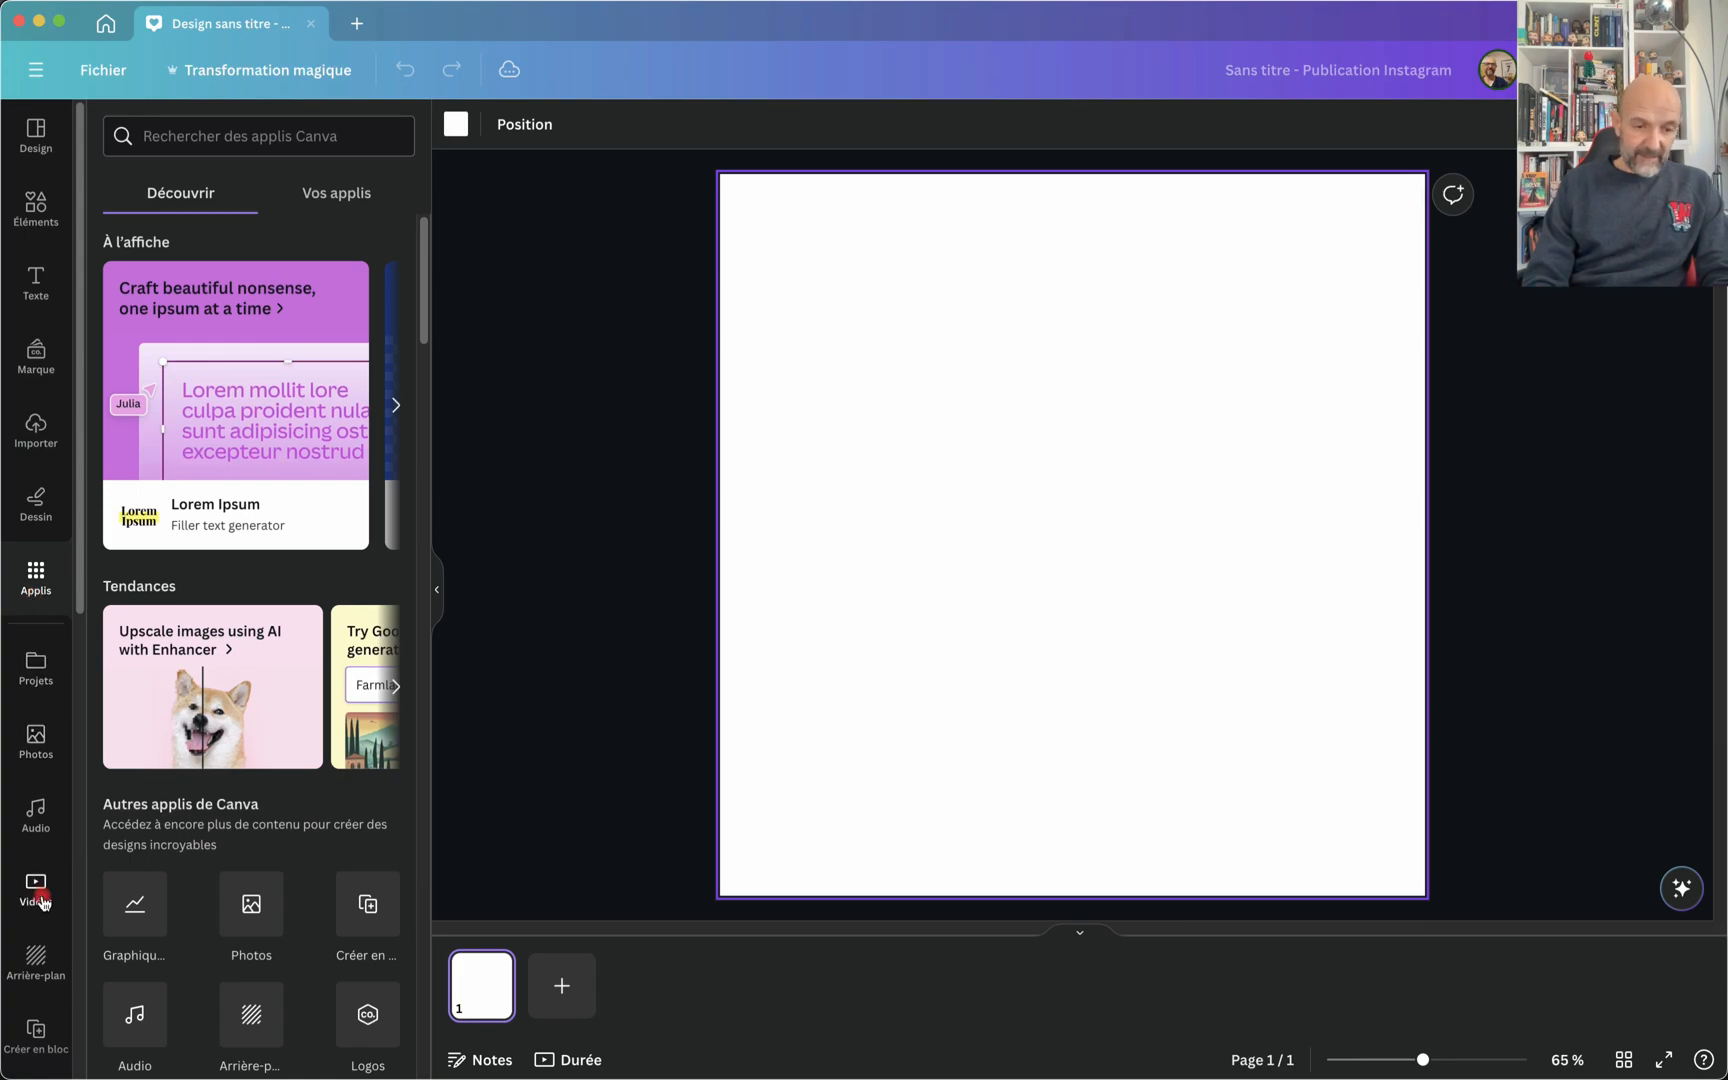
# Step: Find the Hello QArt app among the AI apps and open it for the blank design
pyautogui.scroll(-10, 118, 972)
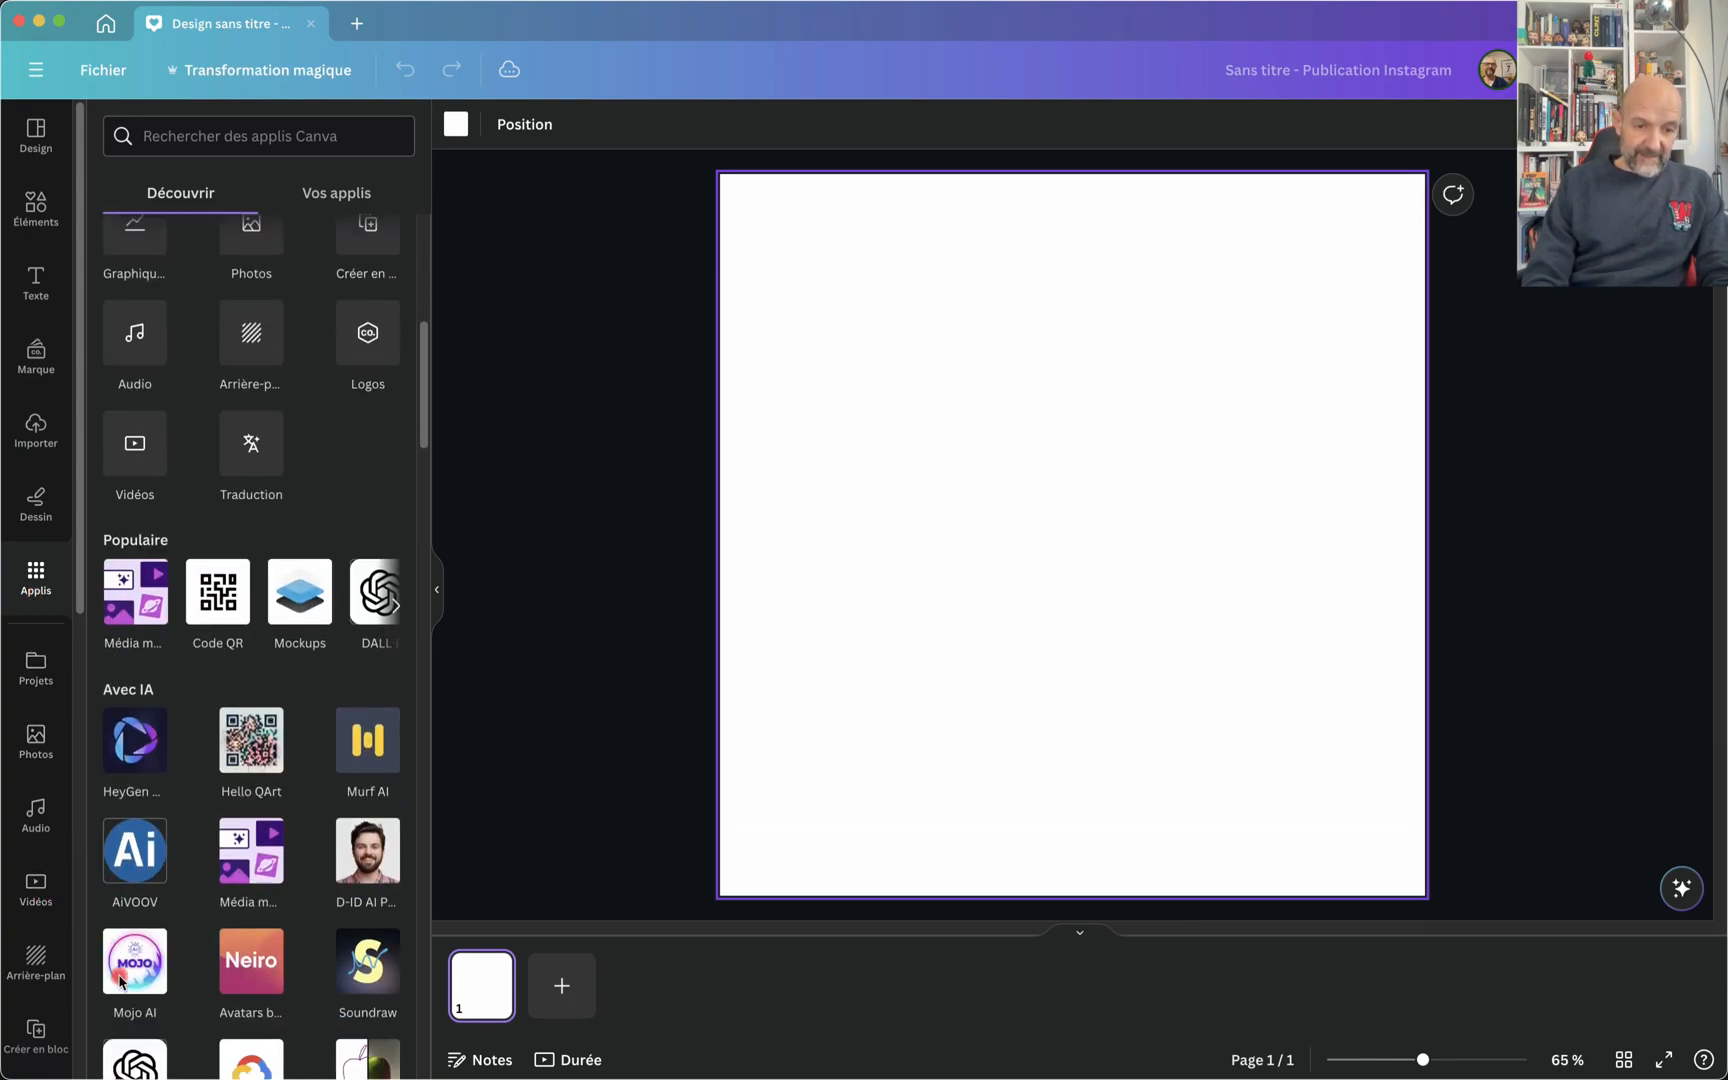
pyautogui.scroll(-5, 50, 965)
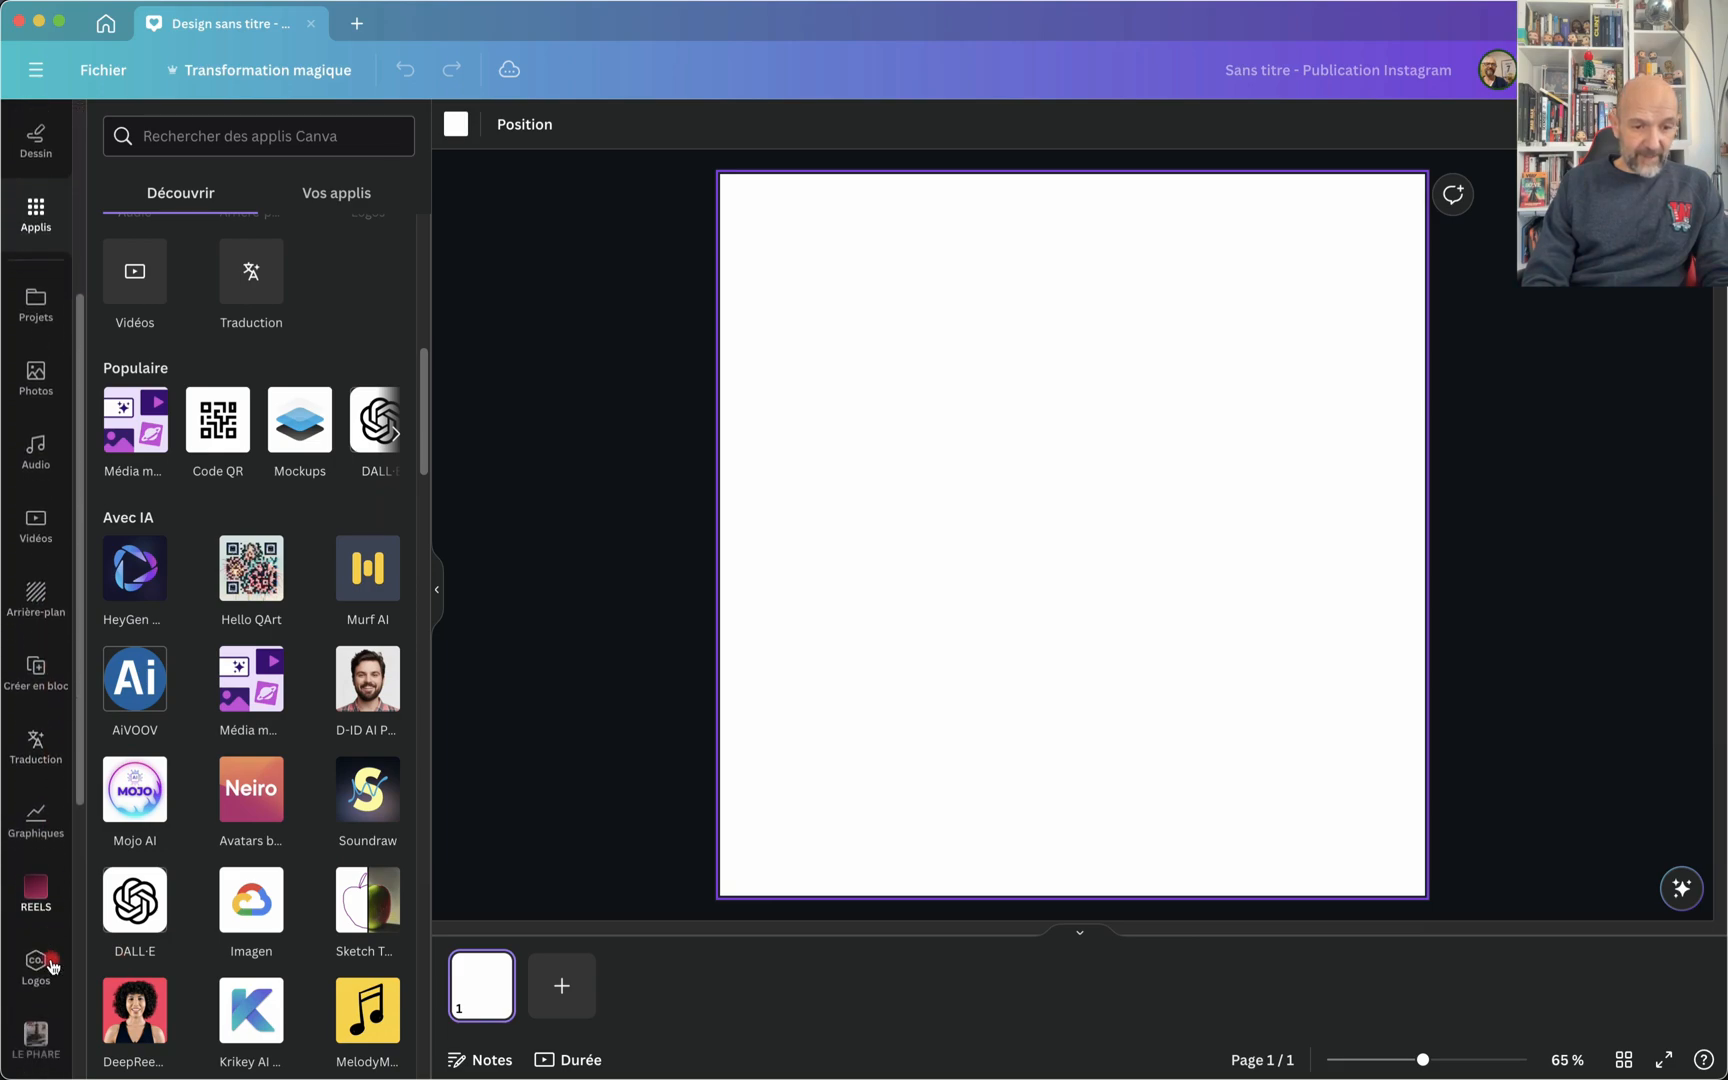
pyautogui.scroll(-5, 52, 966)
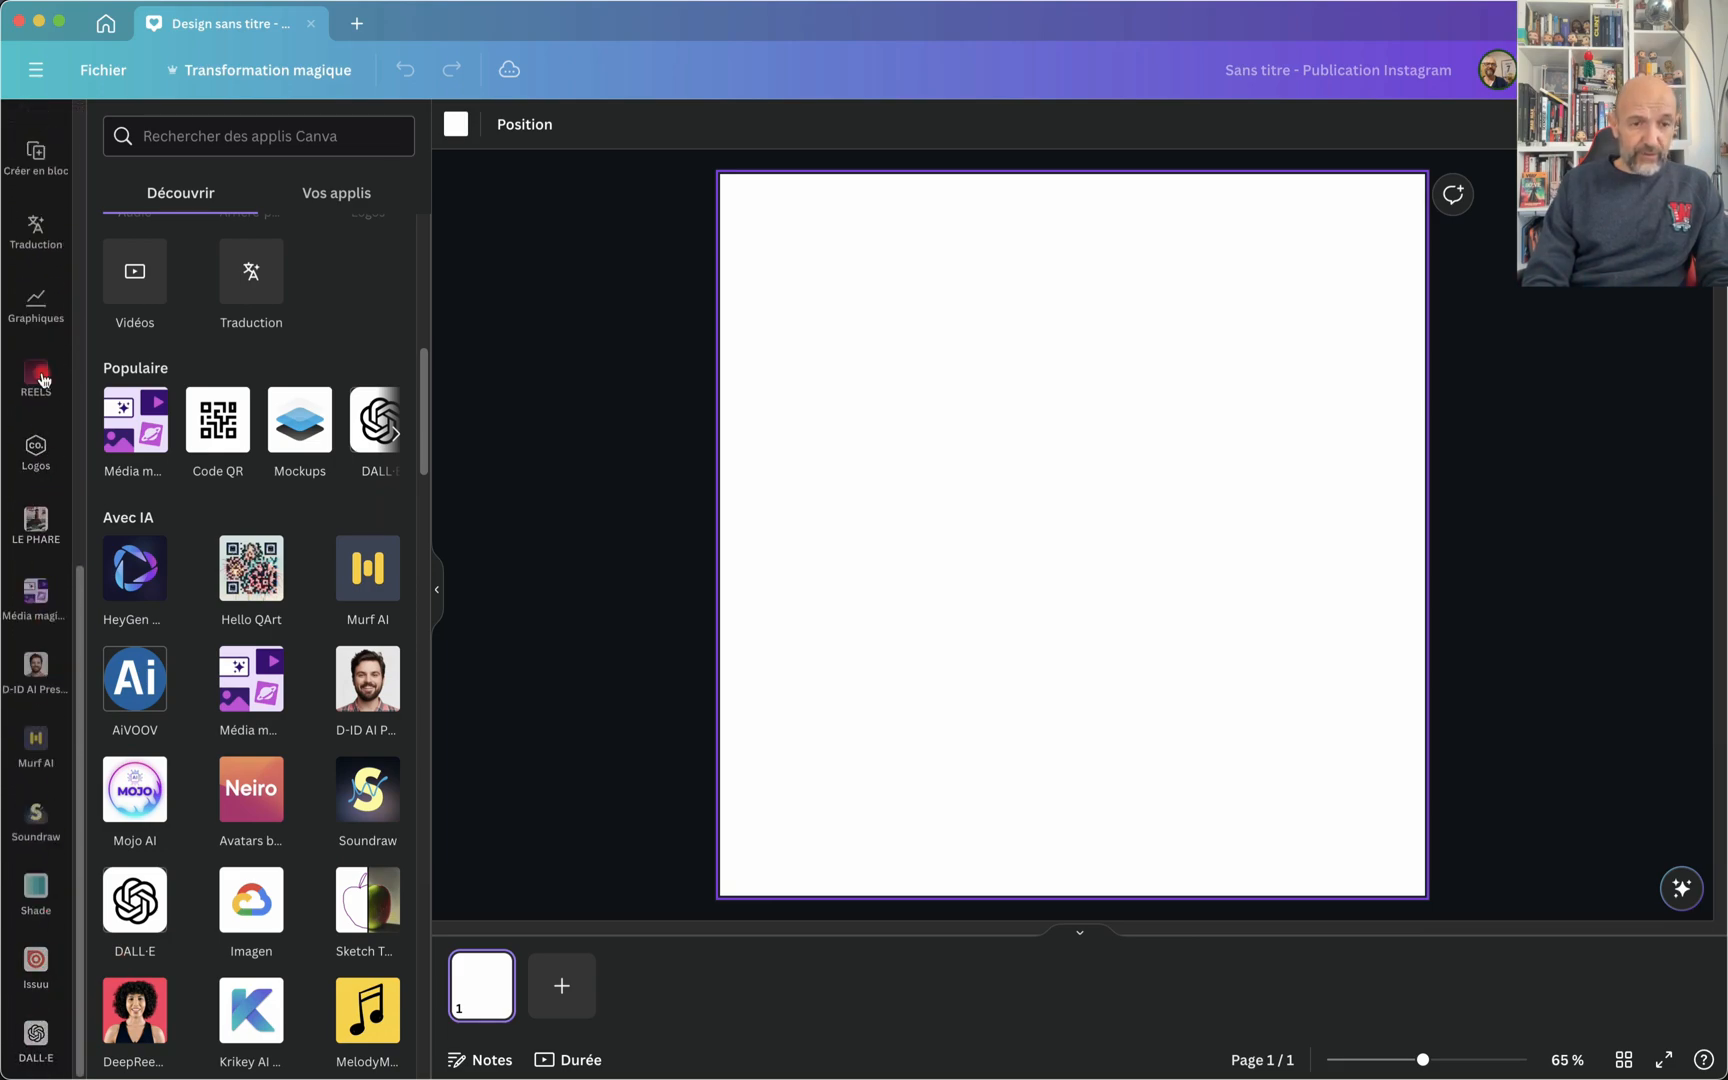
pyautogui.scroll(10, 45, 368)
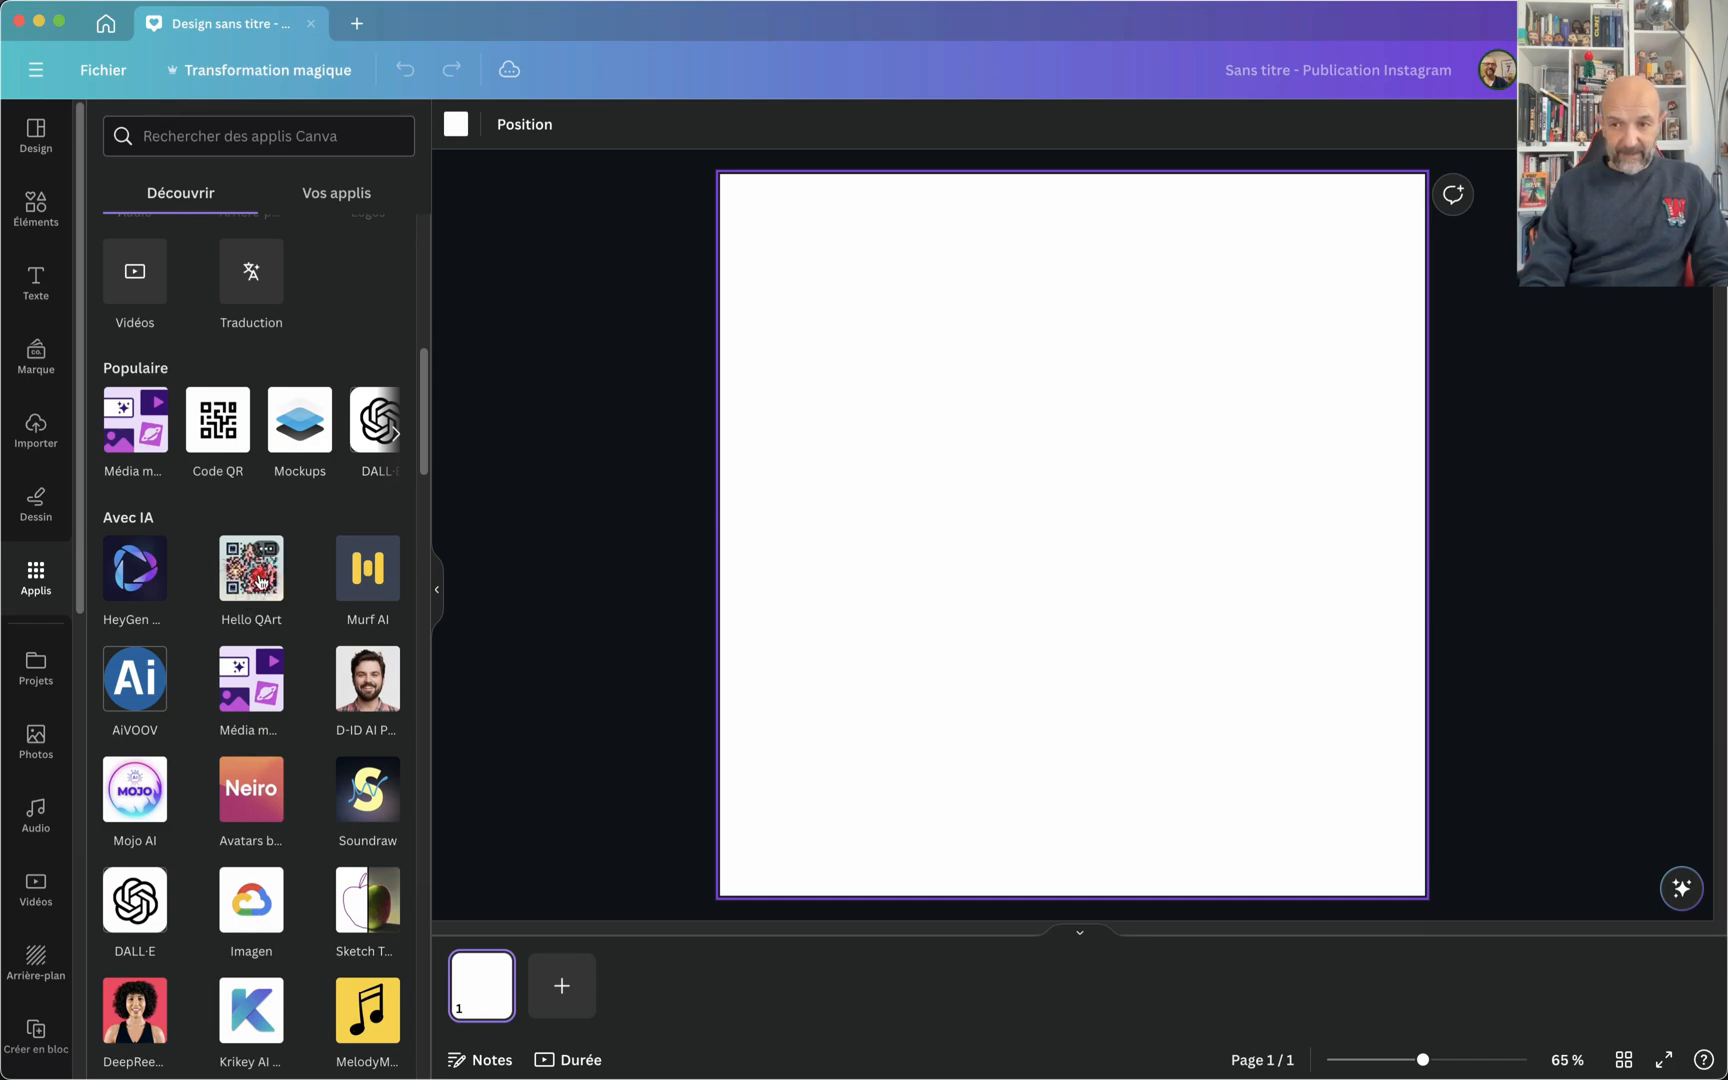
pyautogui.click(259, 582)
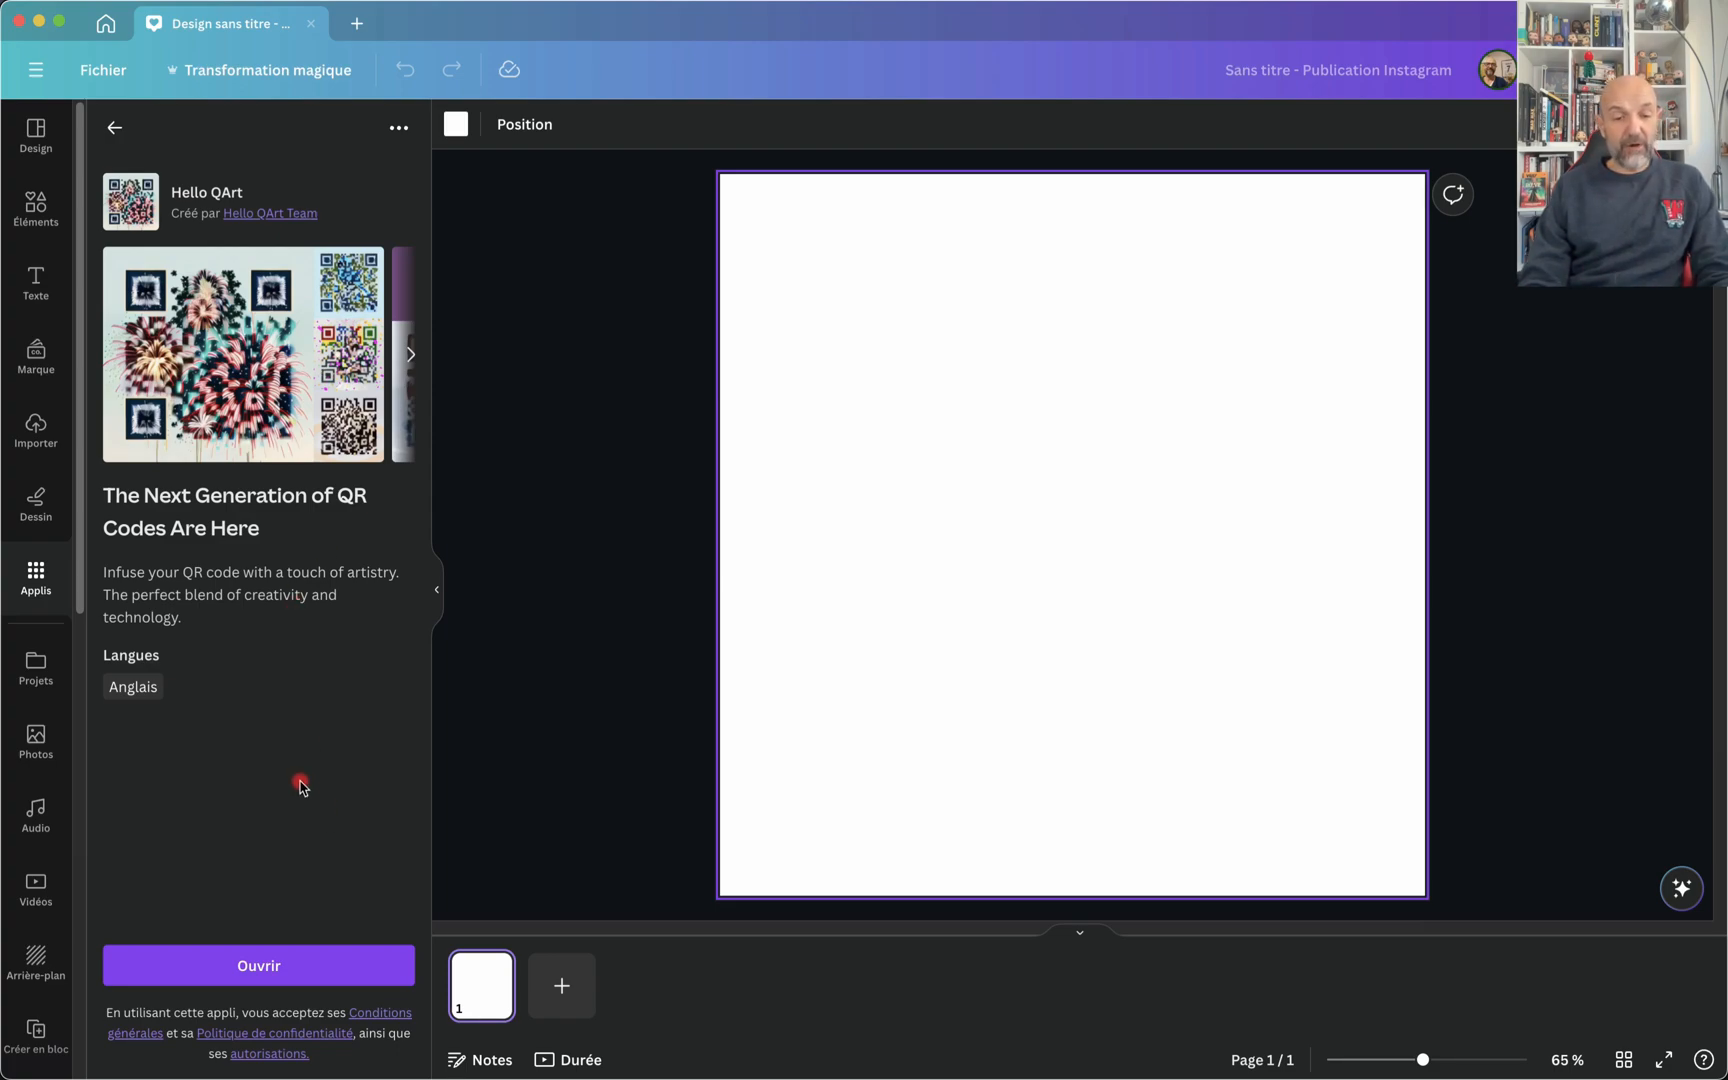
pyautogui.click(224, 970)
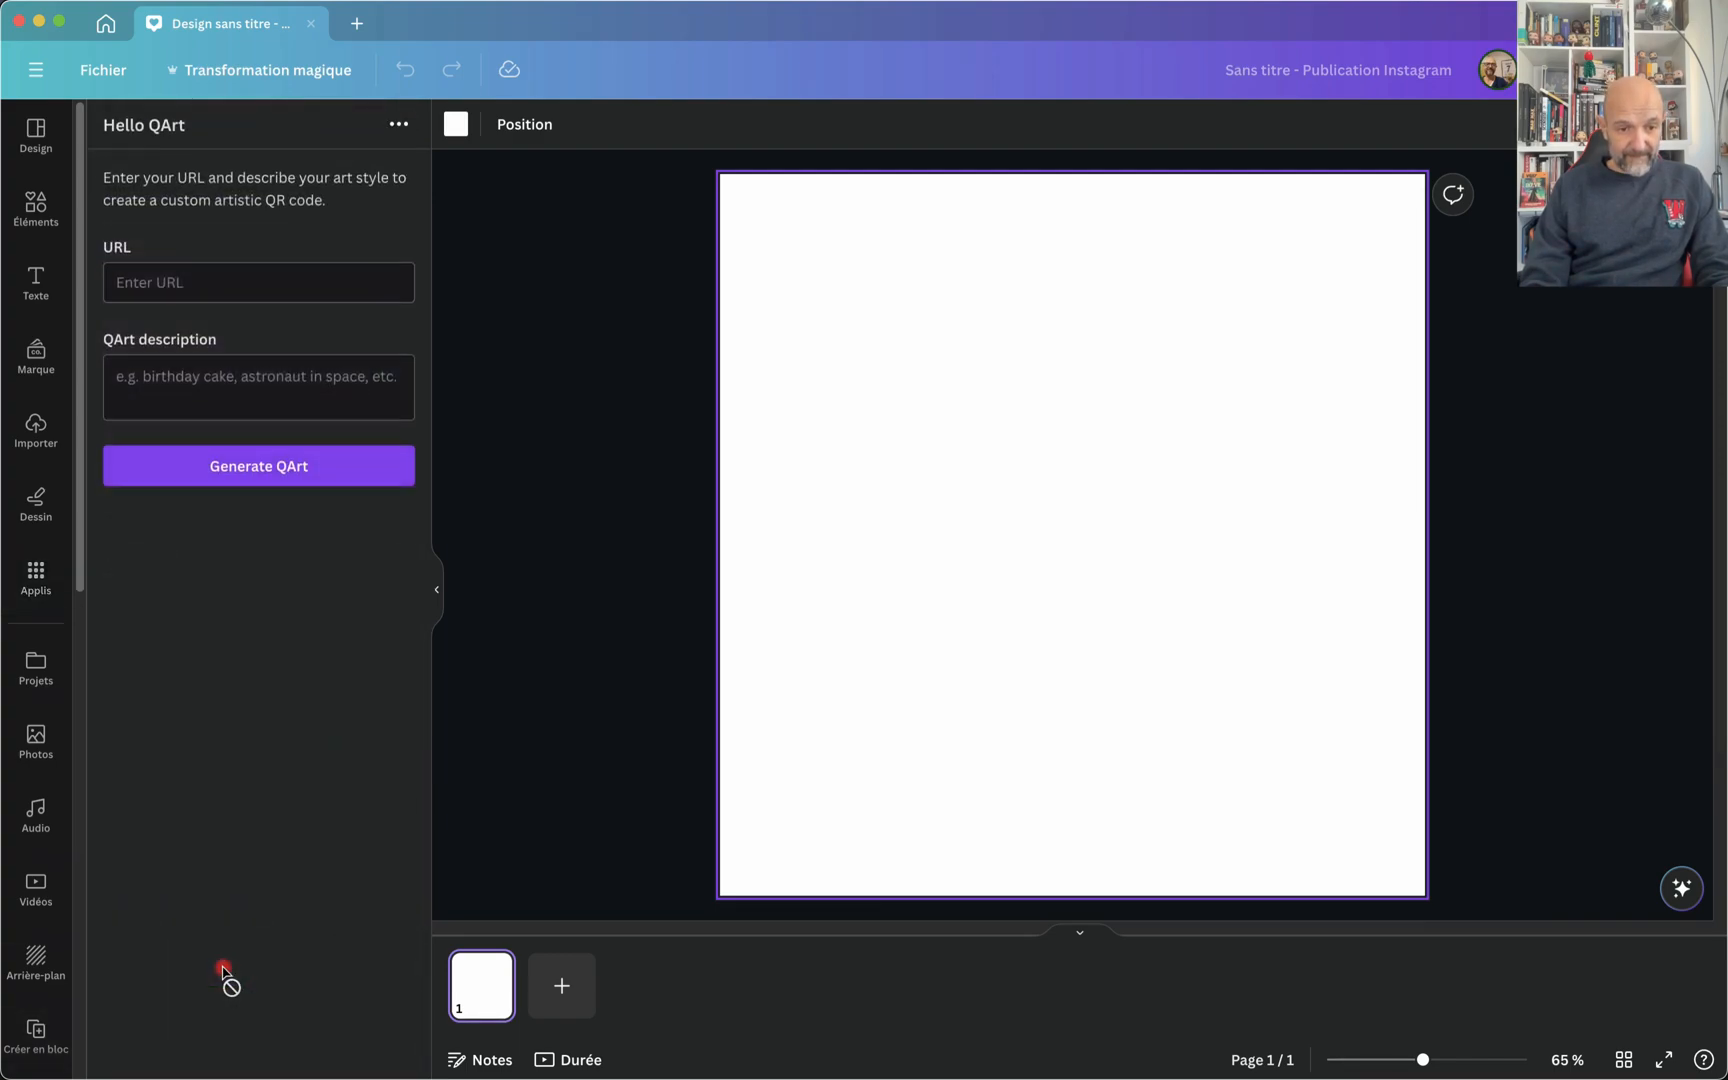
# Step: Copy the YouTube channel's address from Chrome and paste it into Hello QArt's URL field in Canva
pyautogui.click(206, 282)
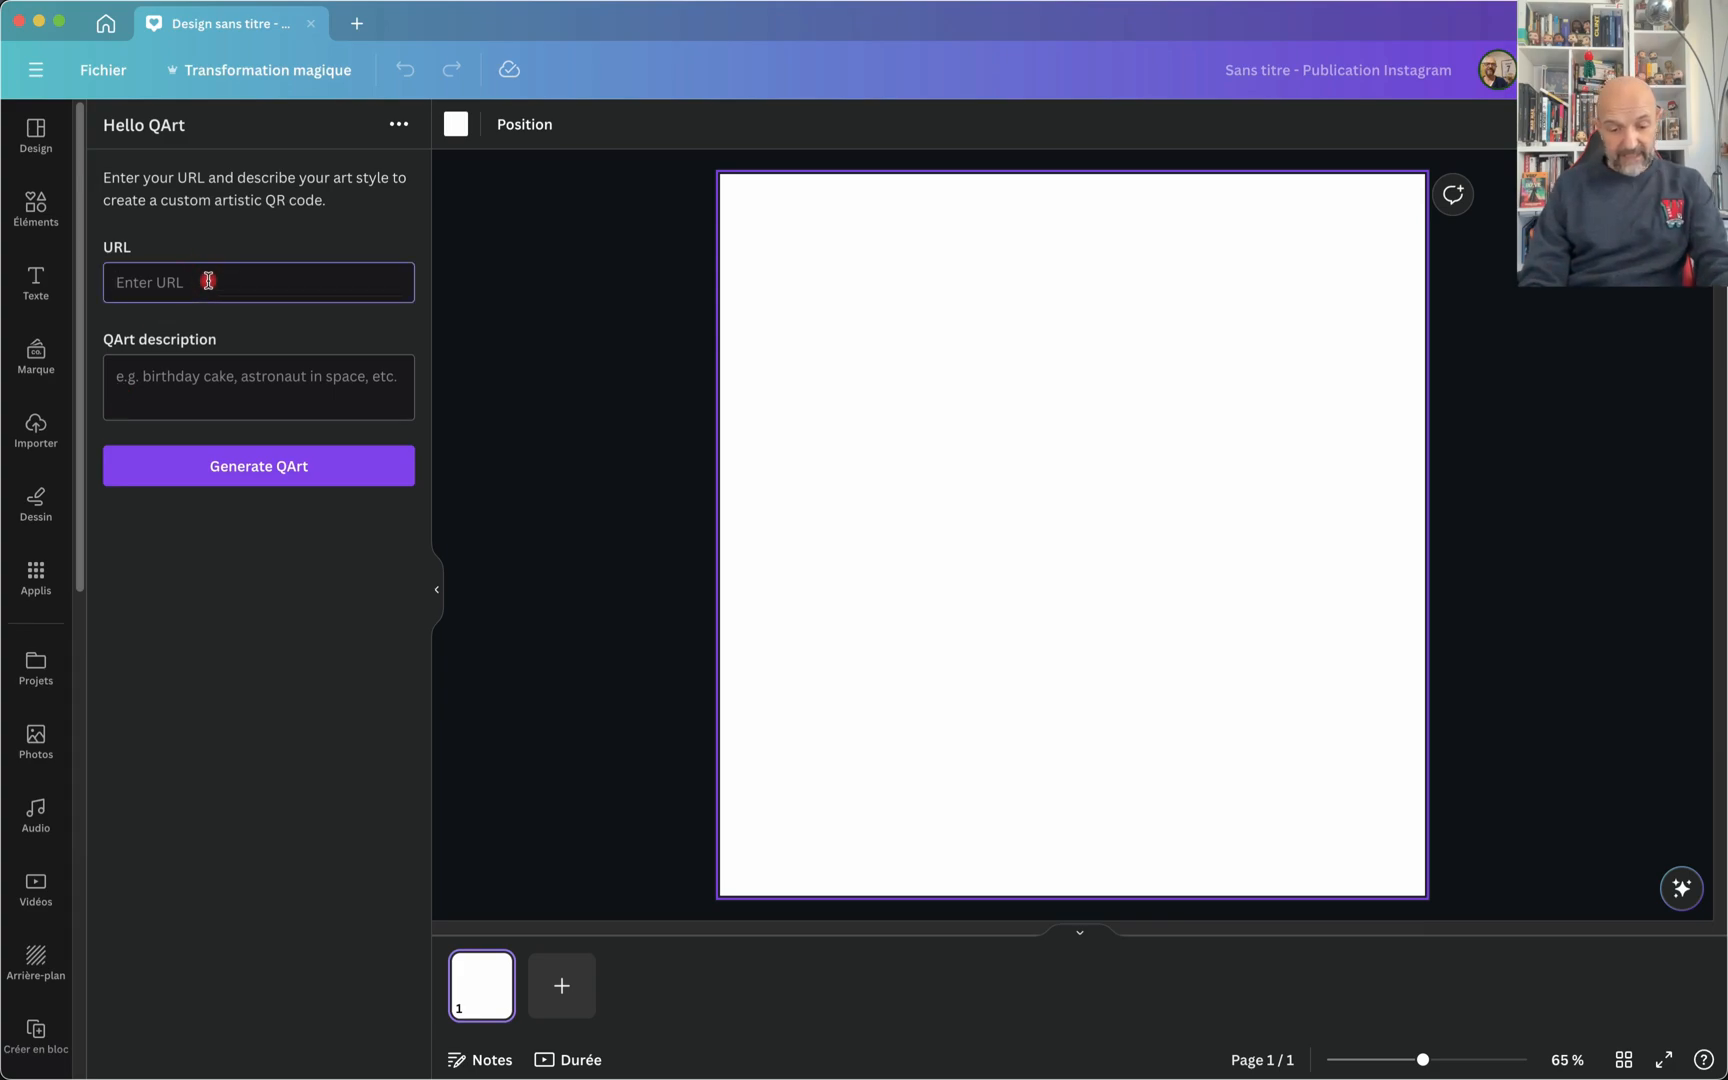
pyautogui.write('652759')
pyautogui.press('super+z')
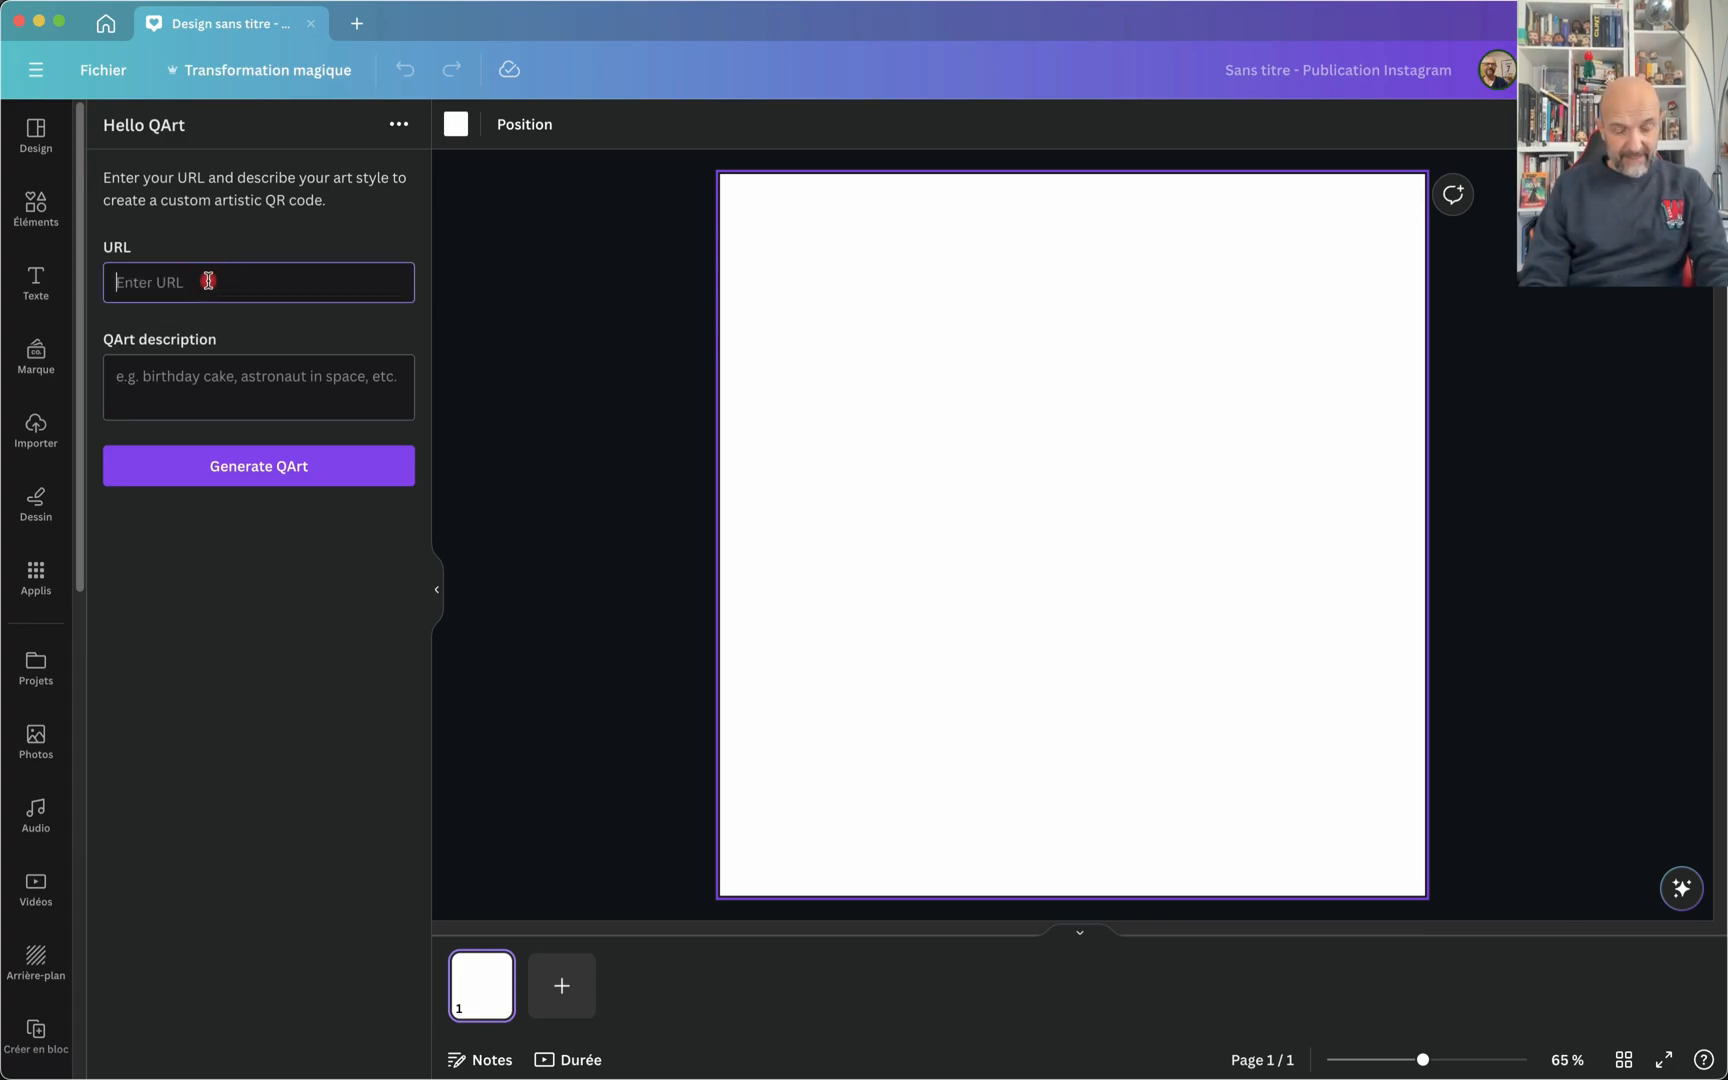
pyautogui.press('super+Tab')
pyautogui.press('super+Tab')
pyautogui.press('super+Tab')
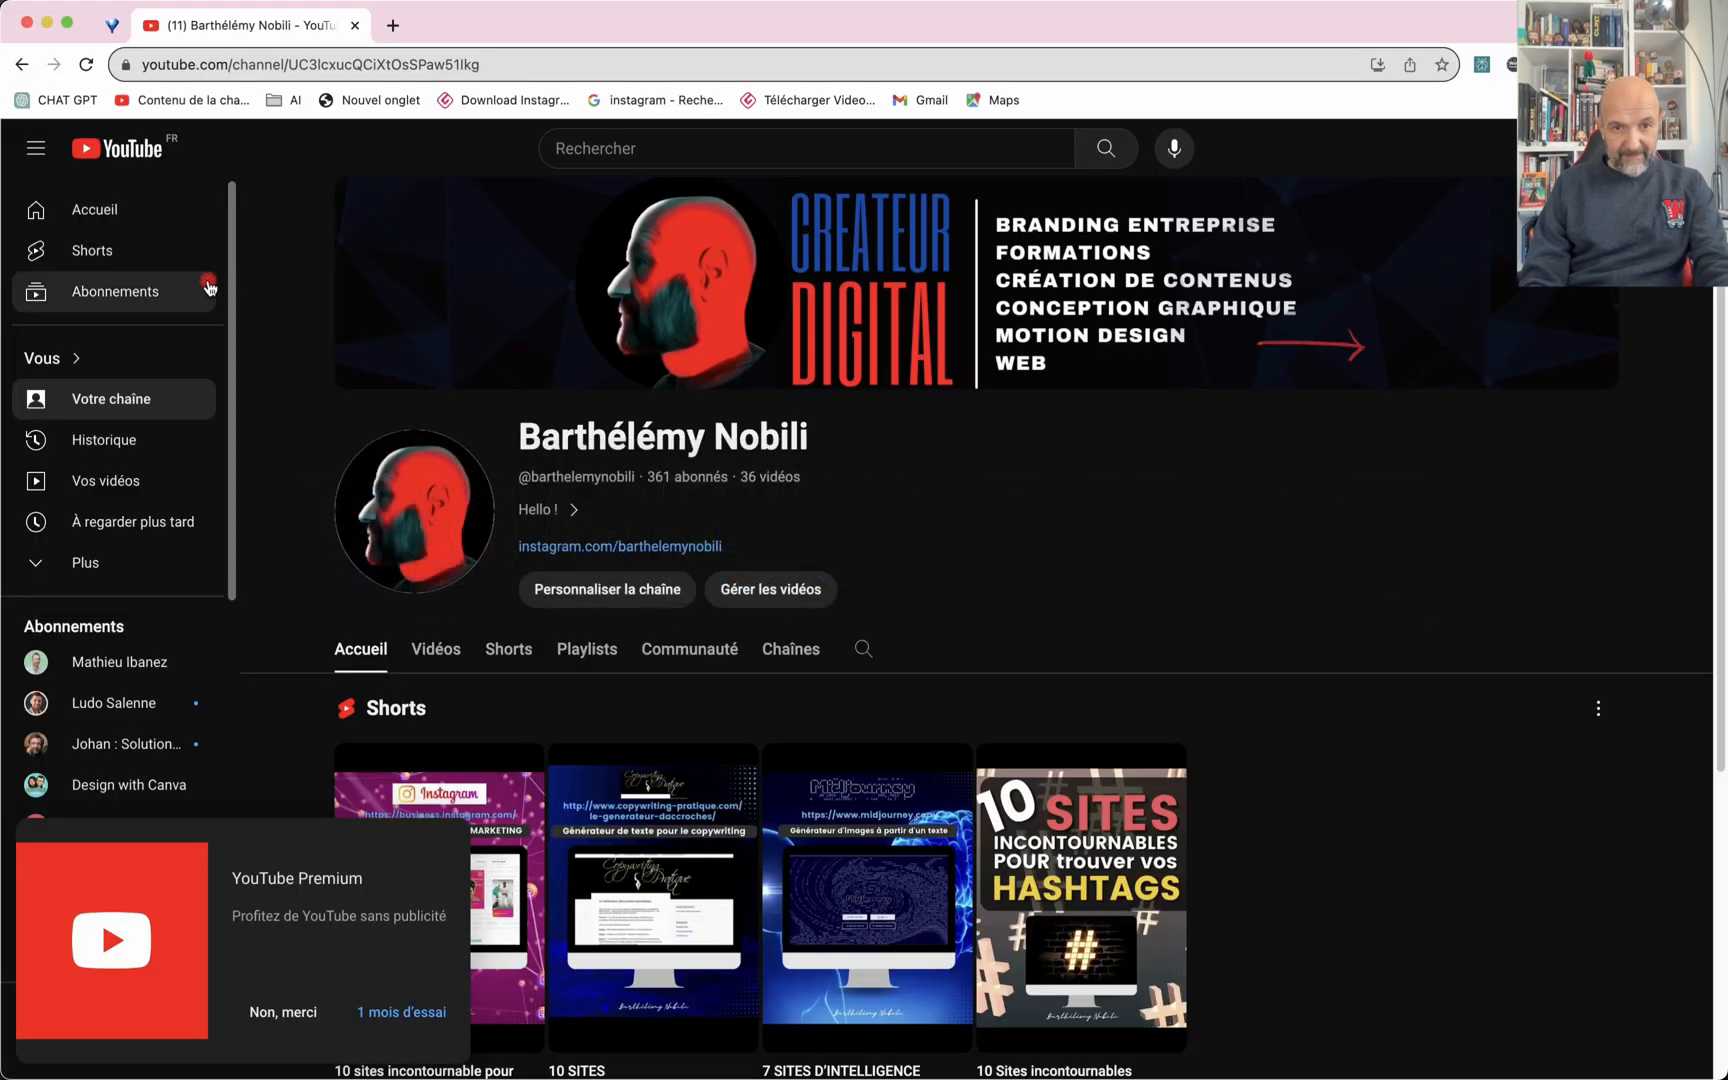
pyautogui.click(340, 66)
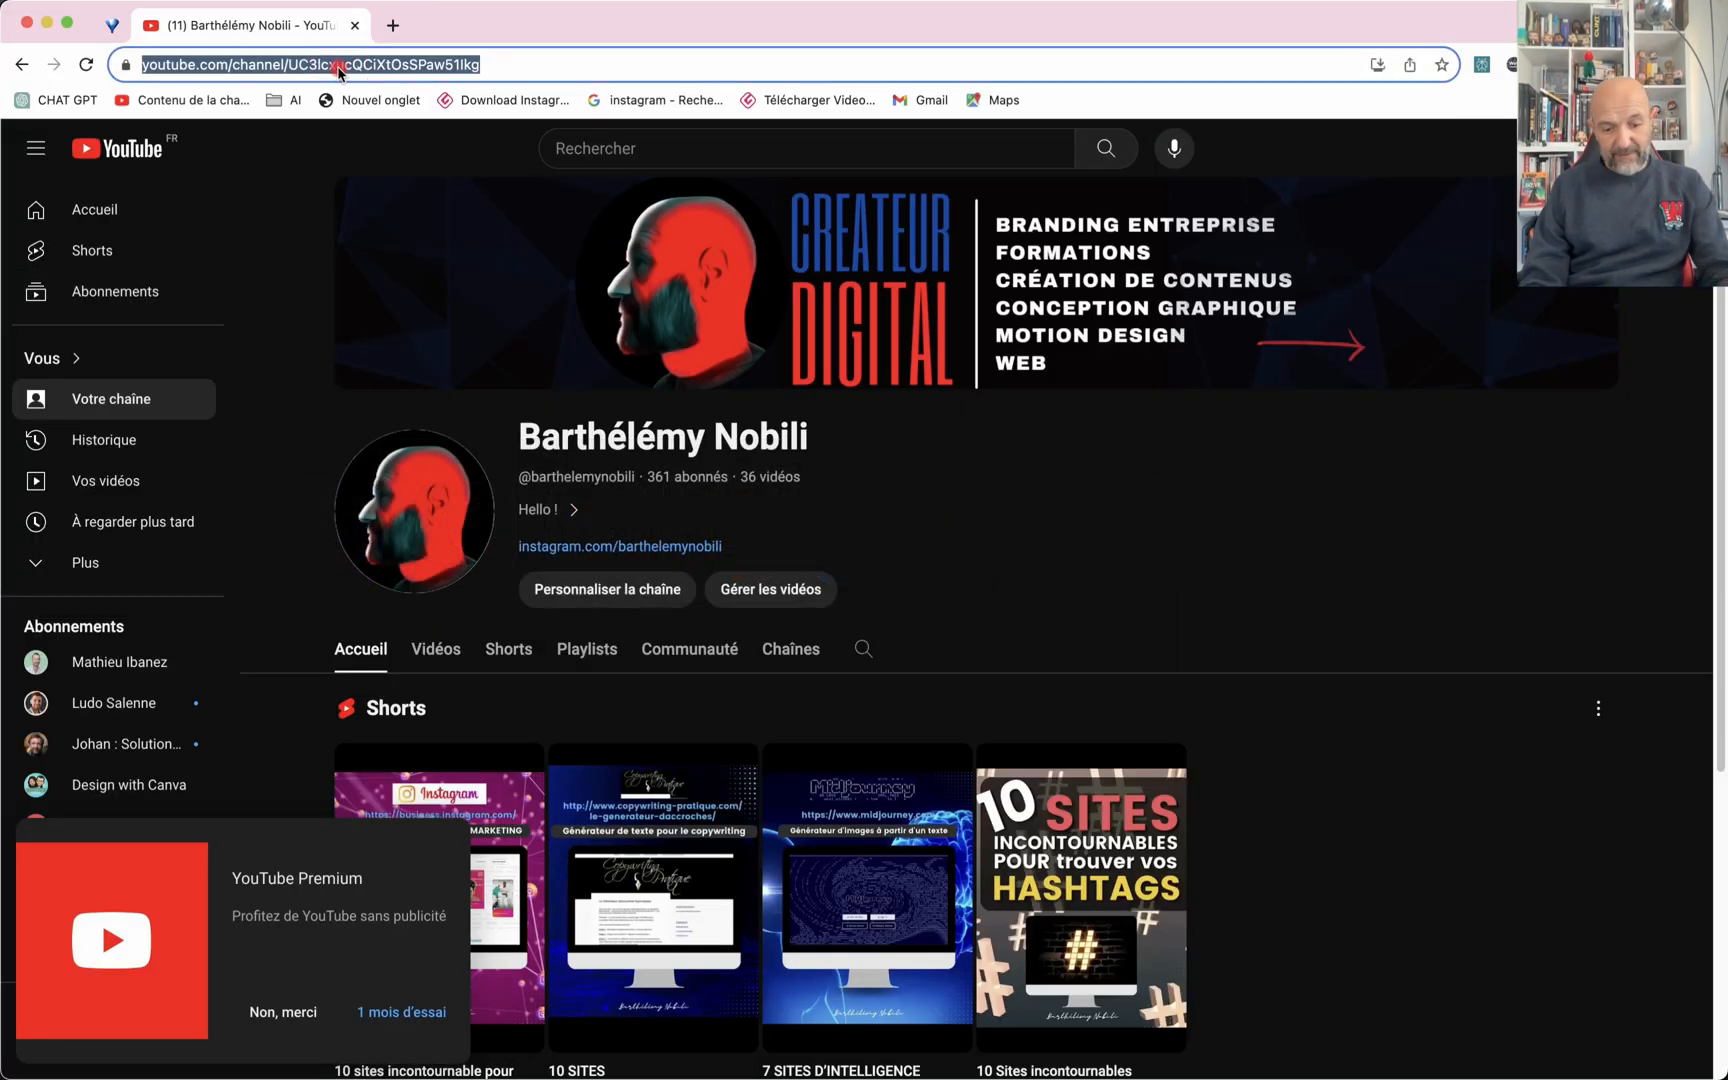
pyautogui.press('super+c')
pyautogui.press('super+Tab')
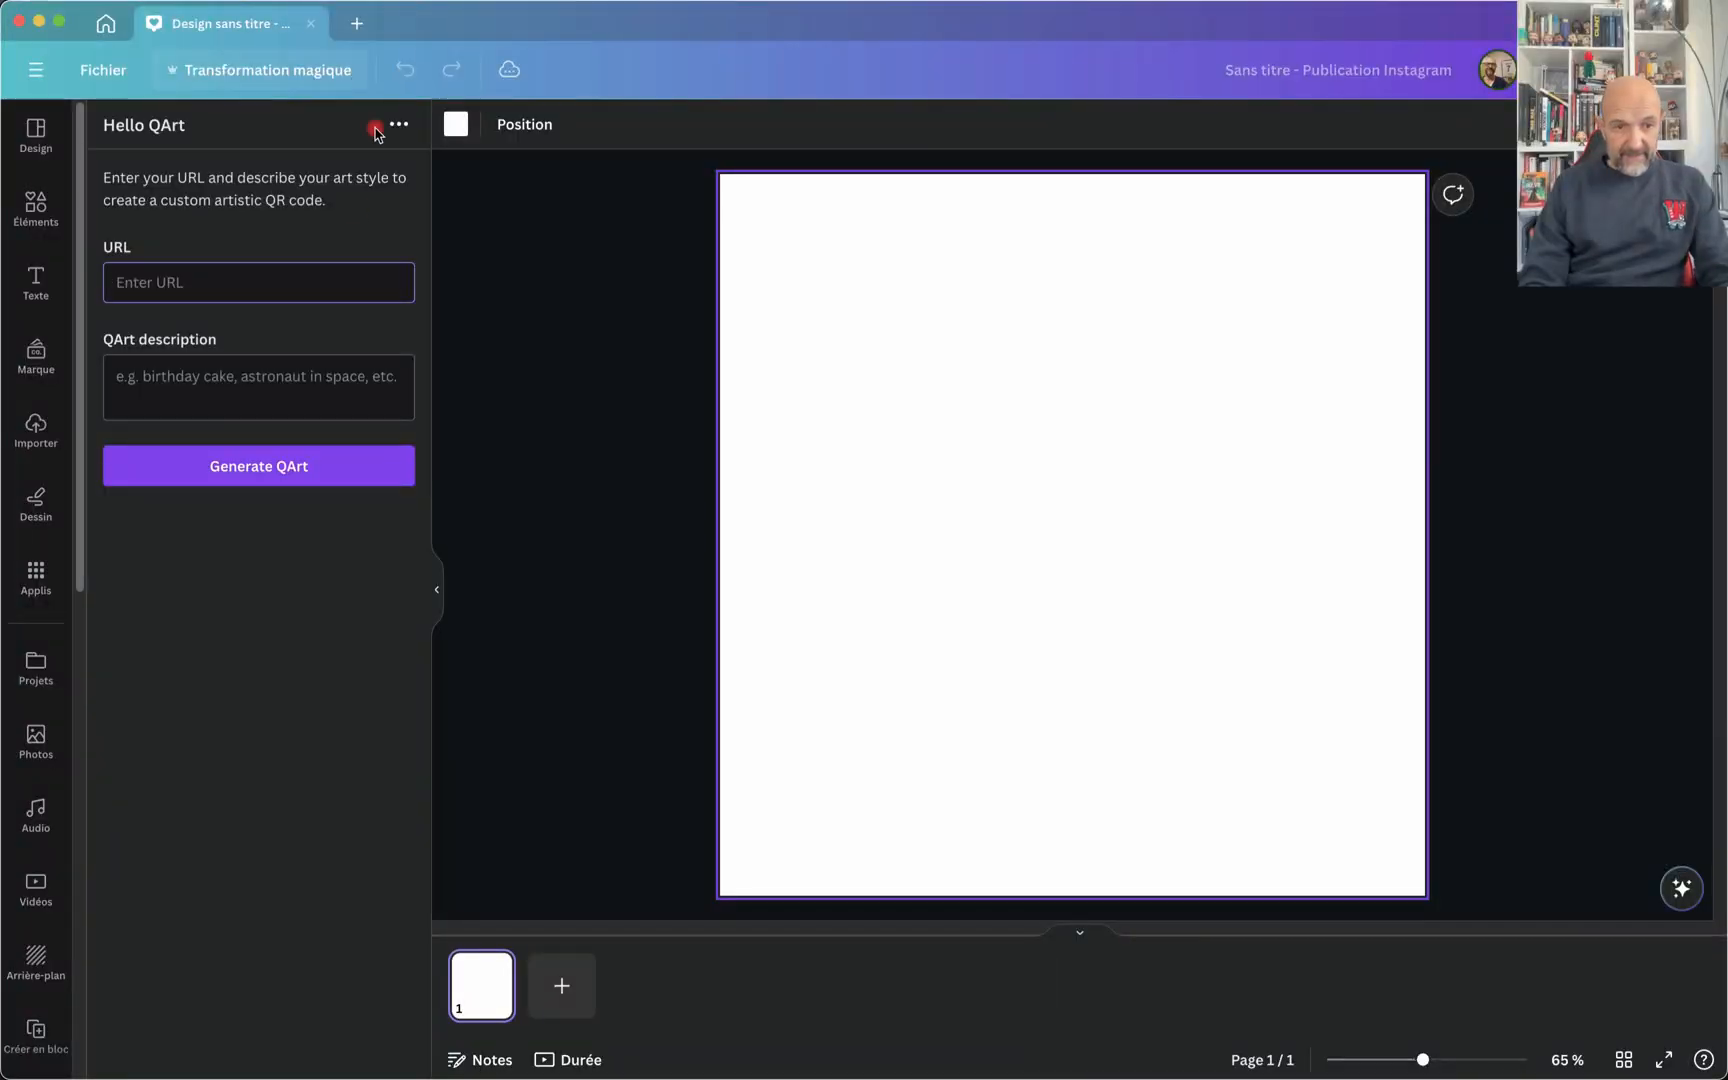
pyautogui.press('super+v')
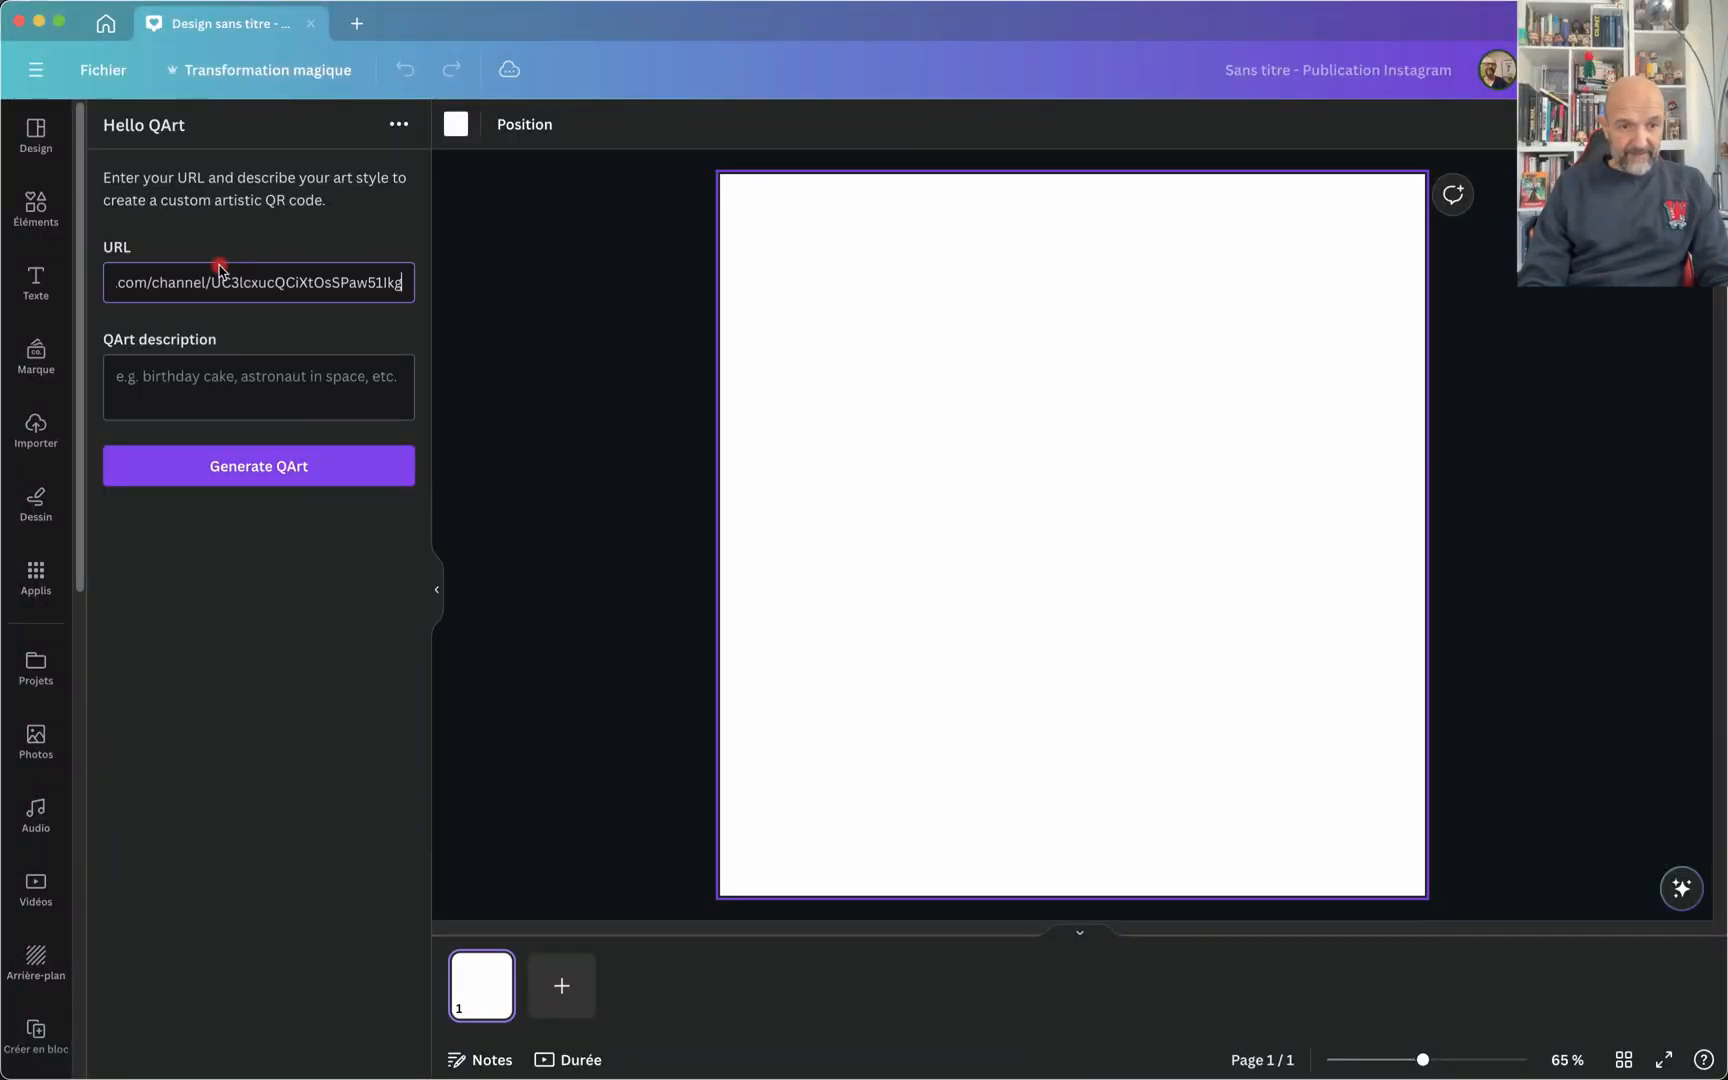
# Step: Describe the QR art as "halloween mood" and generate it
pyautogui.click(318, 375)
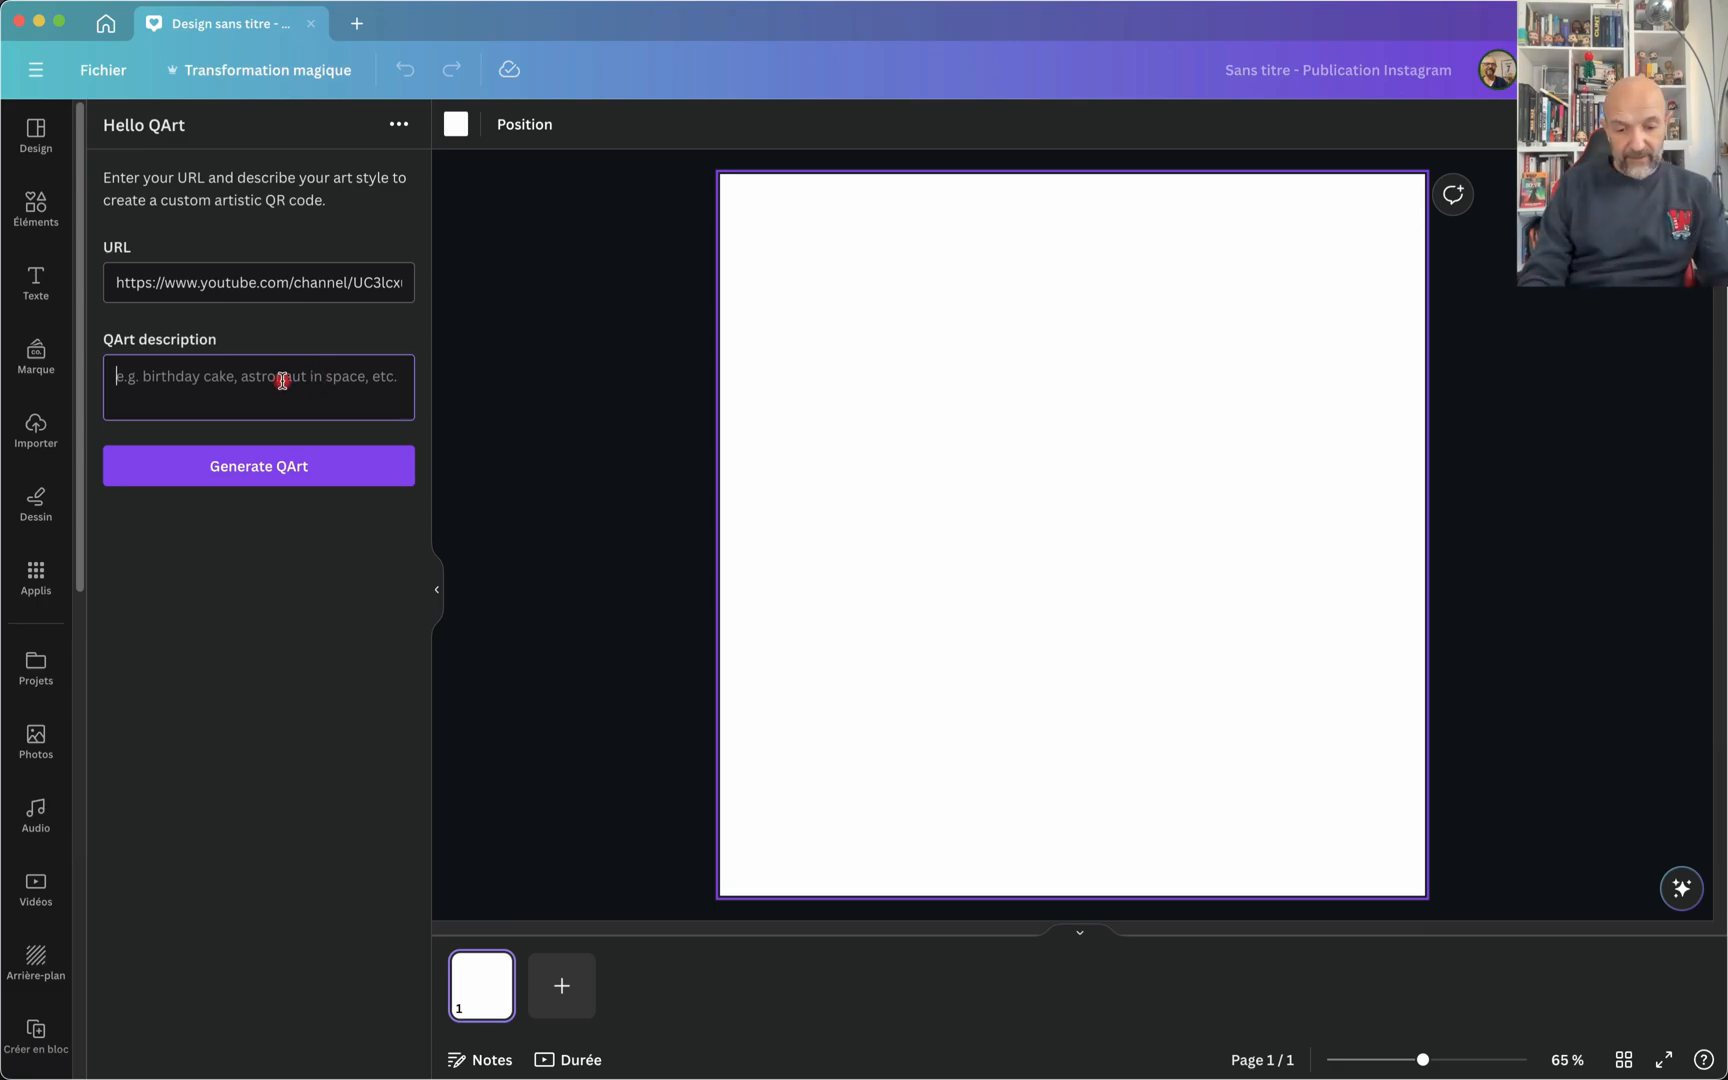
pyautogui.write('hall')
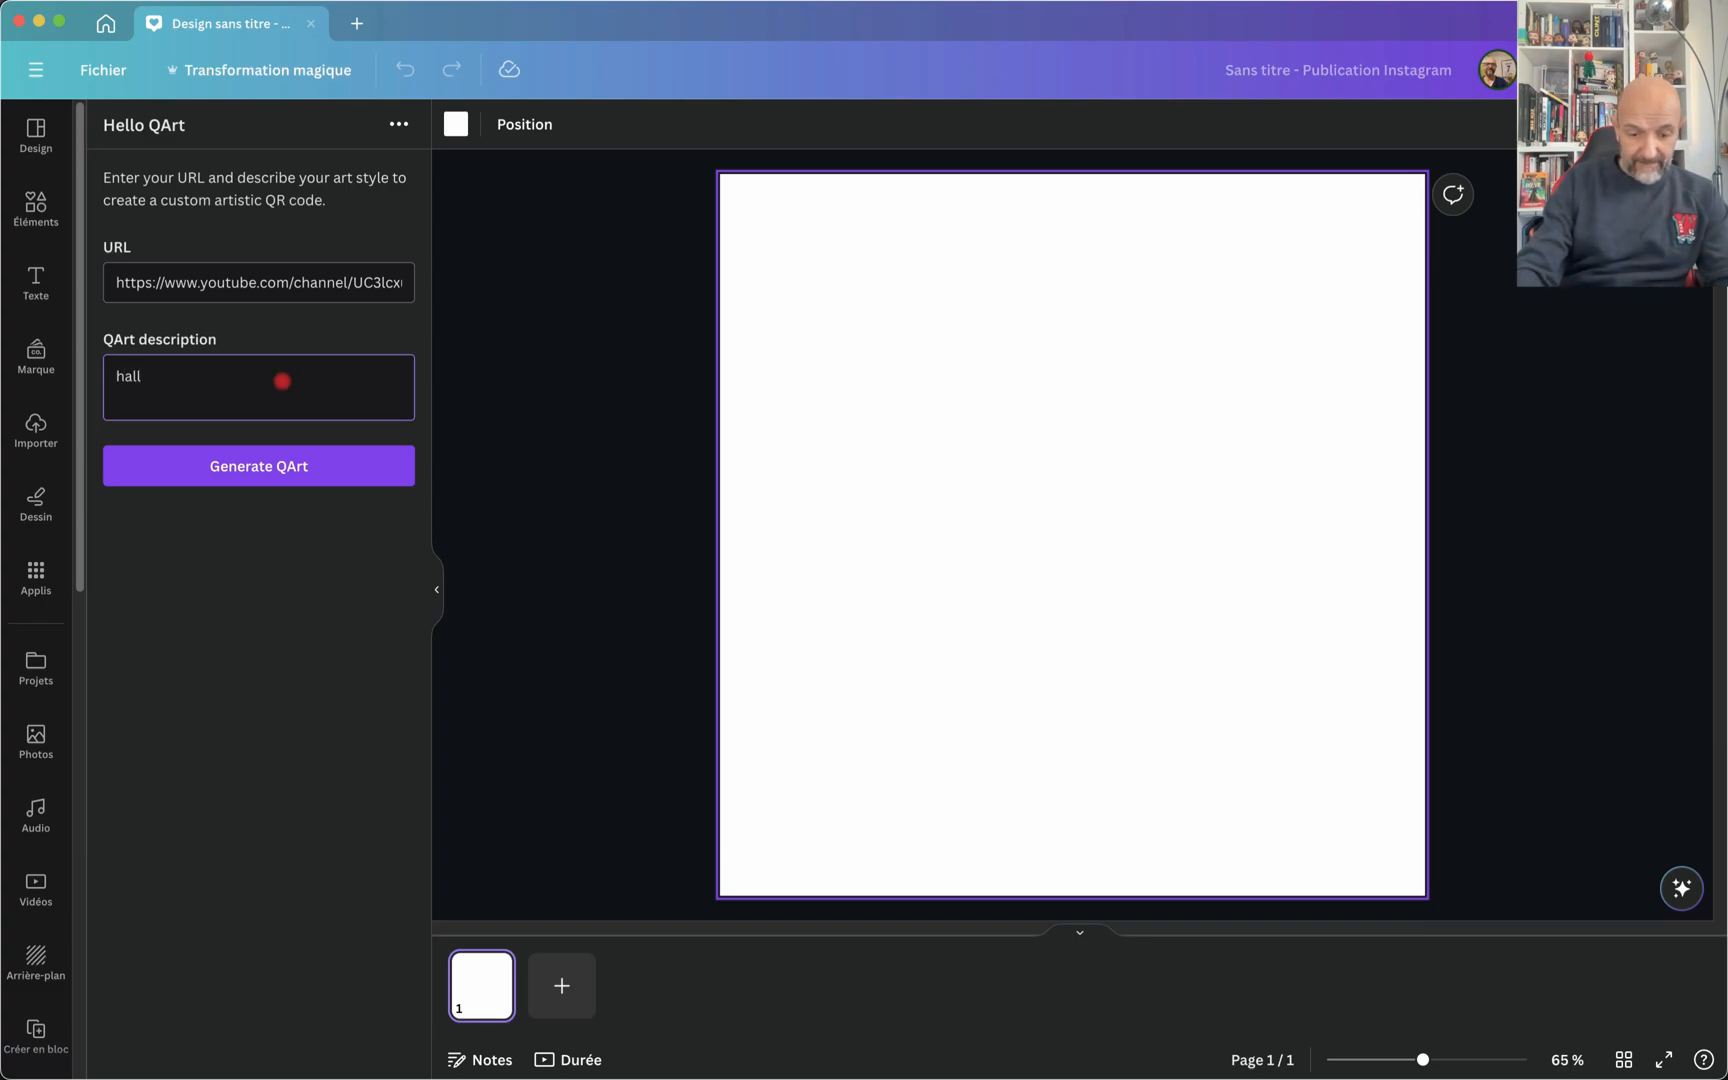
pyautogui.write('oween ')
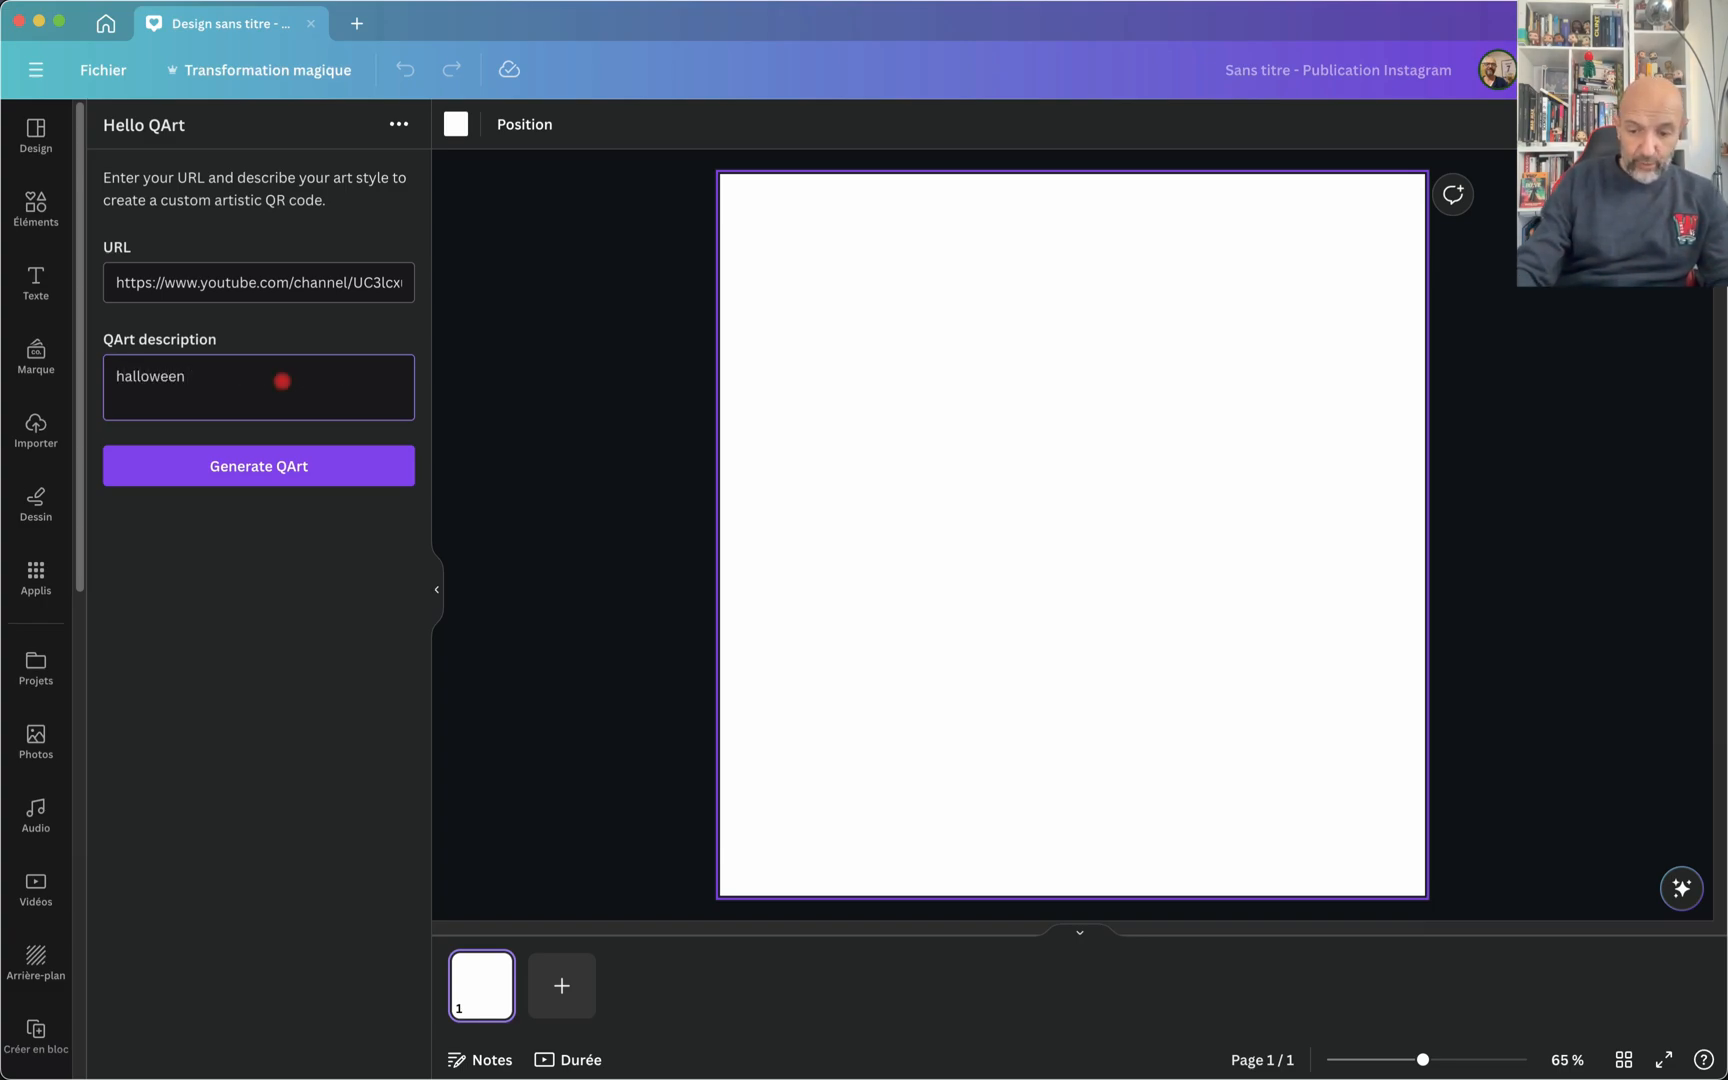
pyautogui.write('mood')
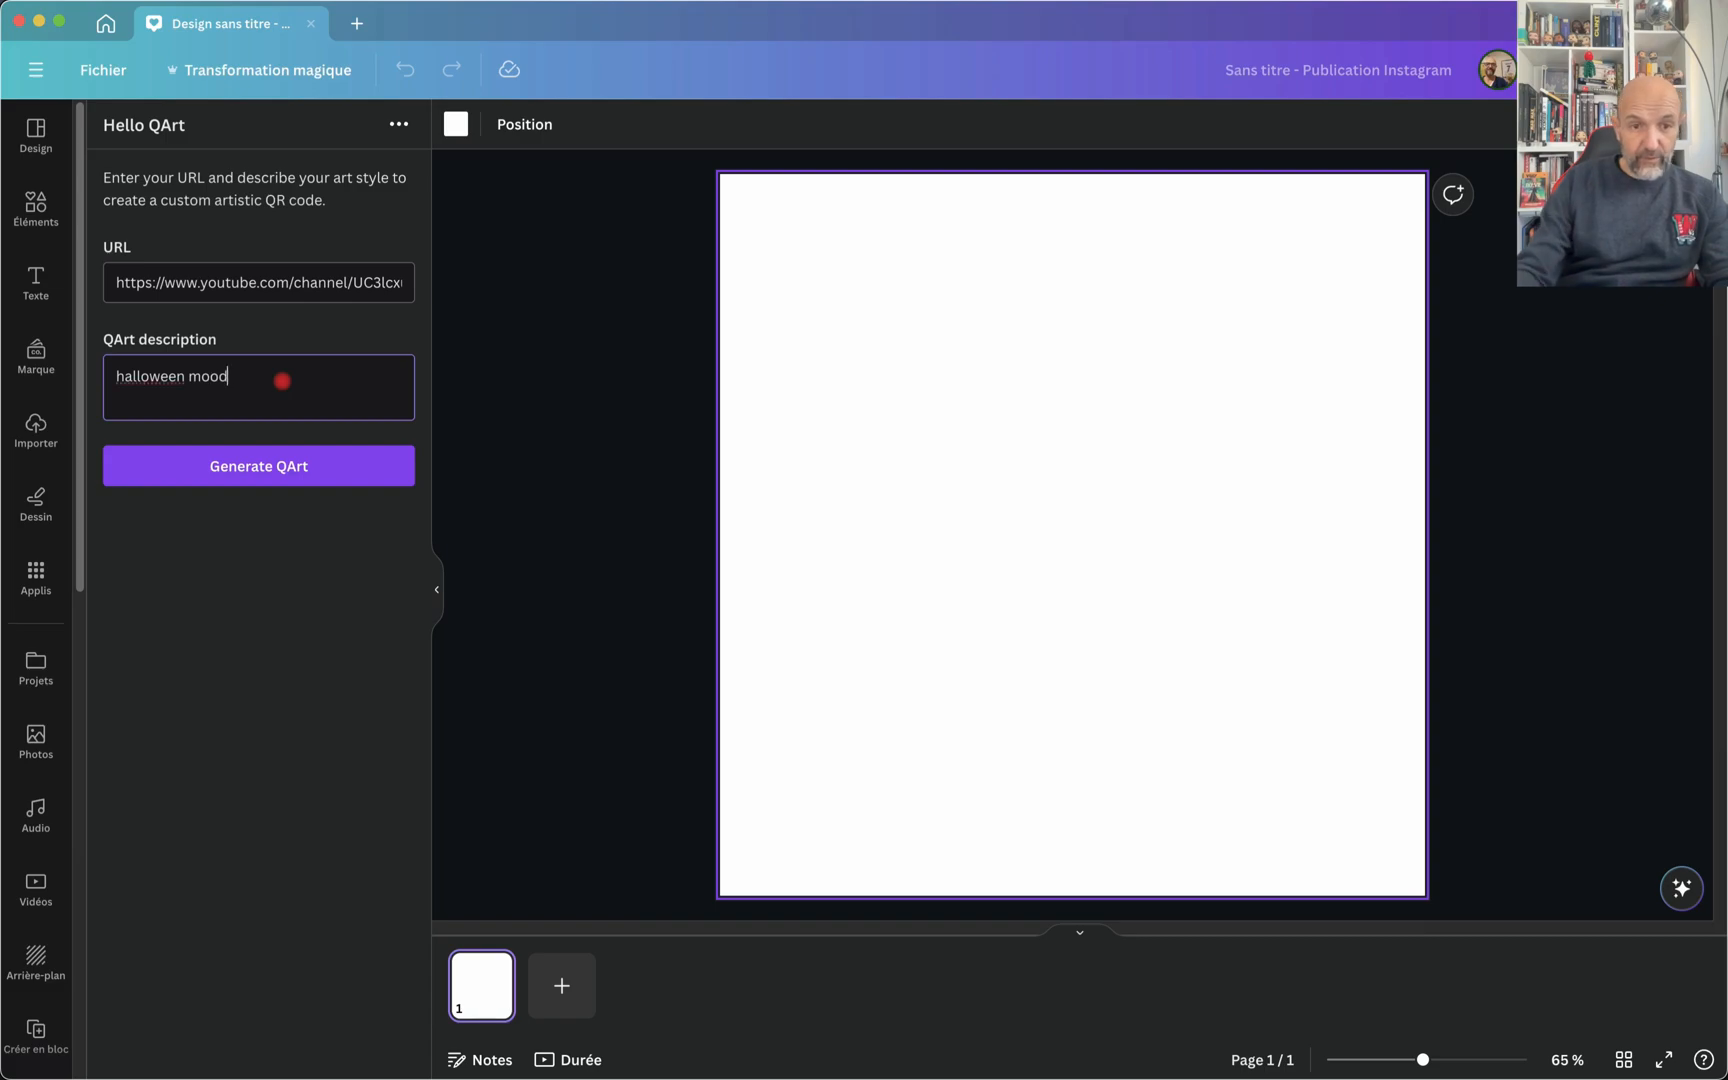
pyautogui.click(256, 468)
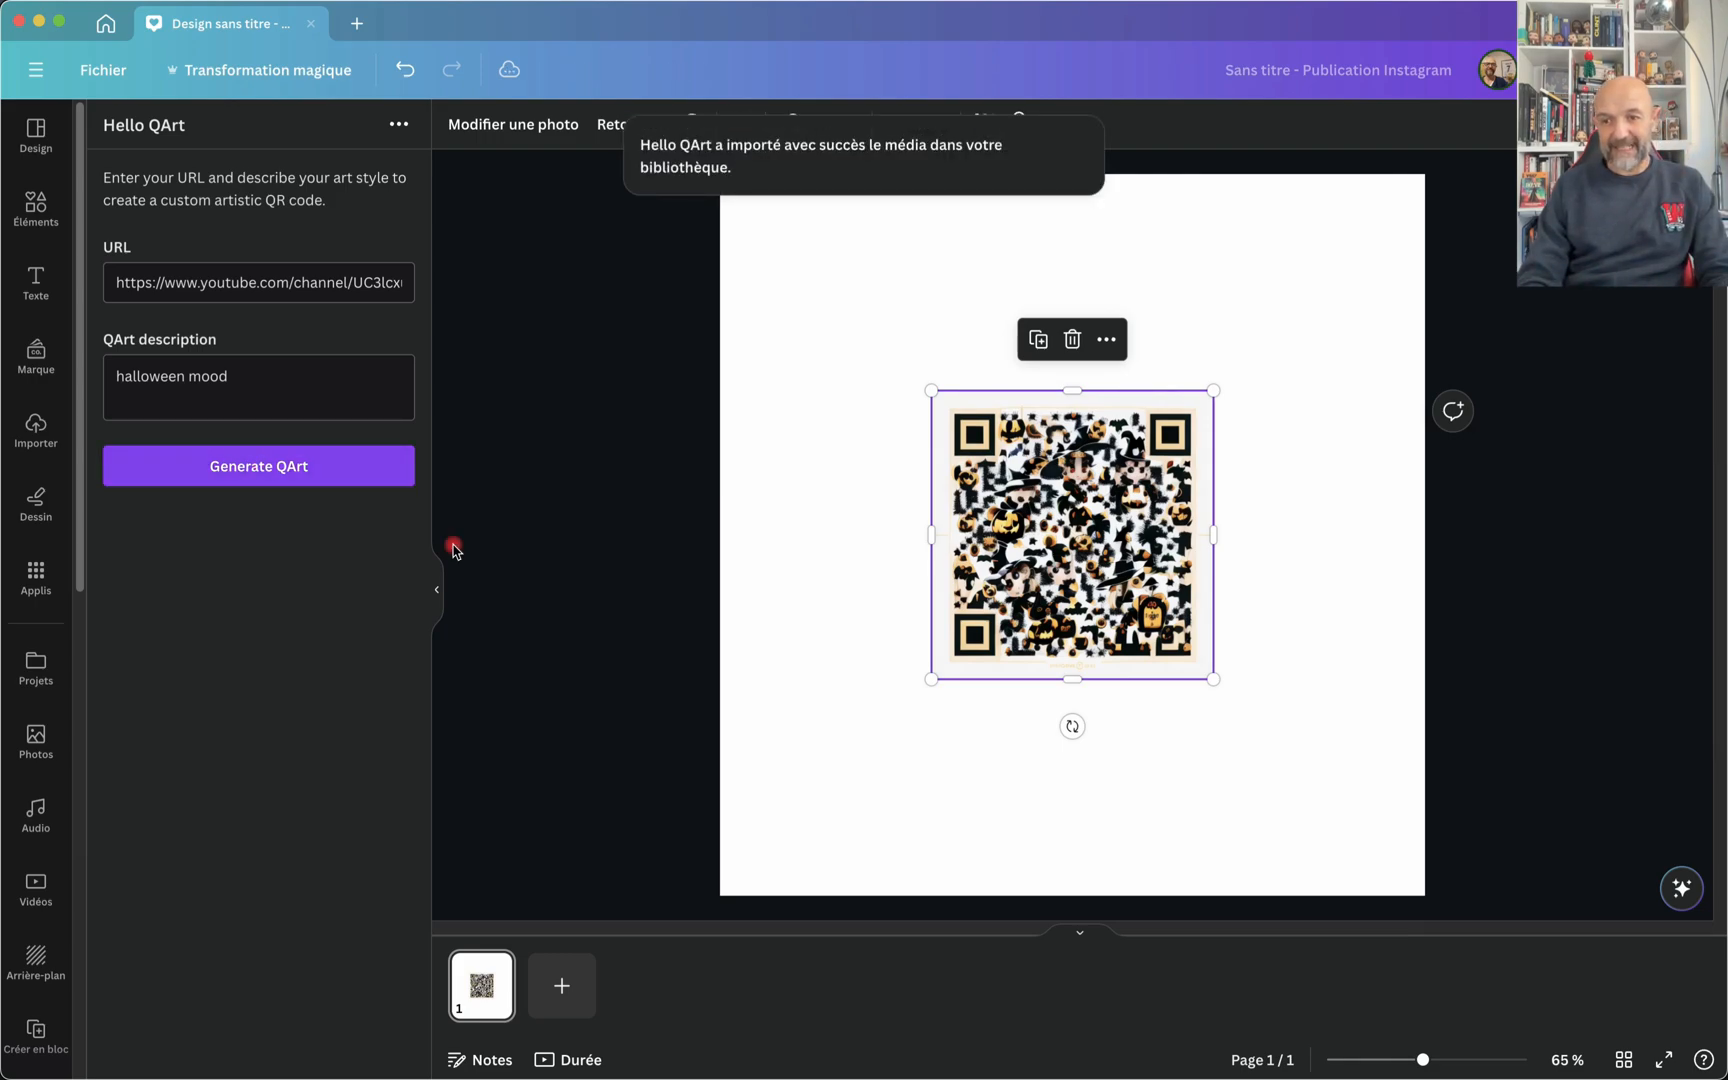
# Step: Examine the Halloween QR code's details up close and move it to the left side of the page
pyautogui.scroll(10, 1158, 574)
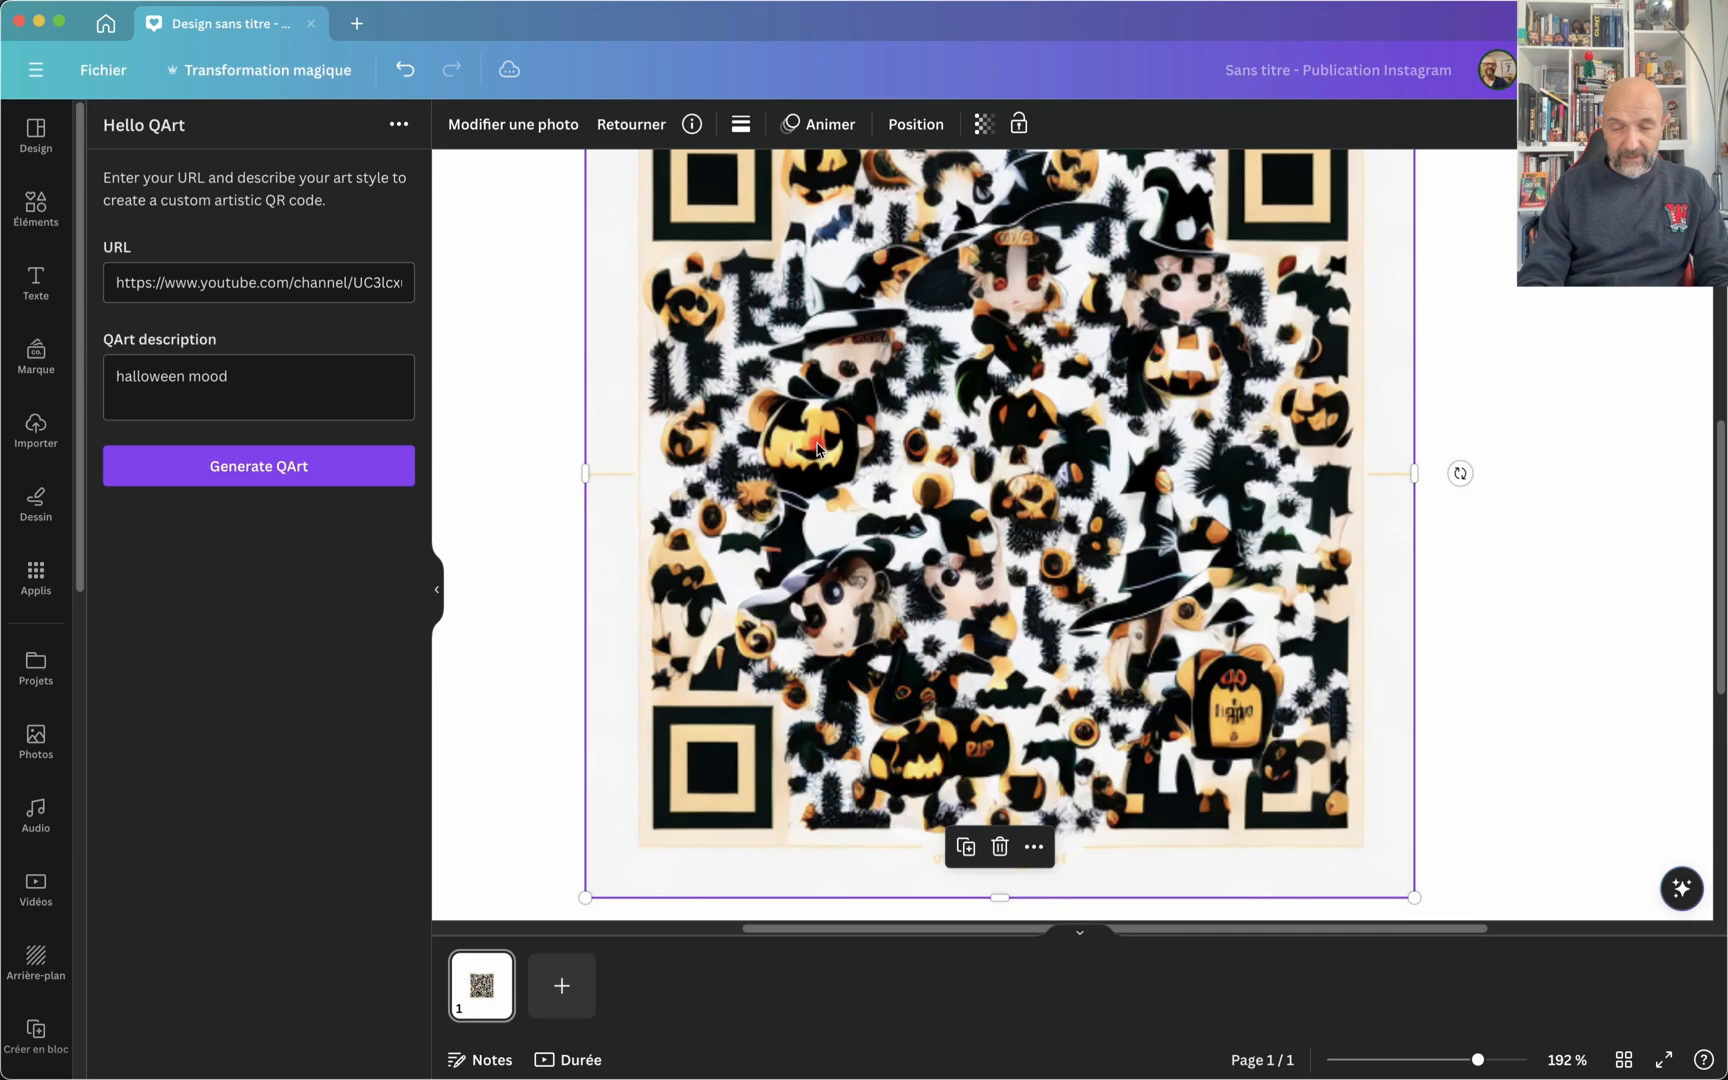
pyautogui.scroll(3, 893, 449)
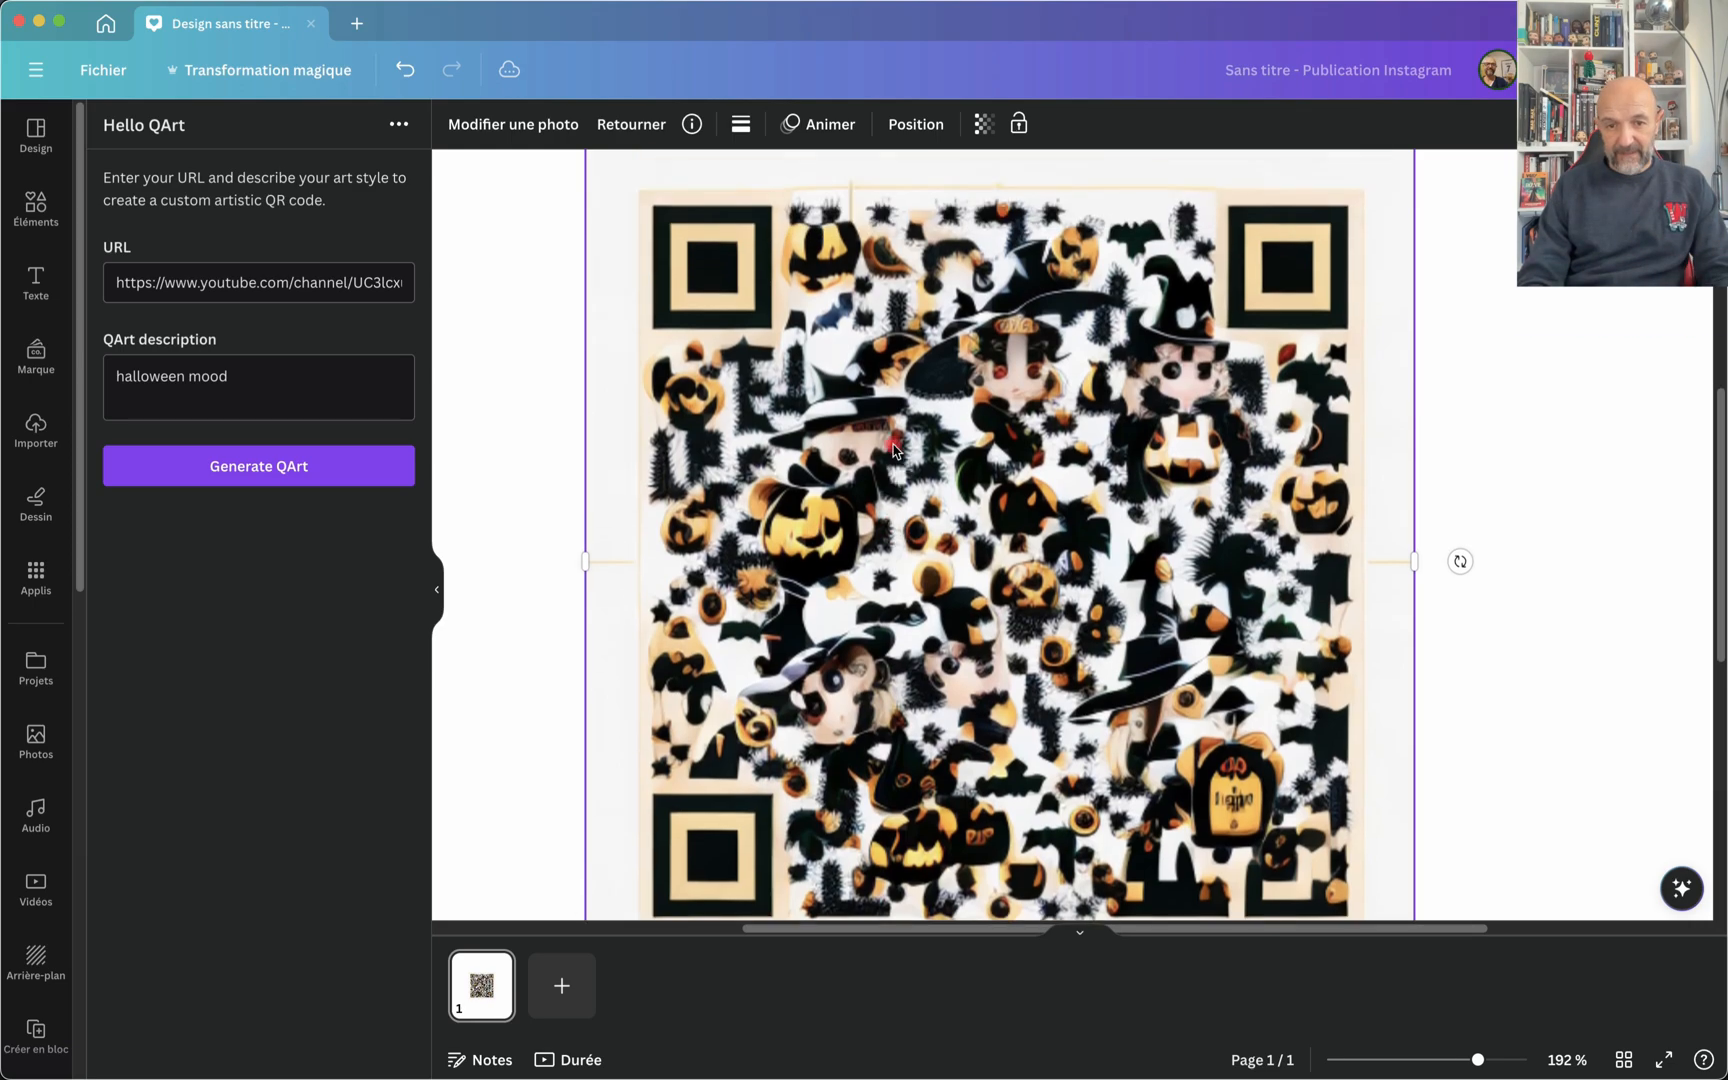
pyautogui.scroll(-2, 893, 449)
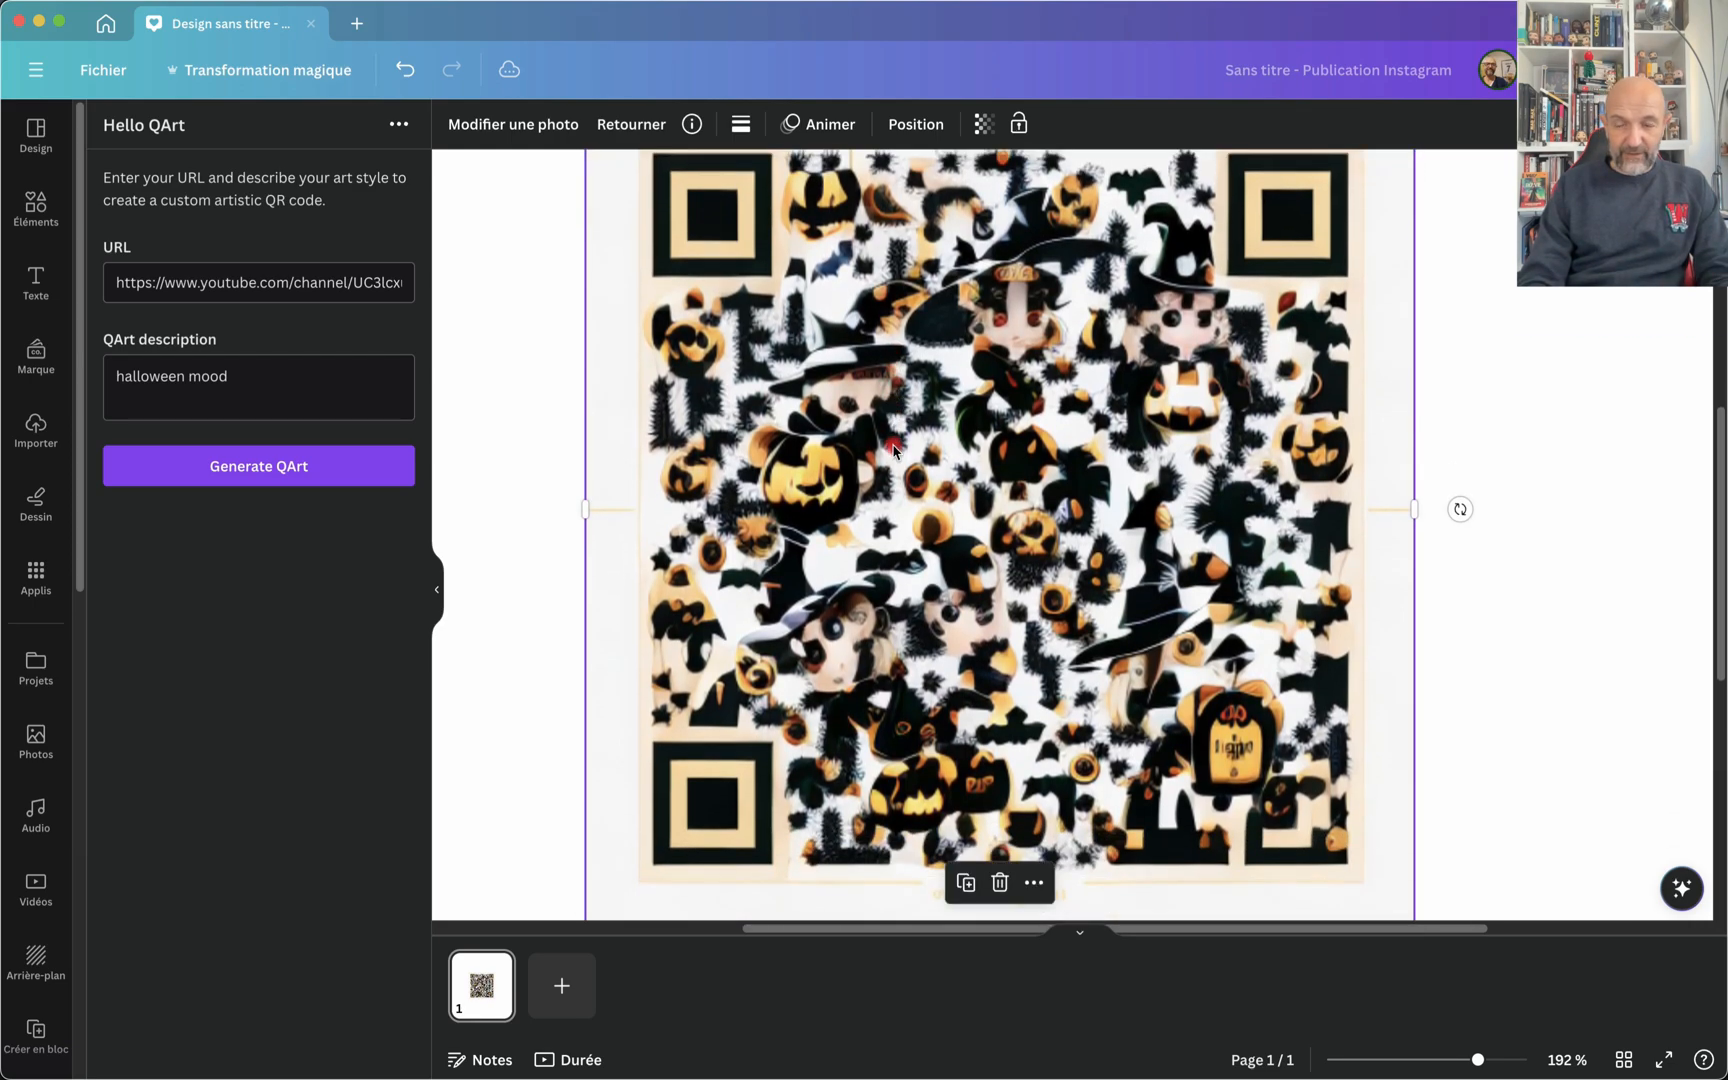
pyautogui.scroll(-5, 893, 449)
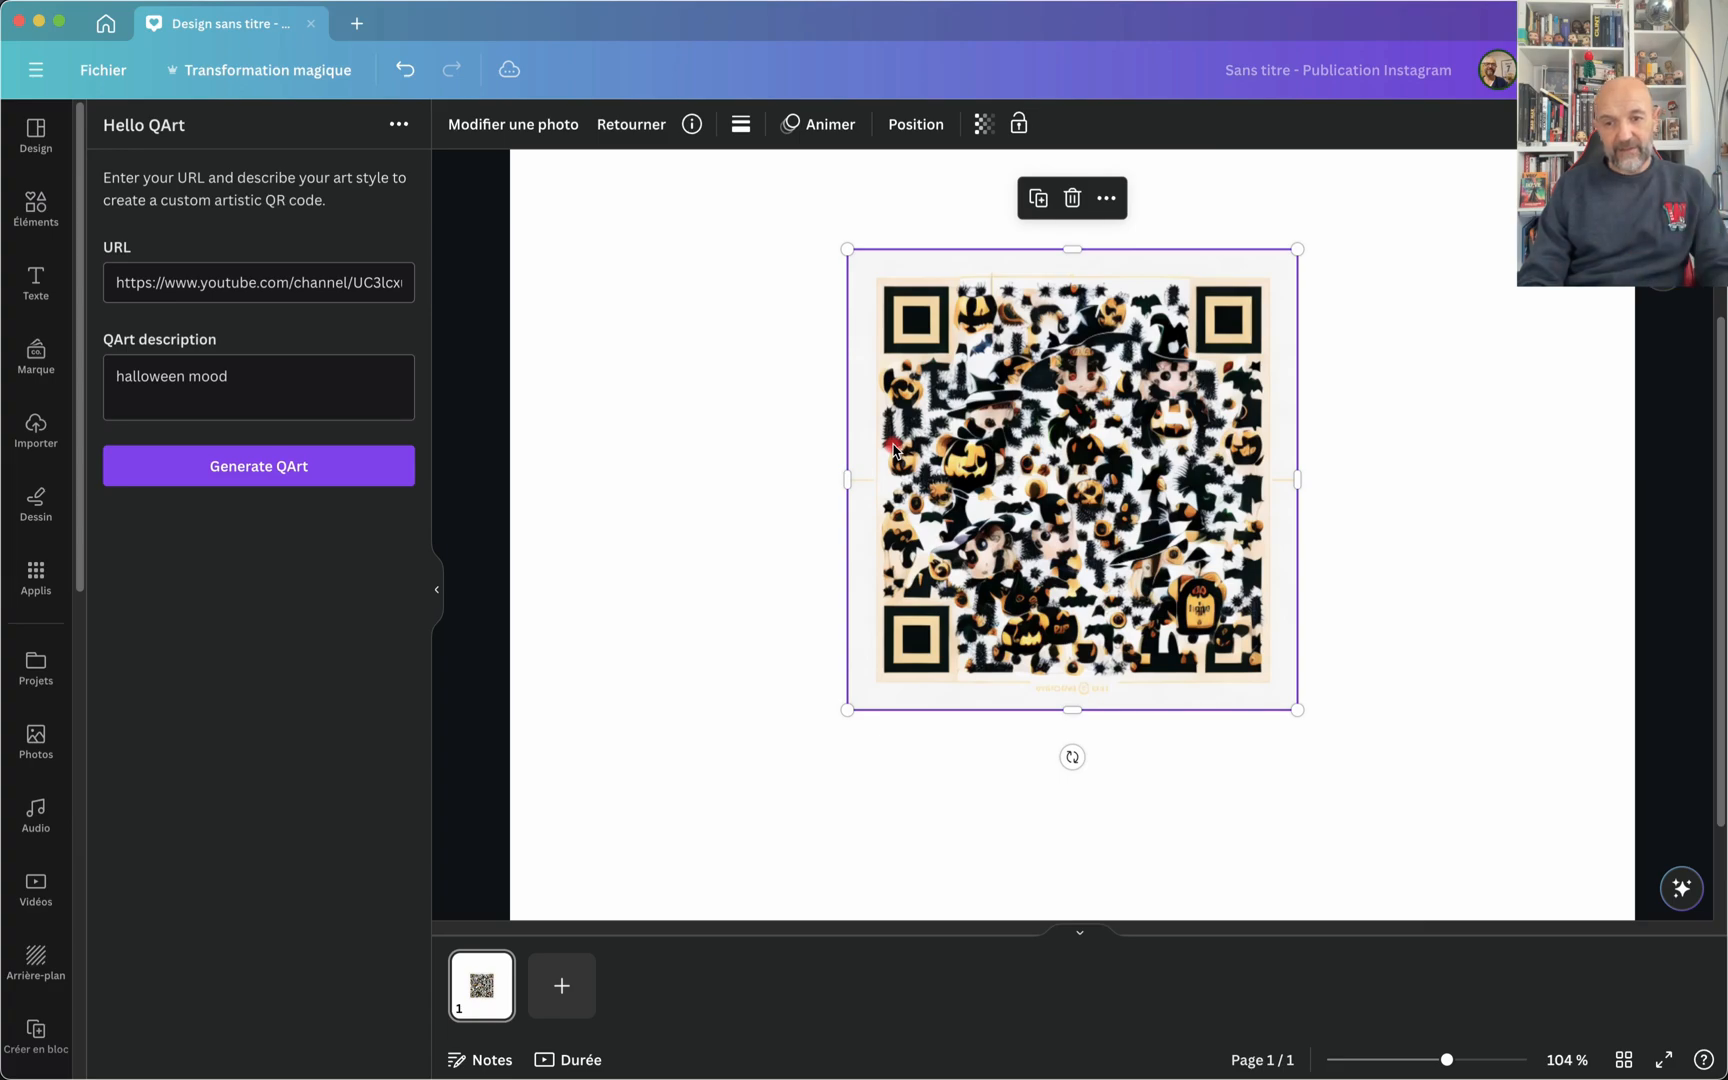
pyautogui.moveTo(947, 356); pyautogui.dragTo(655, 356)
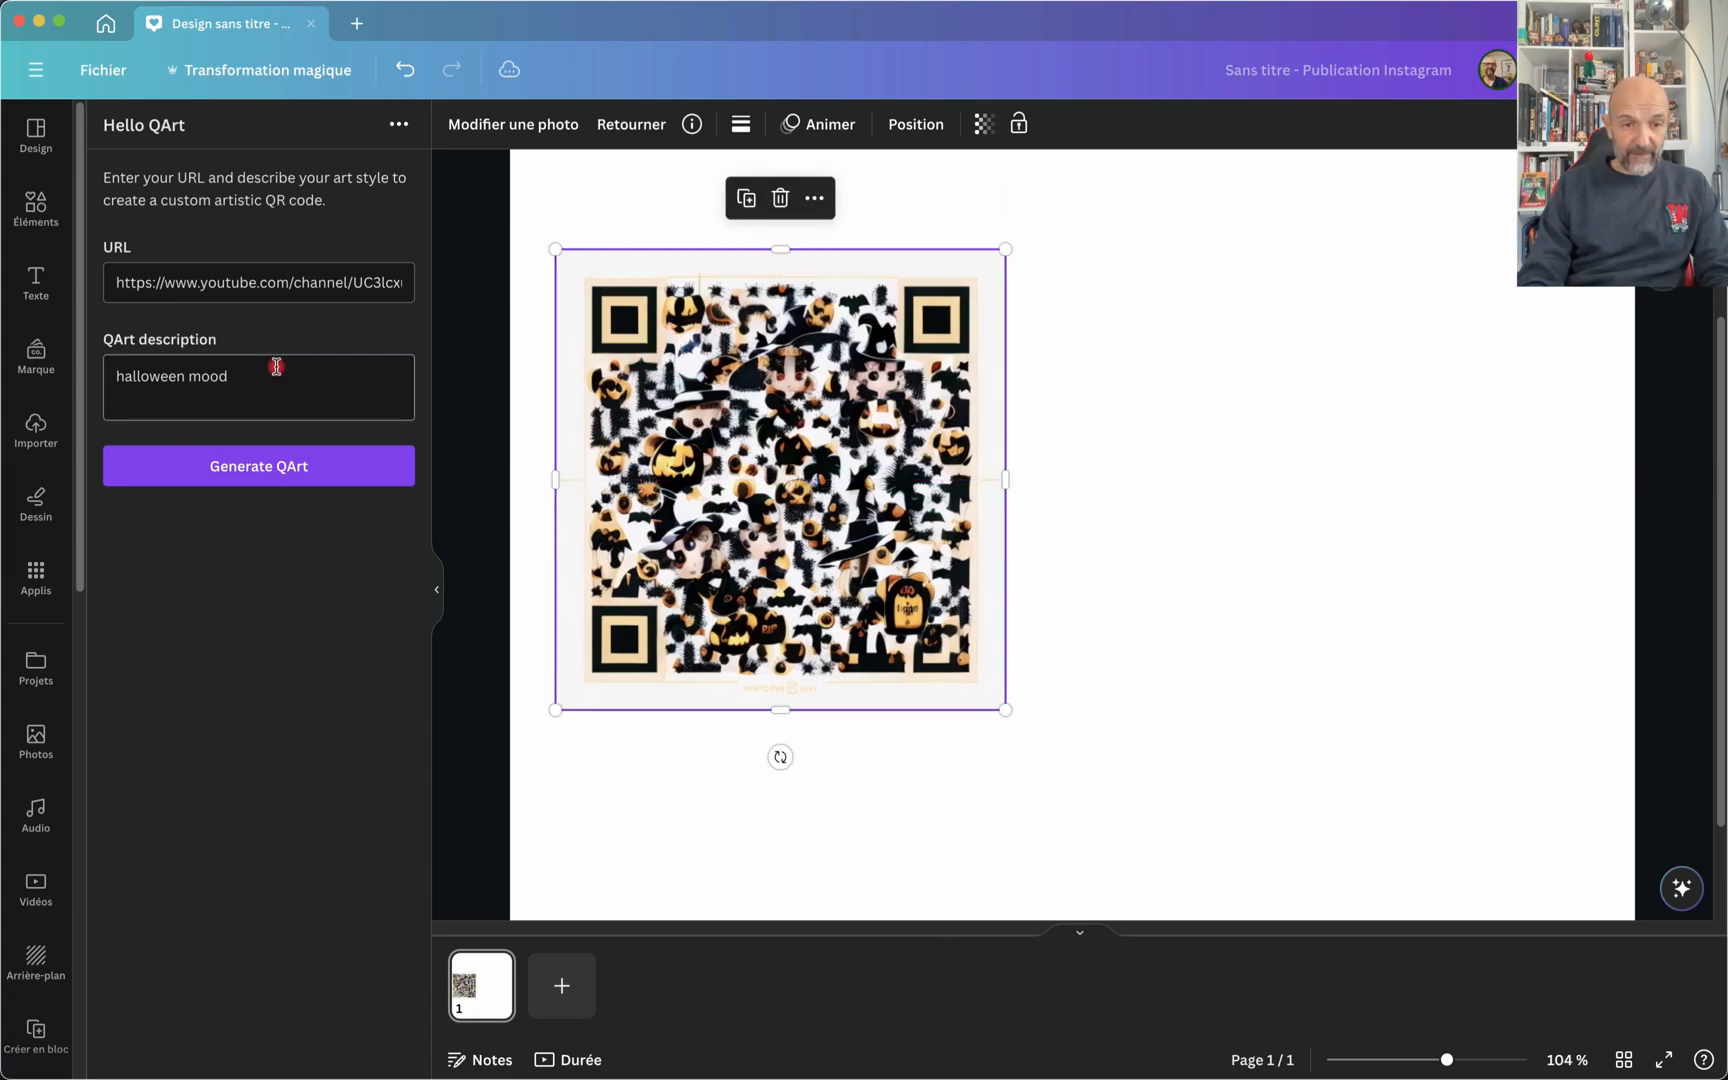
# Step: Replace the QArt description with "summertime" and generate a second QR code
pyautogui.moveTo(254, 390); pyautogui.dragTo(103, 380)
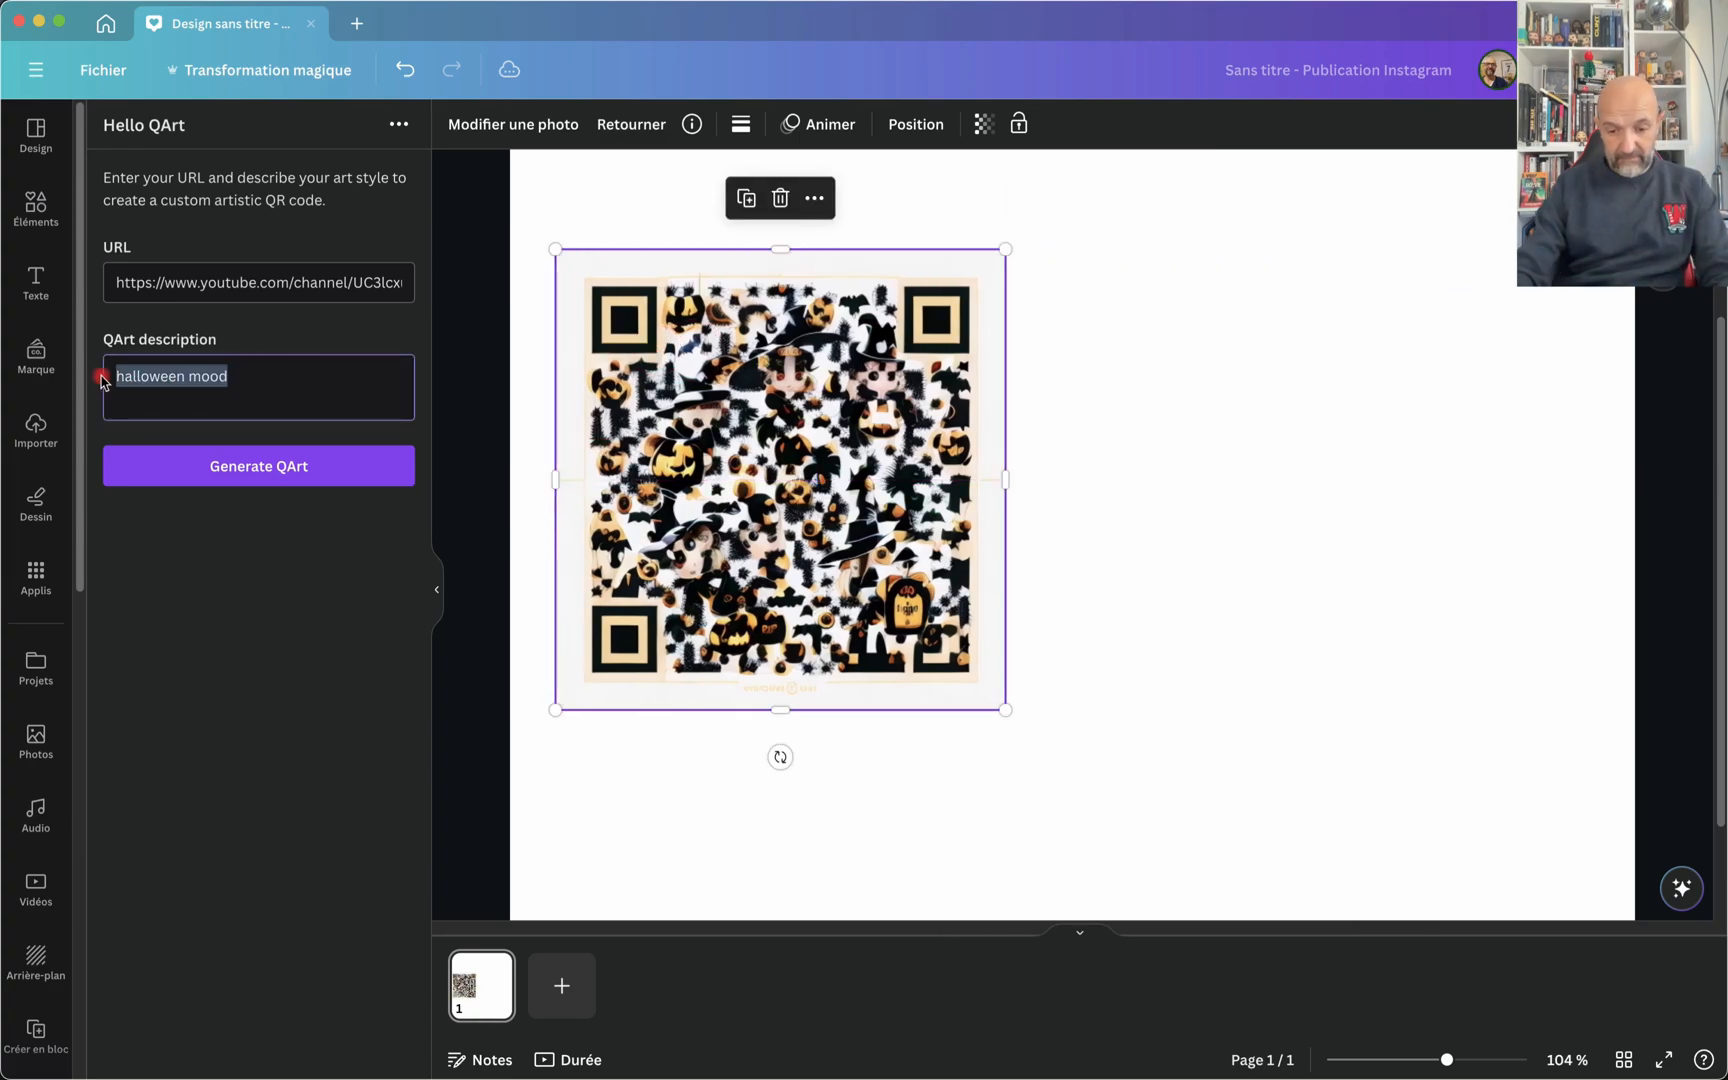
pyautogui.write('summertime')
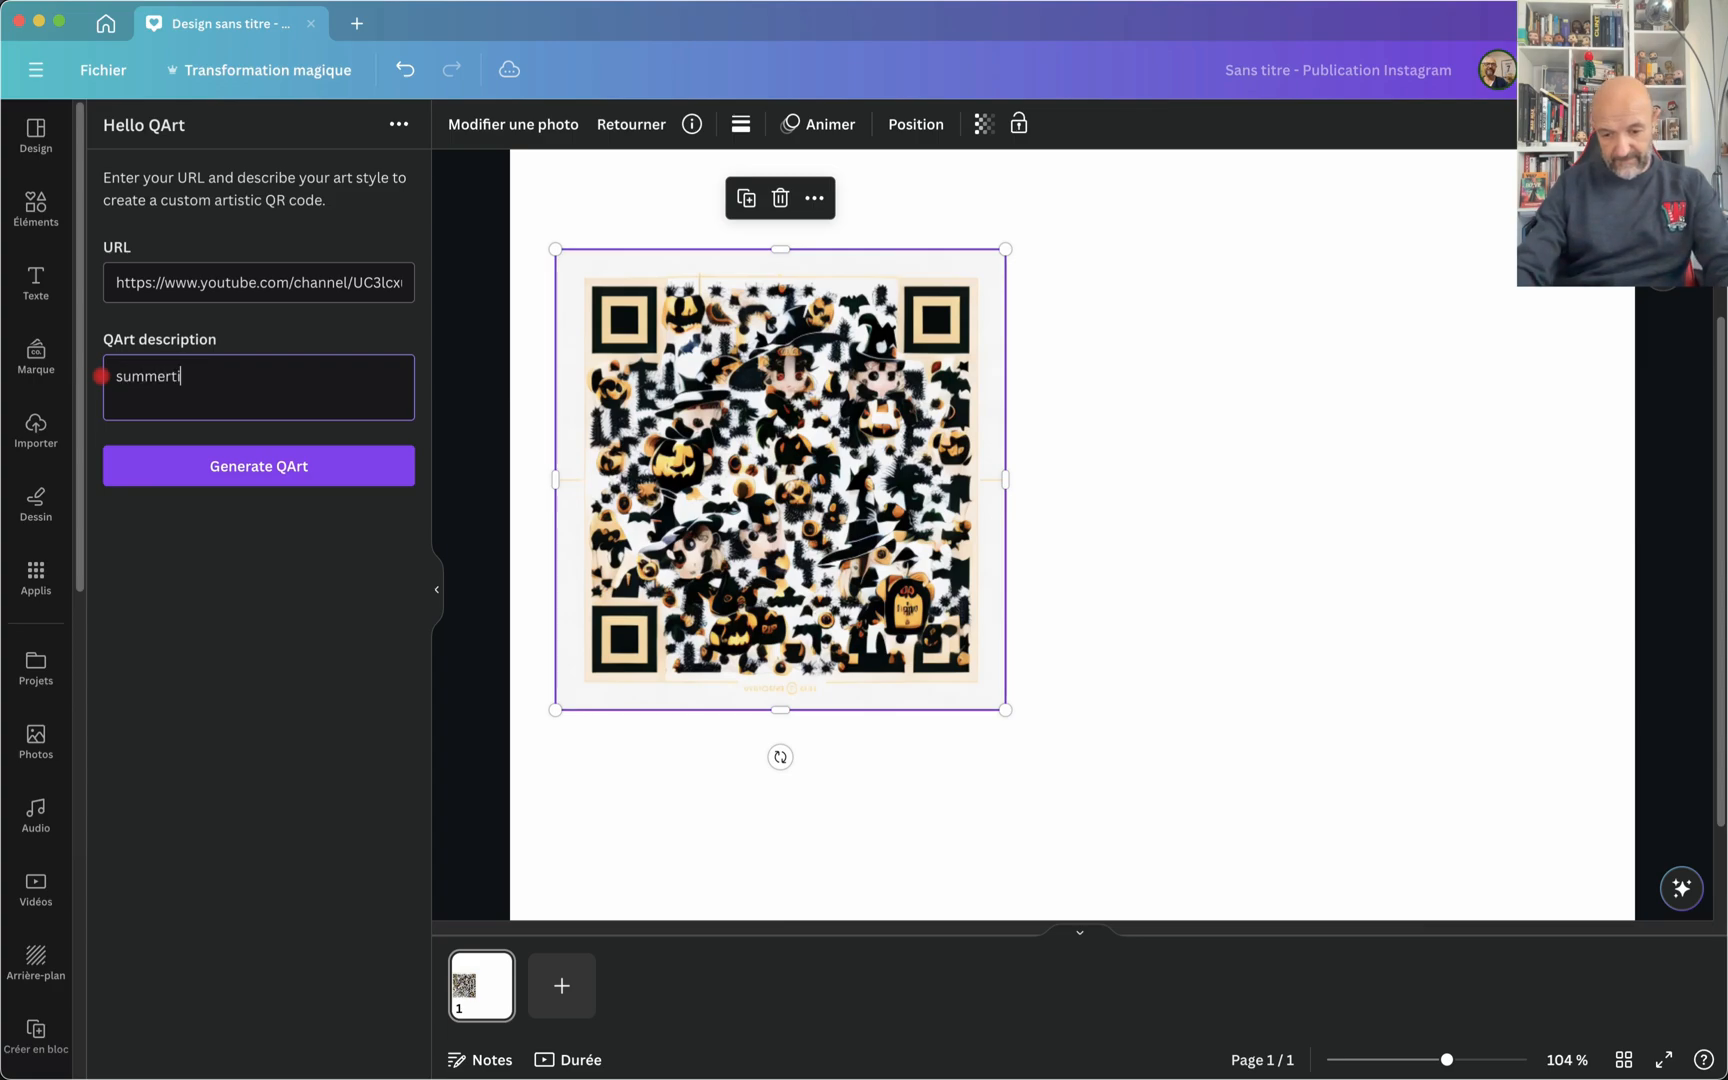
pyautogui.click(180, 470)
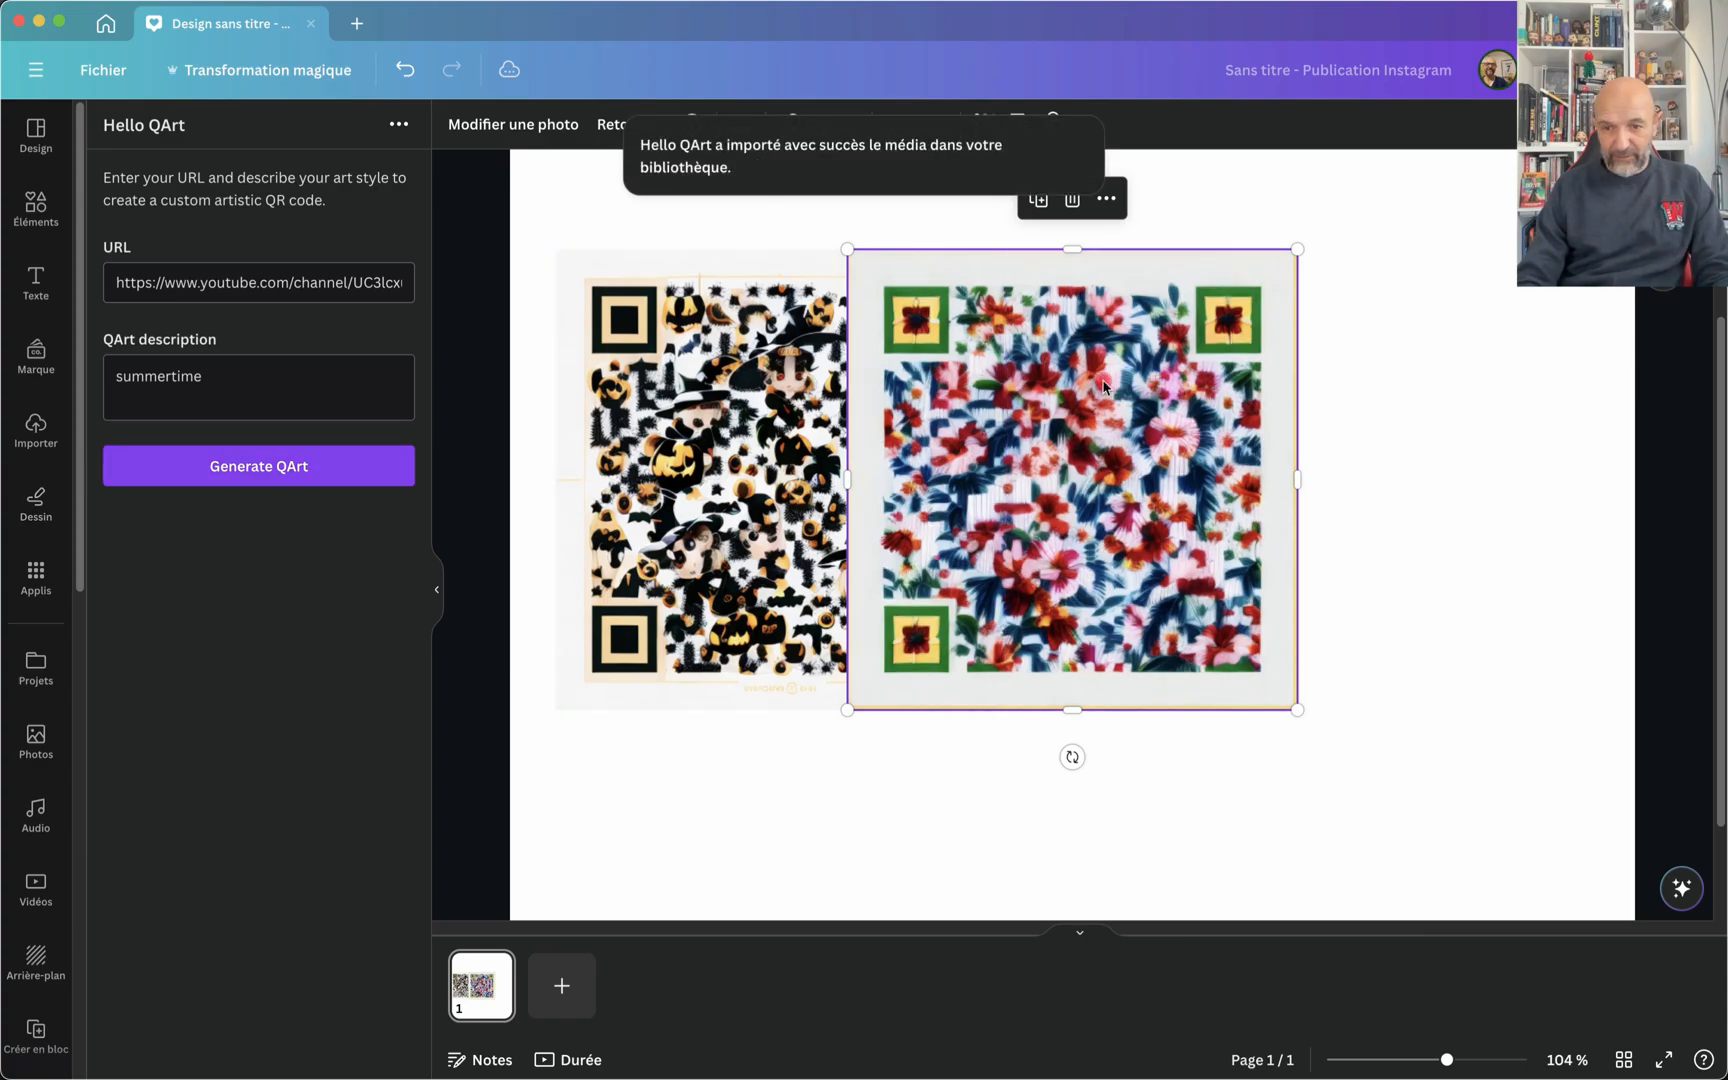
# Step: Move the floral QR code beside the Halloween one, inspect its details, and delete it from the page
pyautogui.moveTo(1104, 383); pyautogui.dragTo(1313, 379)
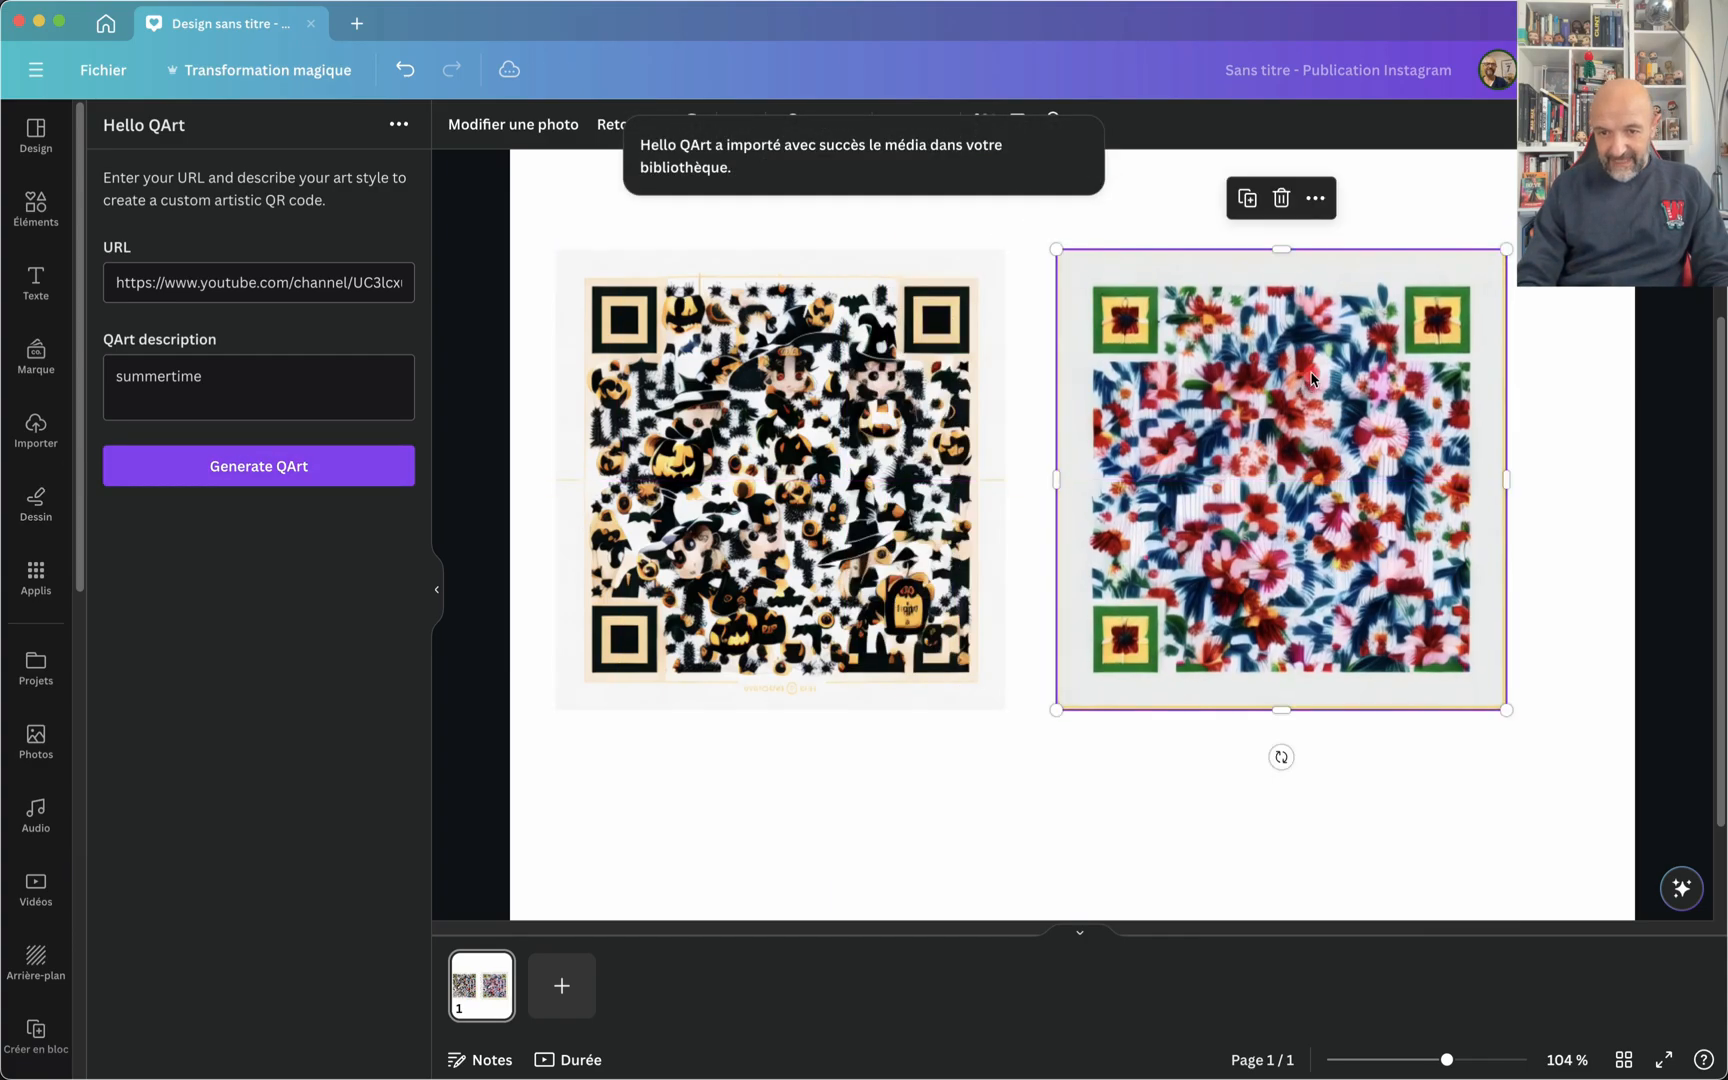
pyautogui.keyDown('ctrl'); pyautogui.scroll(5, 1313, 379); pyautogui.keyUp('ctrl')
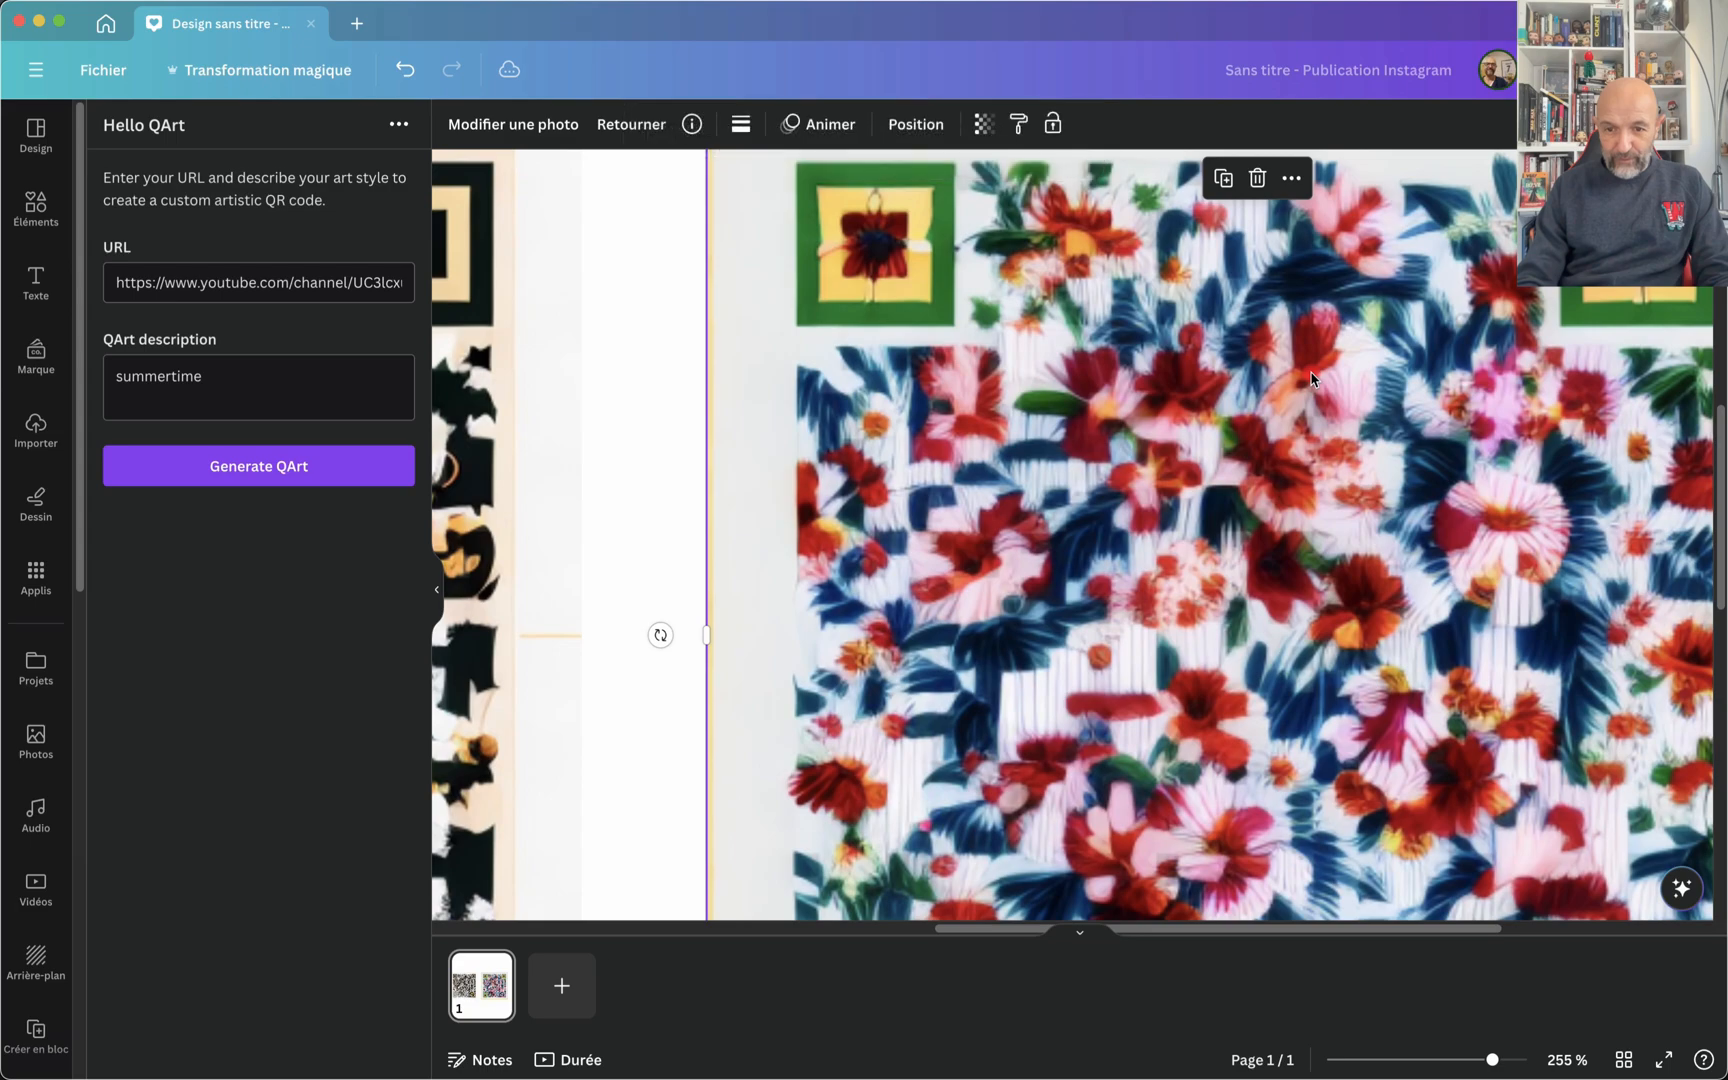
pyautogui.scroll(-3, 1313, 379)
pyautogui.scroll(-1, 1313, 379)
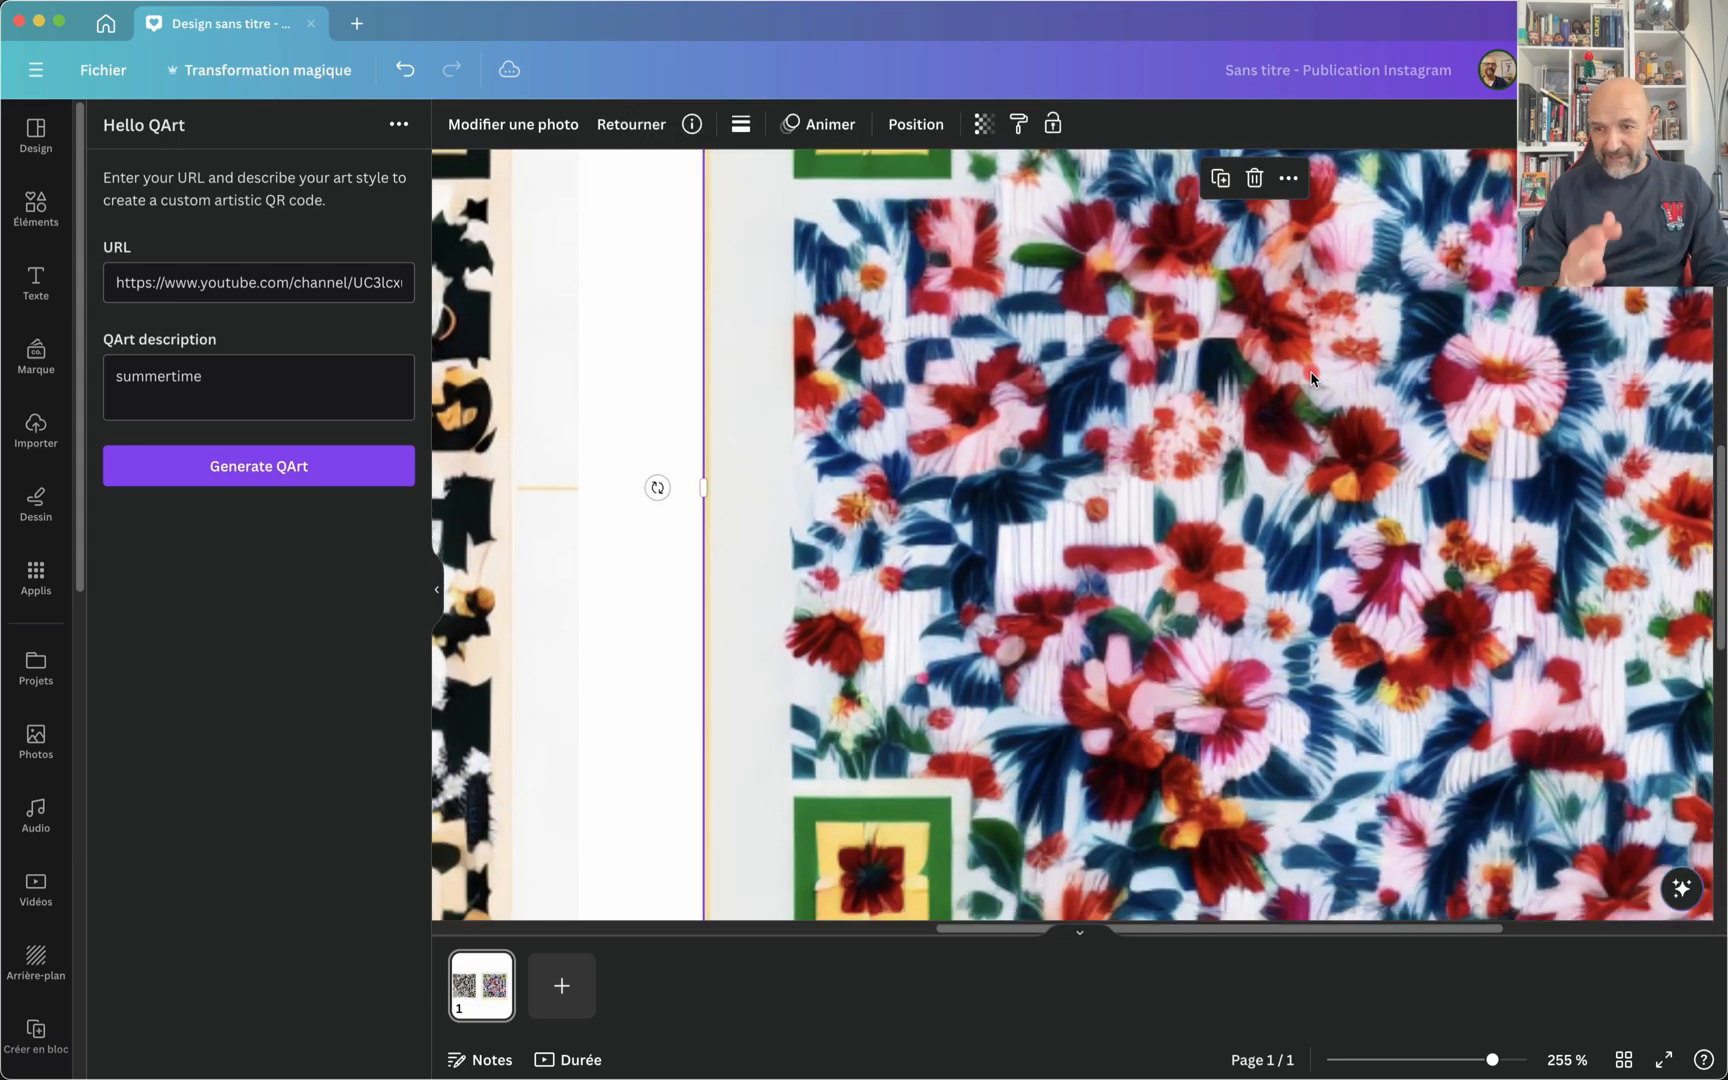
pyautogui.scroll(-3, 1313, 379)
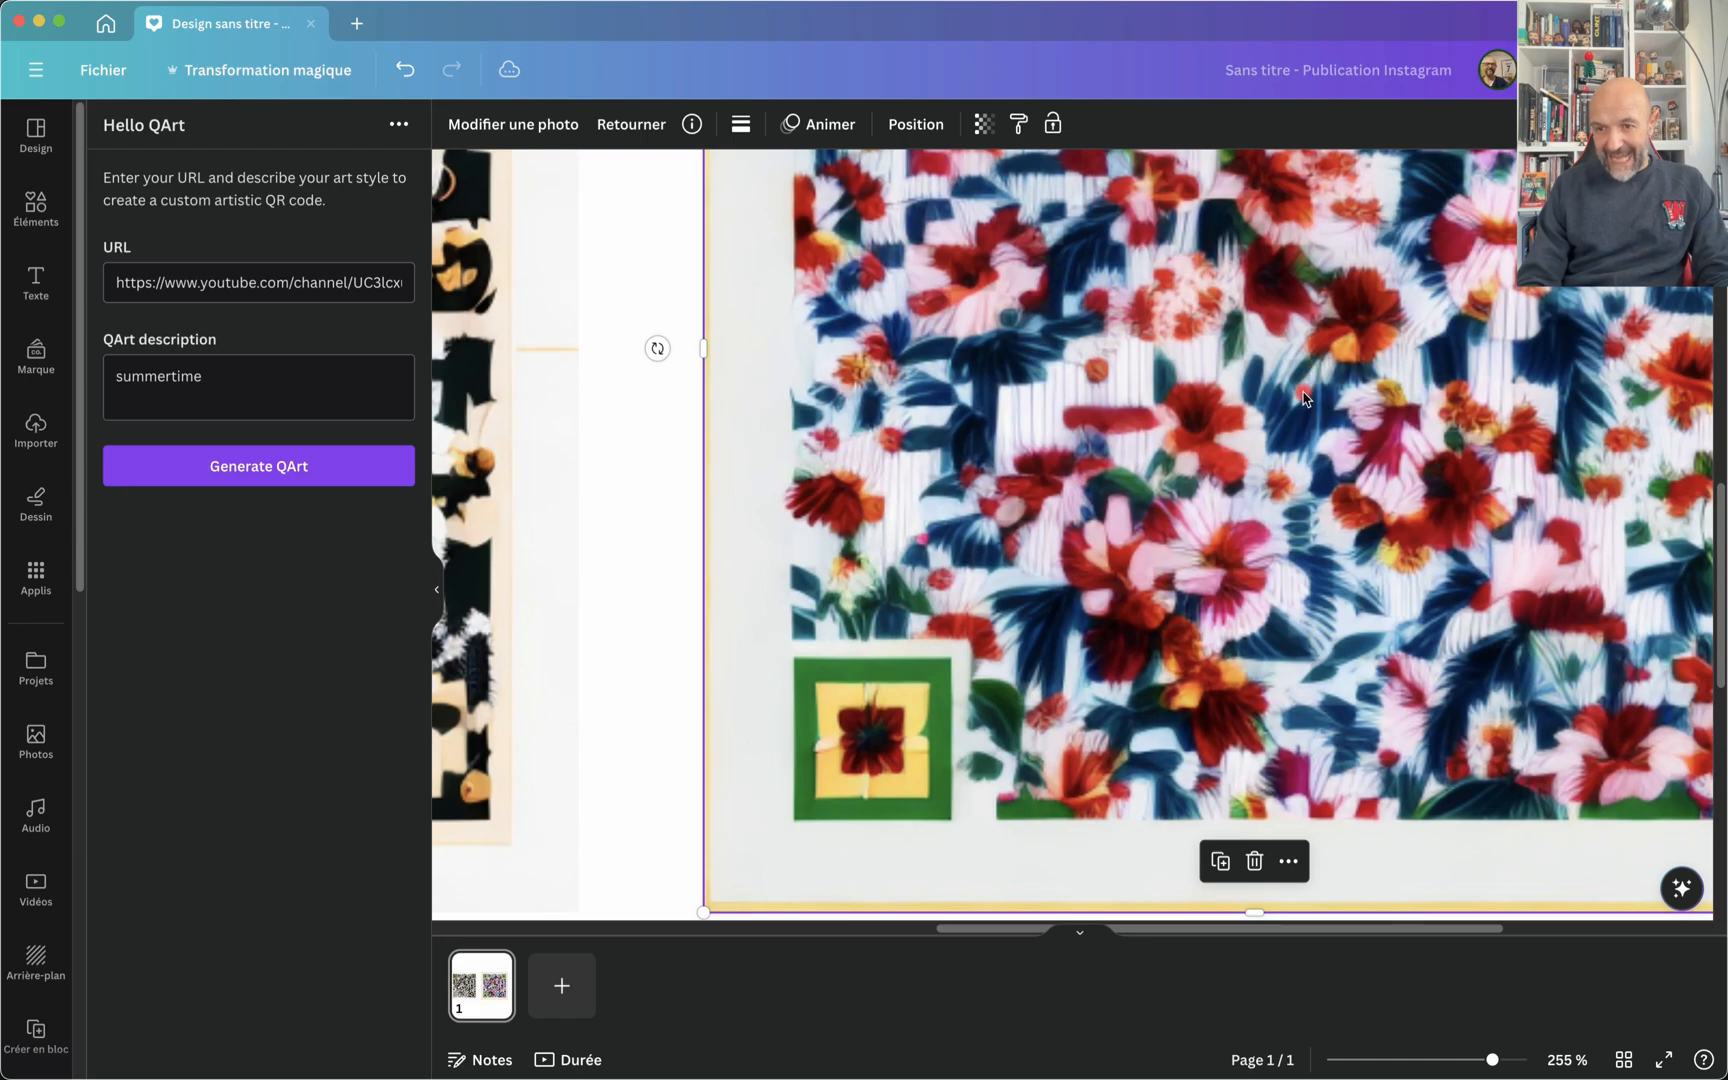
pyautogui.scroll(-10, 1303, 398)
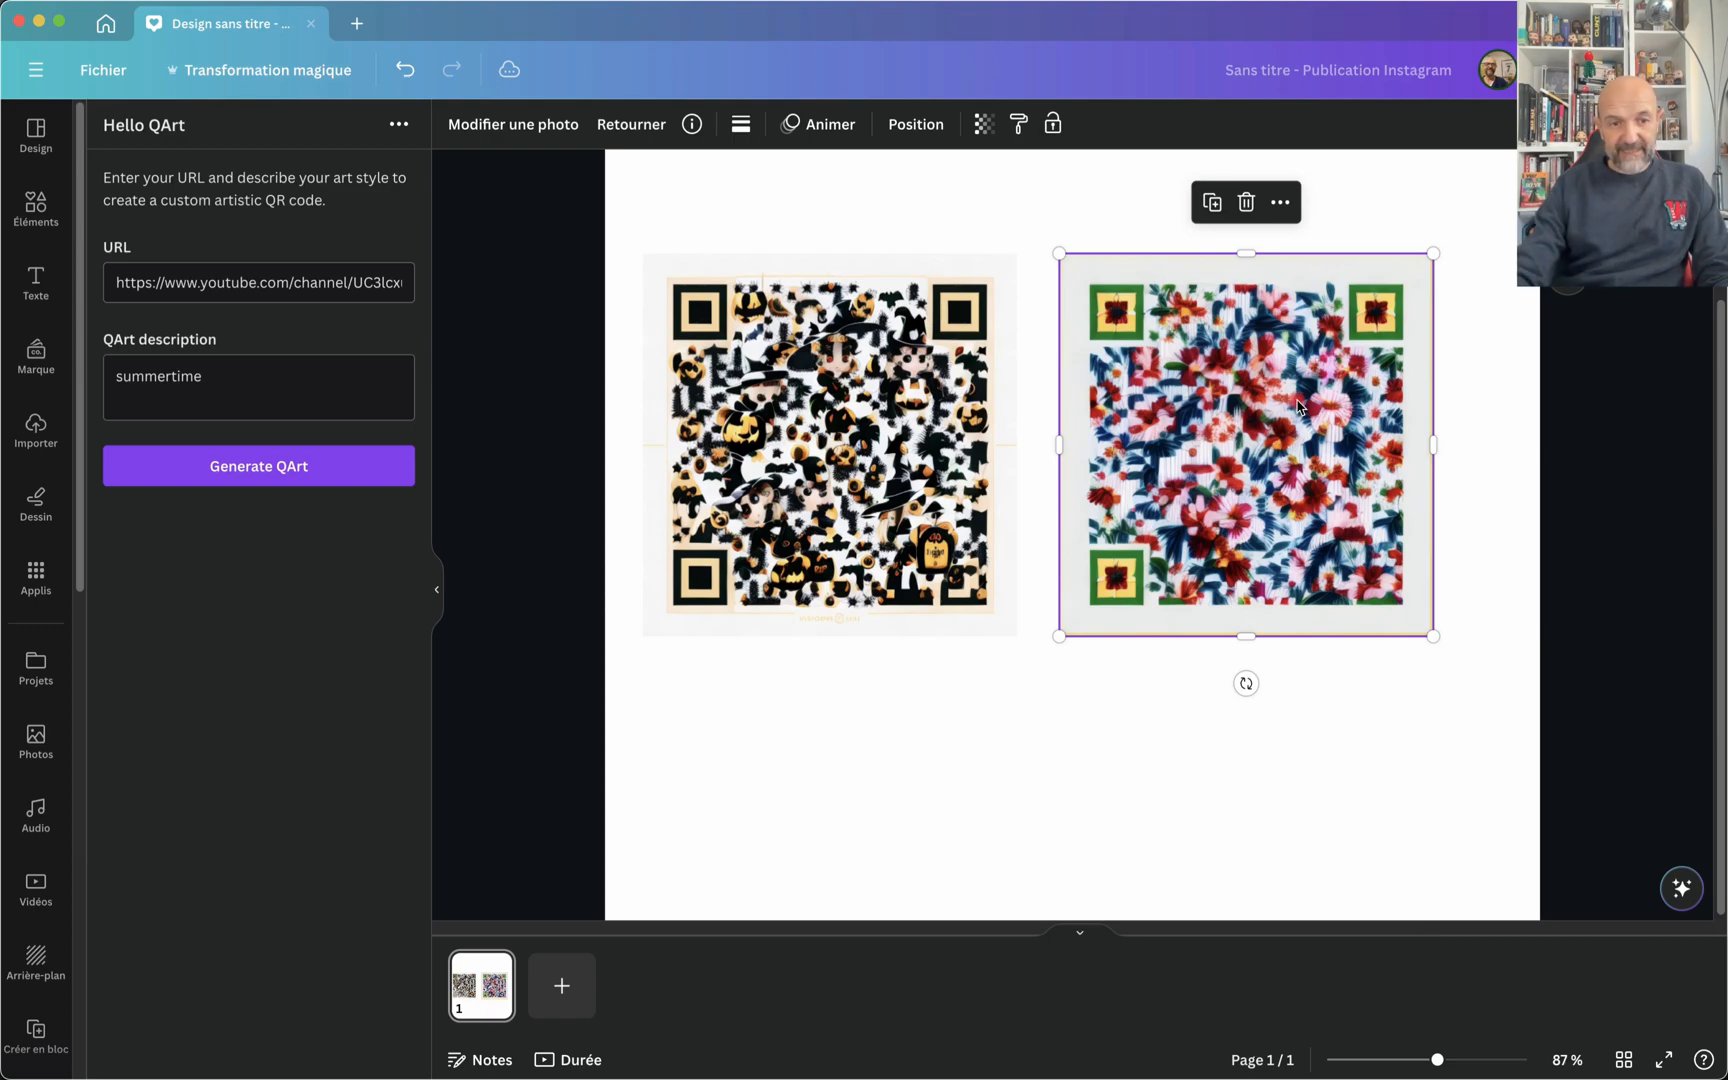
pyautogui.press('Delete')
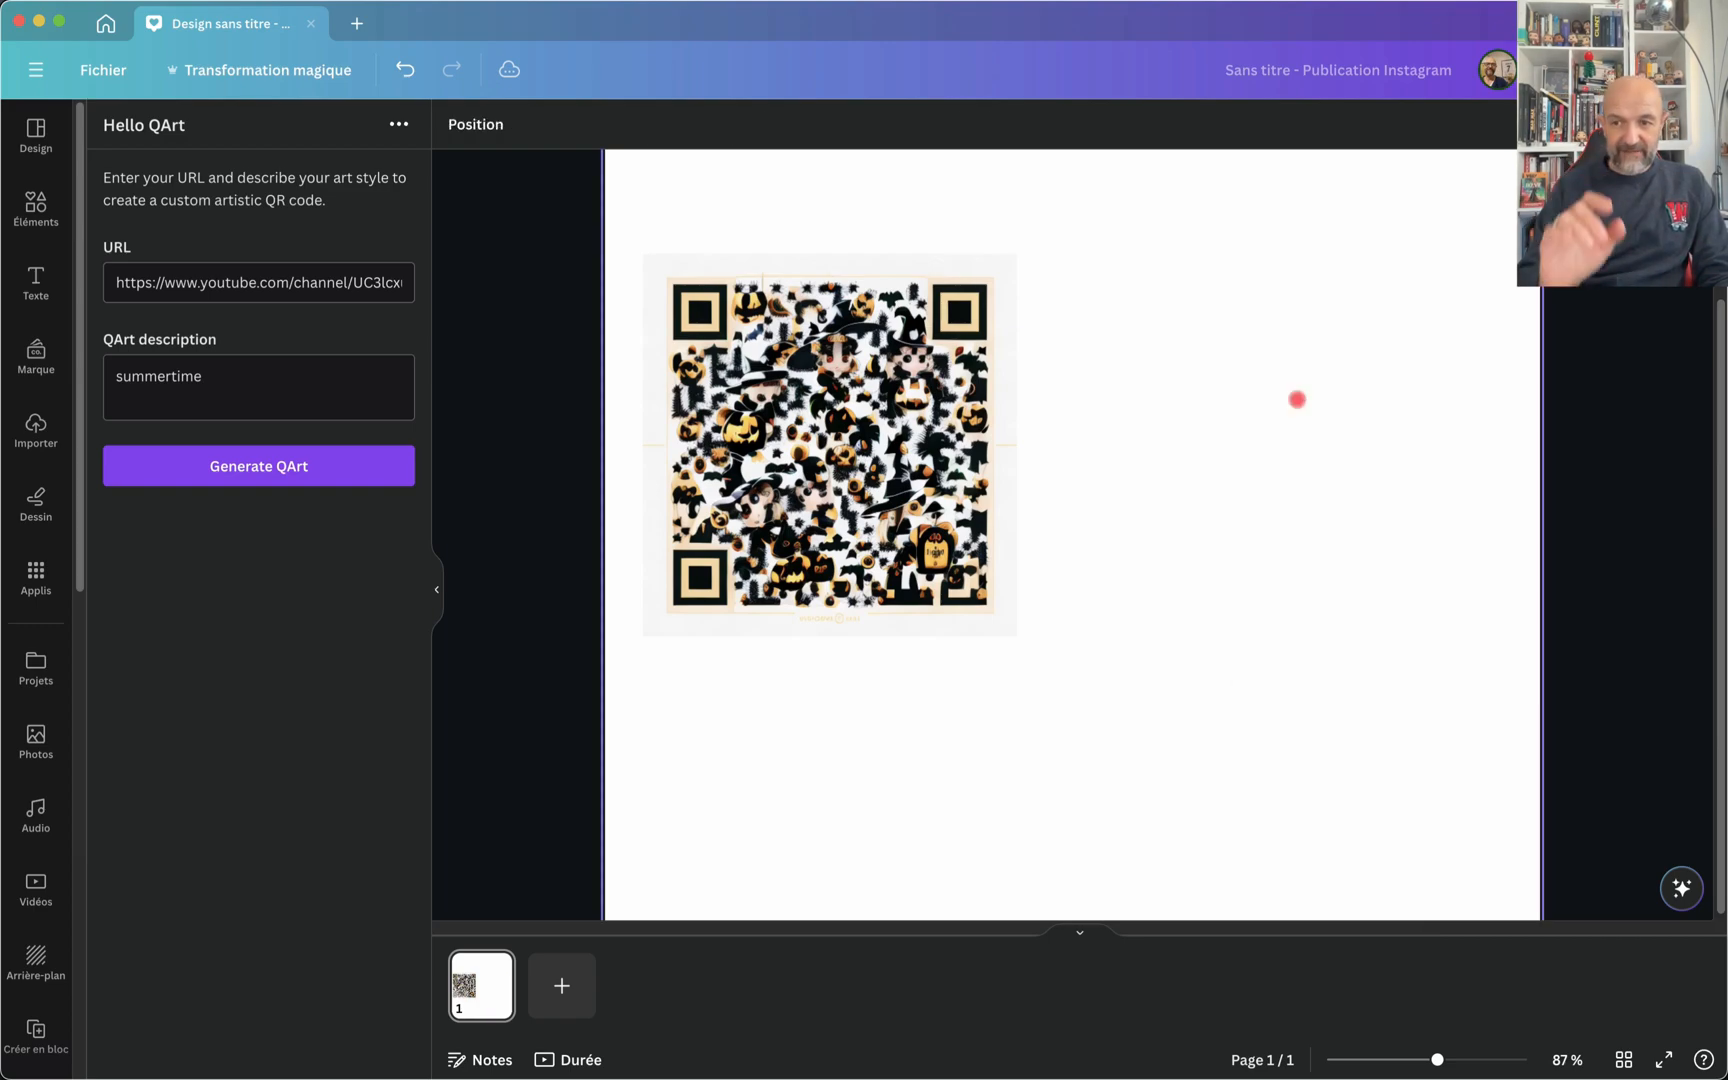
# Step: Extend the QArt description to "summertime sea, blue light" and generate a new QR code
pyautogui.click(244, 374)
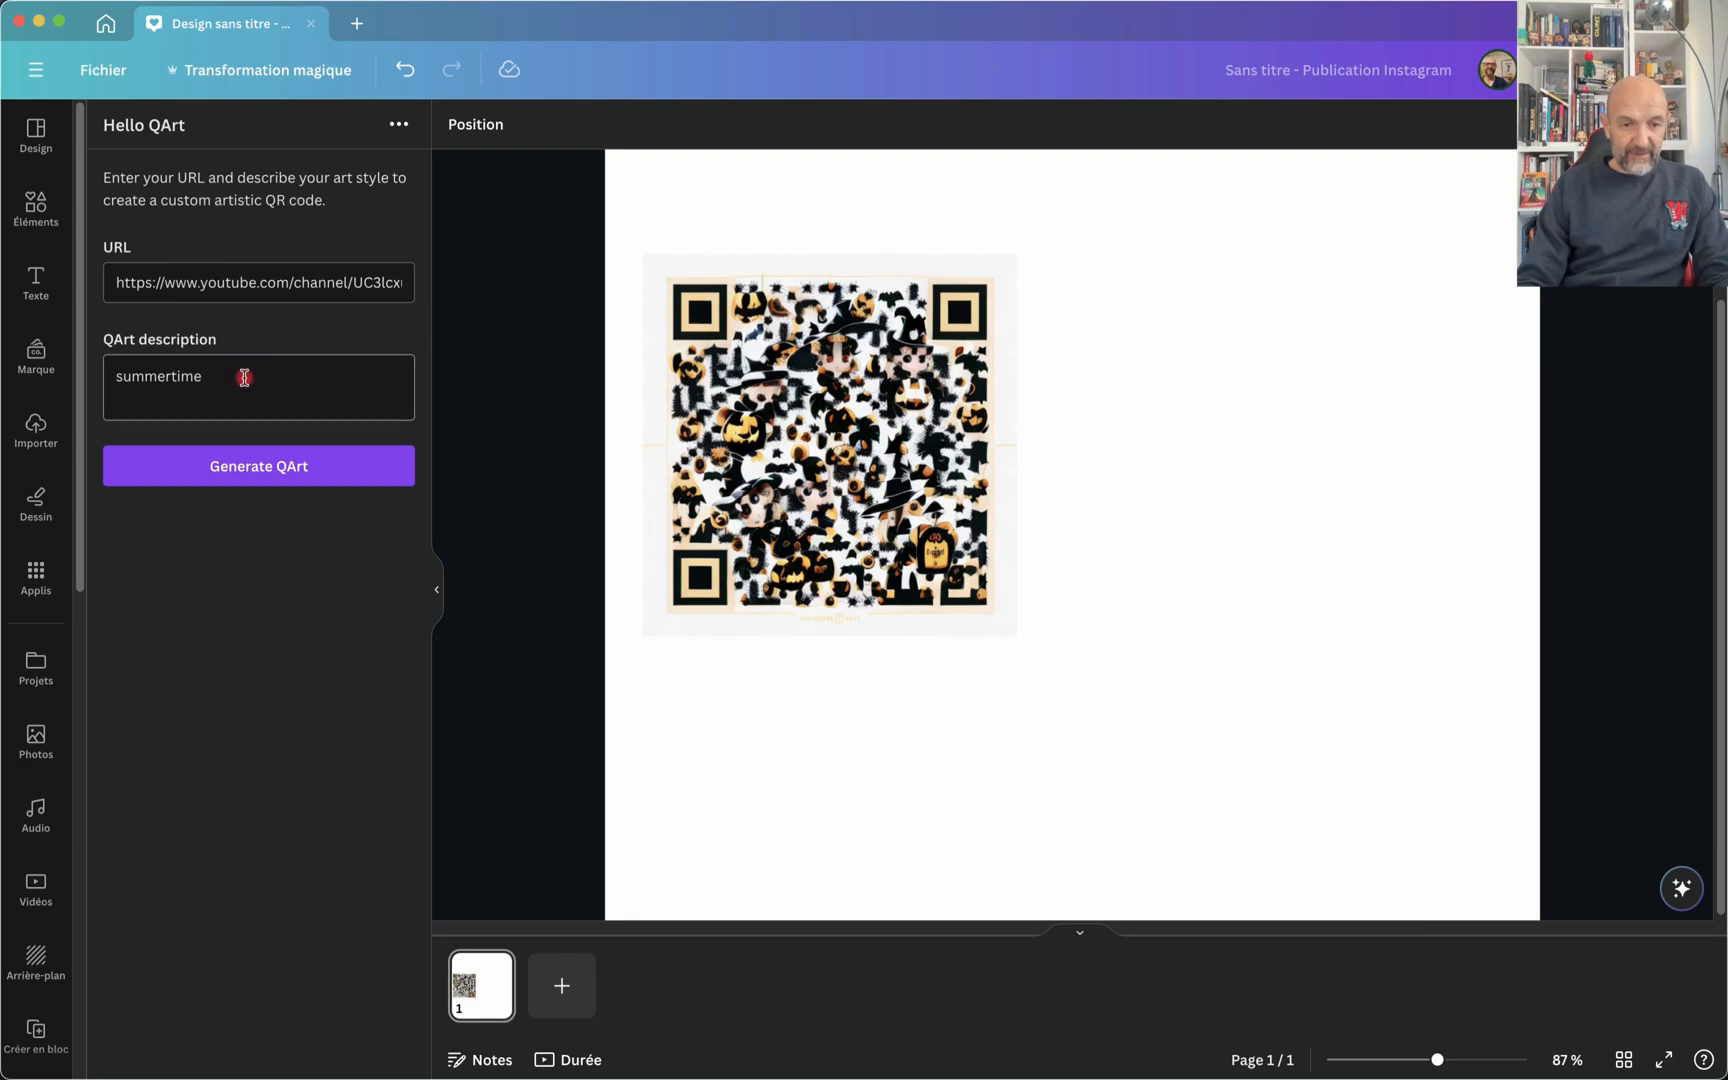
pyautogui.write('s')
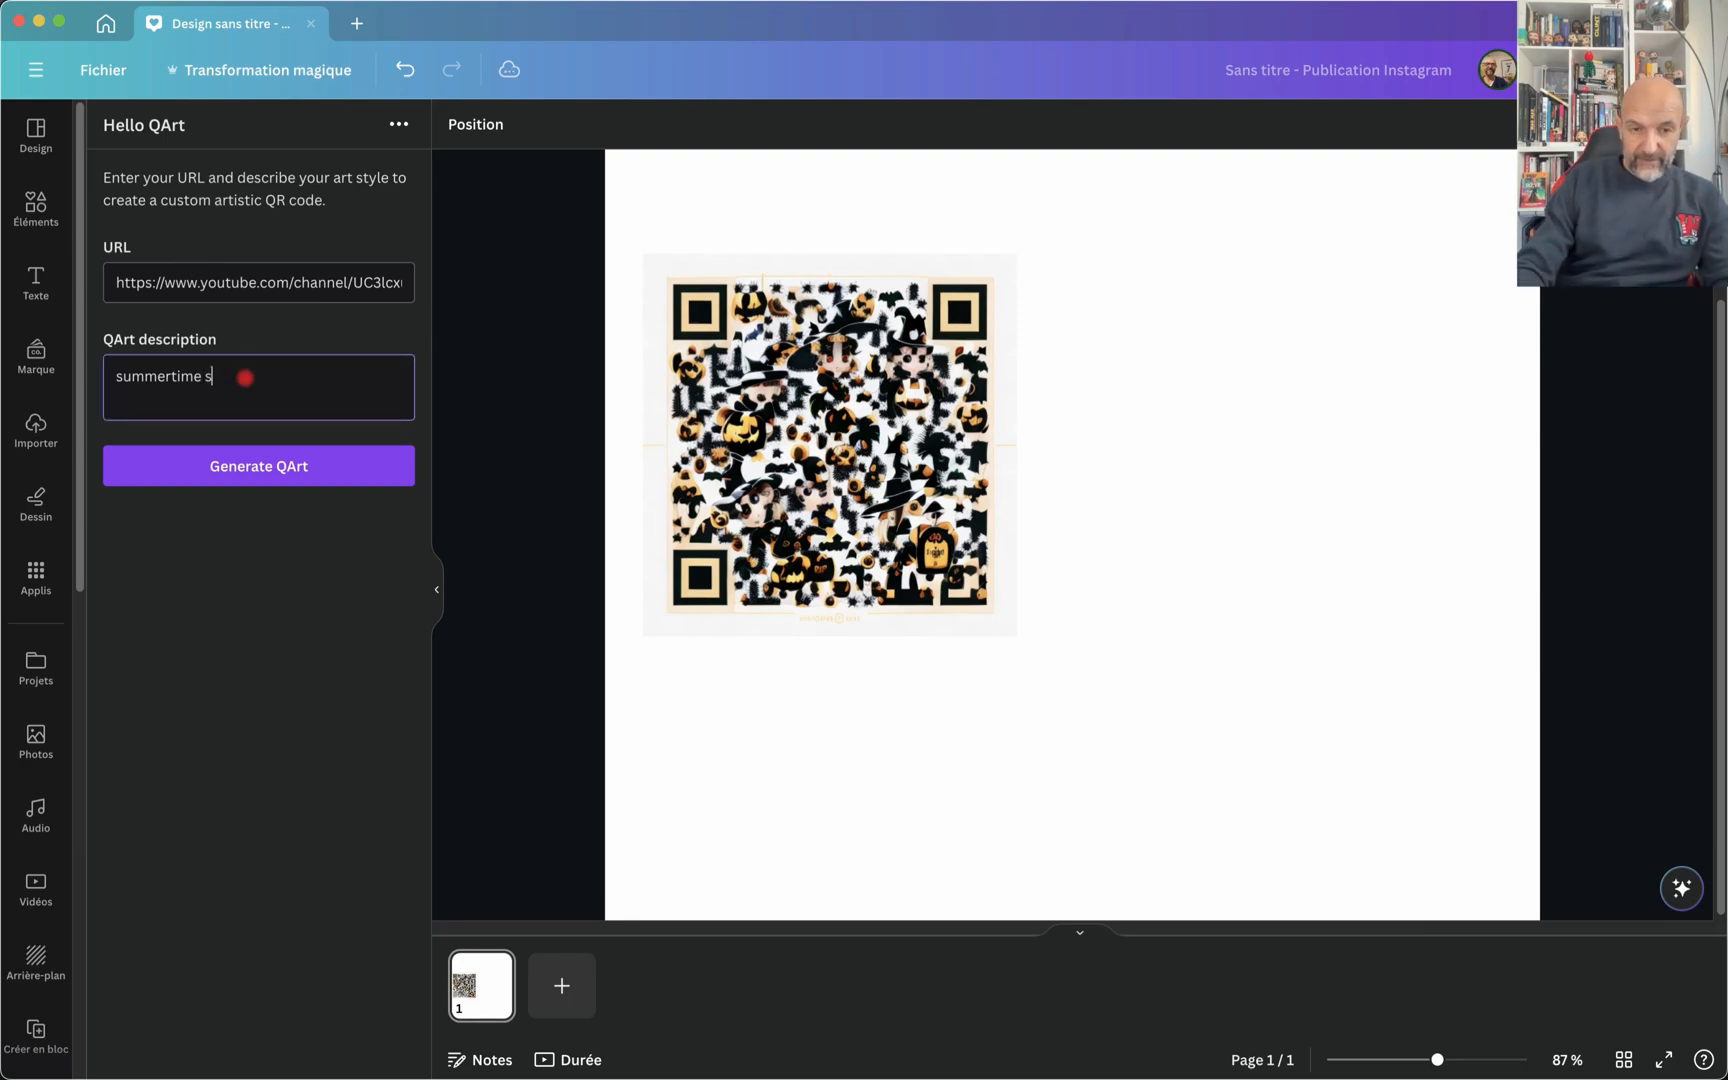
pyautogui.write('ea, blue')
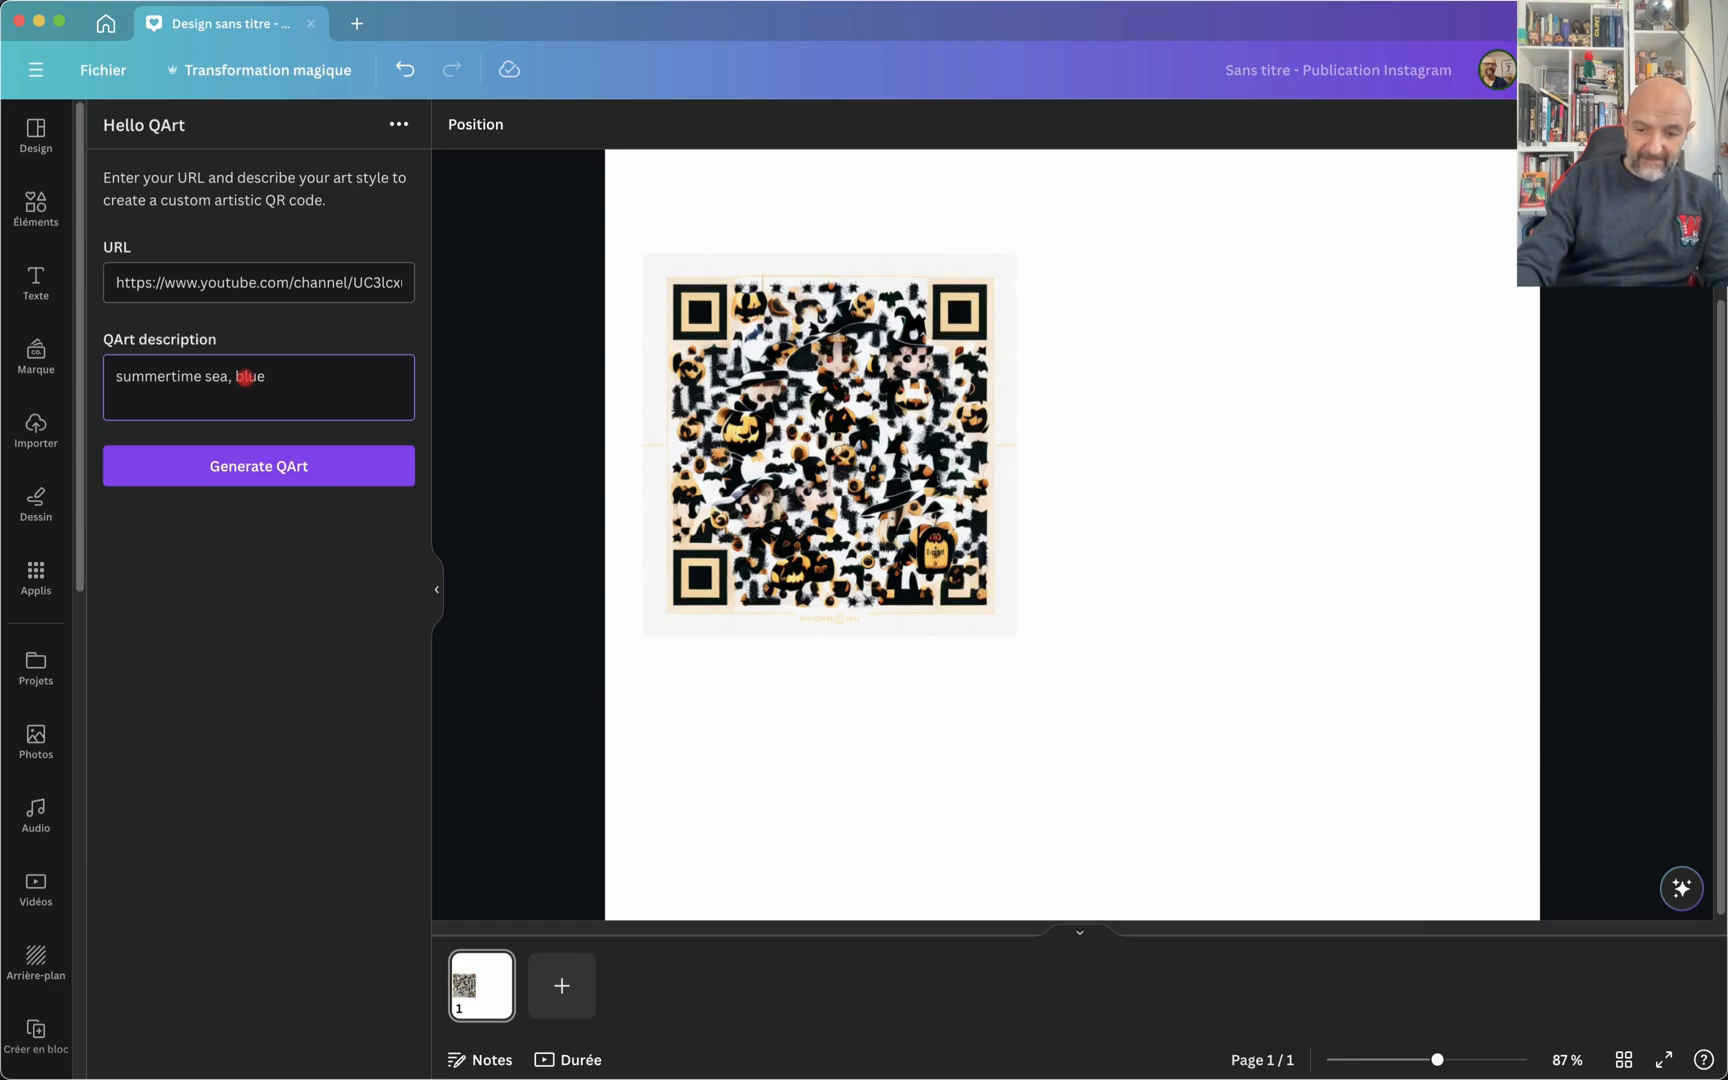
pyautogui.write(' light')
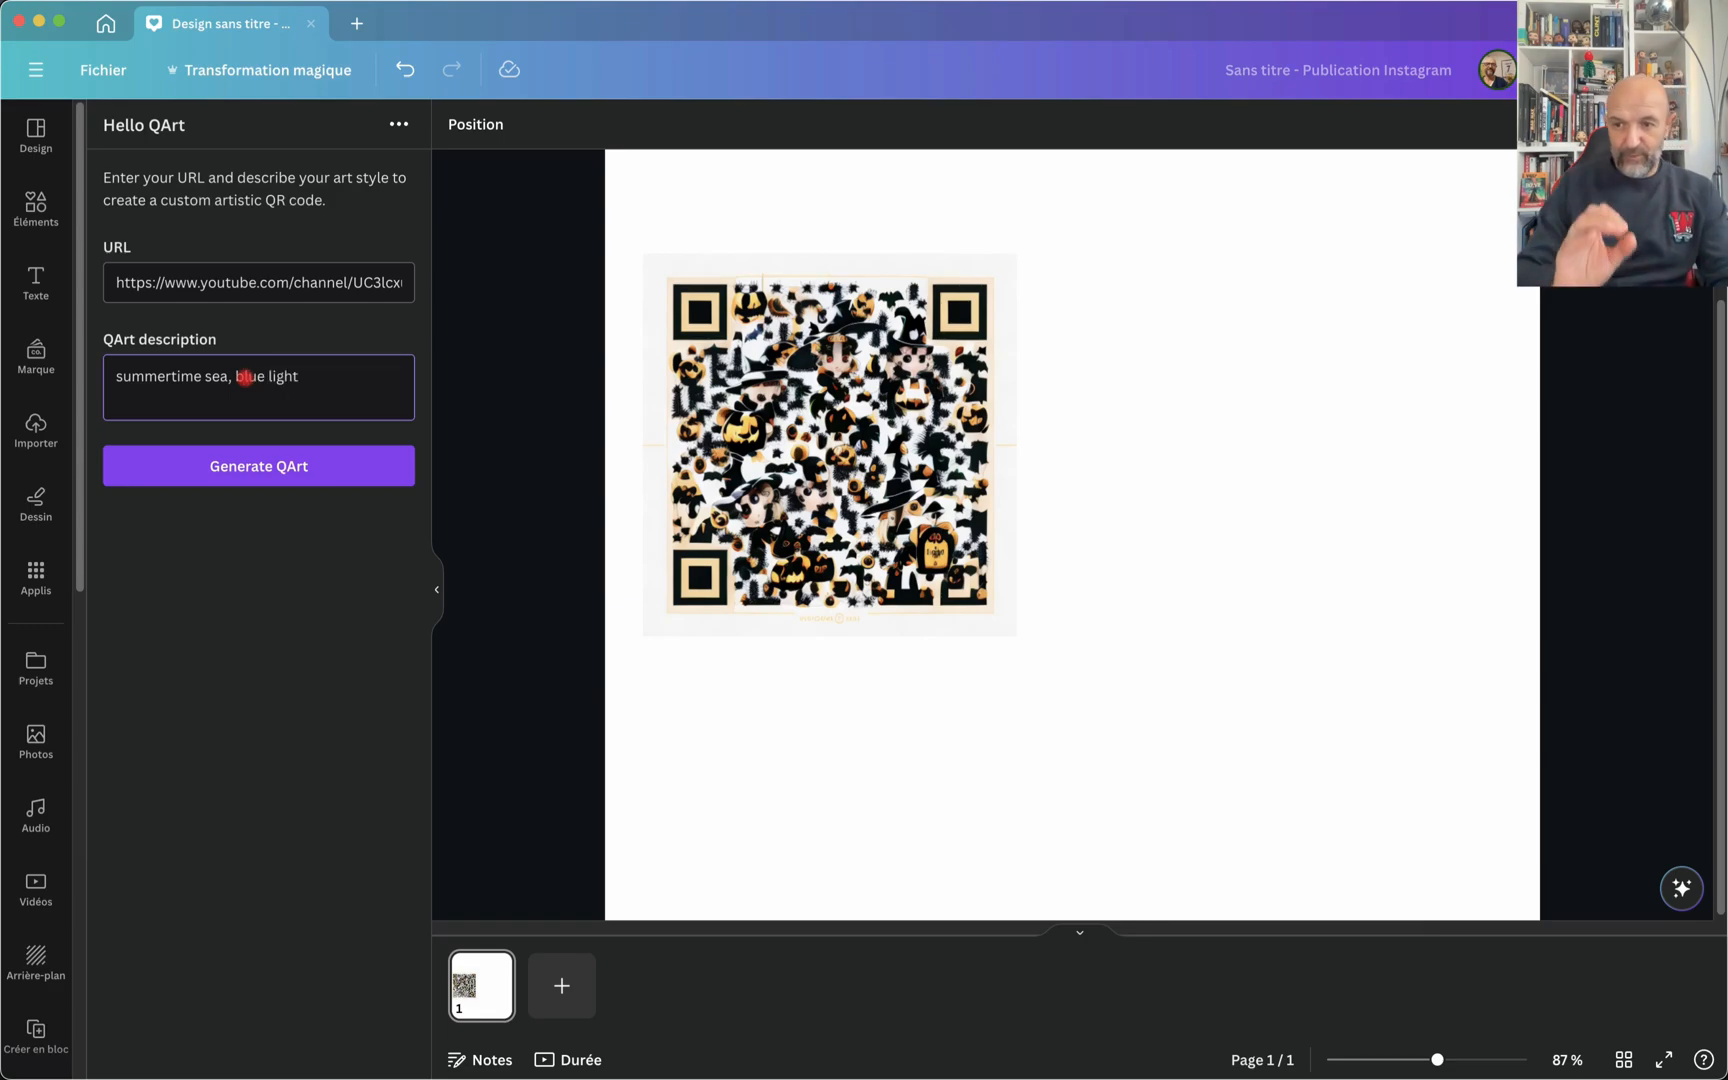
pyautogui.click(190, 470)
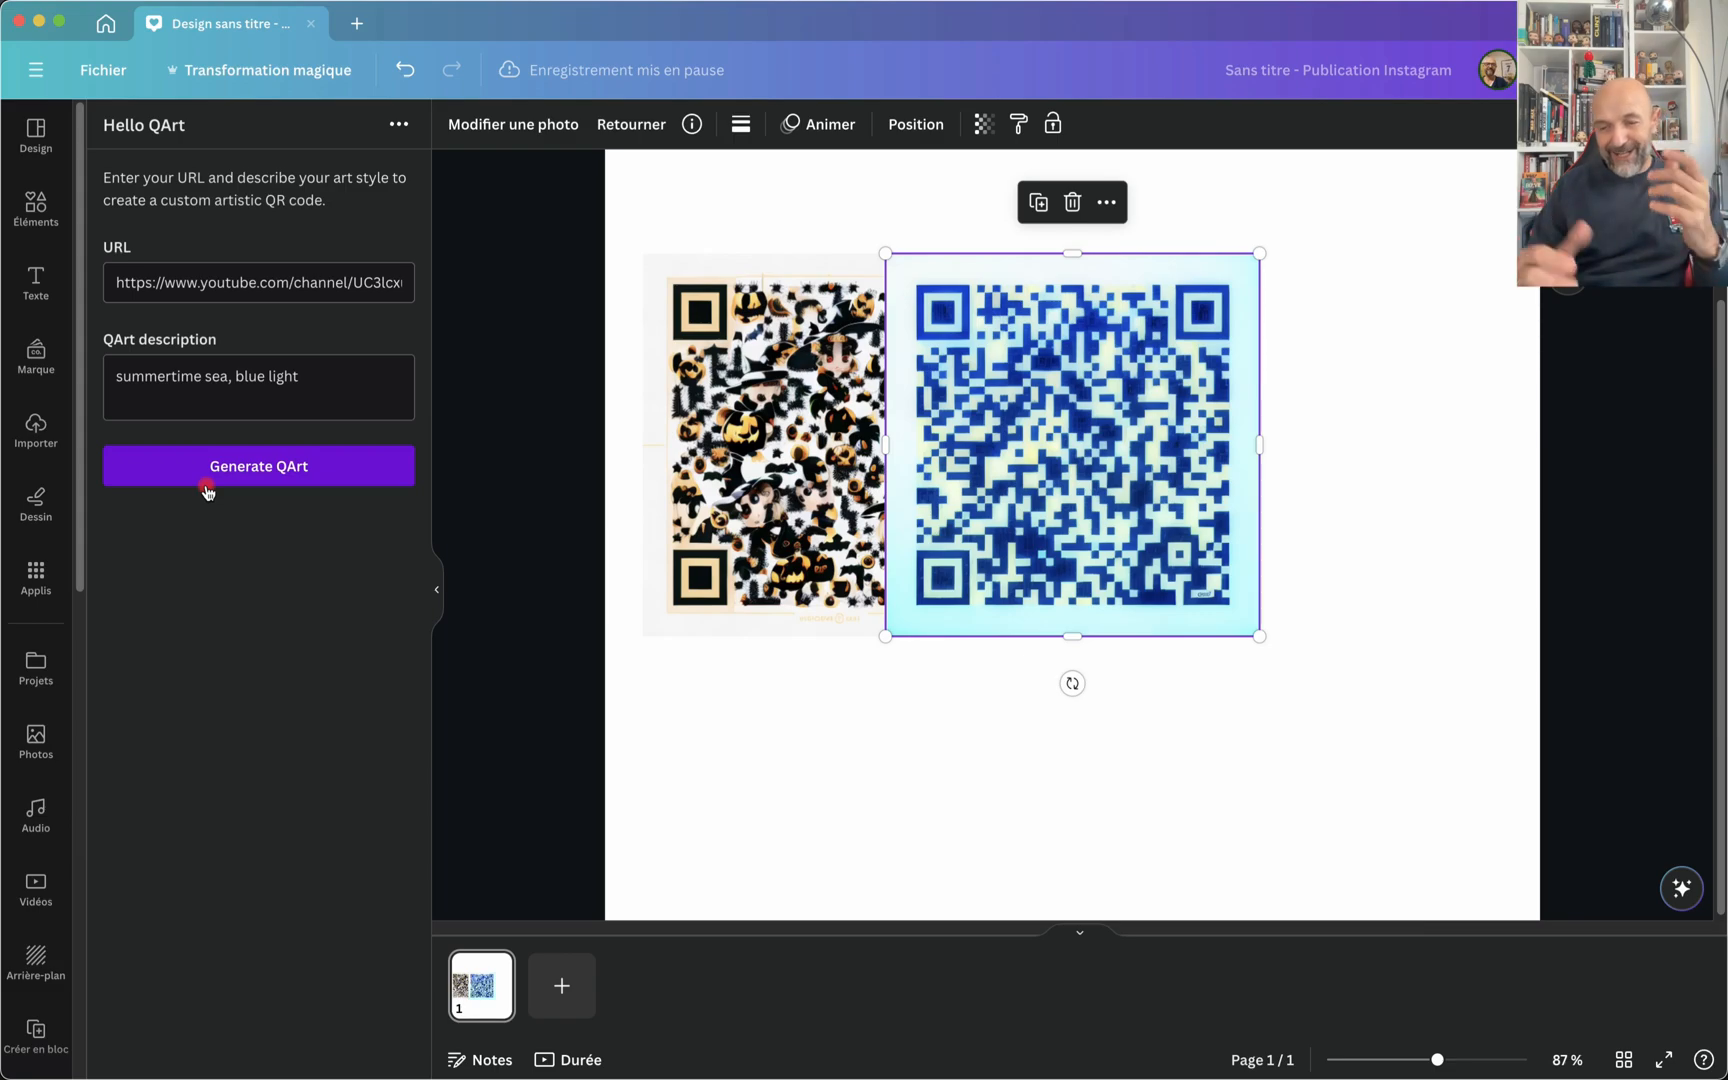
# Step: Move the blue QR code beside the Halloween one and shrink it slightly
pyautogui.moveTo(1025, 428); pyautogui.dragTo(1211, 437)
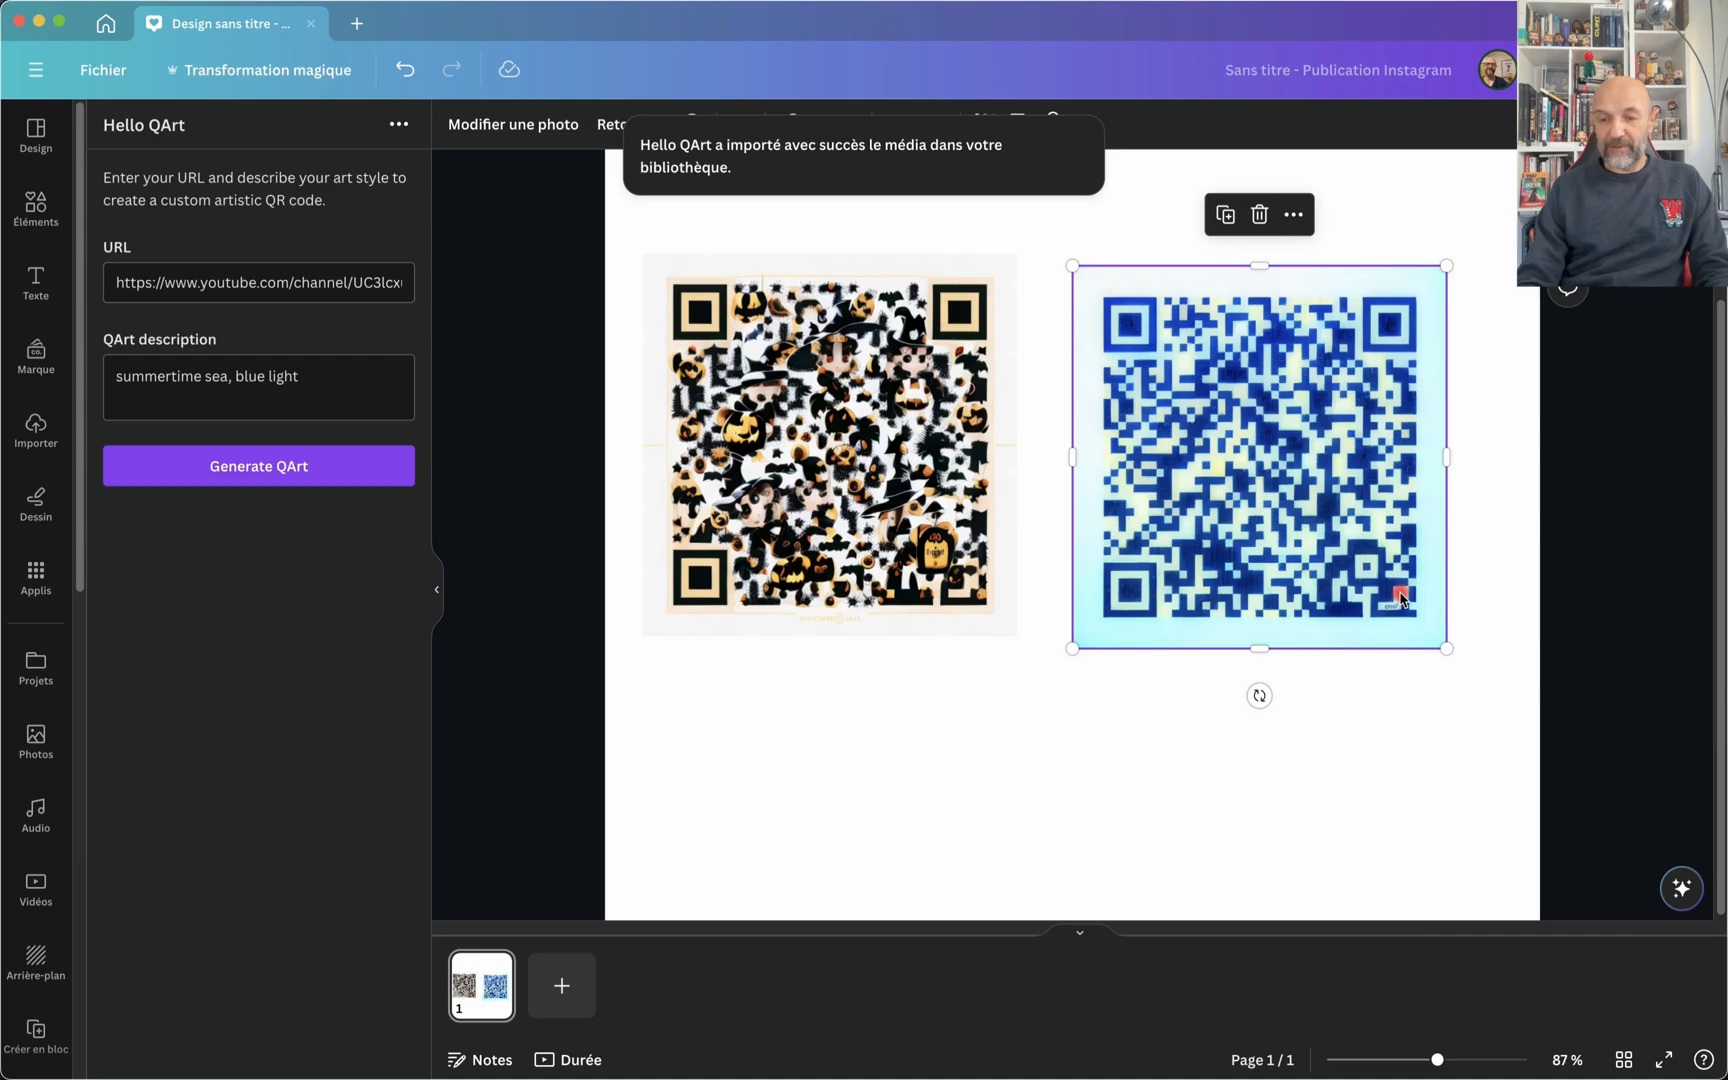
pyautogui.moveTo(1446, 645); pyautogui.dragTo(1410, 607)
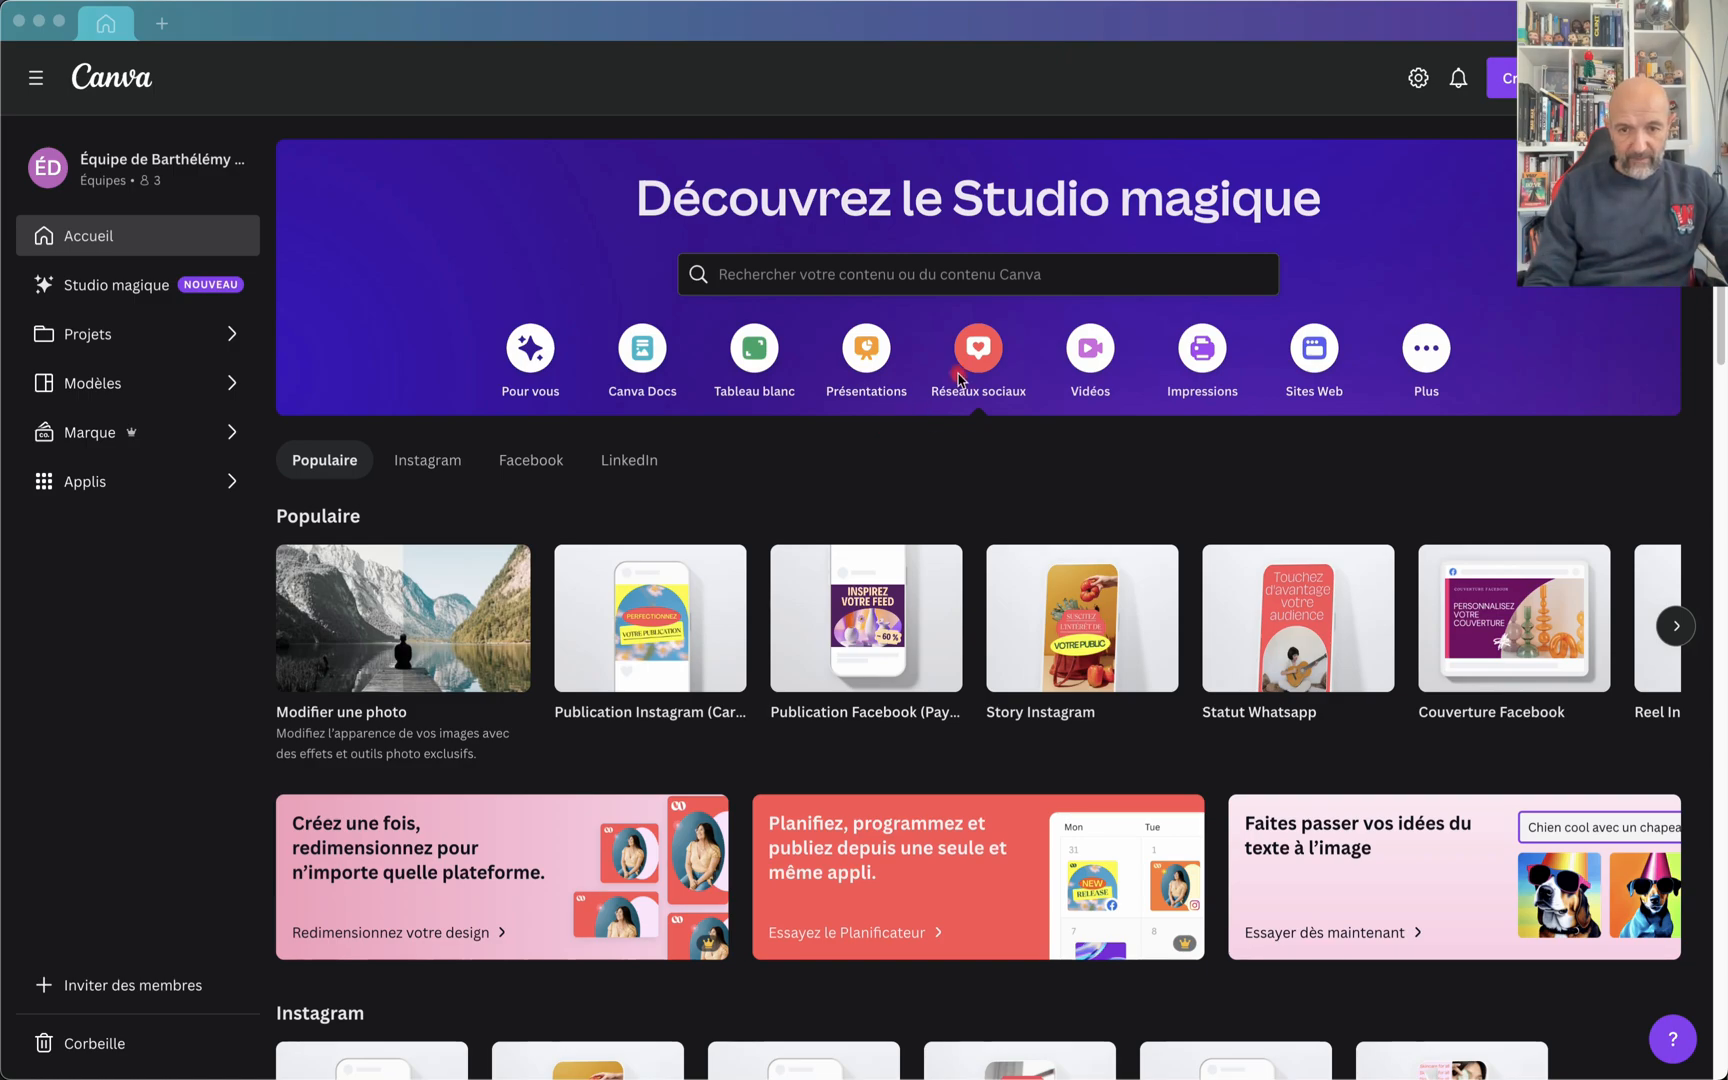
# Step: Create a new blank Instagram post design and open the Imagen app in it
pyautogui.click(643, 622)
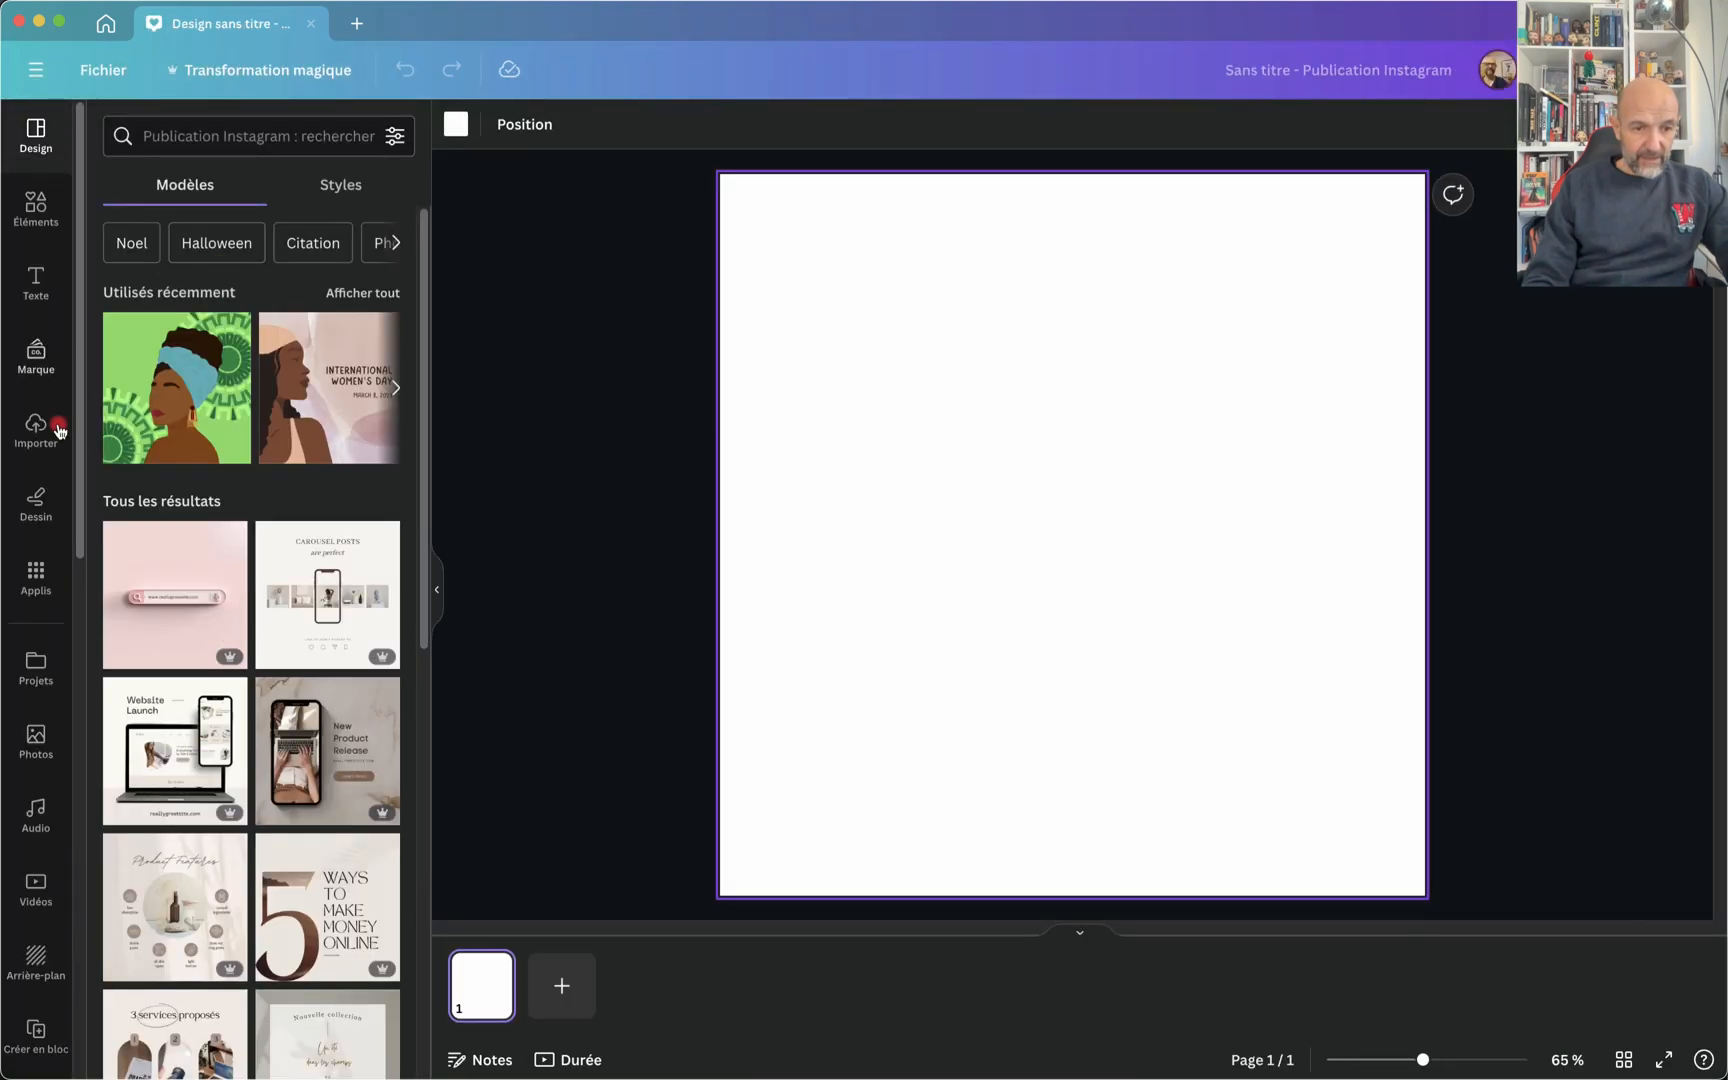
pyautogui.click(36, 578)
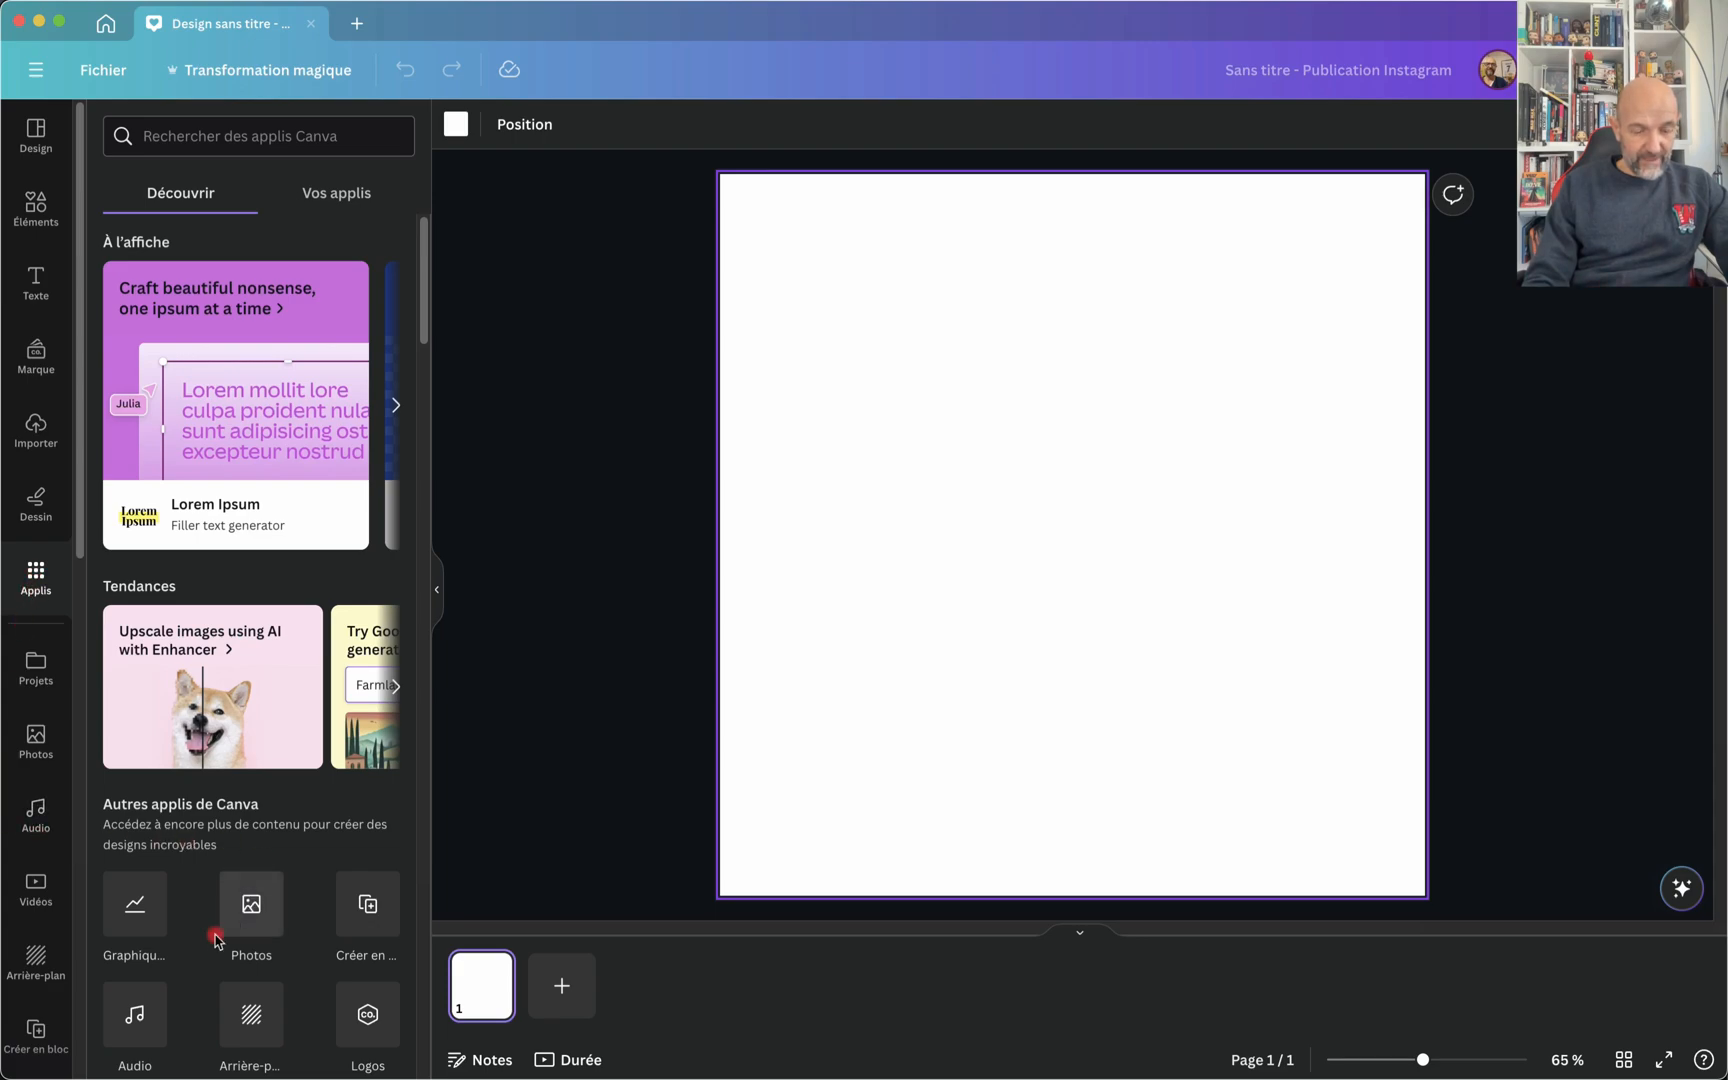
pyautogui.scroll(-5, 216, 935)
pyautogui.scroll(-3, 216, 940)
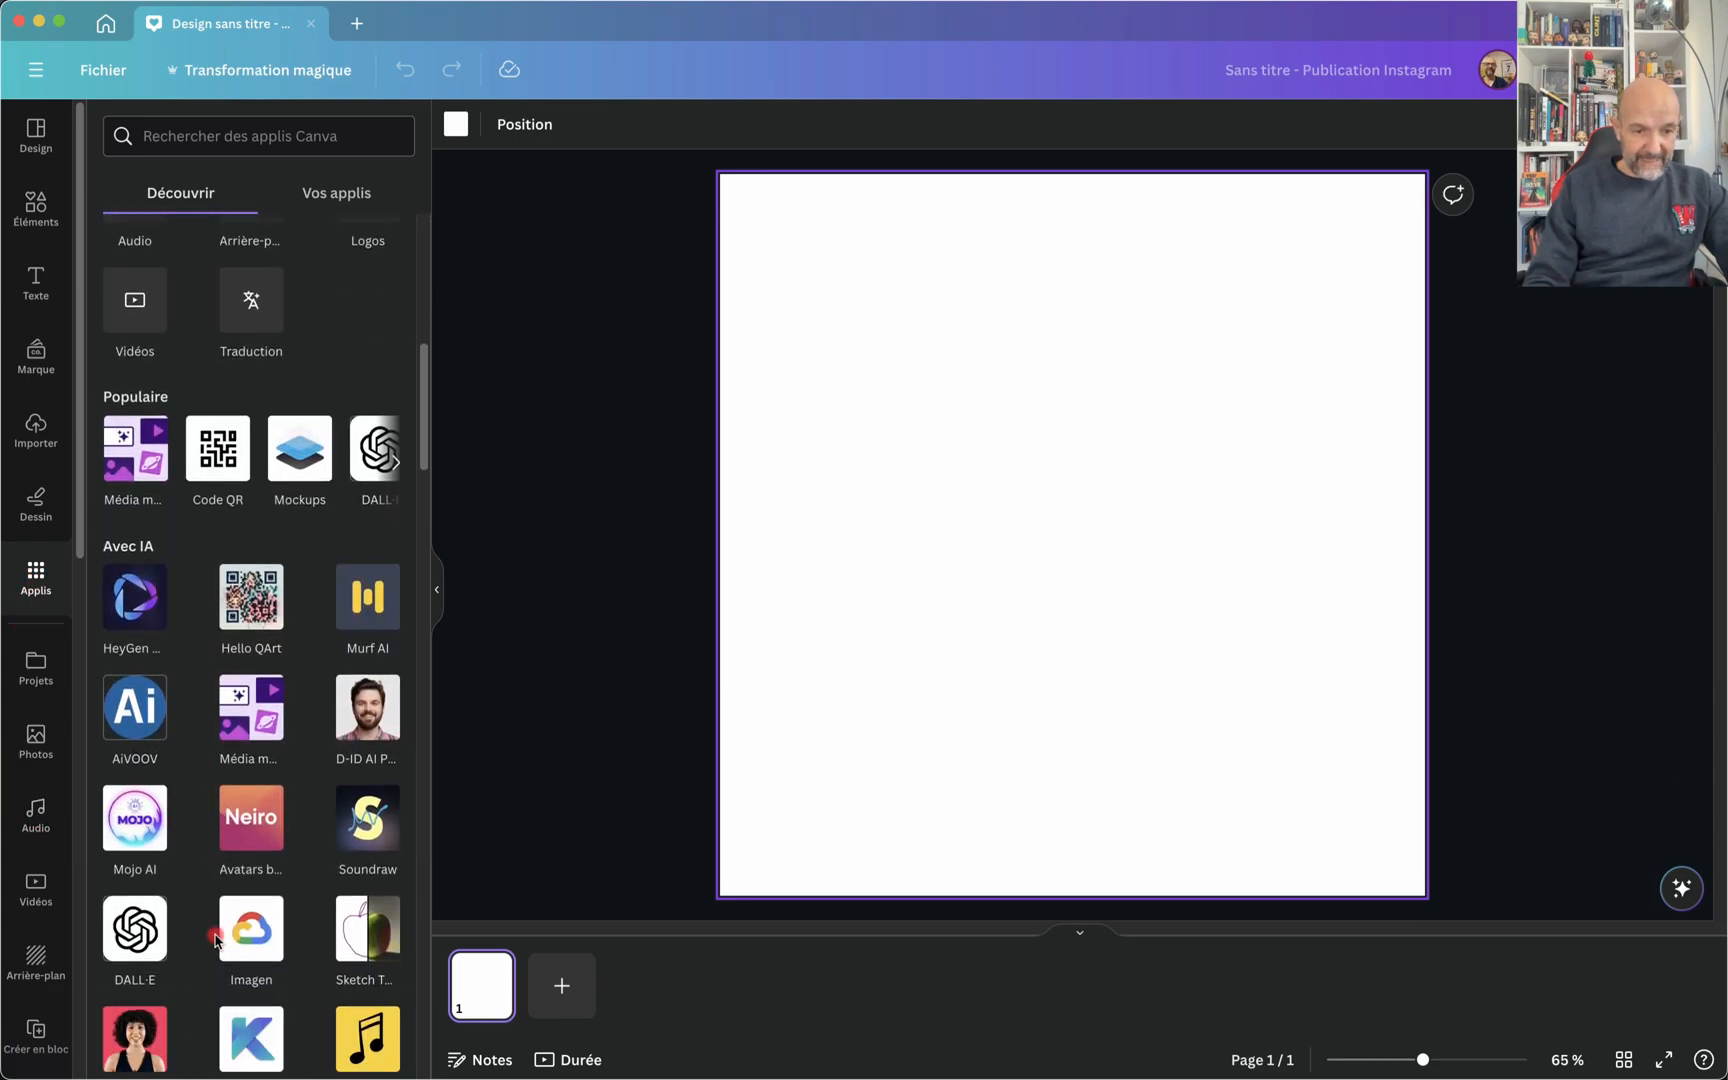
pyautogui.scroll(-1, 215, 940)
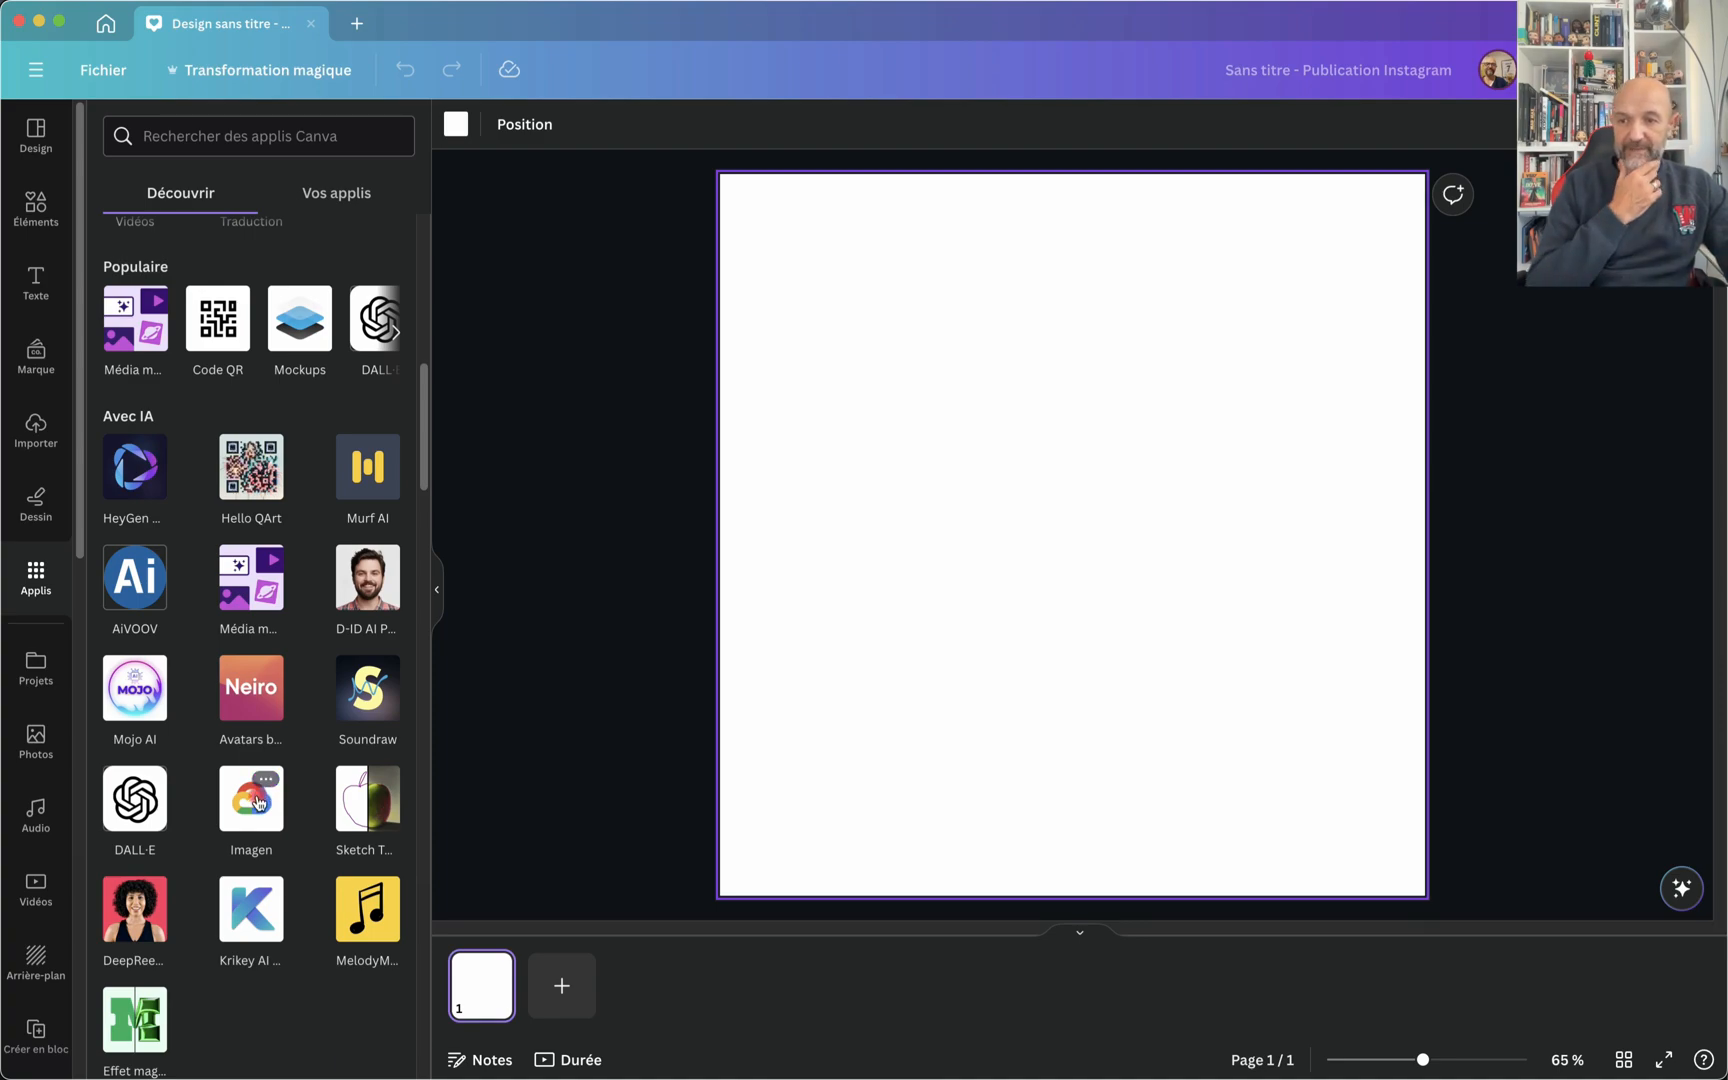
pyautogui.click(258, 803)
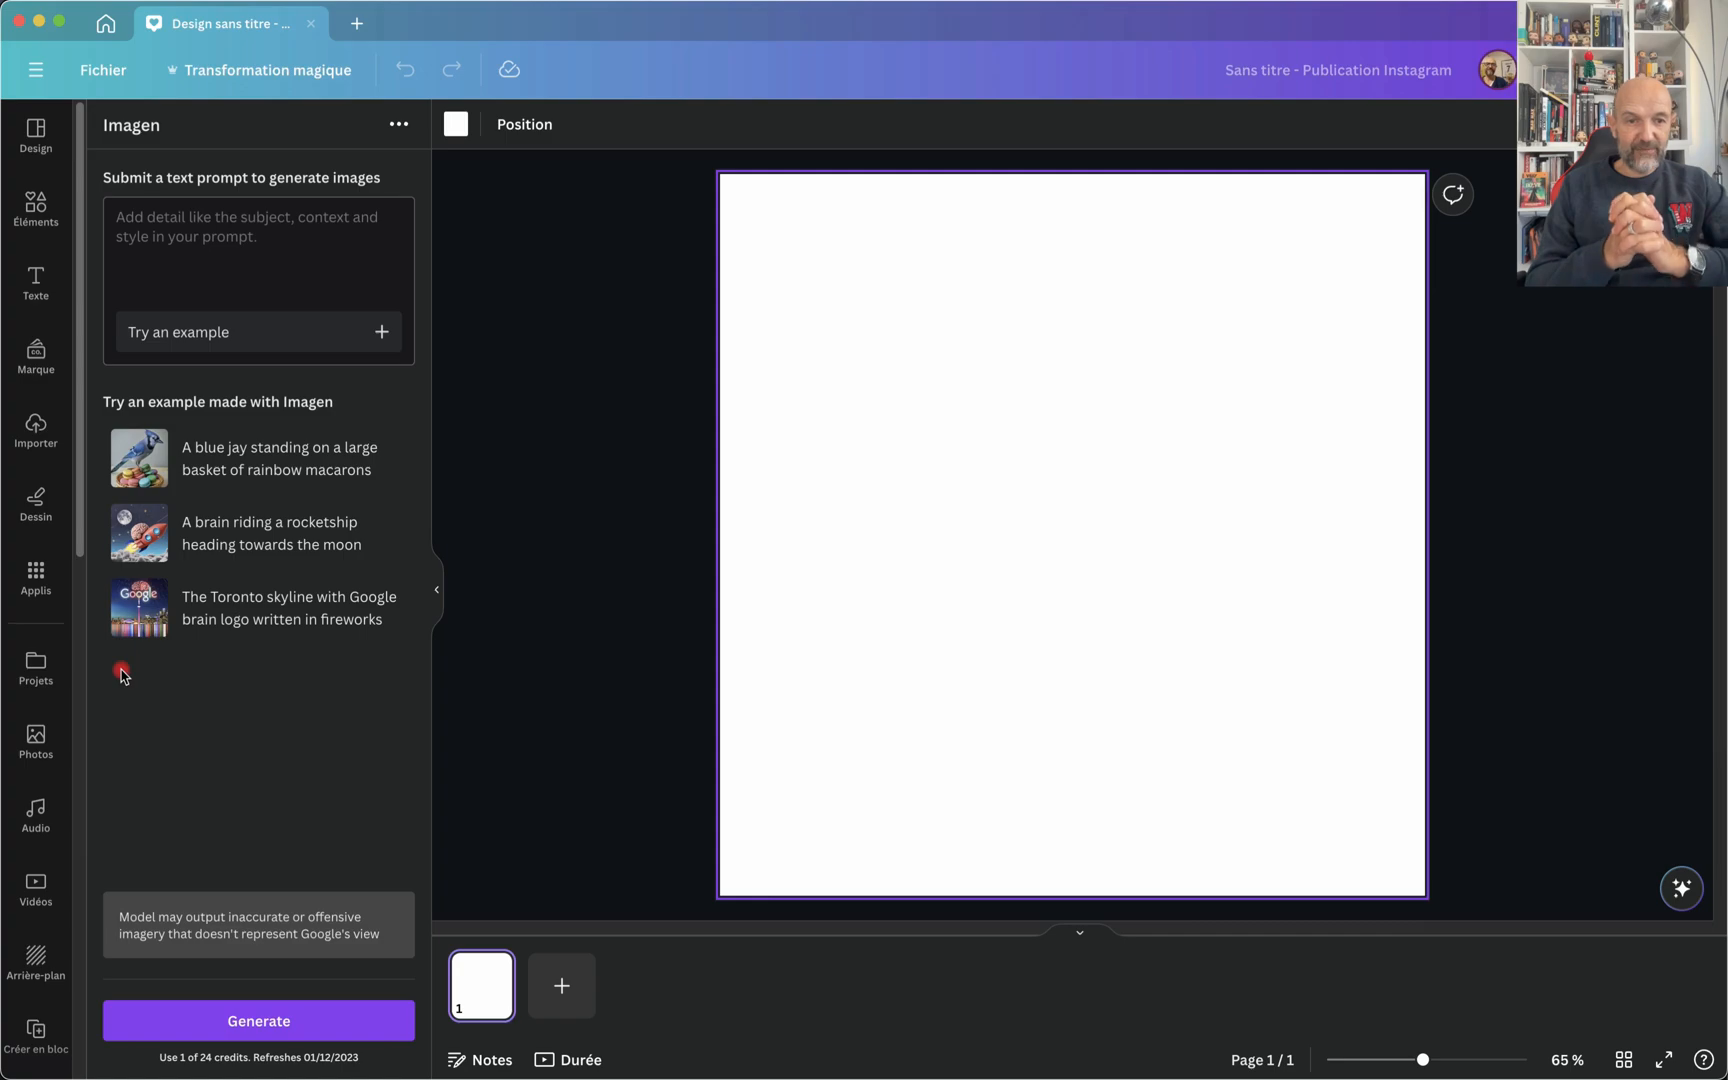
# Step: Generate images in Imagen from the prompt "maison rouge dans la neige, douce lumière"
pyautogui.click(154, 234)
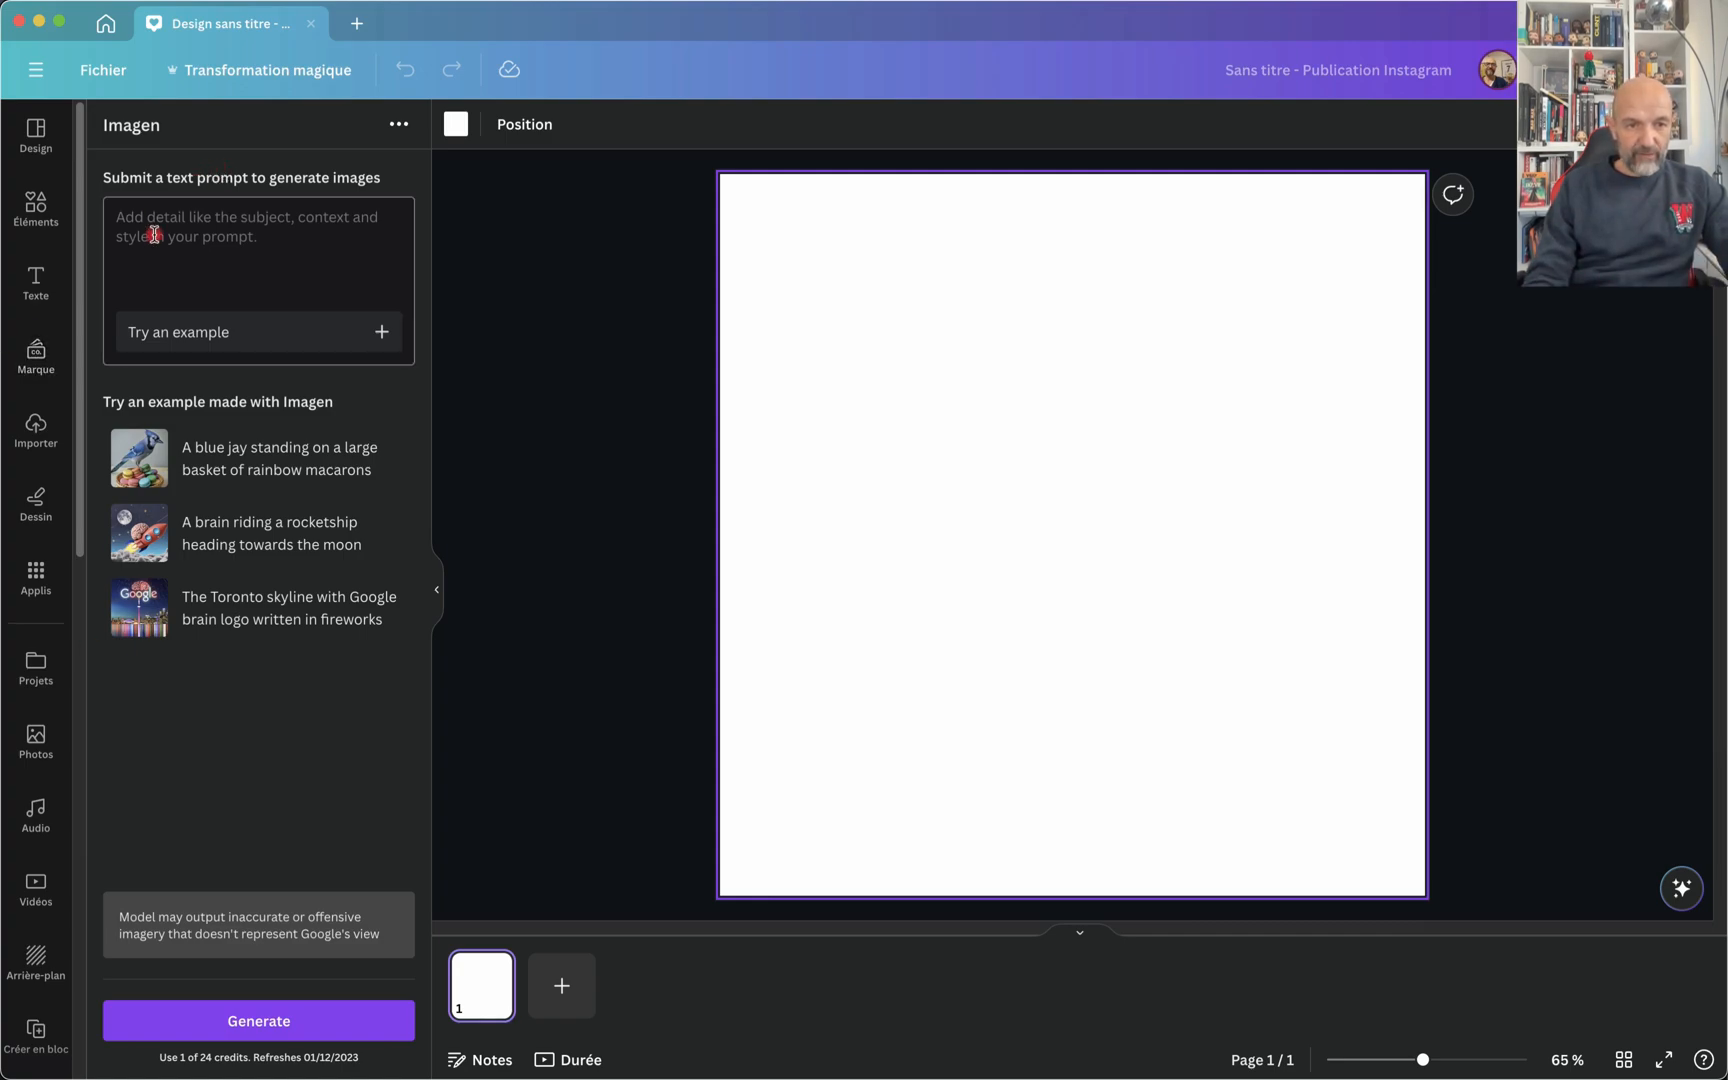
pyautogui.write('a')
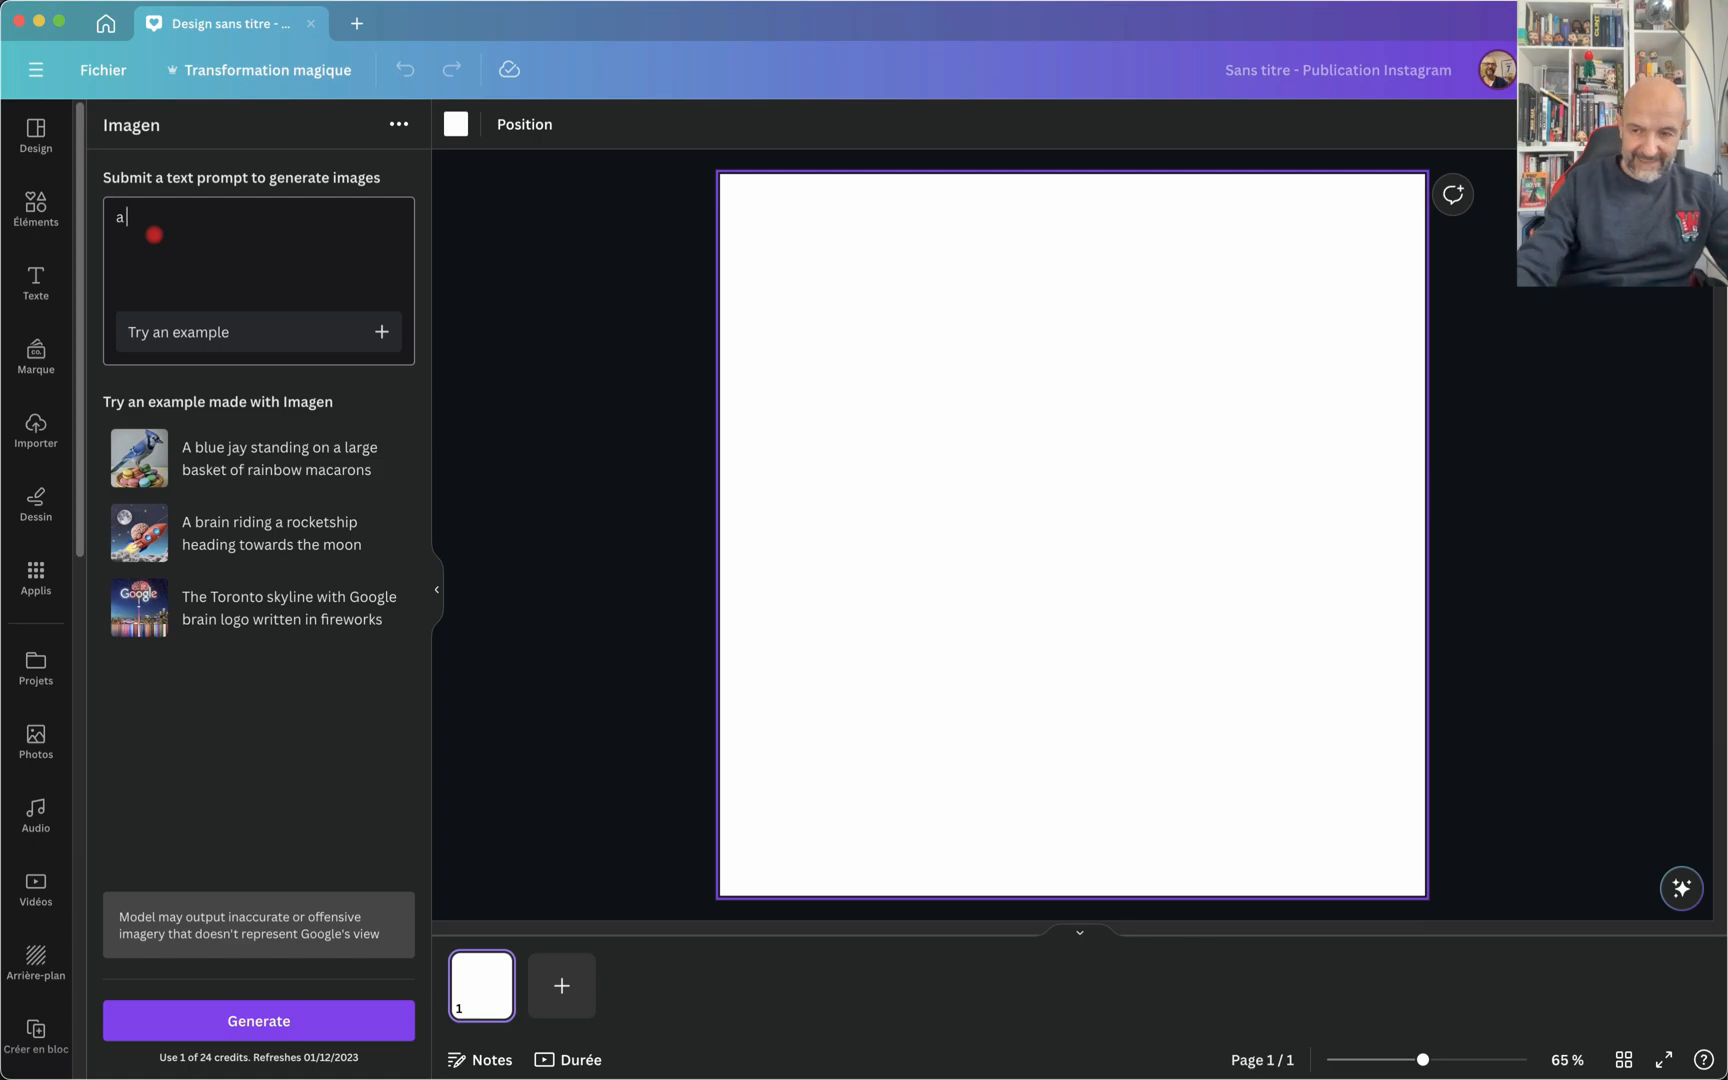
pyautogui.press('BackSpace')
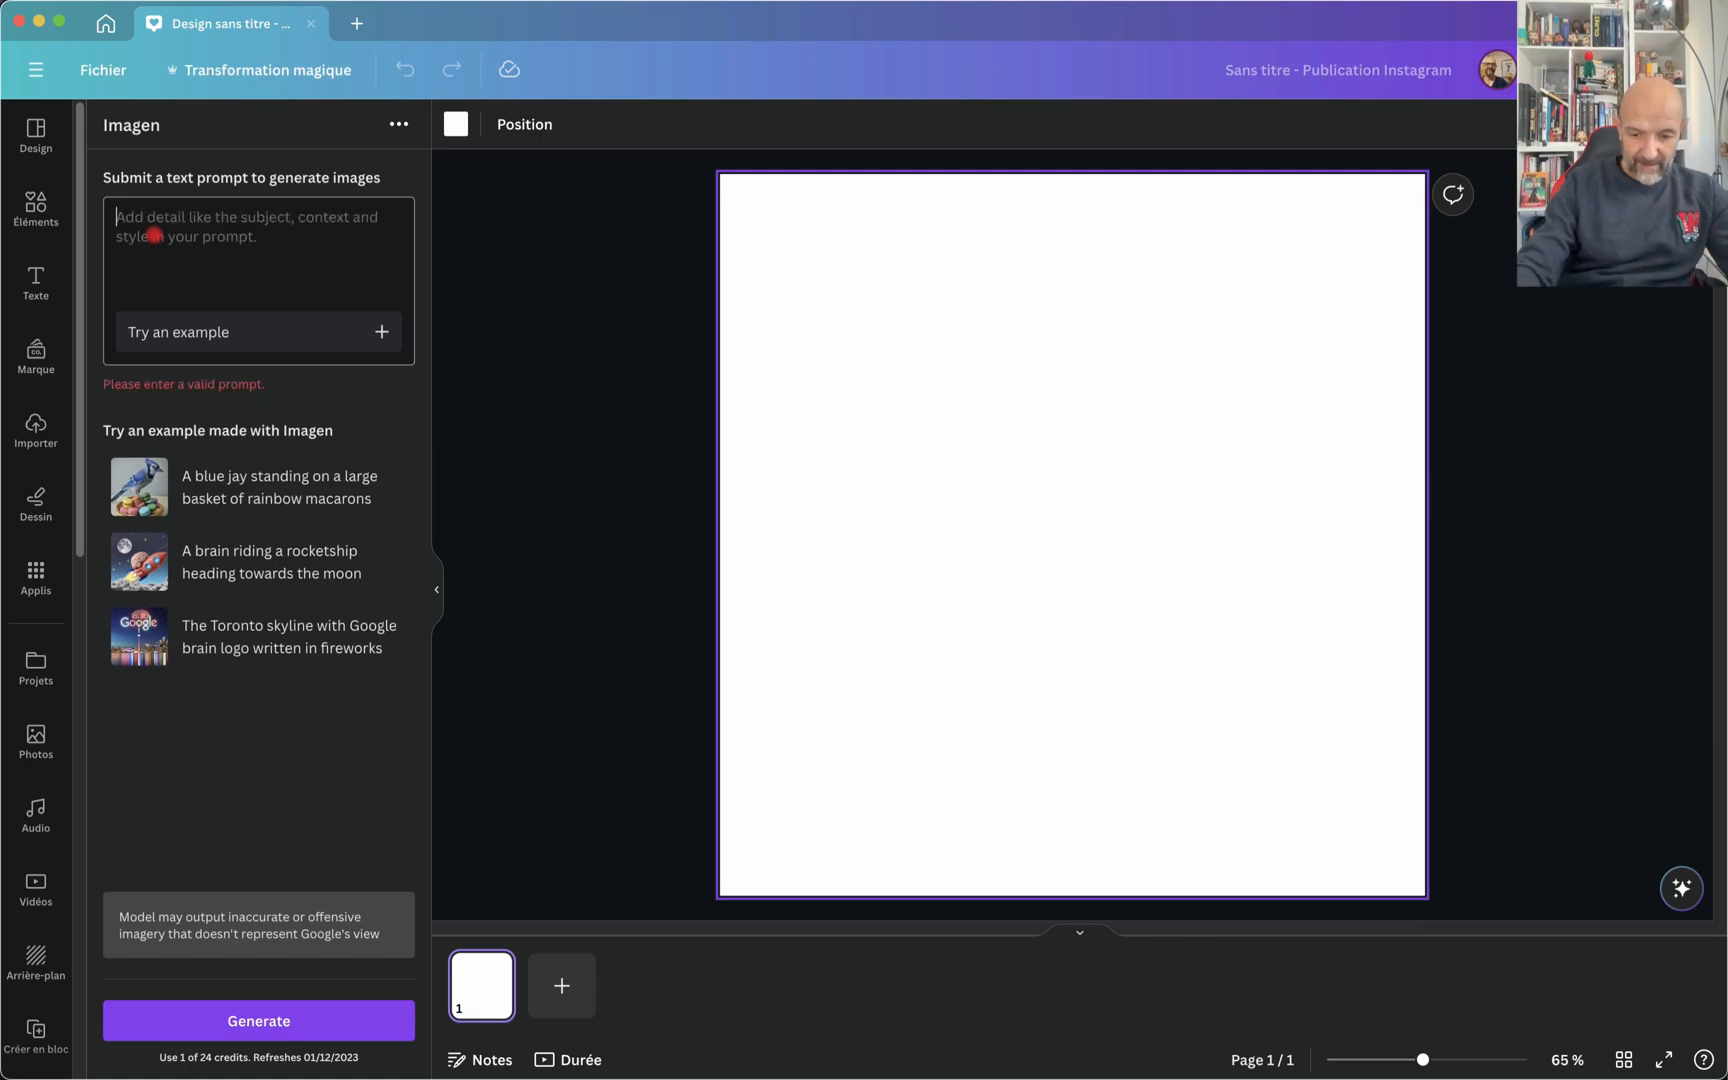
pyautogui.write('maison r')
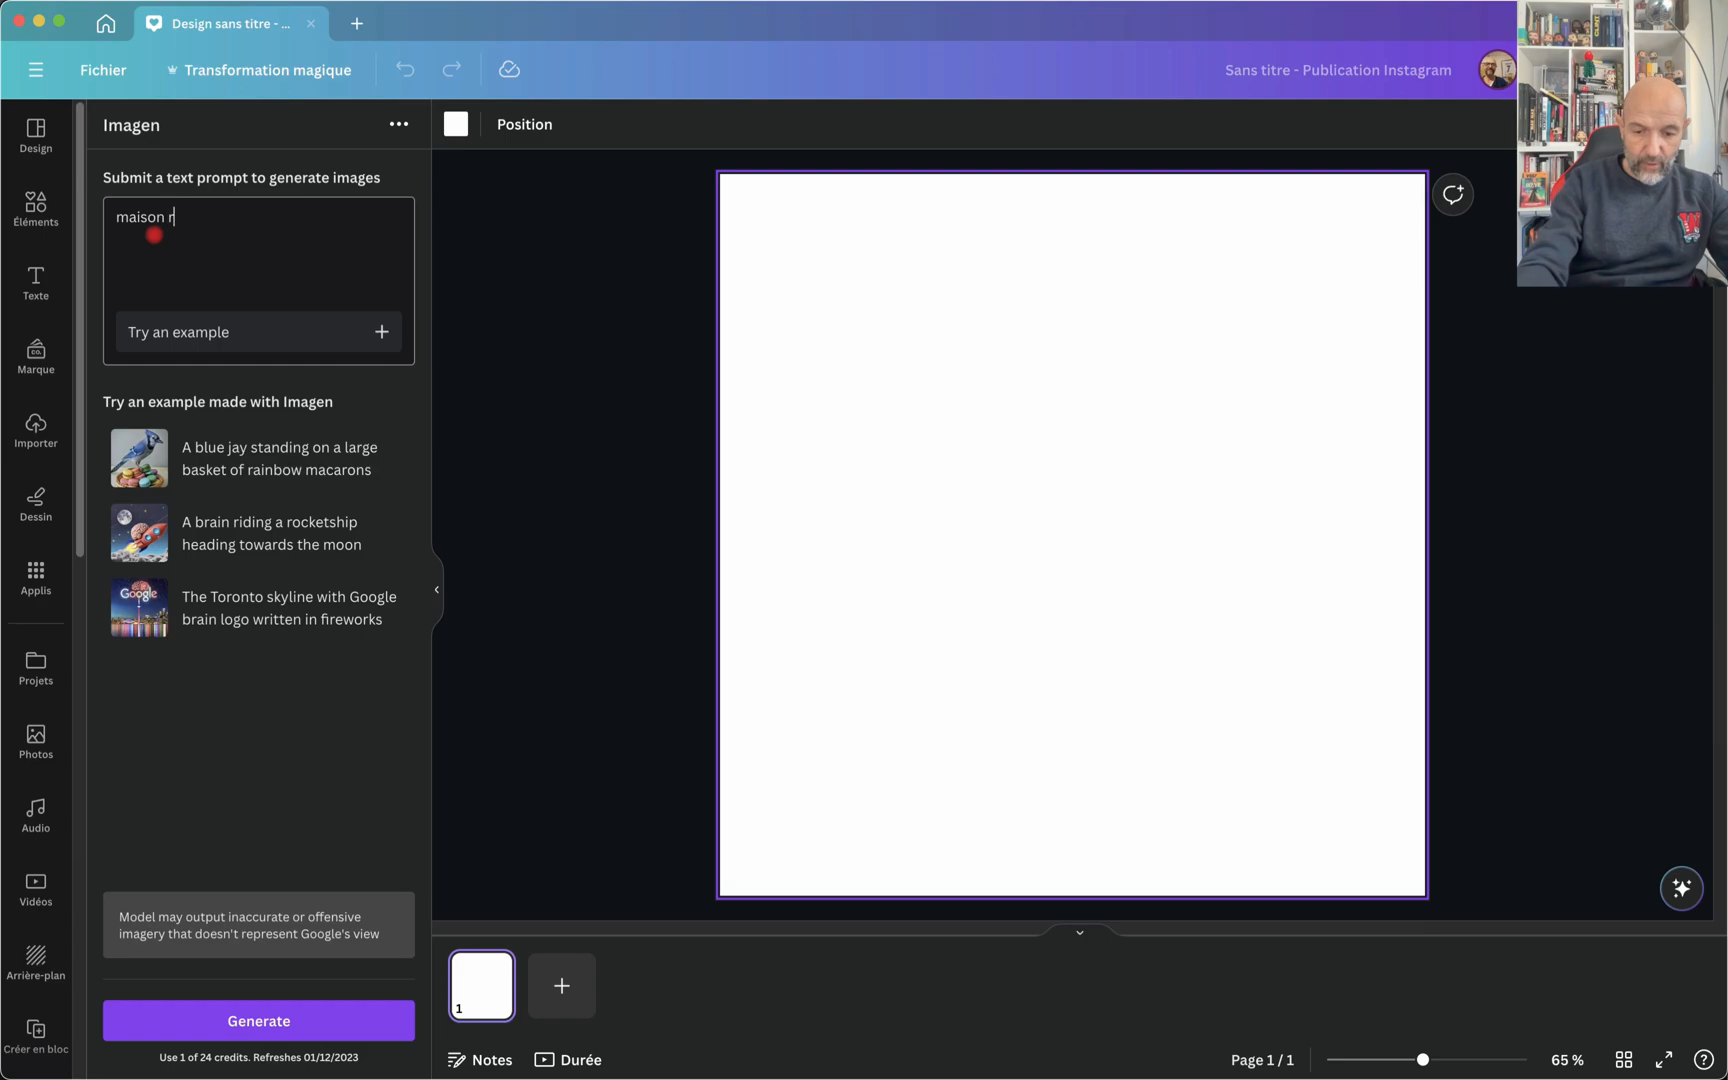
pyautogui.write('ouge da')
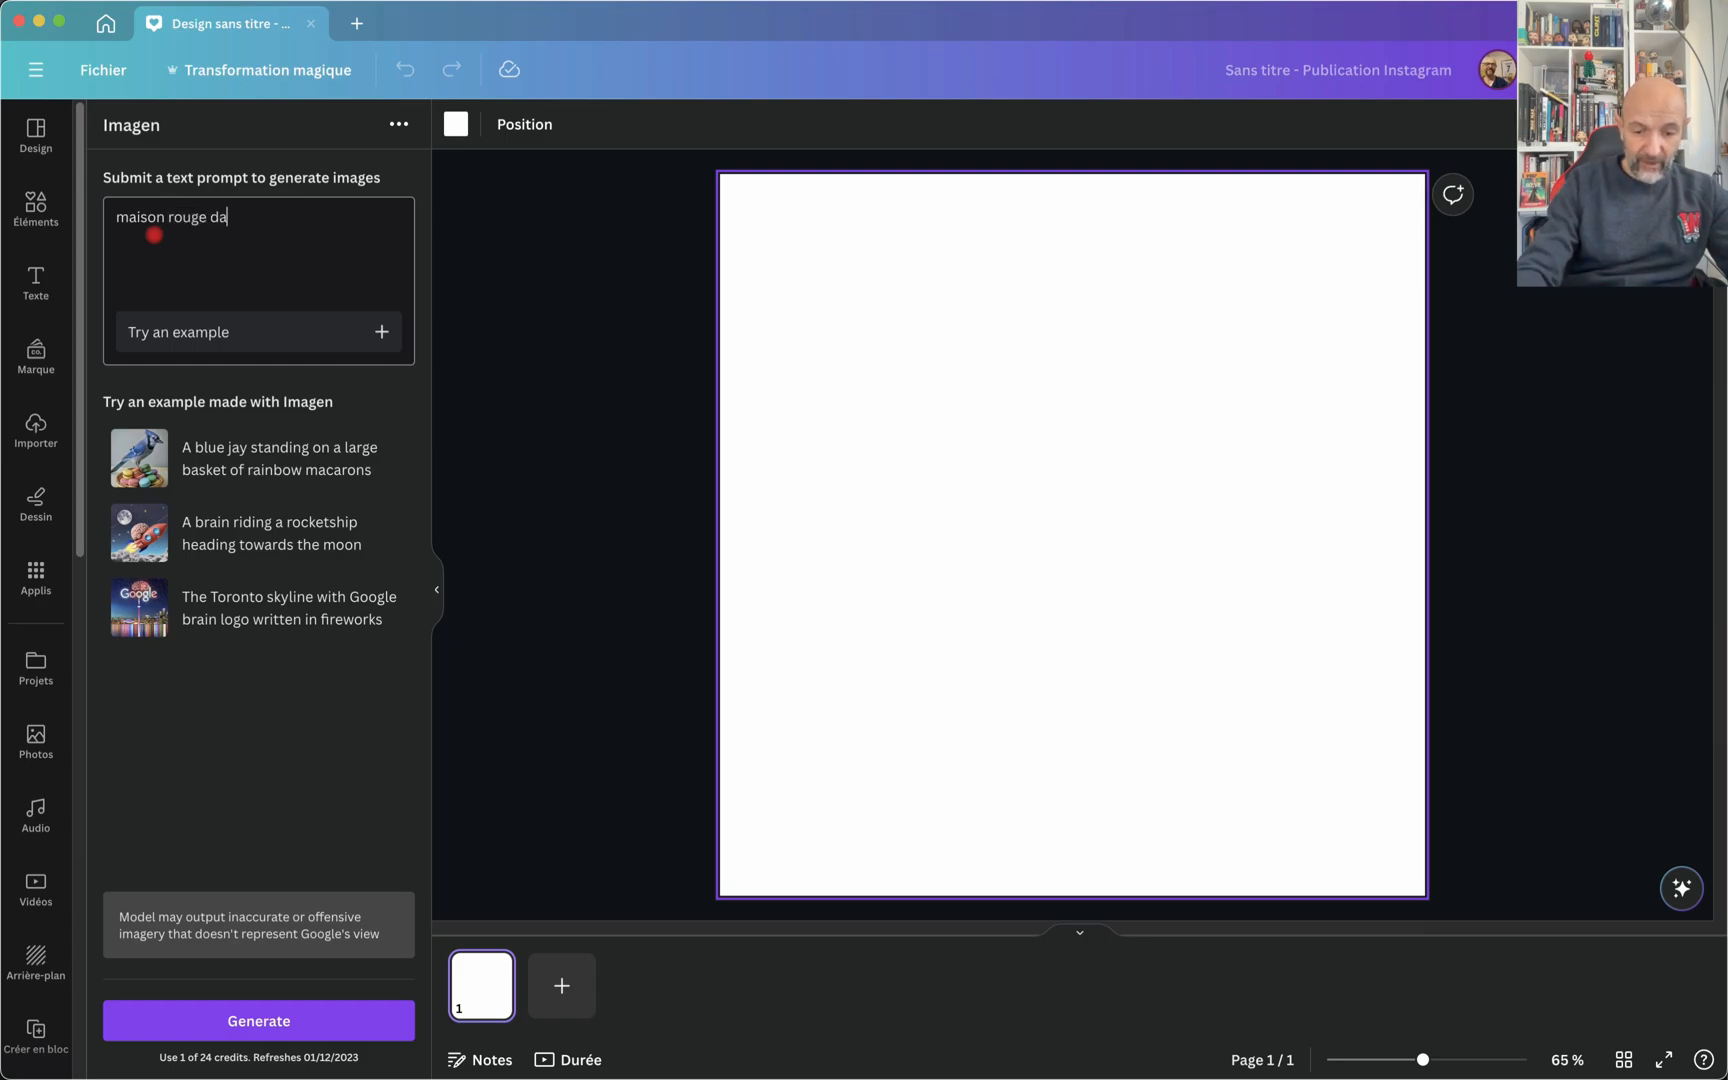
pyautogui.write('ns la neige')
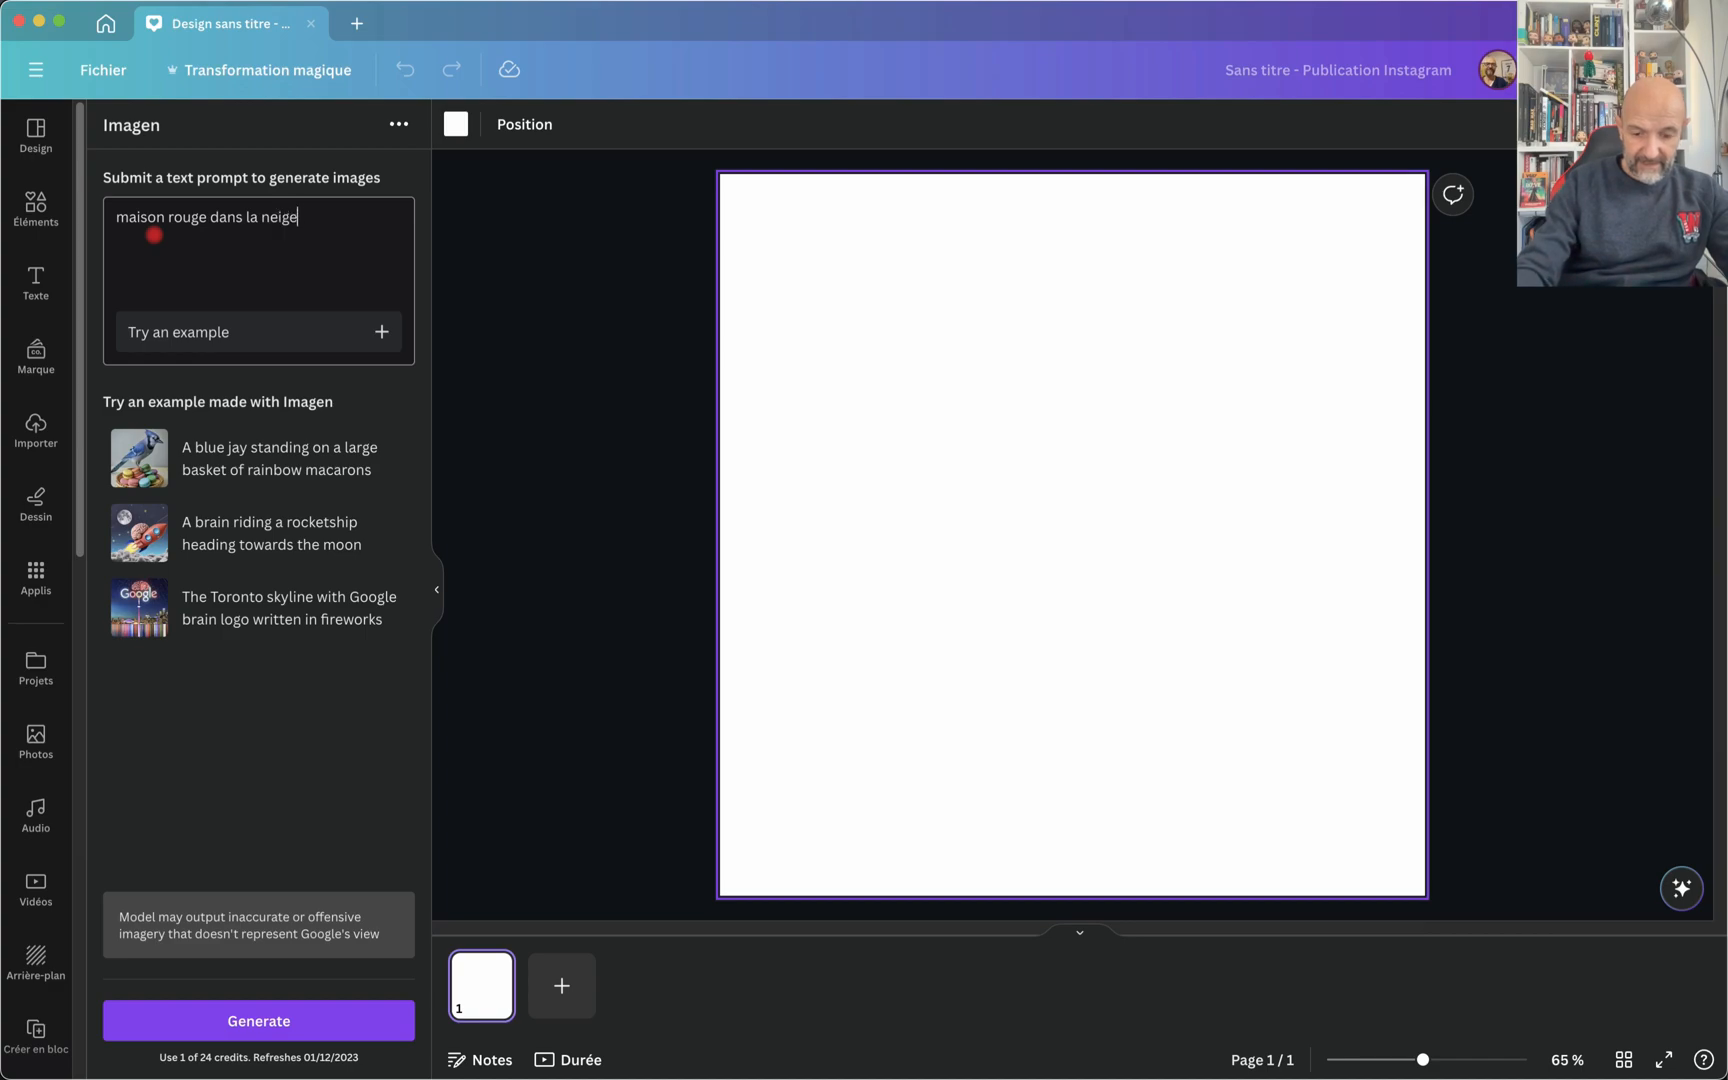
pyautogui.write(', douce l')
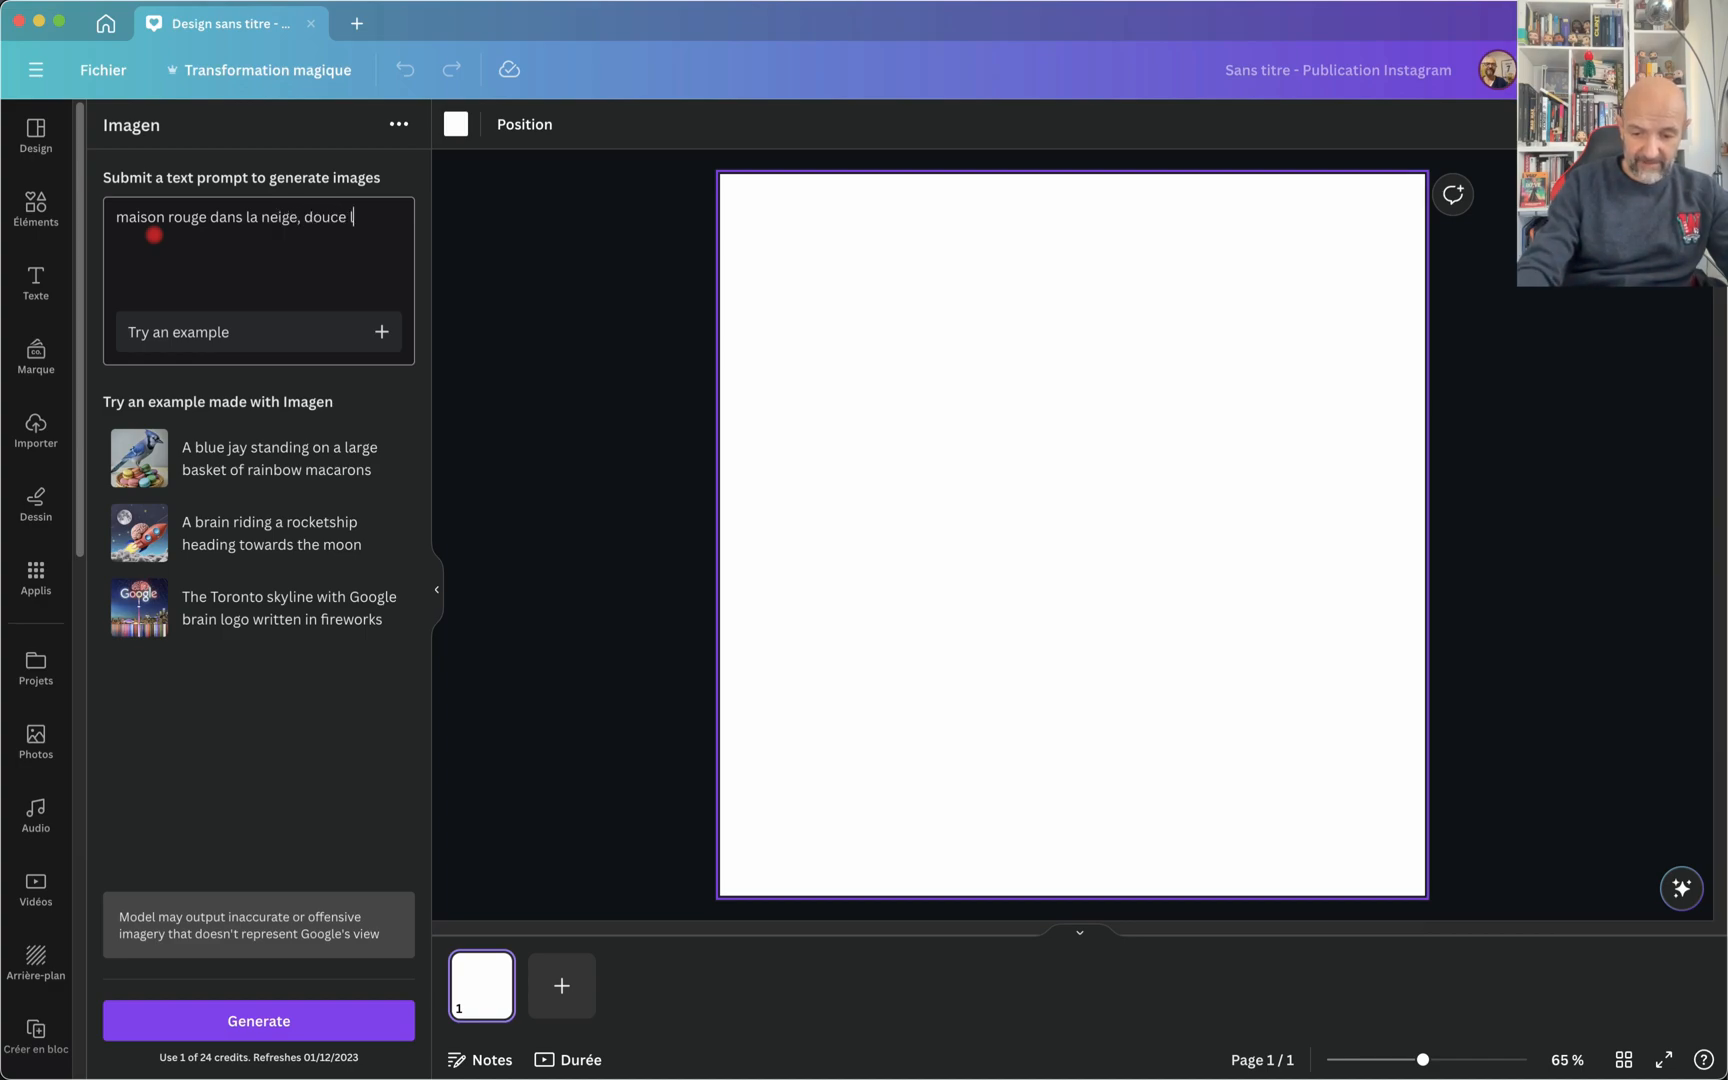
pyautogui.write('umière')
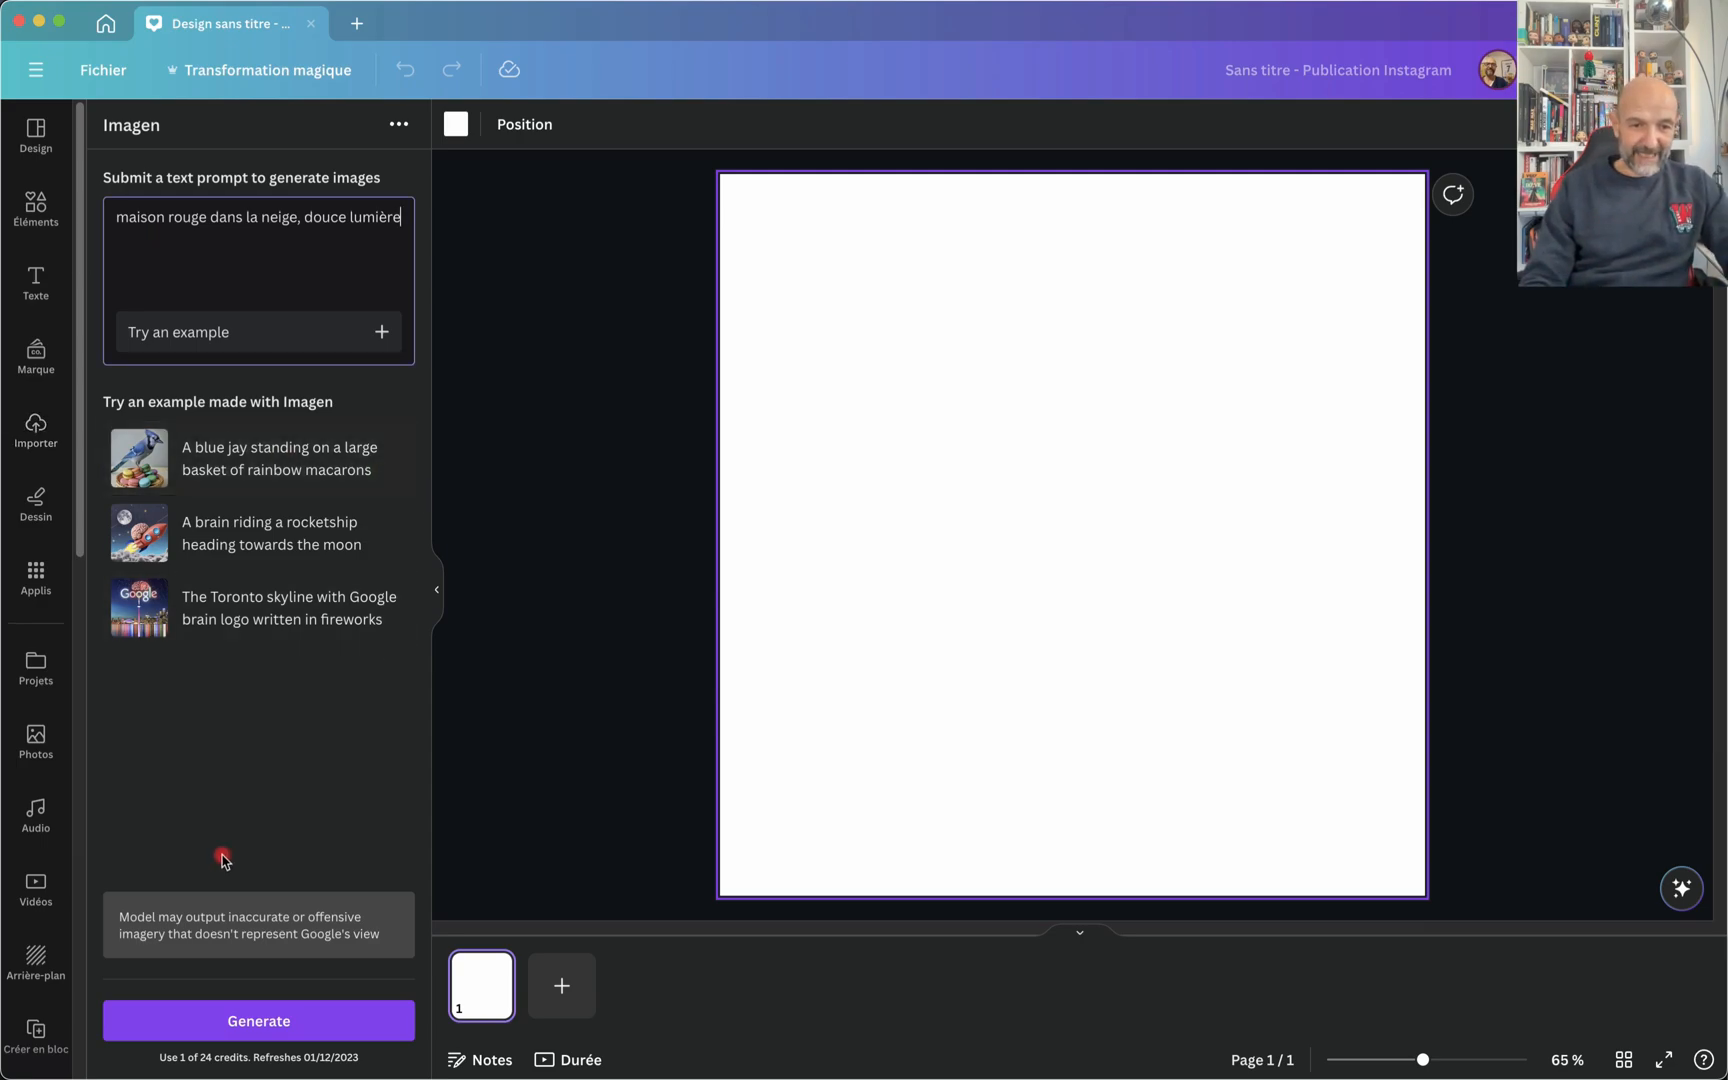
pyautogui.click(213, 1034)
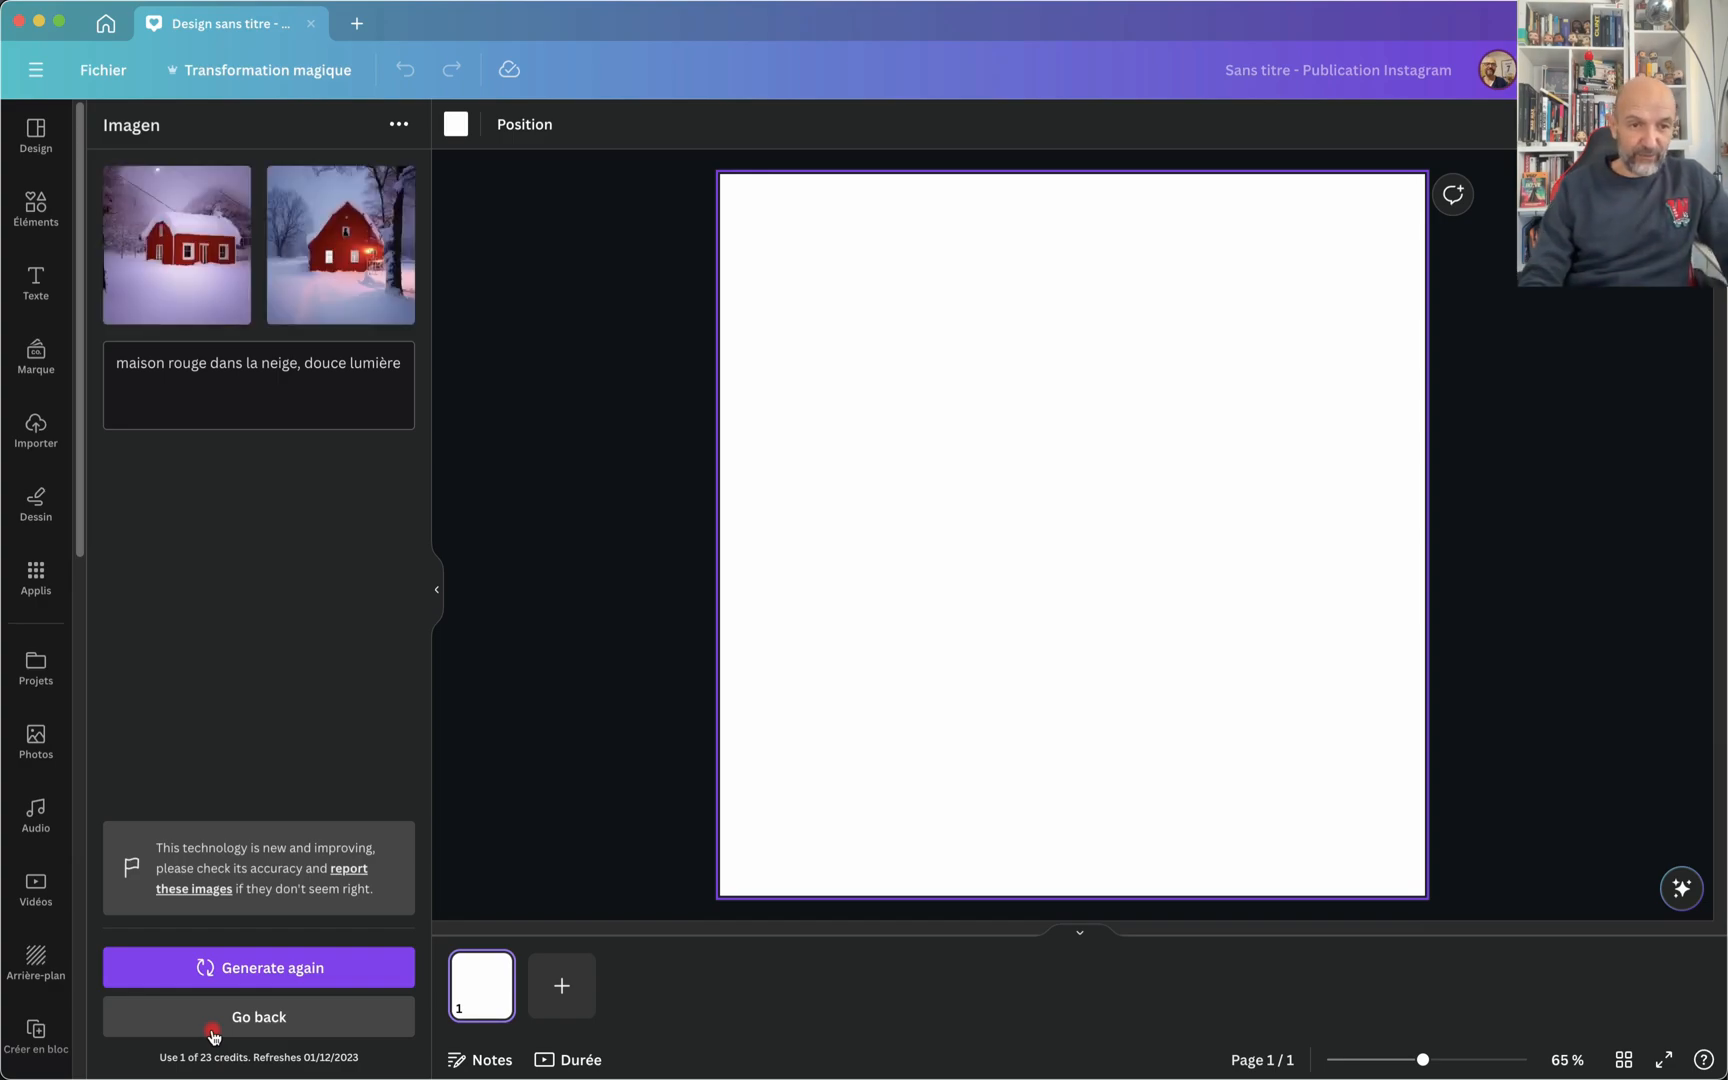
# Step: Insert the first generated red house image and enlarge it to cover the whole page
pyautogui.click(199, 256)
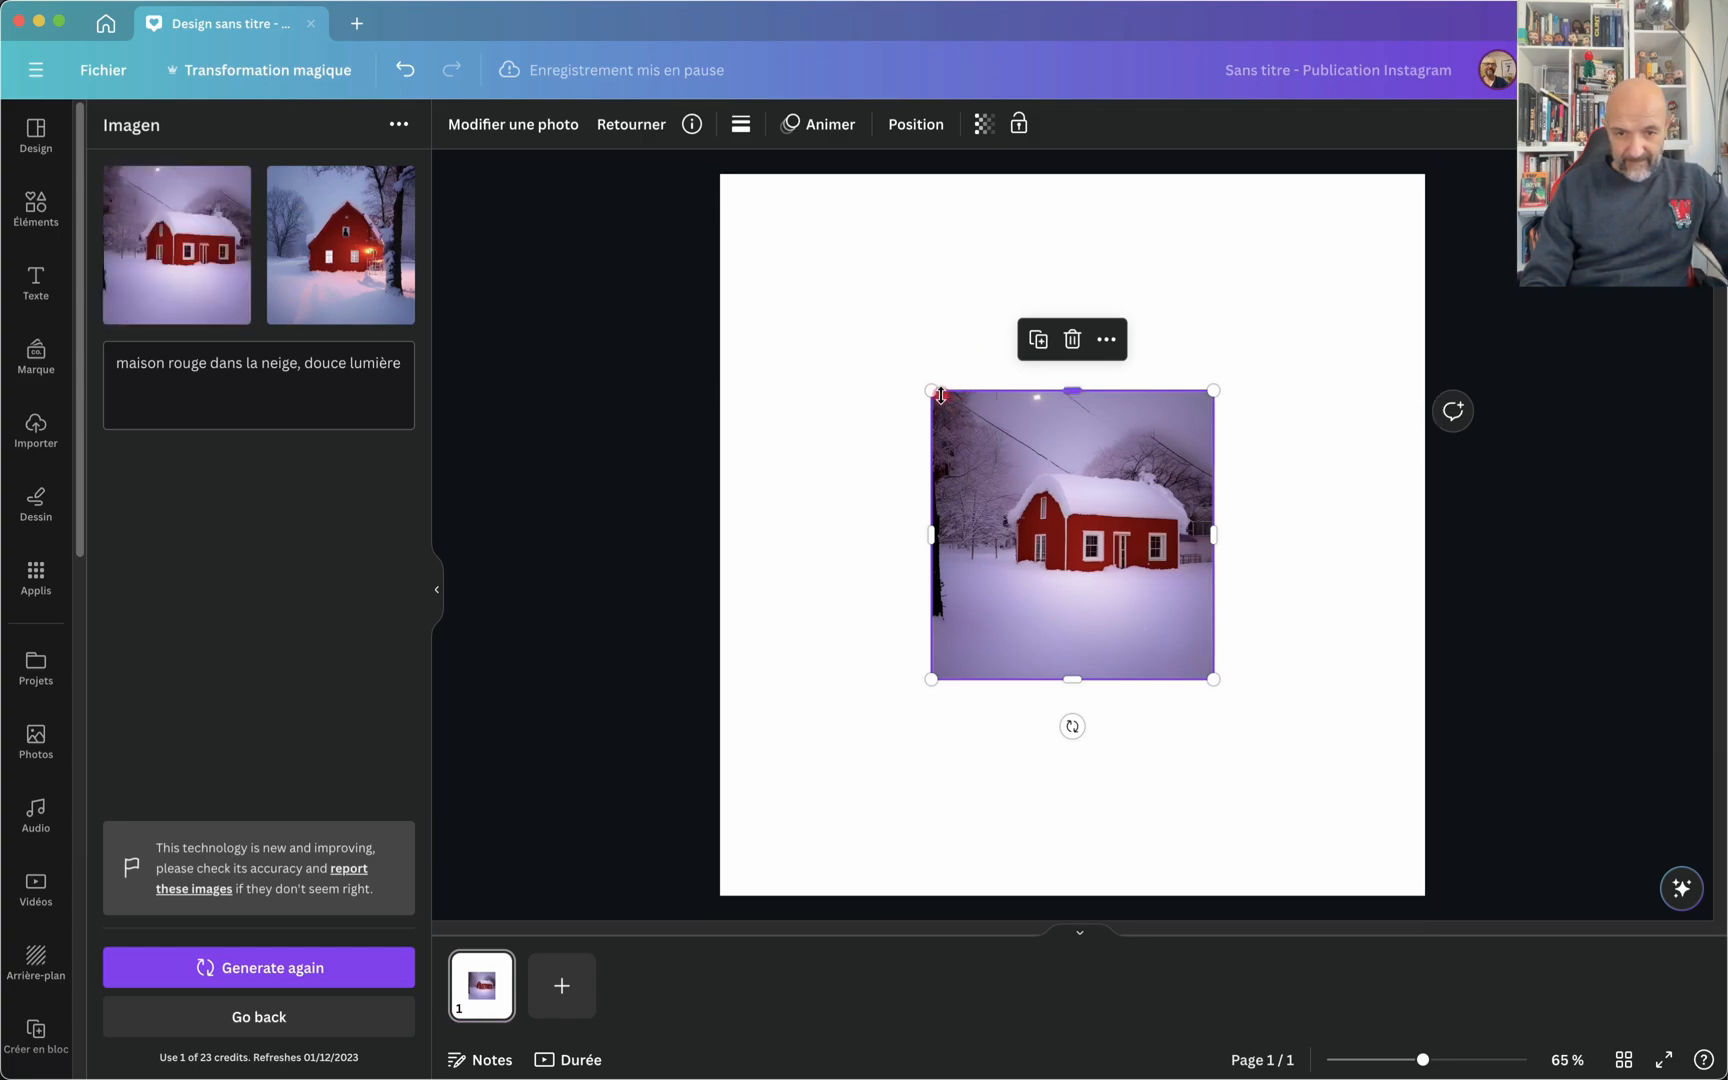
pyautogui.moveTo(1012, 447); pyautogui.dragTo(801, 229)
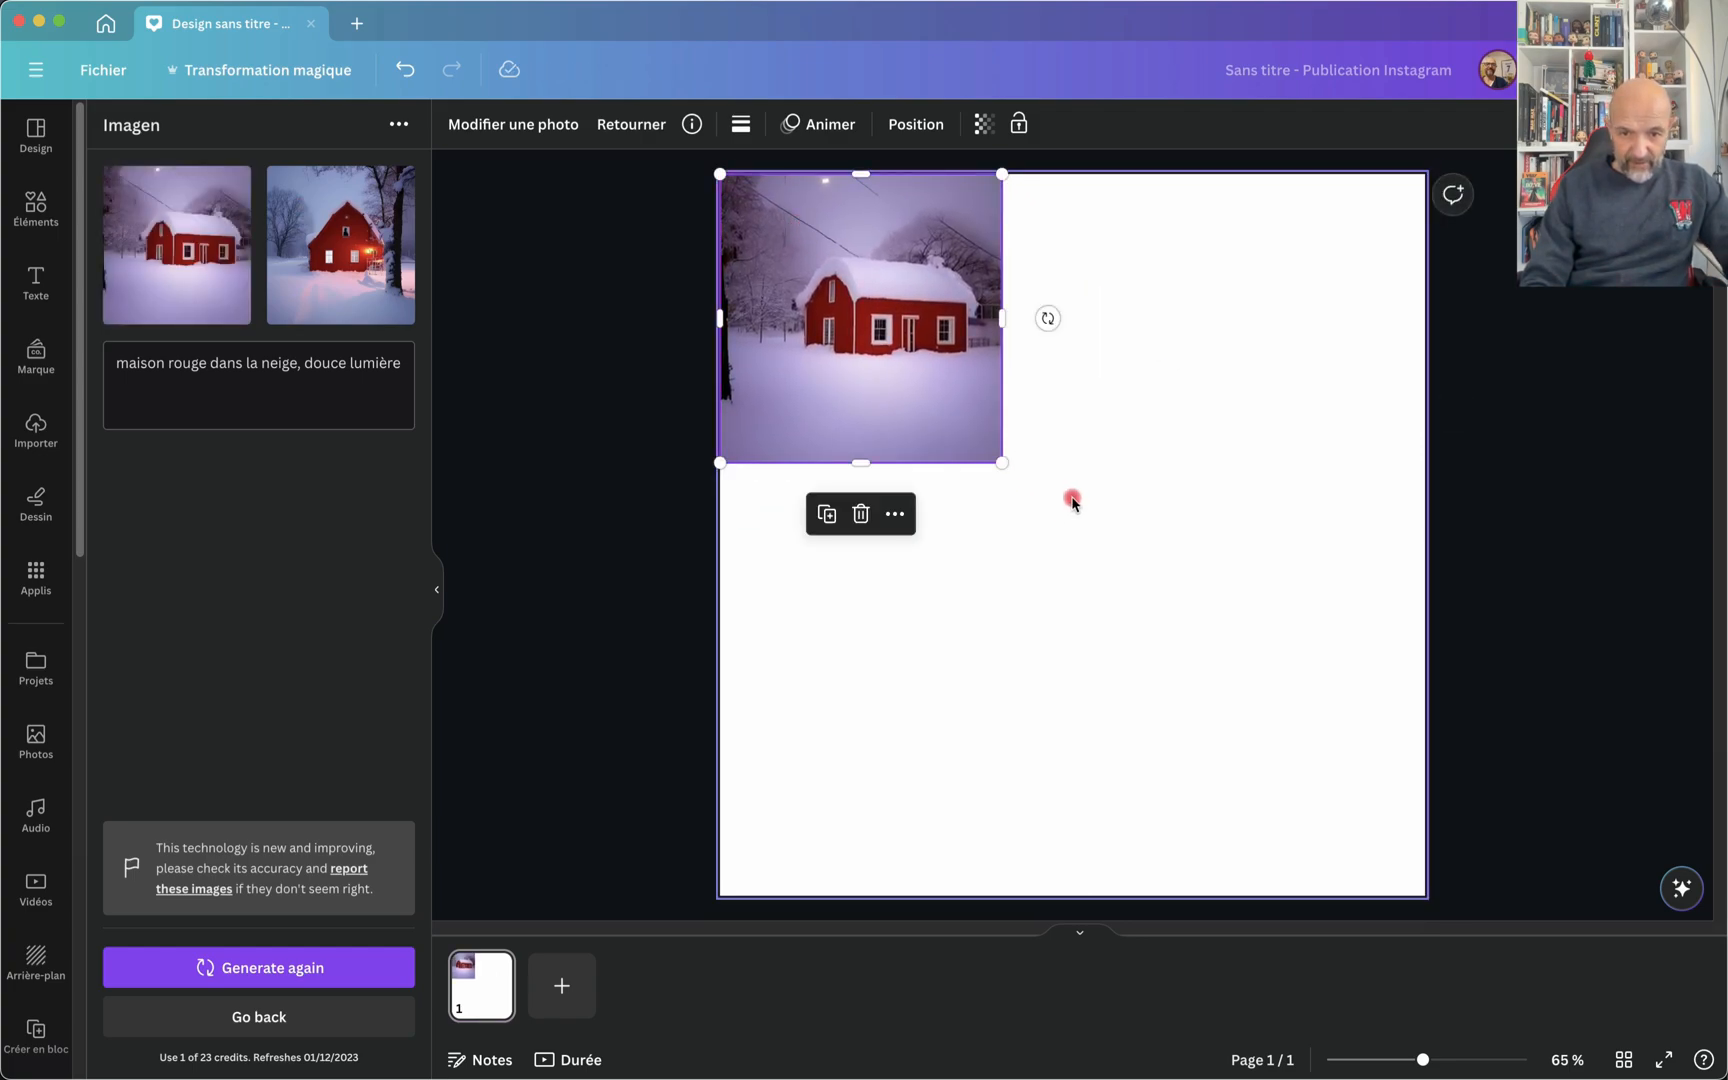
pyautogui.moveTo(1002, 457); pyautogui.dragTo(1448, 862)
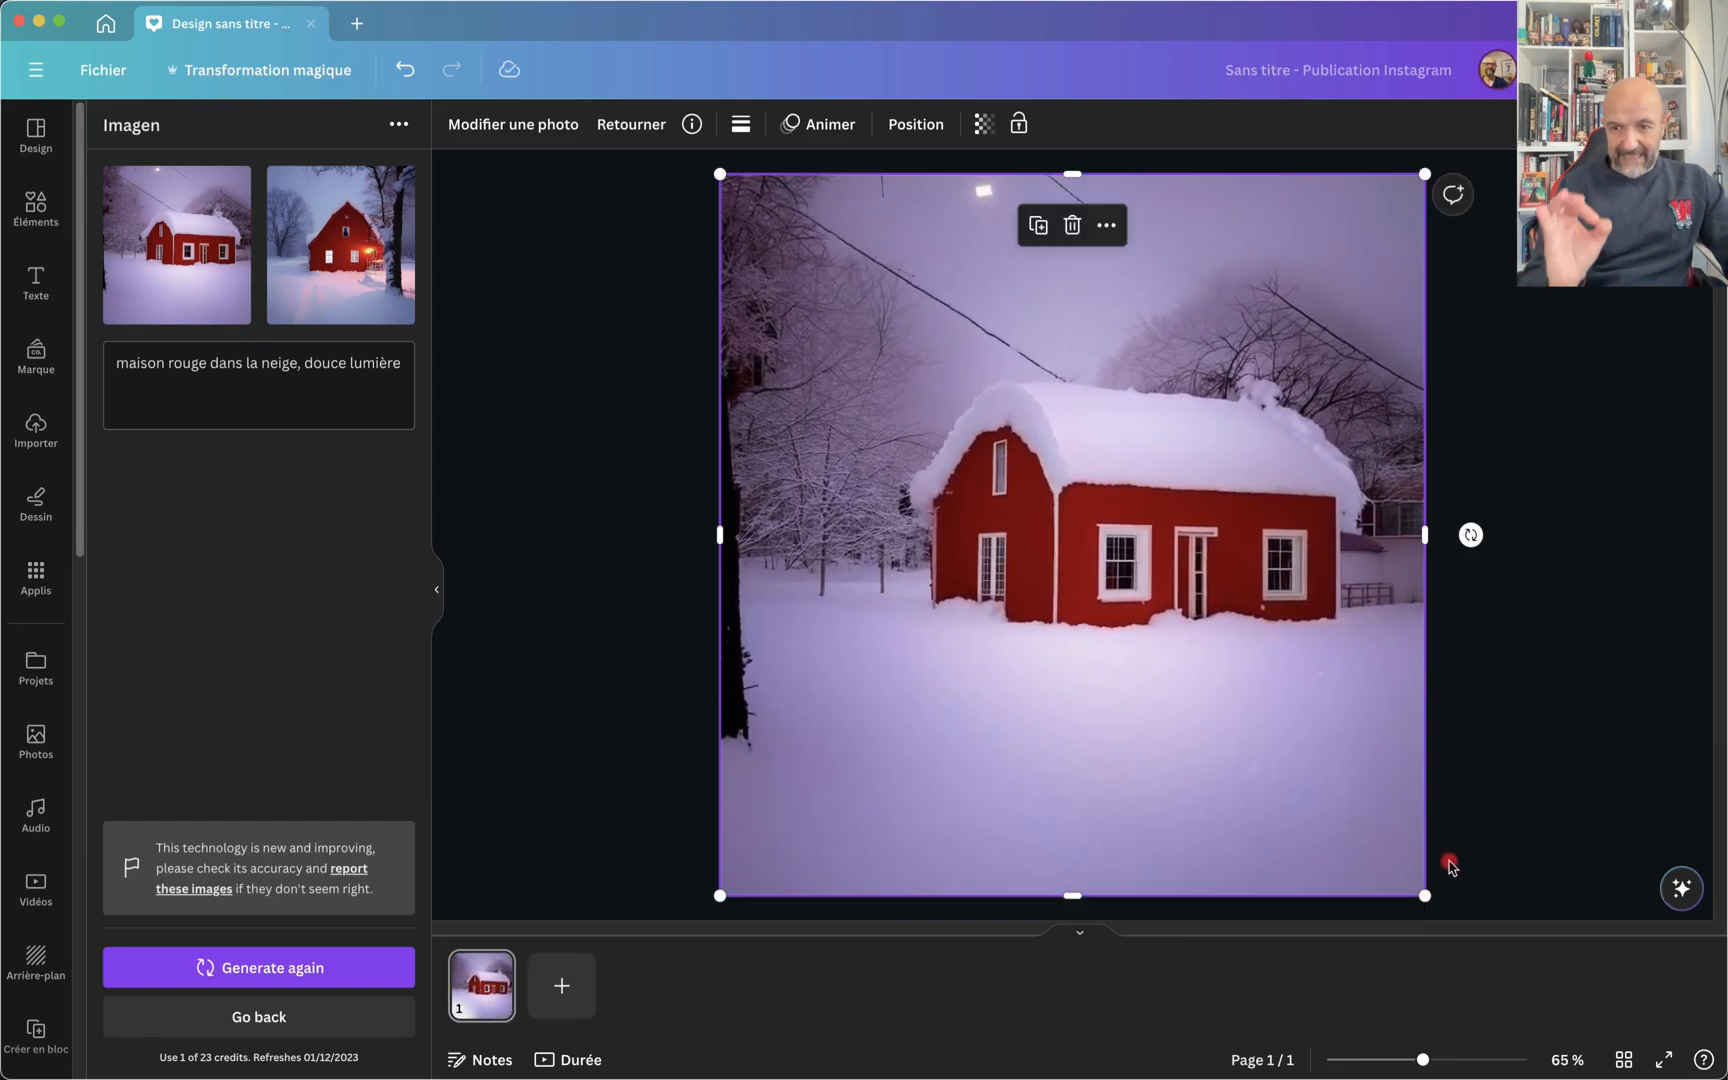
pyautogui.click(620, 684)
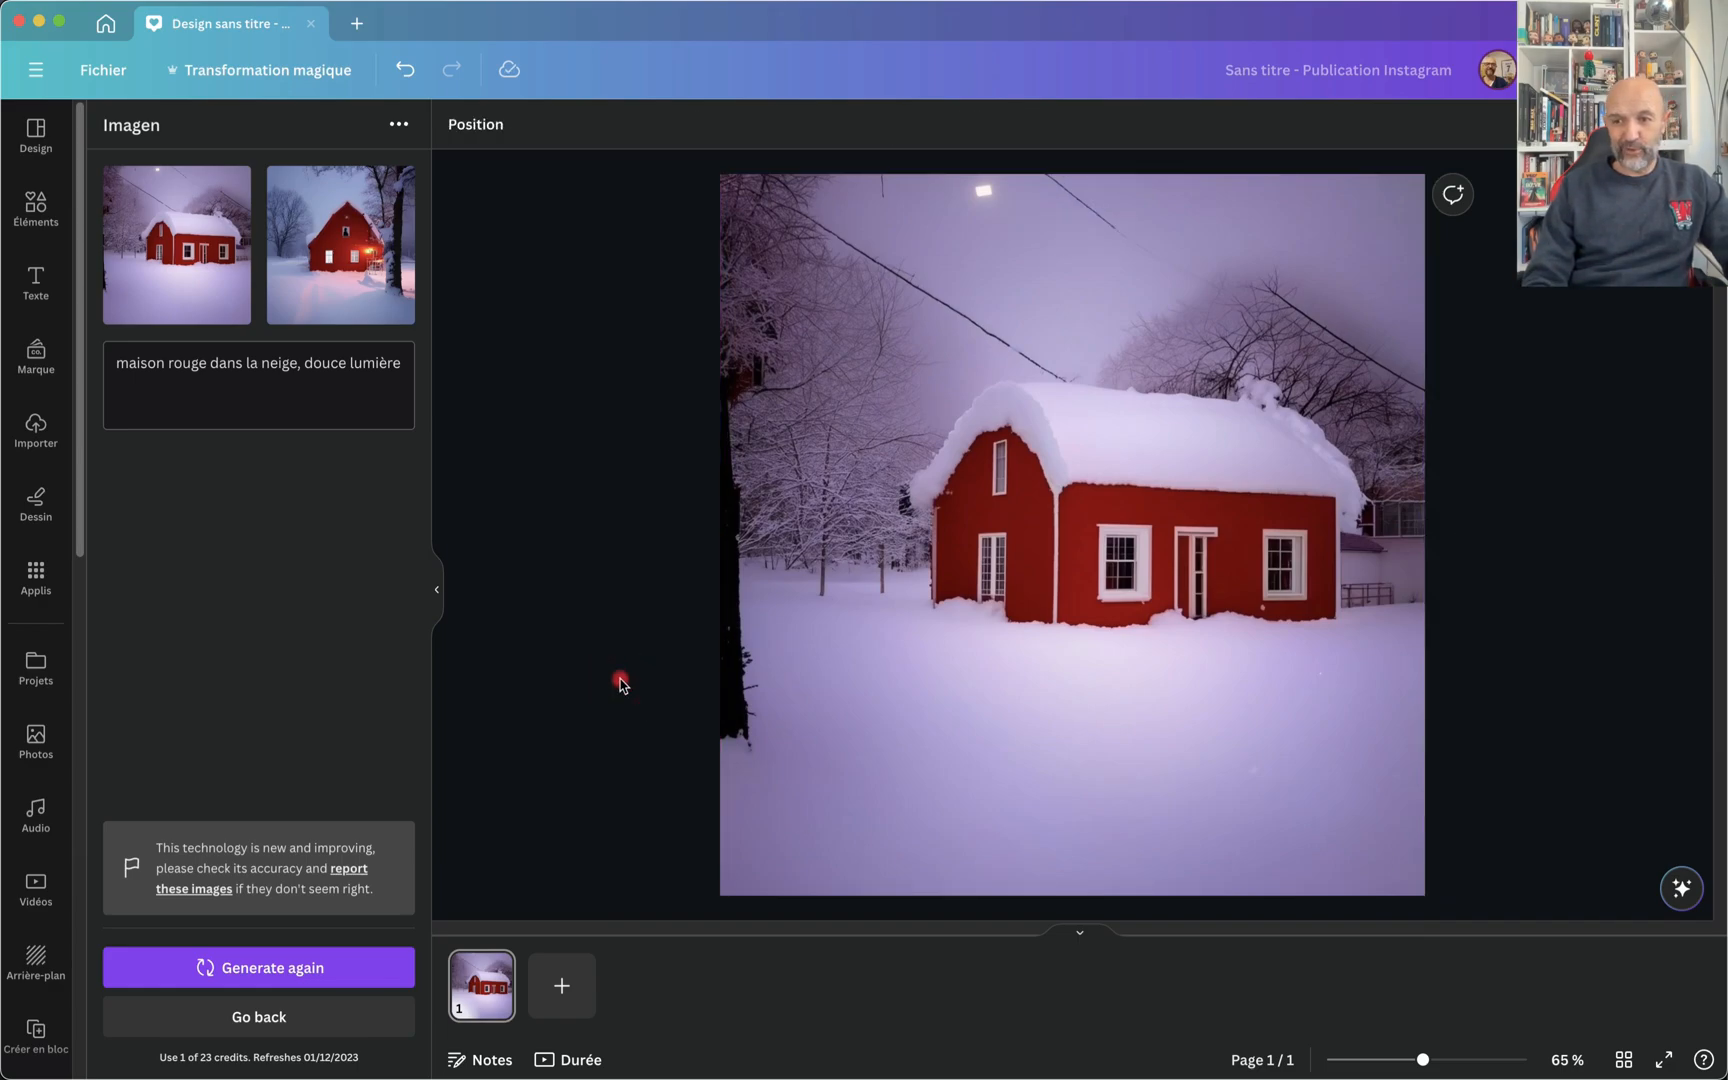
# Step: Add a second page and fill it entirely with the other generated red house image
pyautogui.click(562, 996)
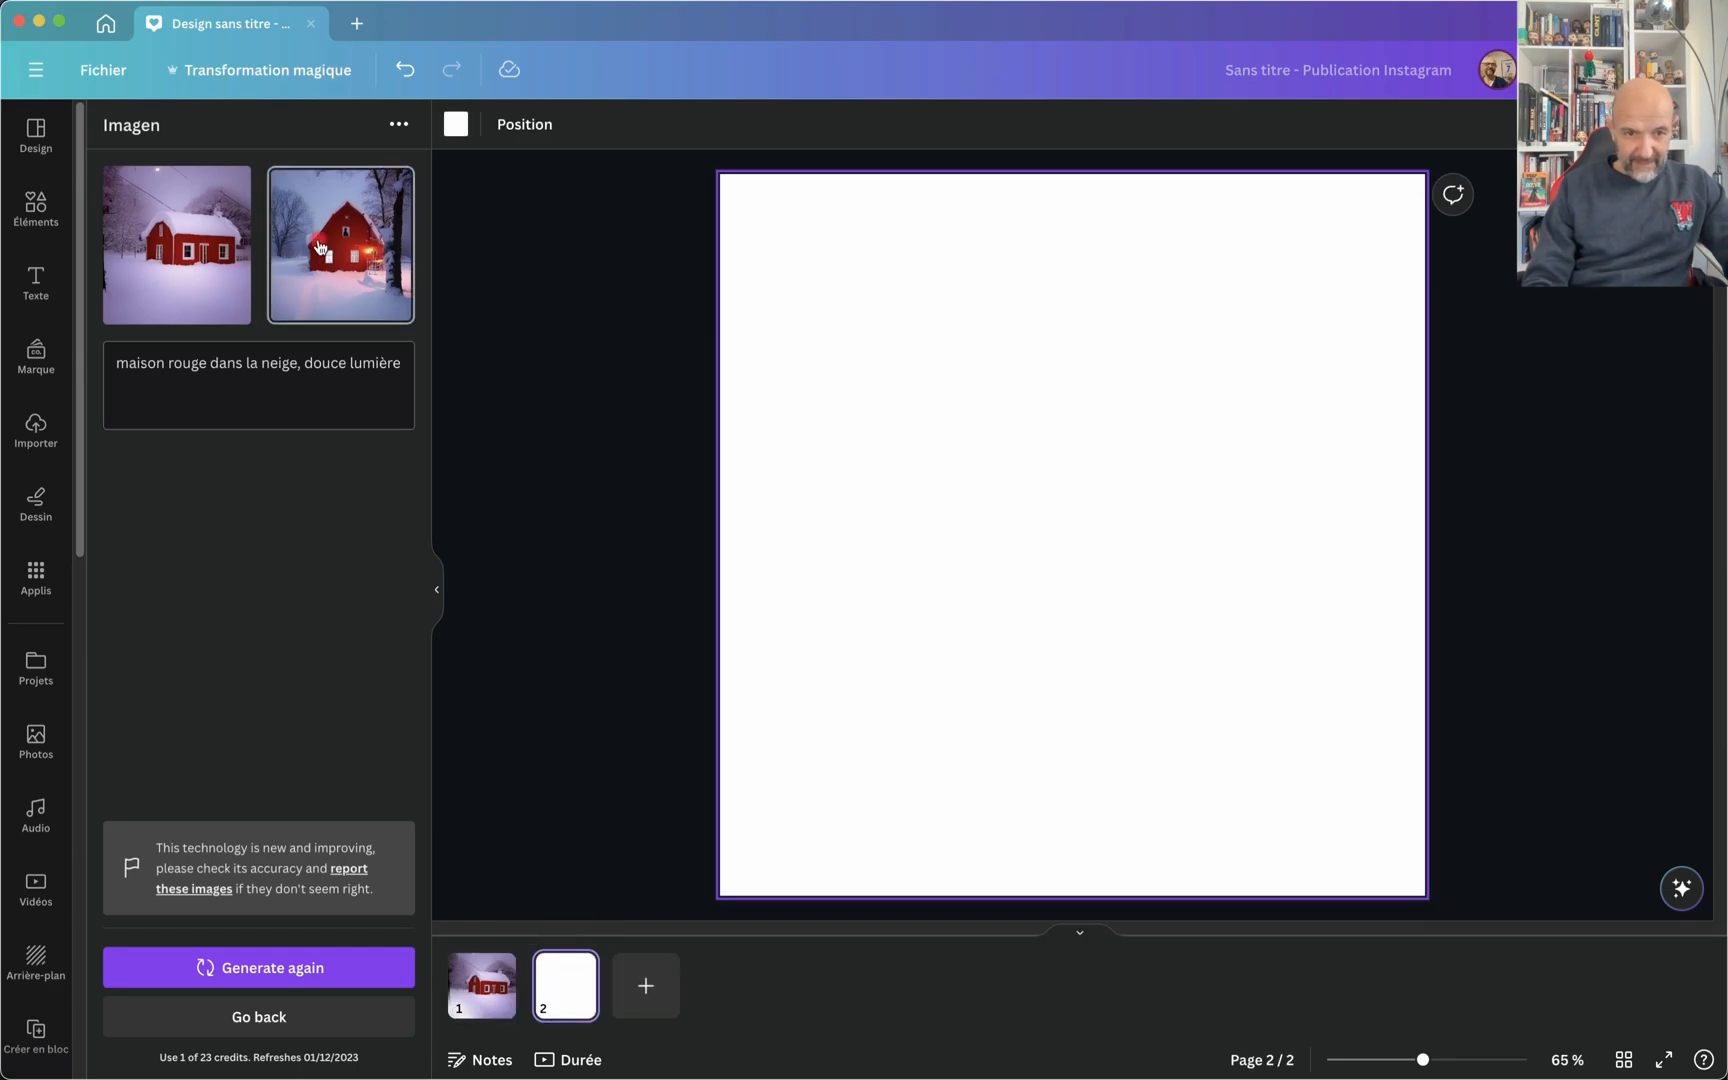
pyautogui.click(320, 247)
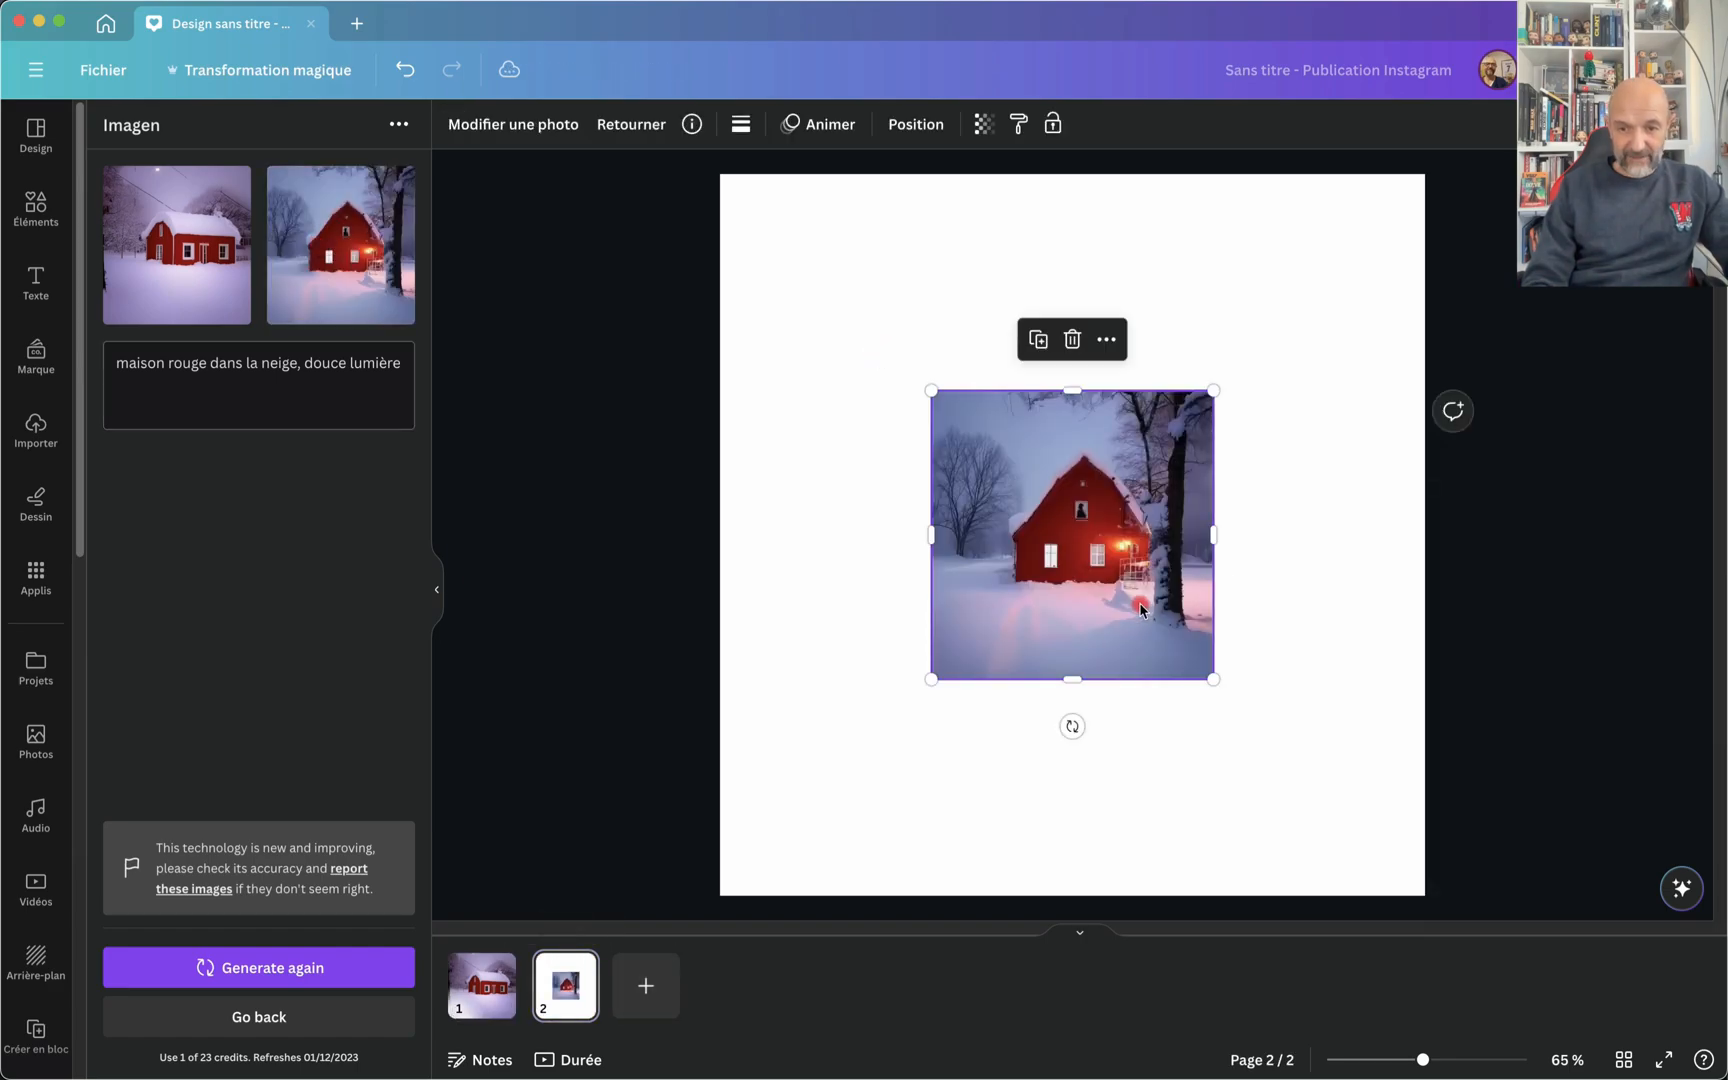
pyautogui.moveTo(1140, 605); pyautogui.dragTo(925, 388)
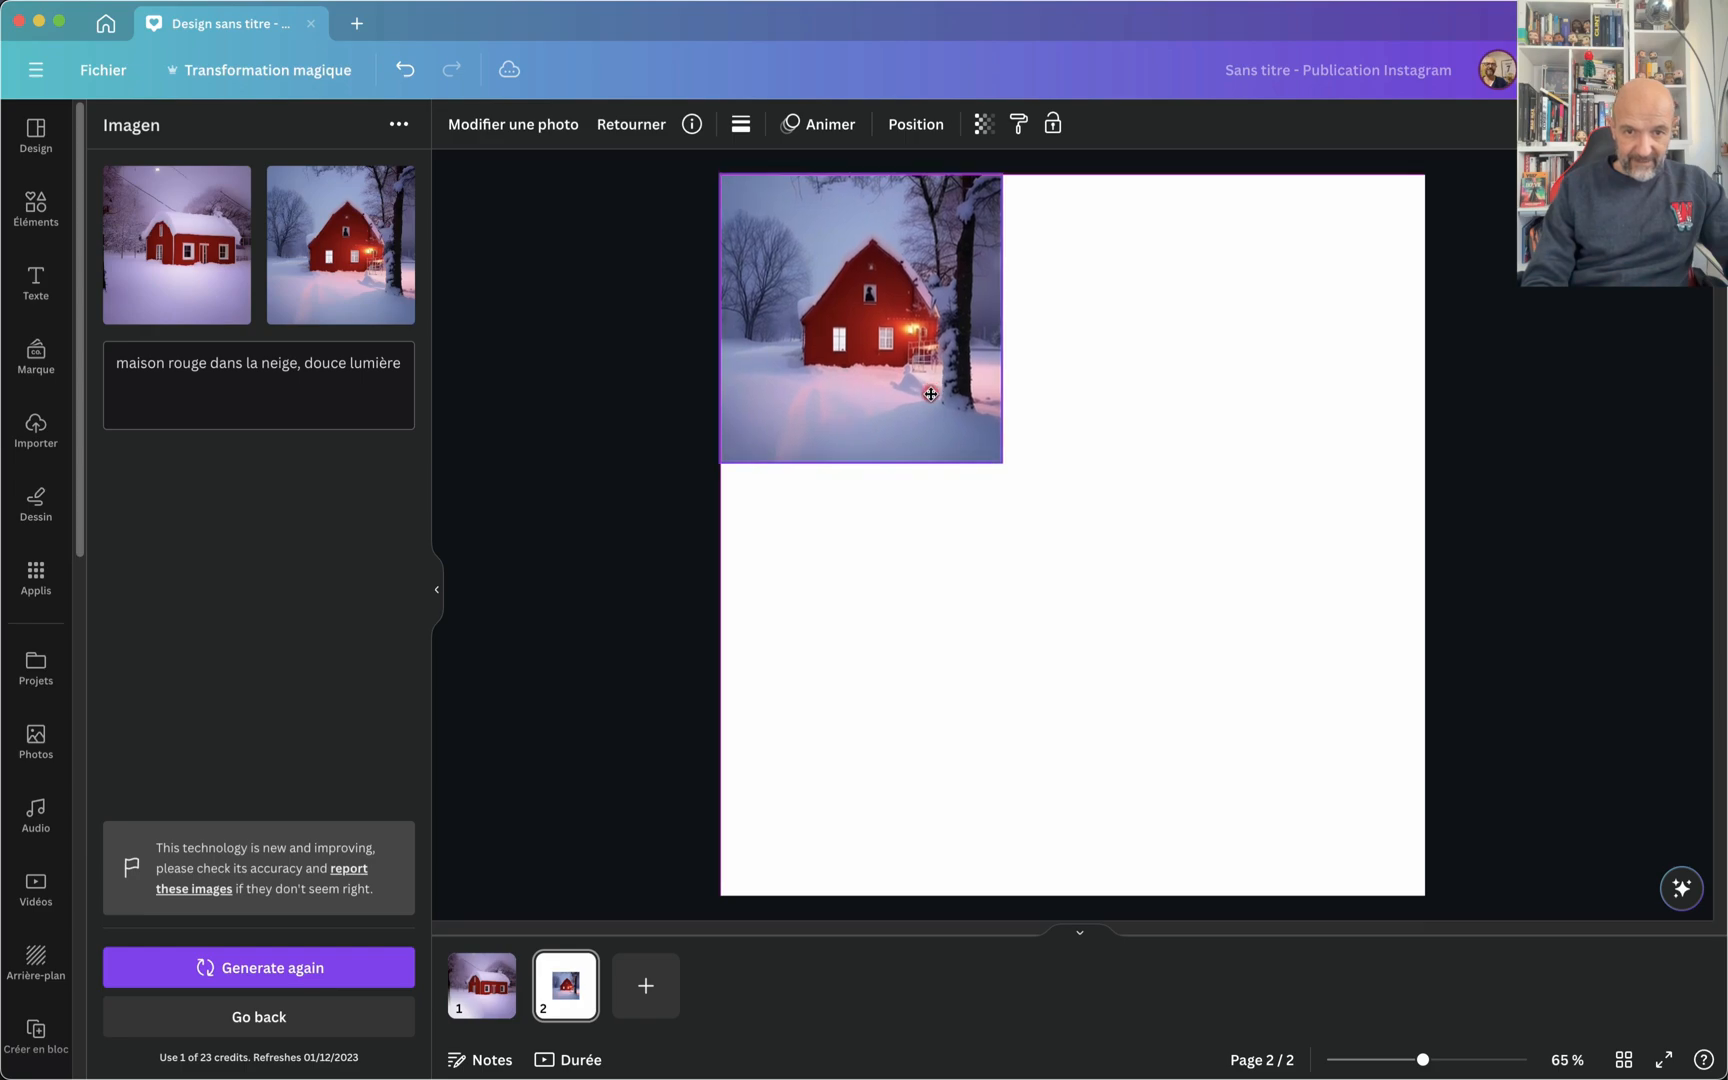
pyautogui.moveTo(1003, 470); pyautogui.dragTo(1466, 848)
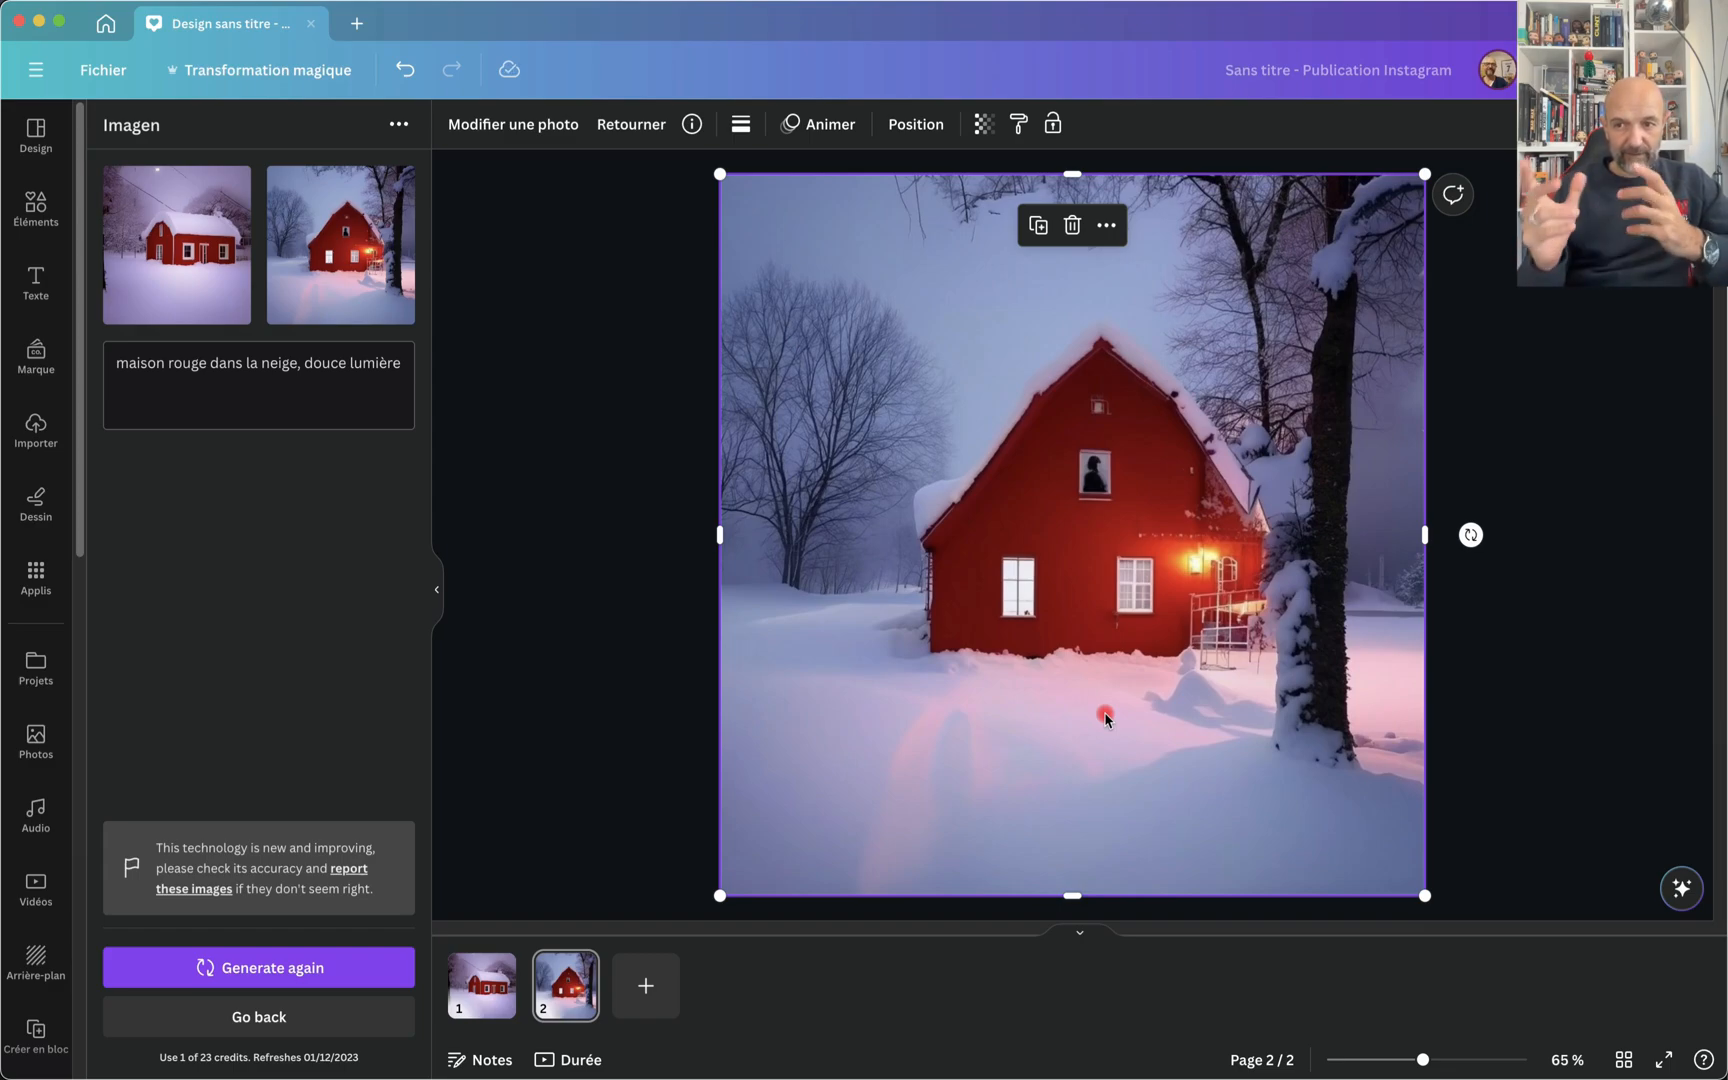
# Step: Create a new blank Instagram Story design and open the Imagen app, ready for a prompt
pyautogui.click(106, 23)
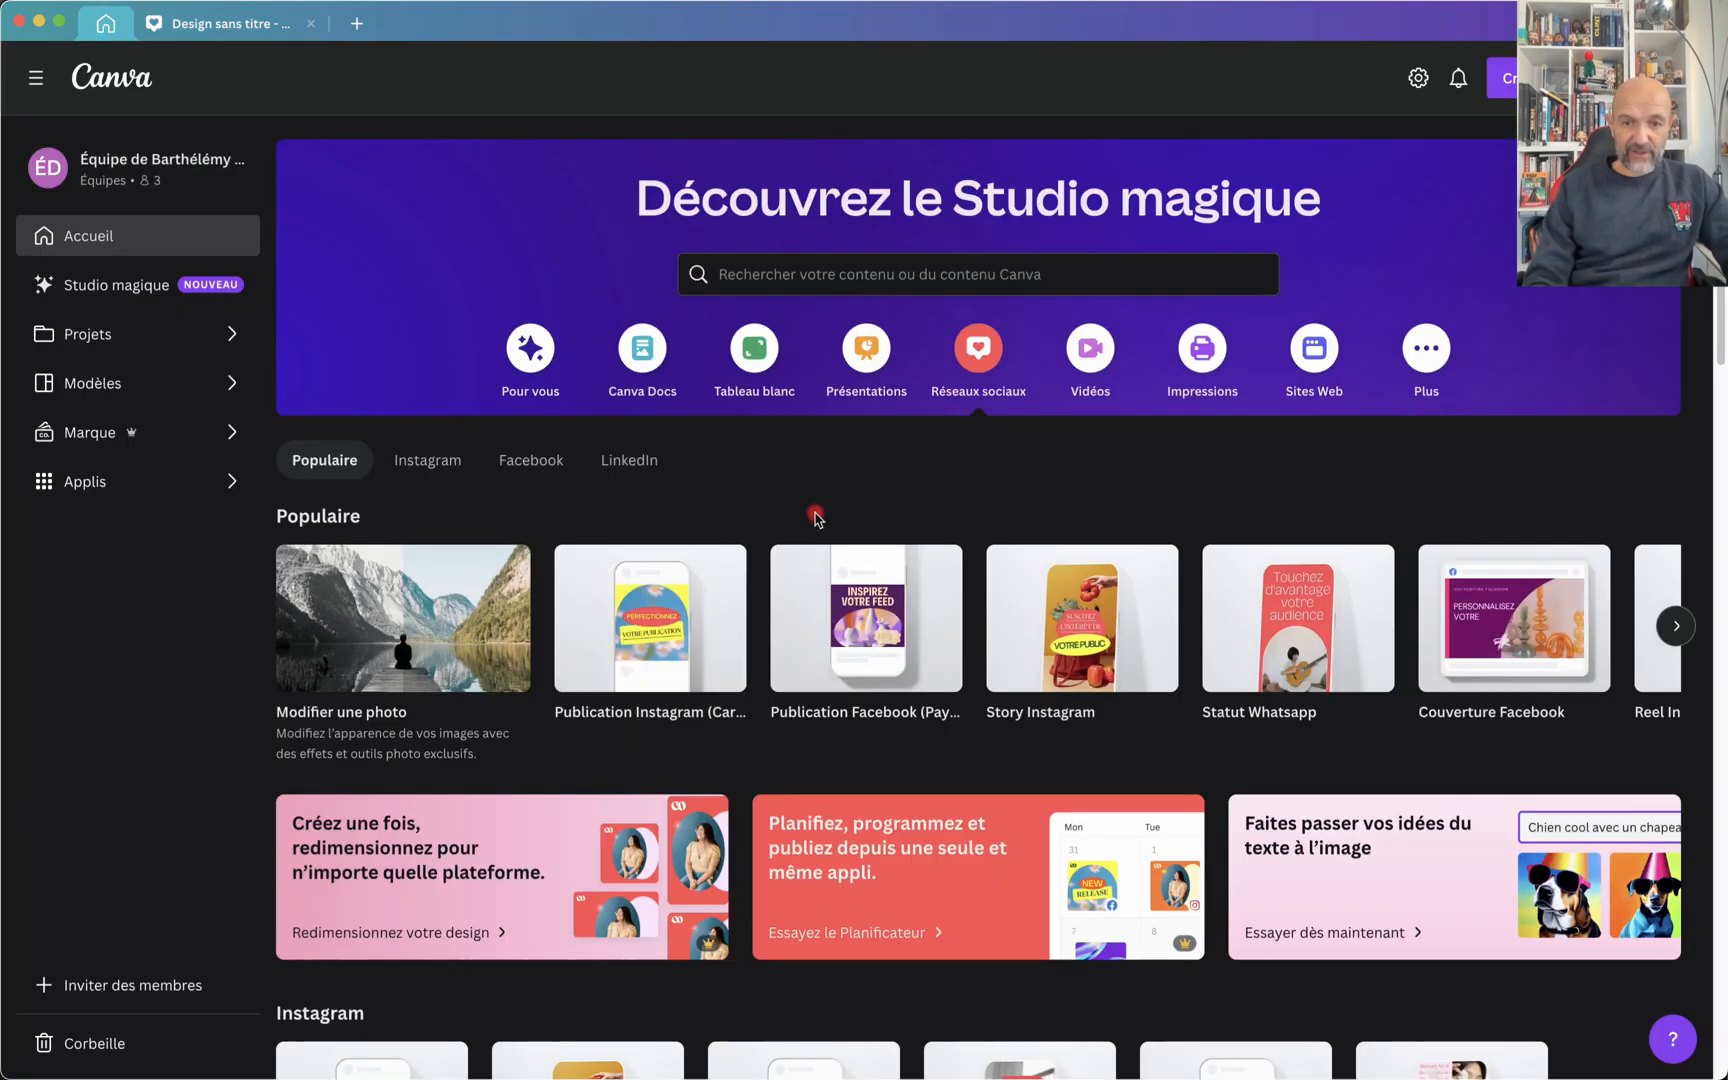
pyautogui.click(1100, 645)
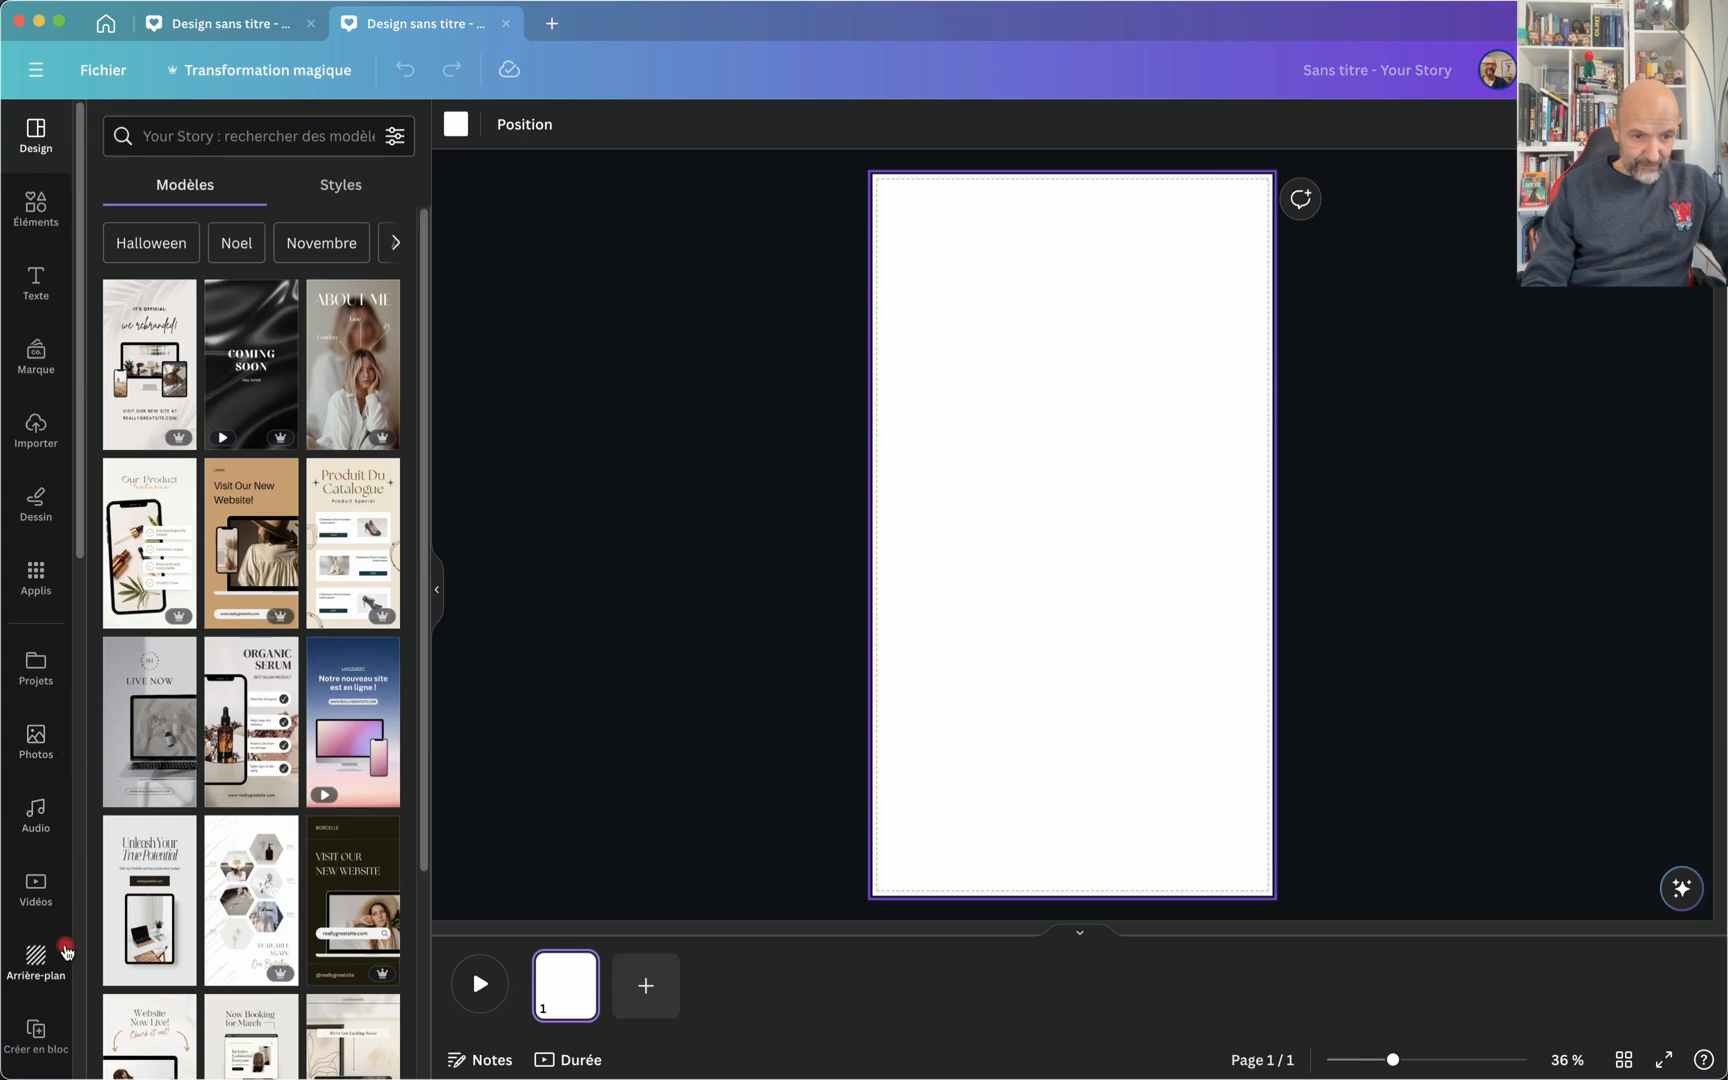
pyautogui.click(36, 578)
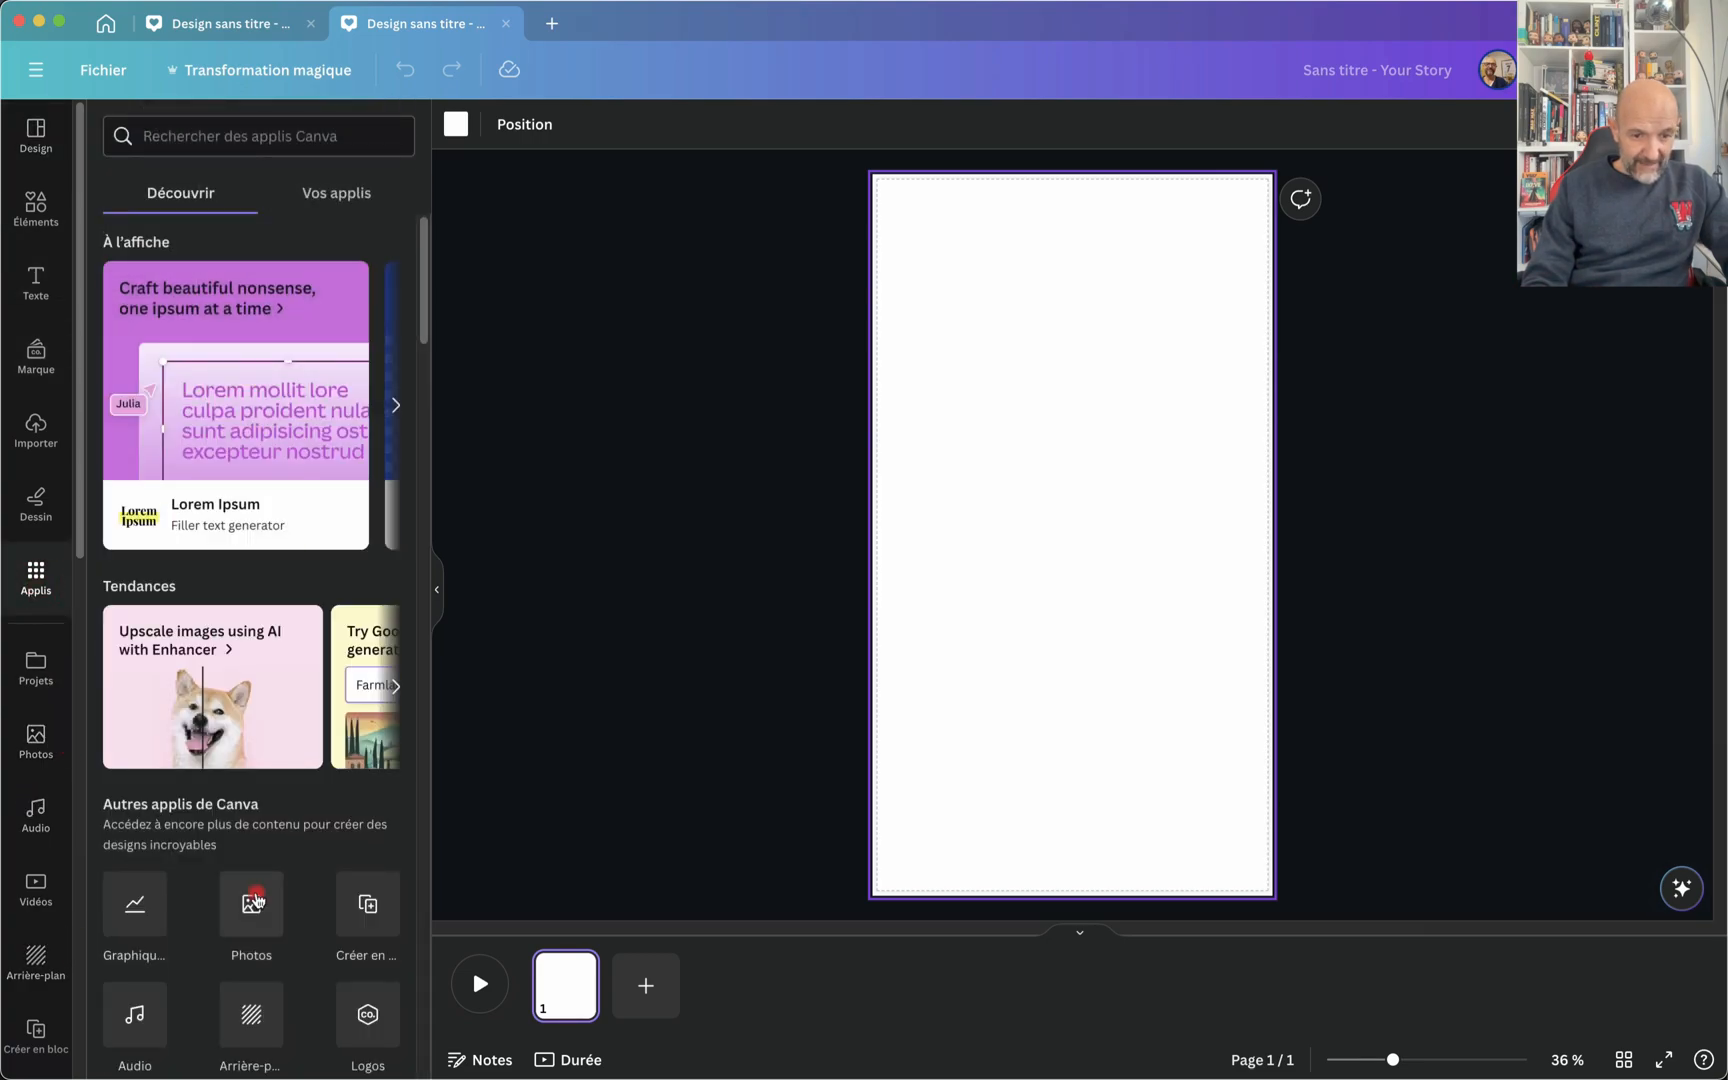
pyautogui.scroll(-3, 257, 898)
pyautogui.scroll(-6, 257, 898)
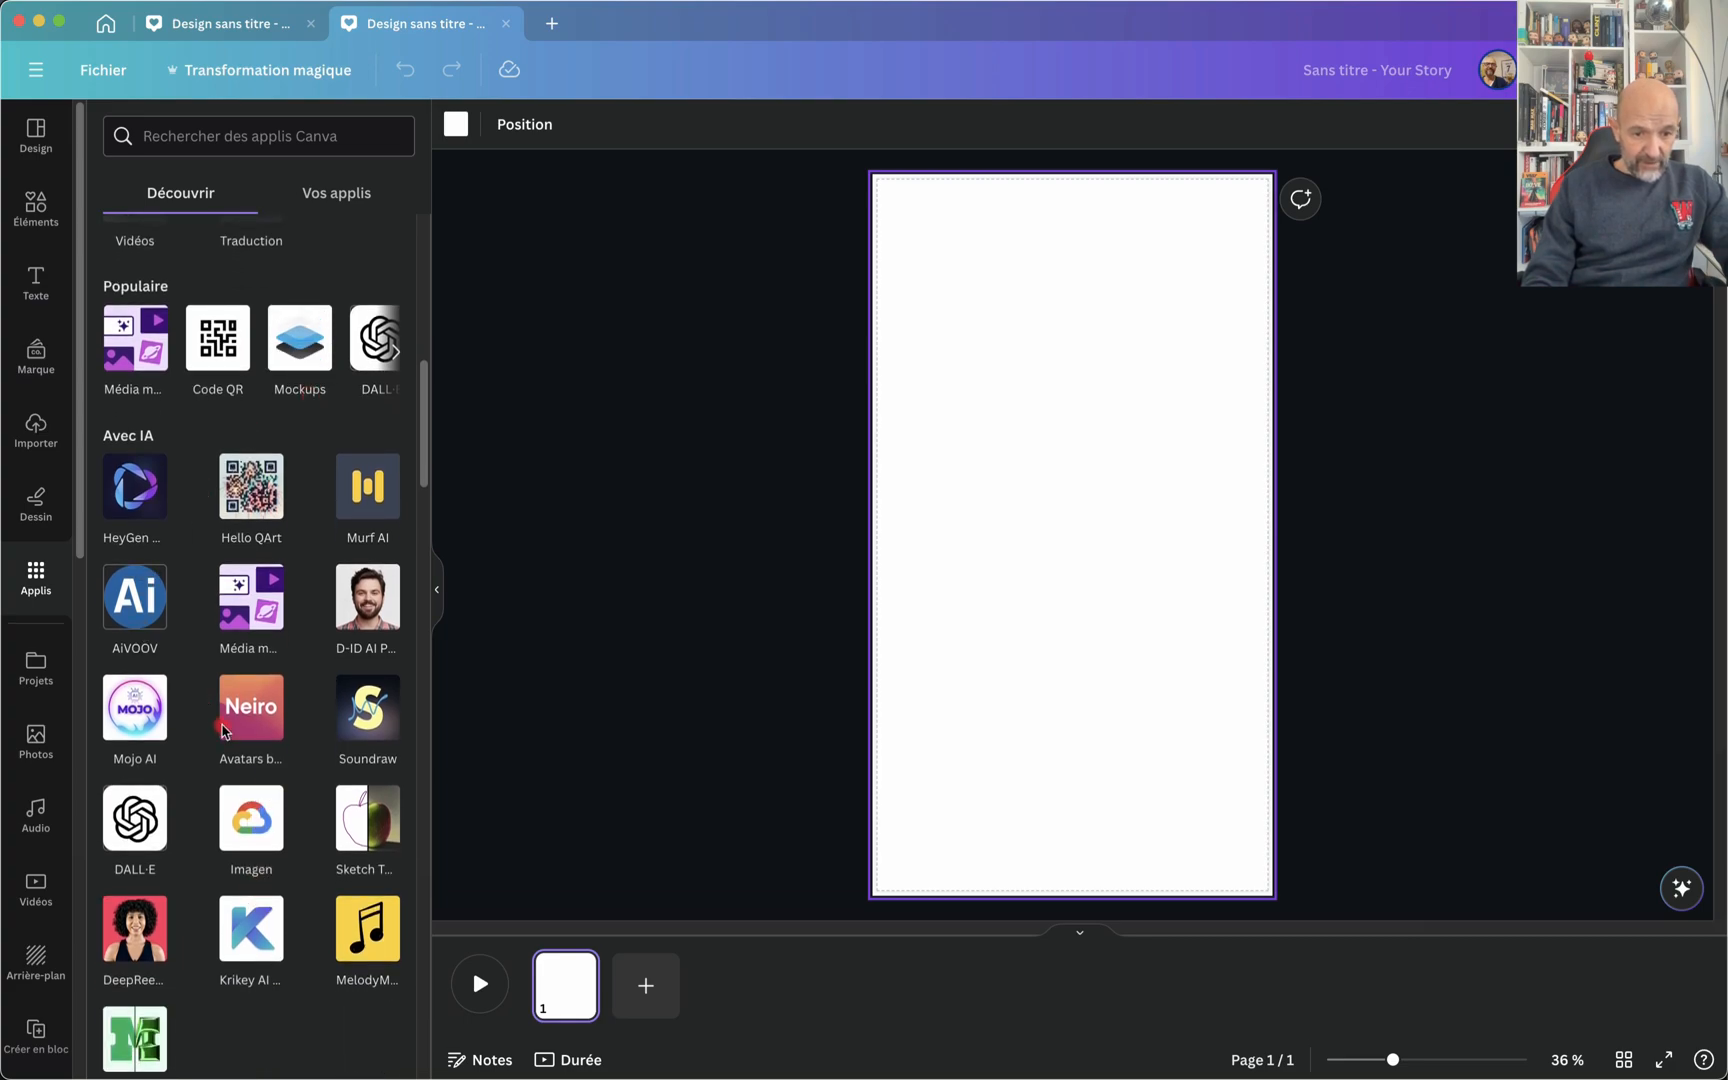
pyautogui.click(240, 818)
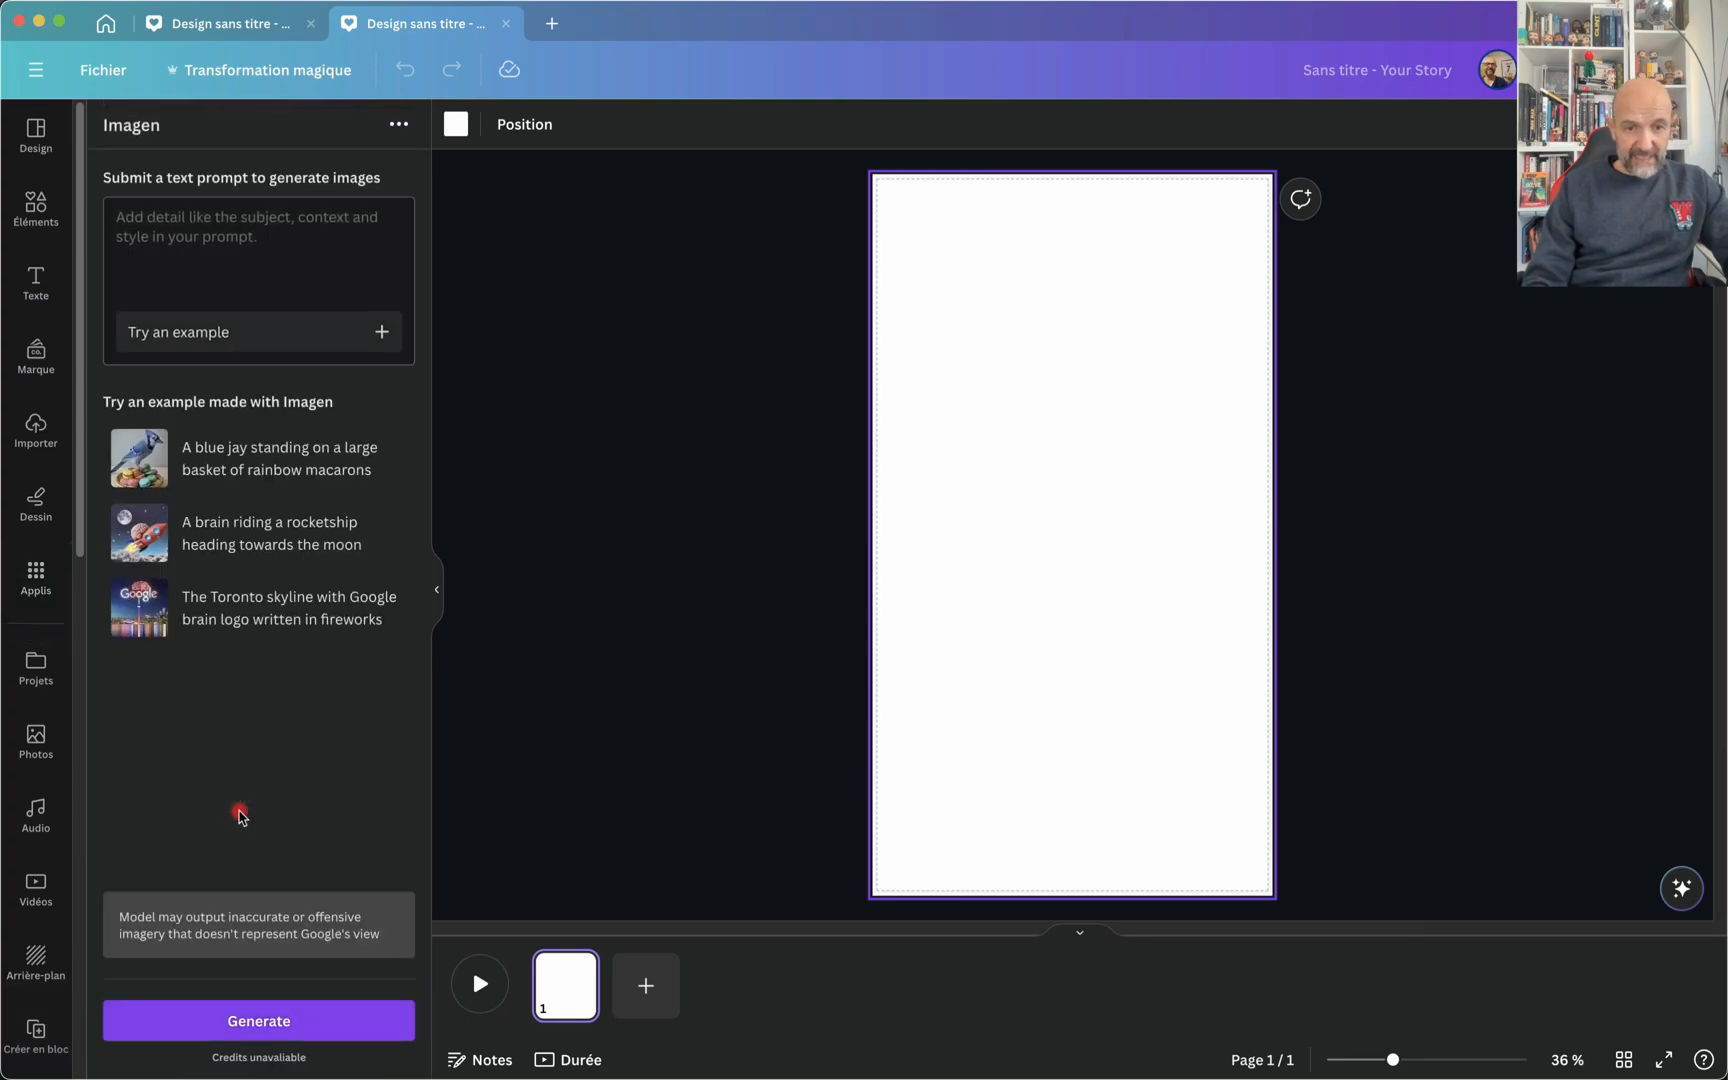
pyautogui.click(185, 244)
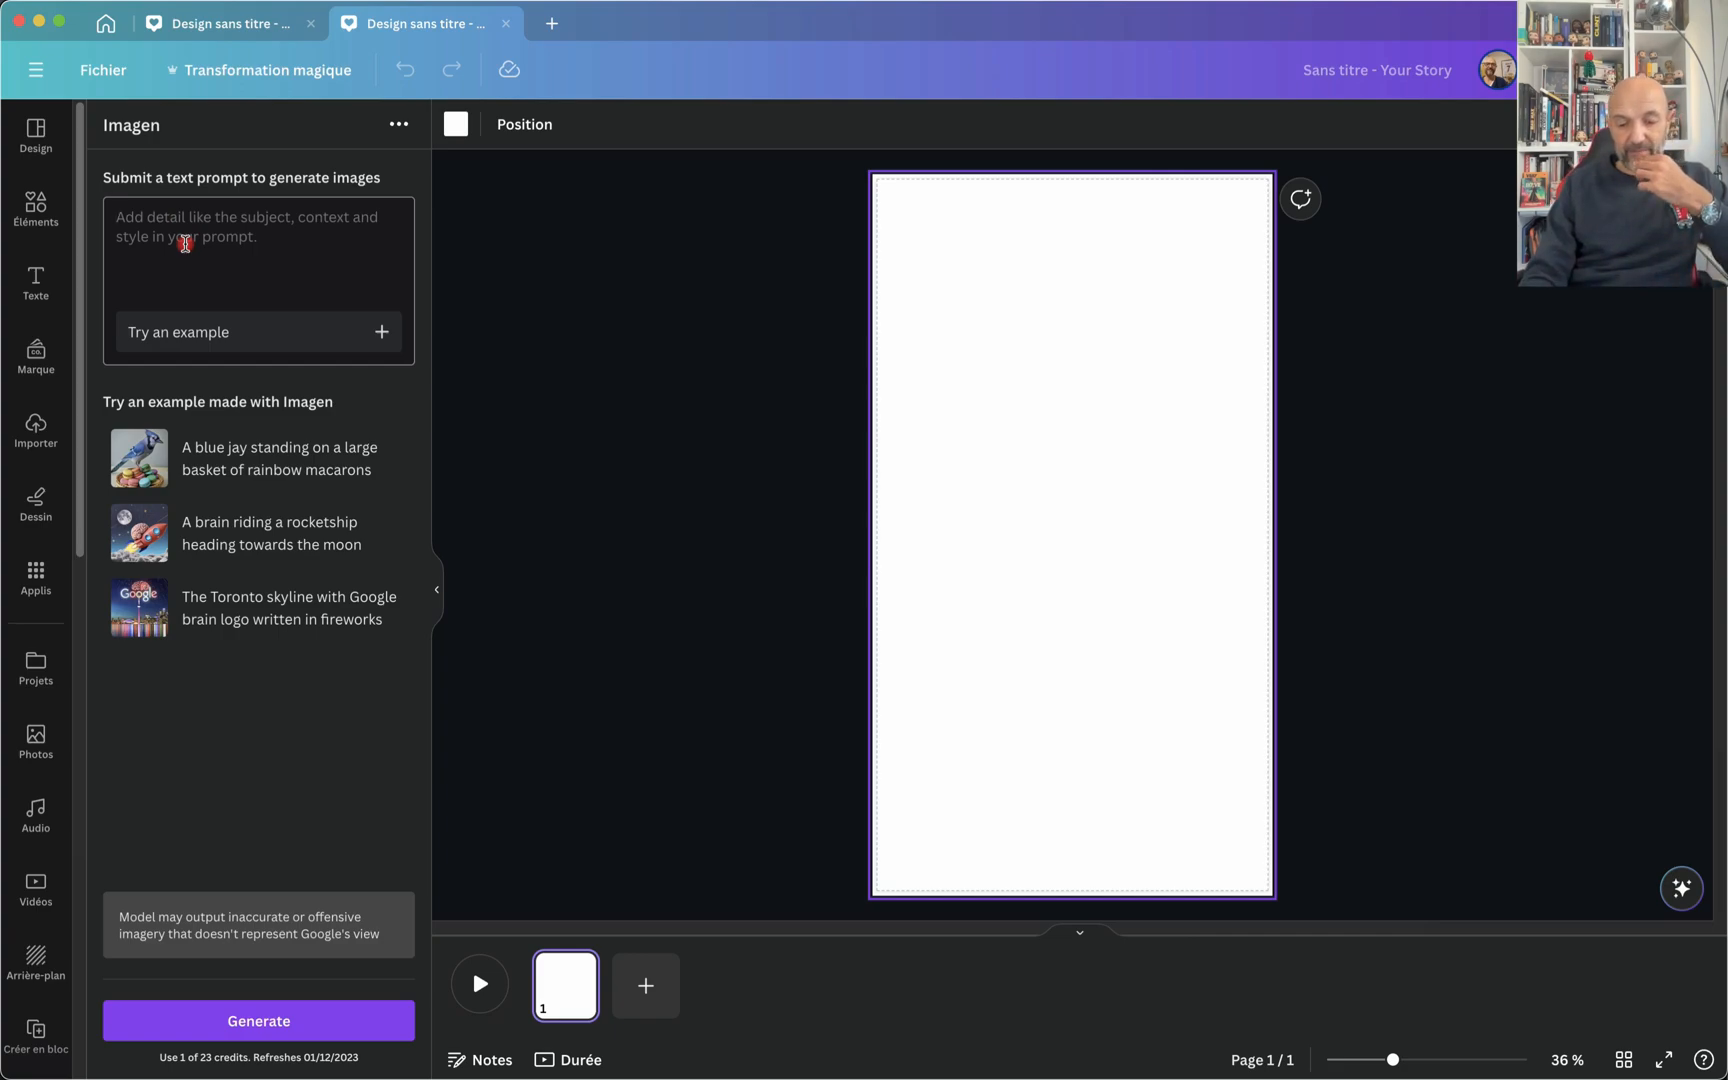
# Step: Generate images from the prompt "réunion professionnelle. On voit des hommes et des femmes autour d'une table. Dominate de couleurs bleues"
pyautogui.write('réun')
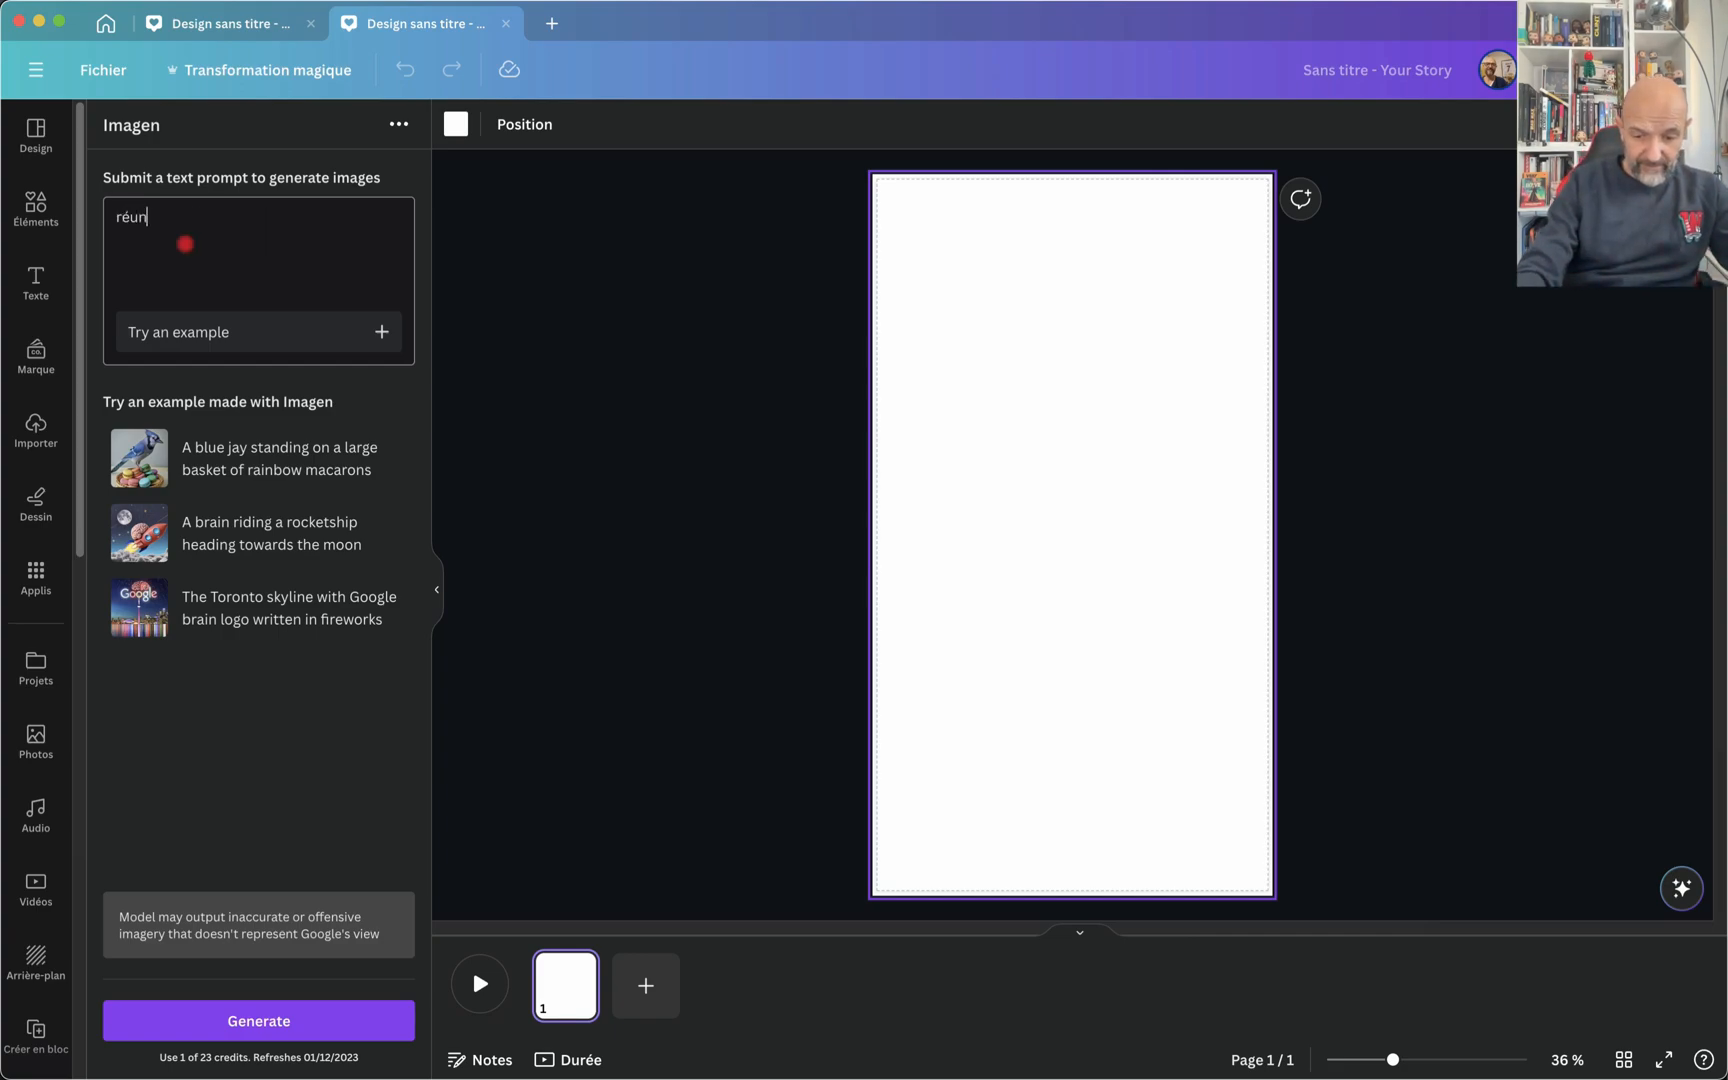
pyautogui.write('ion p')
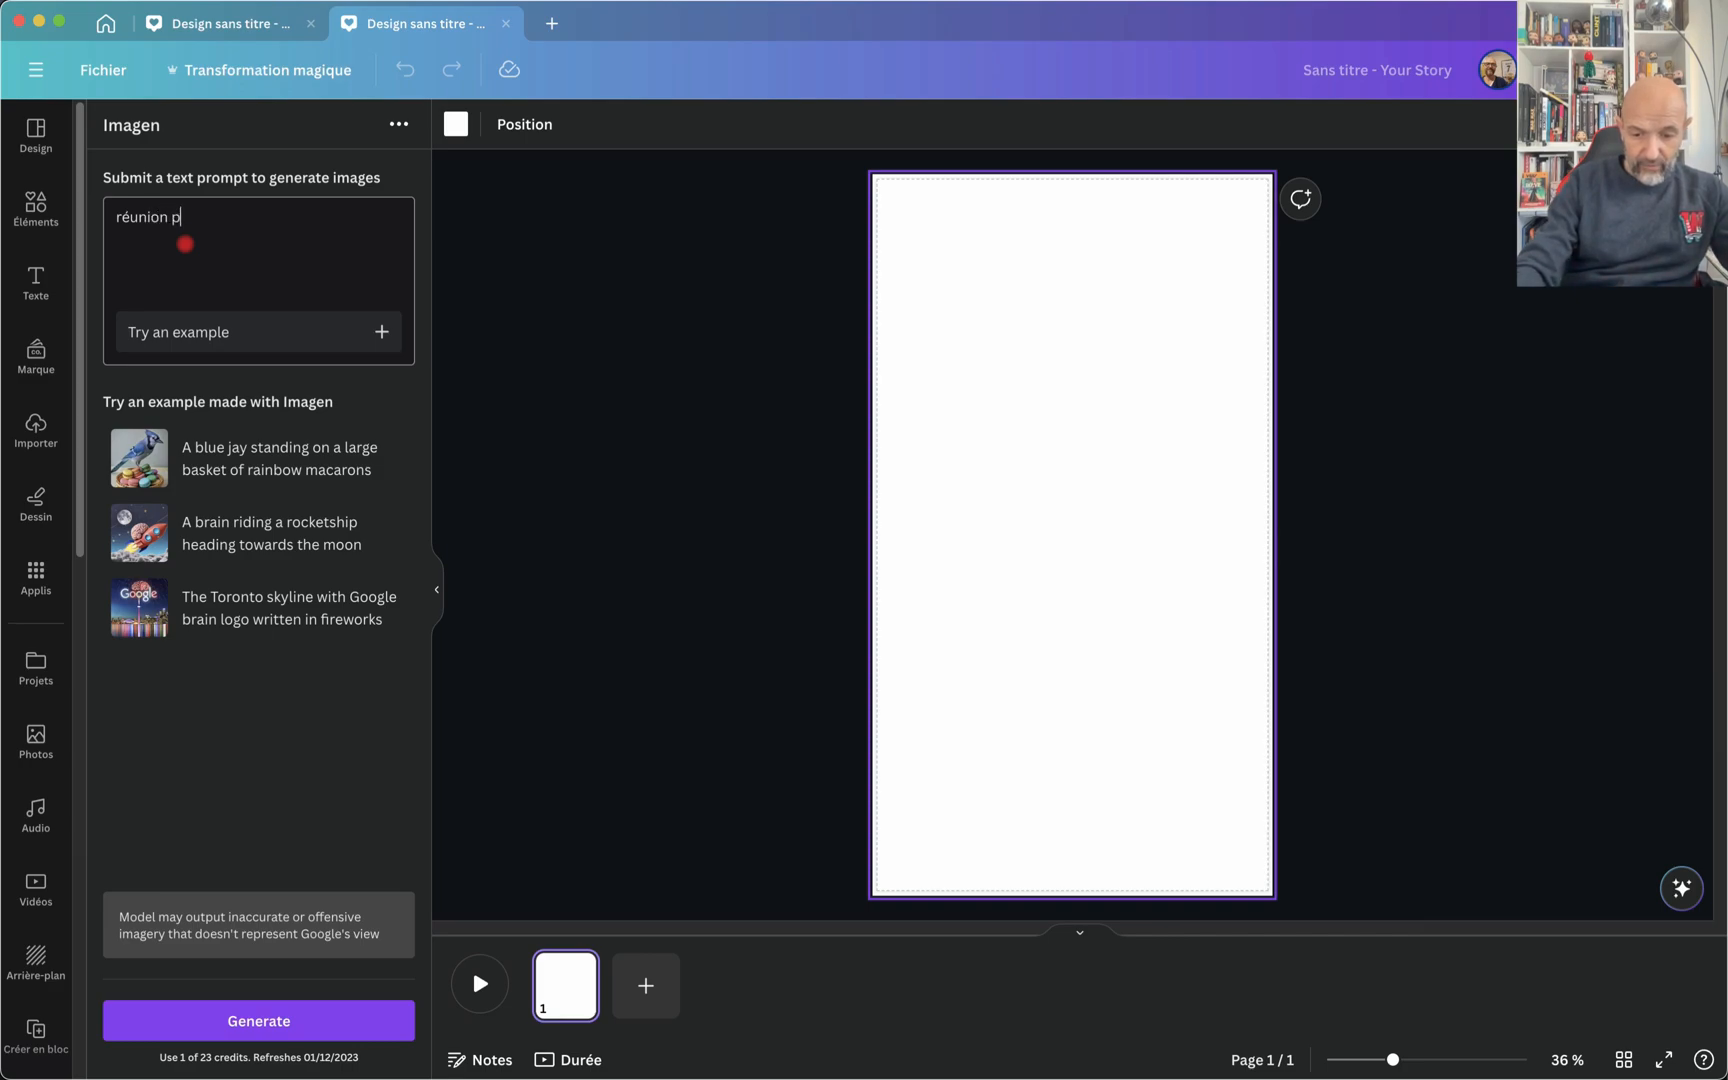
pyautogui.write('rofession')
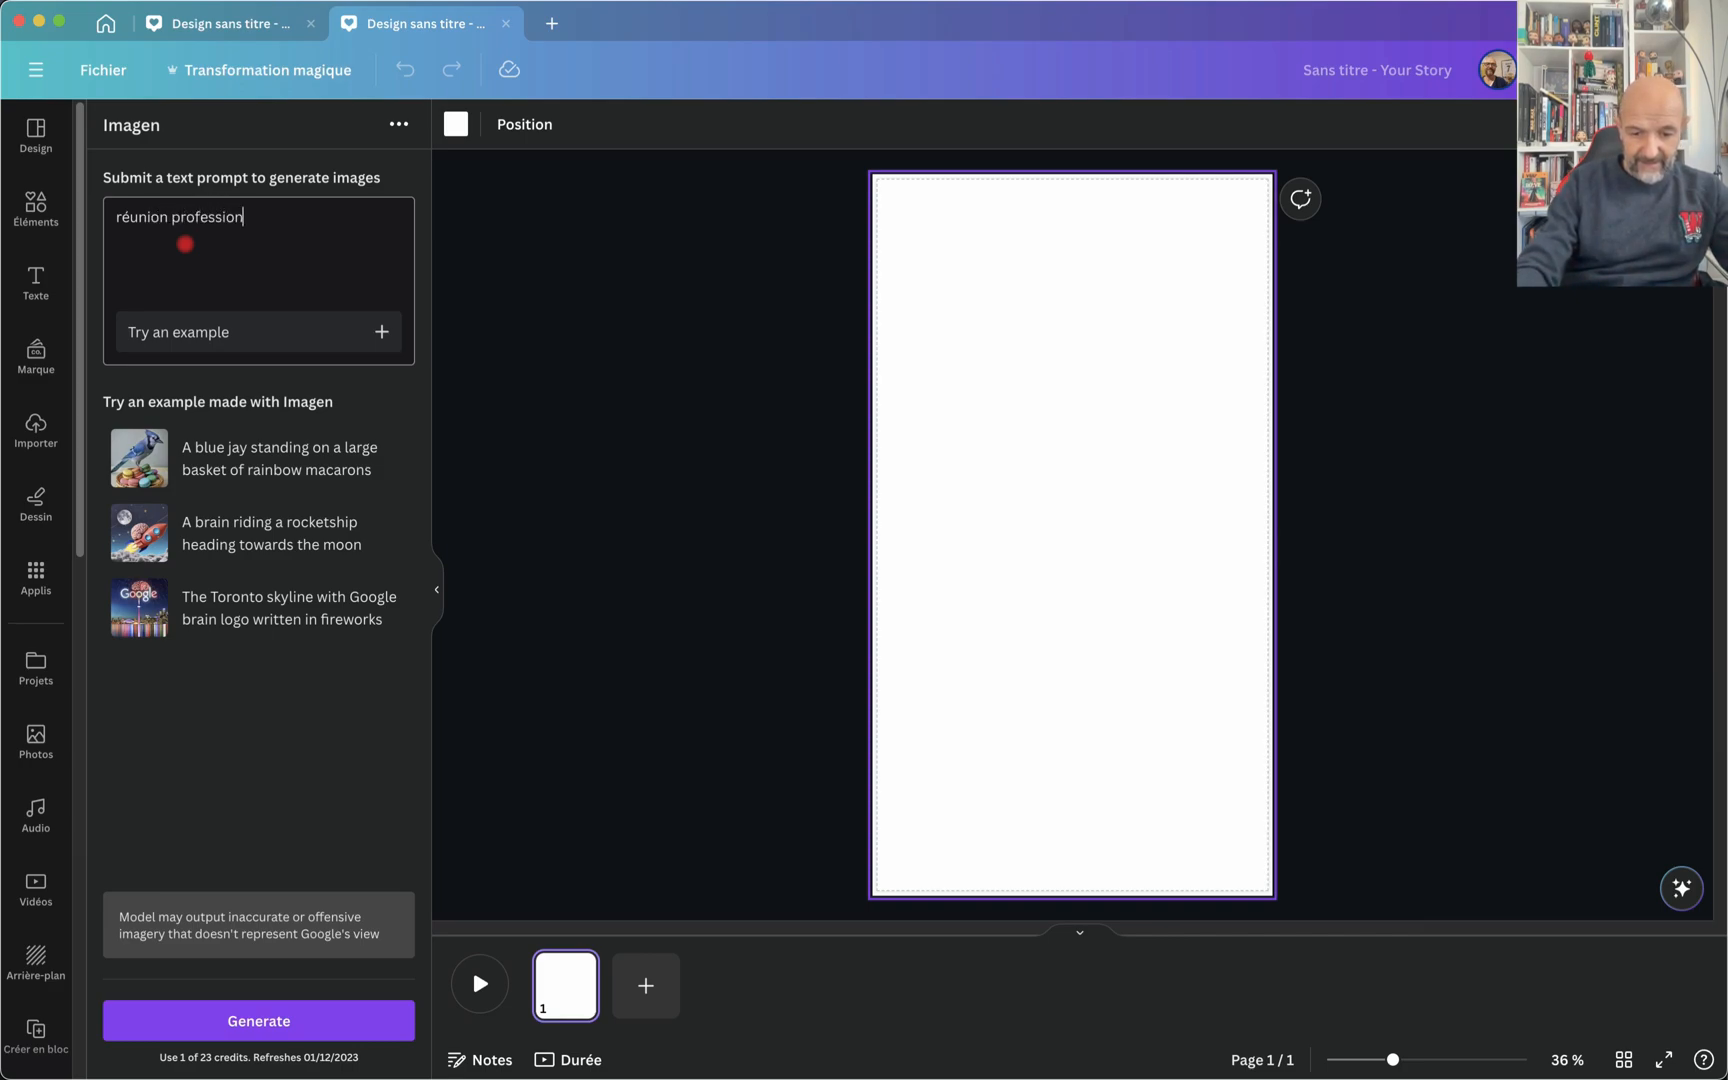
pyautogui.write('nelle. On voit des')
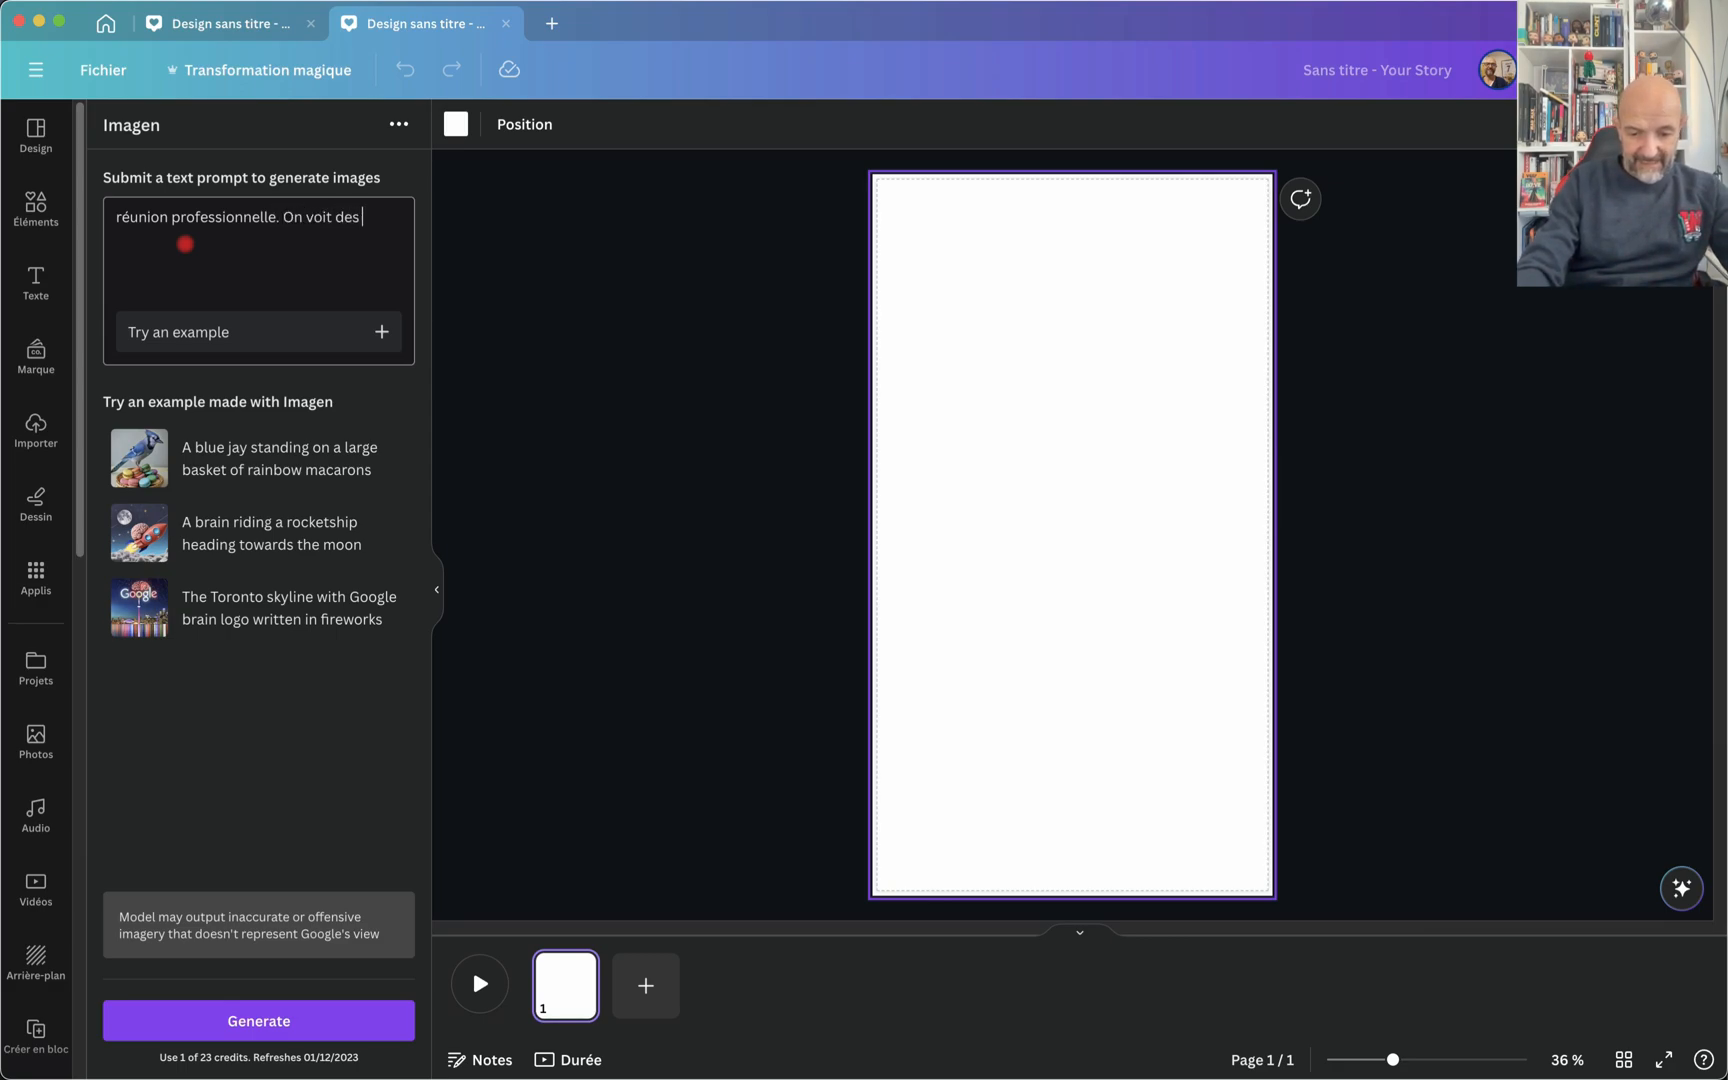
pyautogui.write(' hommes et d')
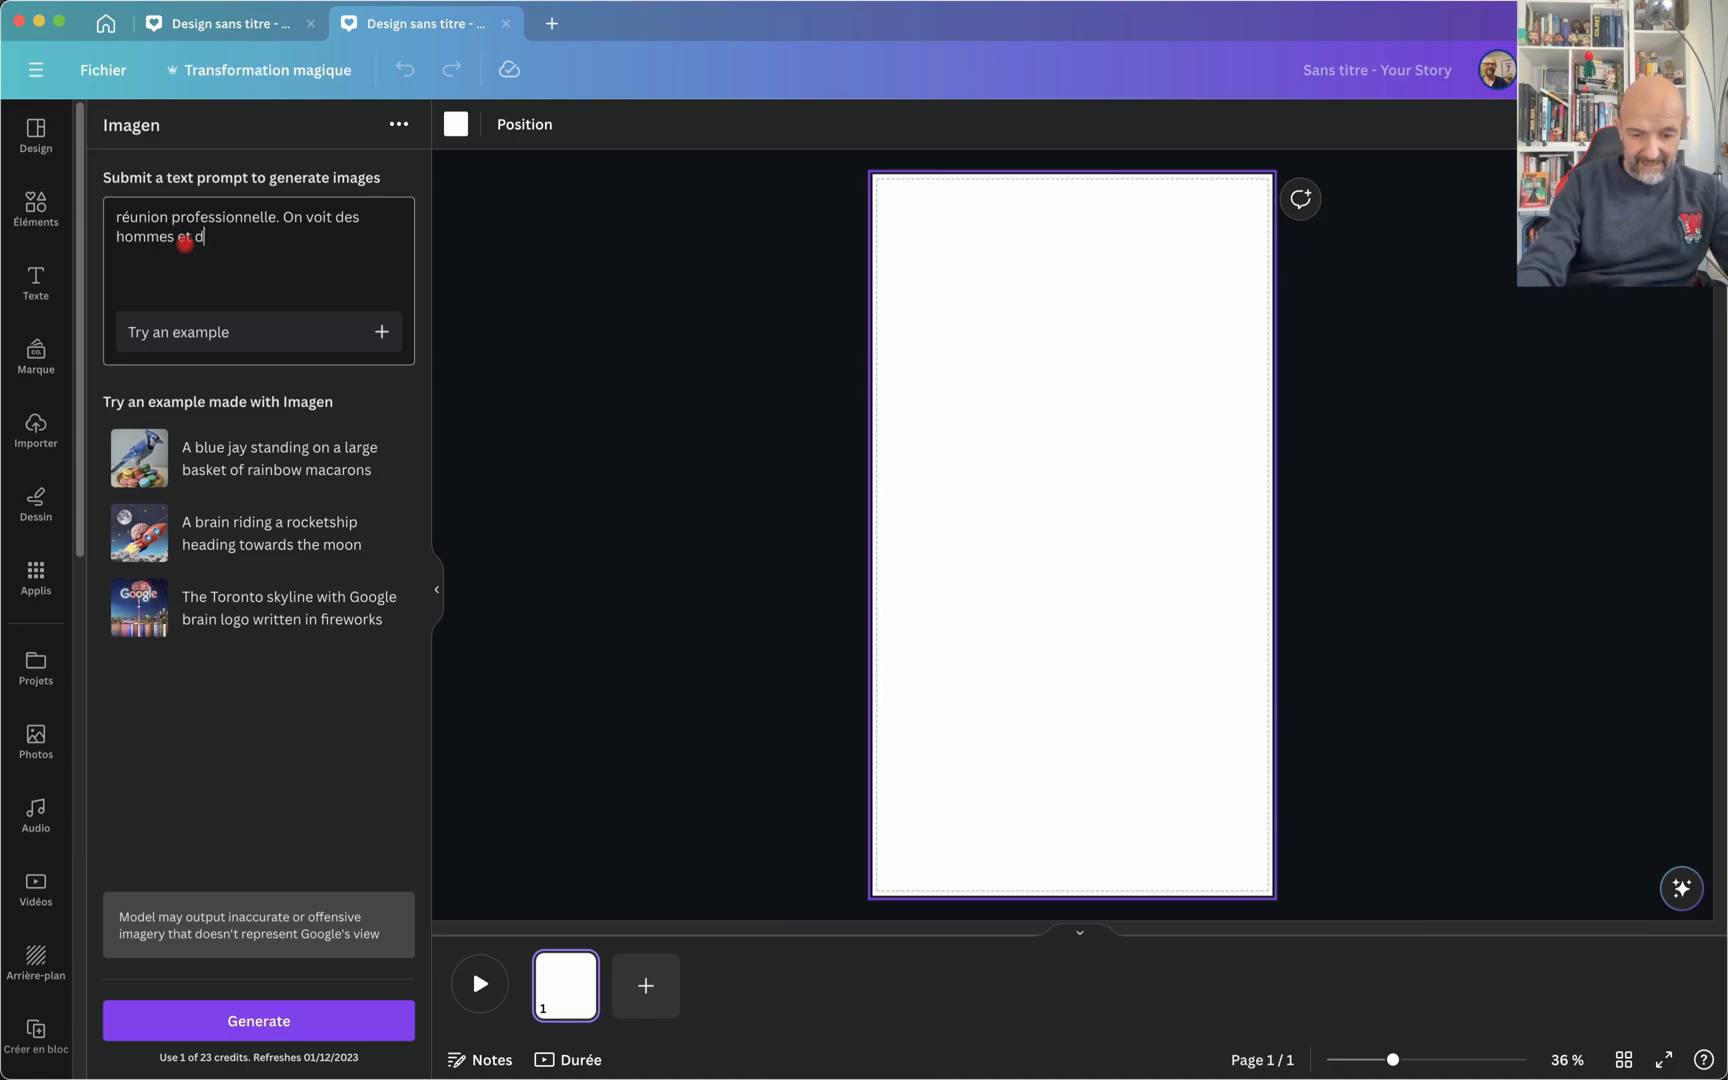
pyautogui.write('es femmes au')
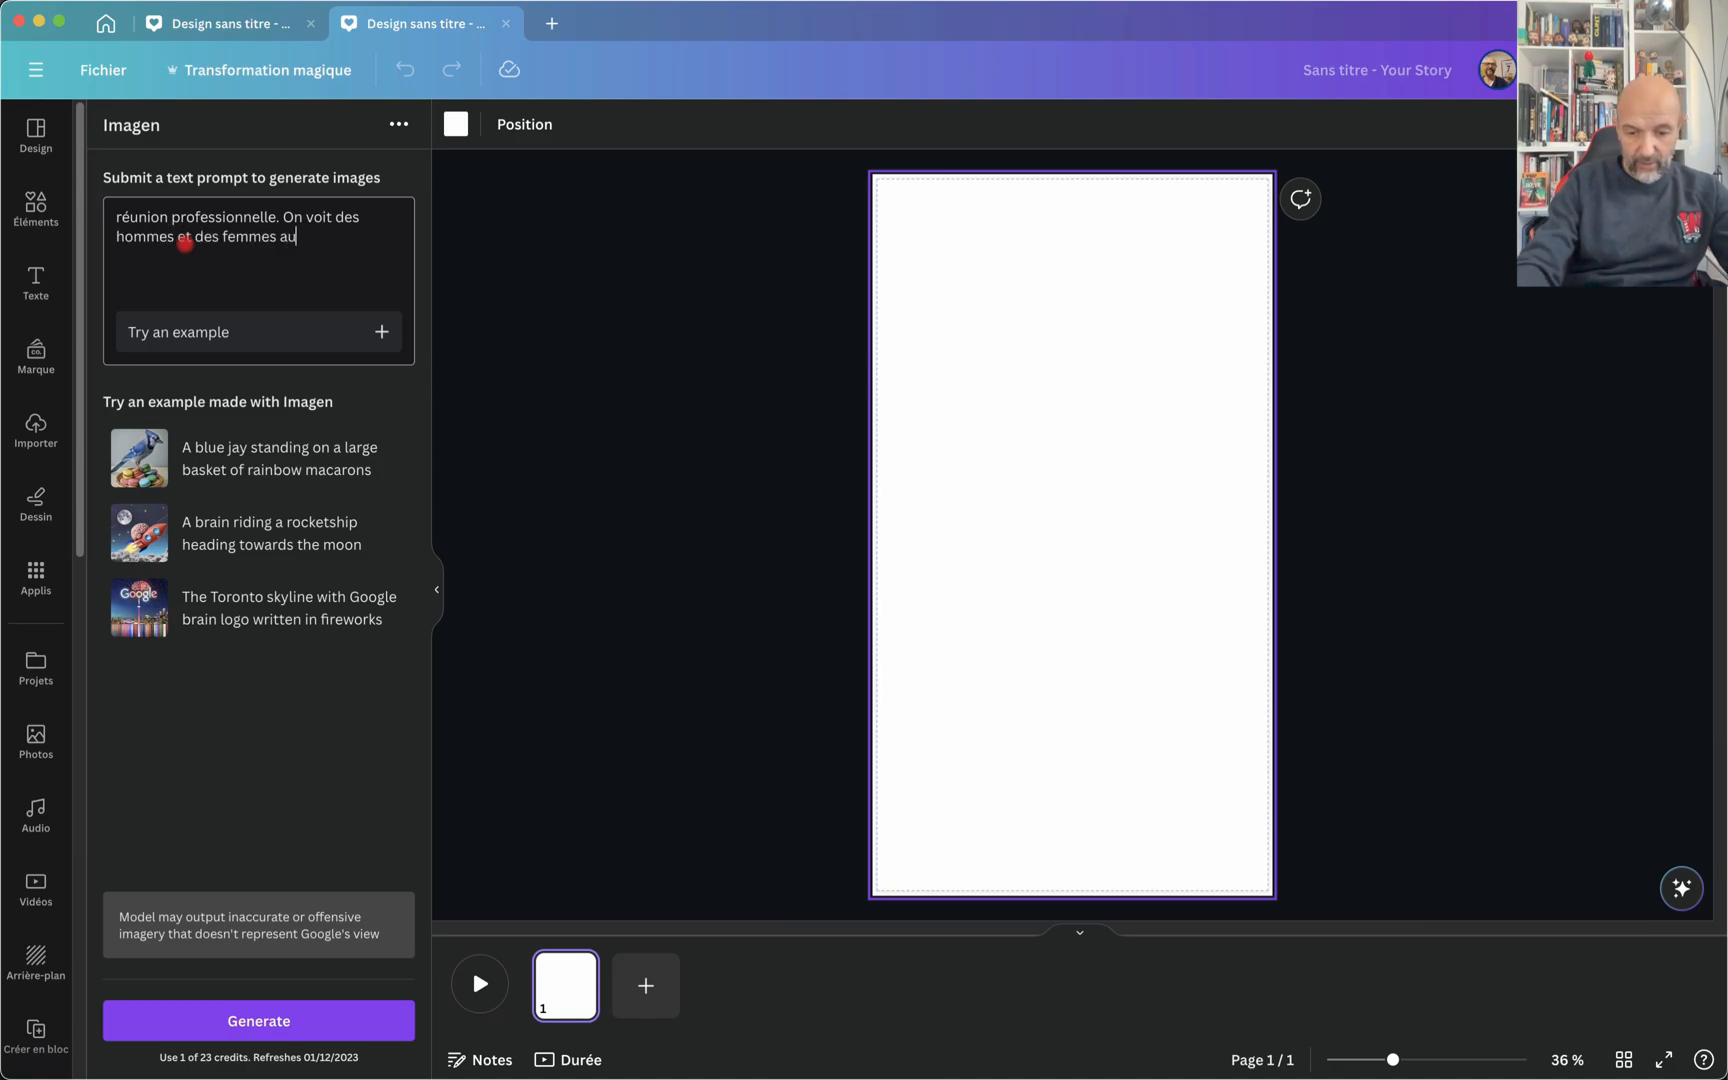
pyautogui.write("tour d'u")
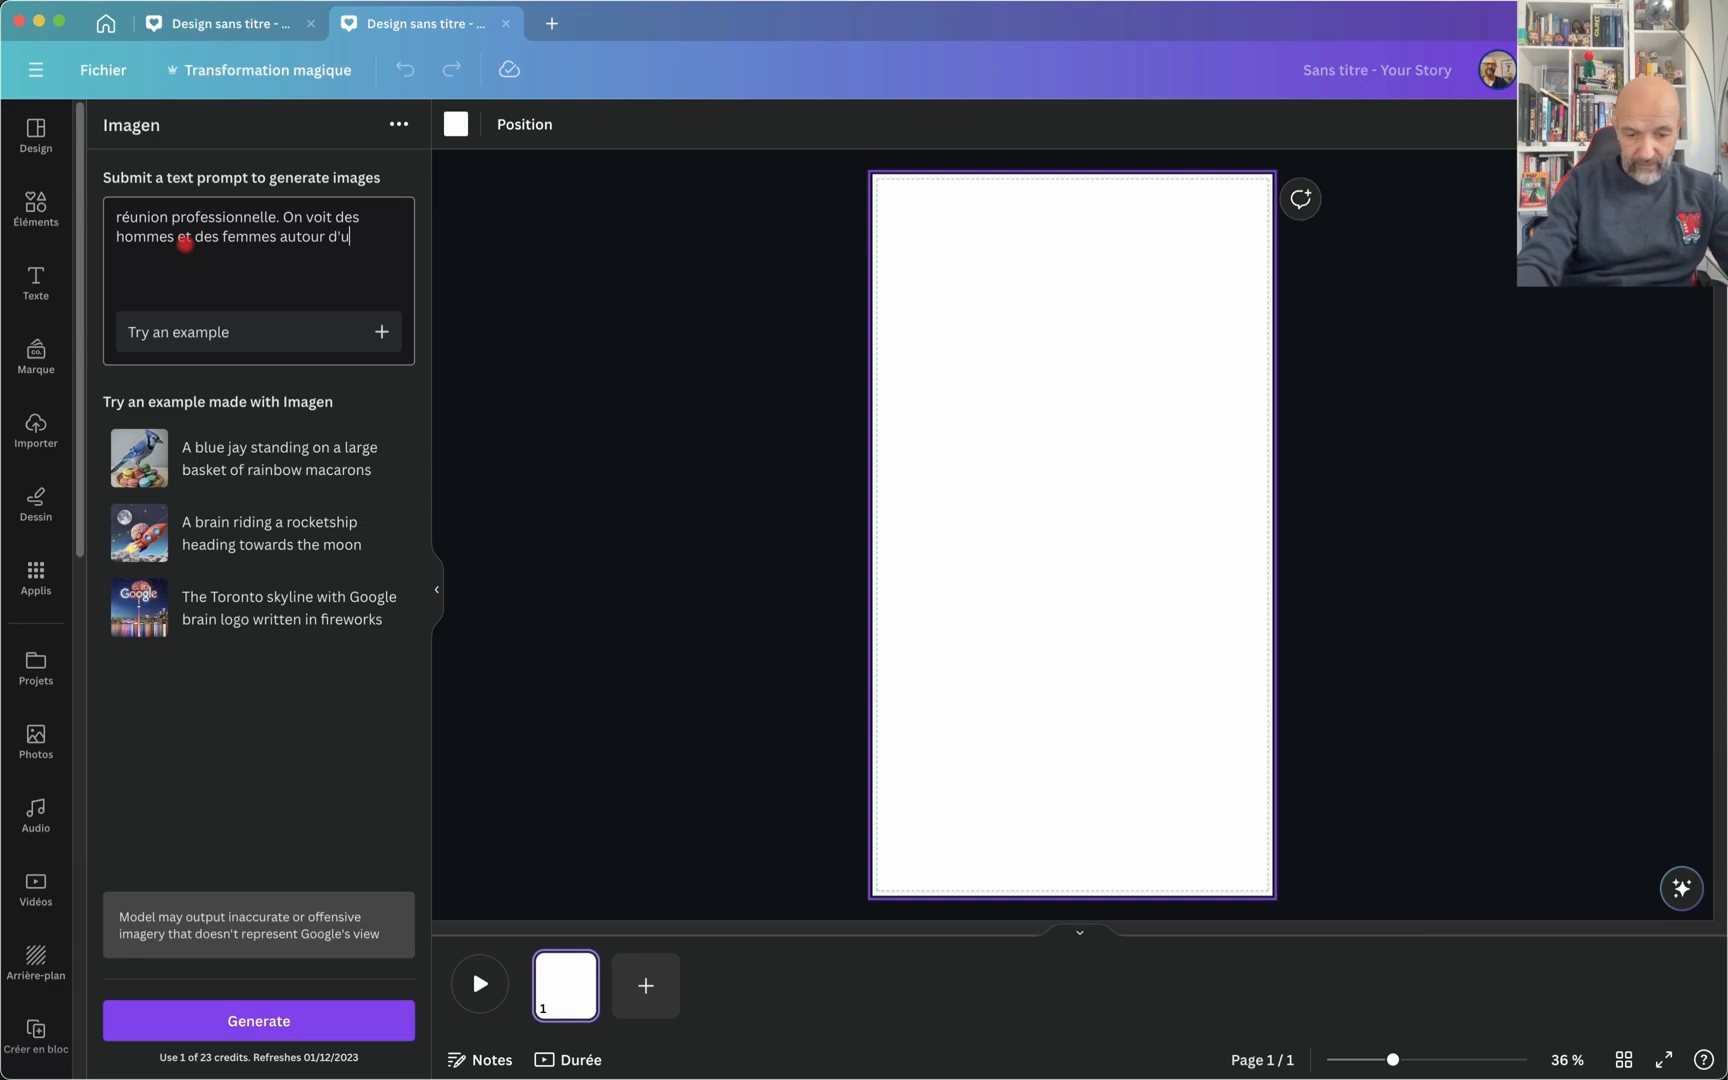
pyautogui.write('ne tablm')
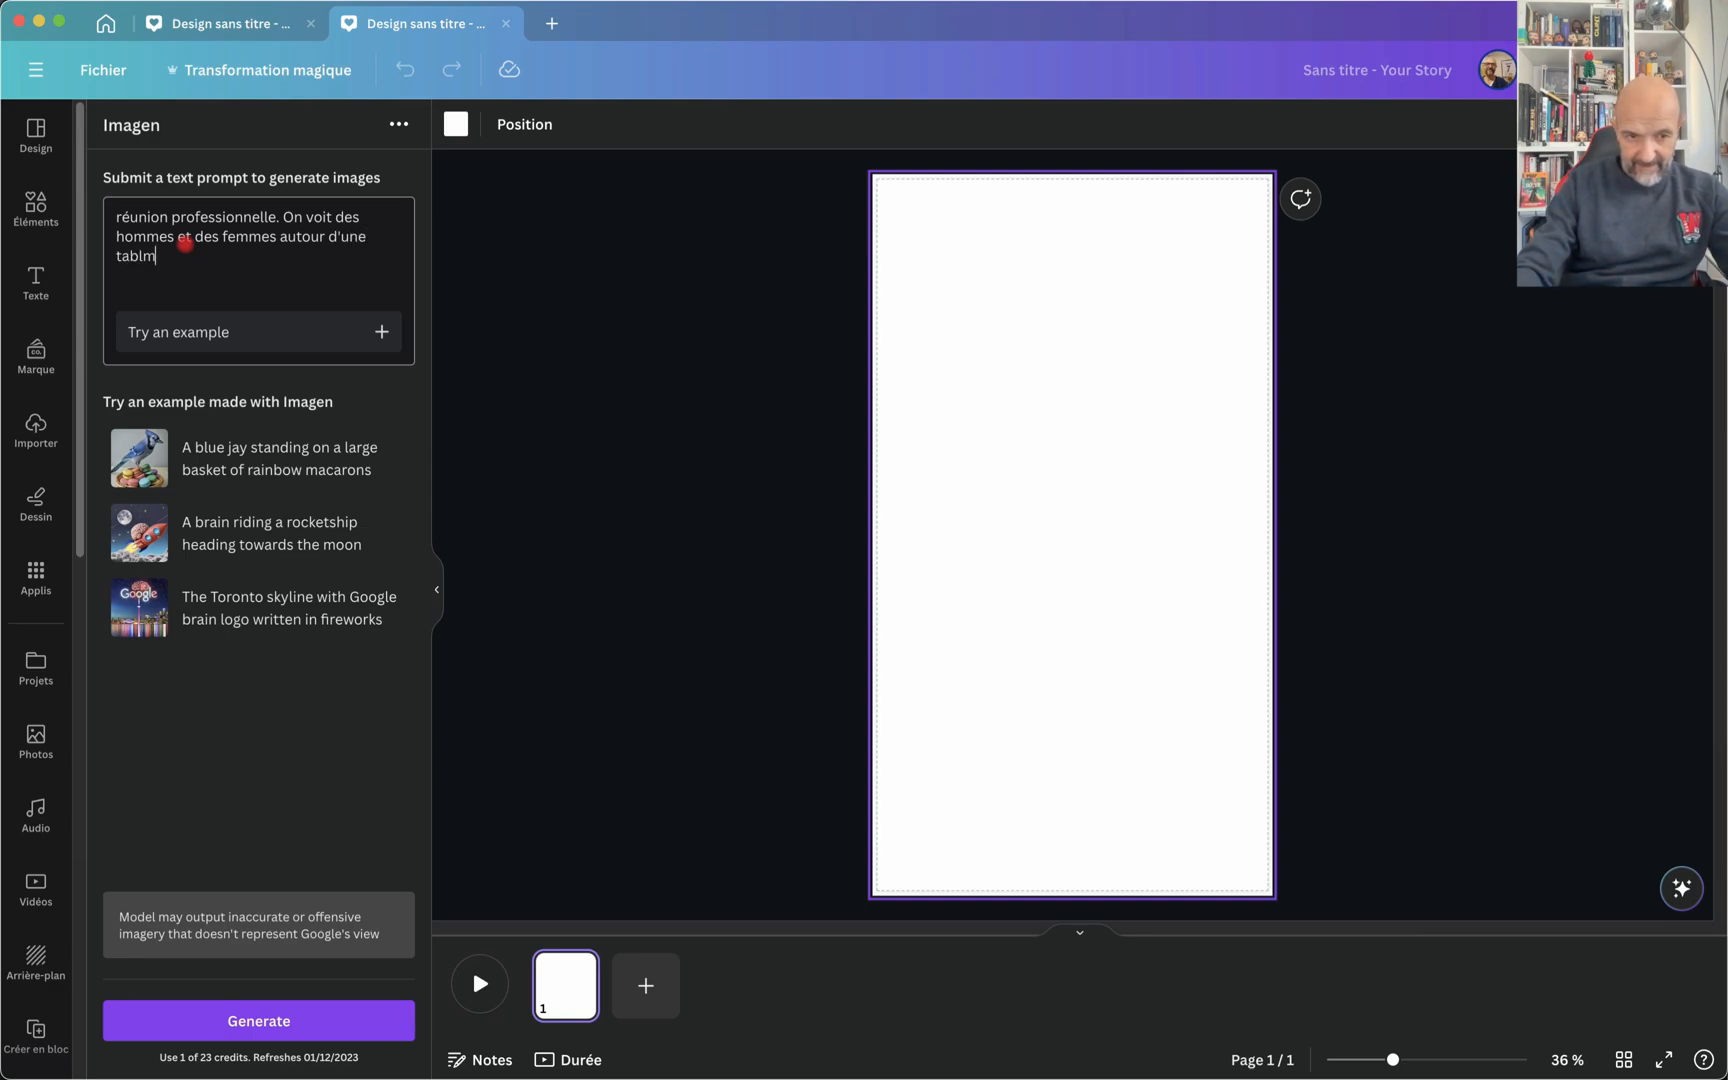
pyautogui.press('BackSpace')
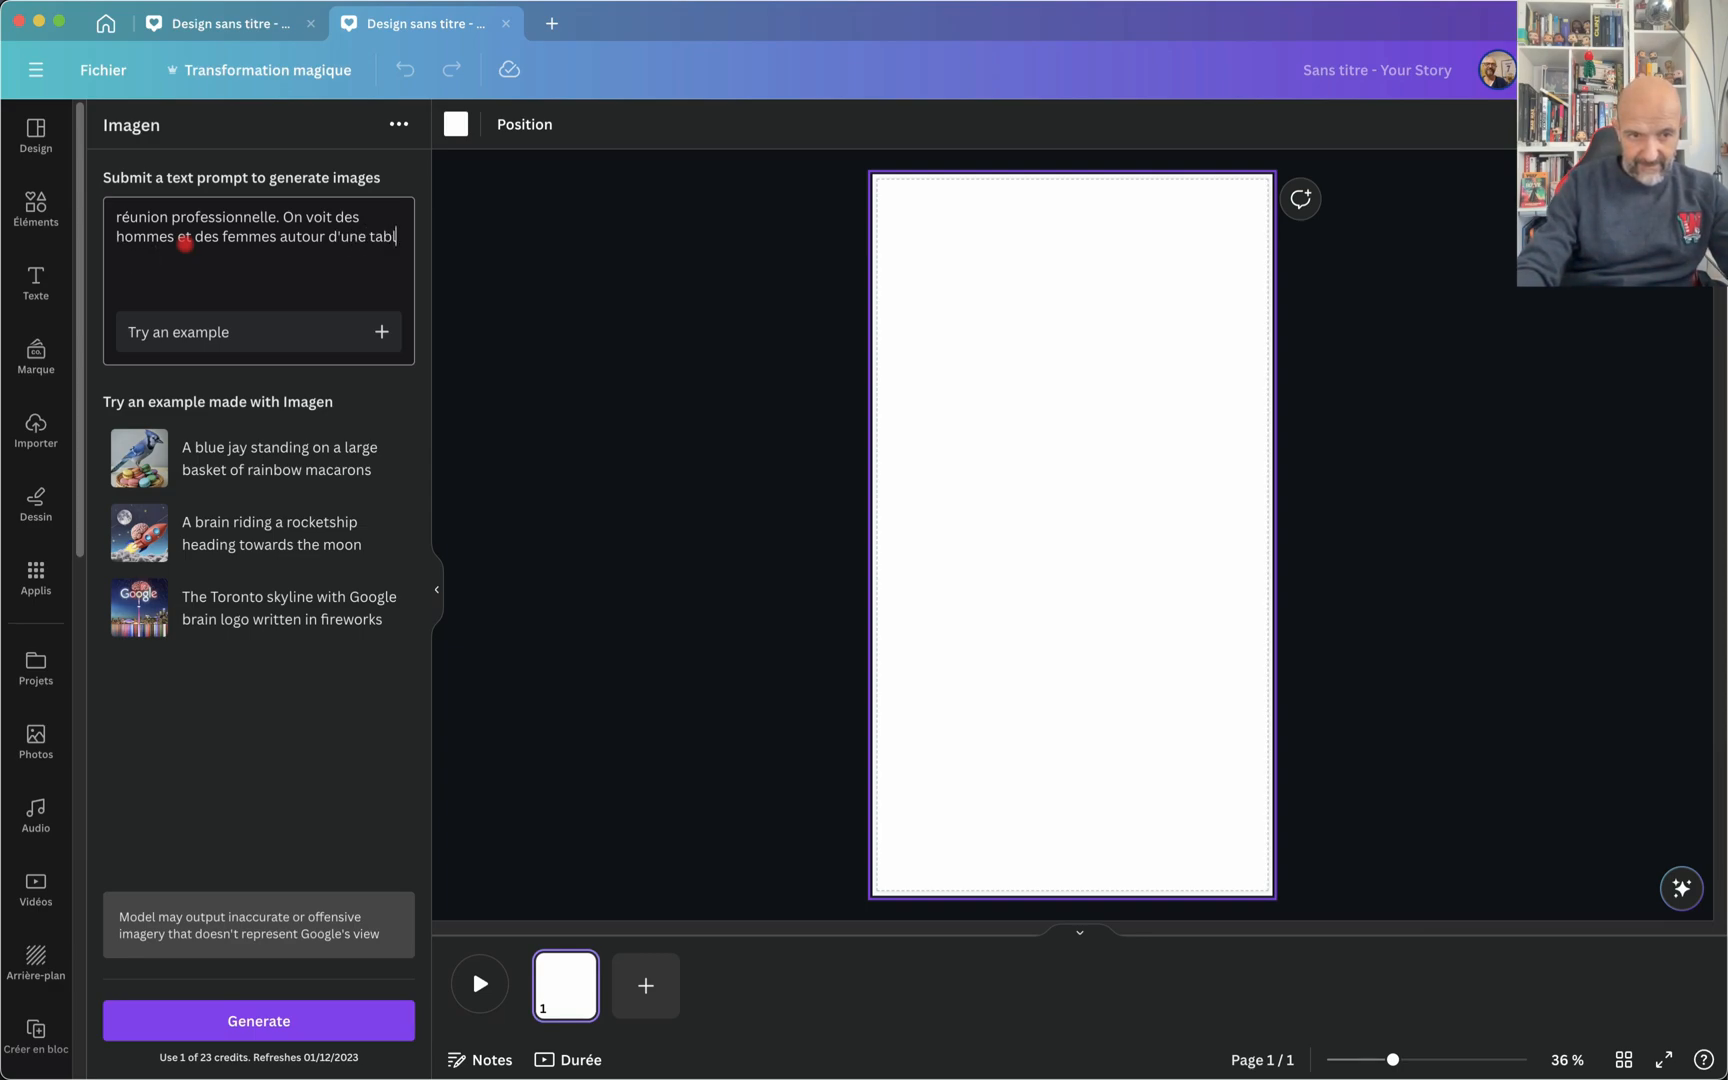
pyautogui.write('e')
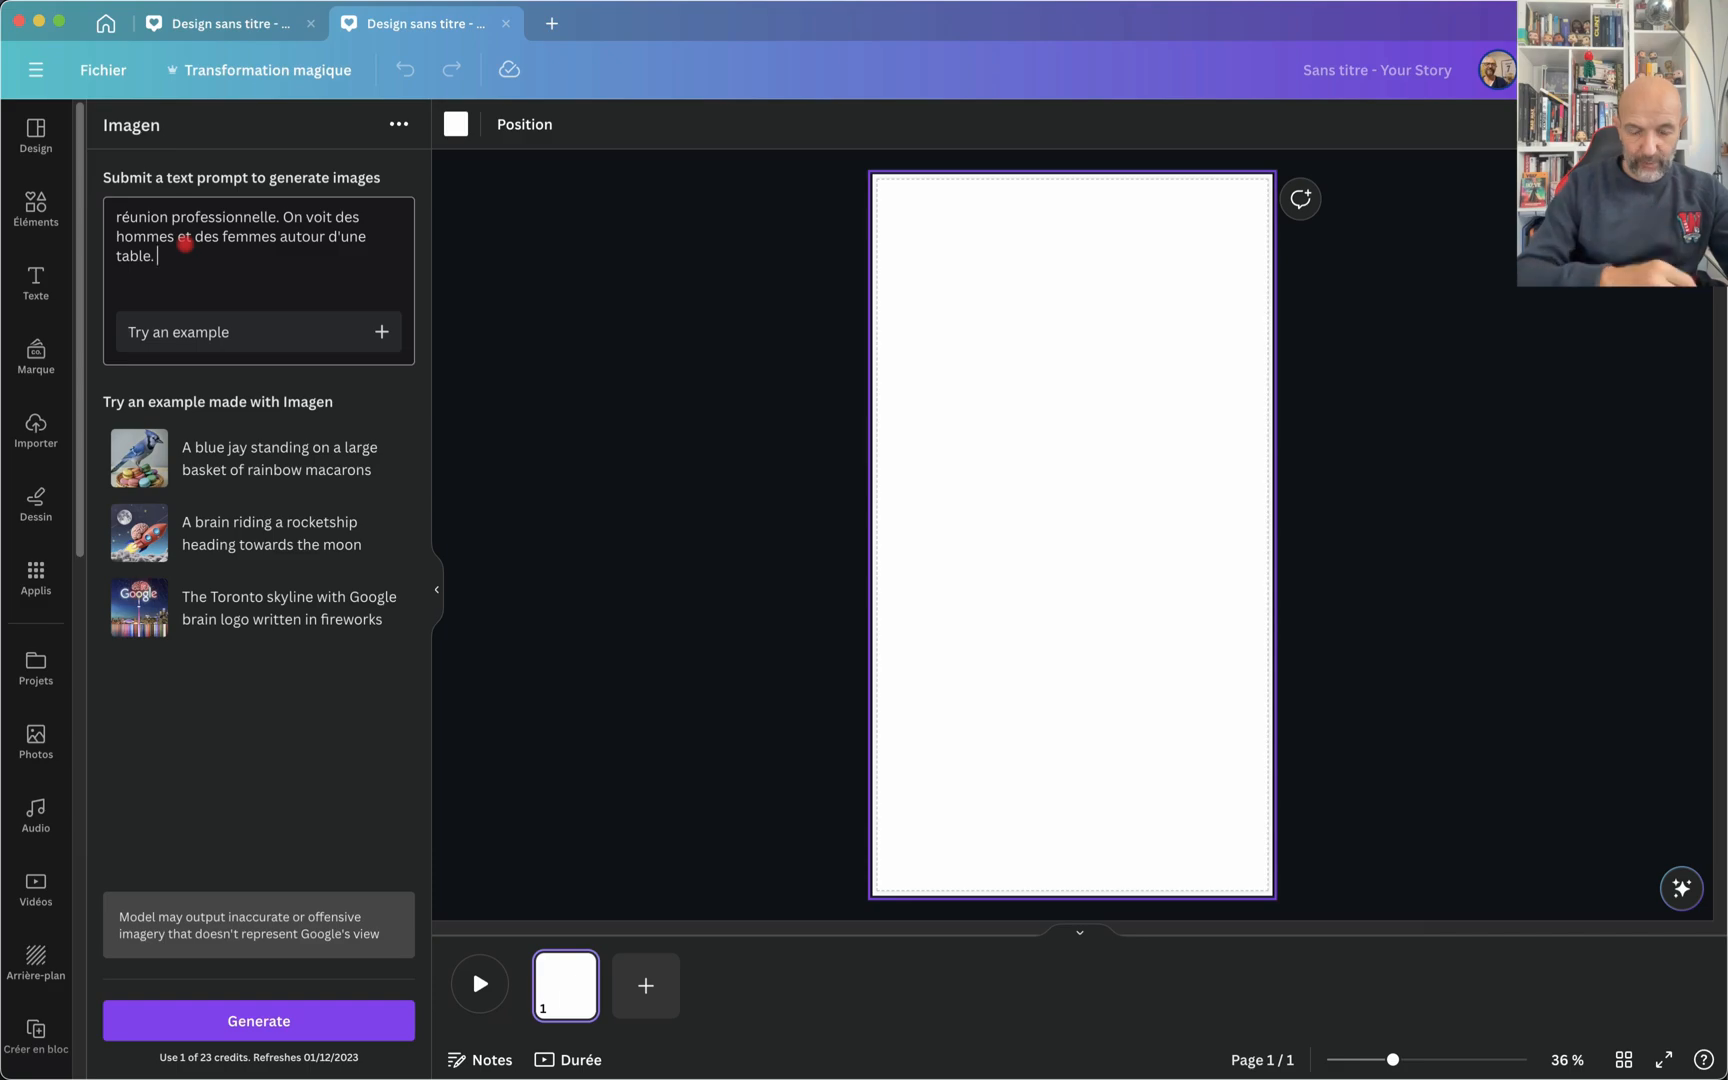
pyautogui.write('. Dom')
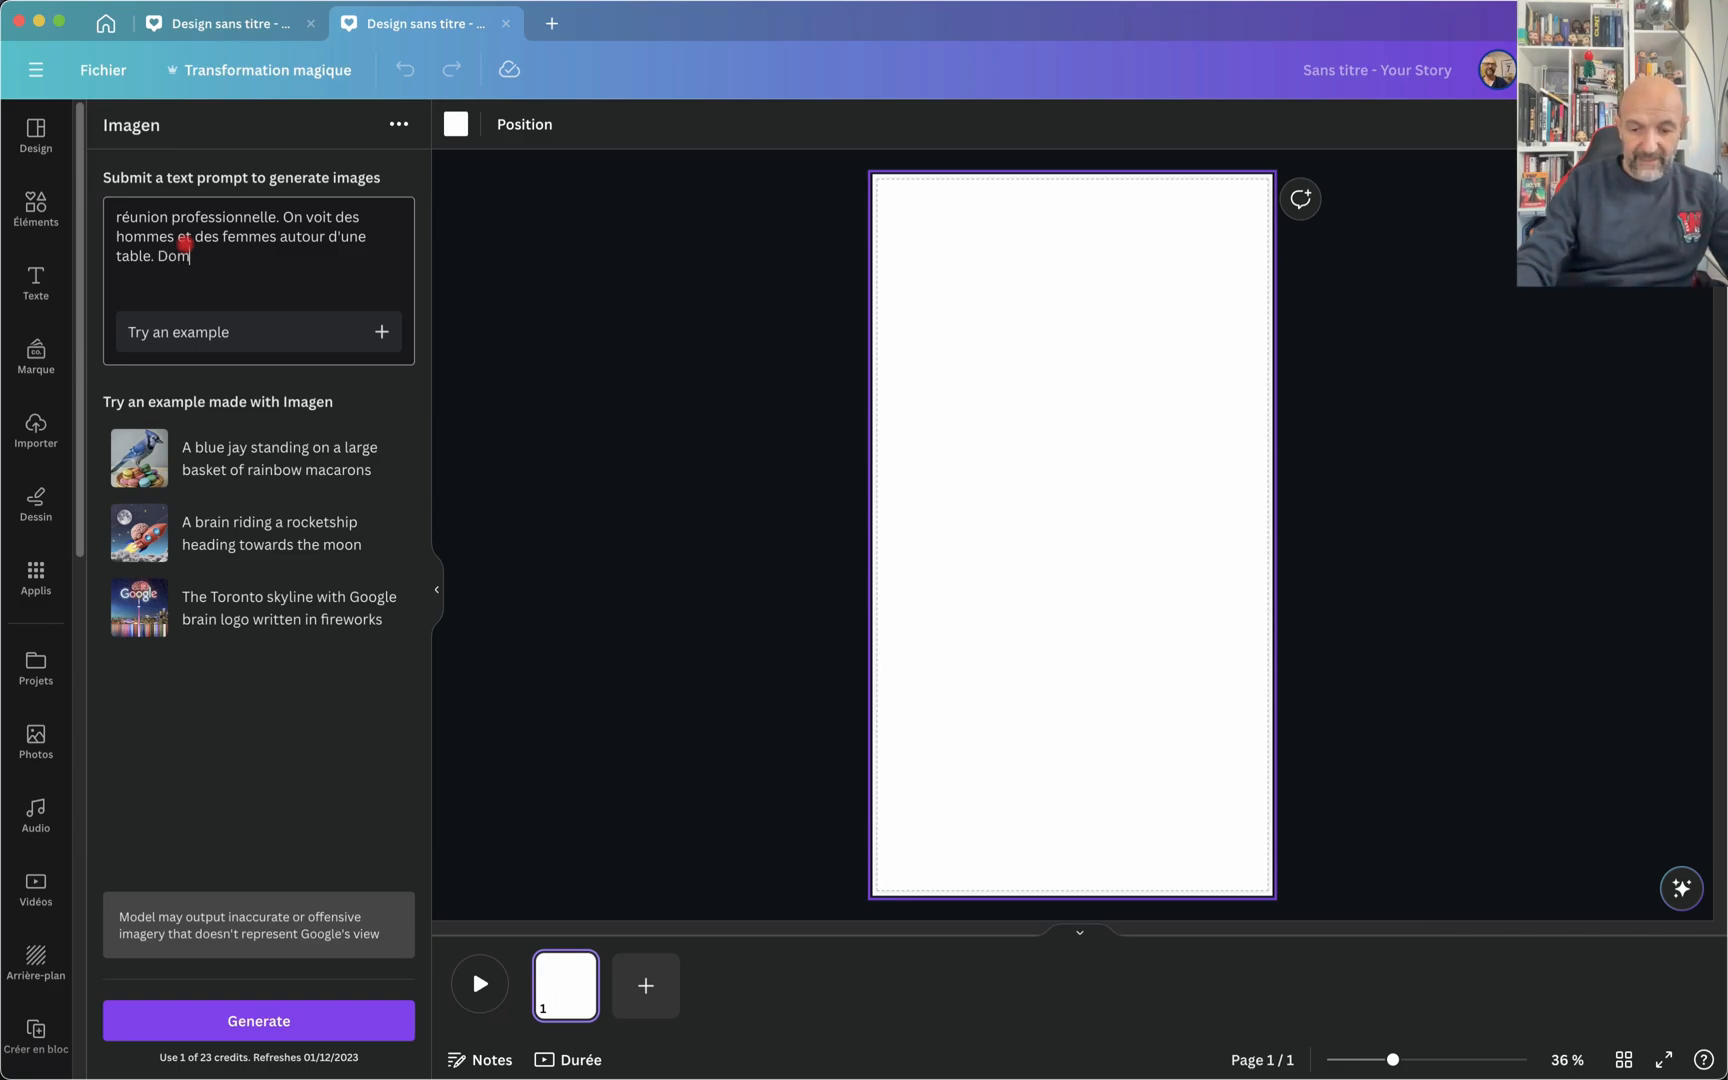
pyautogui.write('inate de c')
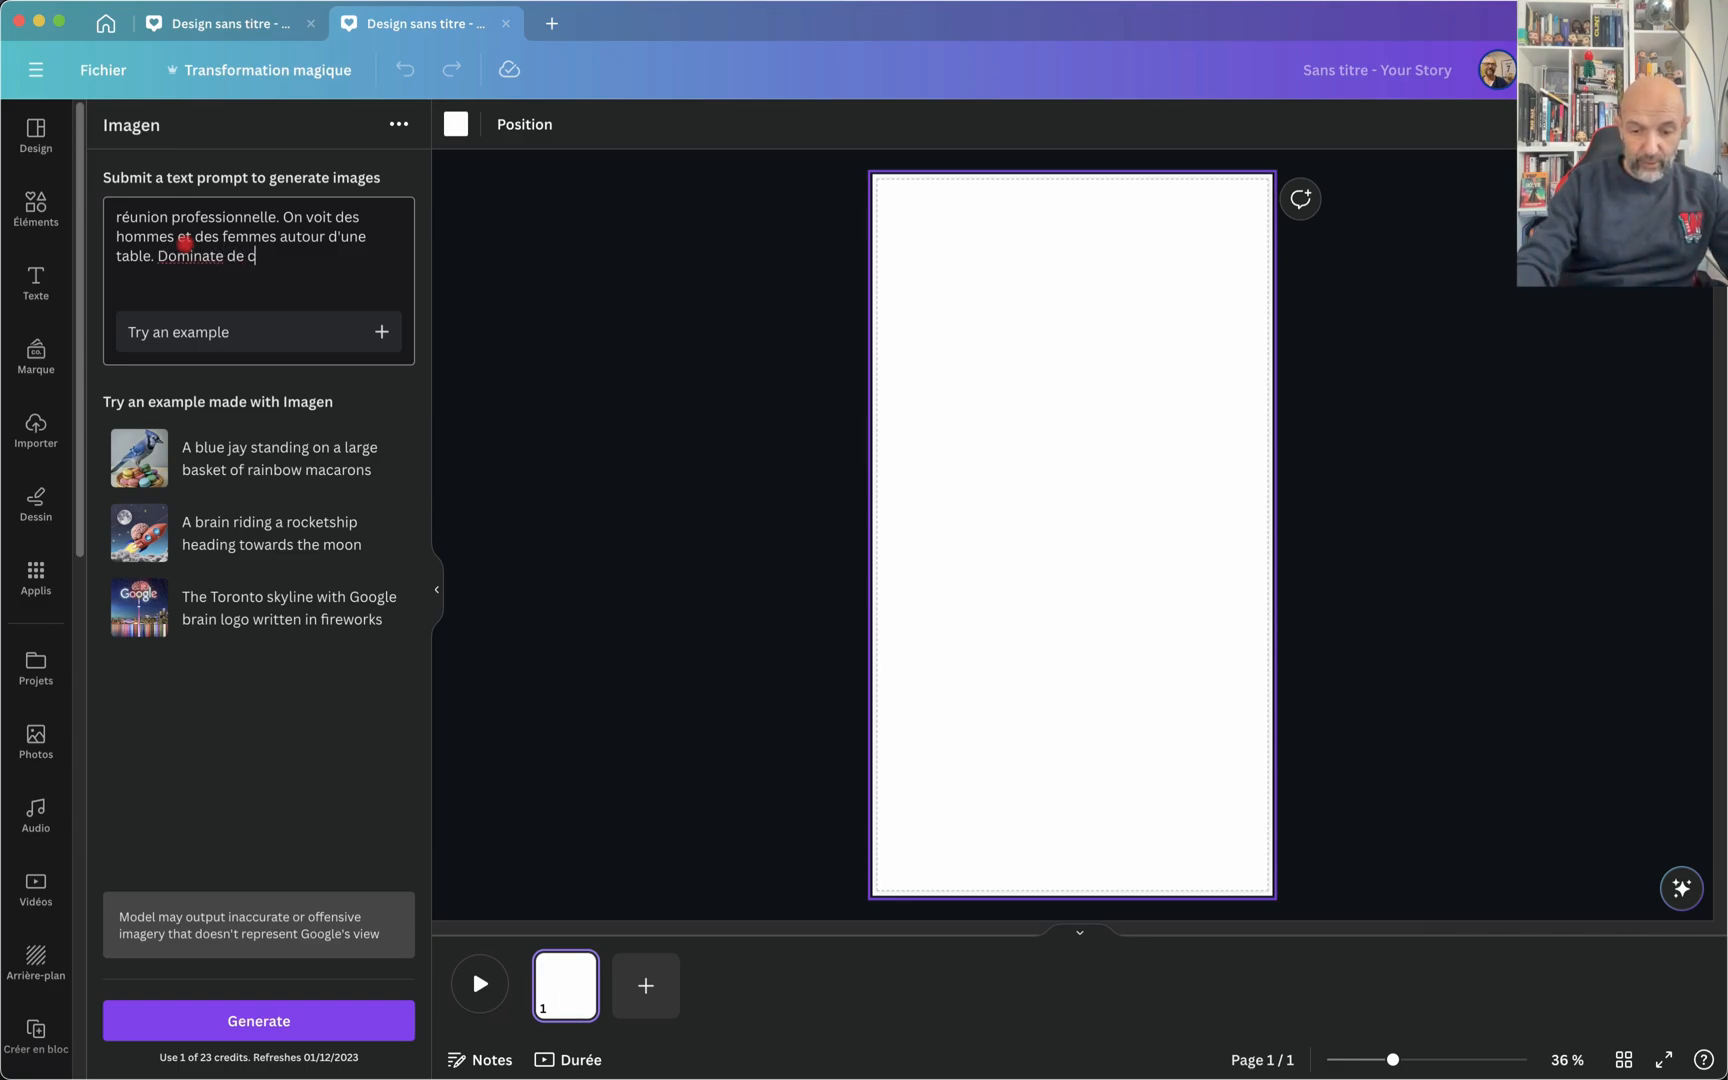
pyautogui.write('ouleurs ')
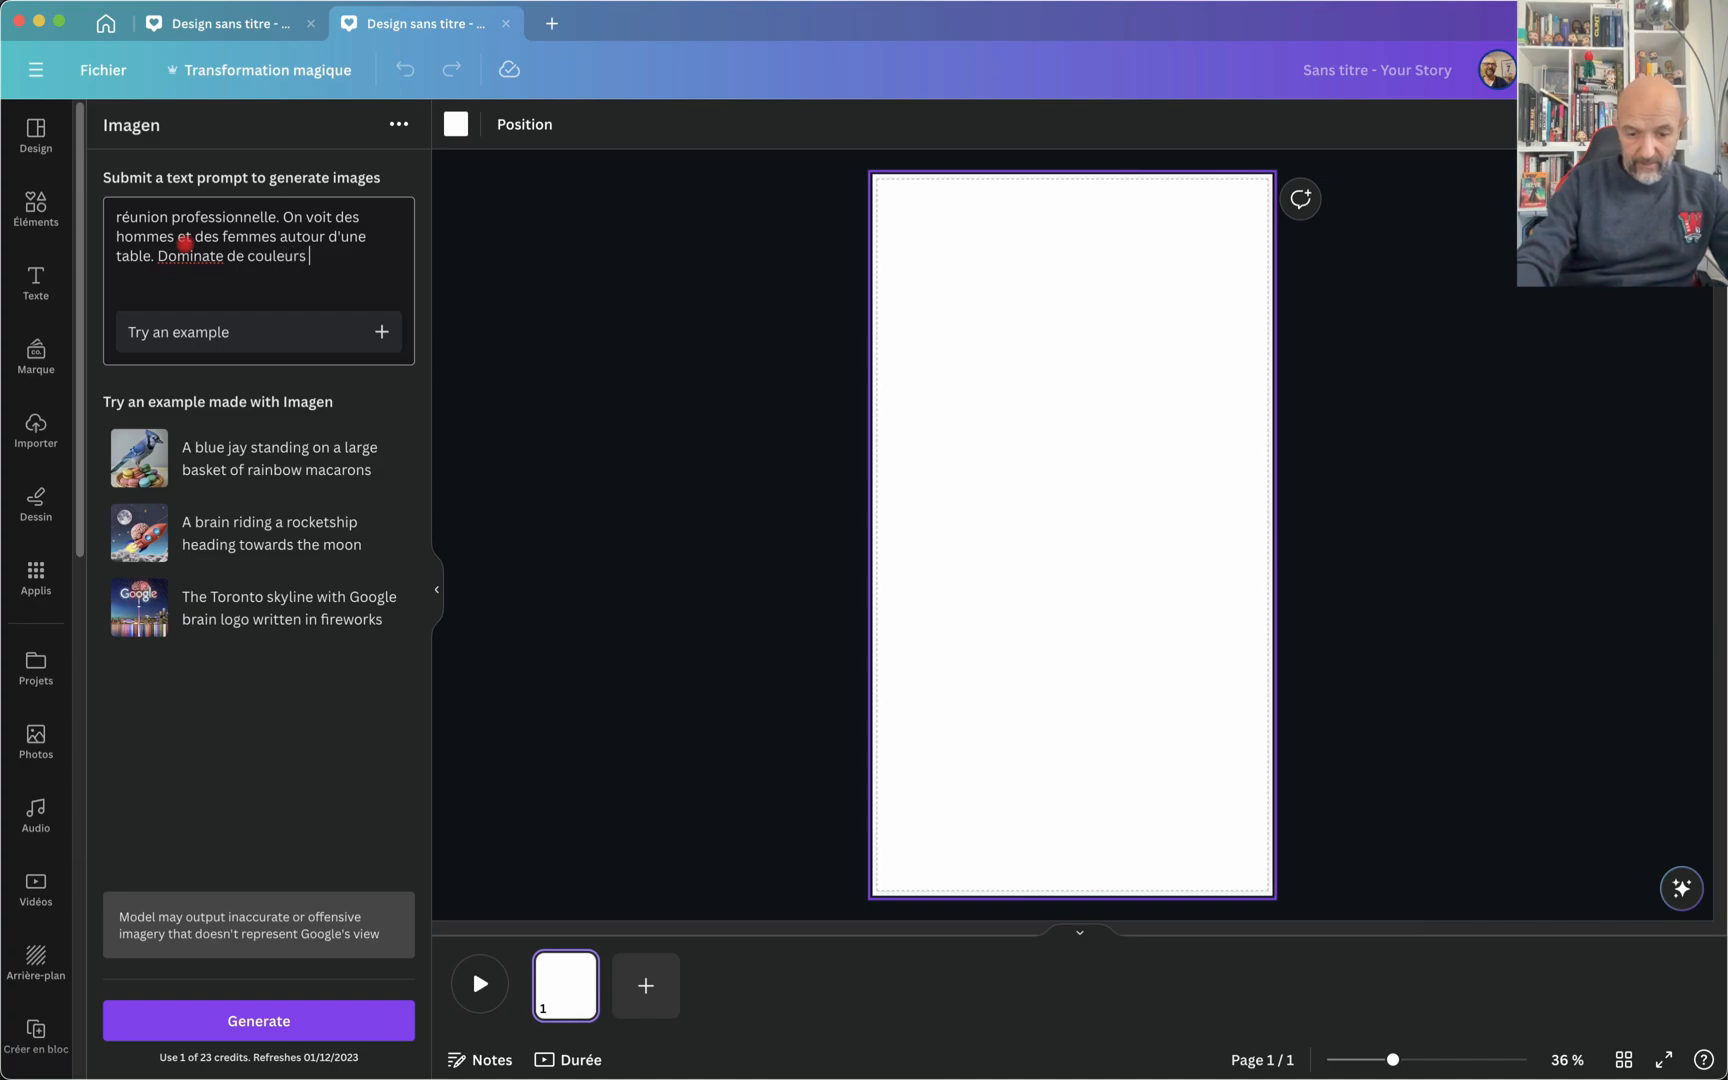
pyautogui.write('bleues')
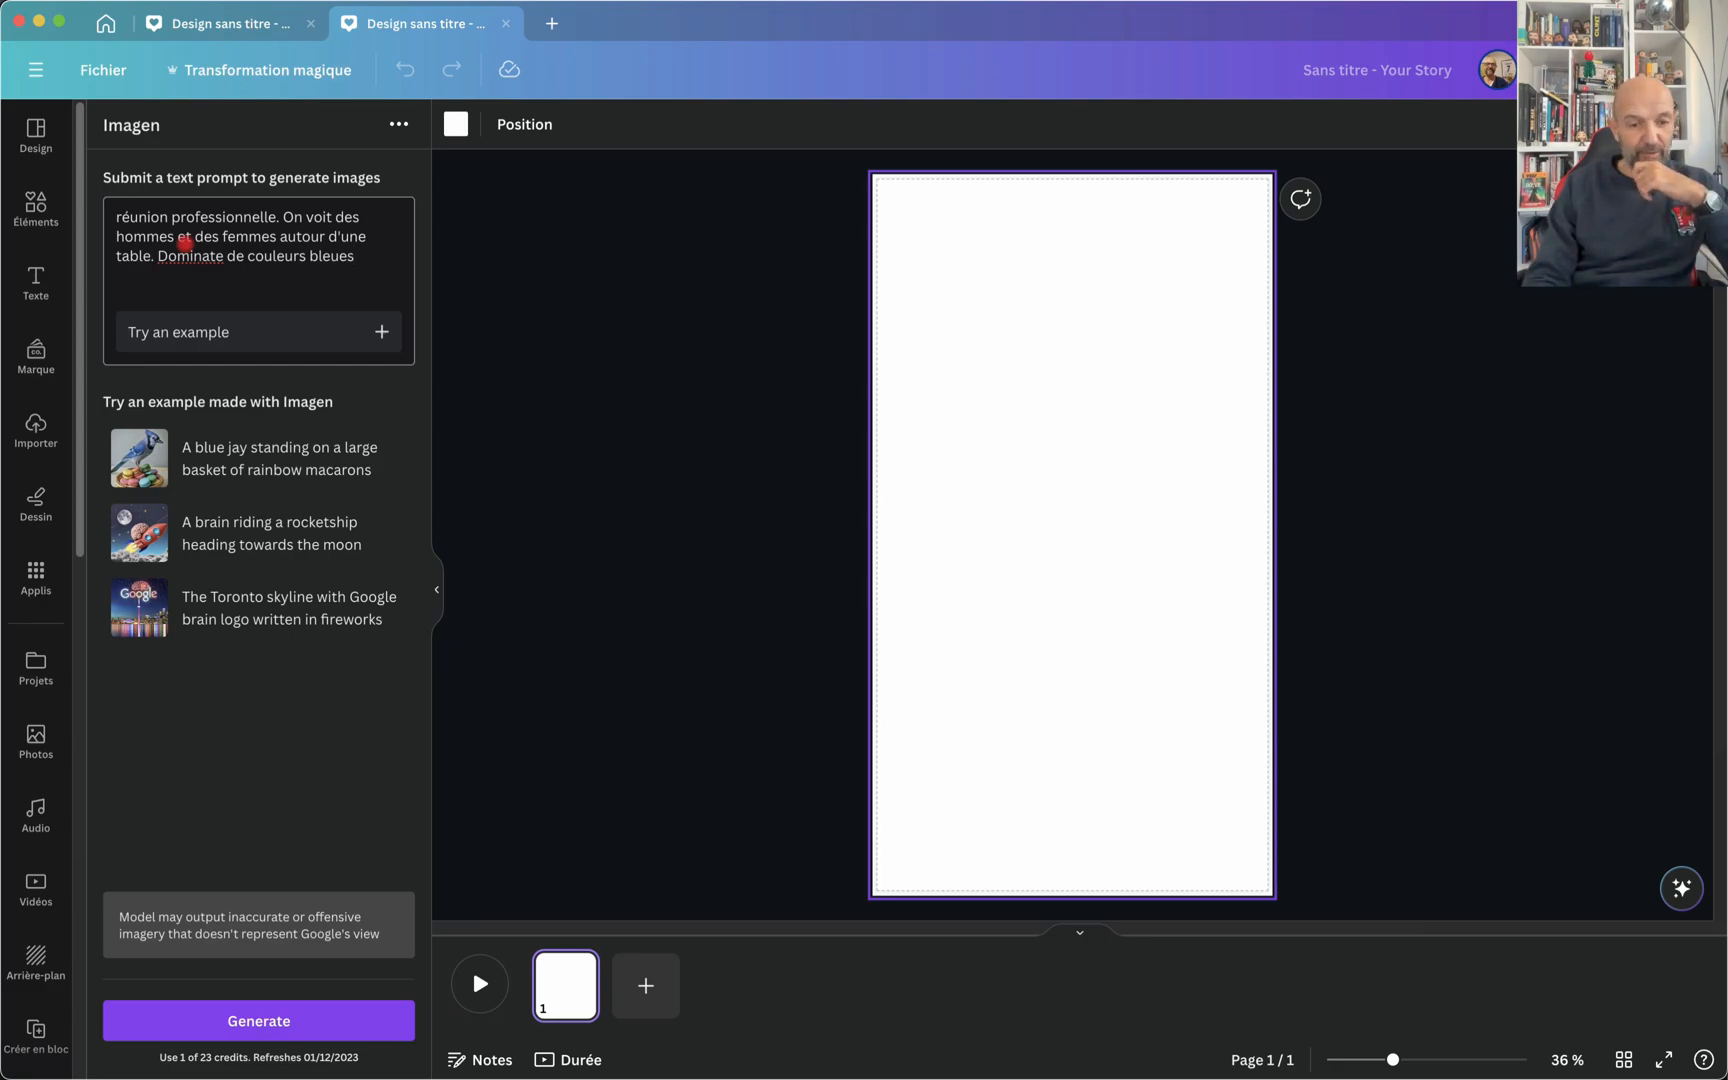
pyautogui.click(259, 1021)
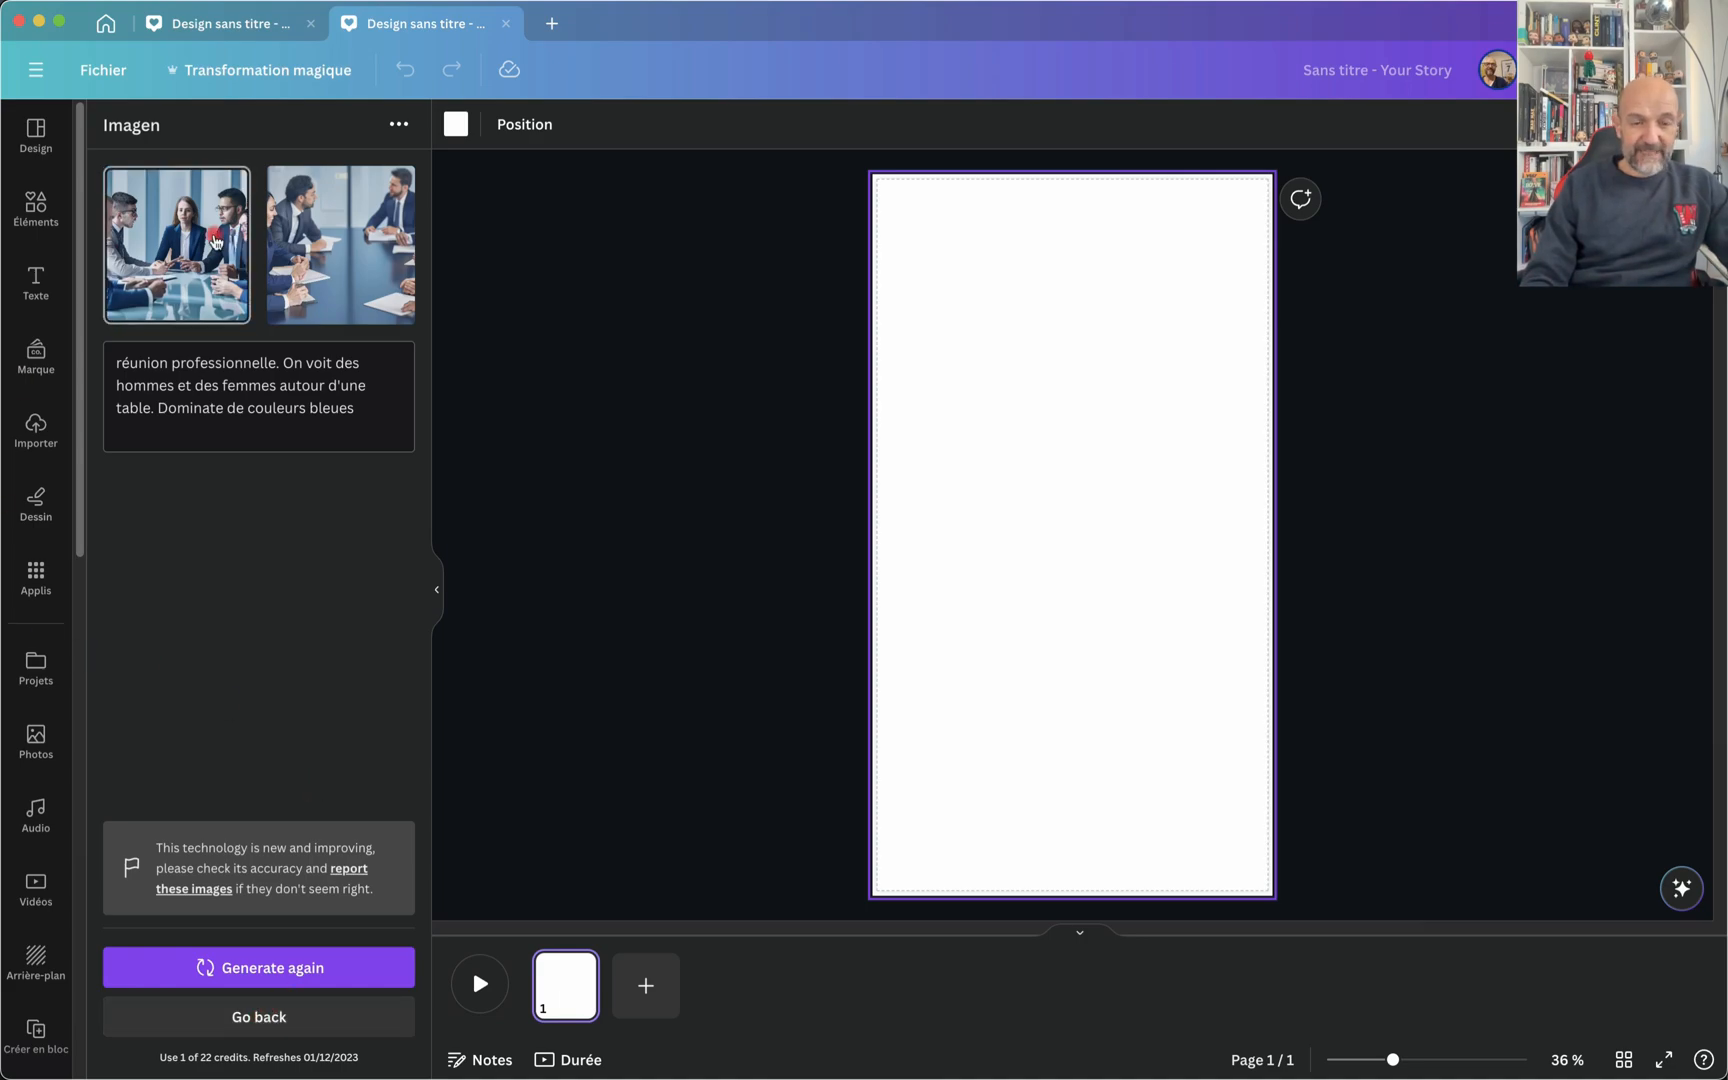
# Step: Insert the first generated meeting image, enlarge it to the full page width at the page's top edge, and inspect its details
pyautogui.click(183, 230)
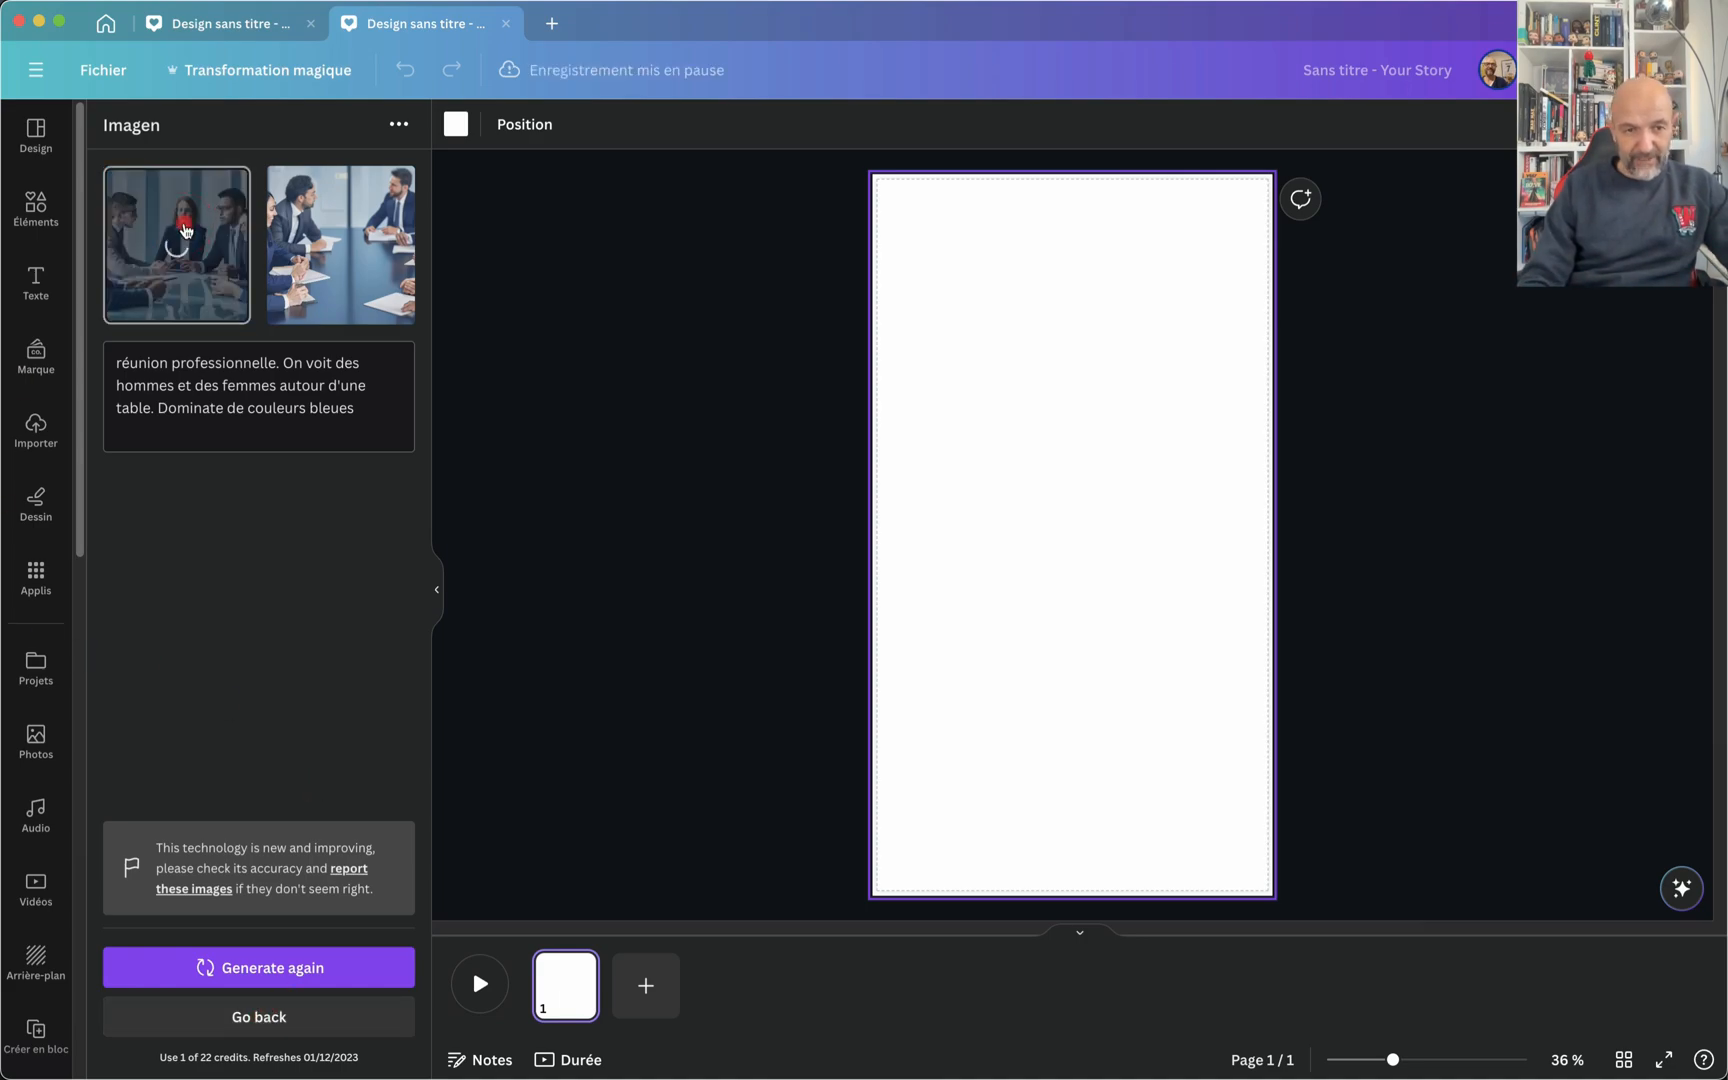
pyautogui.moveTo(1182, 477); pyautogui.dragTo(1315, 548)
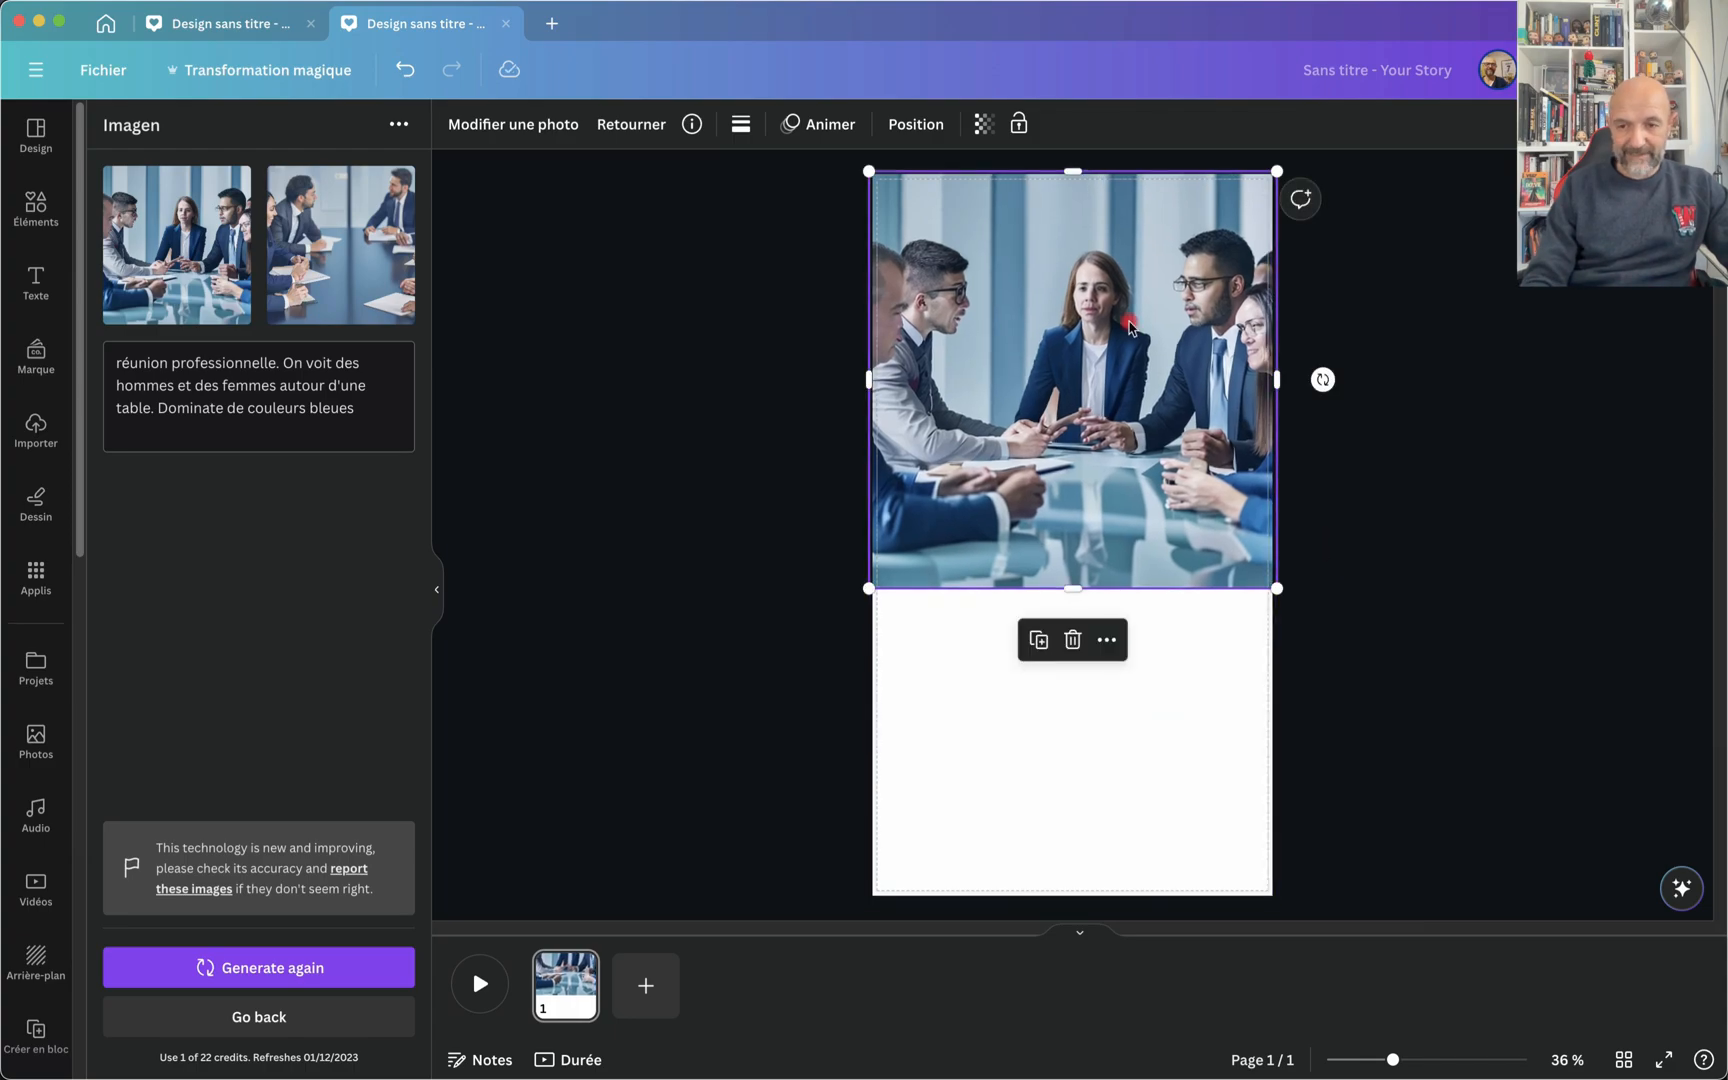
pyautogui.scroll(10, 1134, 590)
pyautogui.scroll(3, 1130, 325)
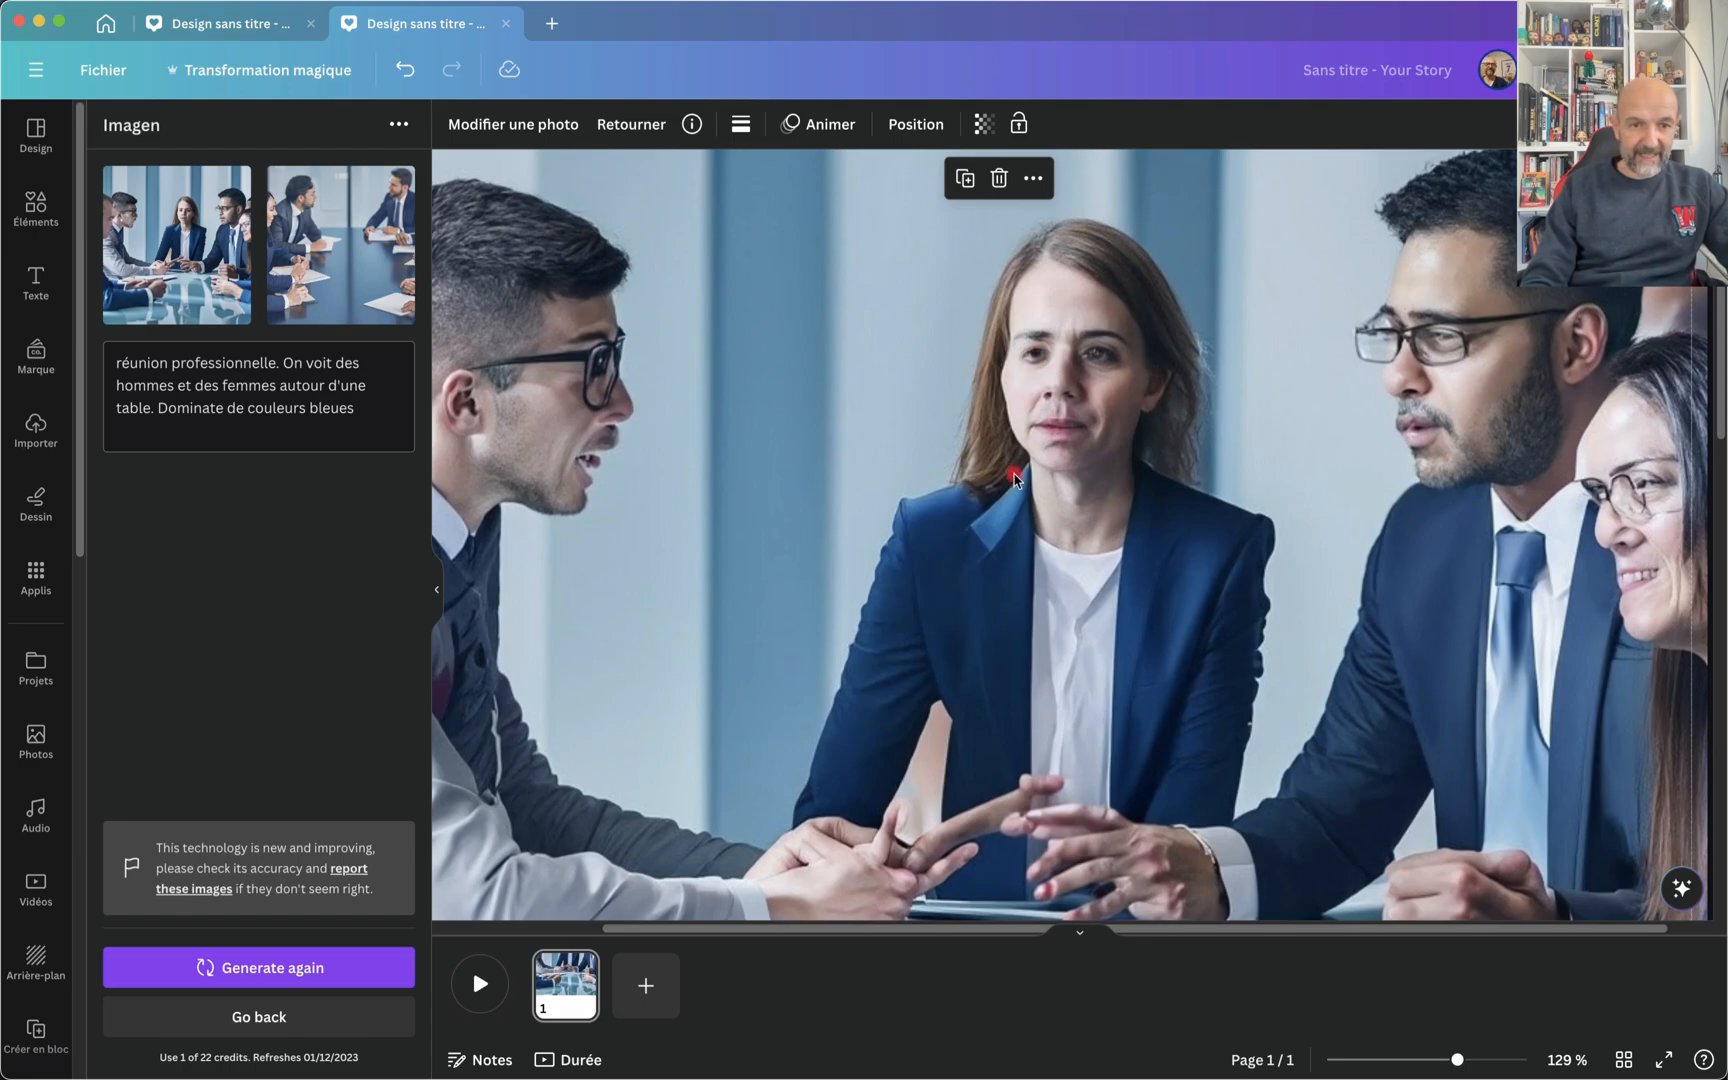
pyautogui.scroll(-5, 1015, 480)
pyautogui.scroll(-10, 1007, 497)
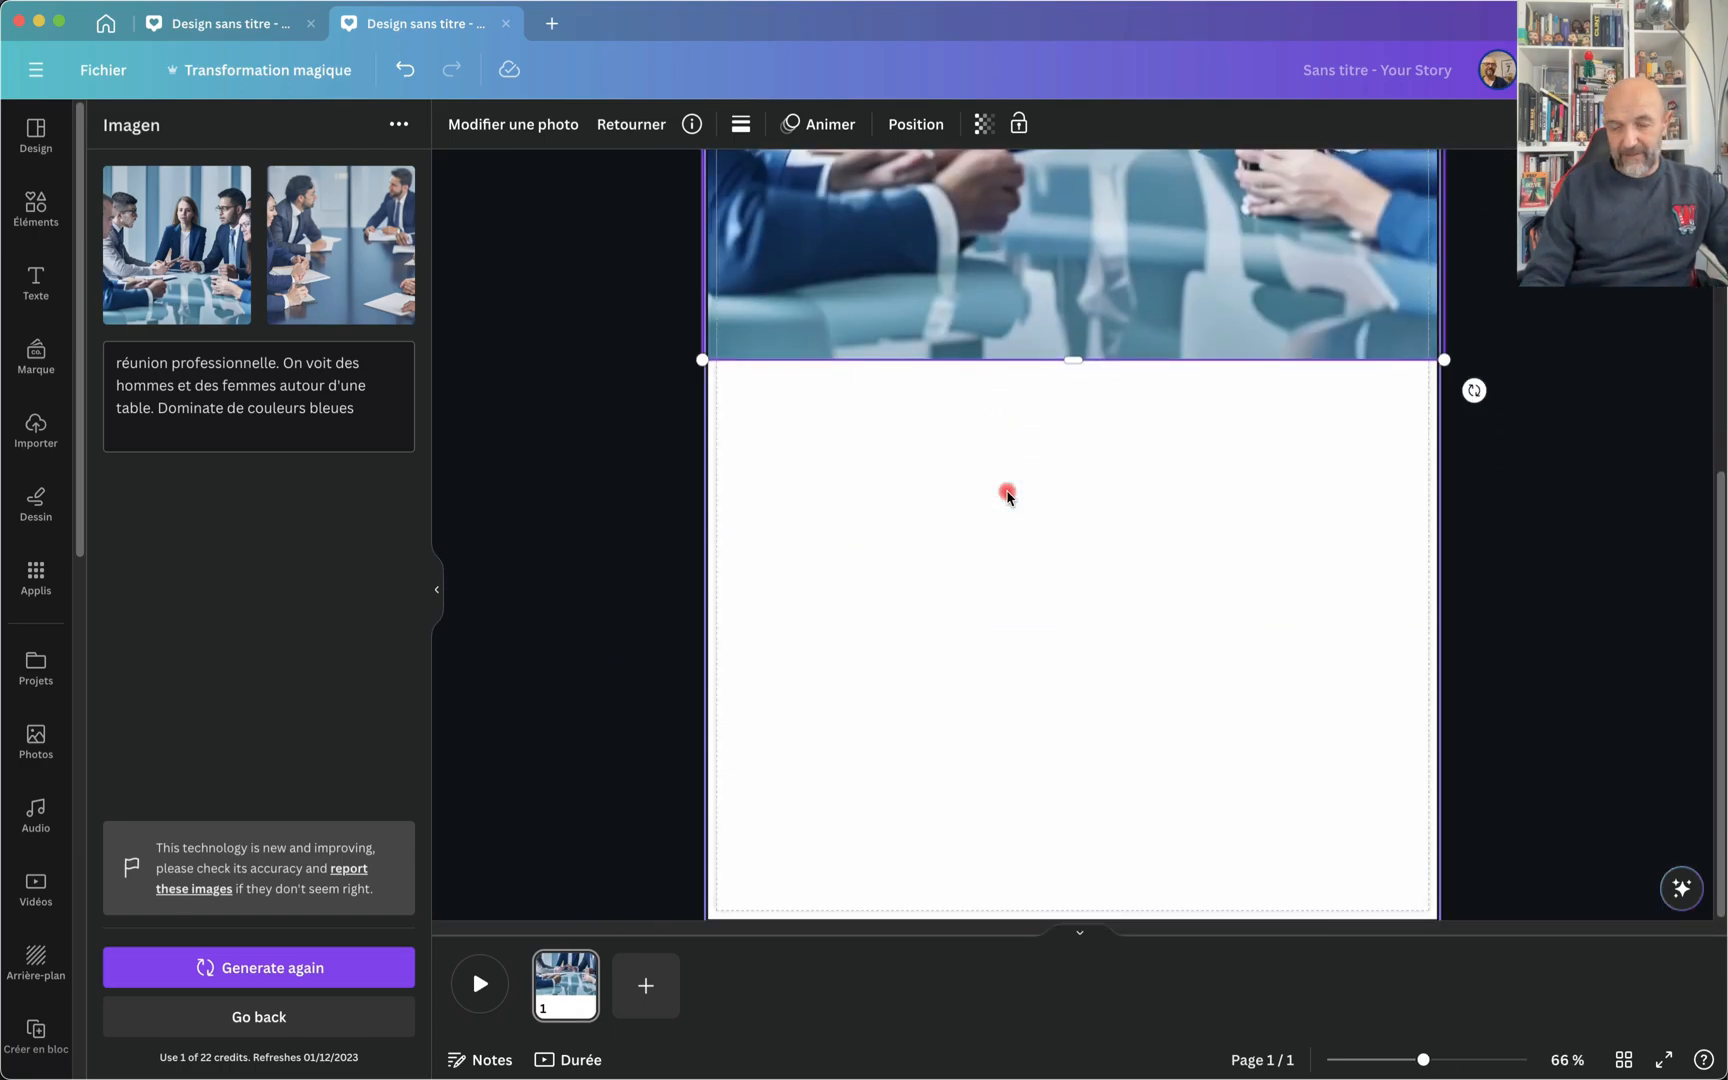
# Step: Add a second page and place the other generated meeting image on it, enlarged to the full page width
pyautogui.click(634, 988)
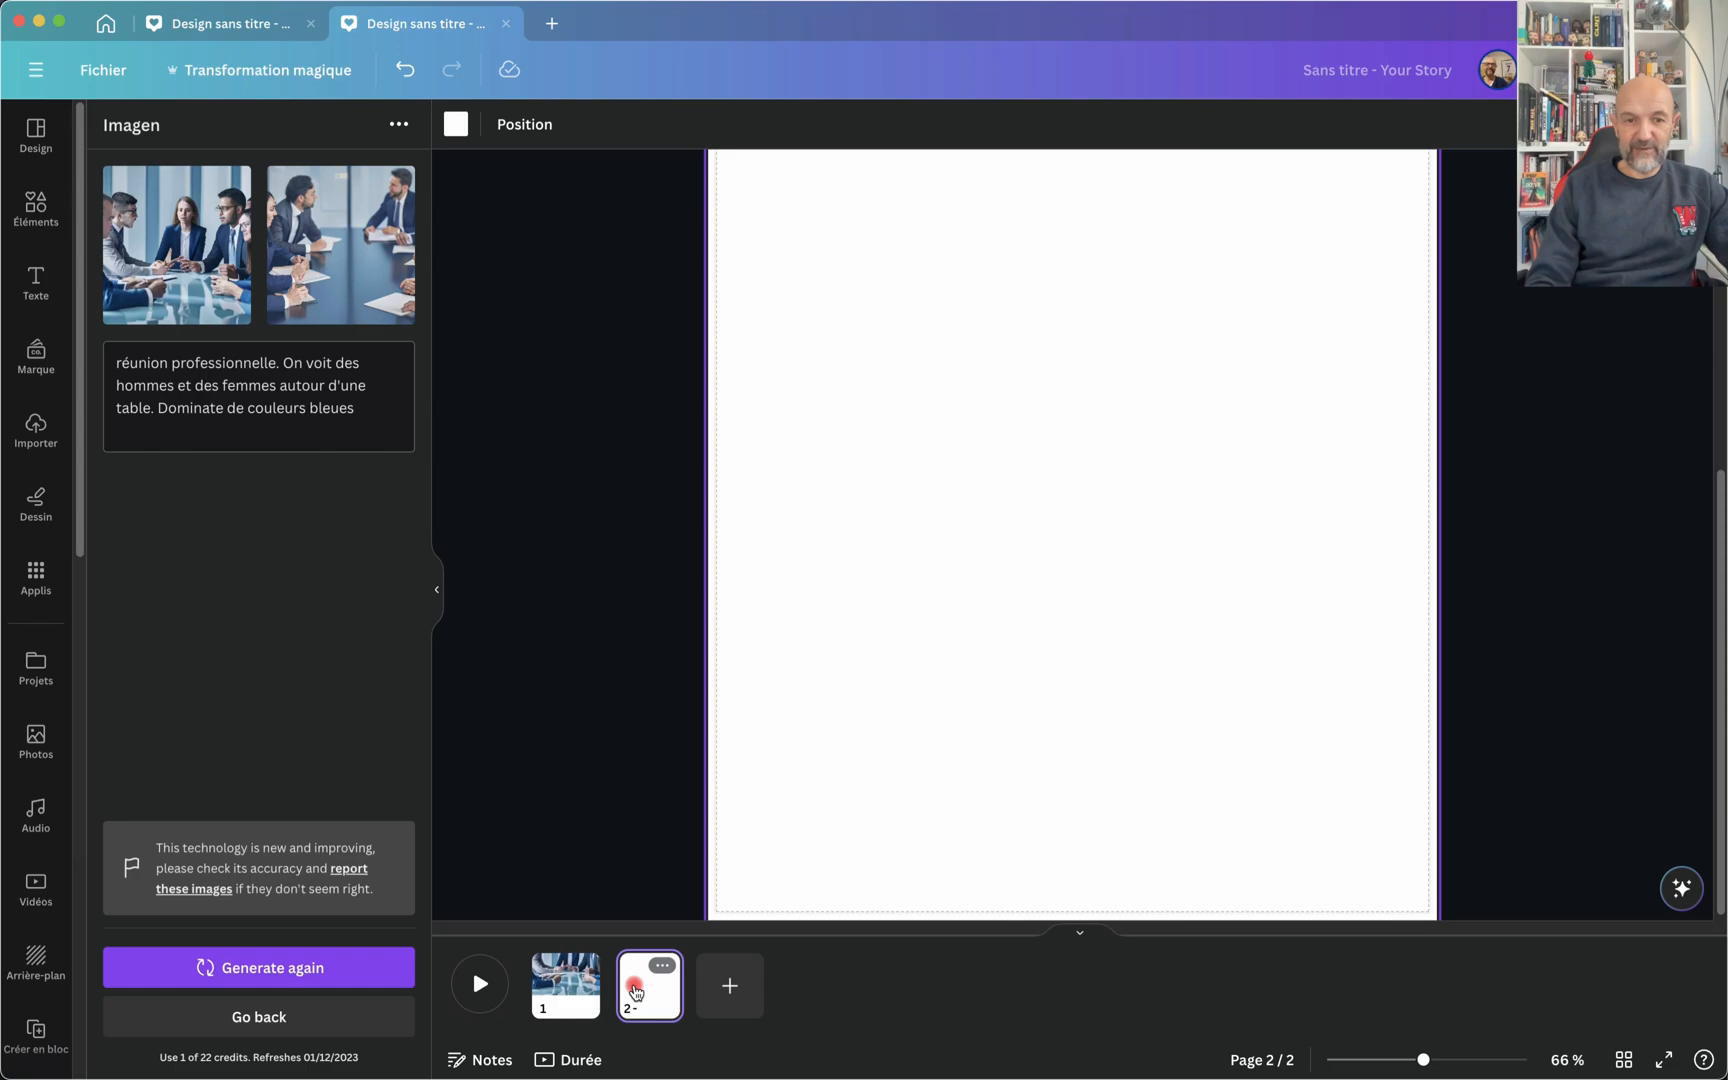
pyautogui.click(362, 250)
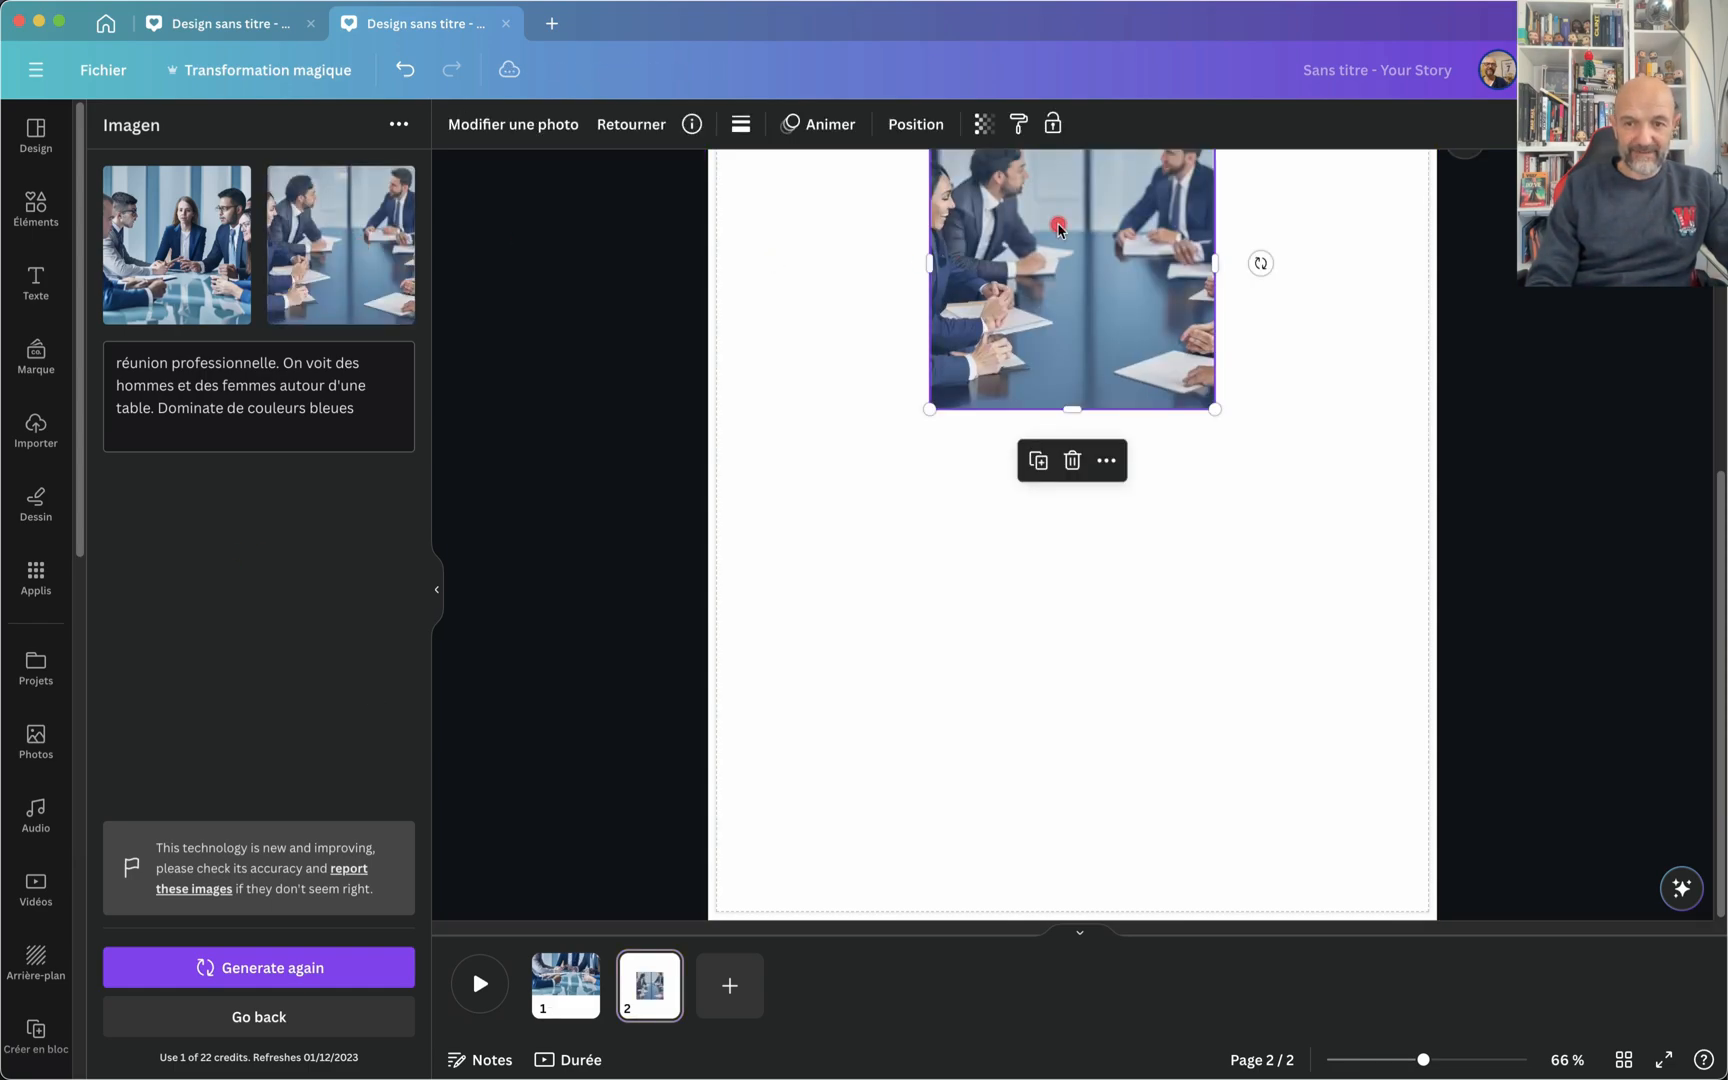
pyautogui.moveTo(1059, 228); pyautogui.dragTo(838, 255)
pyautogui.moveTo(992, 438); pyautogui.dragTo(1558, 768)
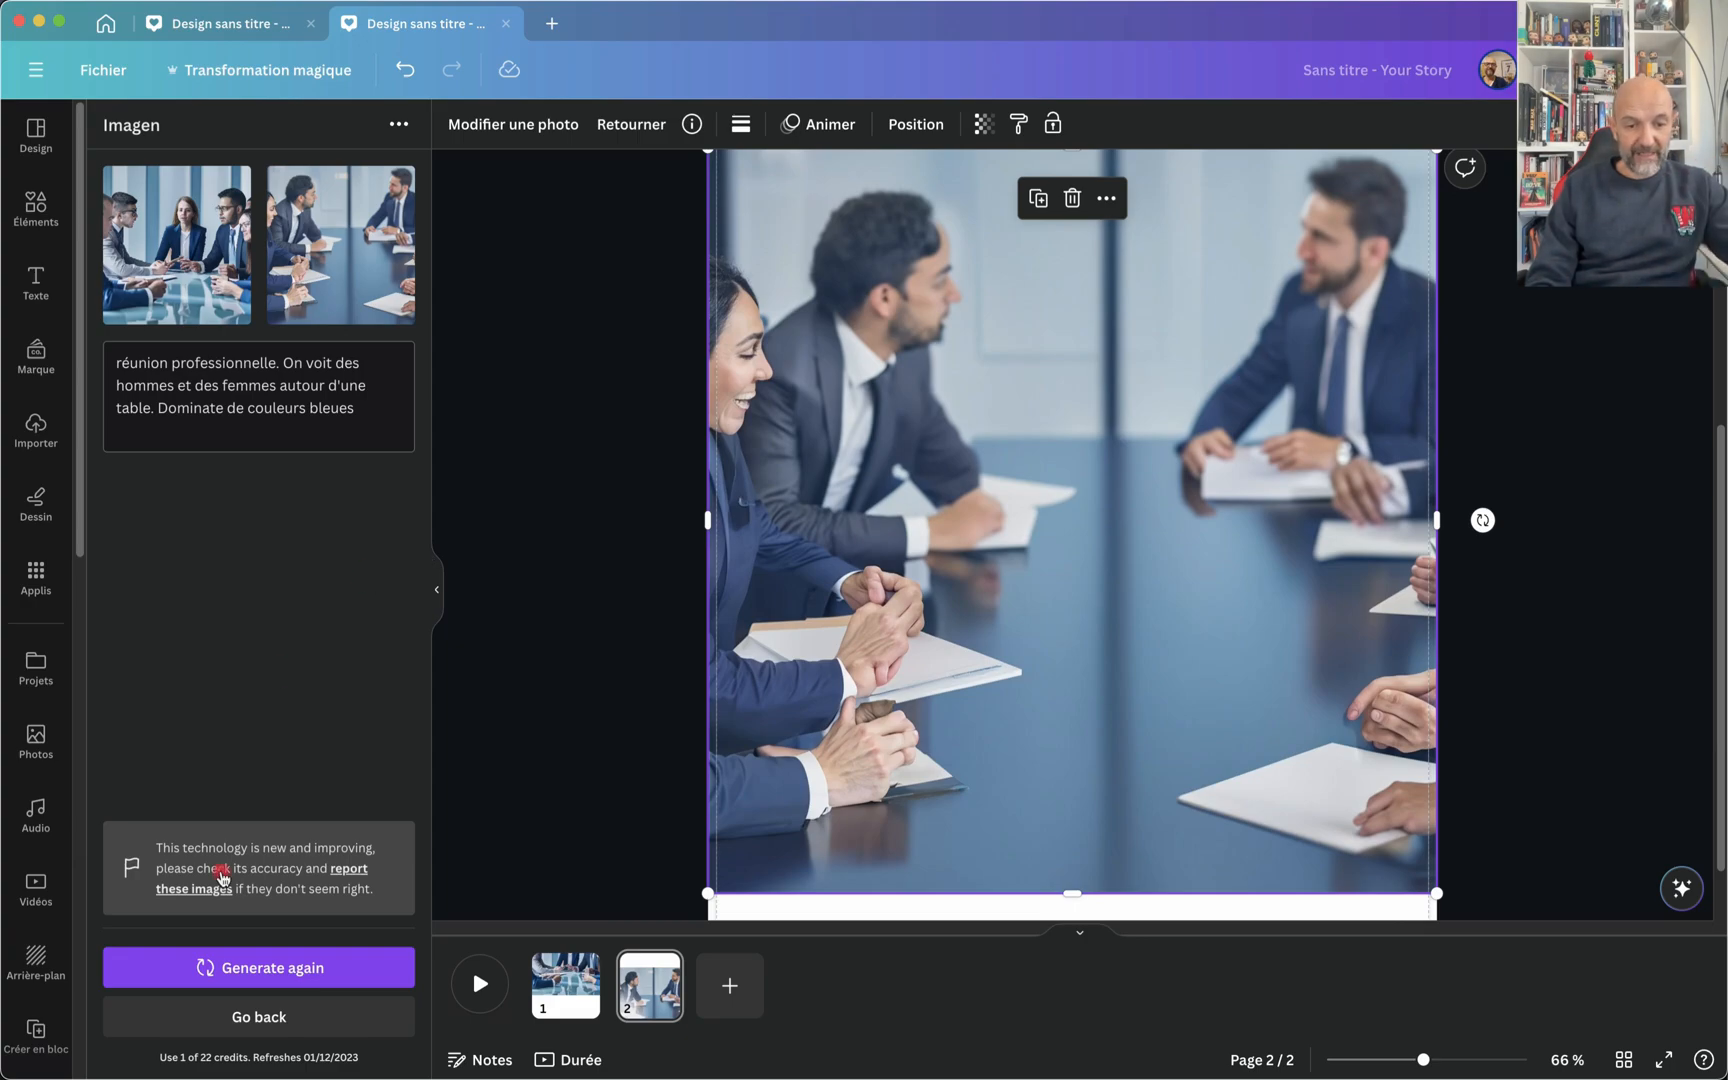
# Step: Try to generate more images from the same business meeting prompt
pyautogui.click(237, 970)
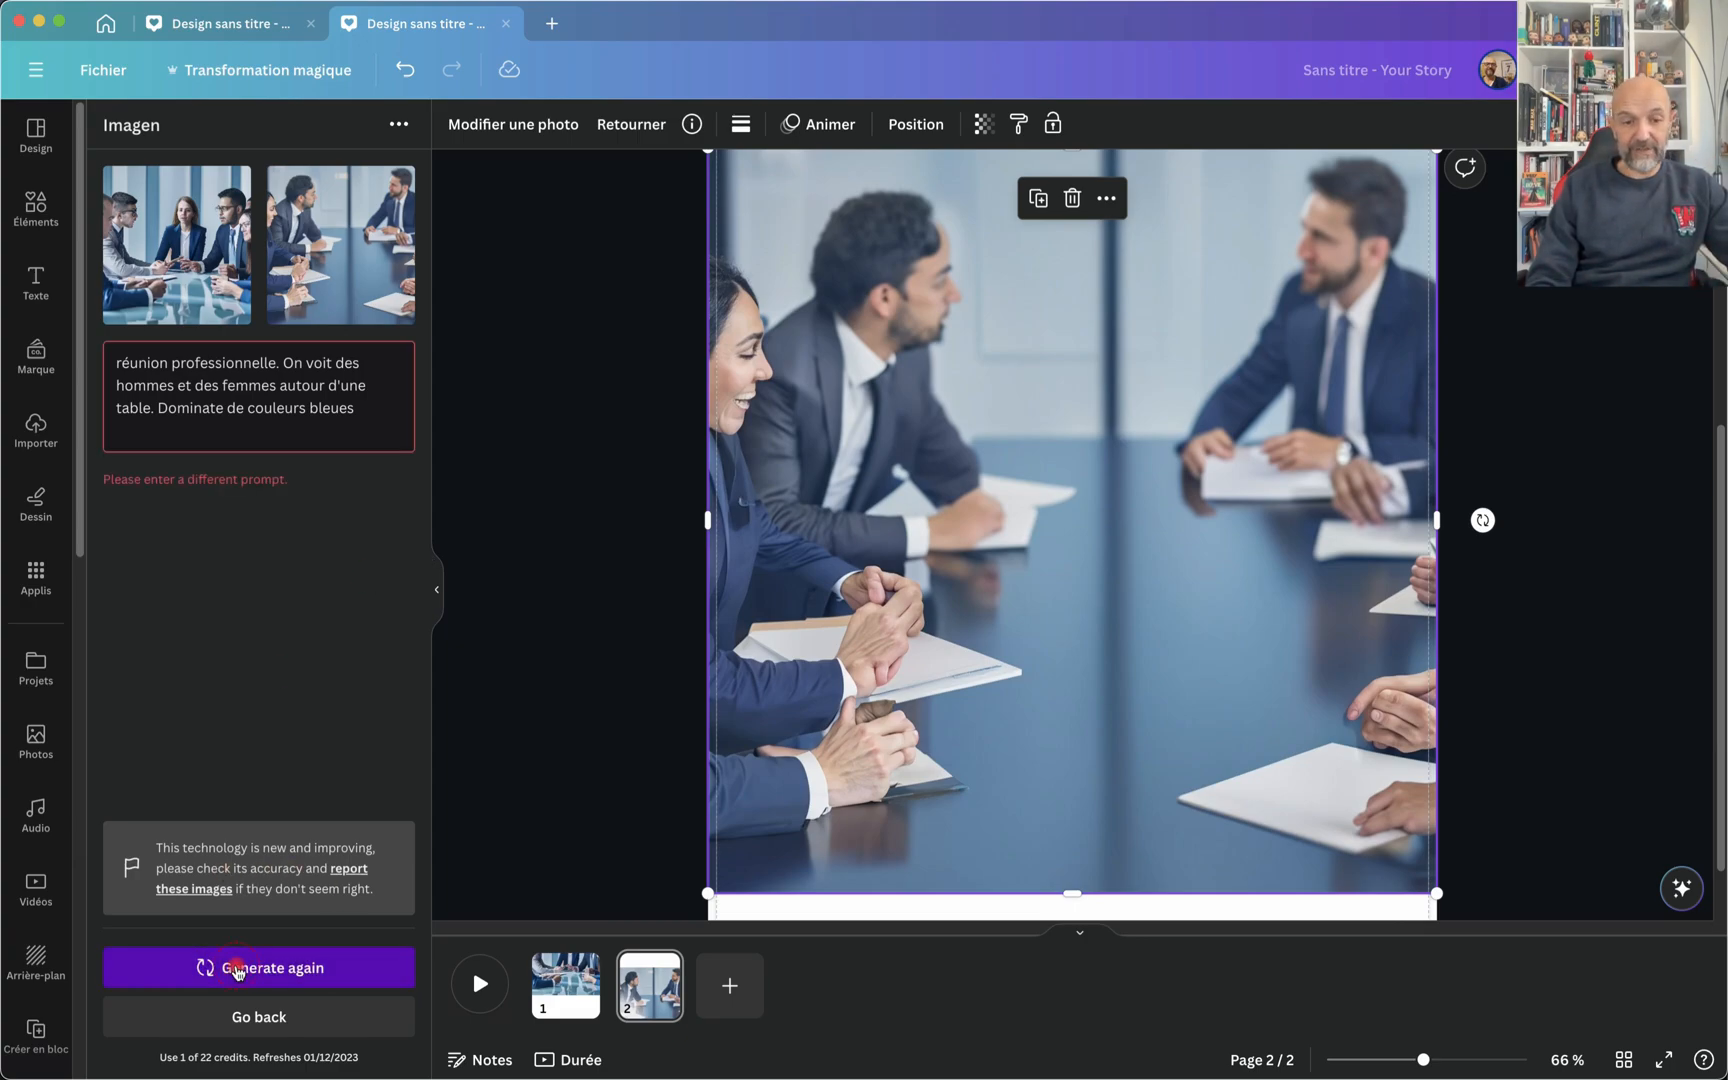
pyautogui.click(355, 428)
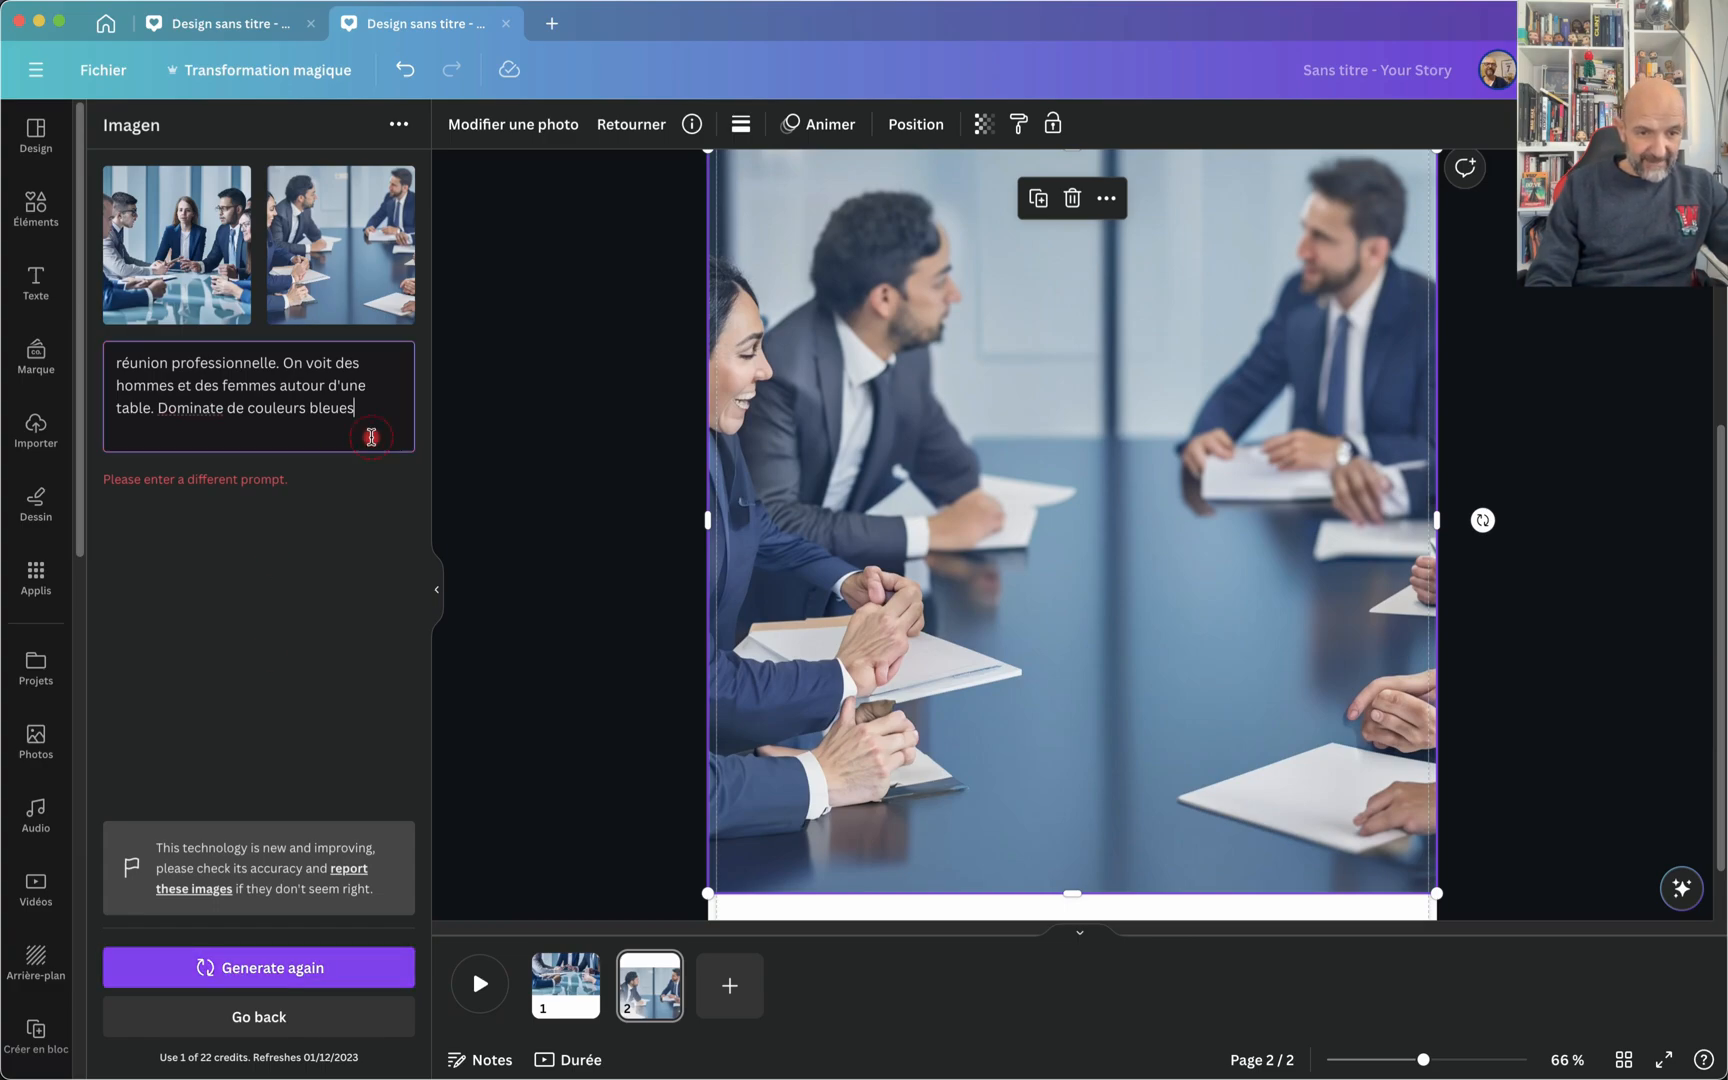
pyautogui.click(221, 958)
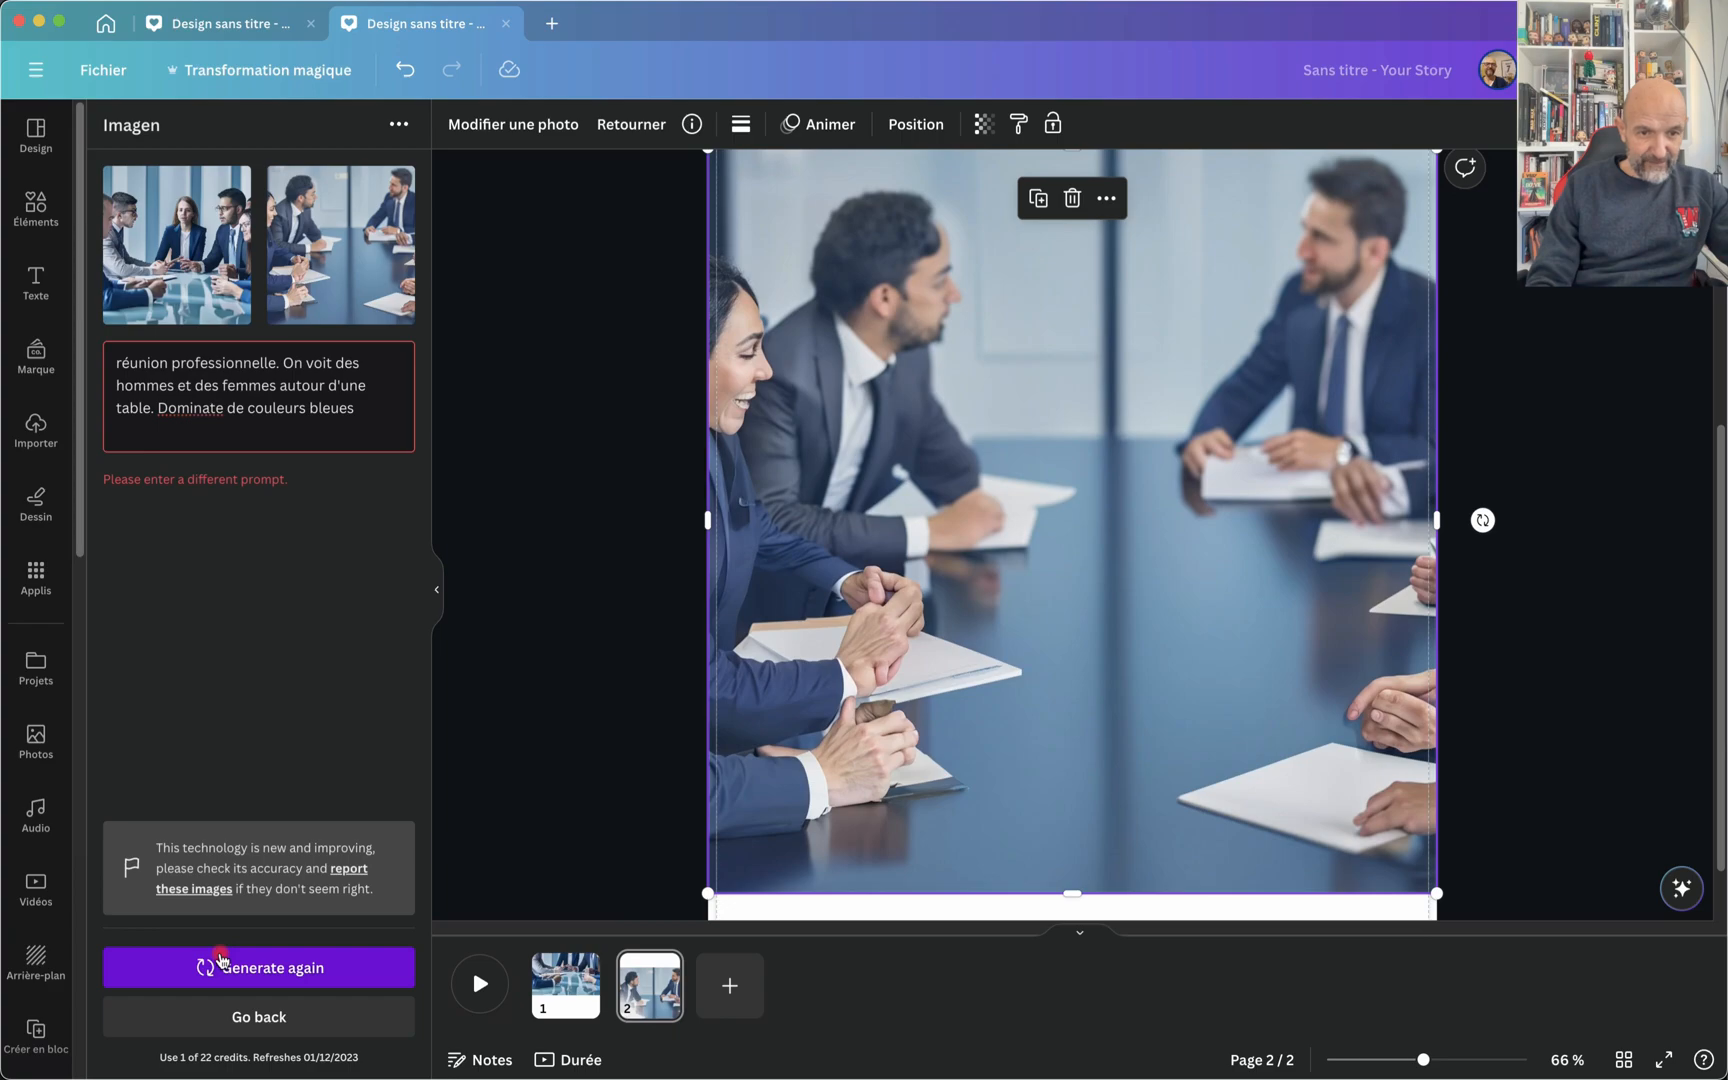
pyautogui.click(280, 962)
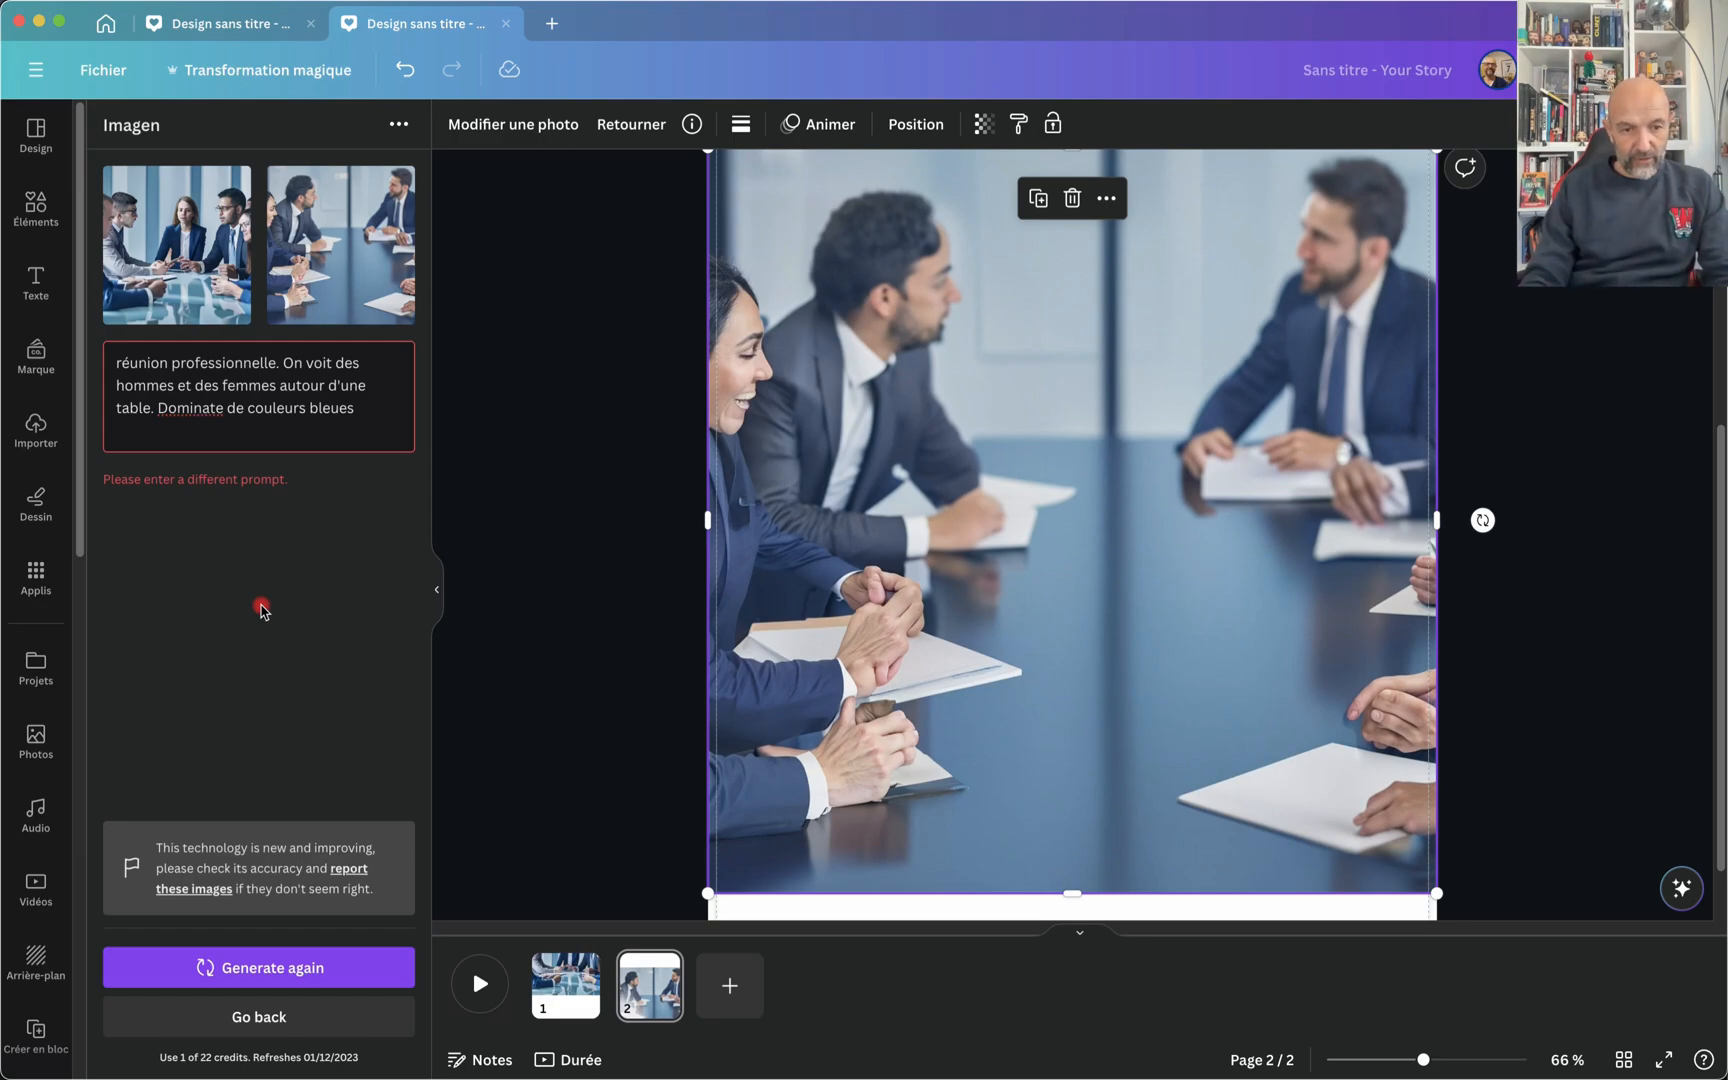
pyautogui.moveTo(387, 421); pyautogui.dragTo(141, 325)
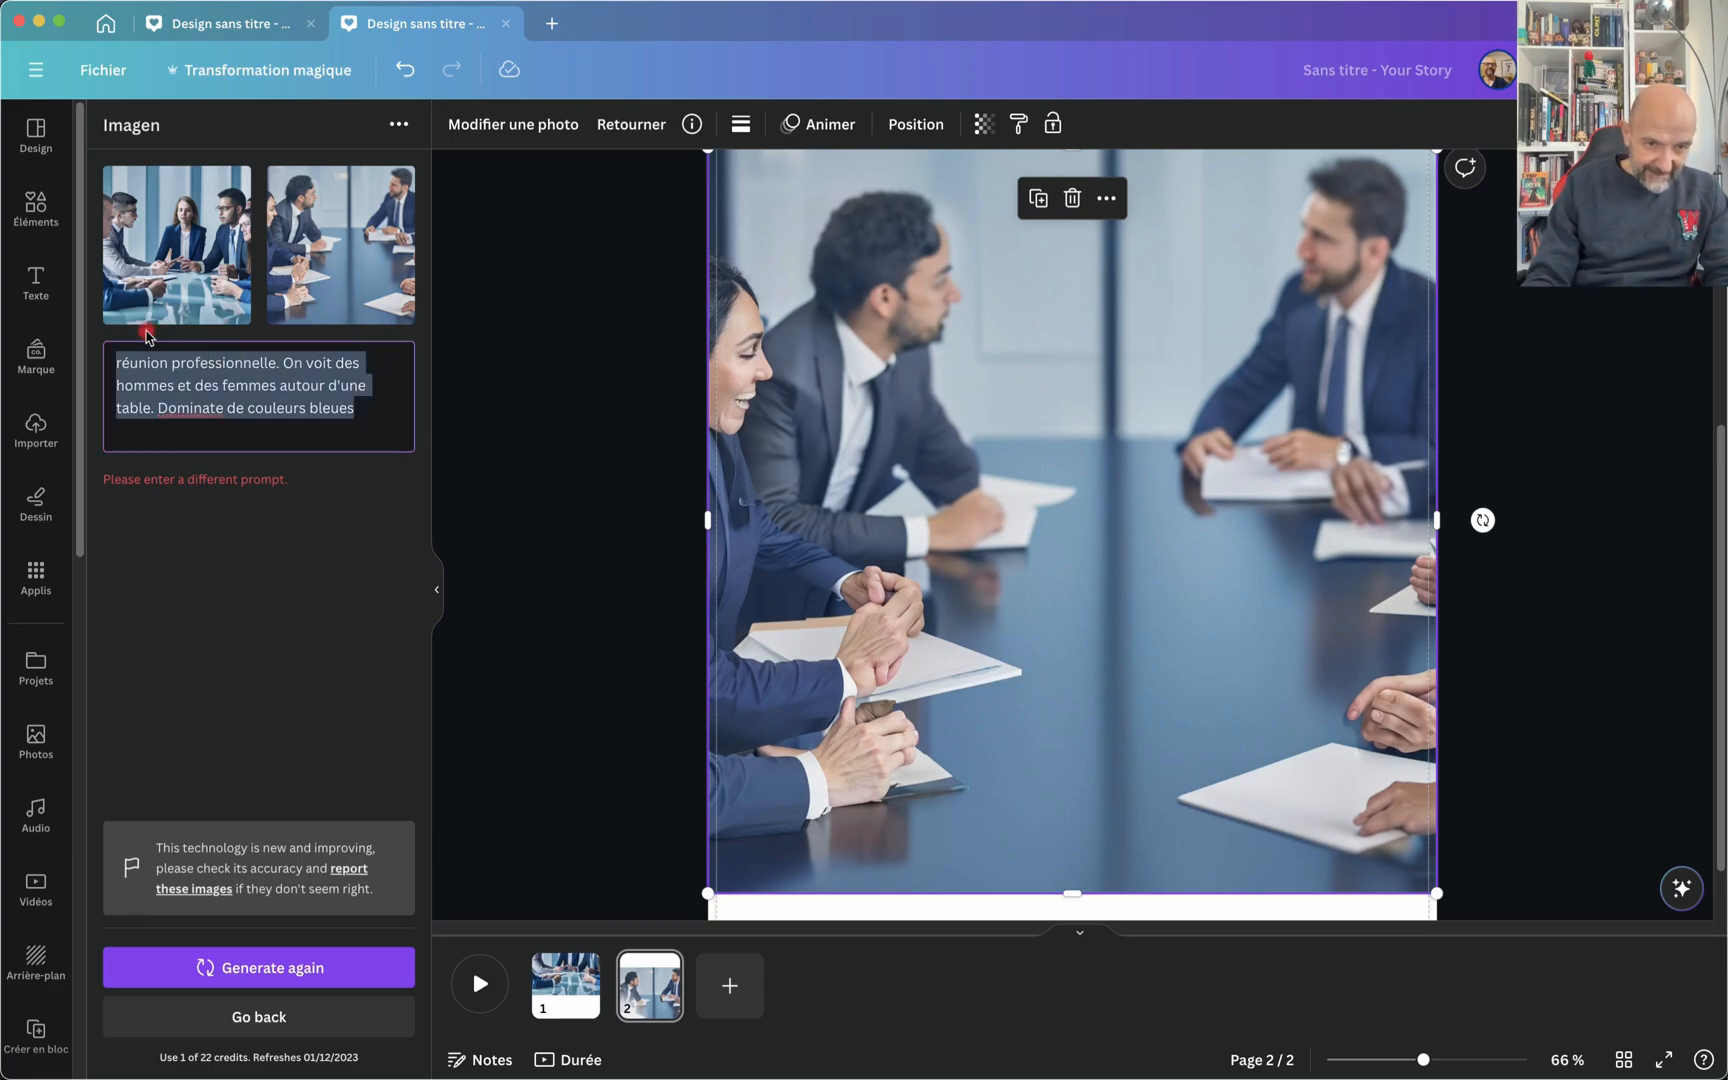
pyautogui.click(374, 417)
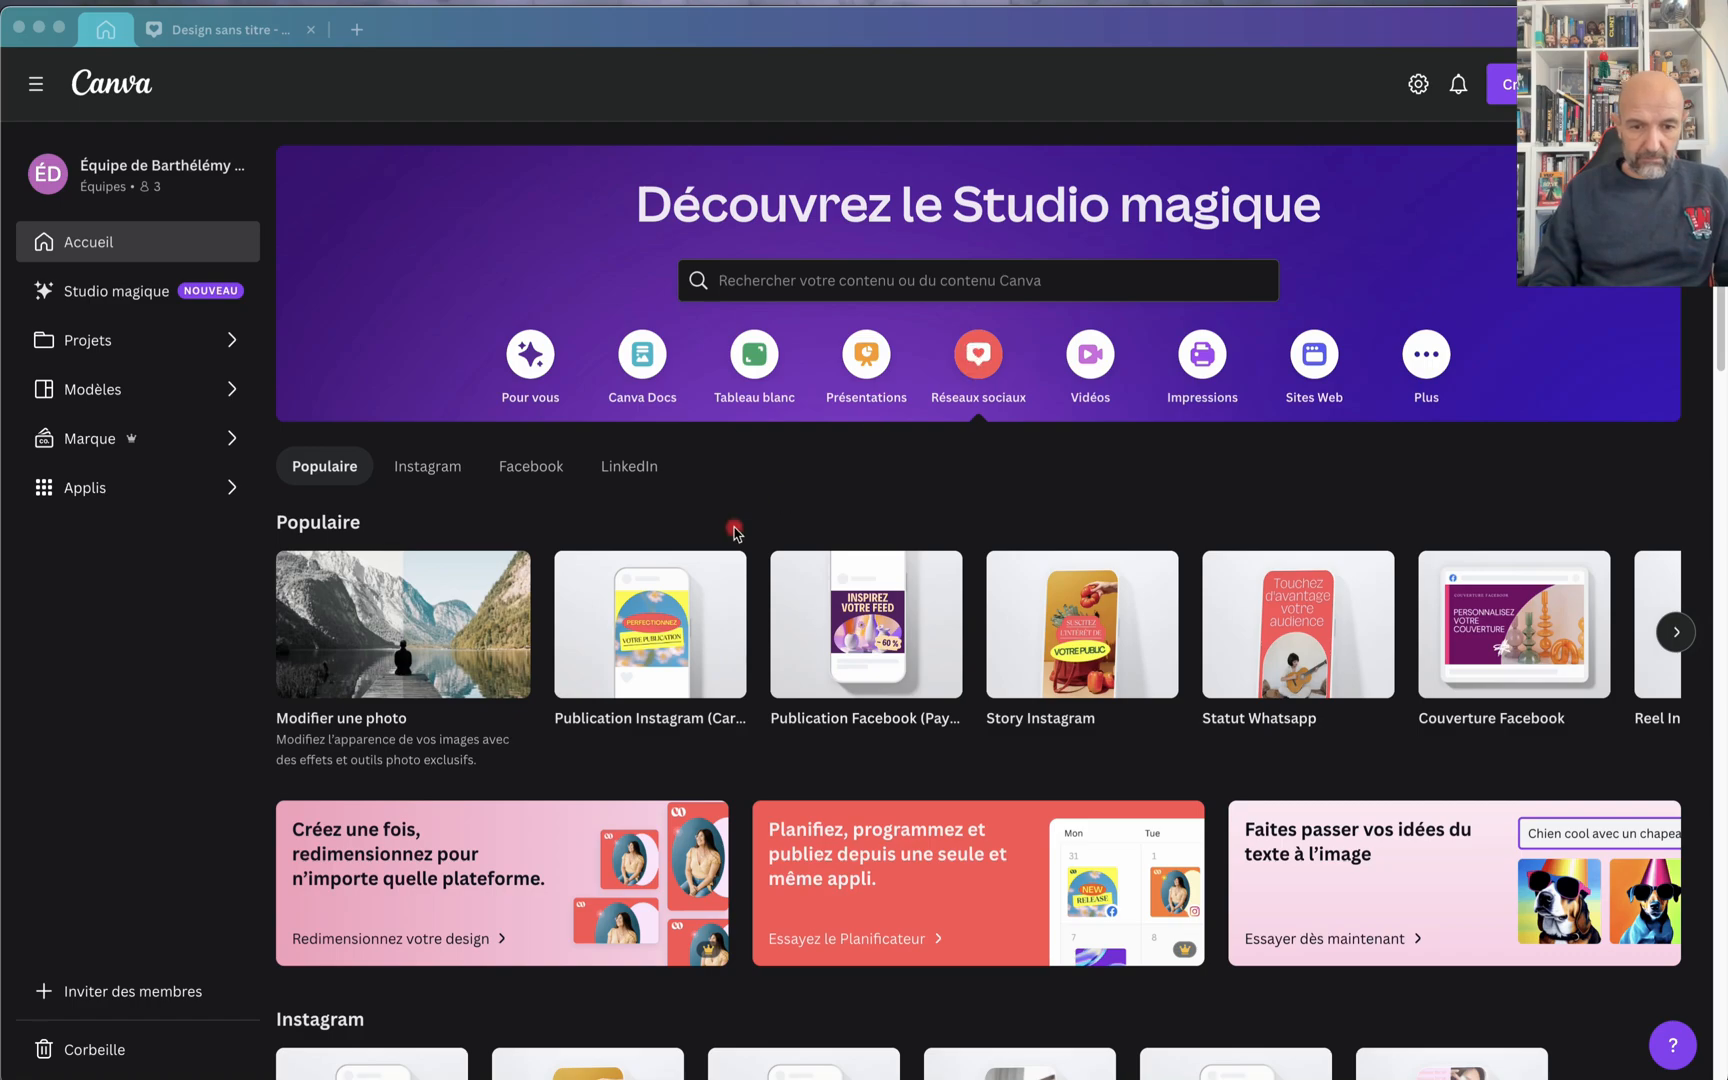
# Step: Create a new blank square Instagram post design and open the AiVOOV app from the AI apps
pyautogui.click(630, 608)
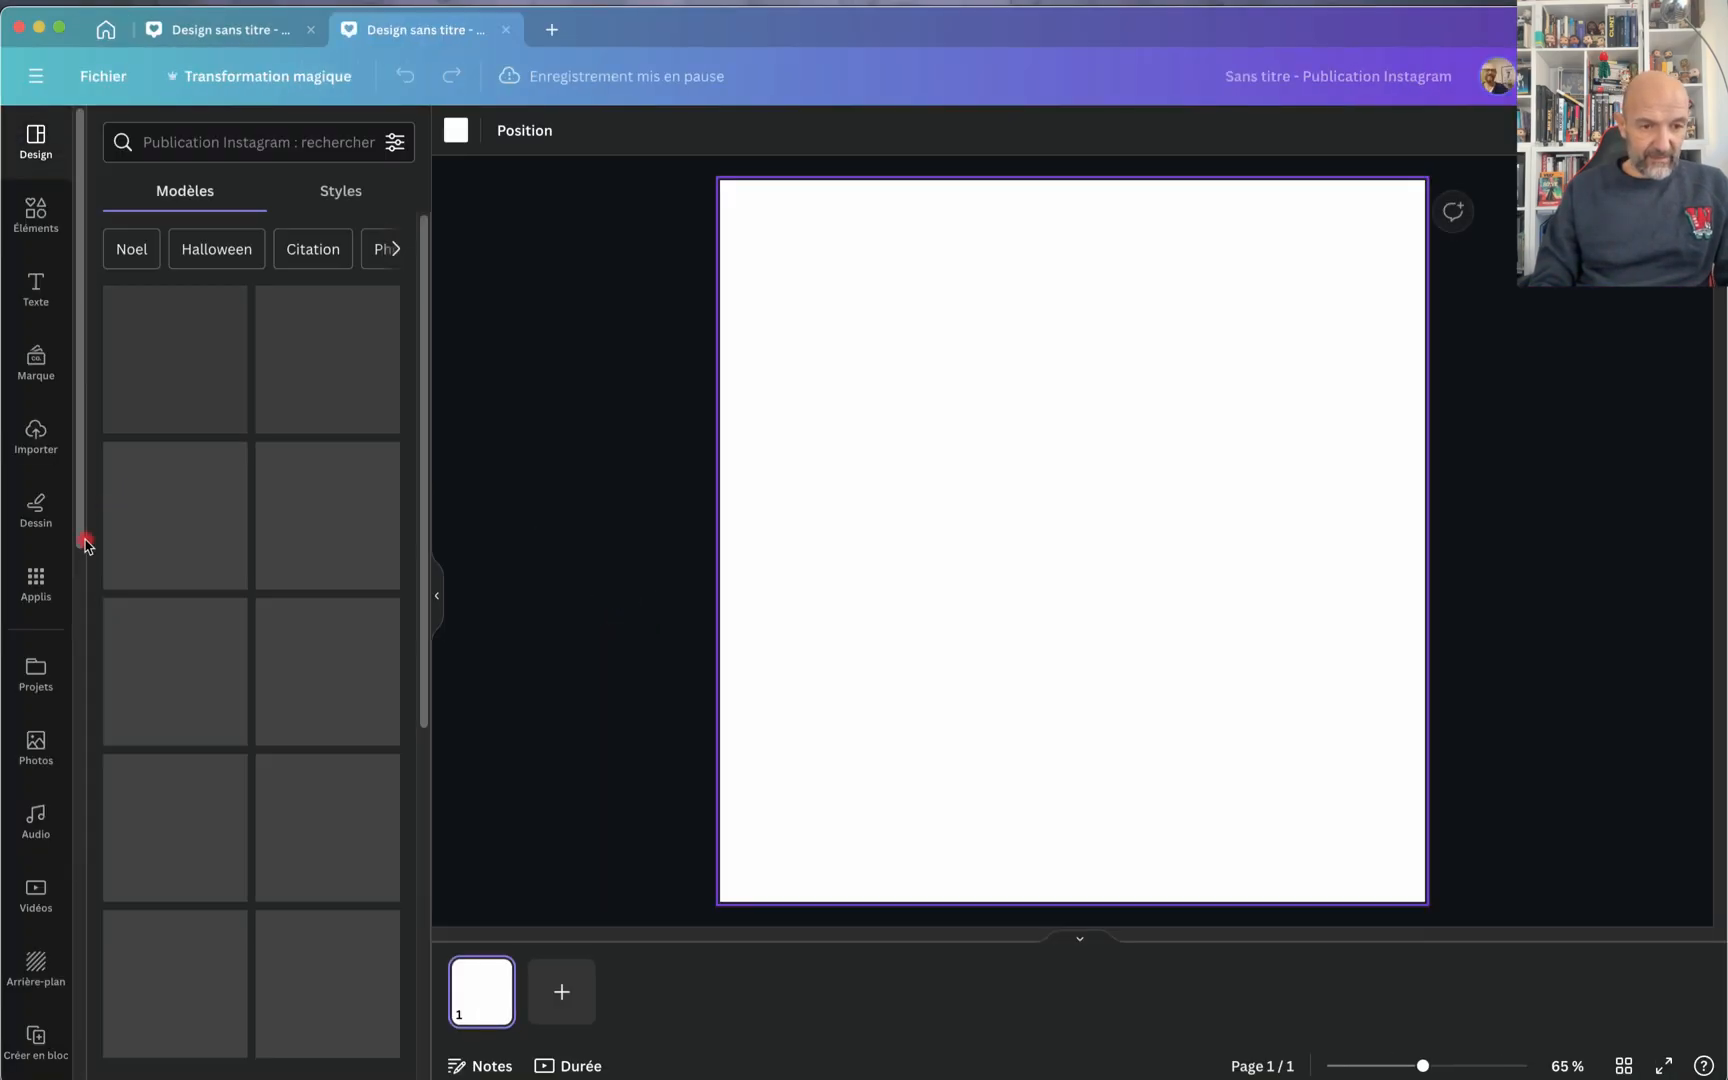
pyautogui.click(36, 580)
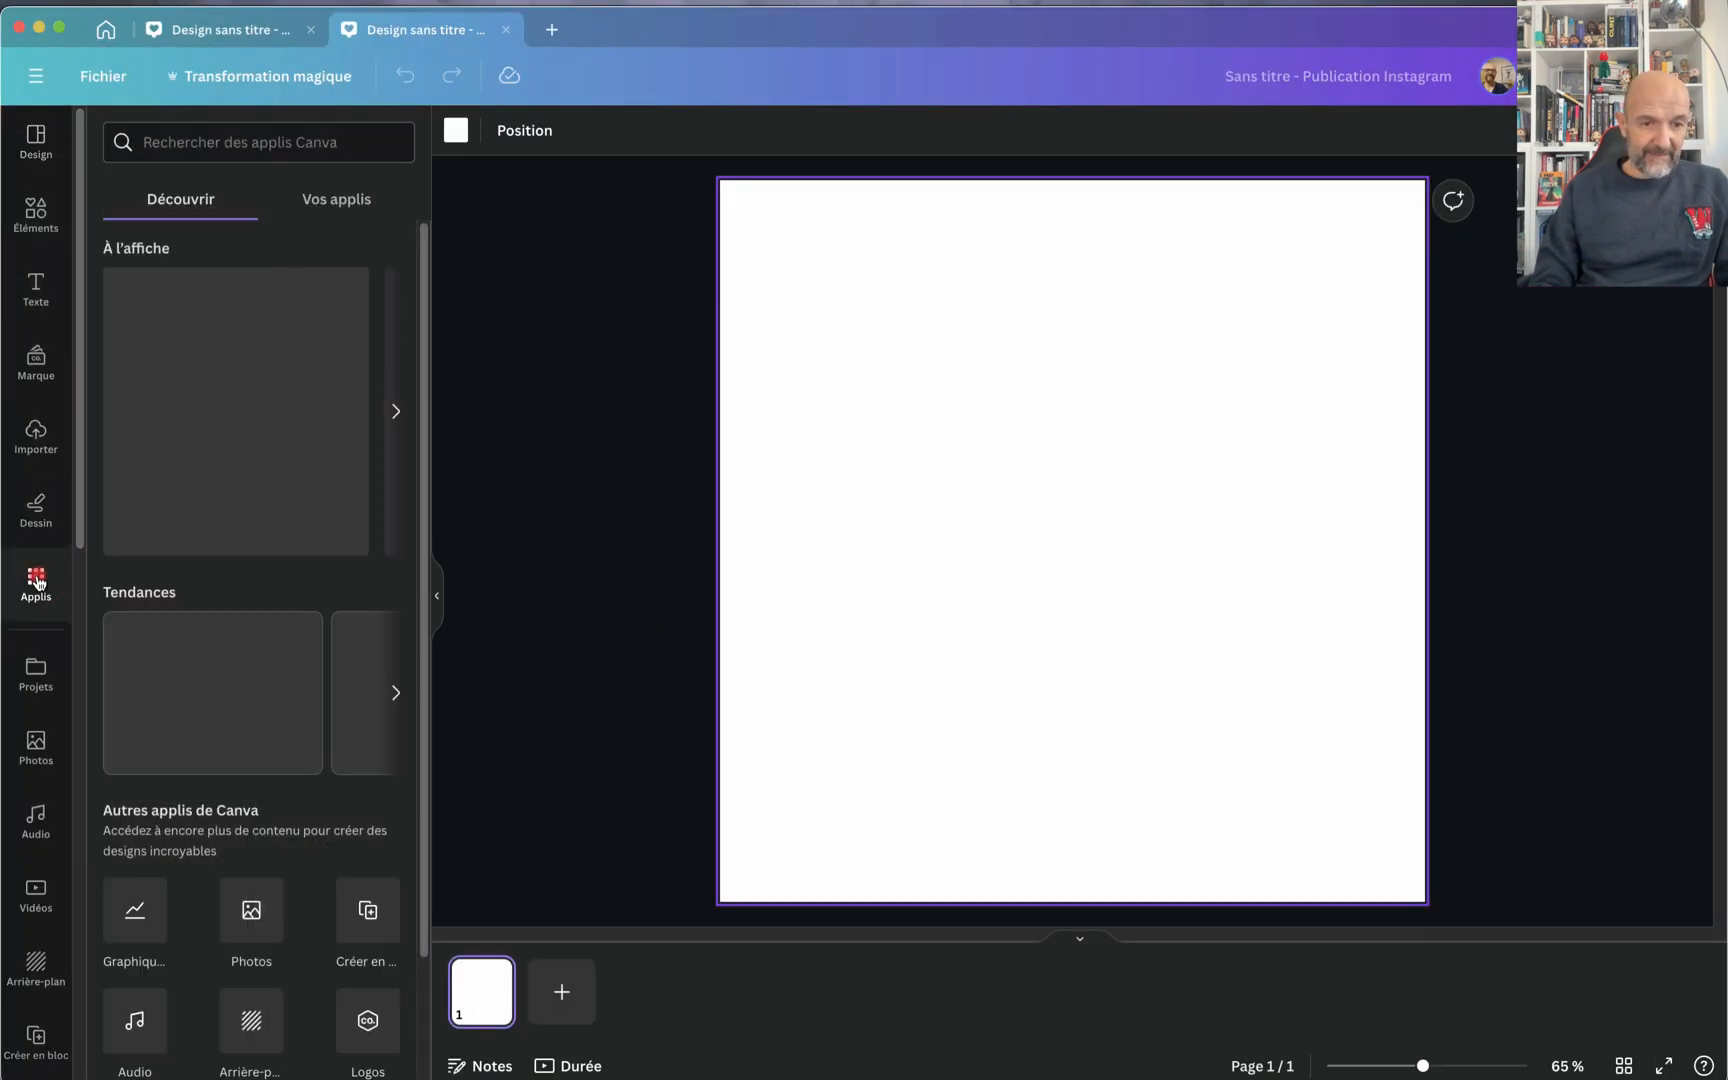
pyautogui.scroll(-10, 283, 797)
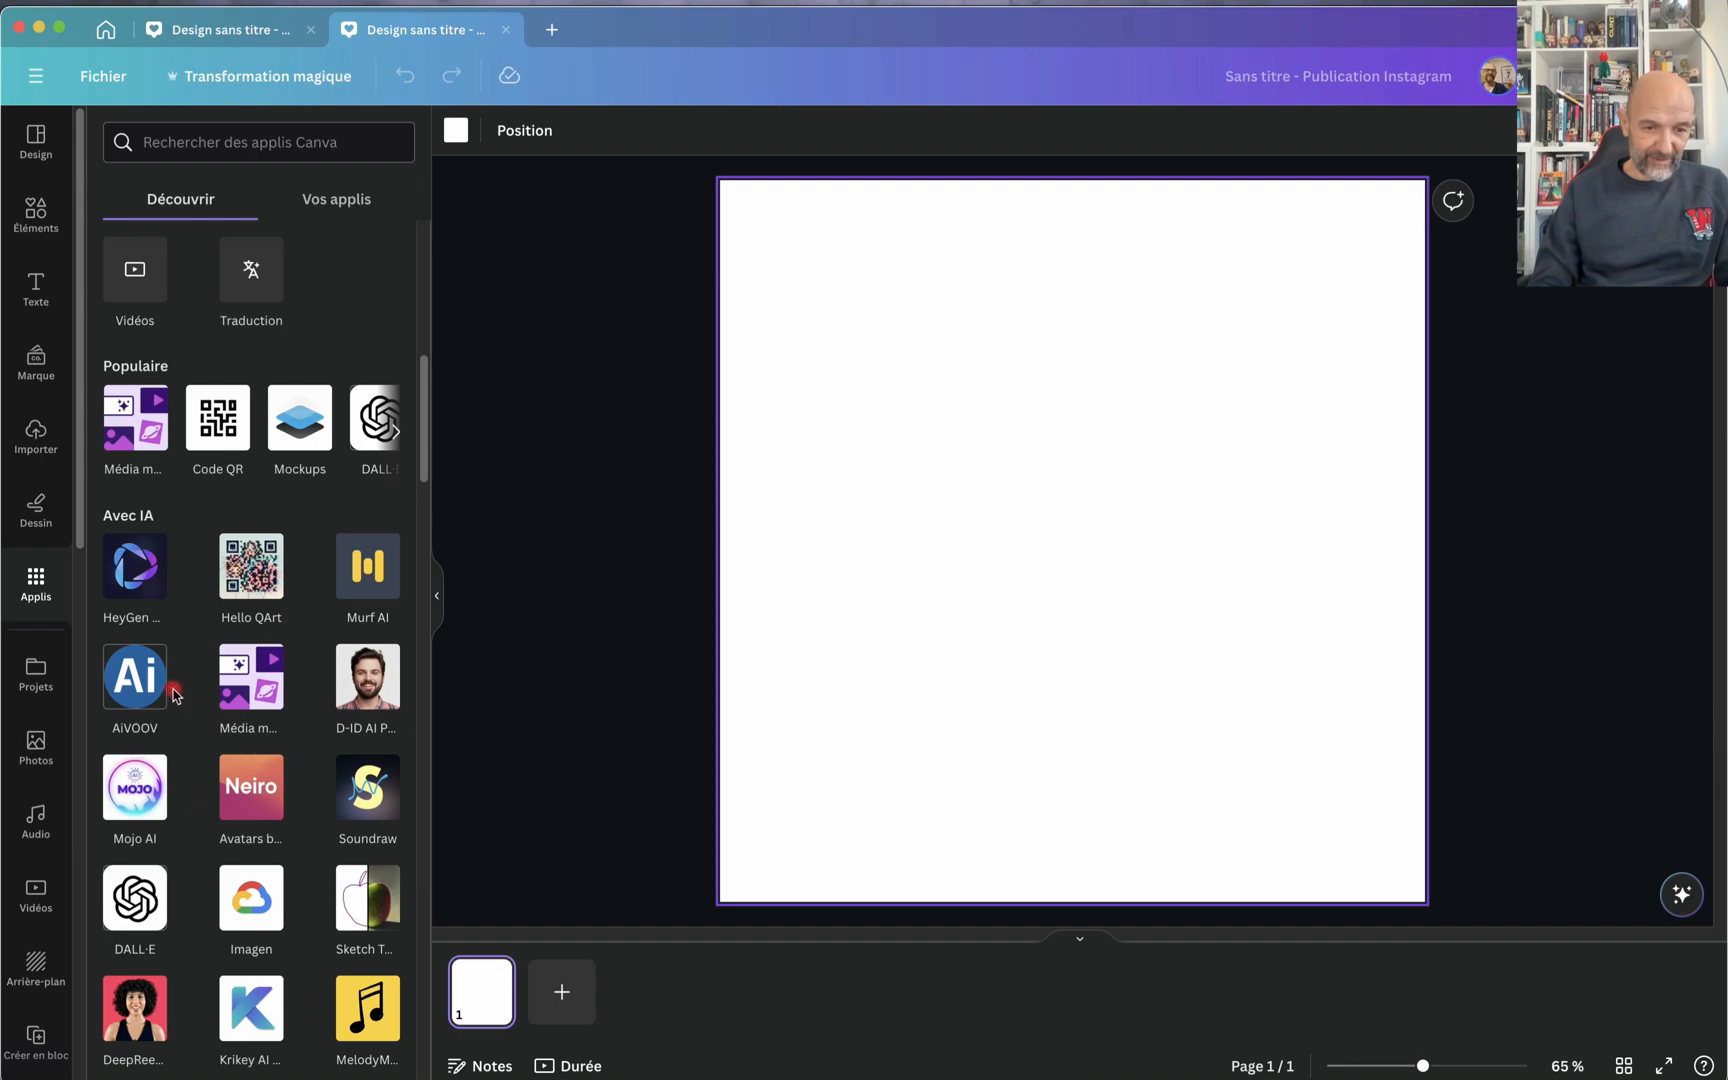
pyautogui.click(128, 680)
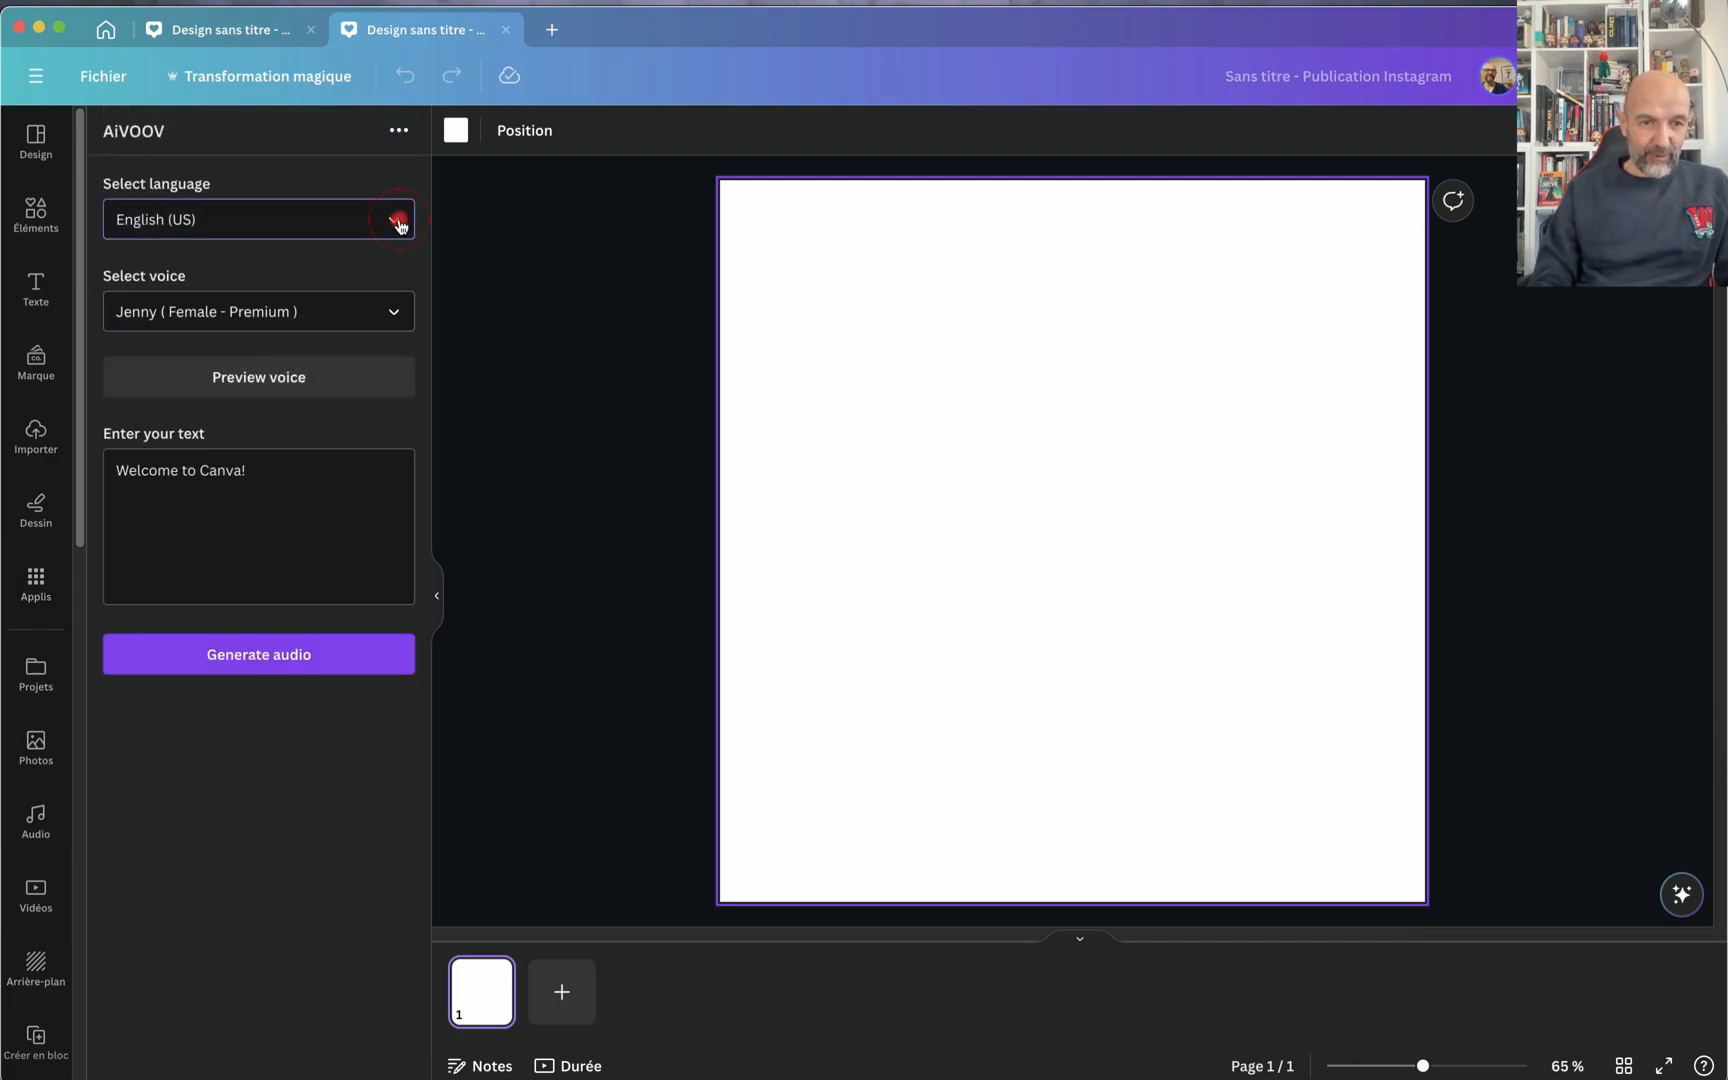
# Step: Set the speech language to French (France) with the Denise (Female - Premium) voice
pyautogui.click(398, 226)
pyautogui.scroll(-2, 280, 386)
pyautogui.scroll(-3, 284, 387)
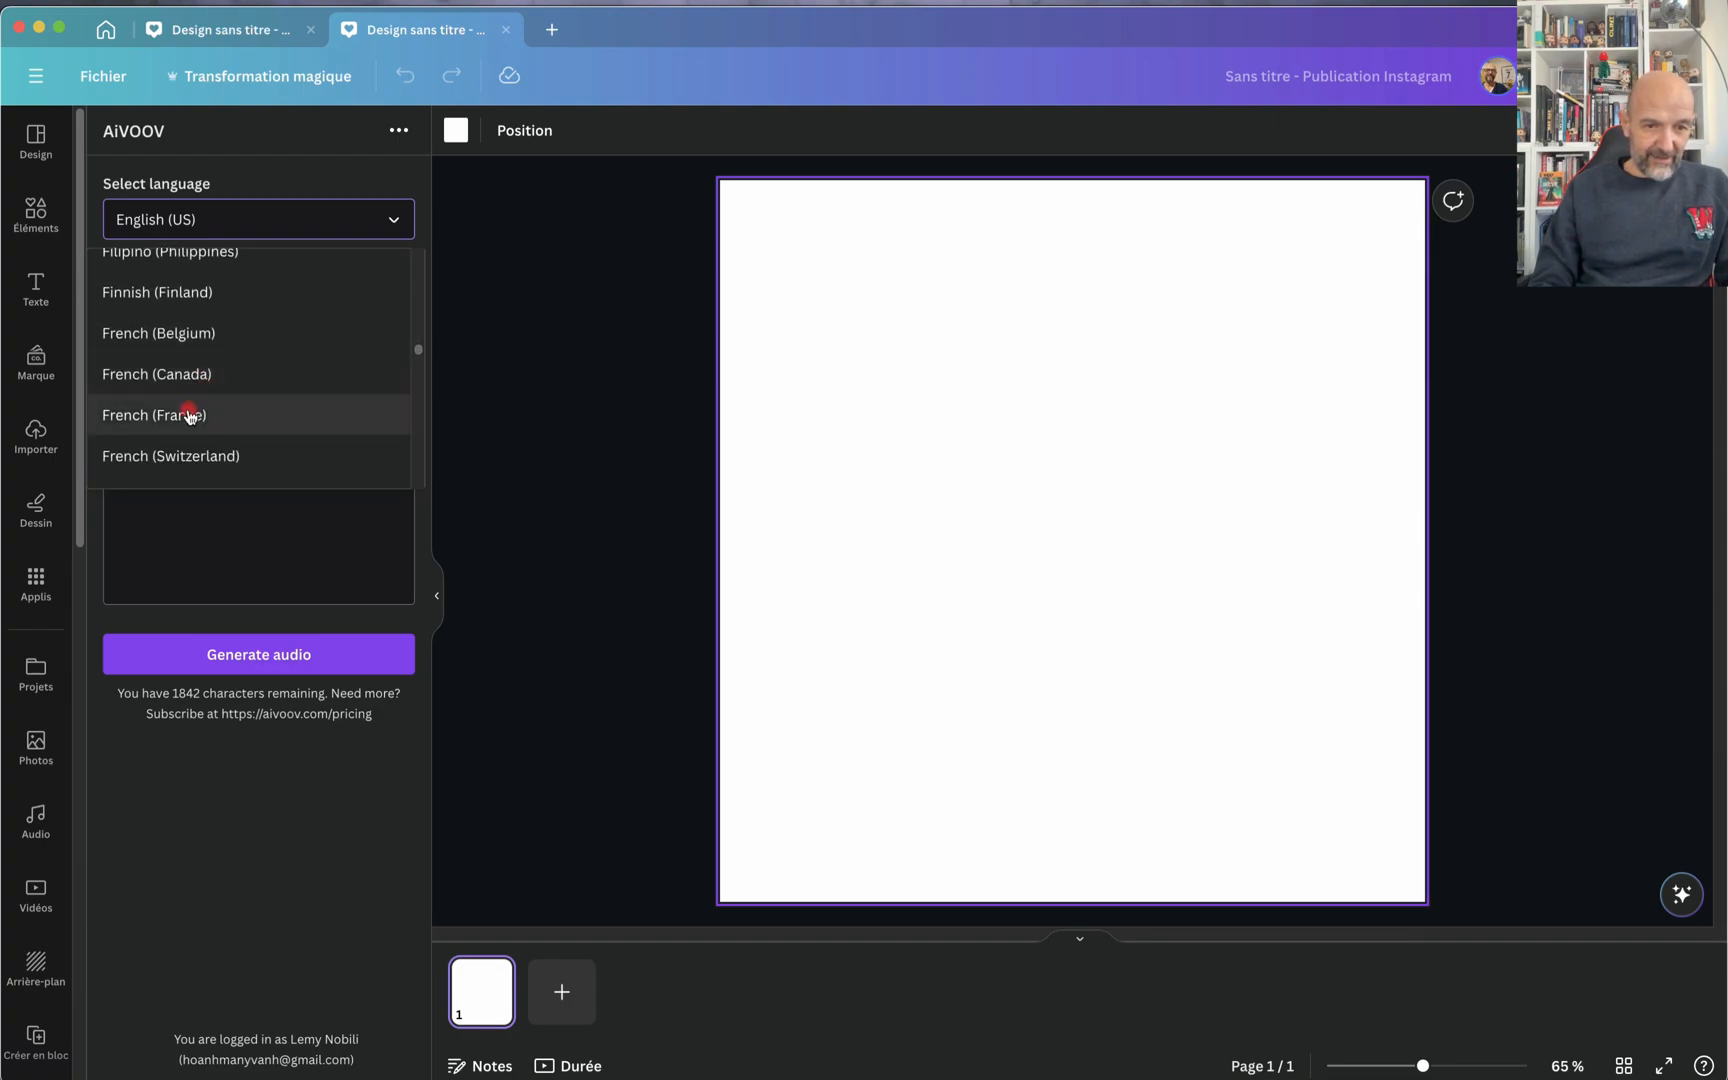
pyautogui.click(190, 416)
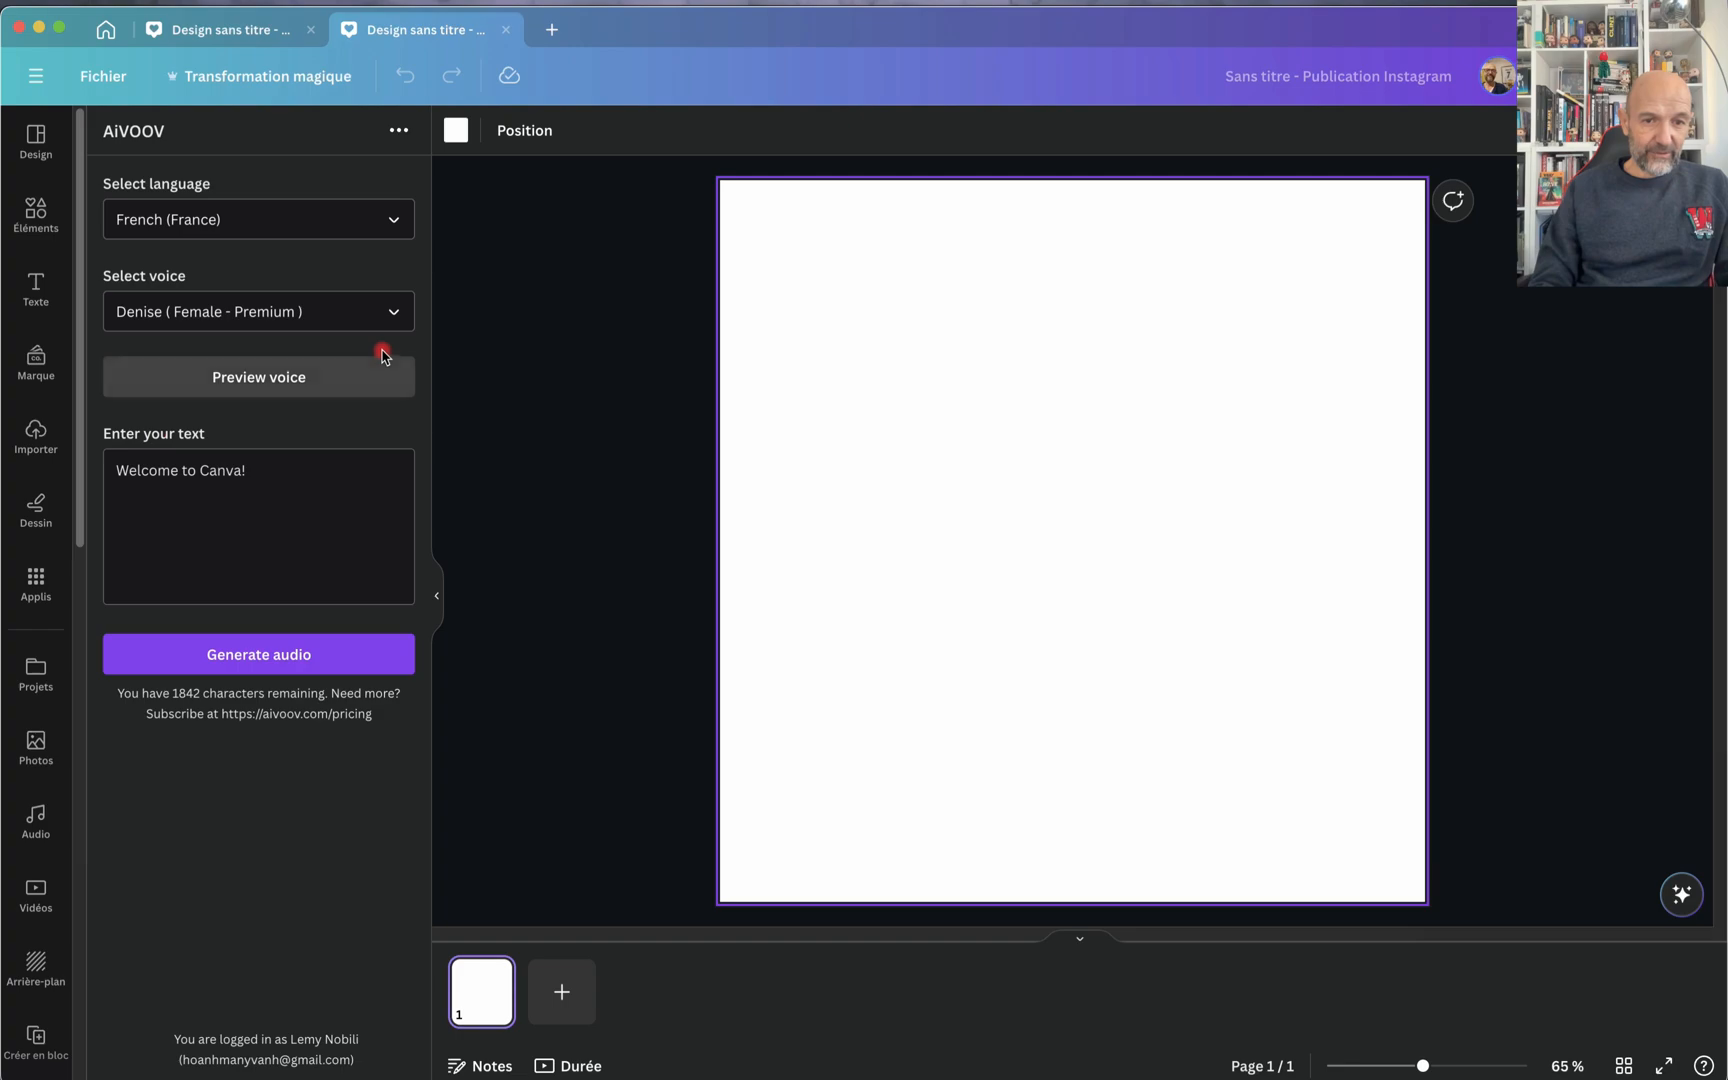
pyautogui.click(400, 314)
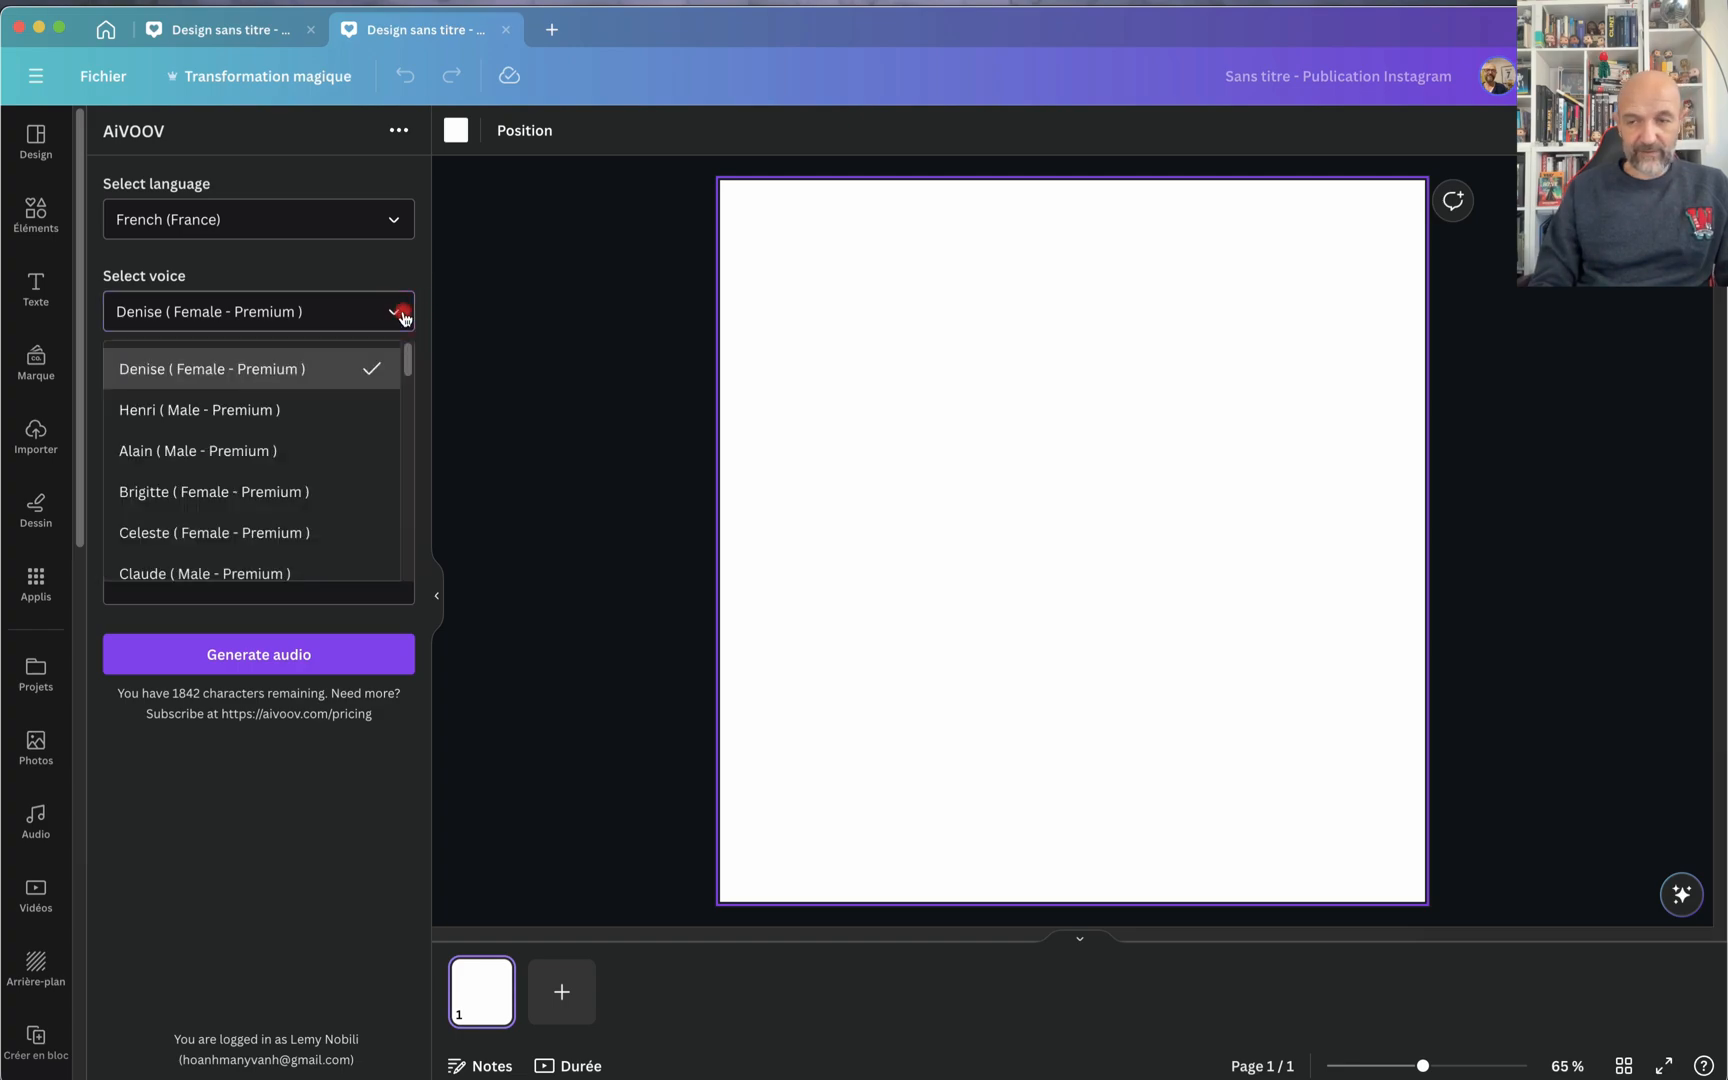
pyautogui.click(193, 798)
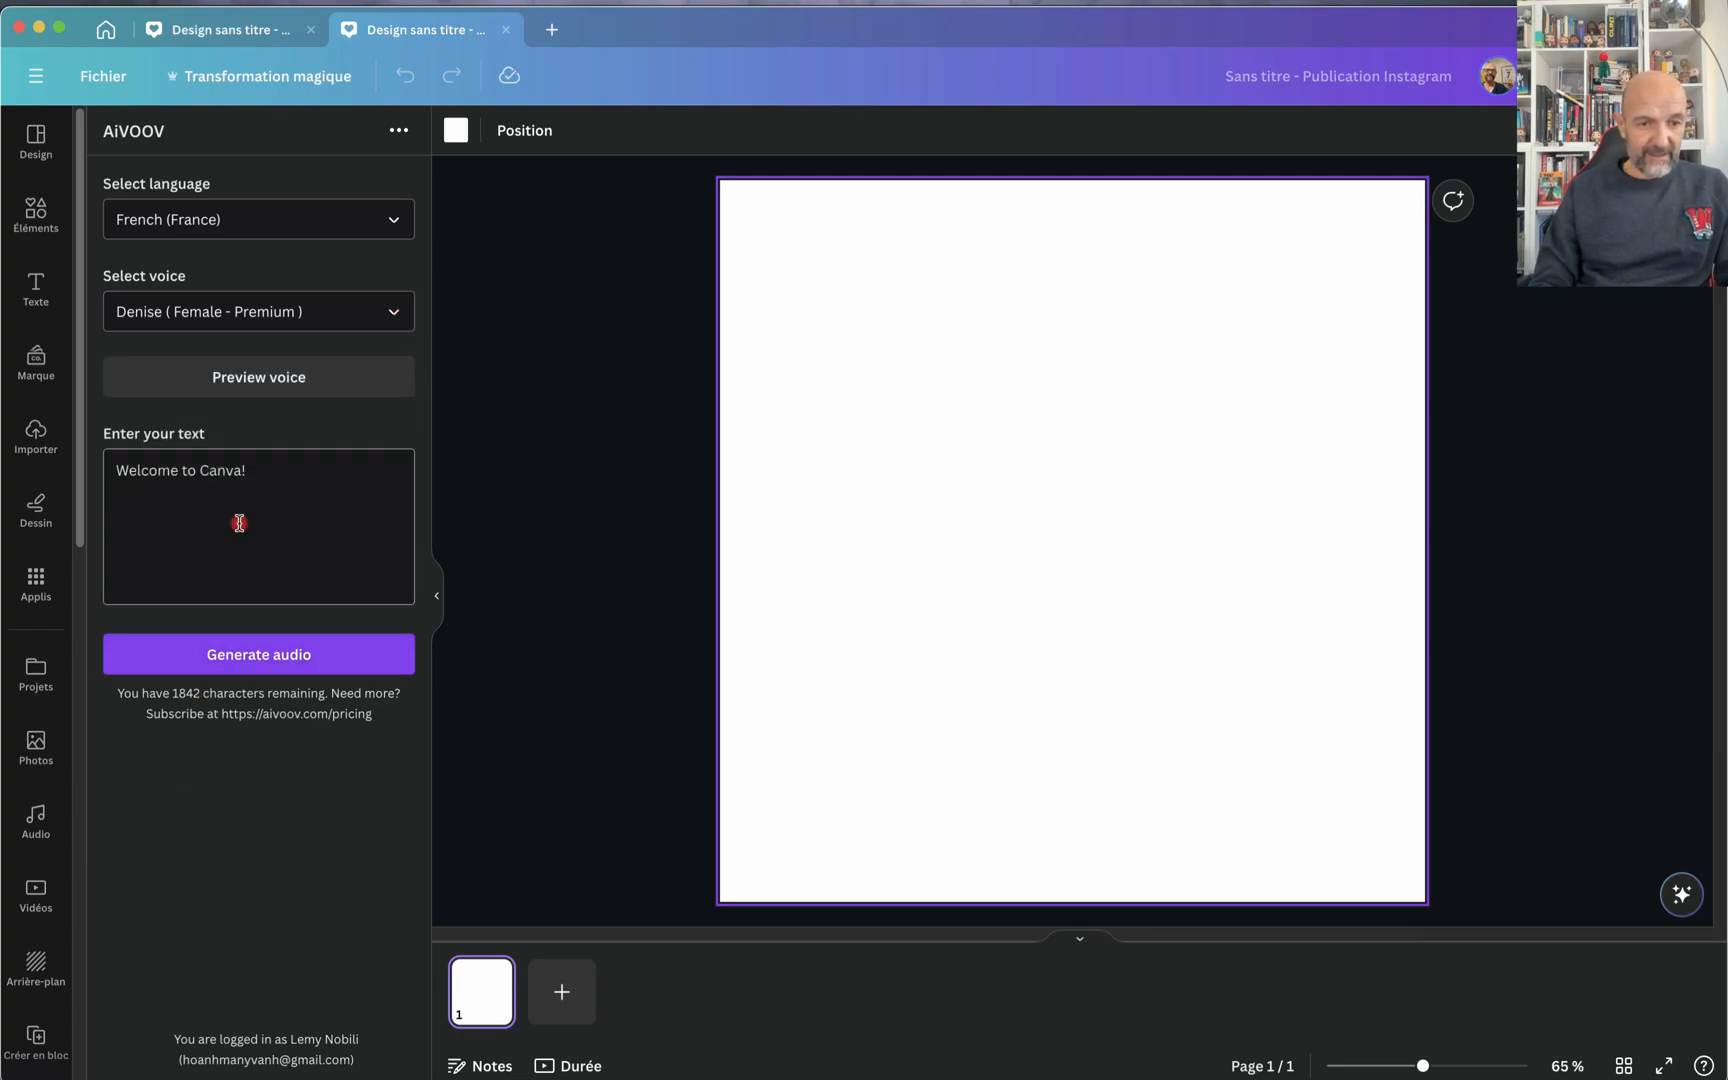
# Step: Generate audio from the text "Hello, bienvenue sur cette vidéo basée sur les applications externes de Canva" and play it on the timeline
pyautogui.moveTo(240, 476); pyautogui.dragTo(86, 481)
pyautogui.write('Hello, bienvenue sur cette vidéo basée sur les applications externes de Canva')
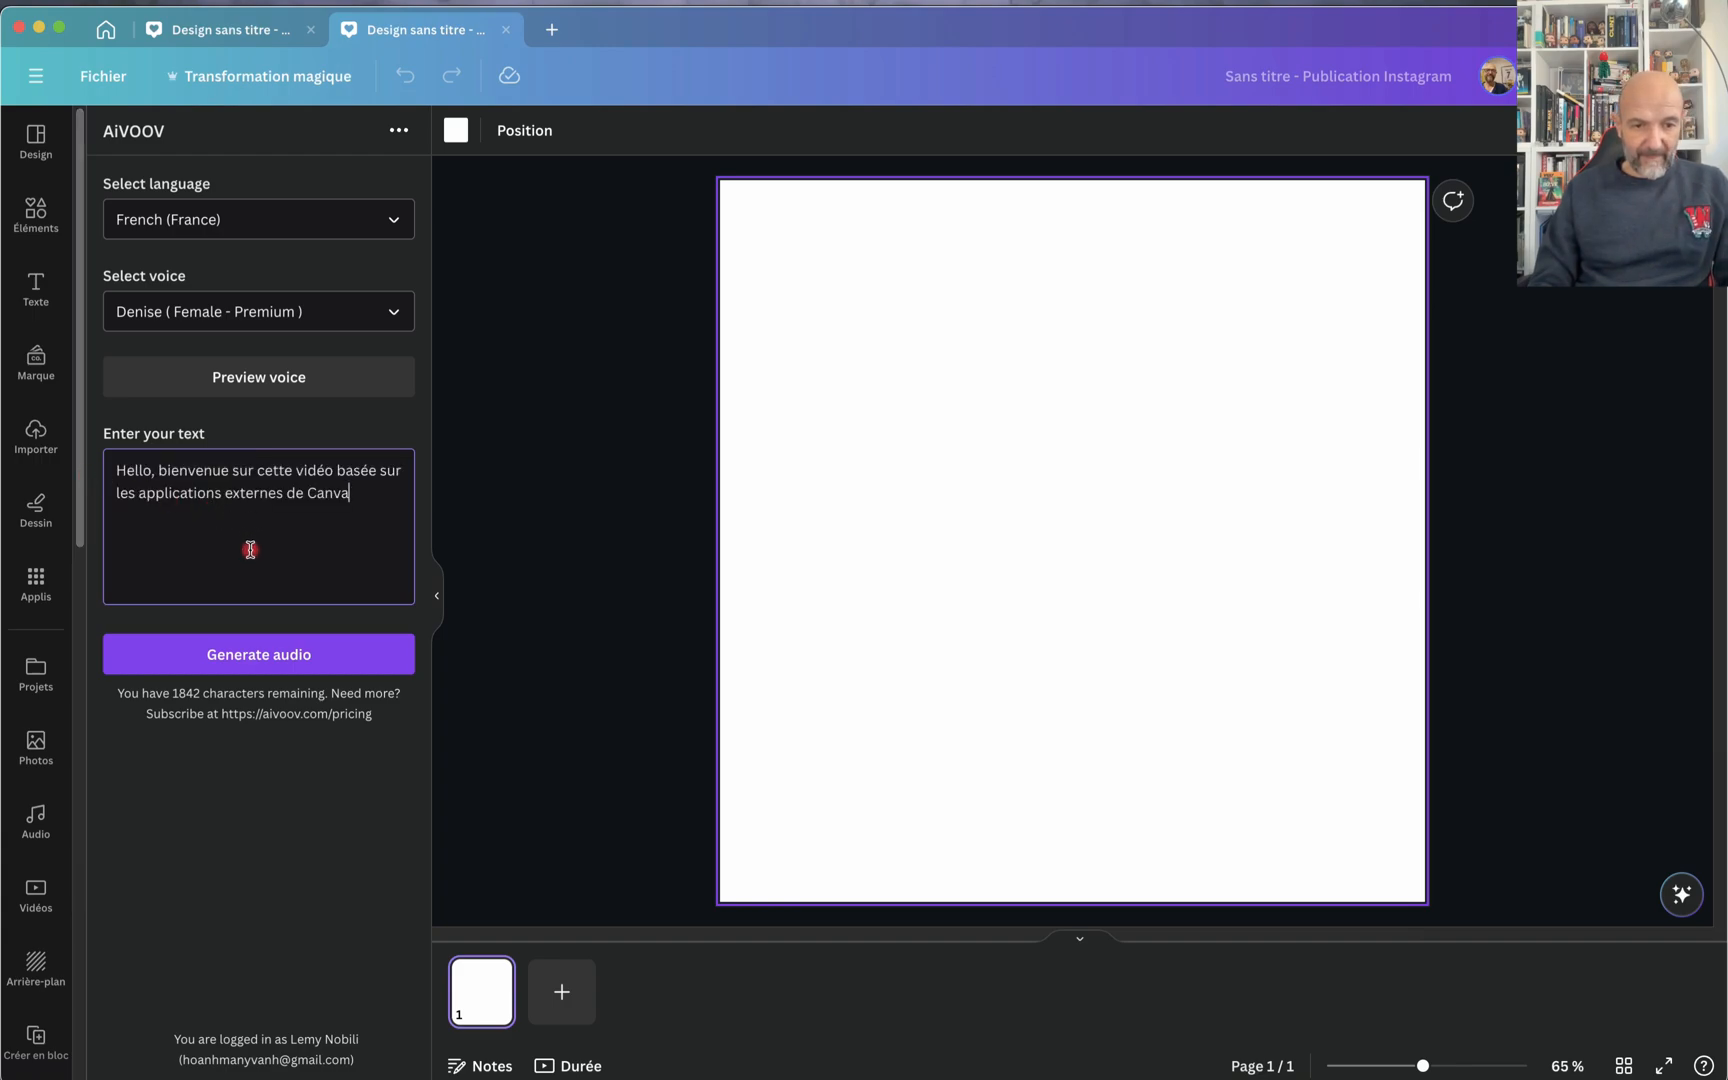
pyautogui.click(232, 660)
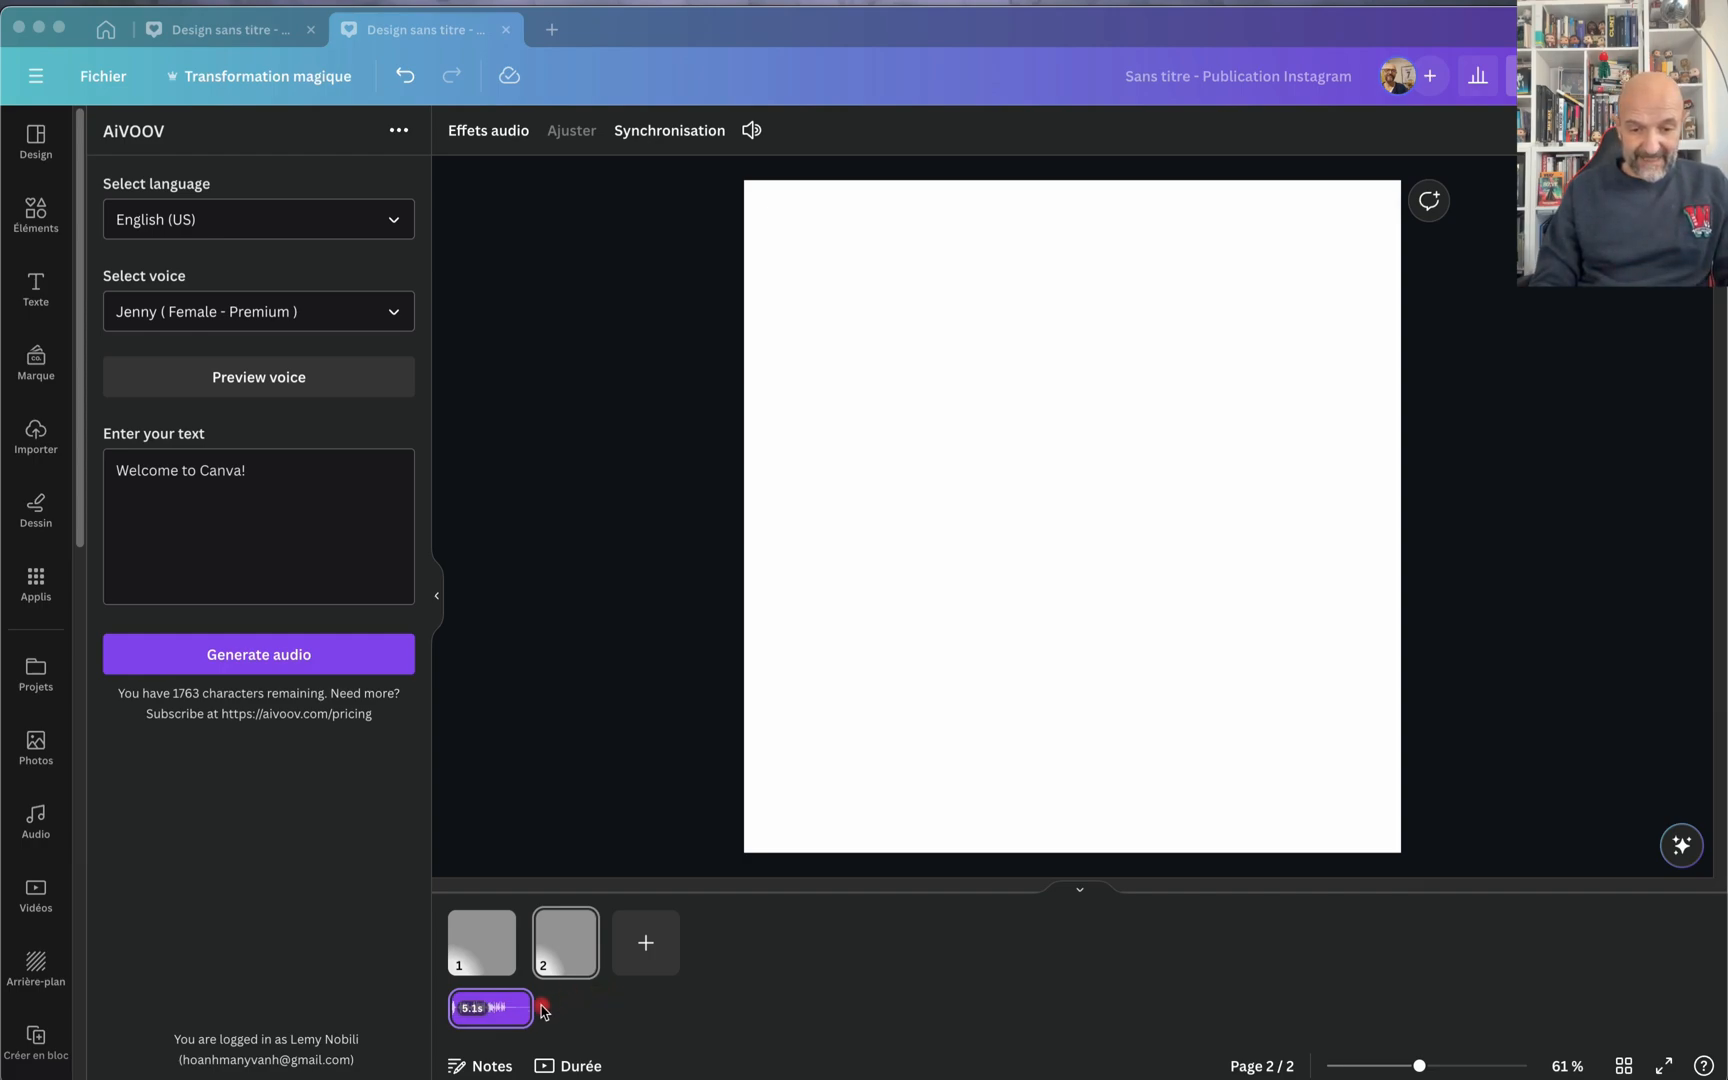
pyautogui.click(550, 1067)
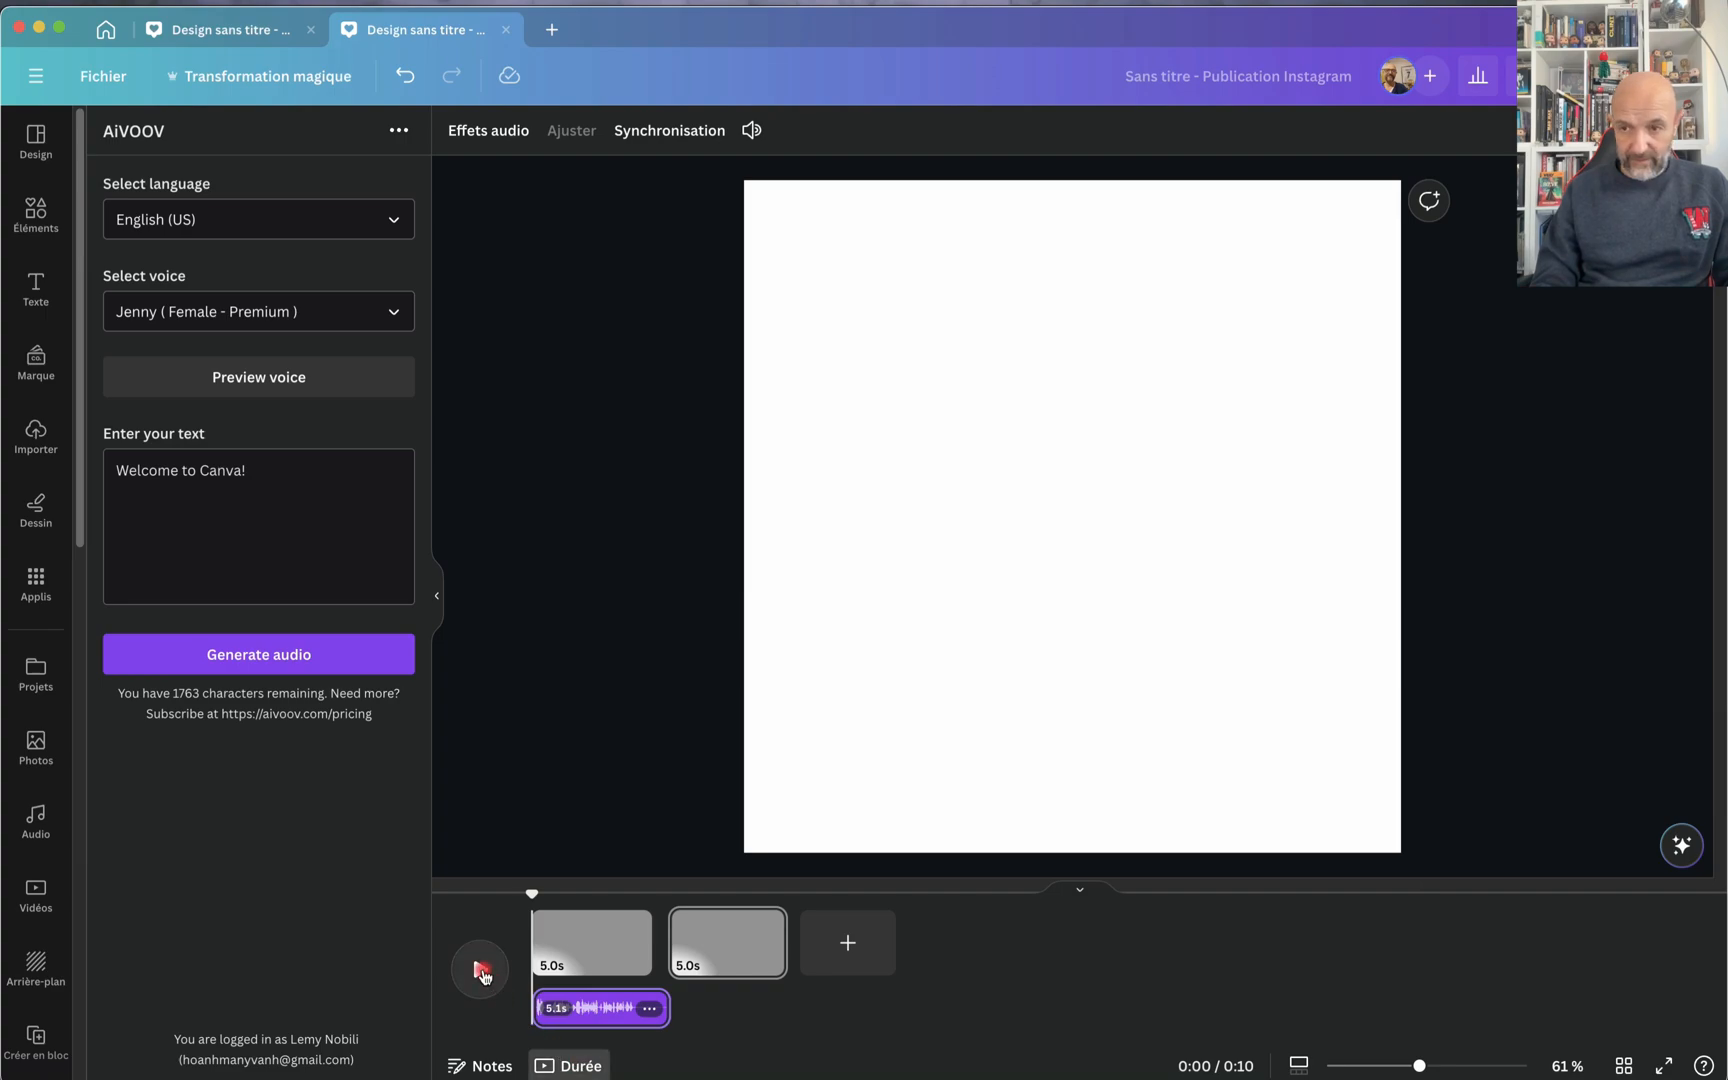
pyautogui.click(481, 970)
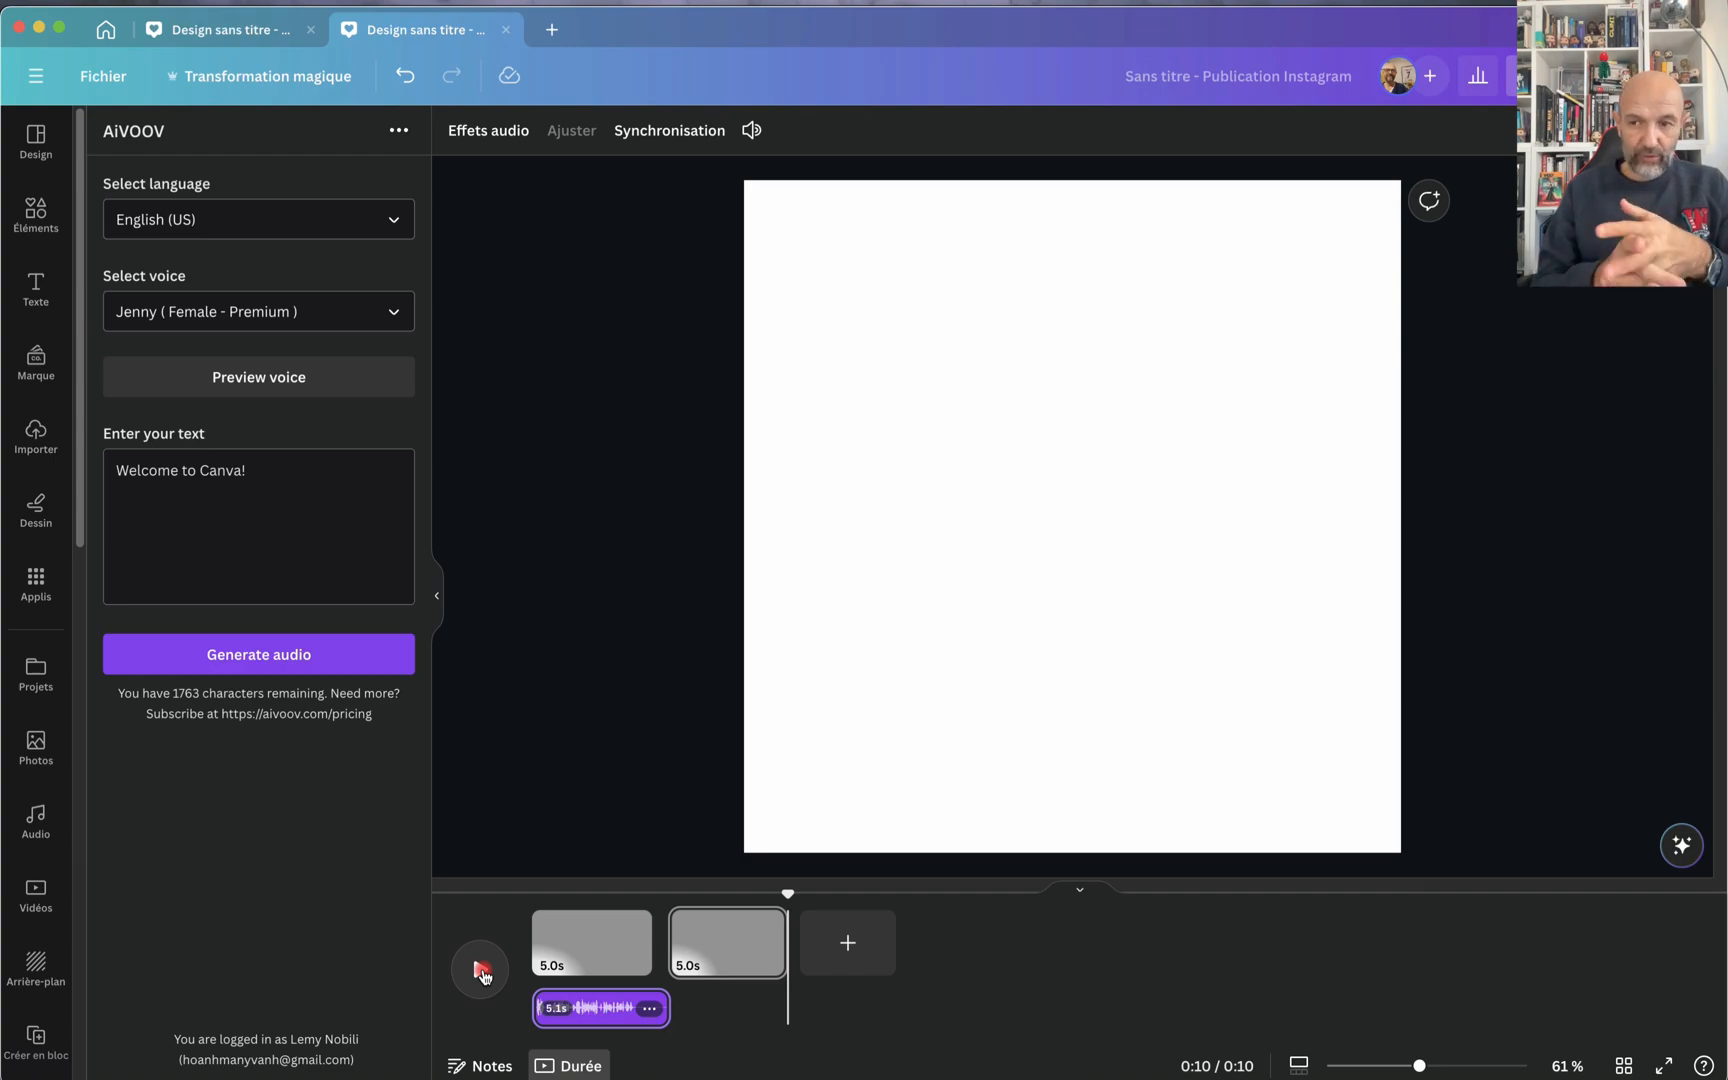
# Step: Replace the sample speech text with "Hello, bienvenue sur cette vidéo basée sur les applications externes de Canva"
pyautogui.click(308, 493)
pyautogui.press('super+a')
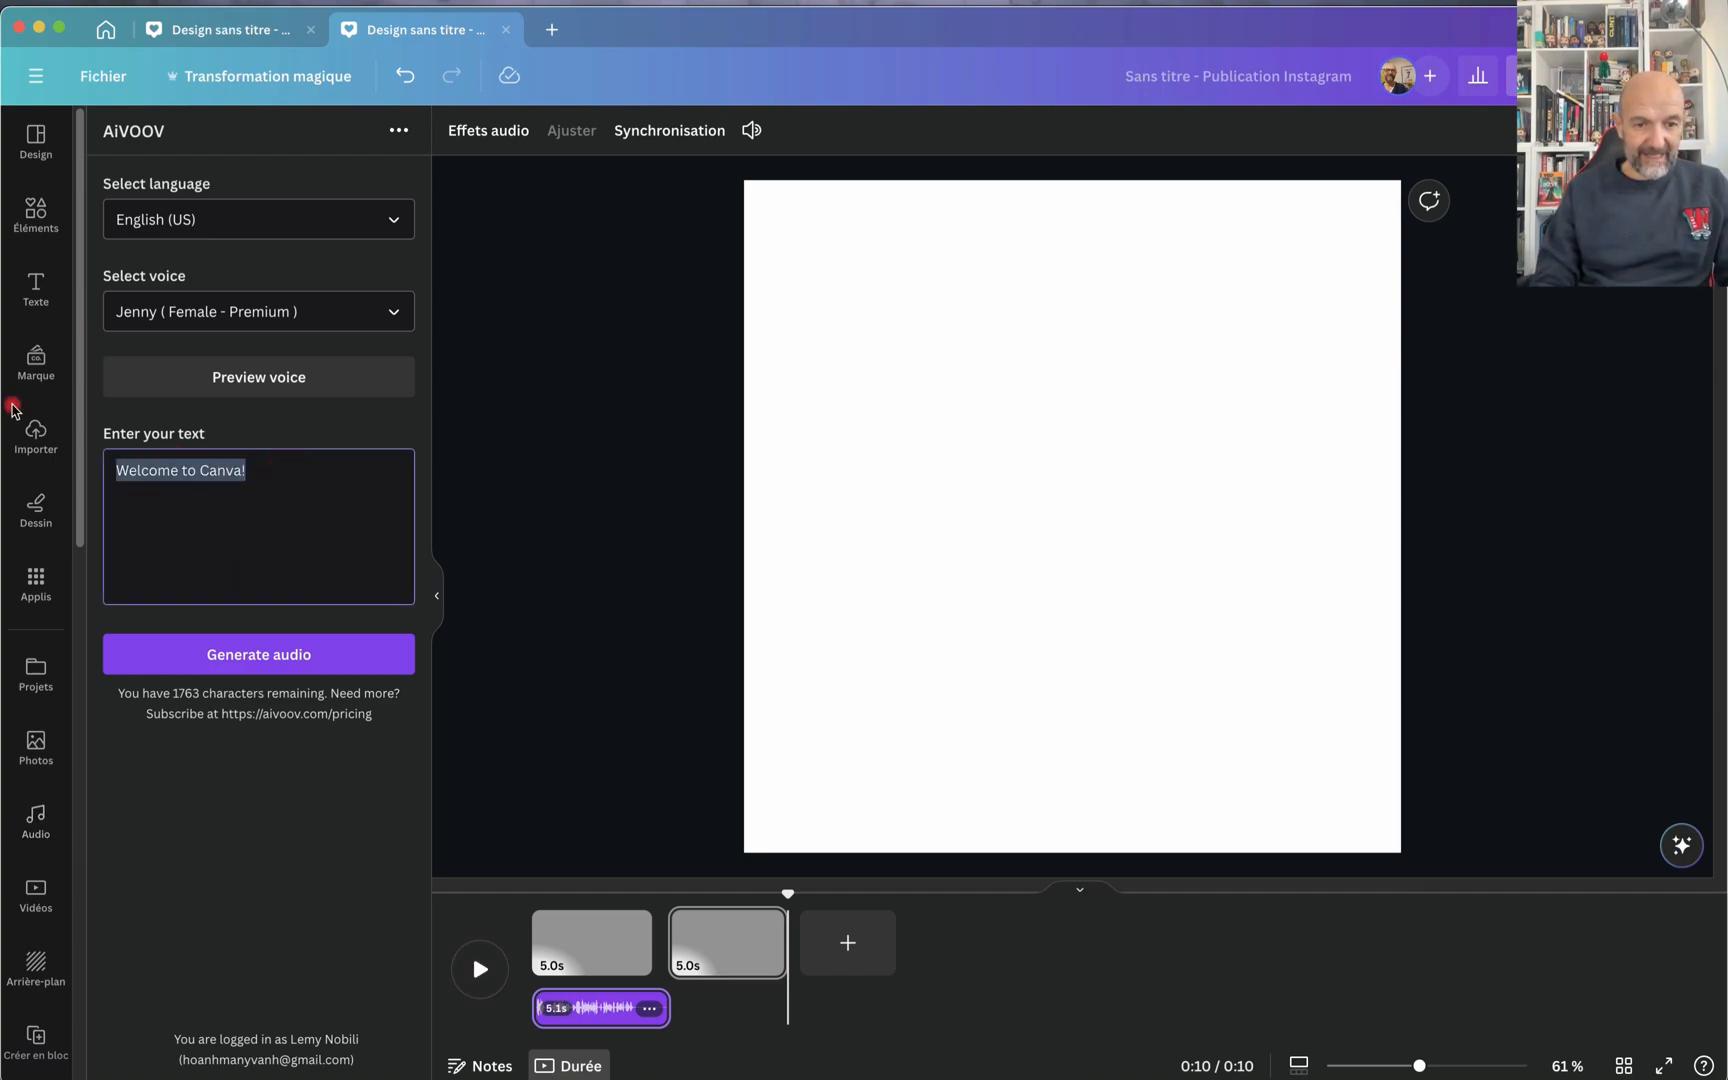
pyautogui.write('Hello, bienvenue sur cette vidéo basée sur les applications externes de Canva')
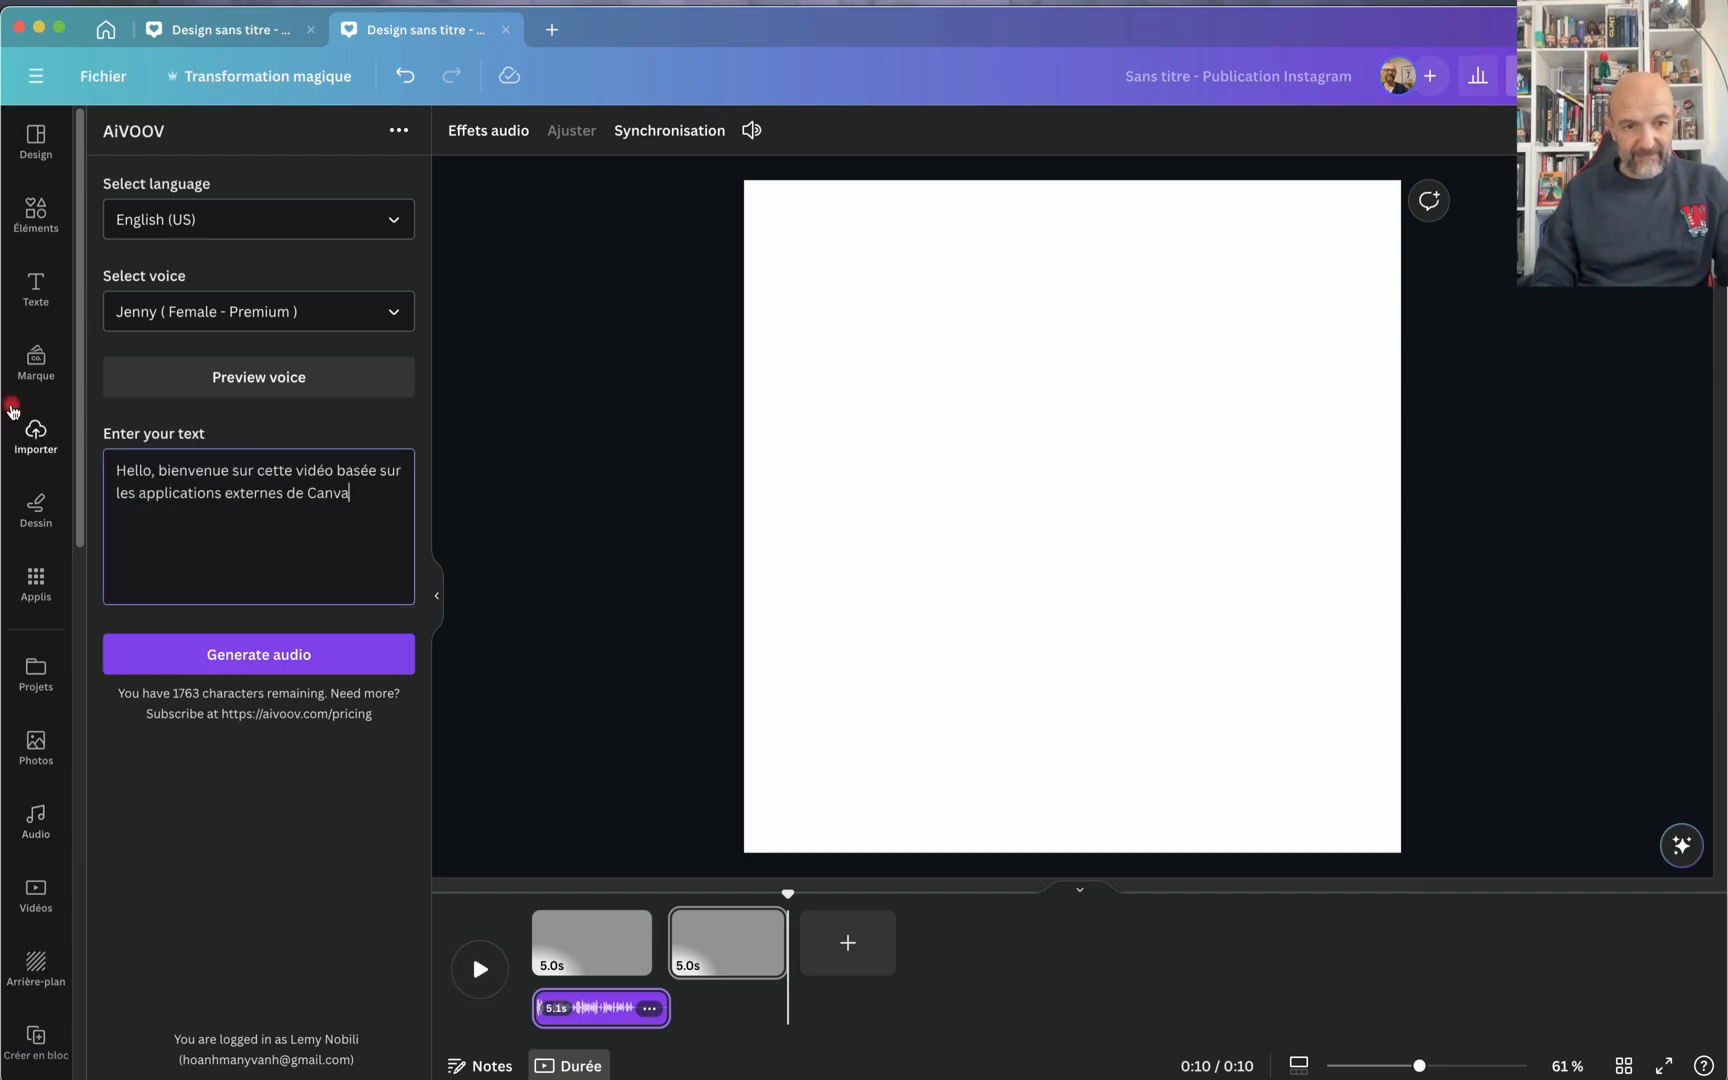
# Step: Generate the same text with the English (US) voice Christopher (Male - Premium) and play the new clip from its start
pyautogui.click(393, 312)
pyautogui.scroll(-5, 318, 498)
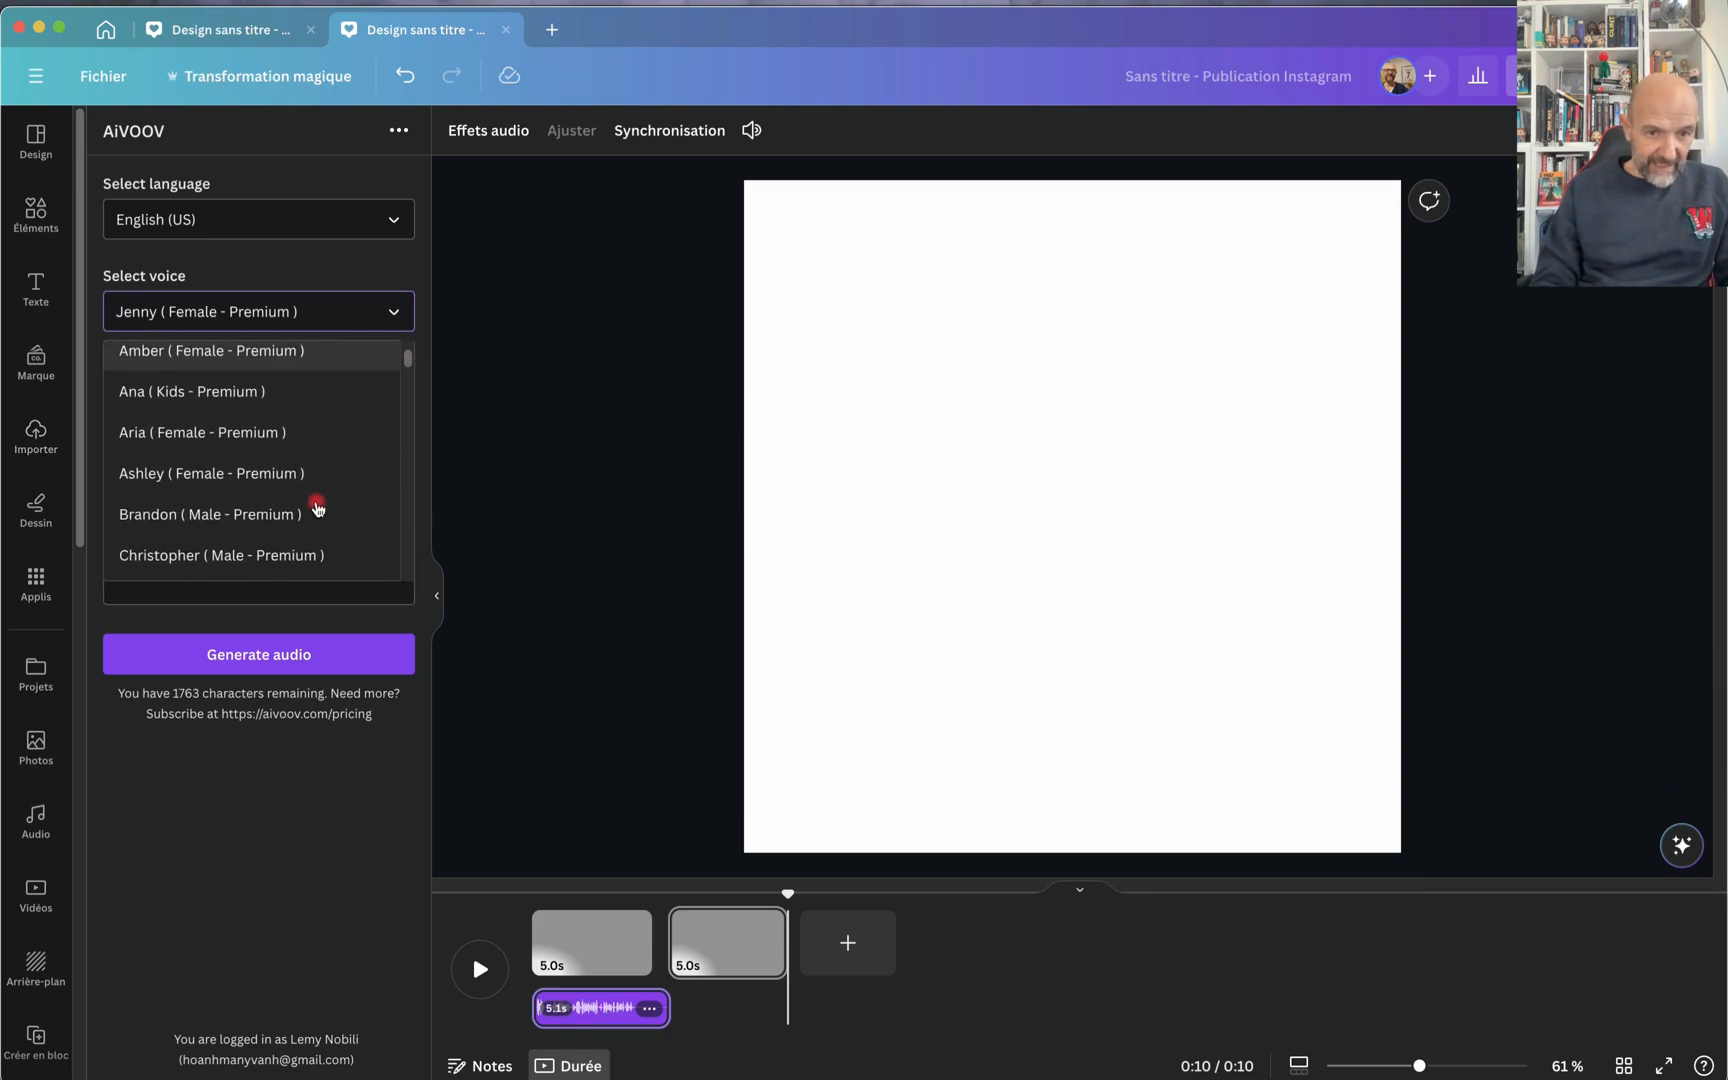
pyautogui.click(312, 463)
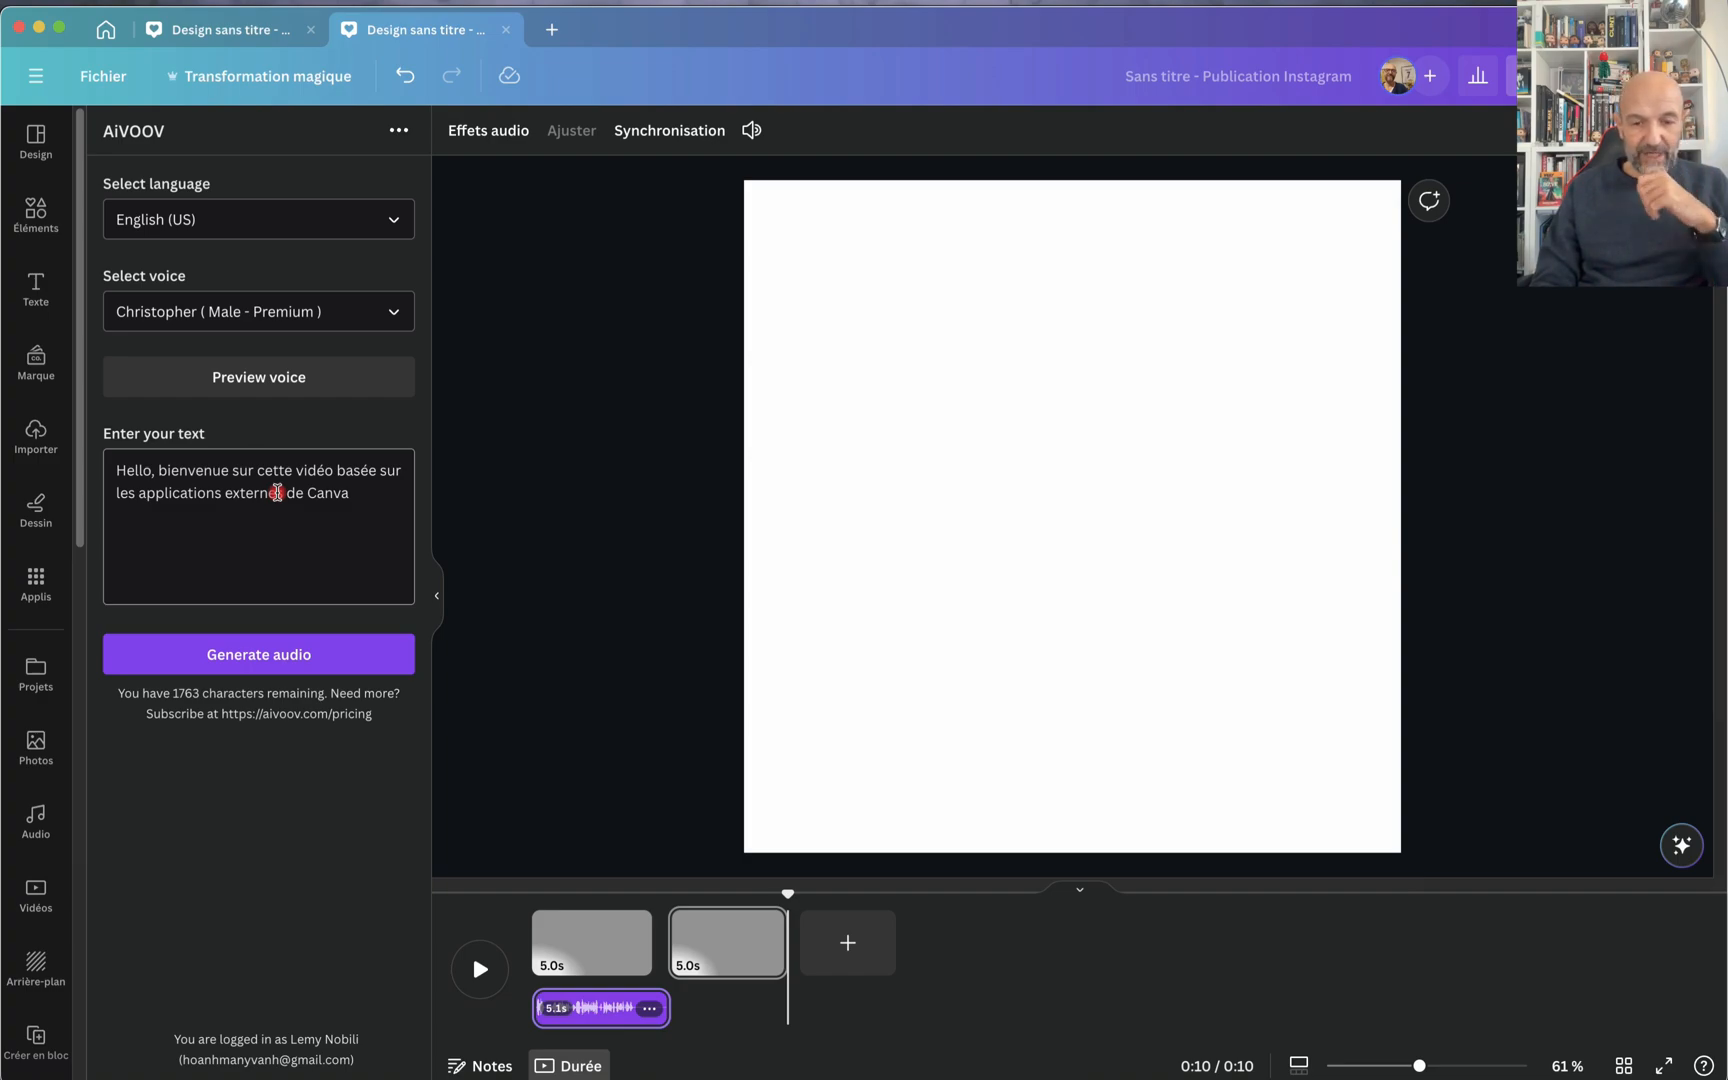
pyautogui.click(264, 666)
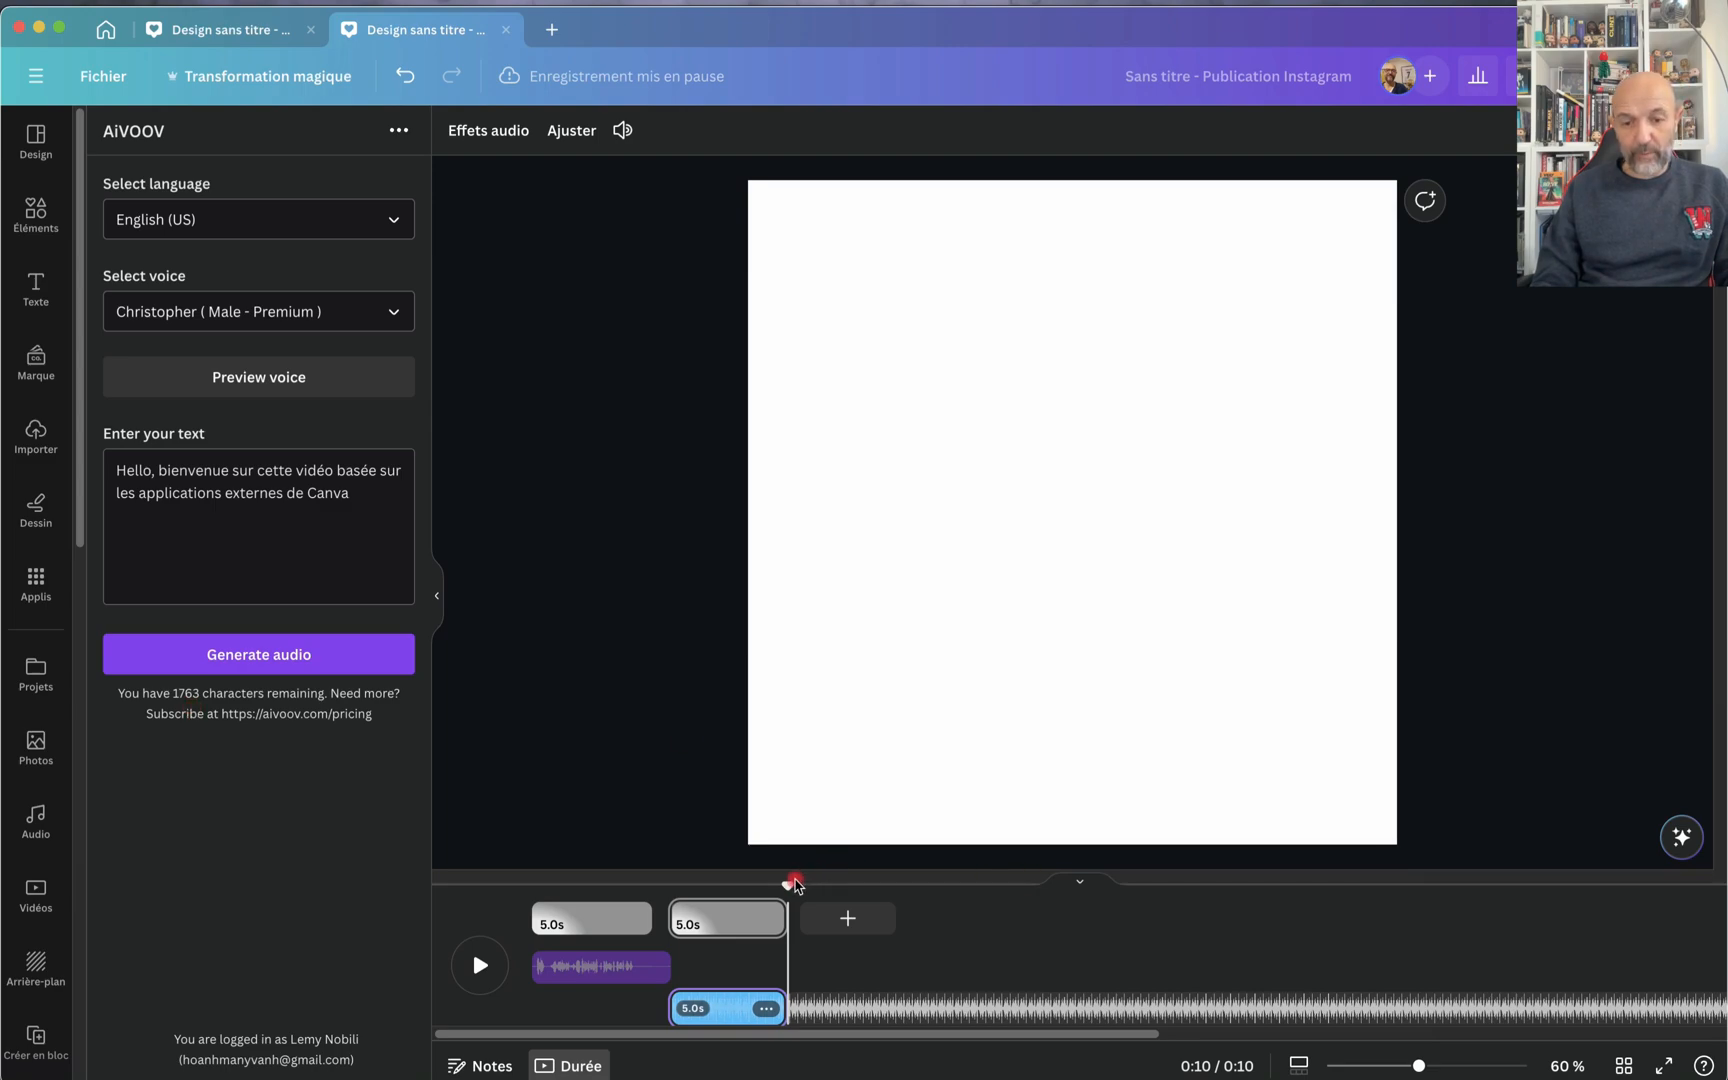
pyautogui.moveTo(787, 887); pyautogui.dragTo(671, 889)
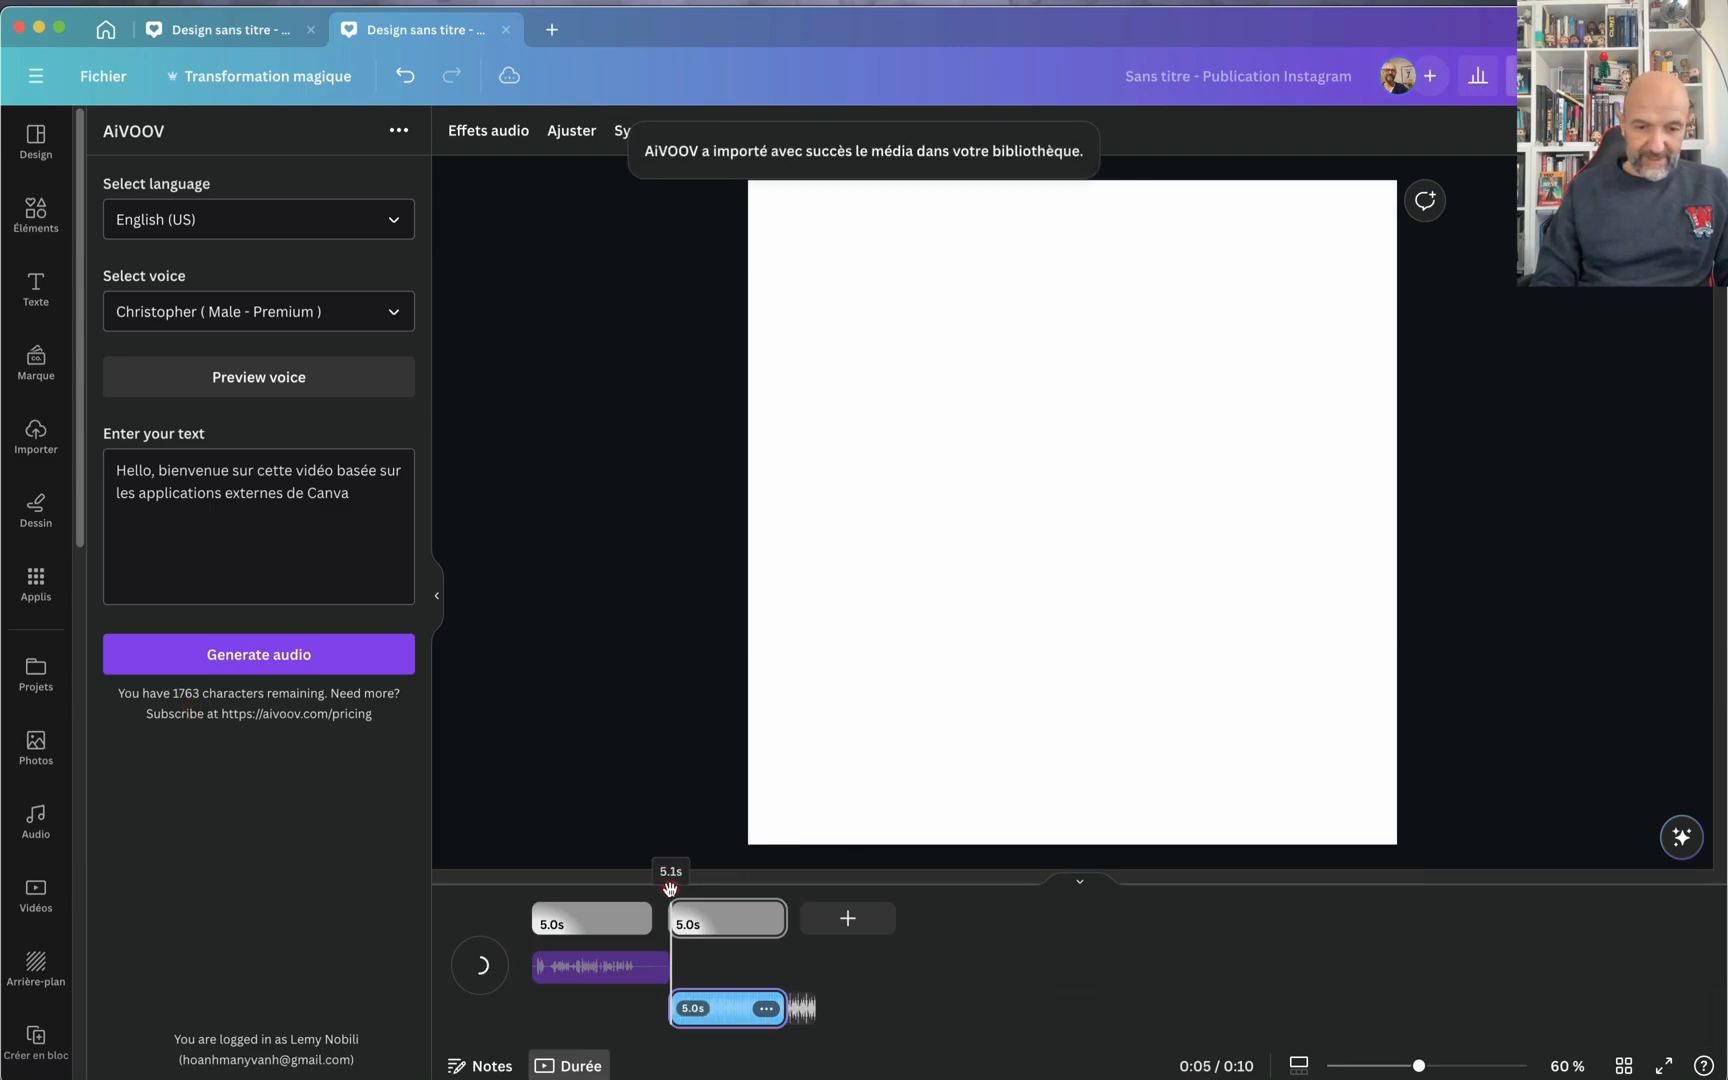
pyautogui.press('space')
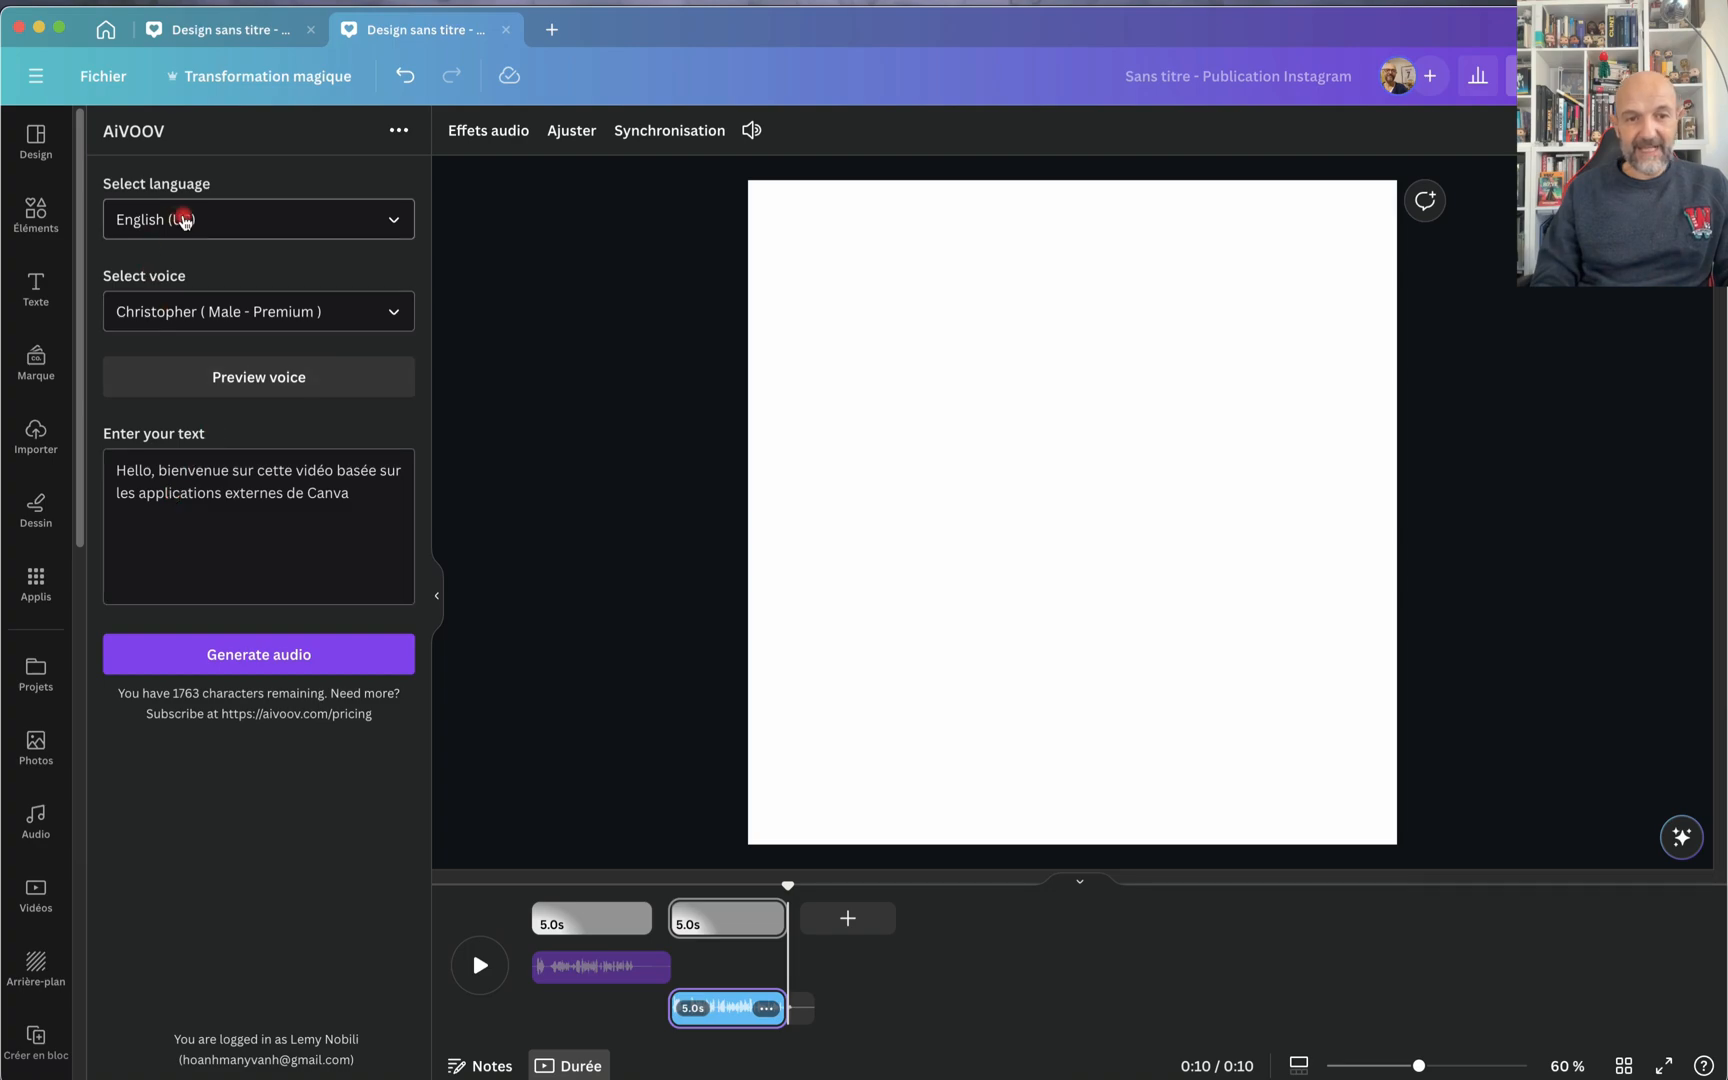
# Step: Set the language to French (France) and the voice to Claude (Male - Premium), and generate the audio from the same text
pyautogui.click(396, 224)
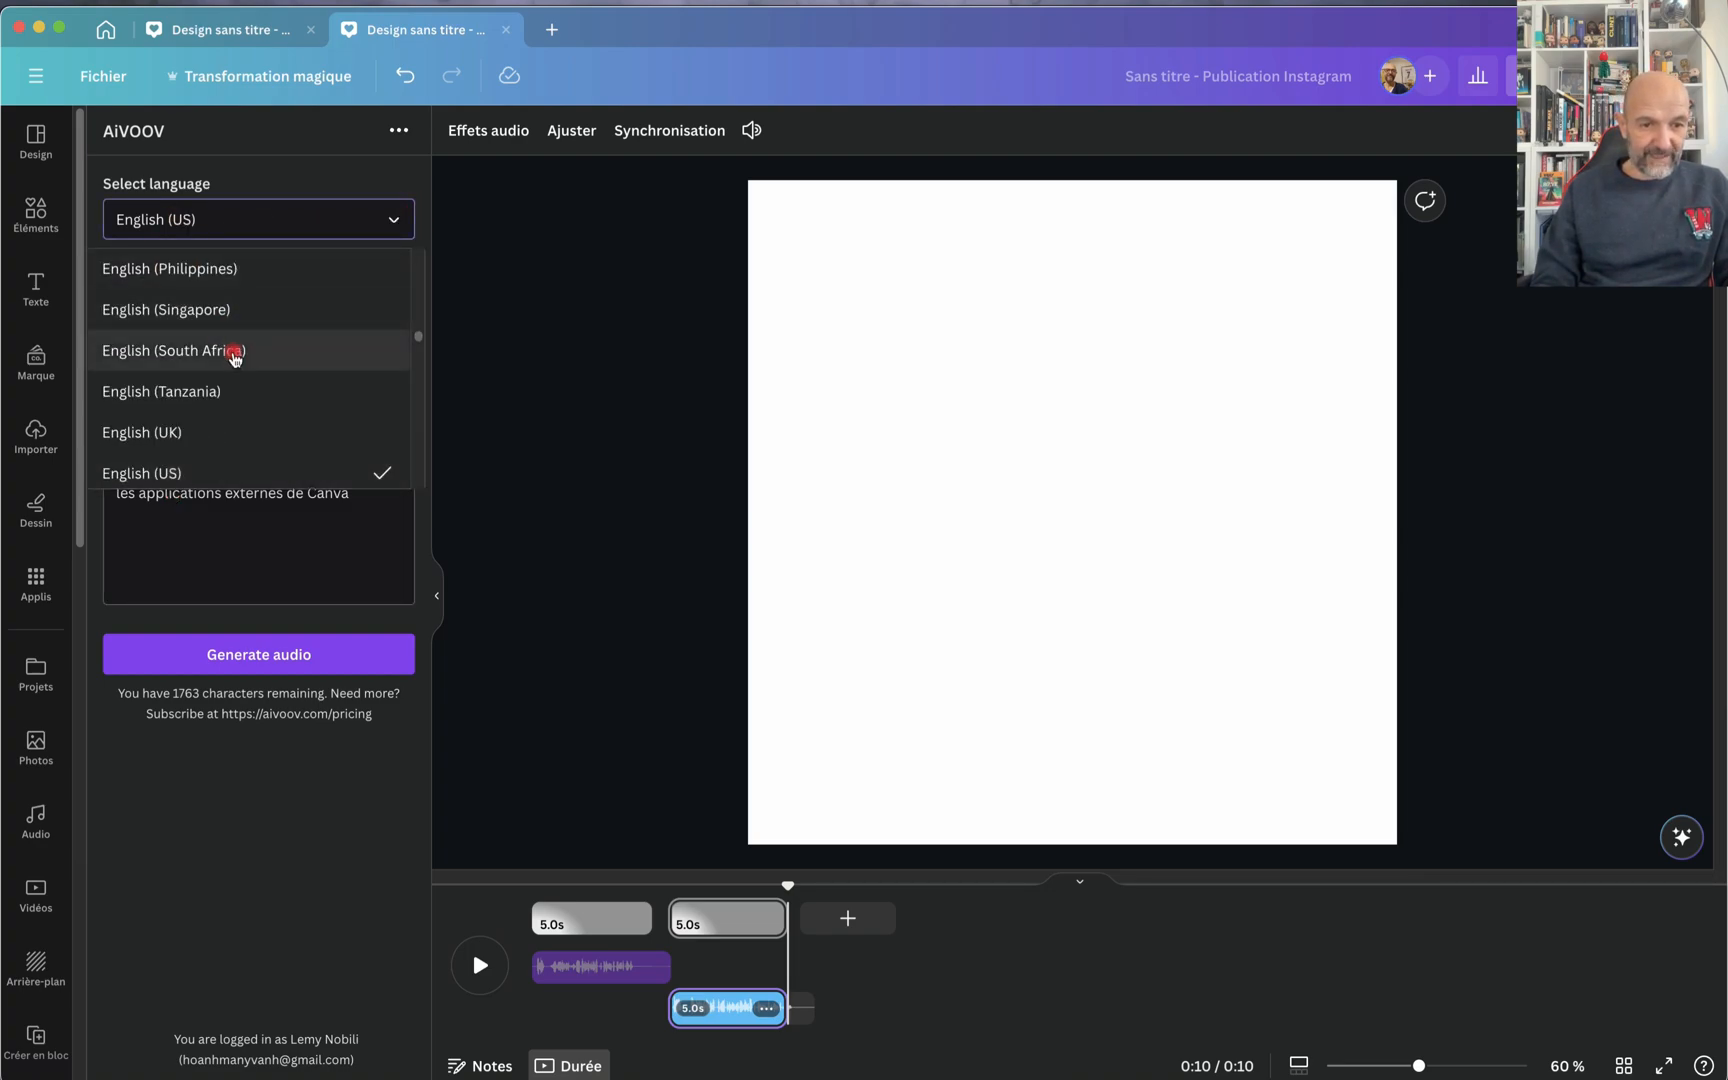
pyautogui.scroll(-4, 212, 376)
pyautogui.scroll(-4, 212, 380)
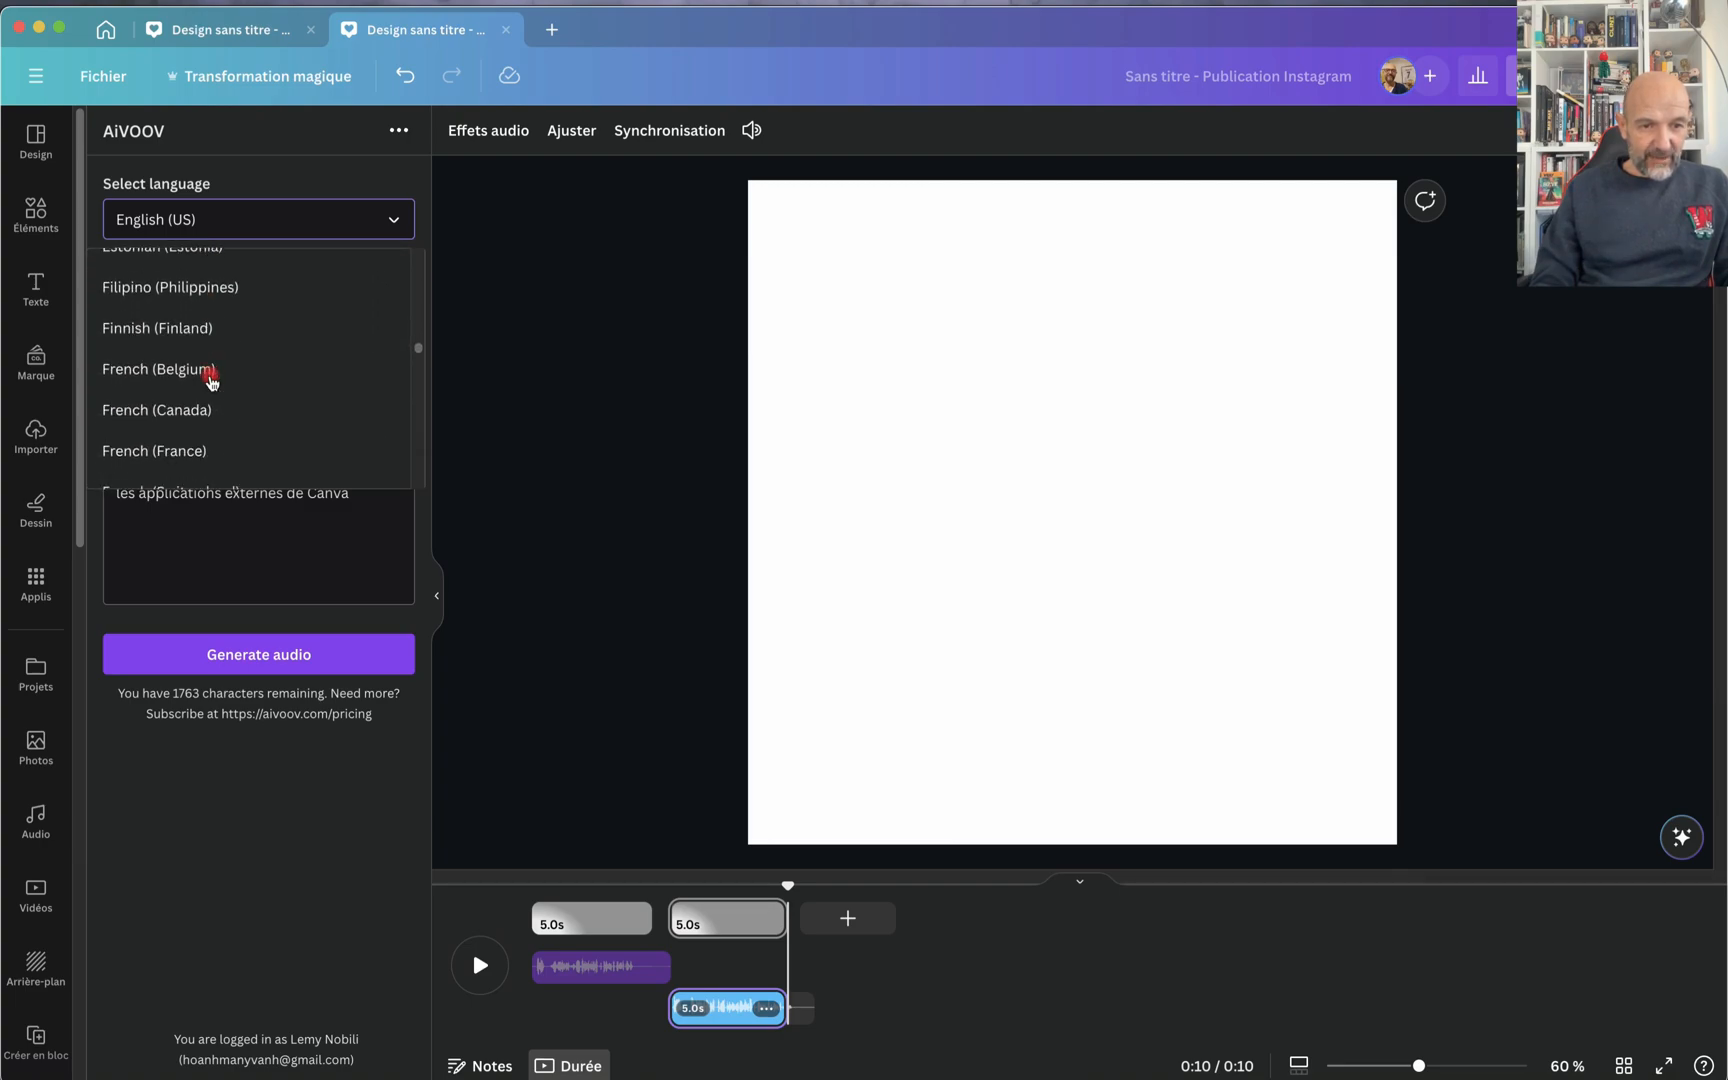
pyautogui.click(190, 397)
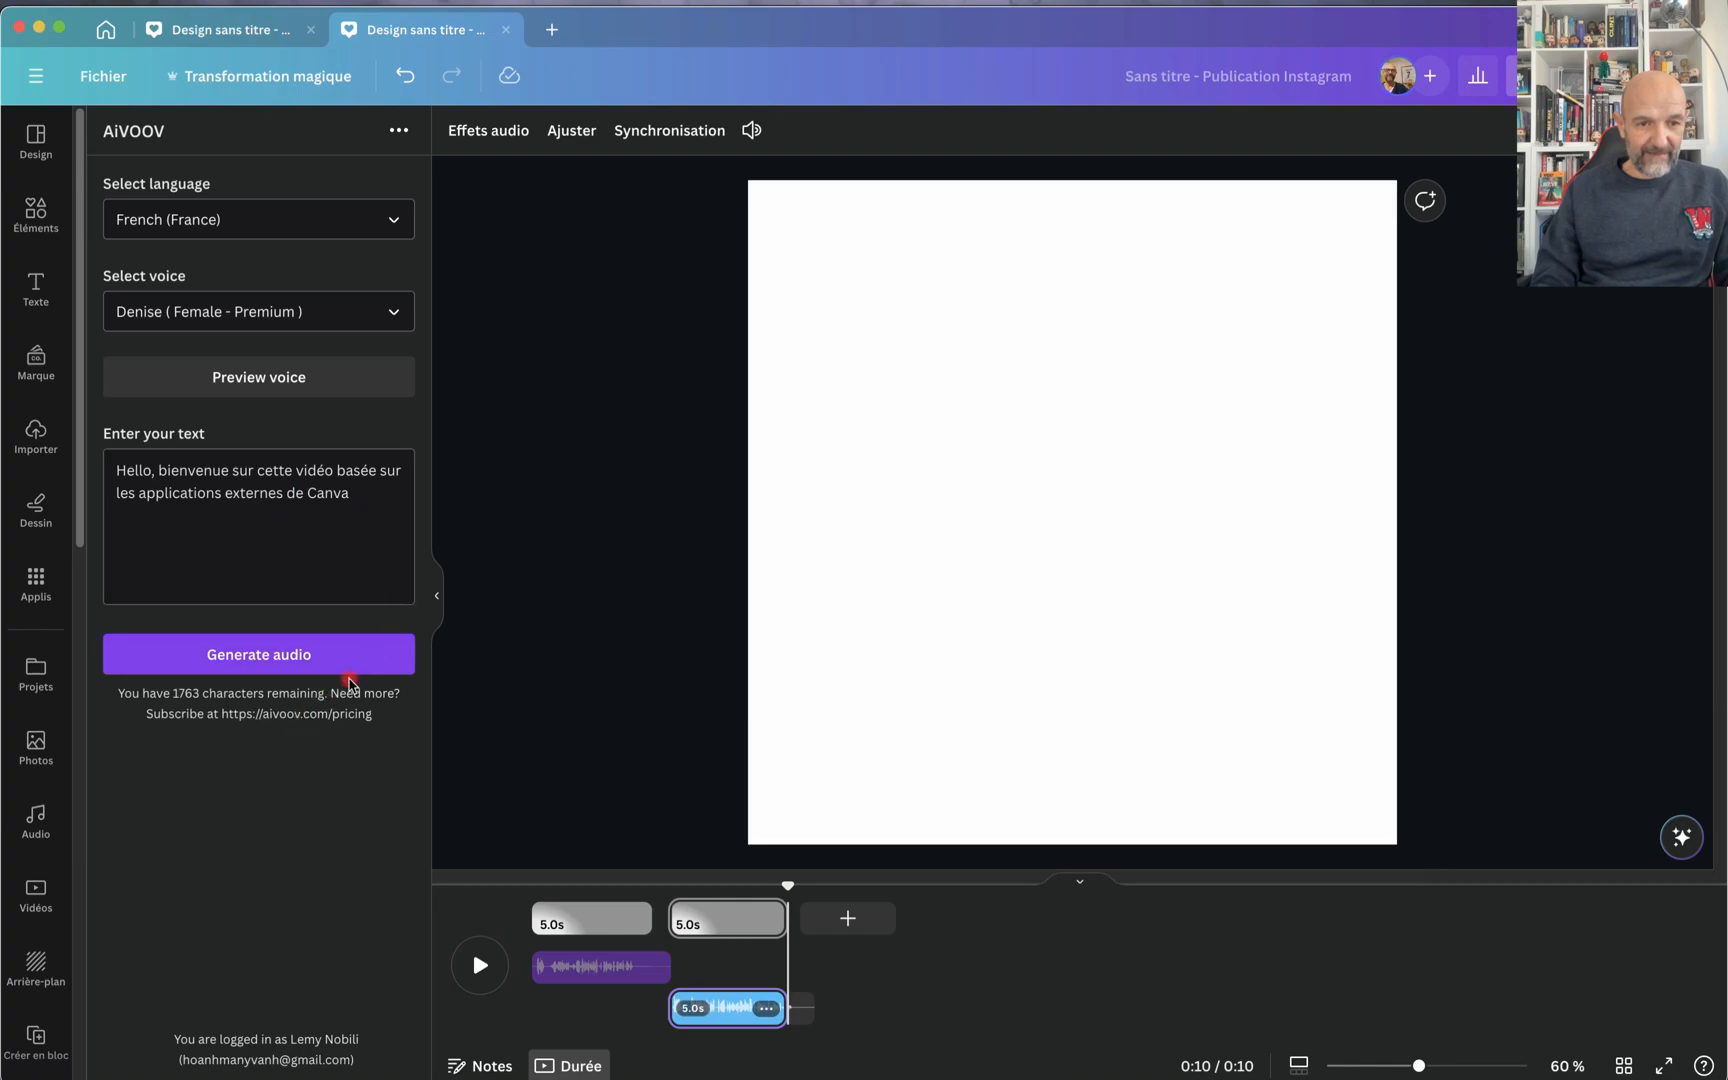
pyautogui.click(394, 330)
pyautogui.click(205, 563)
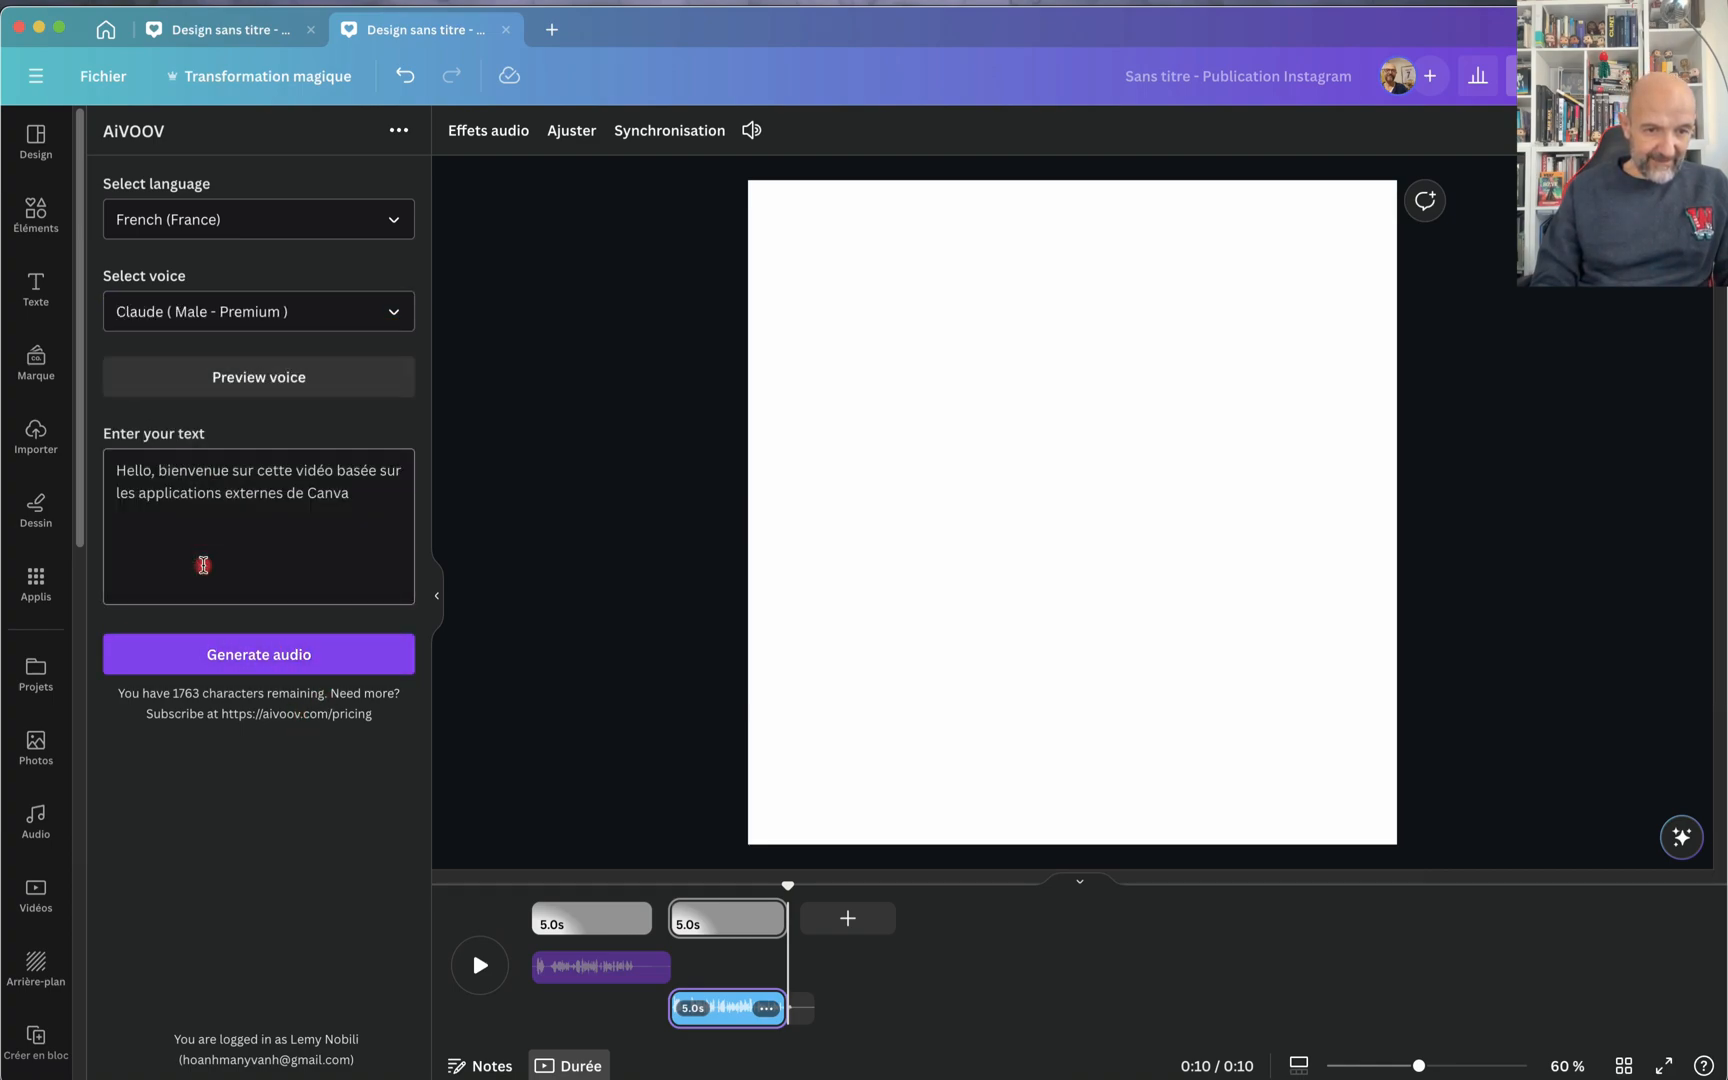
pyautogui.click(272, 658)
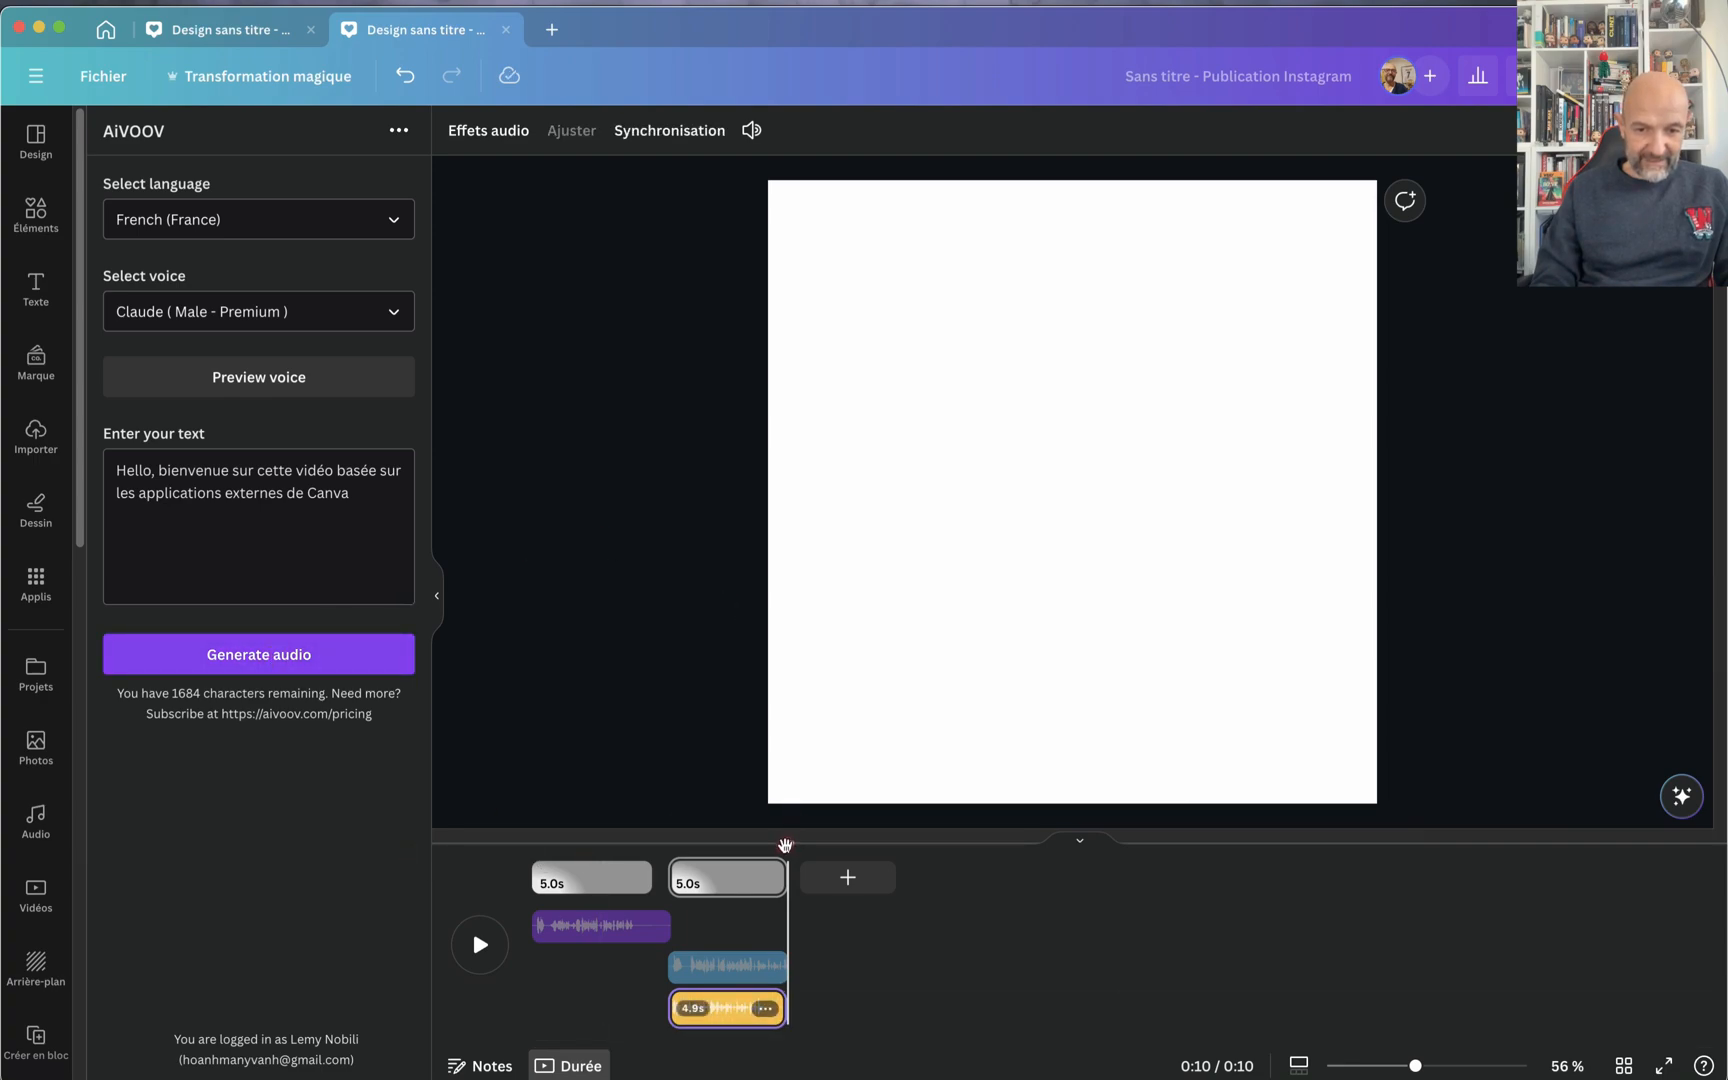
# Step: Play back the newly generated Claude clip from the start of the second page
pyautogui.moveTo(785, 845); pyautogui.dragTo(664, 847)
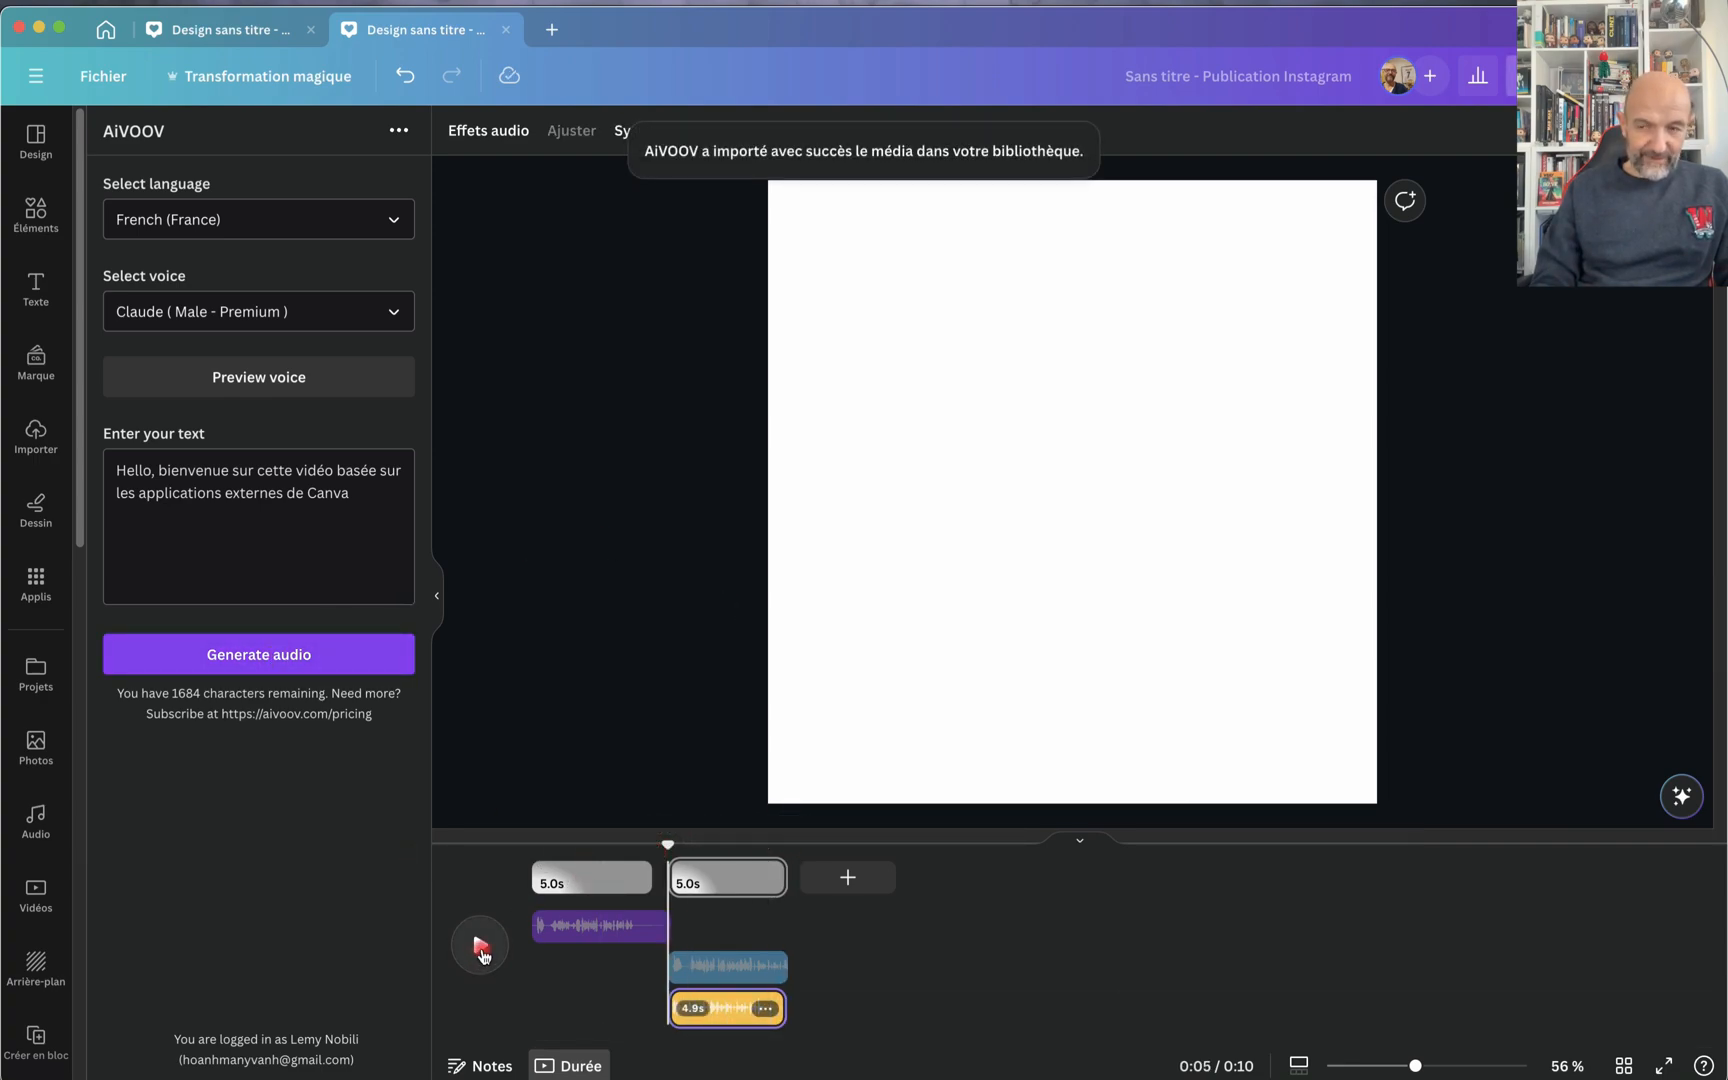
pyautogui.click(482, 954)
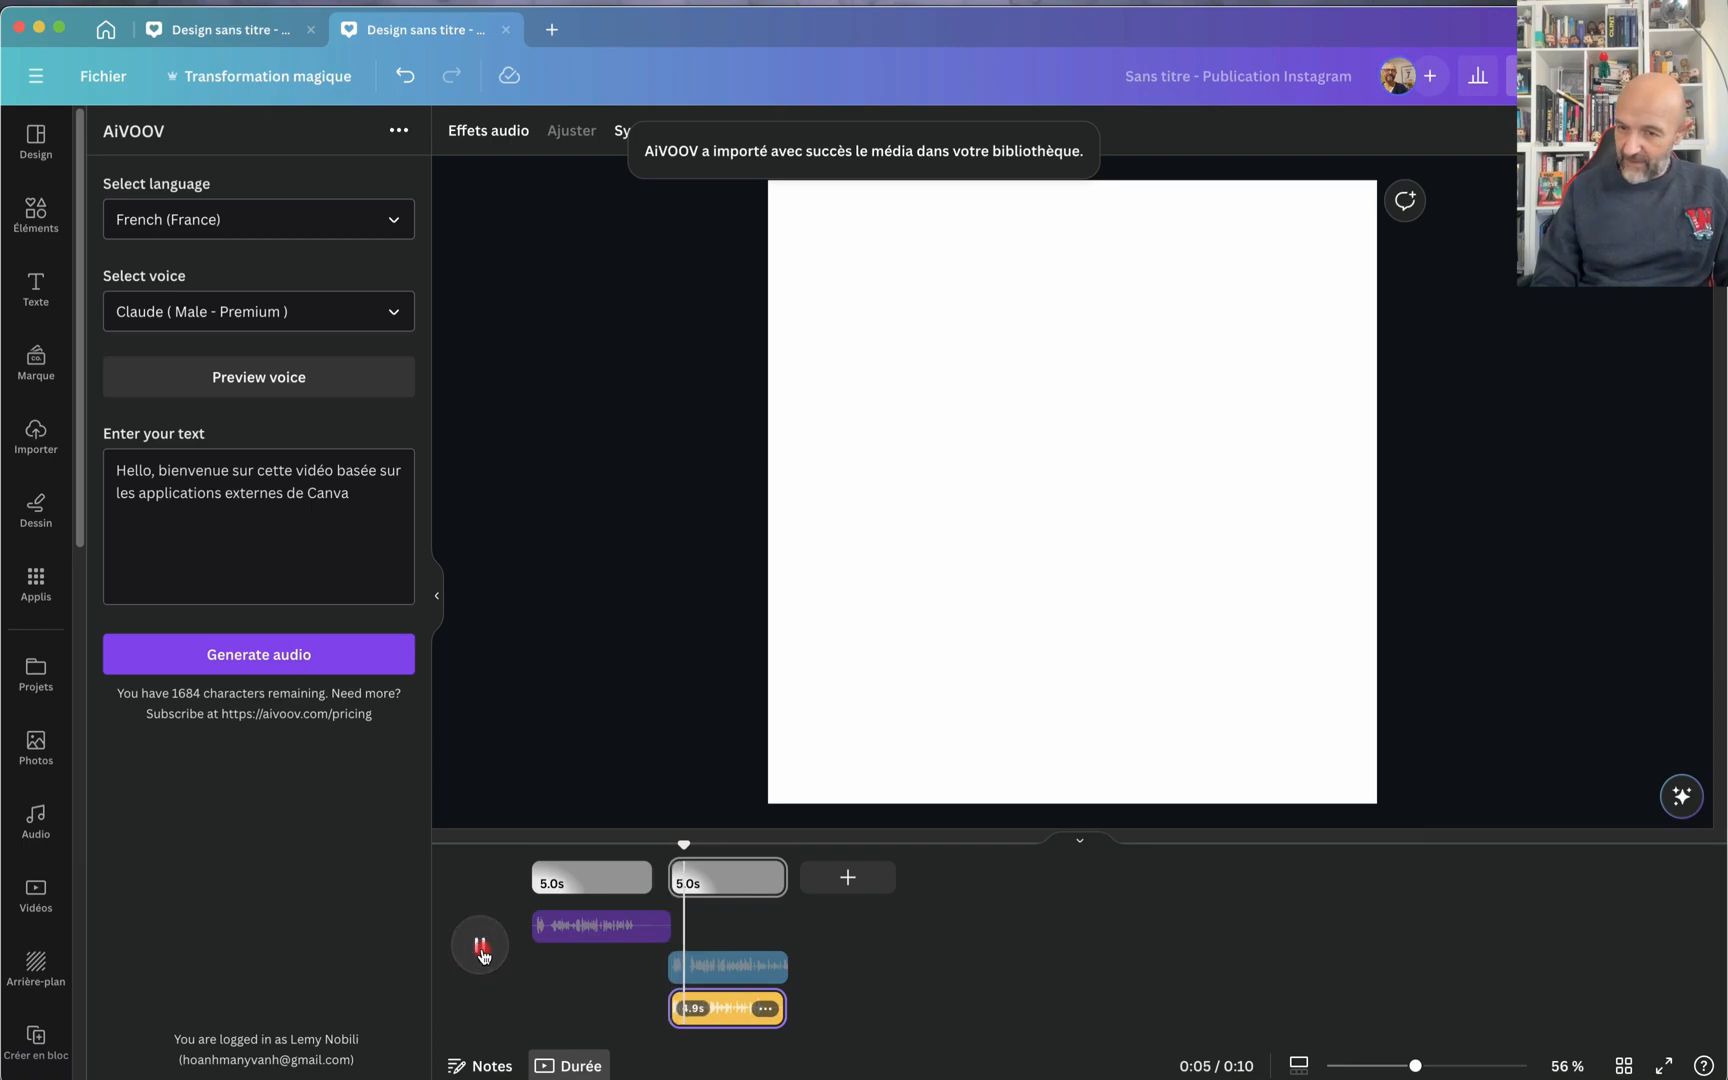
pyautogui.click(482, 950)
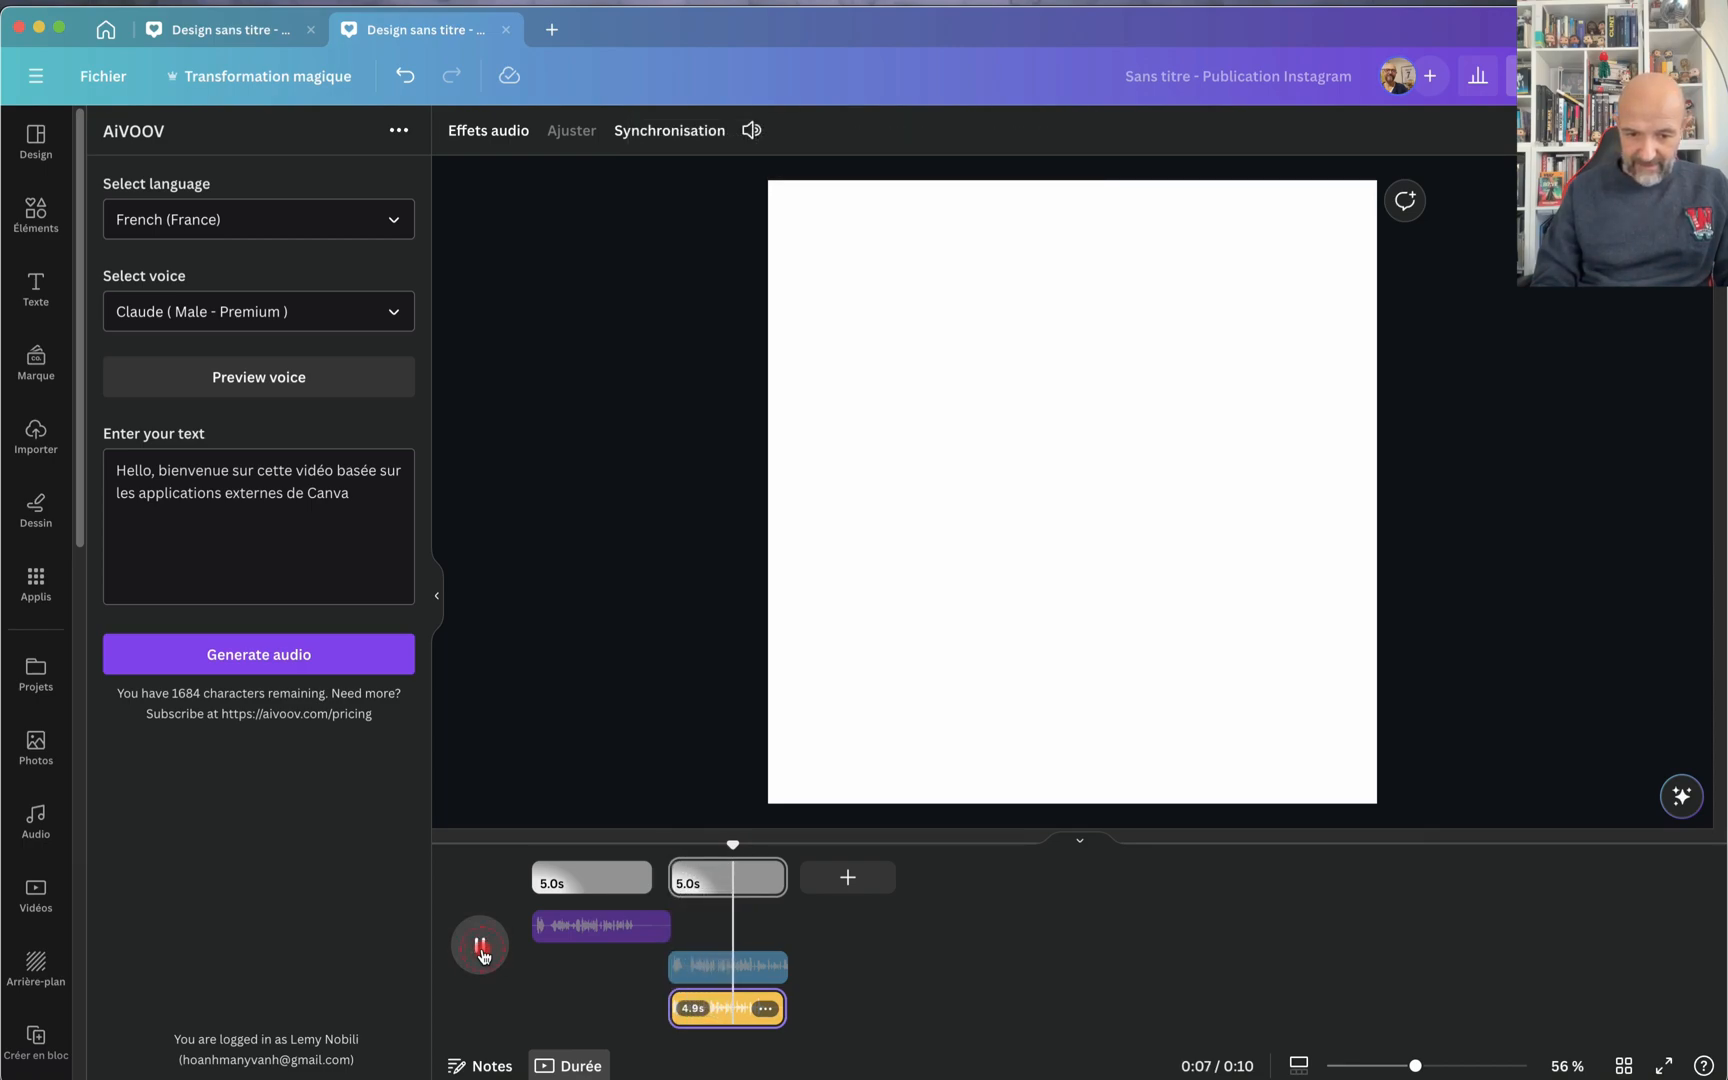
# Step: Delete the overlapping Christopher clip, place the Claude clip directly after the first clip on the timeline, and play it back
pyautogui.click(741, 1010)
pyautogui.moveTo(741, 1010); pyautogui.dragTo(703, 1010)
pyautogui.click(776, 973)
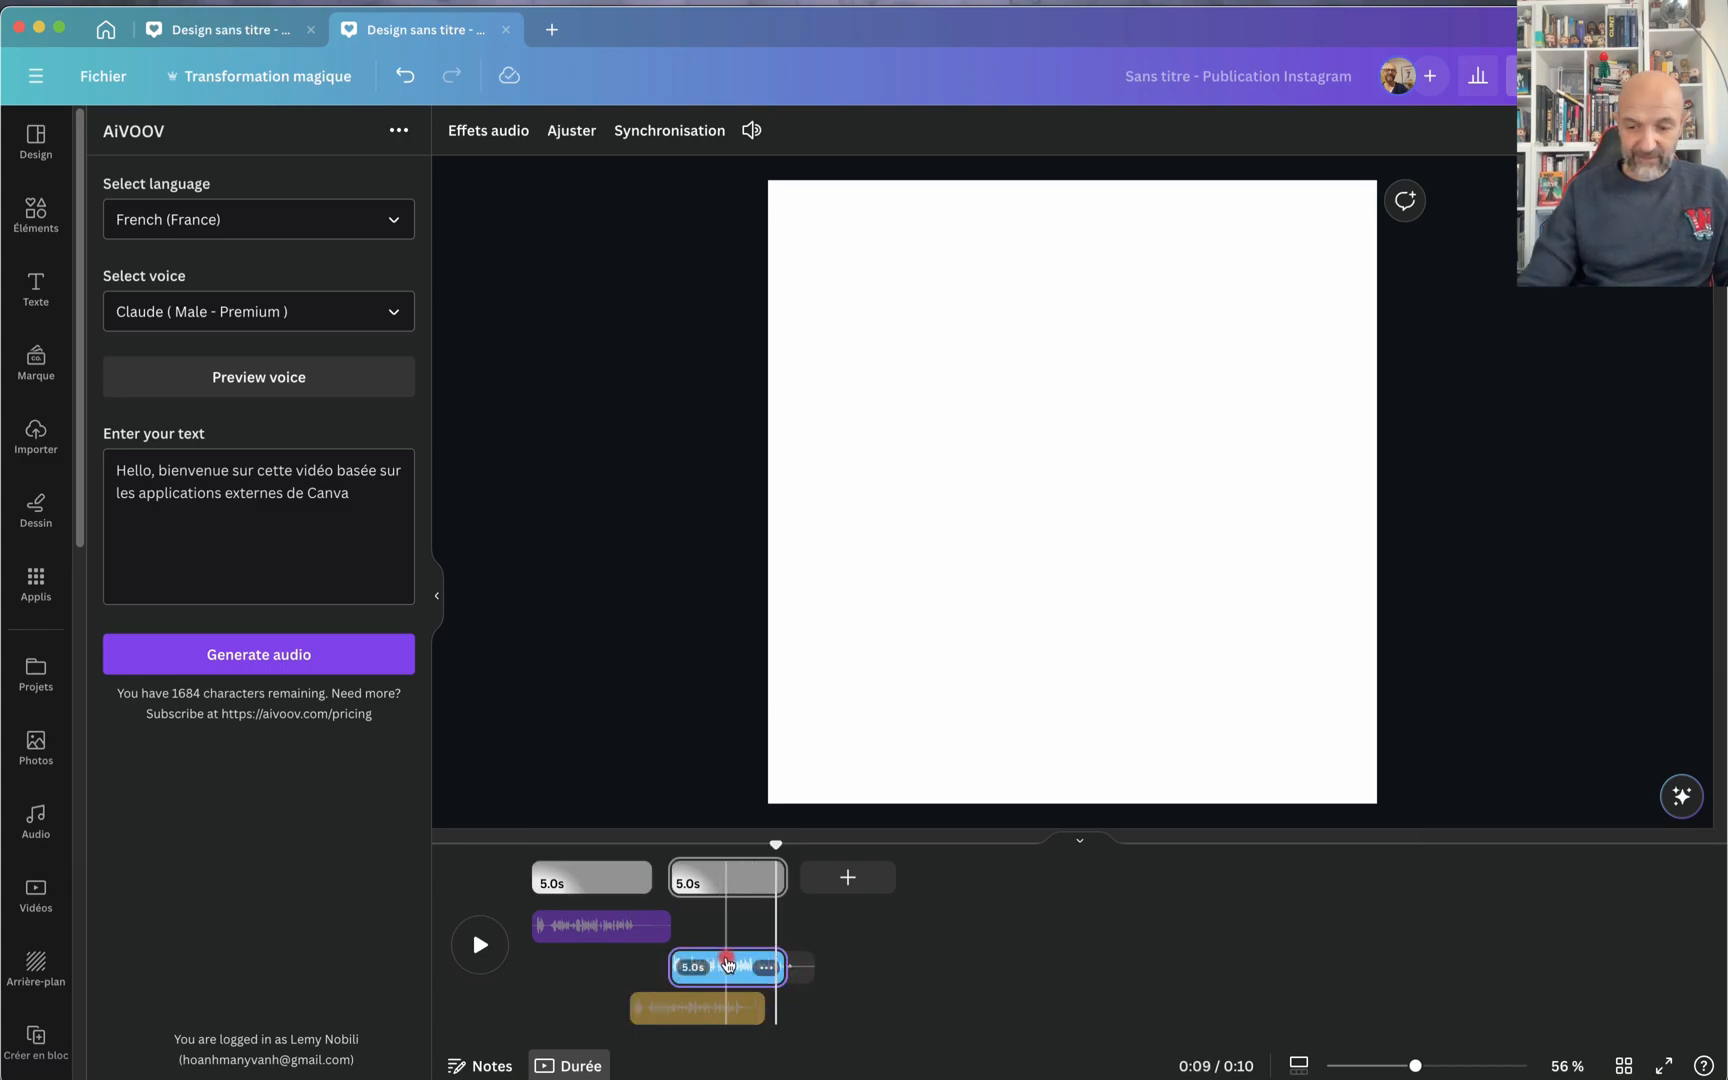
pyautogui.press('Delete')
pyautogui.moveTo(745, 1010); pyautogui.dragTo(800, 1008)
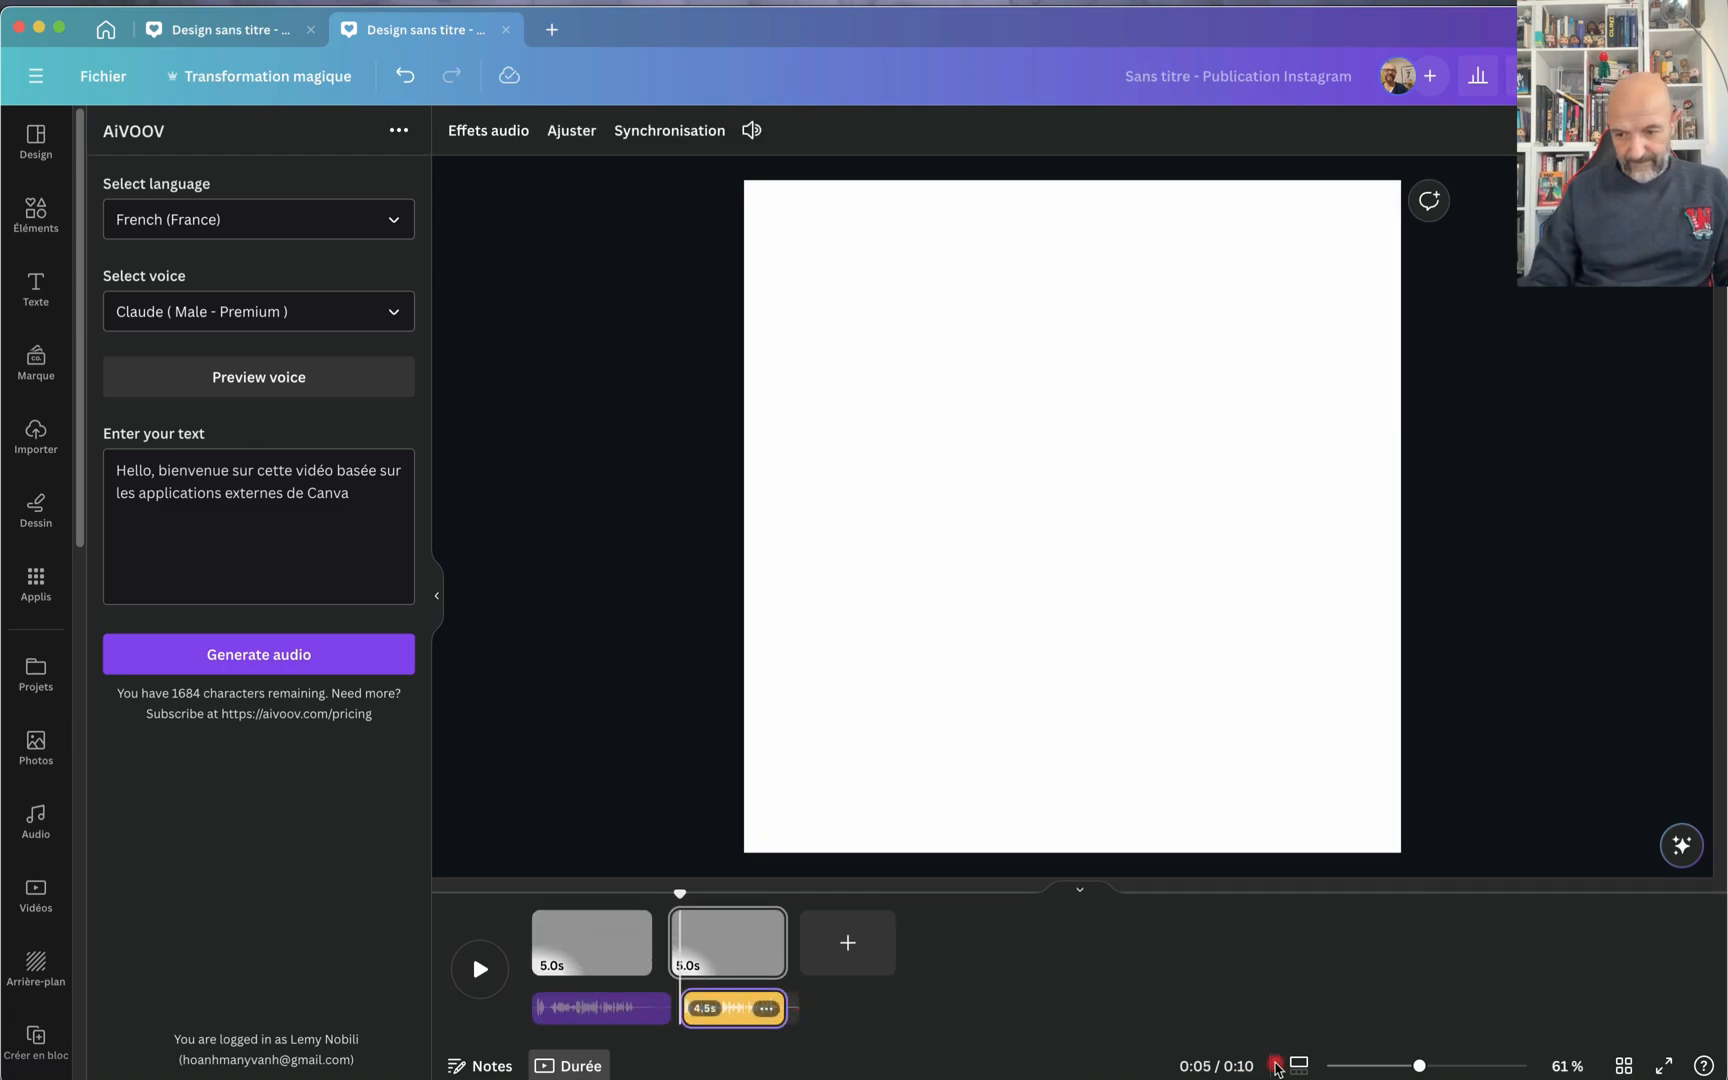
pyautogui.click(1618, 1062)
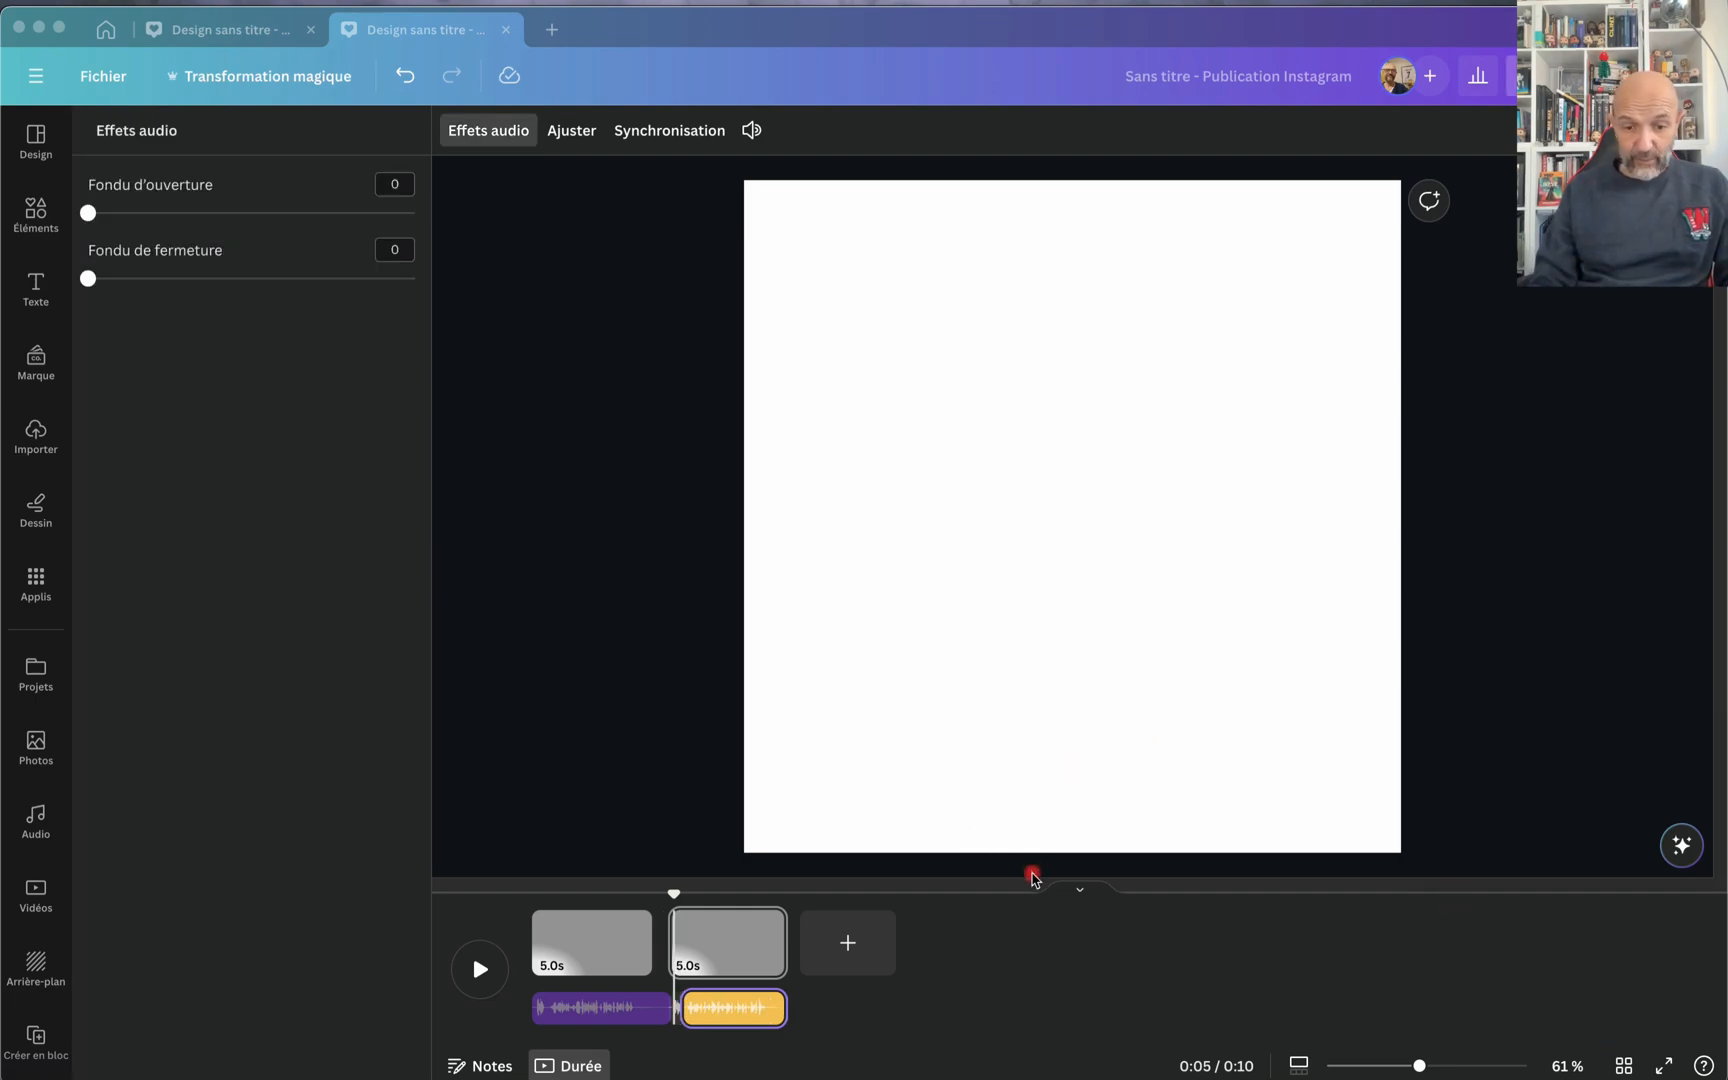
pyautogui.click(484, 968)
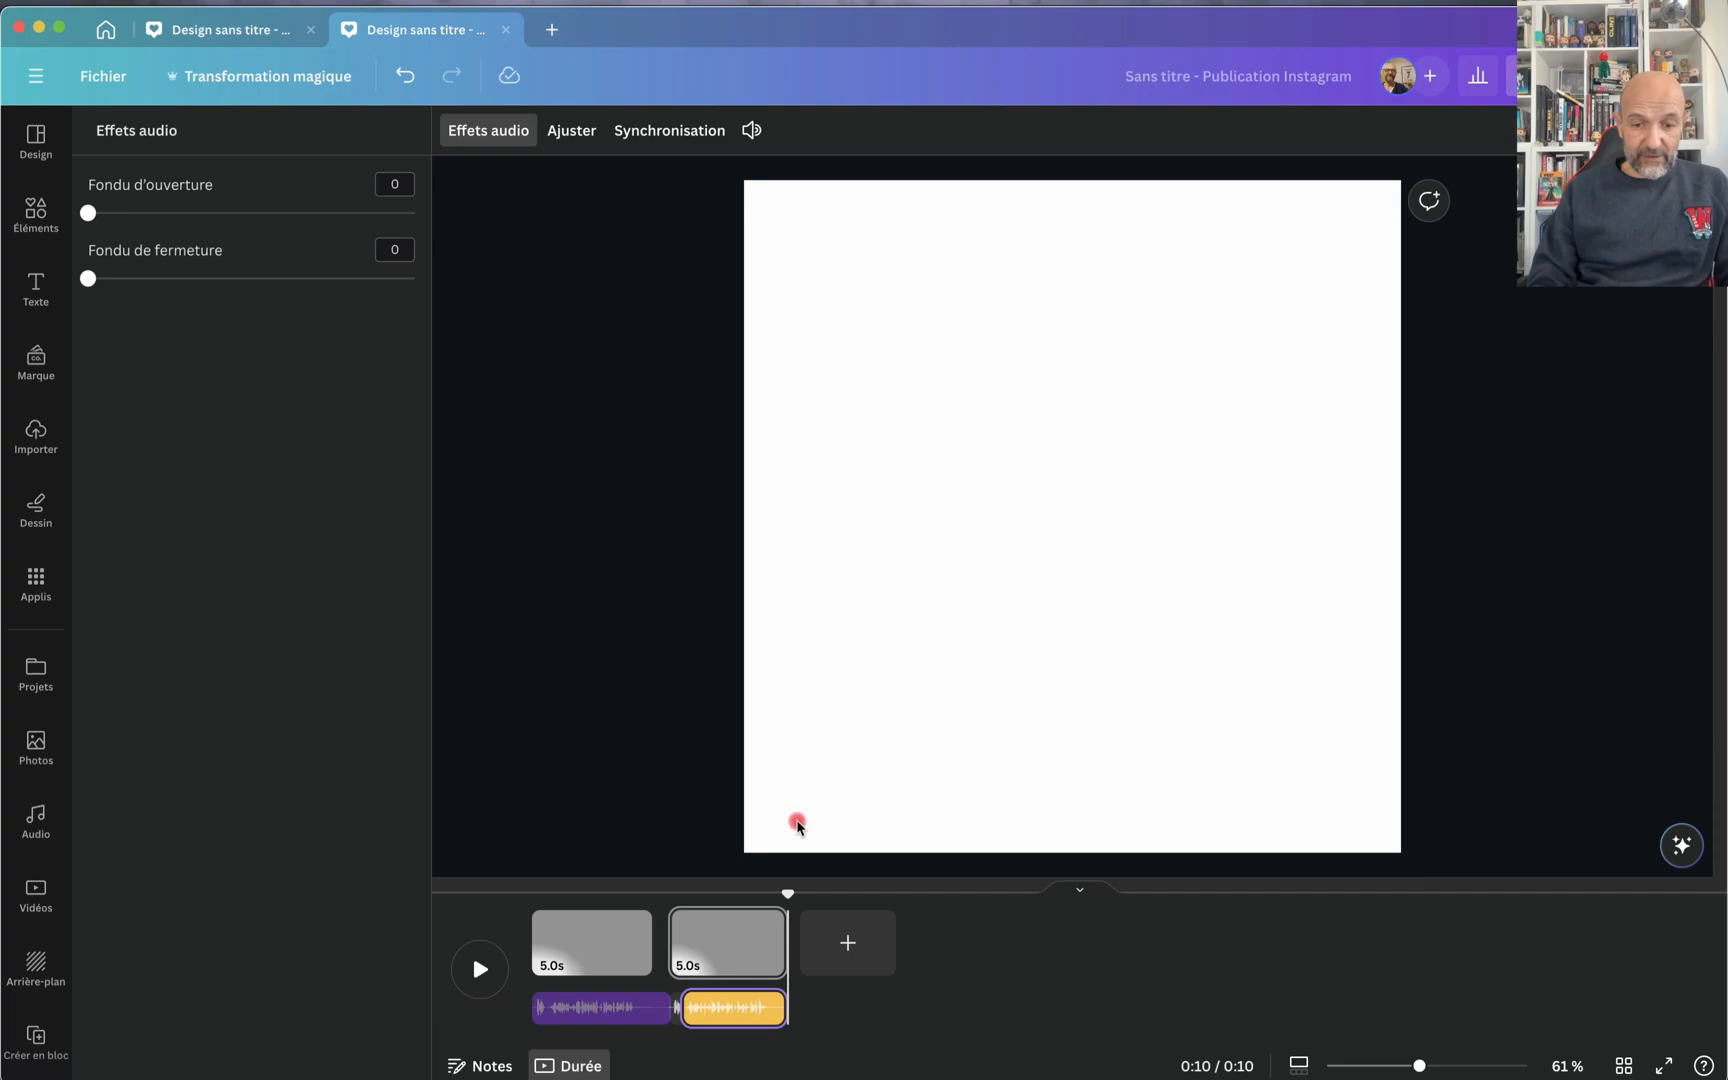
# Step: Try to synchronize the Claude audio clip with the pages, and open that clip's audio effects
pyautogui.click(735, 1007)
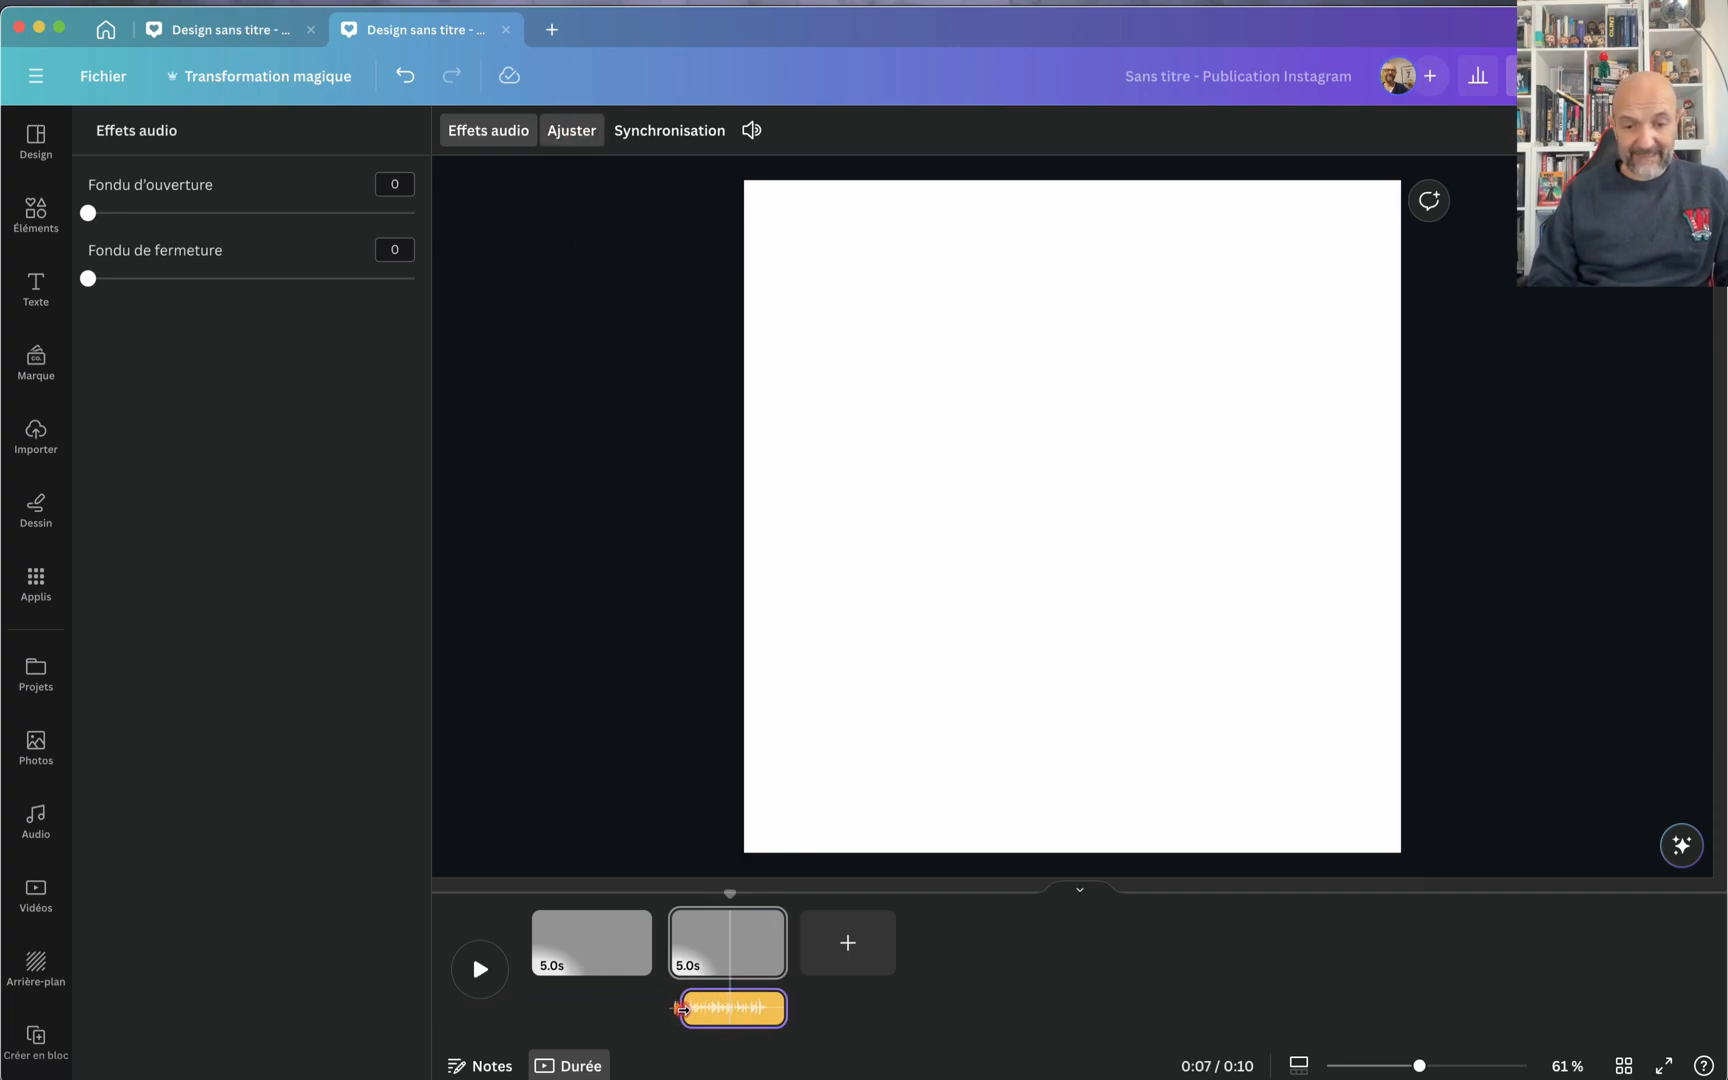
pyautogui.click(713, 930)
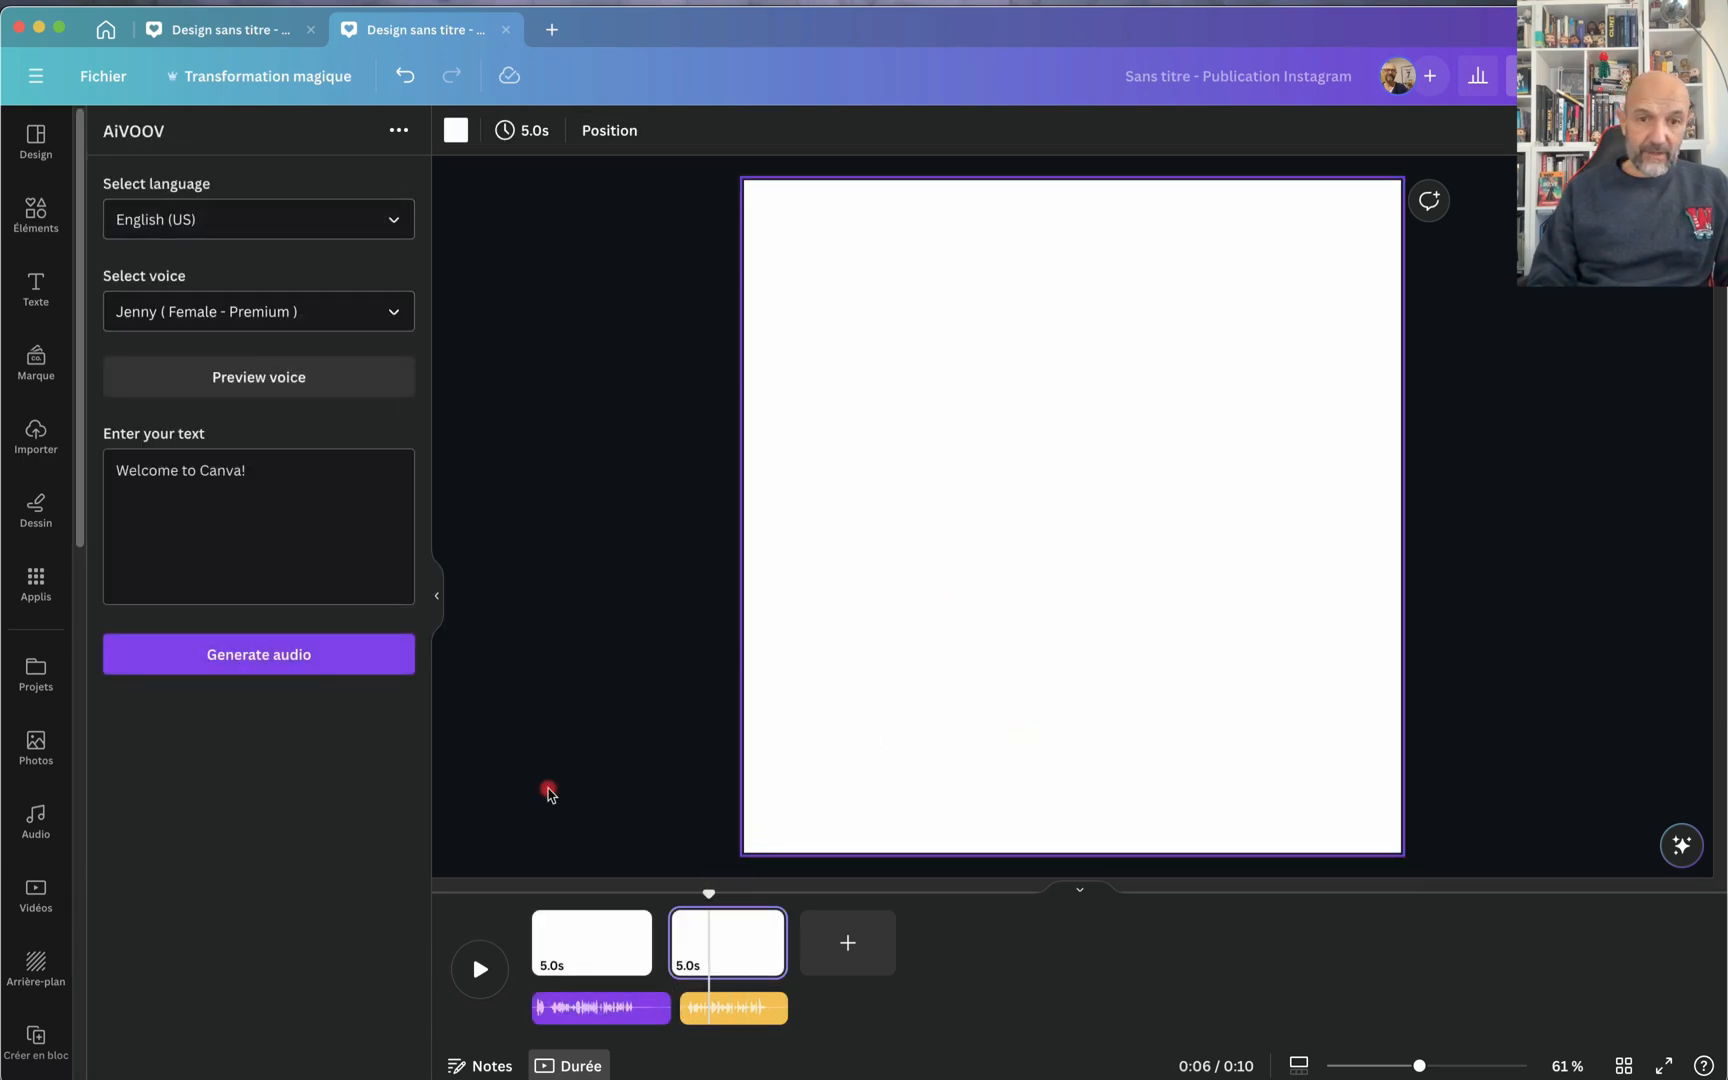
pyautogui.click(737, 1008)
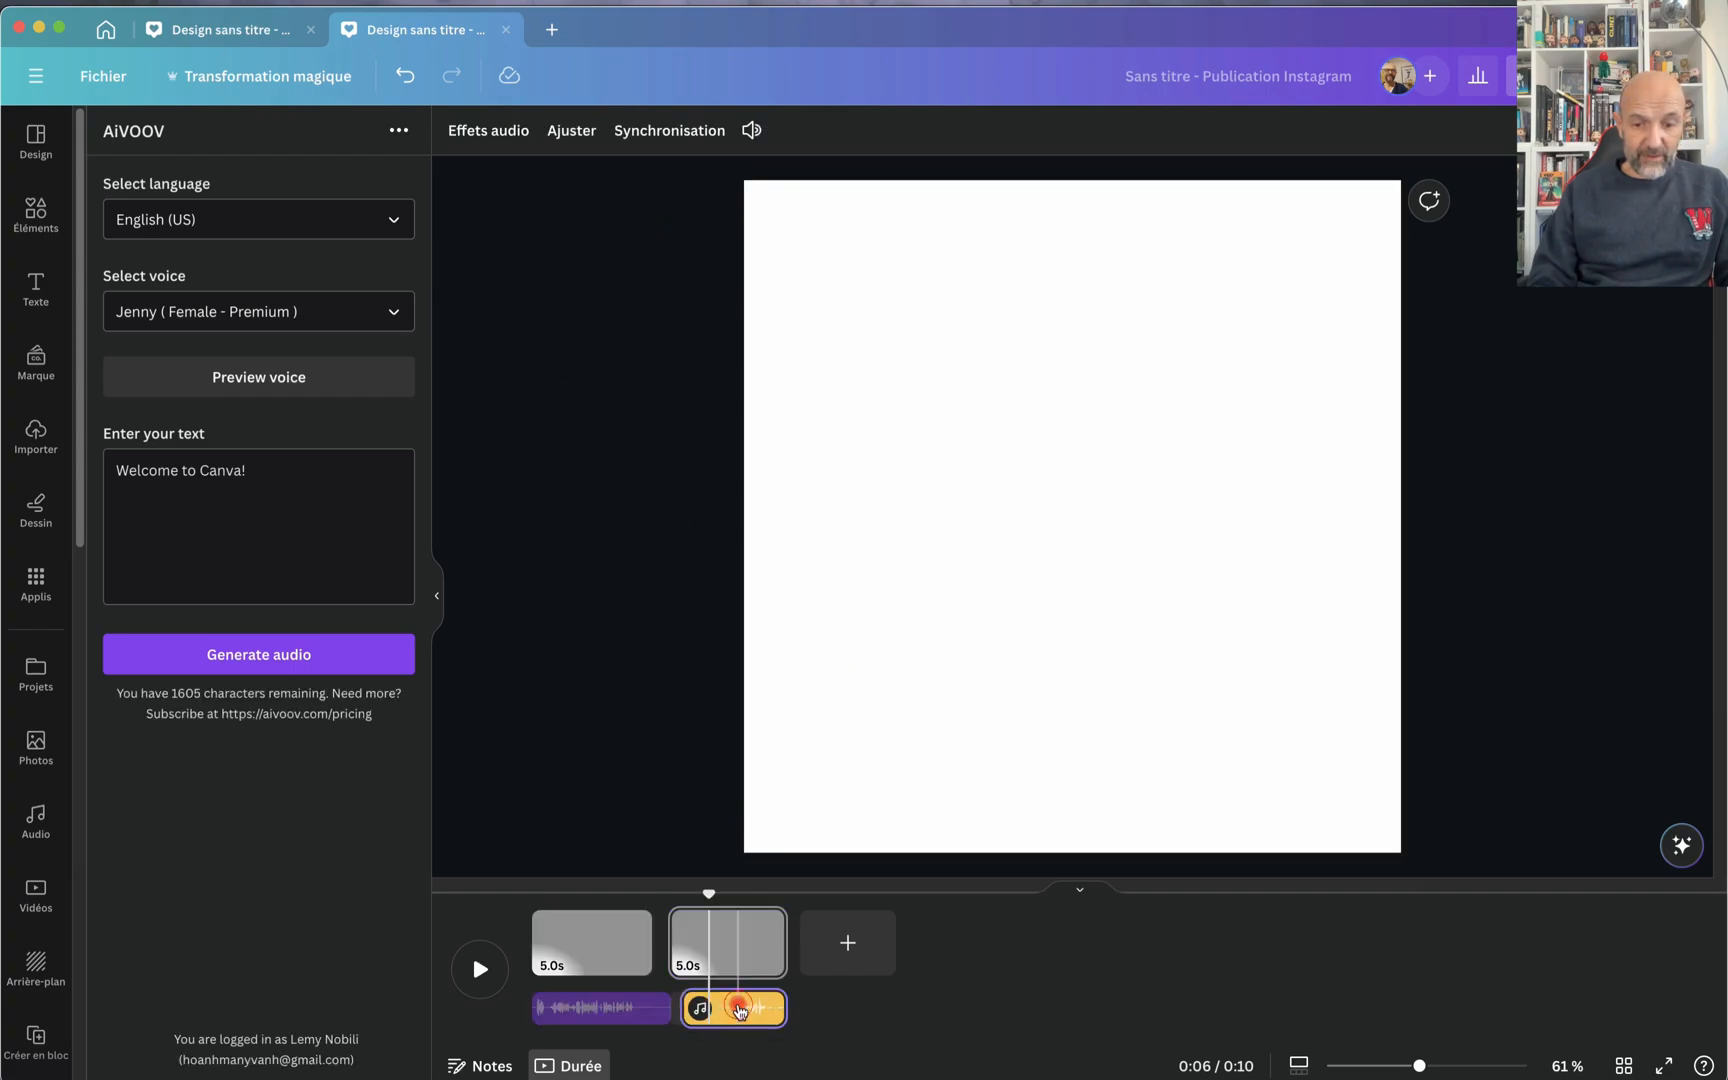
pyautogui.click(671, 137)
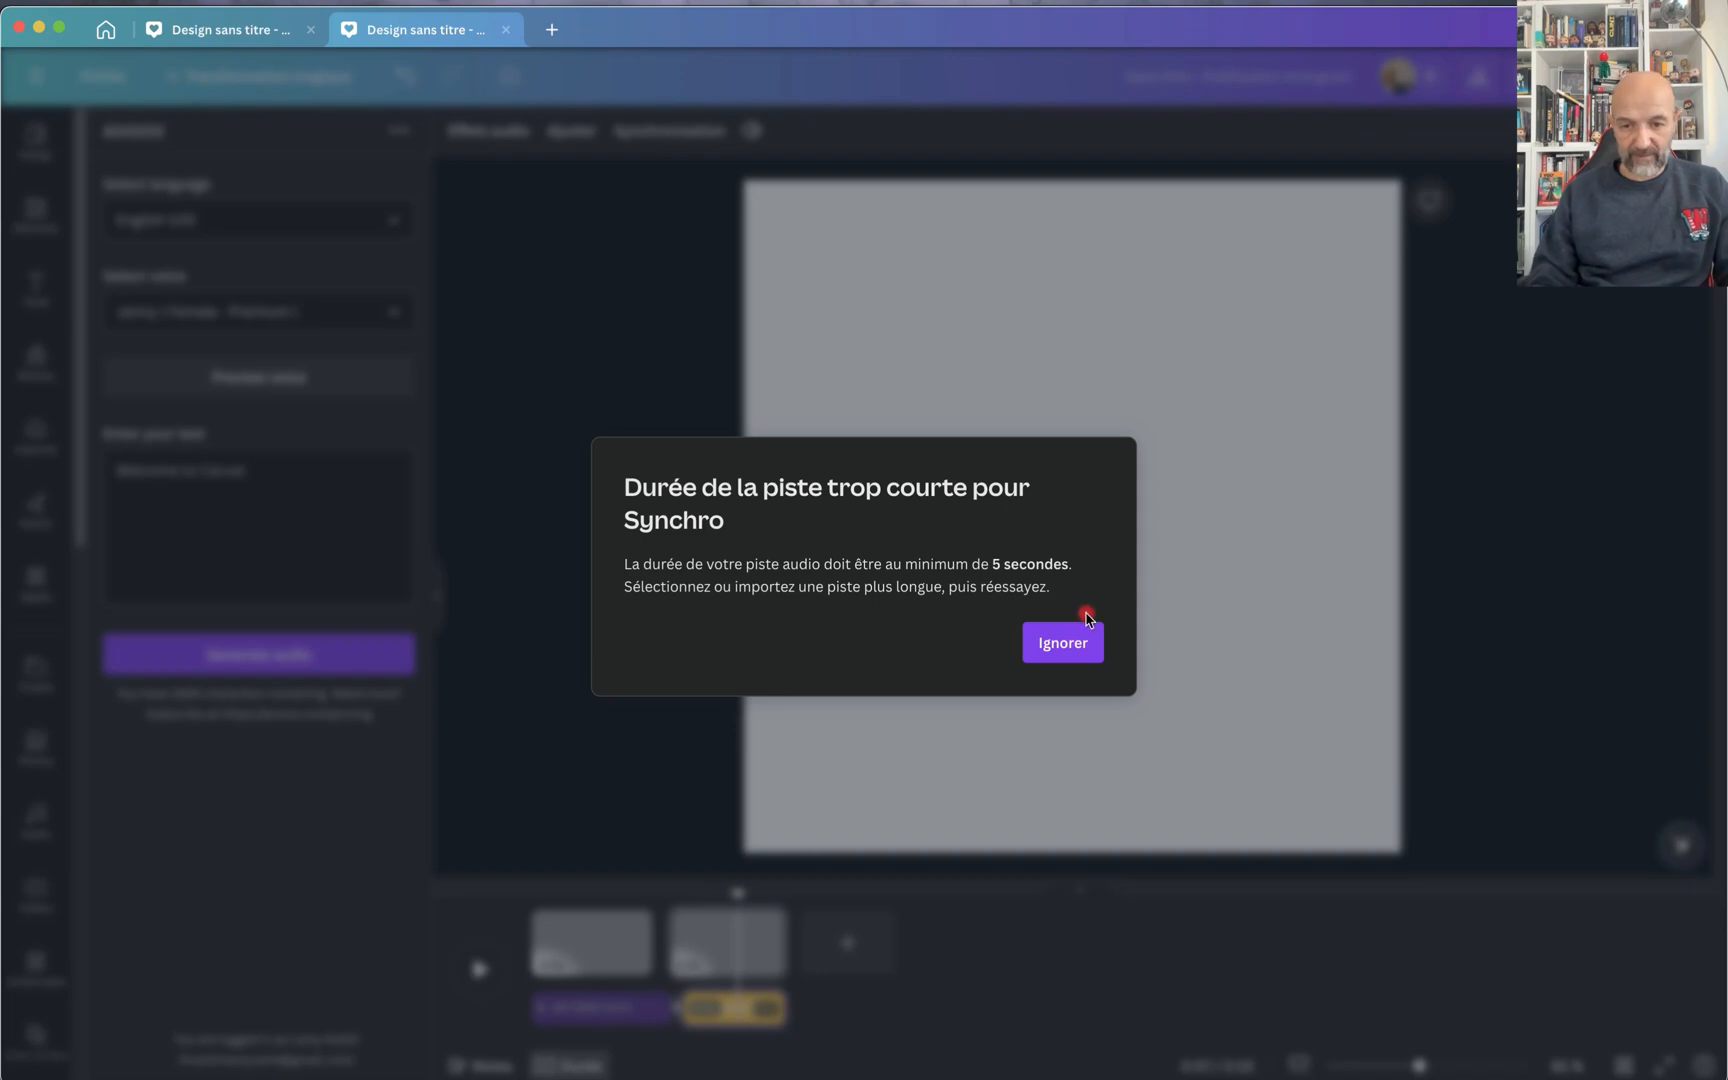
pyautogui.click(1075, 642)
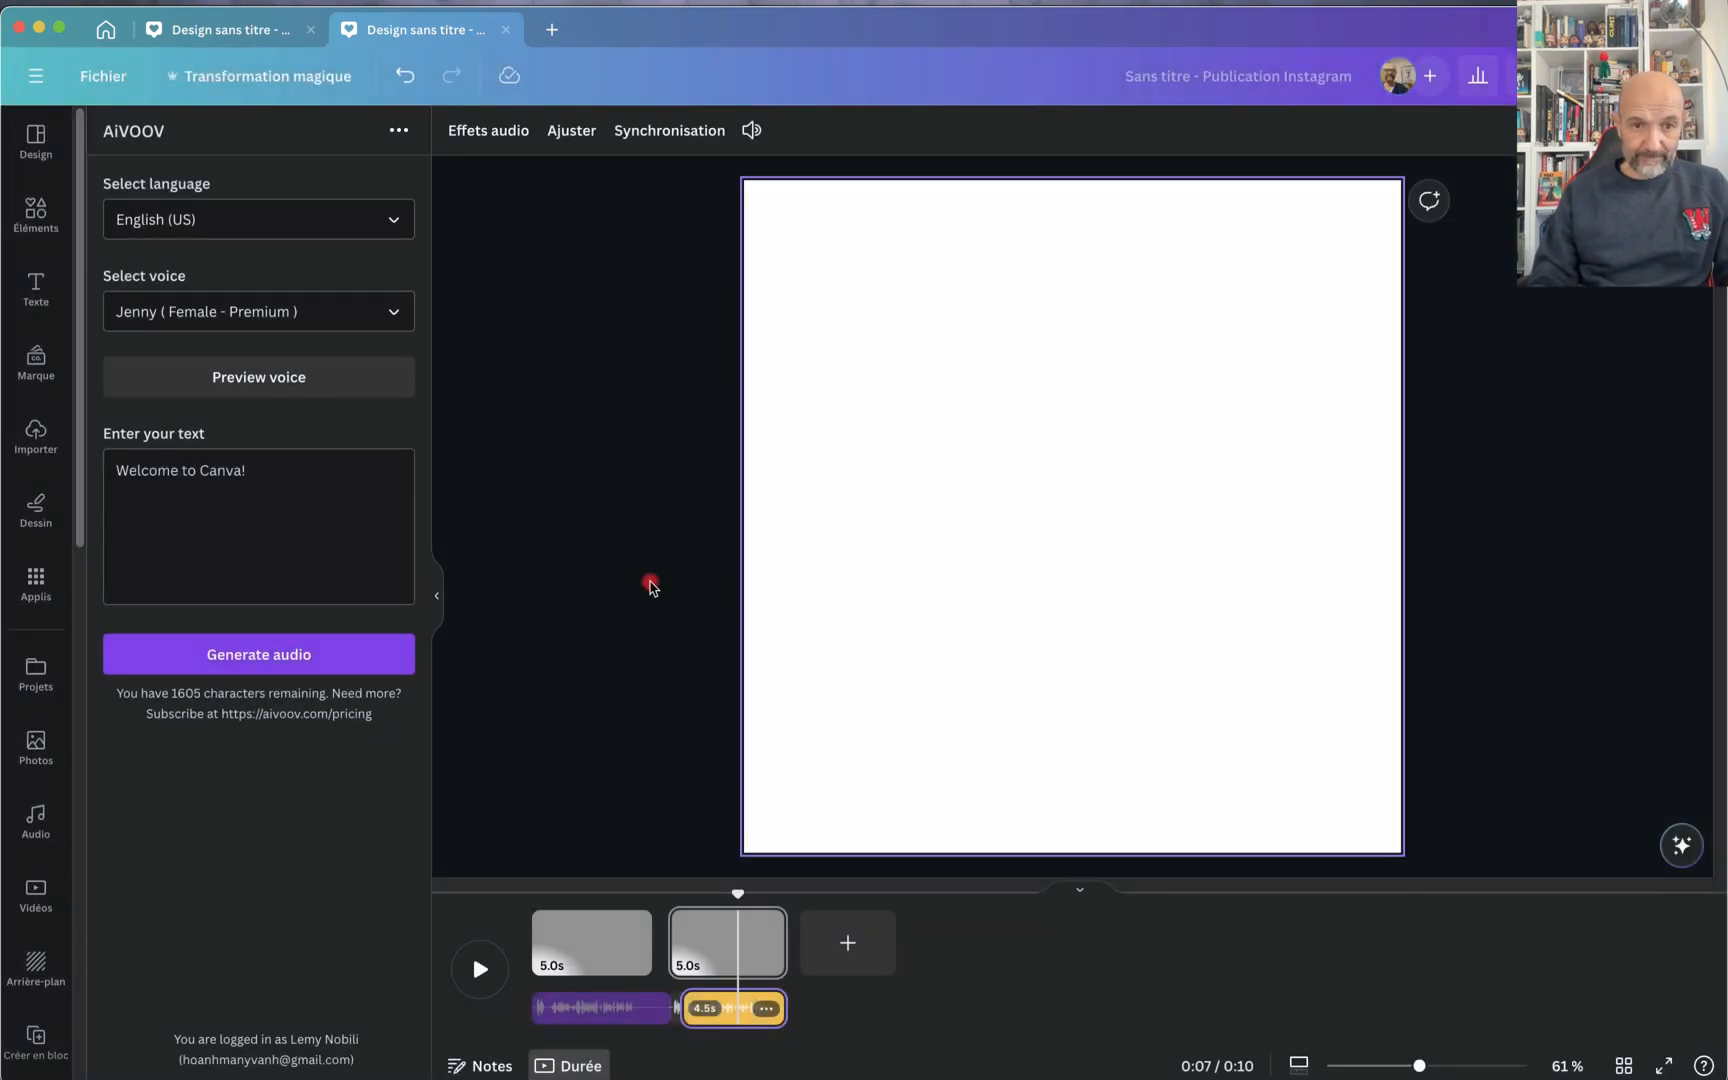
pyautogui.click(475, 133)
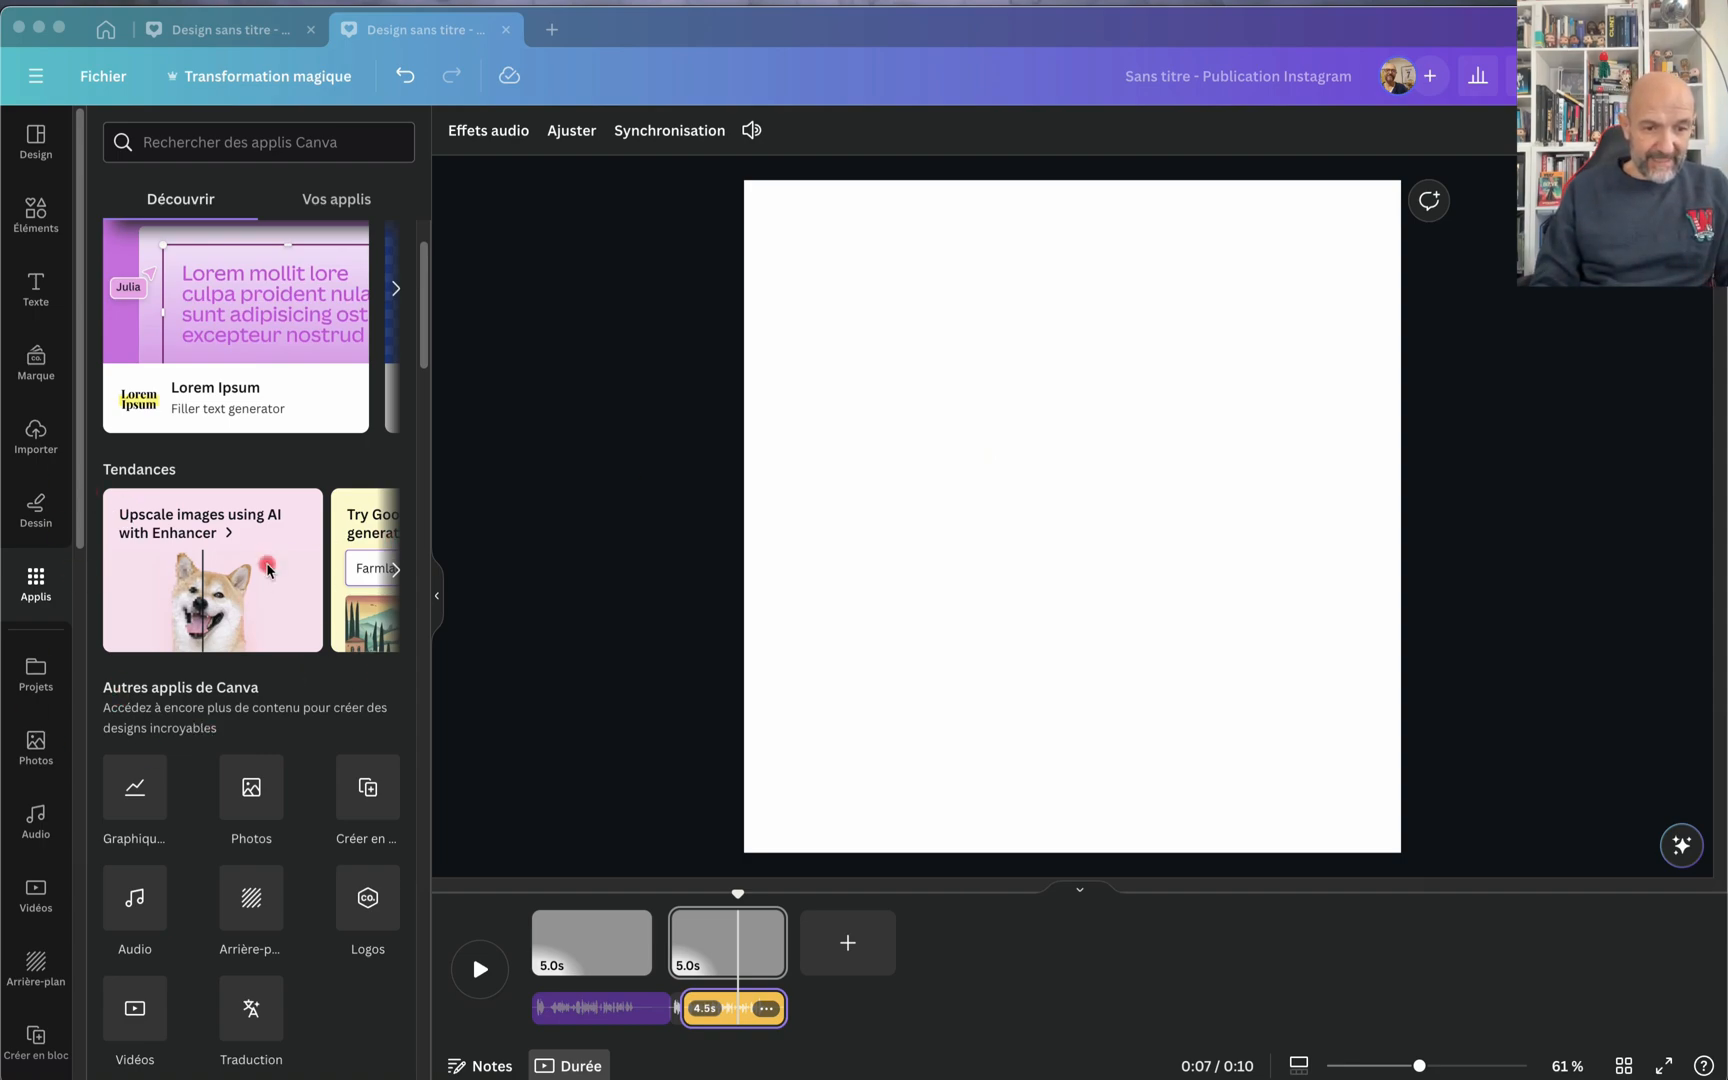
# Step: Open the HeyGen AI Avatars app from the AI-powered apps
pyautogui.scroll(-7, 253, 1022)
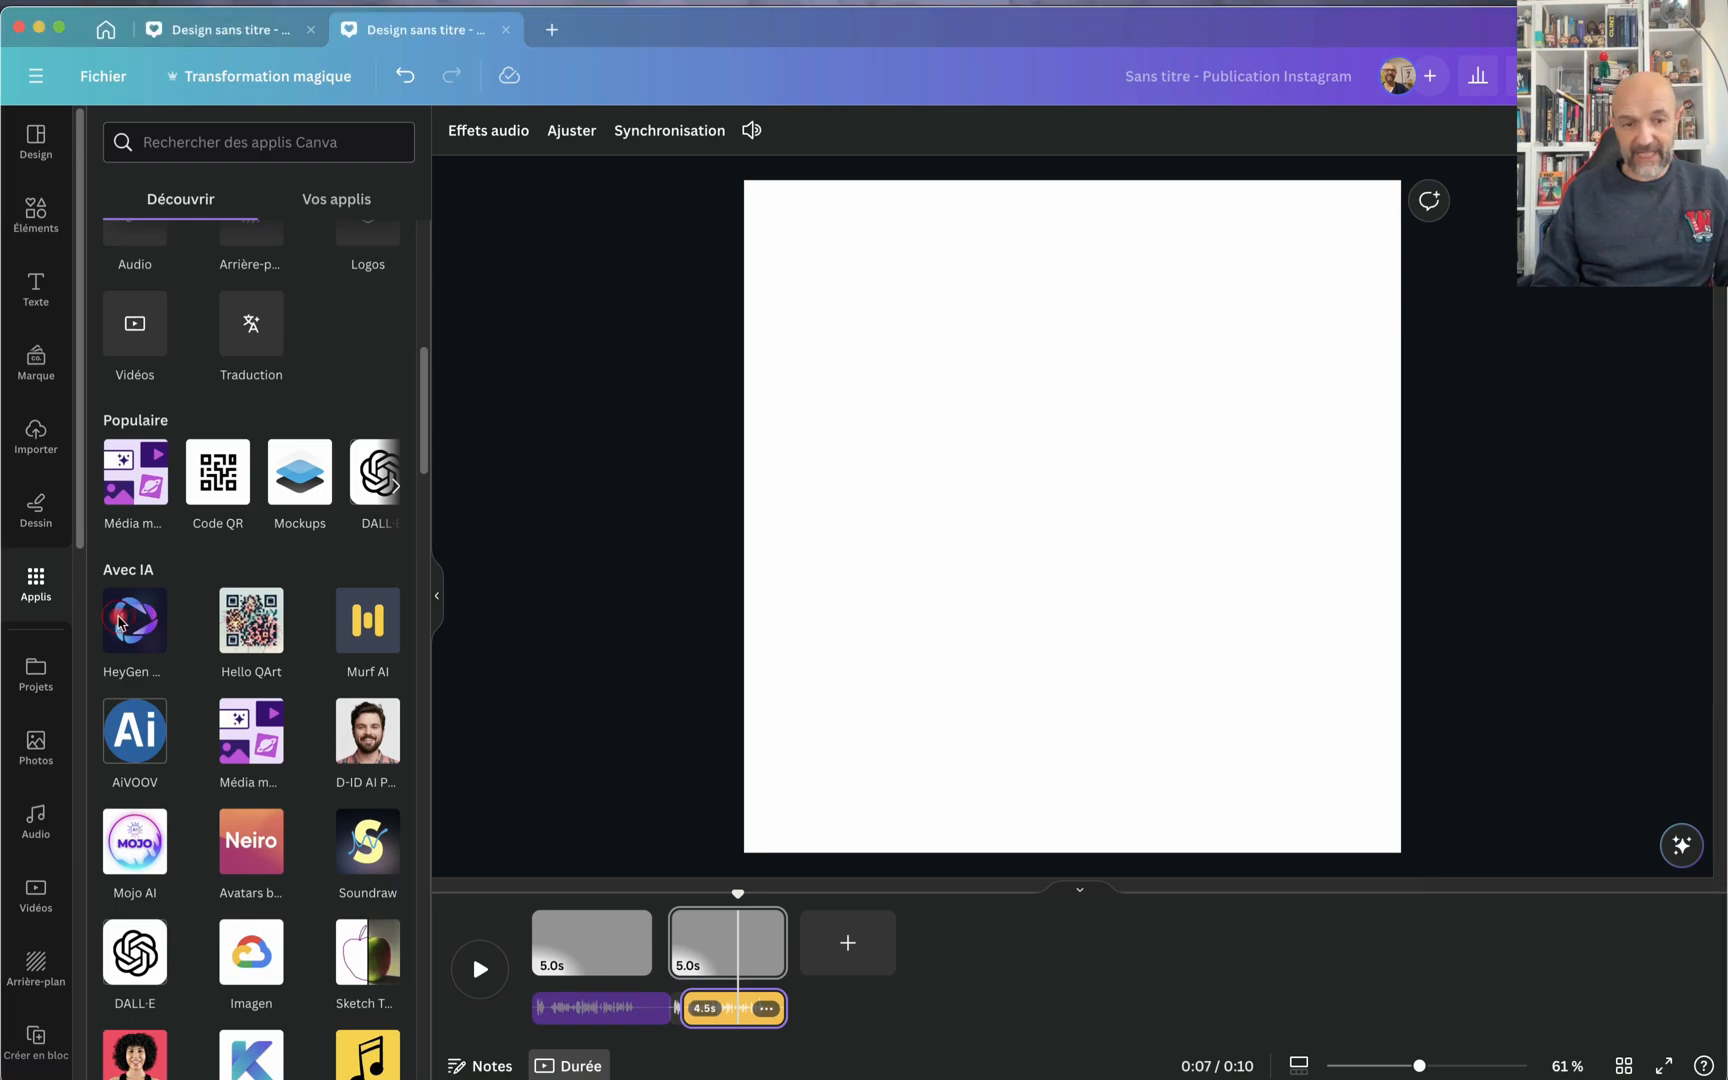
pyautogui.click(120, 625)
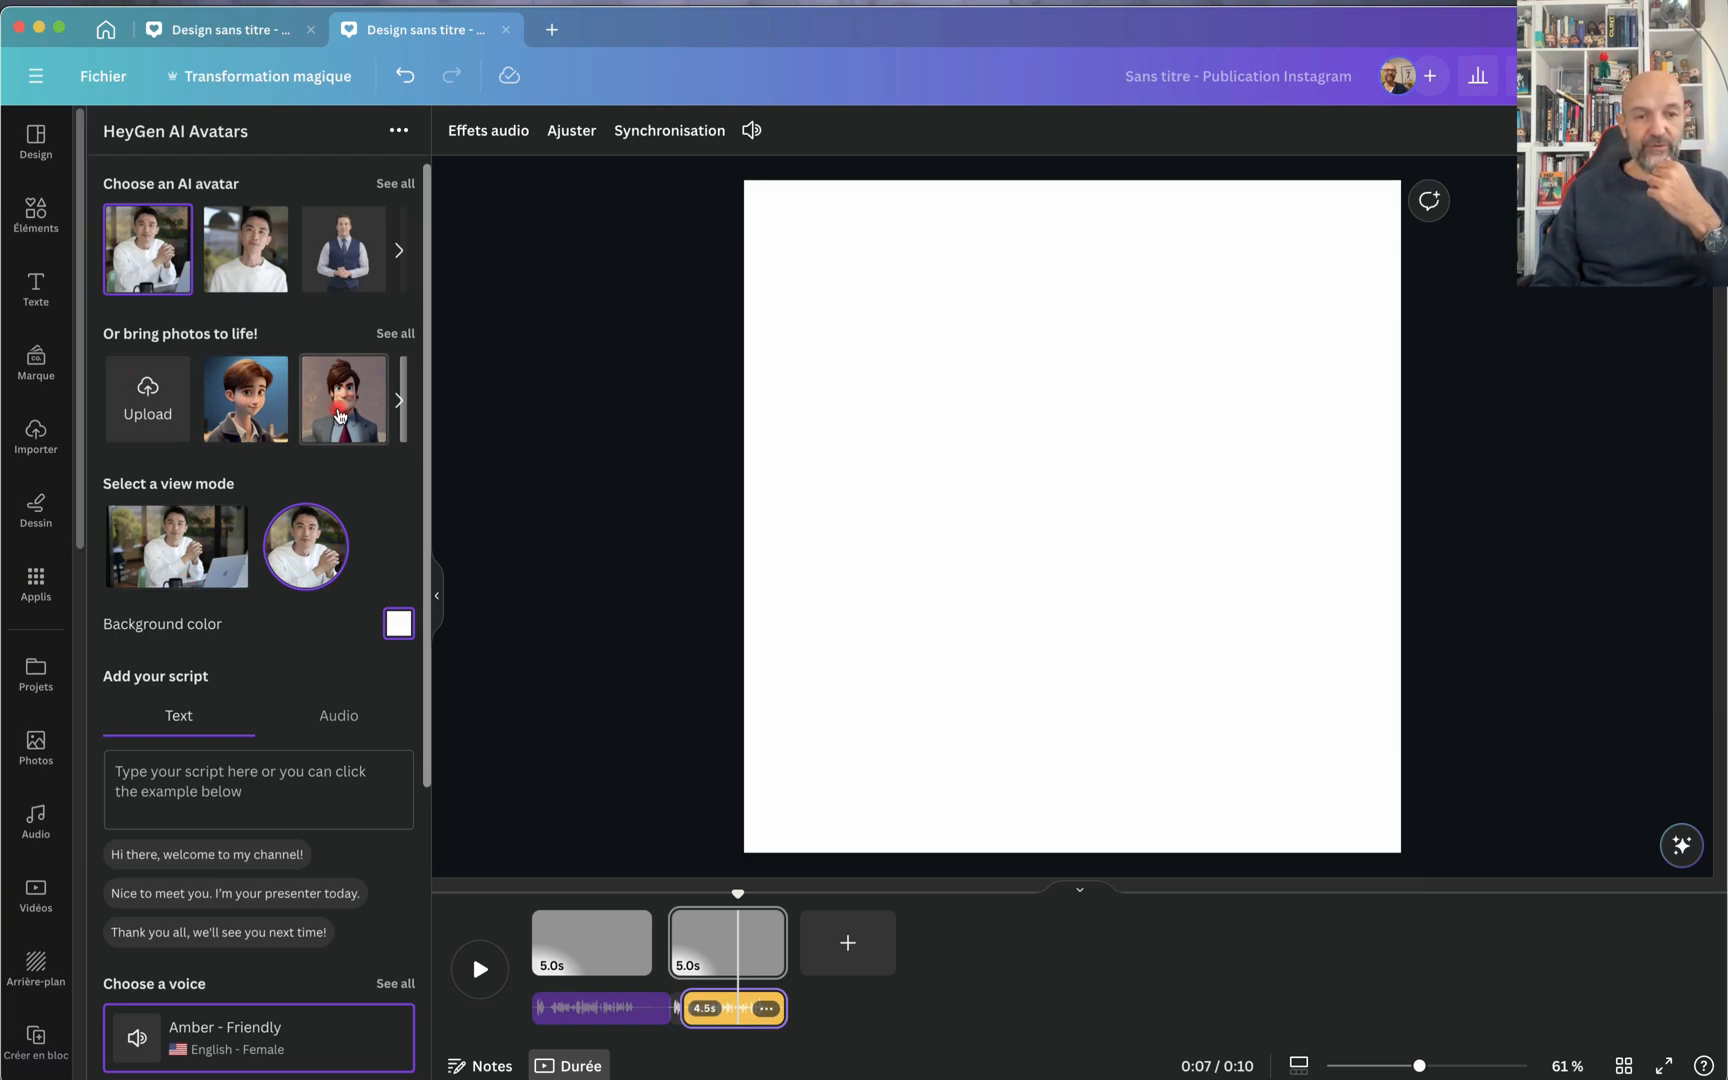
# Step: Choose the blonde woman in the black blazer and white top as the AI avatar
pyautogui.click(398, 400)
pyautogui.click(119, 401)
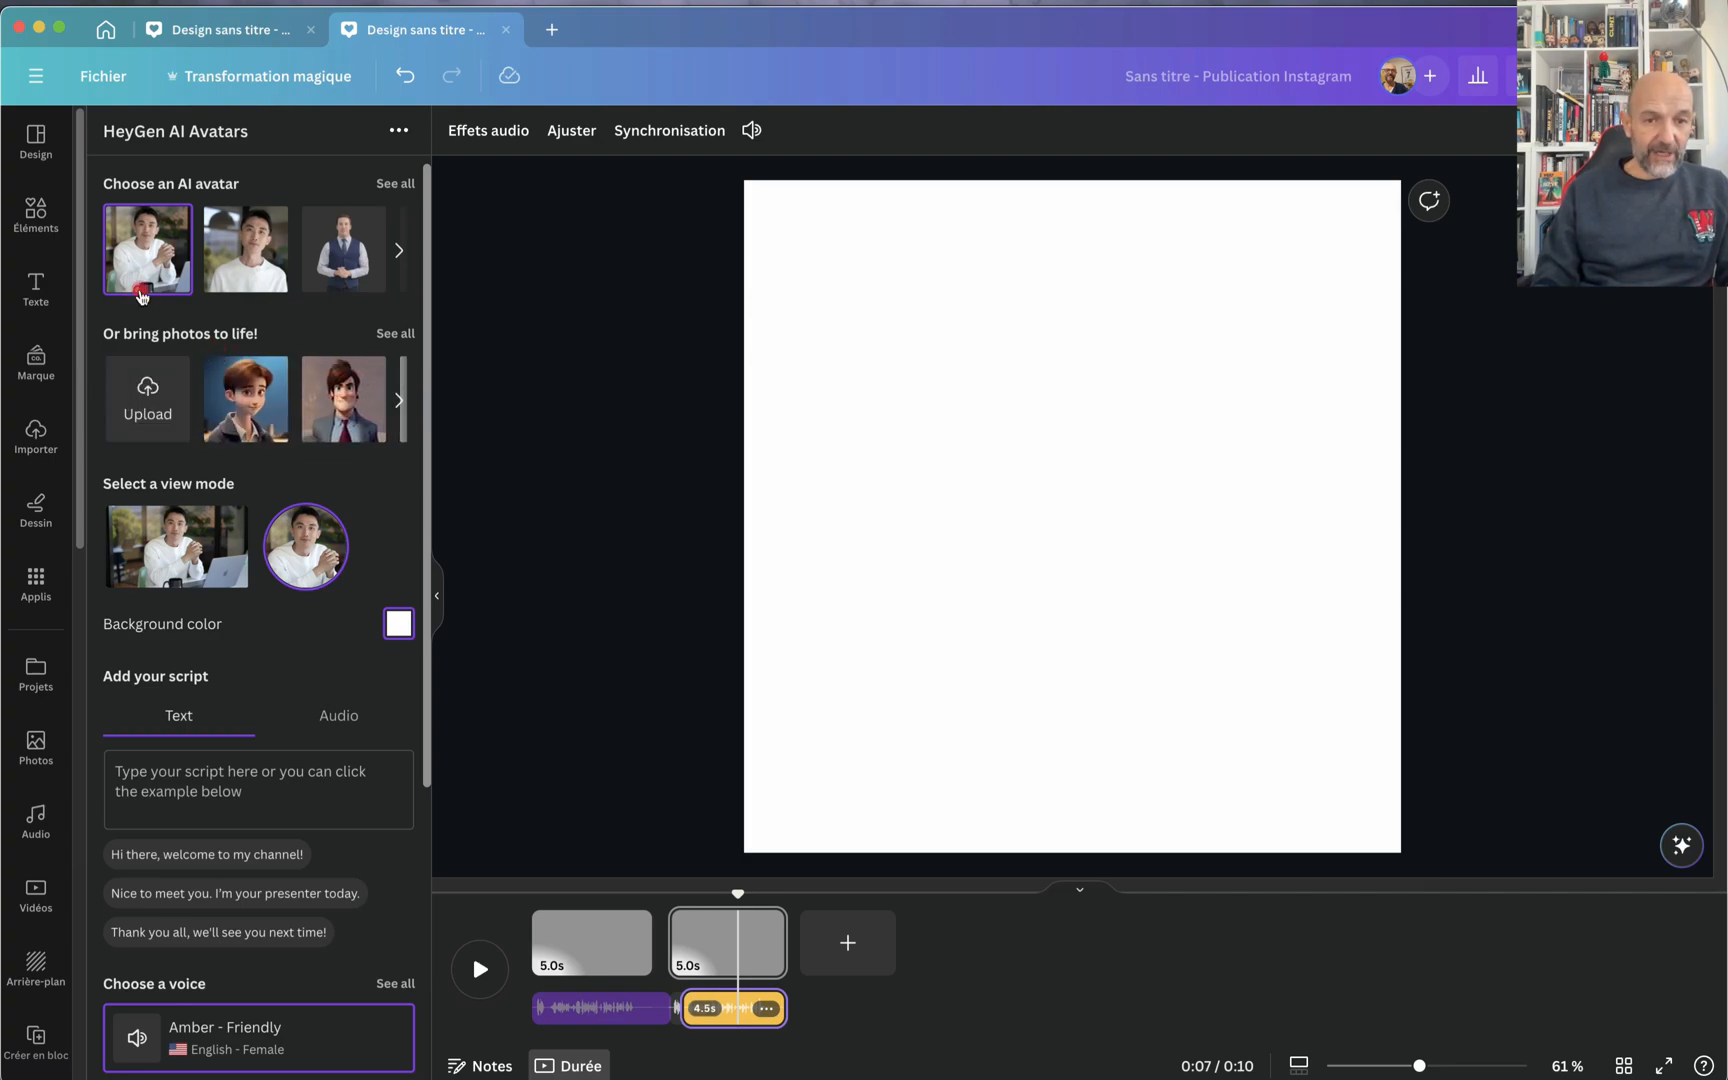
pyautogui.click(397, 252)
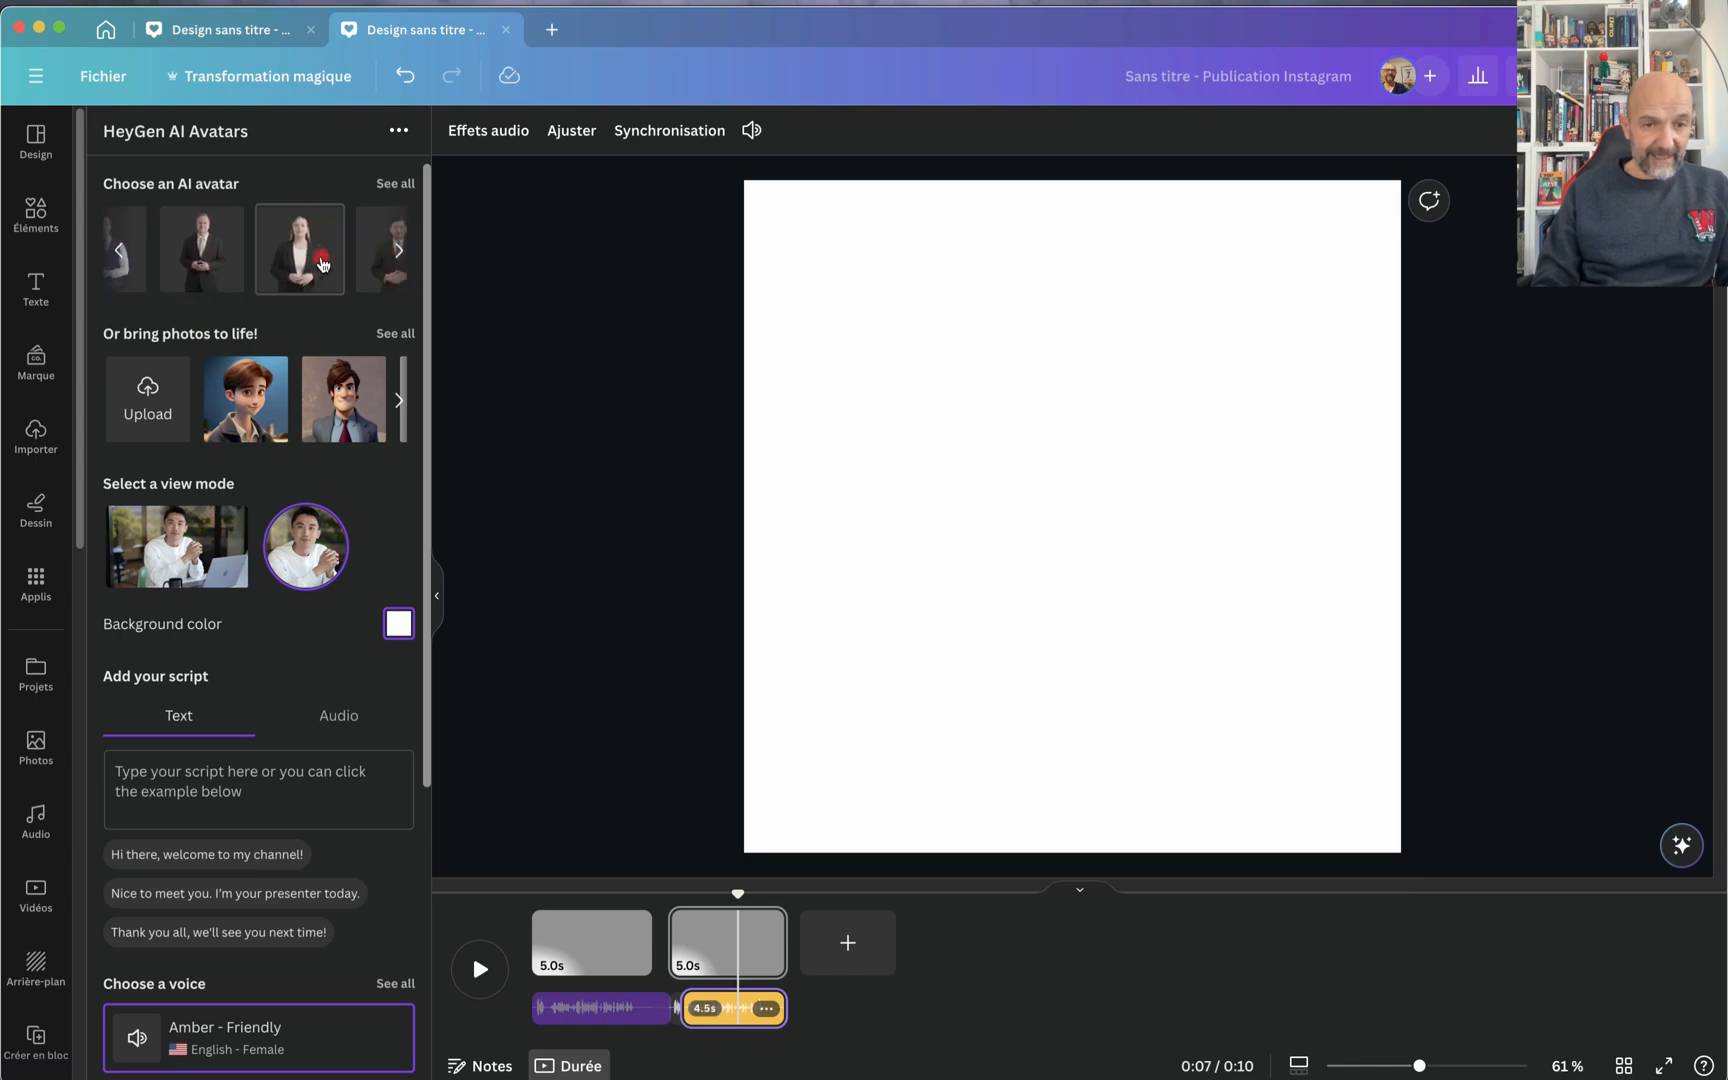
pyautogui.click(308, 258)
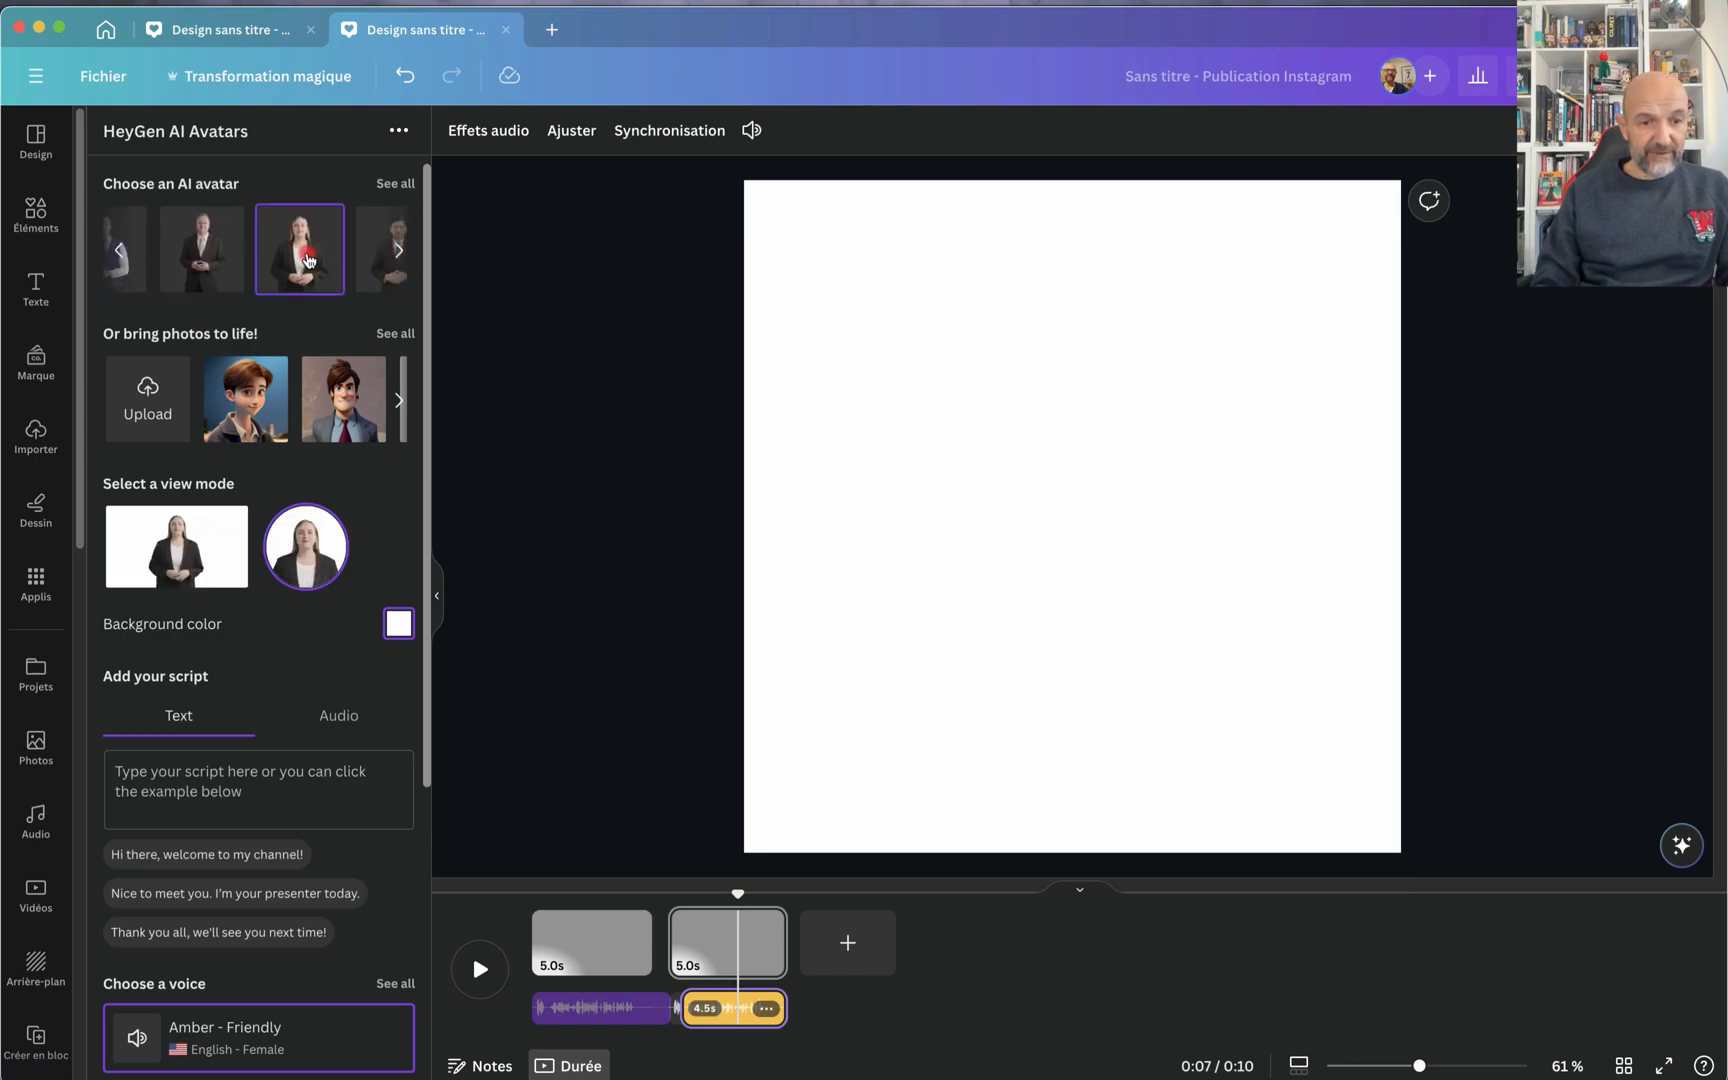
pyautogui.click(196, 505)
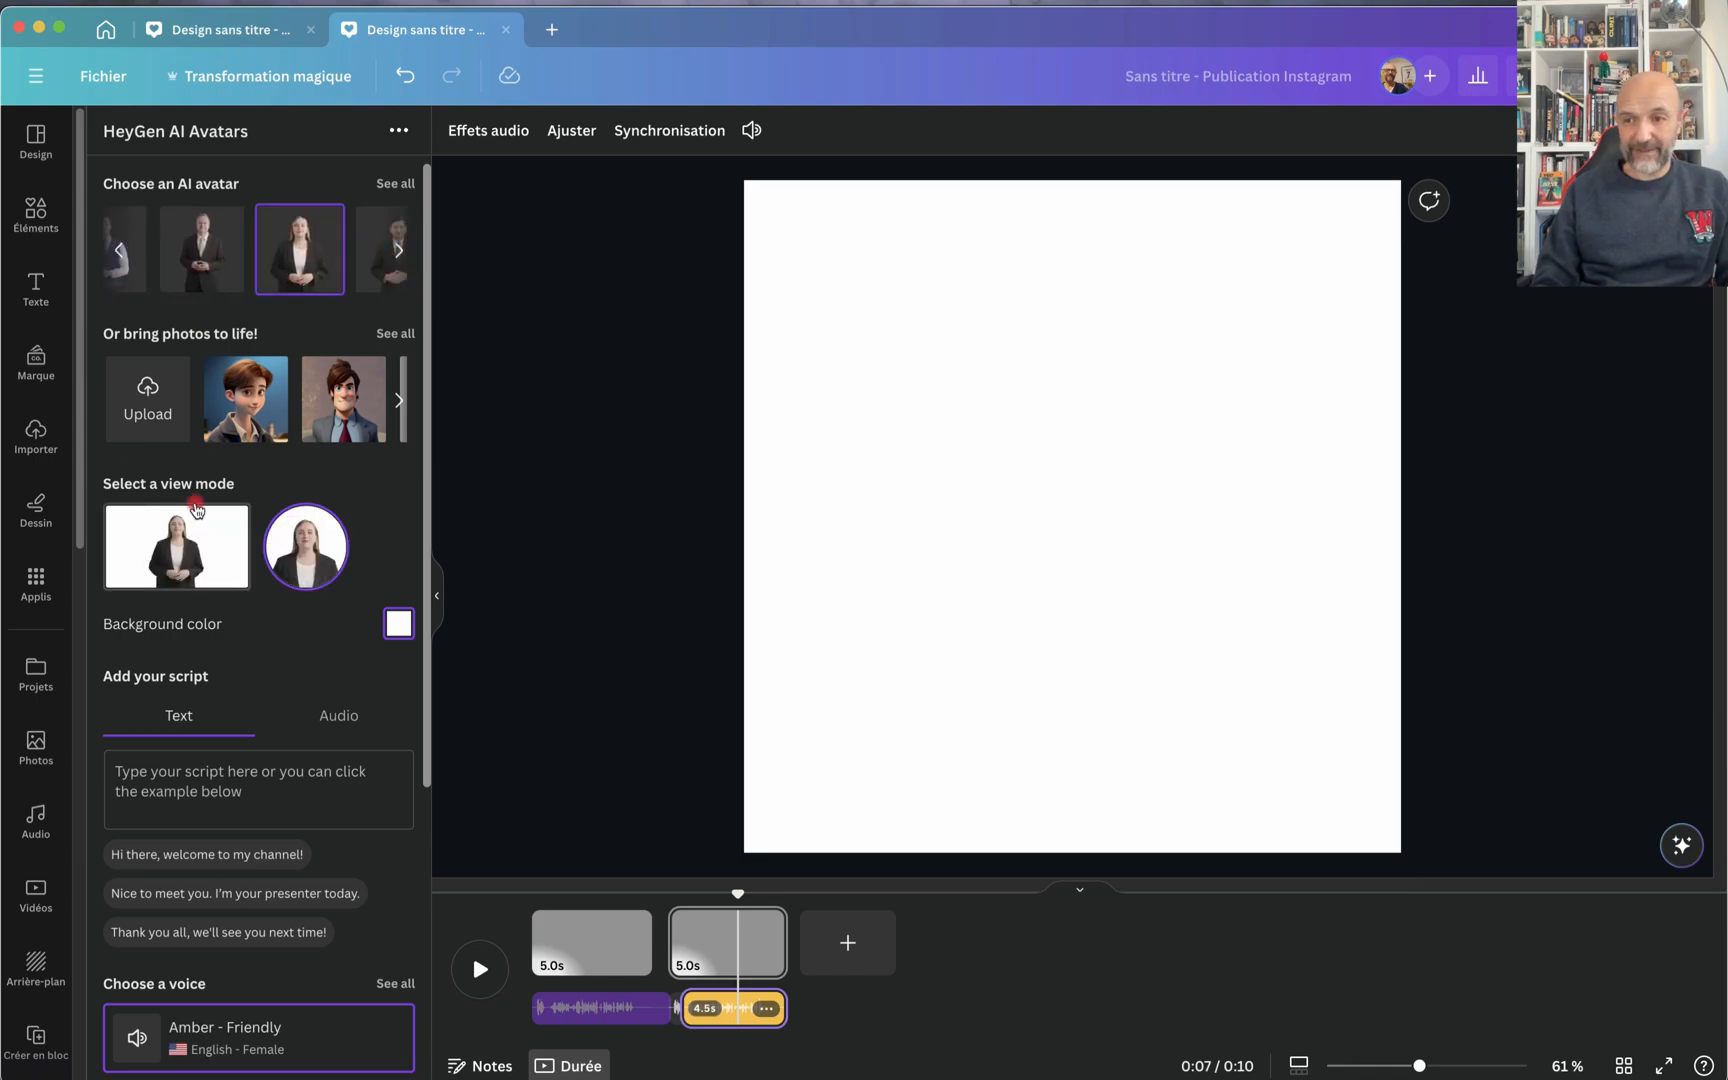
# Step: Set the avatar's background color to a soft red, RGB 217, 94, 94
pyautogui.click(397, 625)
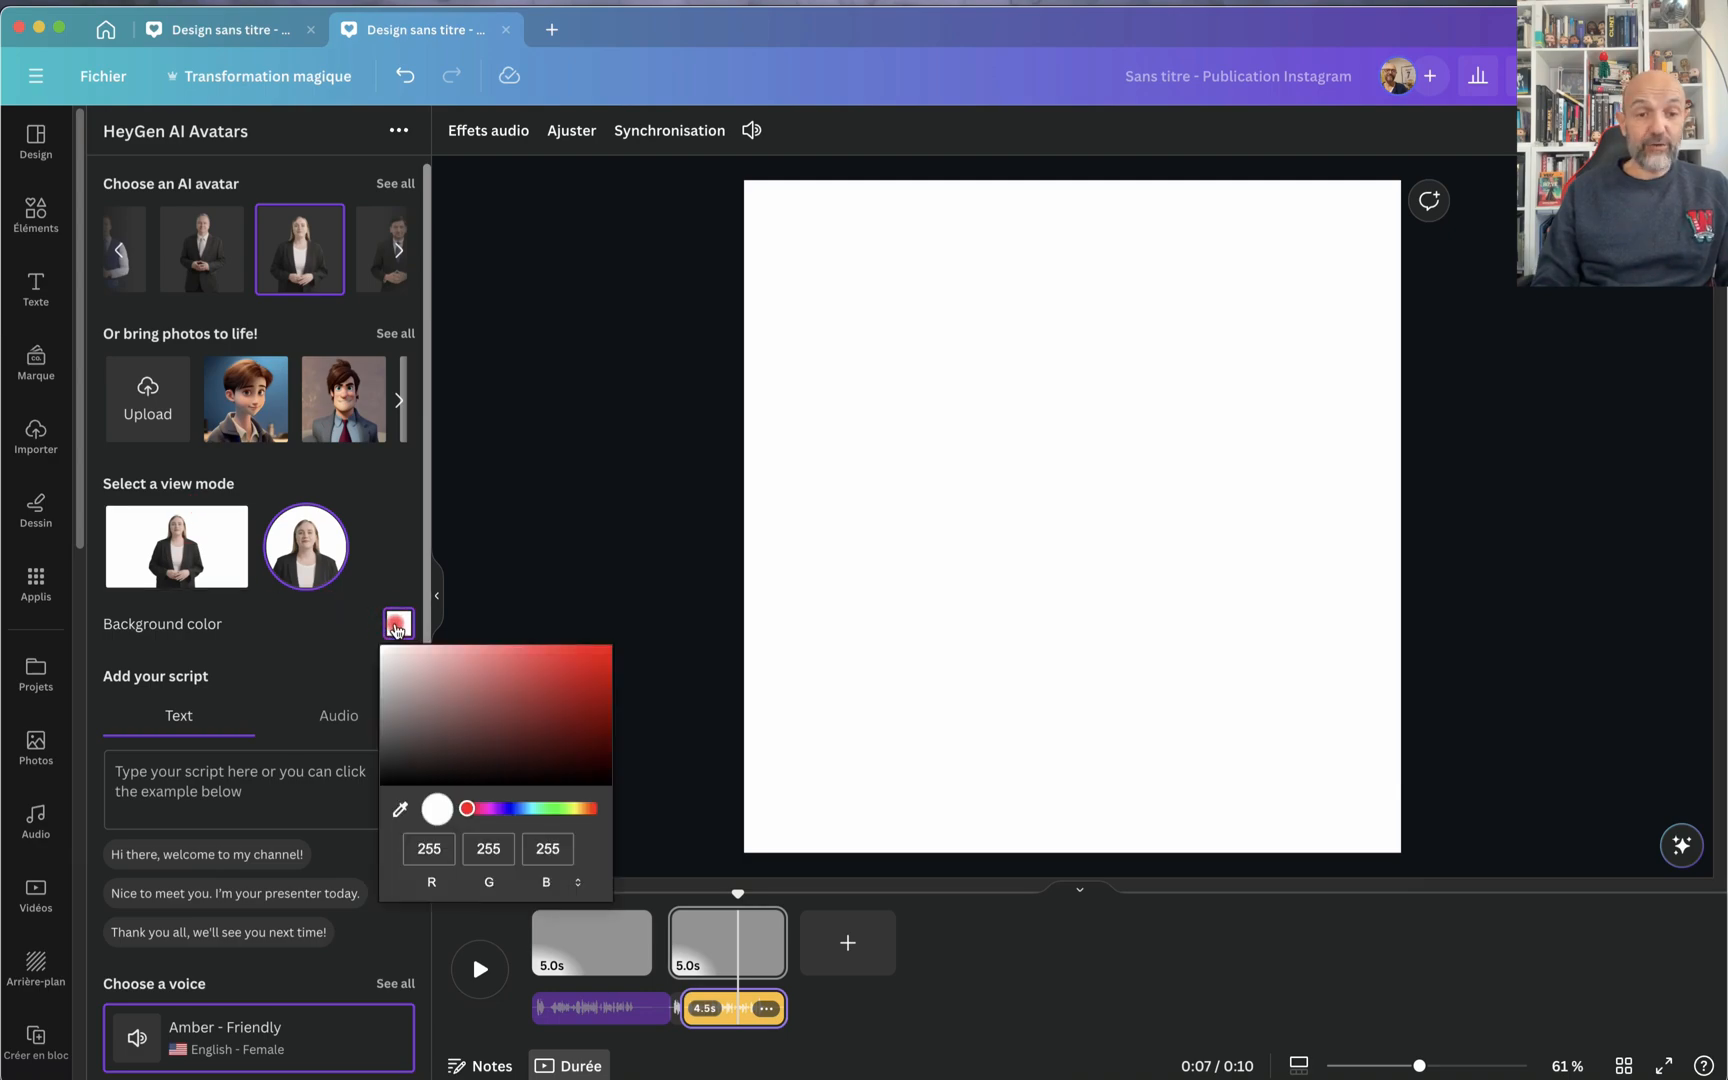
pyautogui.moveTo(488, 668); pyautogui.dragTo(511, 674)
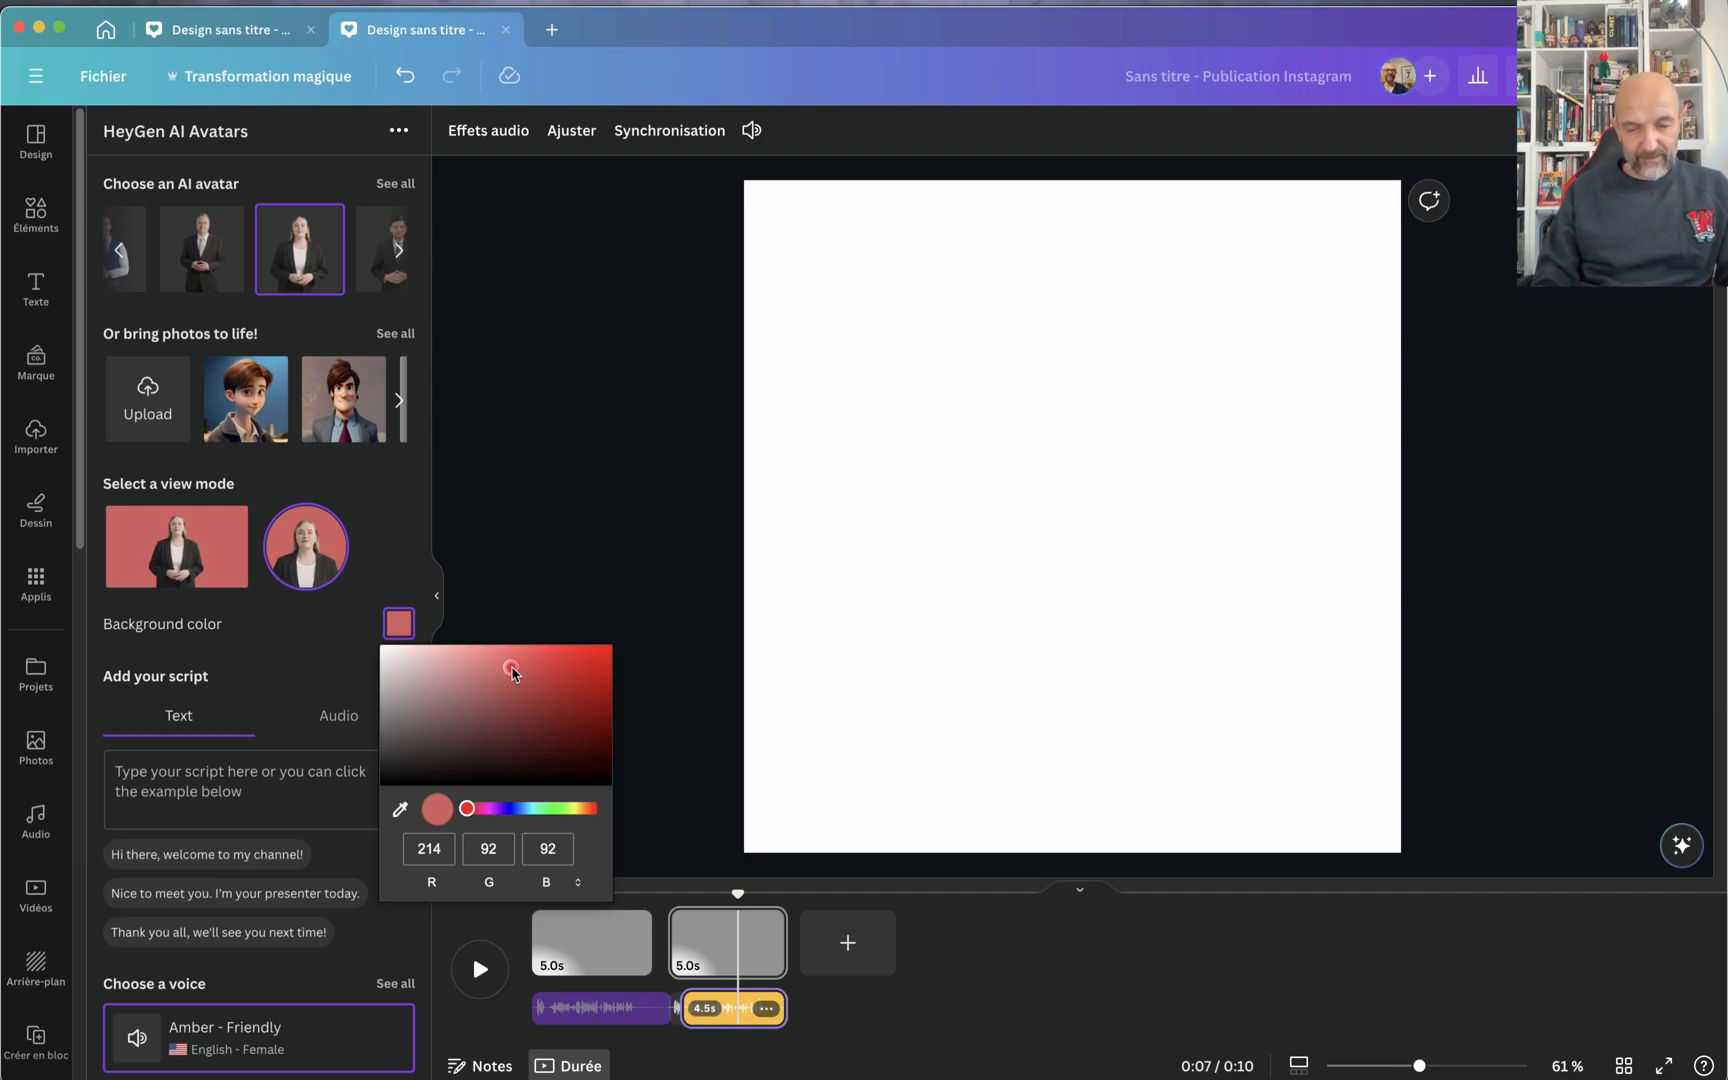
pyautogui.moveTo(512, 670); pyautogui.dragTo(511, 667)
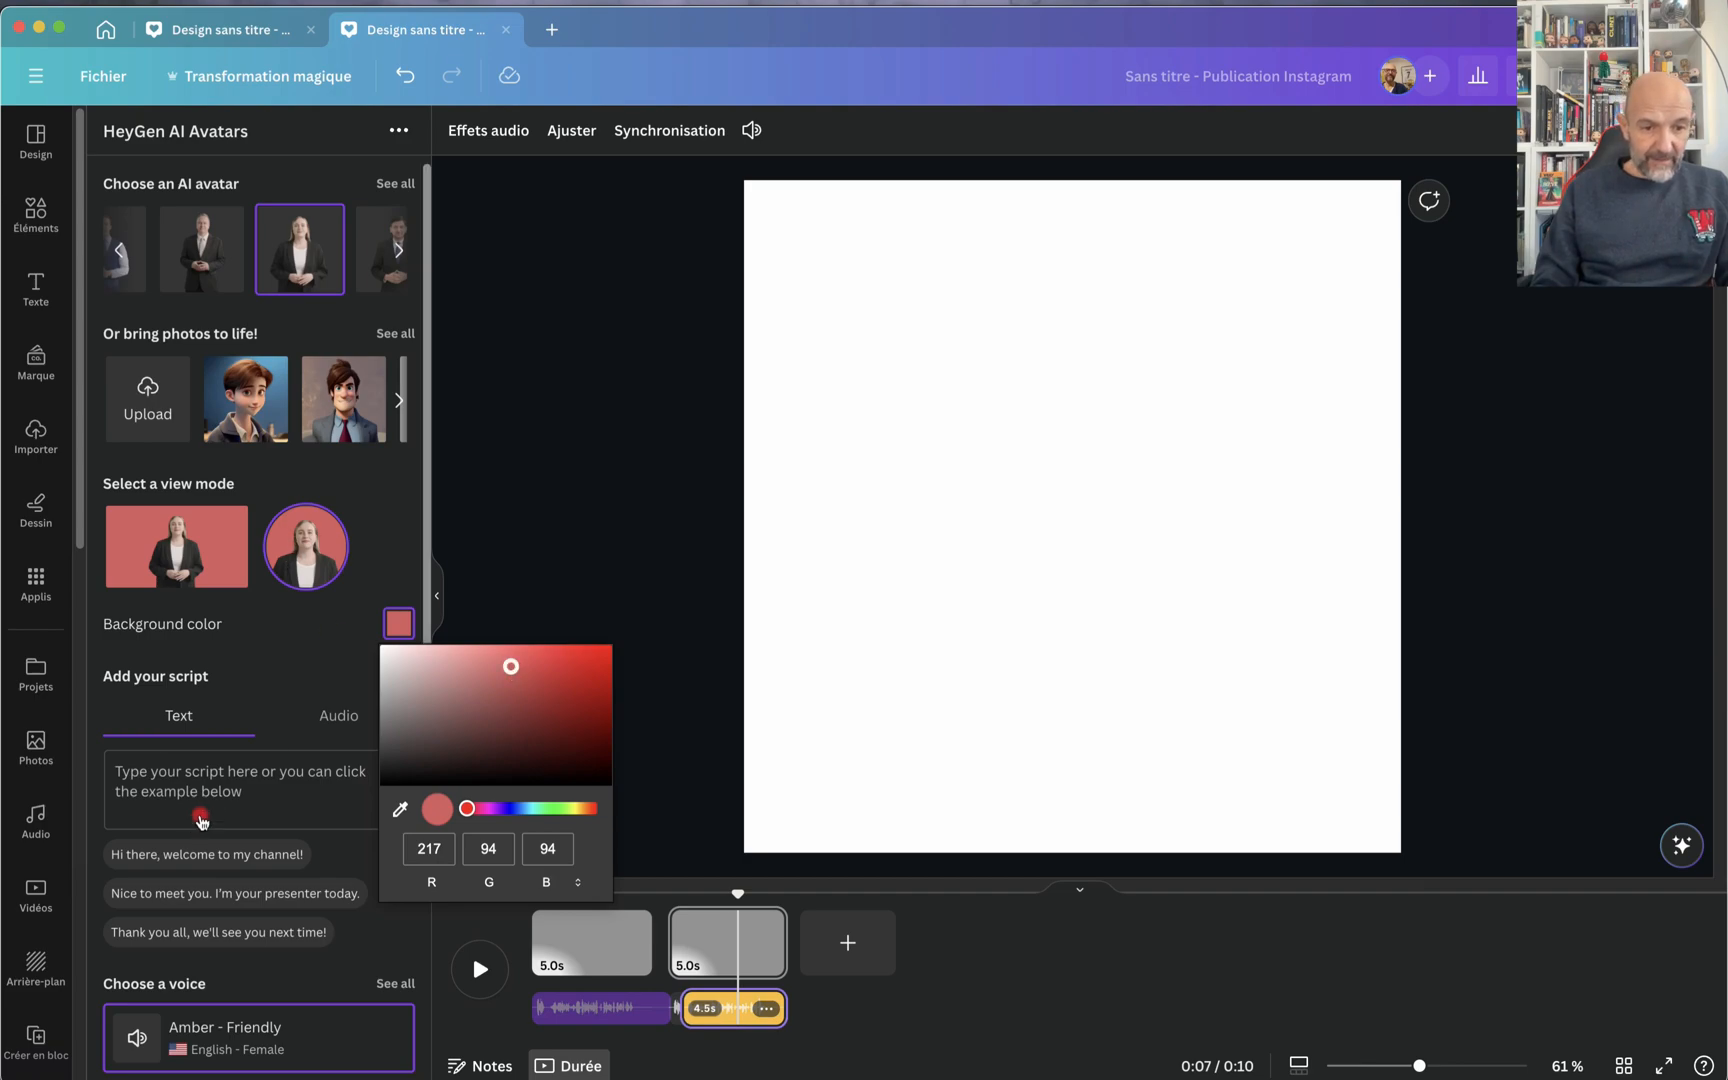
# Step: Fill the avatar script with "Hello, bienvenue sur cette vidéo basée sur les applications externes de Canva" from the clipboard history
pyautogui.click(274, 800)
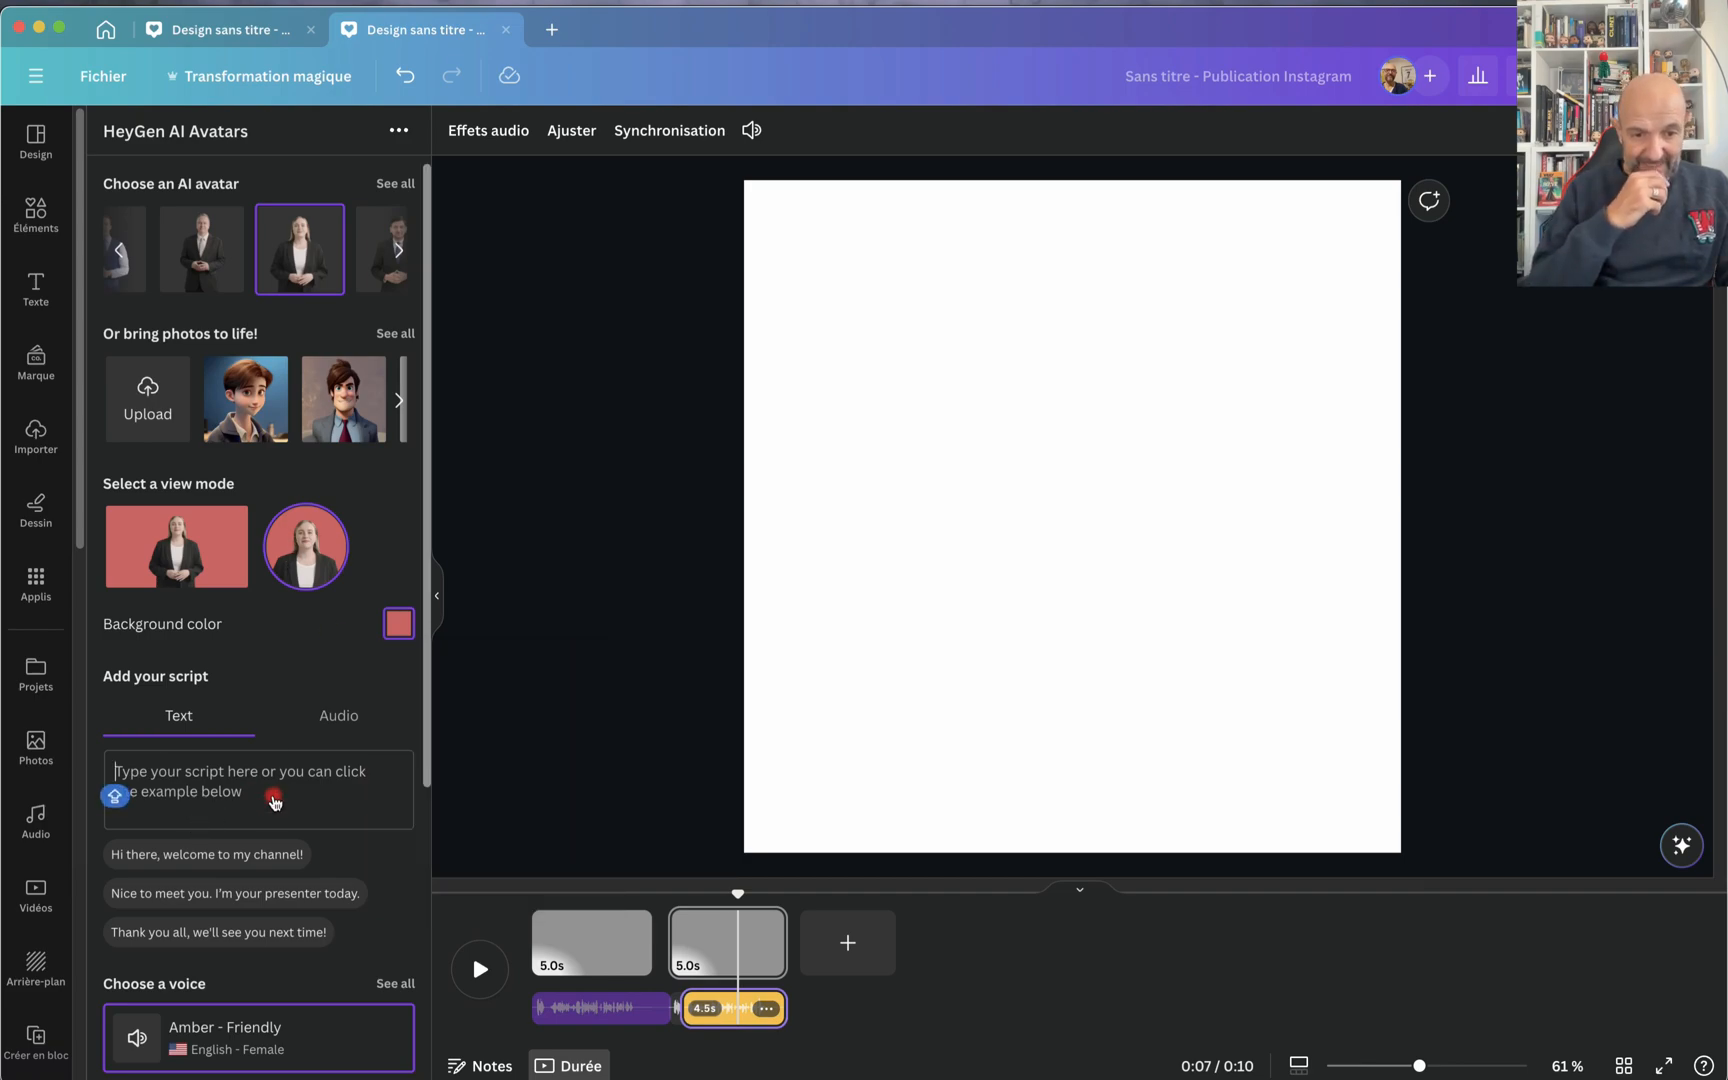
pyautogui.scroll(-2, 274, 800)
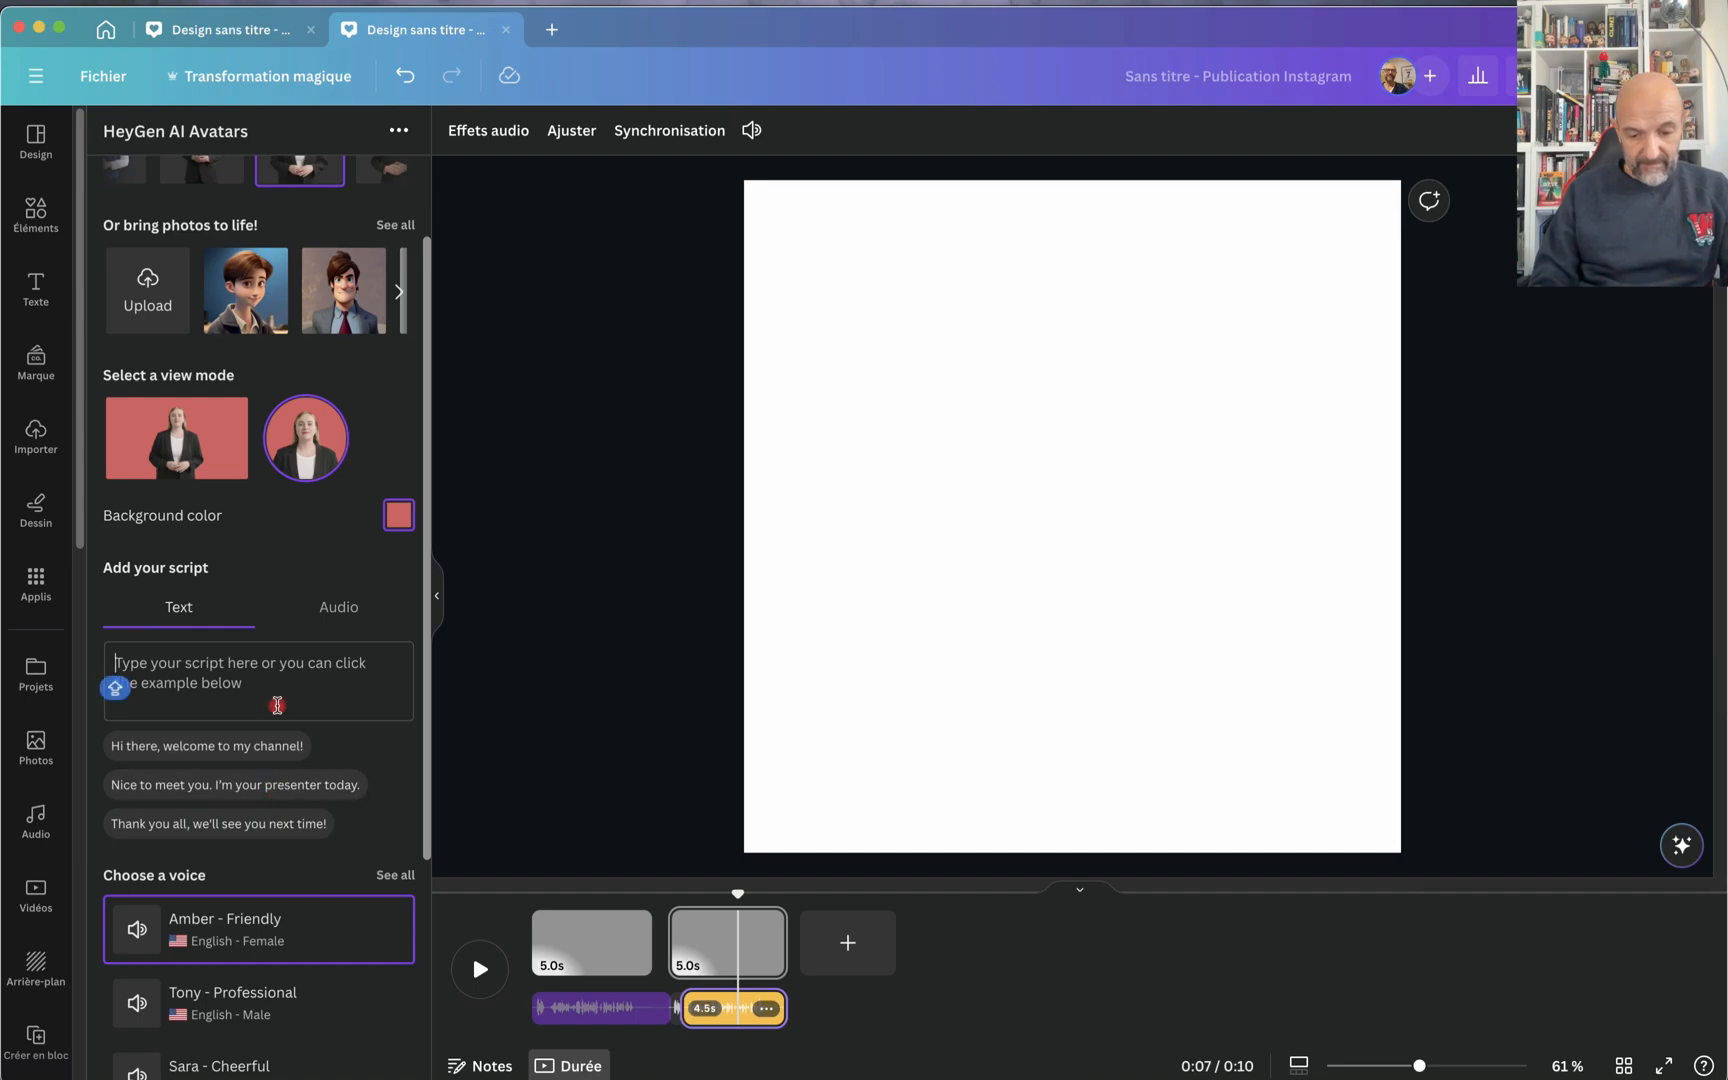
pyautogui.press('super+v')
pyautogui.press('super+z')
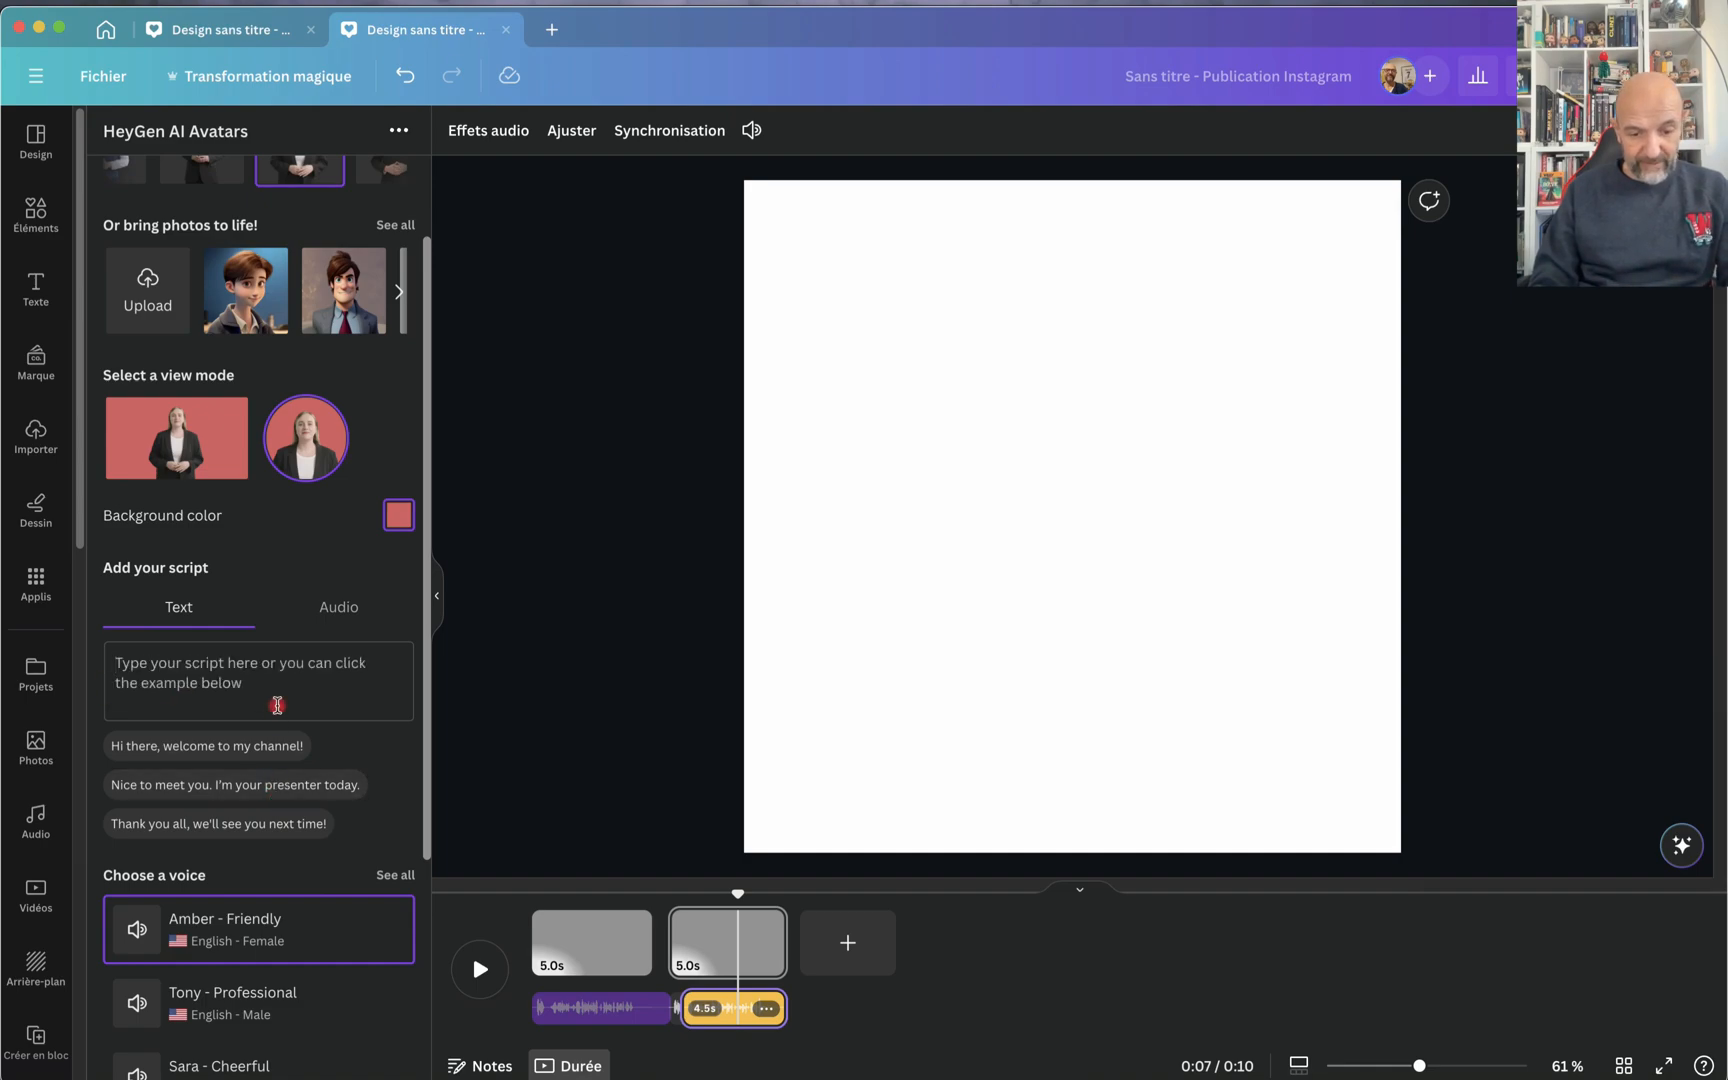
pyautogui.press('super+shift+c')
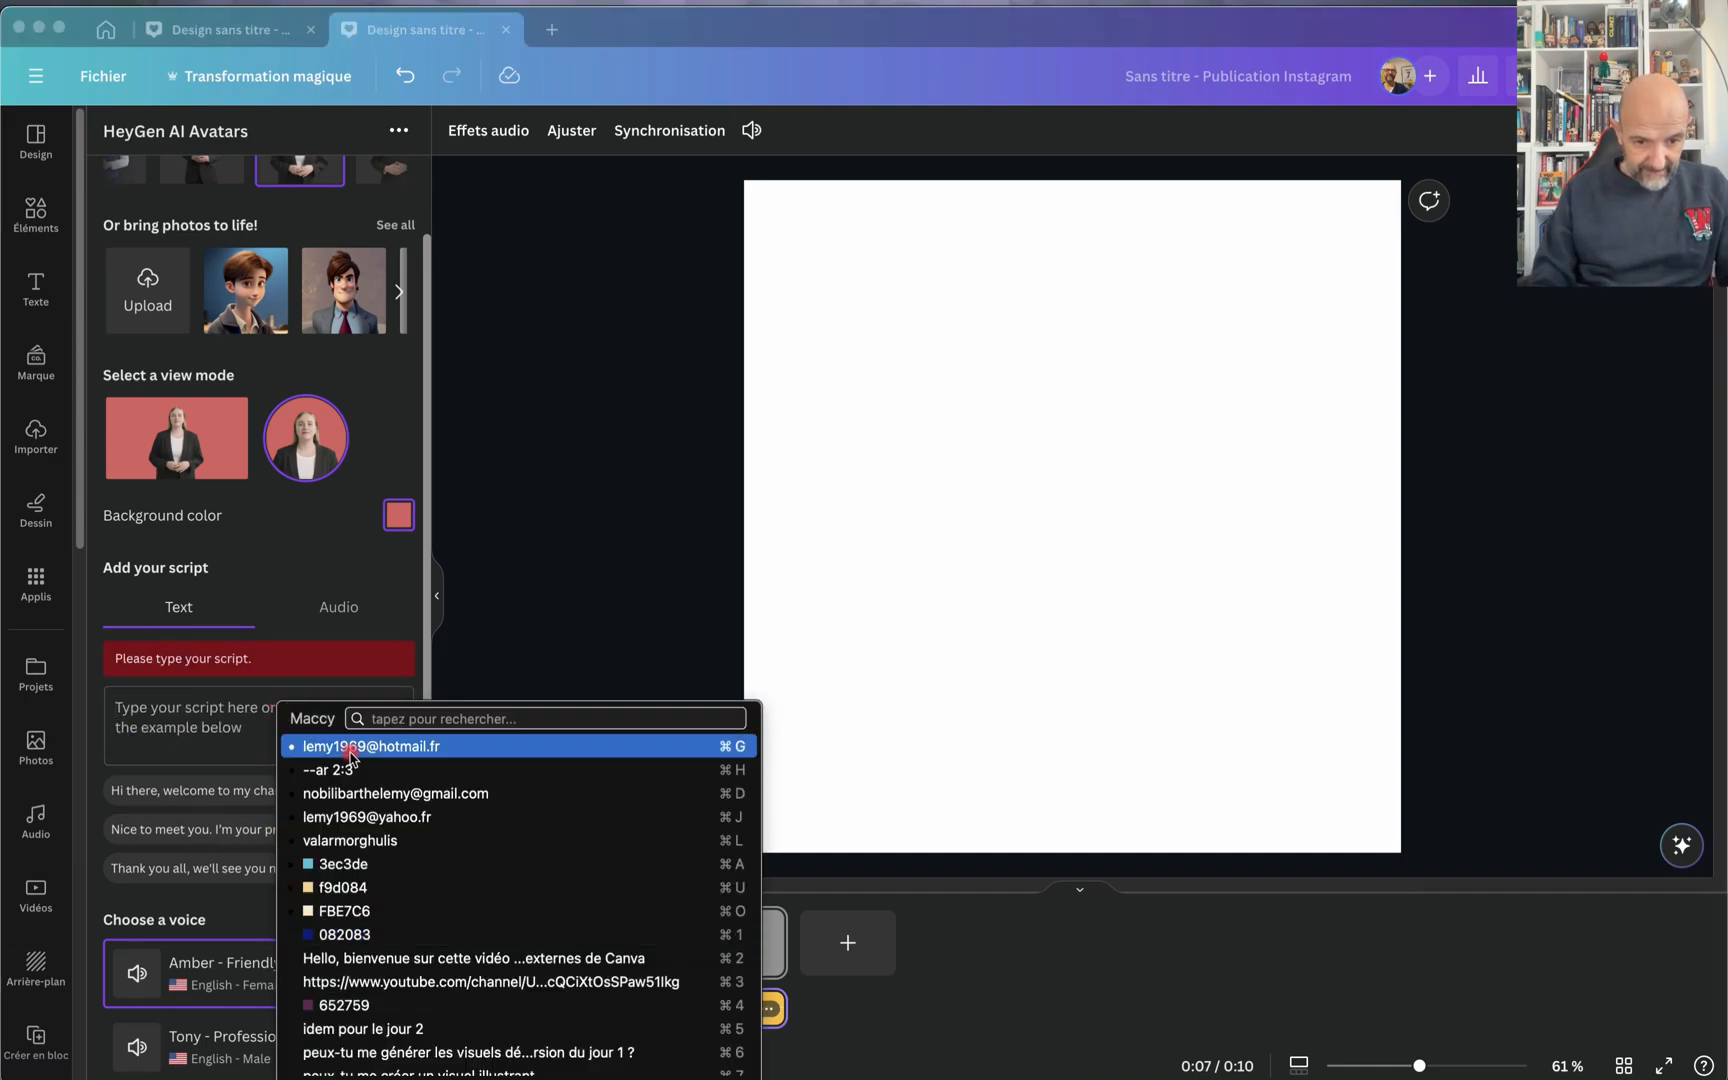
pyautogui.click(344, 958)
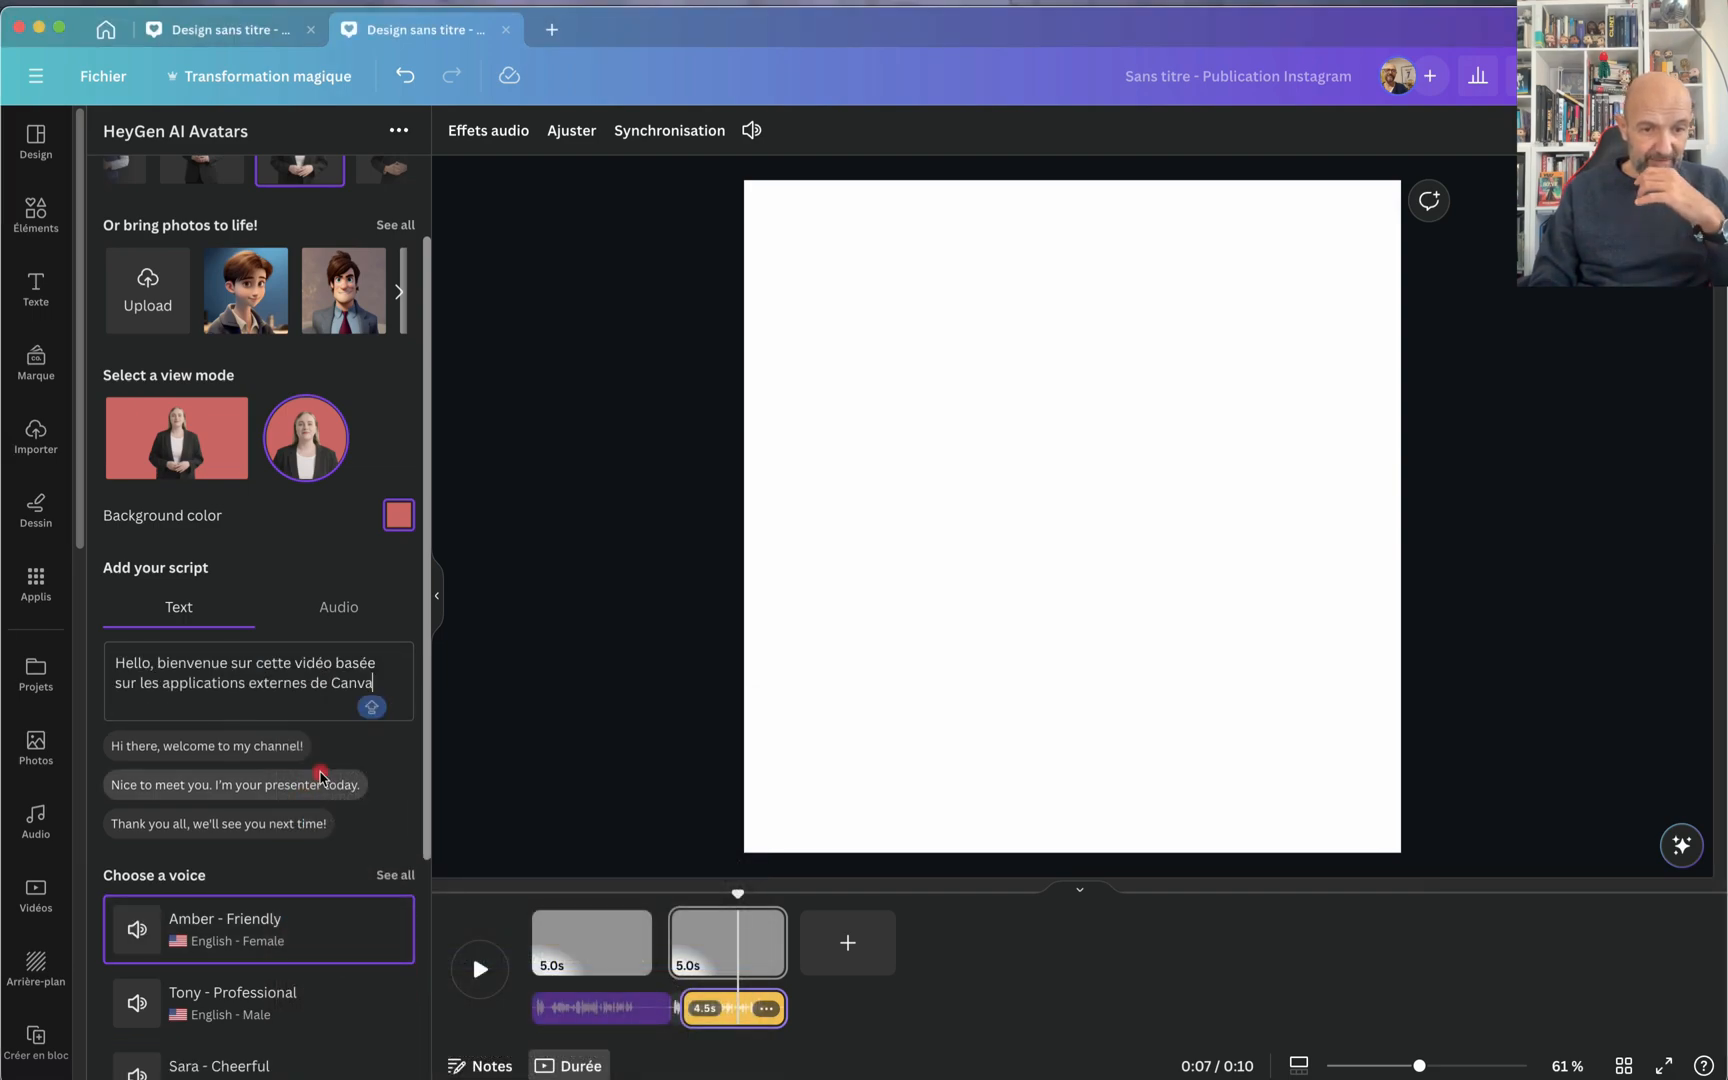
# Step: Choose the Sara - Cheerful voice and generate the AI avatar video
pyautogui.scroll(-3, 338, 806)
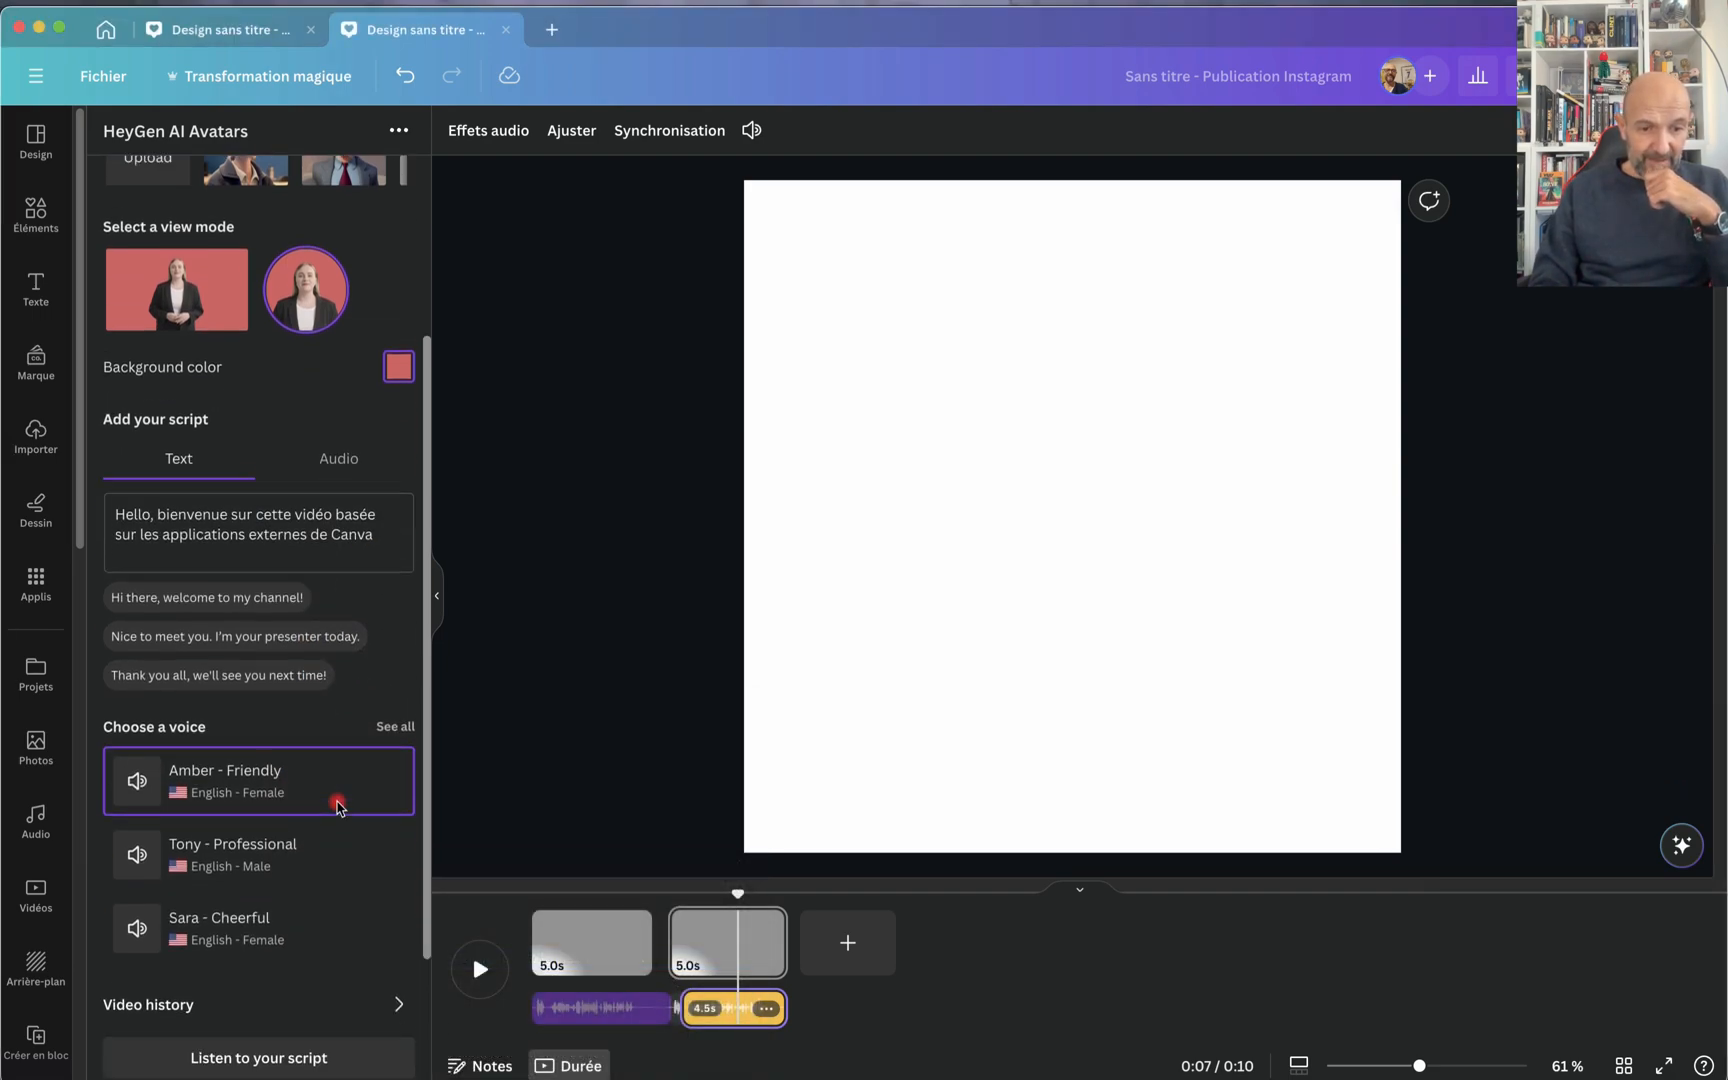
pyautogui.scroll(-2, 337, 808)
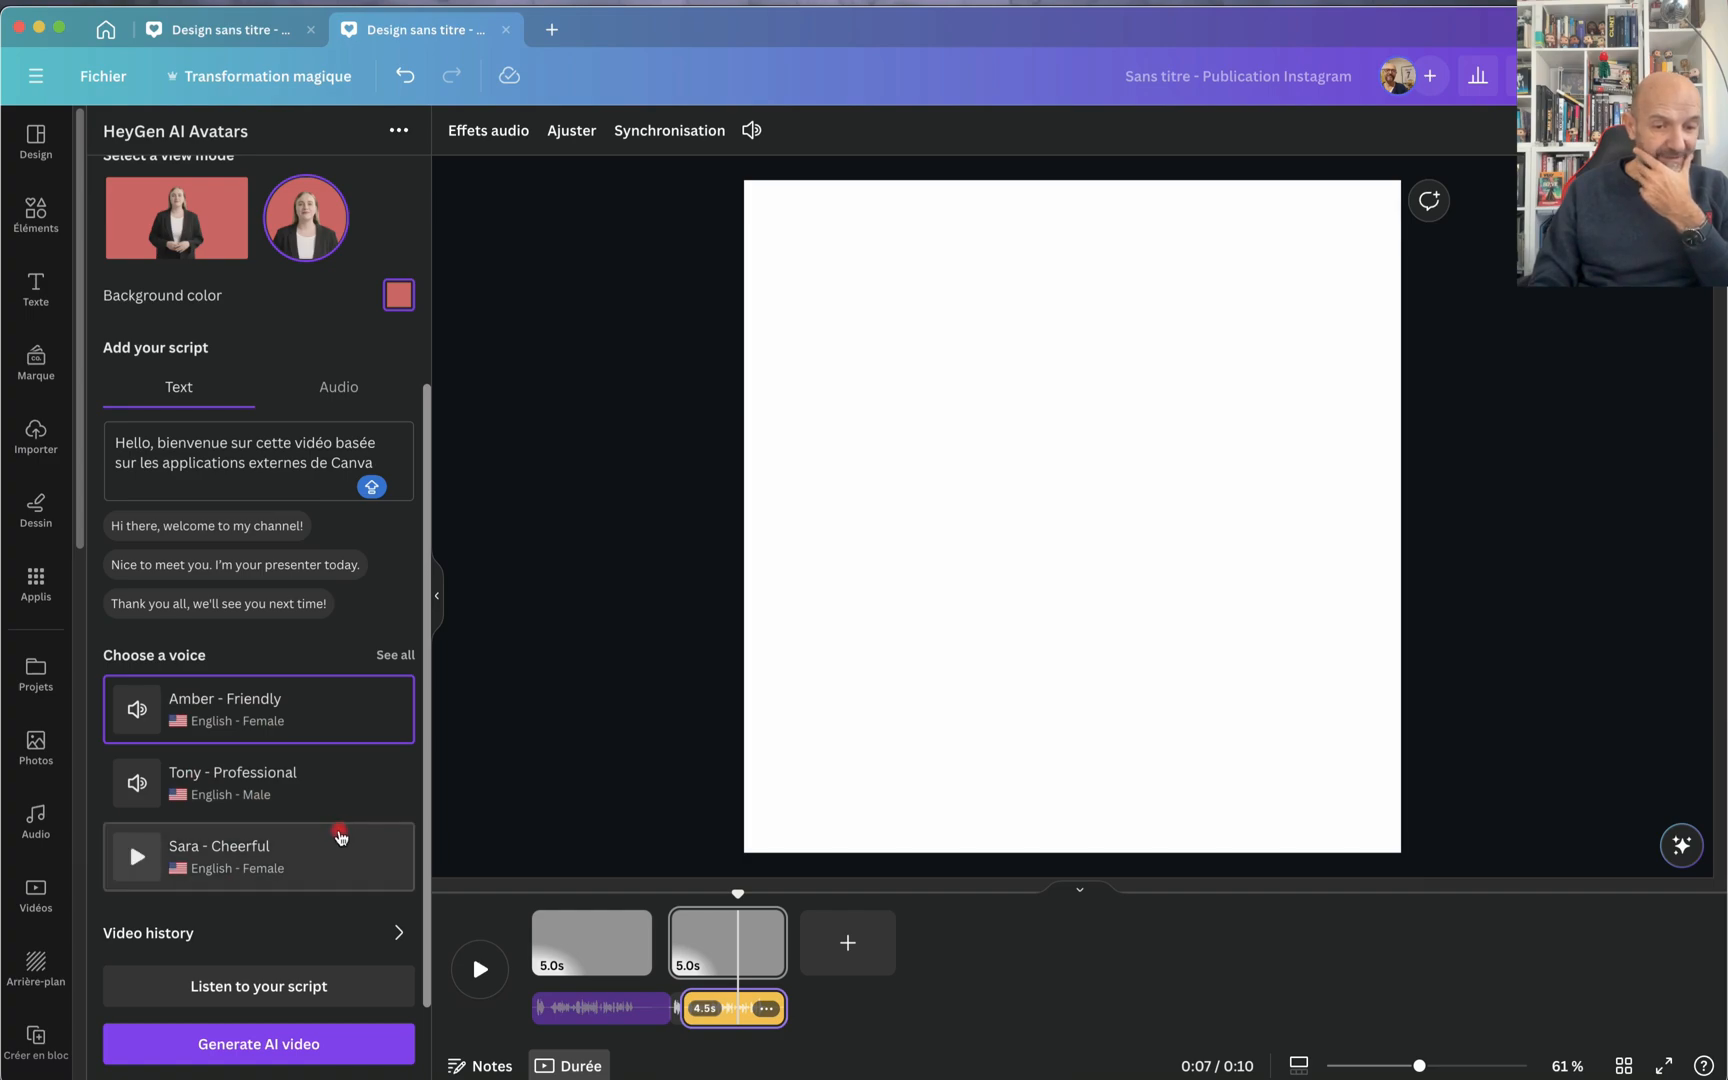
pyautogui.click(331, 848)
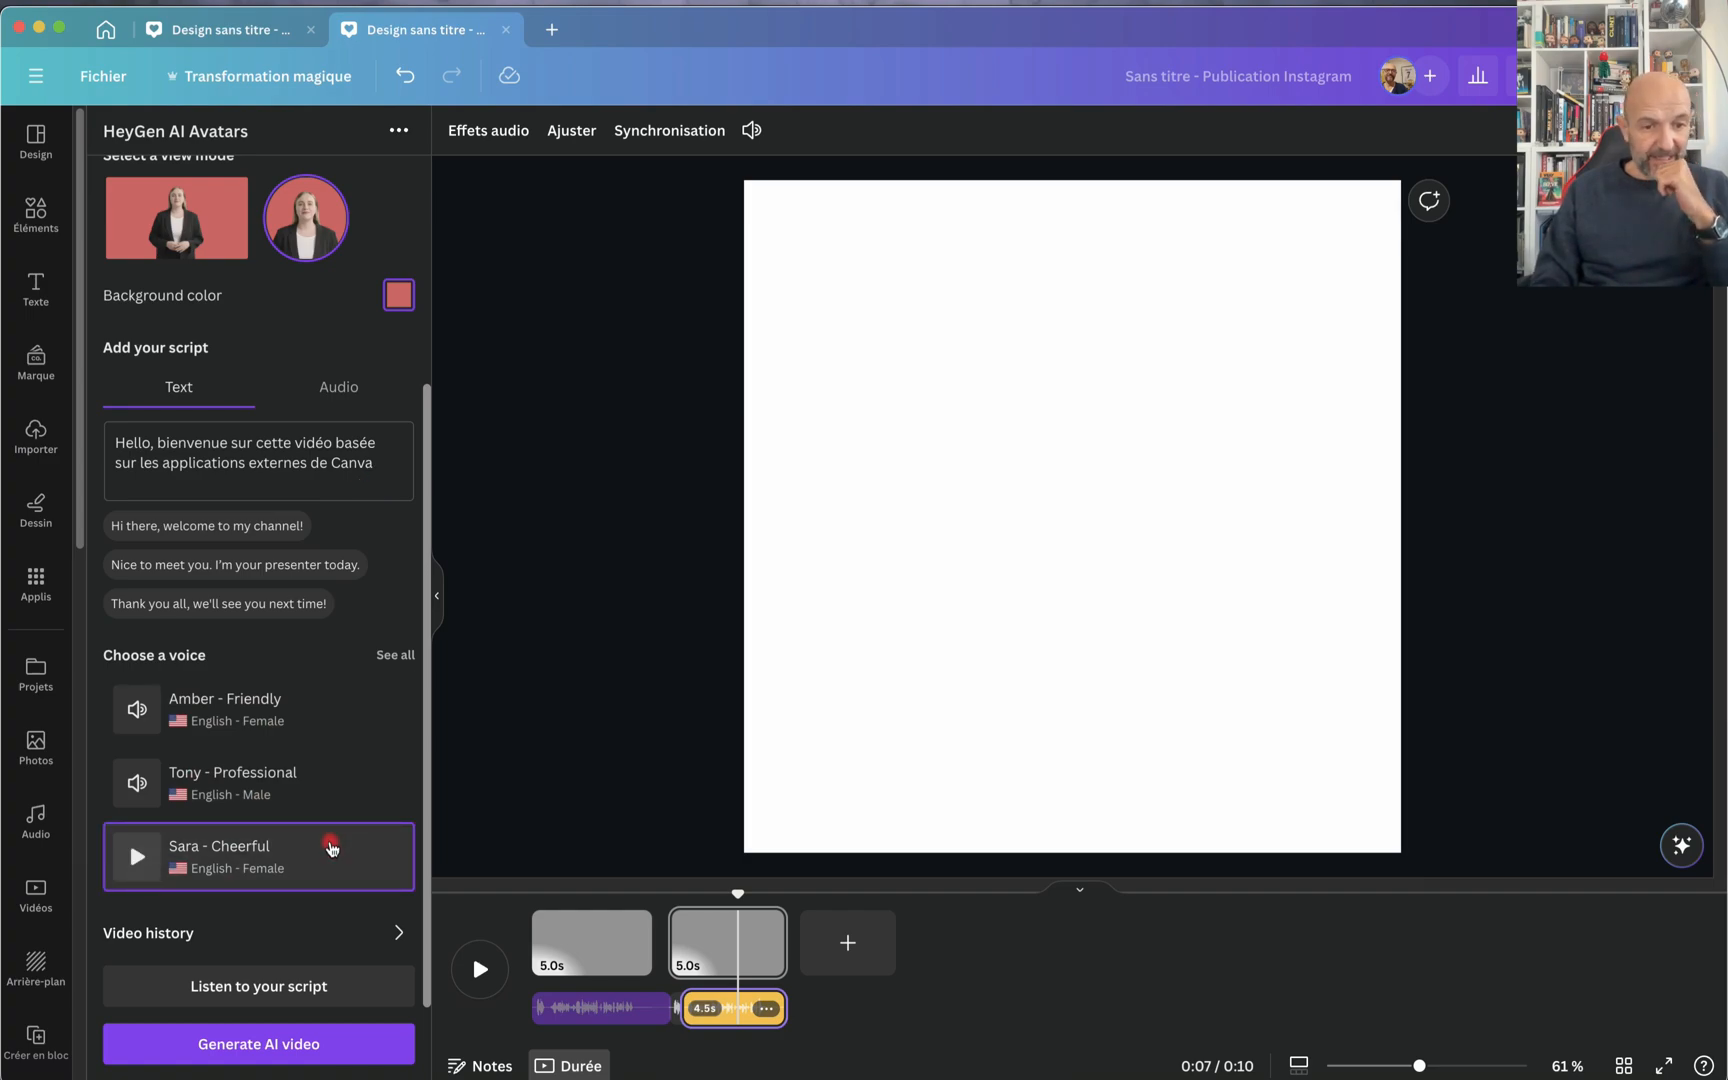
pyautogui.scroll(-2, 331, 848)
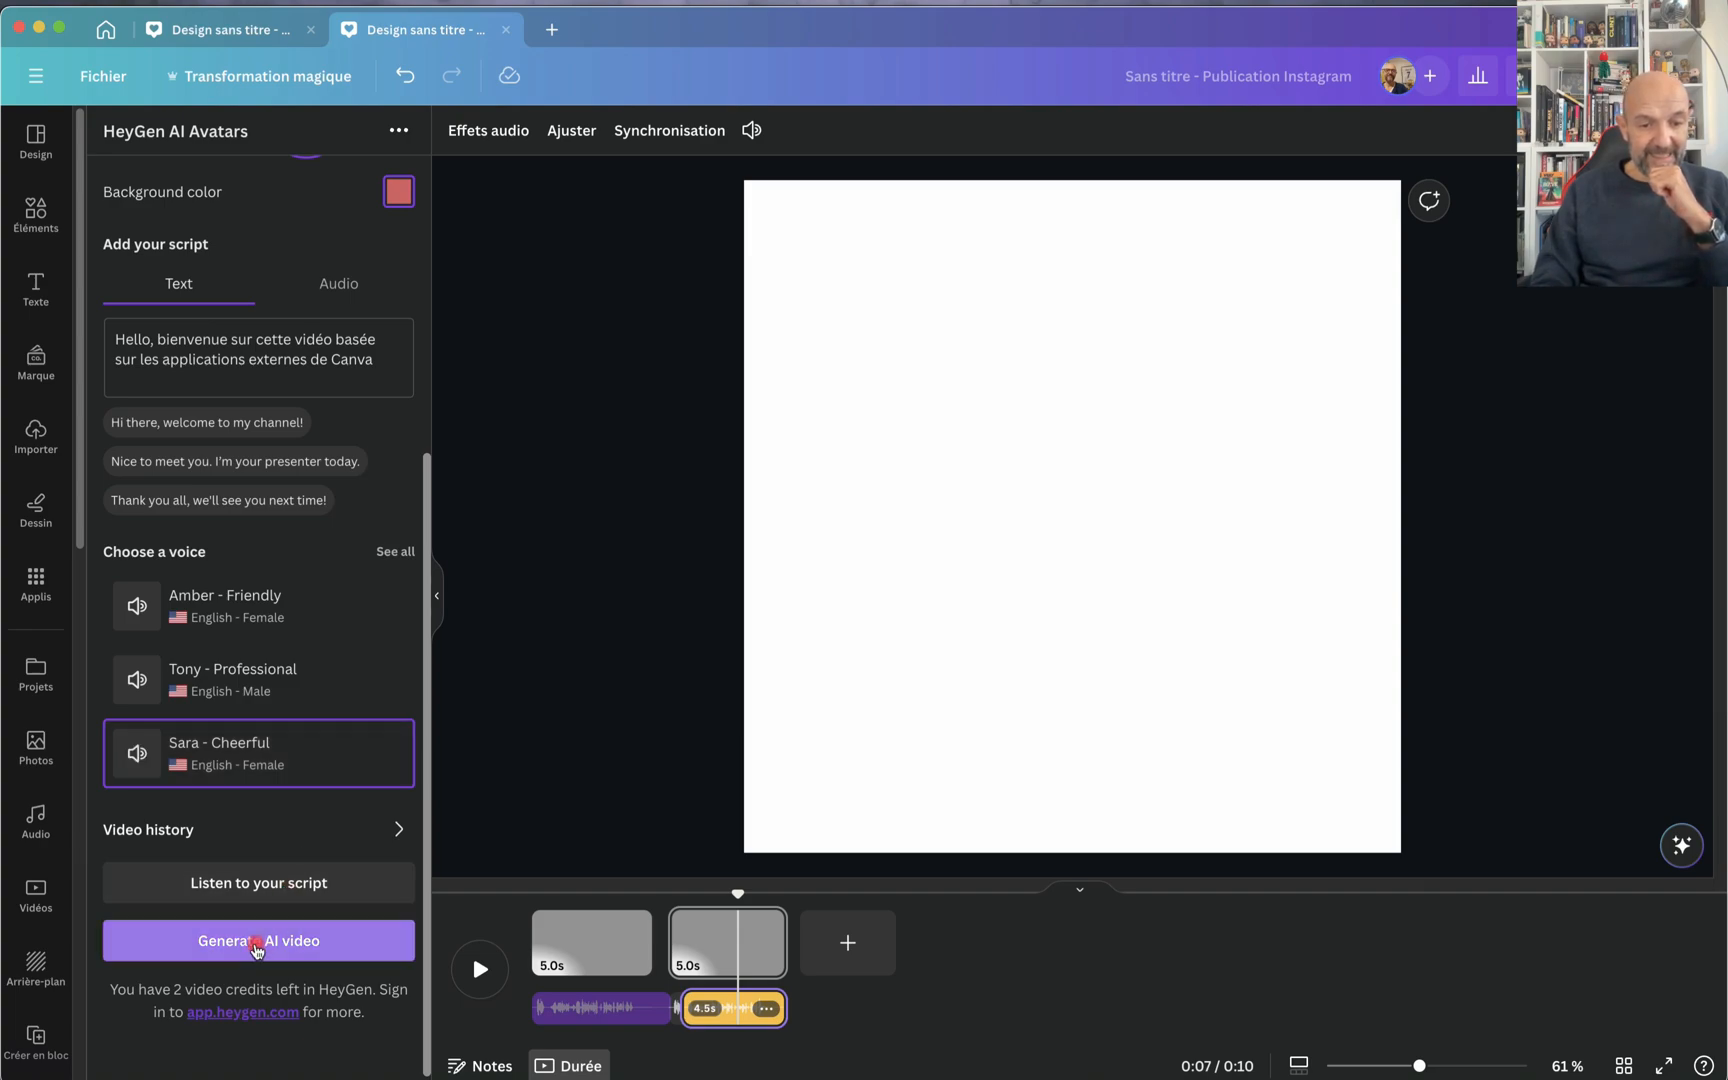
pyautogui.click(257, 948)
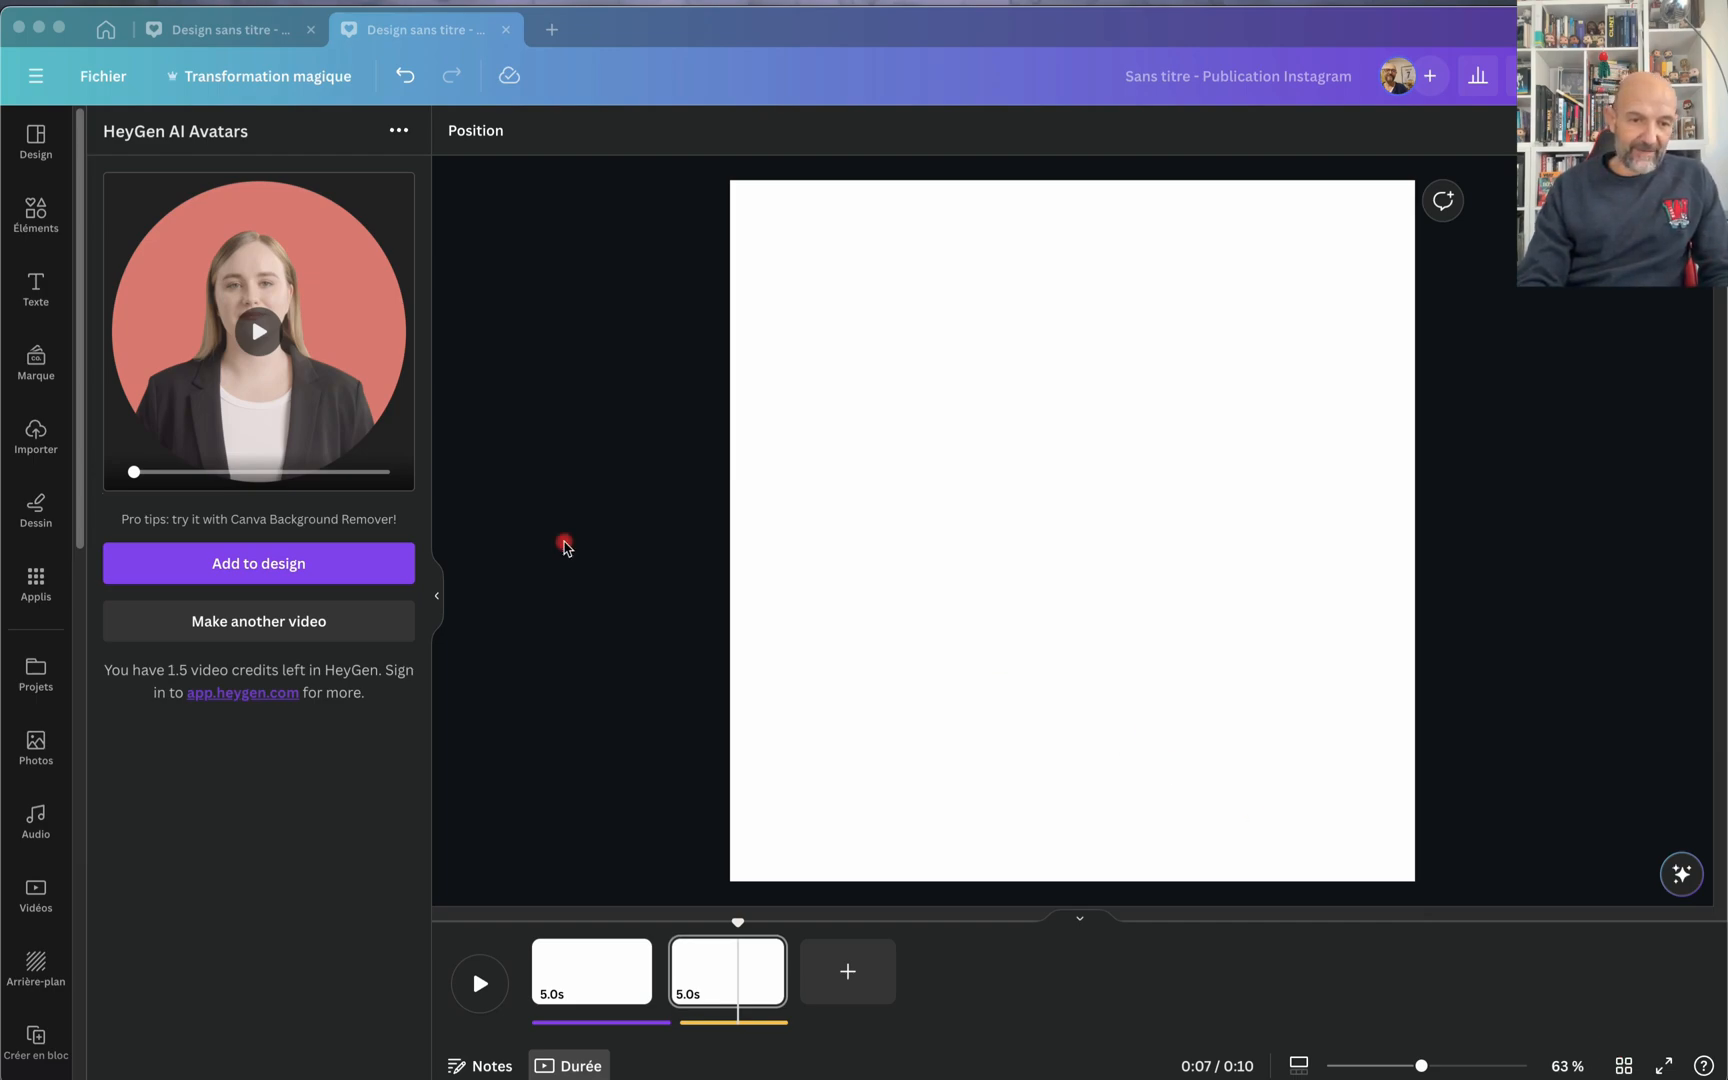
# Step: Add the generated avatar video to the second page and enlarge it to fill the page at 1080 × 1080
pyautogui.click(236, 566)
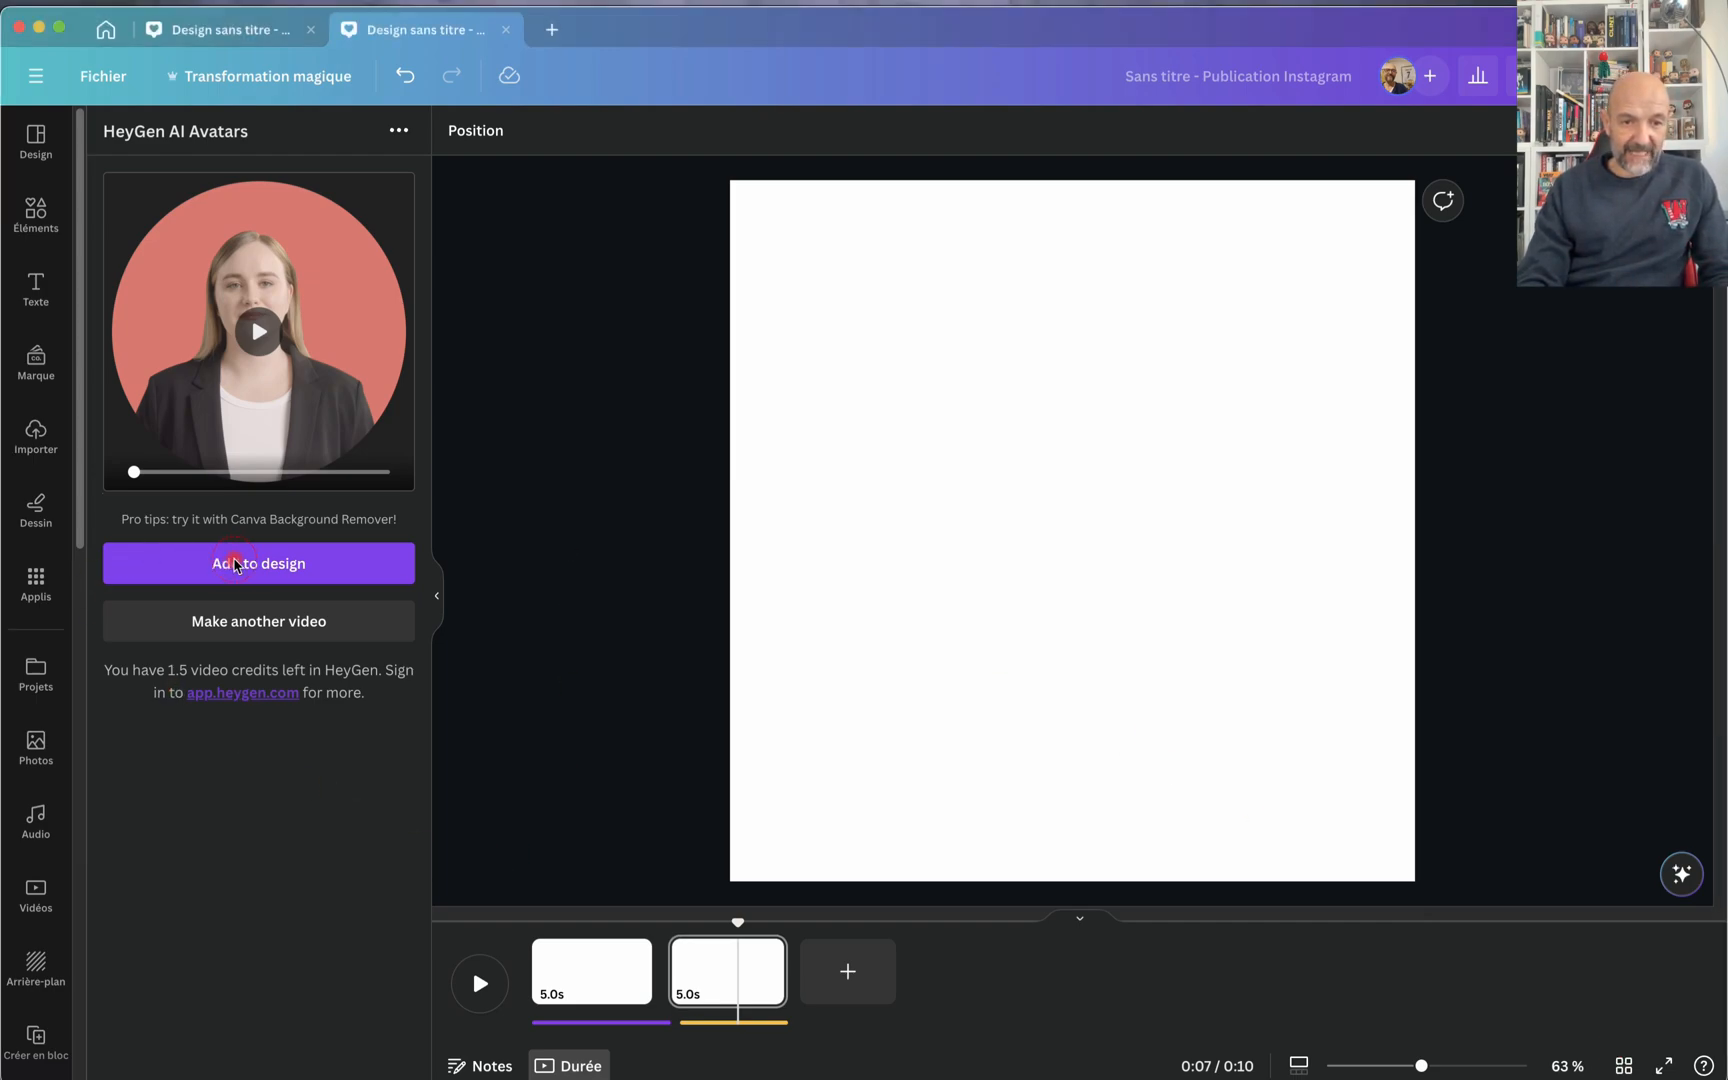
pyautogui.click(262, 568)
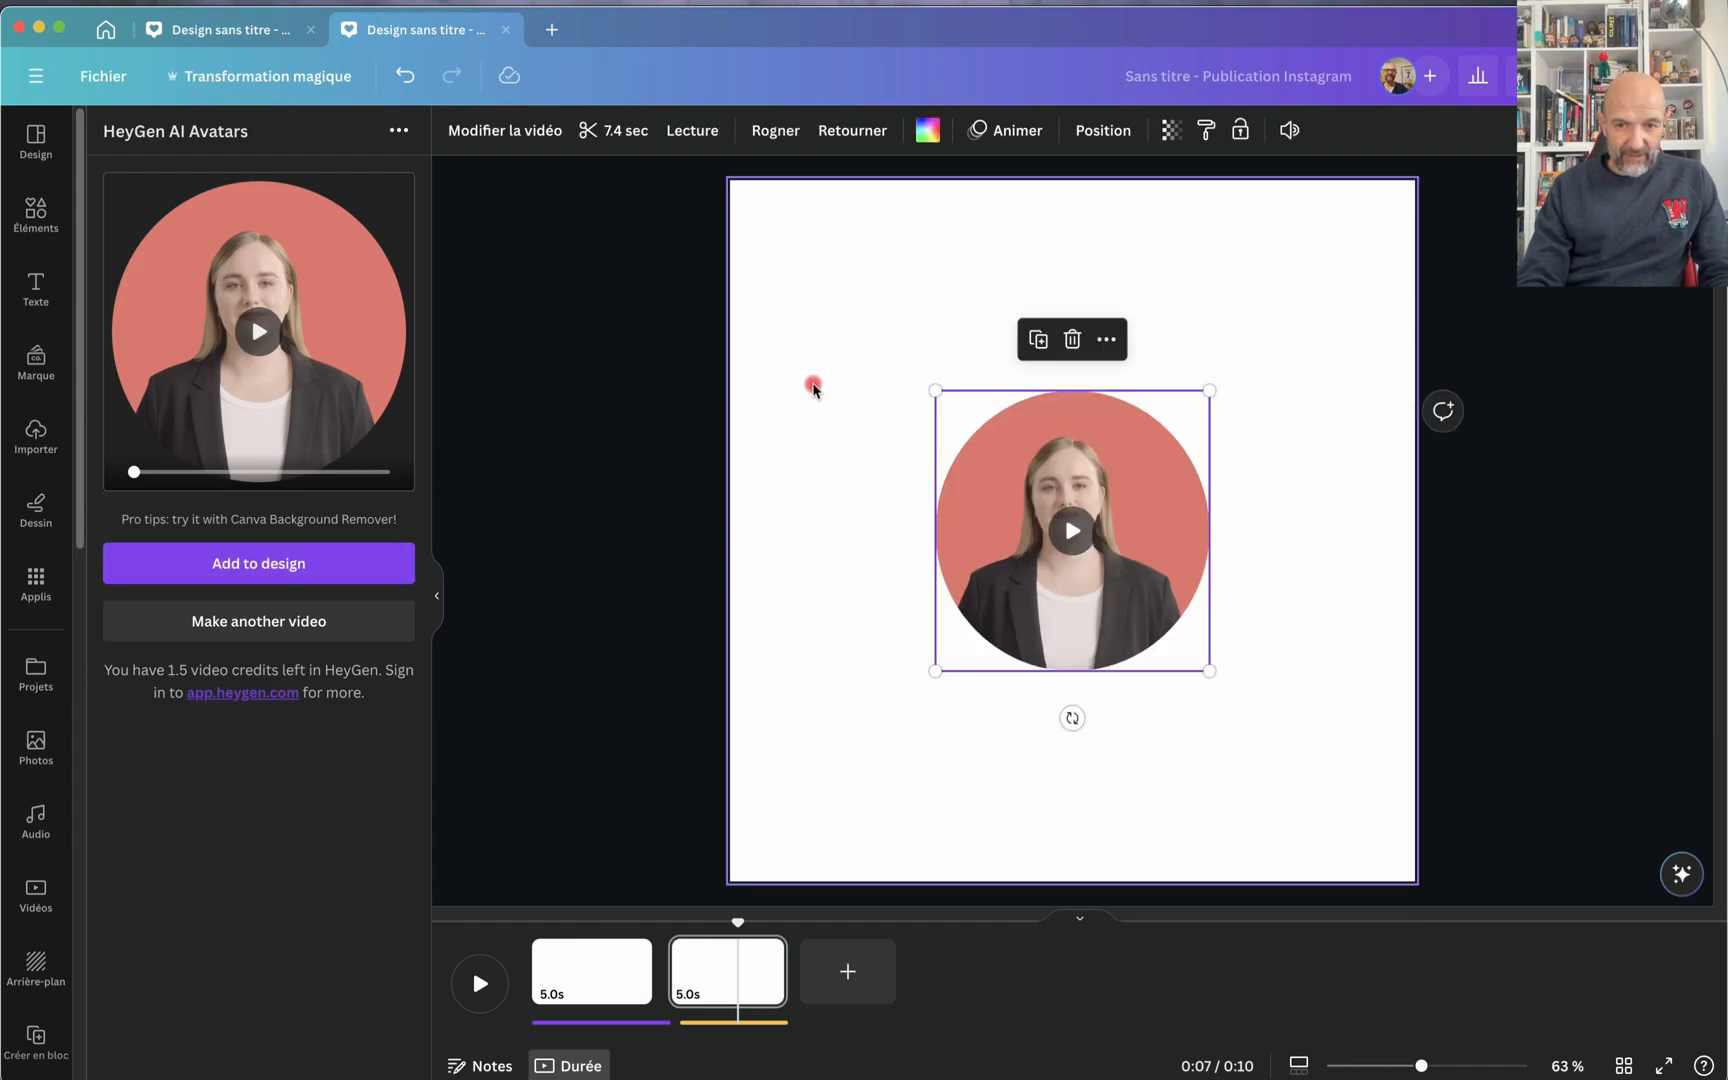
pyautogui.moveTo(1003, 466); pyautogui.dragTo(798, 256)
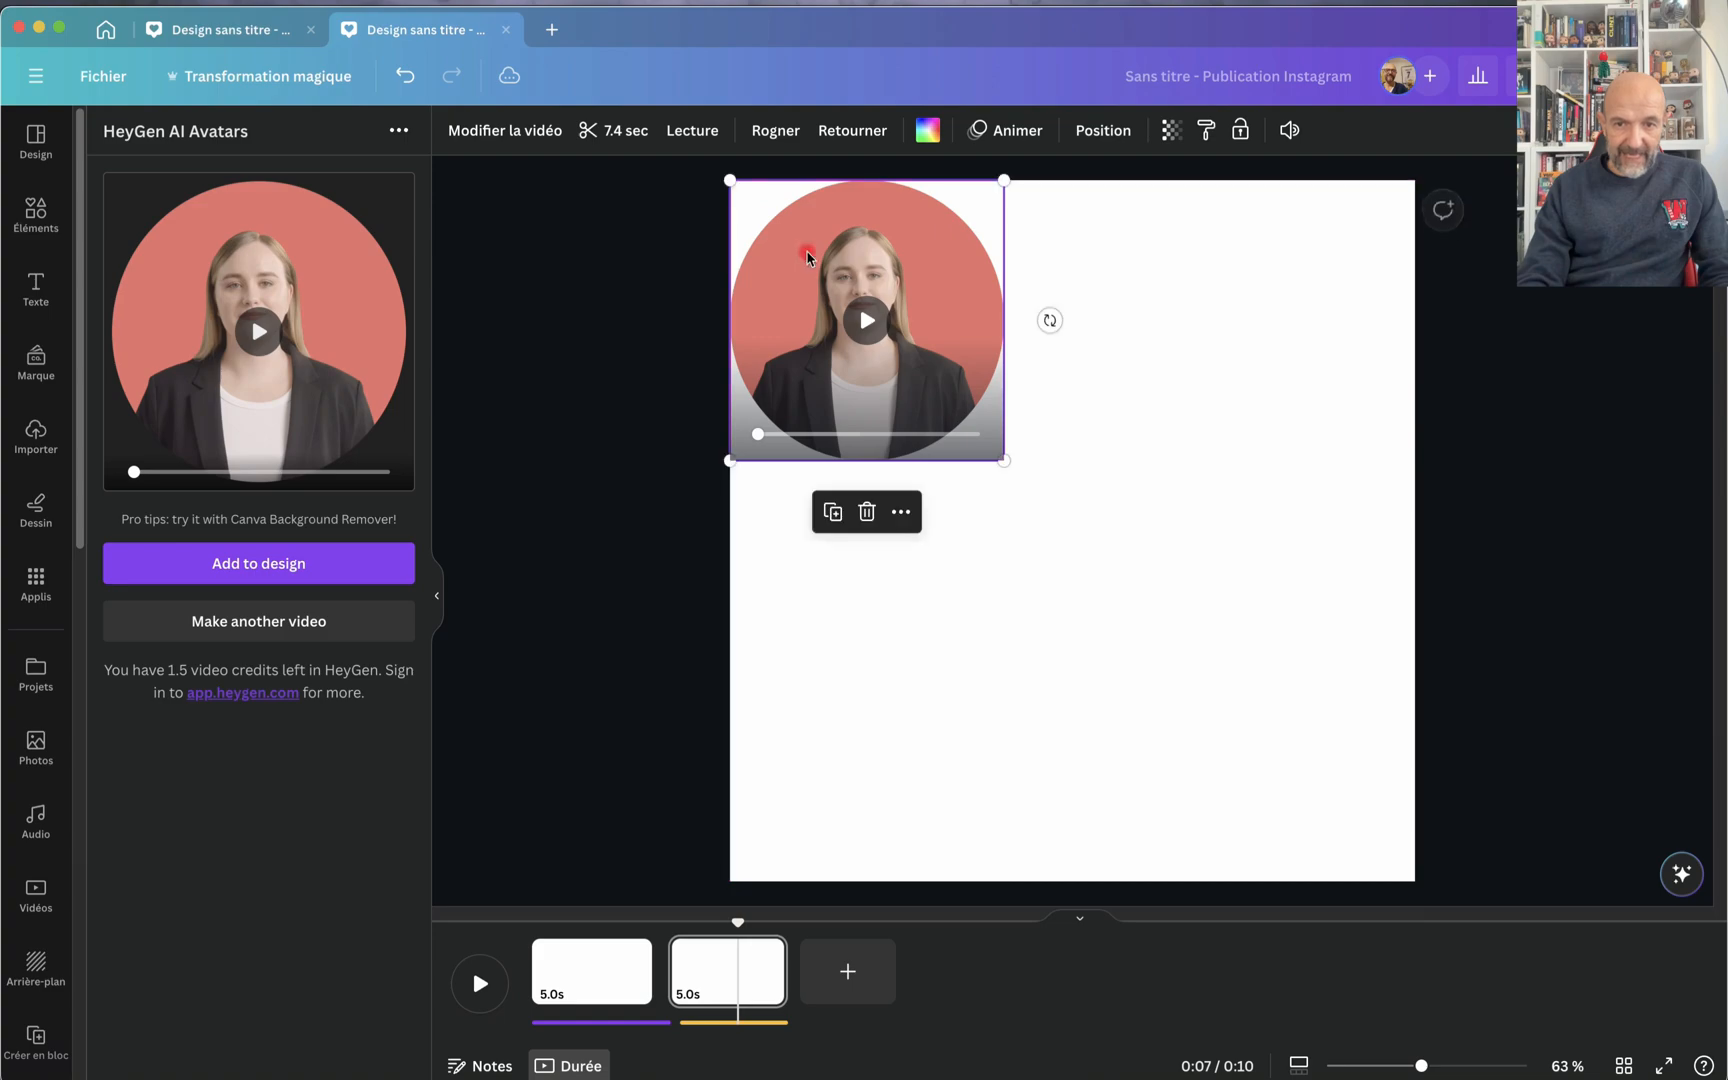
pyautogui.moveTo(1006, 456); pyautogui.dragTo(1425, 866)
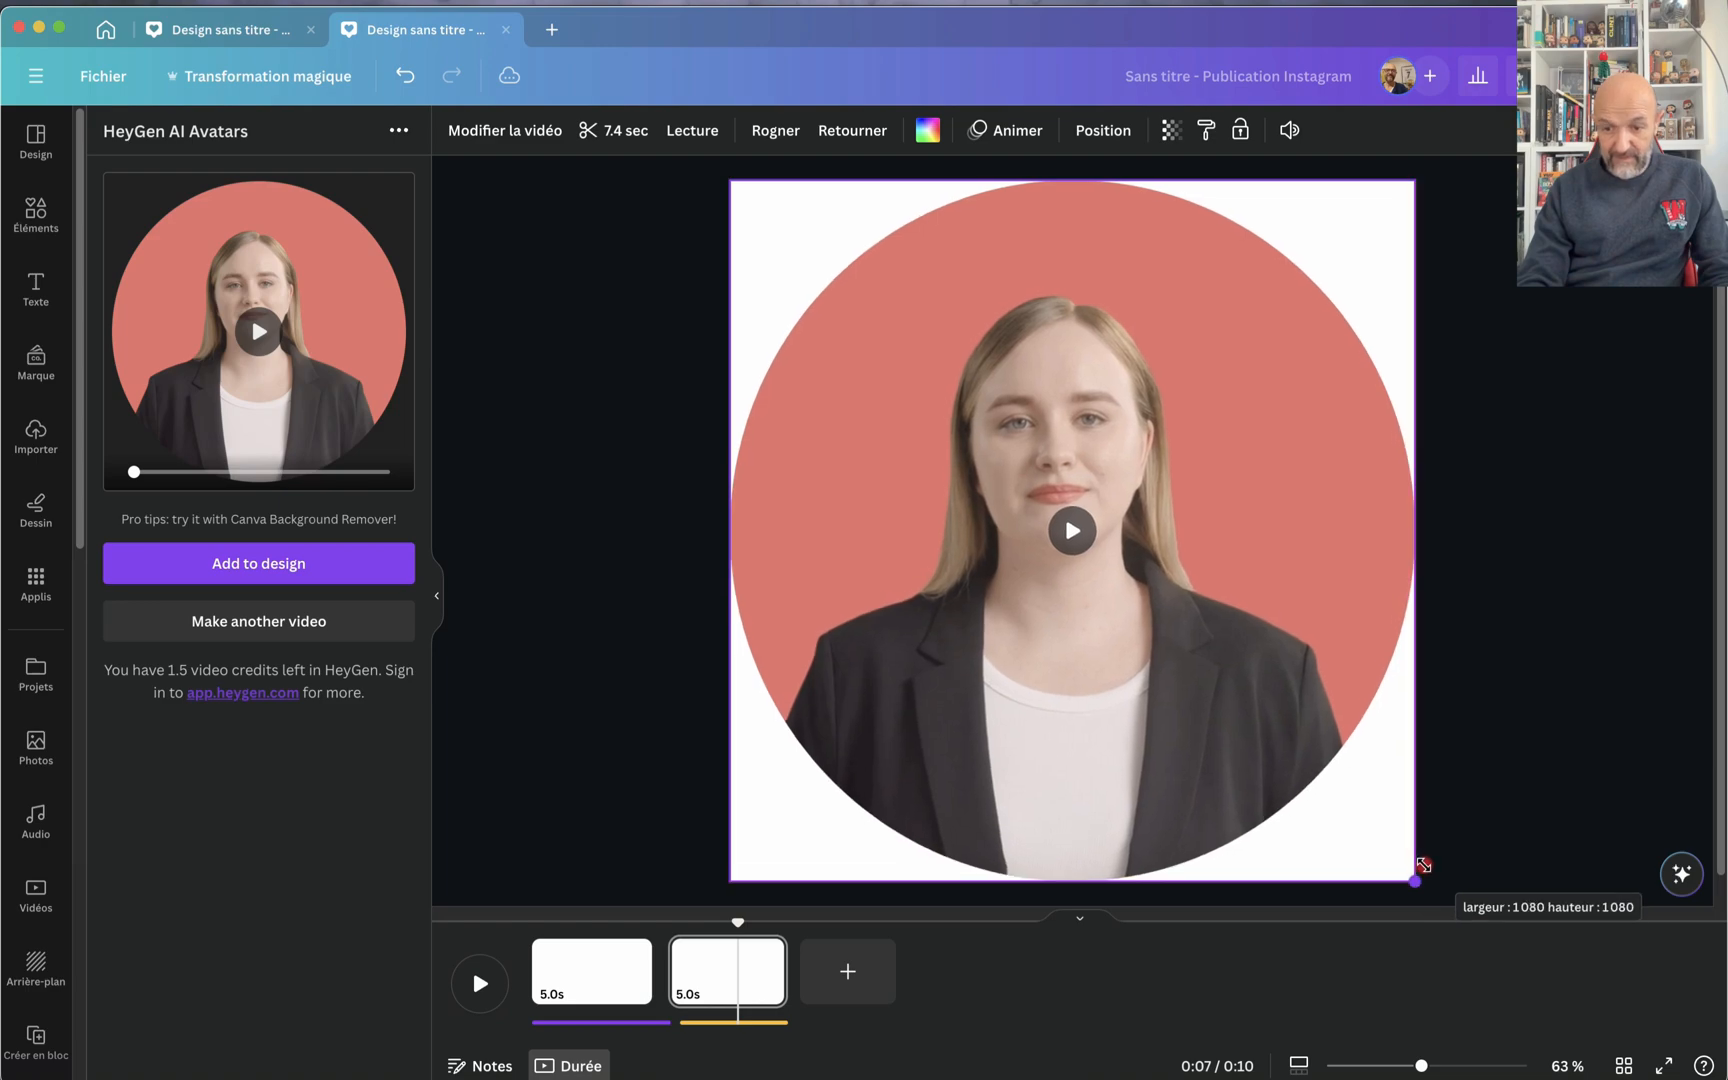
pyautogui.click(1394, 815)
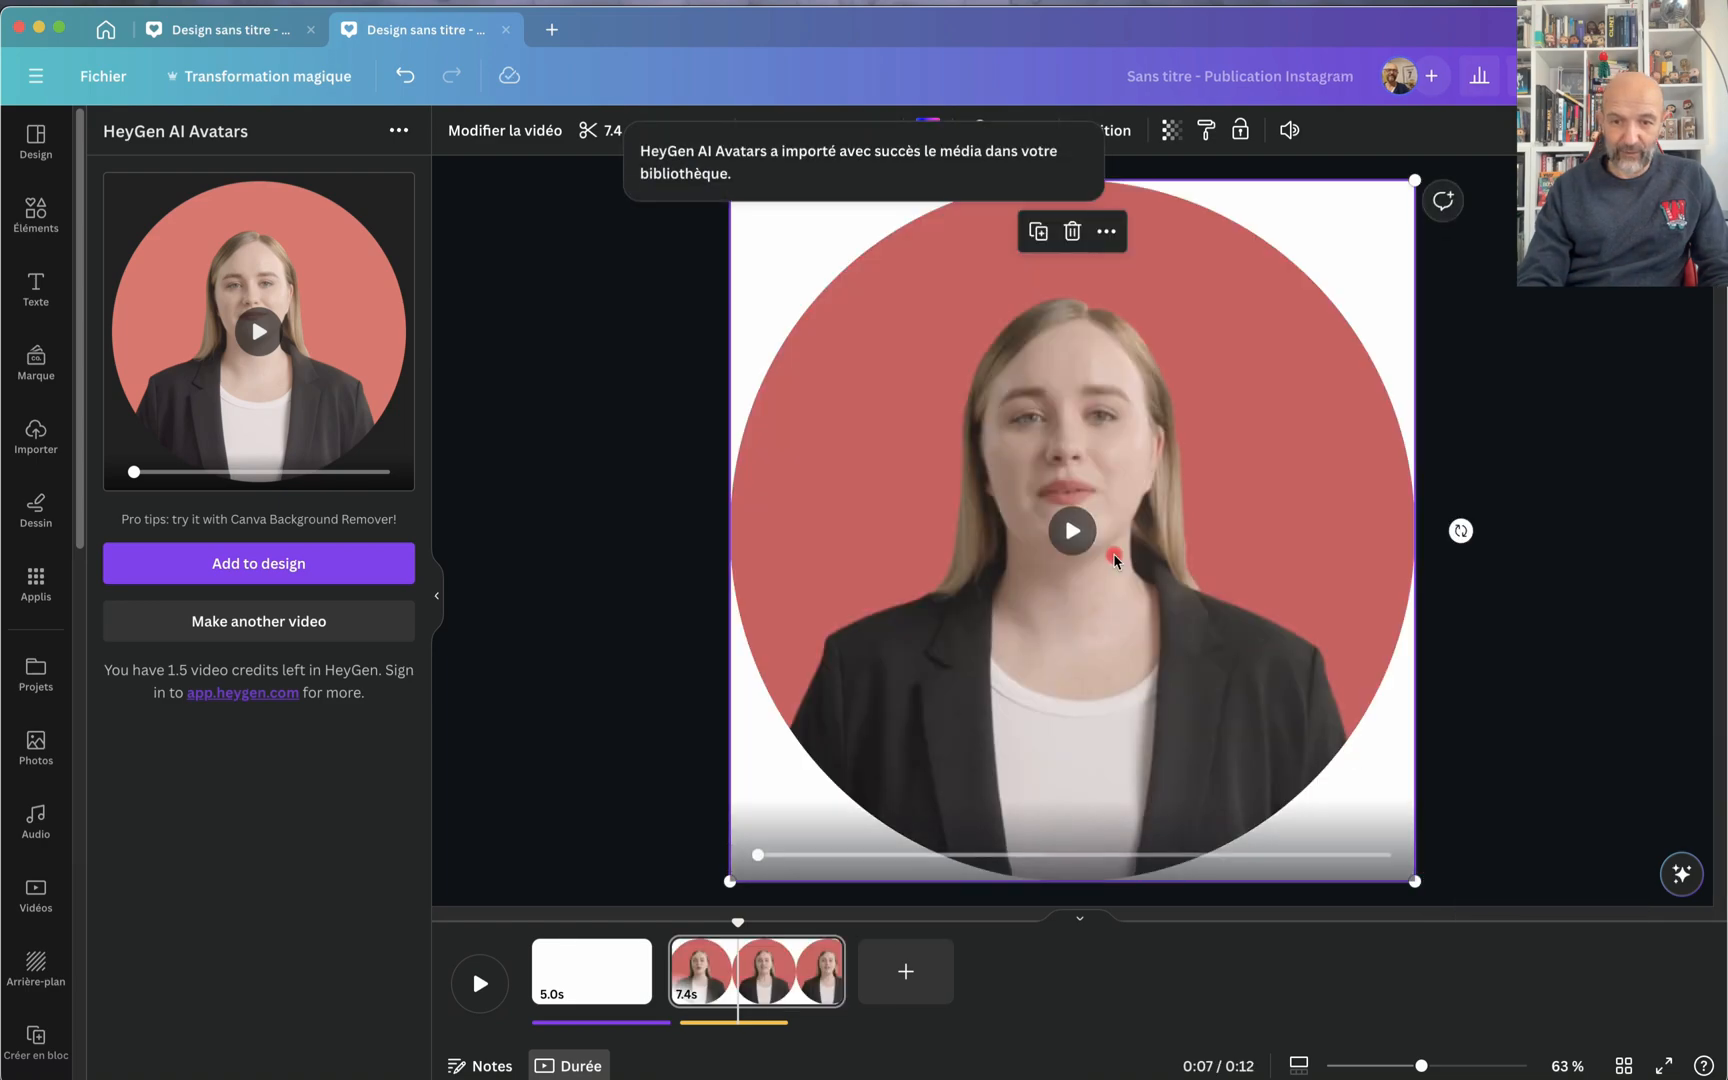
# Step: Play the avatar video on the page, and replay it zoomed in on the face to examine the lip movement
pyautogui.click(1072, 530)
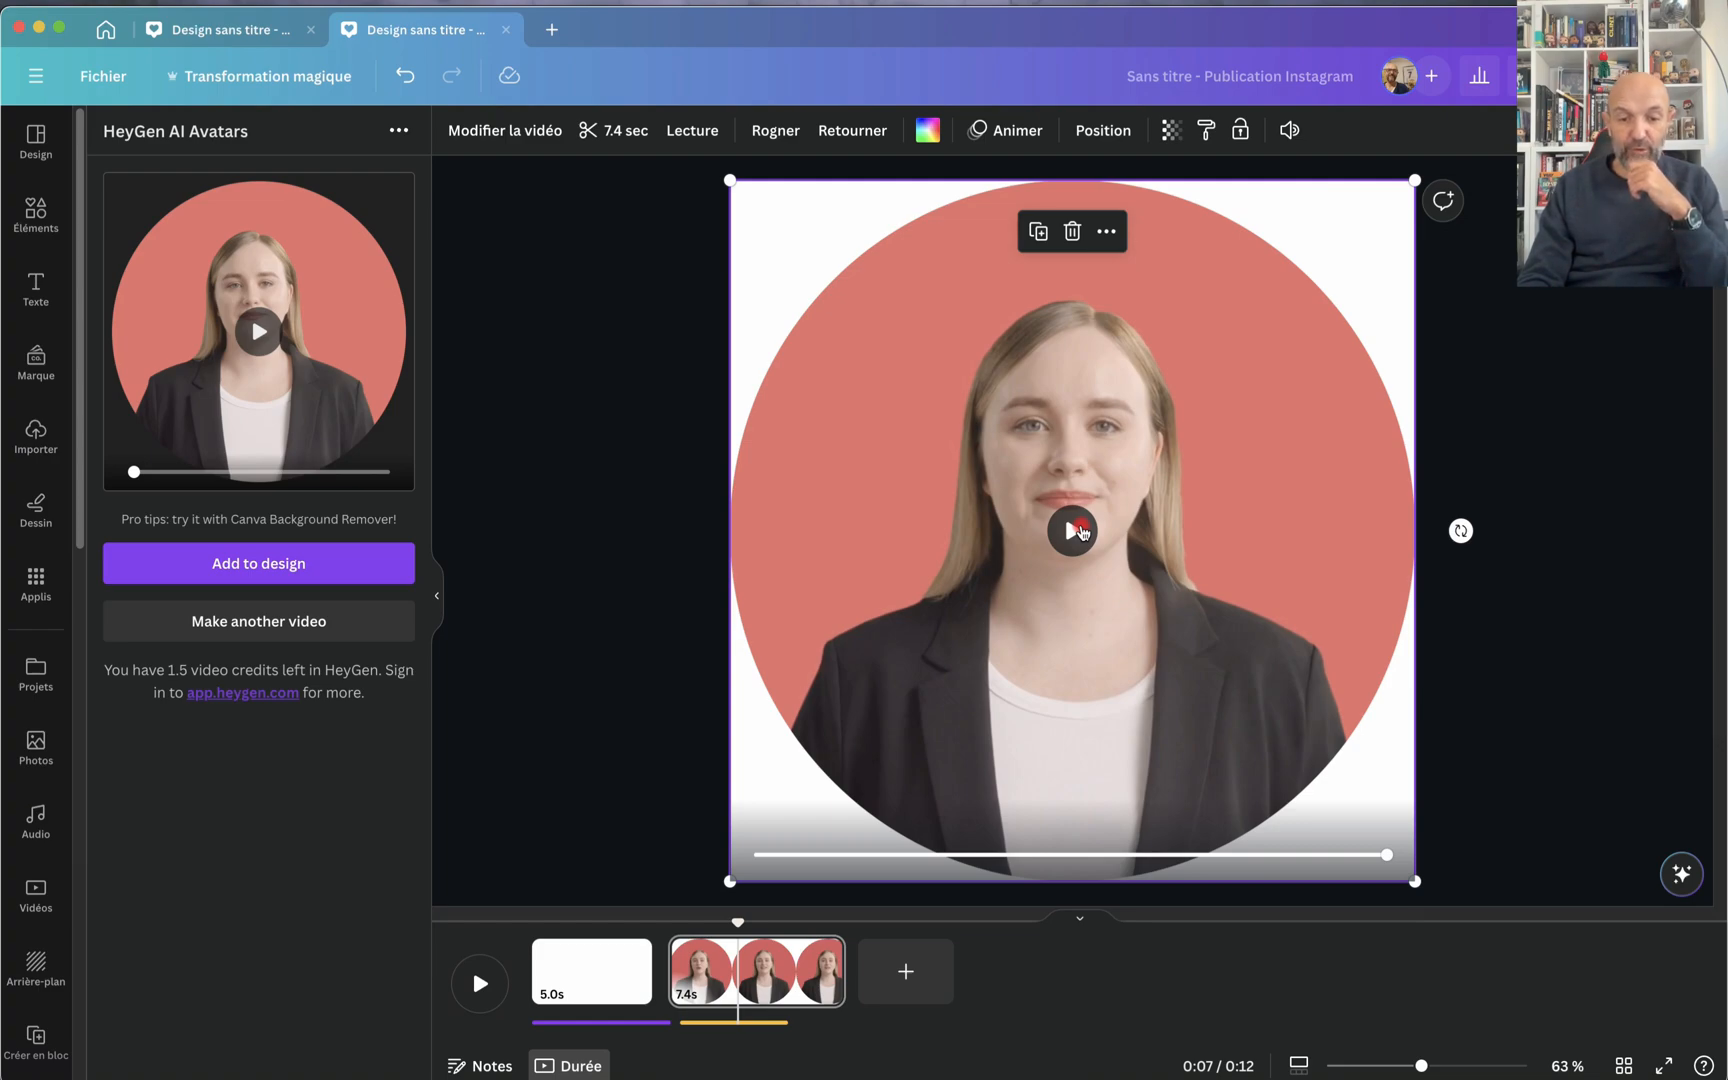
pyautogui.scroll(3, 1046, 635)
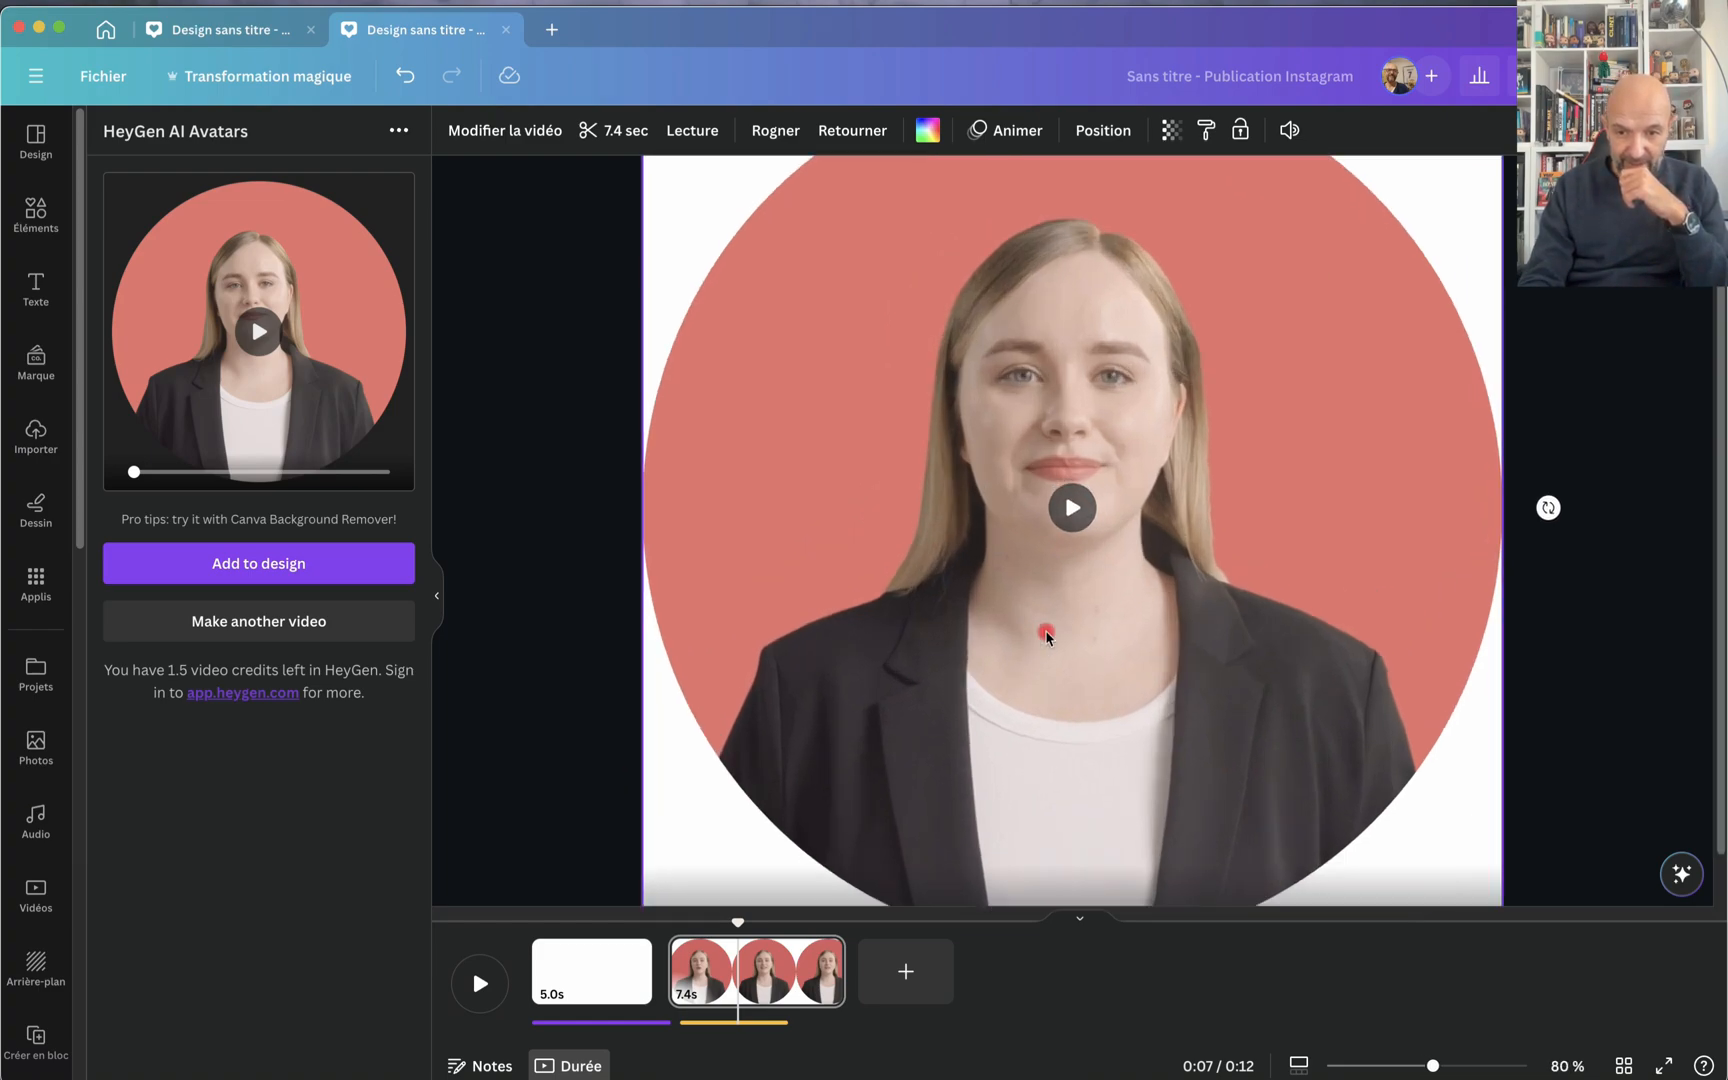
pyautogui.scroll(5, 1046, 635)
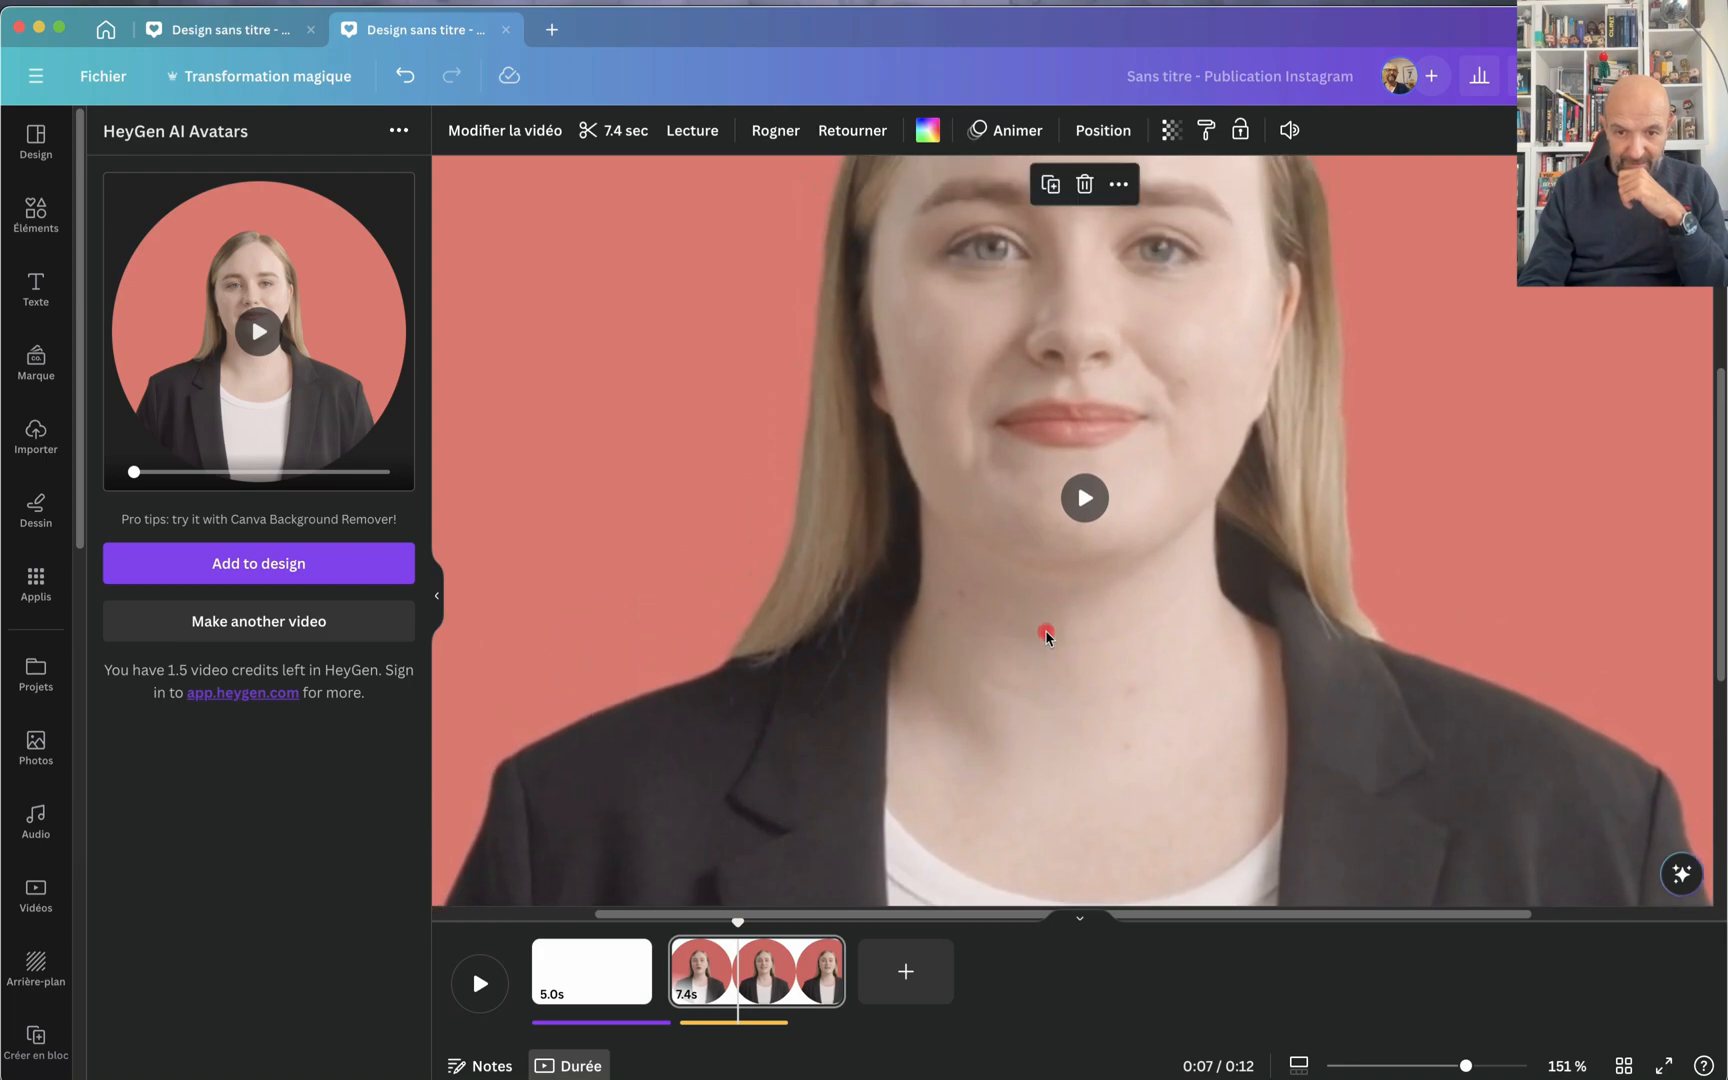
pyautogui.click(1085, 497)
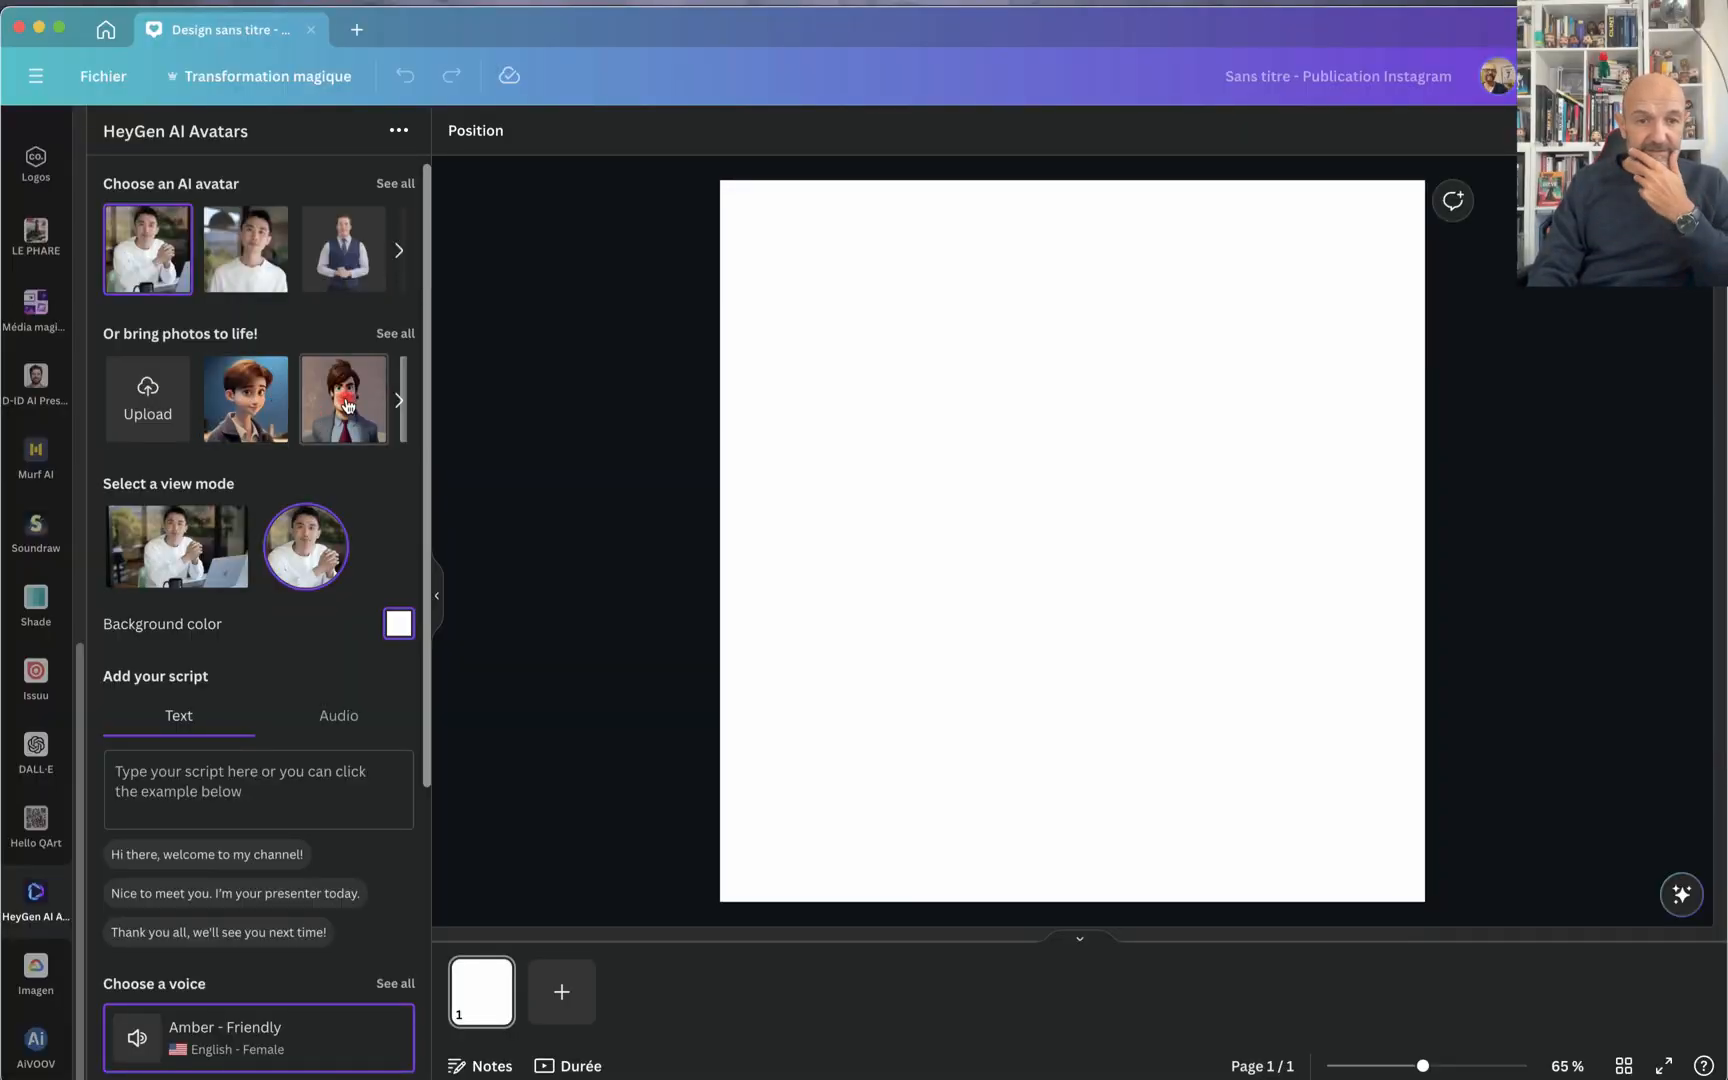
# Step: Look through the sample photos offered for bringing to life in HeyGen AI Avatars
pyautogui.hscroll(2, 346, 404)
pyautogui.hscroll(5, 346, 404)
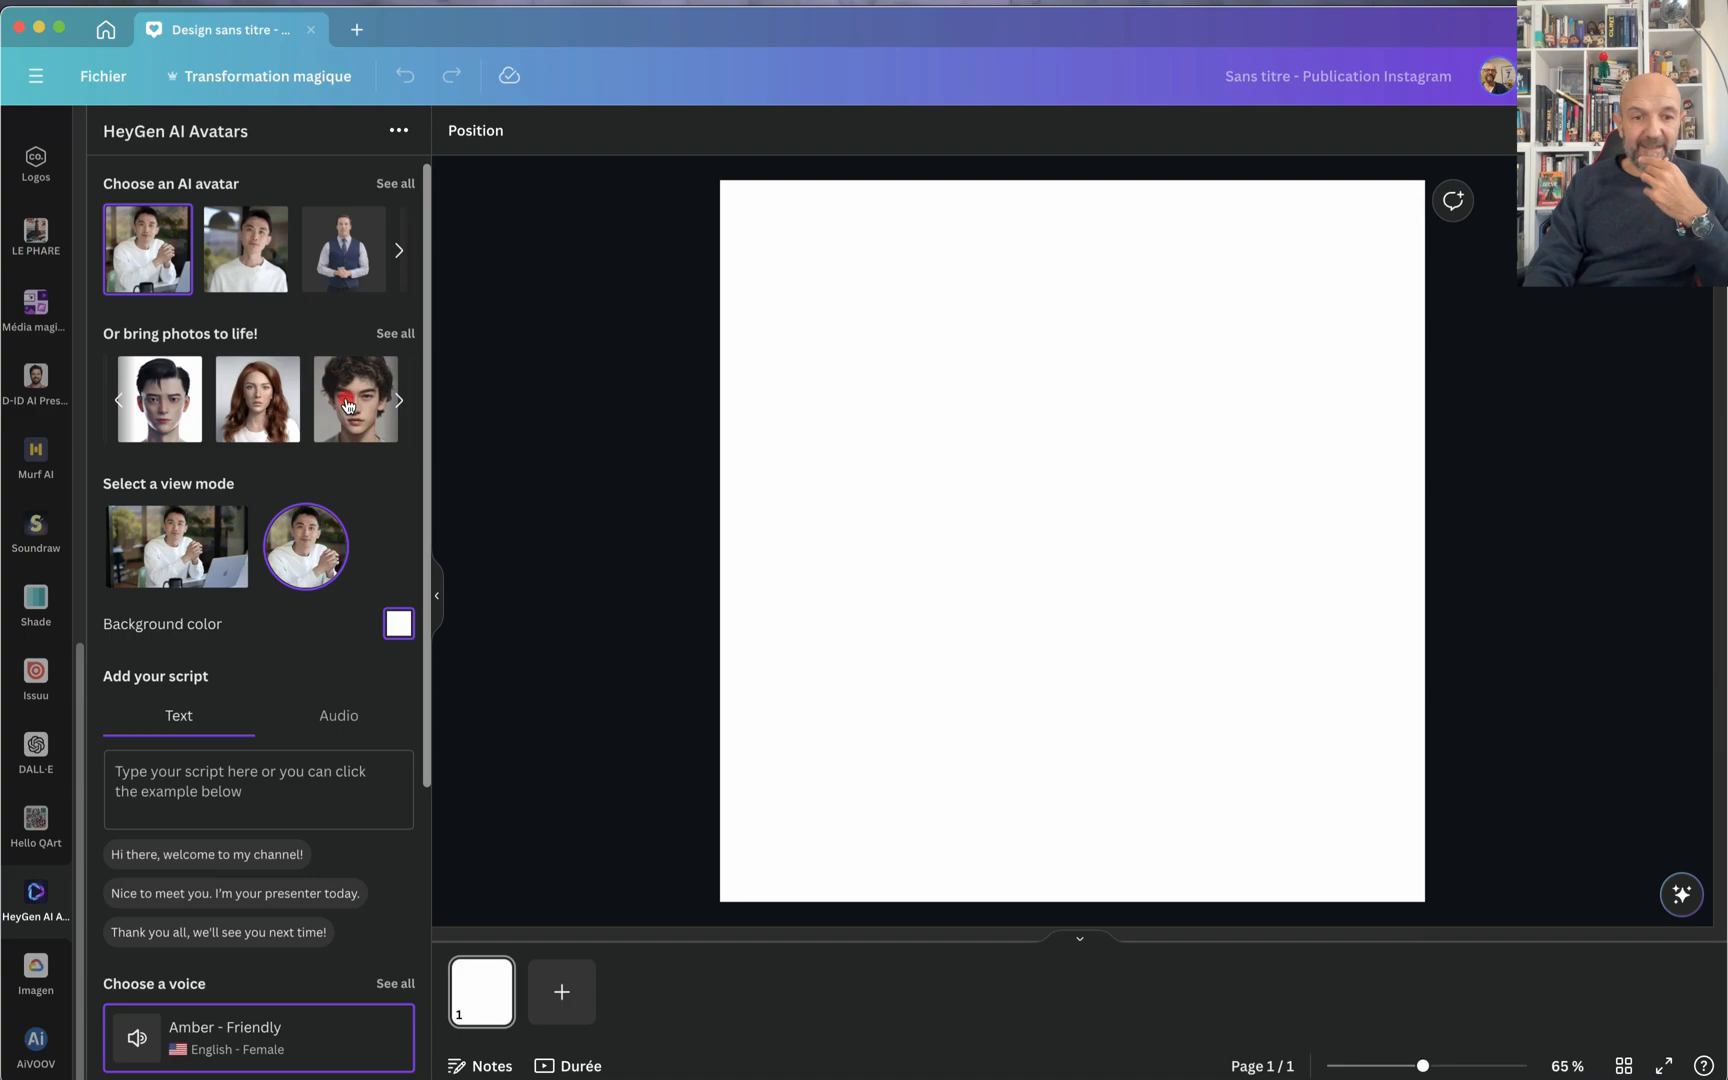
pyautogui.hscroll(2, 346, 404)
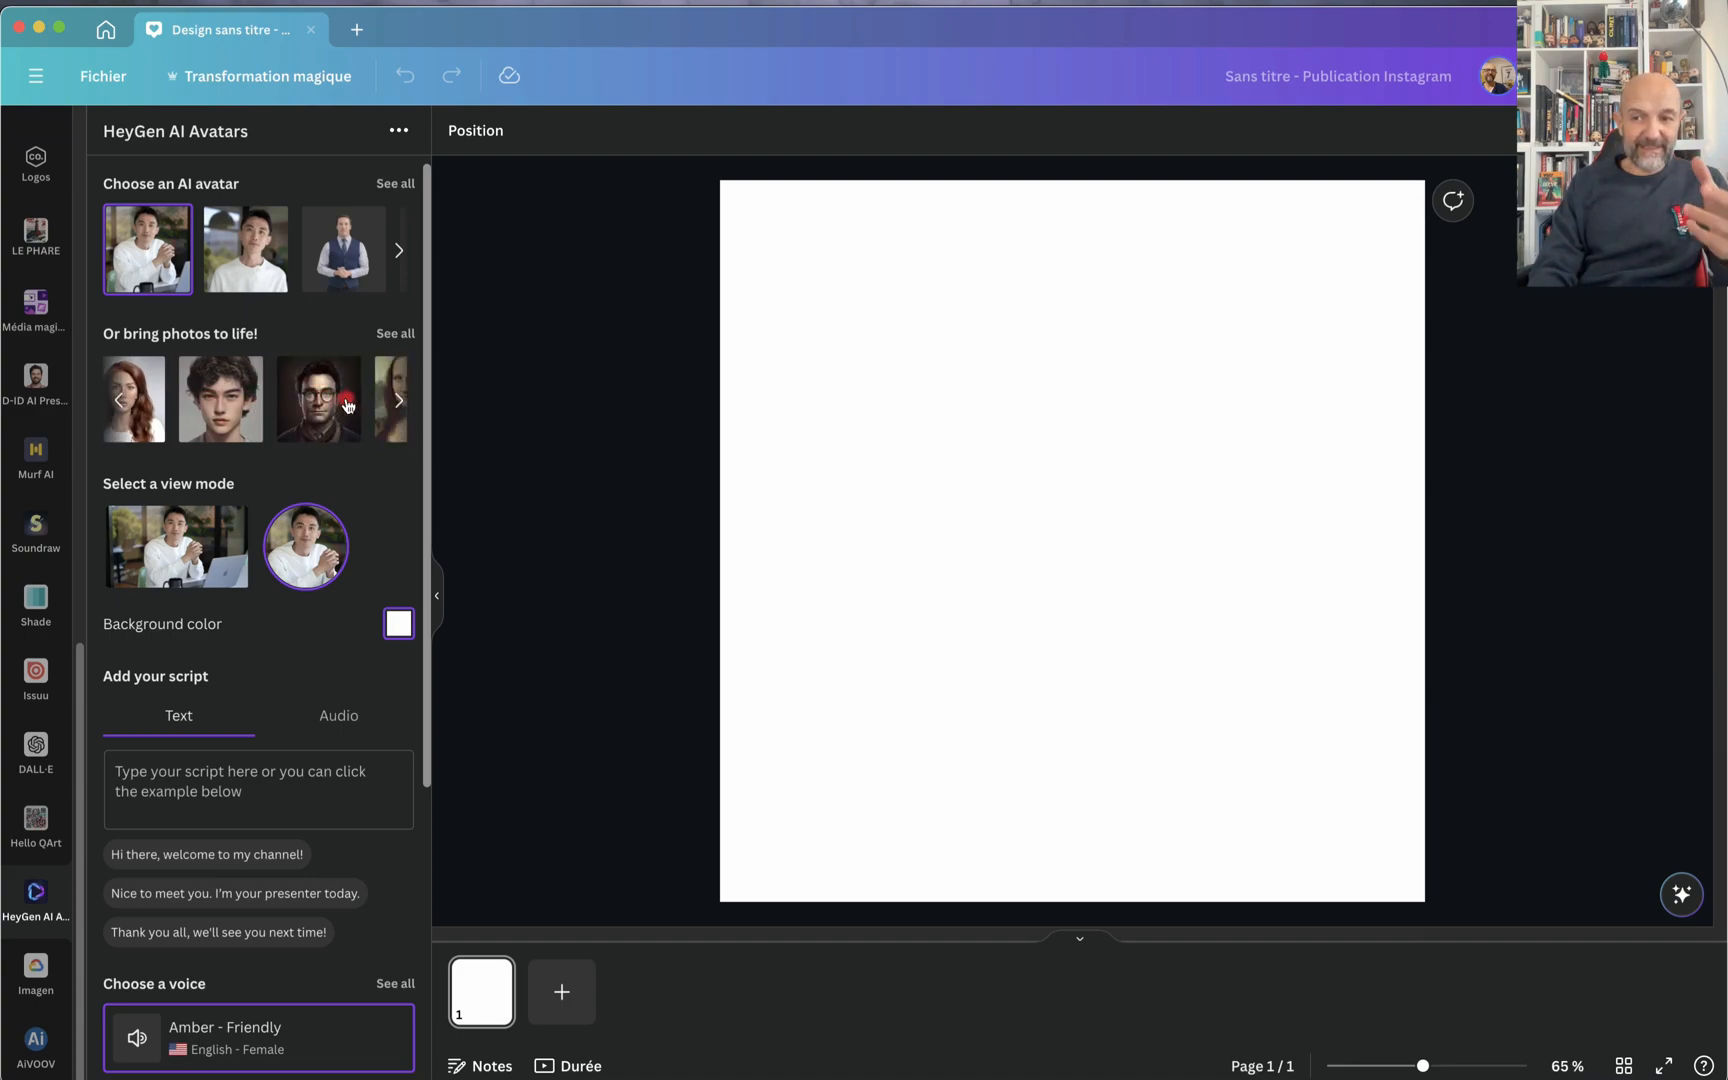
pyautogui.hscroll(-2, 346, 404)
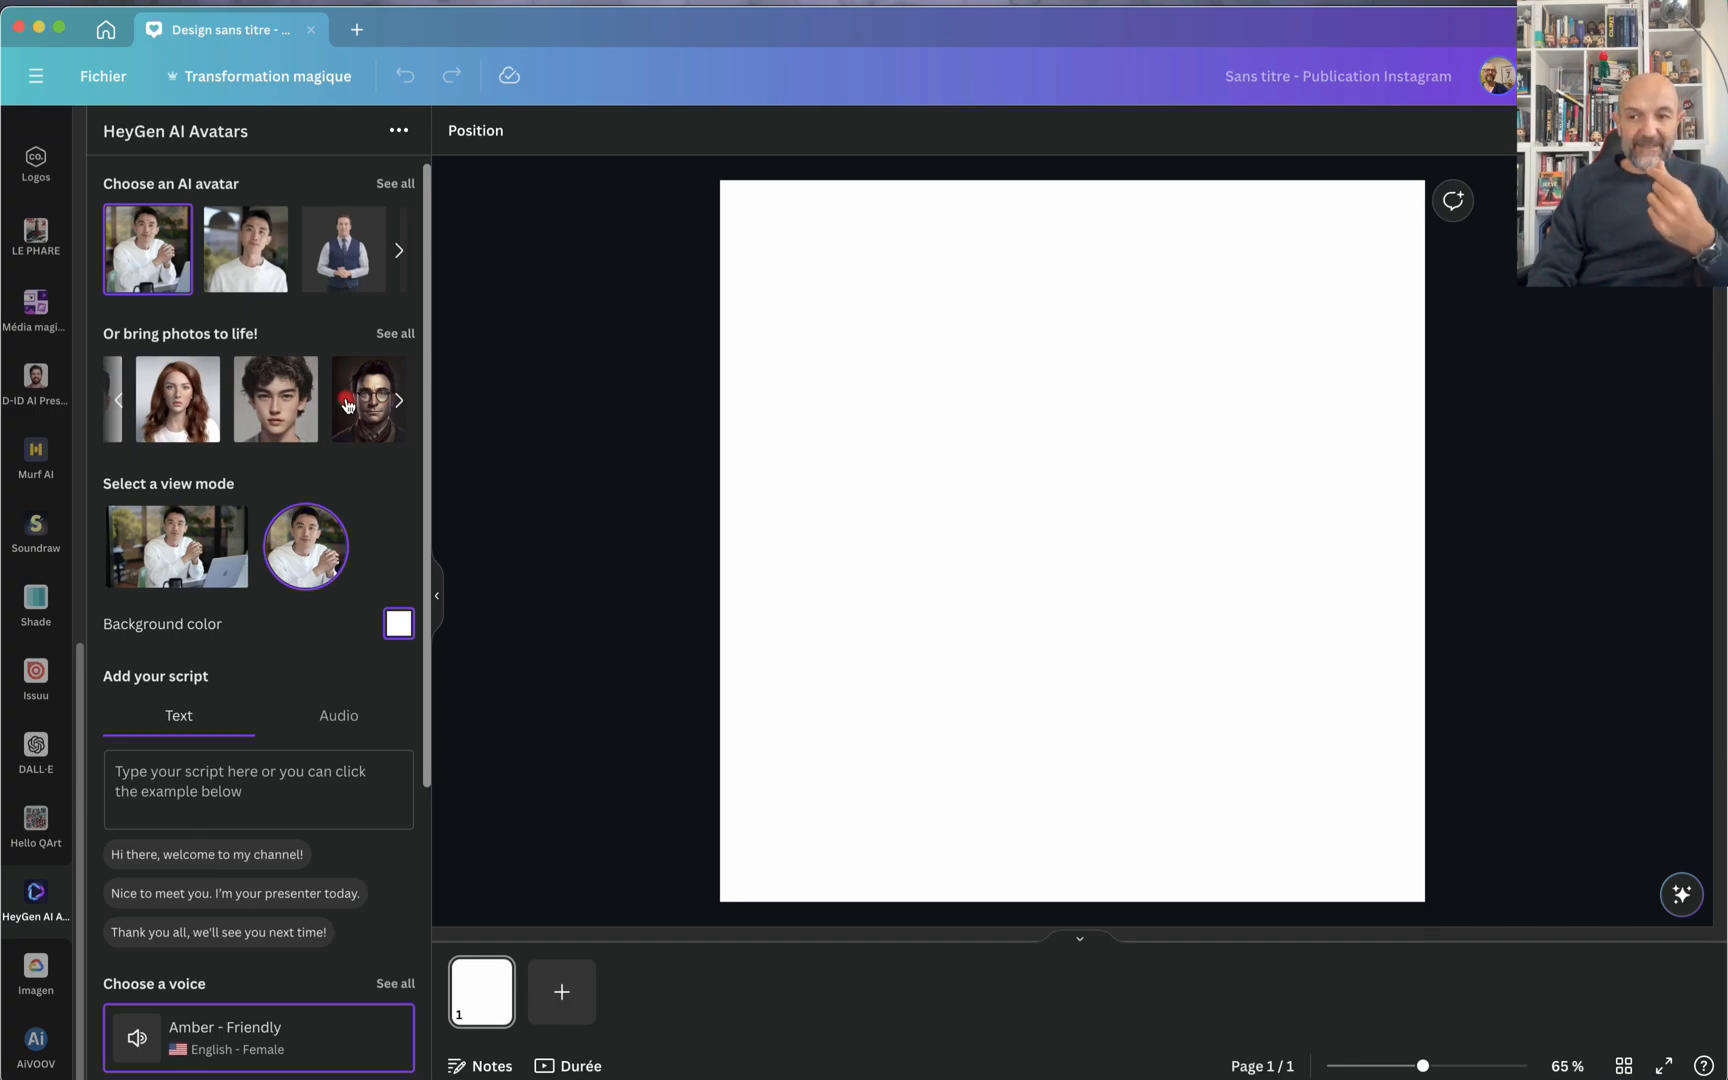
pyautogui.hscroll(-5, 346, 404)
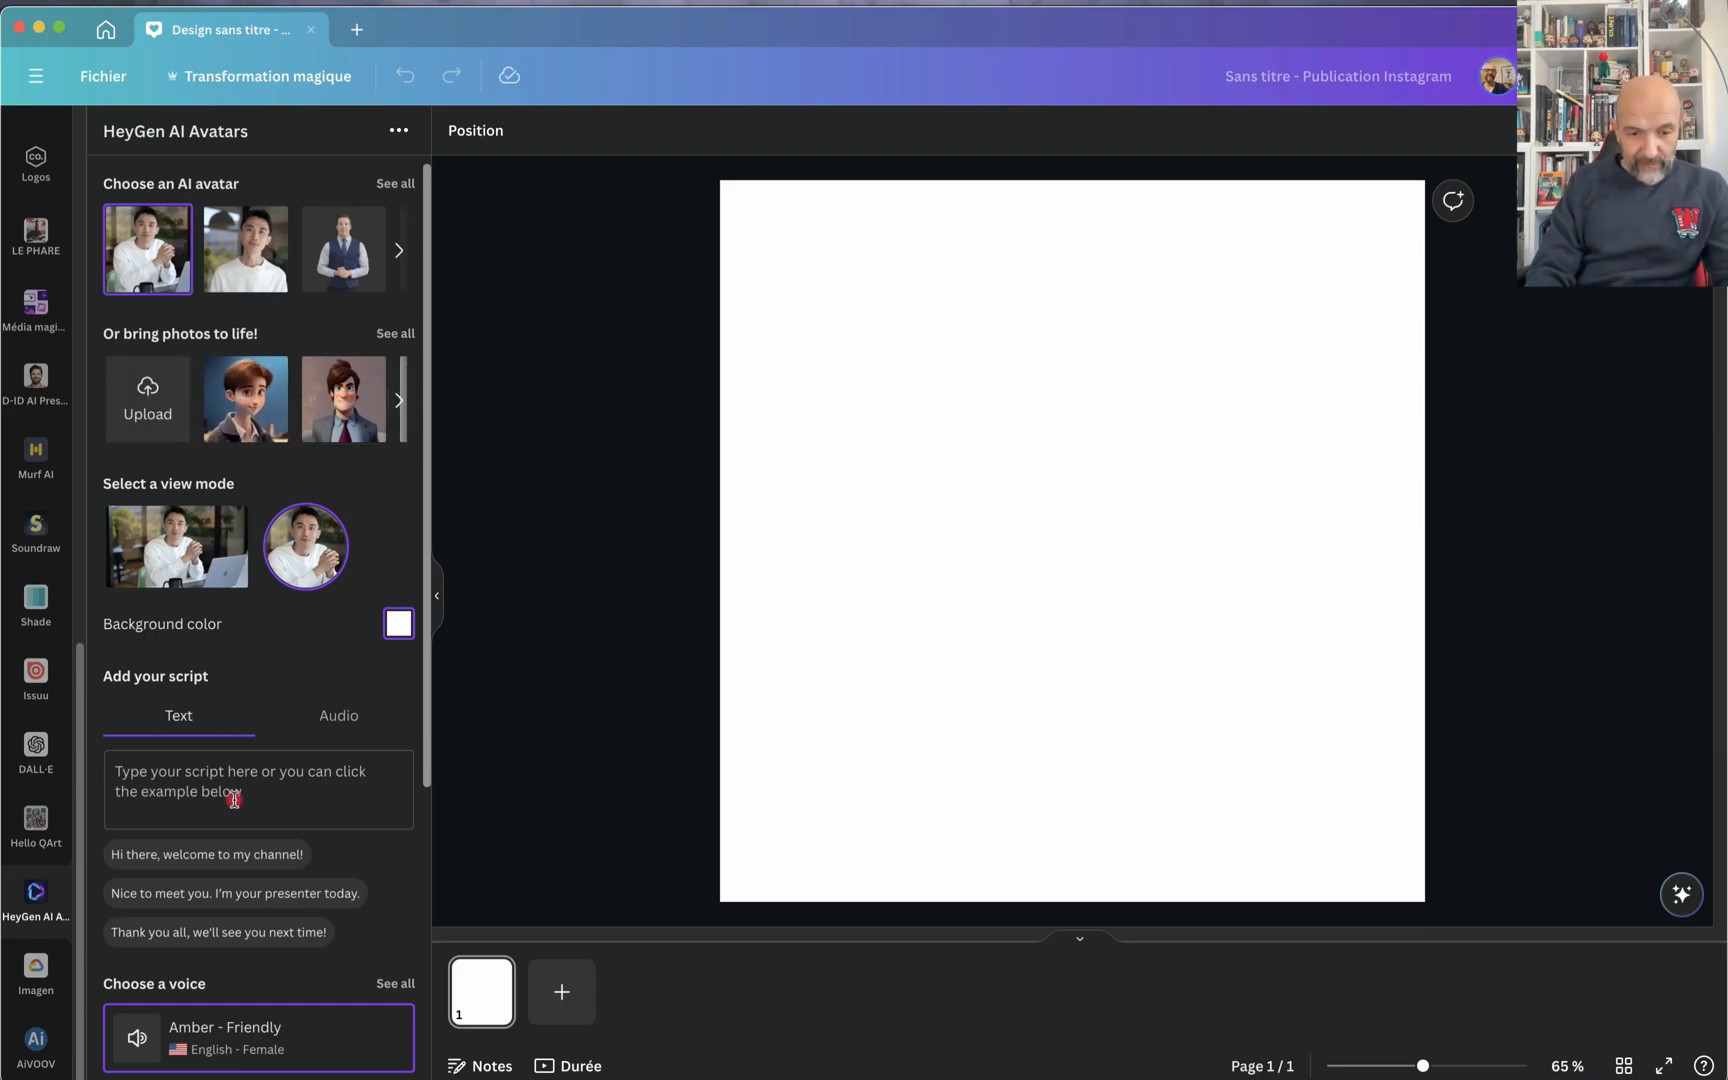
# Step: Switch to the web browser and search Google for "al pacino"
pyautogui.press('super+Tab')
pyautogui.press('super+Tab')
pyautogui.press('super+Tab')
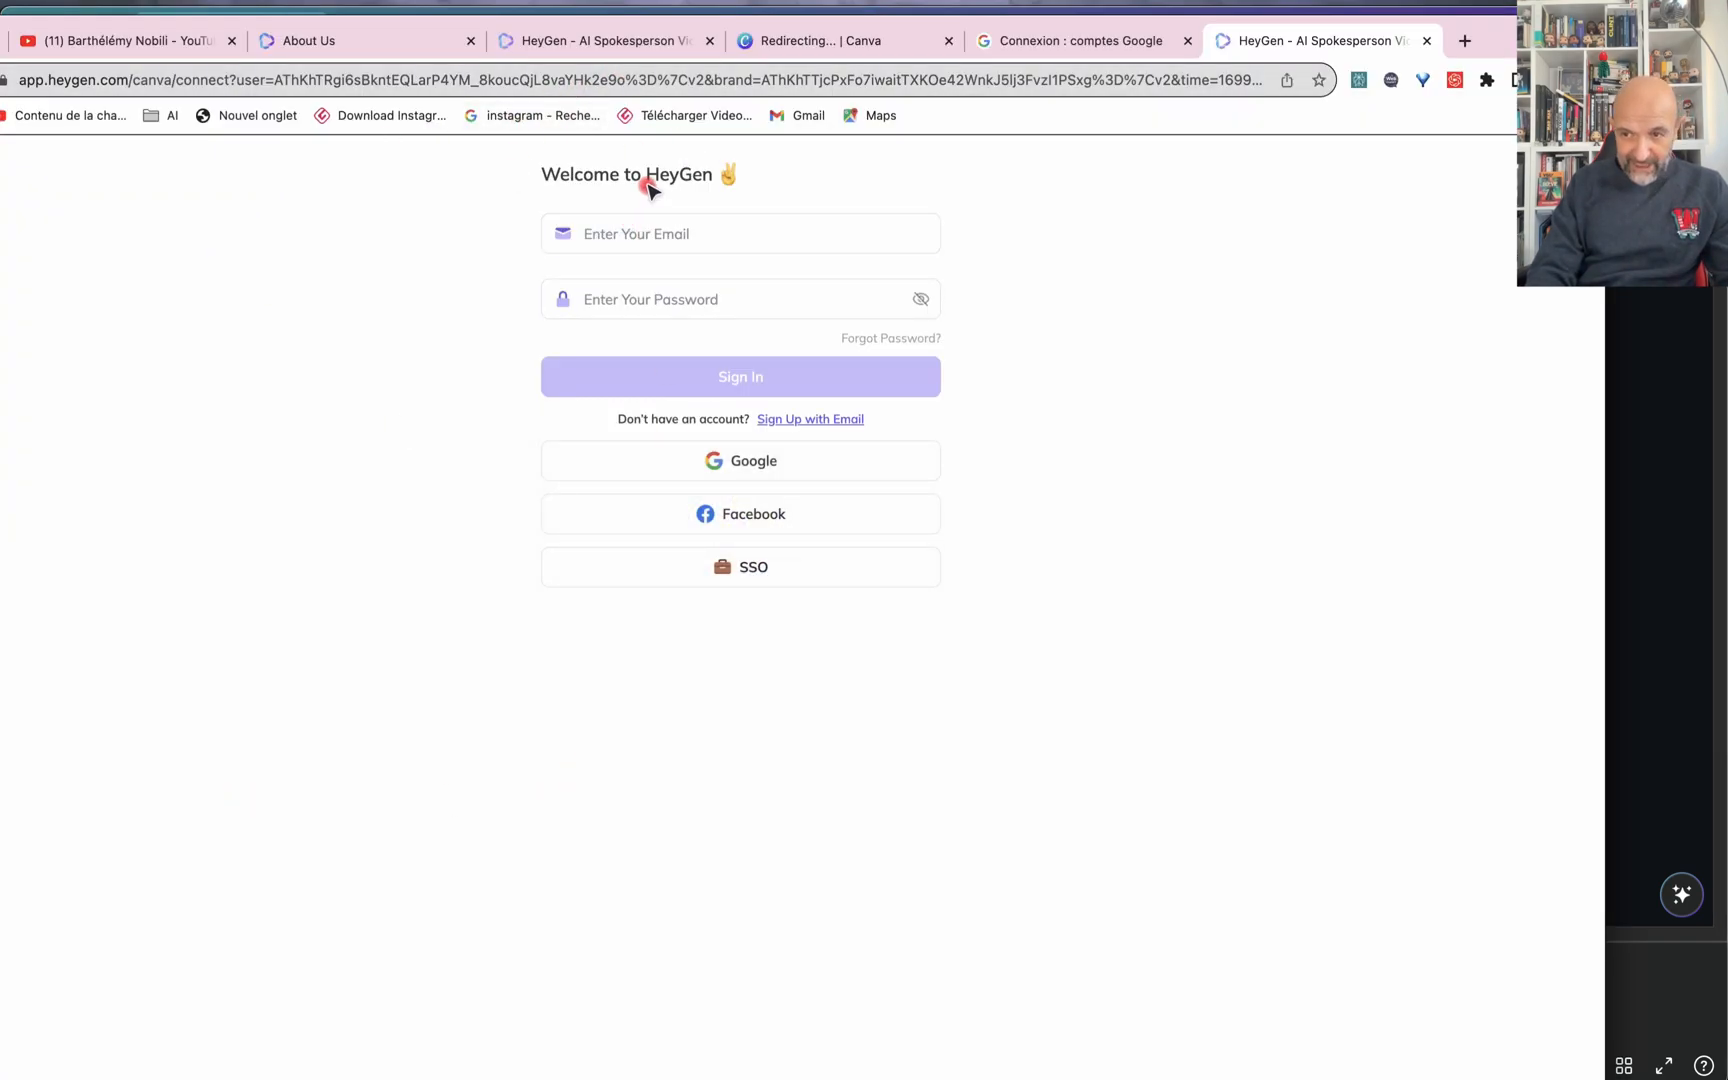
pyautogui.click(559, 70)
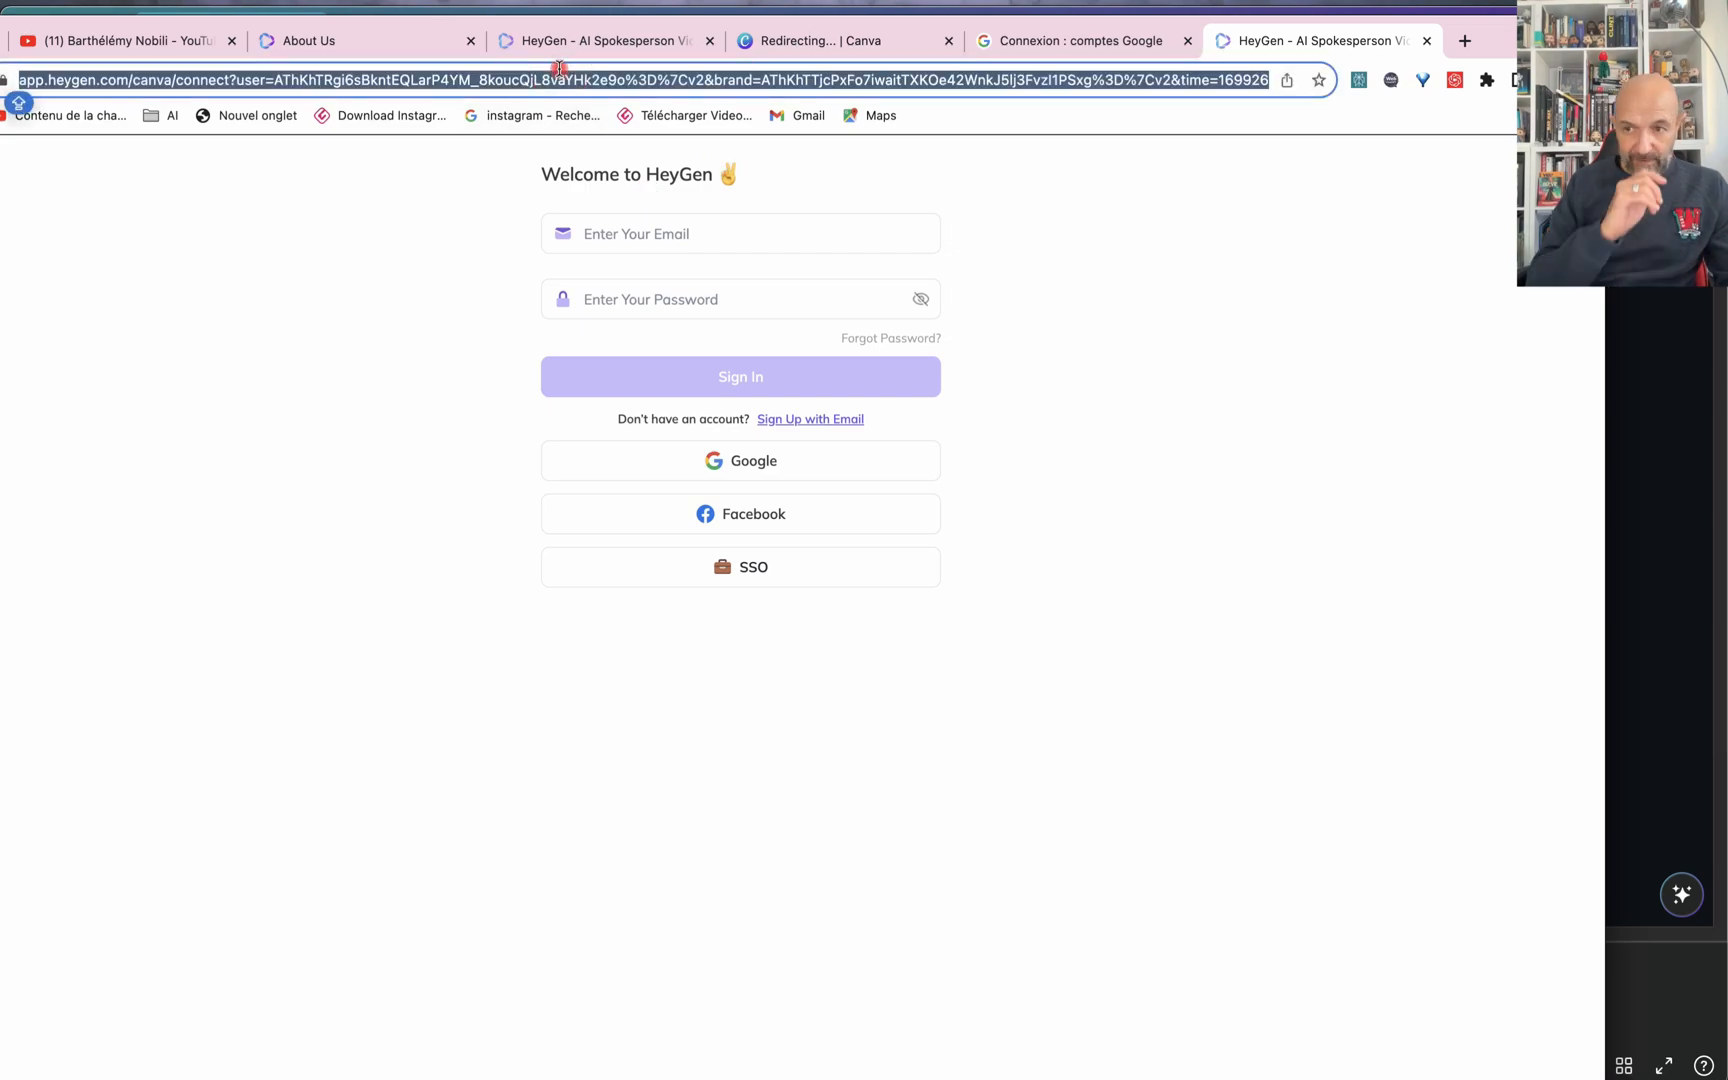
pyautogui.write('AL PACINO')
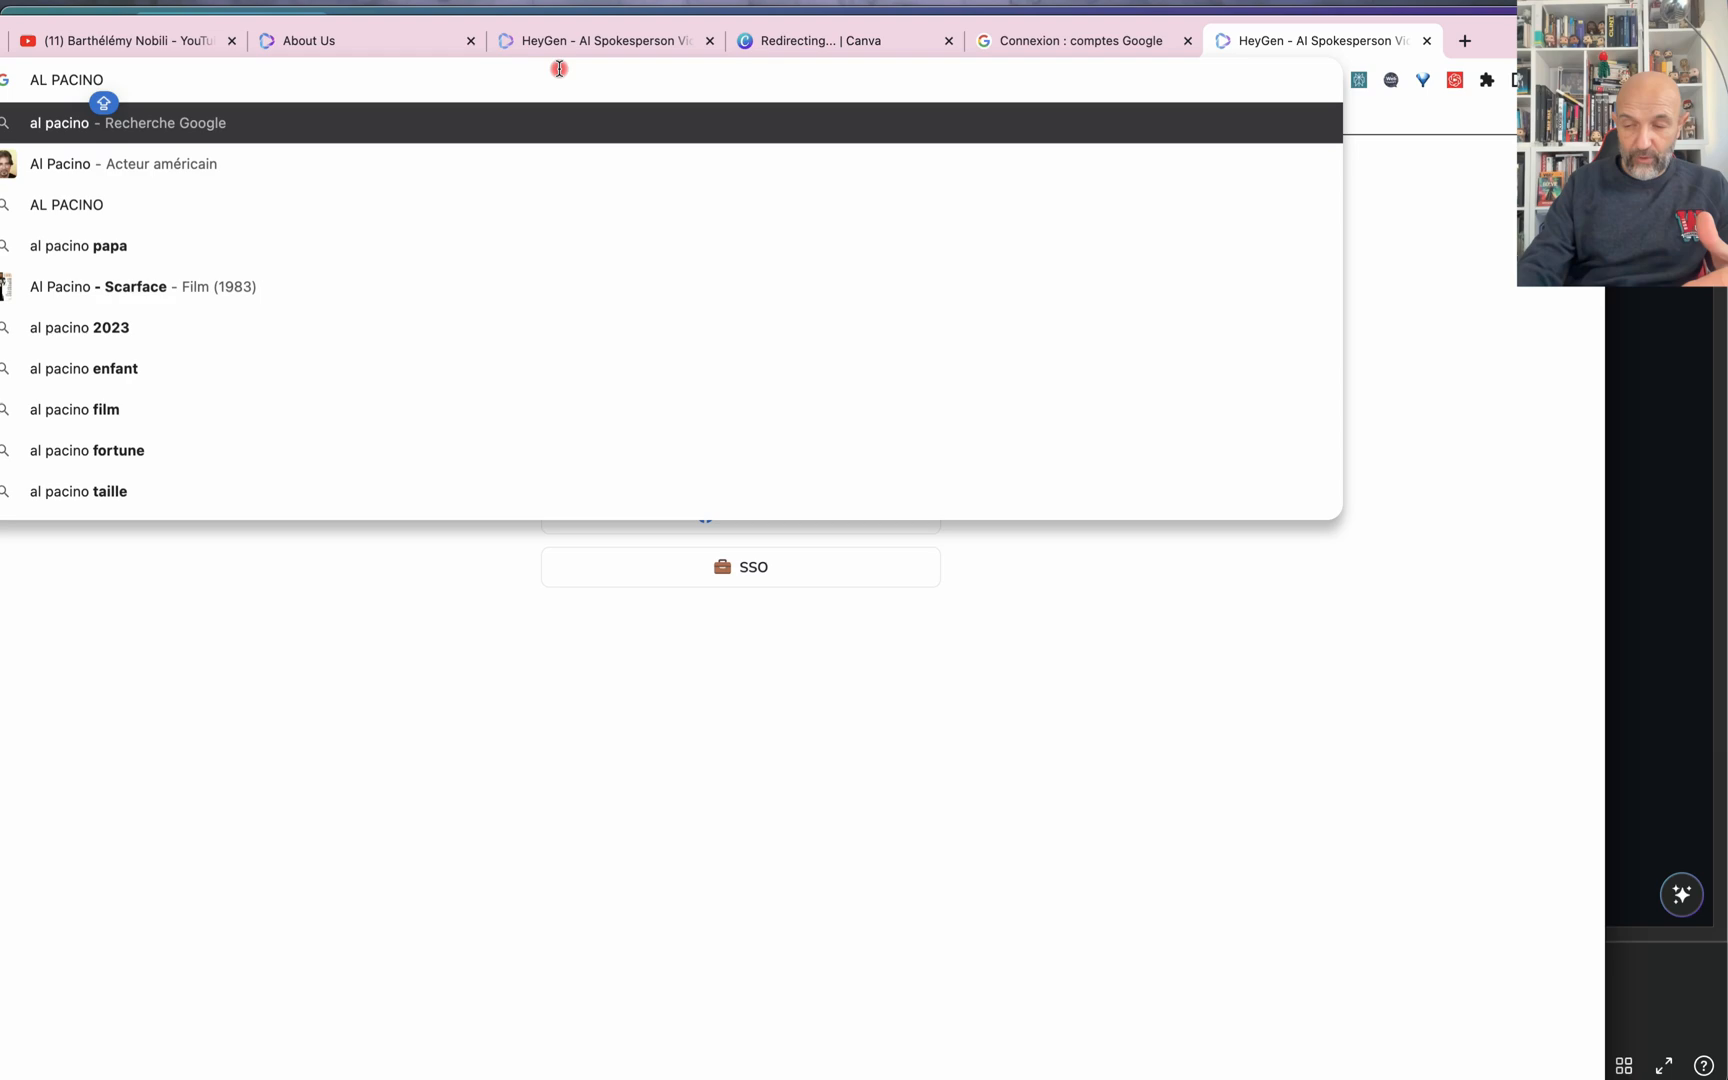
pyautogui.press('Return')
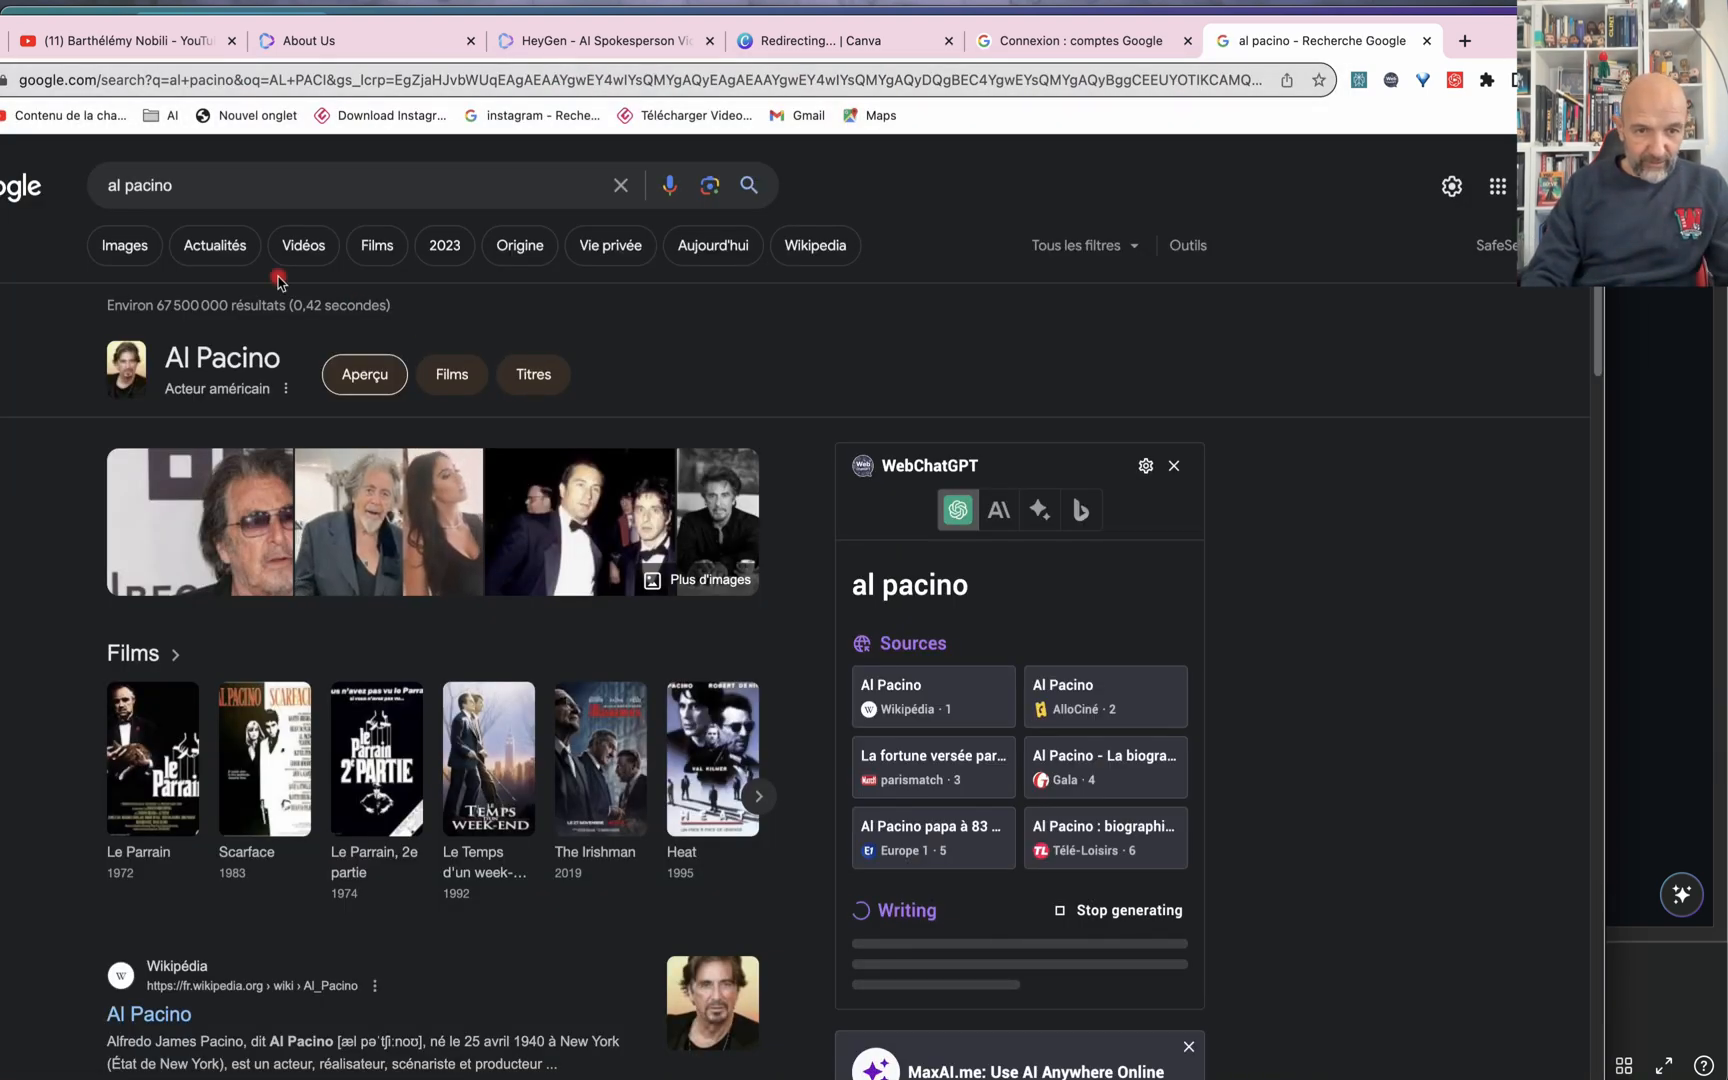
pyautogui.scroll(-3, 420, 605)
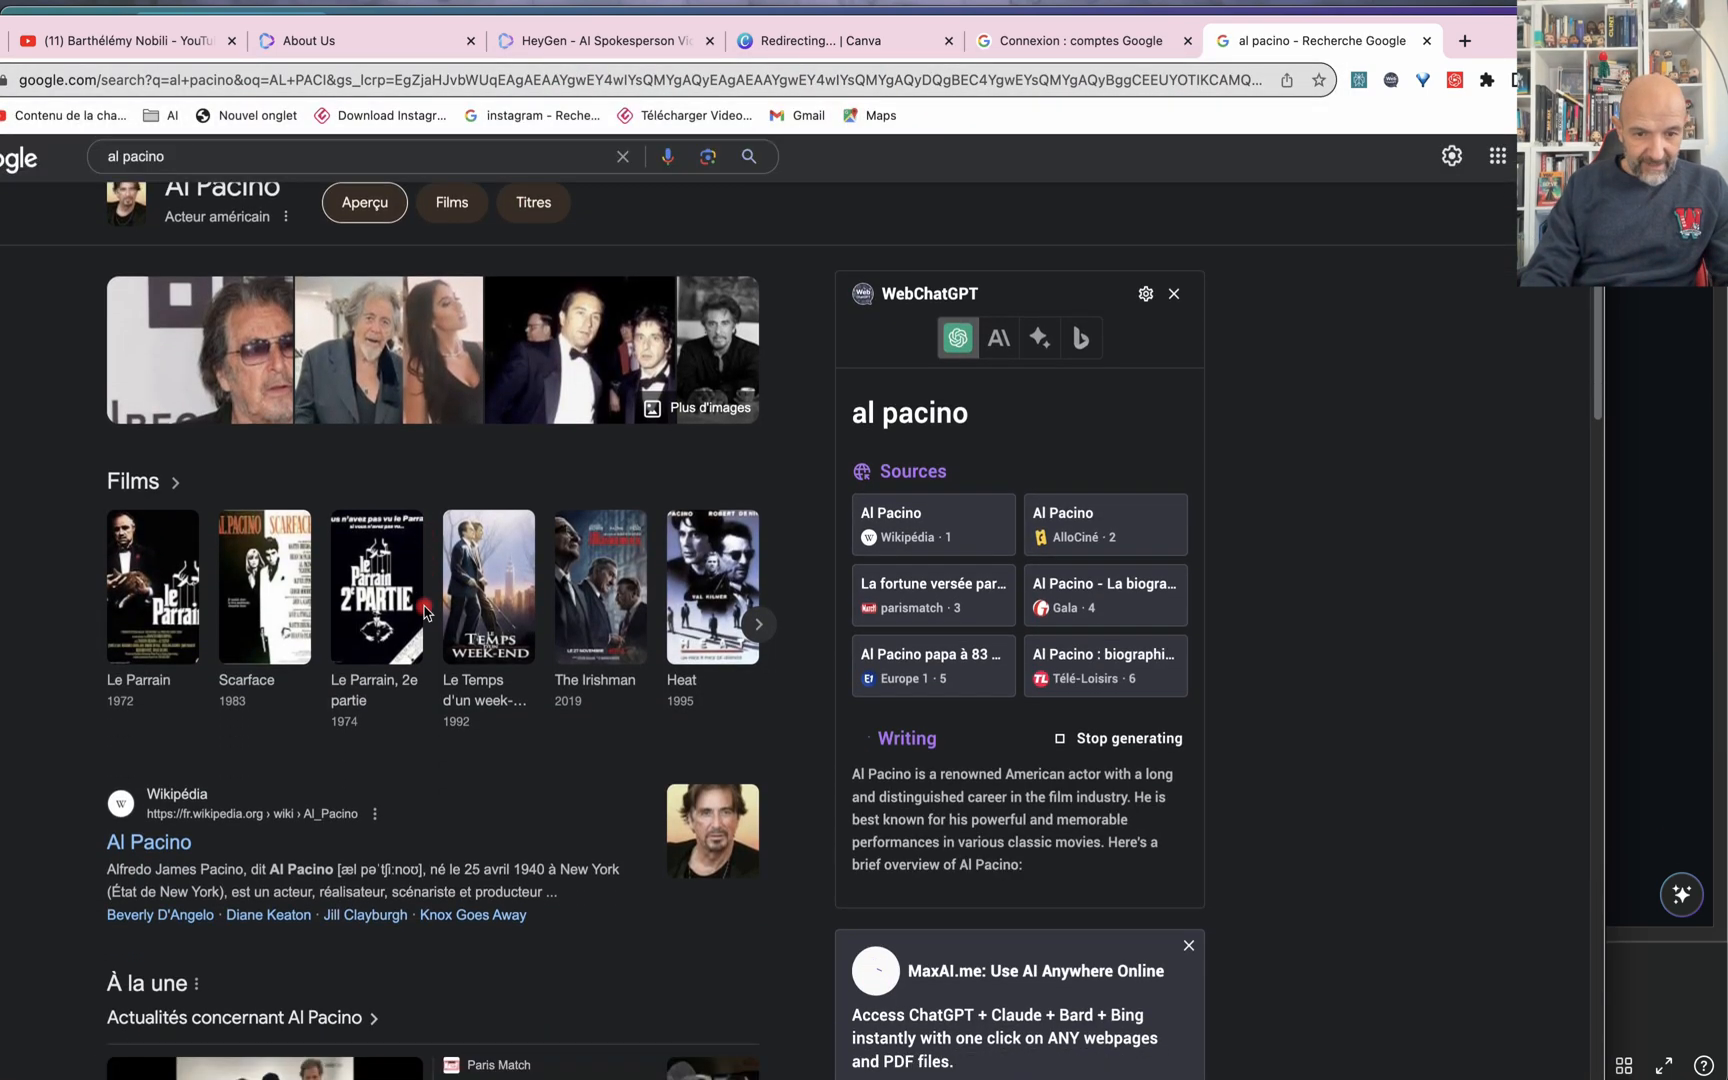
# Step: Open Al Pacino's Wikipedia portrait at full size and save it as Al_Pacino in the Téléchargements folder
pyautogui.click(706, 826)
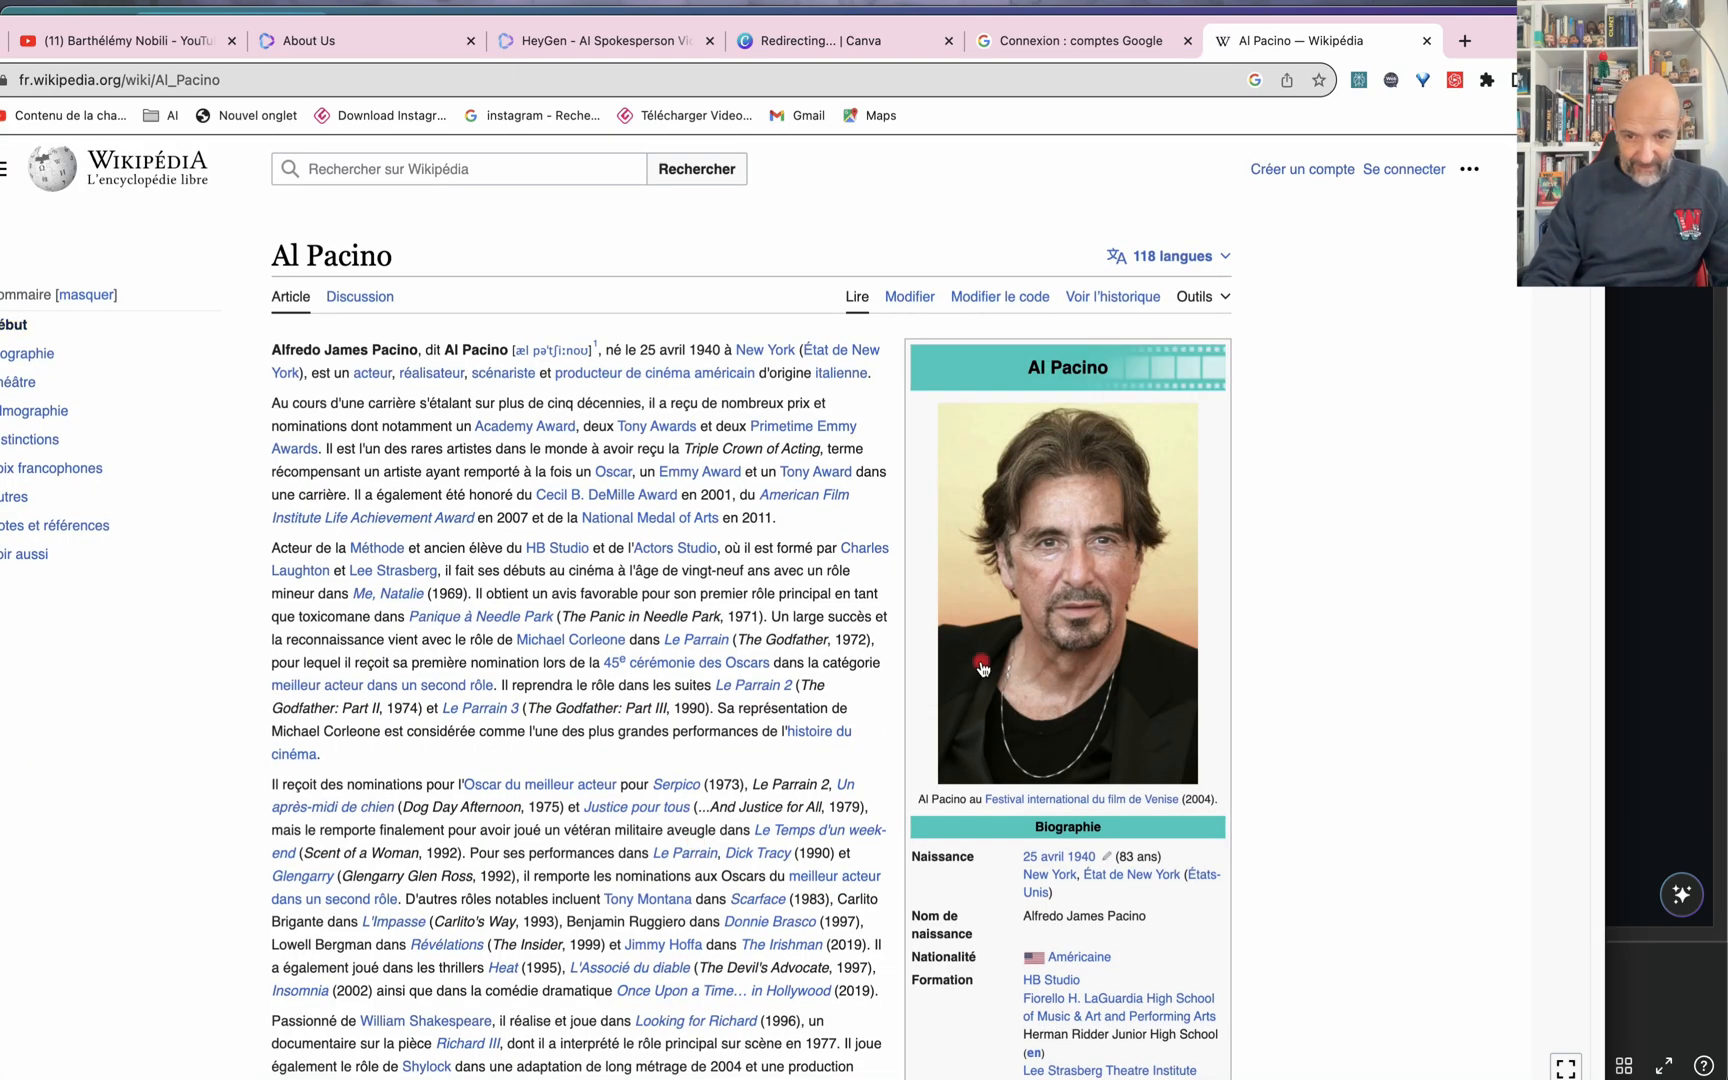
pyautogui.click(1100, 558)
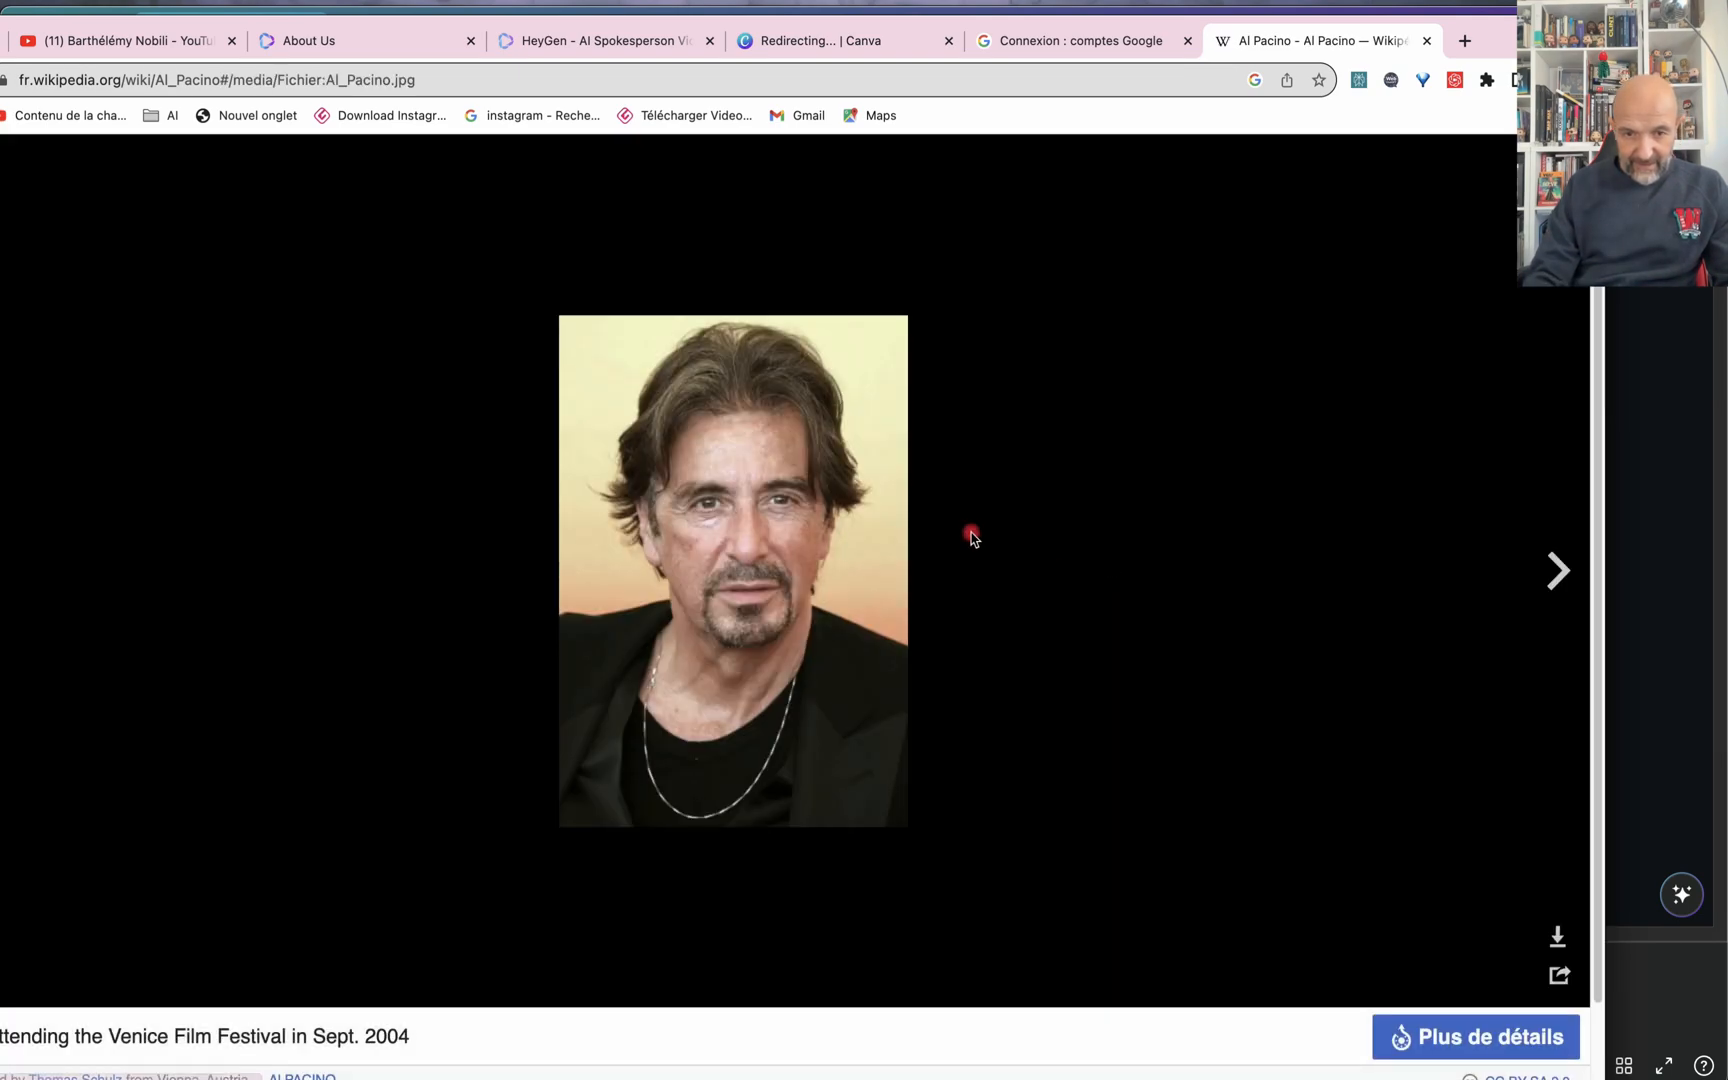
pyautogui.rightClick(777, 510)
pyautogui.click(860, 541)
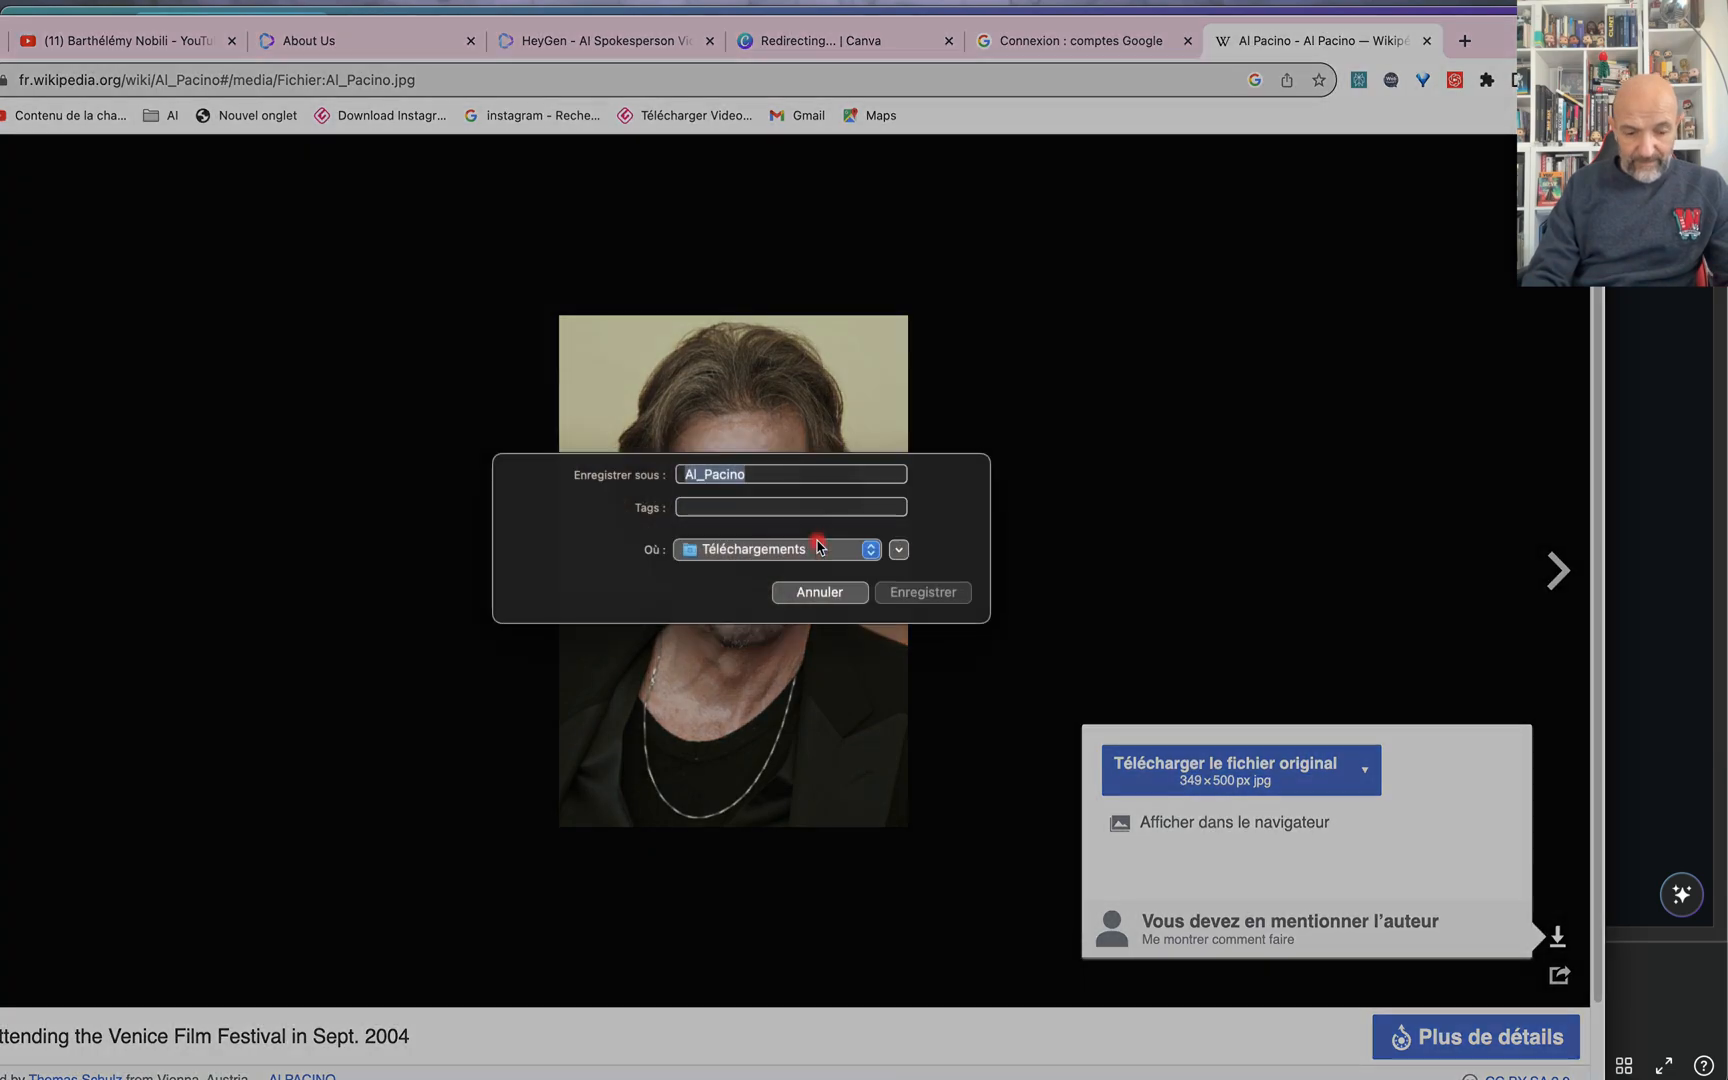
pyautogui.click(925, 600)
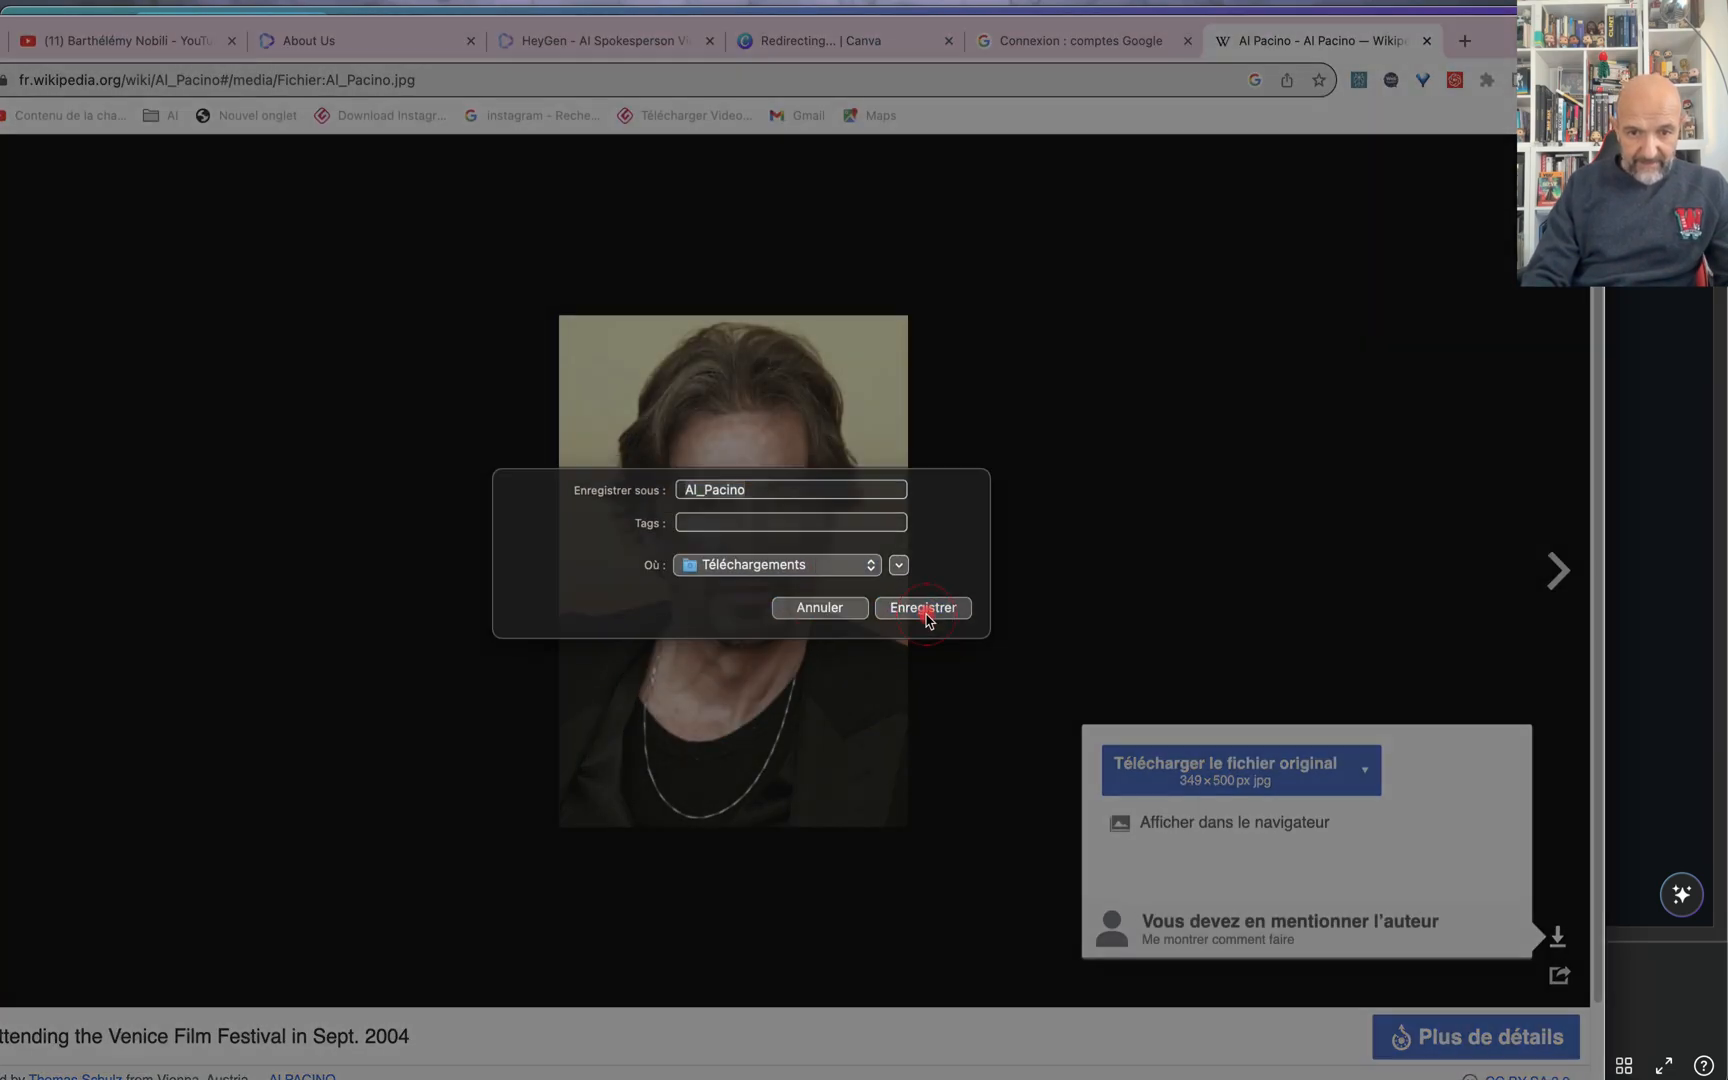
# Step: Switch back to Canva and import Al_Pacino.jpg into the uploaded images
pyautogui.press('super+Tab')
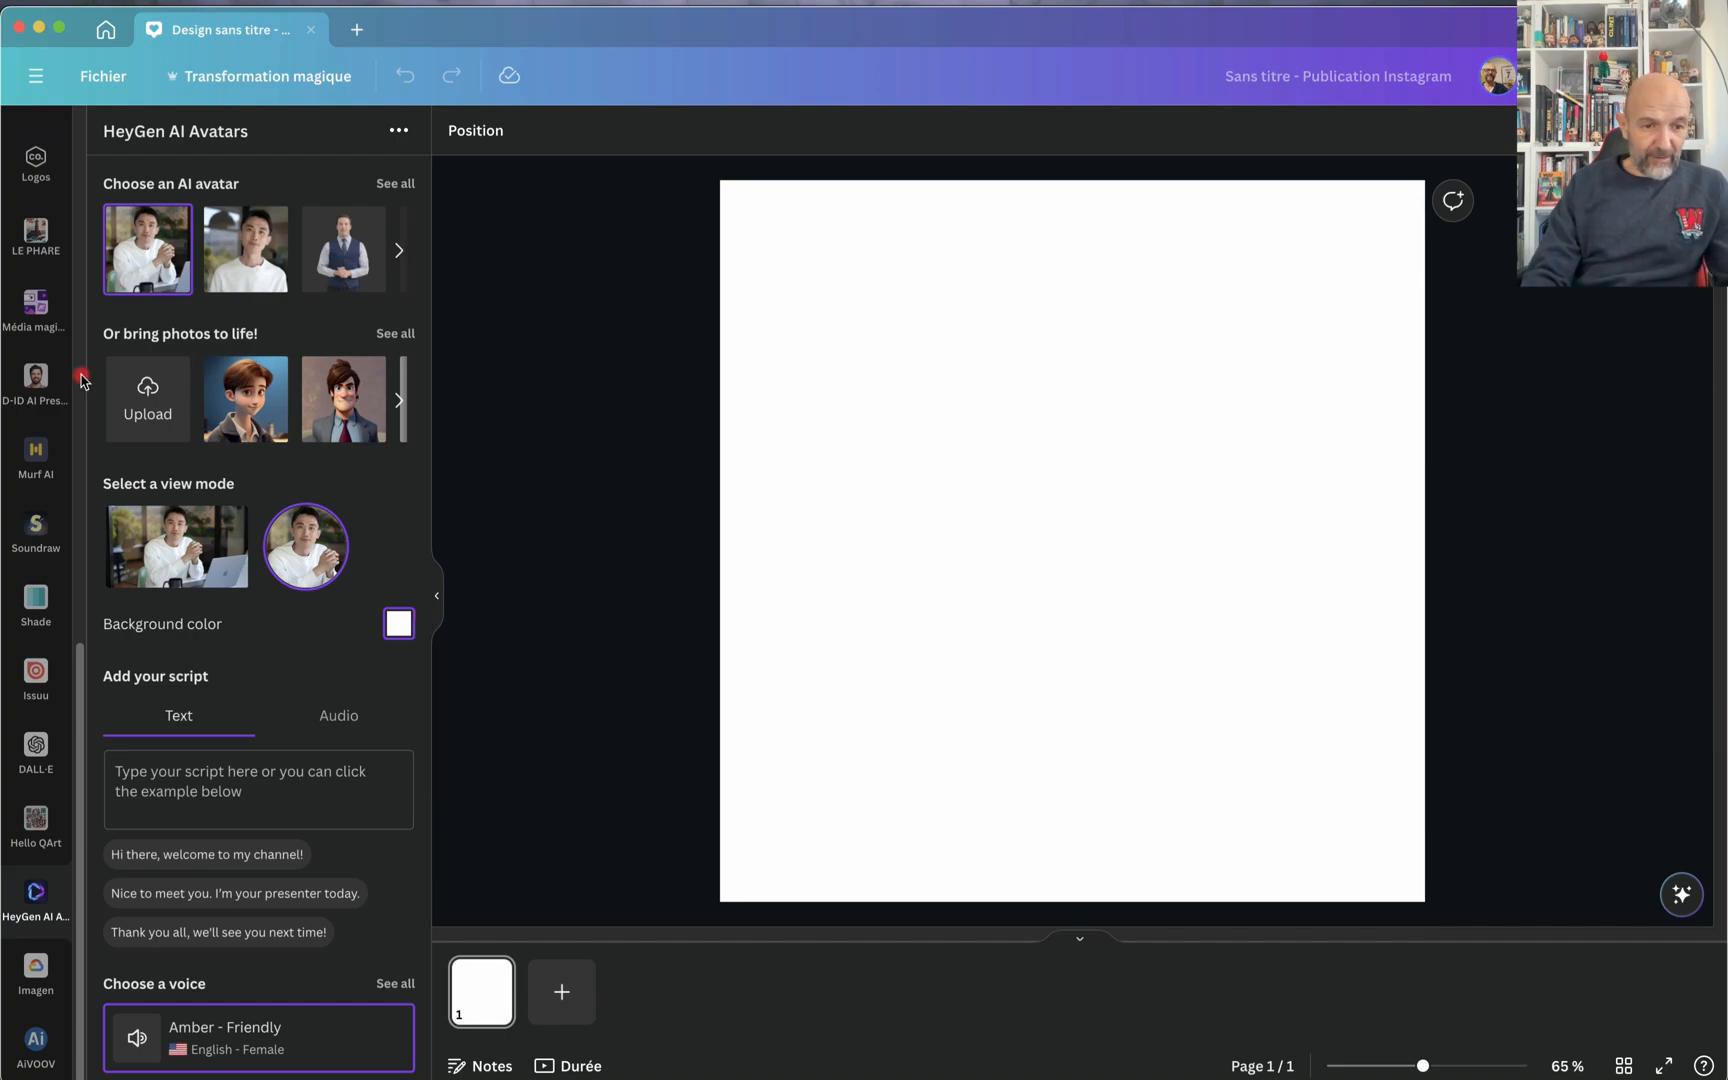
pyautogui.scroll(3, 43, 377)
pyautogui.scroll(8, 43, 377)
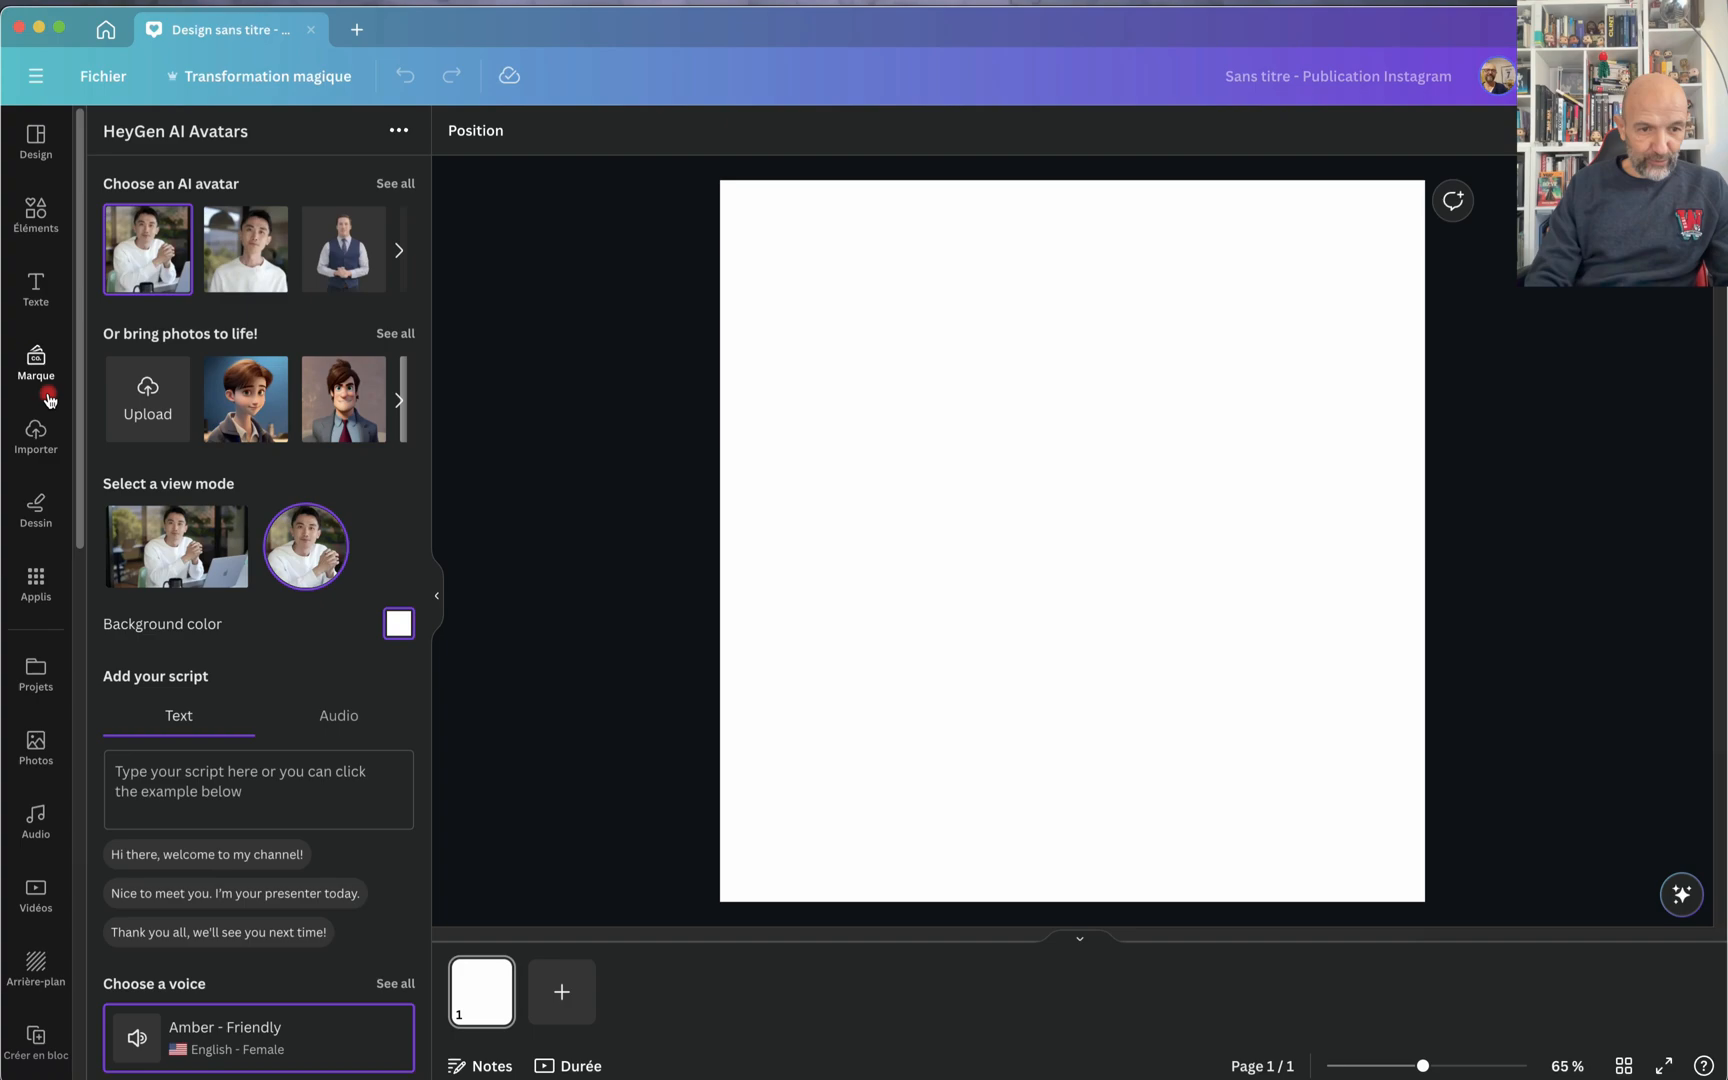
pyautogui.click(34, 445)
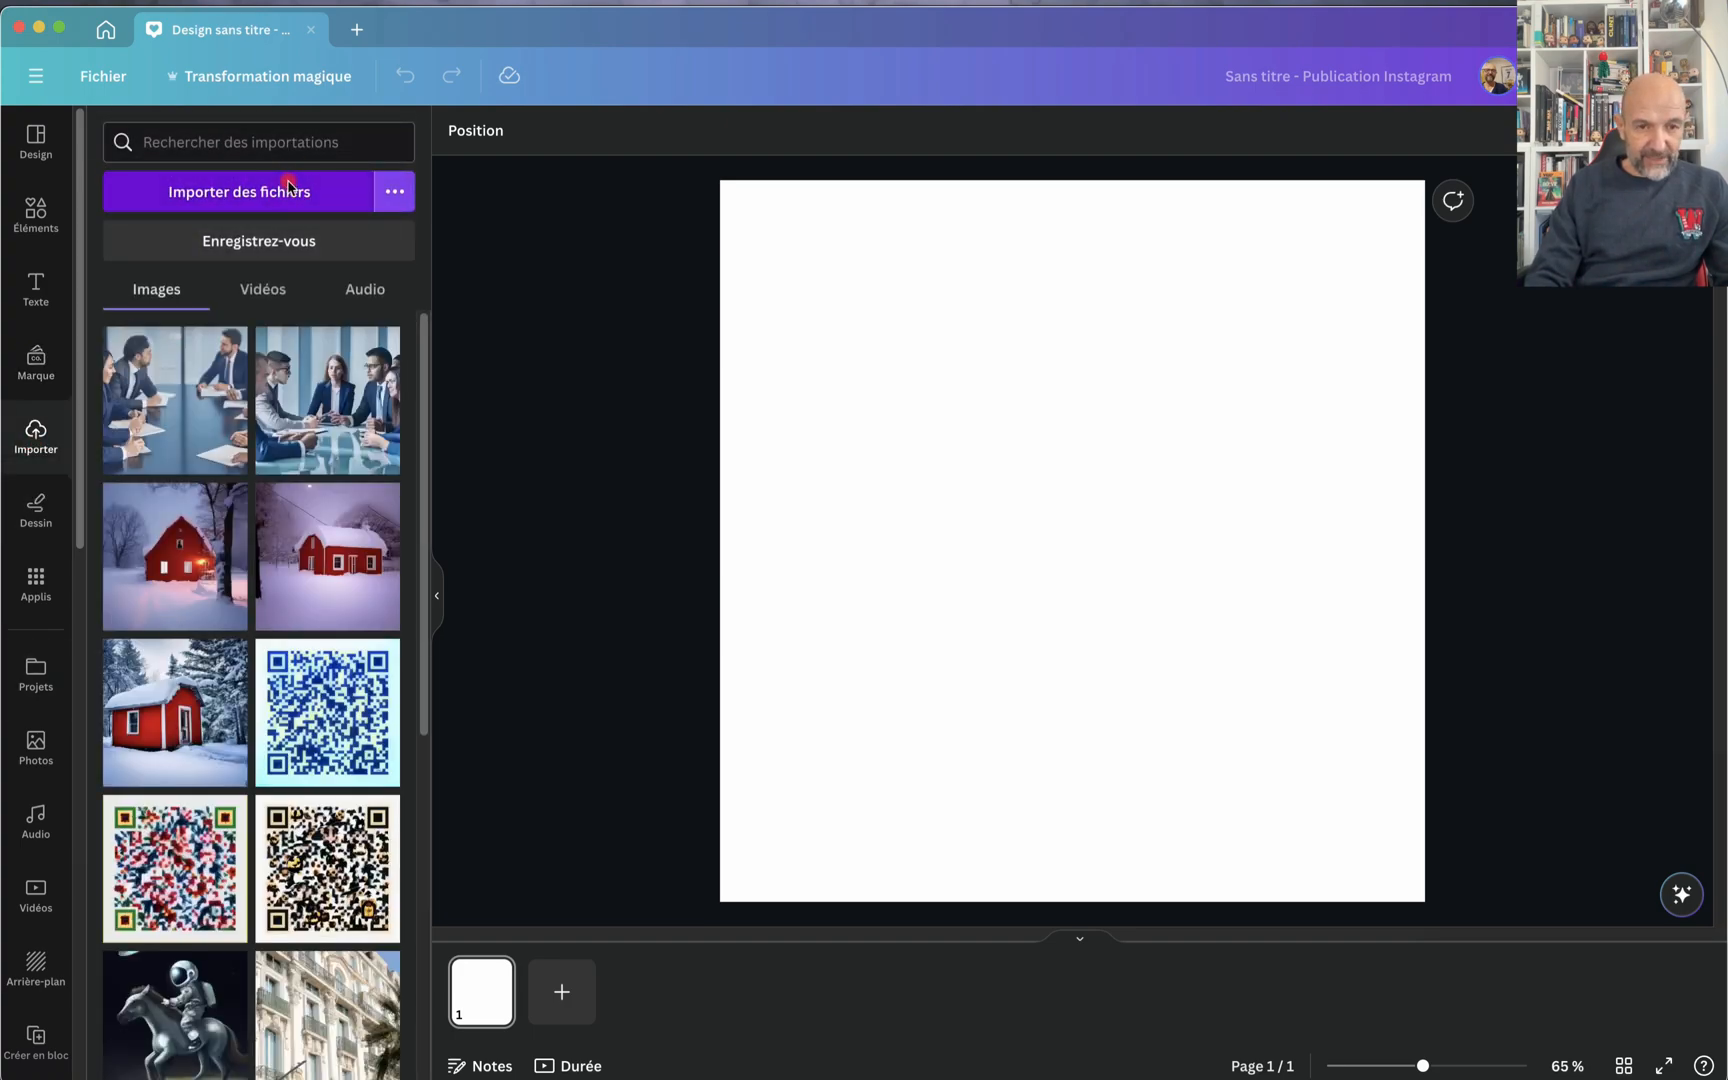
pyautogui.click(288, 190)
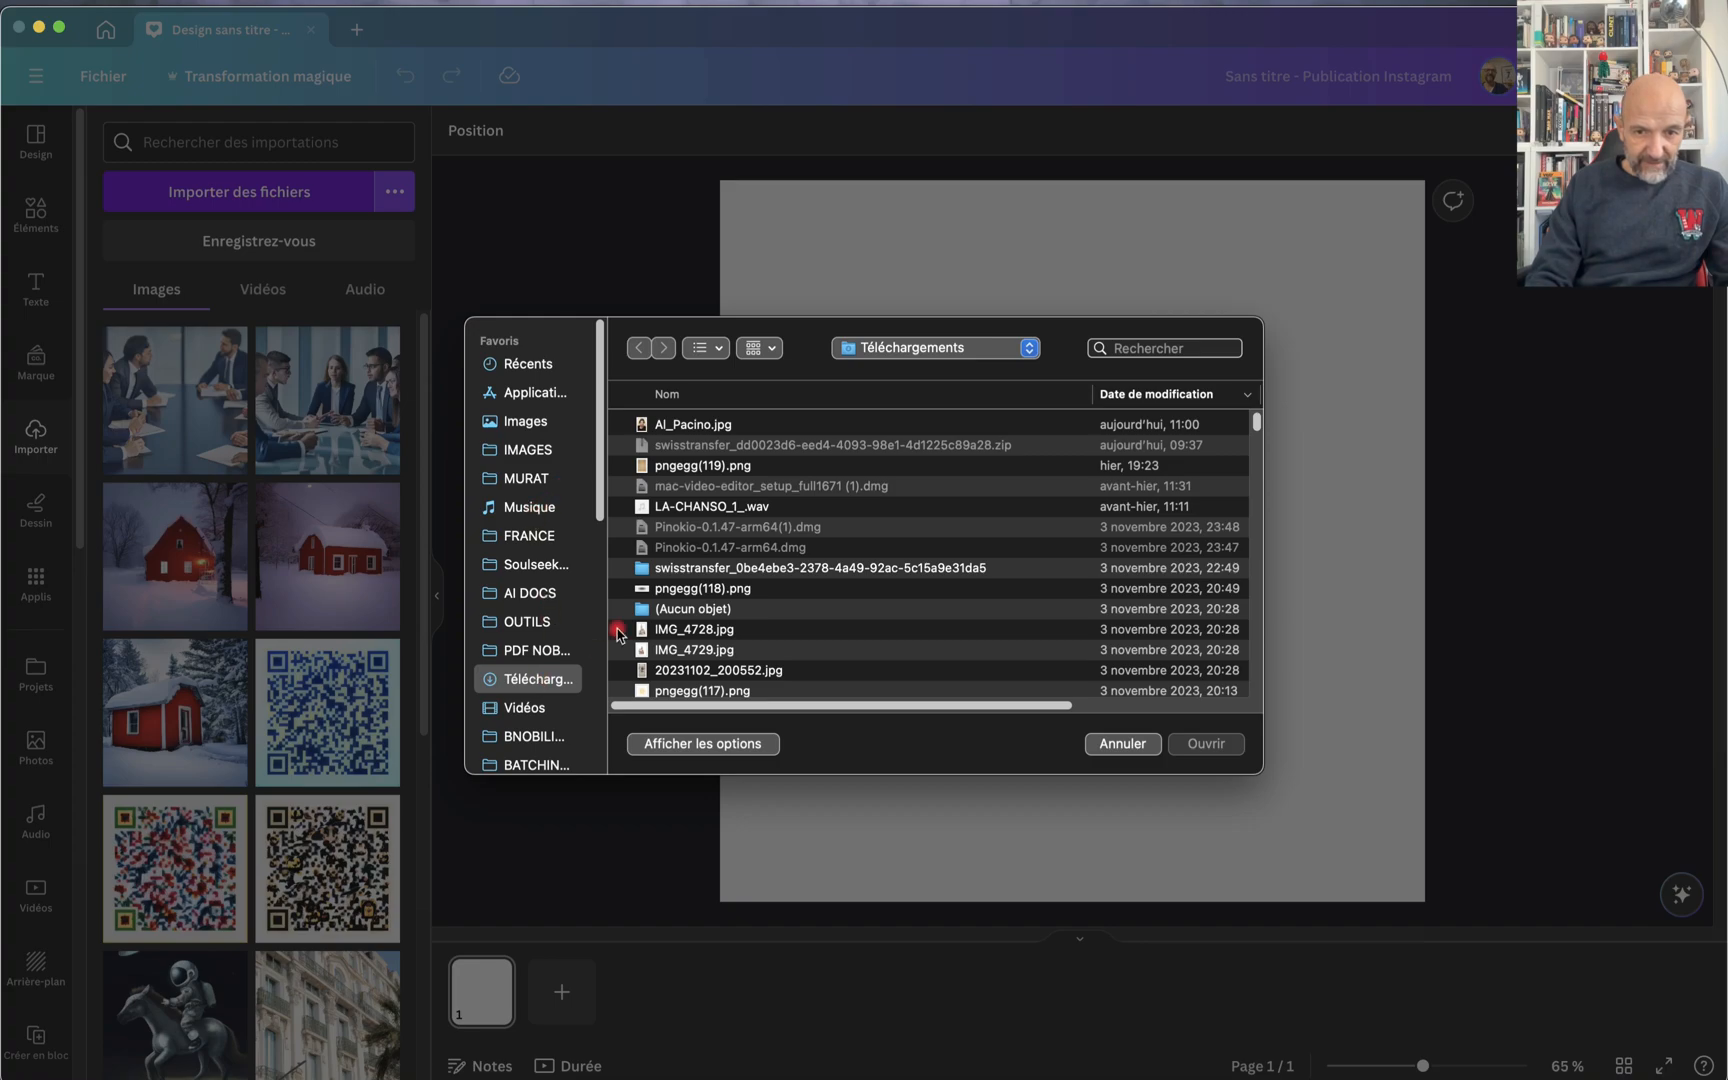
pyautogui.doubleClick(681, 424)
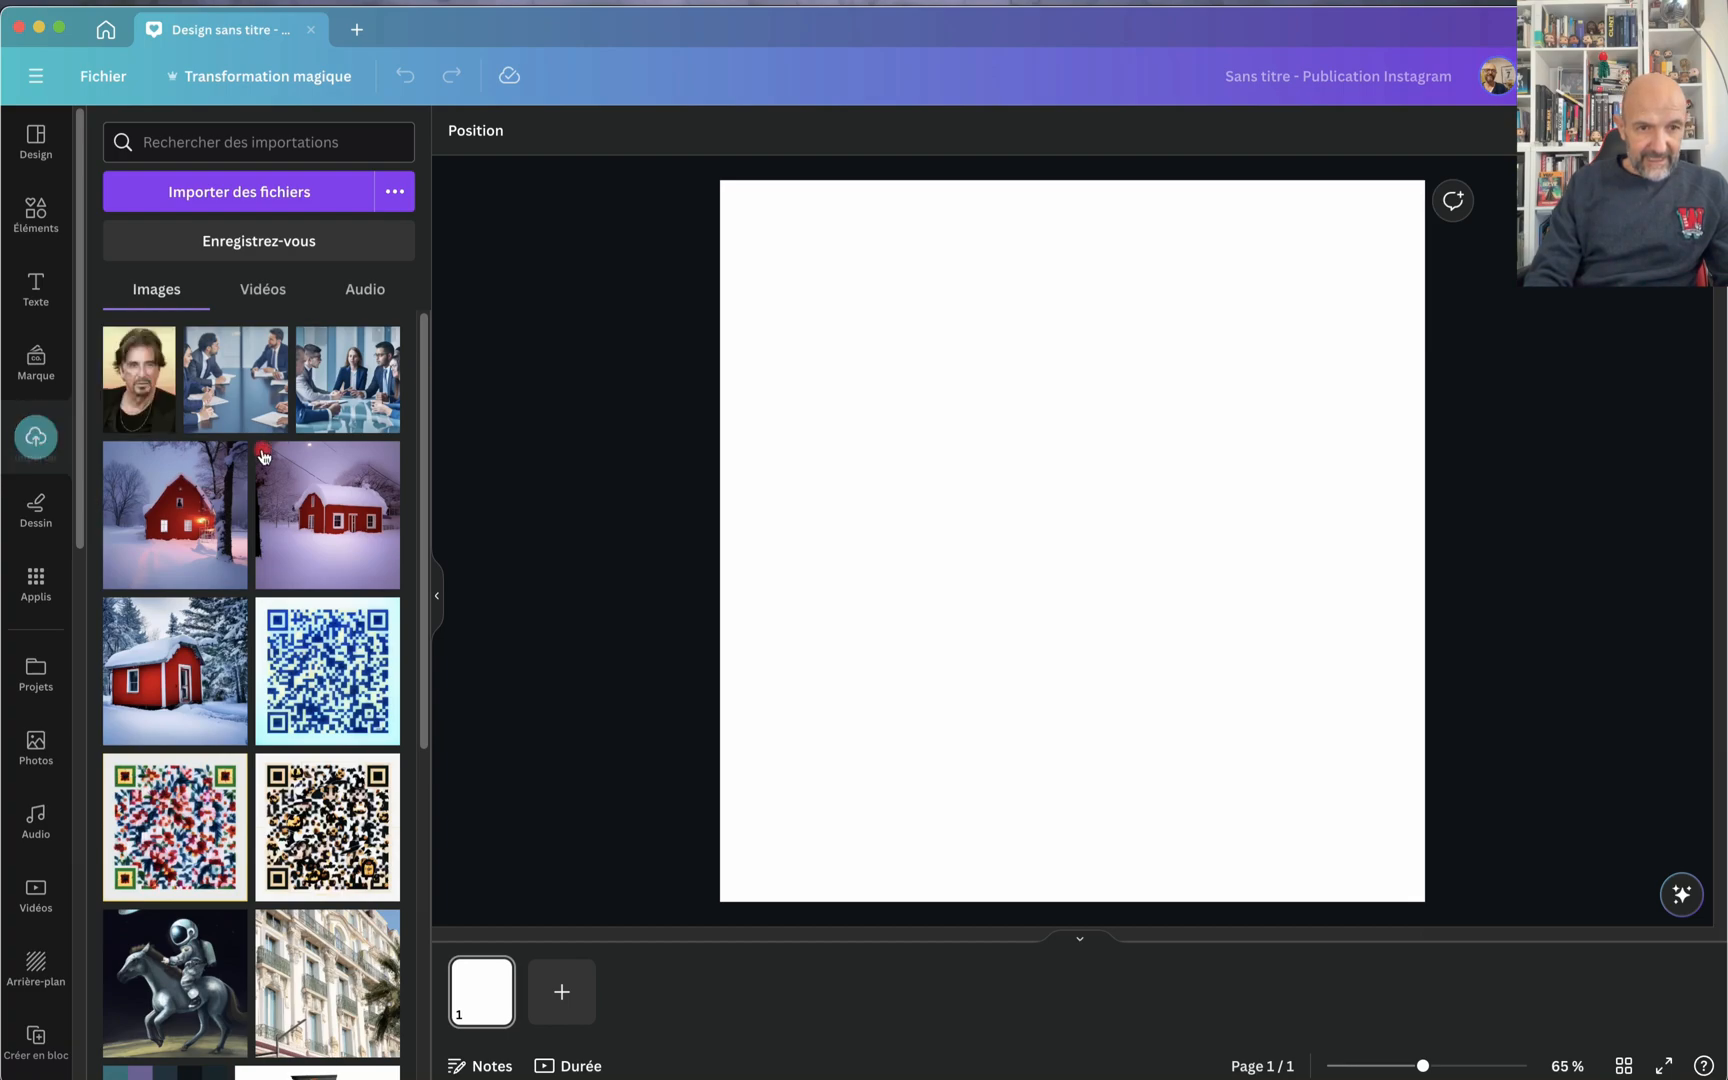
# Step: In HeyGen AI Avatars, upload Al_Pacino.jpg as a photo to bring to life and select it as the avatar
pyautogui.scroll(-3, 236, 622)
pyautogui.scroll(-3, 58, 991)
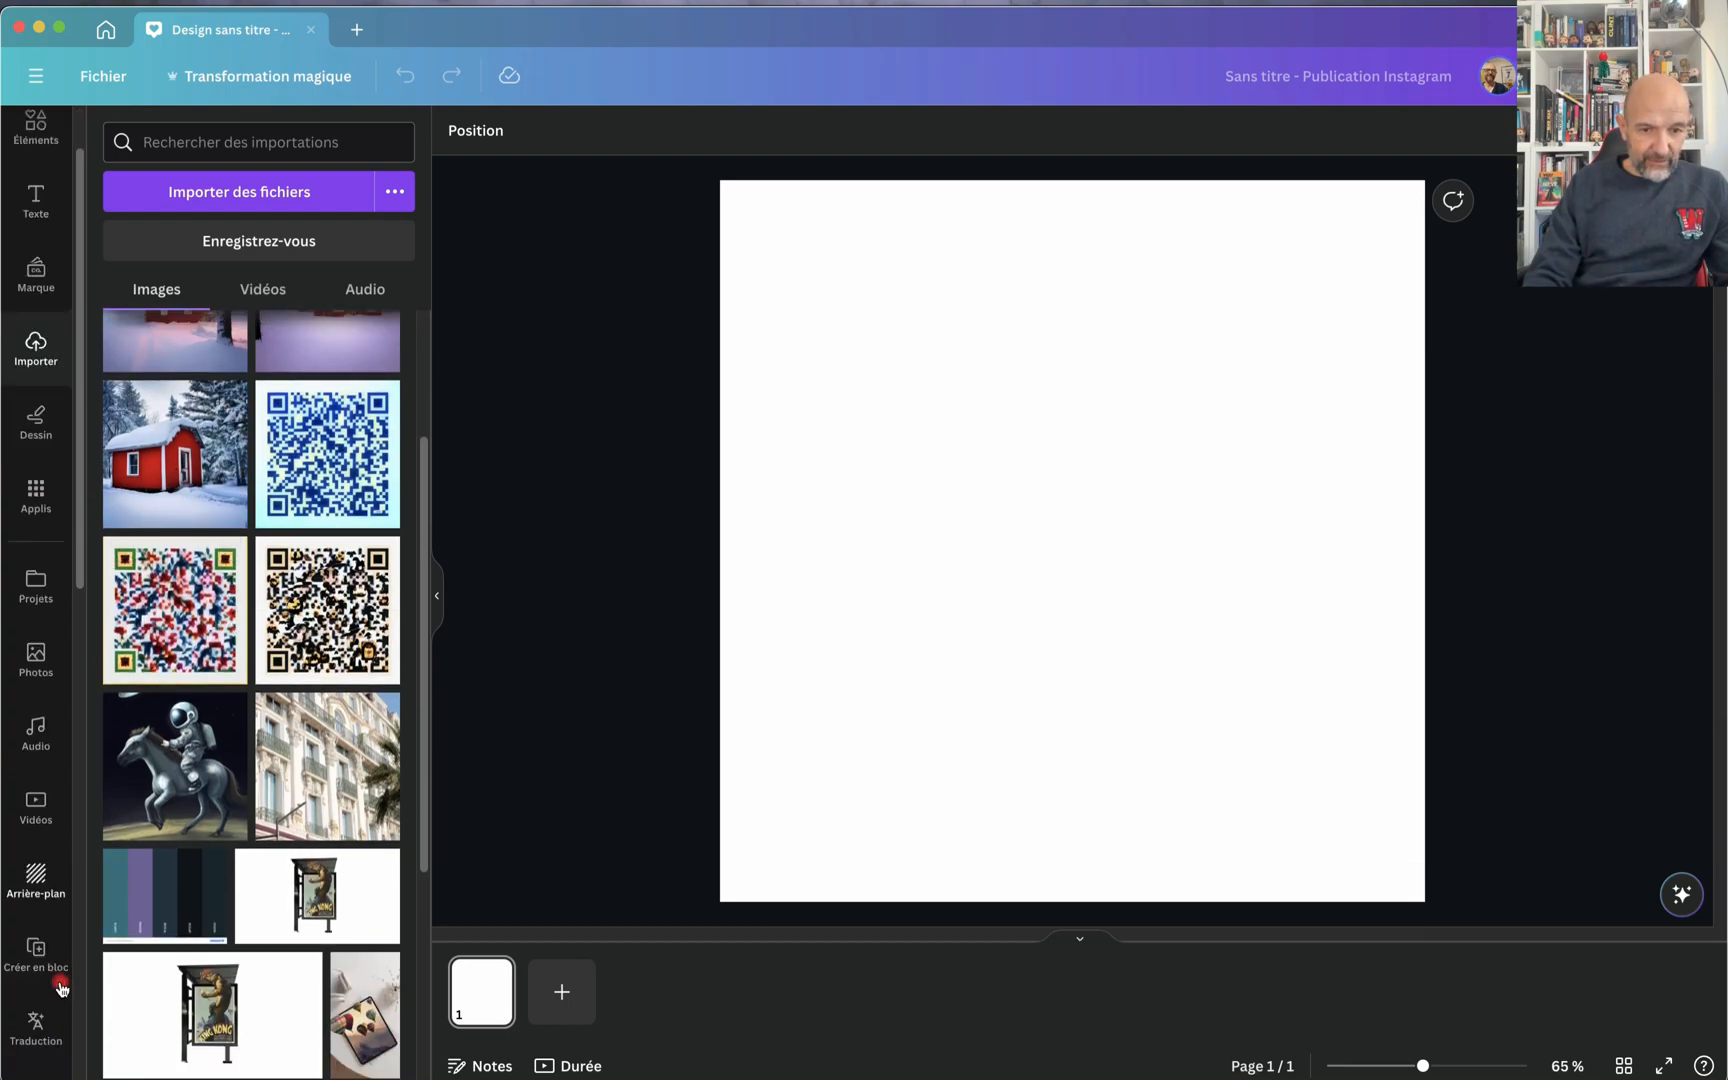
pyautogui.scroll(-5, 60, 988)
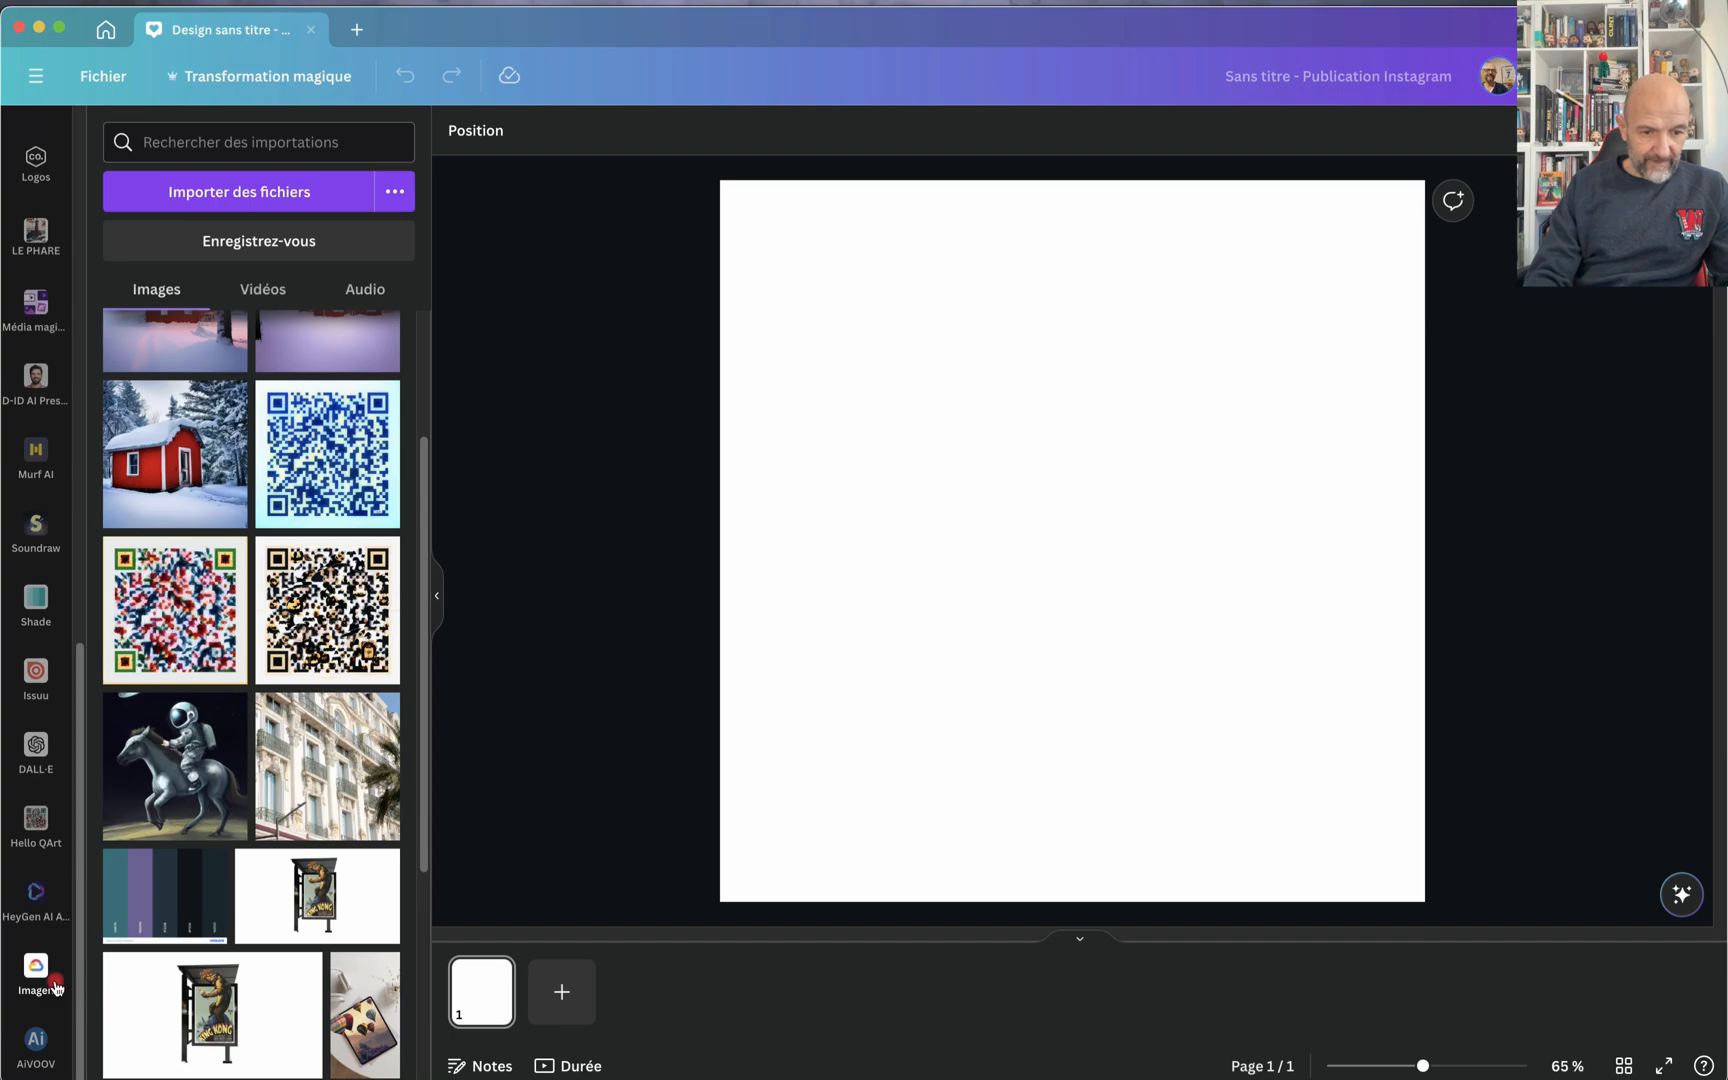
pyautogui.click(39, 908)
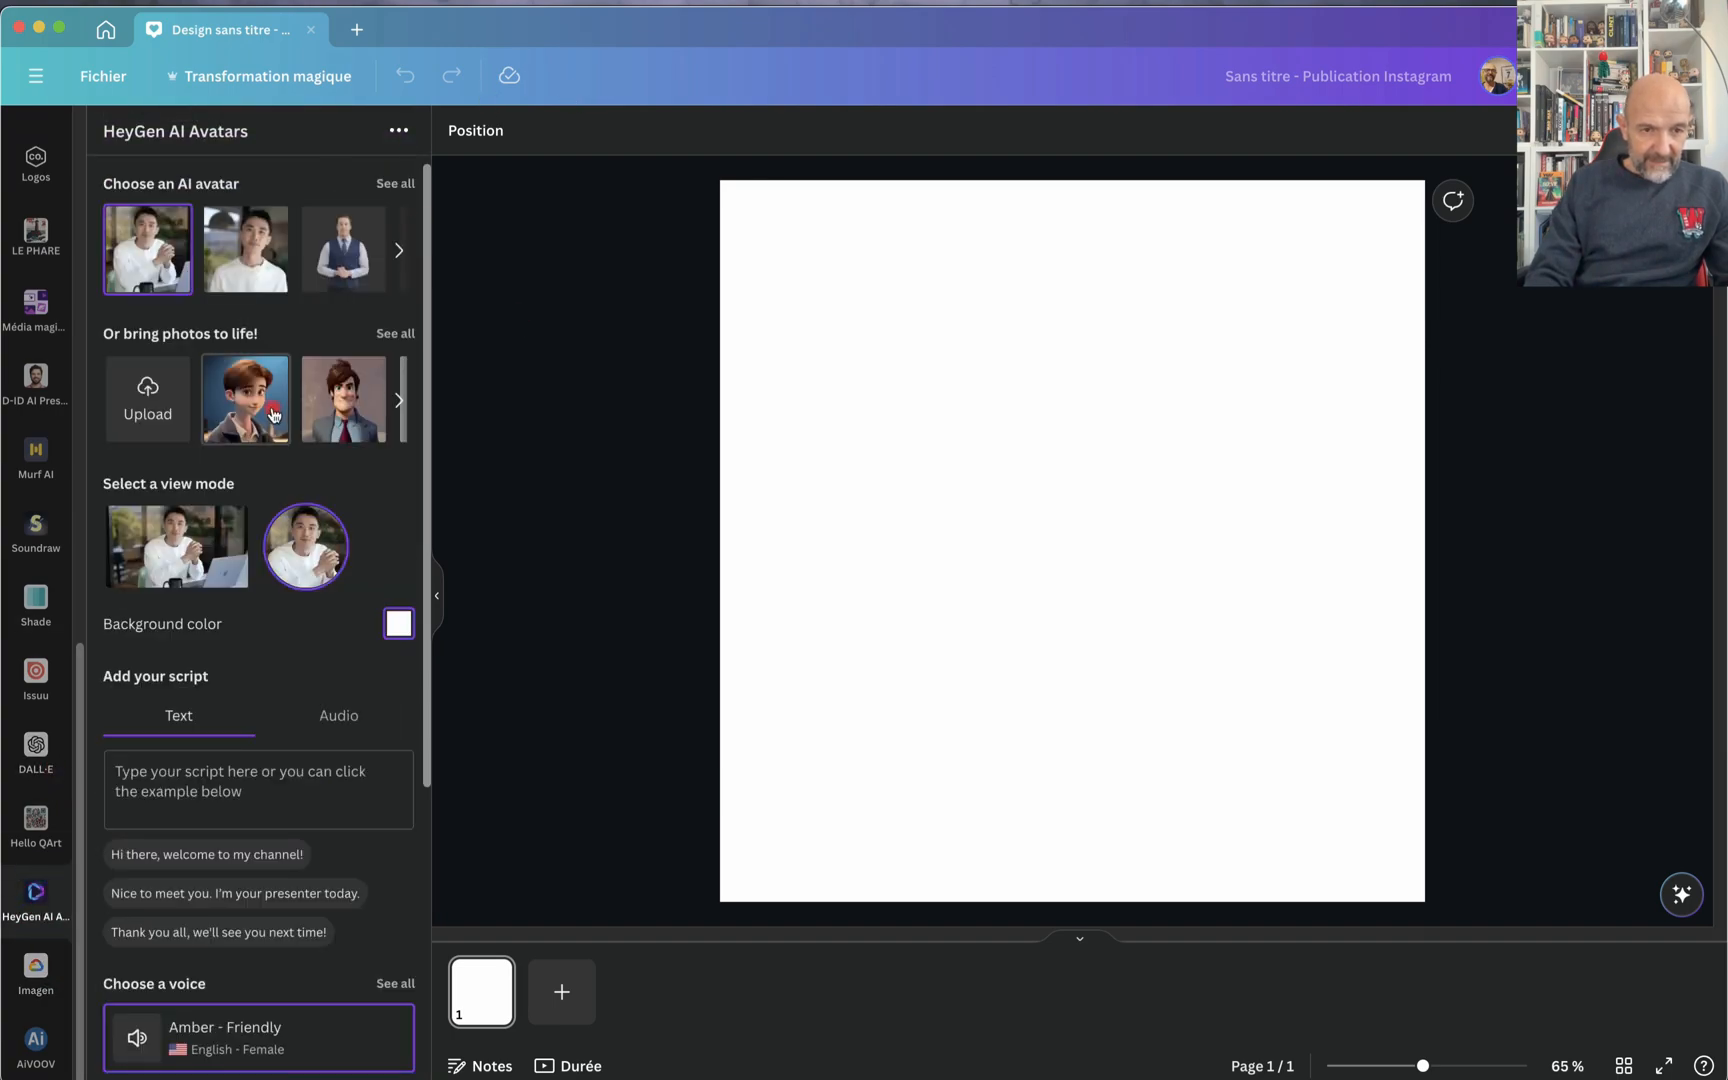
pyautogui.click(156, 399)
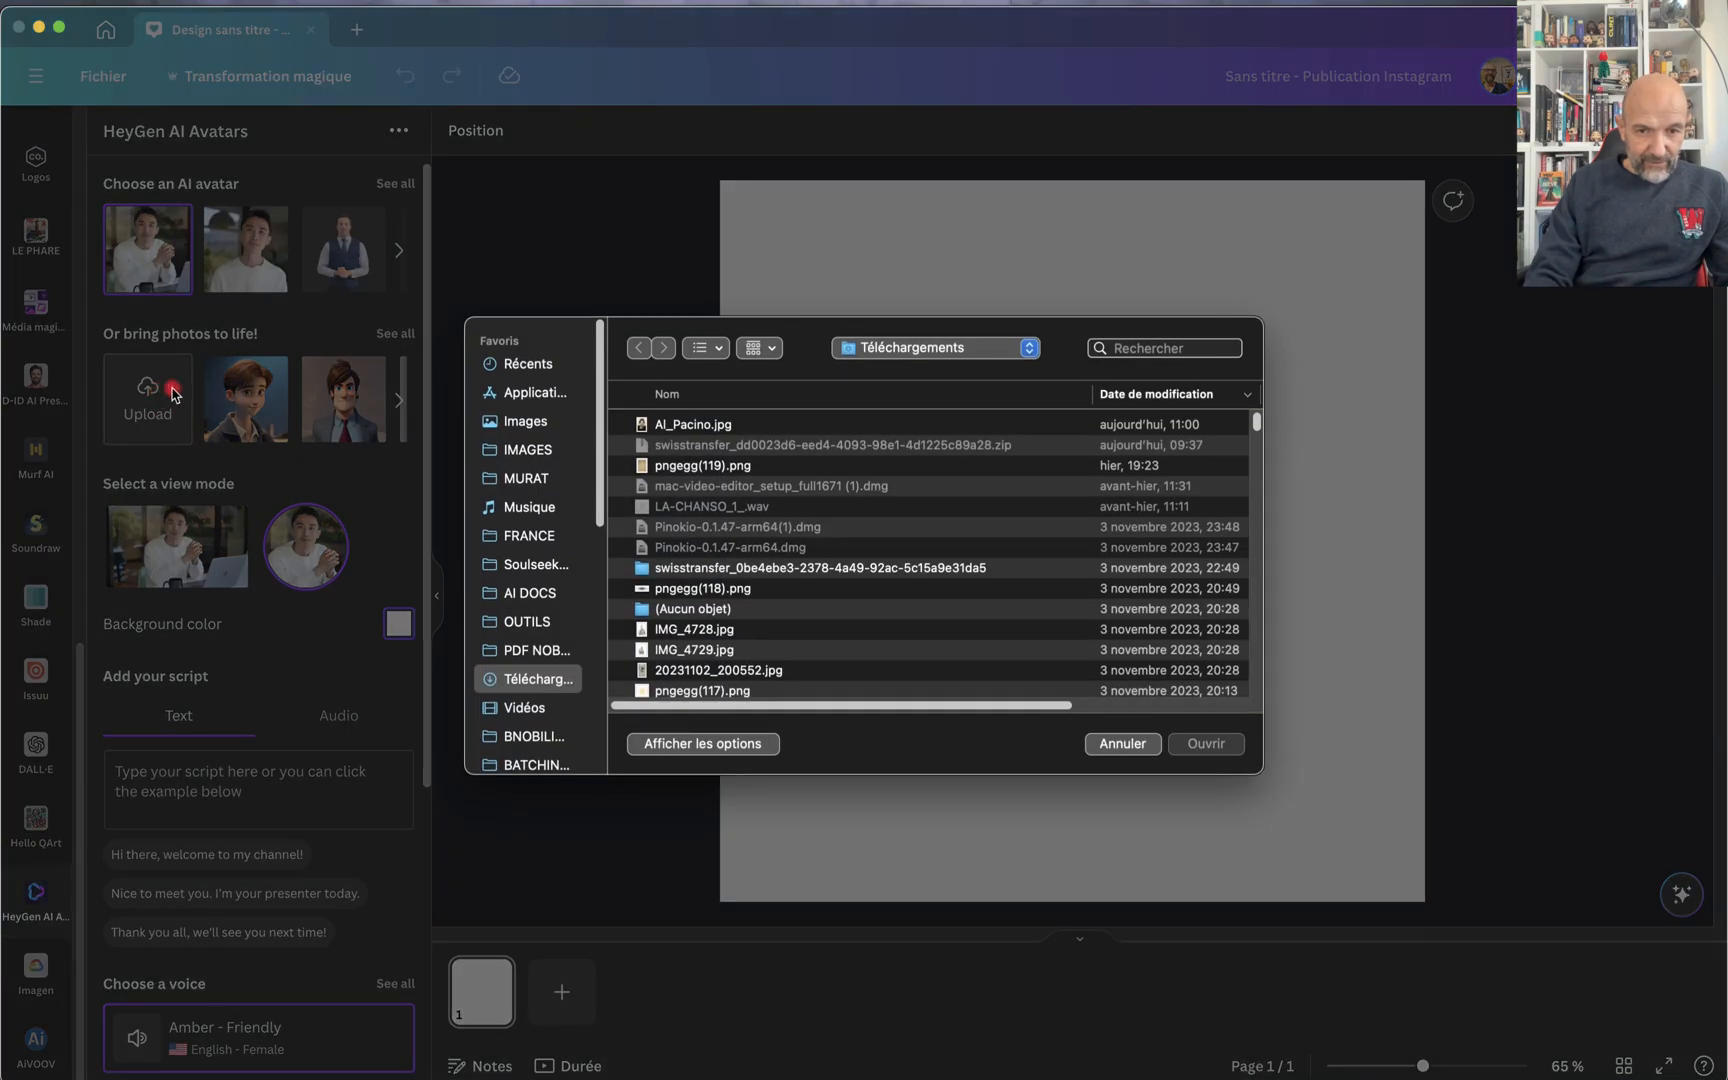
pyautogui.doubleClick(690, 426)
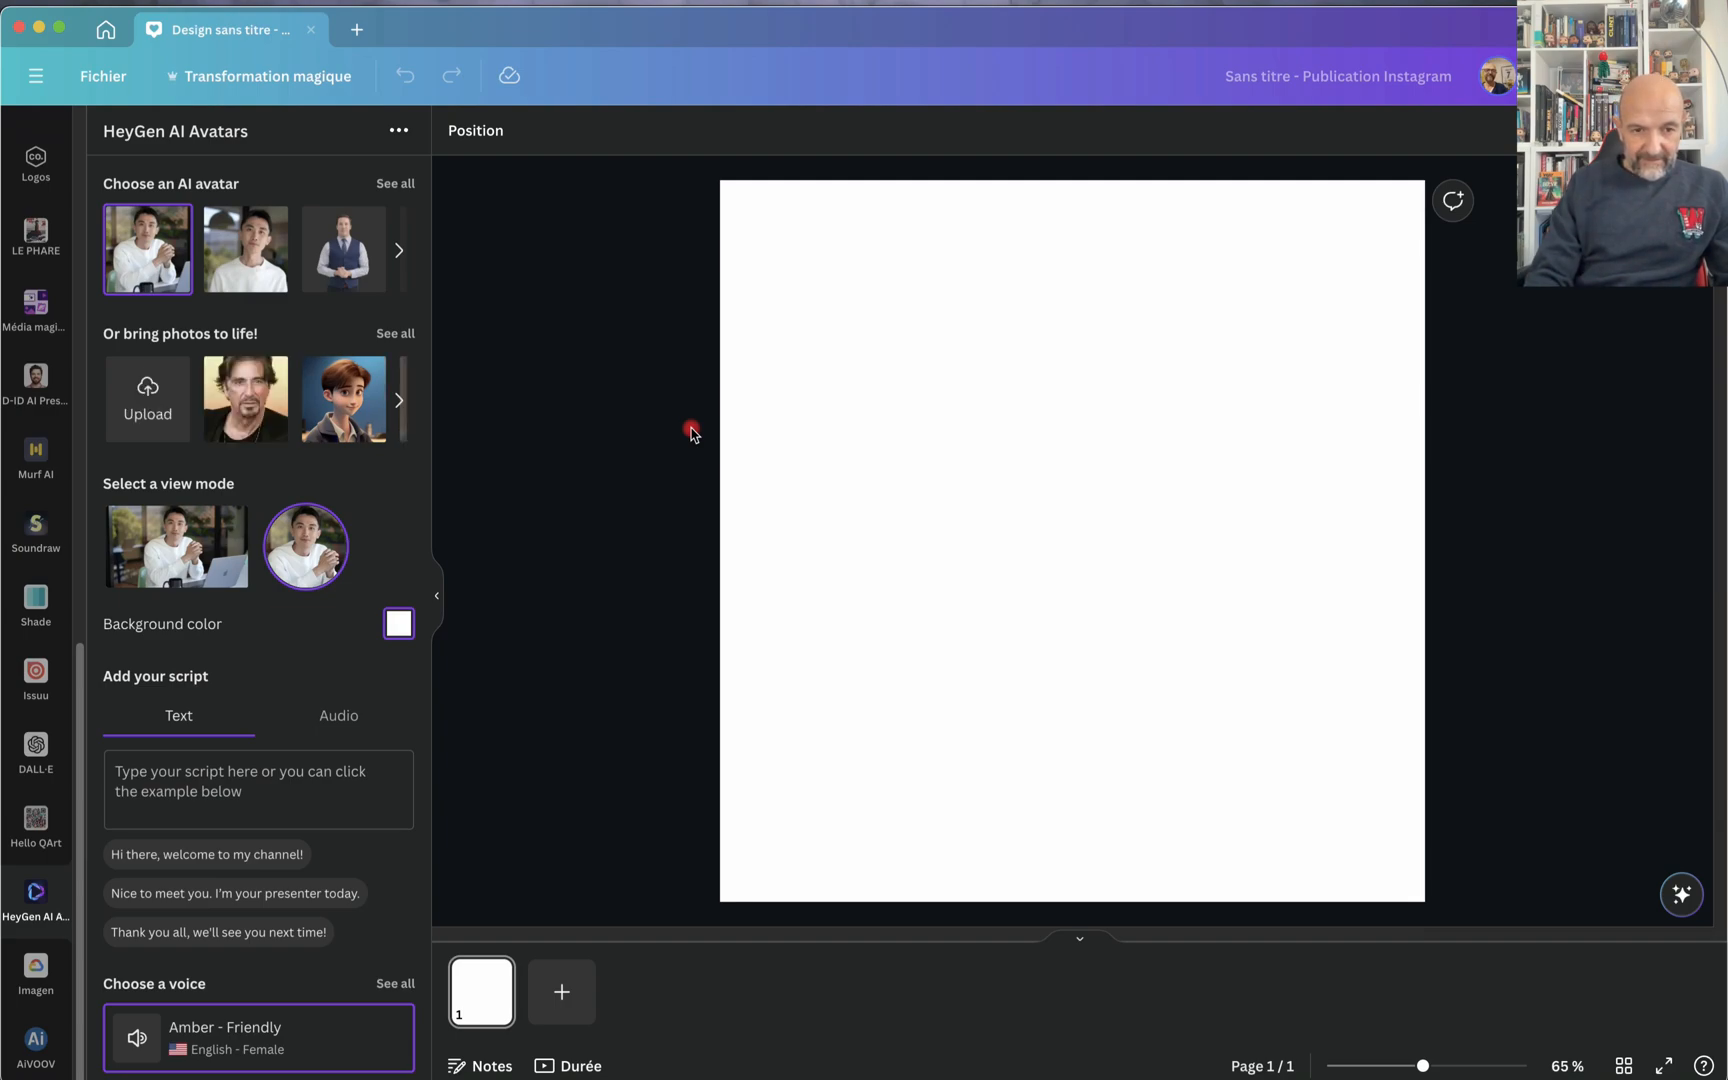
pyautogui.click(240, 404)
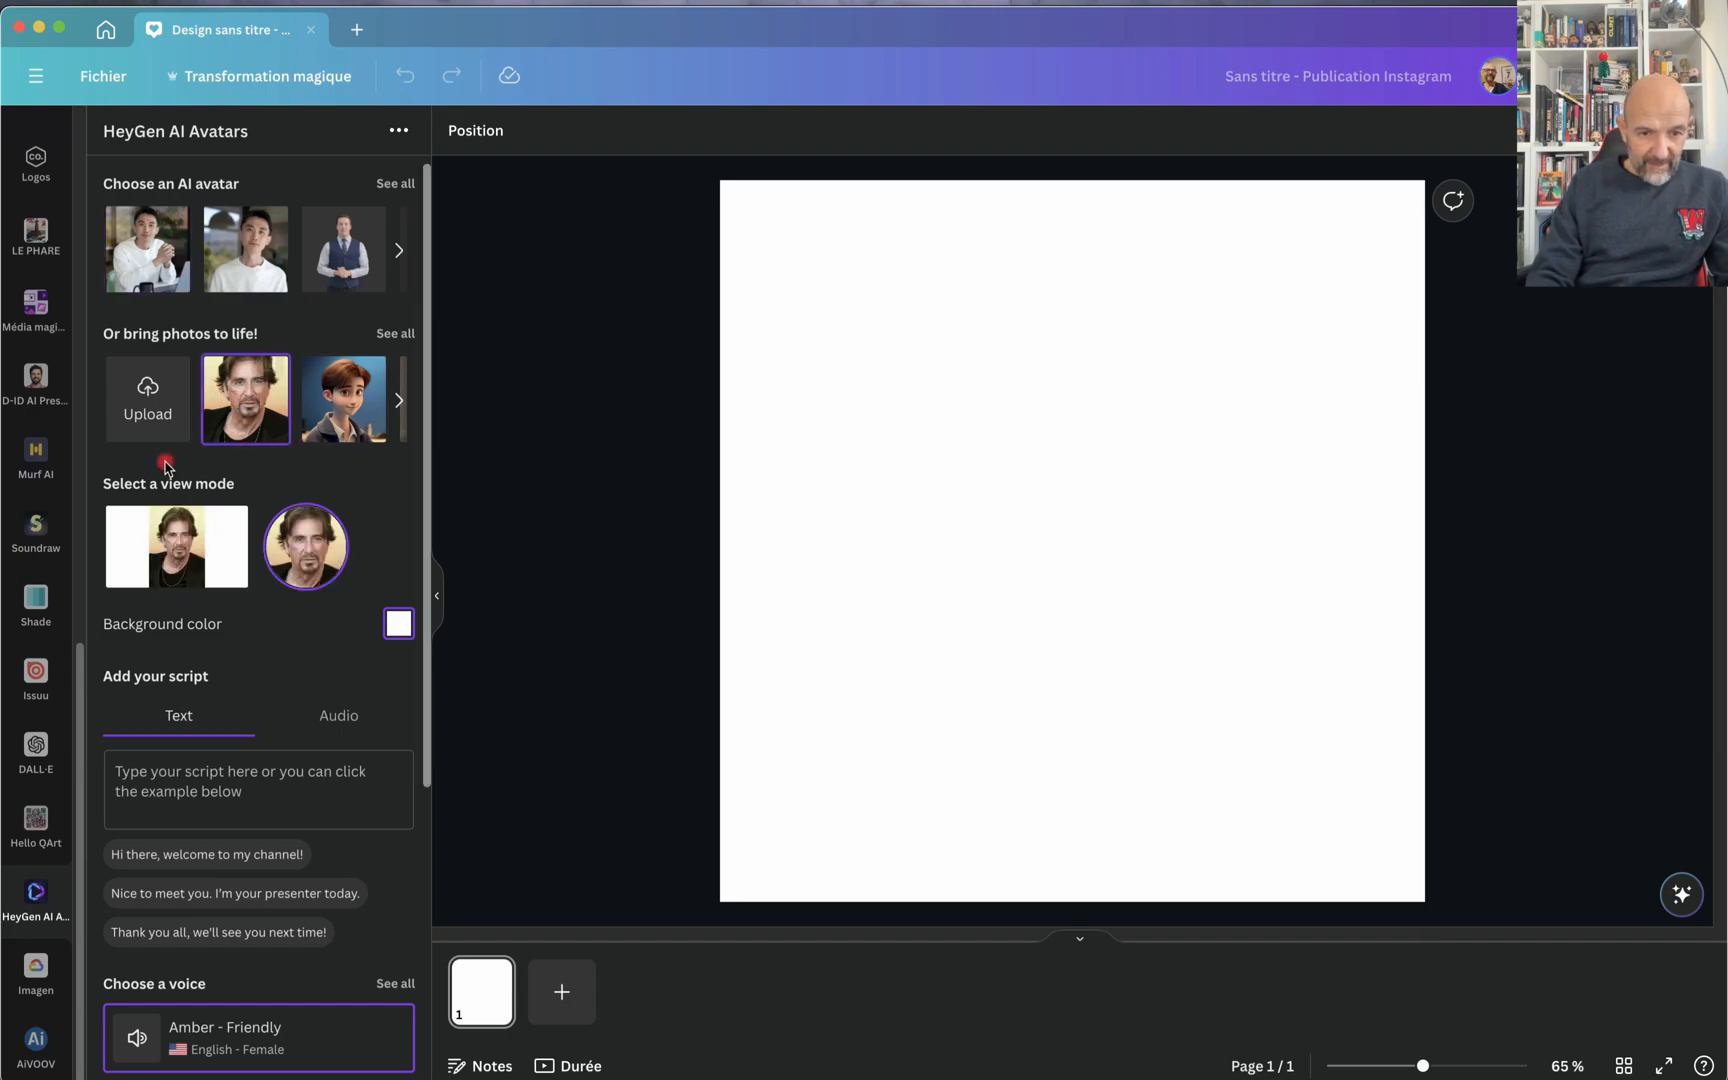
# Step: Choose the circular view mode for the avatar and set the background color to RGB 136, 73, 73
pyautogui.click(302, 548)
pyautogui.click(401, 628)
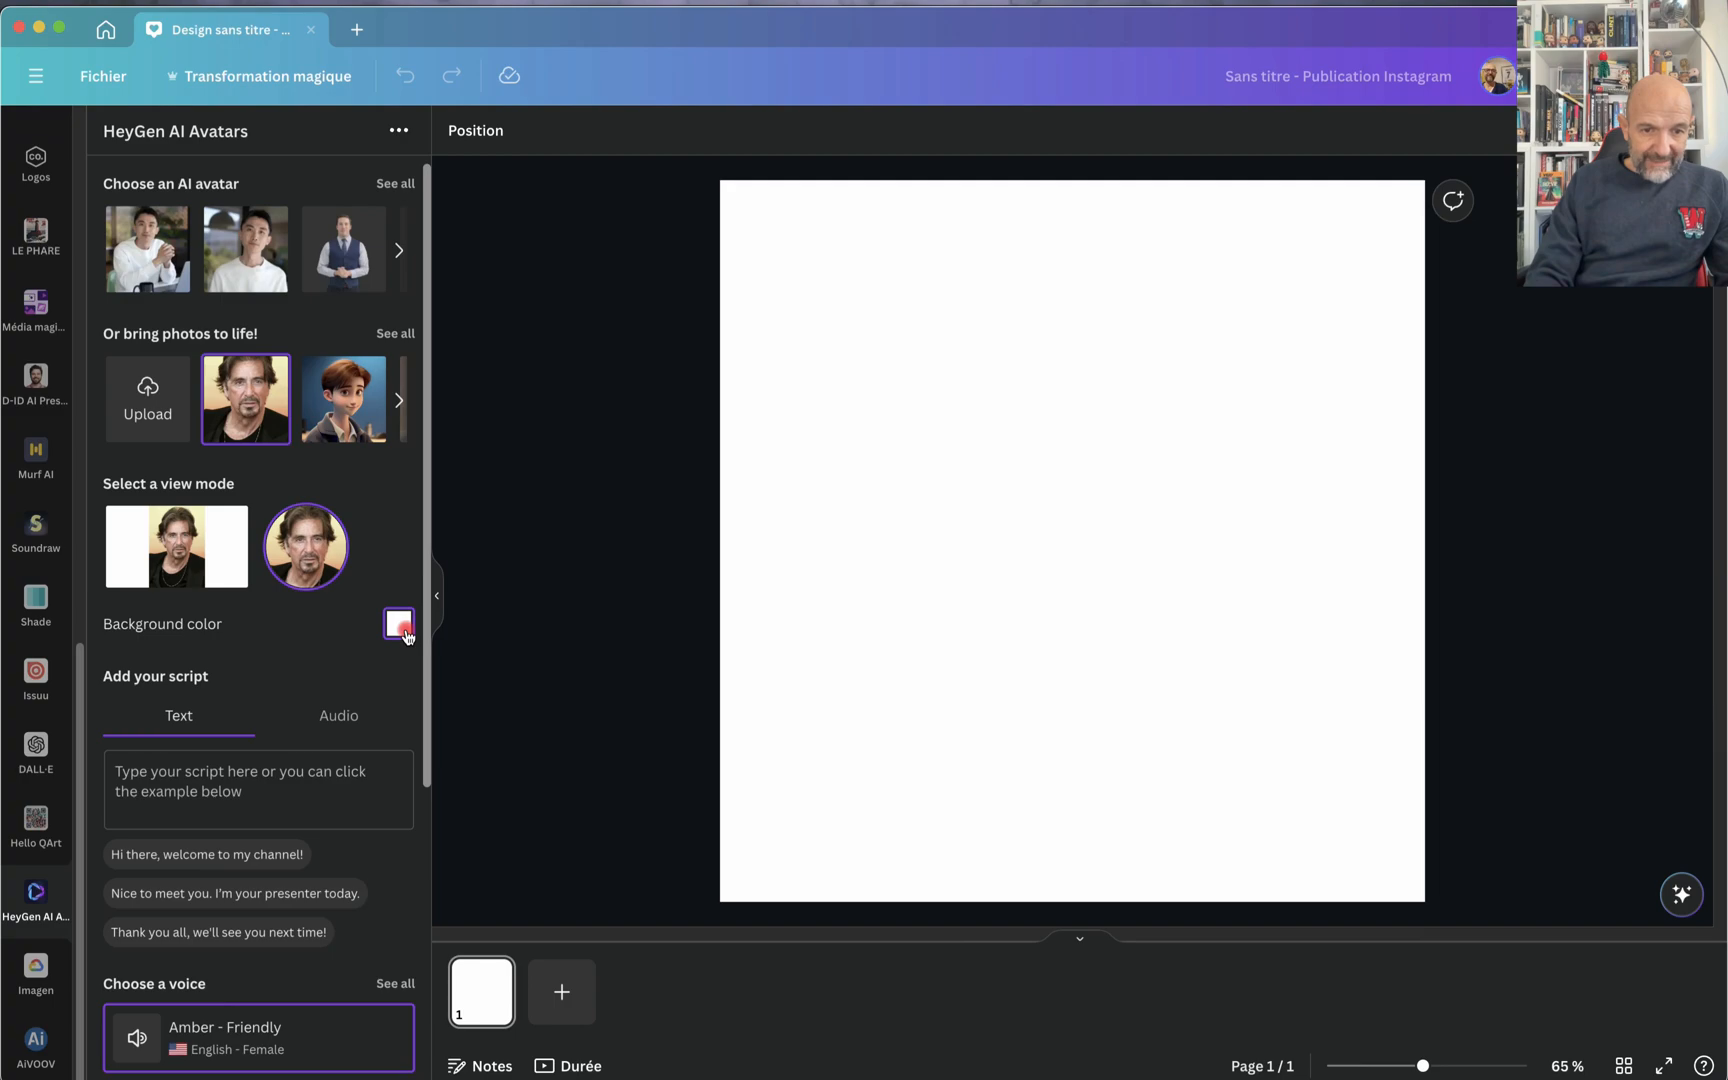
pyautogui.moveTo(503, 684)
pyautogui.mouseDown()
pyautogui.moveTo(519, 686)
pyautogui.moveTo(455, 697)
pyautogui.moveTo(486, 683)
pyautogui.moveTo(445, 686)
pyautogui.moveTo(501, 687)
pyautogui.moveTo(444, 679)
pyautogui.moveTo(488, 716)
pyautogui.mouseUp()
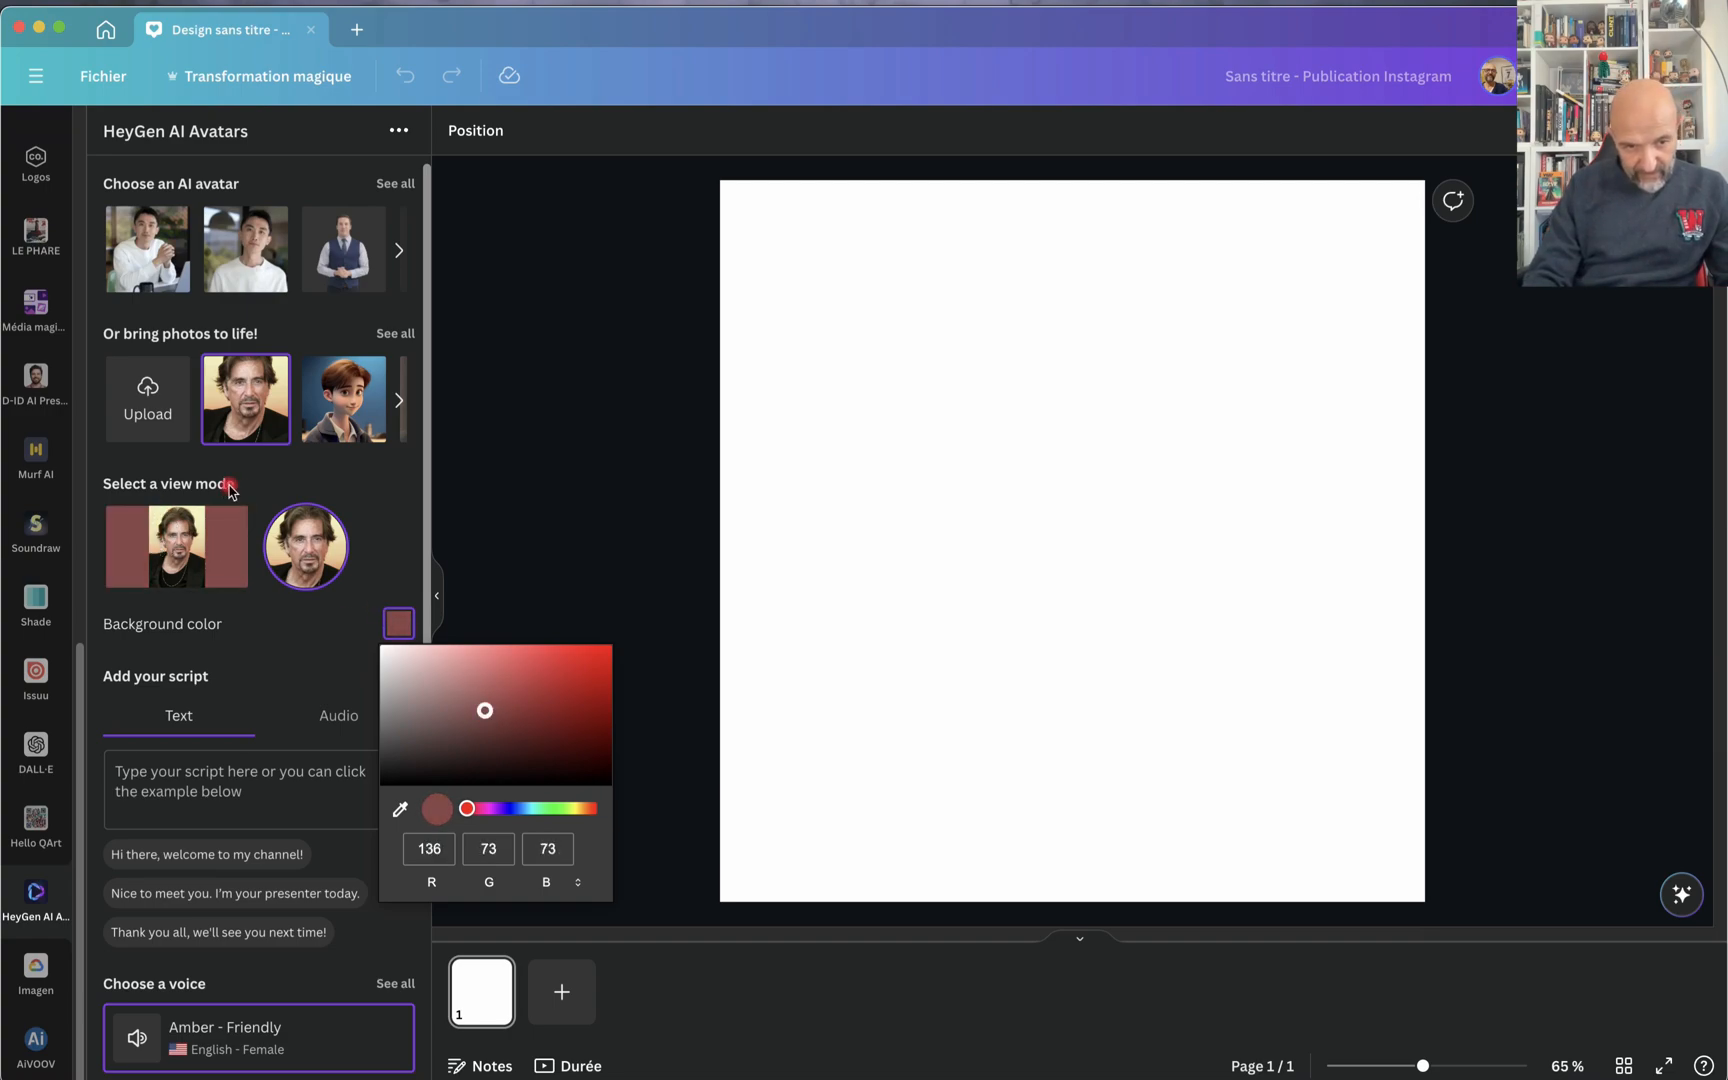
pyautogui.click(389, 564)
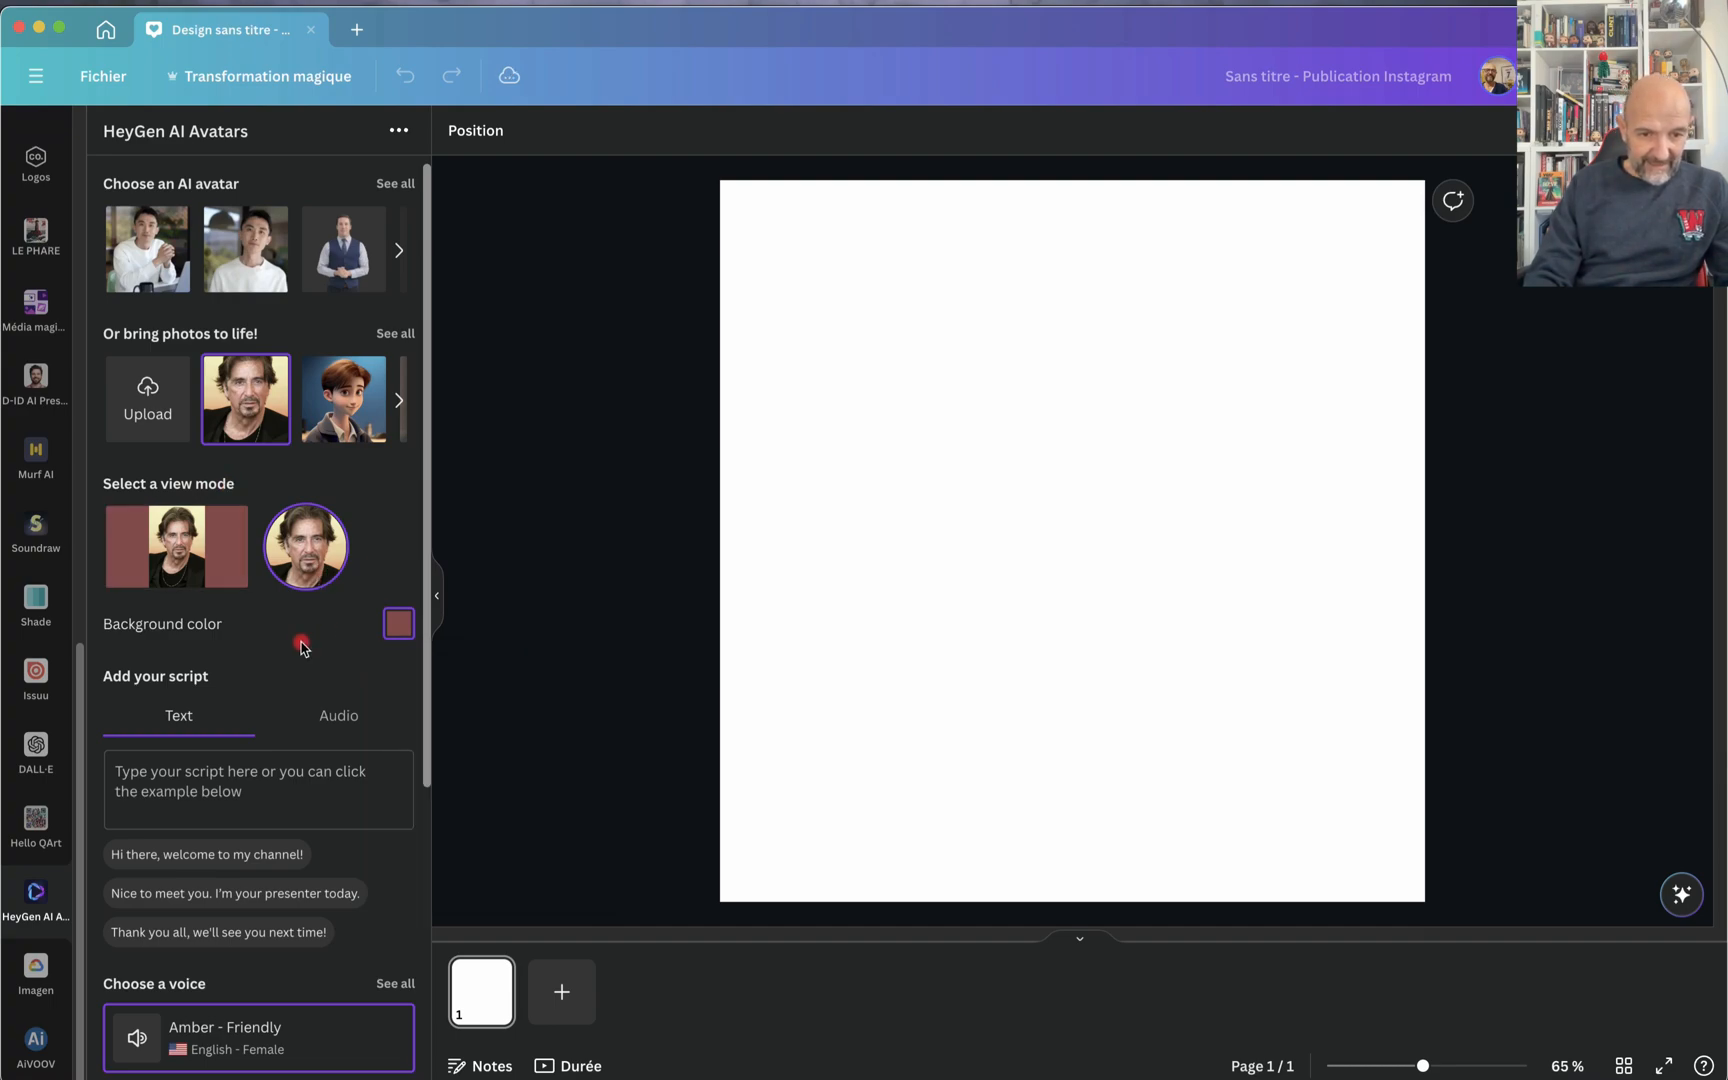
# Step: Paste the avatar's text script: "Hello, bienvenue sur cette vidéo basée sur les applications externes de Canva"
pyautogui.scroll(-2, 302, 645)
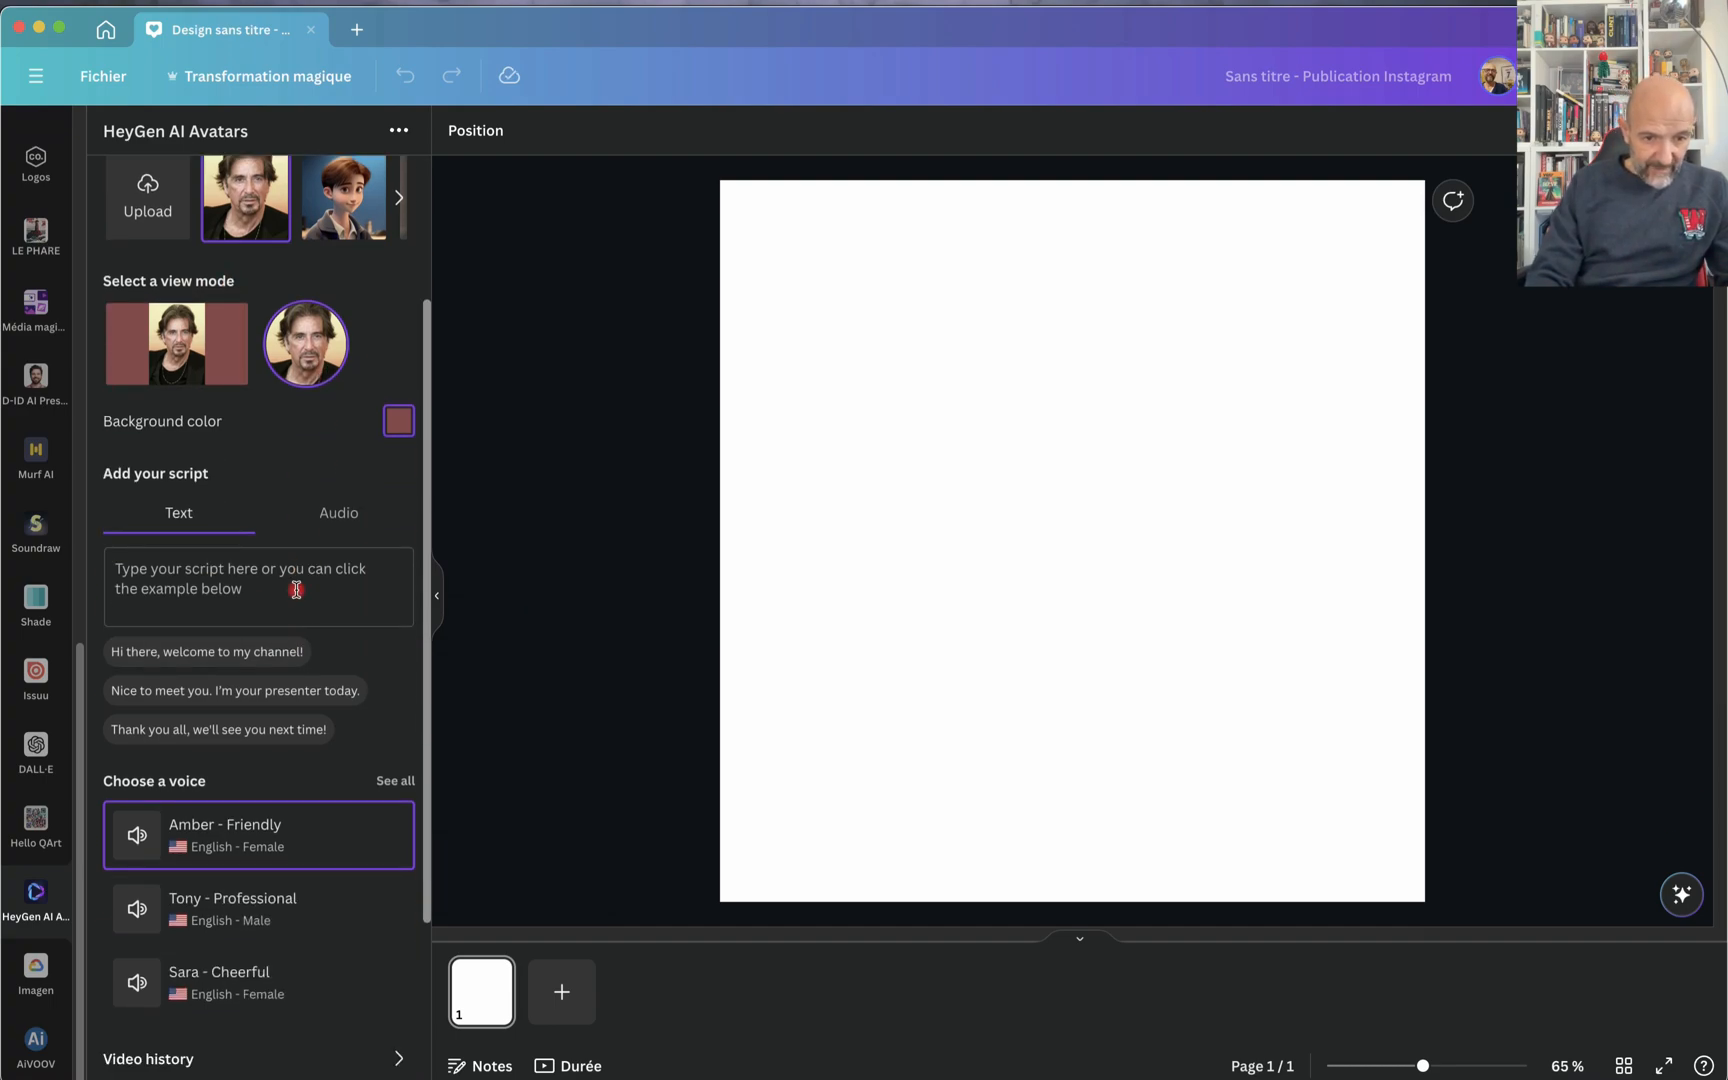
pyautogui.scroll(-3, 311, 703)
pyautogui.scroll(5, 309, 702)
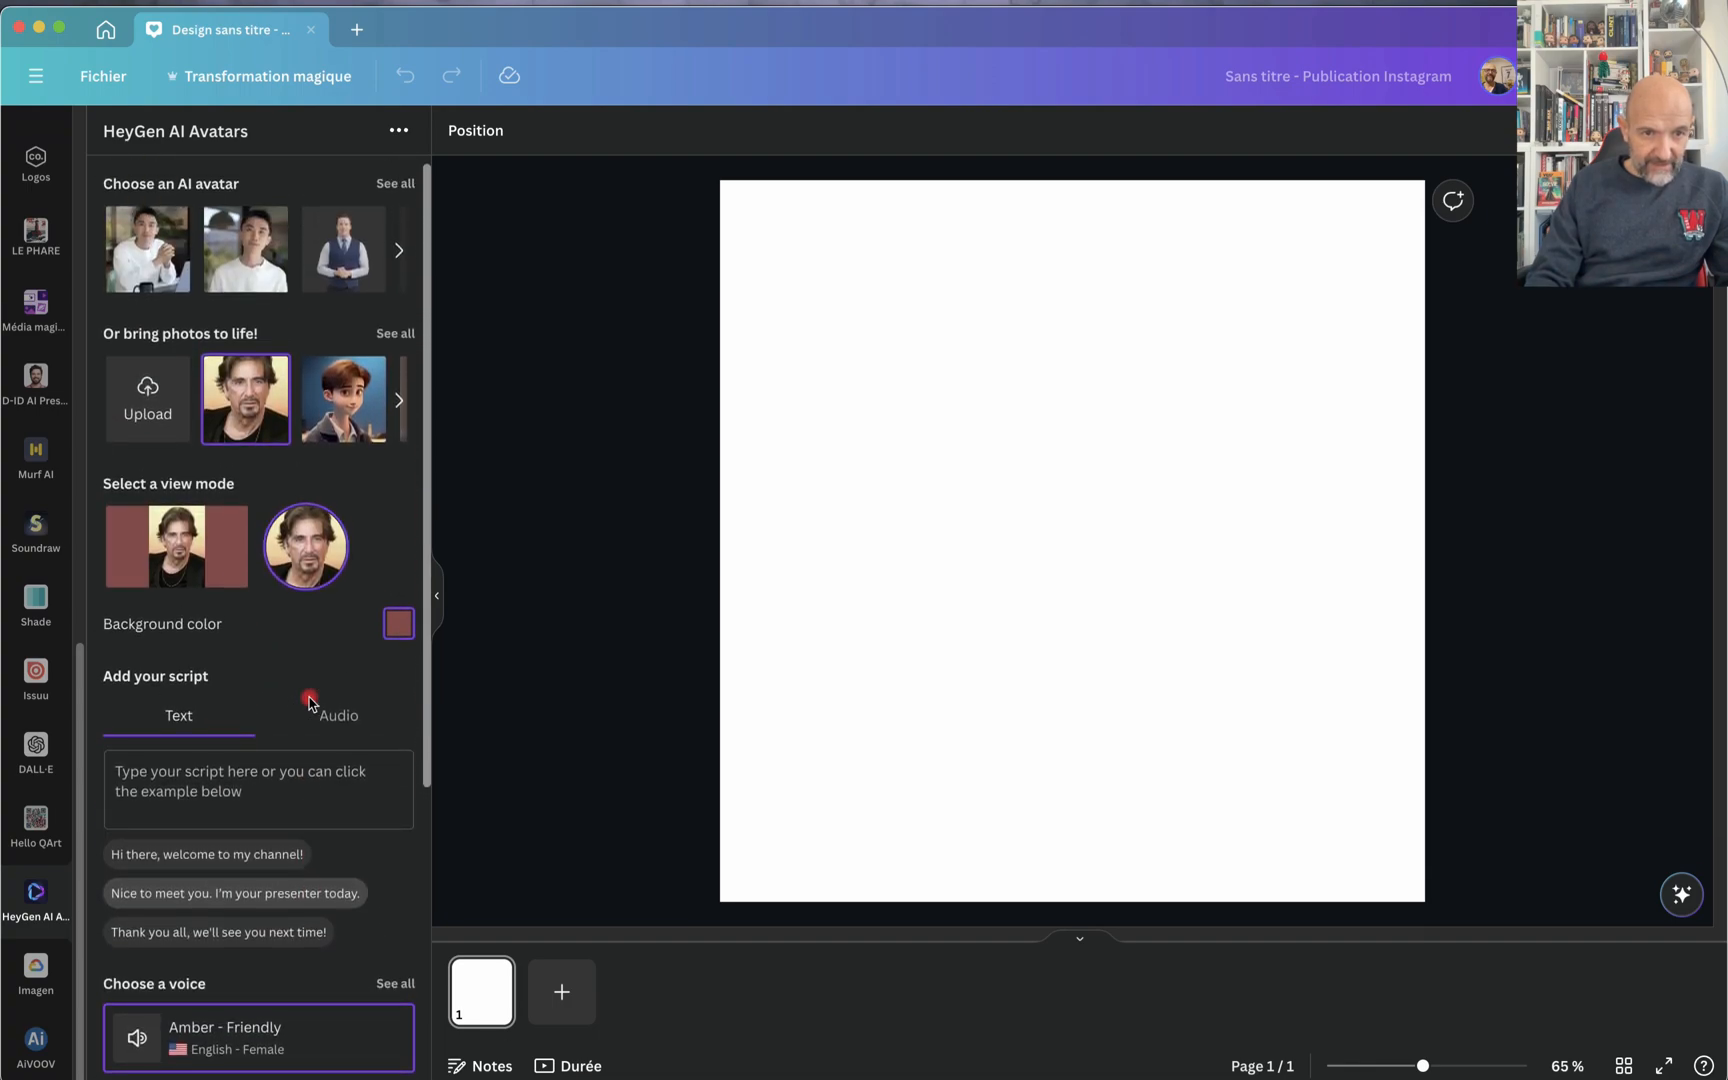
pyautogui.scroll(-3, 255, 703)
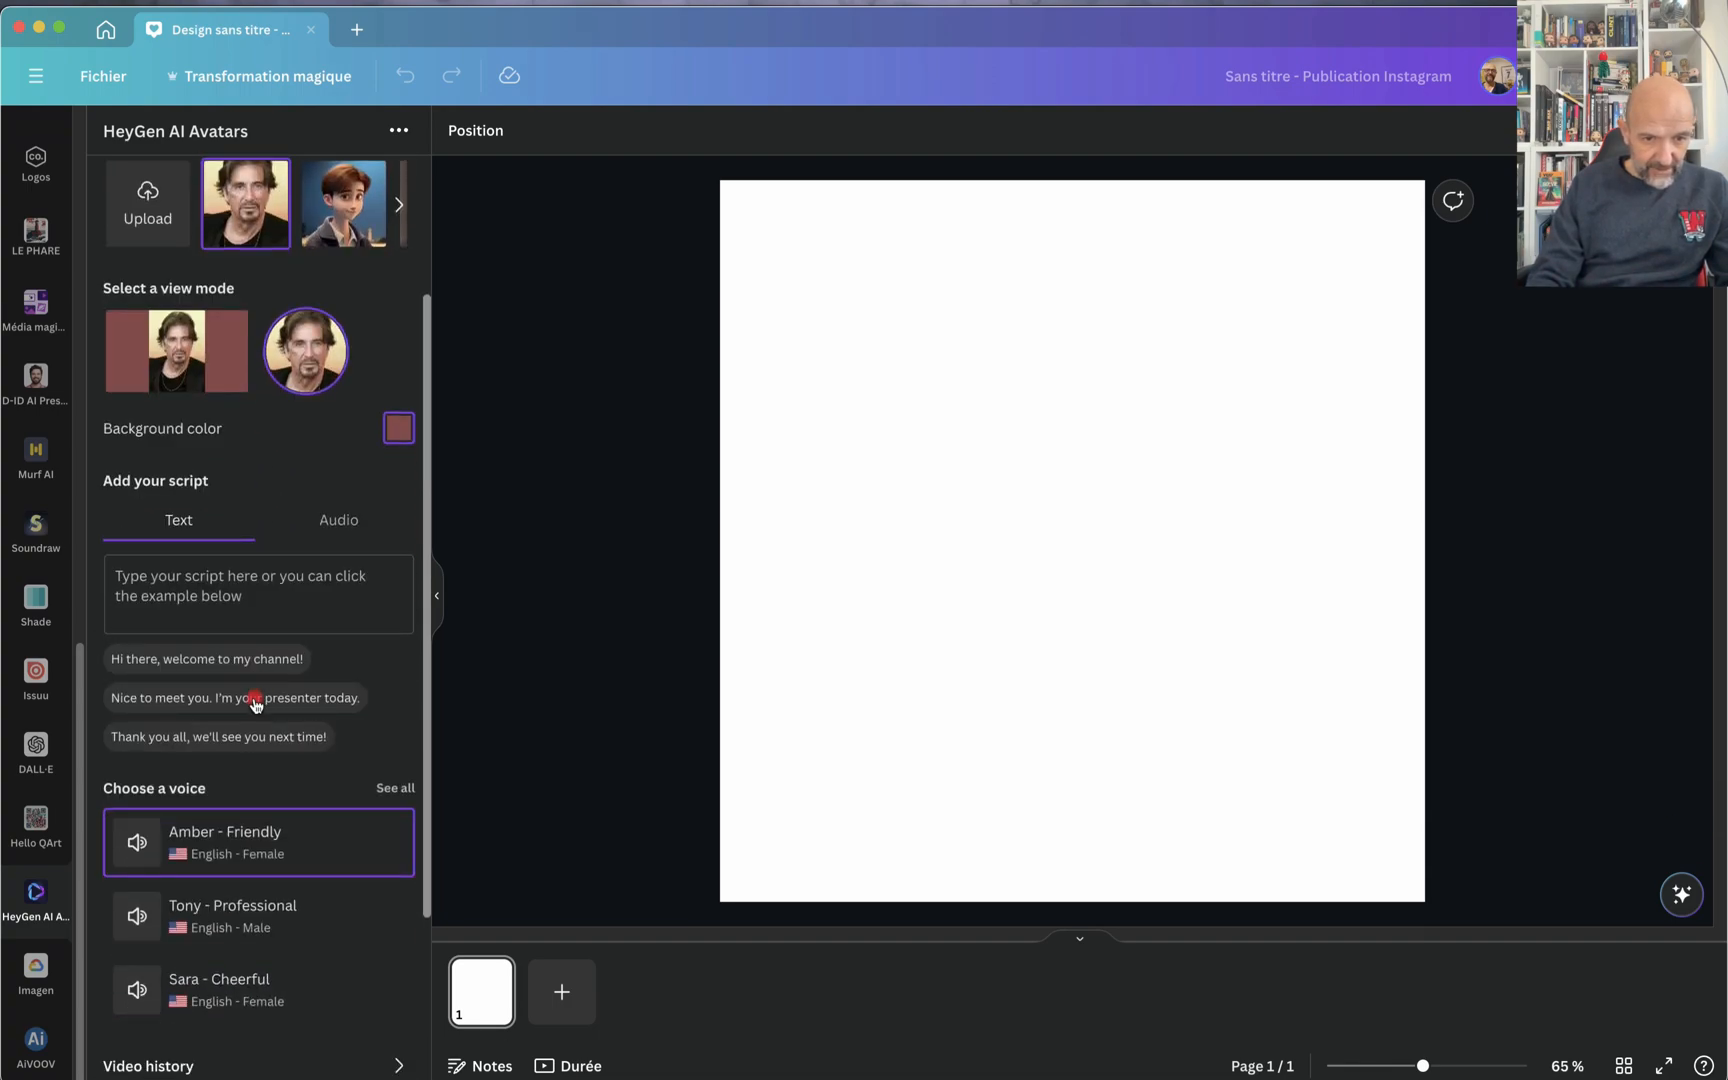
pyautogui.scroll(1, 350, 520)
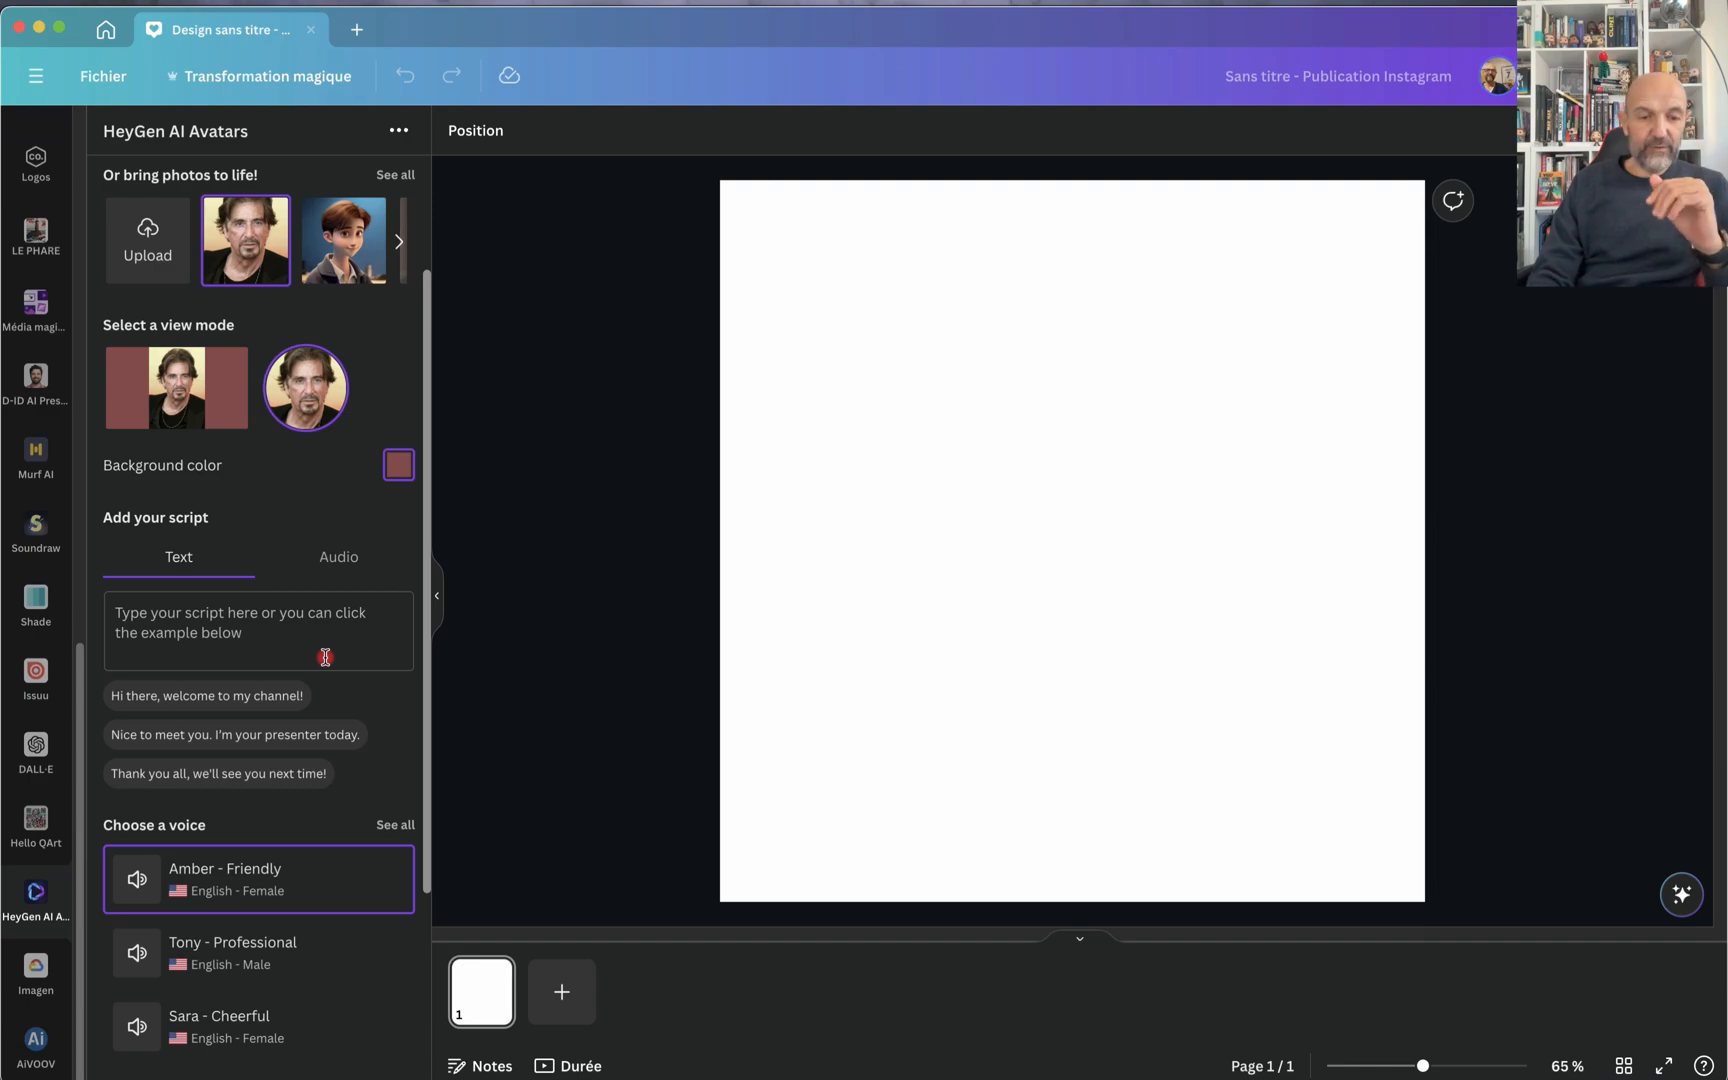
pyautogui.scroll(-2, 325, 657)
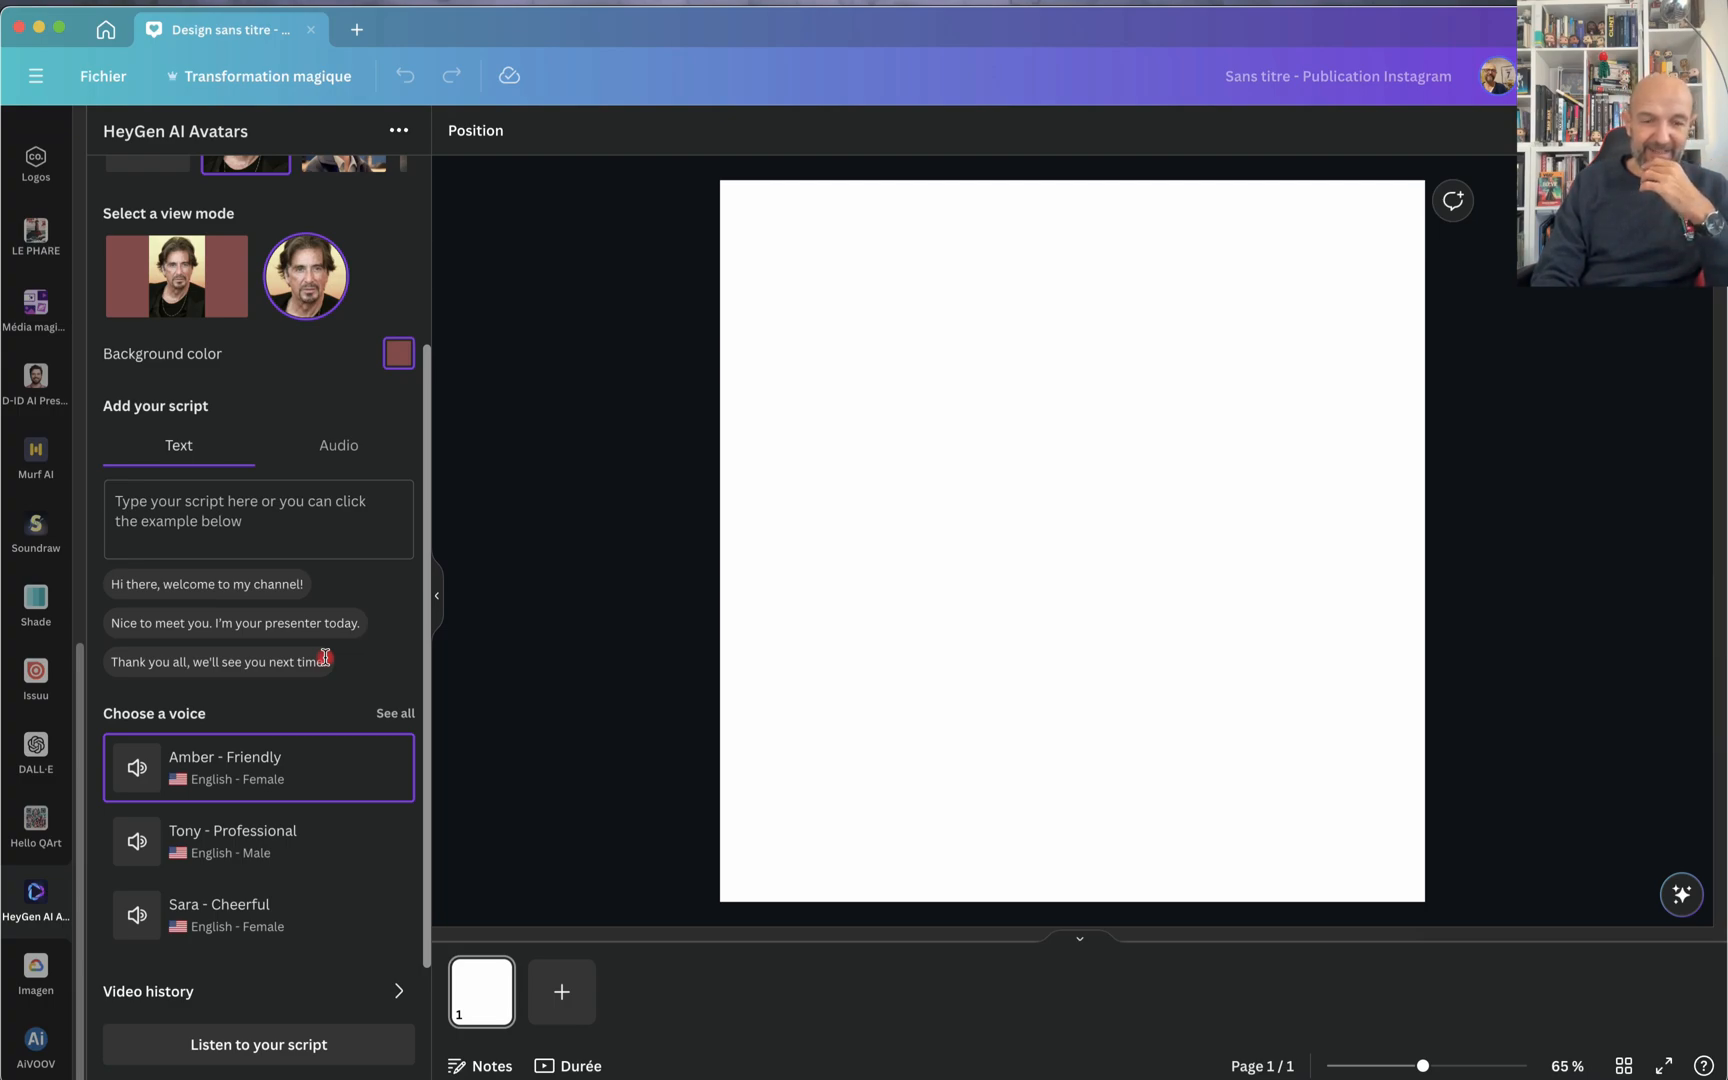
pyautogui.click(268, 535)
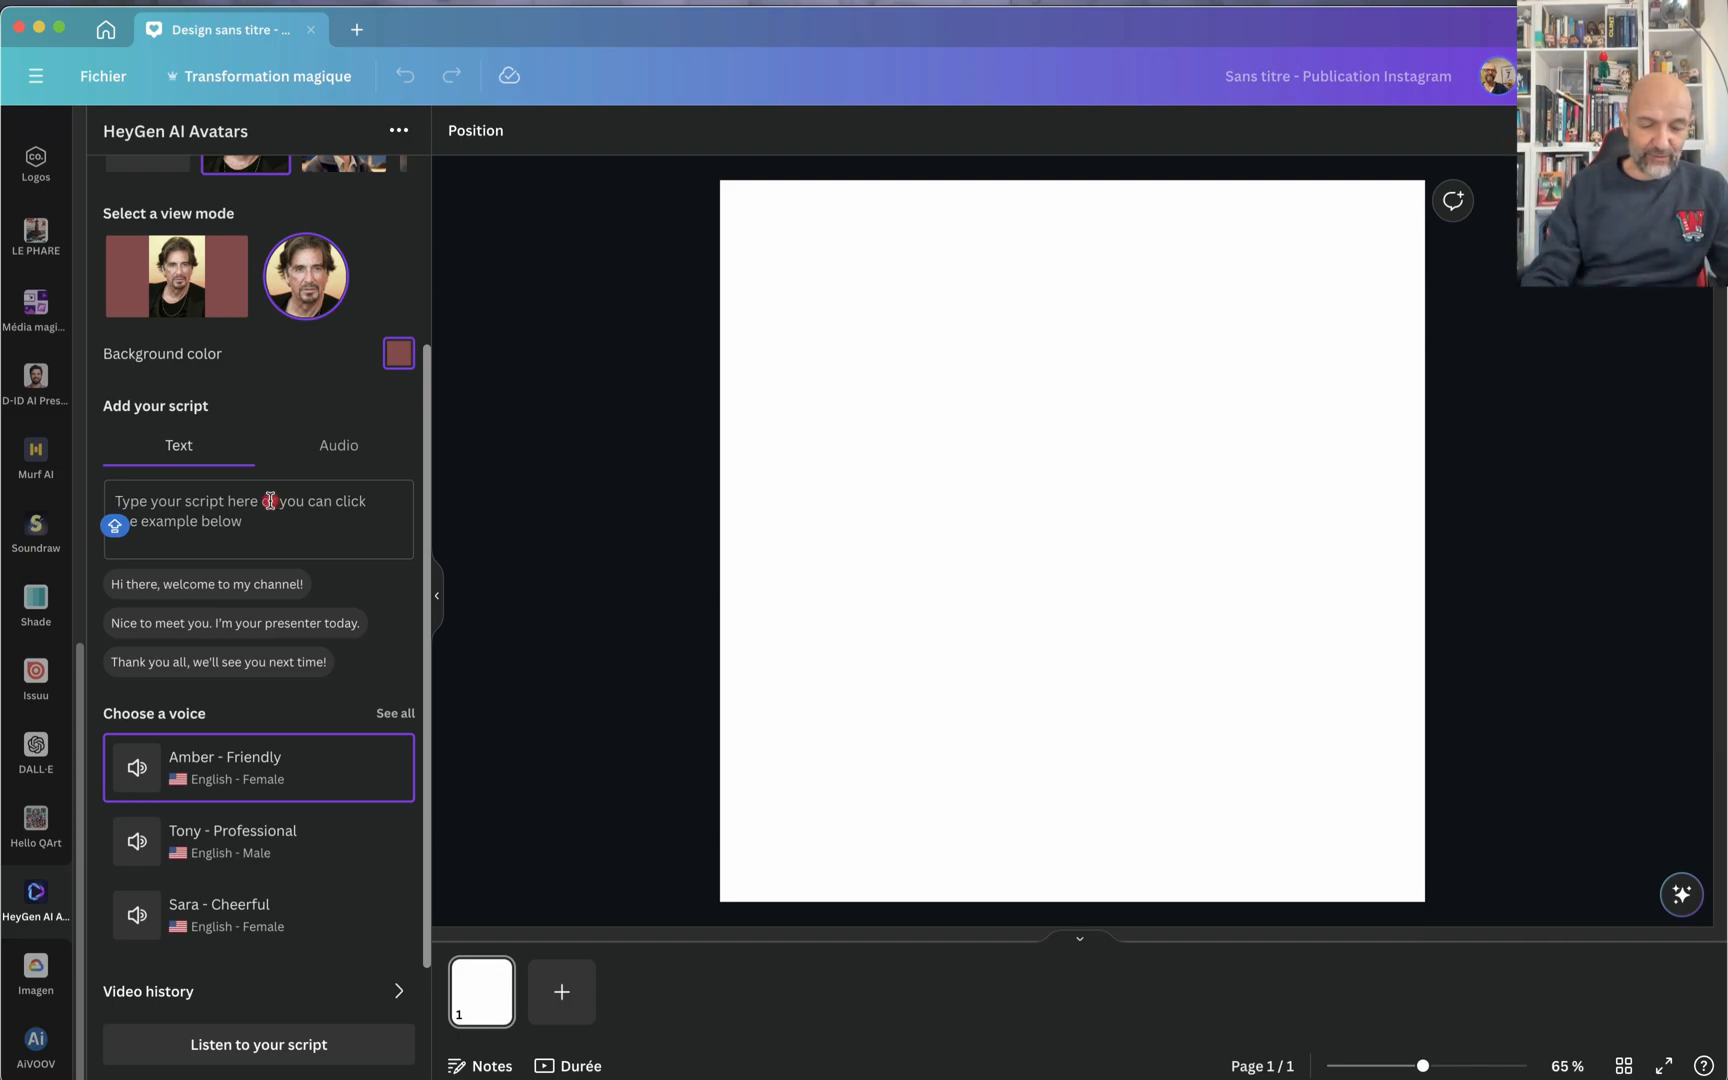
pyautogui.write('Hello, bienvenue sur cette vidéo basée sur les applications externes de Canva')
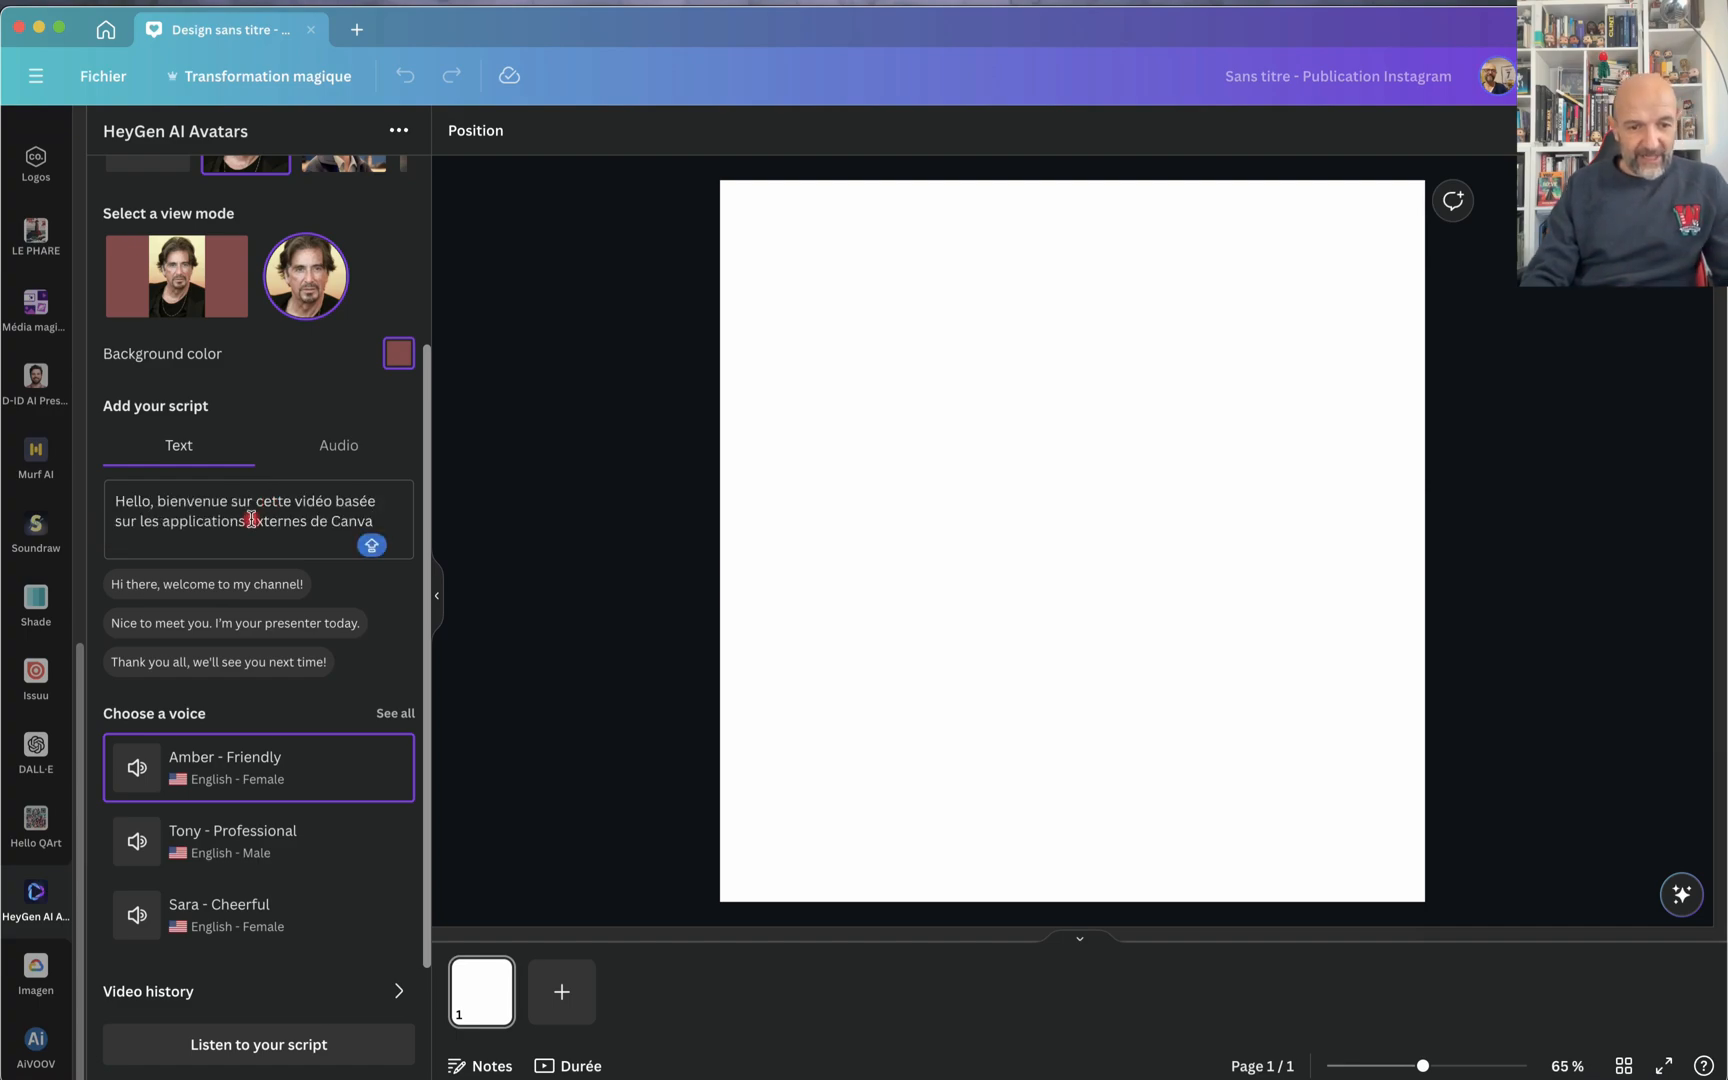
# Step: Select the Tony - Professional male English voice and listen to the script with it
pyautogui.scroll(-3, 285, 948)
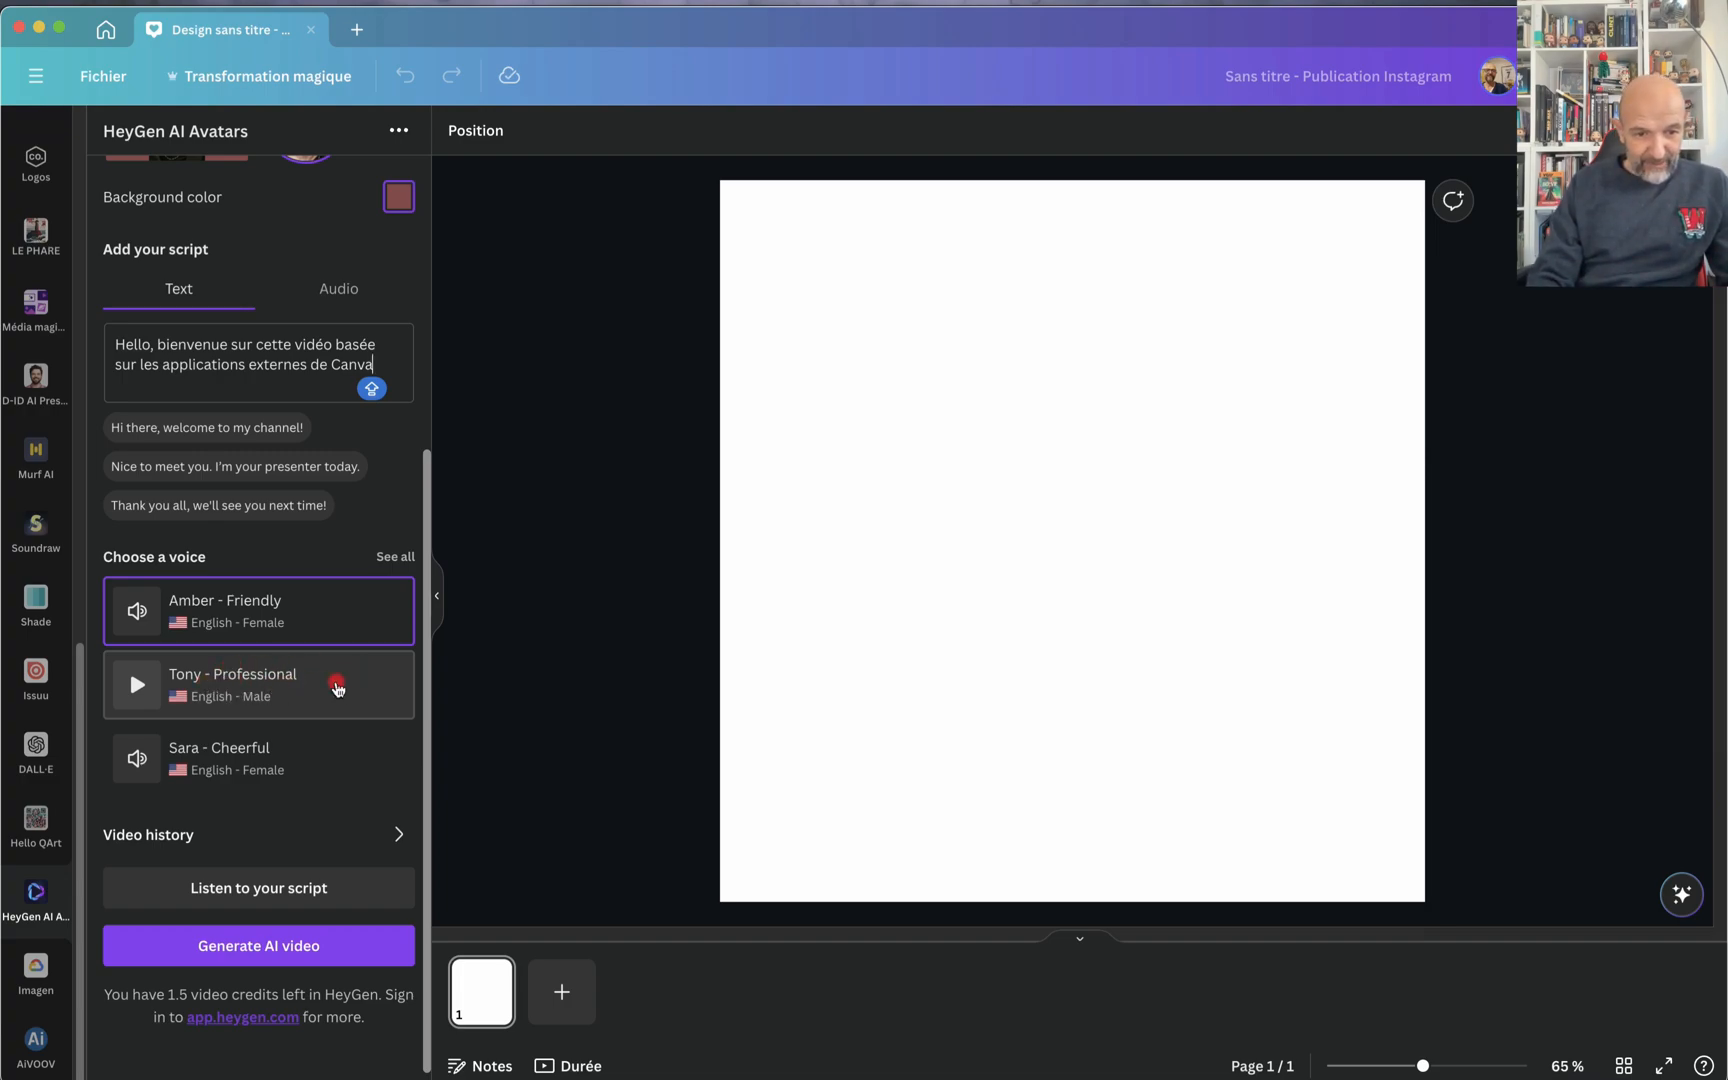
pyautogui.click(338, 688)
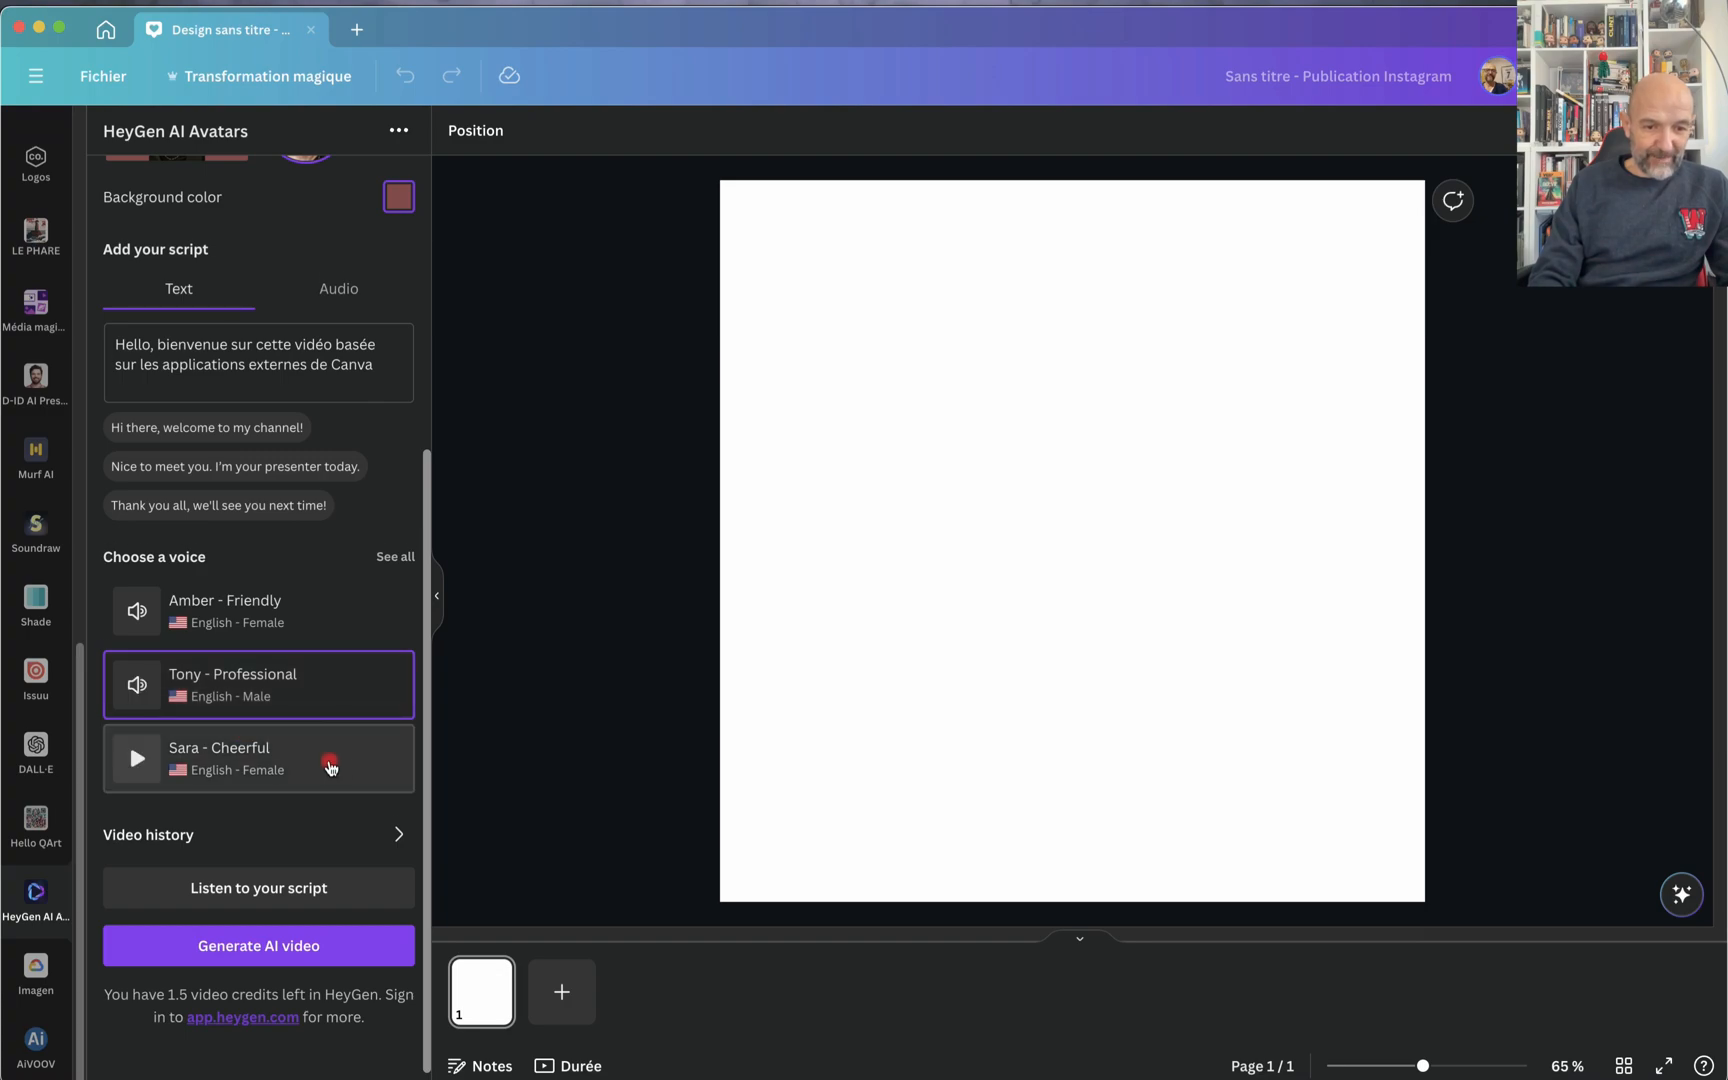
pyautogui.scroll(-1, 331, 765)
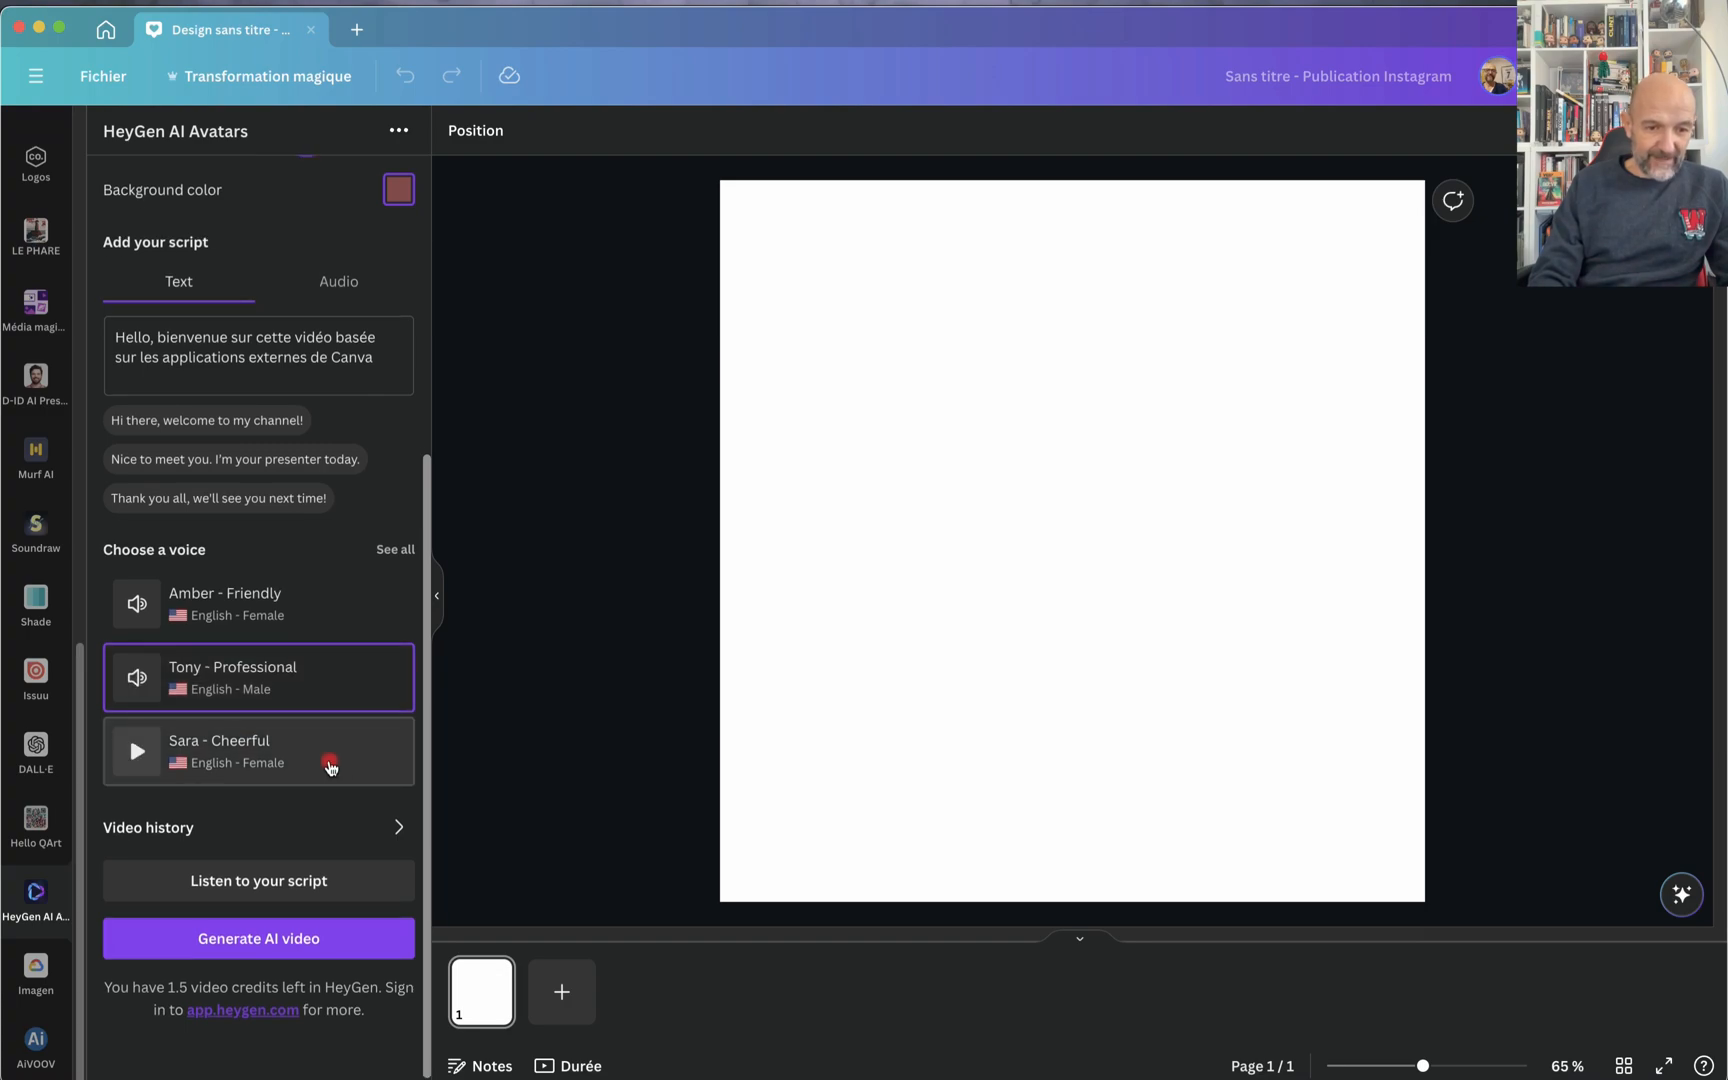
pyautogui.click(248, 886)
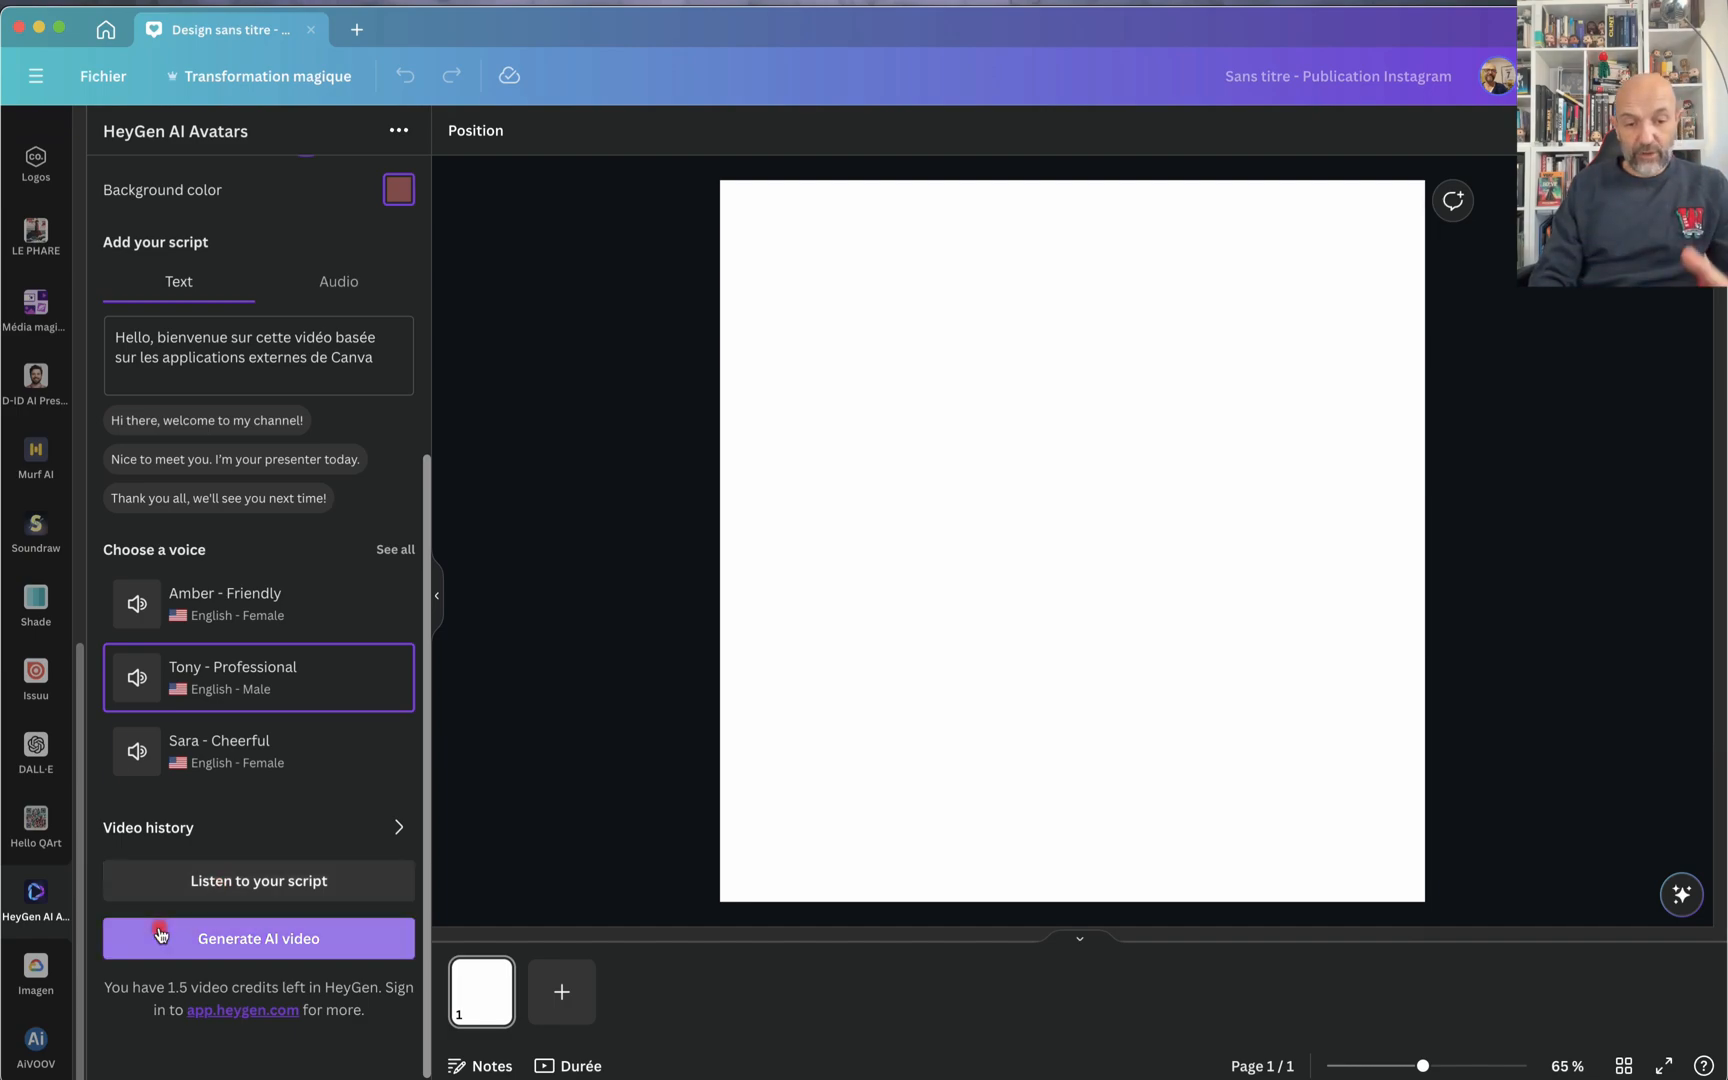
# Step: Generate the Al Pacino avatar video and place it on the page, enlarged from the upper-left corner to fill it
pyautogui.click(225, 938)
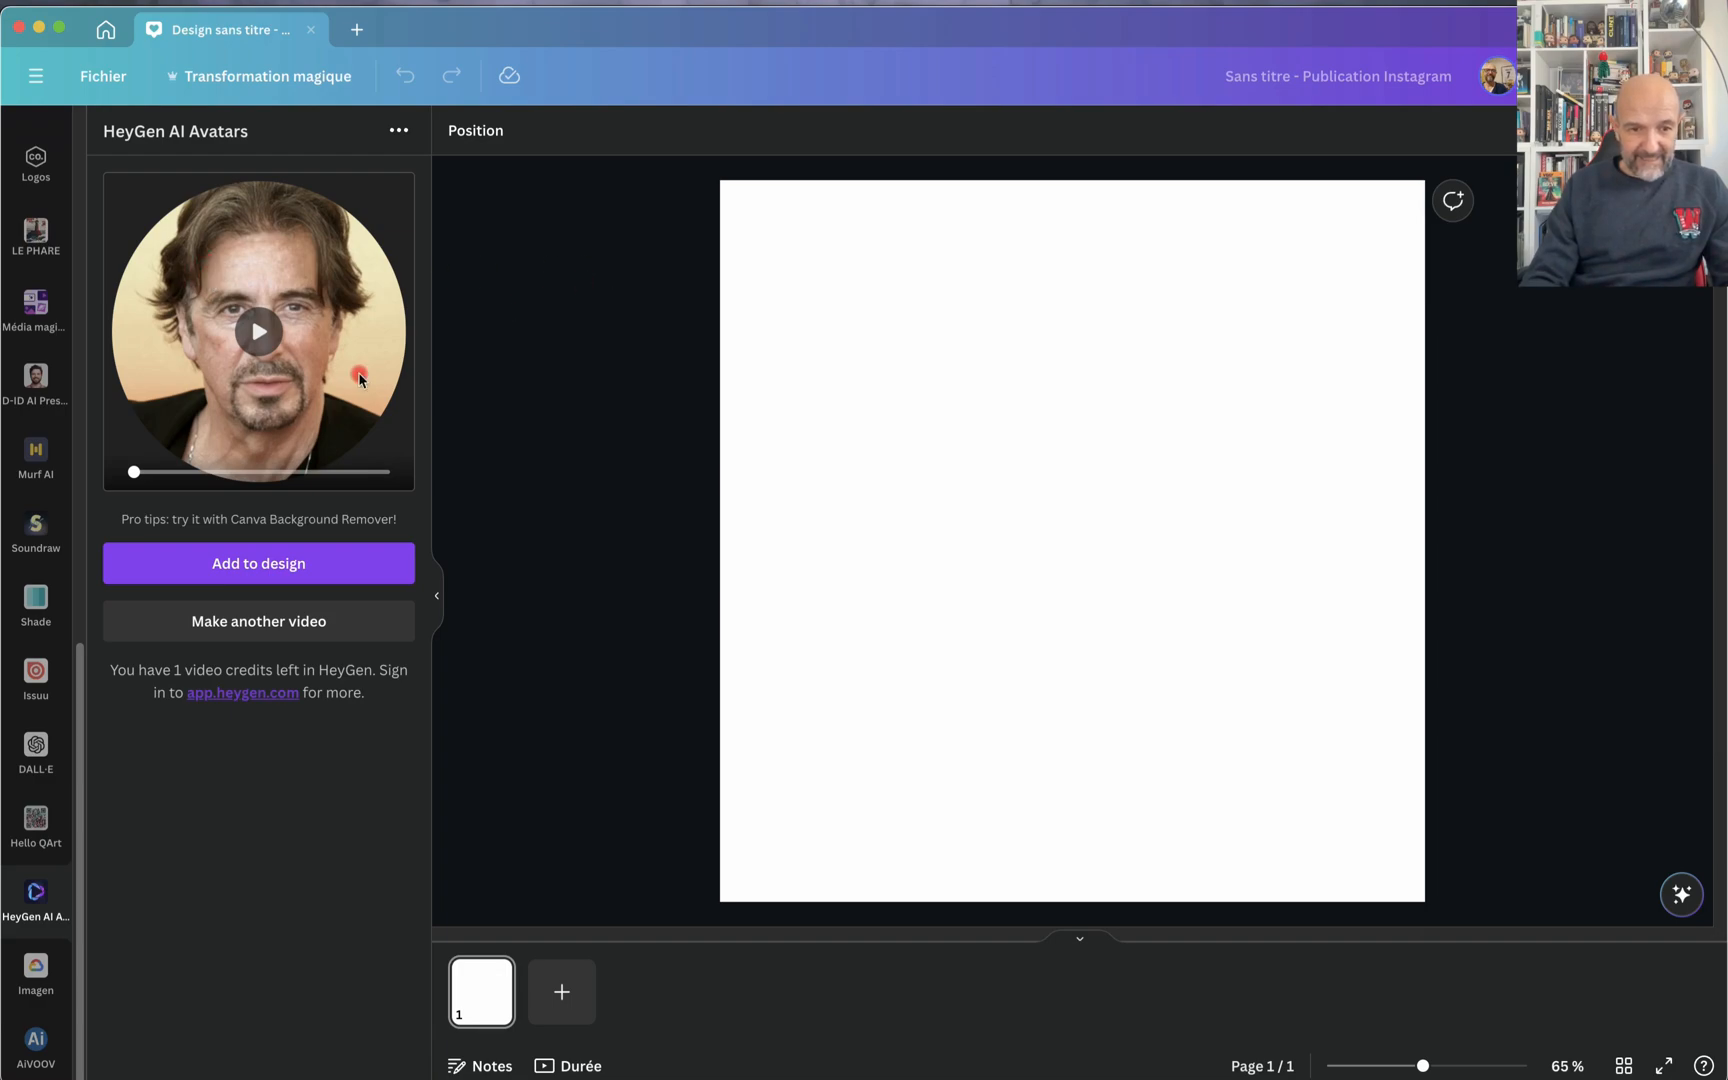
pyautogui.click(218, 563)
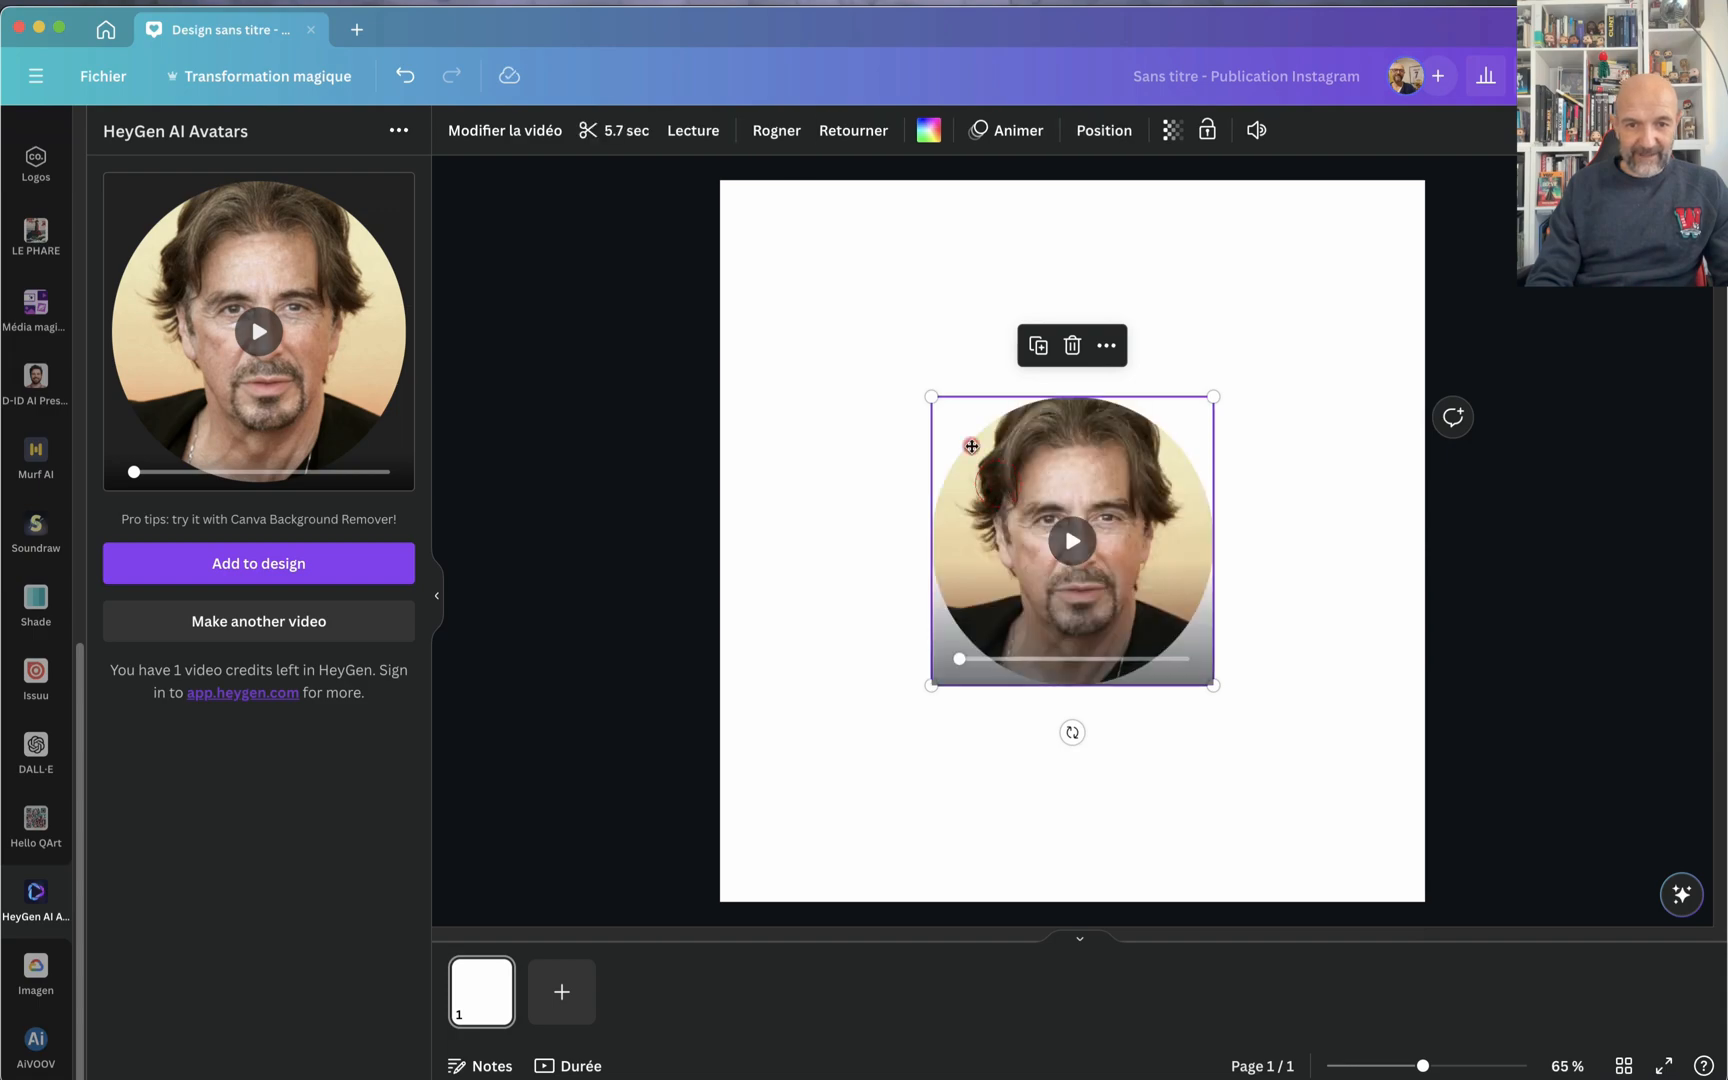
pyautogui.moveTo(1026, 463); pyautogui.dragTo(782, 265)
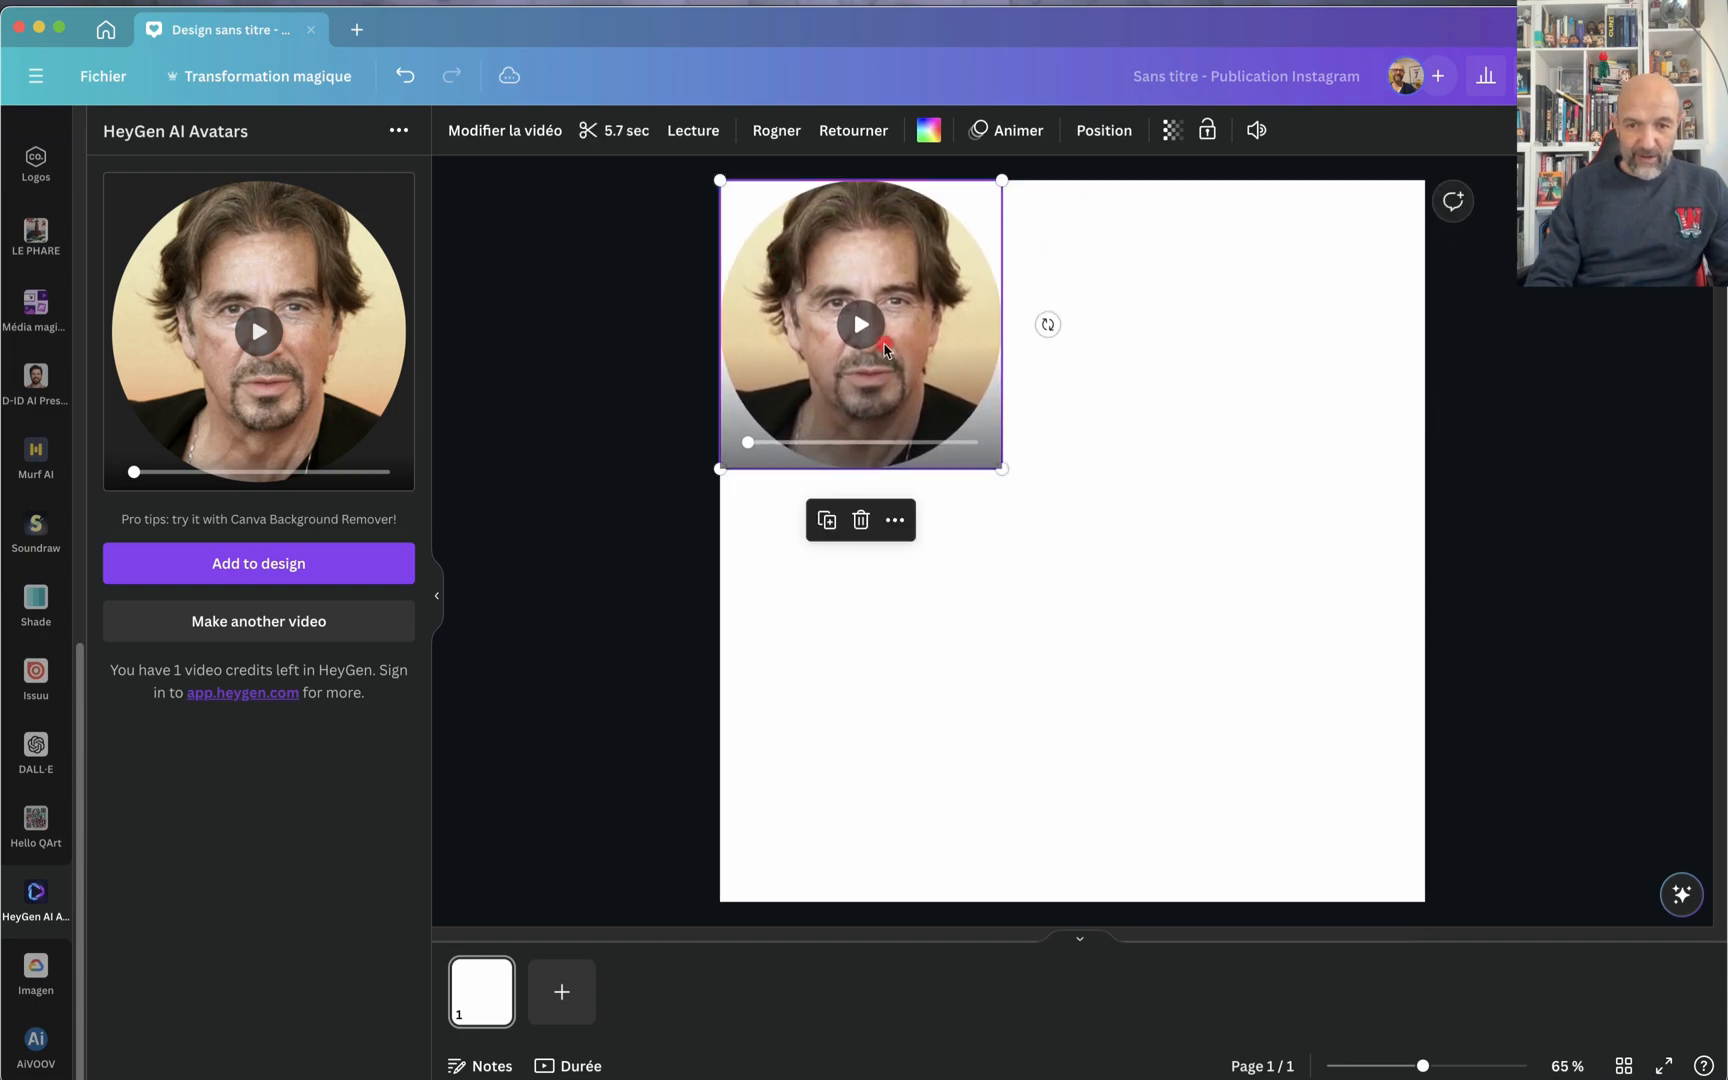
pyautogui.moveTo(1004, 456); pyautogui.dragTo(1452, 876)
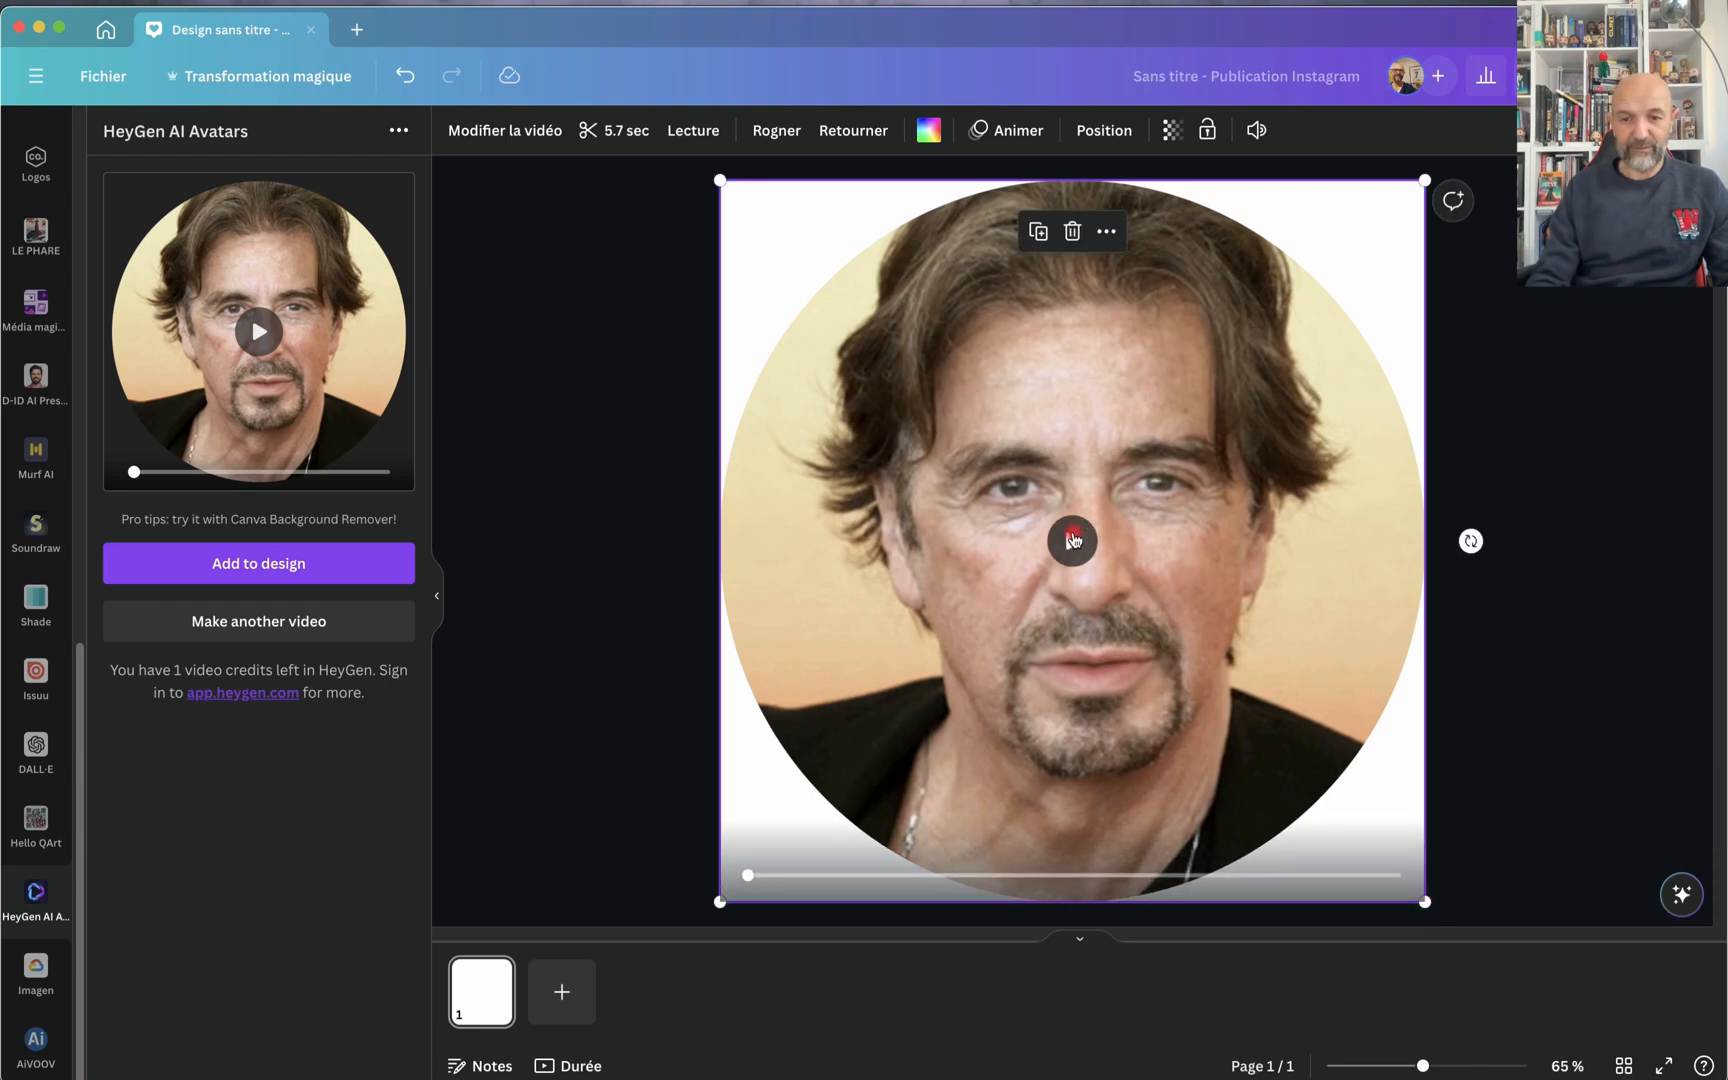
# Step: Play the Al Pacino avatar video on the page twice to examine the talking face
pyautogui.click(1073, 540)
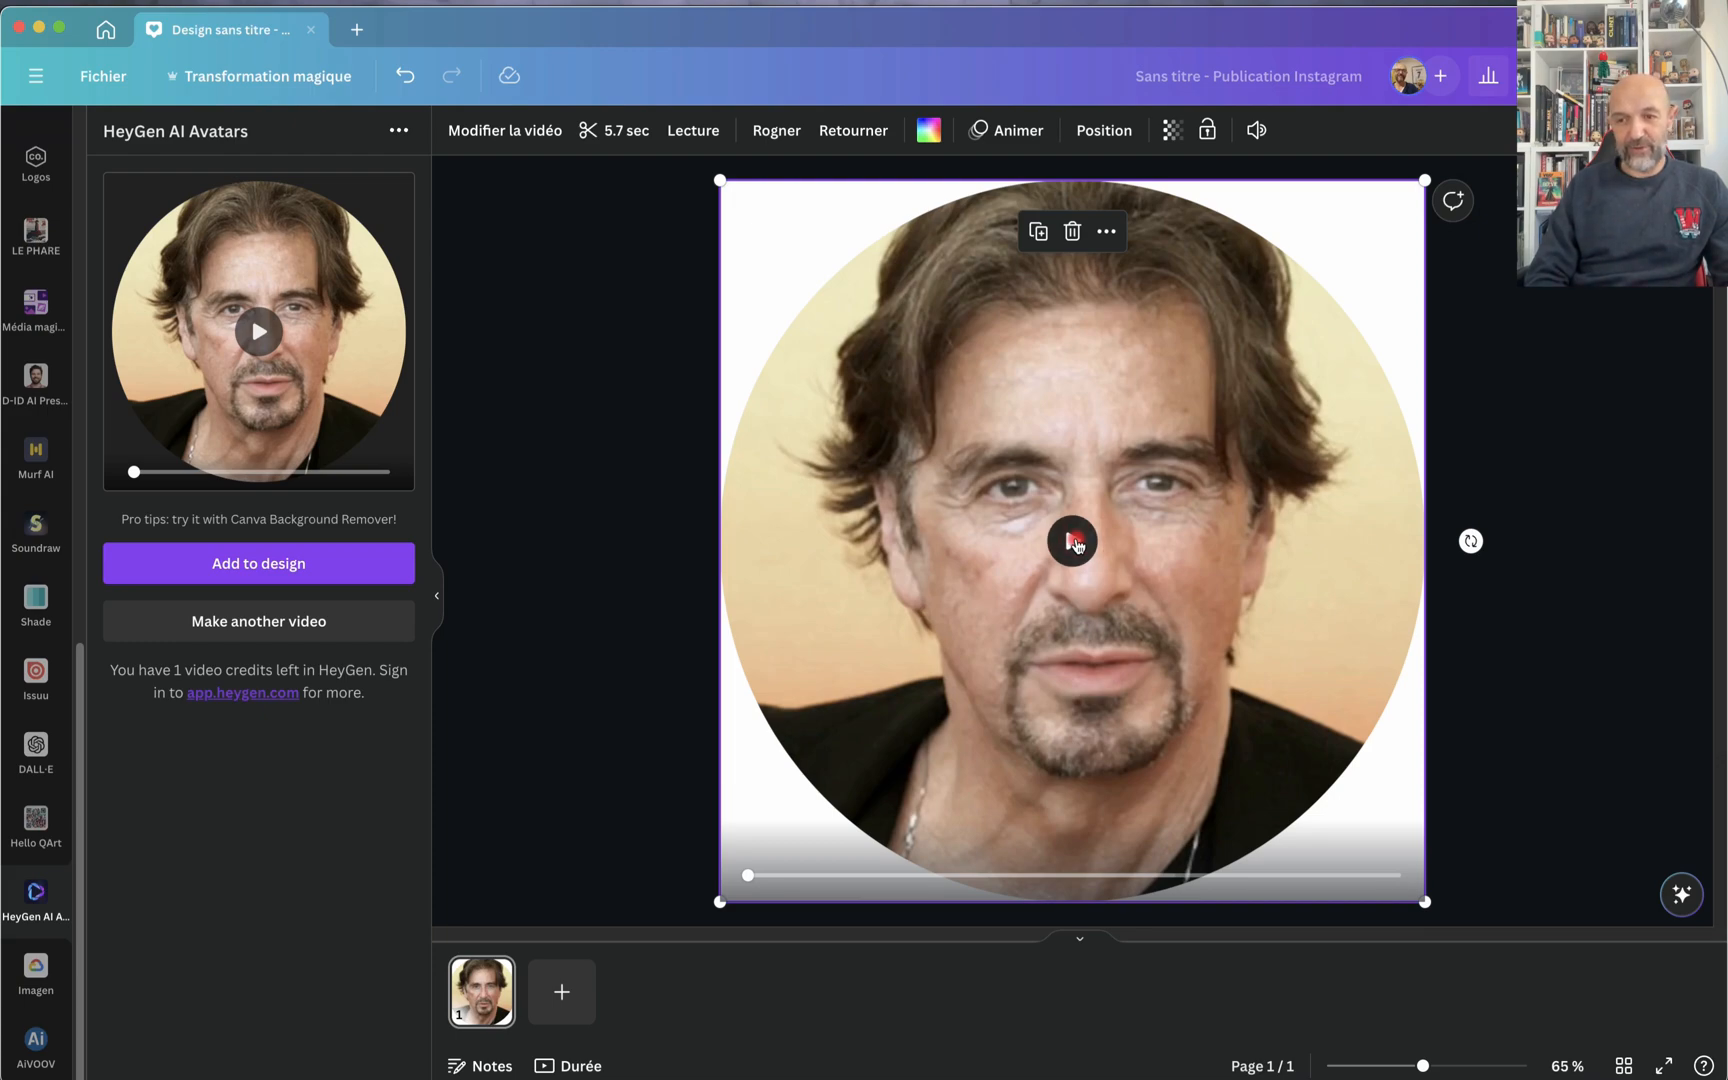
pyautogui.click(1073, 541)
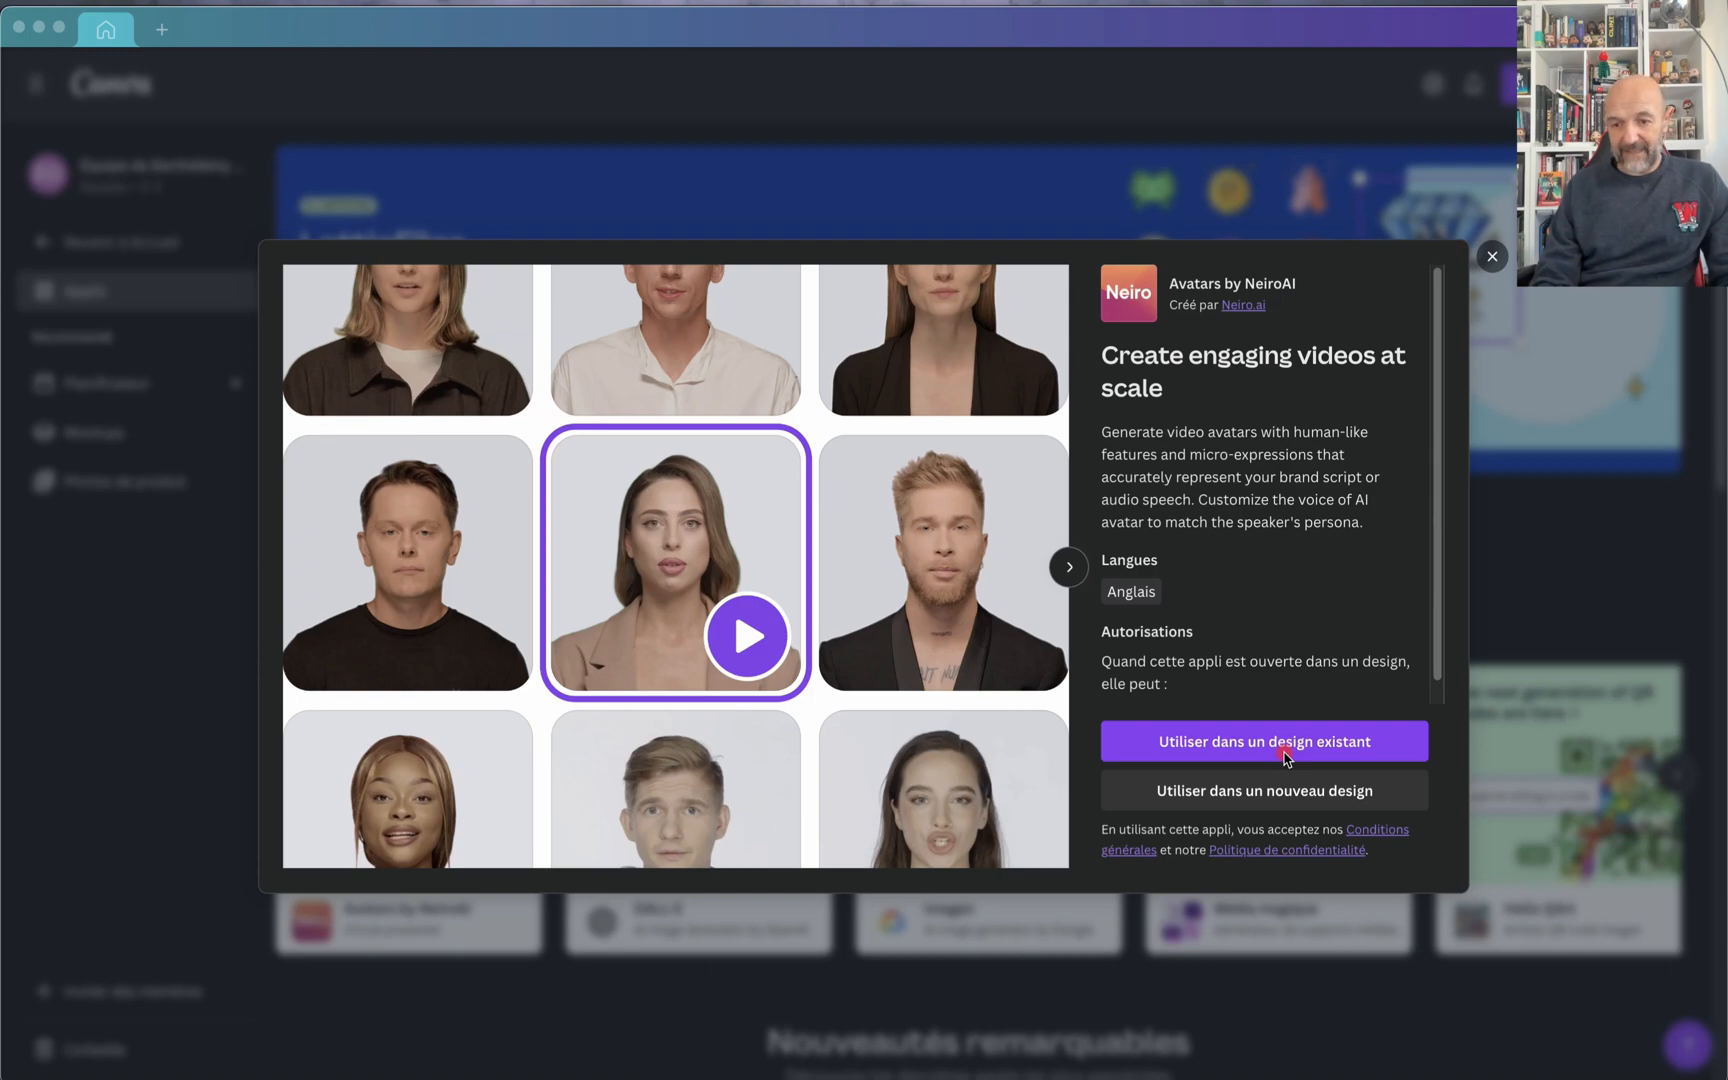
# Step: Open the Avatars by NeiroAI app in a new Instagram post design
pyautogui.click(1227, 796)
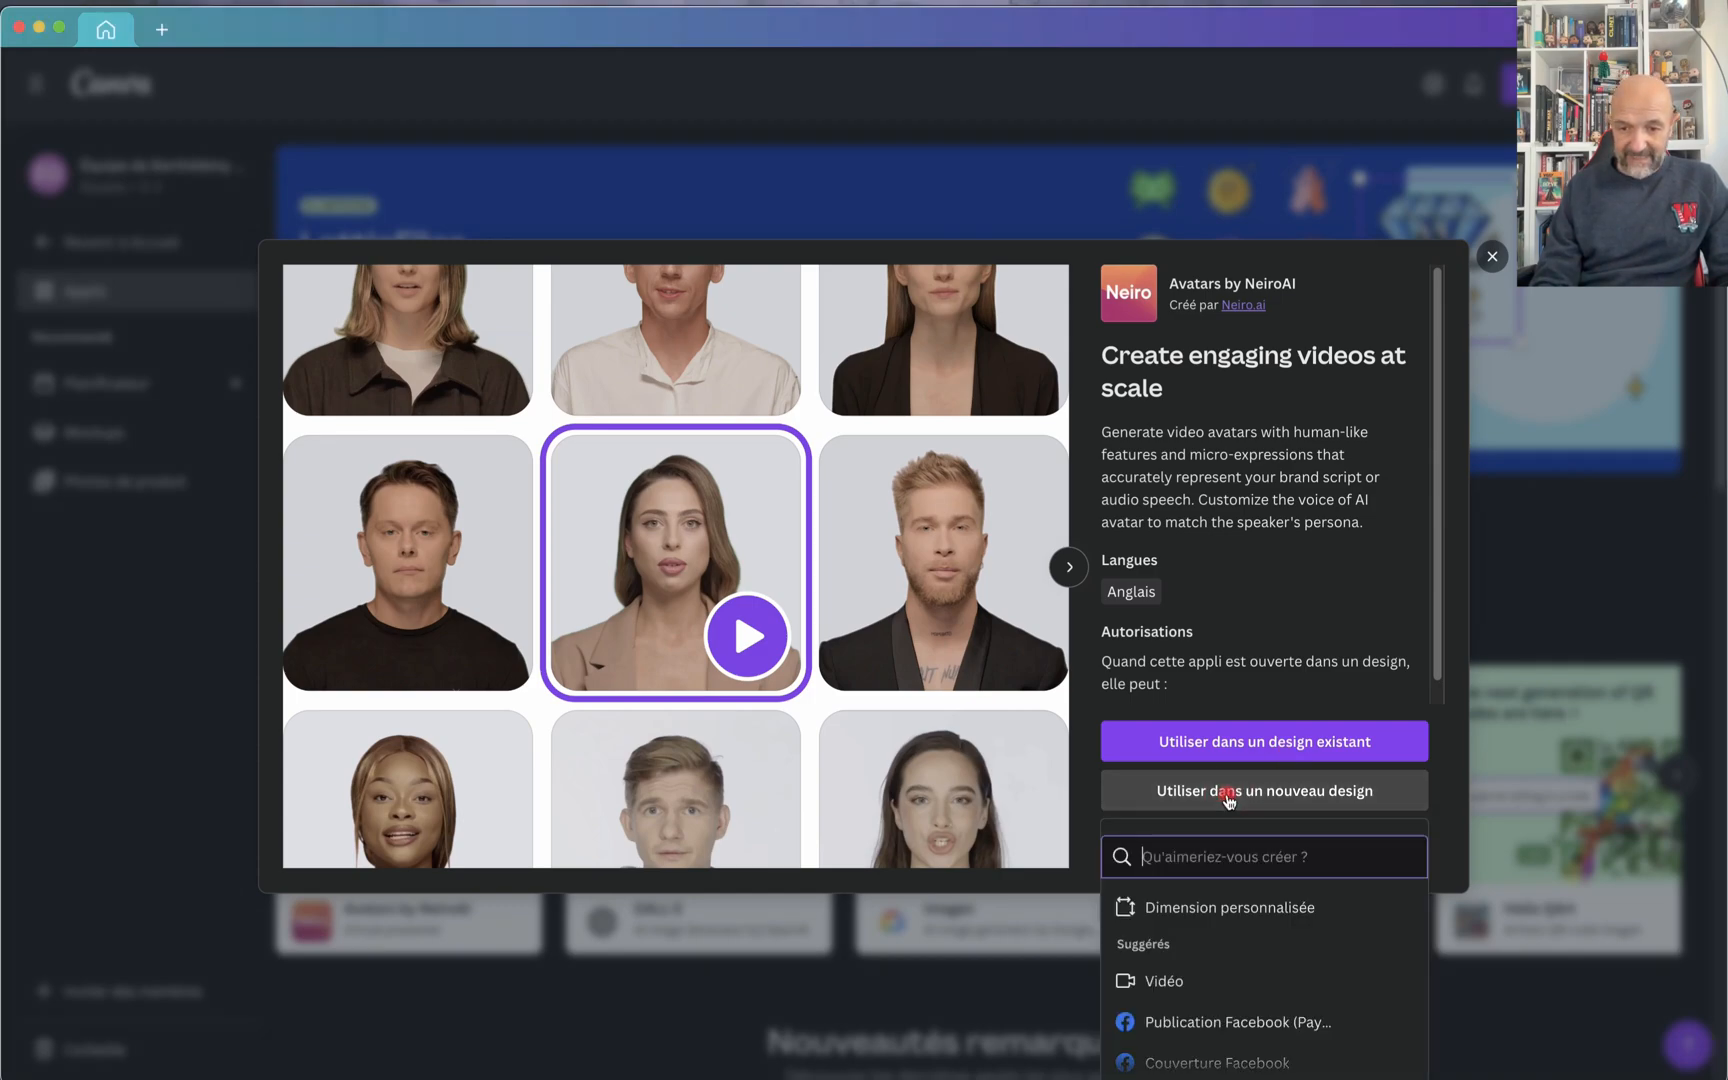
pyautogui.scroll(-2, 1209, 940)
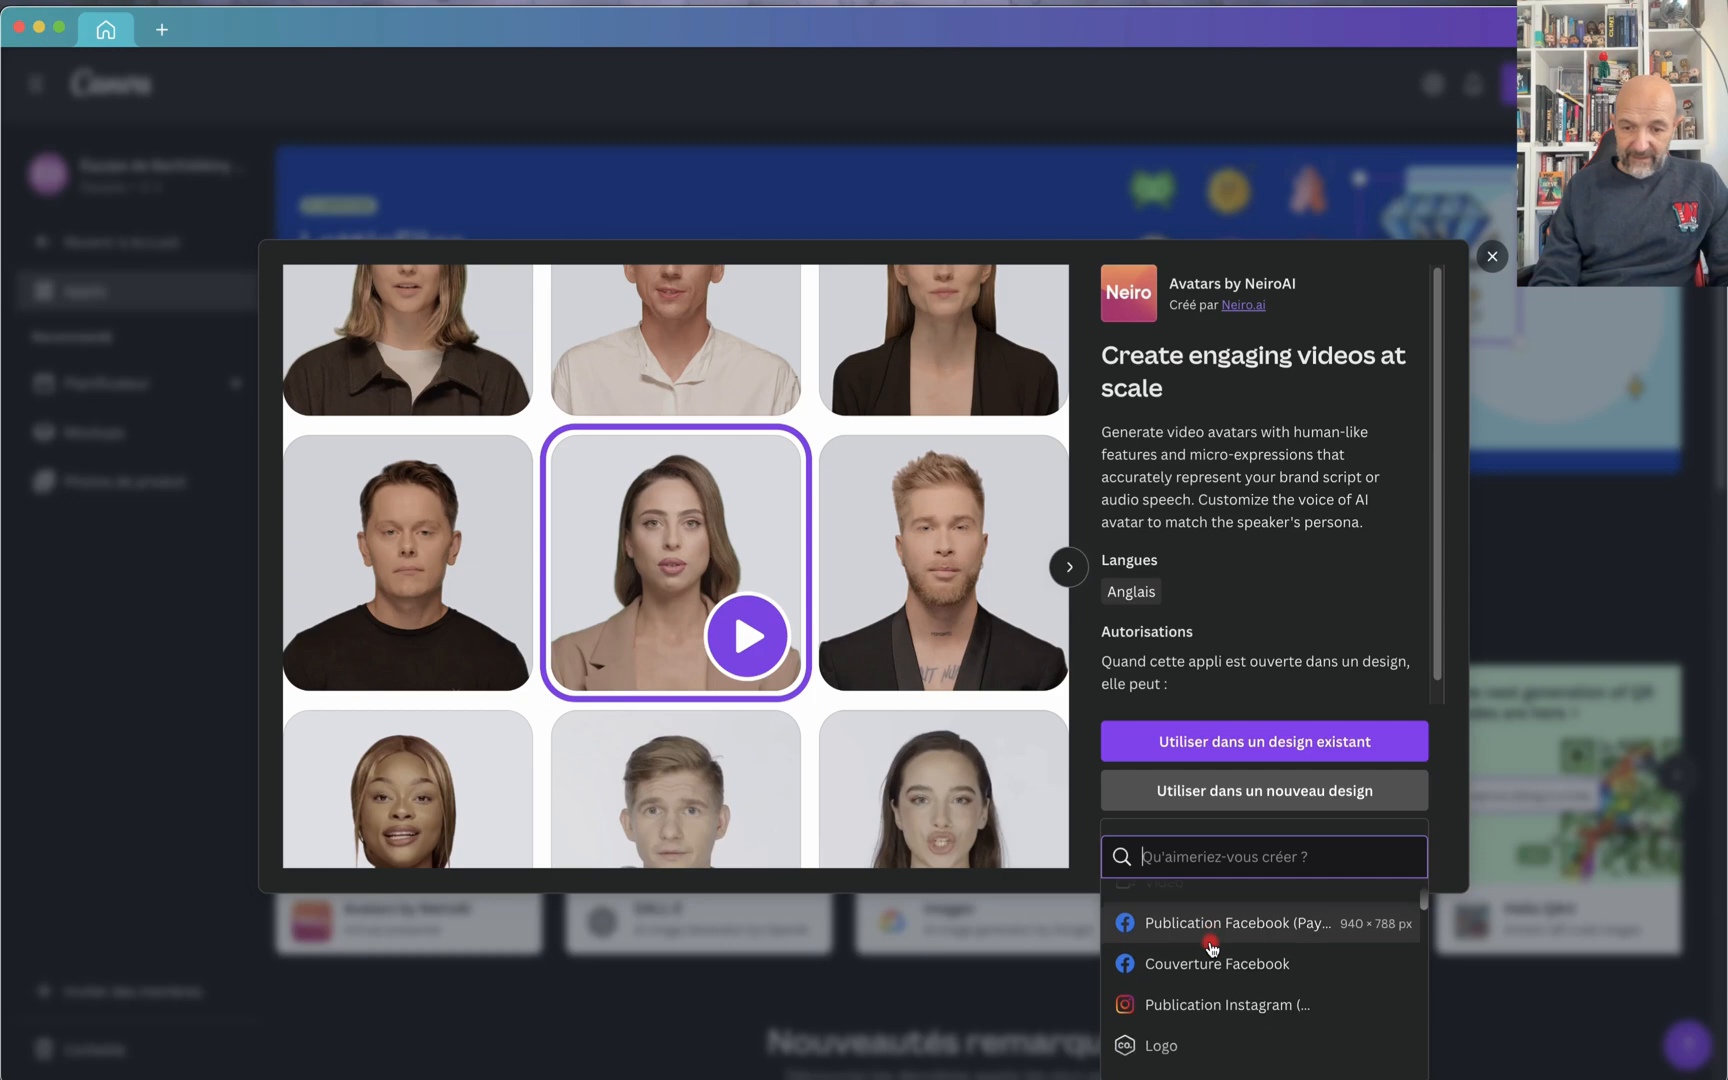
pyautogui.scroll(-1, 1211, 947)
pyautogui.click(1206, 963)
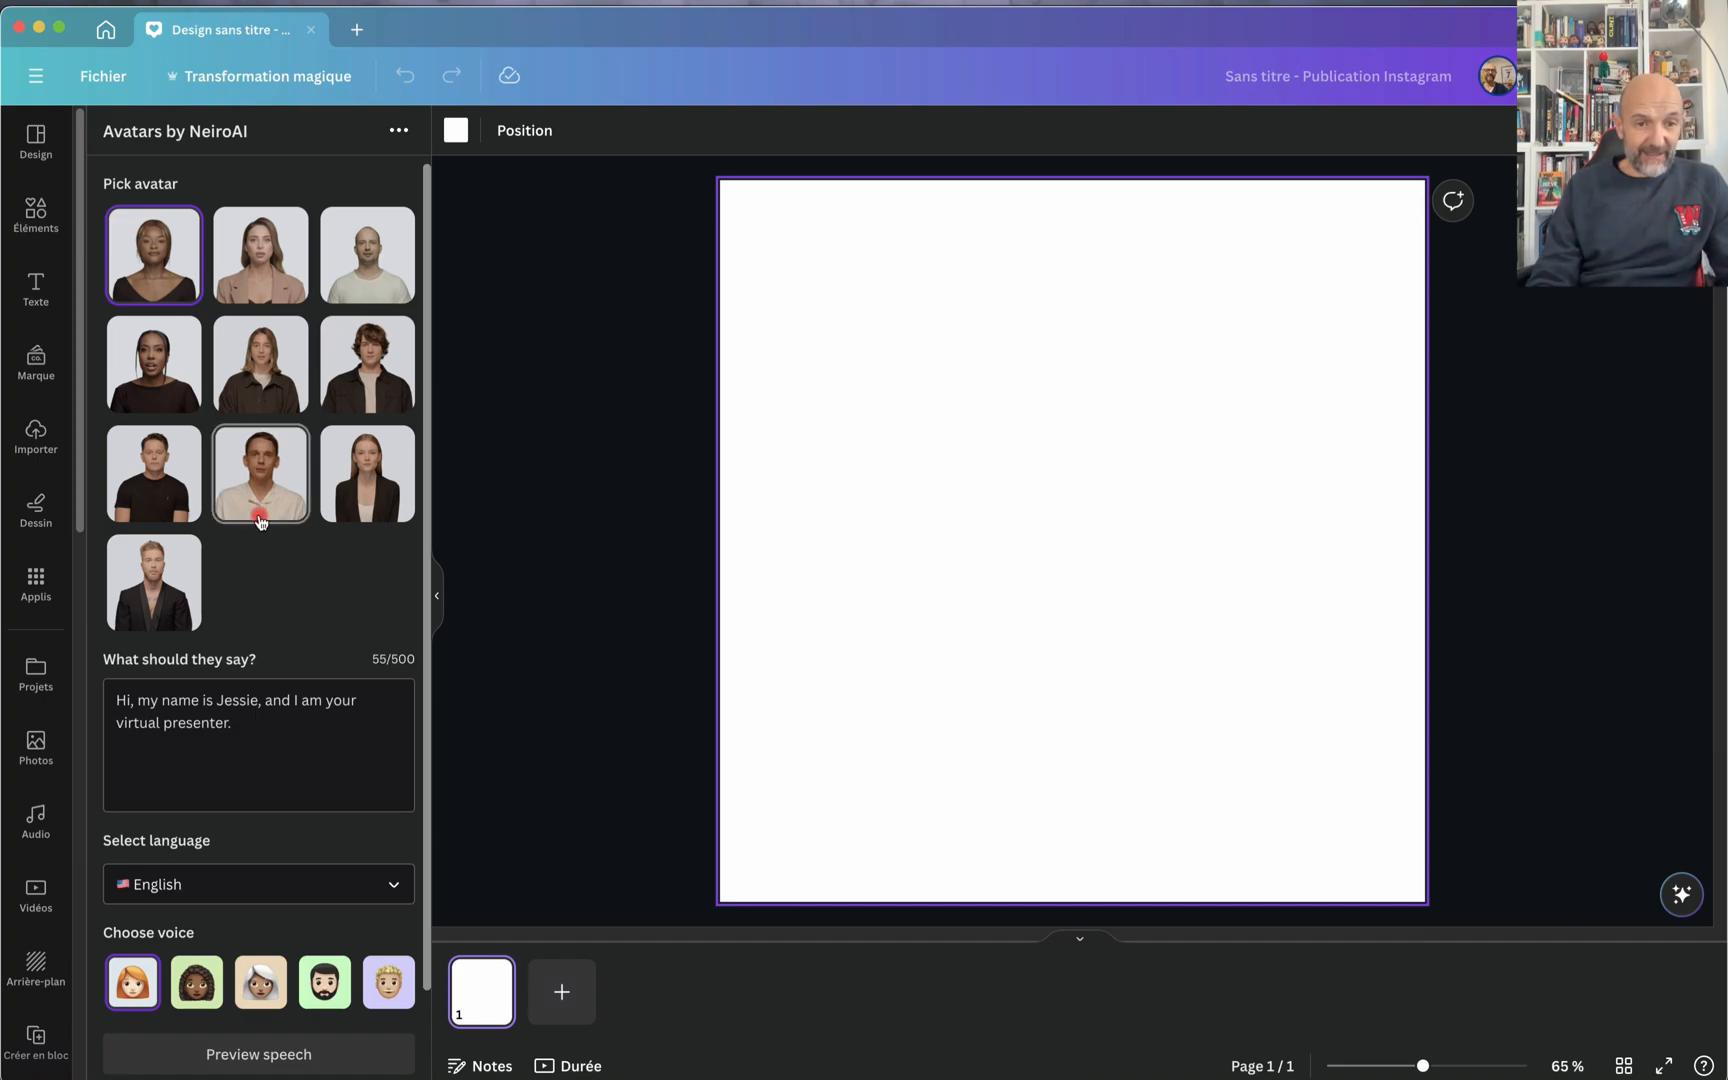
# Step: Pick the curly-haired young man avatar and replace its script with the pasted "Hello, bienvenue sur cette vidéo basée sur les applications externes de Canva"
pyautogui.click(355, 370)
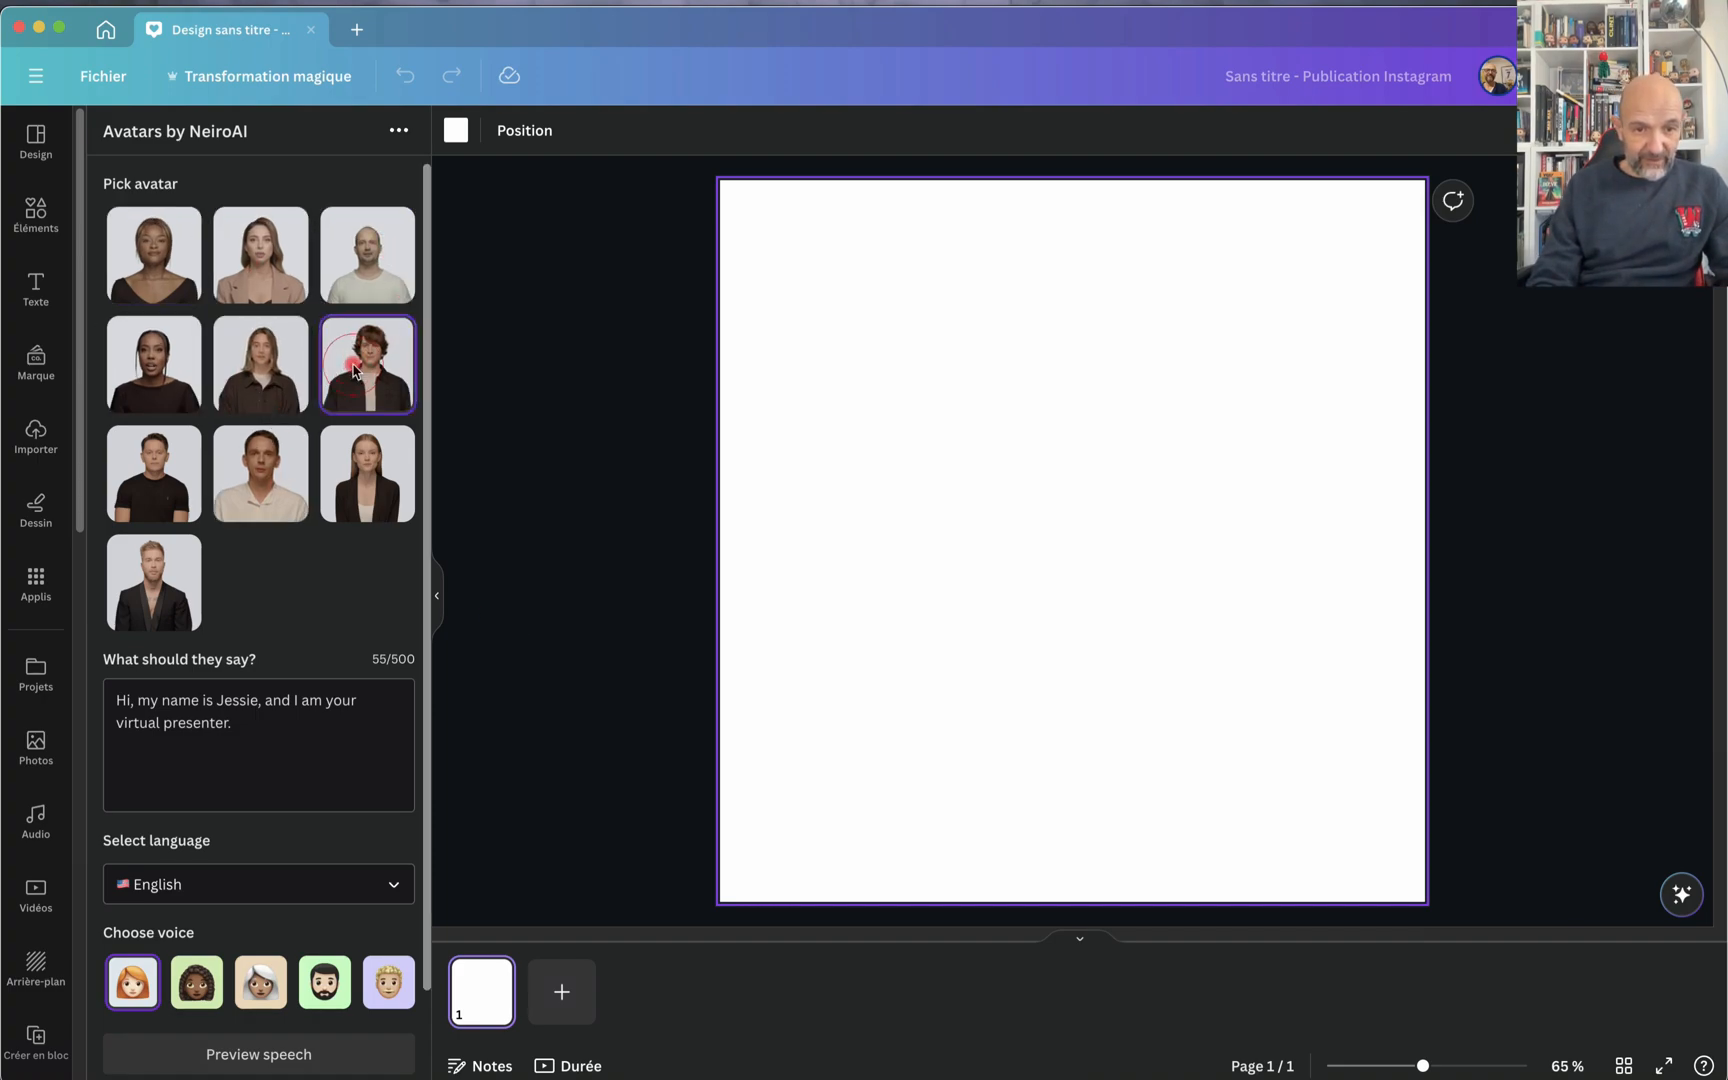
pyautogui.click(270, 720)
pyautogui.keyDown('shift'); pyautogui.click(115, 683); pyautogui.keyUp('shift')
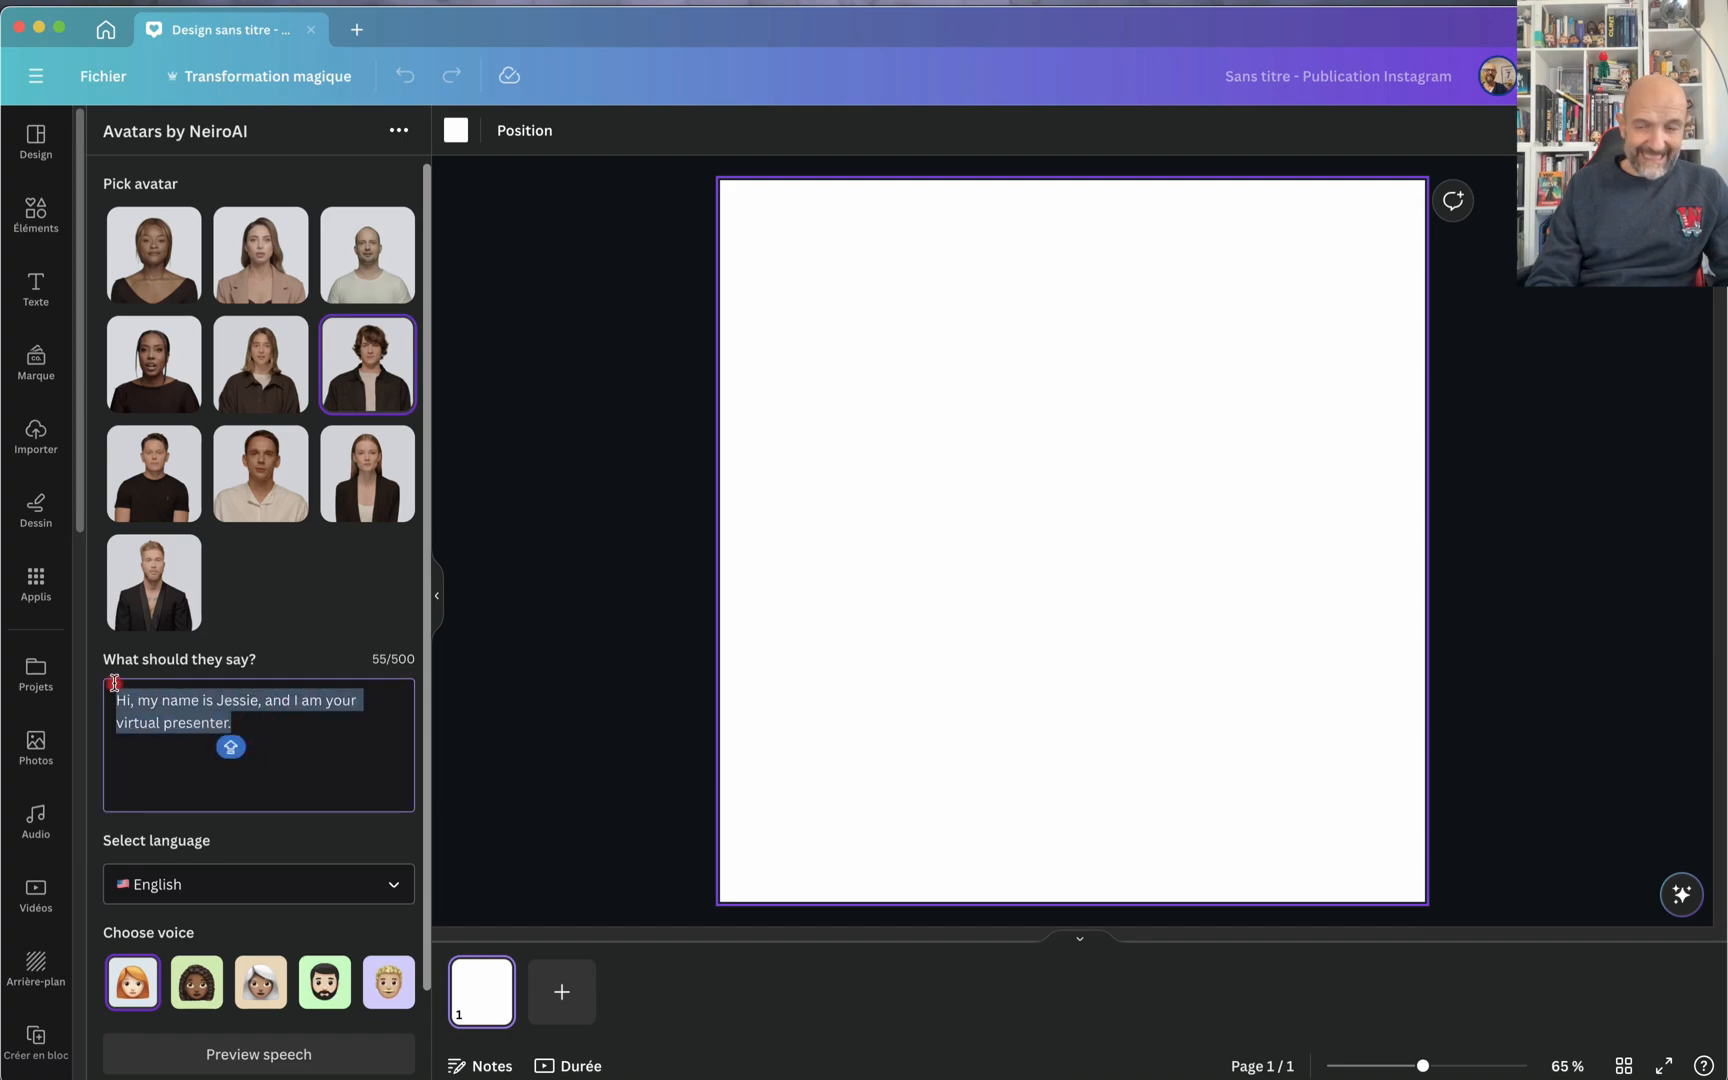
pyautogui.write('Hello, bienvenue sur cette vidéo basée sur les applications externes de Canva')
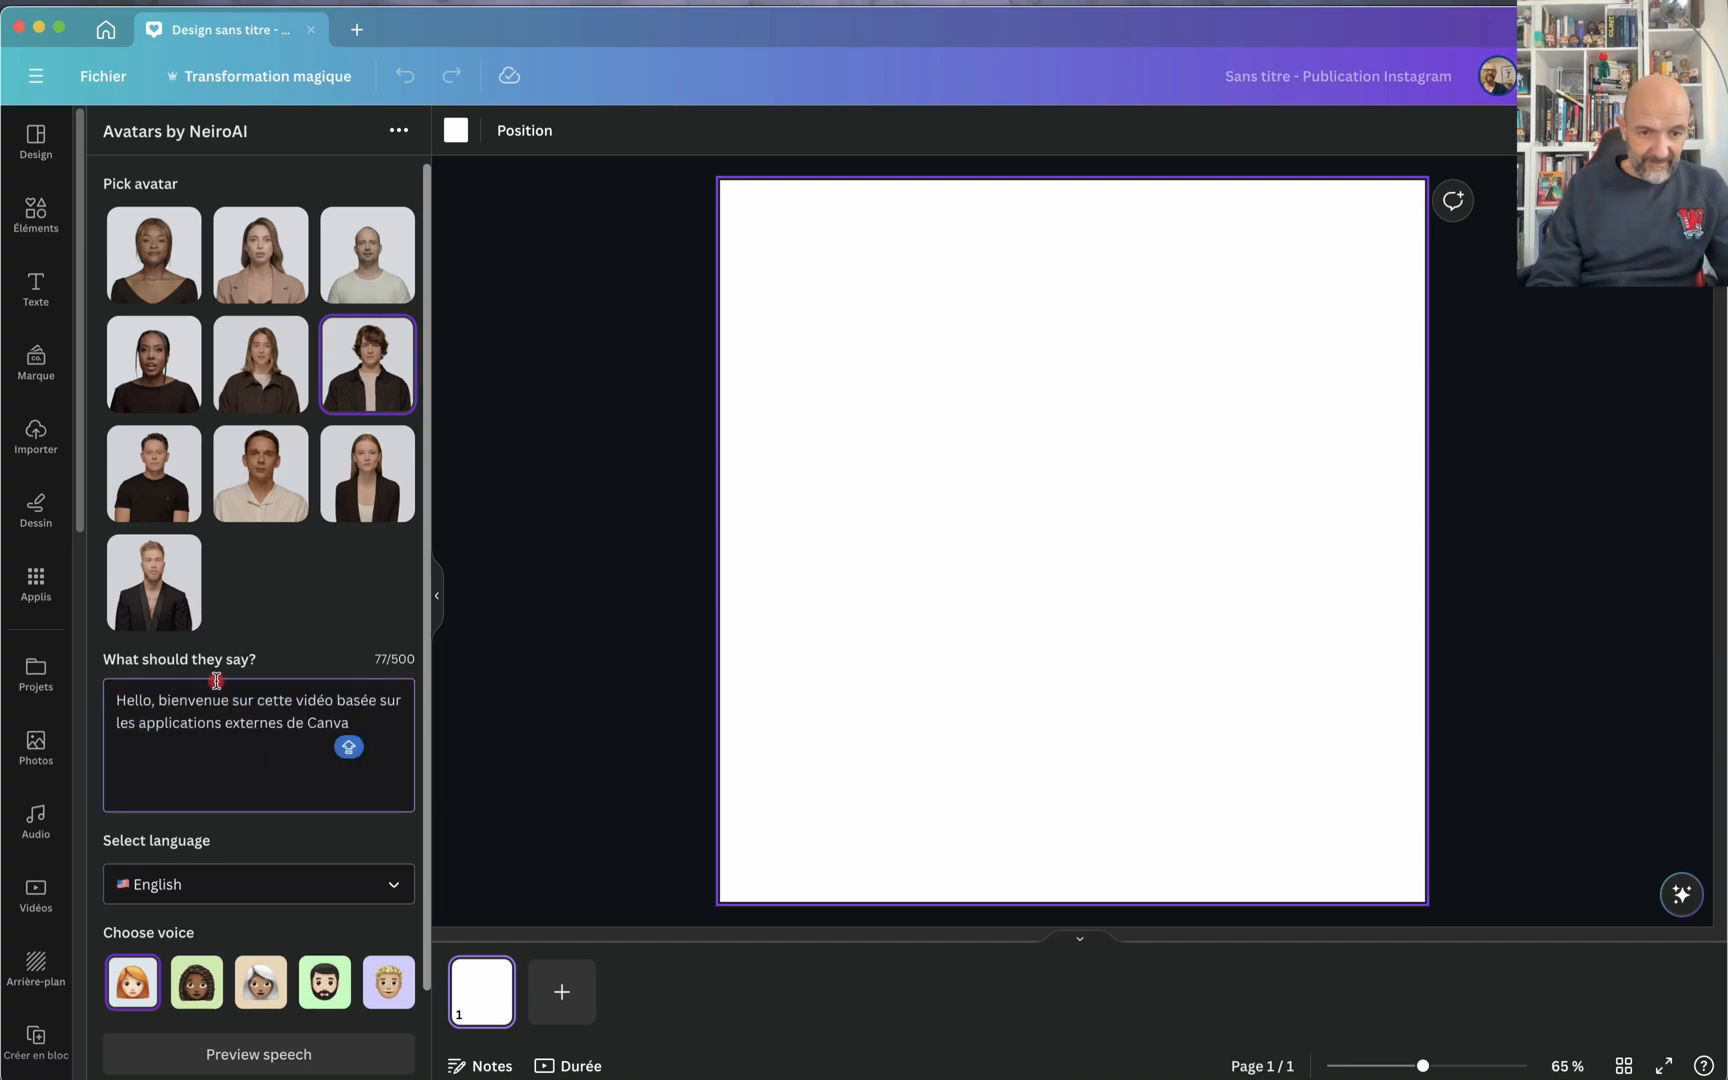
# Step: End the script's sentence with a period, append "N'hésitez pas me faire part de vos observations en bas de cette vidéo", and select all the text
pyautogui.write('. ')
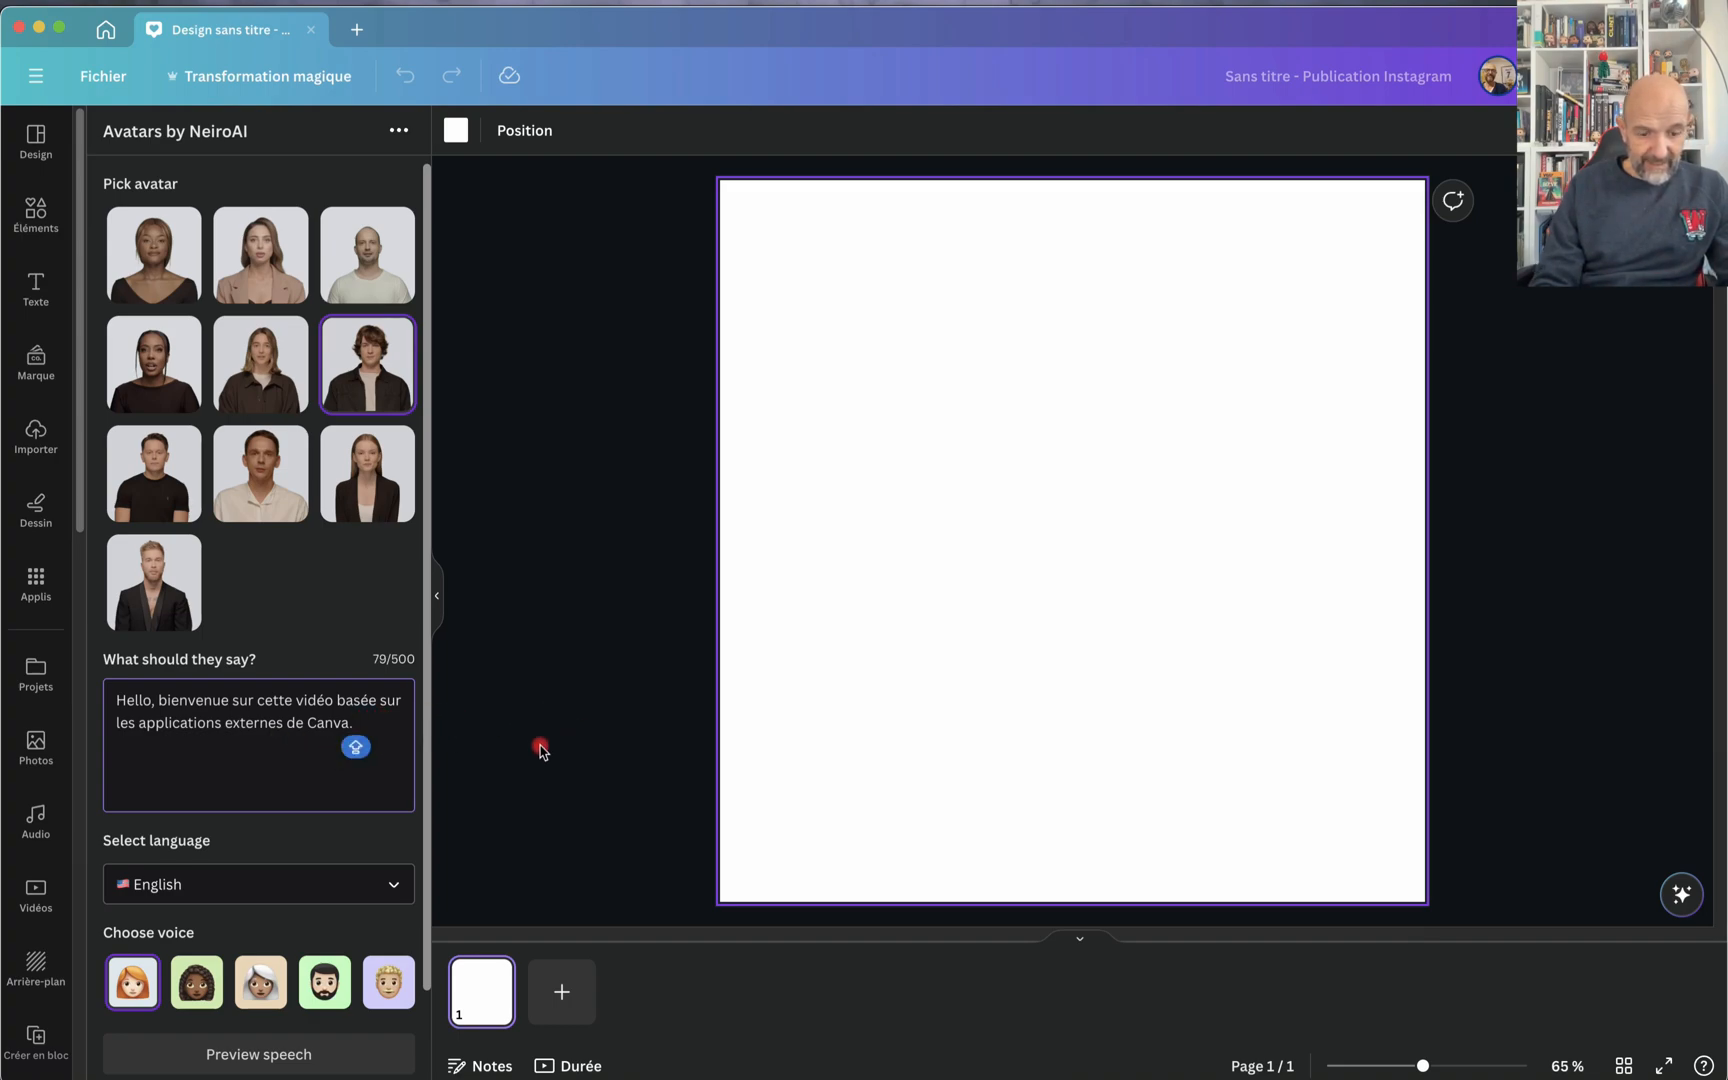
pyautogui.write("N'h")
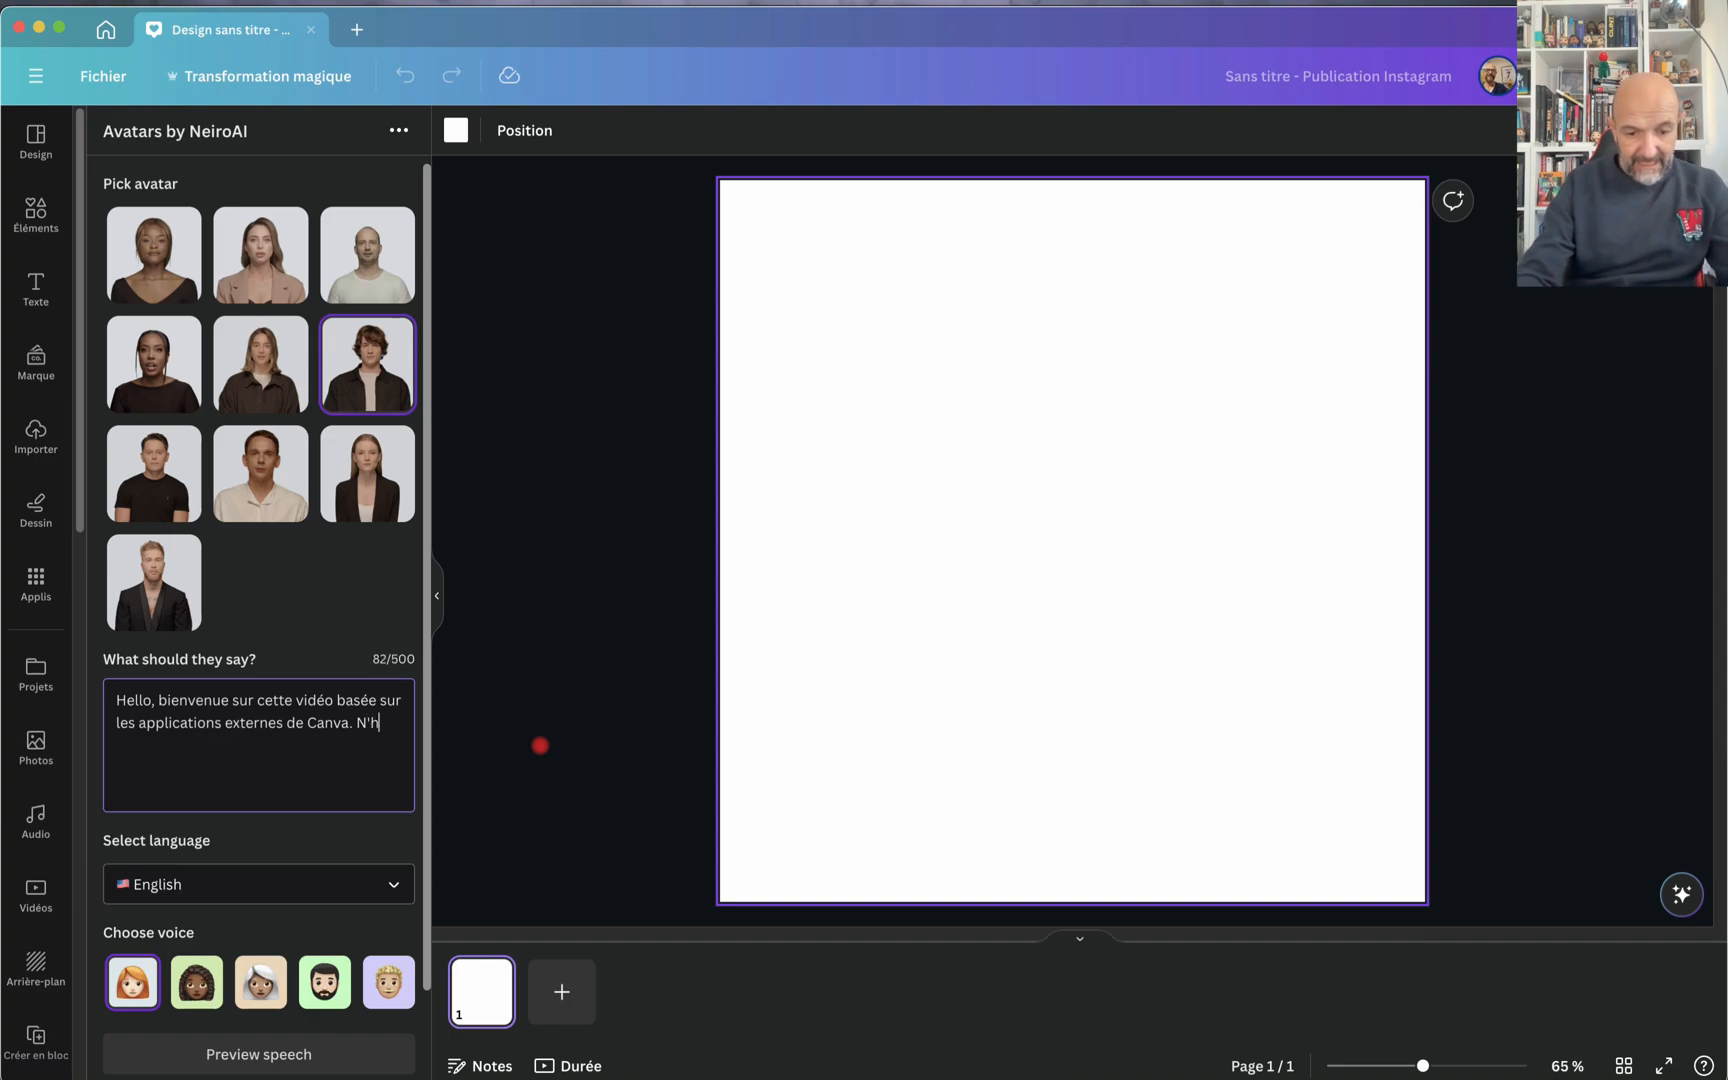
pyautogui.write('ésitez p')
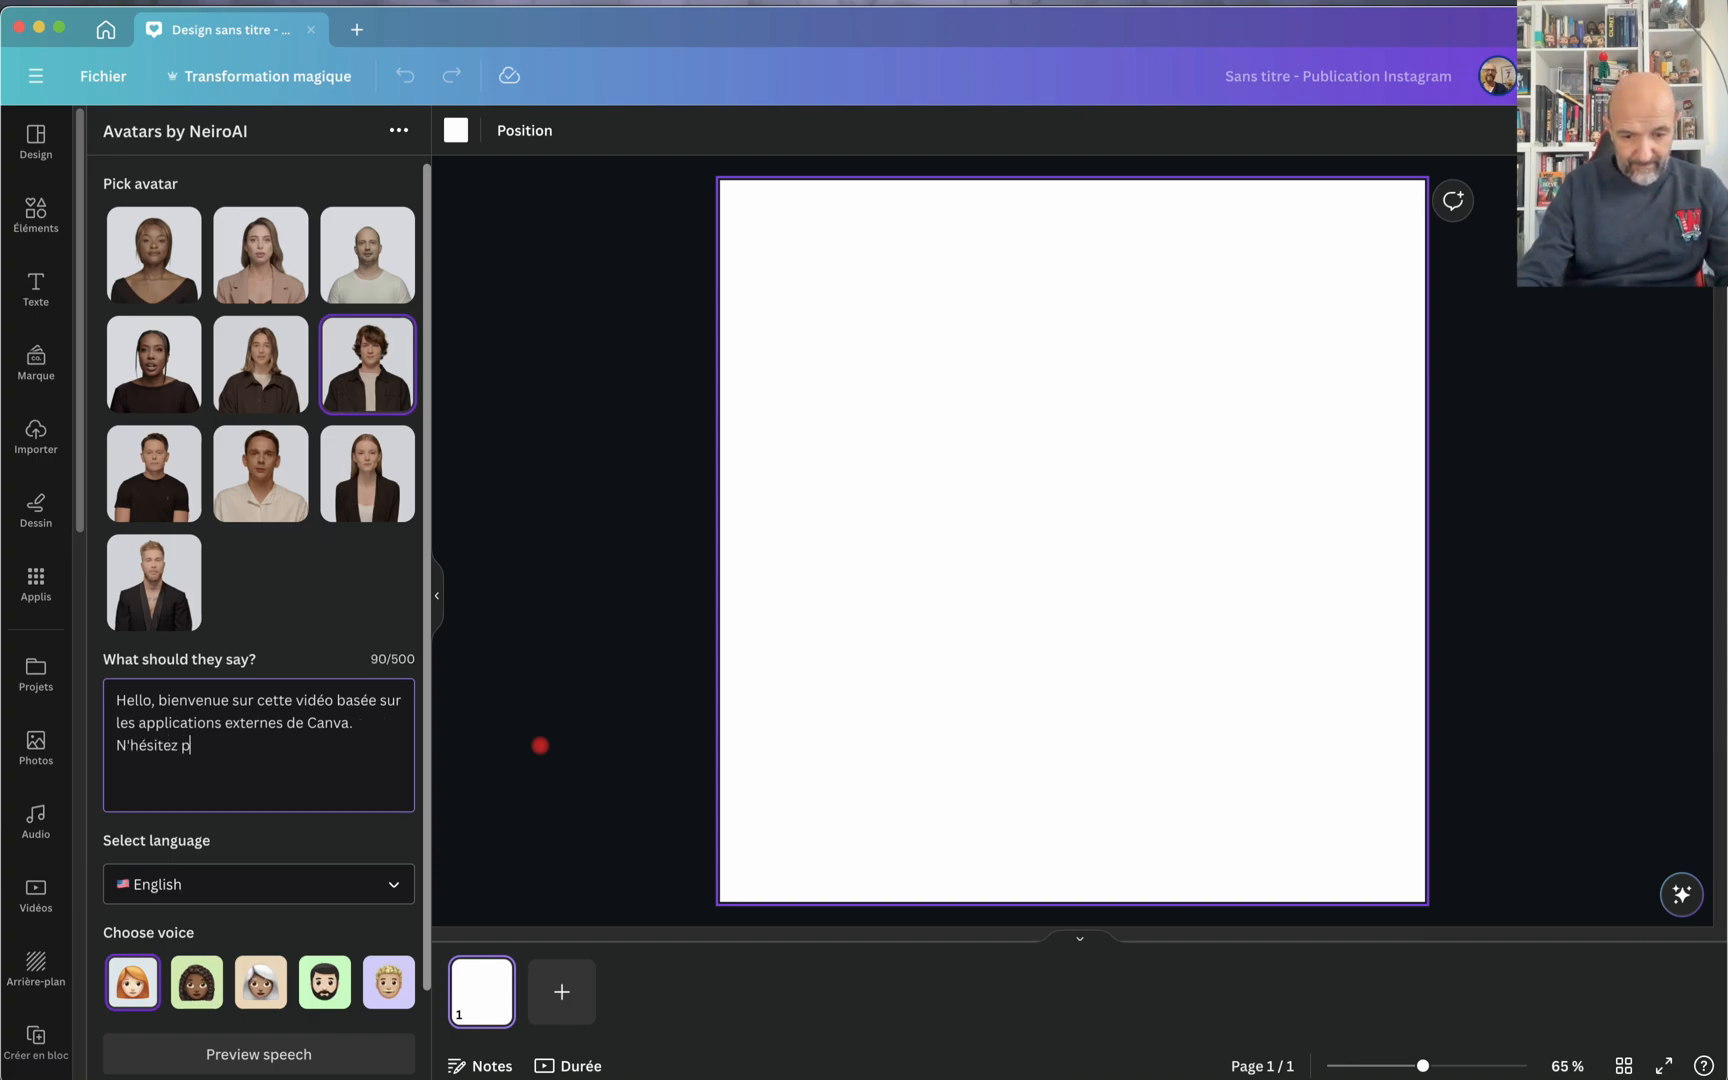
pyautogui.write('as  me fa')
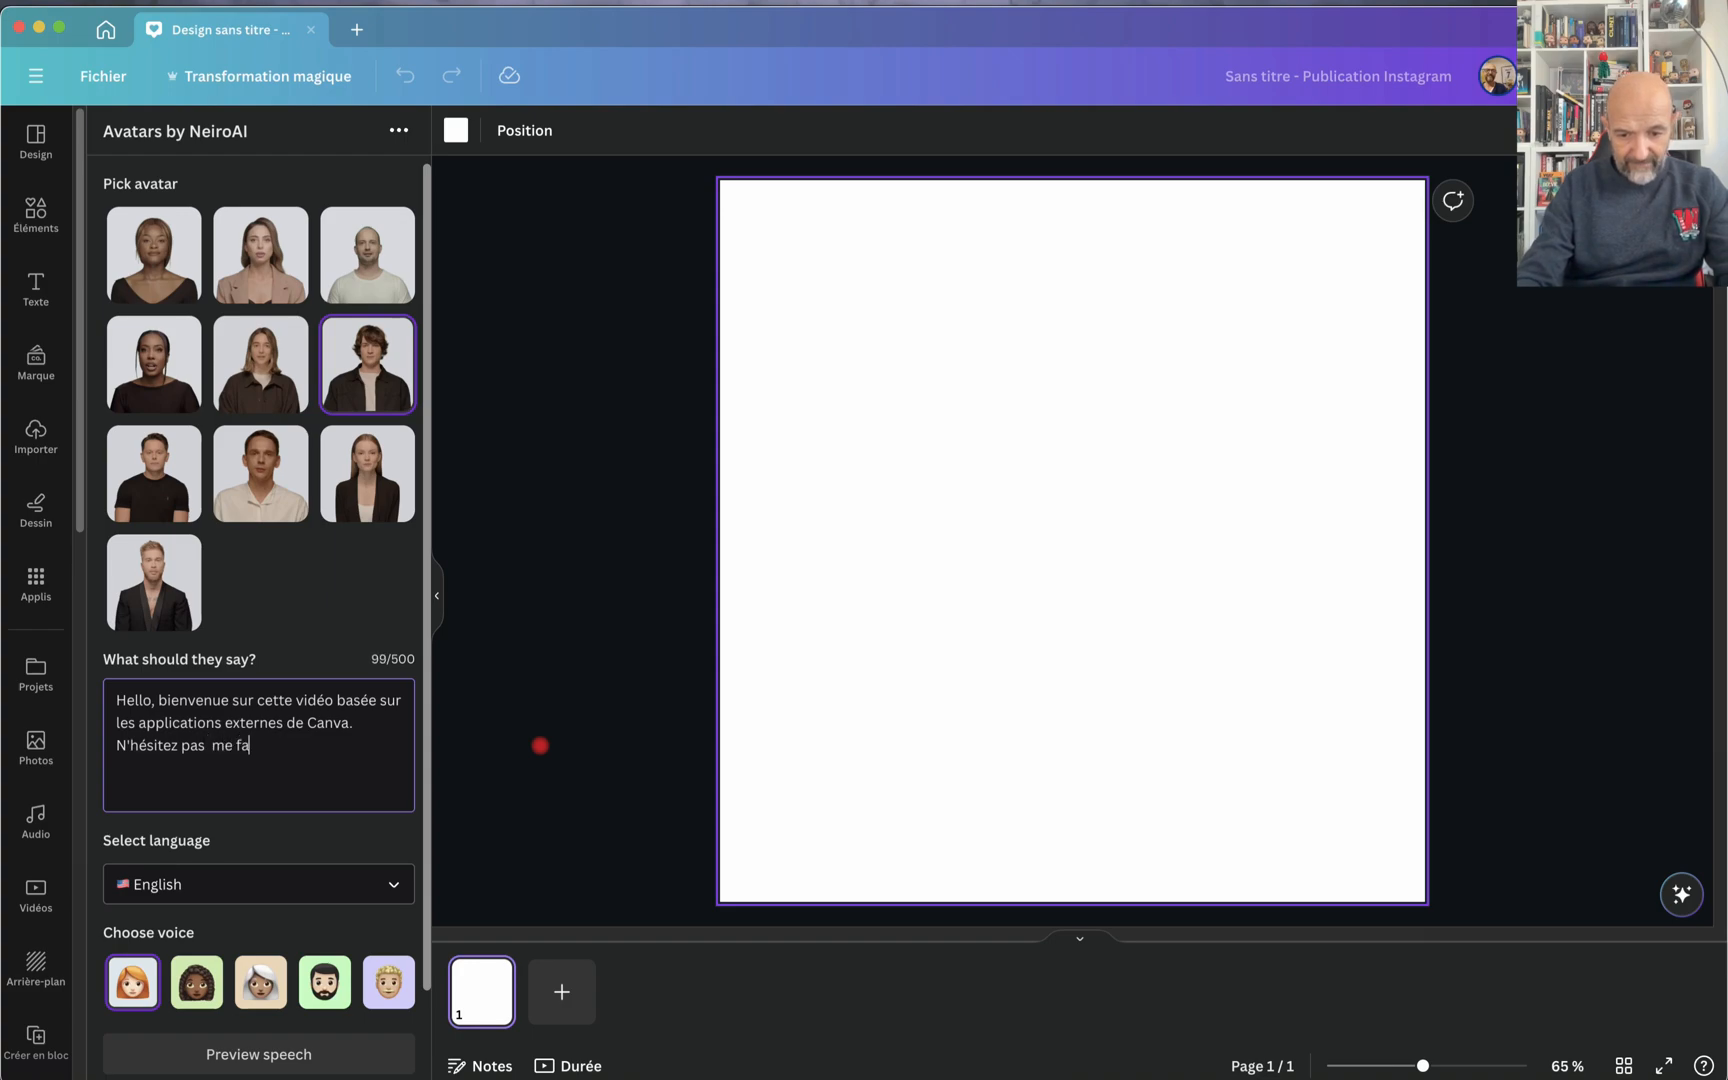
pyautogui.write('ire part de ')
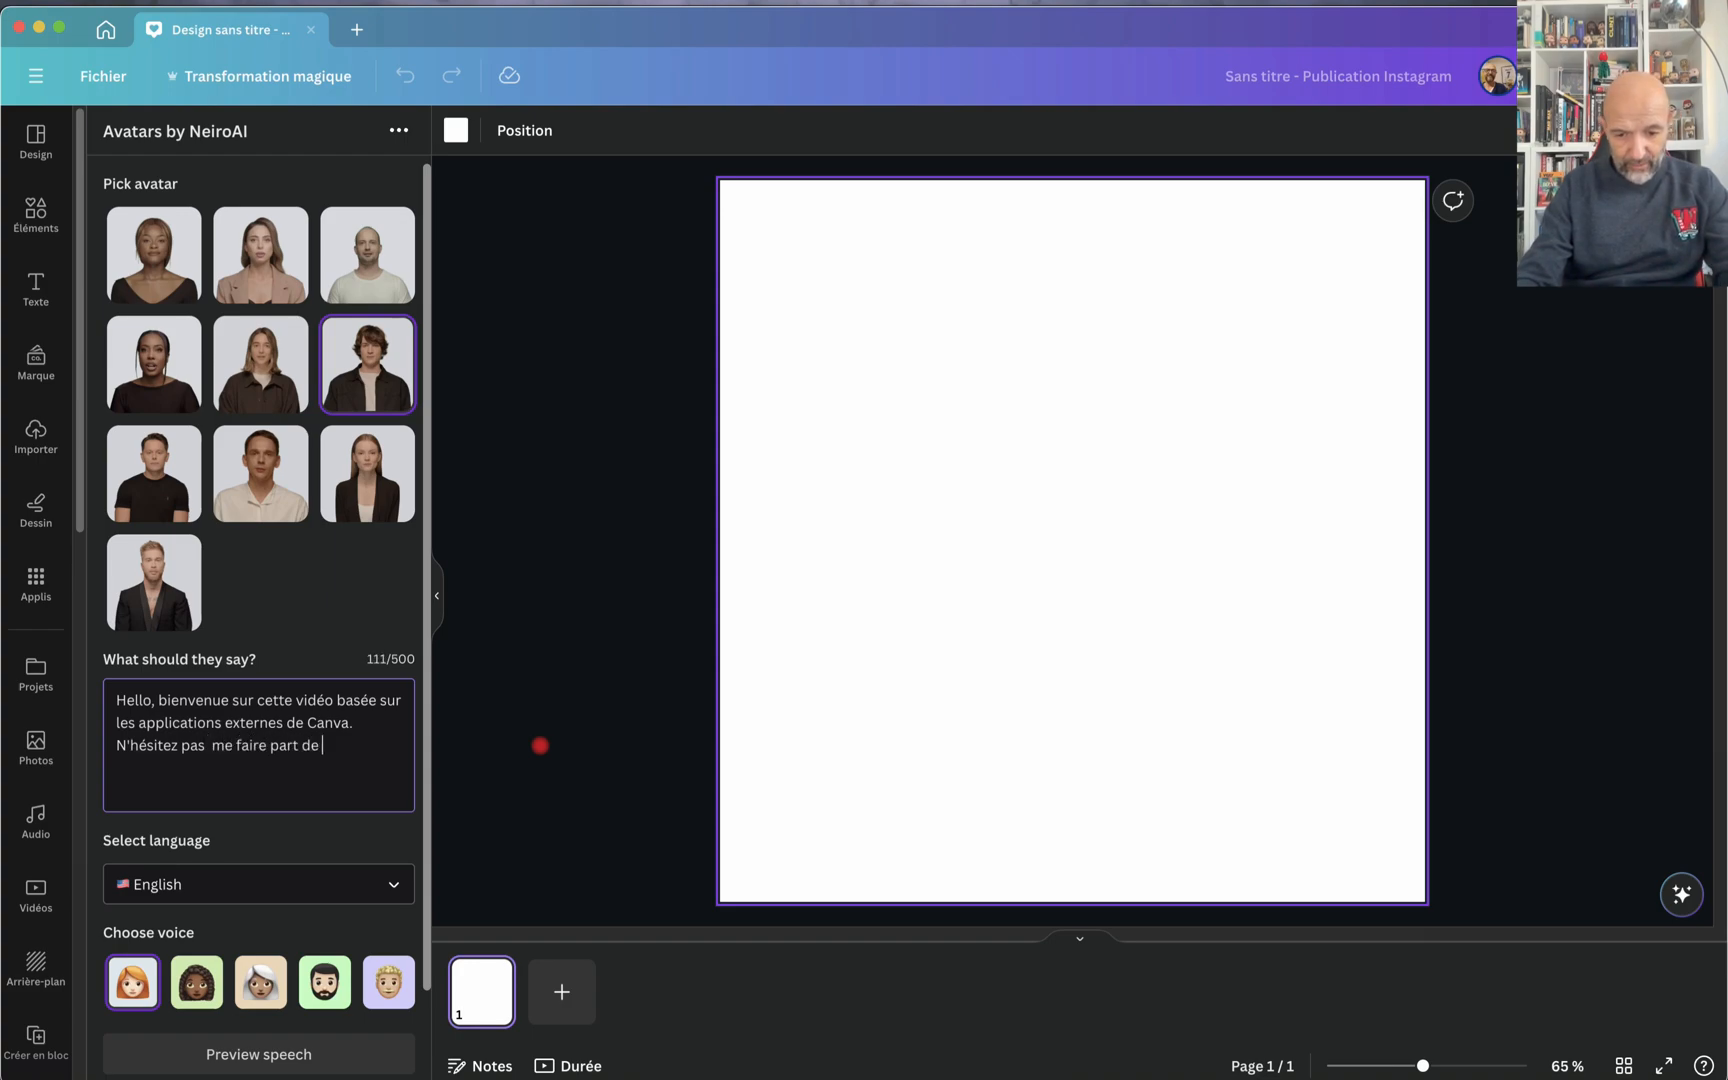
pyautogui.write('vos obser')
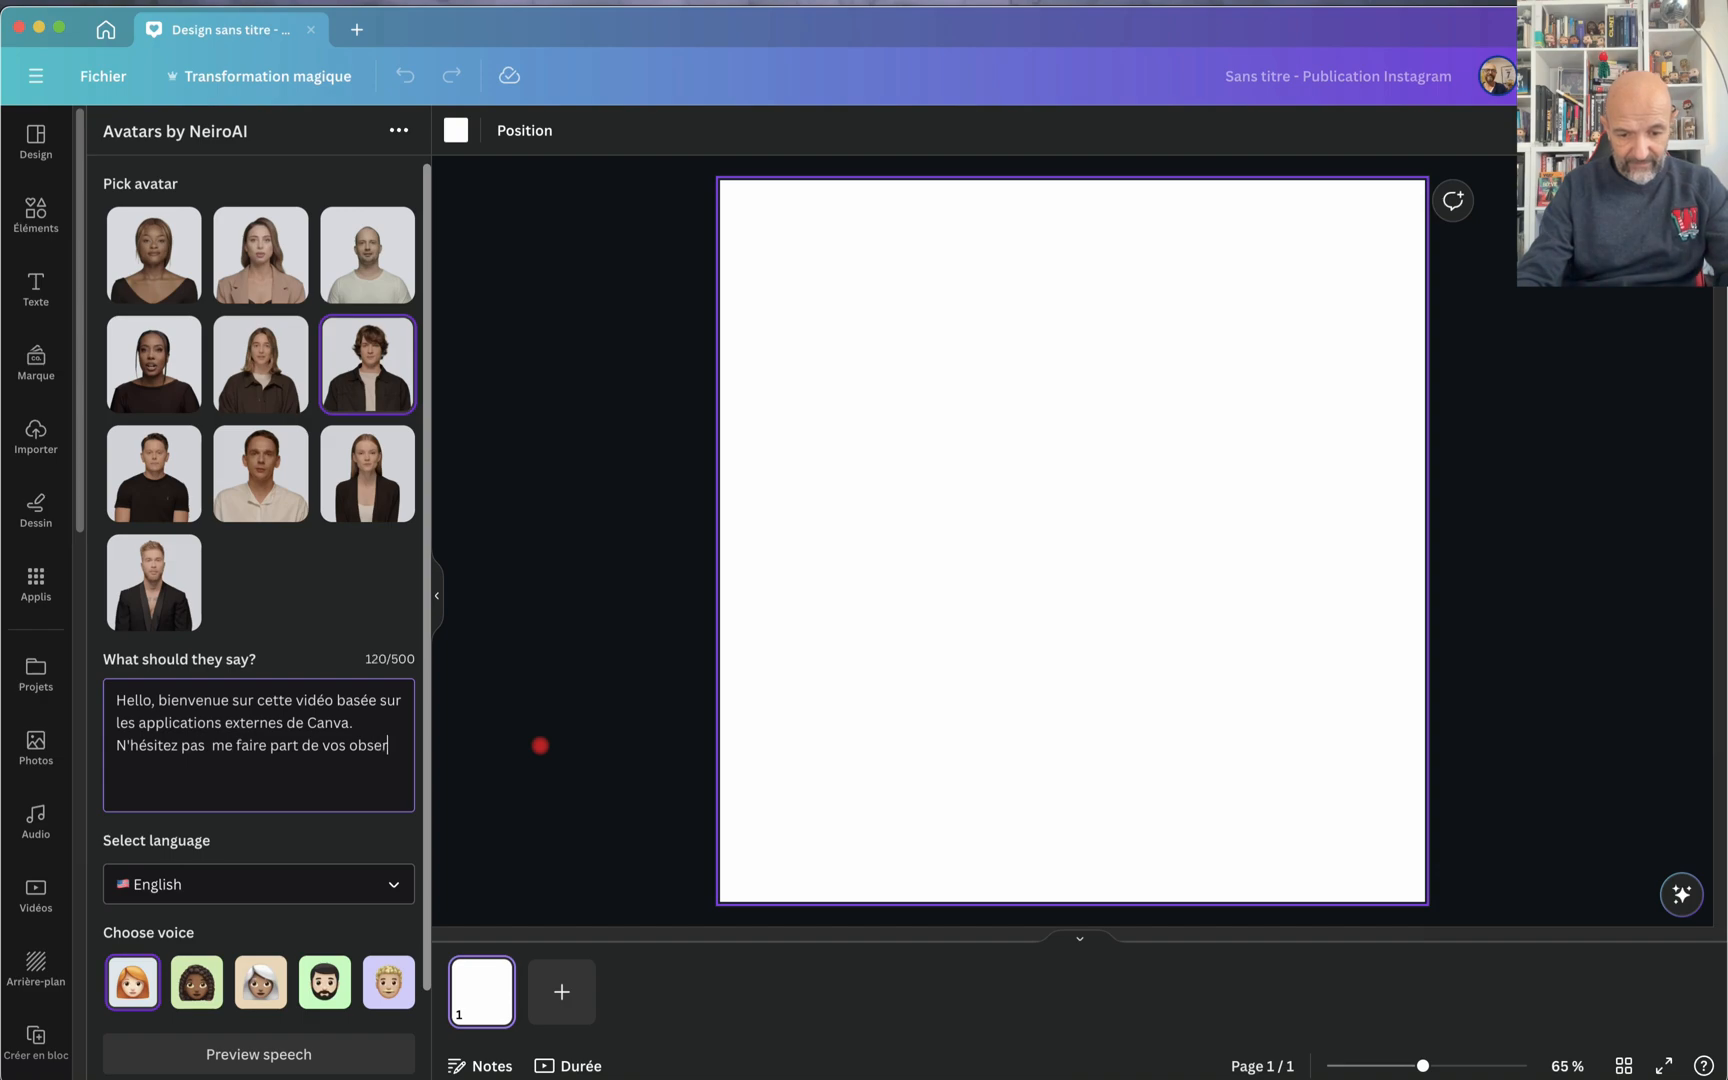
pyautogui.write('vations ')
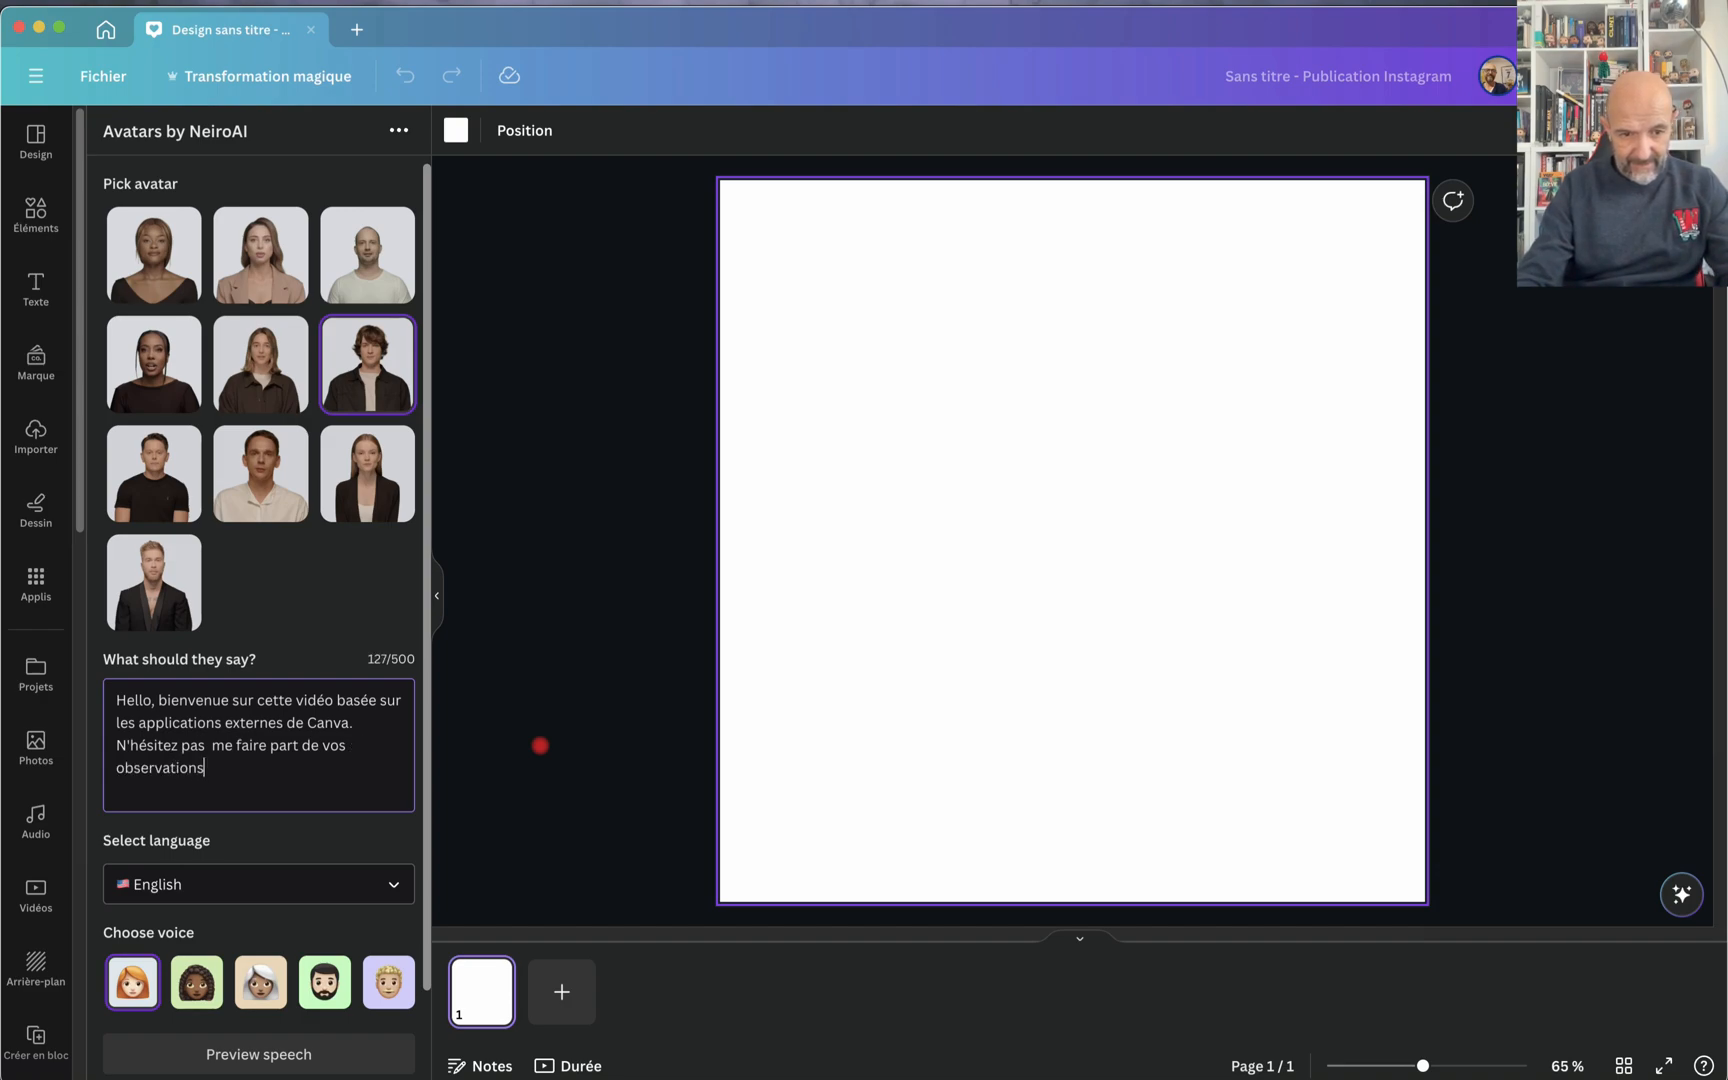
pyautogui.write('en ')
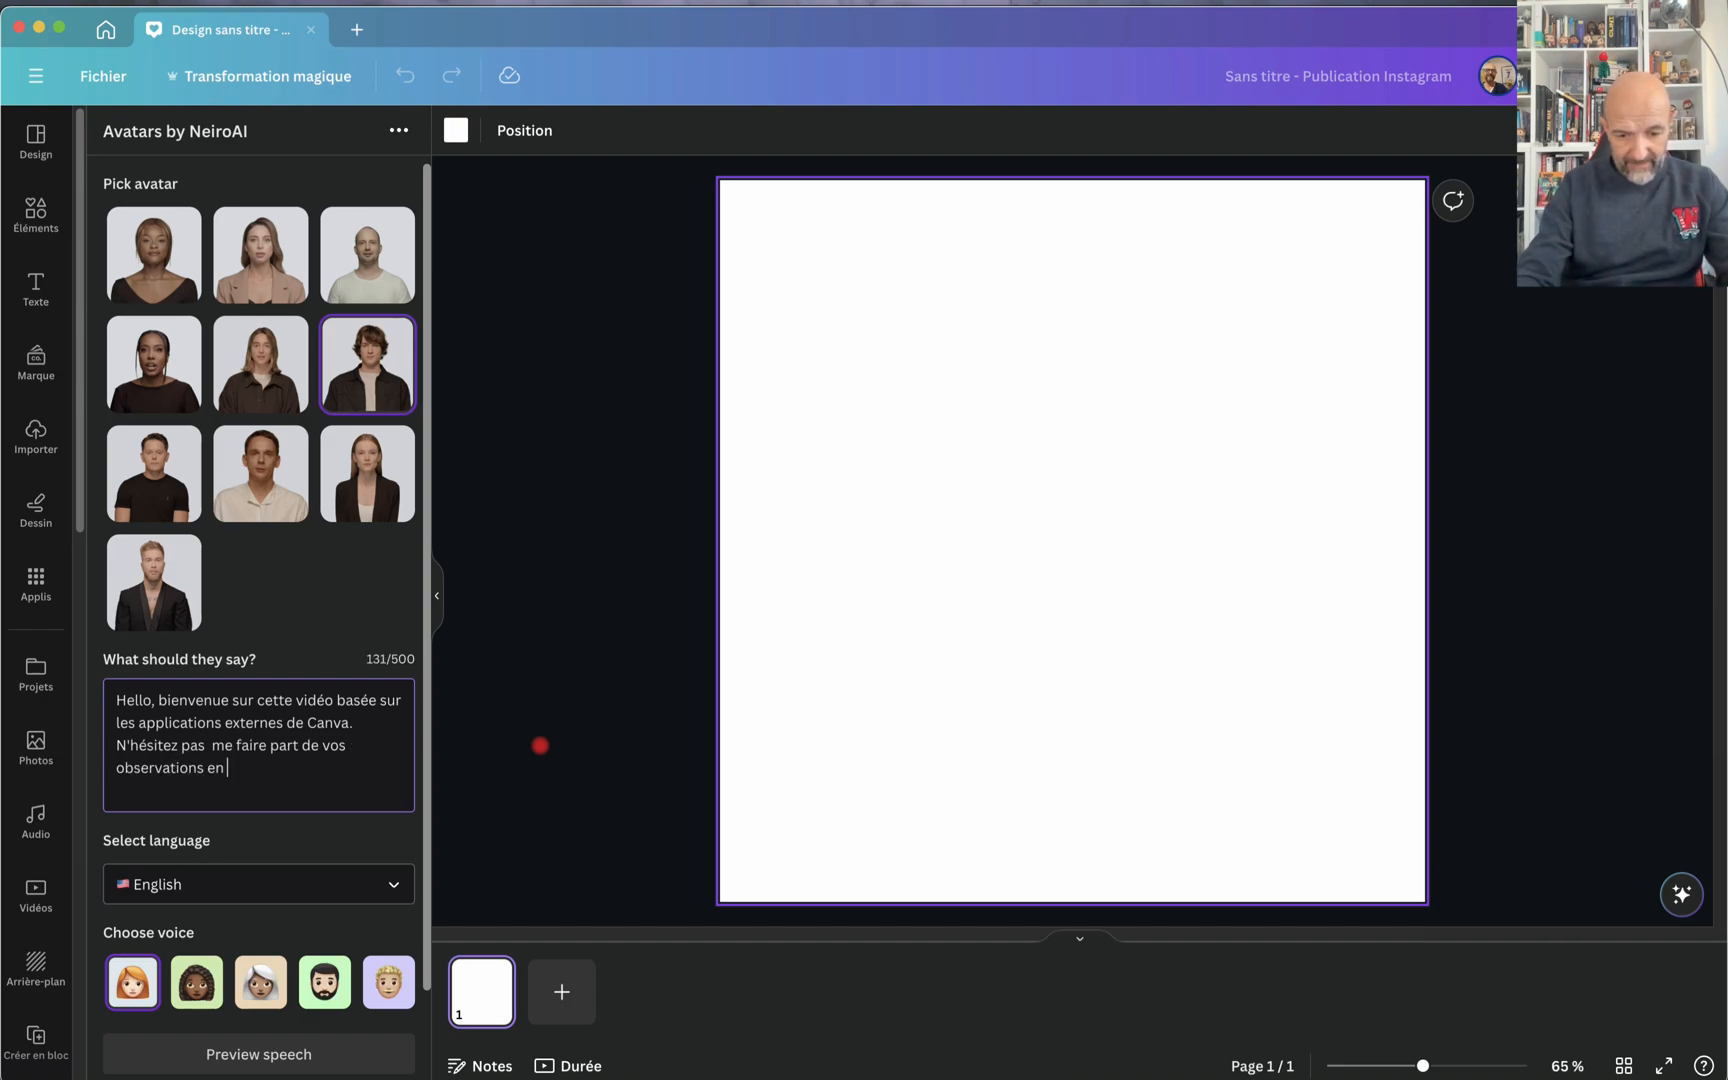
pyautogui.write('bas de cette')
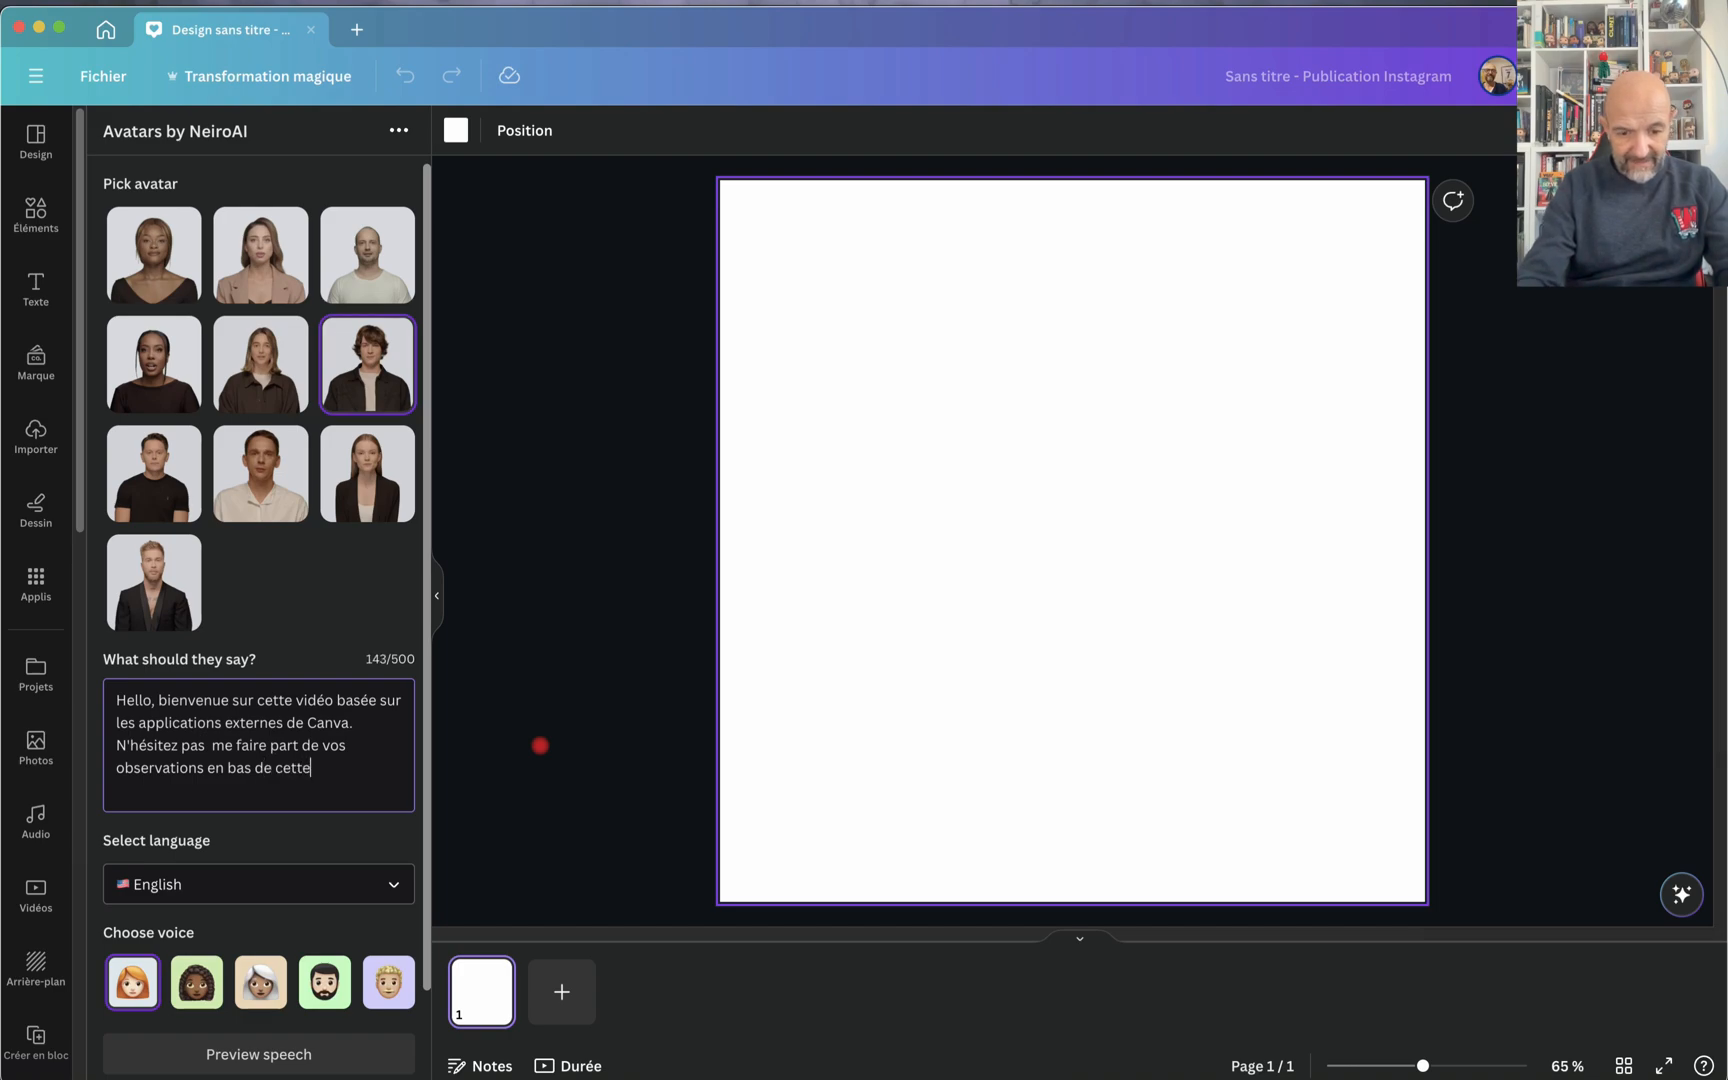
pyautogui.write(' vidéo')
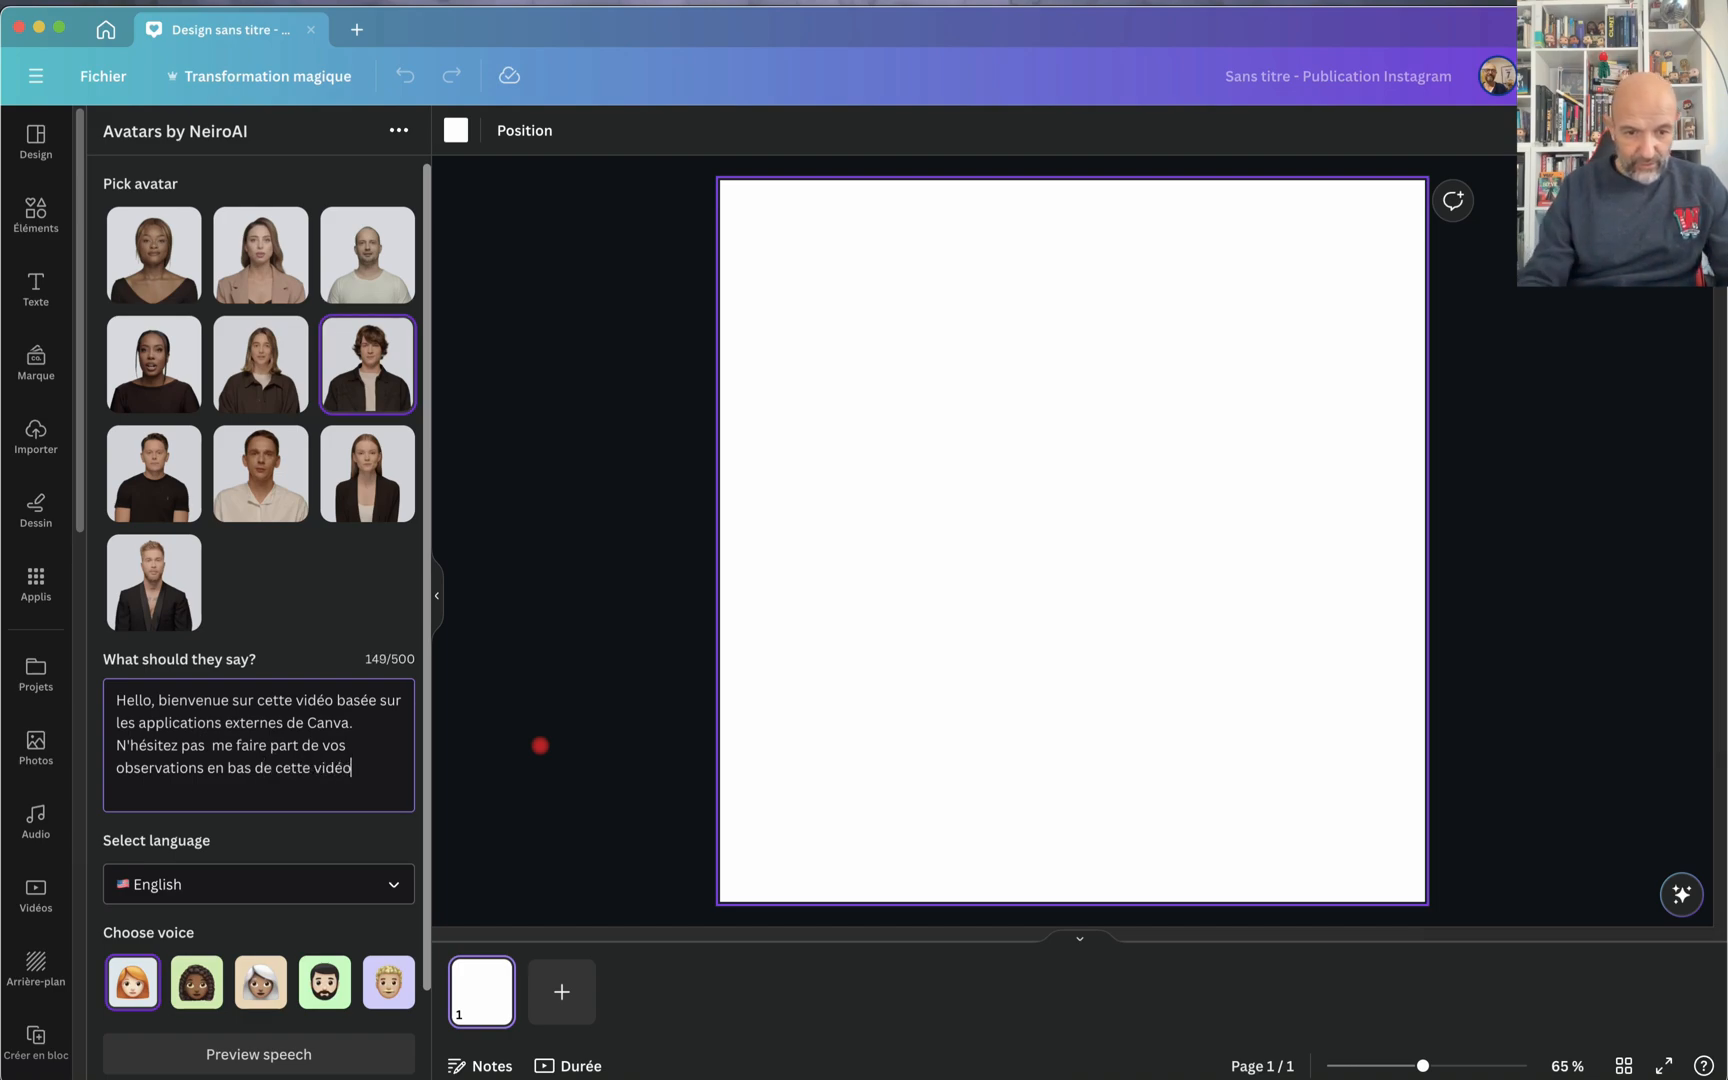
pyautogui.press('super+a')
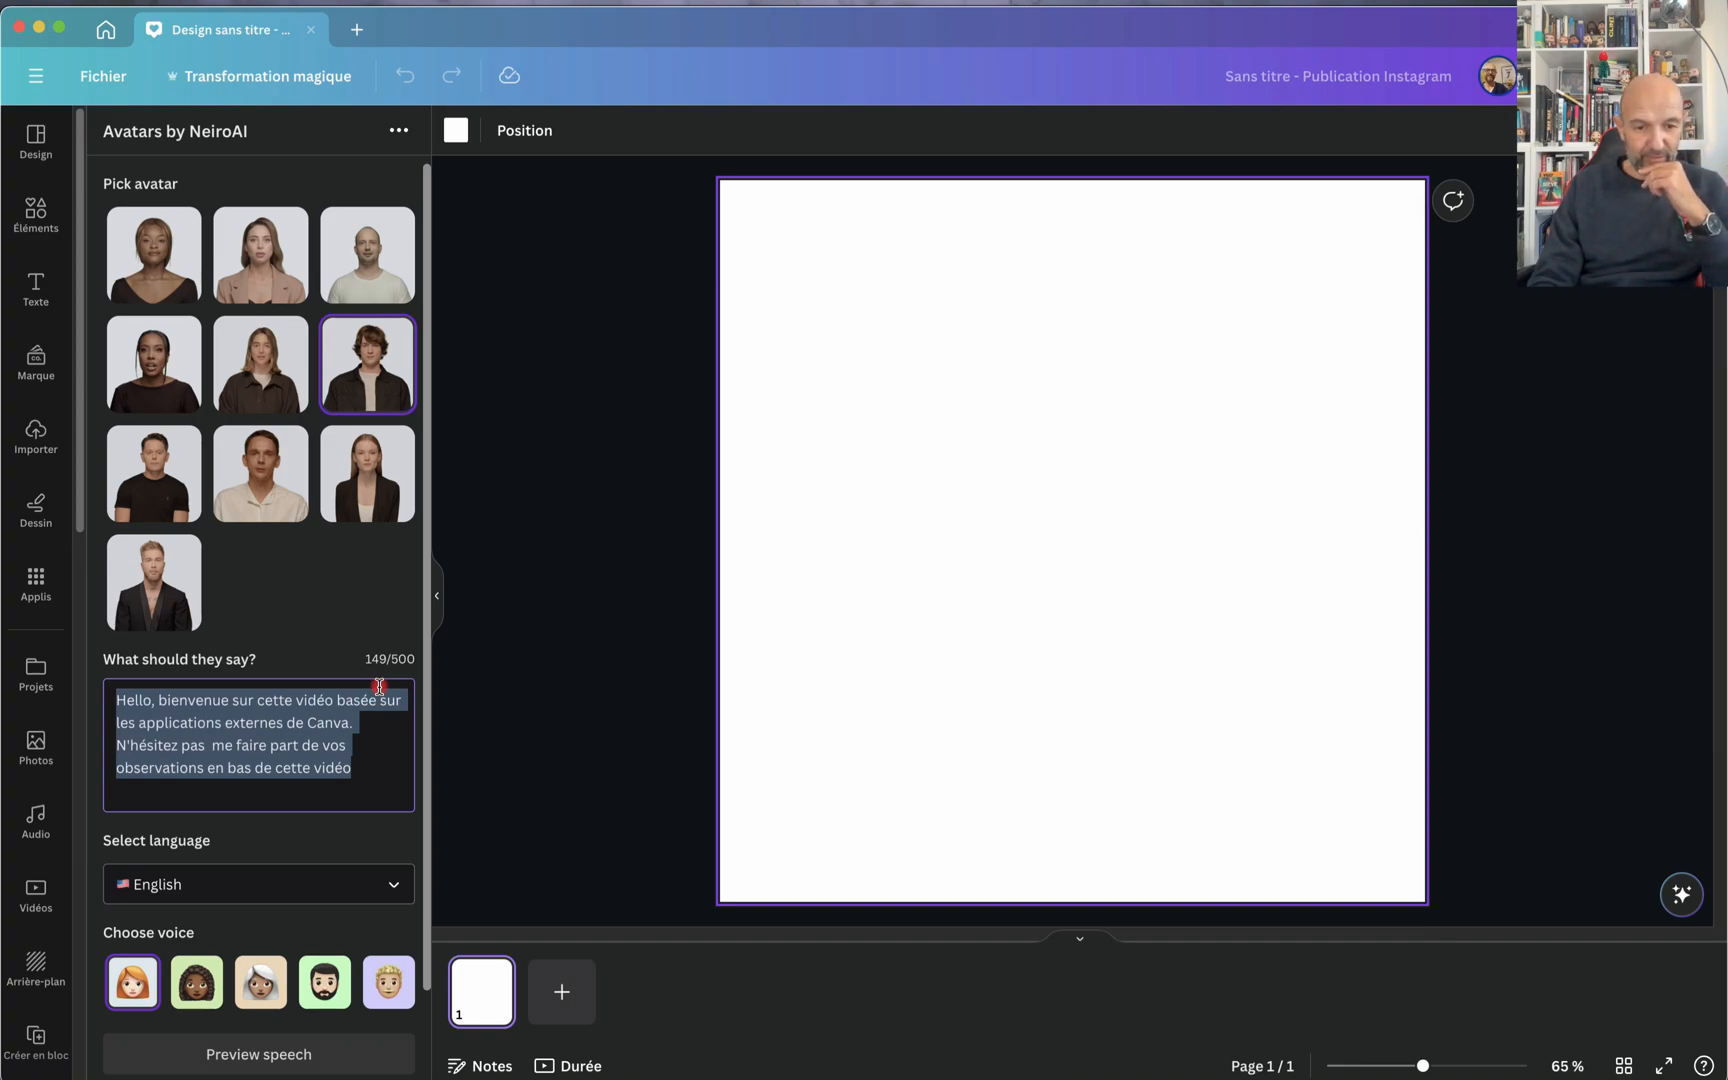
# Step: Set the speech language to French and preview the script with the red-haired woman's voice
pyautogui.scroll(-2, 386, 748)
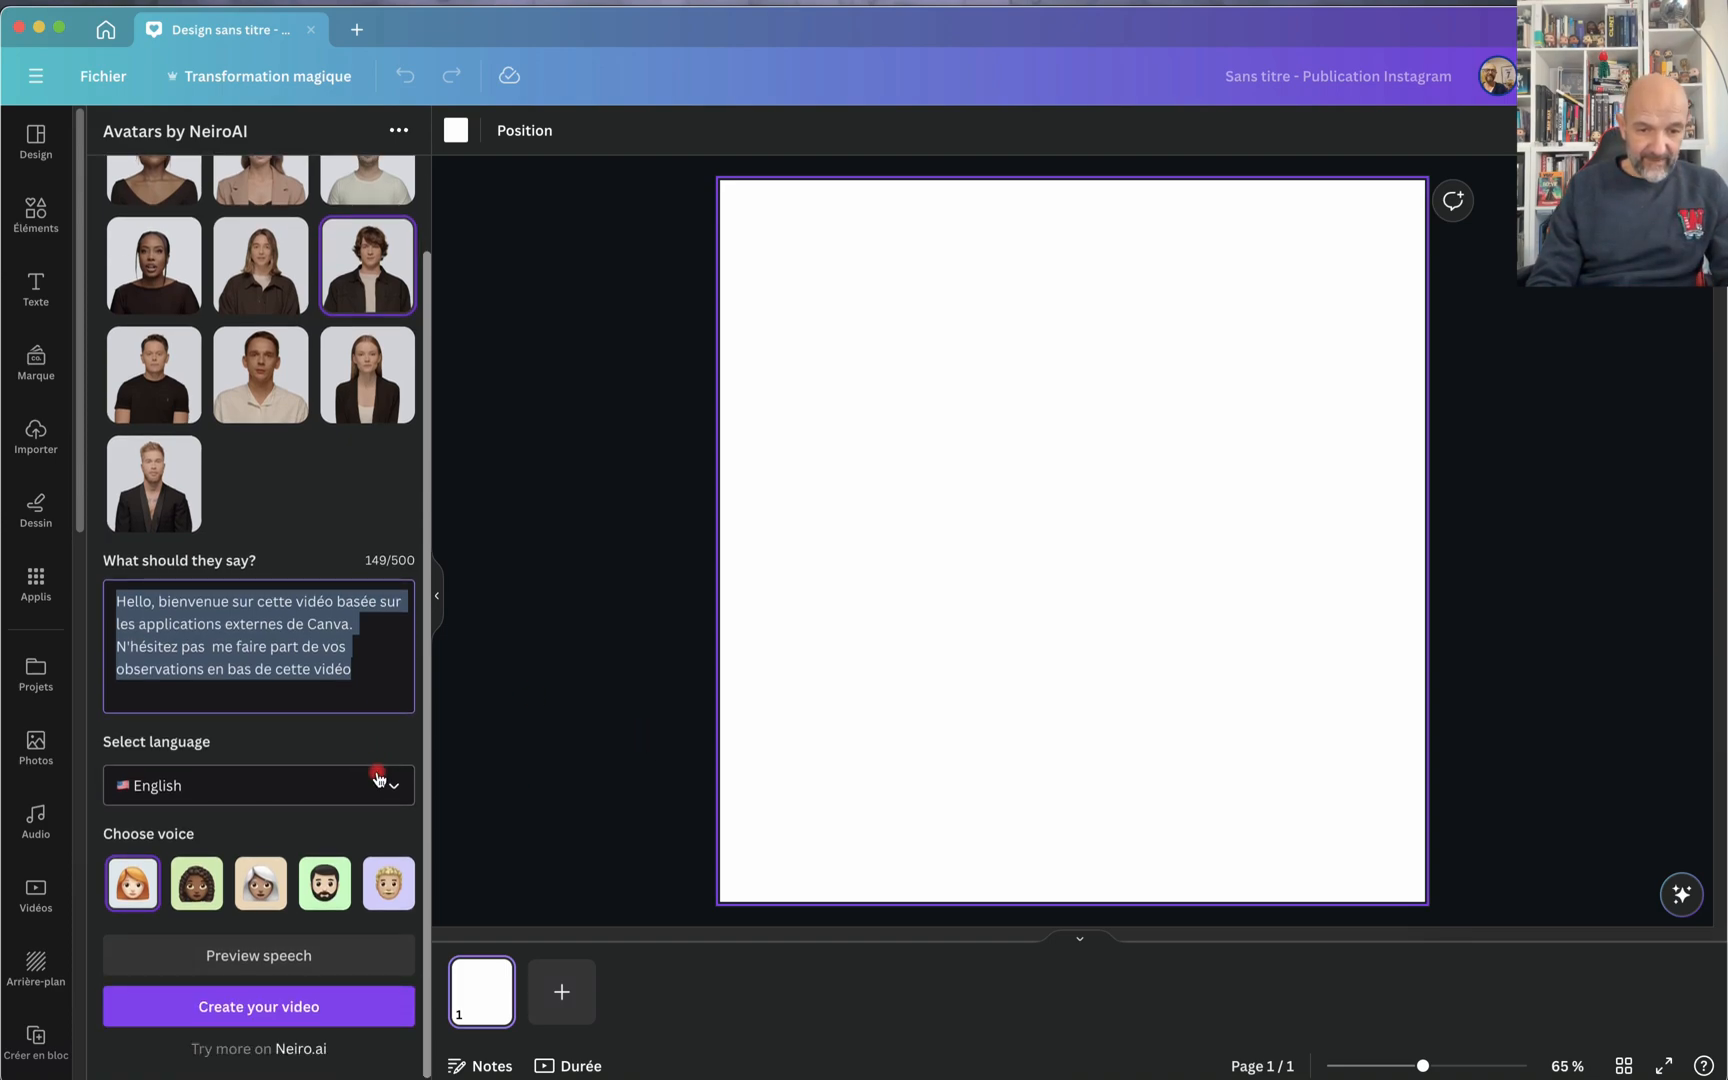
pyautogui.click(394, 789)
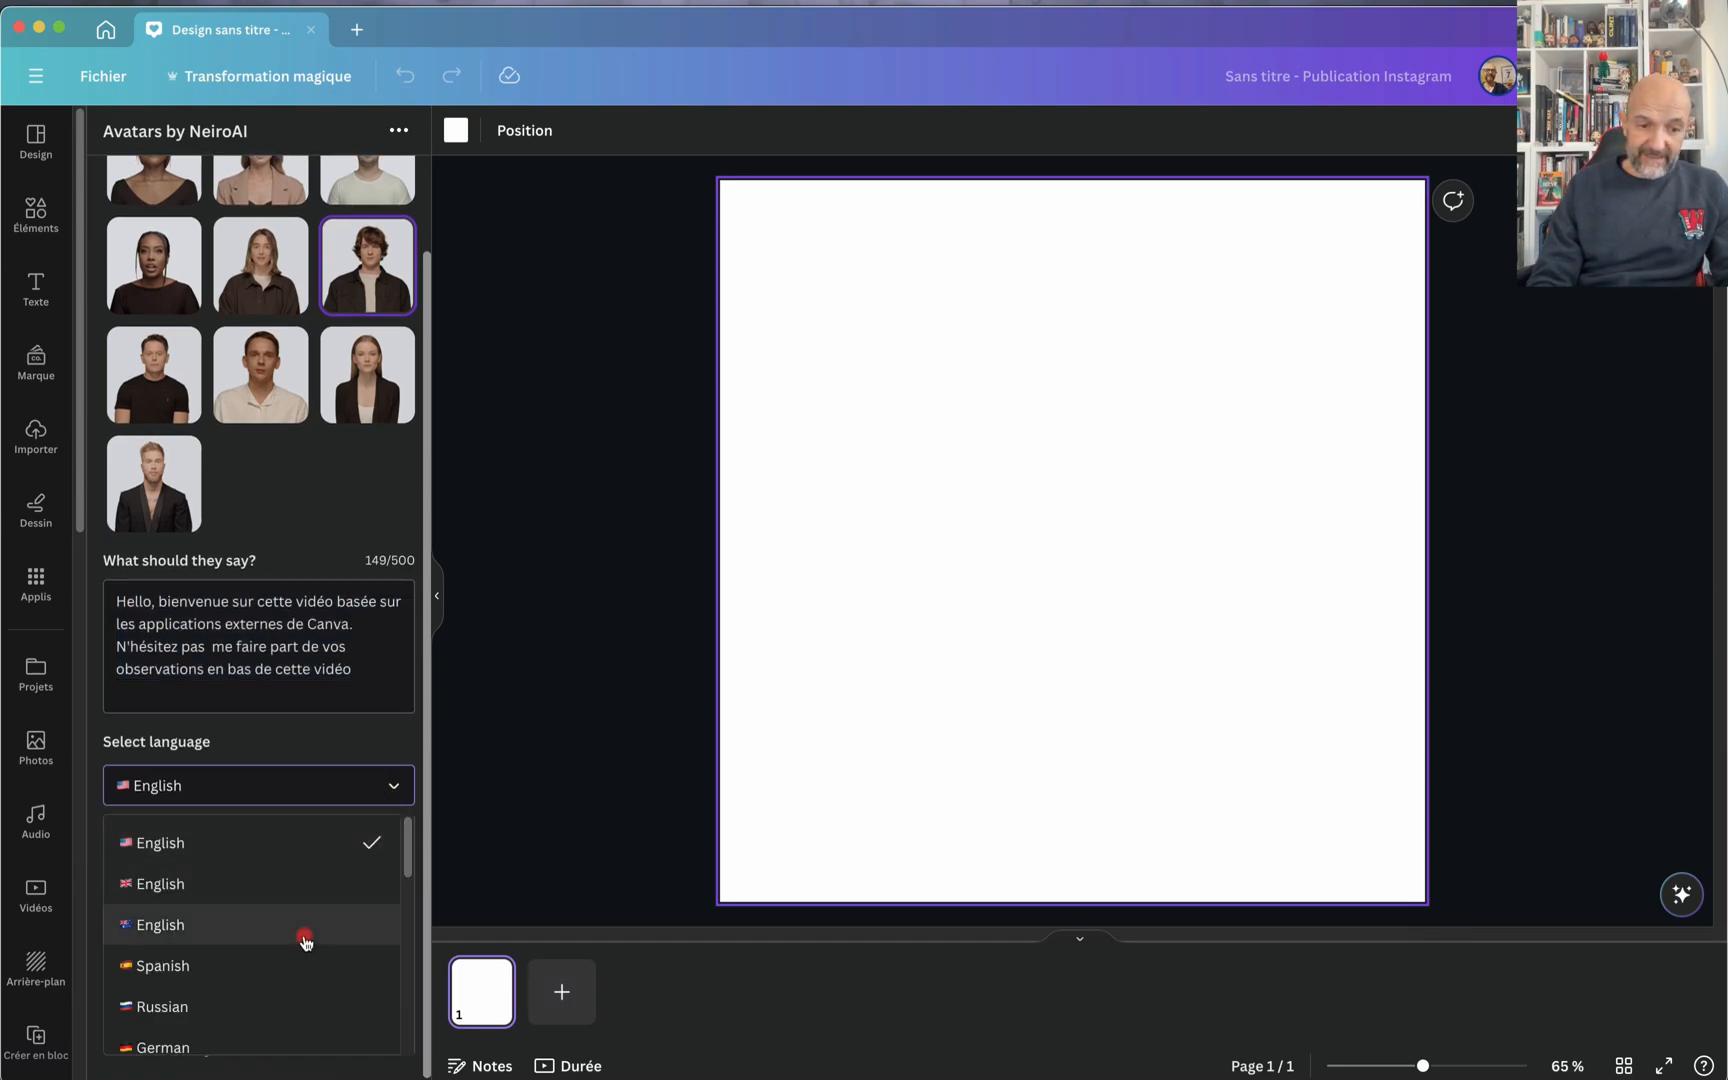
pyautogui.scroll(-3, 305, 938)
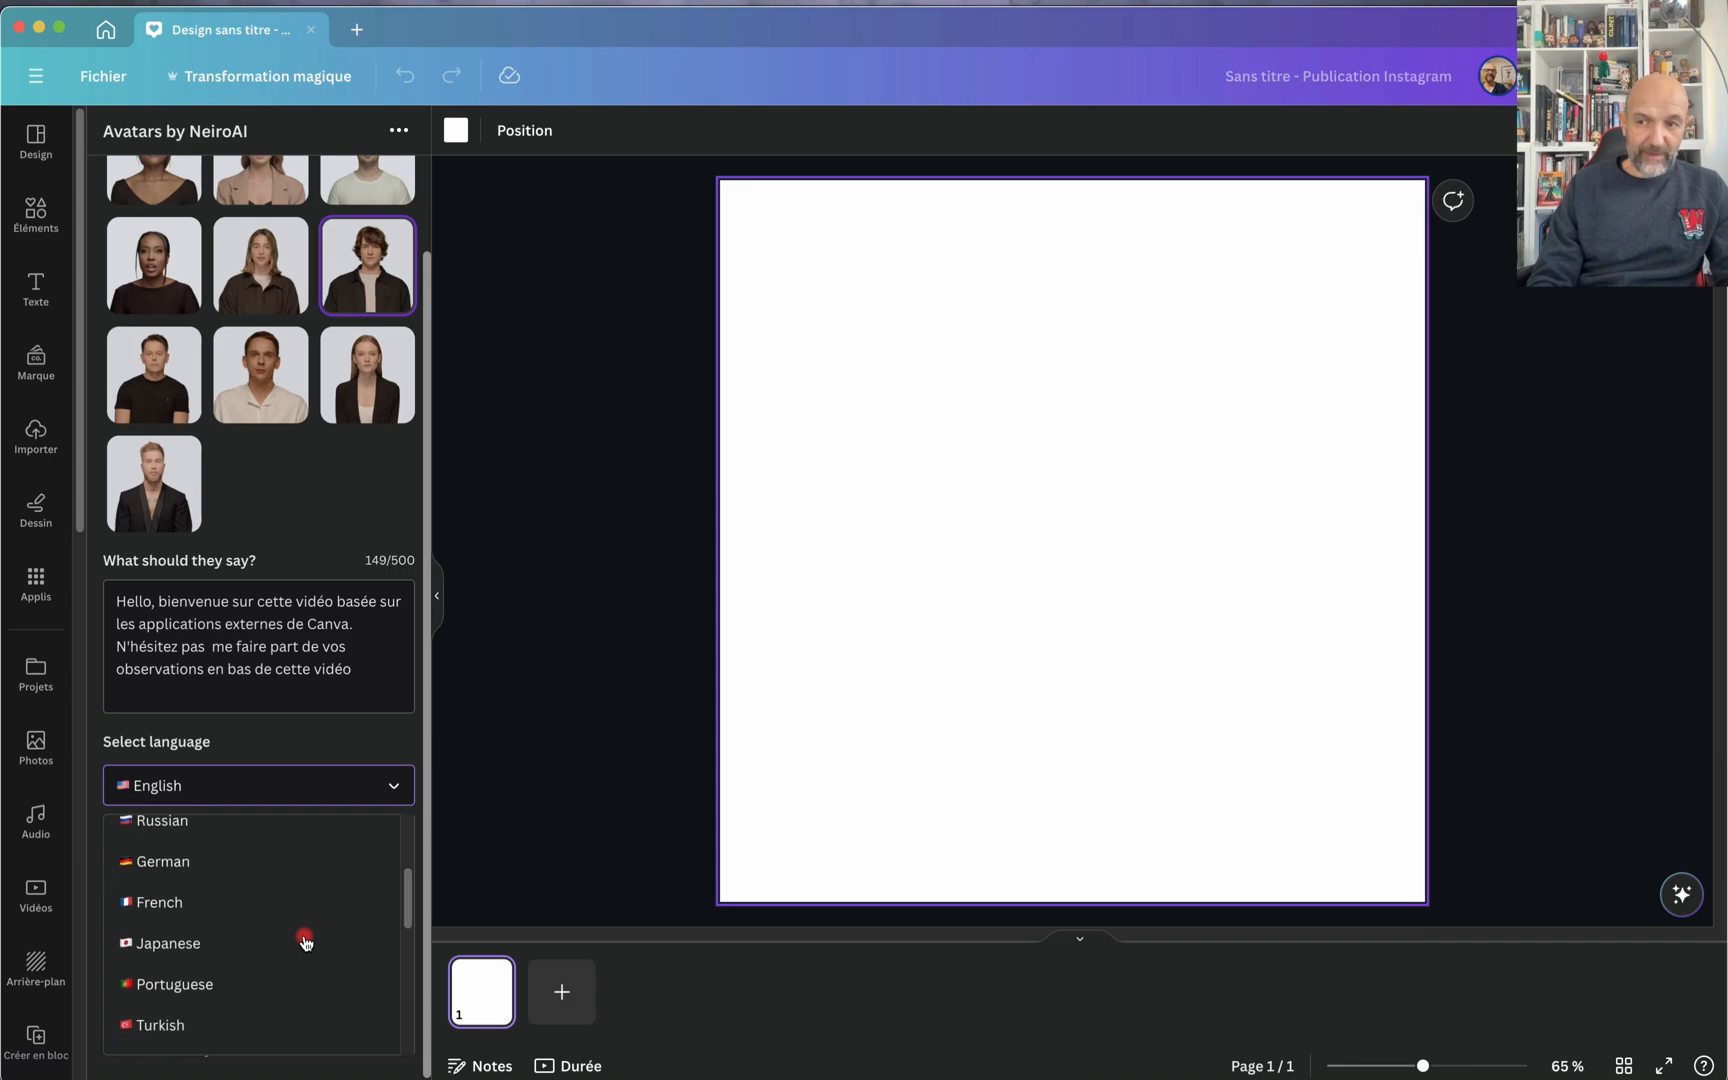
pyautogui.click(162, 899)
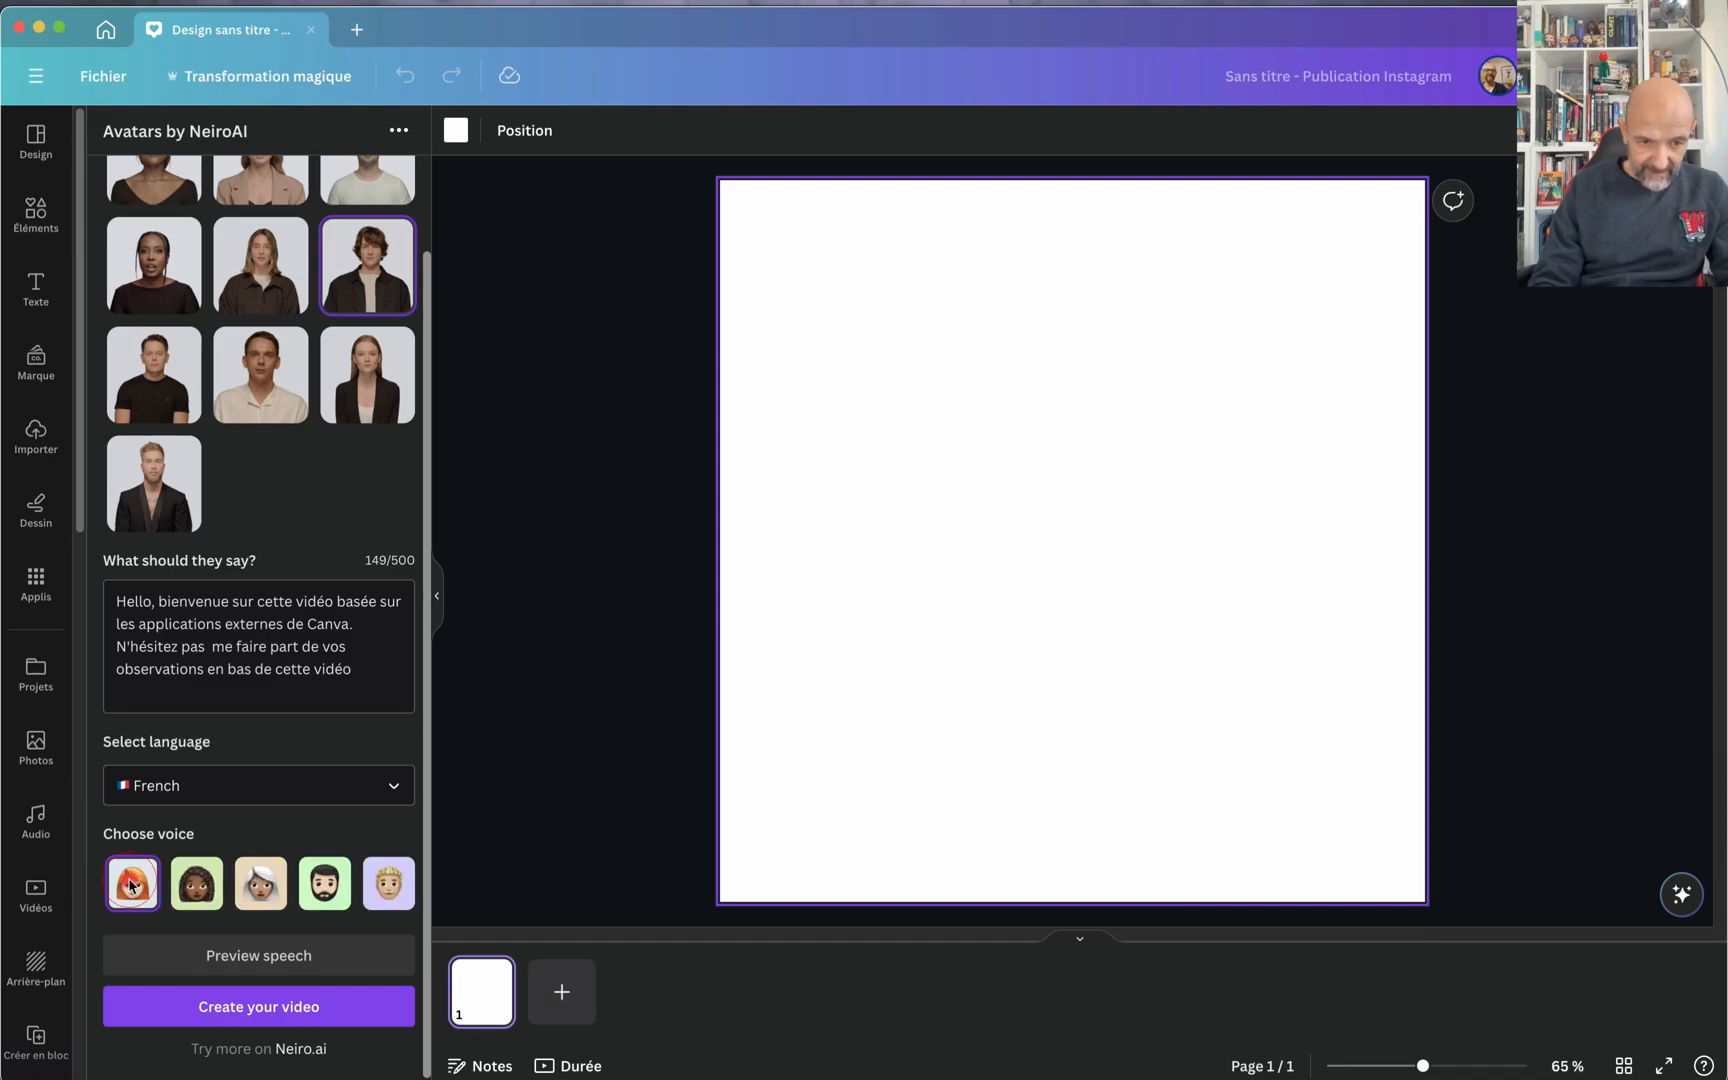
pyautogui.click(232, 953)
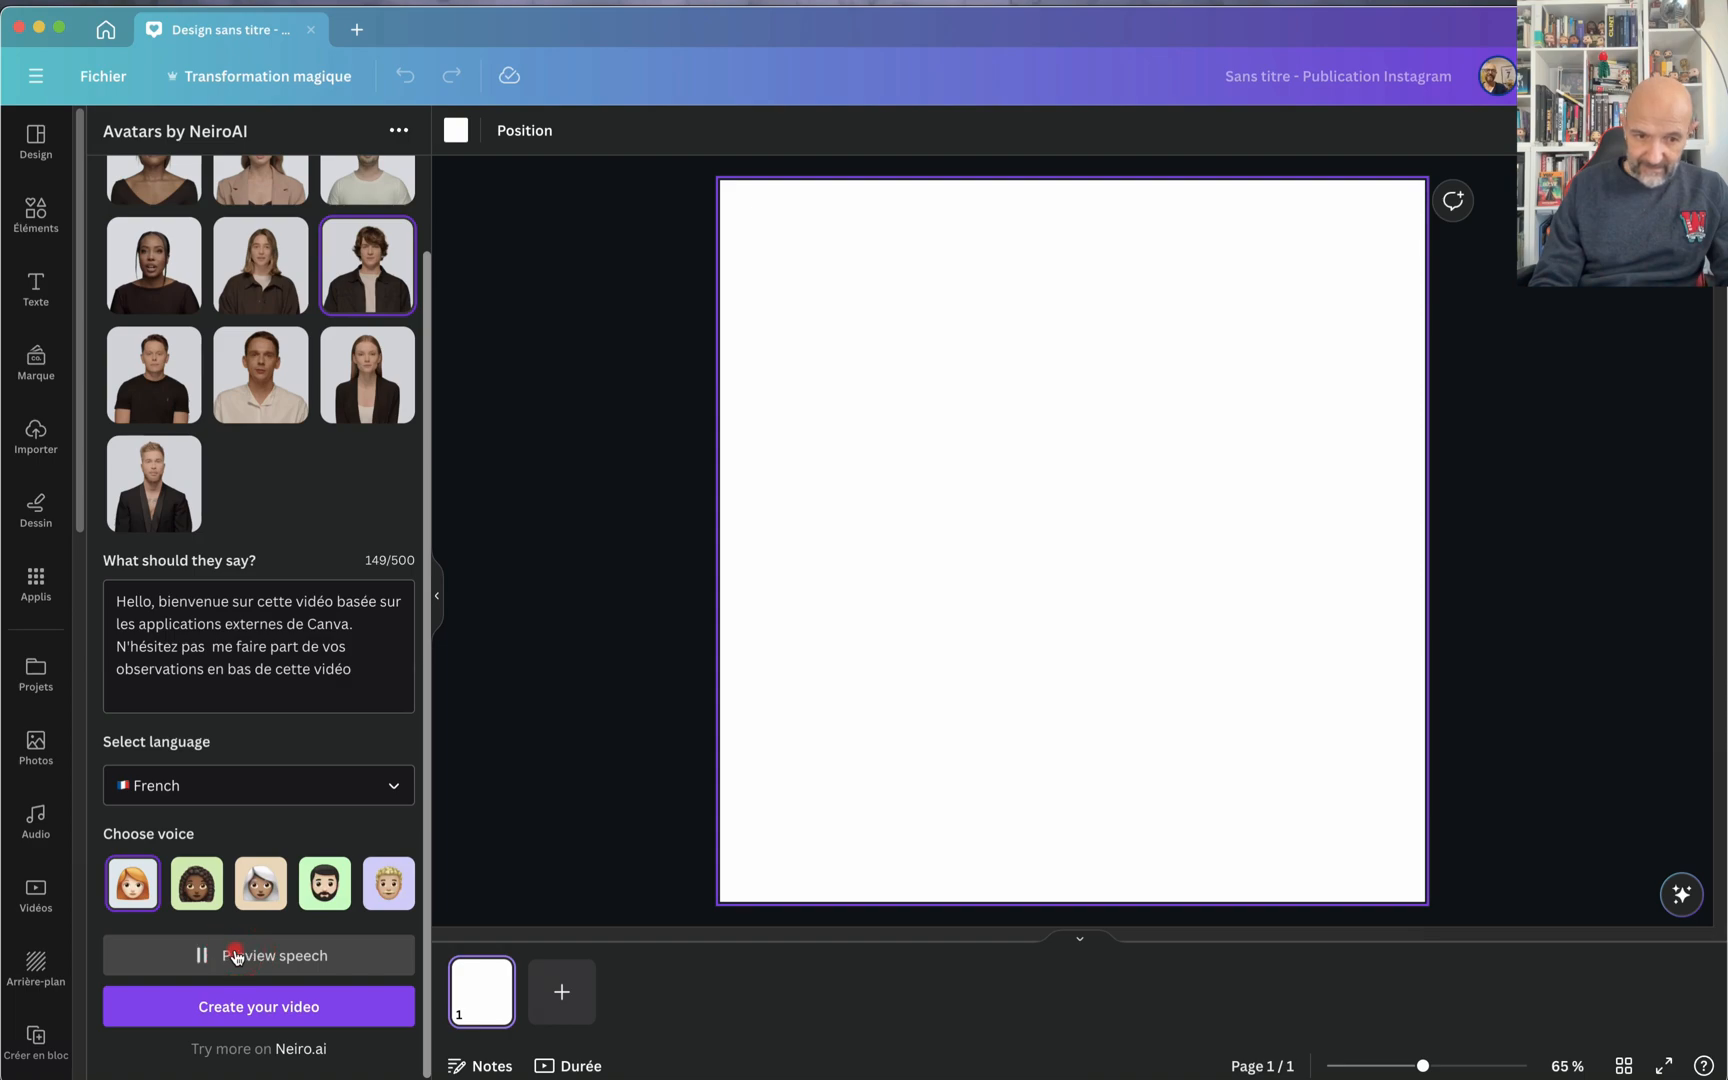
# Step: Preview the French script with the dark-haired woman's, grey-haired woman's and bearded man's voices to compare them
pyautogui.click(197, 885)
pyautogui.click(212, 957)
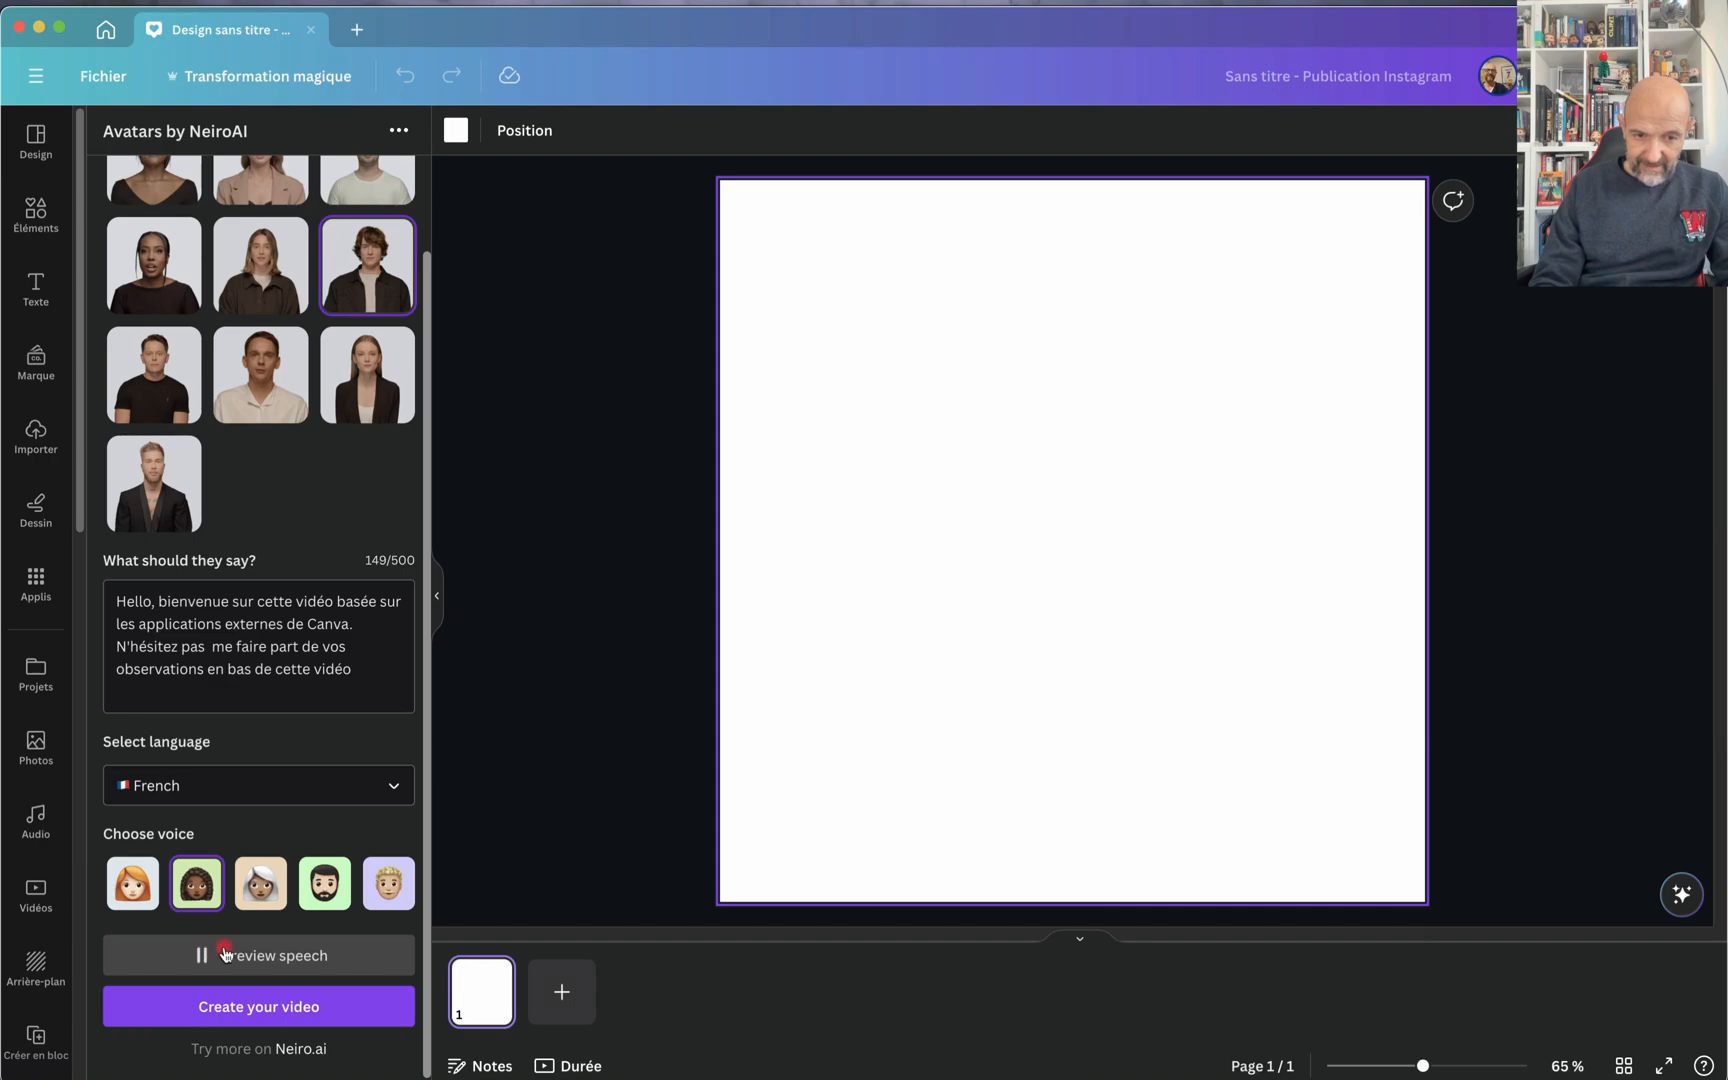
pyautogui.click(270, 888)
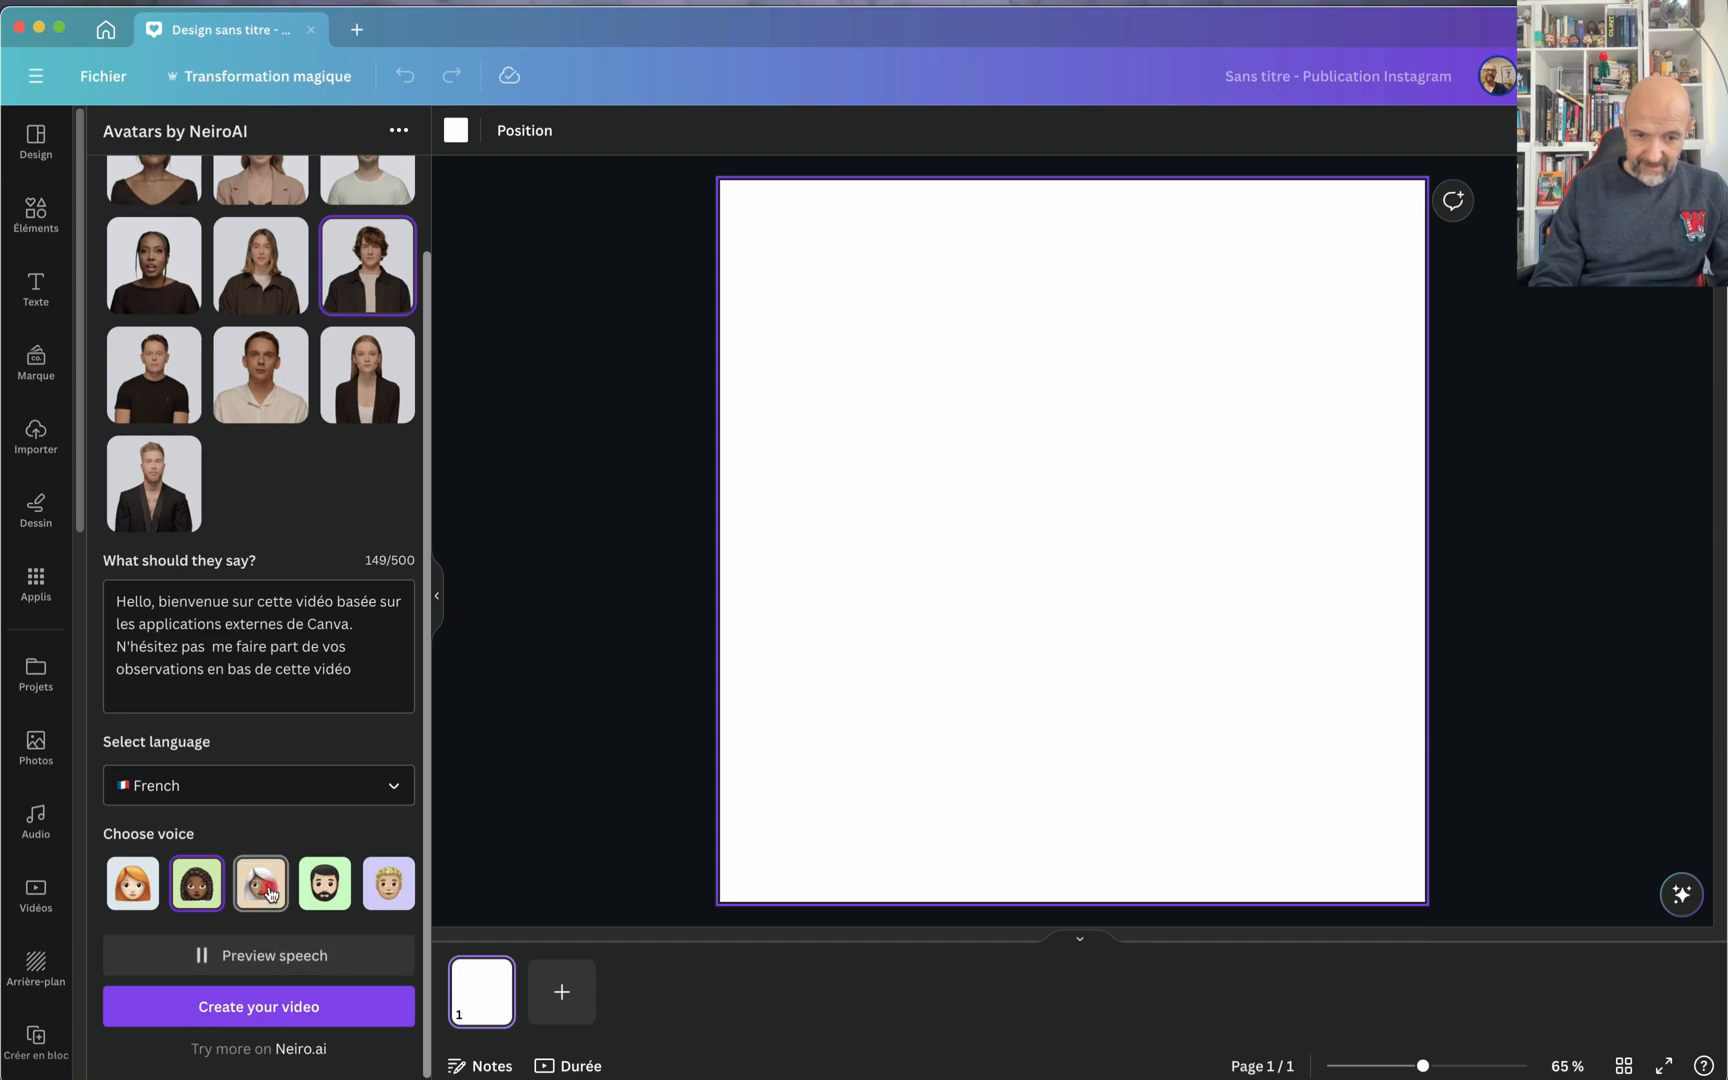
pyautogui.click(236, 950)
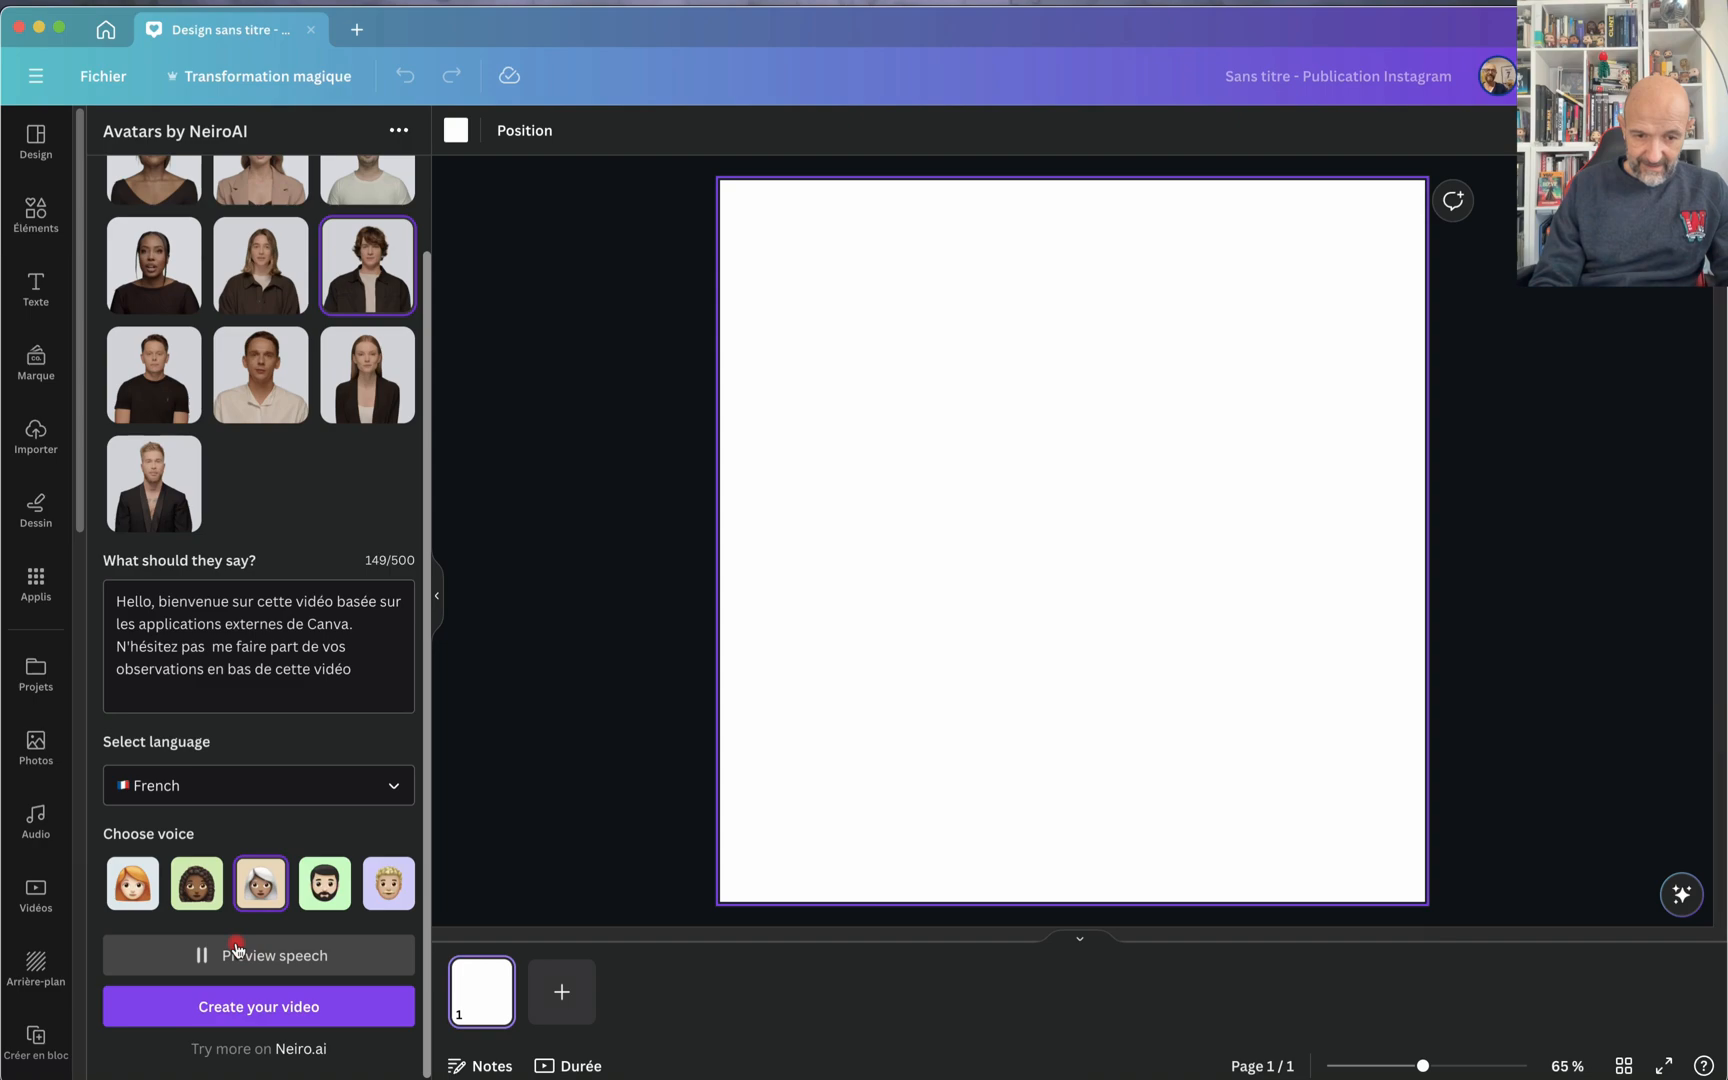
pyautogui.click(236, 950)
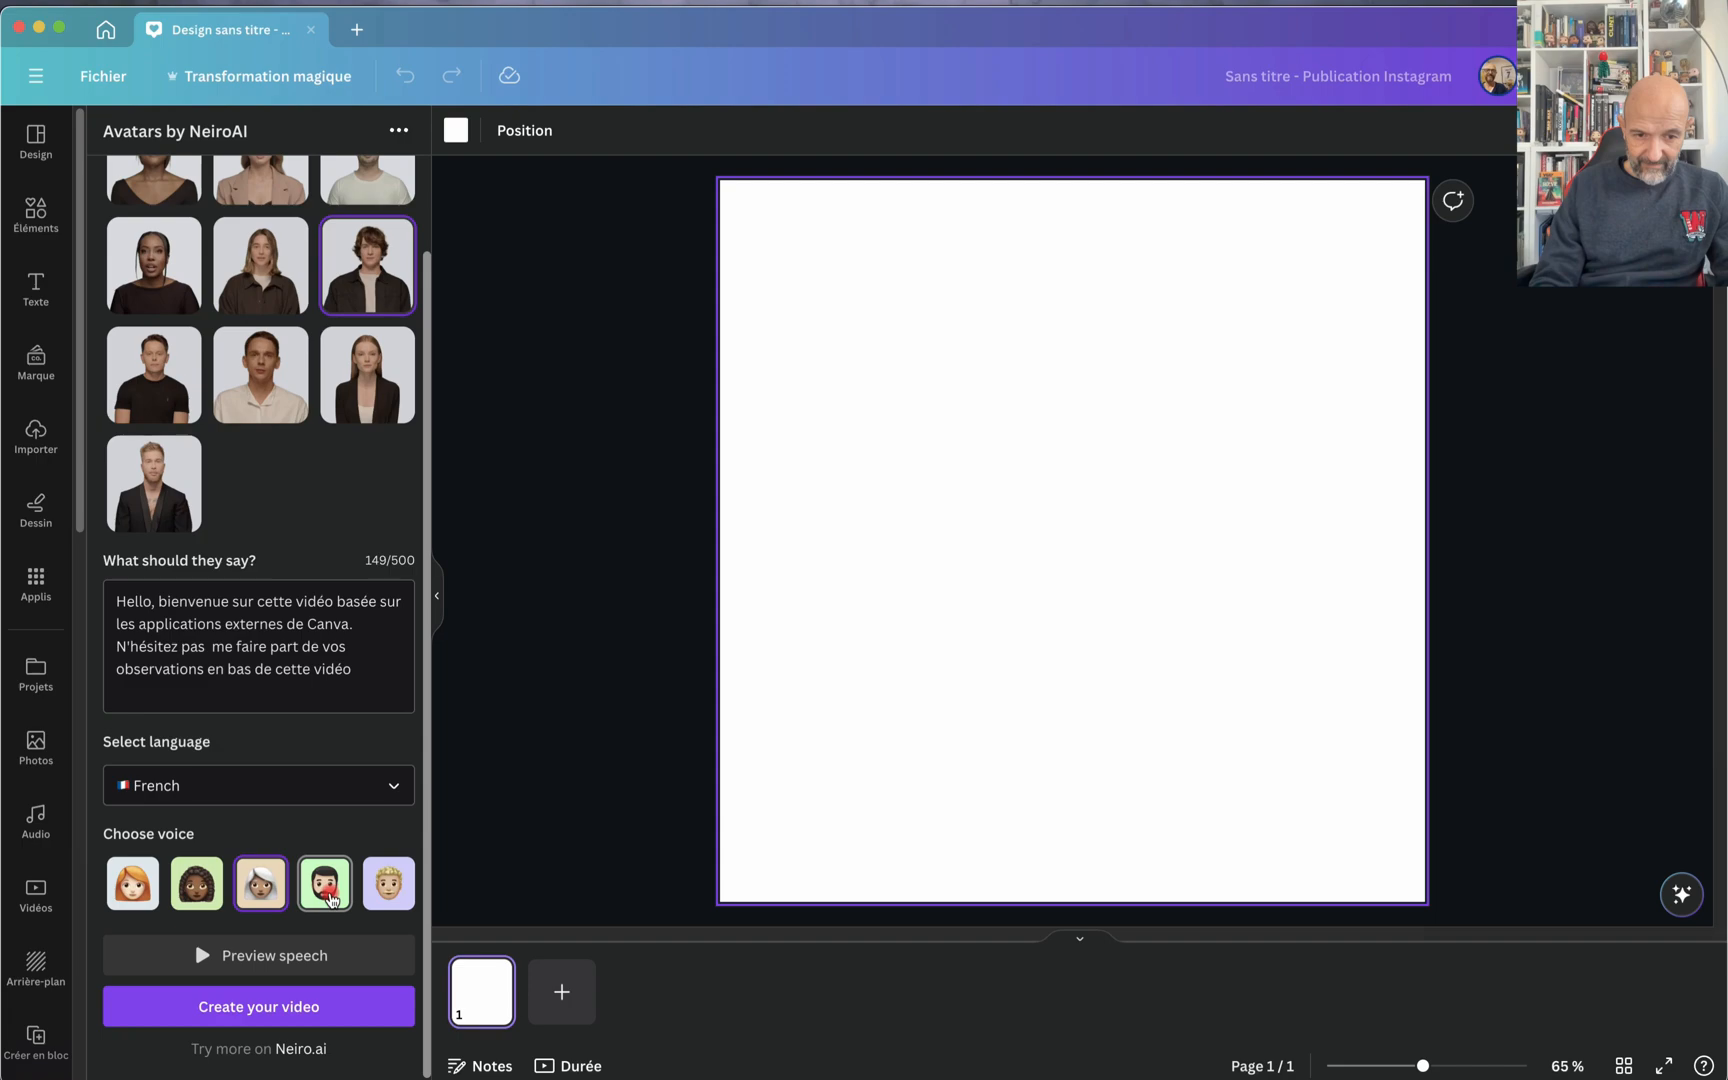
pyautogui.click(230, 953)
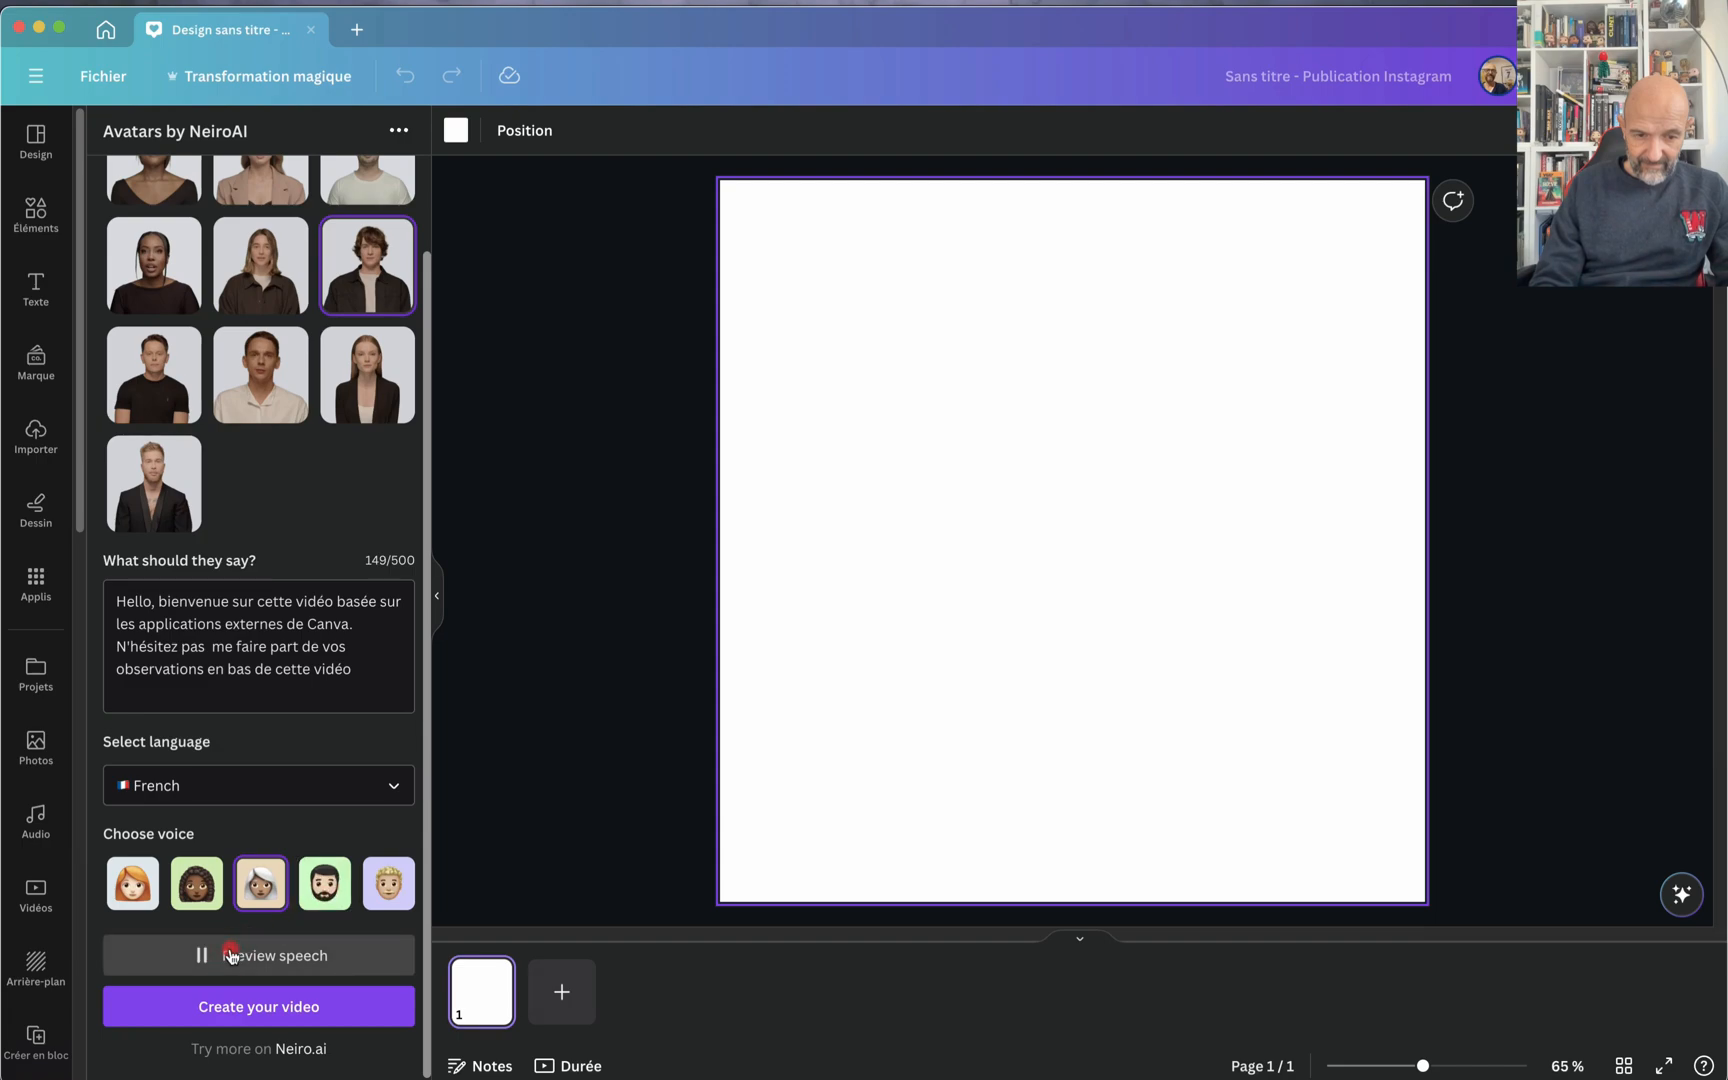
pyautogui.click(233, 953)
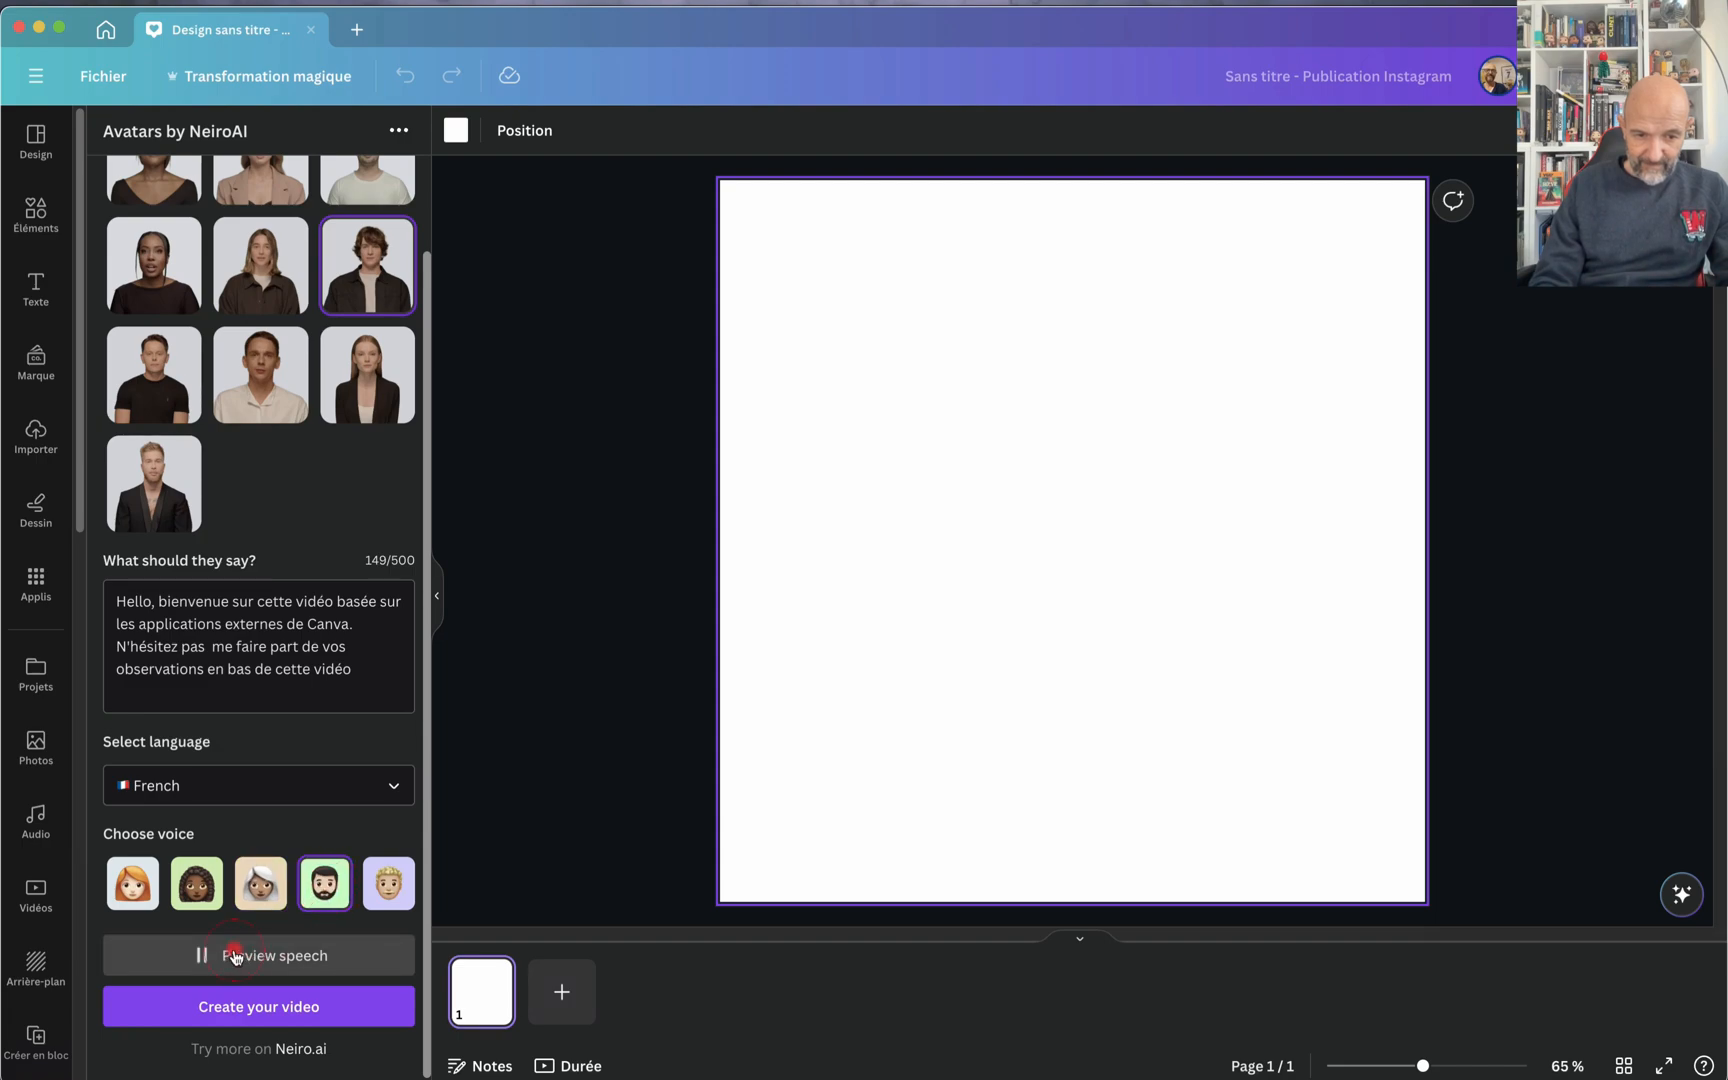
# Step: Choose the blond man's voice, listen to the script with it, and create the avatar video
pyautogui.click(398, 890)
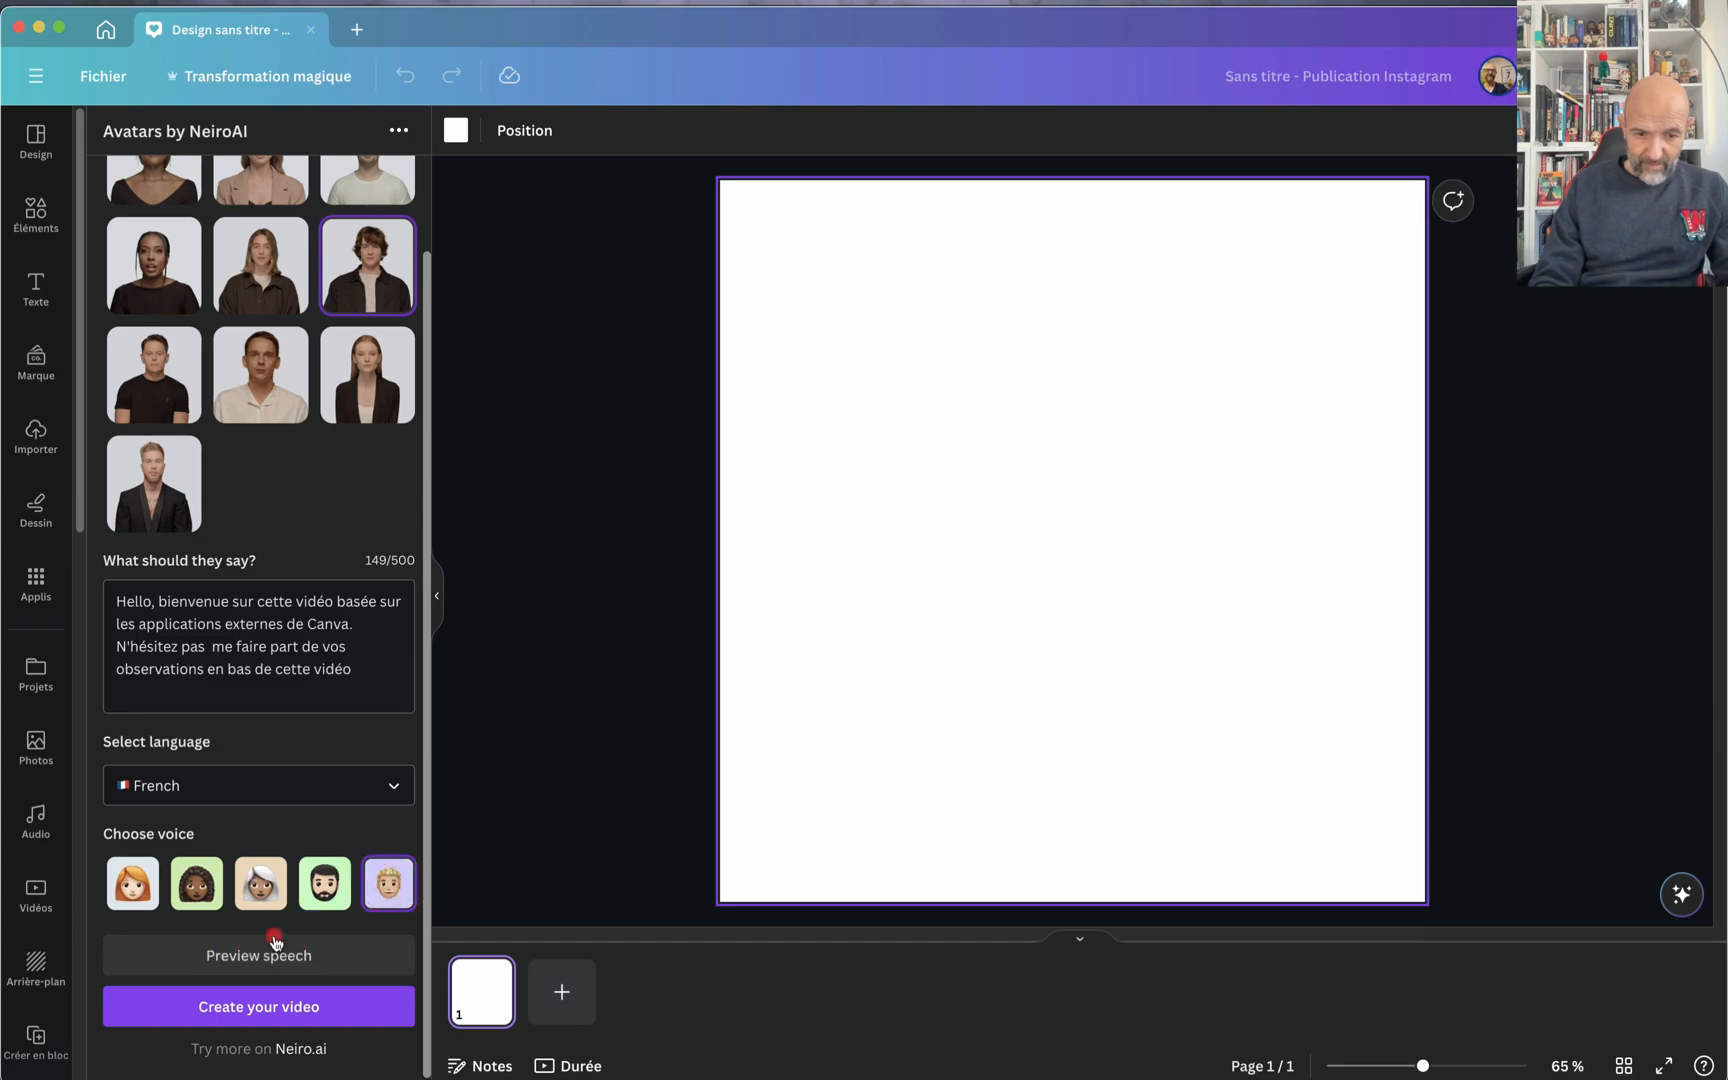
pyautogui.click(247, 956)
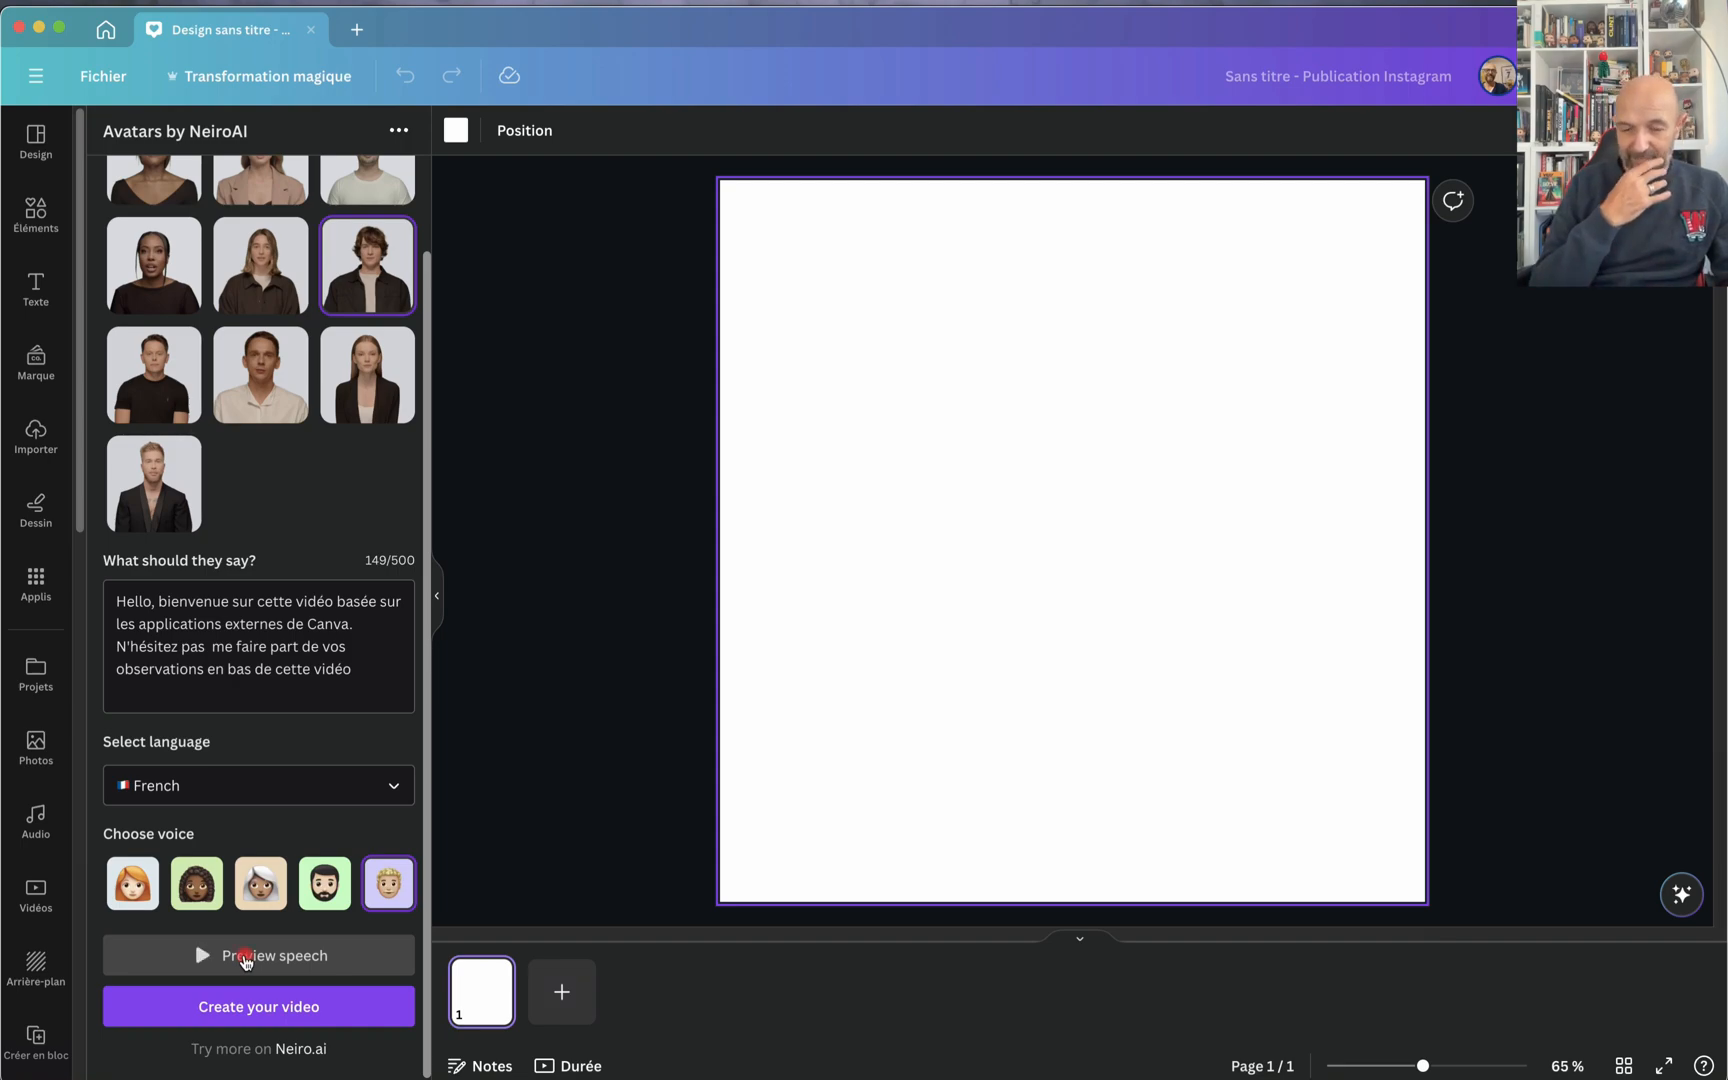
pyautogui.click(383, 886)
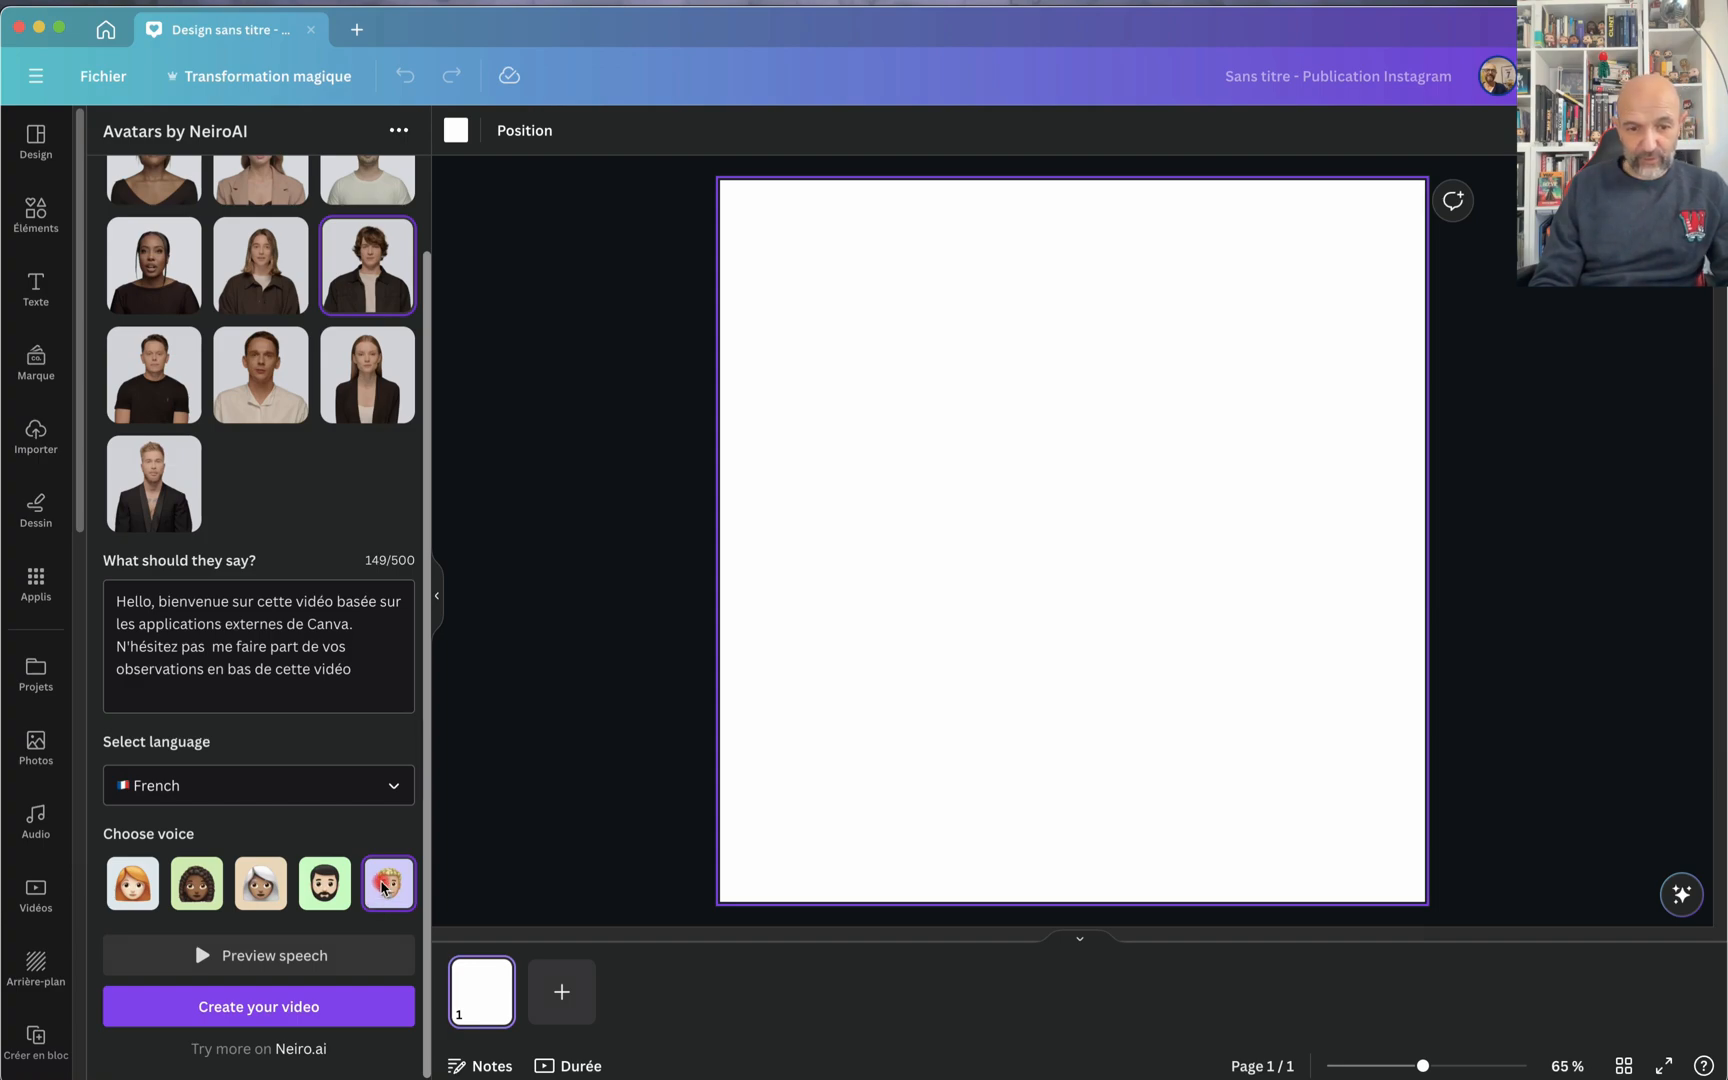
pyautogui.click(292, 1006)
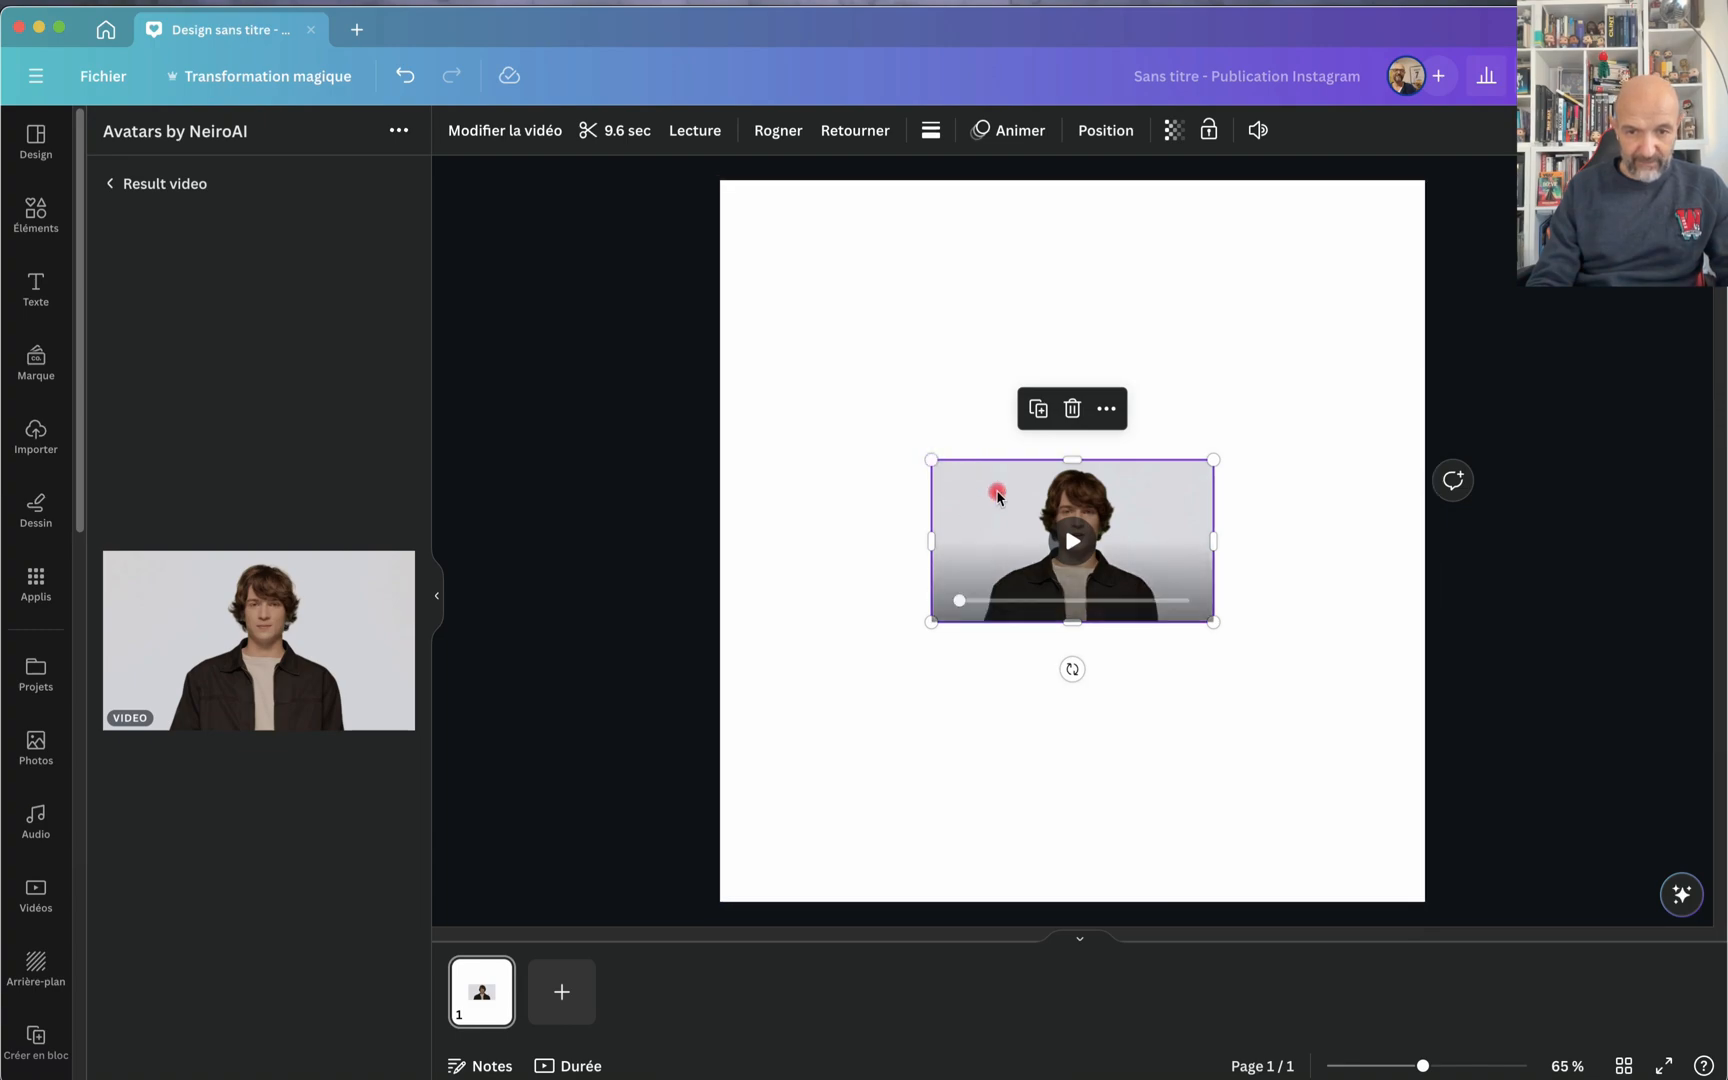
# Step: Enlarge the avatar video to the full page width and position it slightly above the middle of the page
pyautogui.moveTo(997, 493); pyautogui.dragTo(791, 216)
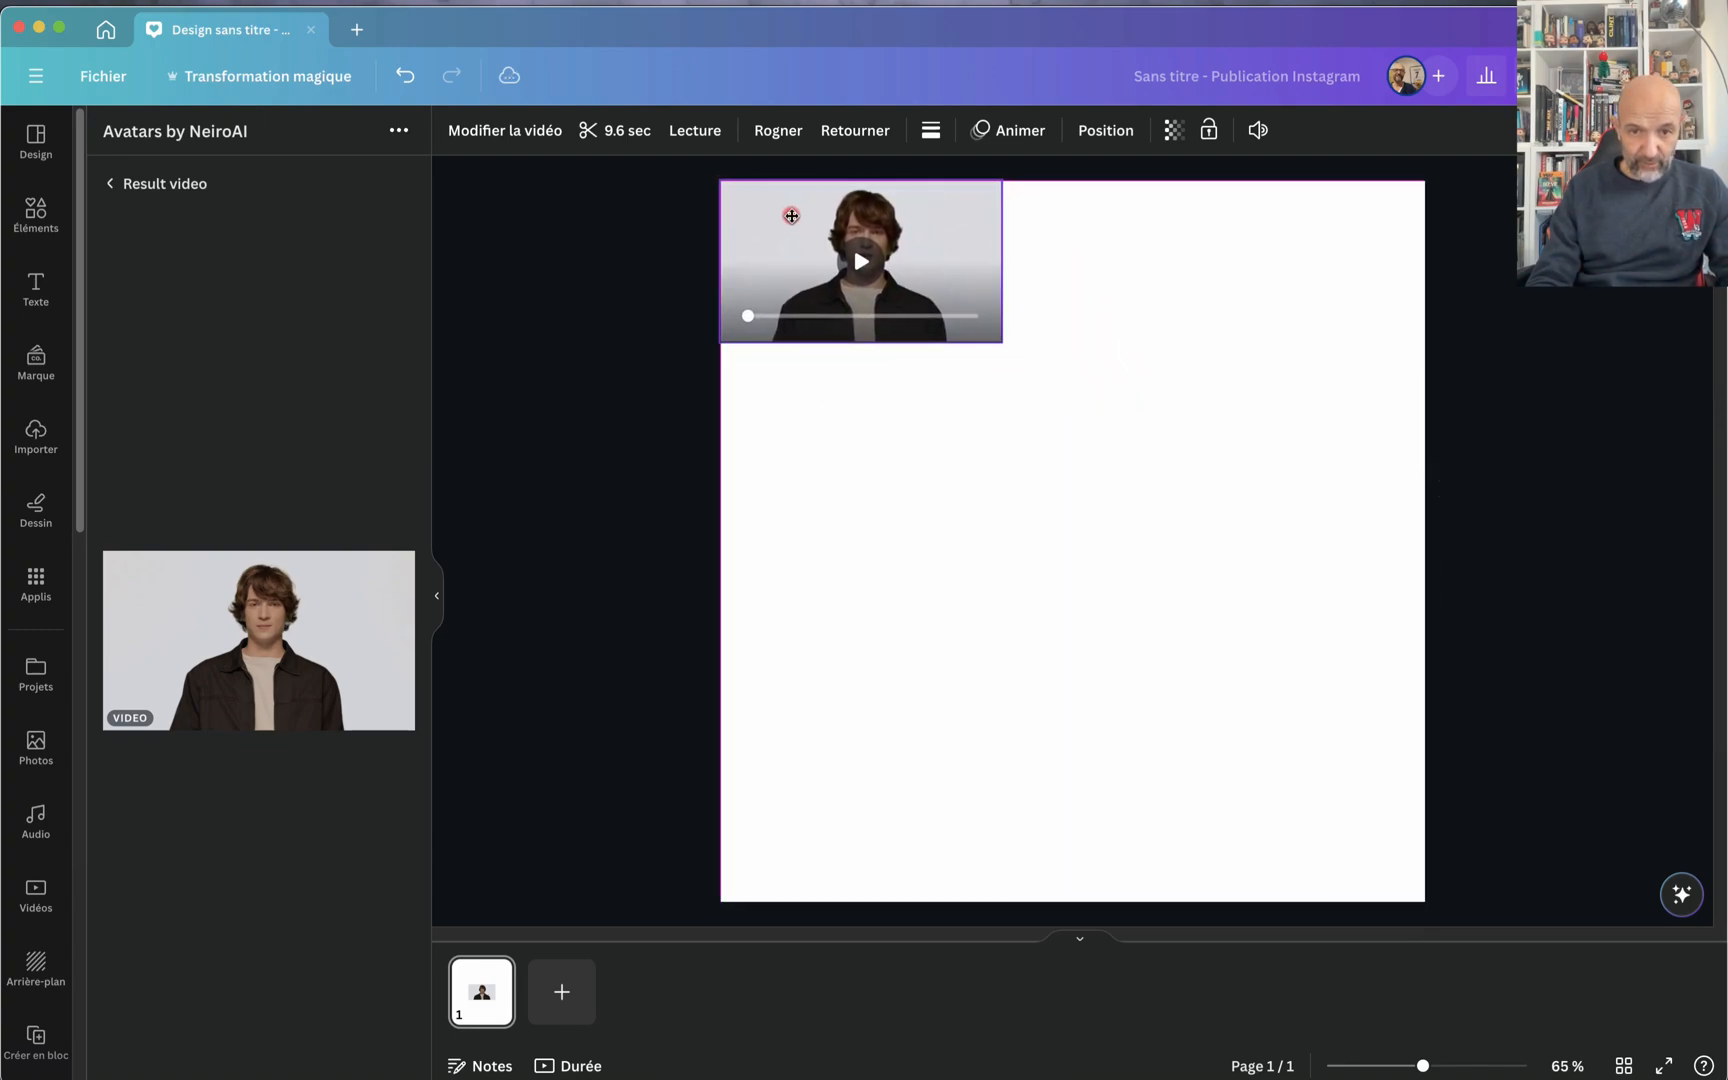
pyautogui.moveTo(1004, 339); pyautogui.dragTo(1376, 663)
pyautogui.moveTo(1277, 398); pyautogui.dragTo(1280, 490)
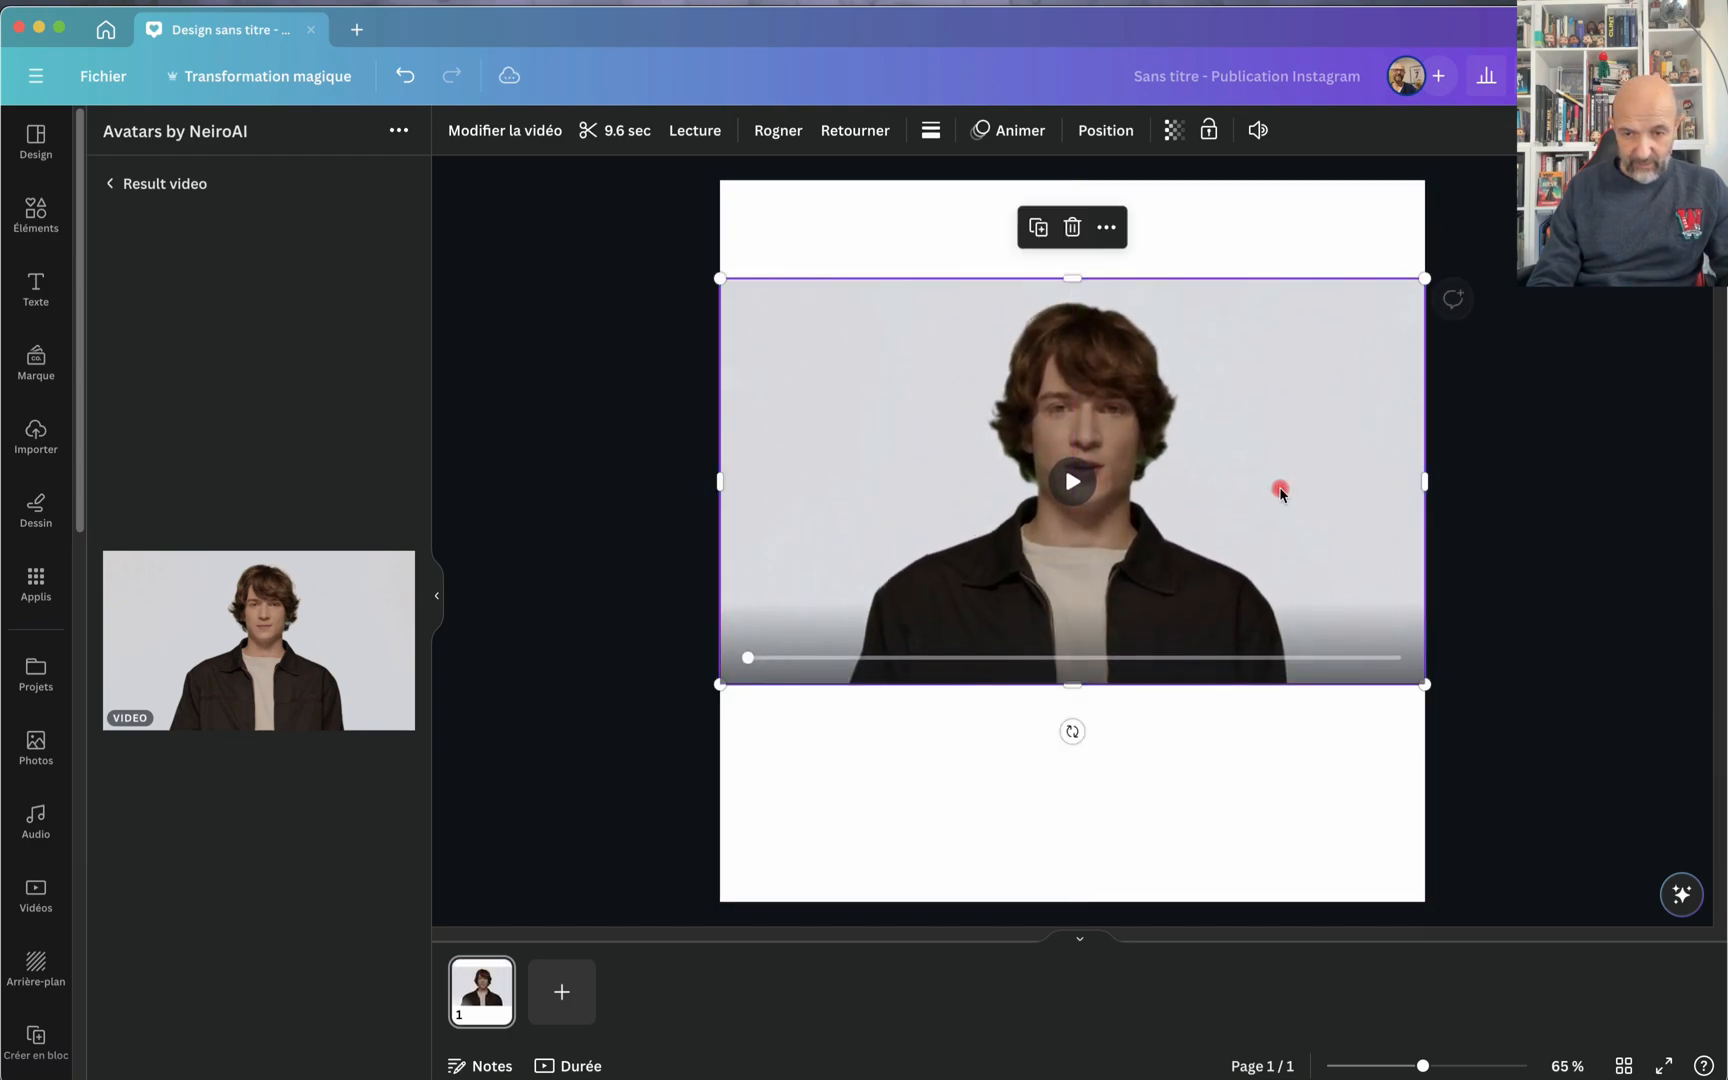
pyautogui.scroll(10, 1117, 497)
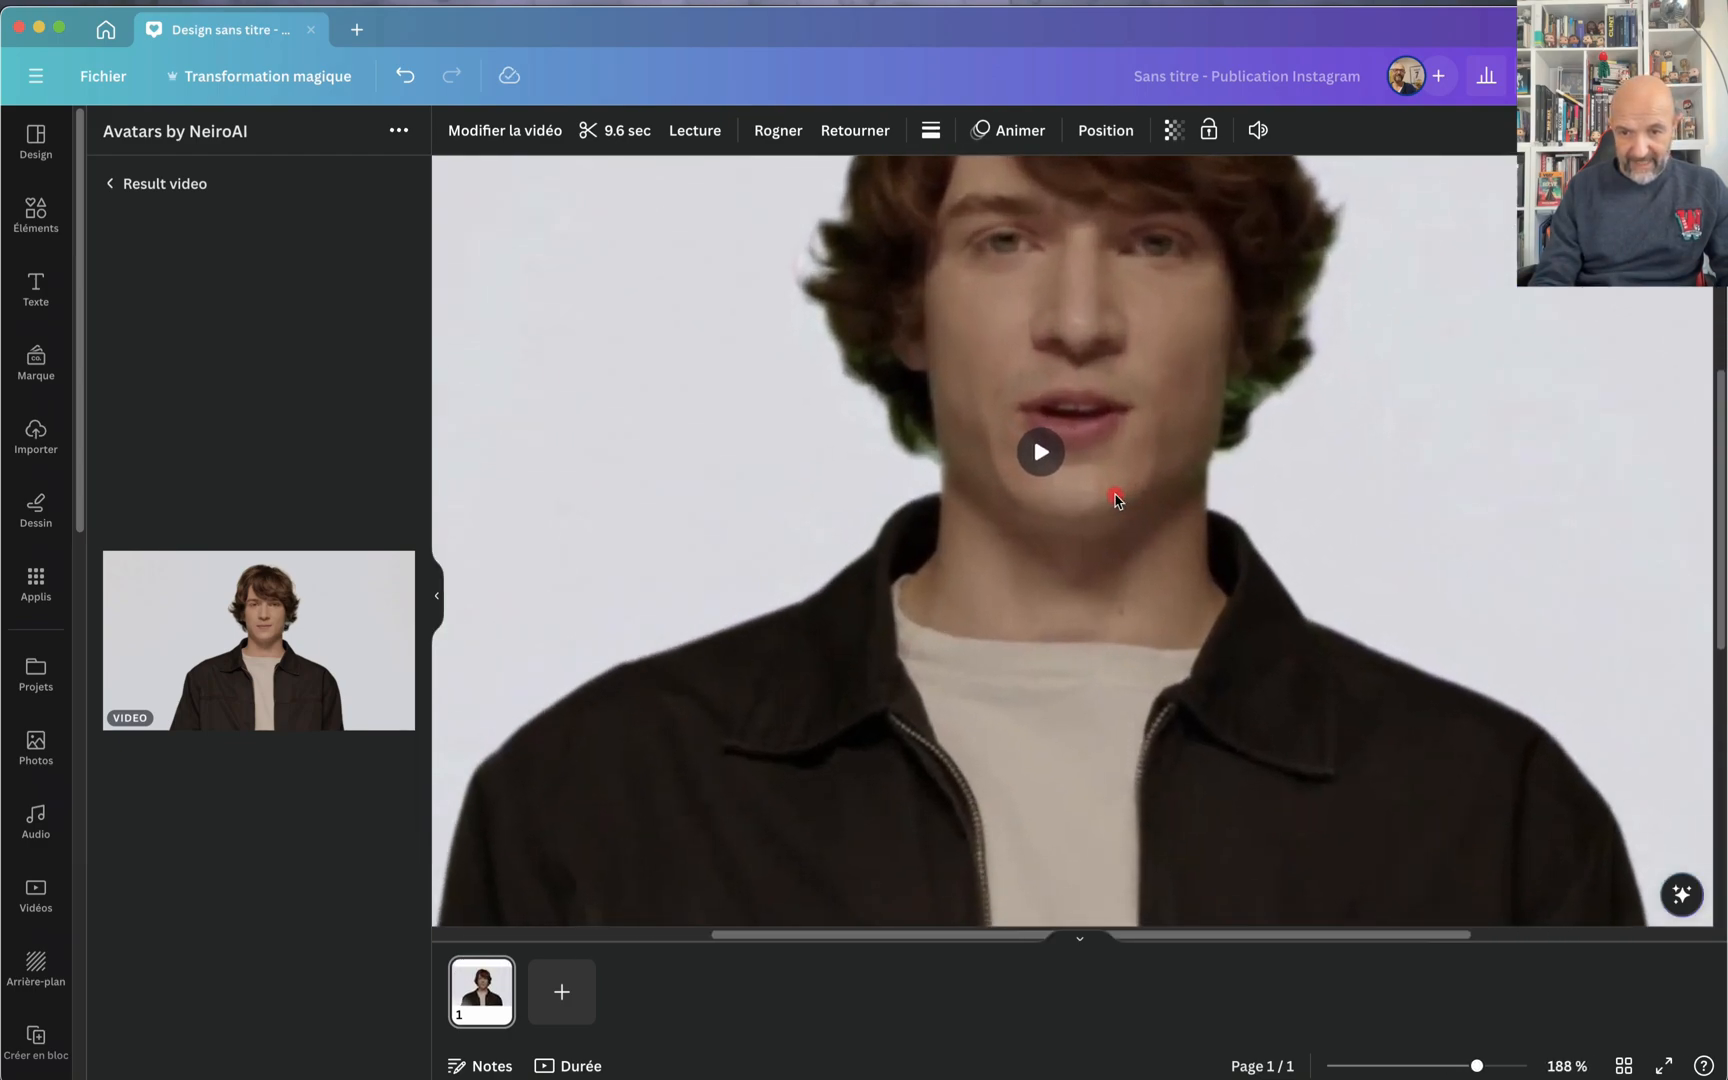
# Step: Play the blond man's avatar video on the page several times at a raised volume to check its lip movement and voice
pyautogui.scroll(3, 1115, 496)
pyautogui.hscroll(1, 1115, 496)
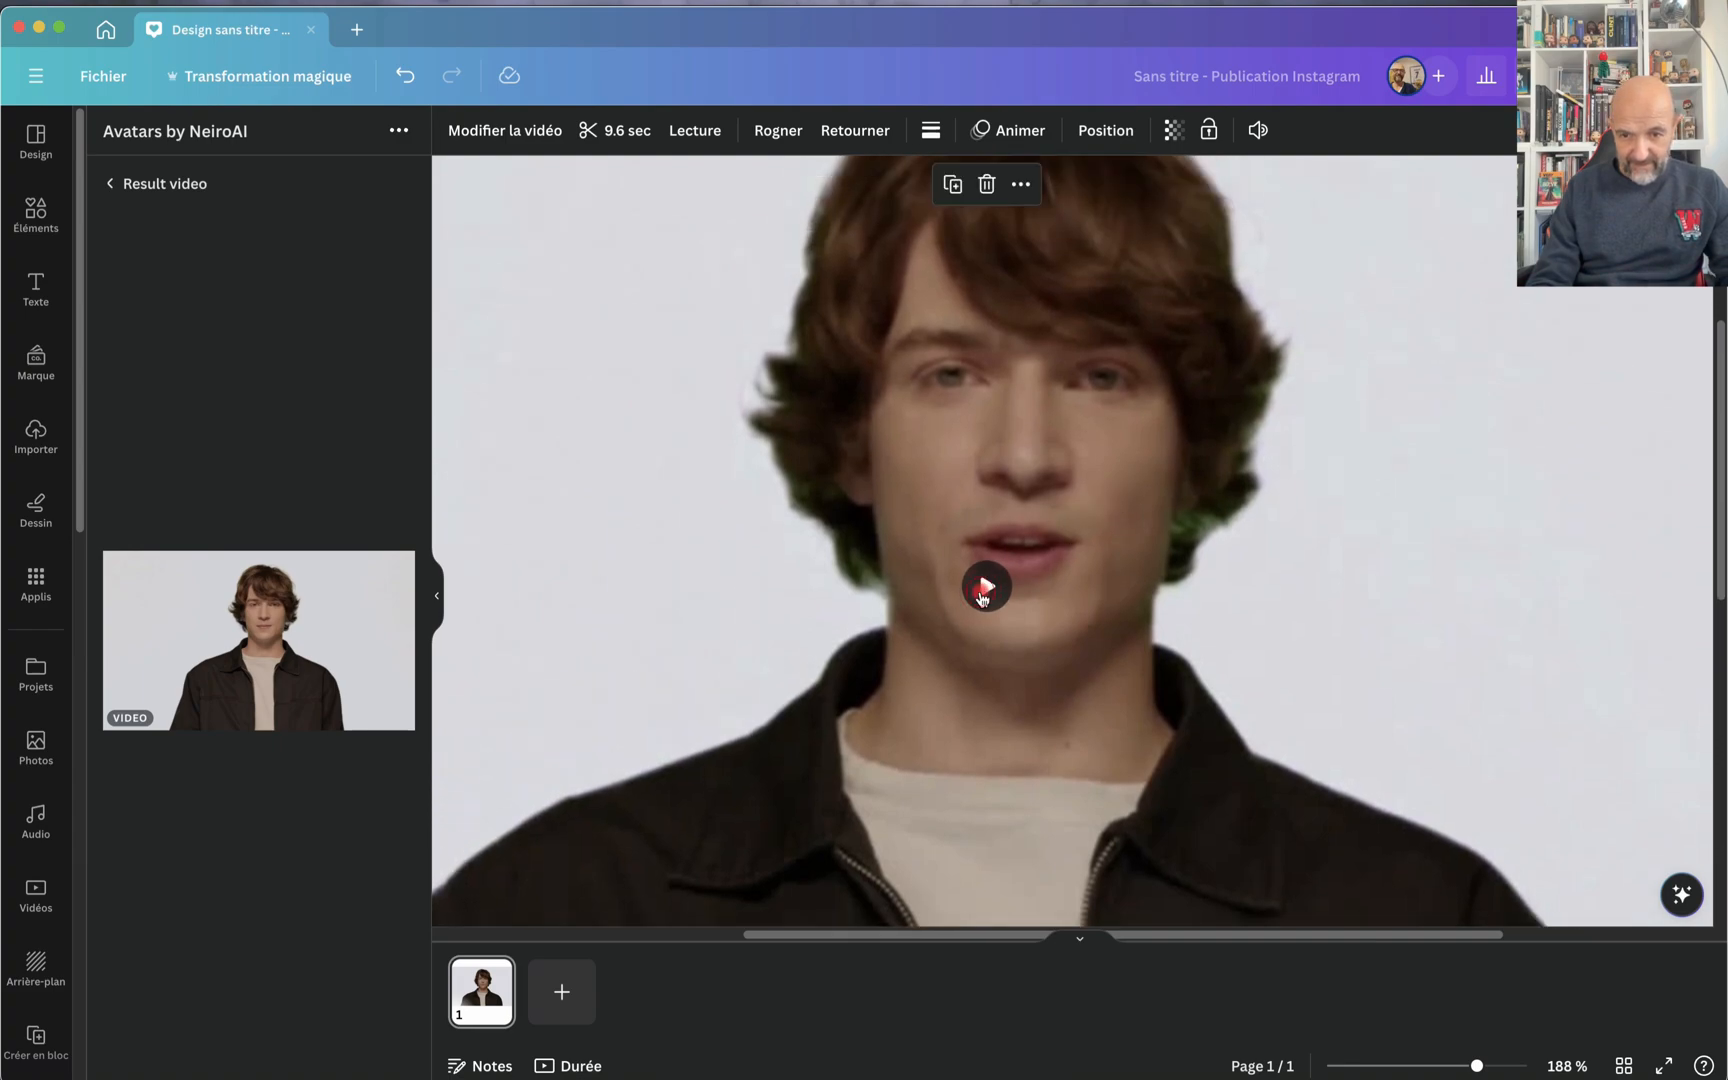
pyautogui.click(984, 588)
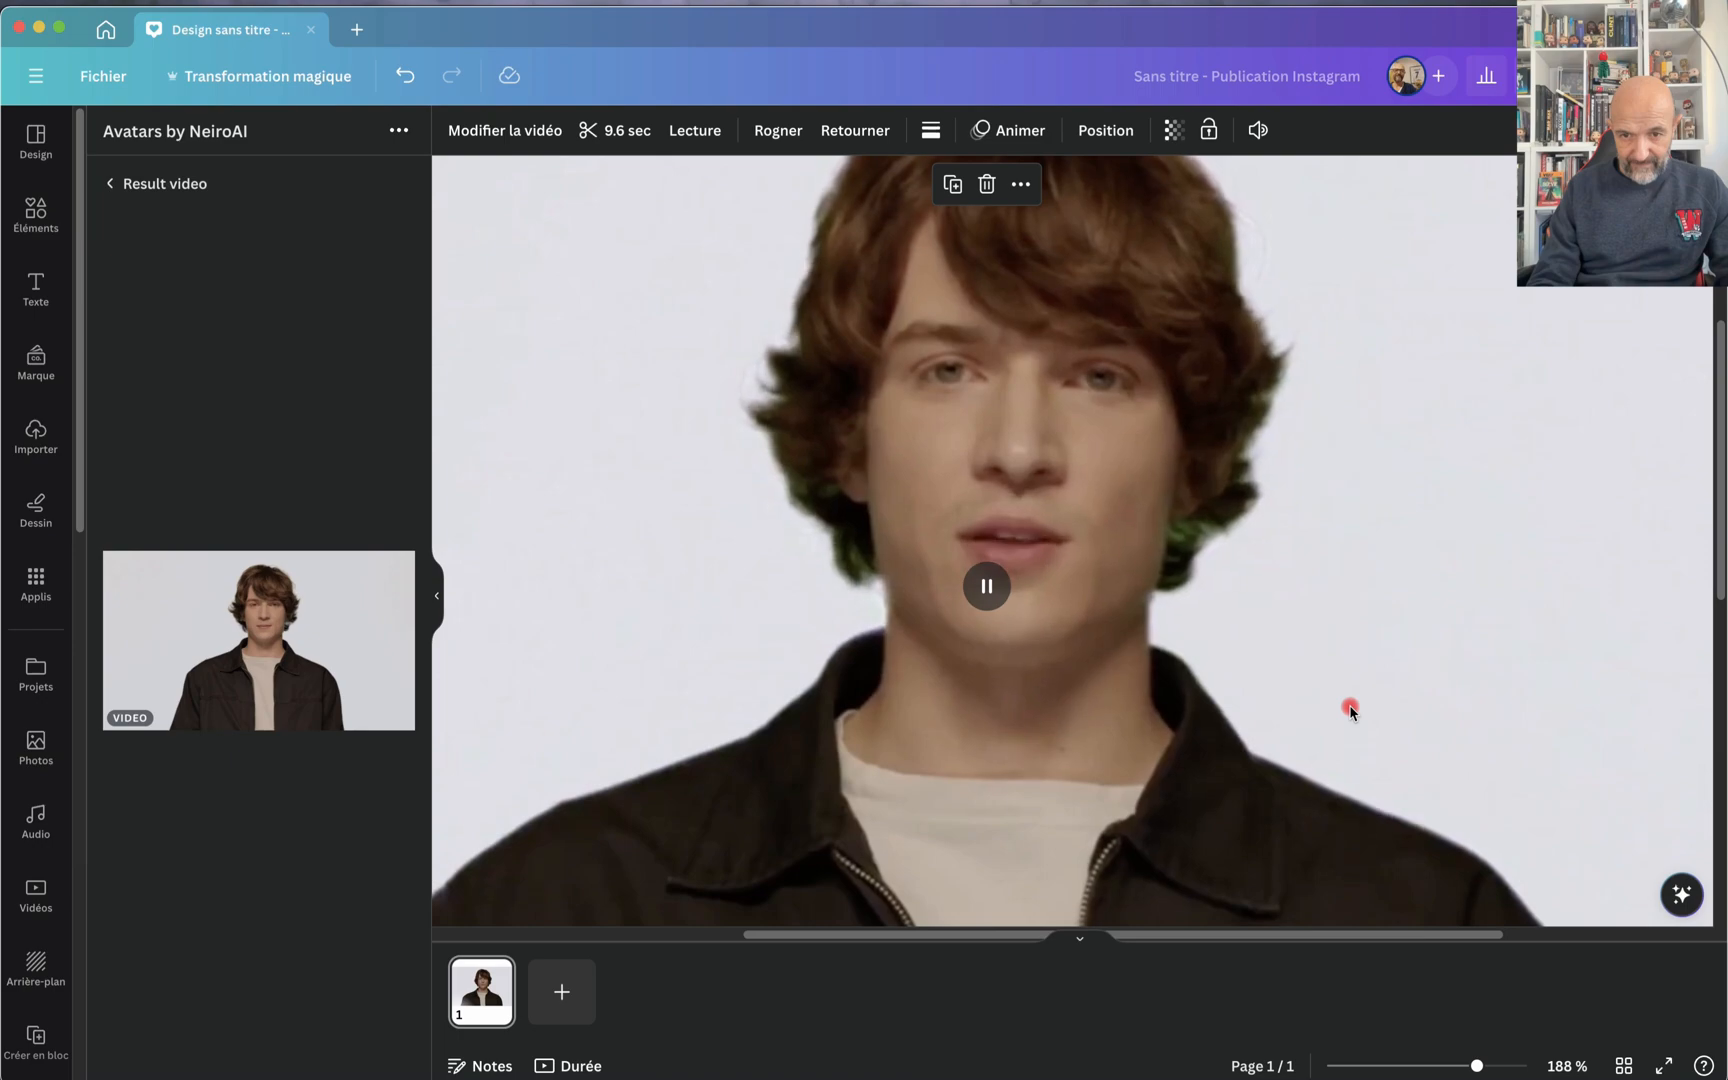
pyautogui.press('XF86AudioRaiseVolume')
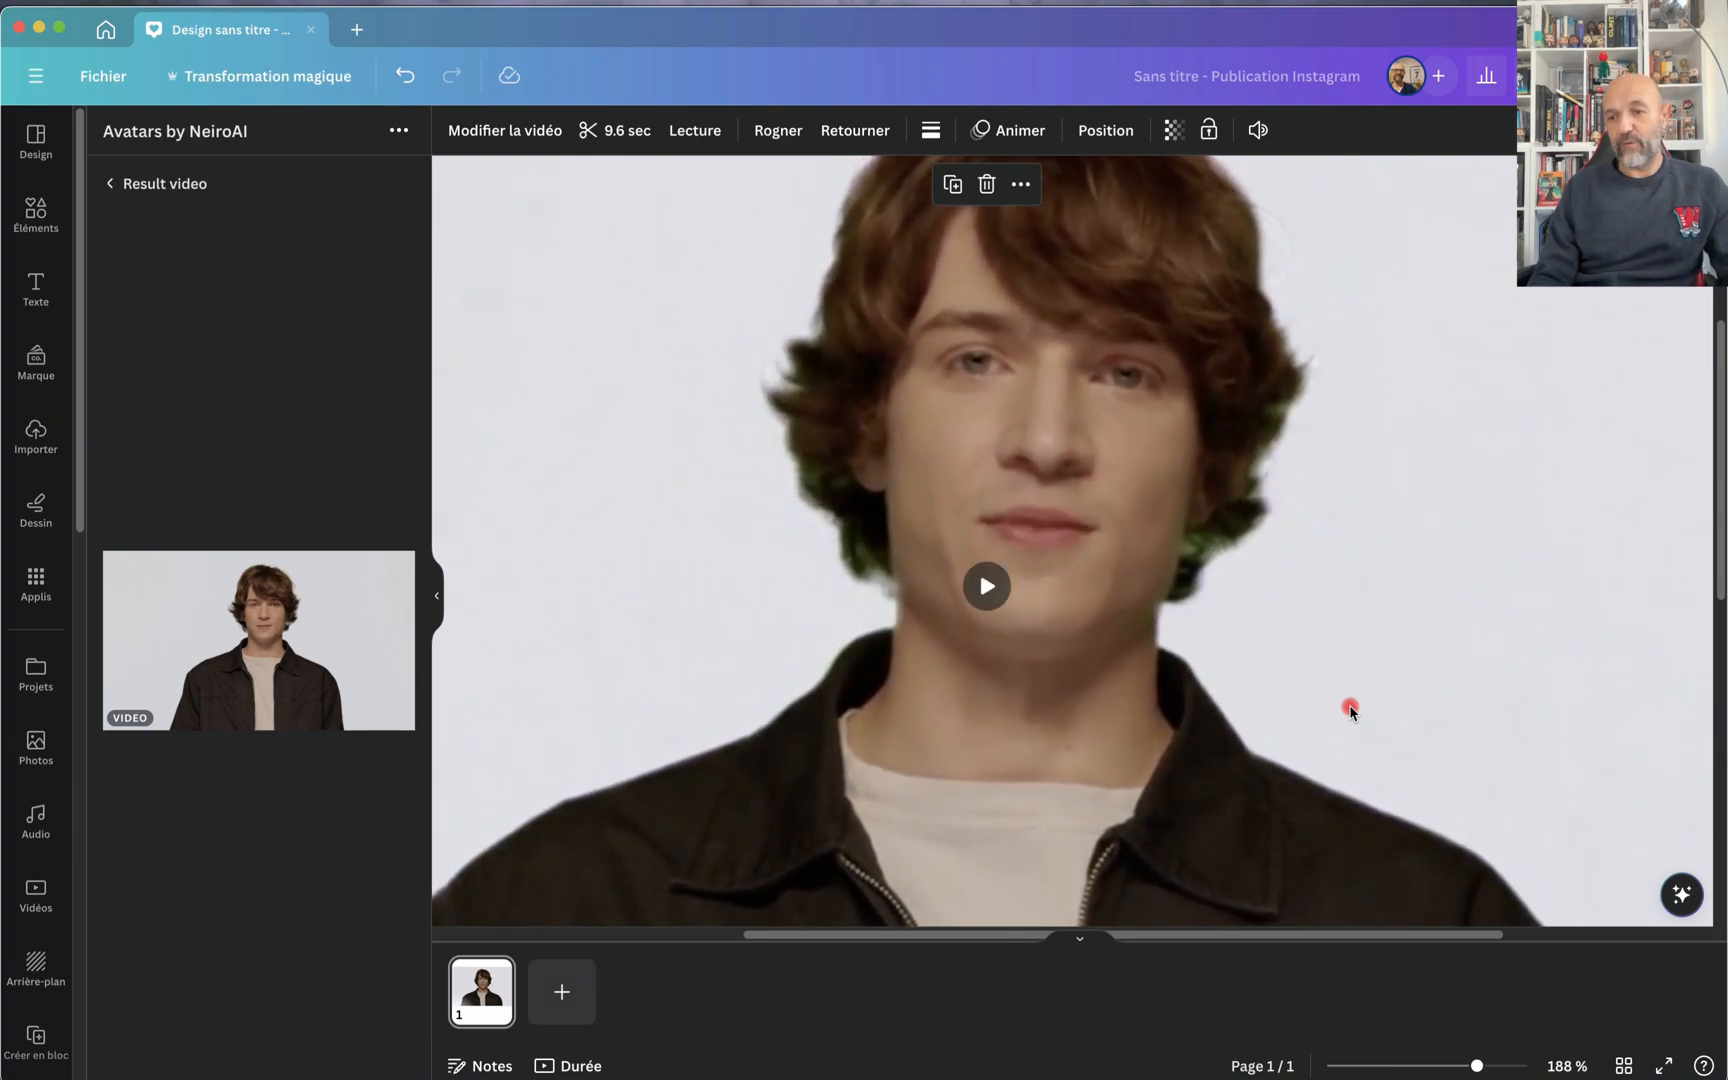
pyautogui.click(980, 588)
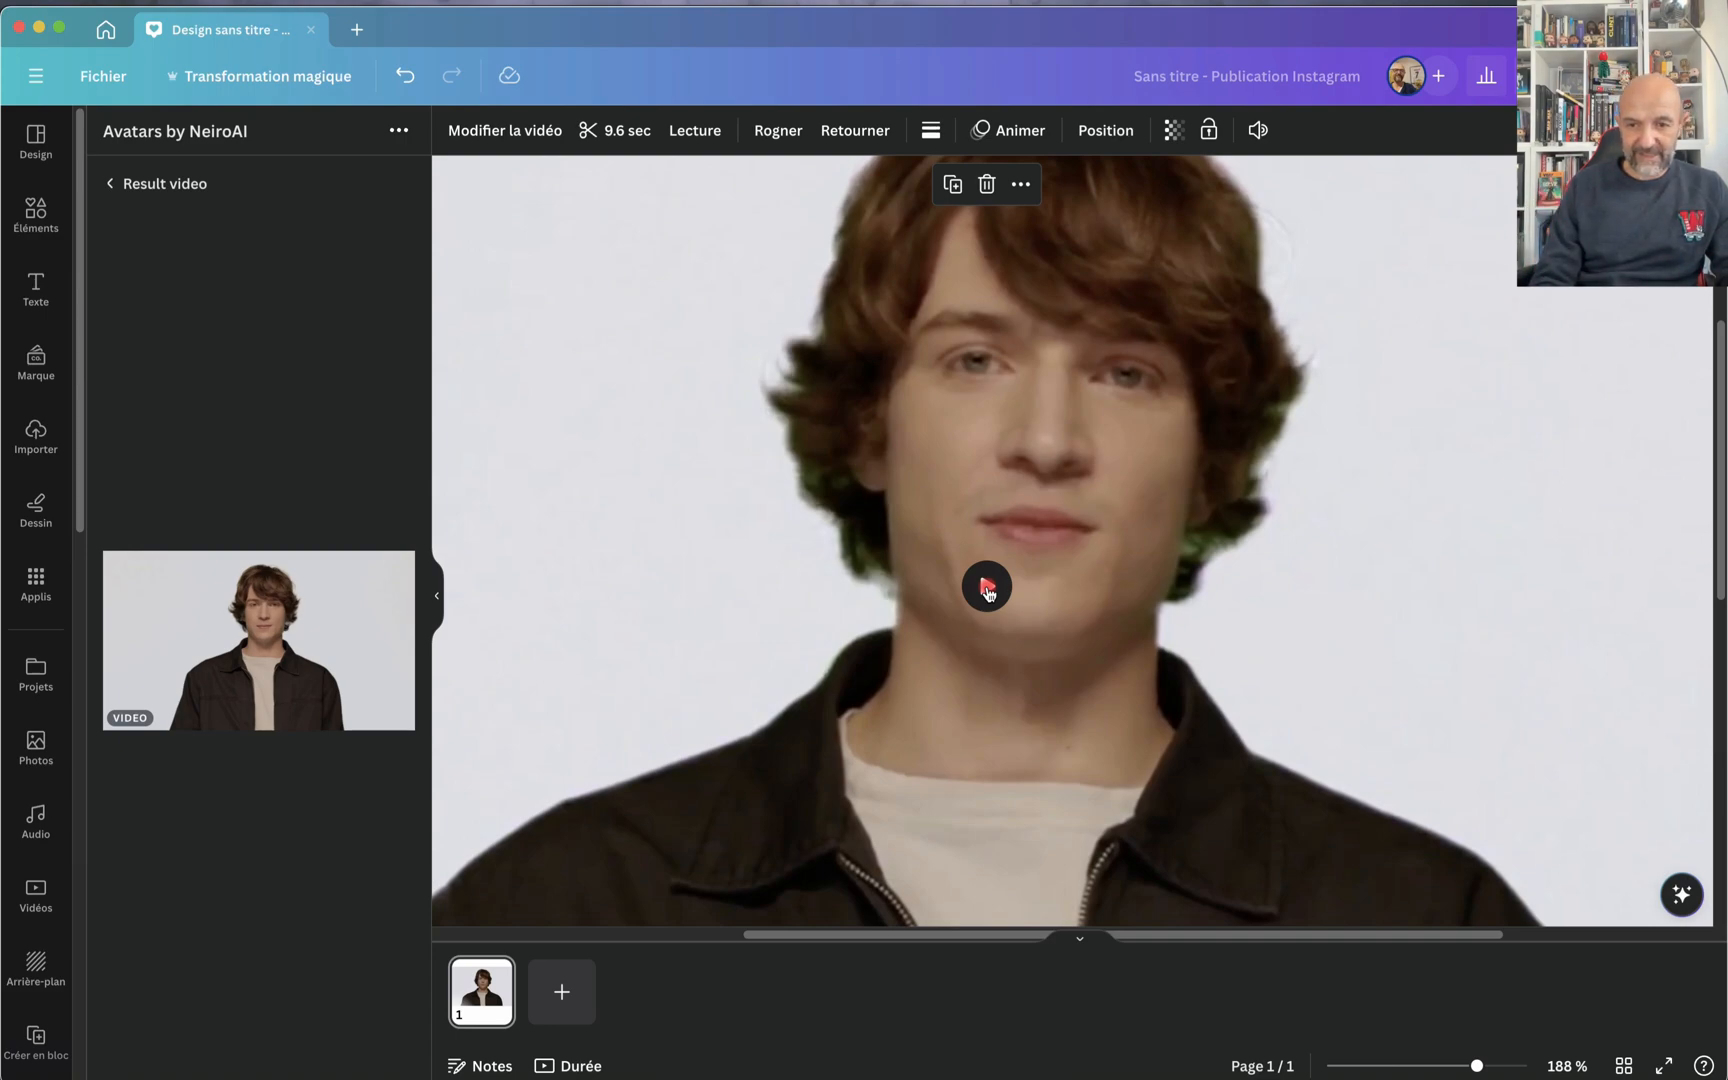
pyautogui.click(987, 588)
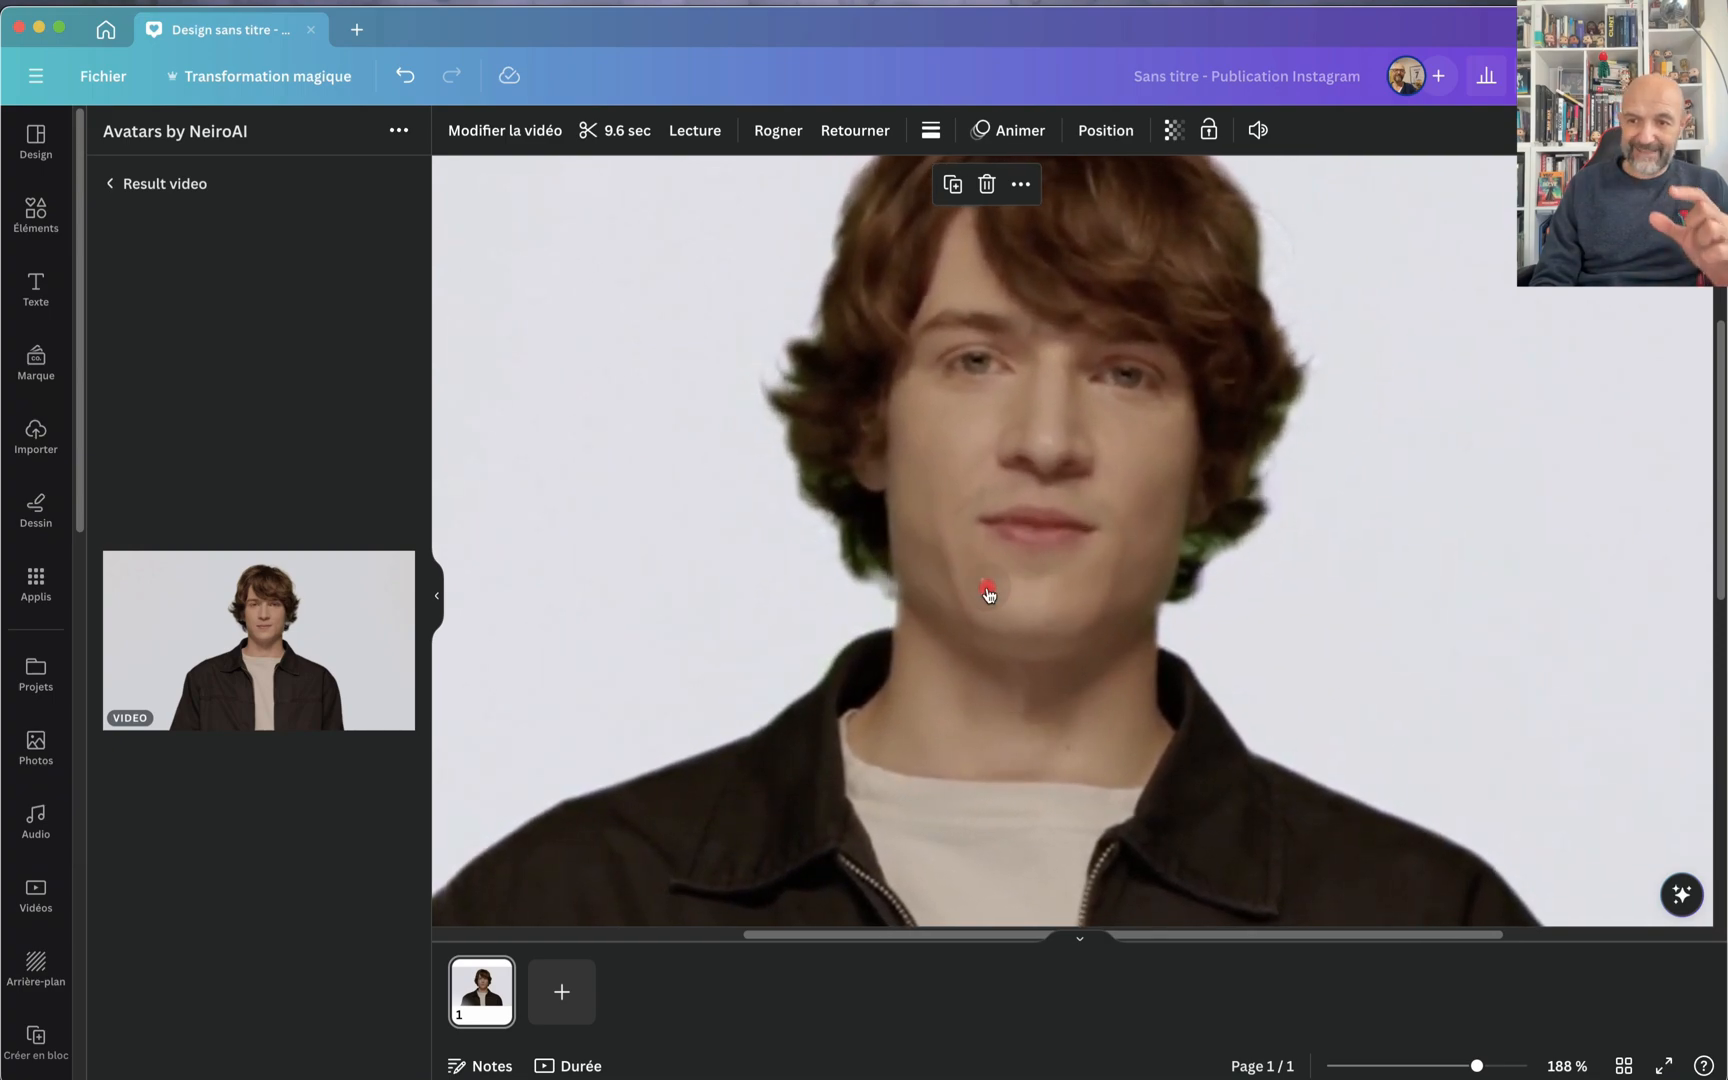
pyautogui.click(988, 592)
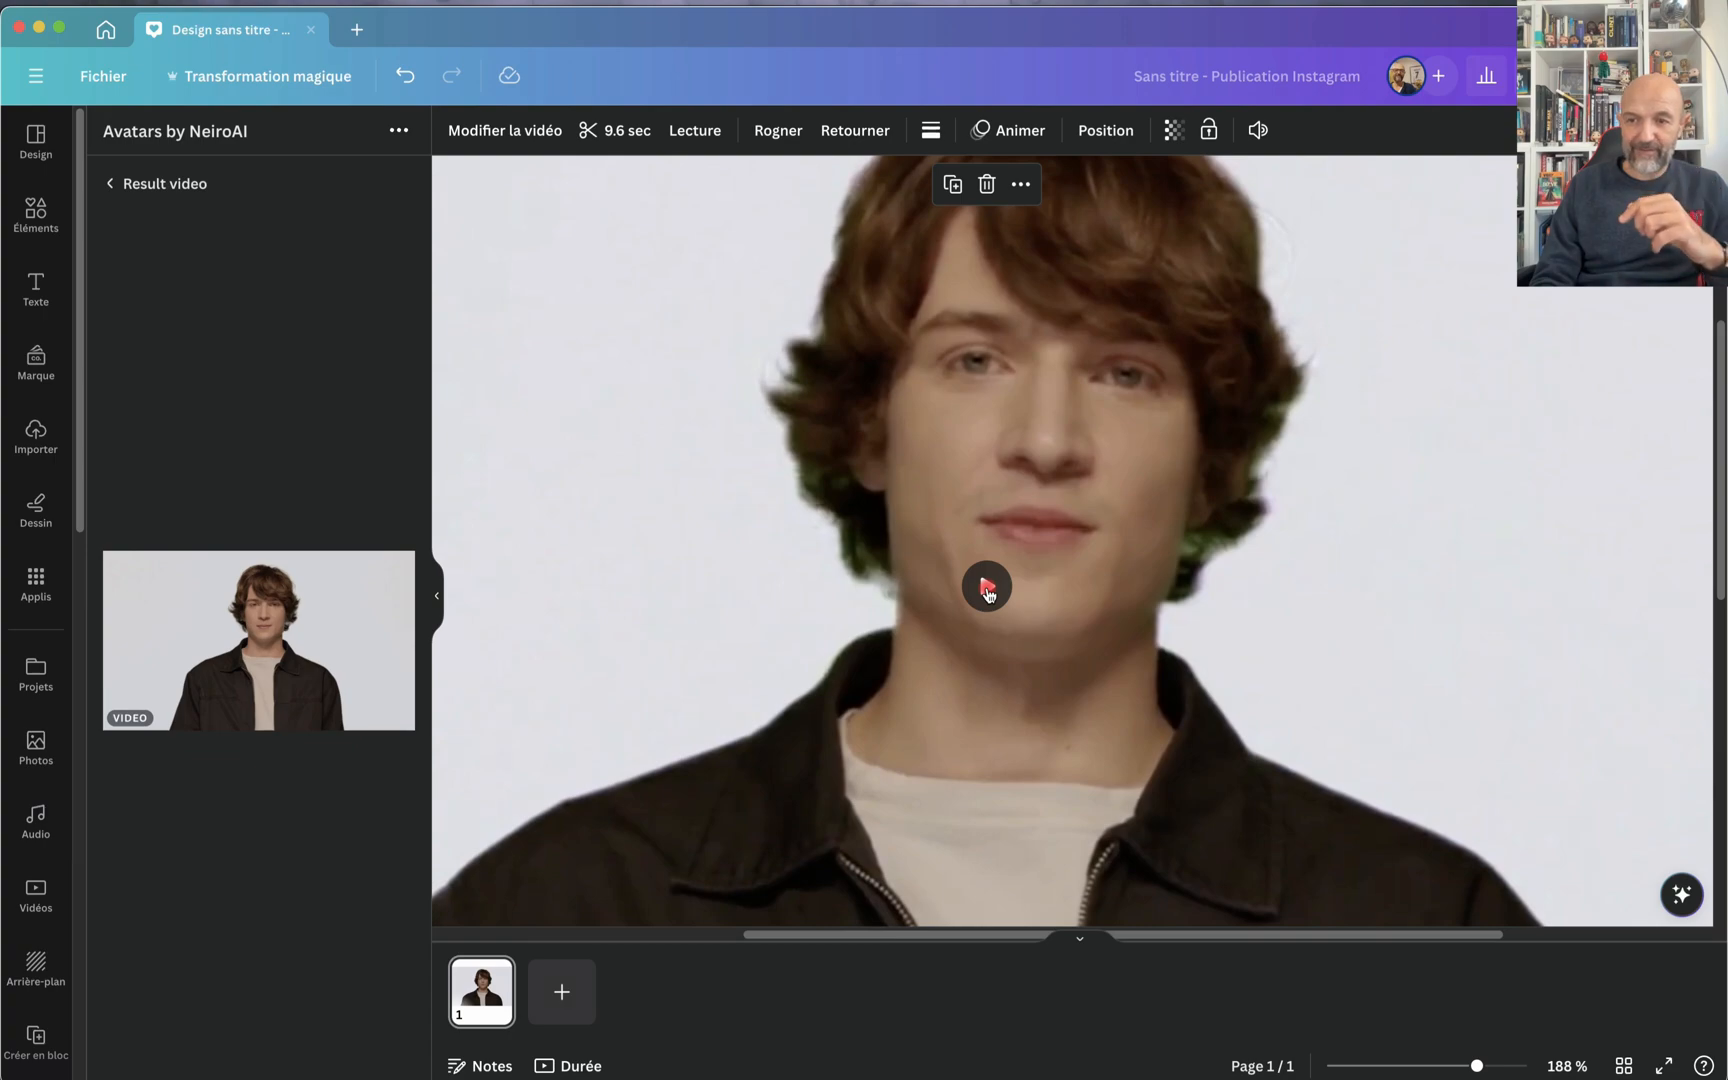
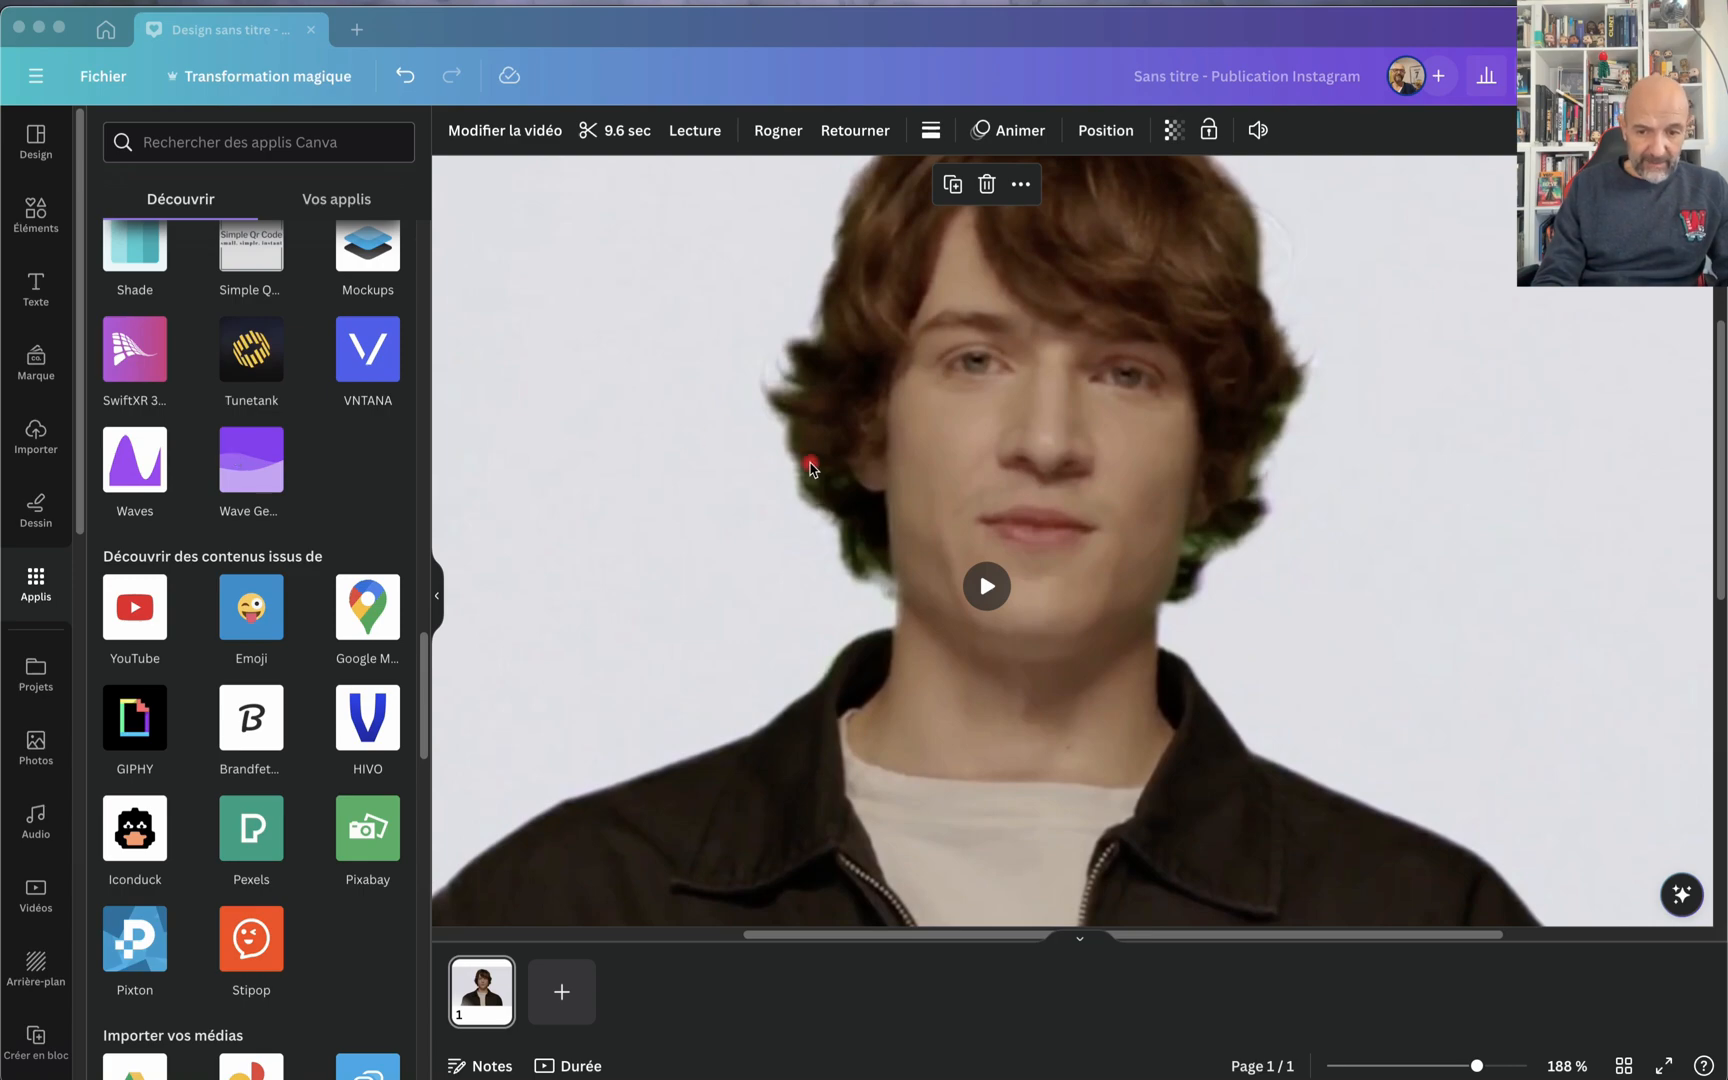
# Step: Close the avatar design and the NeiroAI app details, return to the home page and create a new blank Instagram post
pyautogui.click(311, 29)
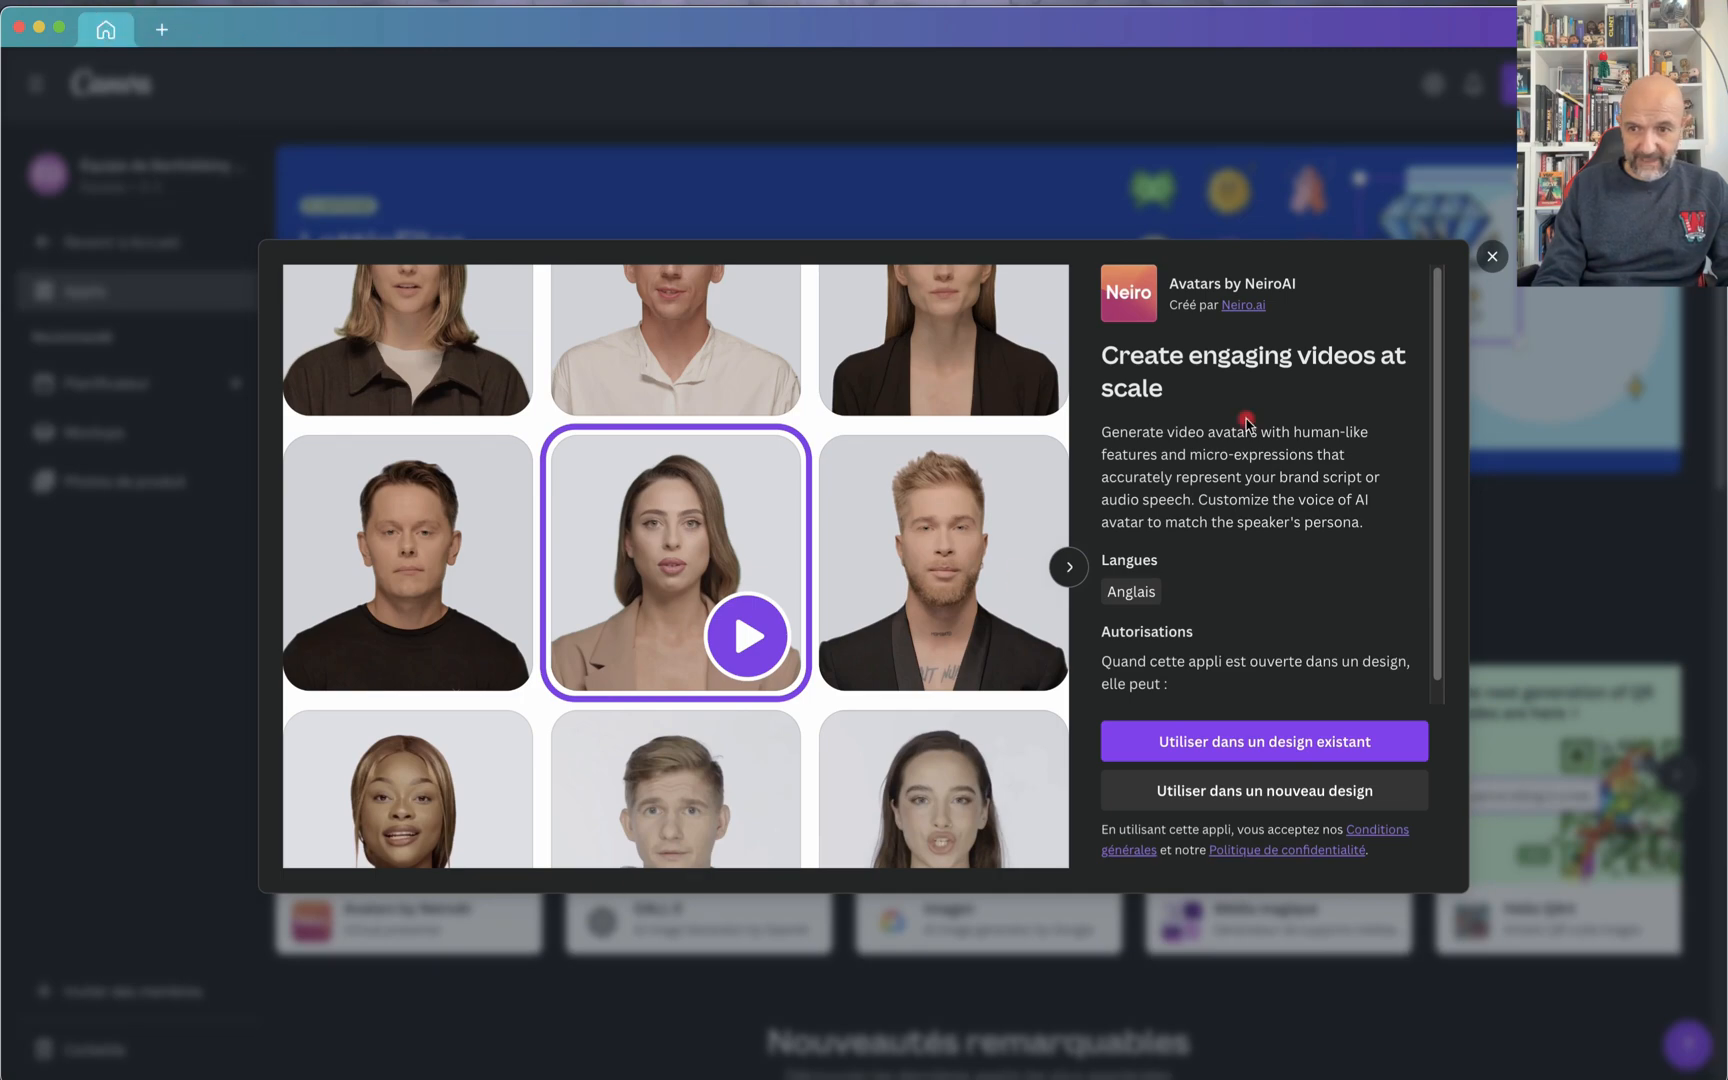
pyautogui.click(1492, 256)
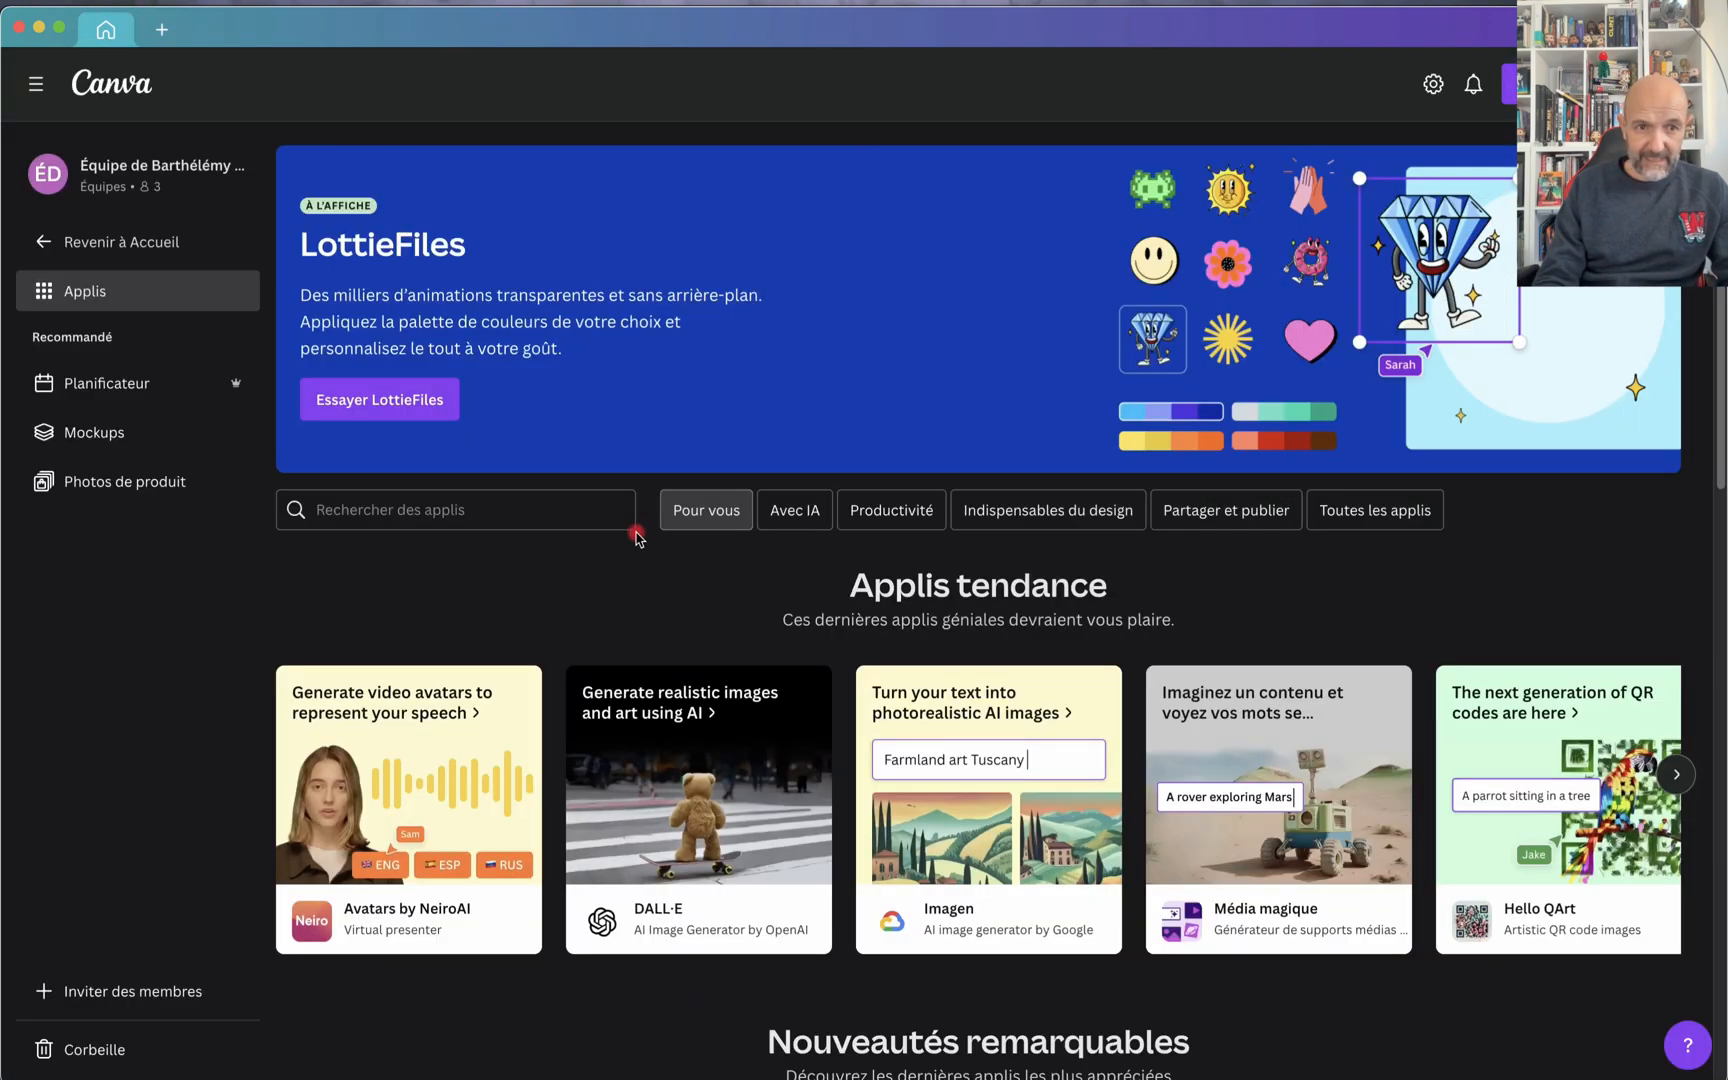
pyautogui.click(125, 82)
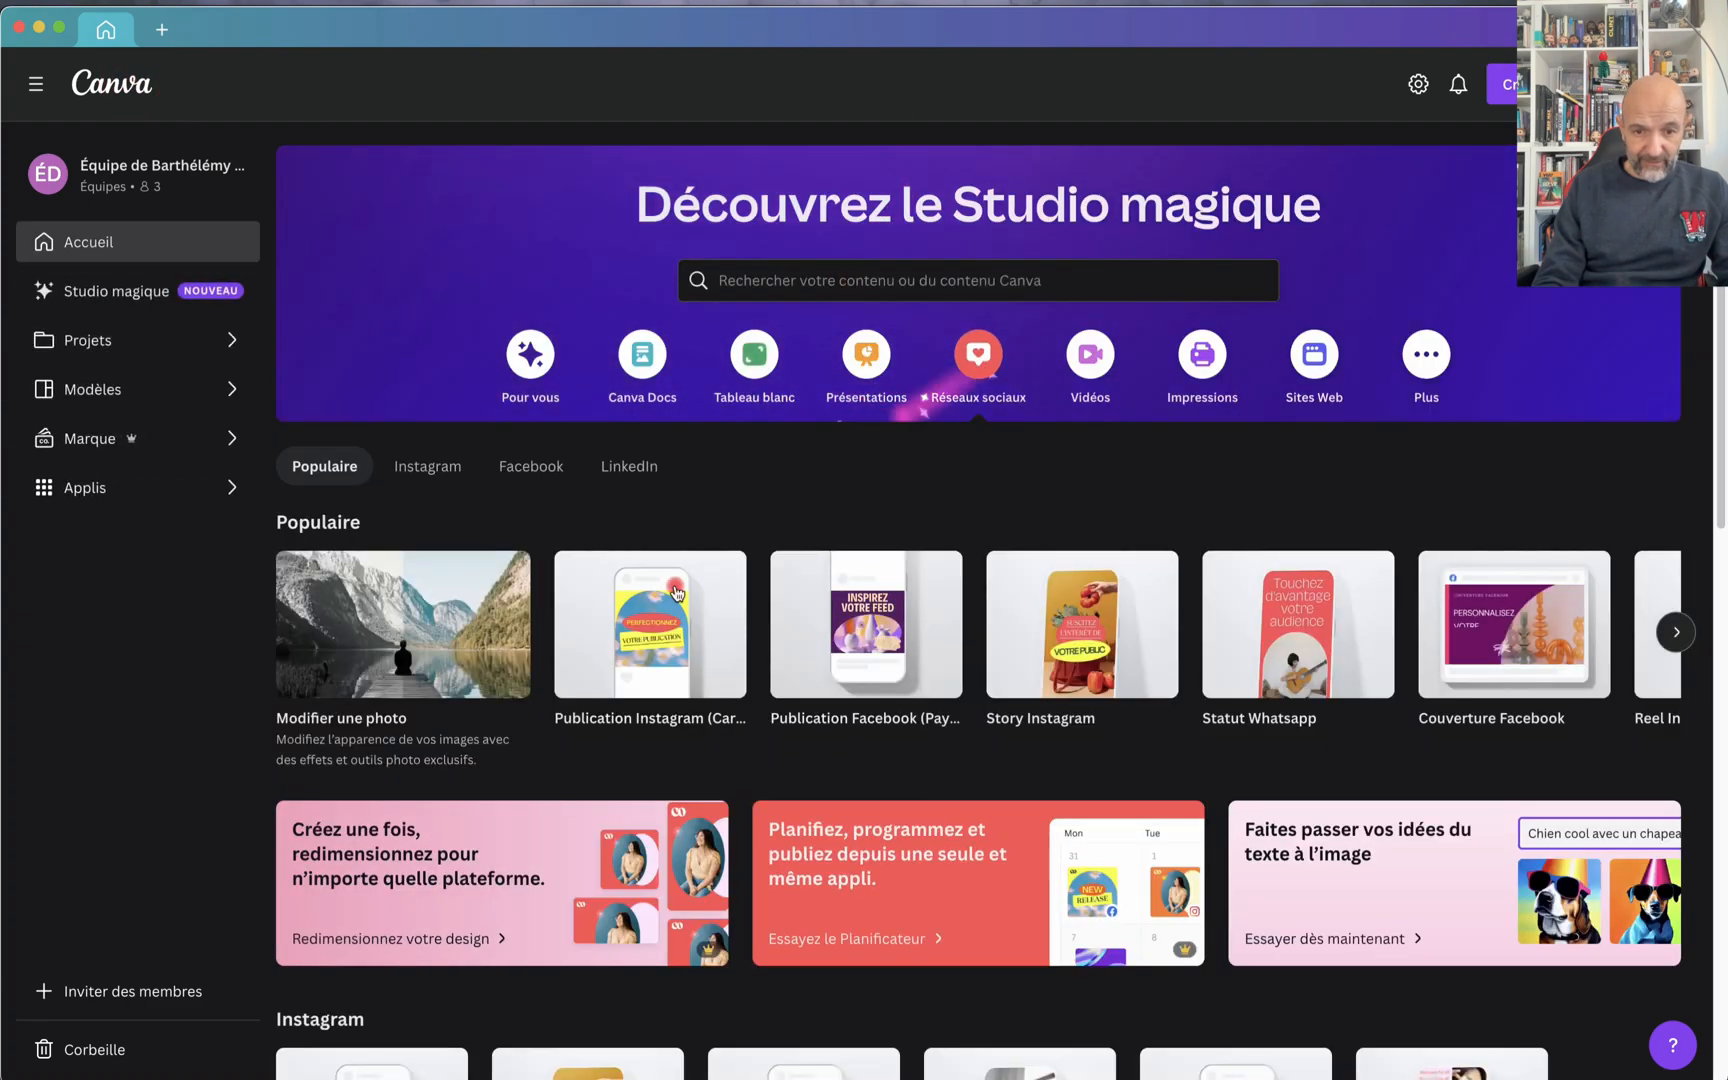
pyautogui.click(615, 654)
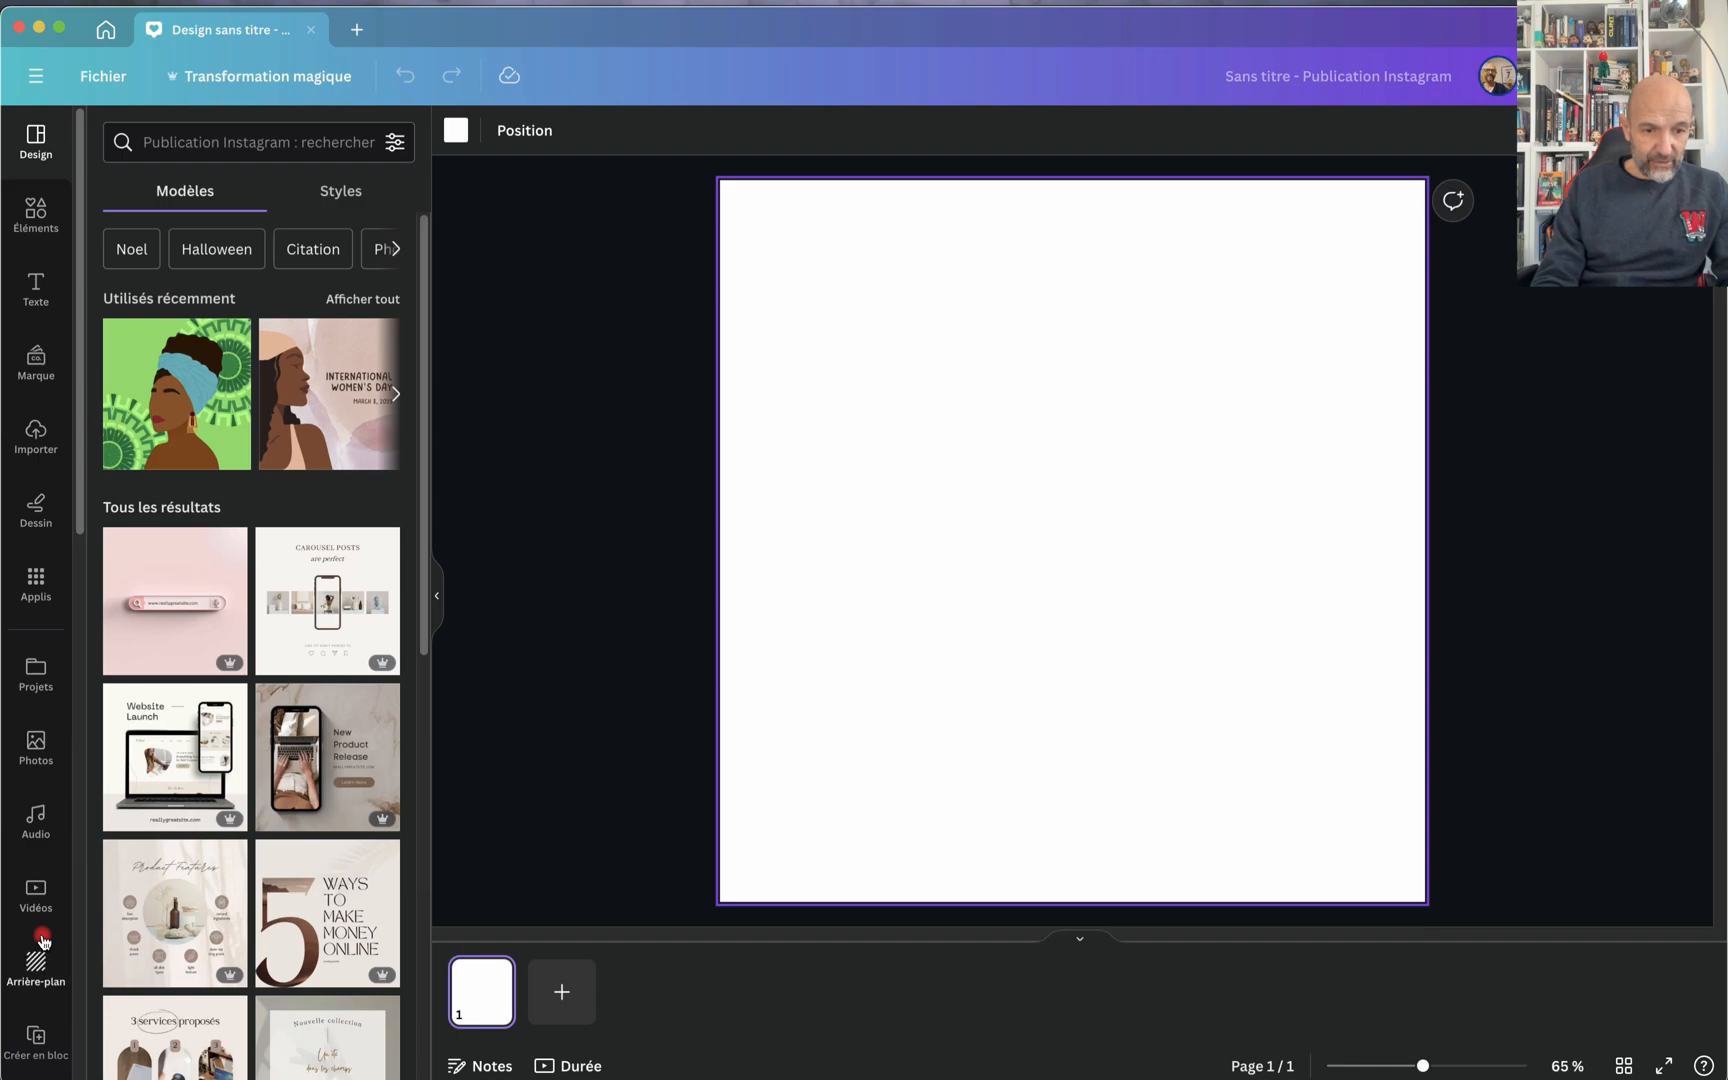
# Step: Open the apps catalogue and browse it down to the last listed applications
pyautogui.scroll(-8, 39, 933)
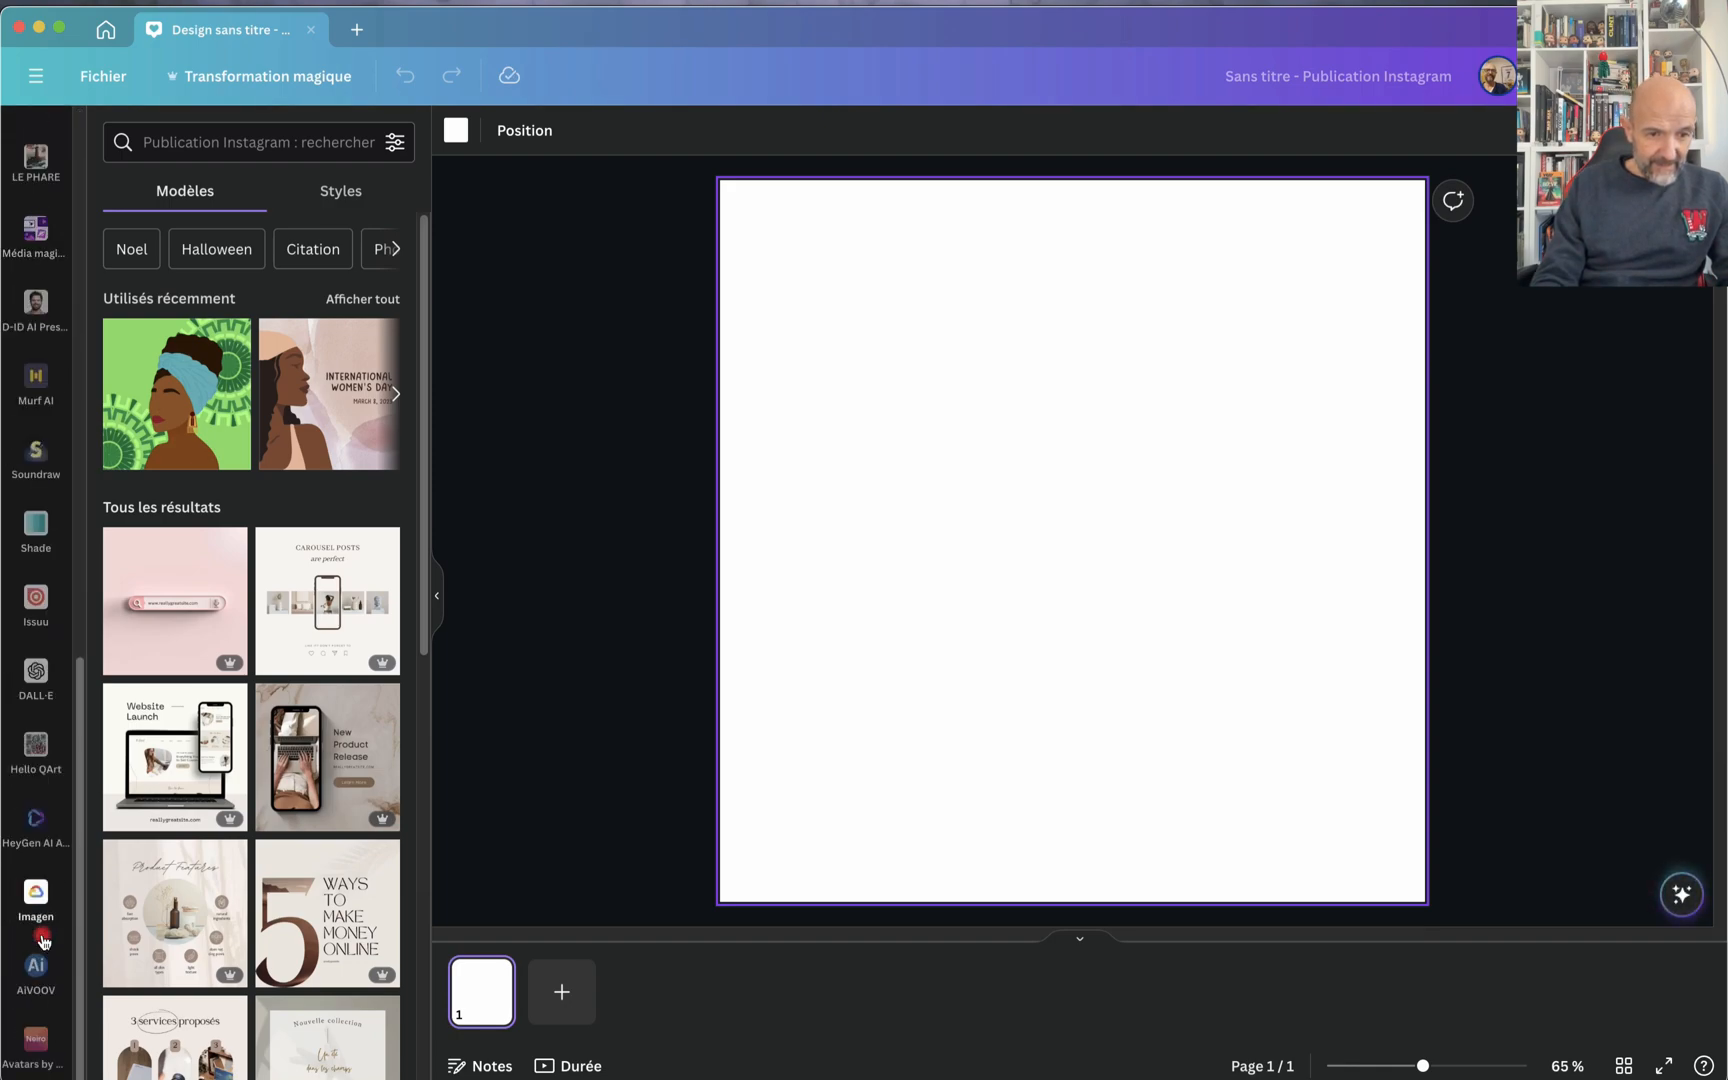
pyautogui.scroll(1, 50, 408)
pyautogui.scroll(5, 50, 408)
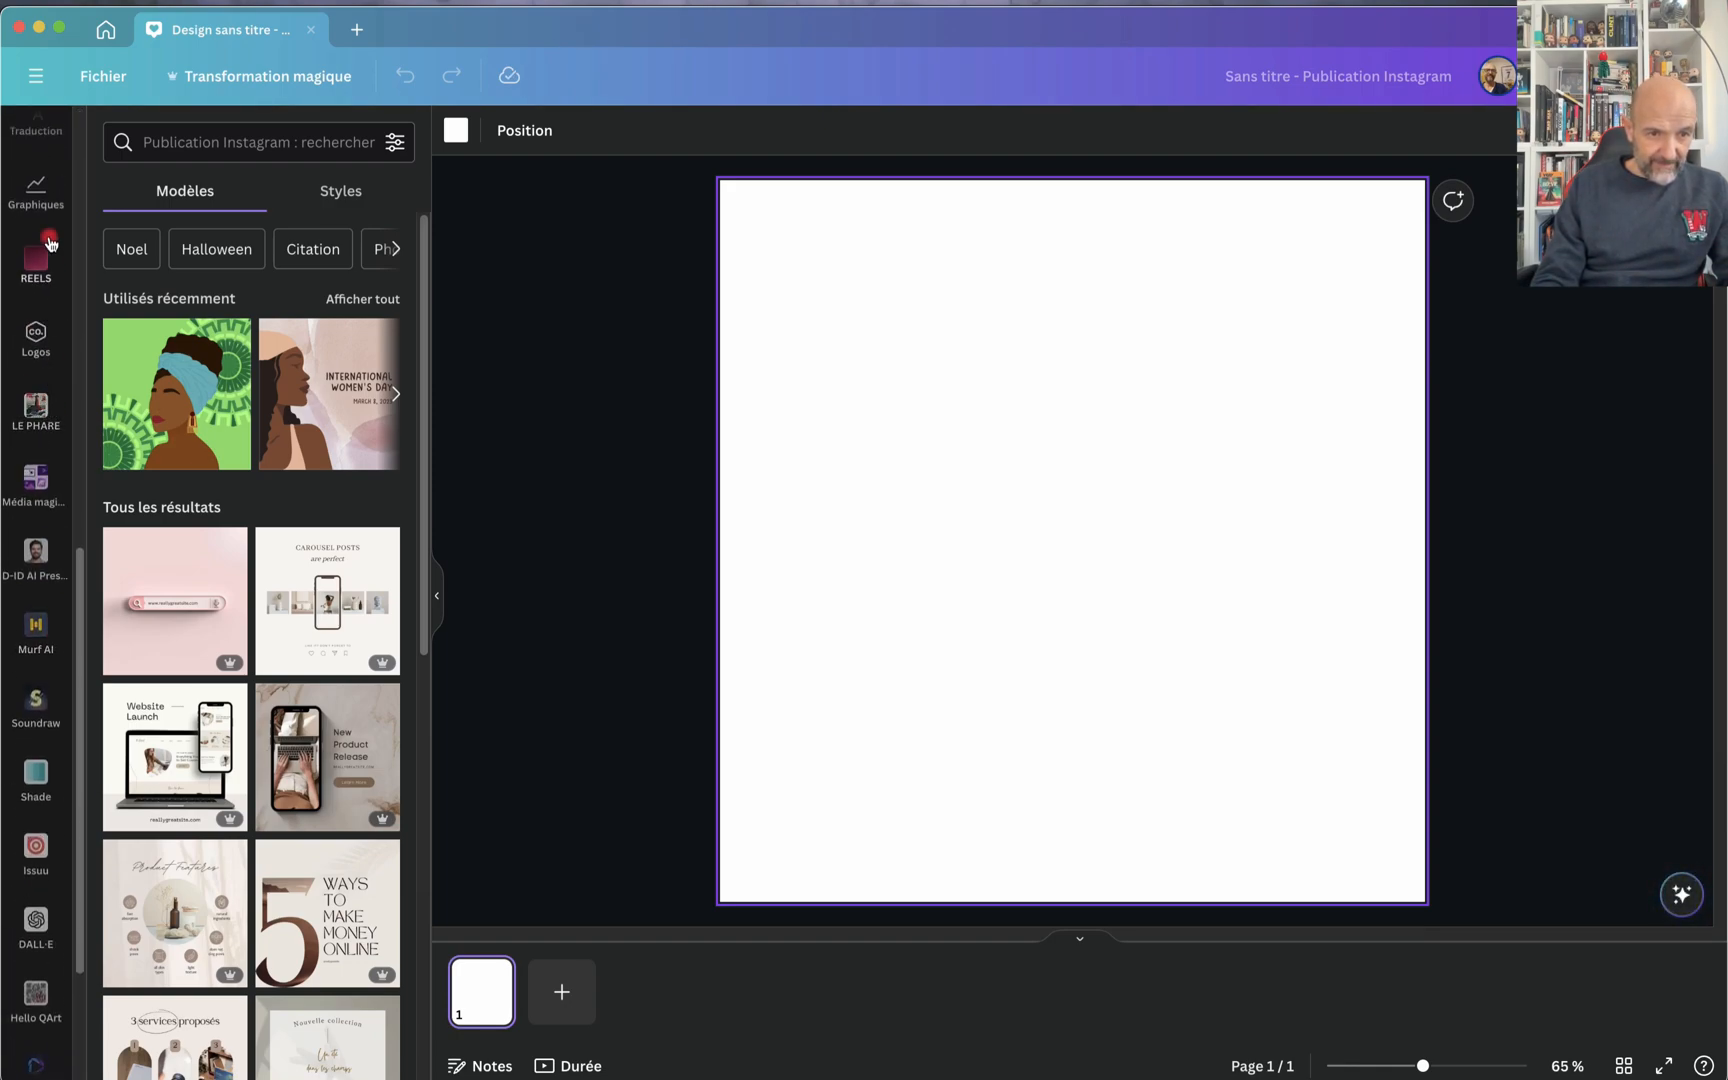
pyautogui.scroll(2, 45, 205)
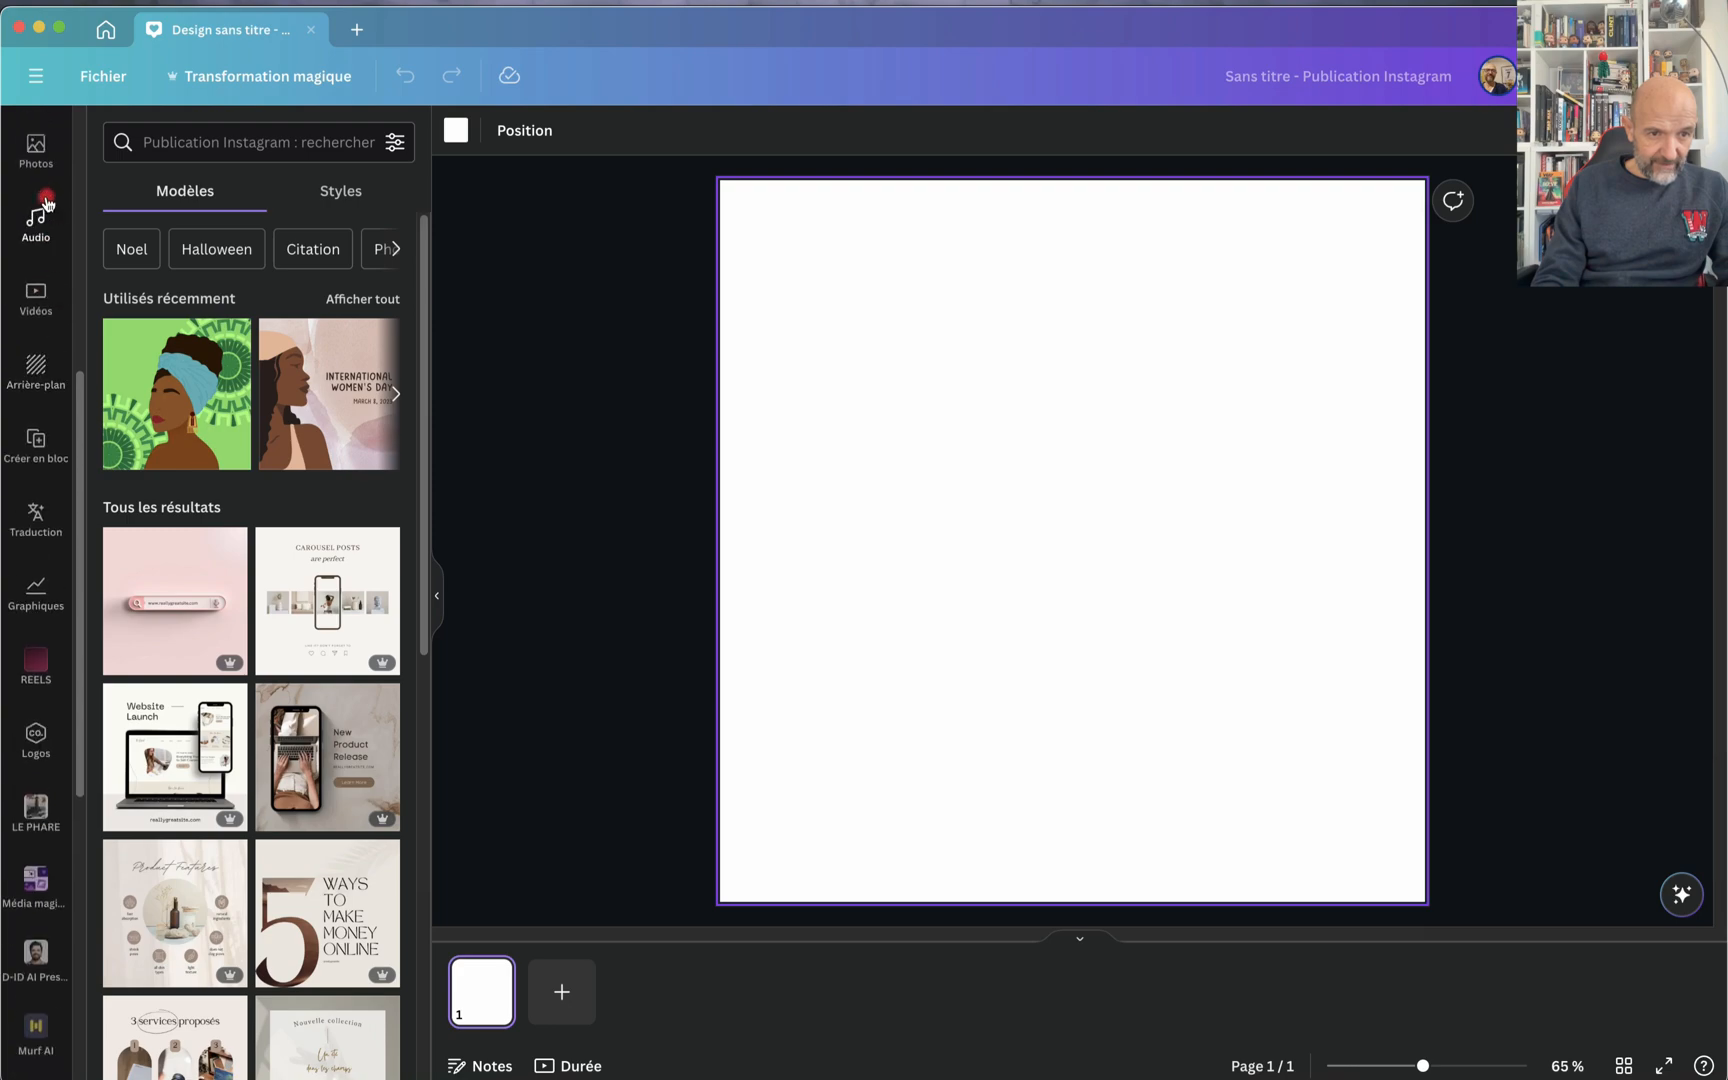
pyautogui.scroll(4, 40, 570)
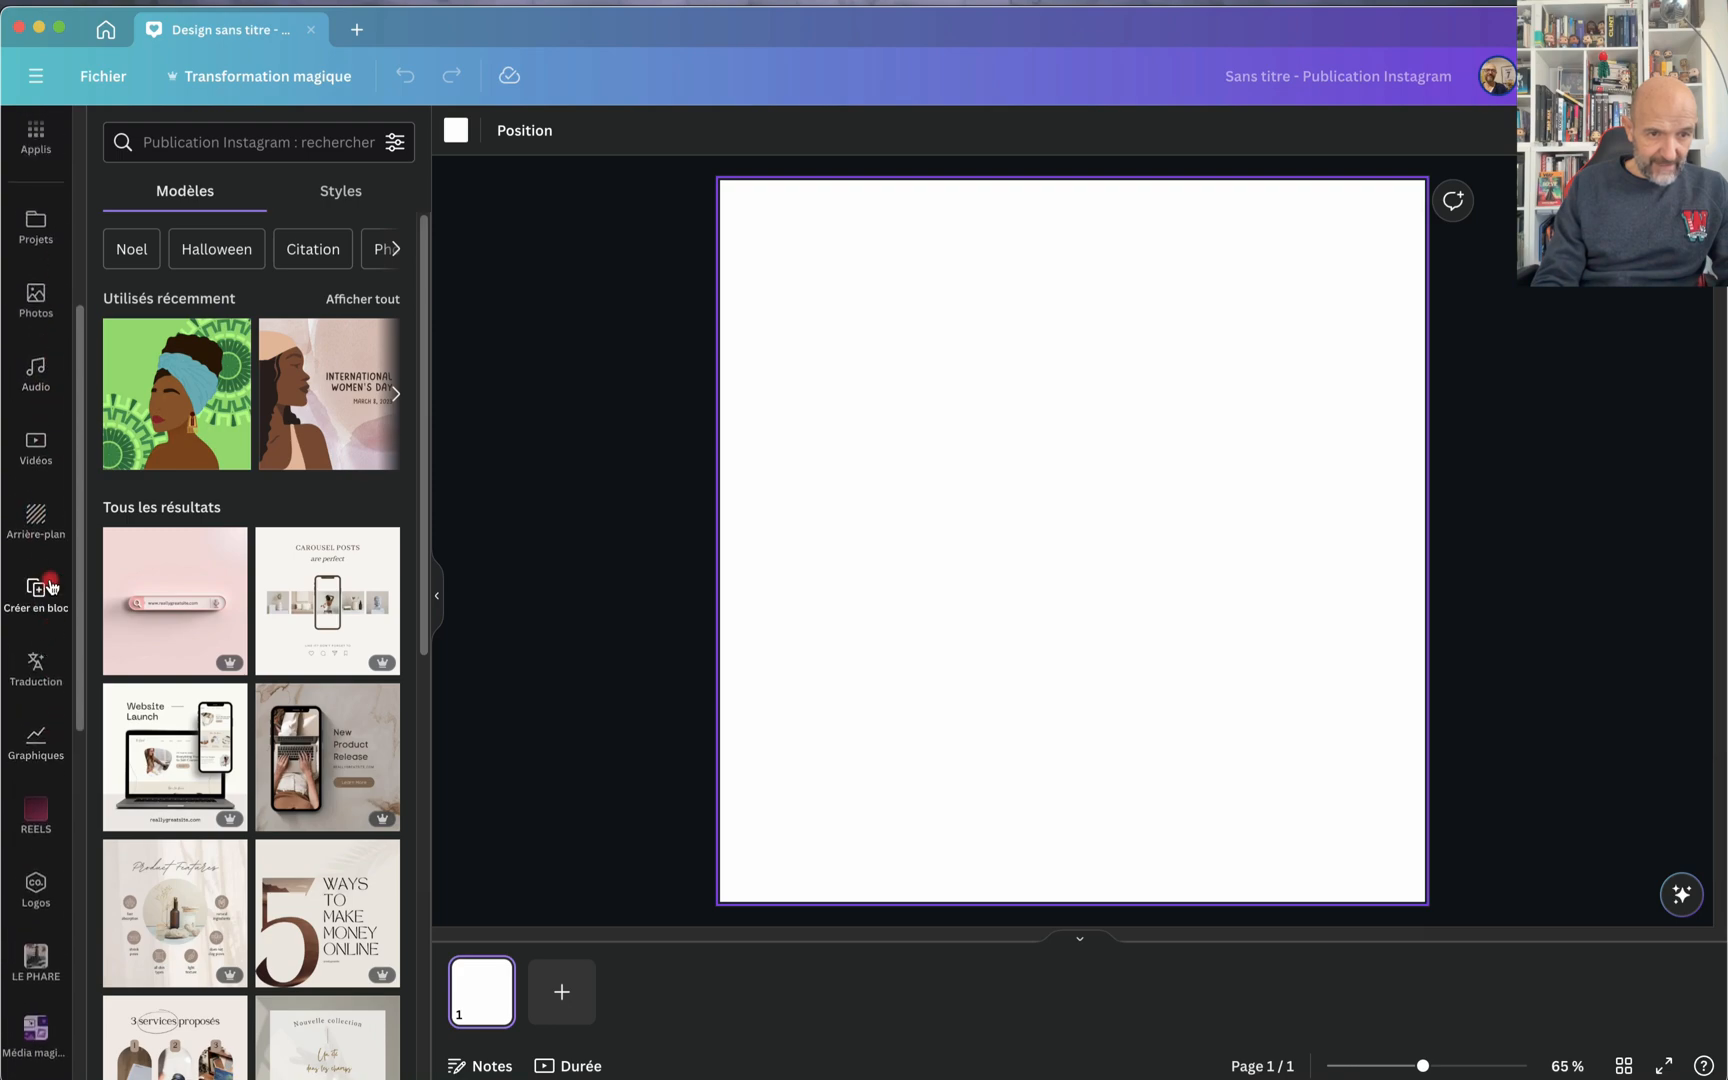
pyautogui.click(38, 330)
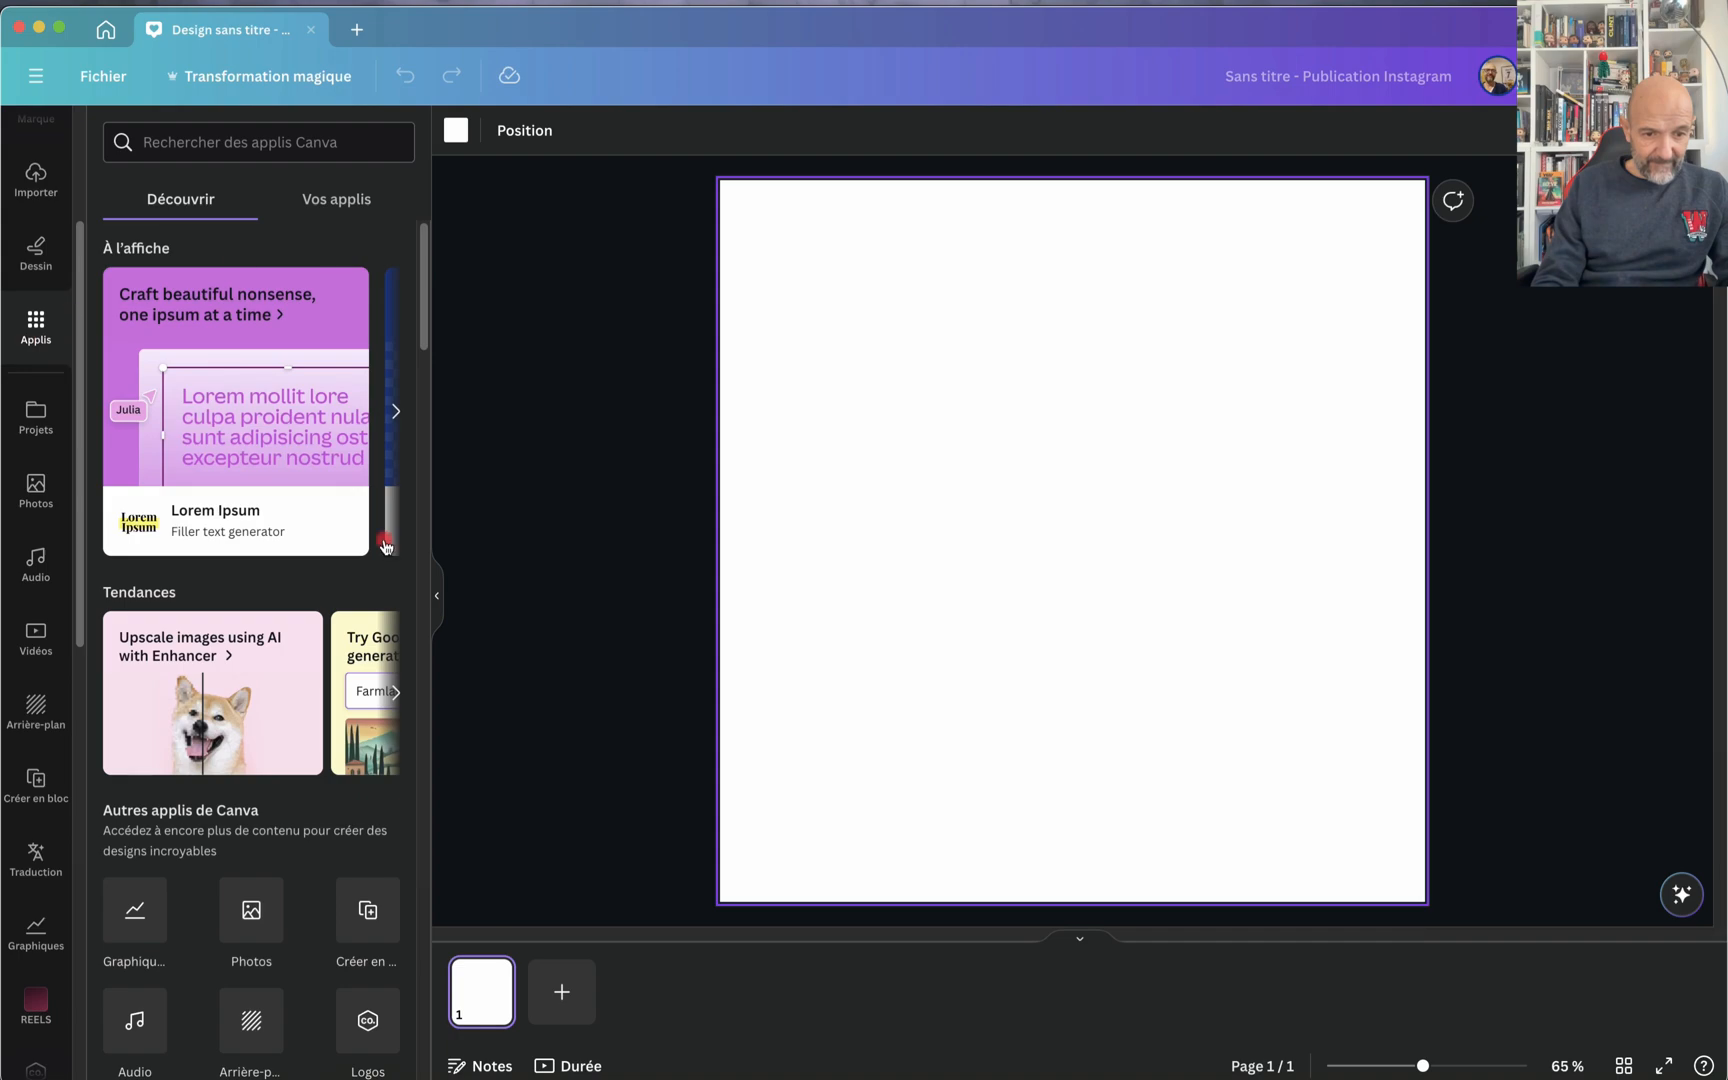
pyautogui.scroll(-10, 316, 772)
pyautogui.scroll(-10, 316, 772)
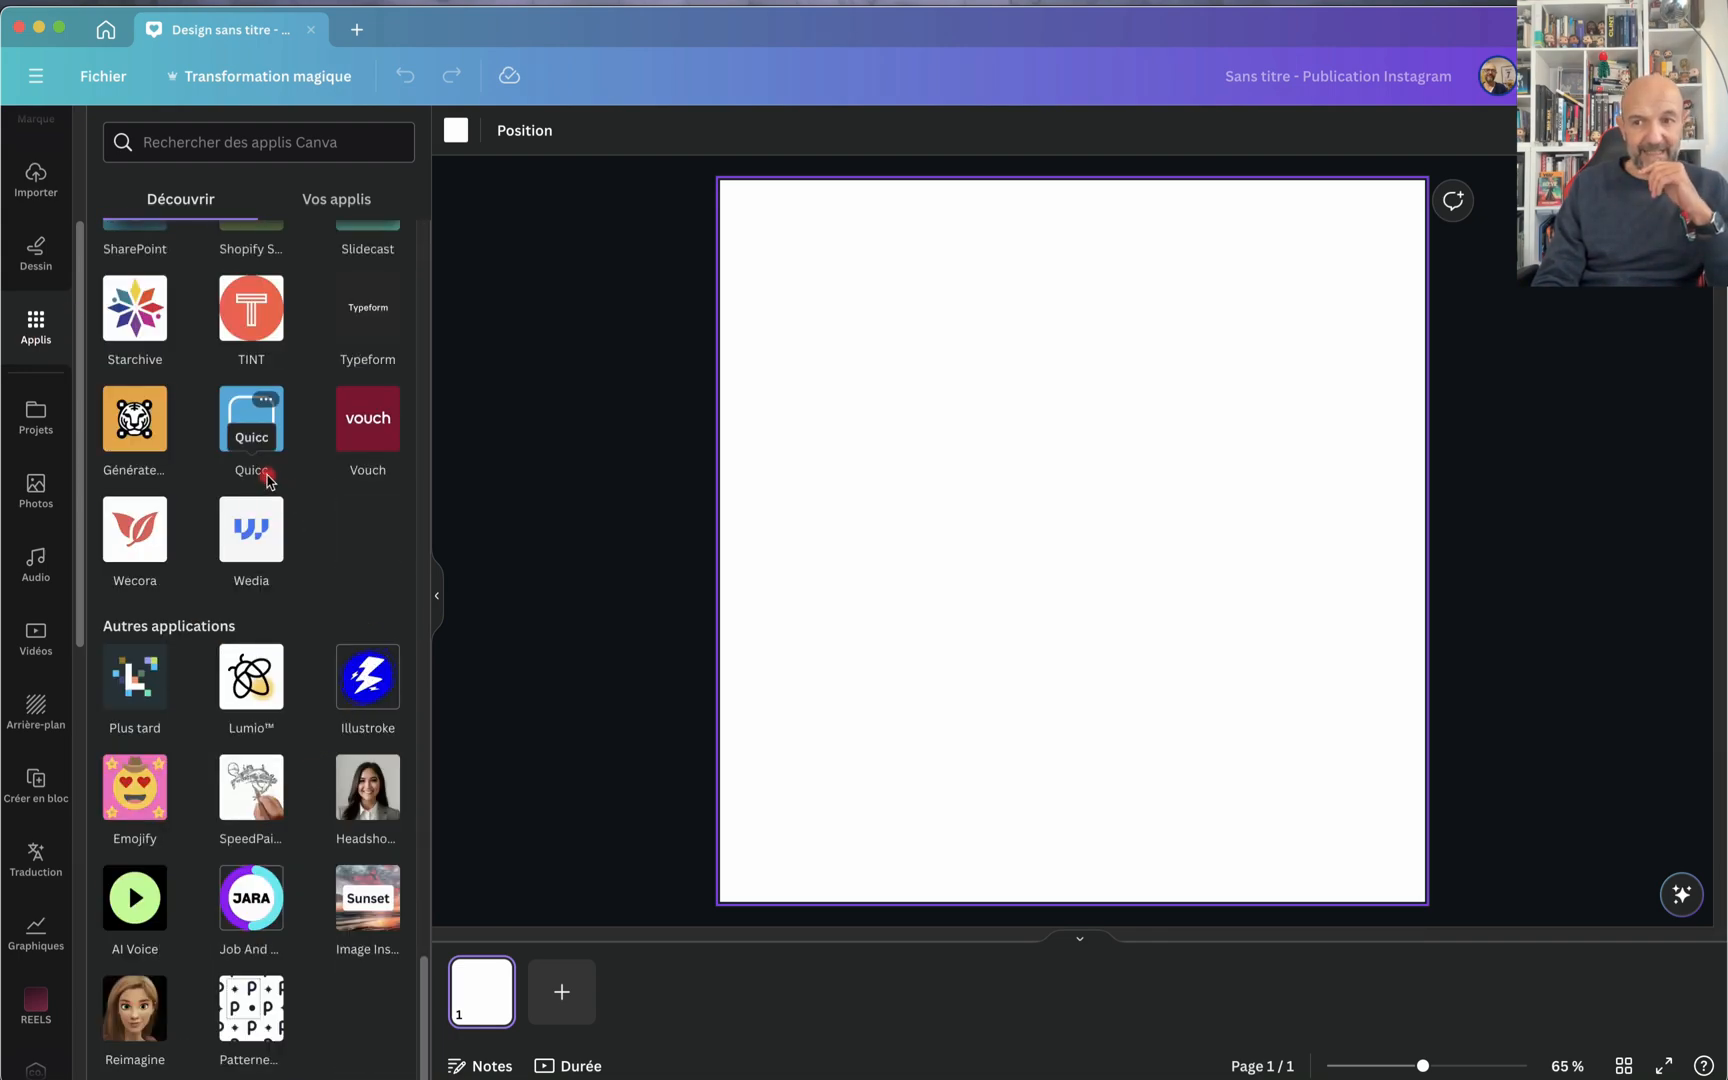
# Step: Search the apps for "wave generator" and open the Wave Generator app in the design
pyautogui.click(166, 140)
pyautogui.write('w')
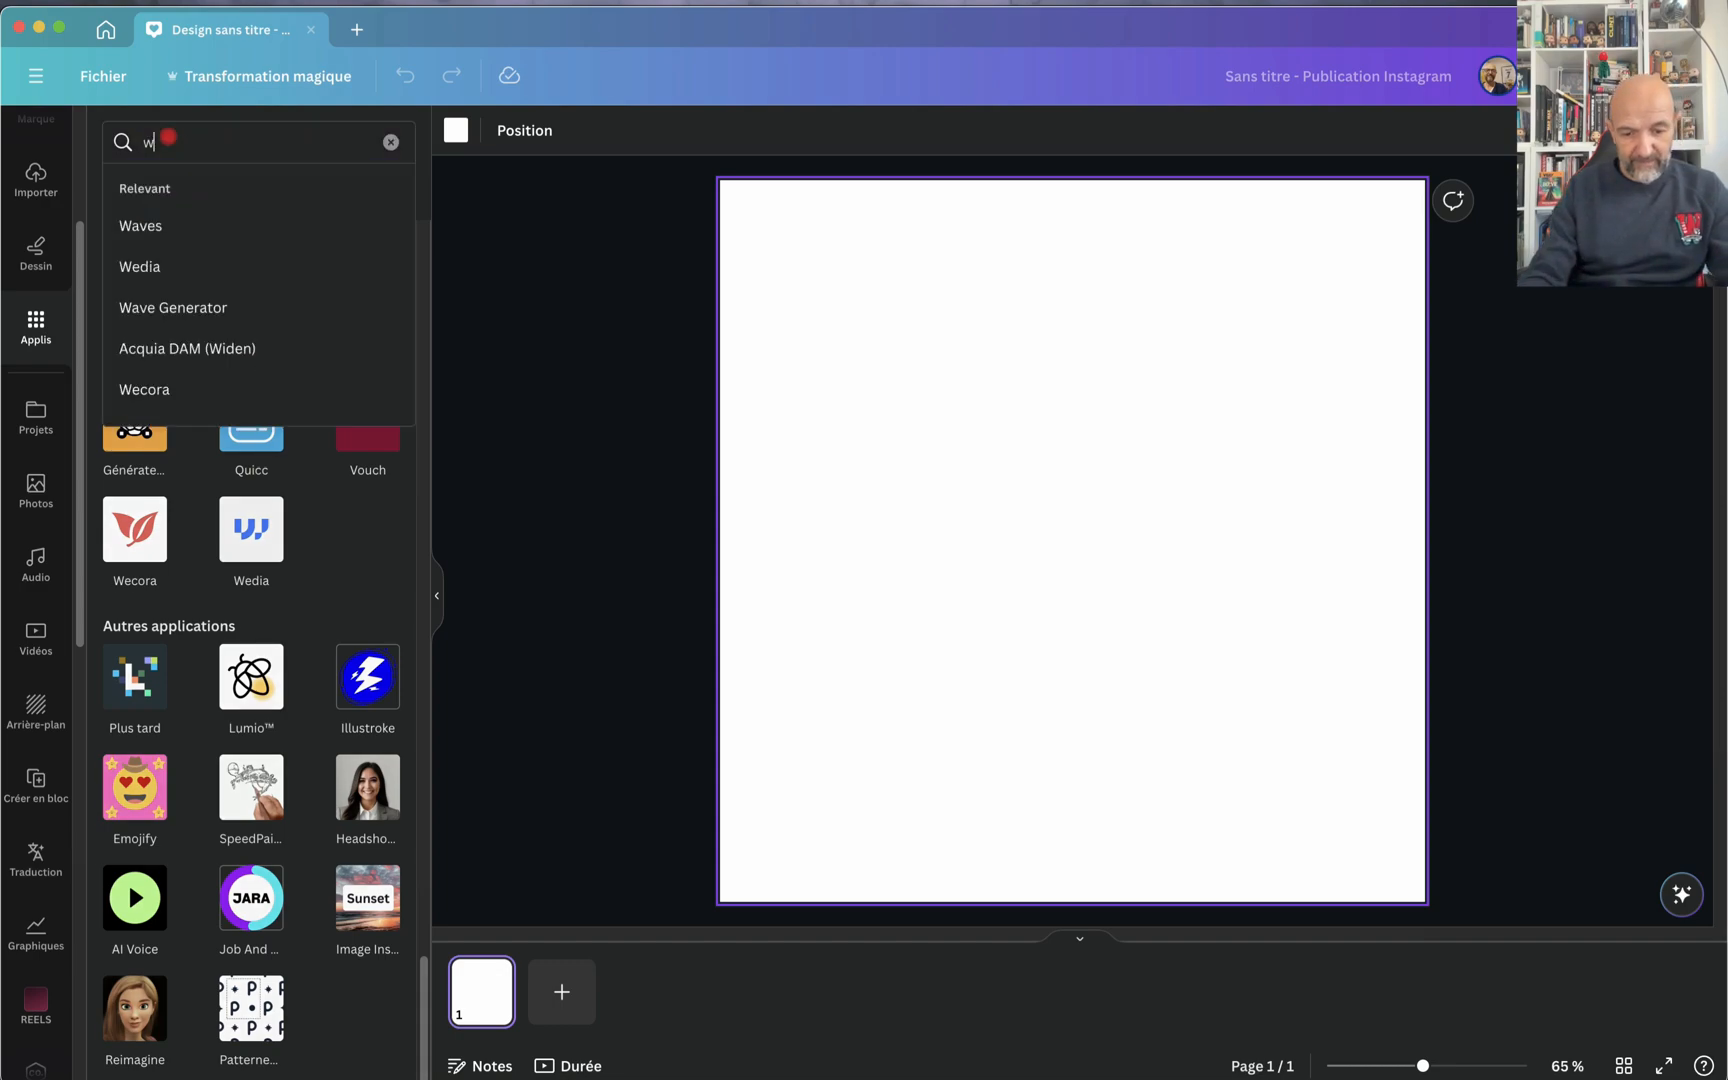
pyautogui.write('ave gen')
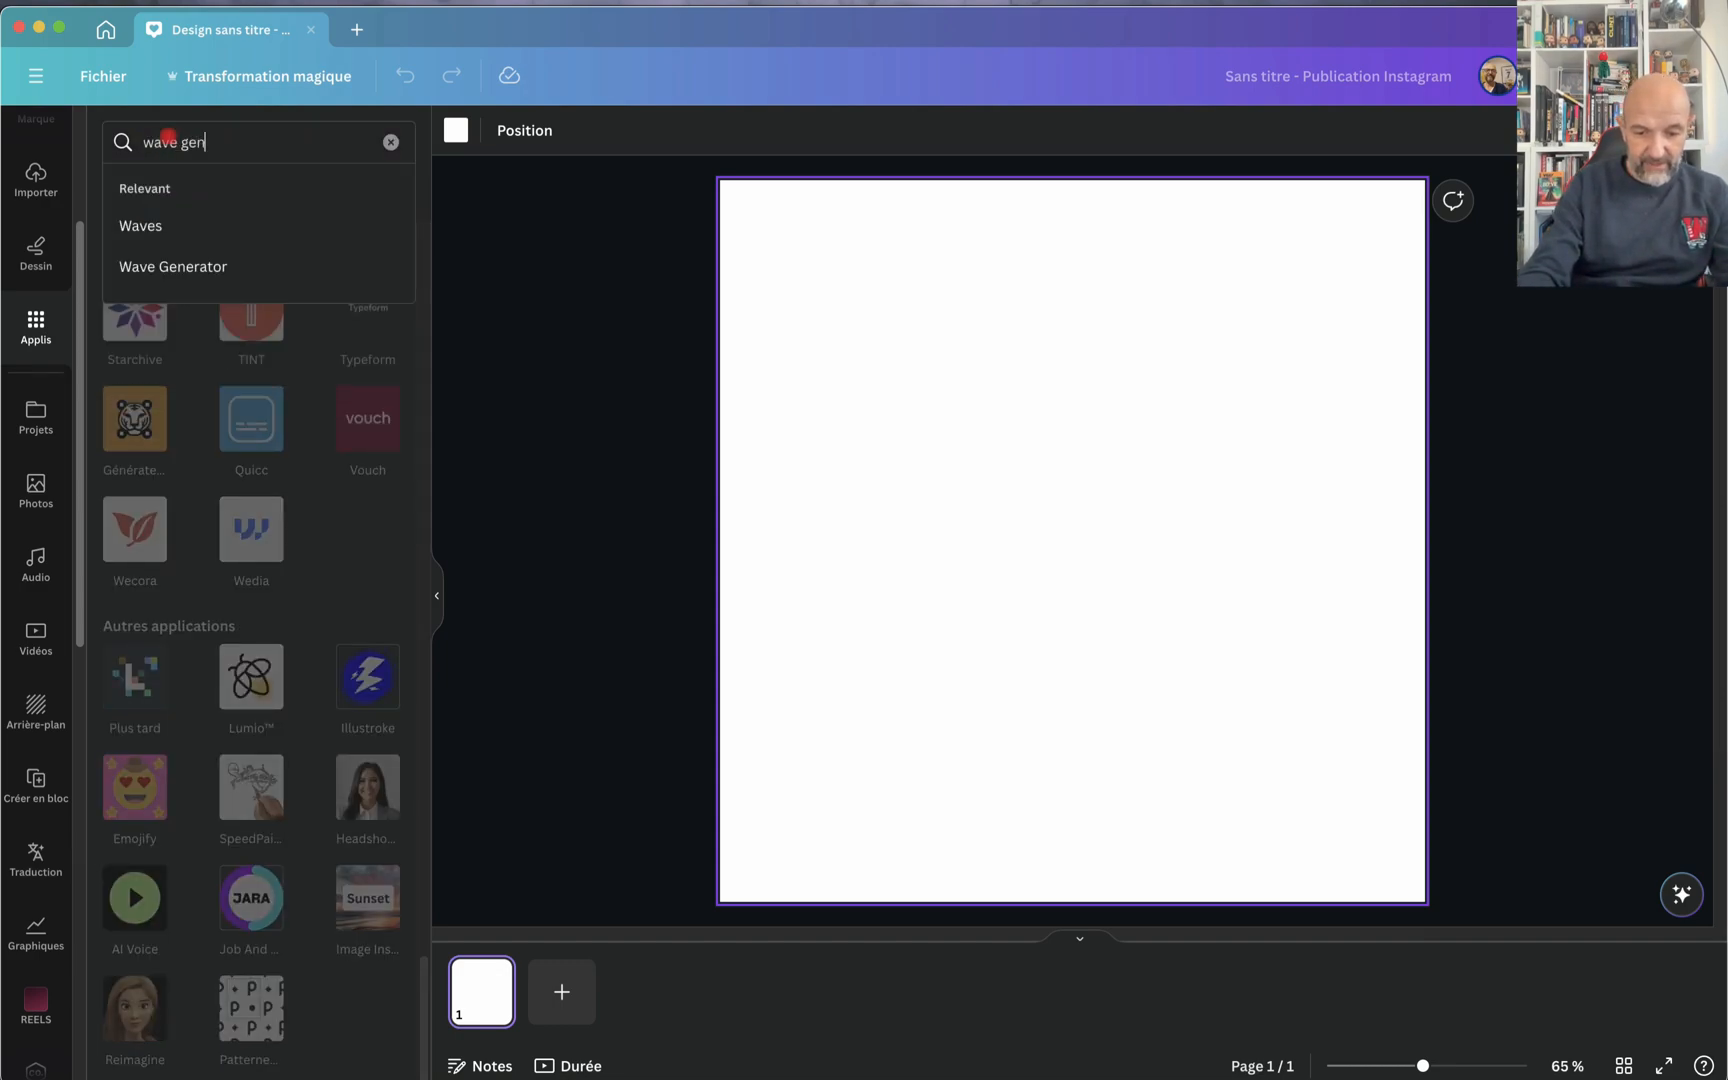
pyautogui.write('erator')
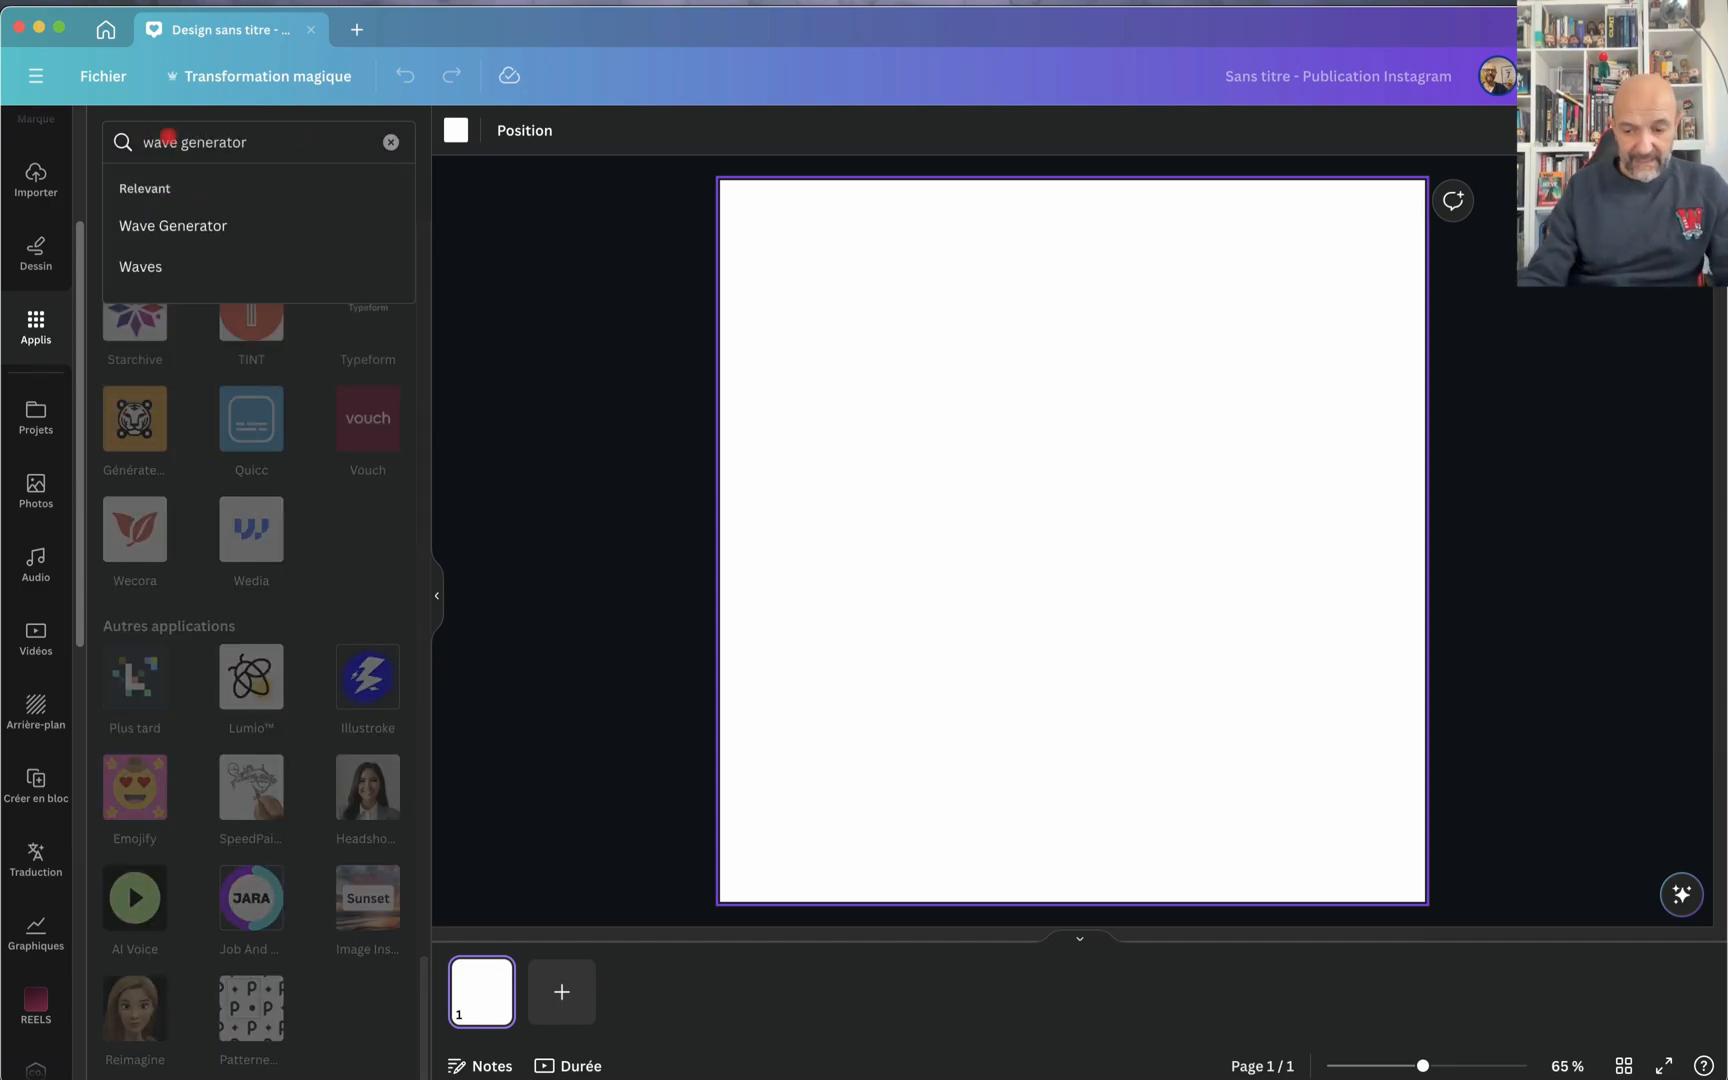
pyautogui.press('Return')
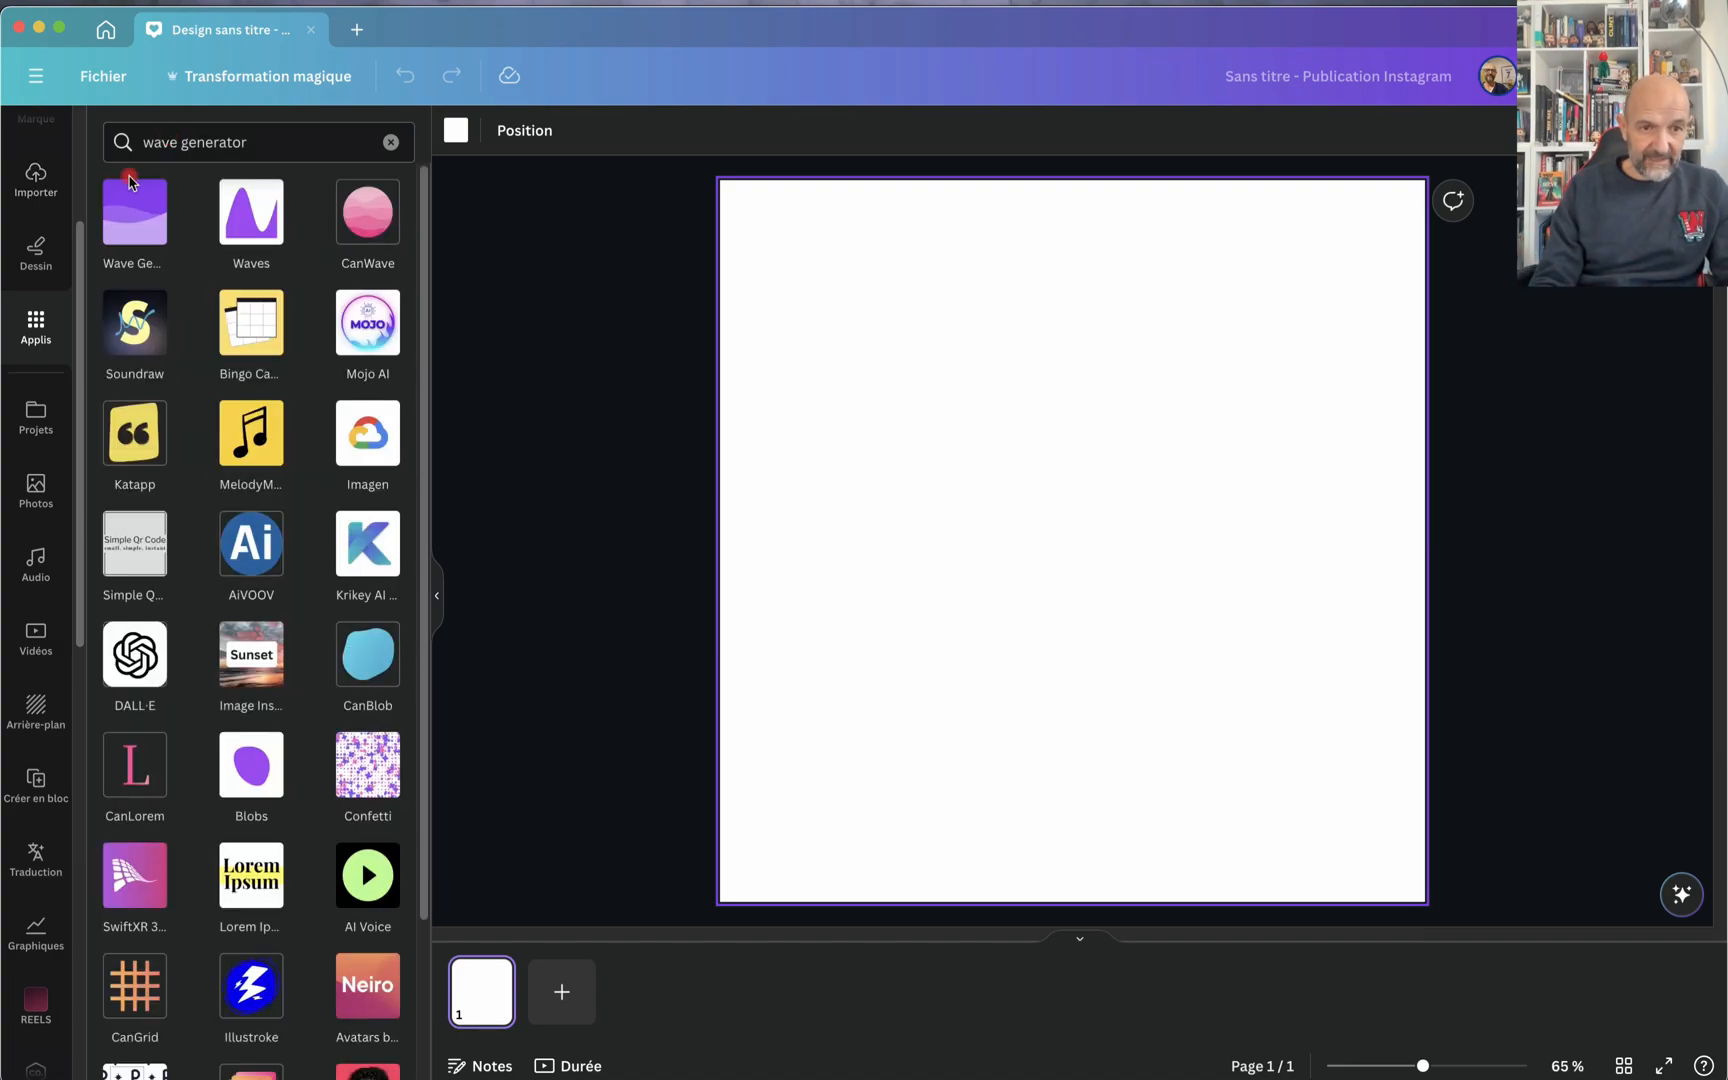
pyautogui.click(133, 218)
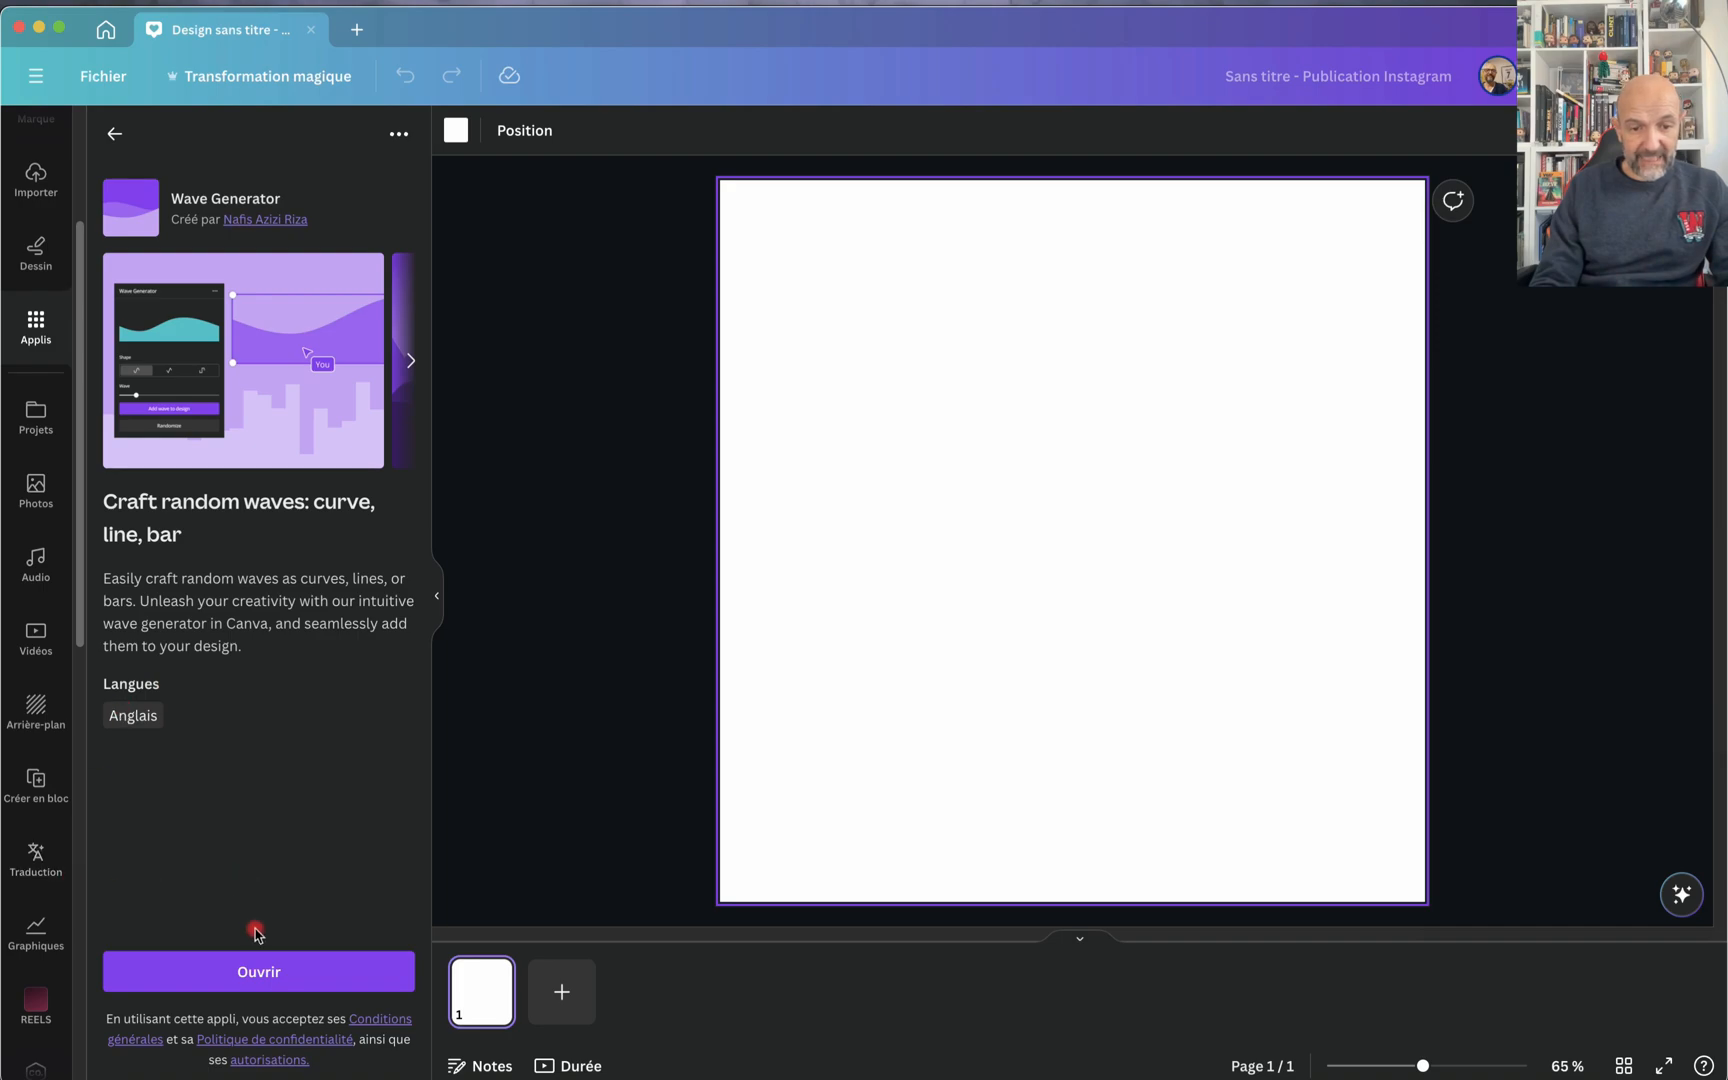
pyautogui.click(216, 980)
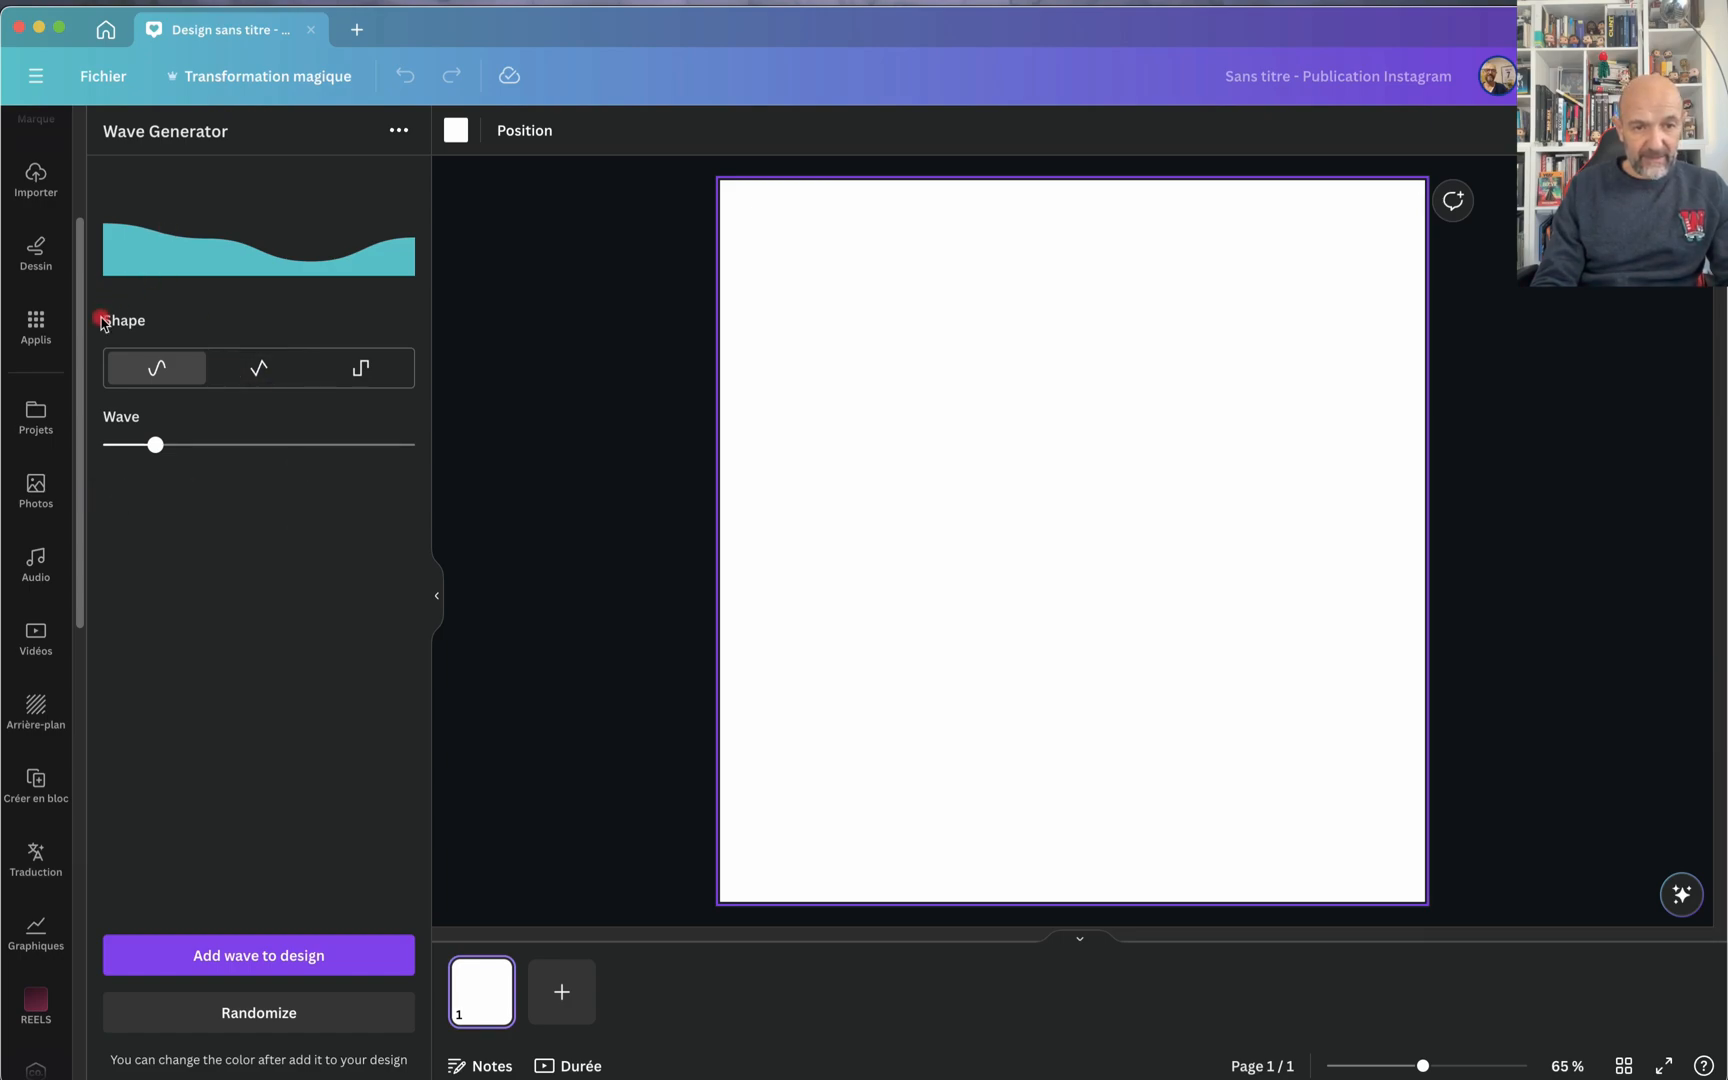
# Step: Add the curved wave to the page, move it to the bottom-left corner of the page and enlarge it to the full page width
pyautogui.click(210, 955)
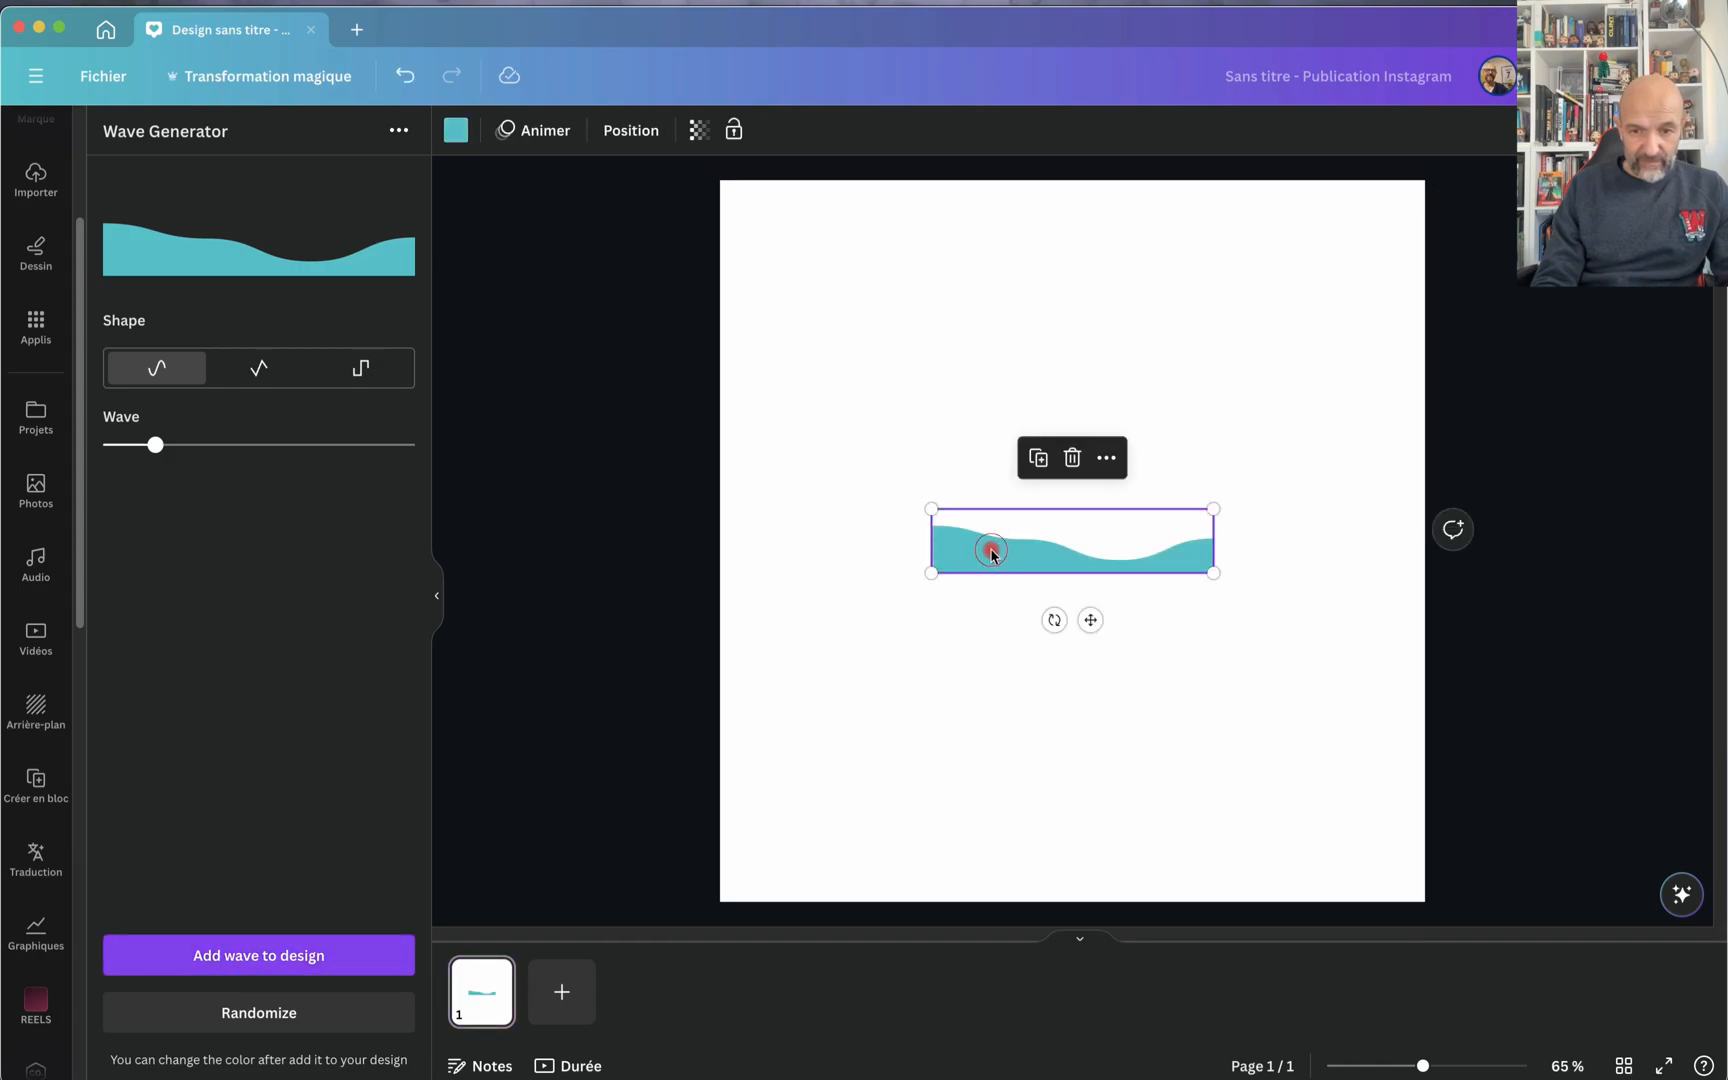
pyautogui.moveTo(989, 548); pyautogui.dragTo(776, 876)
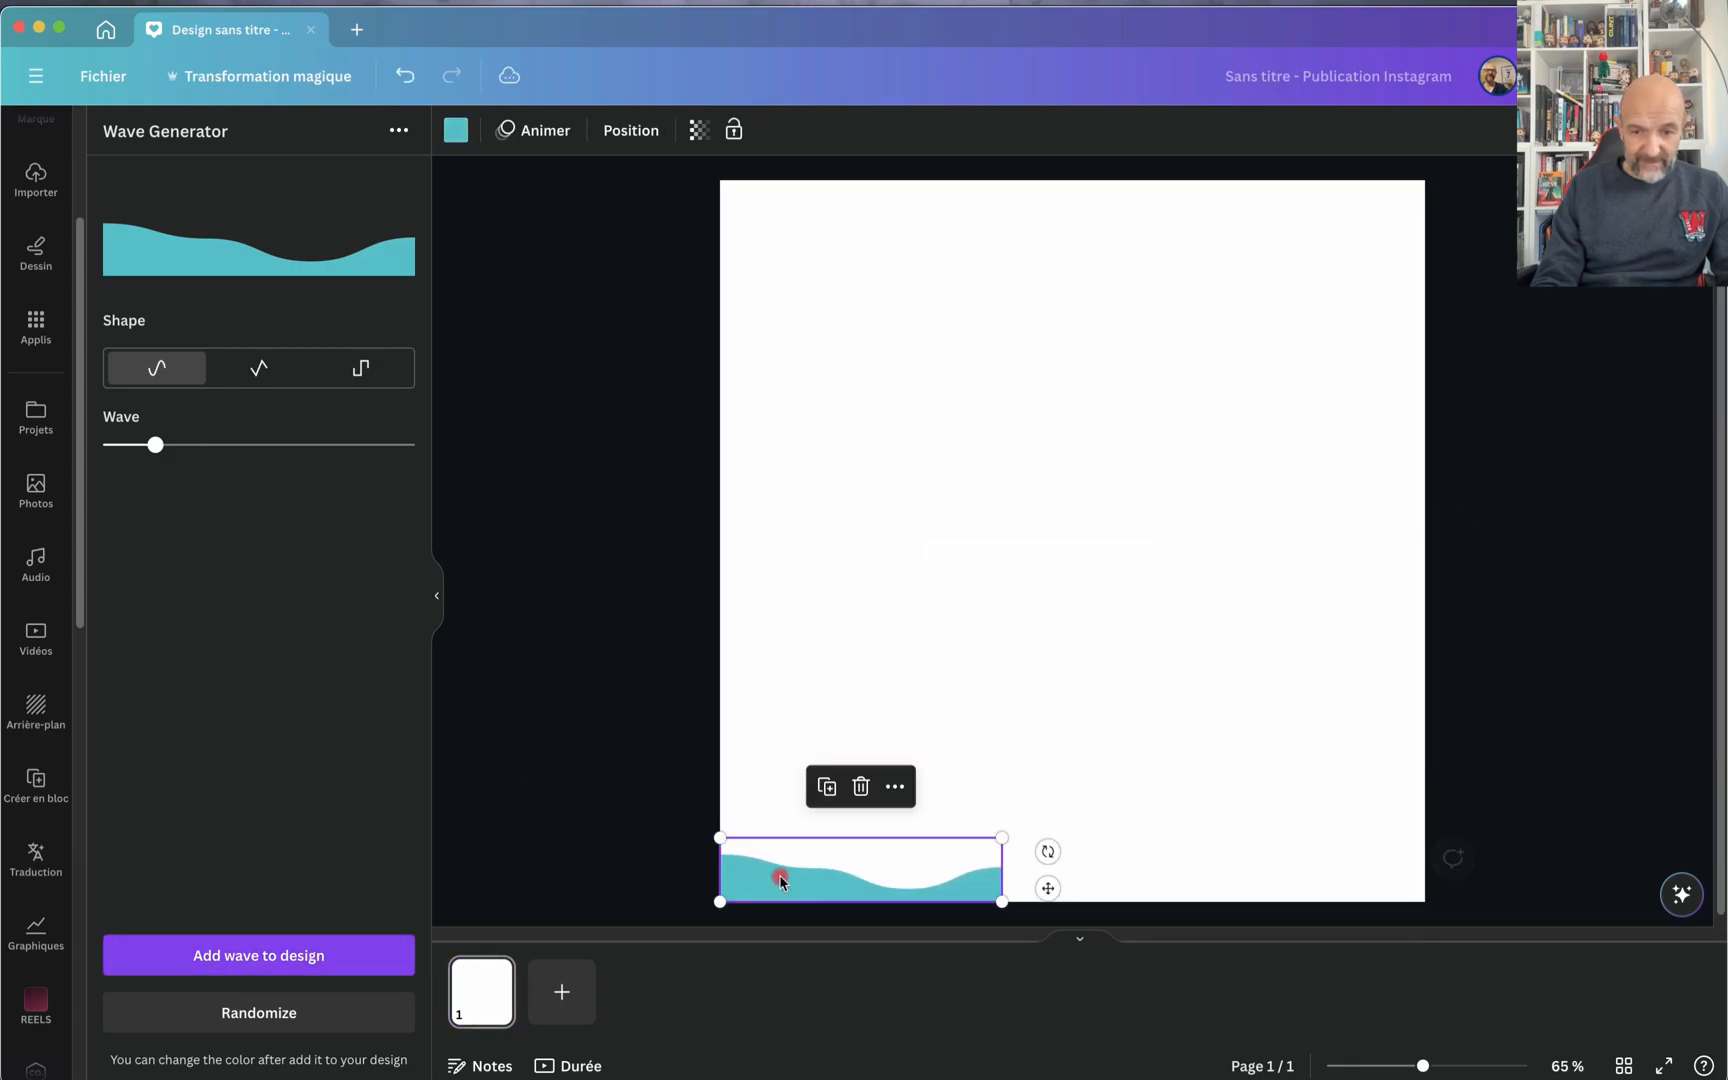
pyautogui.click(1003, 837)
pyautogui.moveTo(1014, 836); pyautogui.dragTo(1425, 748)
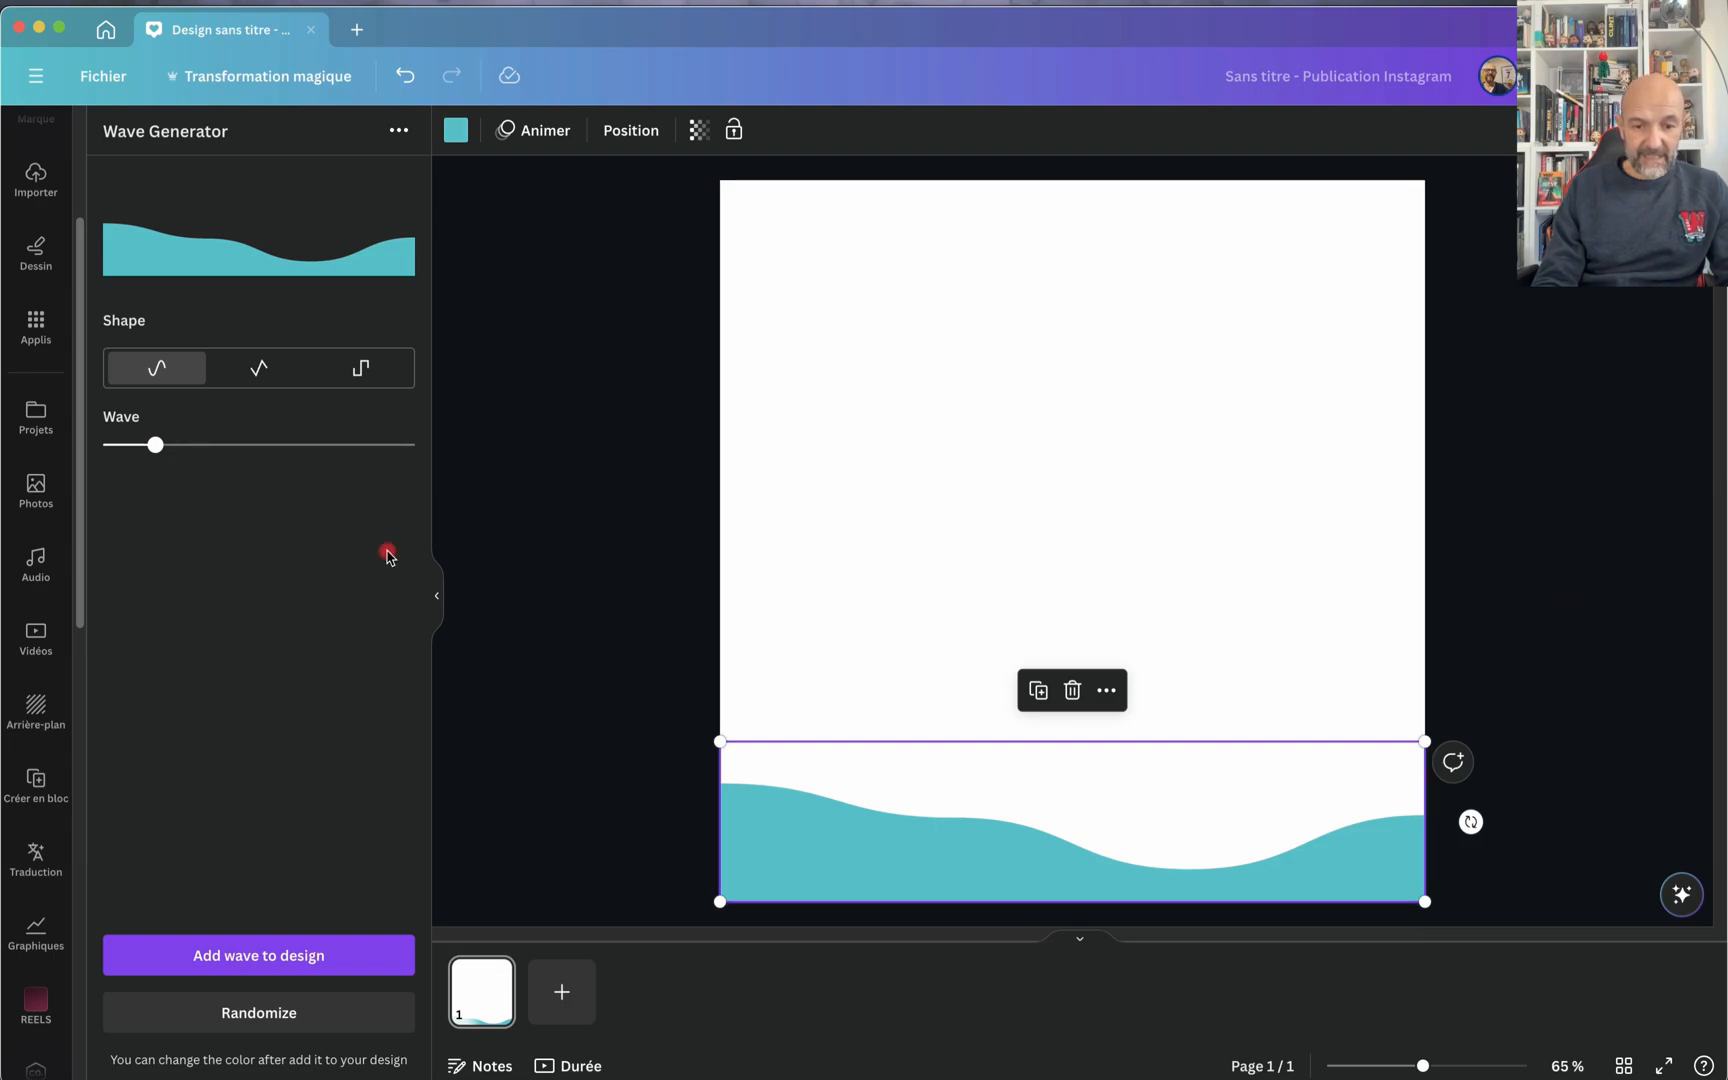
pyautogui.click(845, 828)
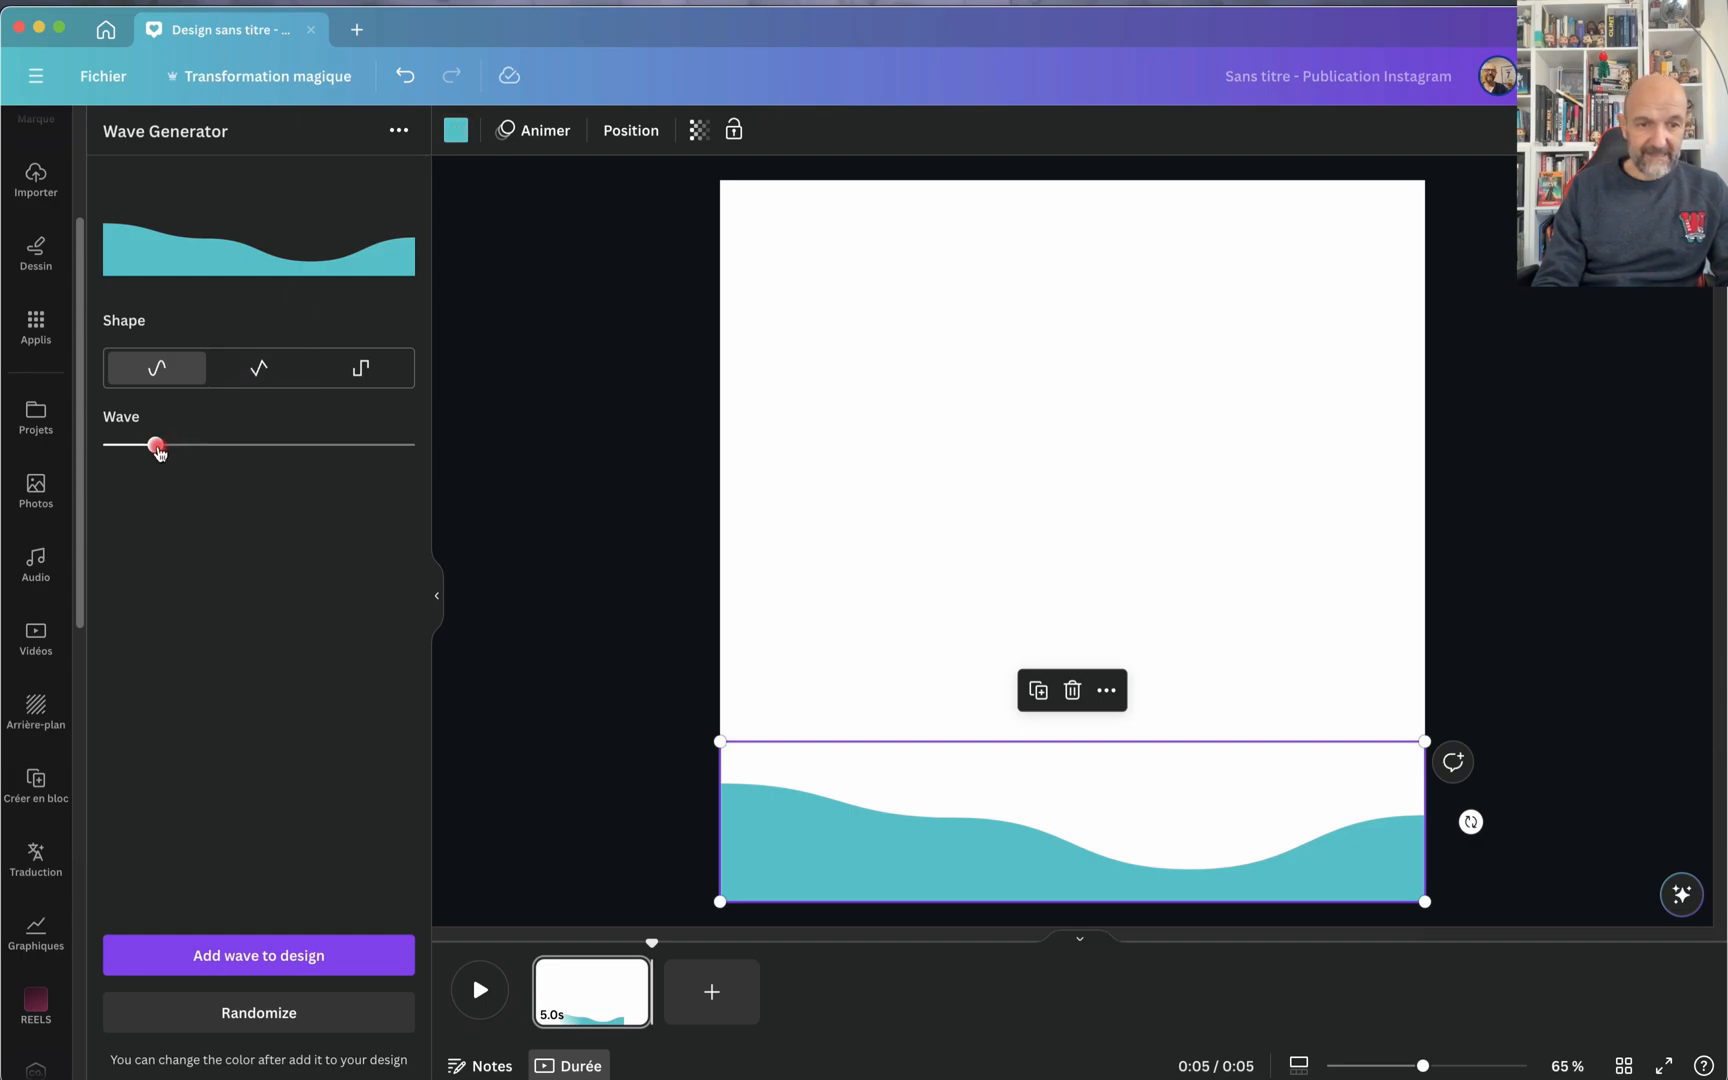
# Step: Try the angular and stepped wave shapes with different Wave amounts, and finish on the curved shape with a higher Wave amount
pyautogui.moveTo(159, 452); pyautogui.dragTo(197, 444)
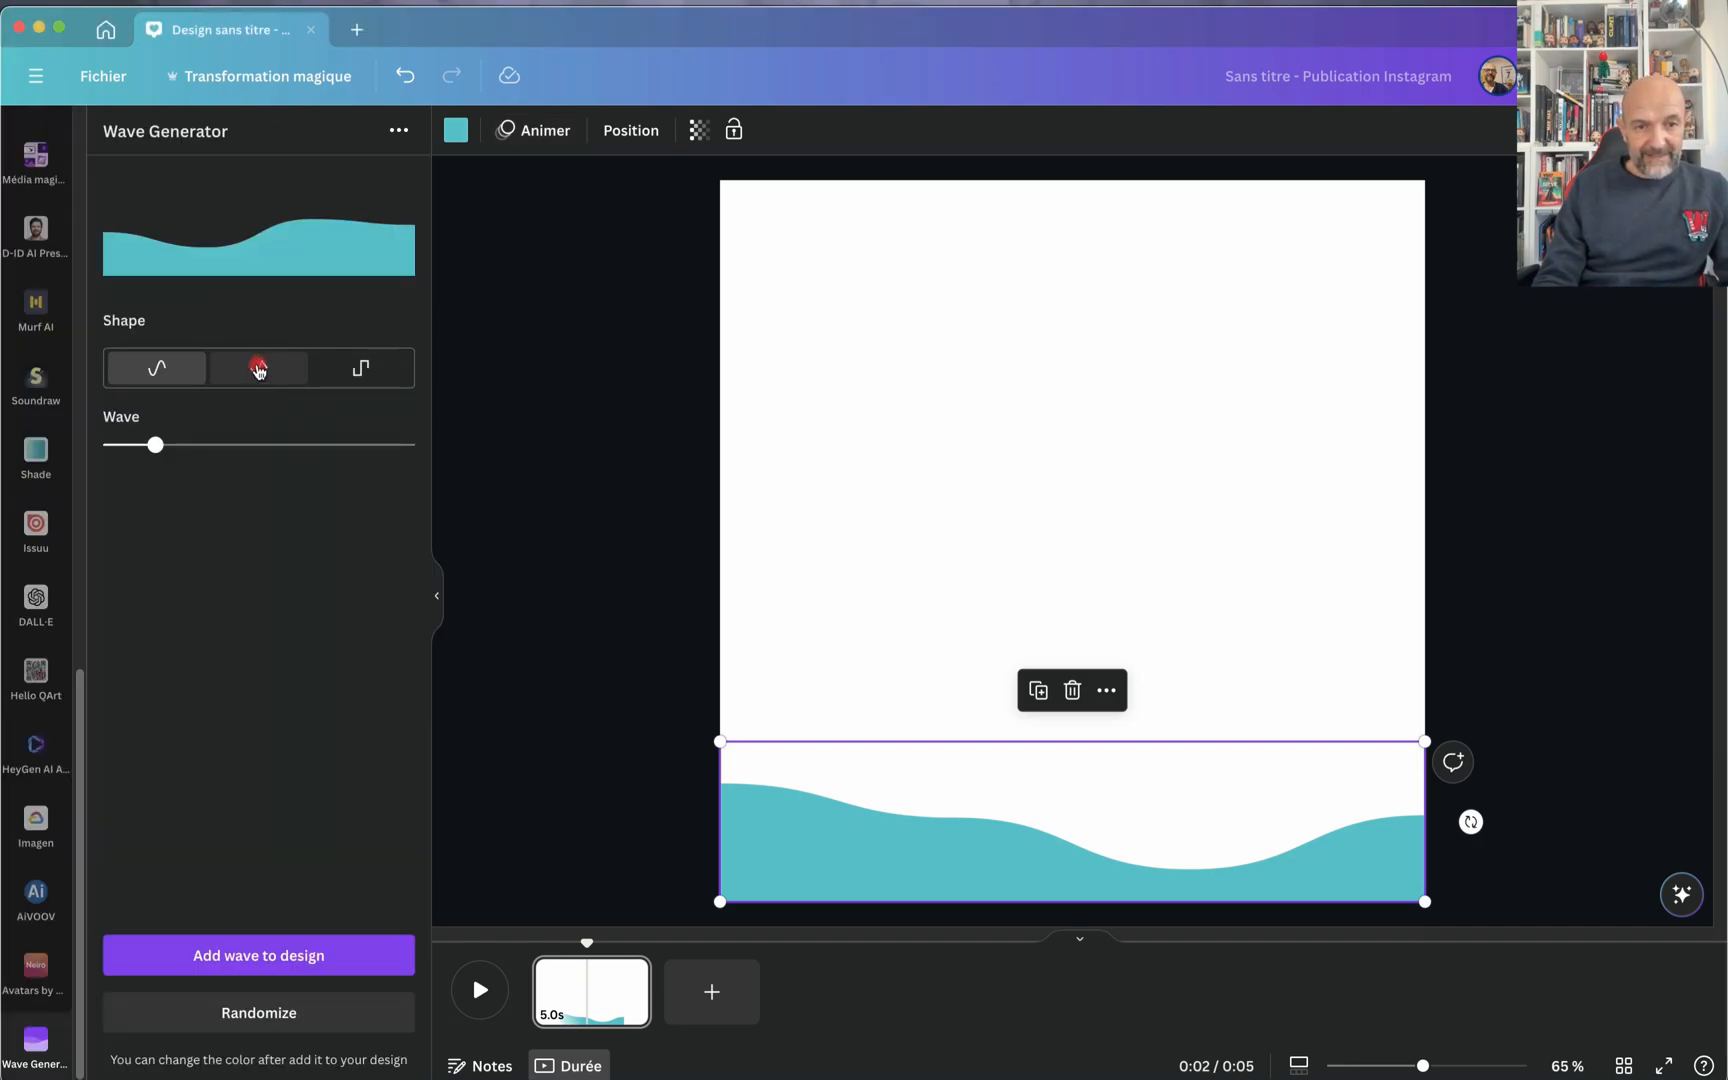
pyautogui.click(258, 370)
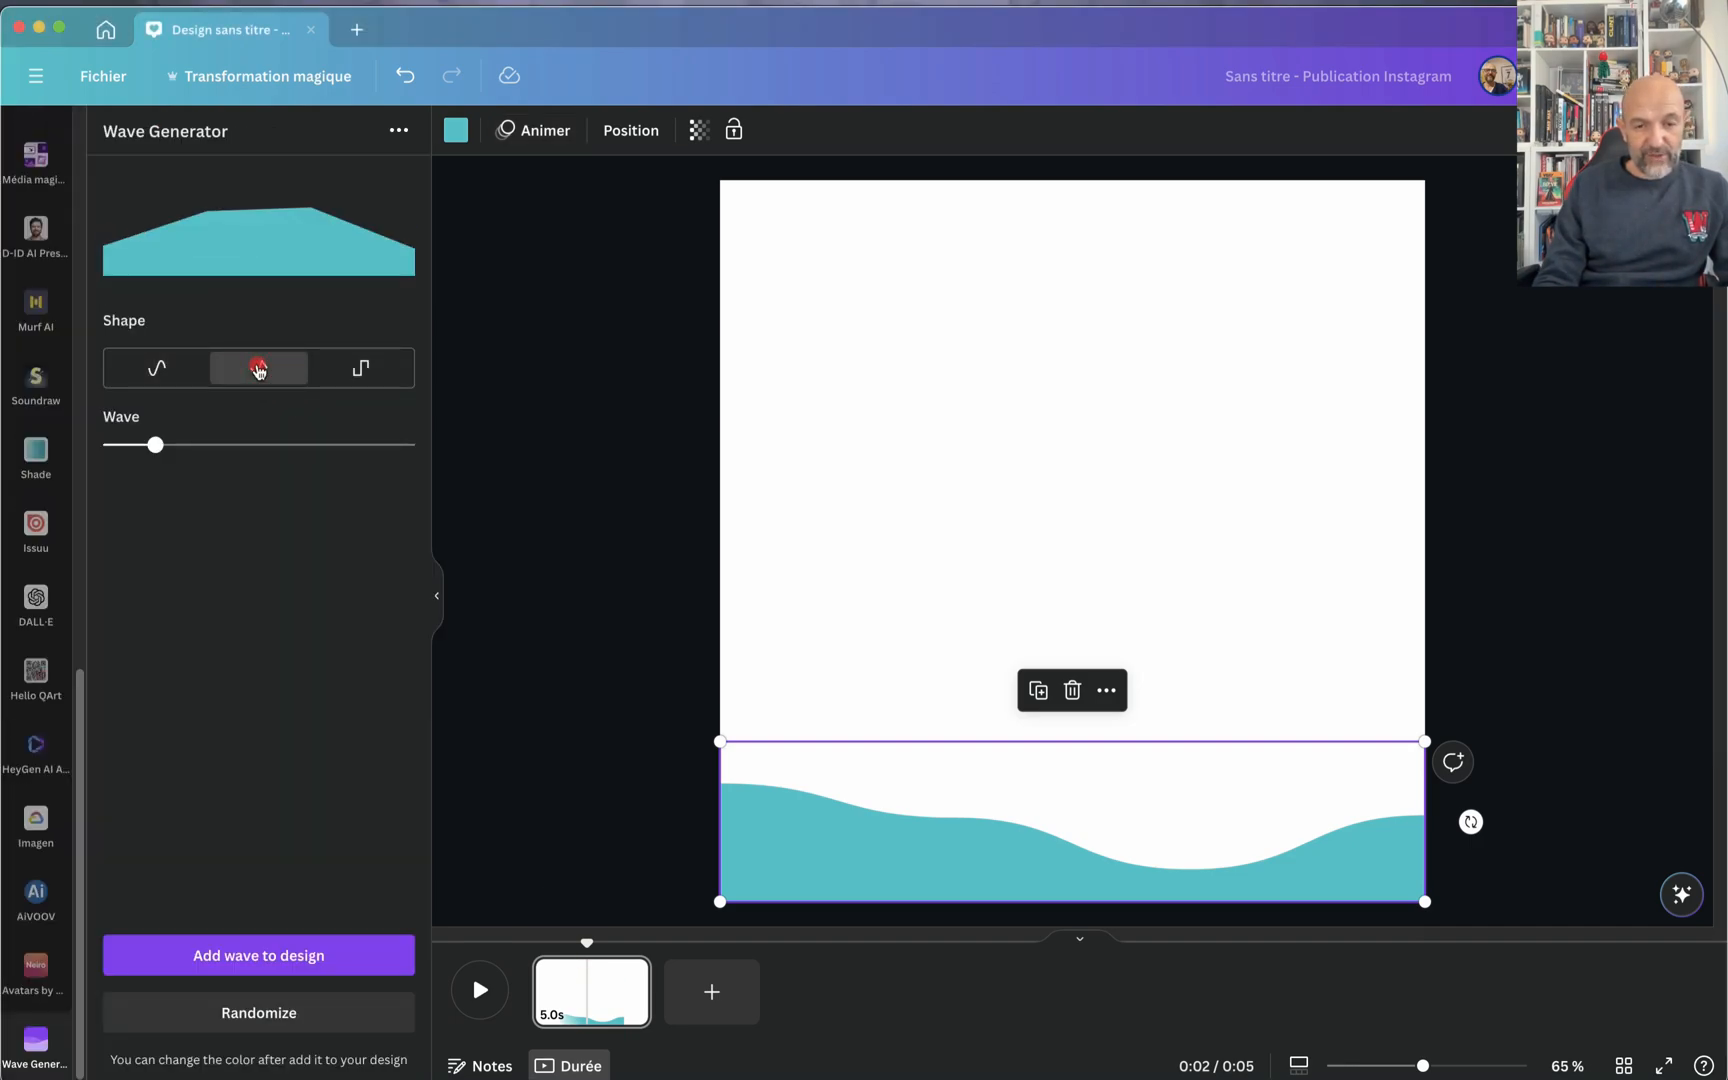
pyautogui.click(362, 370)
pyautogui.moveTo(155, 445); pyautogui.dragTo(212, 447)
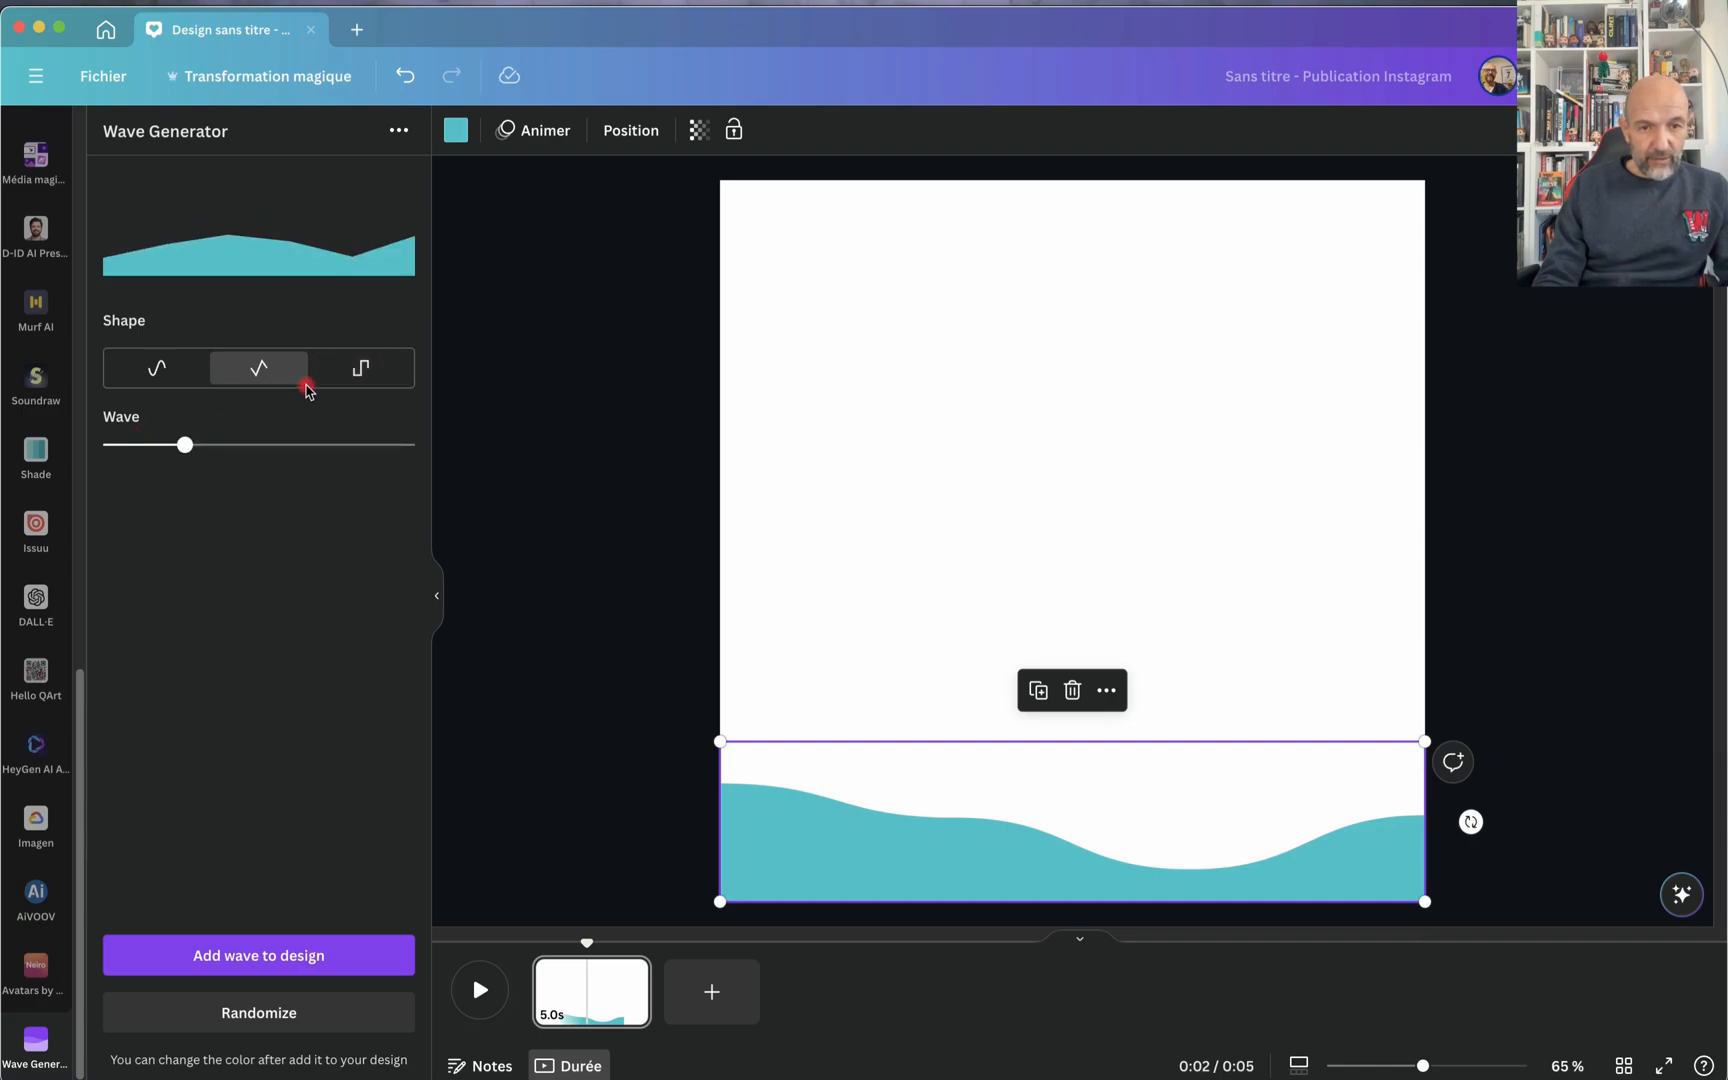
pyautogui.click(343, 375)
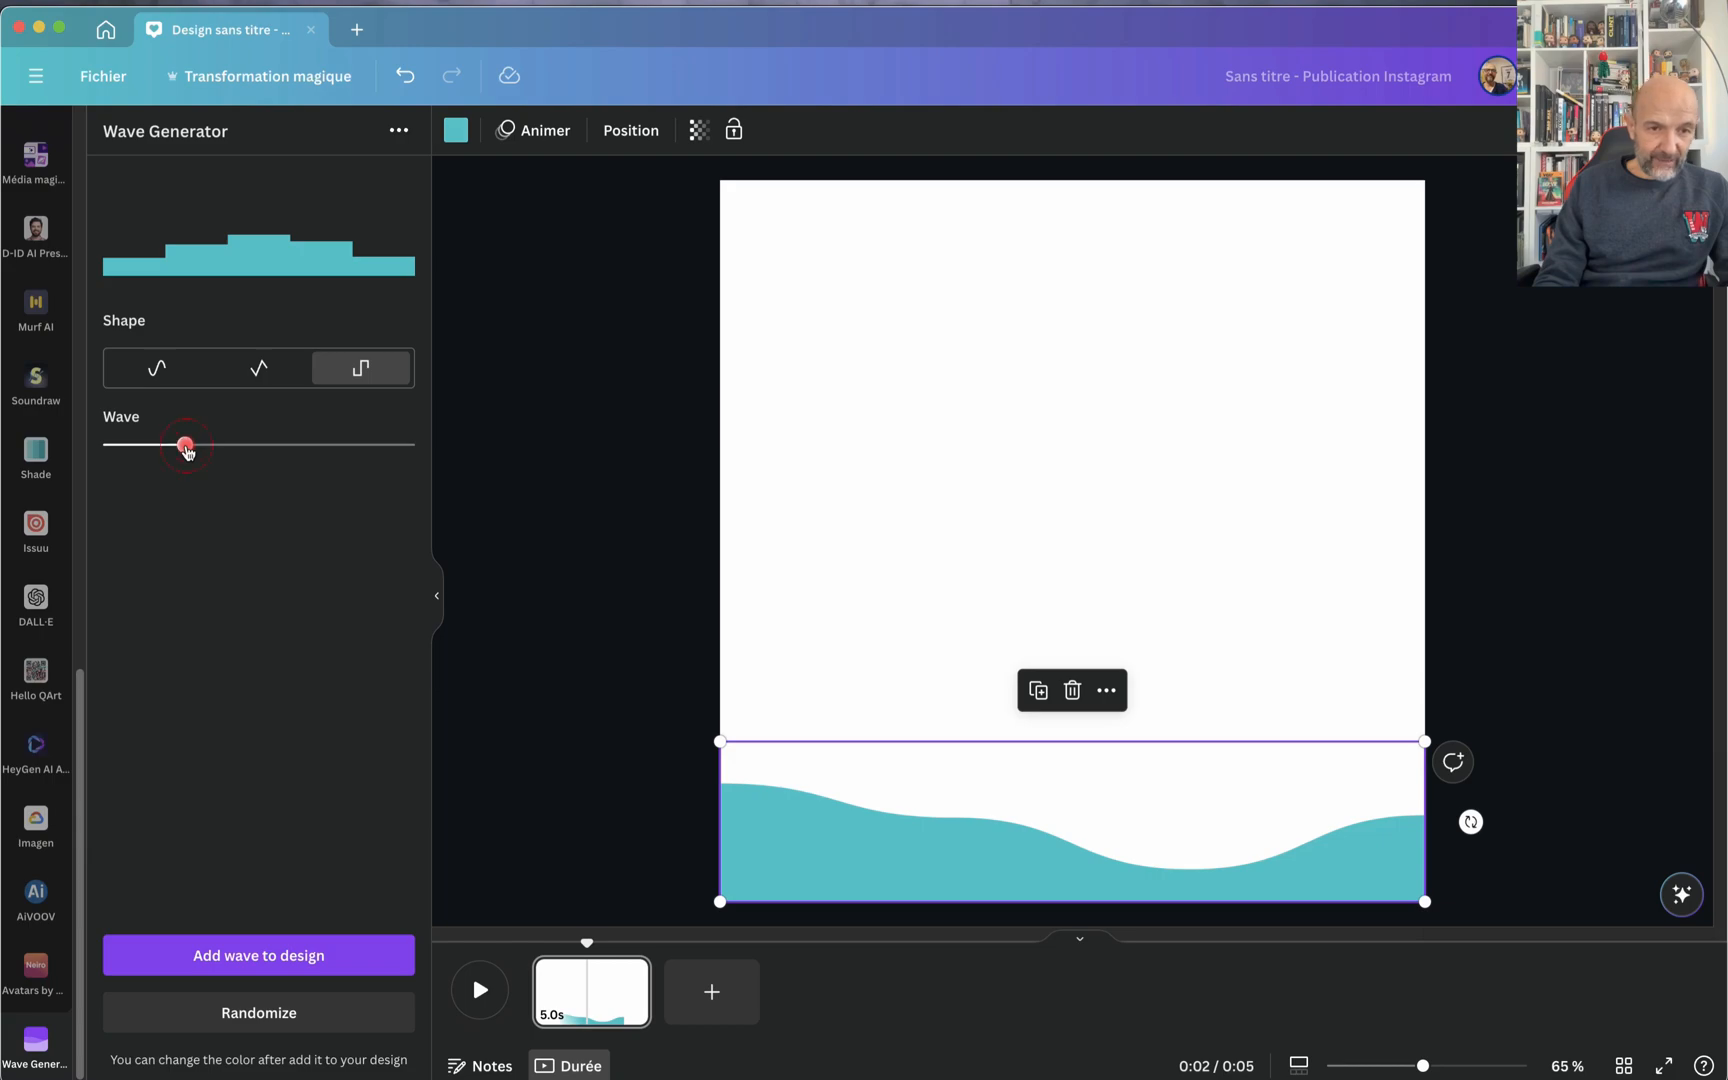
pyautogui.moveTo(186, 450)
pyautogui.mouseDown()
pyautogui.moveTo(228, 447)
pyautogui.moveTo(185, 447)
pyautogui.mouseUp()
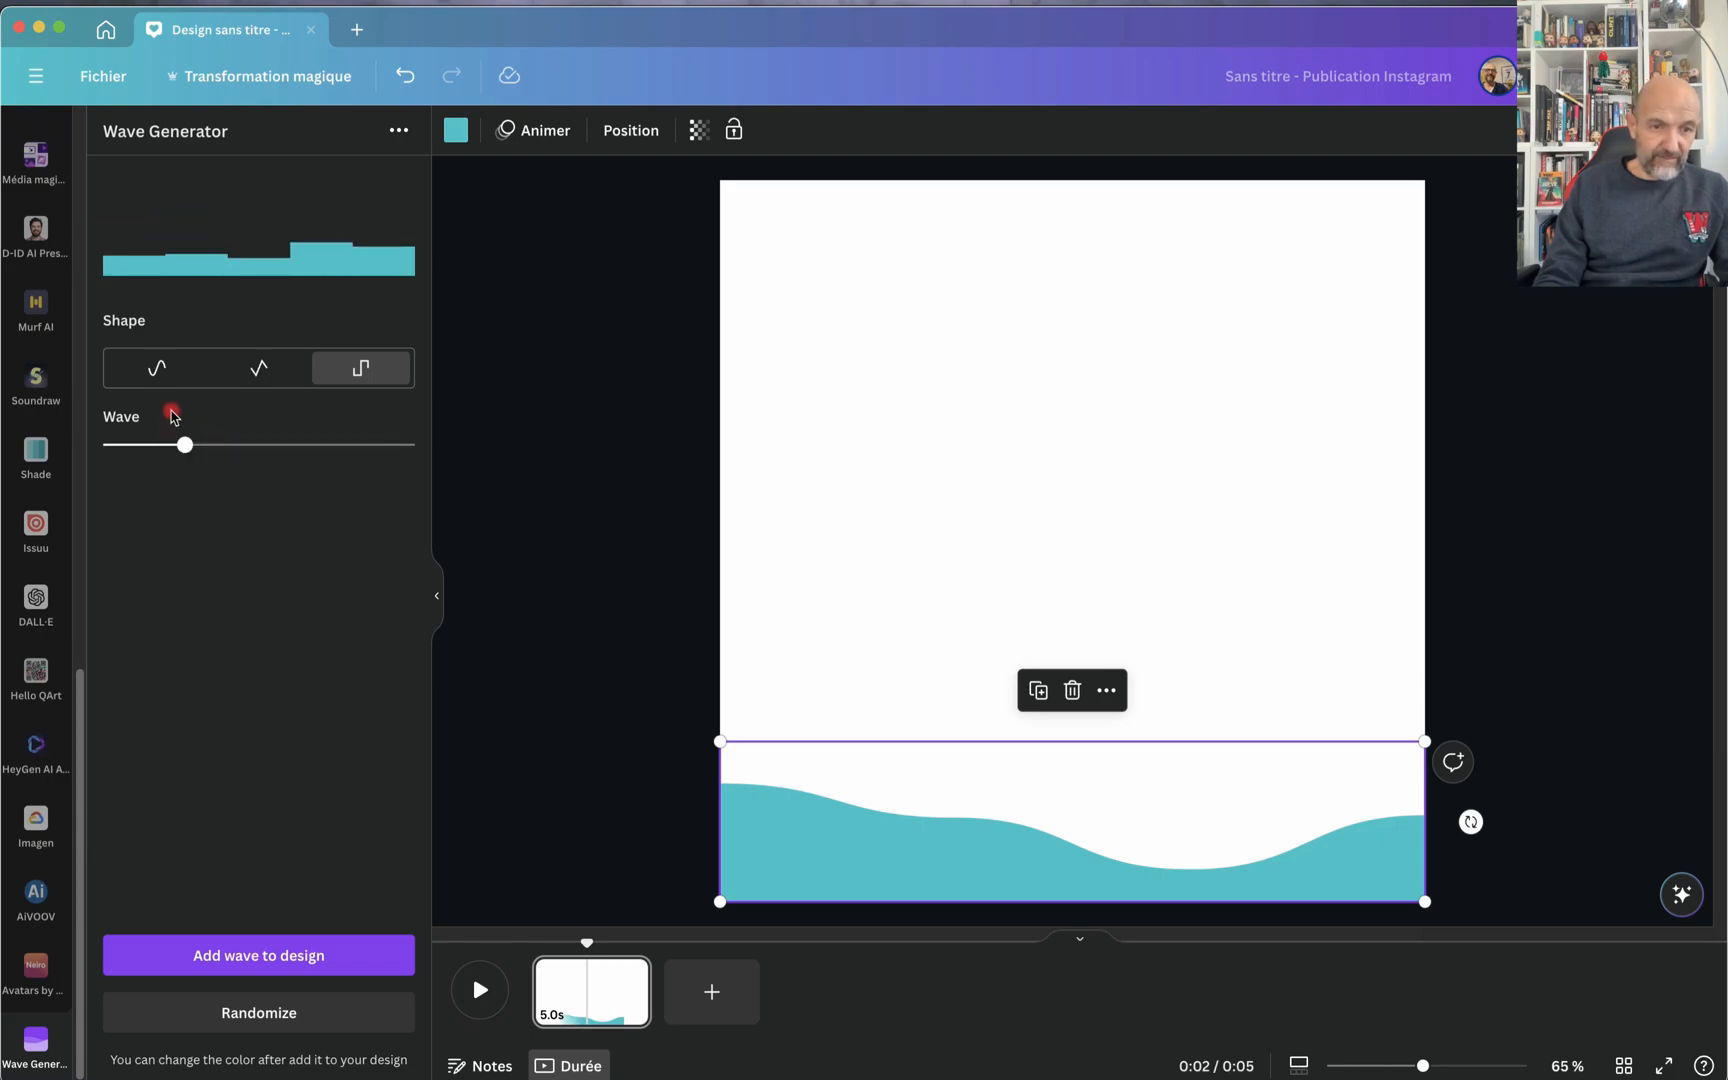
pyautogui.click(172, 372)
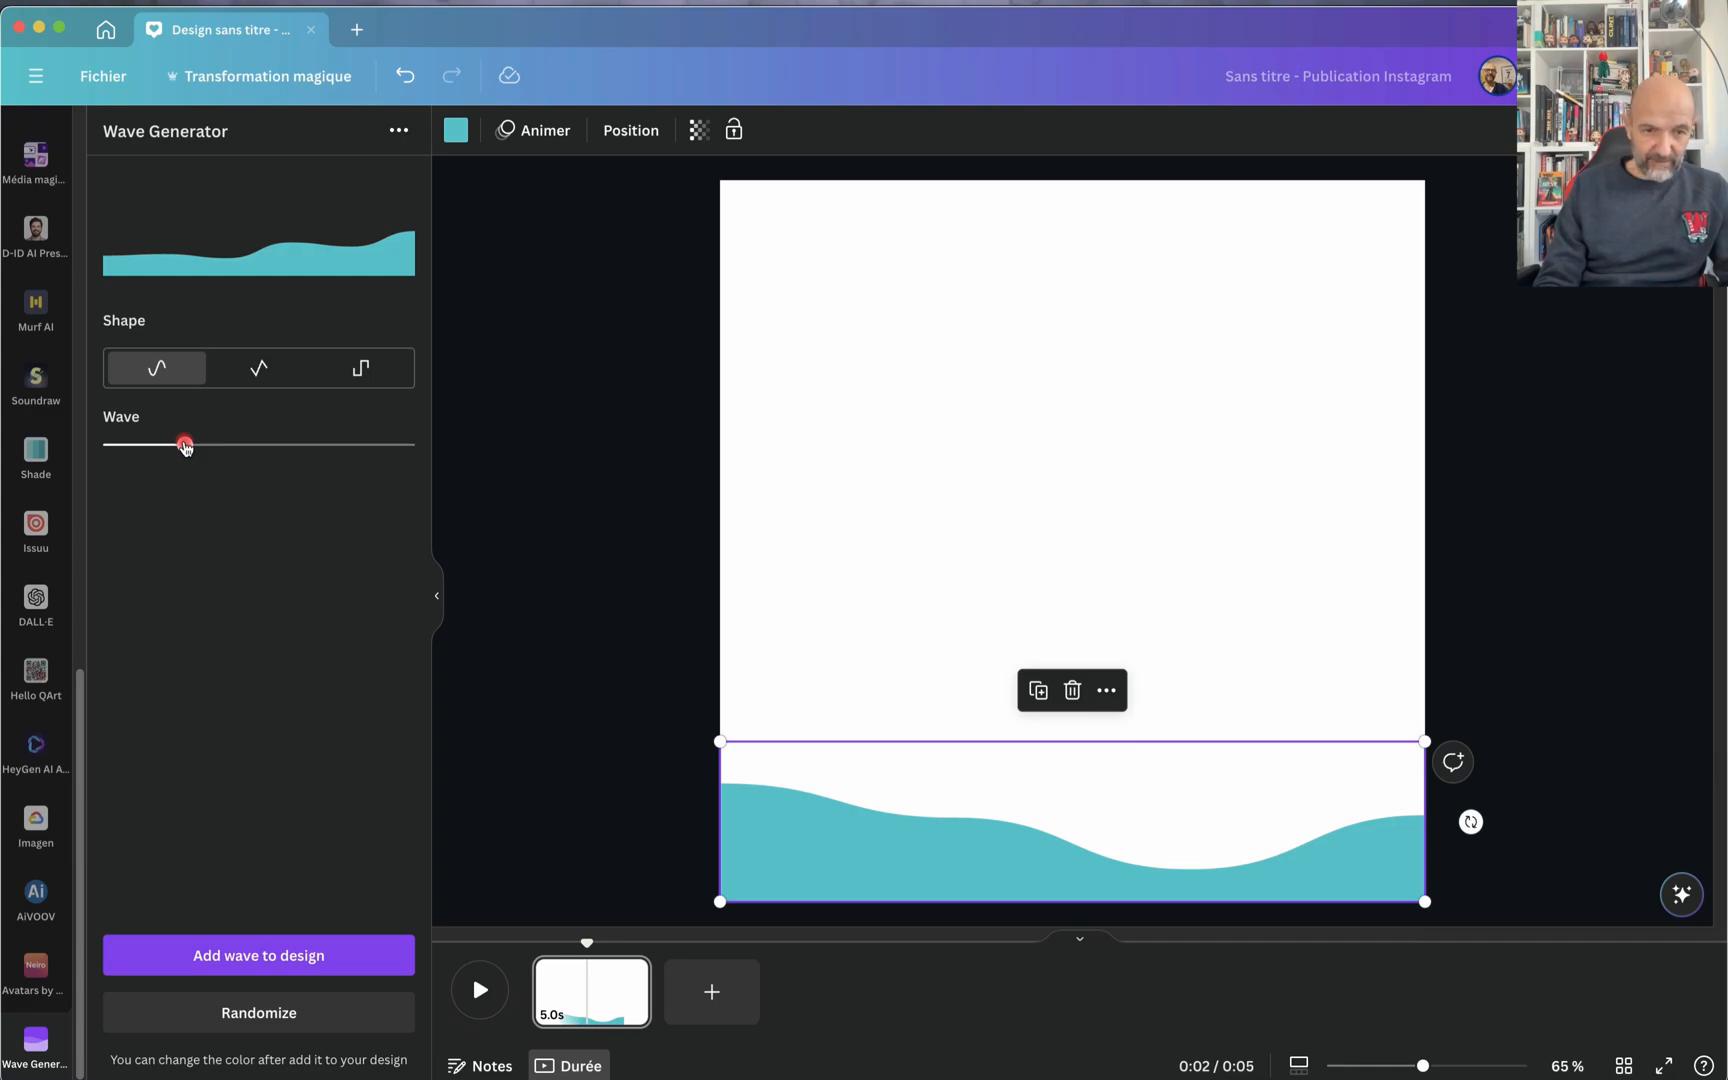
pyautogui.moveTo(185, 447); pyautogui.dragTo(217, 449)
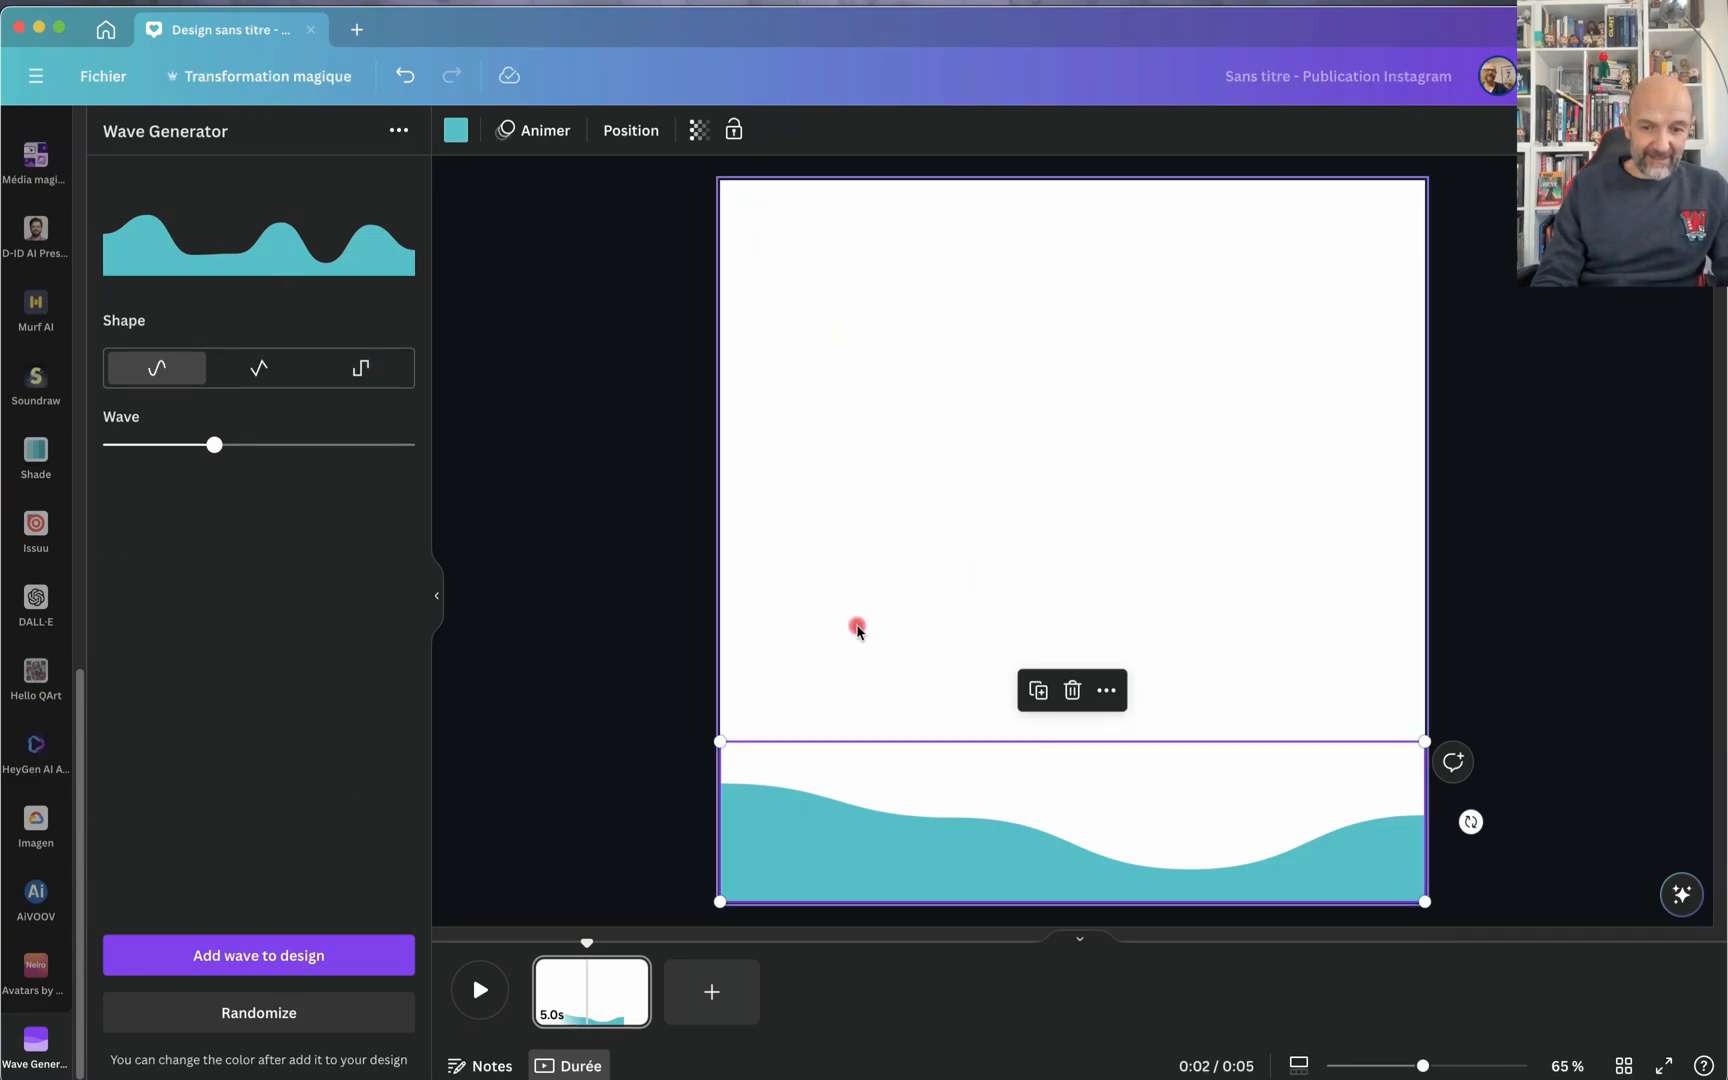
# Step: Add a second blank page and open the CanGrid app from the apps catalogue
pyautogui.click(745, 985)
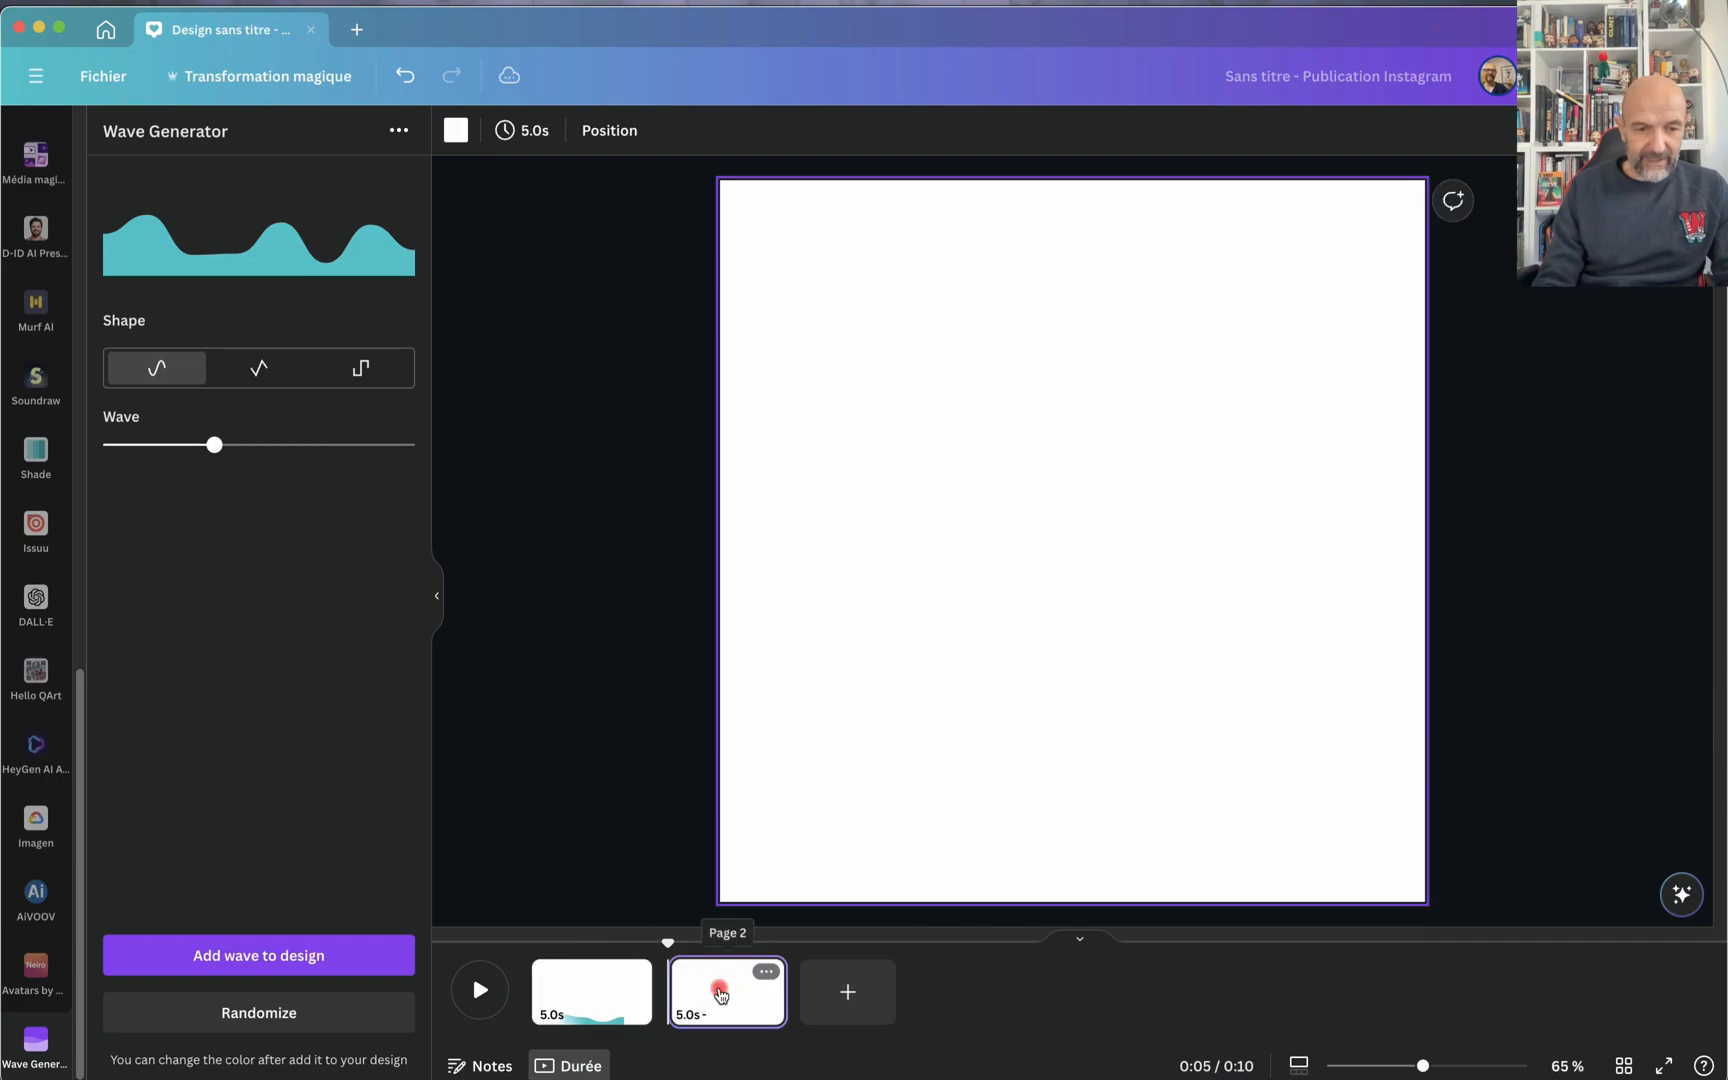
pyautogui.scroll(-1, 50, 960)
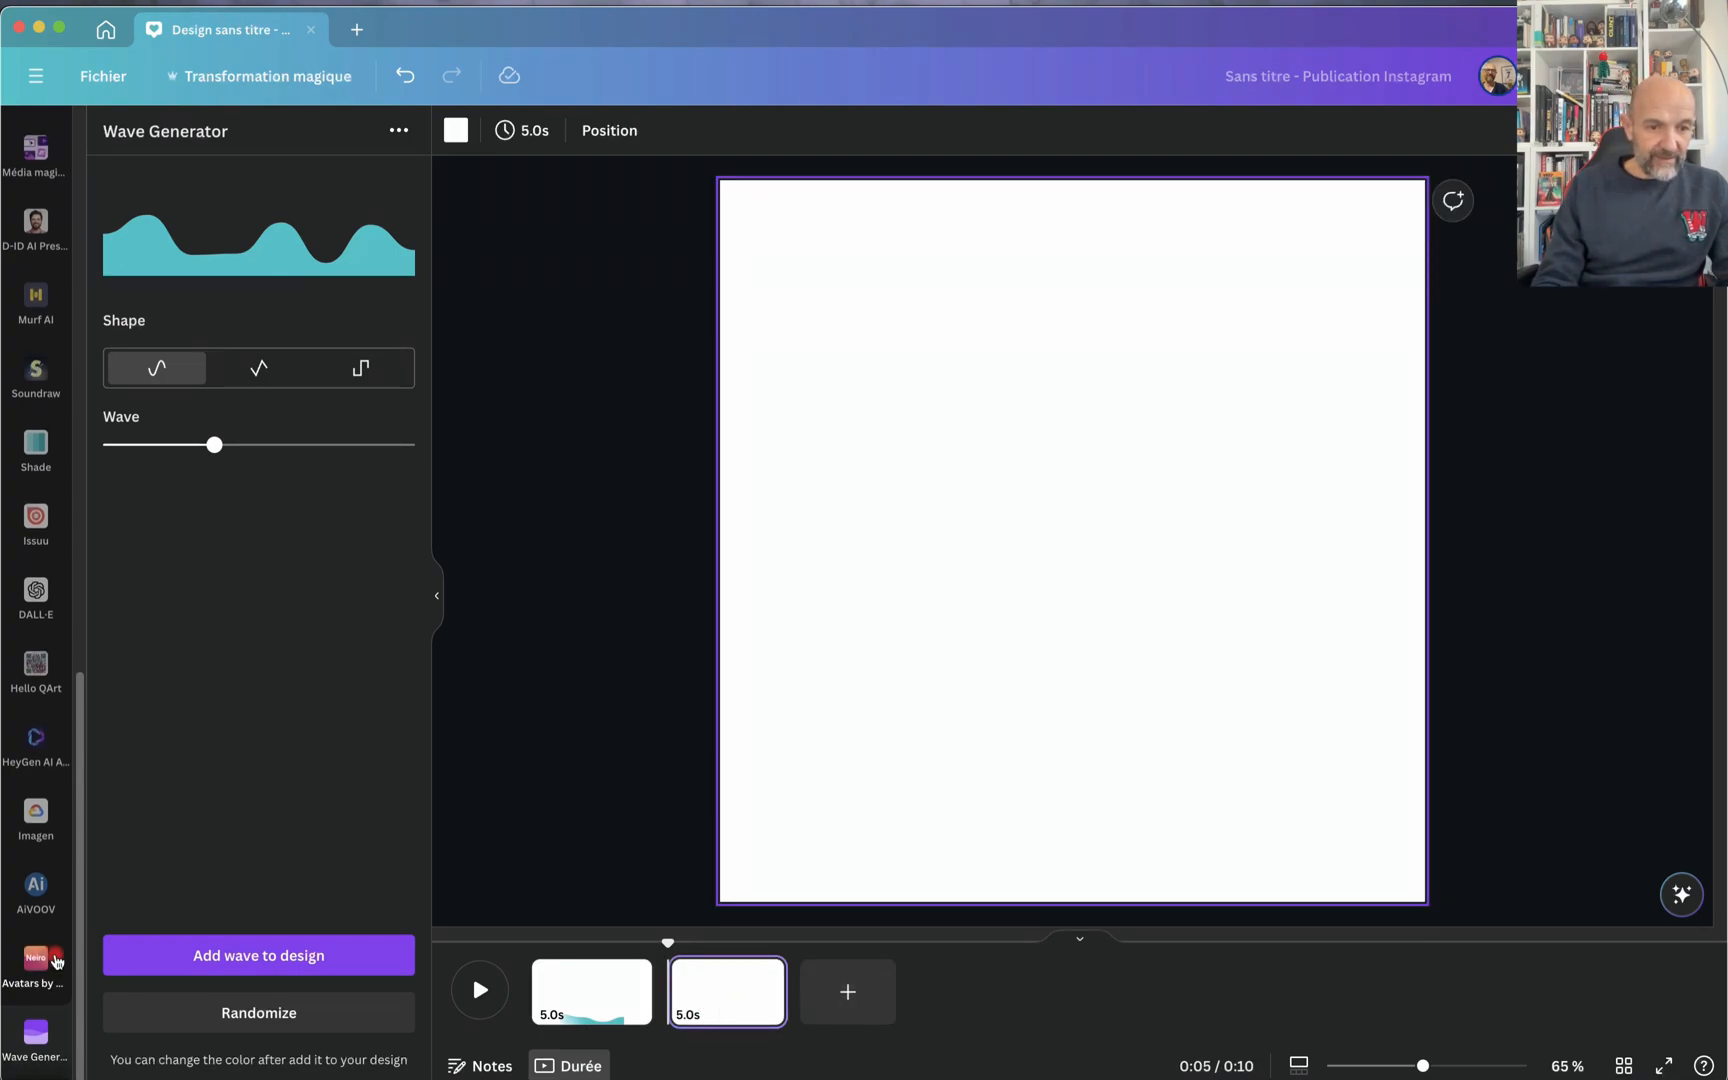
pyautogui.scroll(8, 57, 962)
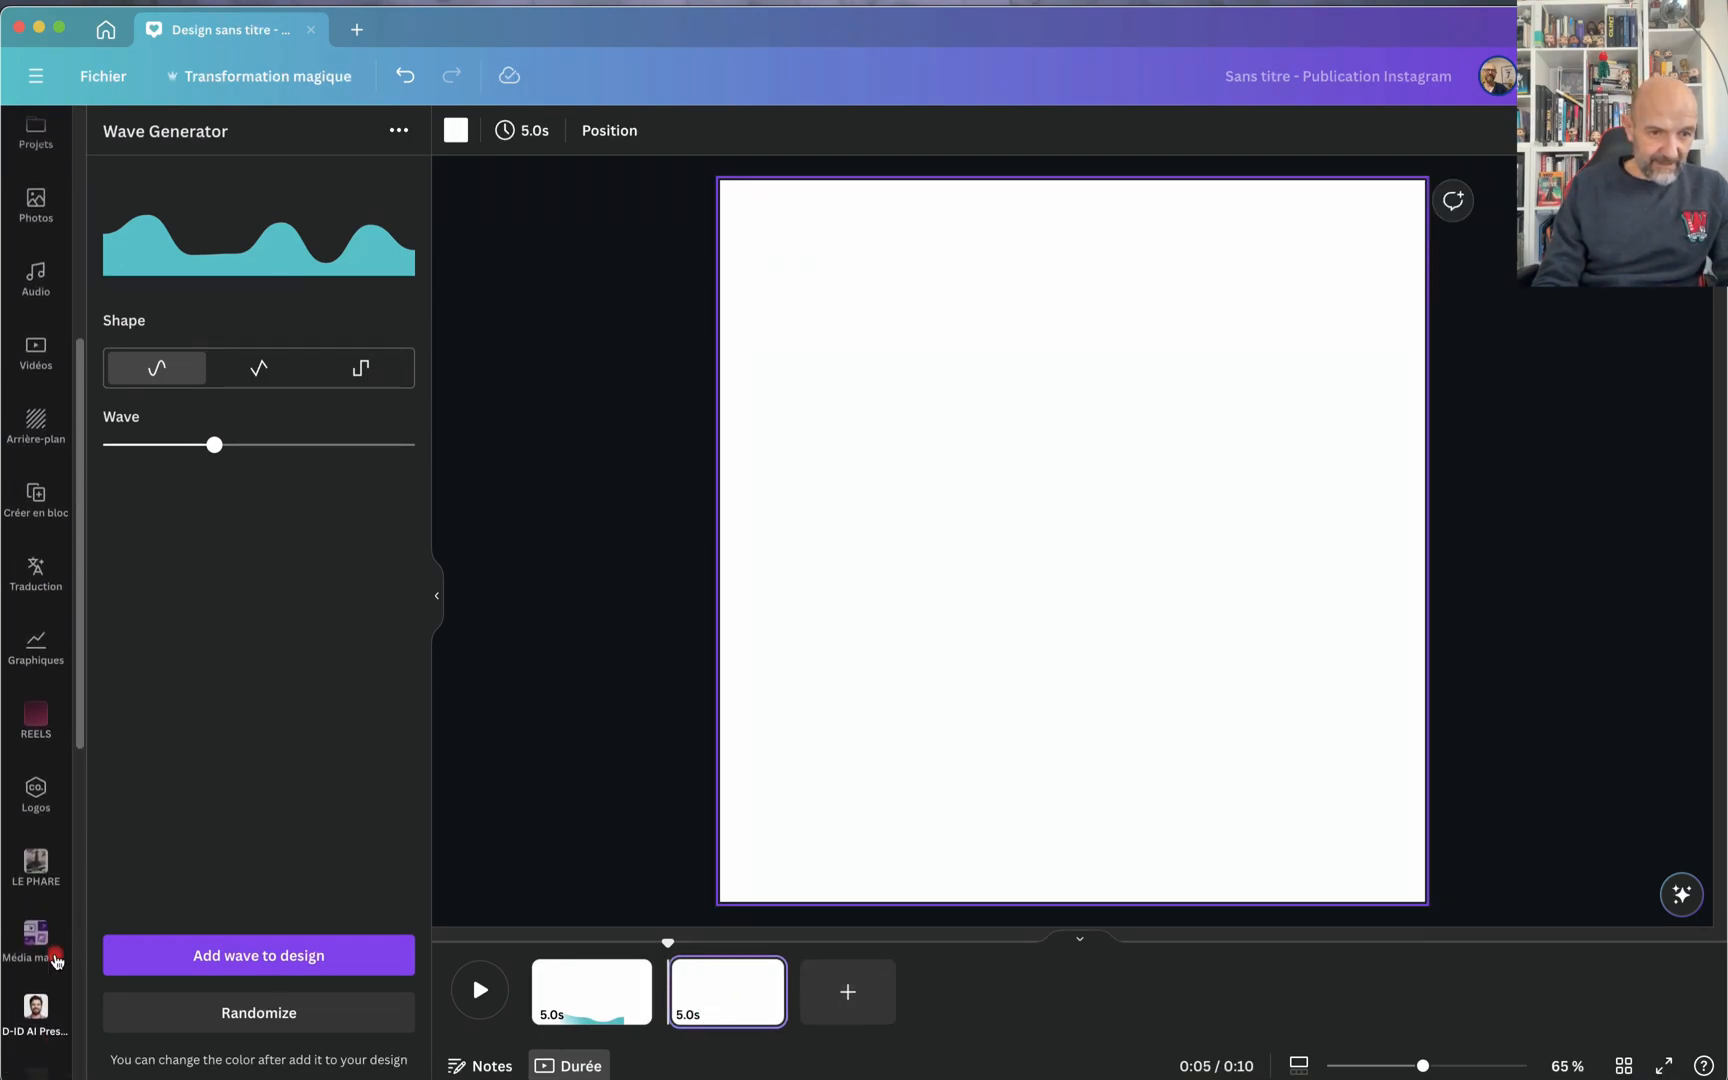
pyautogui.scroll(3, 52, 955)
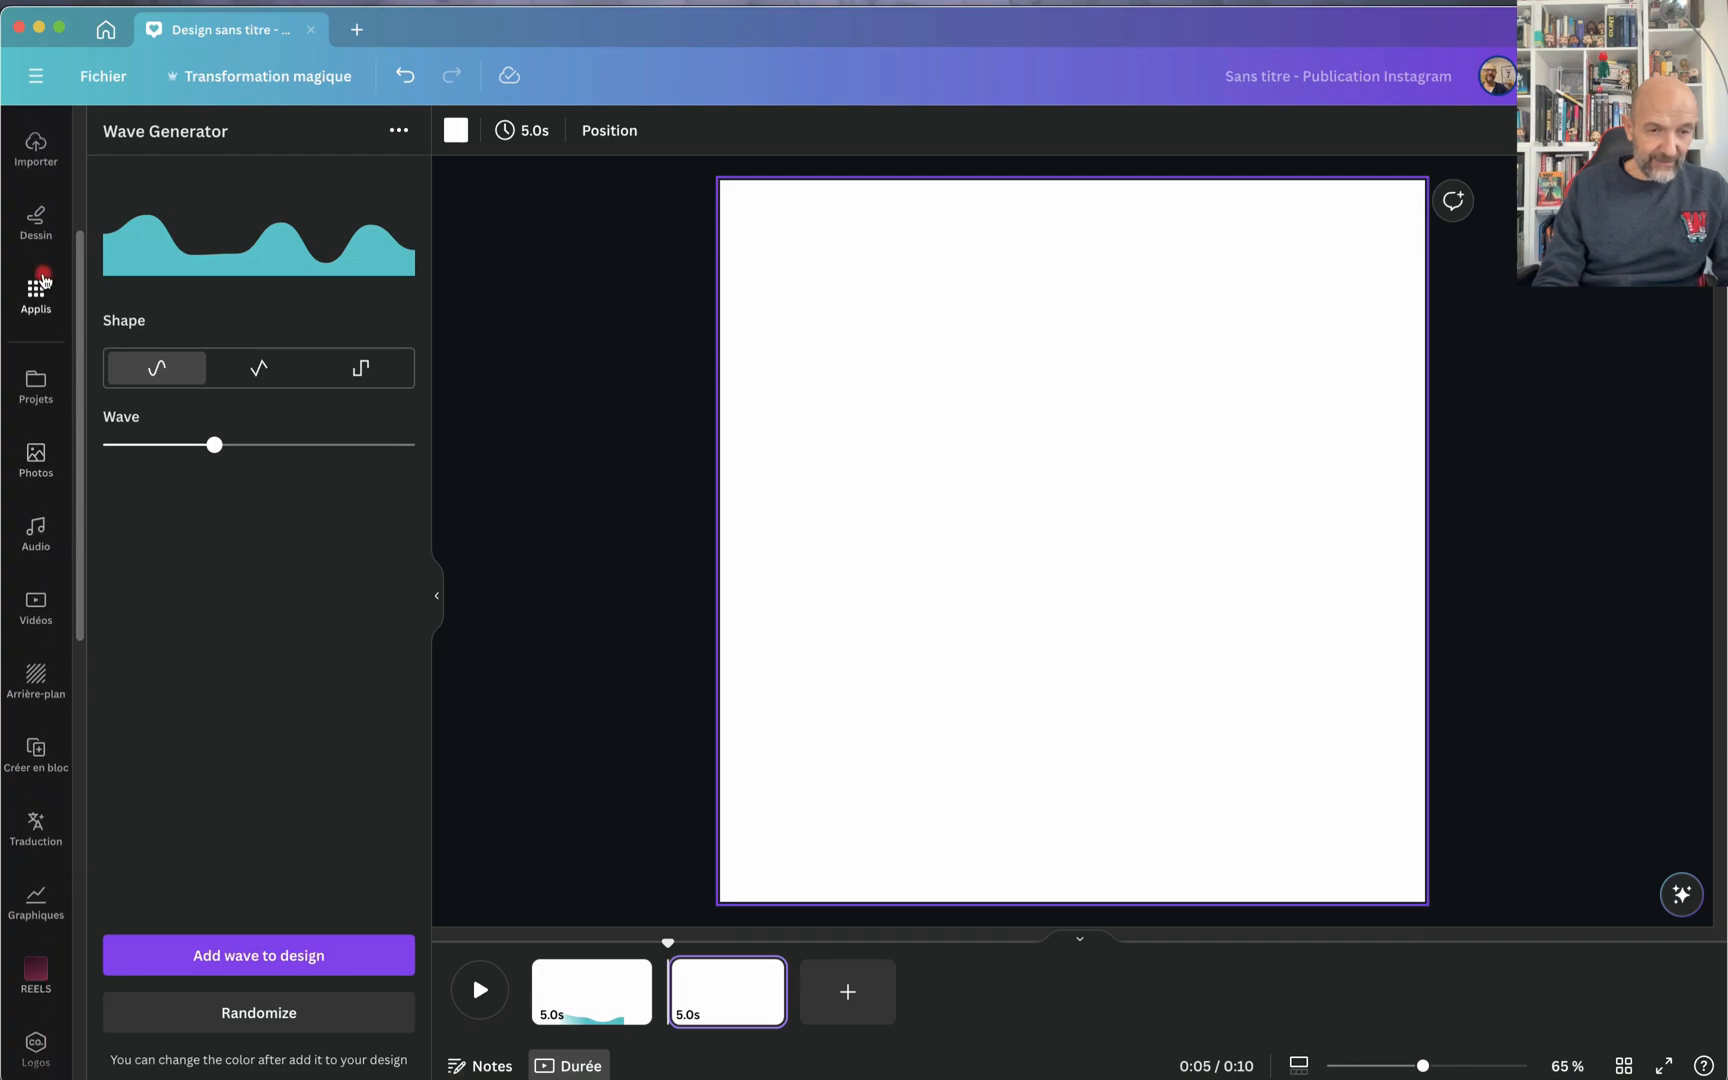
pyautogui.click(42, 280)
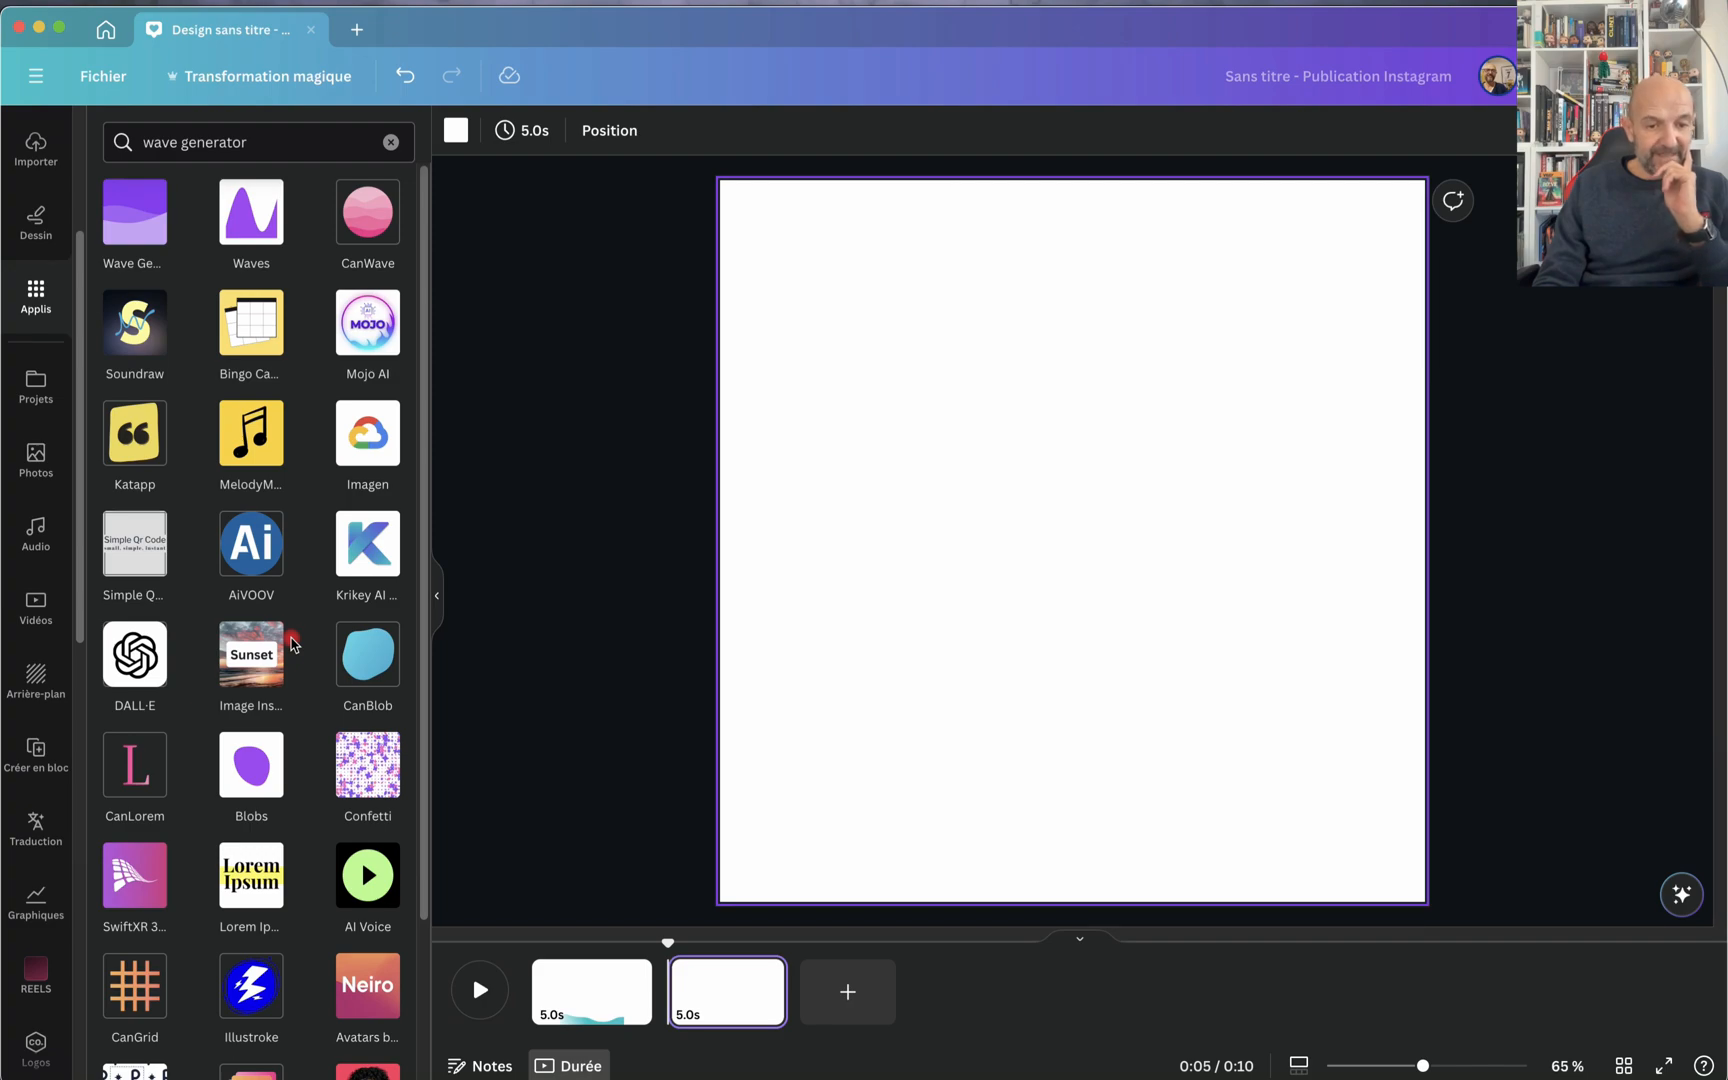
pyautogui.scroll(-4, 293, 644)
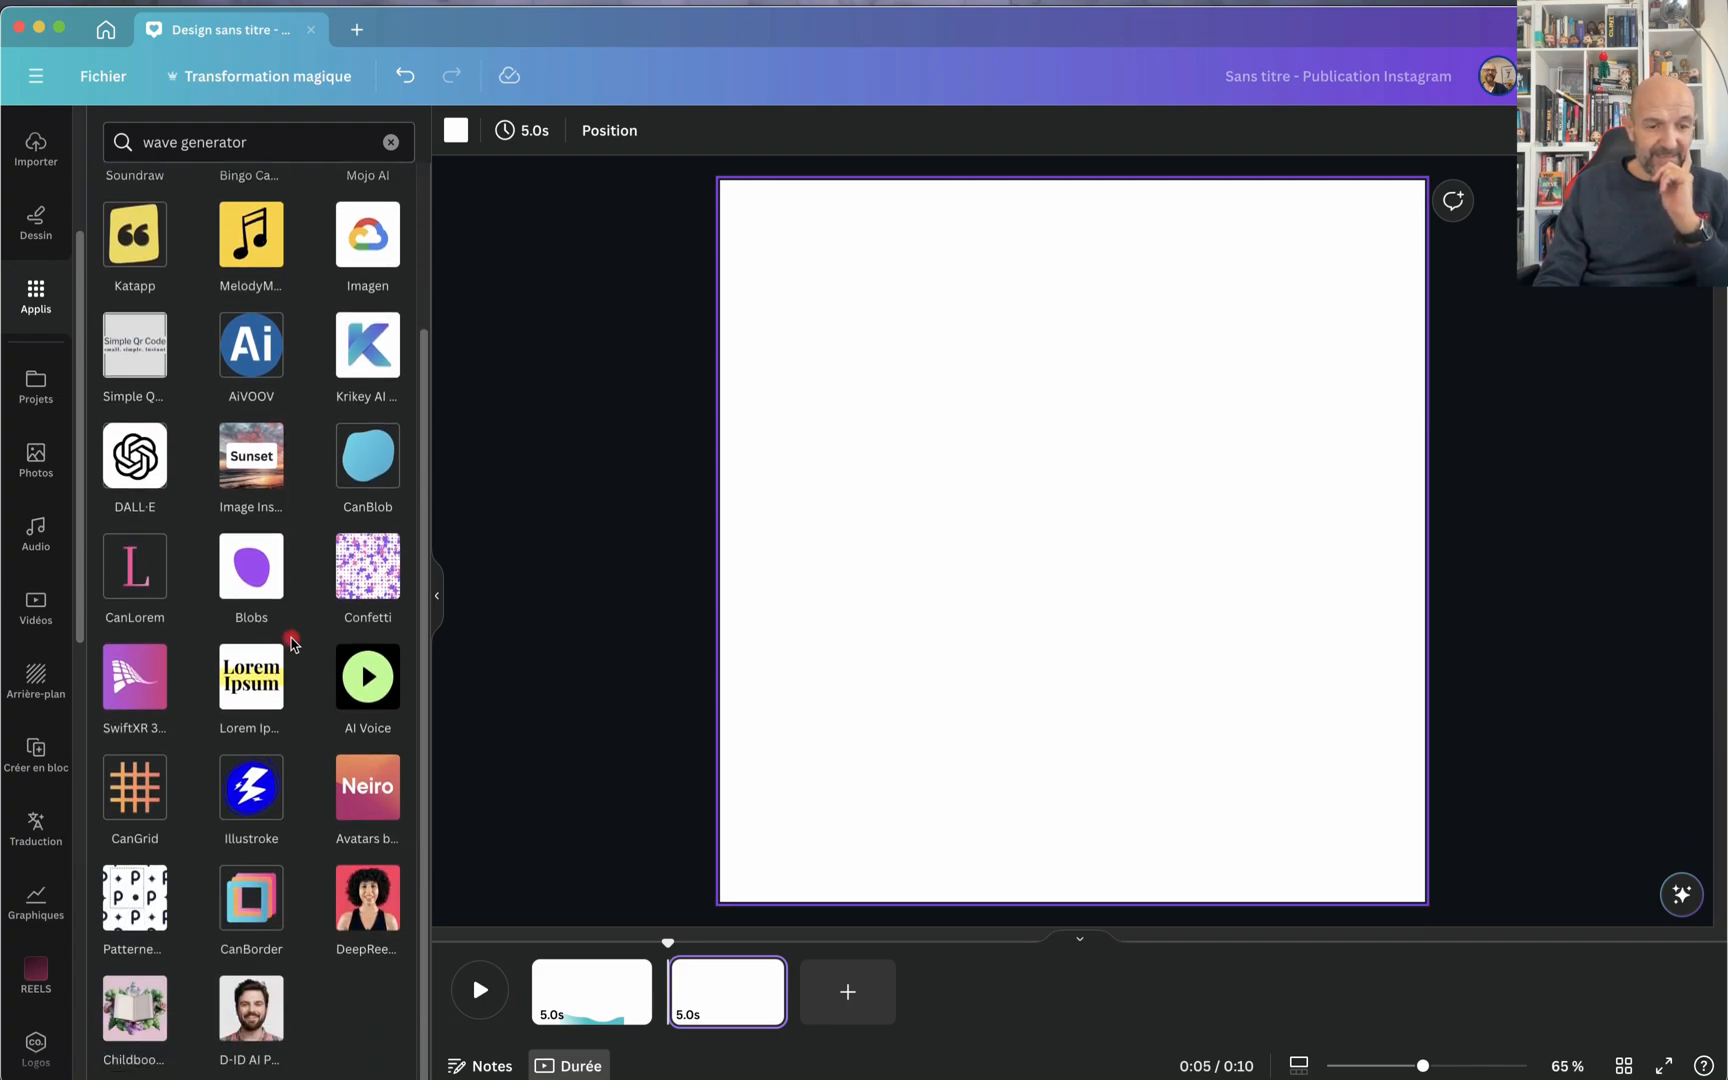
pyautogui.click(136, 783)
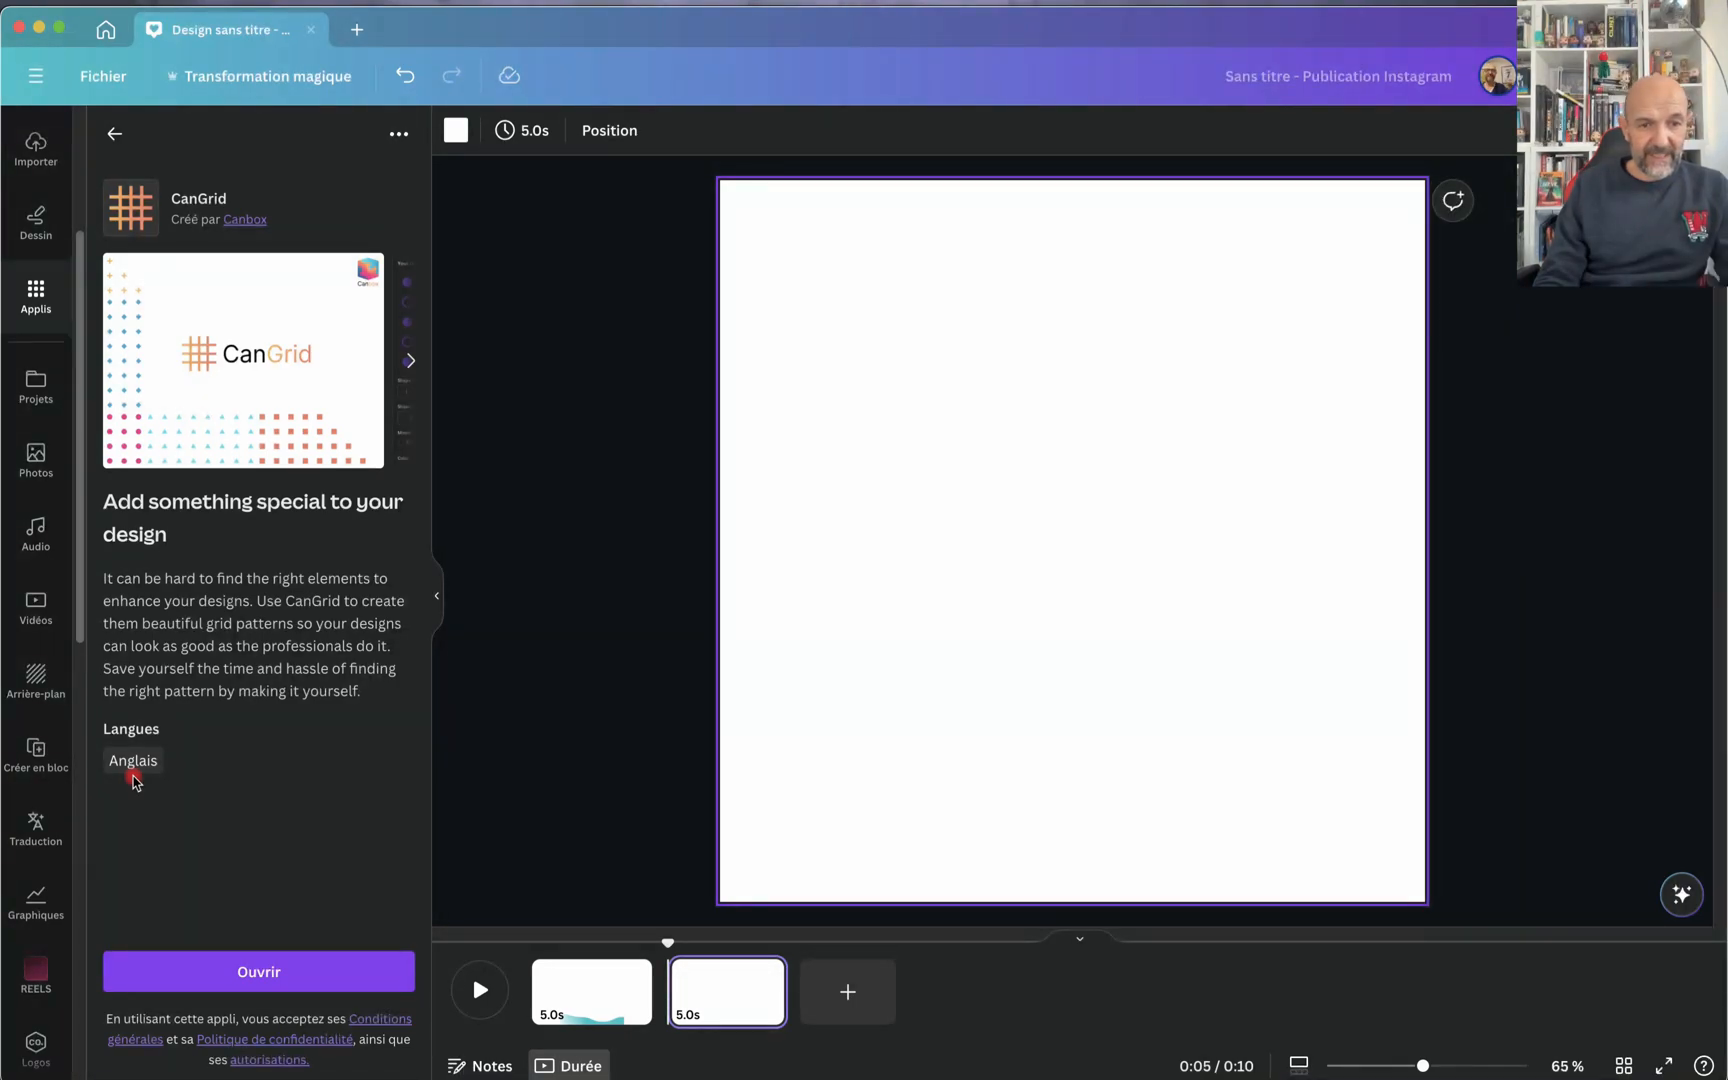
pyautogui.click(257, 980)
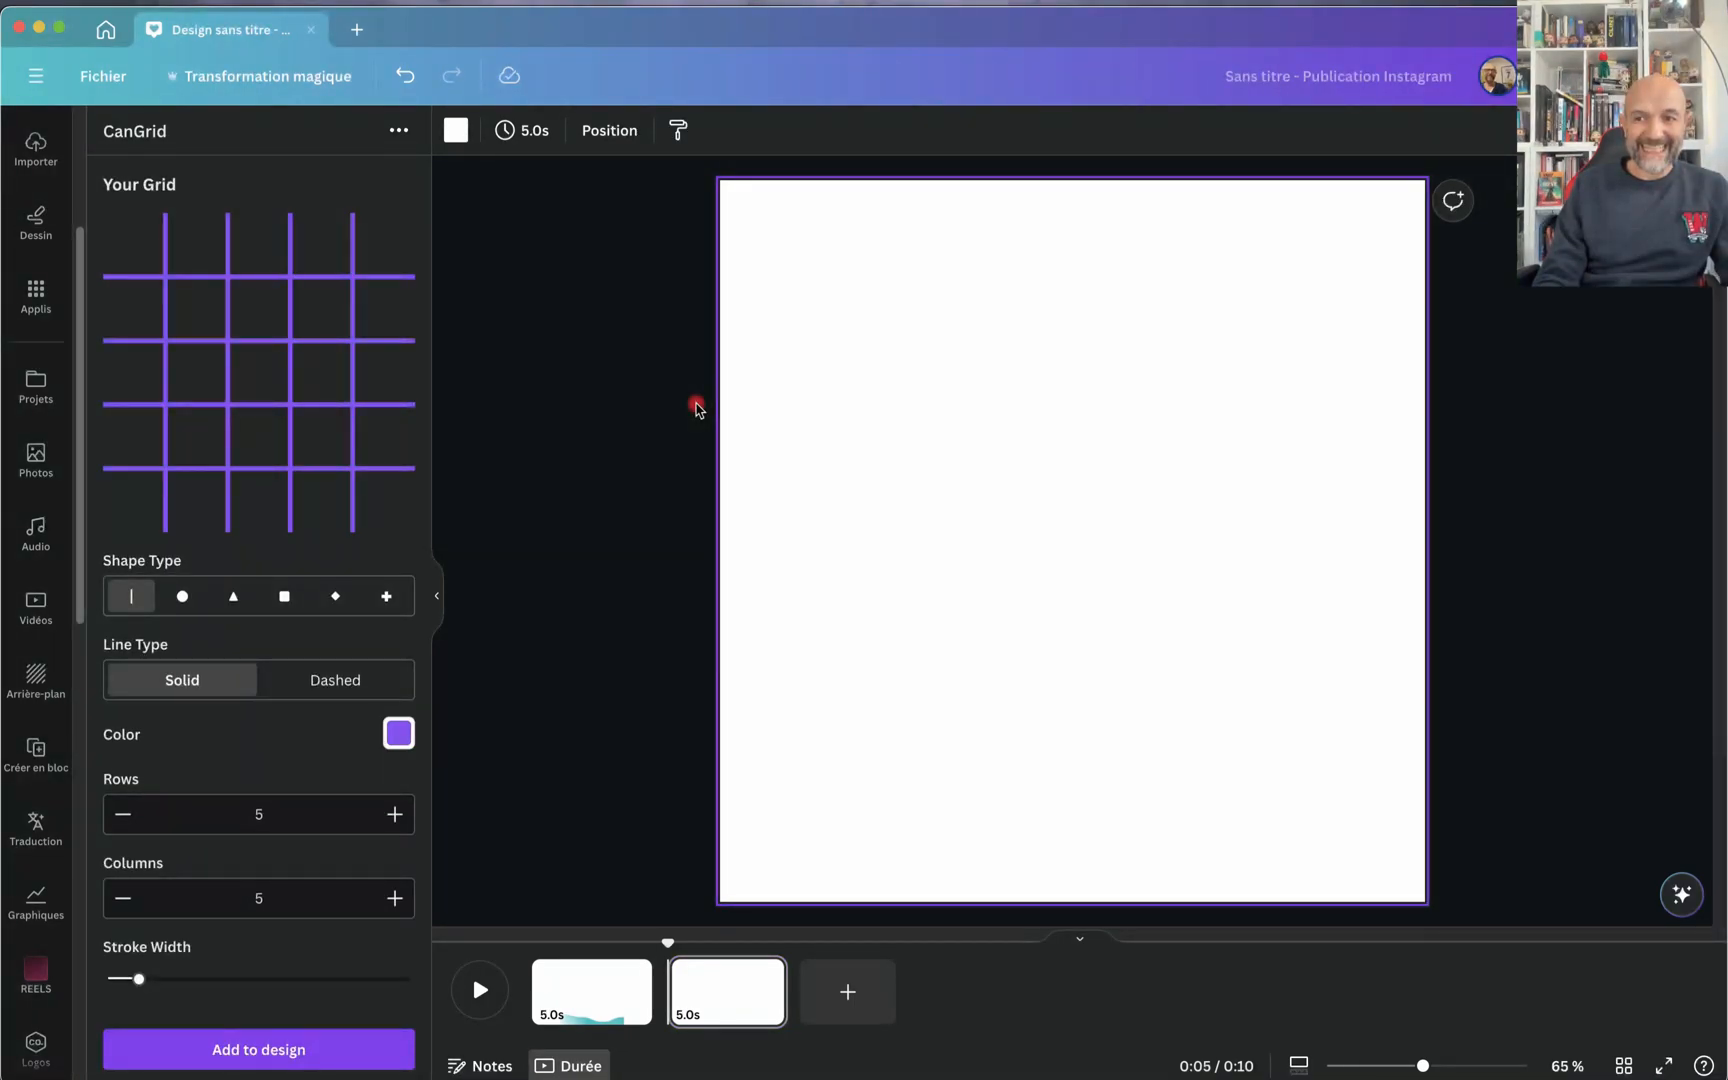
# Step: Show the rulers and guides, and place a horizontal guide across the middle of the page
pyautogui.click(104, 77)
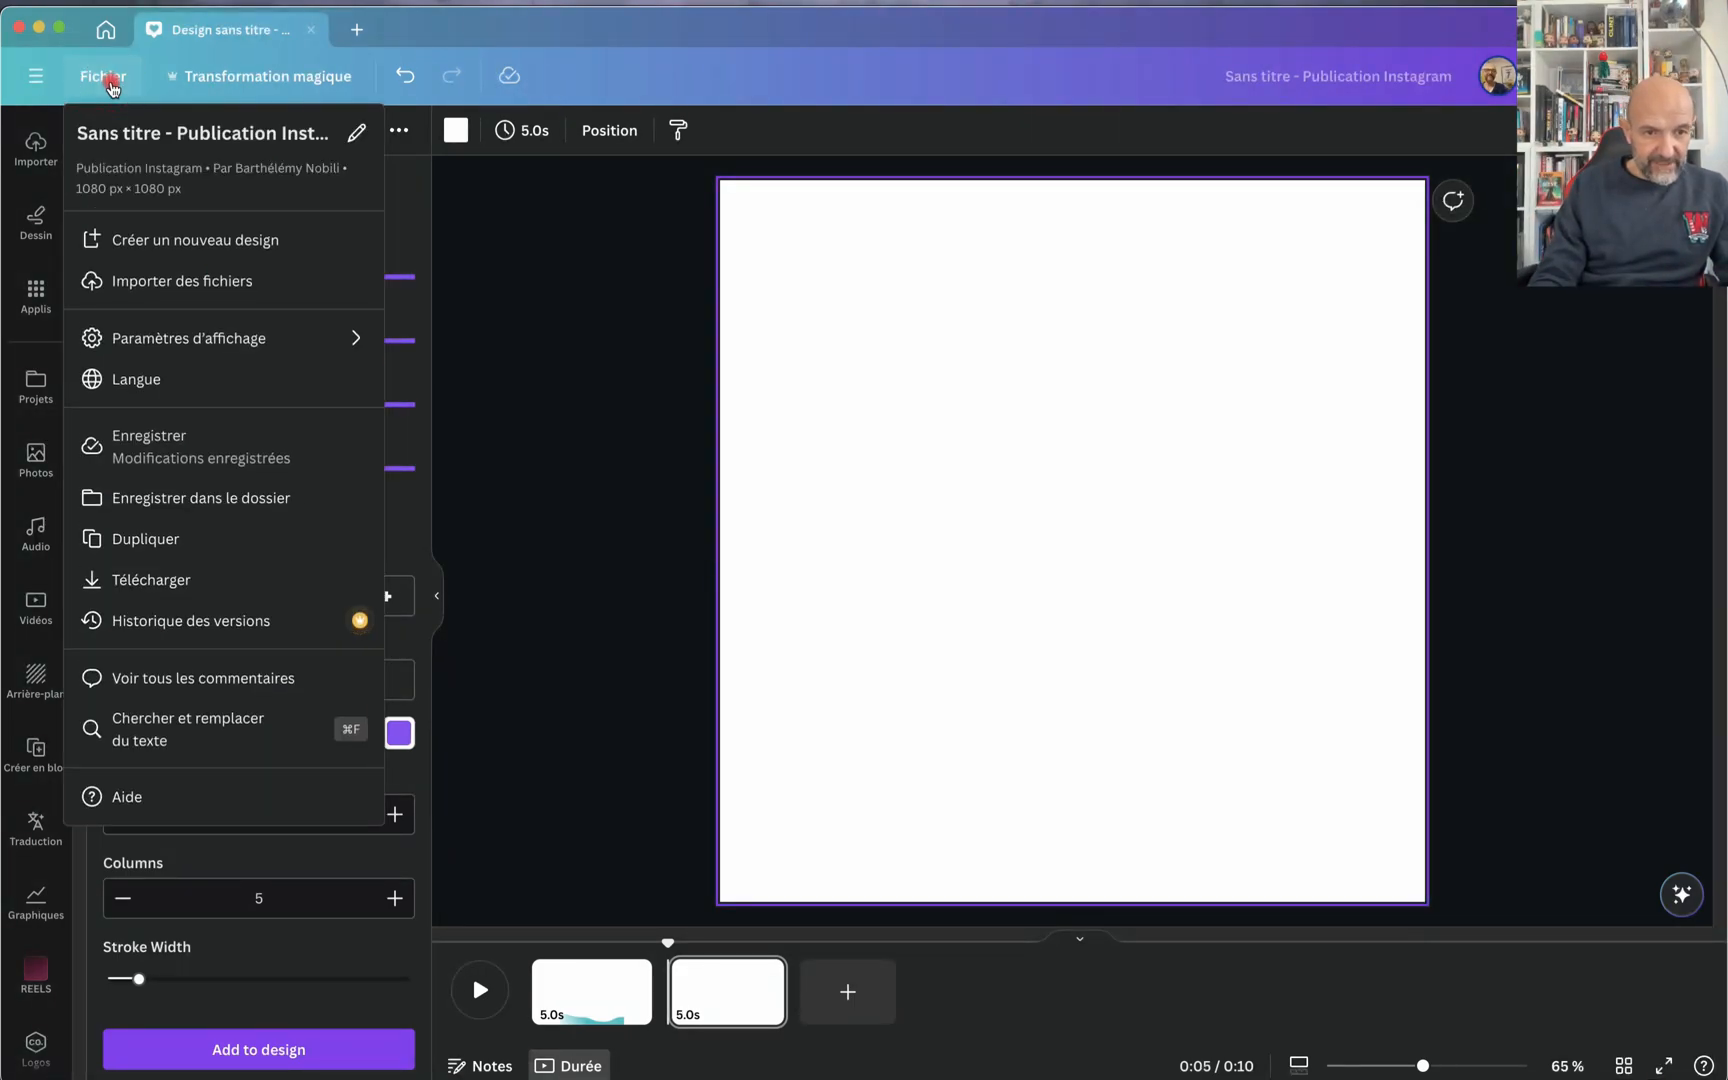
pyautogui.moveTo(178, 346)
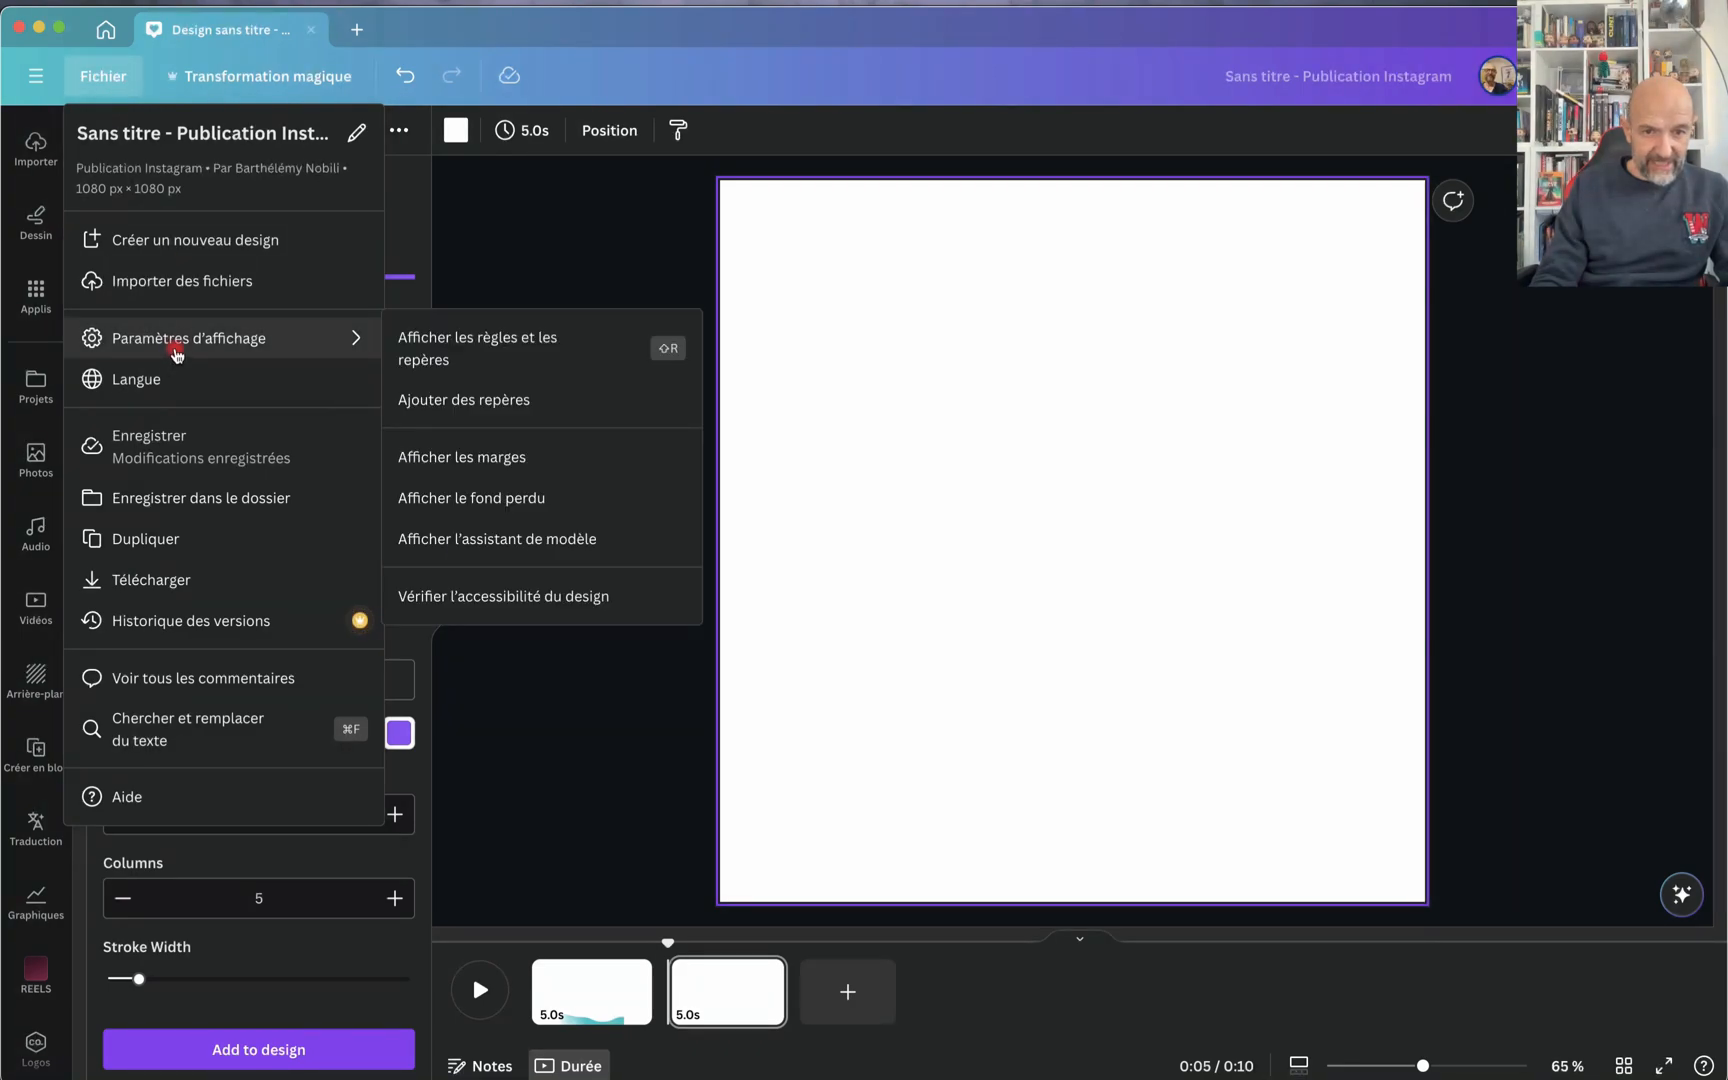
pyautogui.click(452, 360)
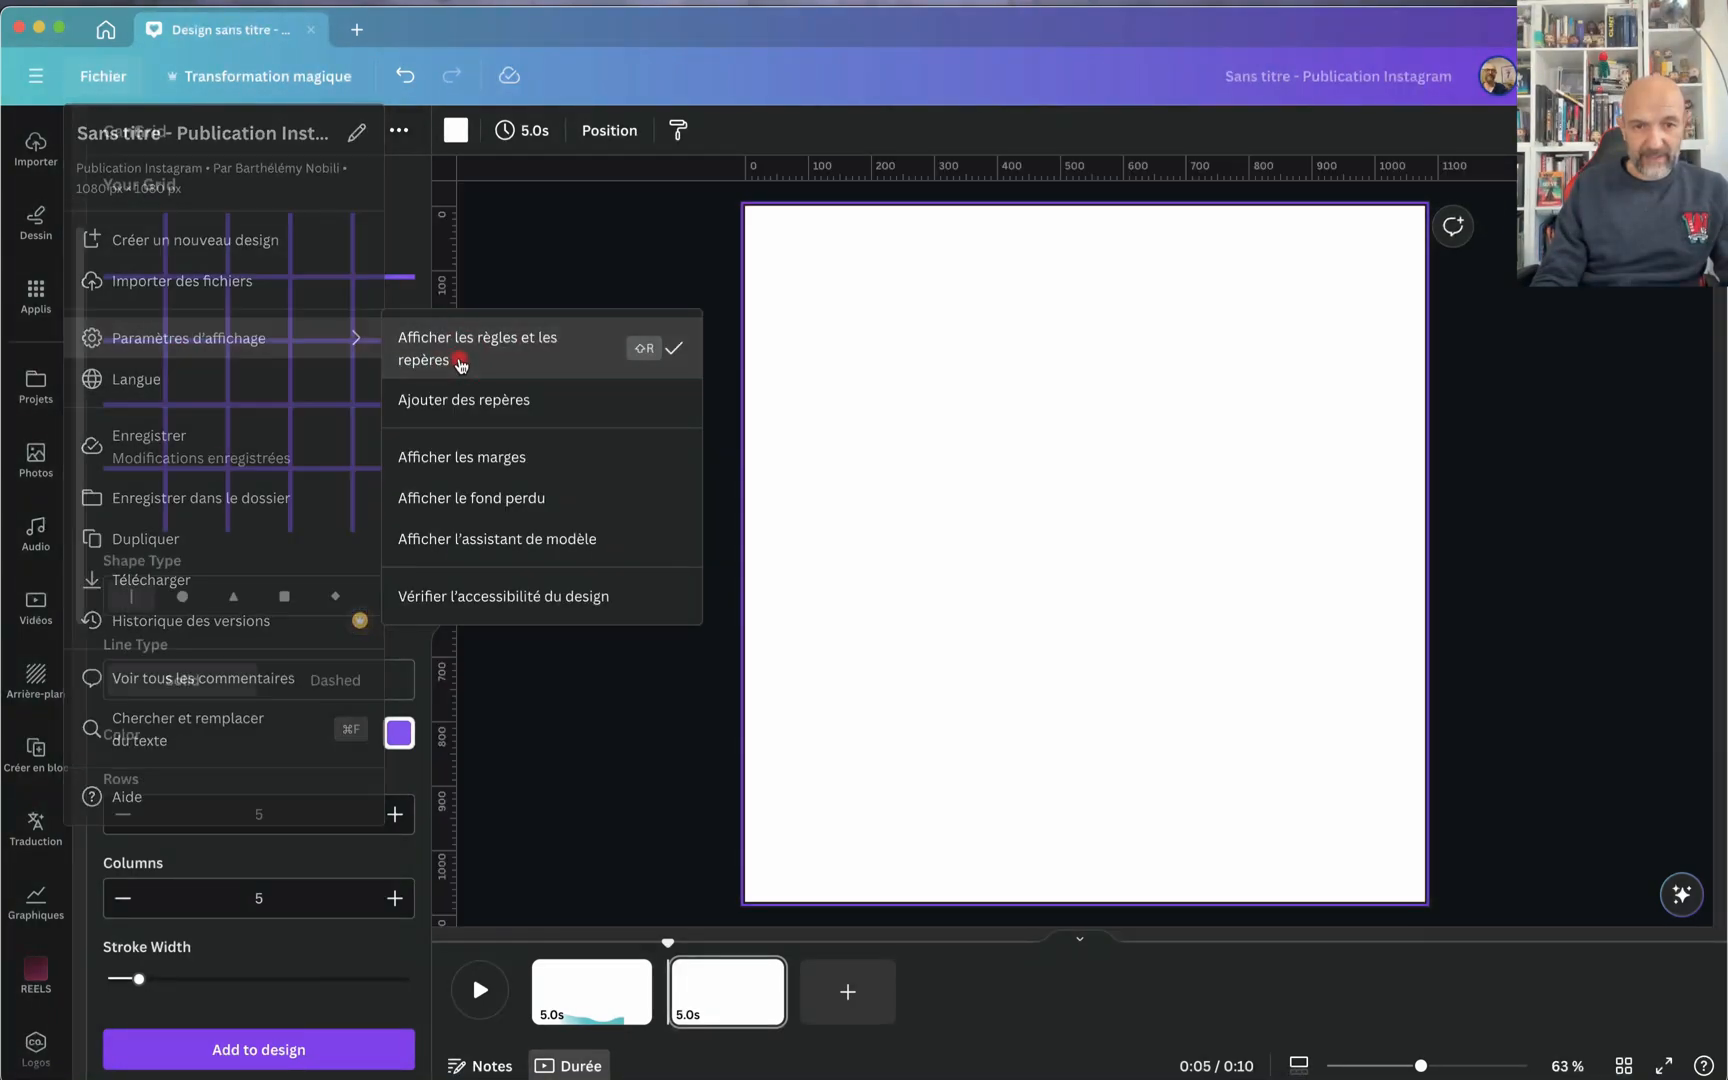
pyautogui.moveTo(976, 172); pyautogui.dragTo(974, 547)
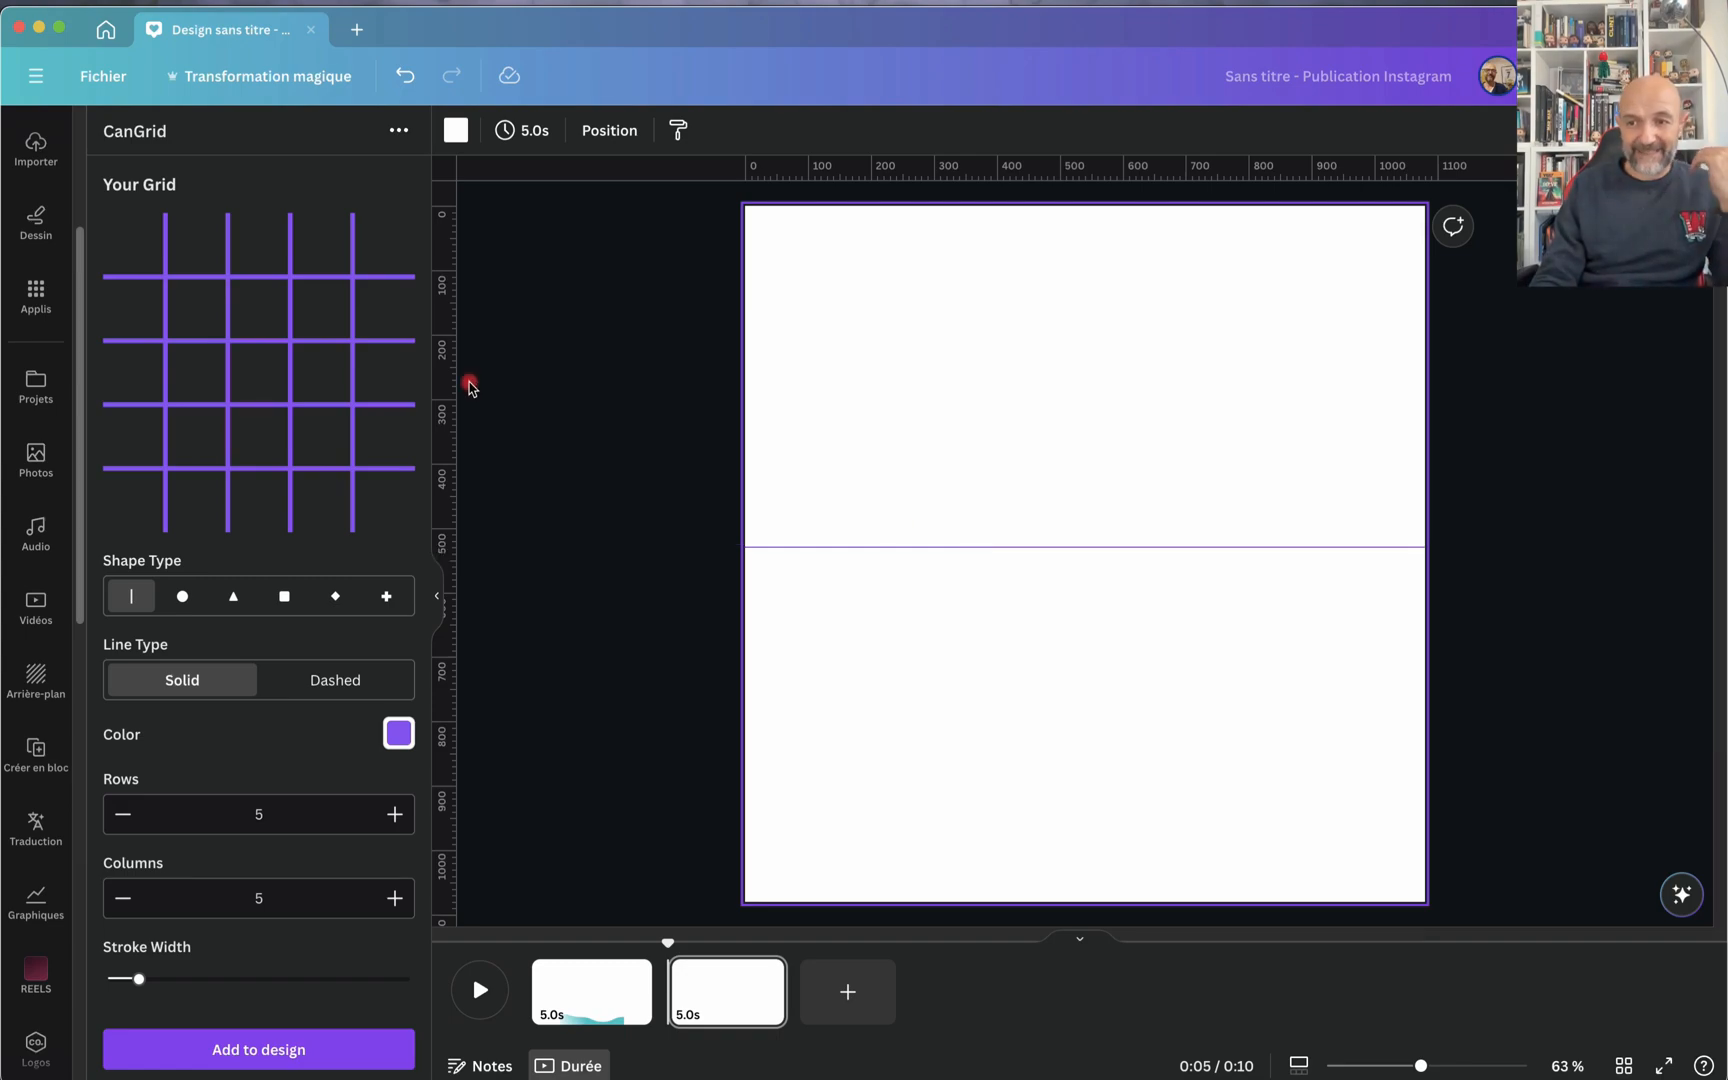
# Step: Add the solid line grid with 5 rows and 5 columns to the page and enlarge it to the full page
pyautogui.click(251, 339)
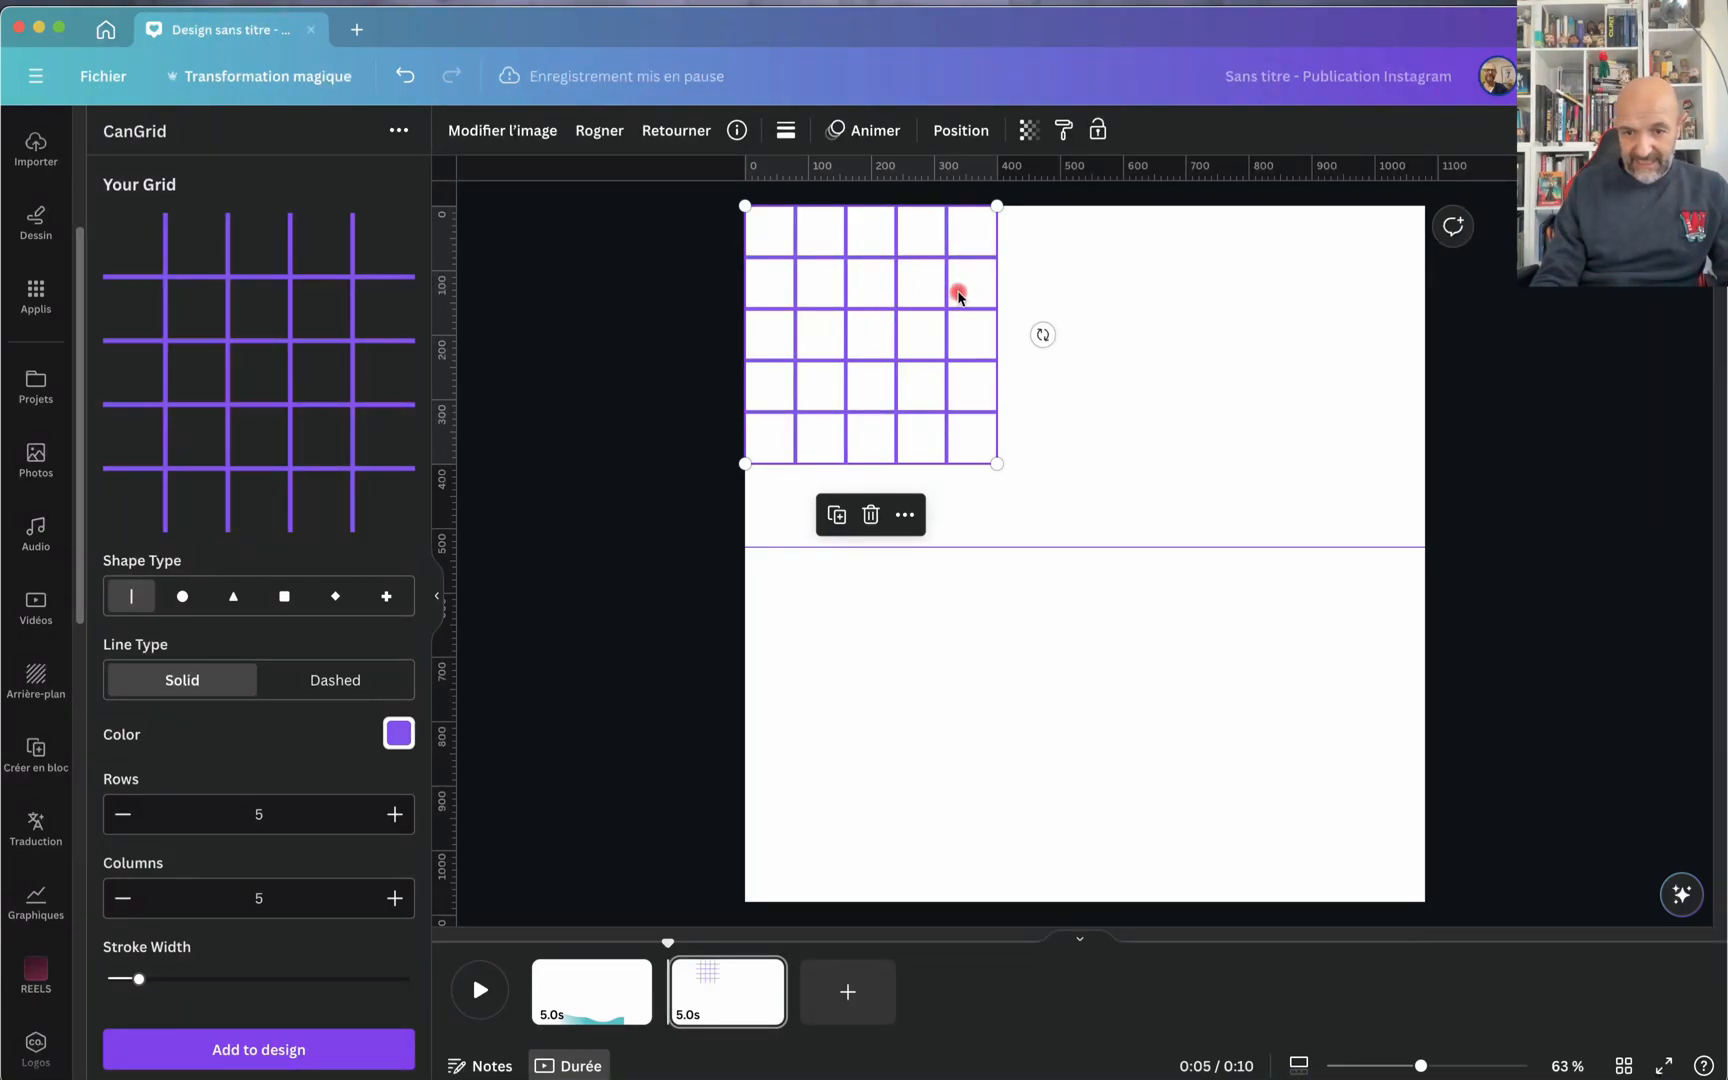
pyautogui.moveTo(999, 466); pyautogui.dragTo(1412, 914)
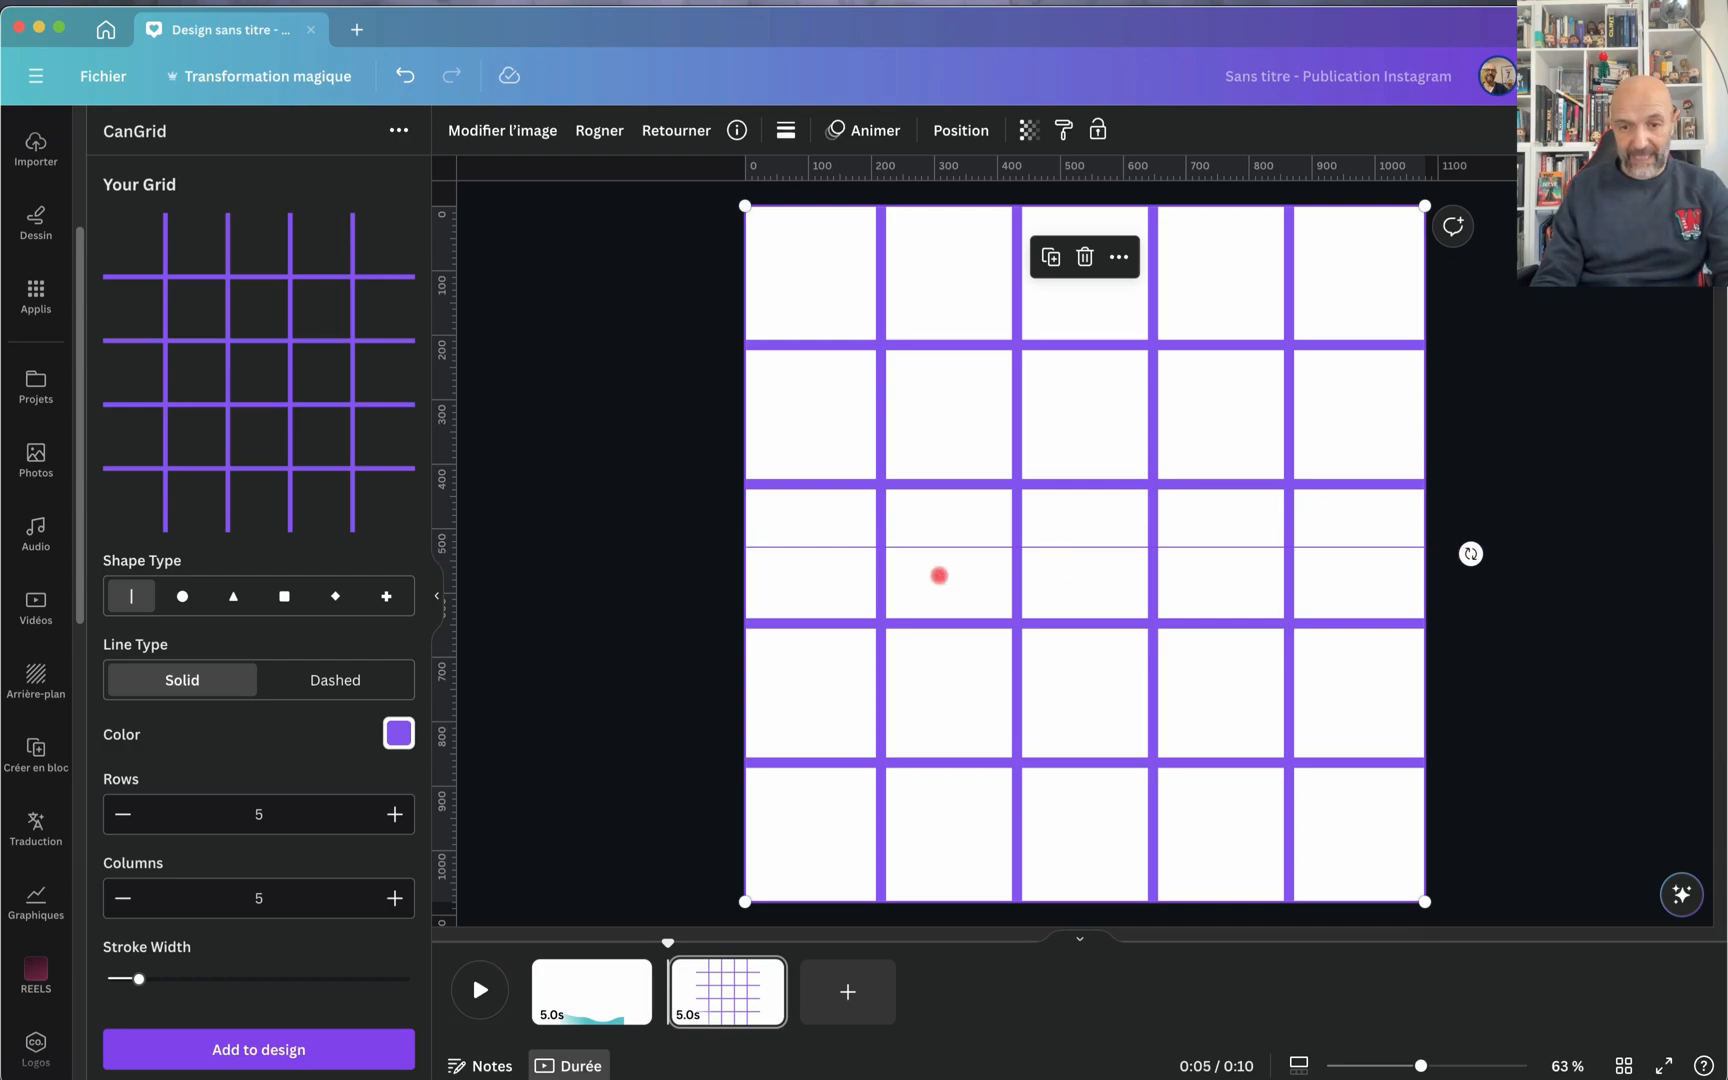
# Step: Insert a square shape and fit it inside the grid cell in the second row and second column
pyautogui.press('r')
pyautogui.moveTo(1045, 500); pyautogui.dragTo(957, 410)
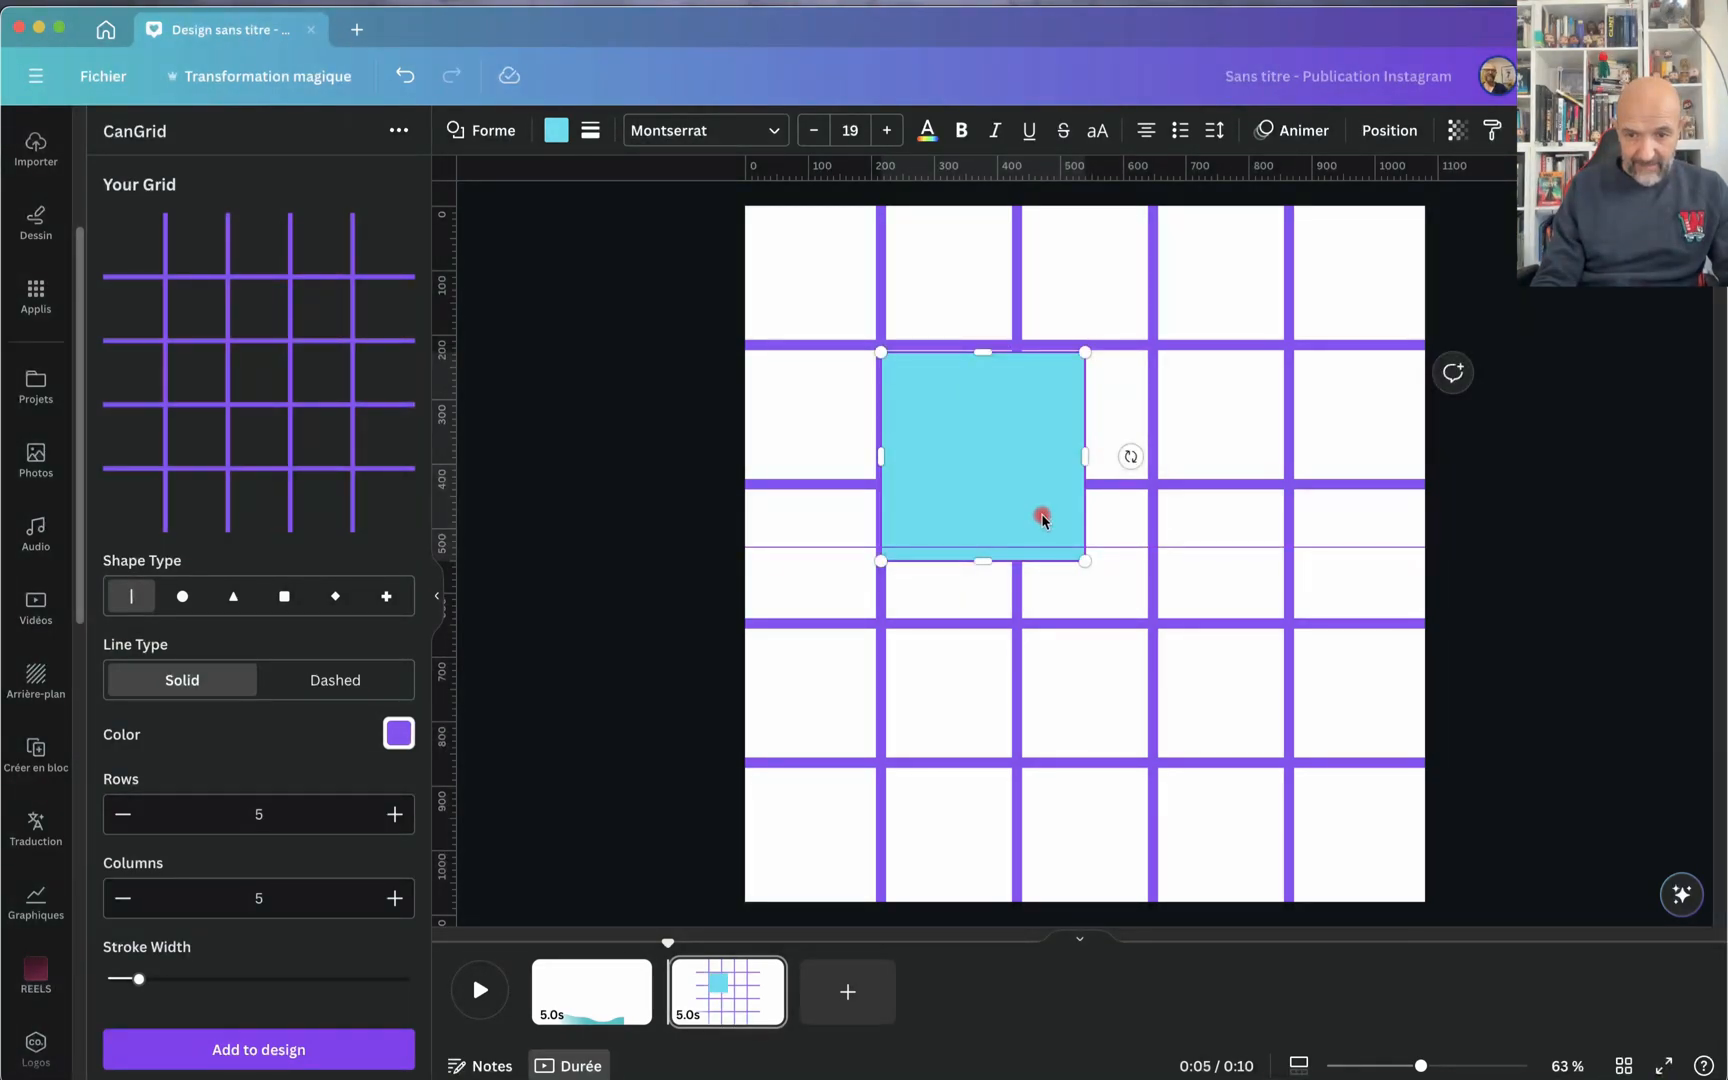
pyautogui.moveTo(1085, 560); pyautogui.dragTo(999, 478)
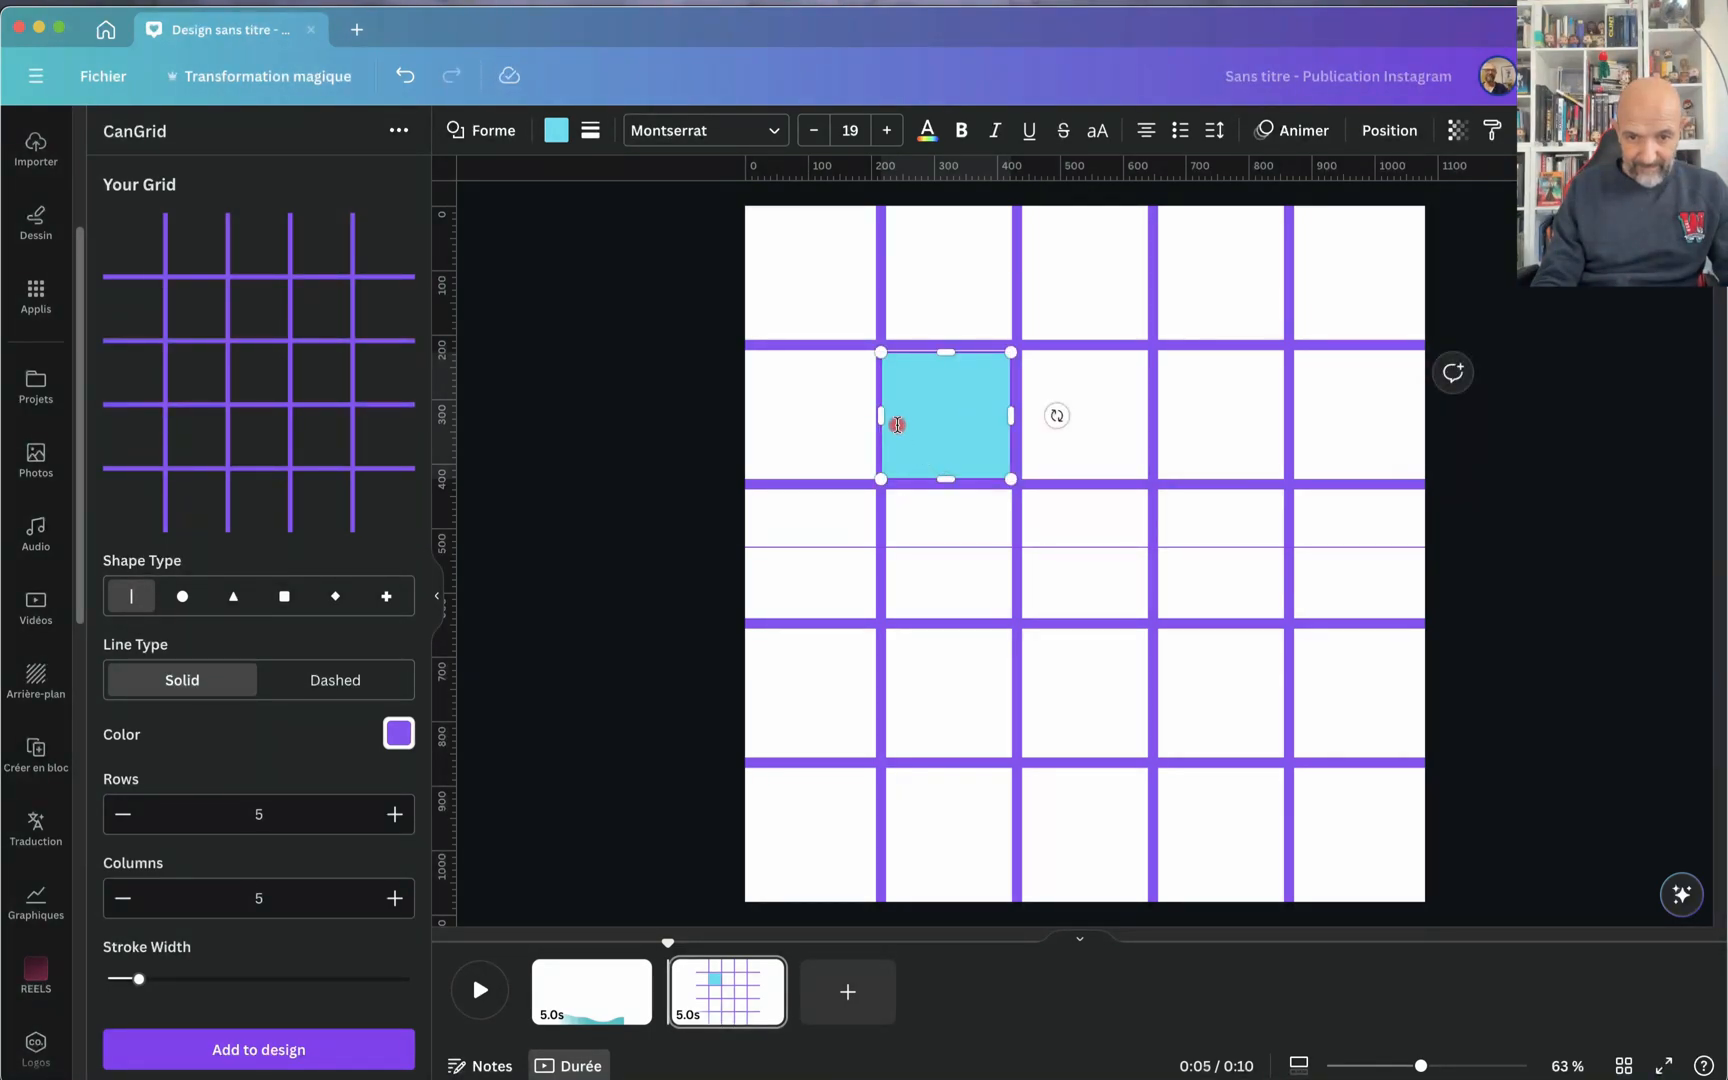
pyautogui.moveTo(882, 416); pyautogui.dragTo(892, 420)
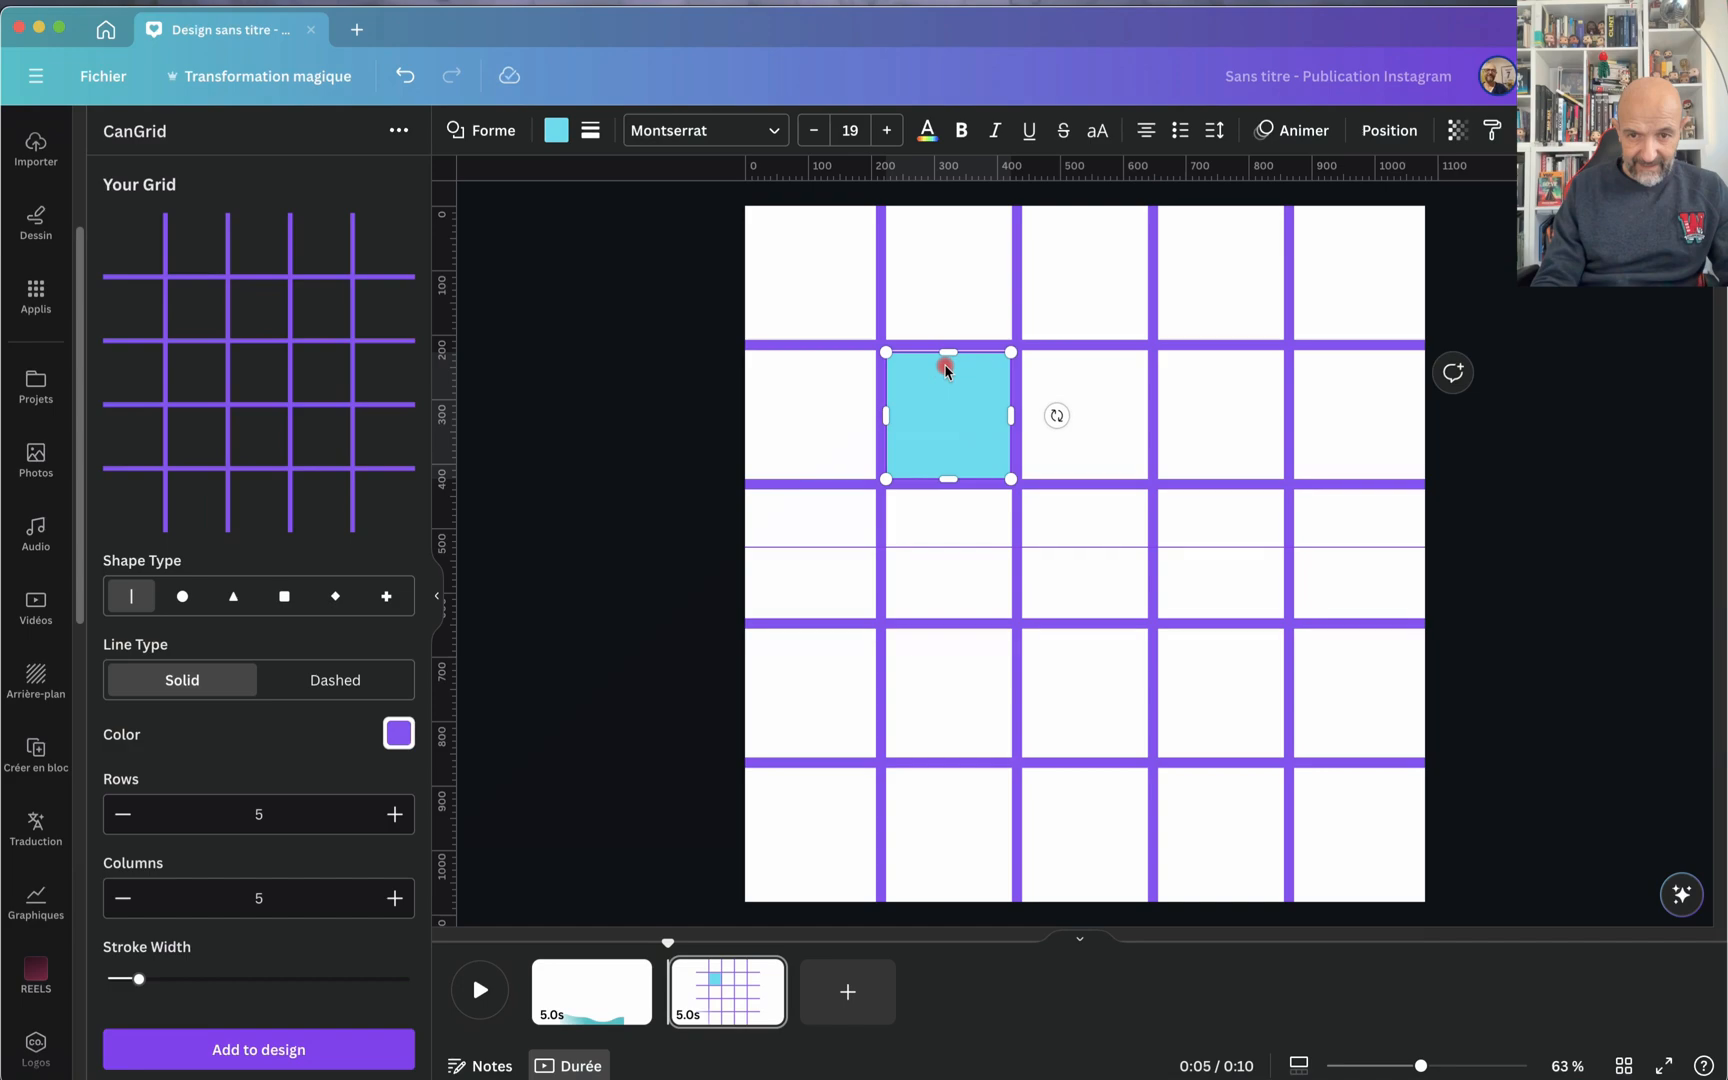
pyautogui.moveTo(952, 355); pyautogui.dragTo(952, 355)
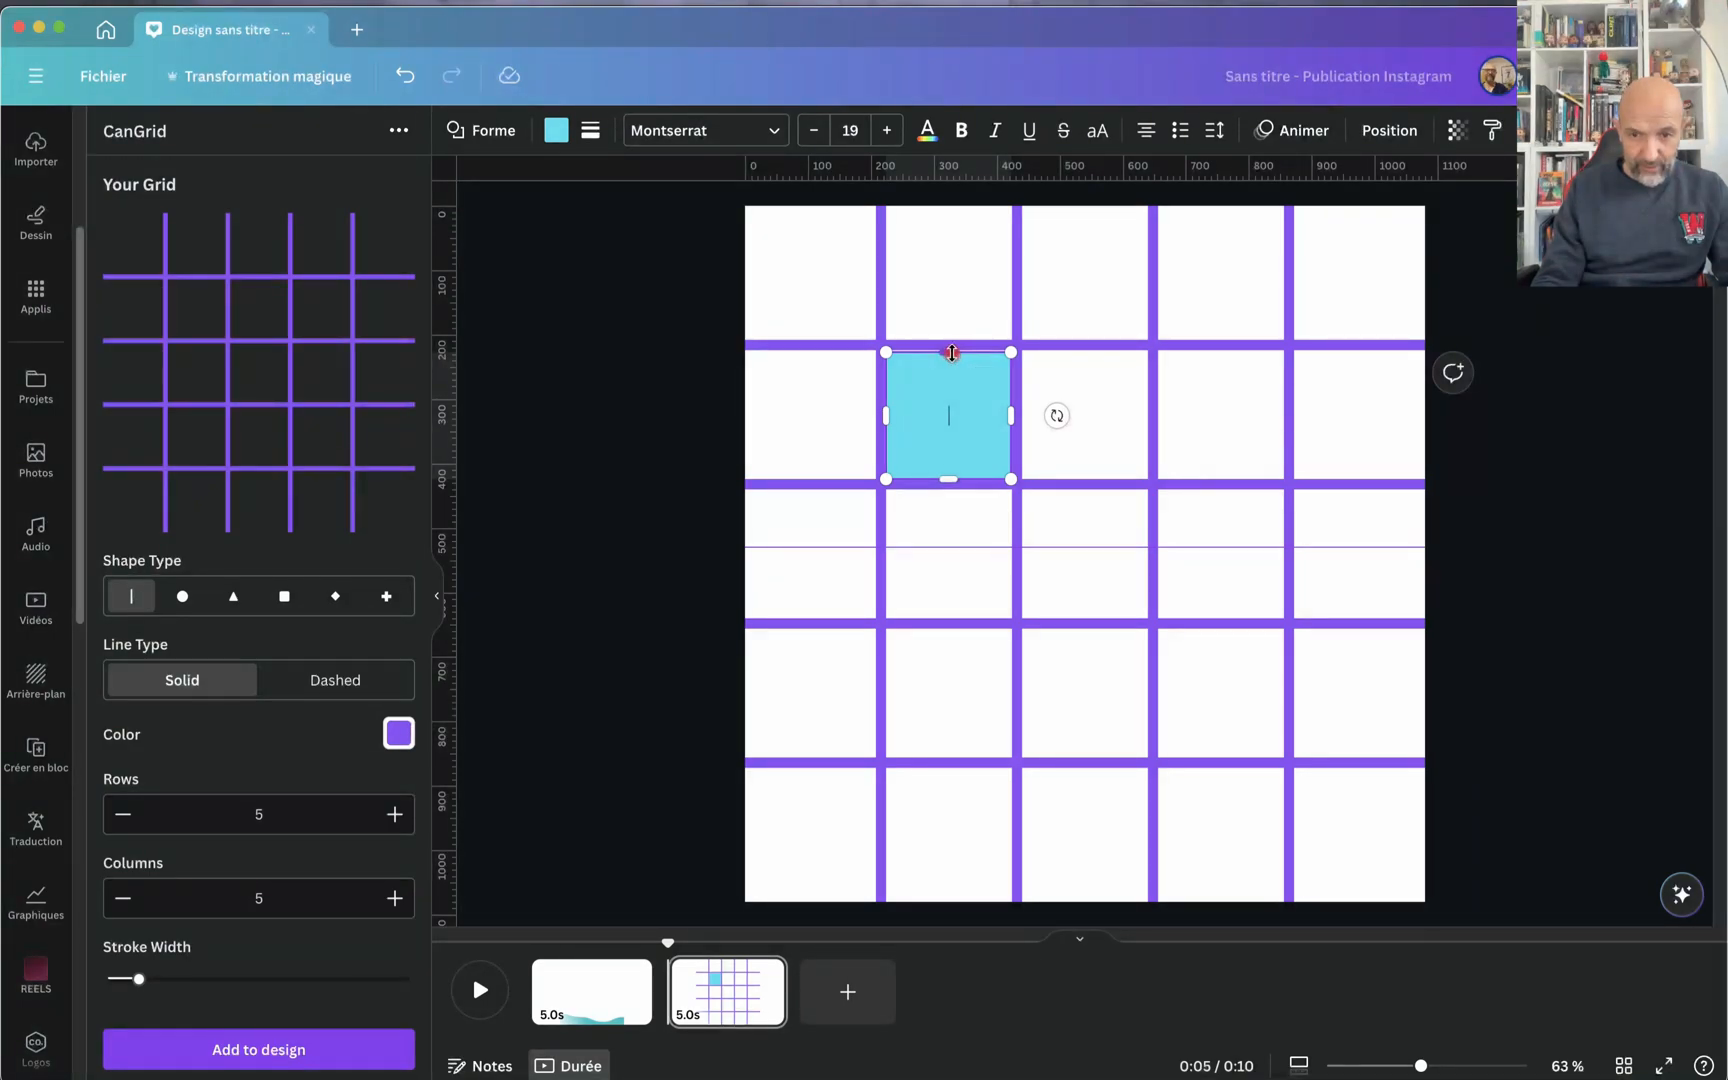
pyautogui.moveTo(952, 352); pyautogui.dragTo(952, 351)
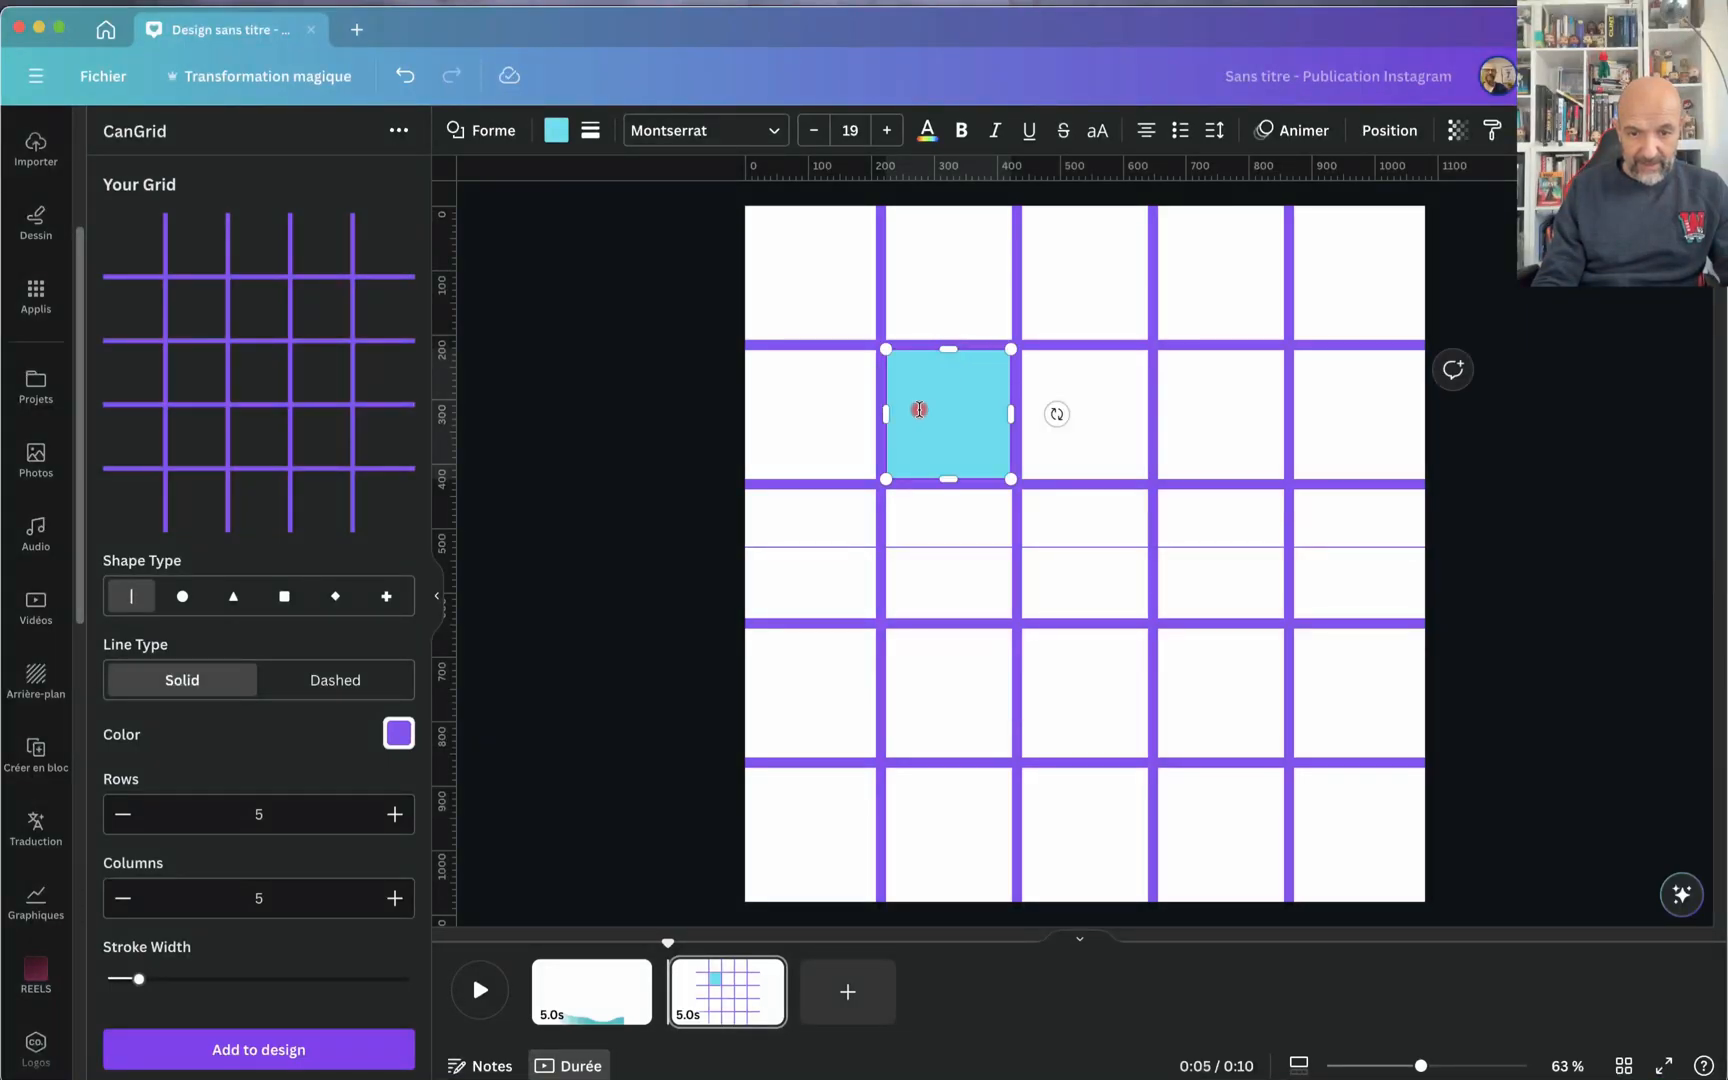
# Step: Duplicate the square into the neighbouring grid cells to form two columns by three rows, and remove the horizontal guide
pyautogui.press('alt')
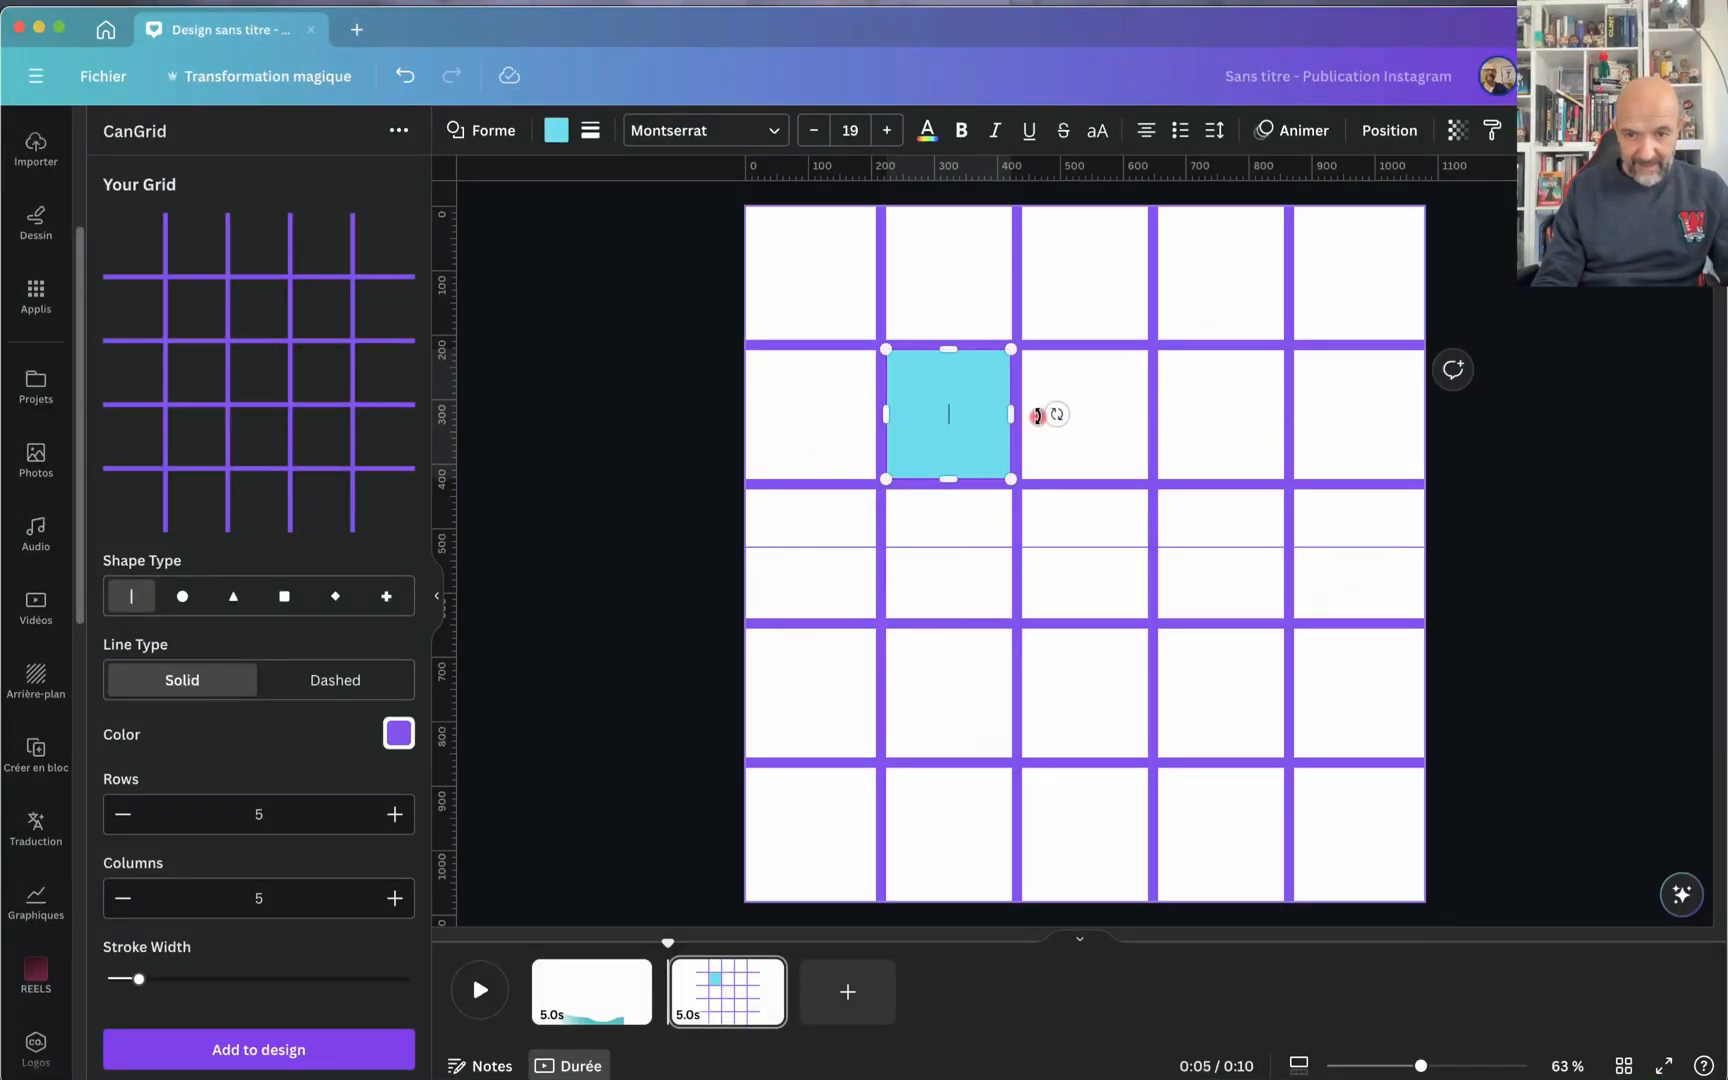
pyautogui.moveTo(957, 449); pyautogui.dragTo(972, 170)
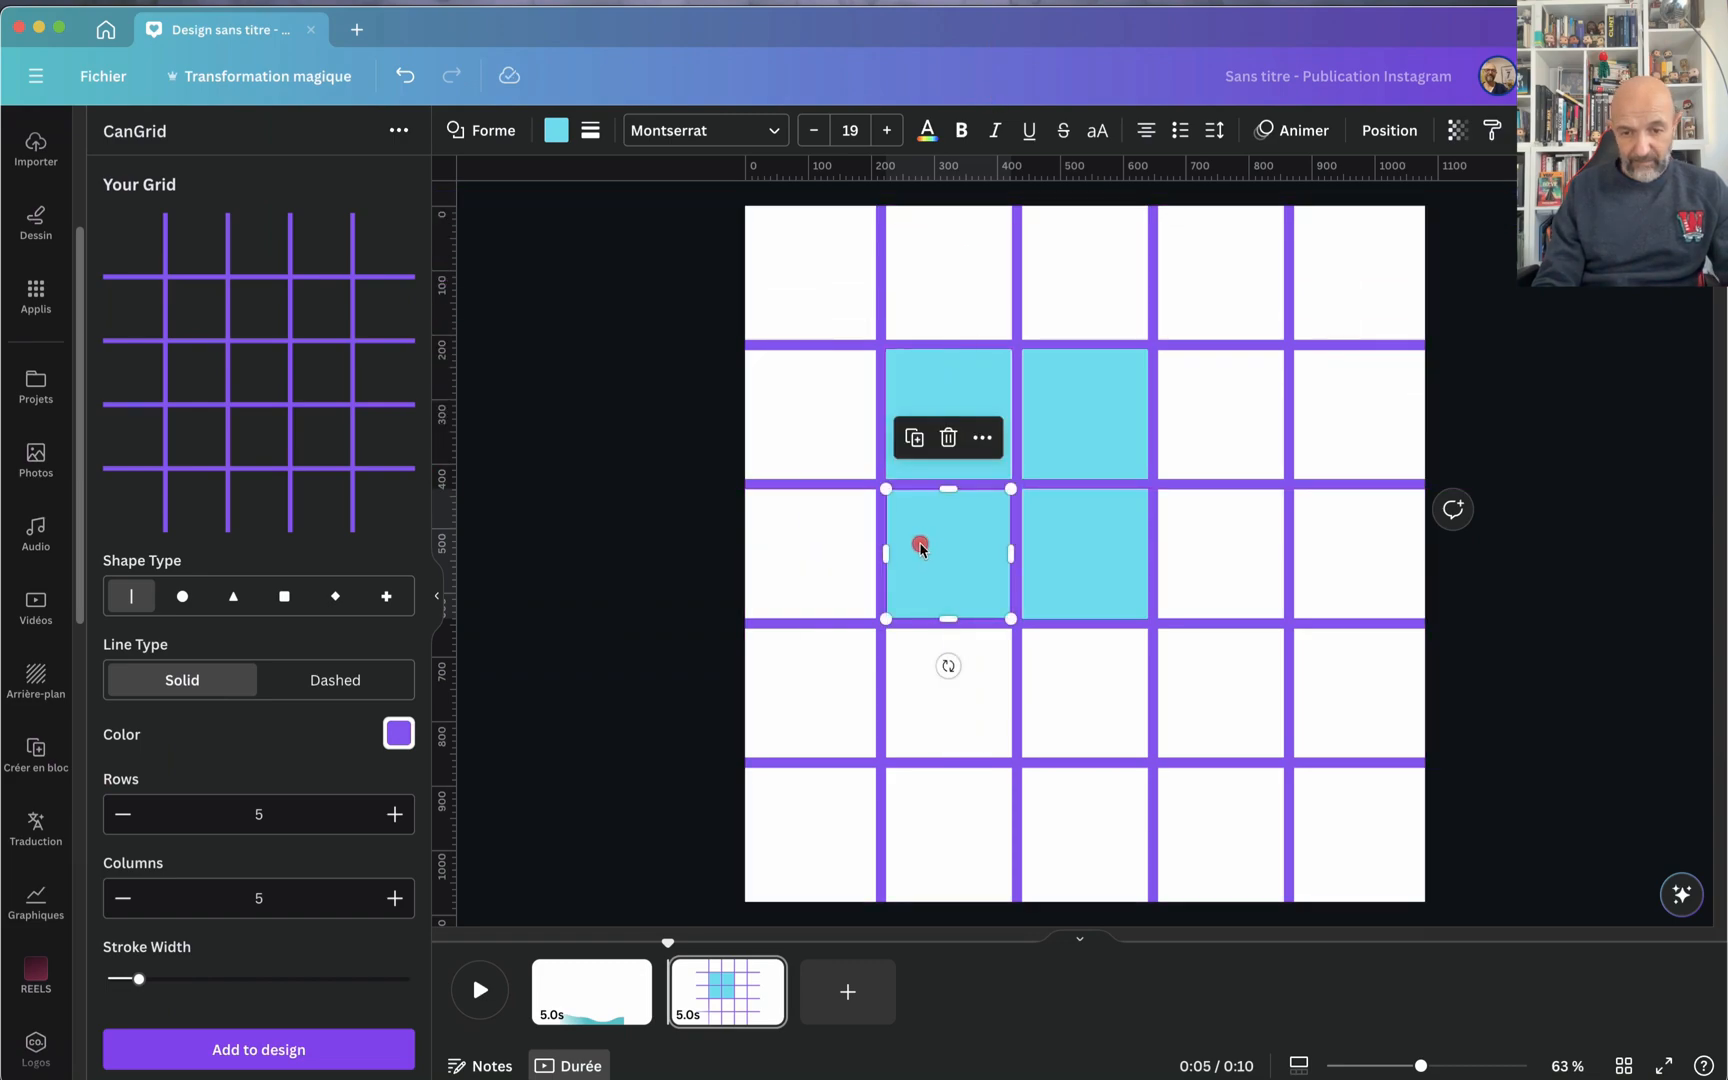
pyautogui.moveTo(921, 548); pyautogui.dragTo(1060, 685)
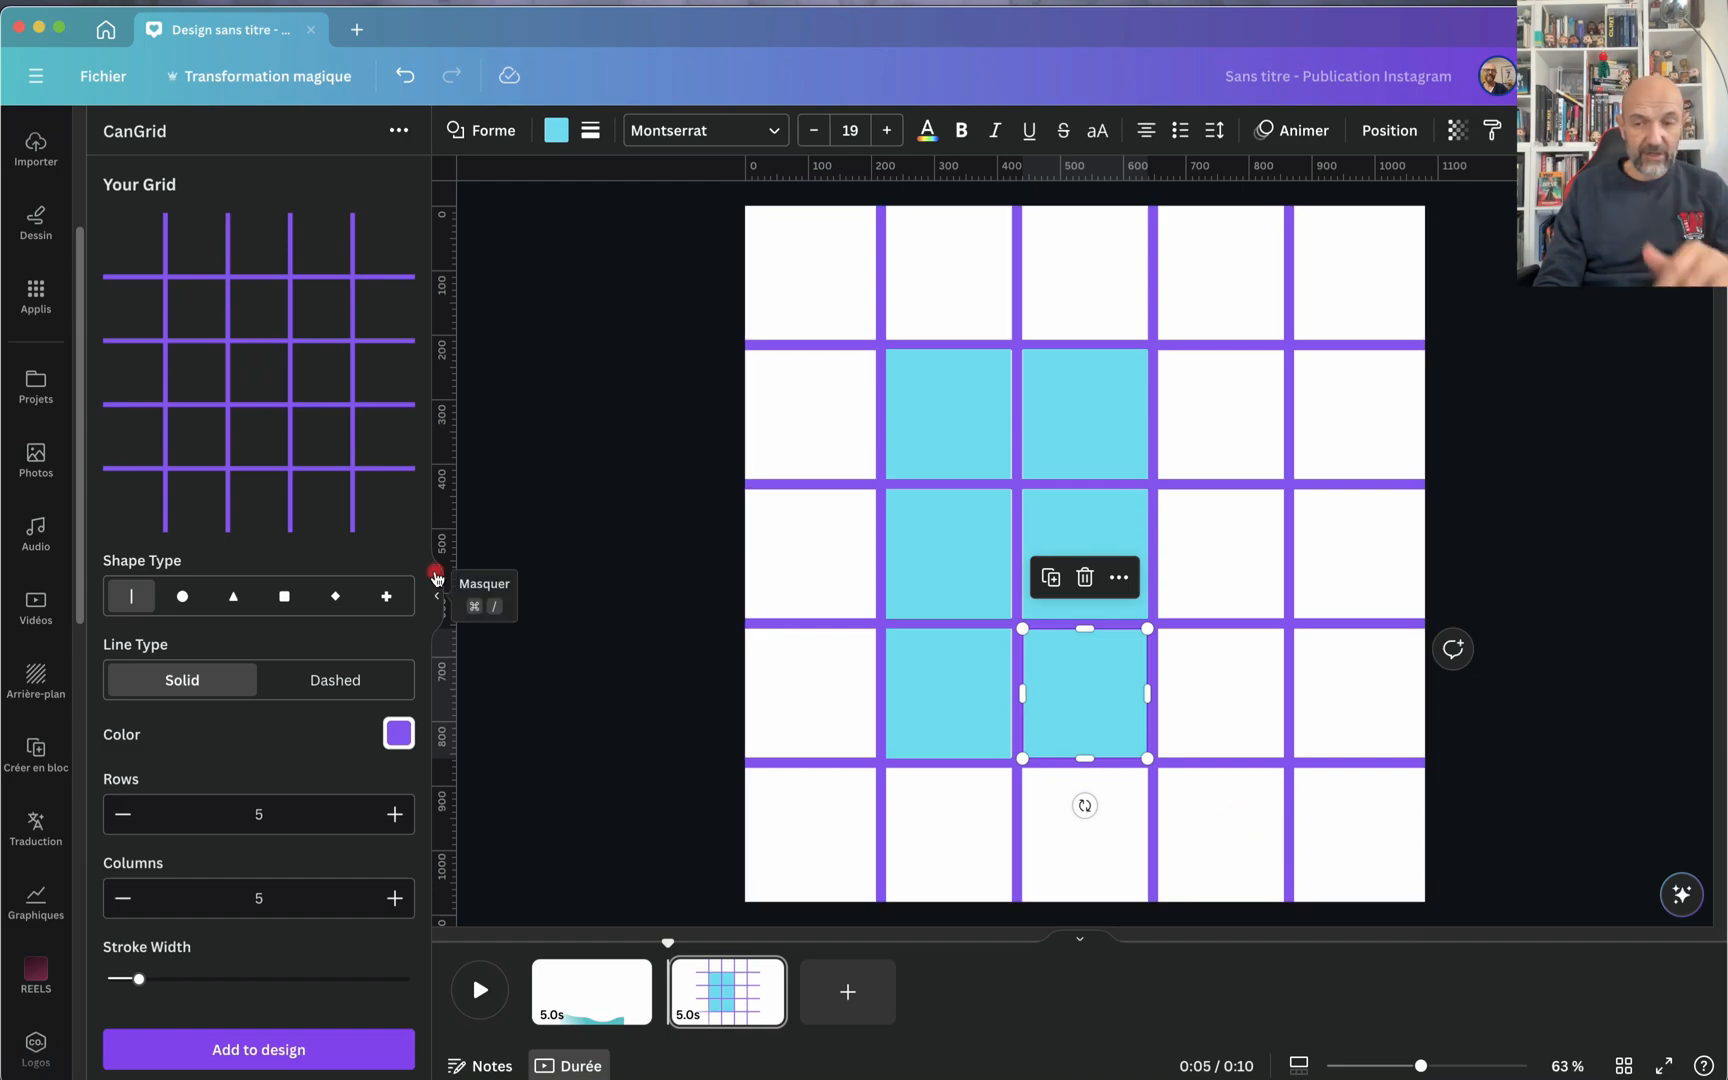
# Step: Try the circle, square and diamond shape types and the Outline fill, and finish on triangles with the Mixed fill
pyautogui.click(185, 598)
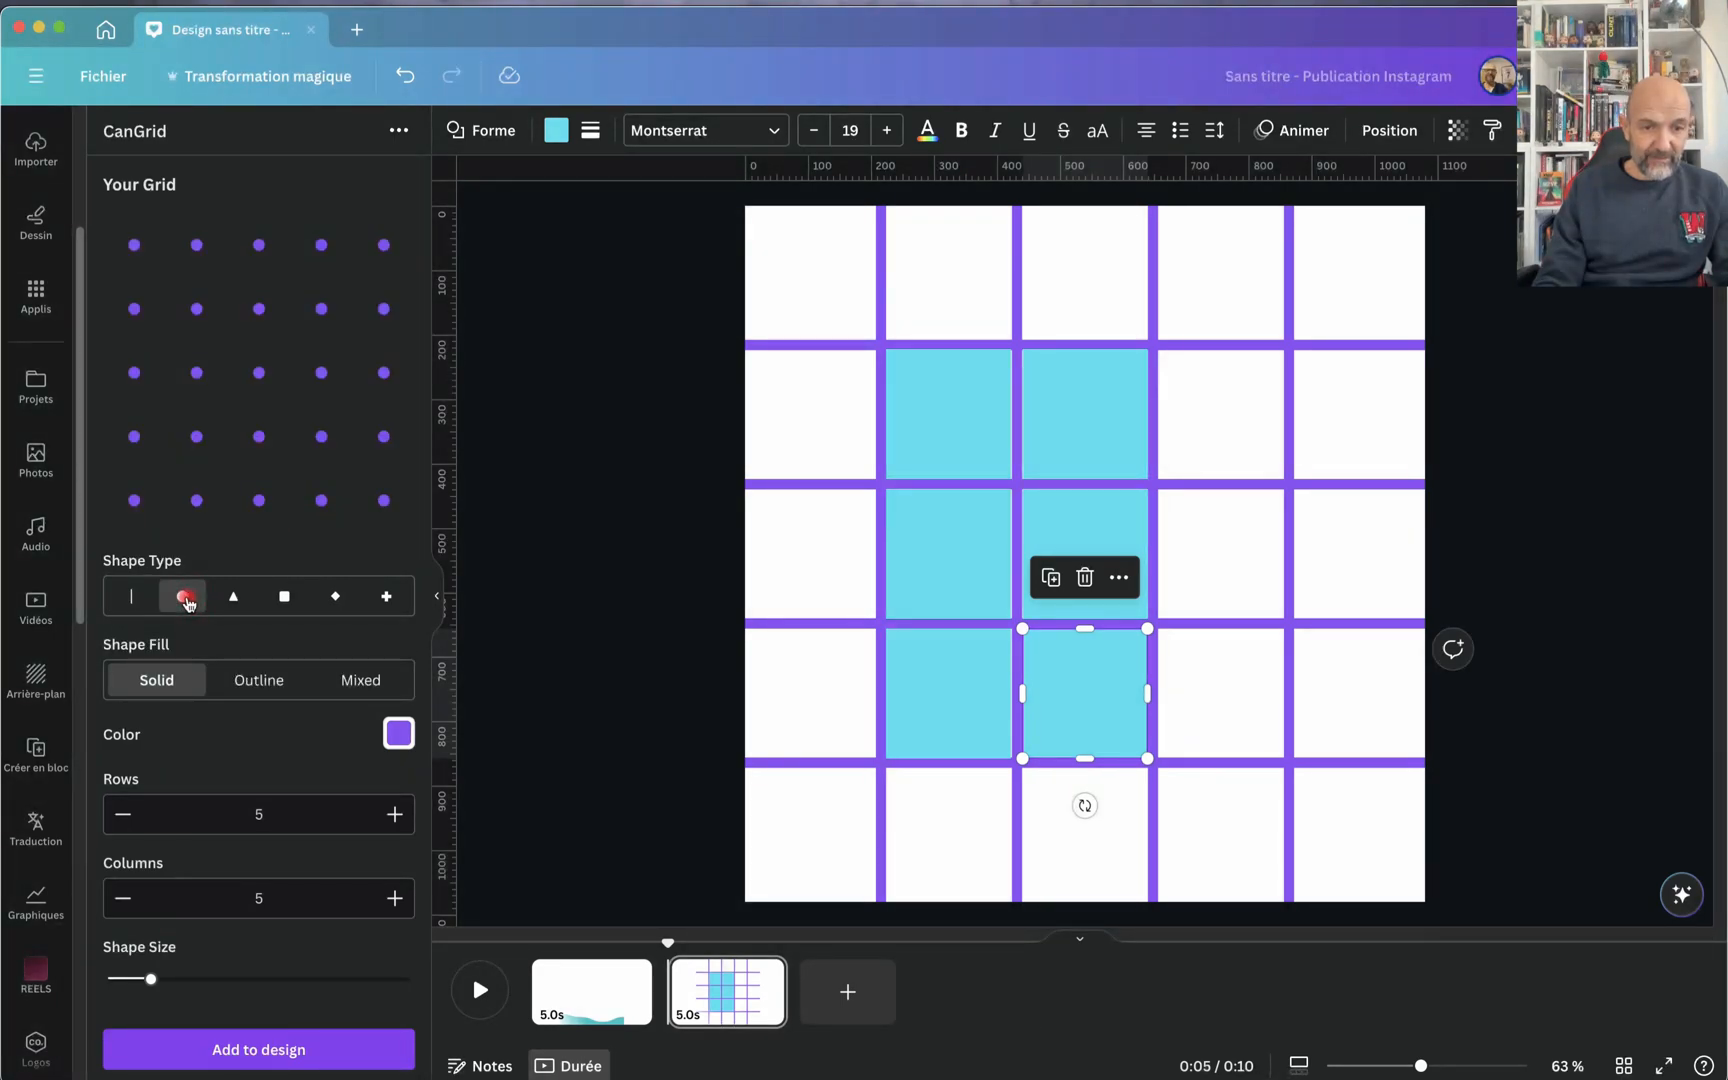
pyautogui.click(237, 599)
pyautogui.click(284, 597)
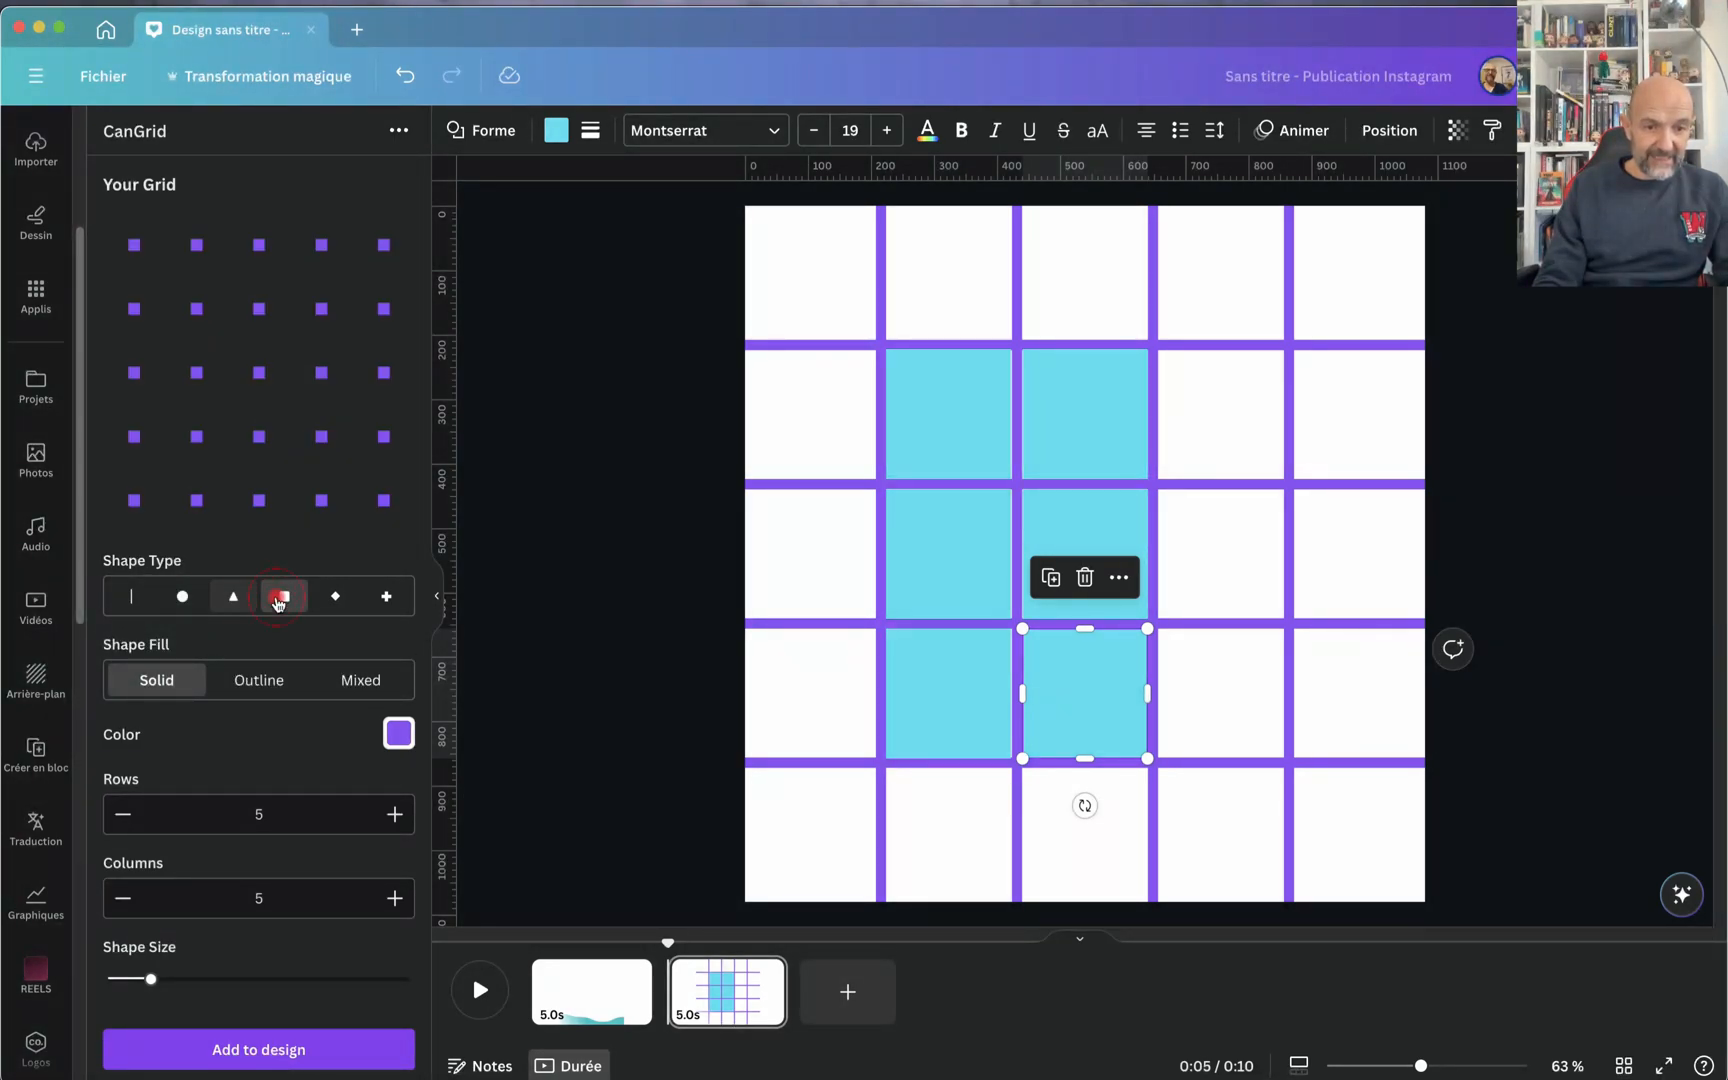
pyautogui.click(337, 599)
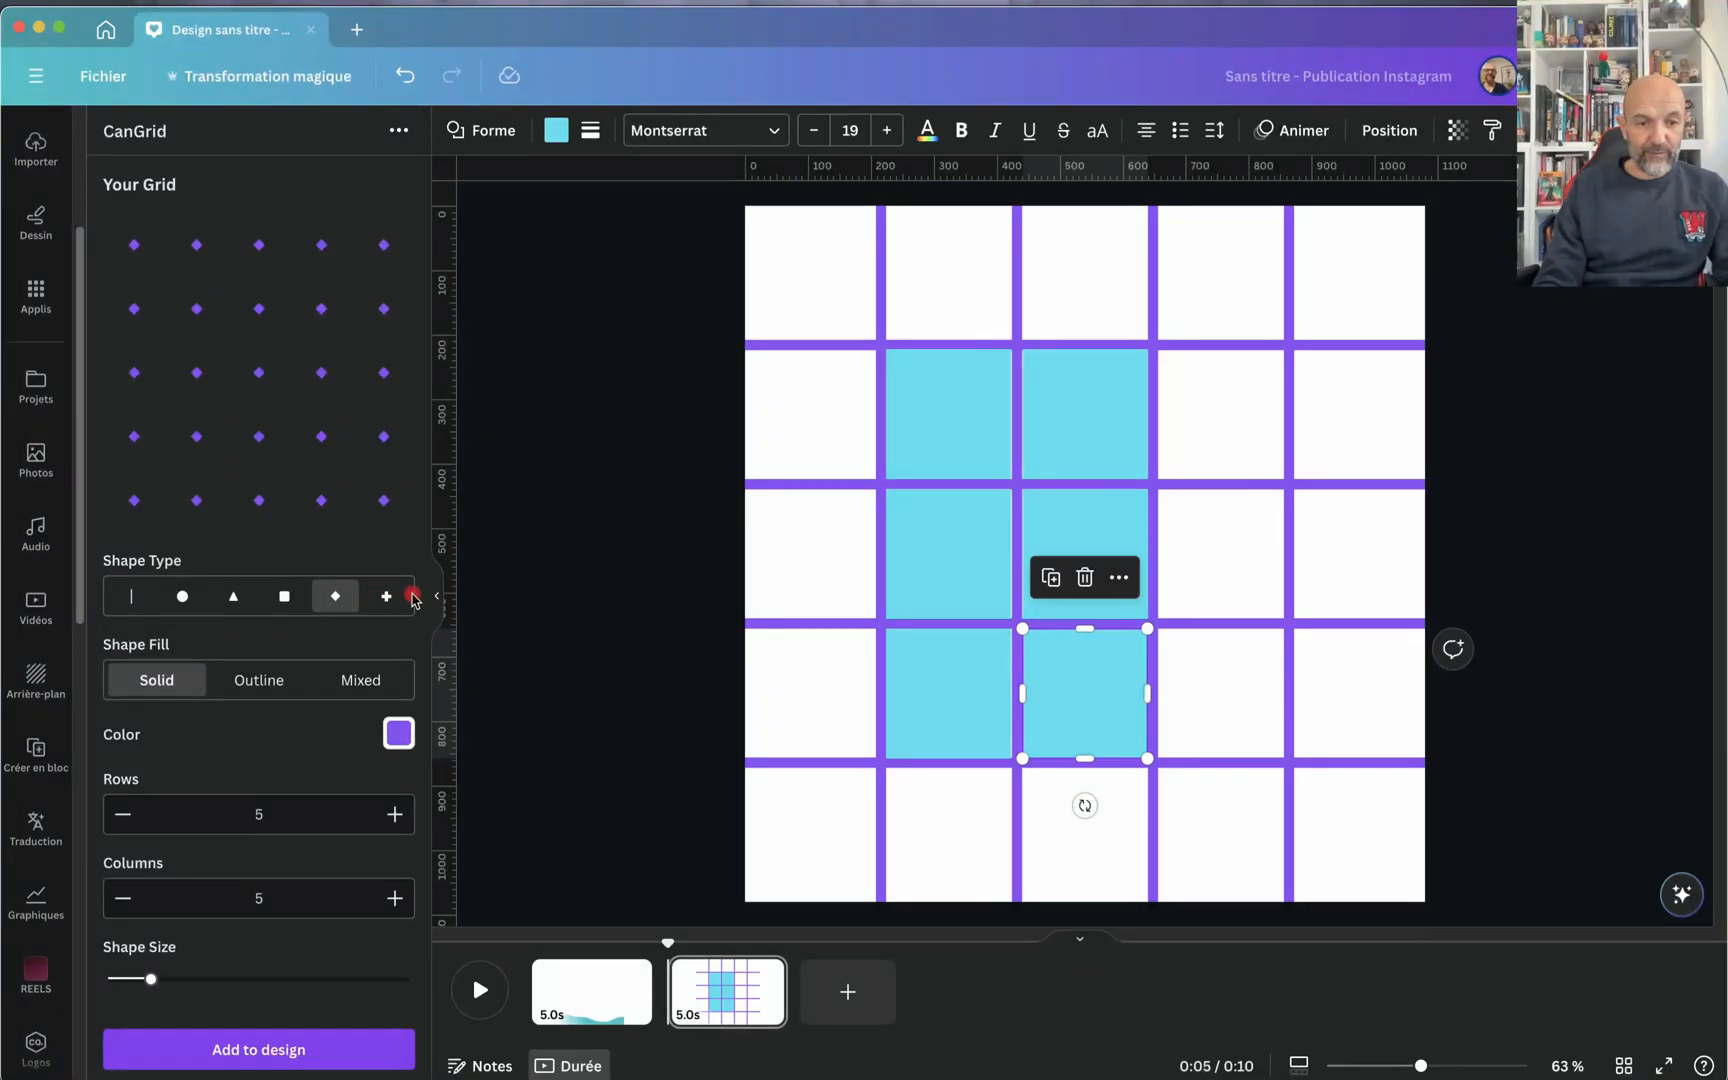
pyautogui.click(253, 677)
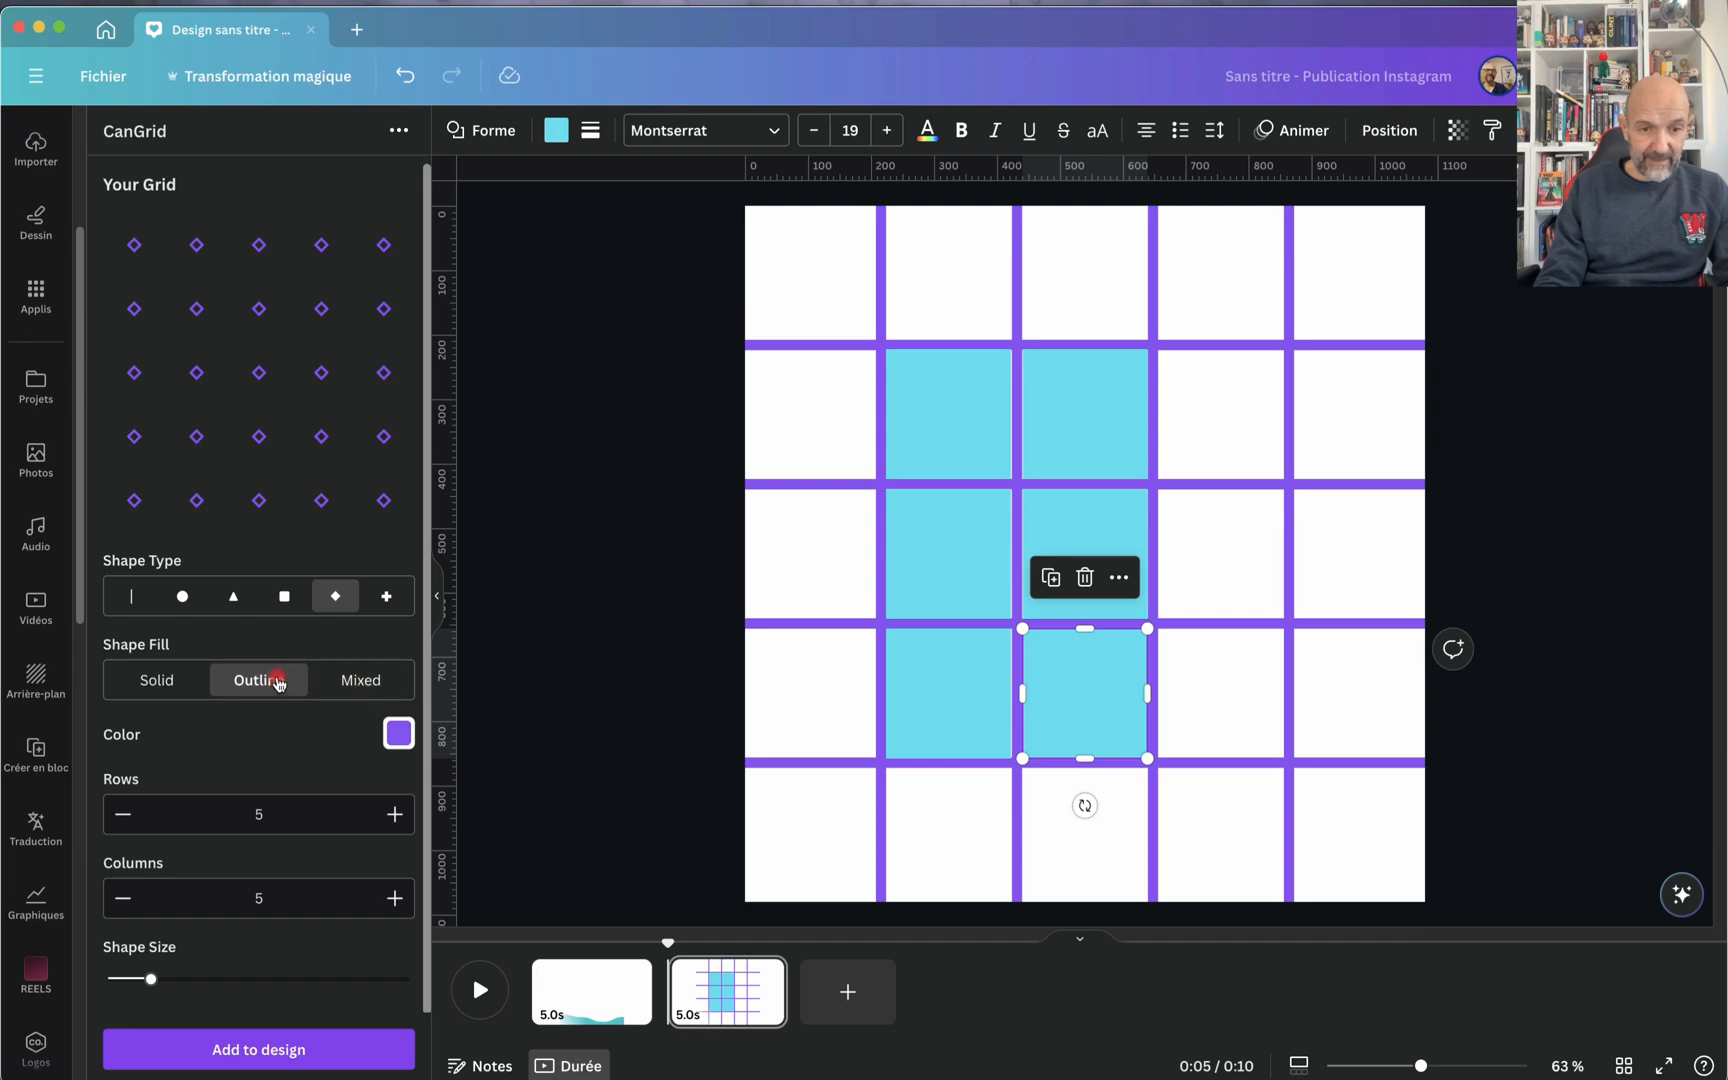
pyautogui.click(278, 598)
pyautogui.click(233, 596)
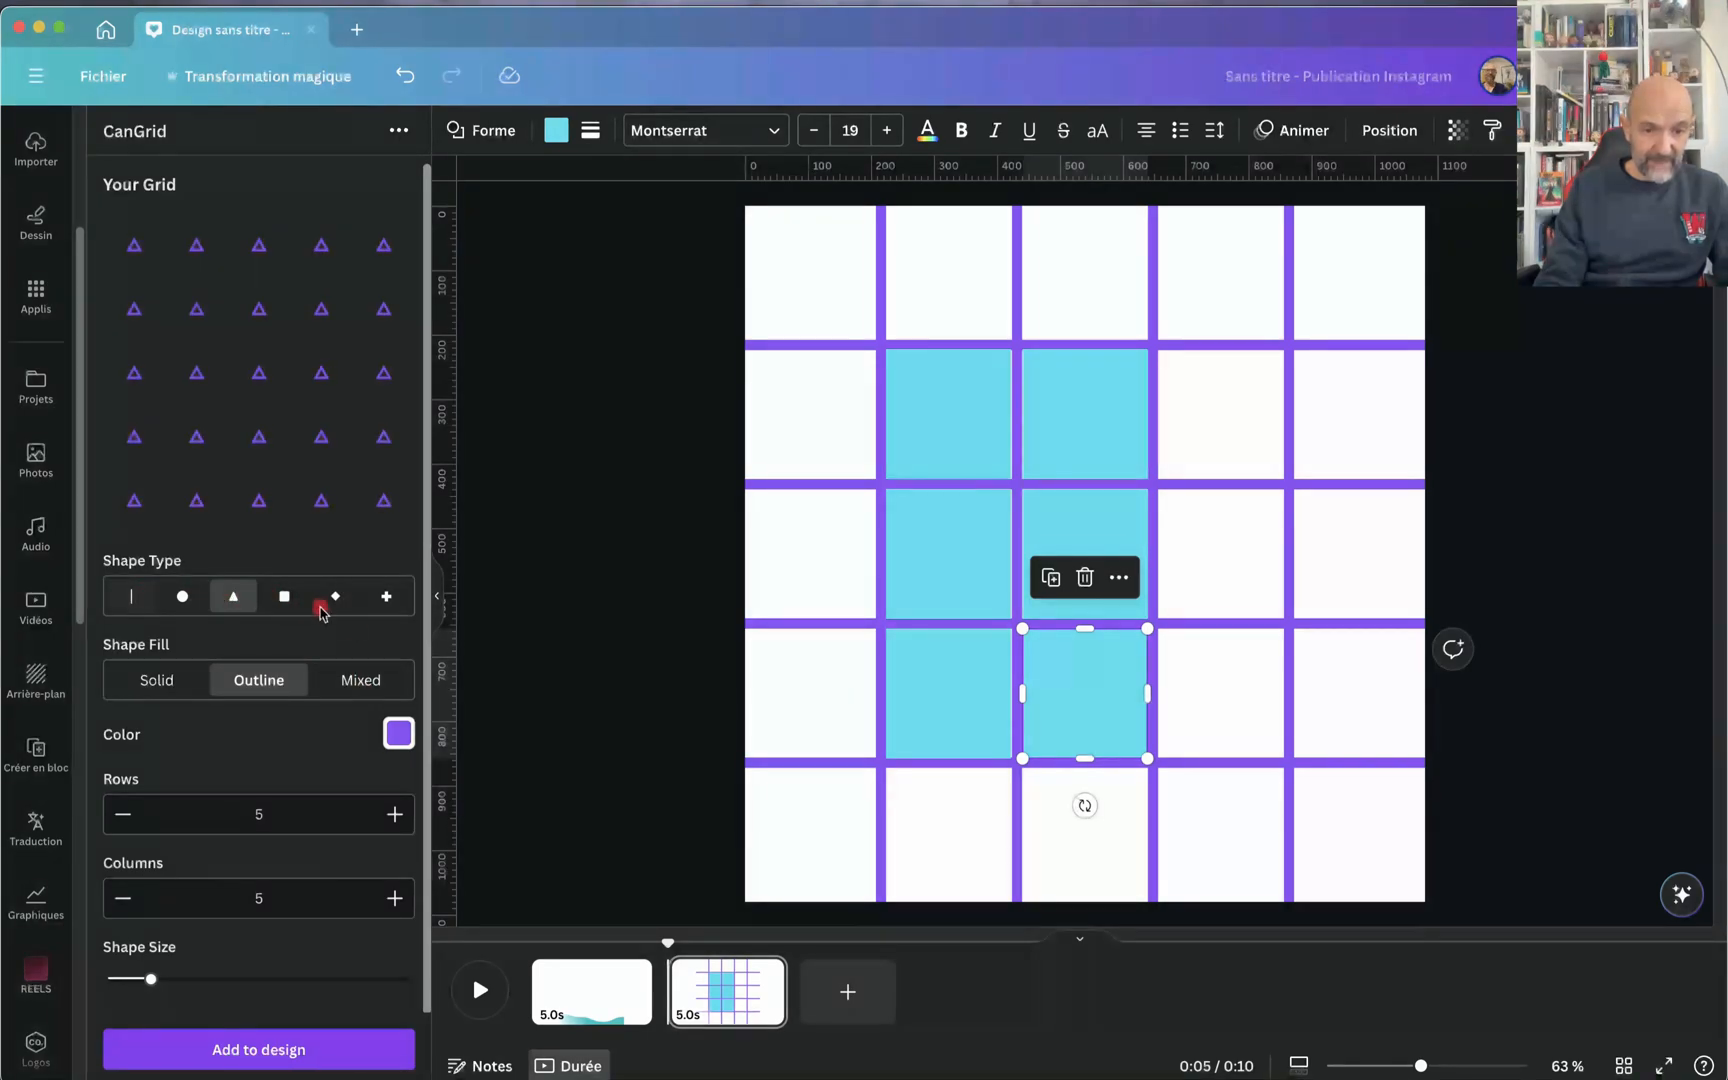
pyautogui.click(352, 680)
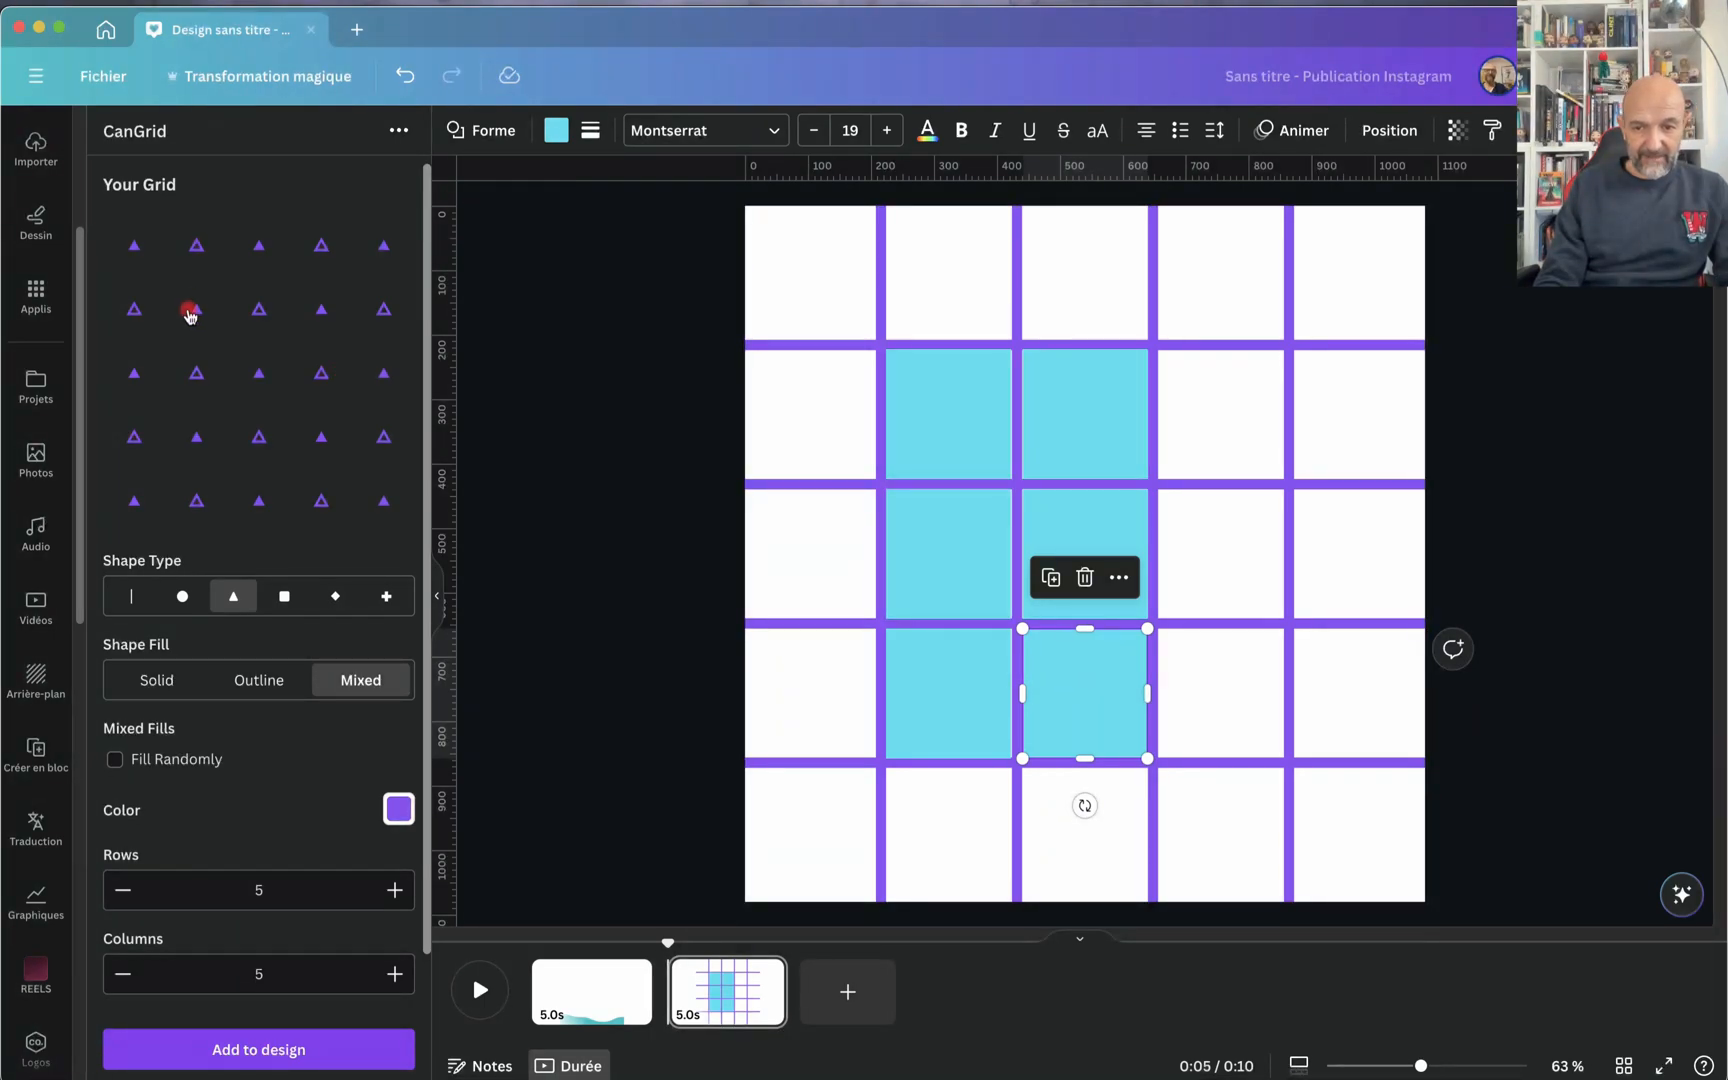
# Step: Replace the line grid on the page with the mixed-fill triangle grid, enlarged to the full page
pyautogui.click(1017, 349)
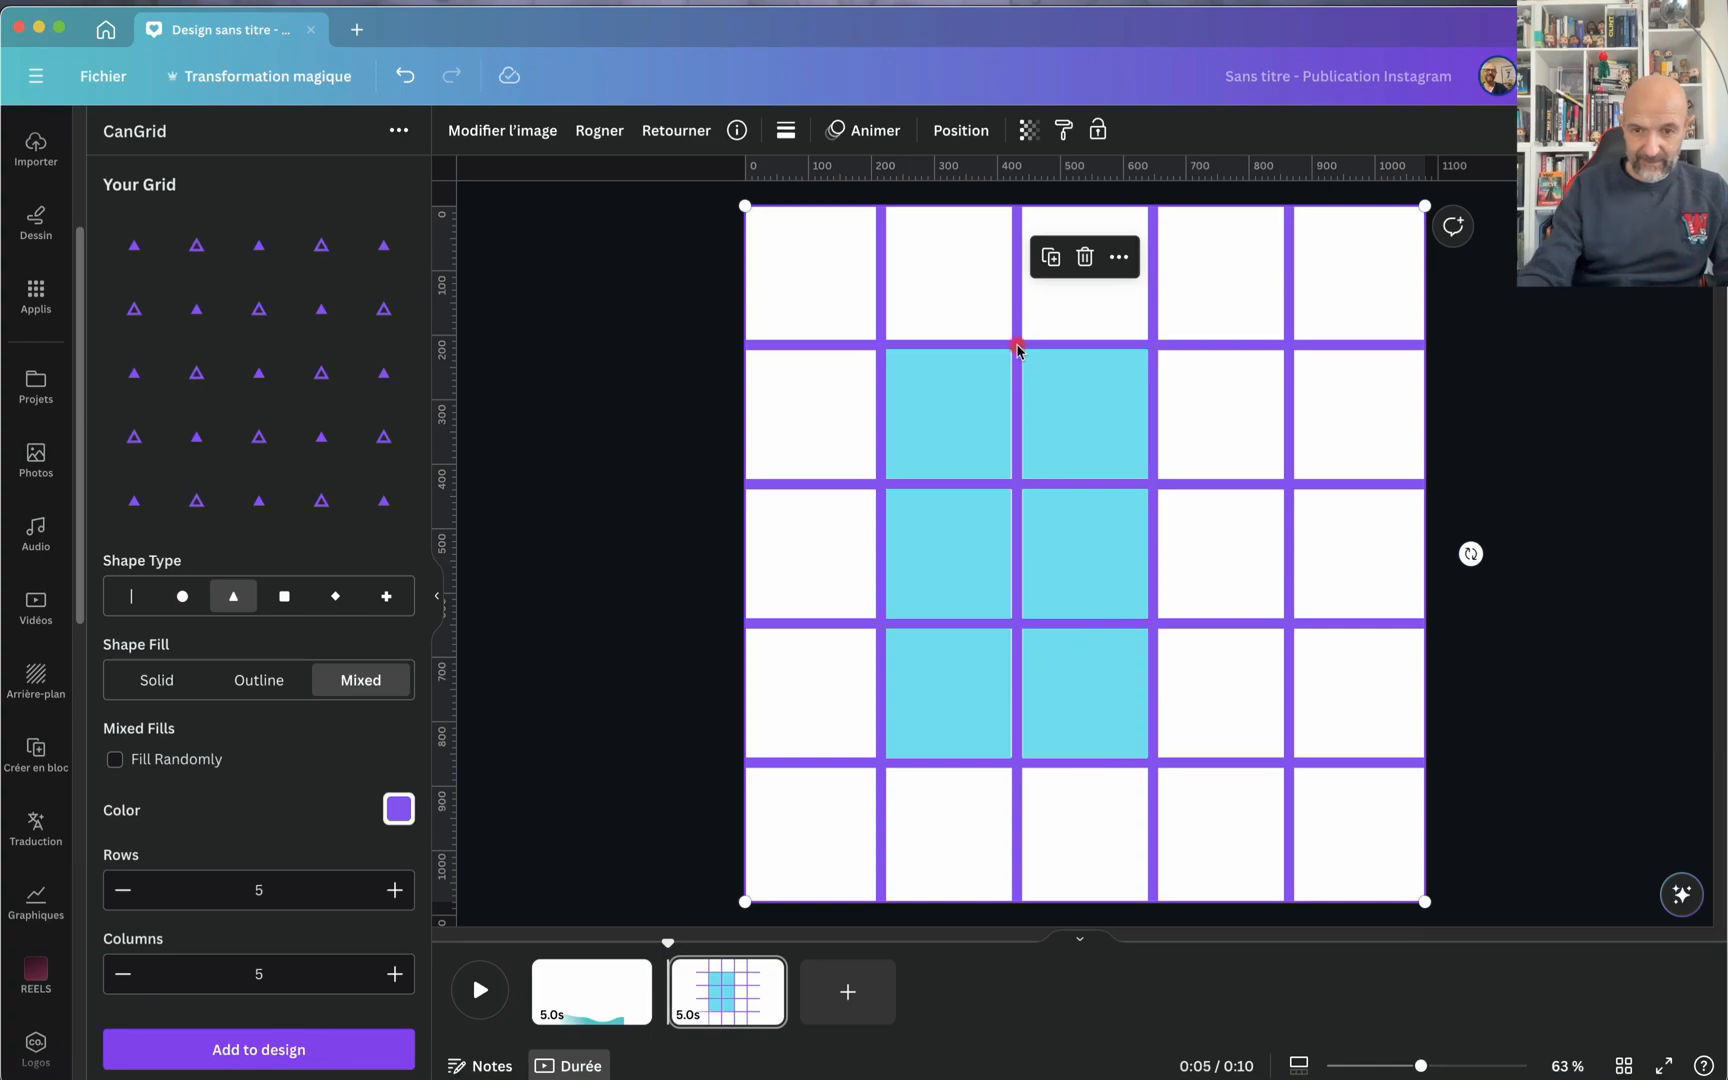
pyautogui.press('Delete')
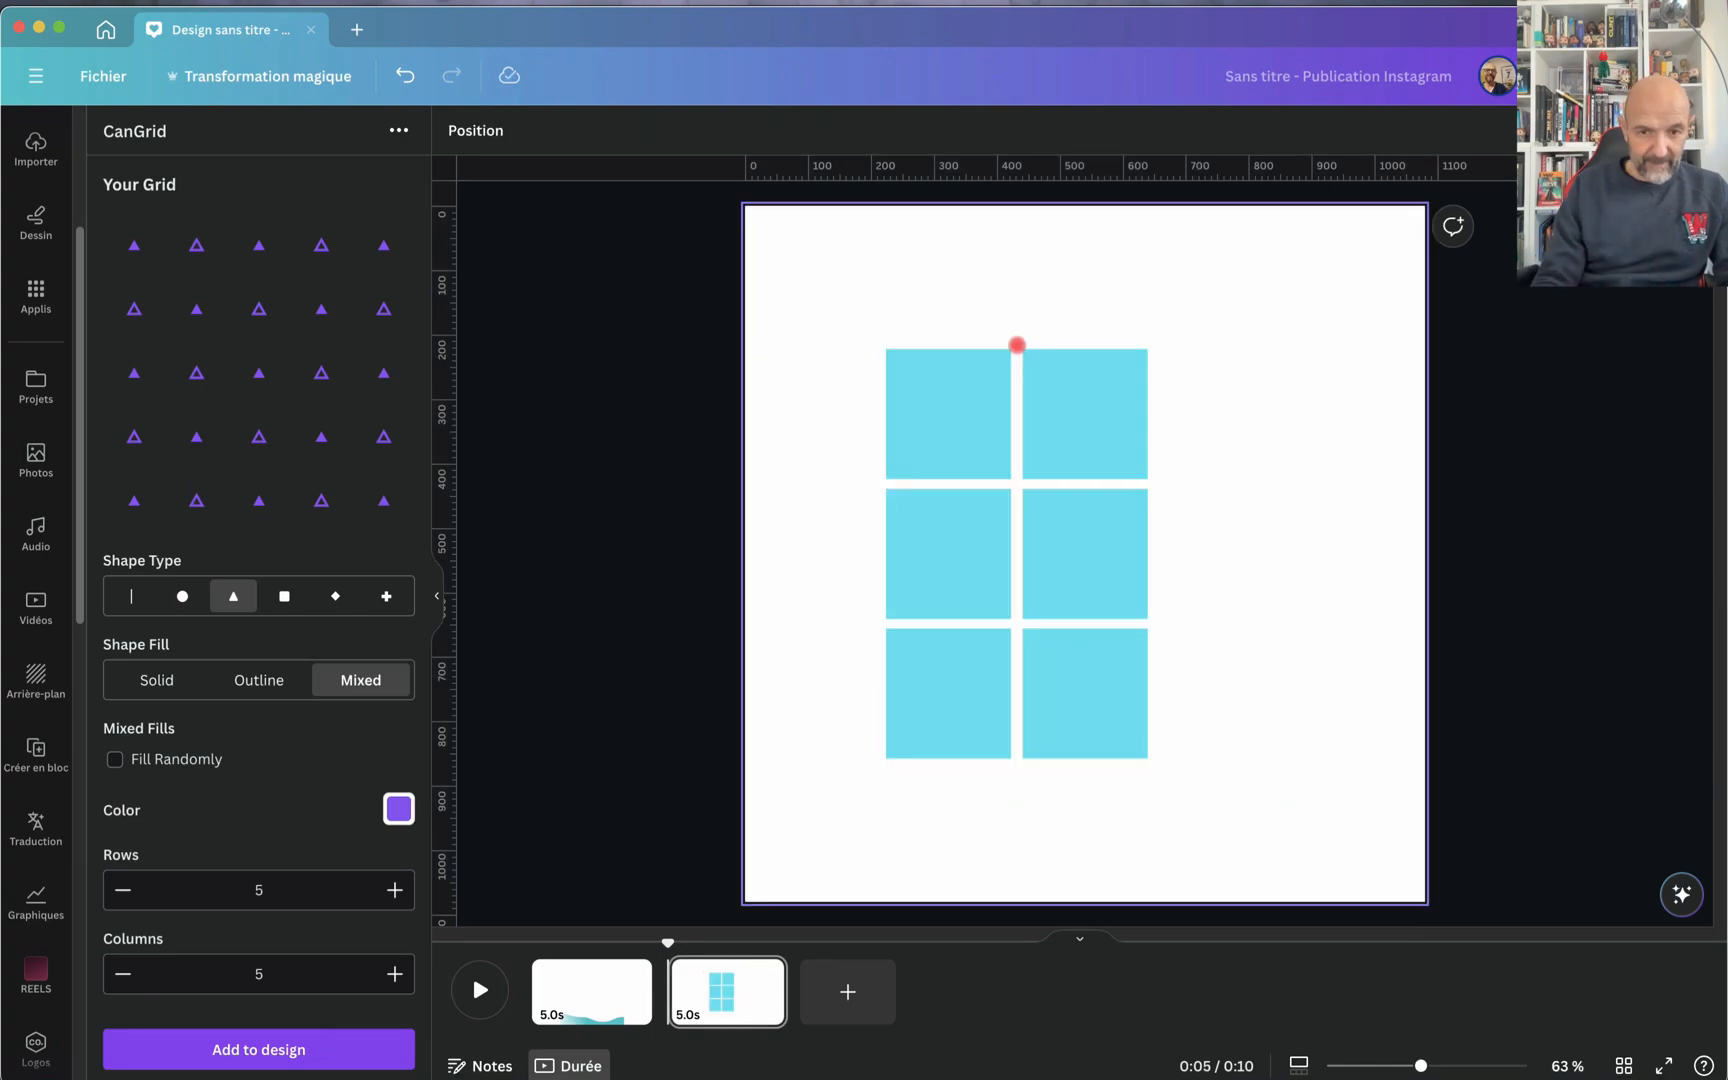
pyautogui.click(235, 293)
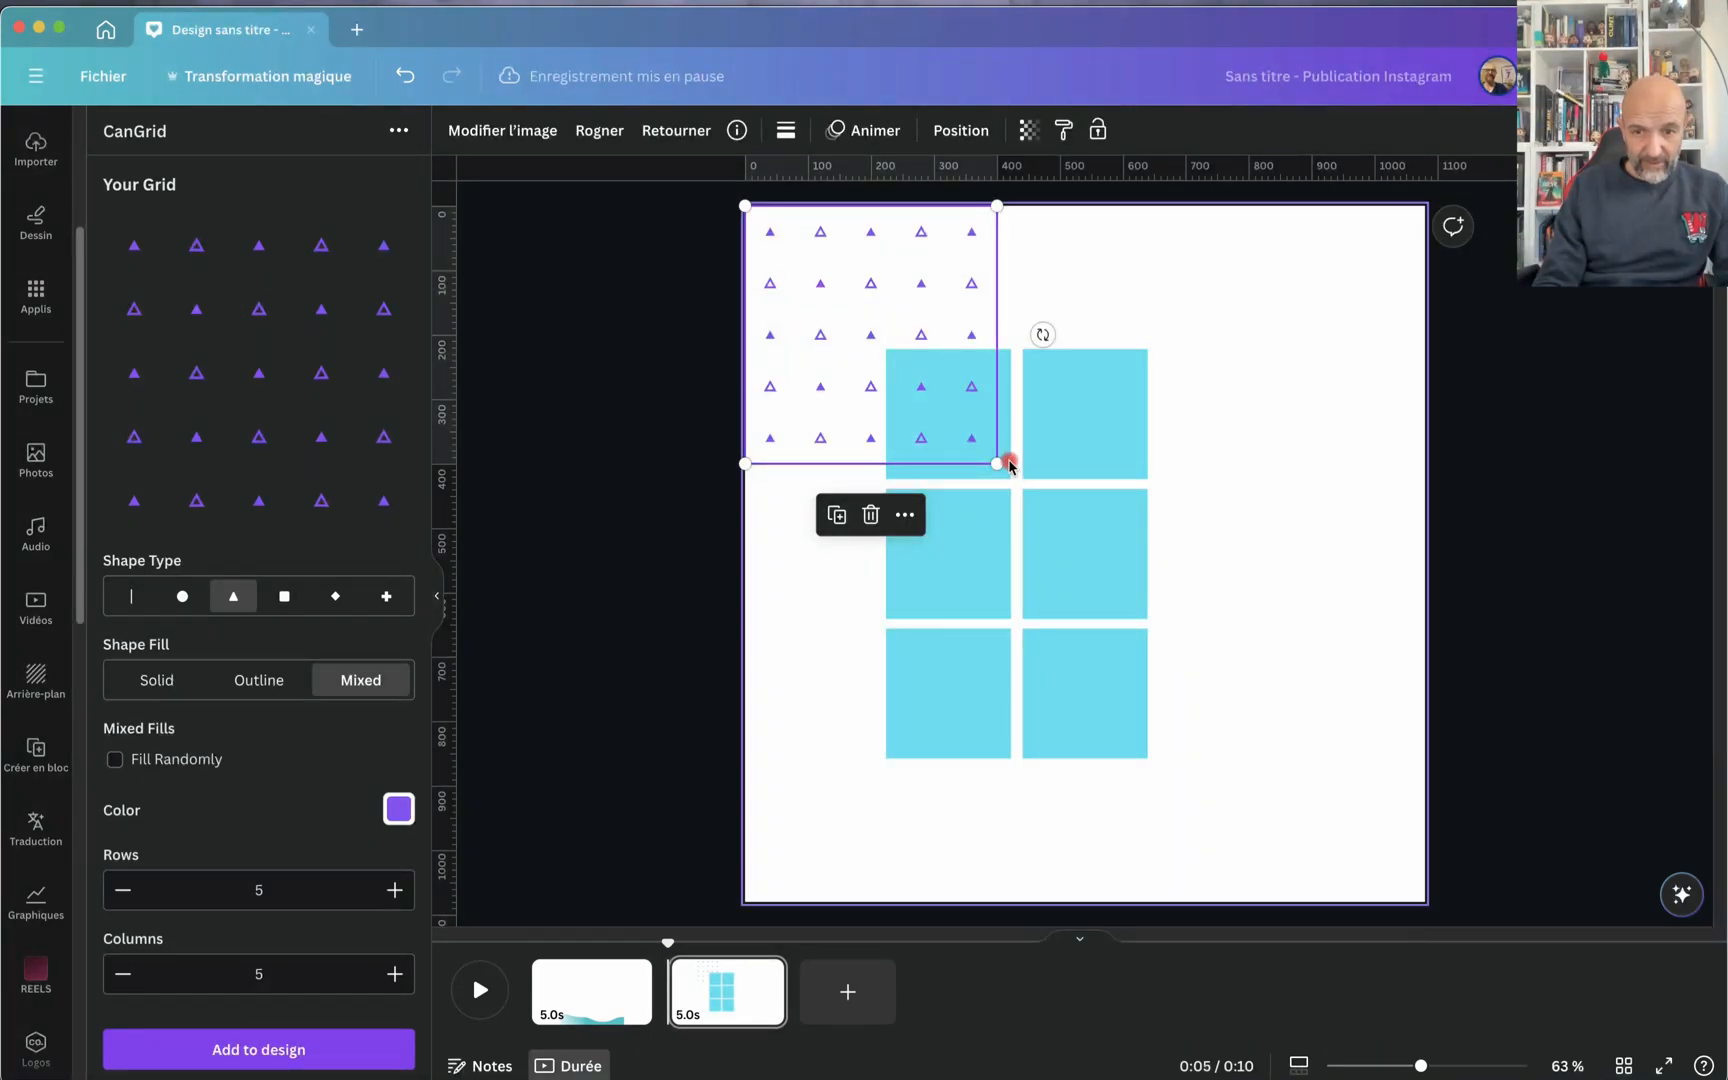
pyautogui.moveTo(998, 465); pyautogui.dragTo(1421, 903)
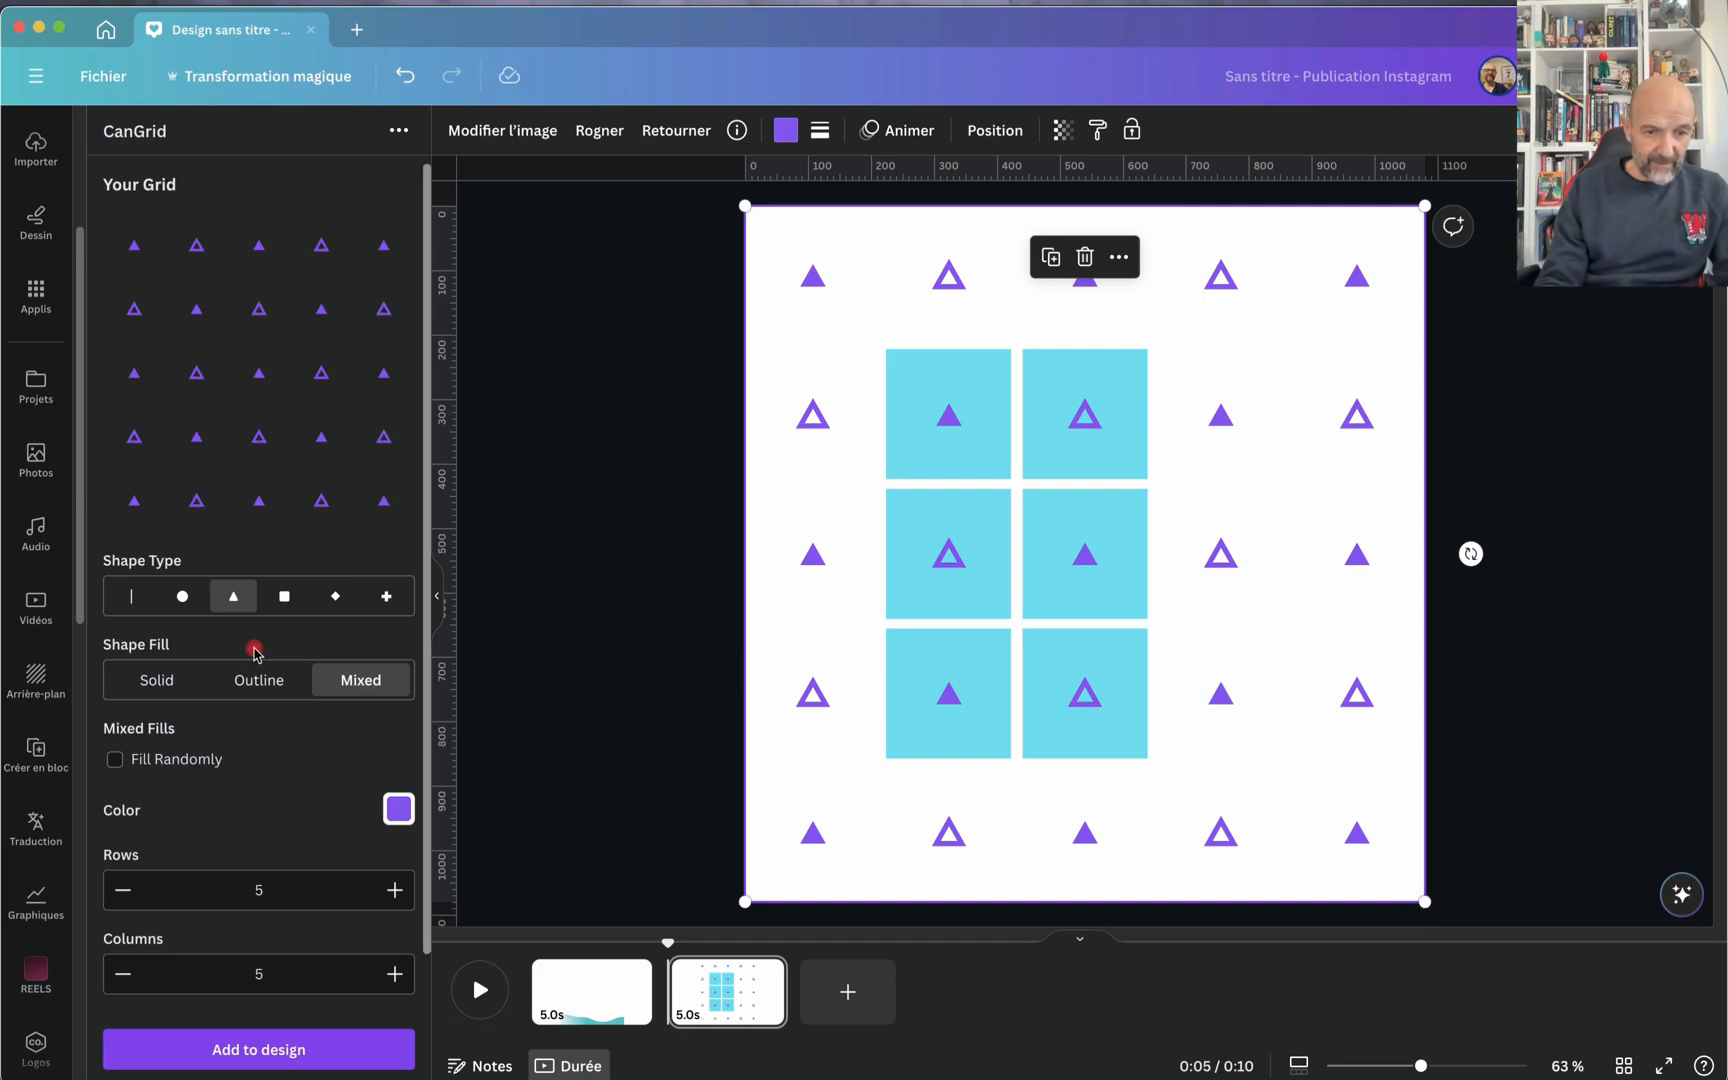
# Step: Turn on Fill Randomly for the mixed fills and set the grid colour to red FF3131
pyautogui.scroll(-3, 256, 655)
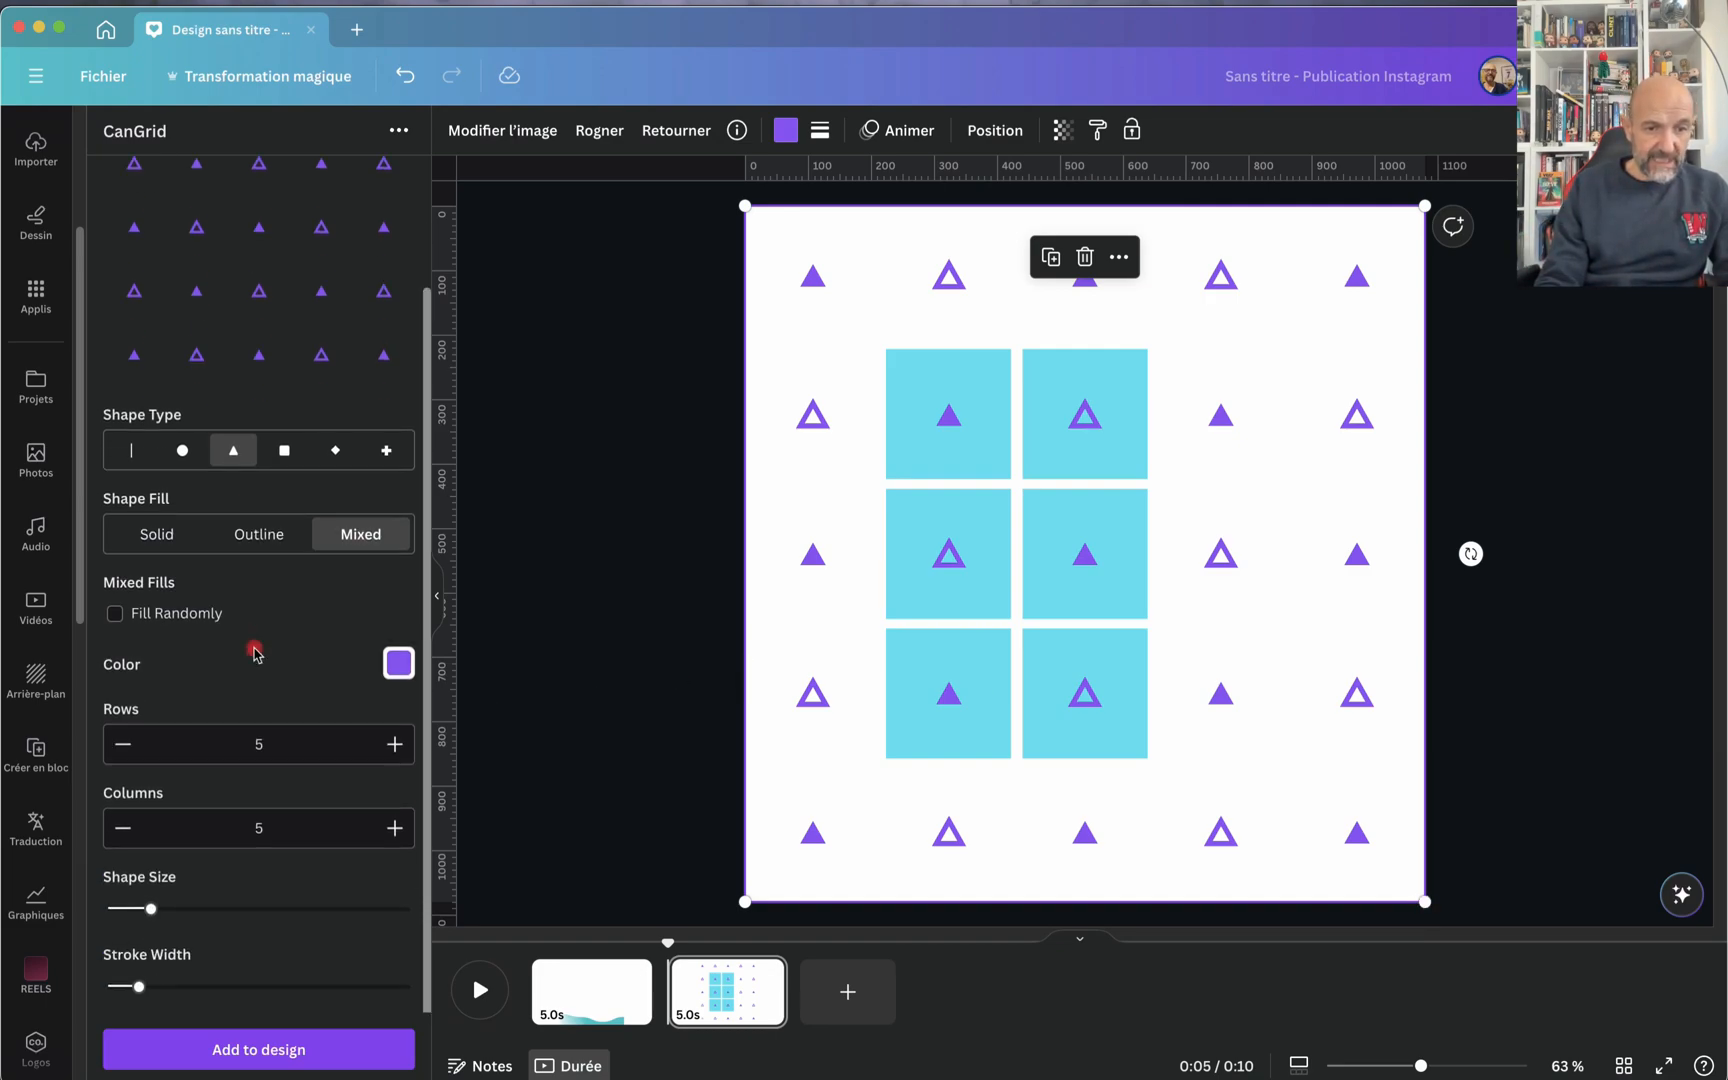
pyautogui.click(114, 614)
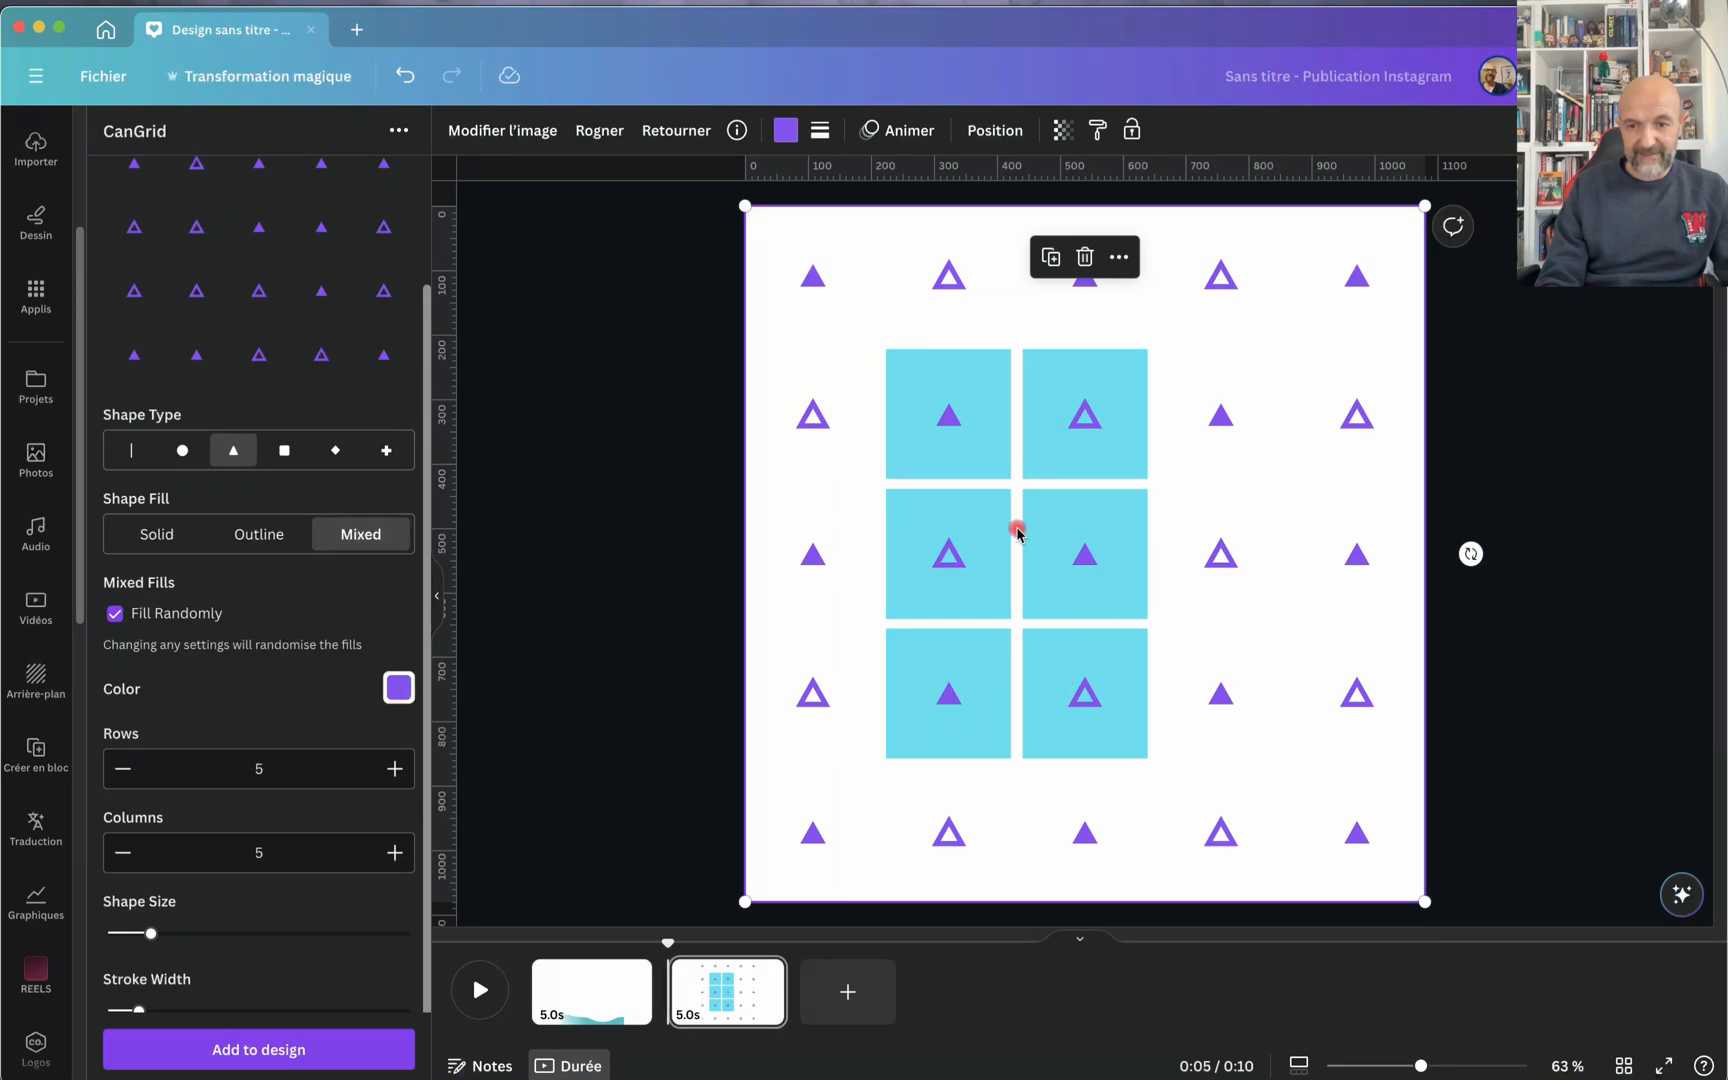
pyautogui.click(400, 690)
pyautogui.click(321, 581)
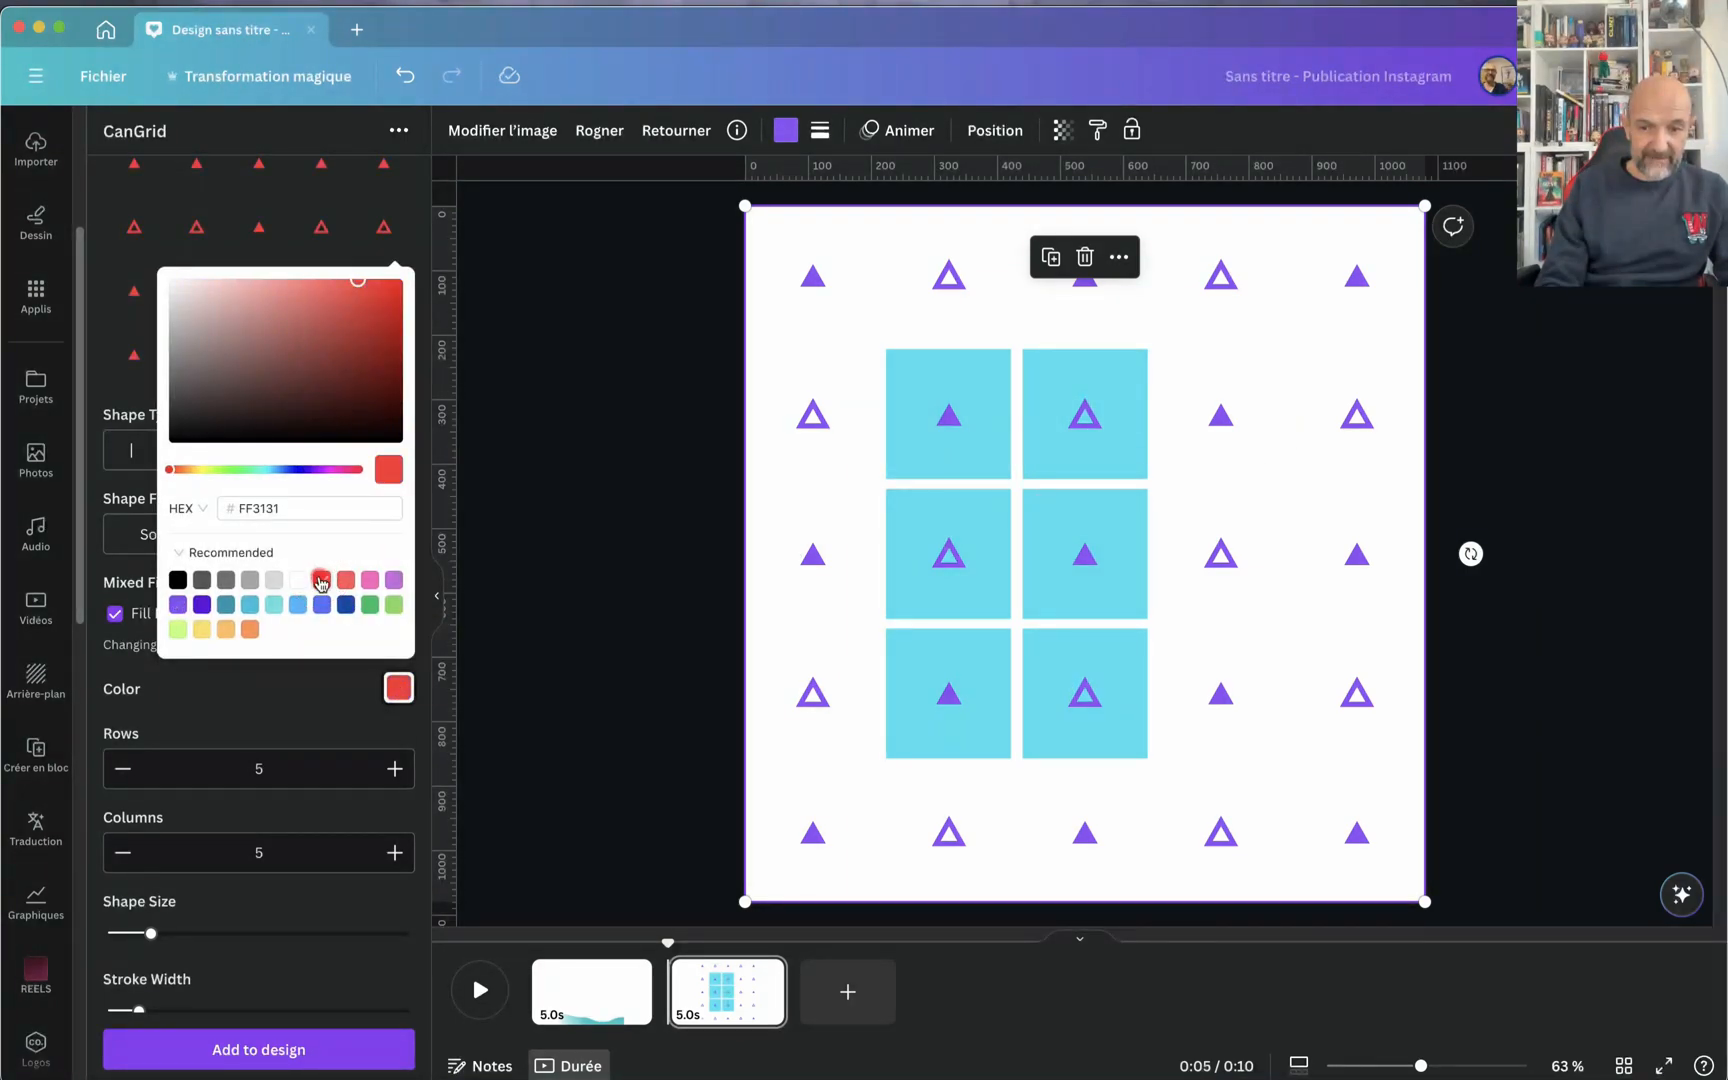
pyautogui.click(308, 702)
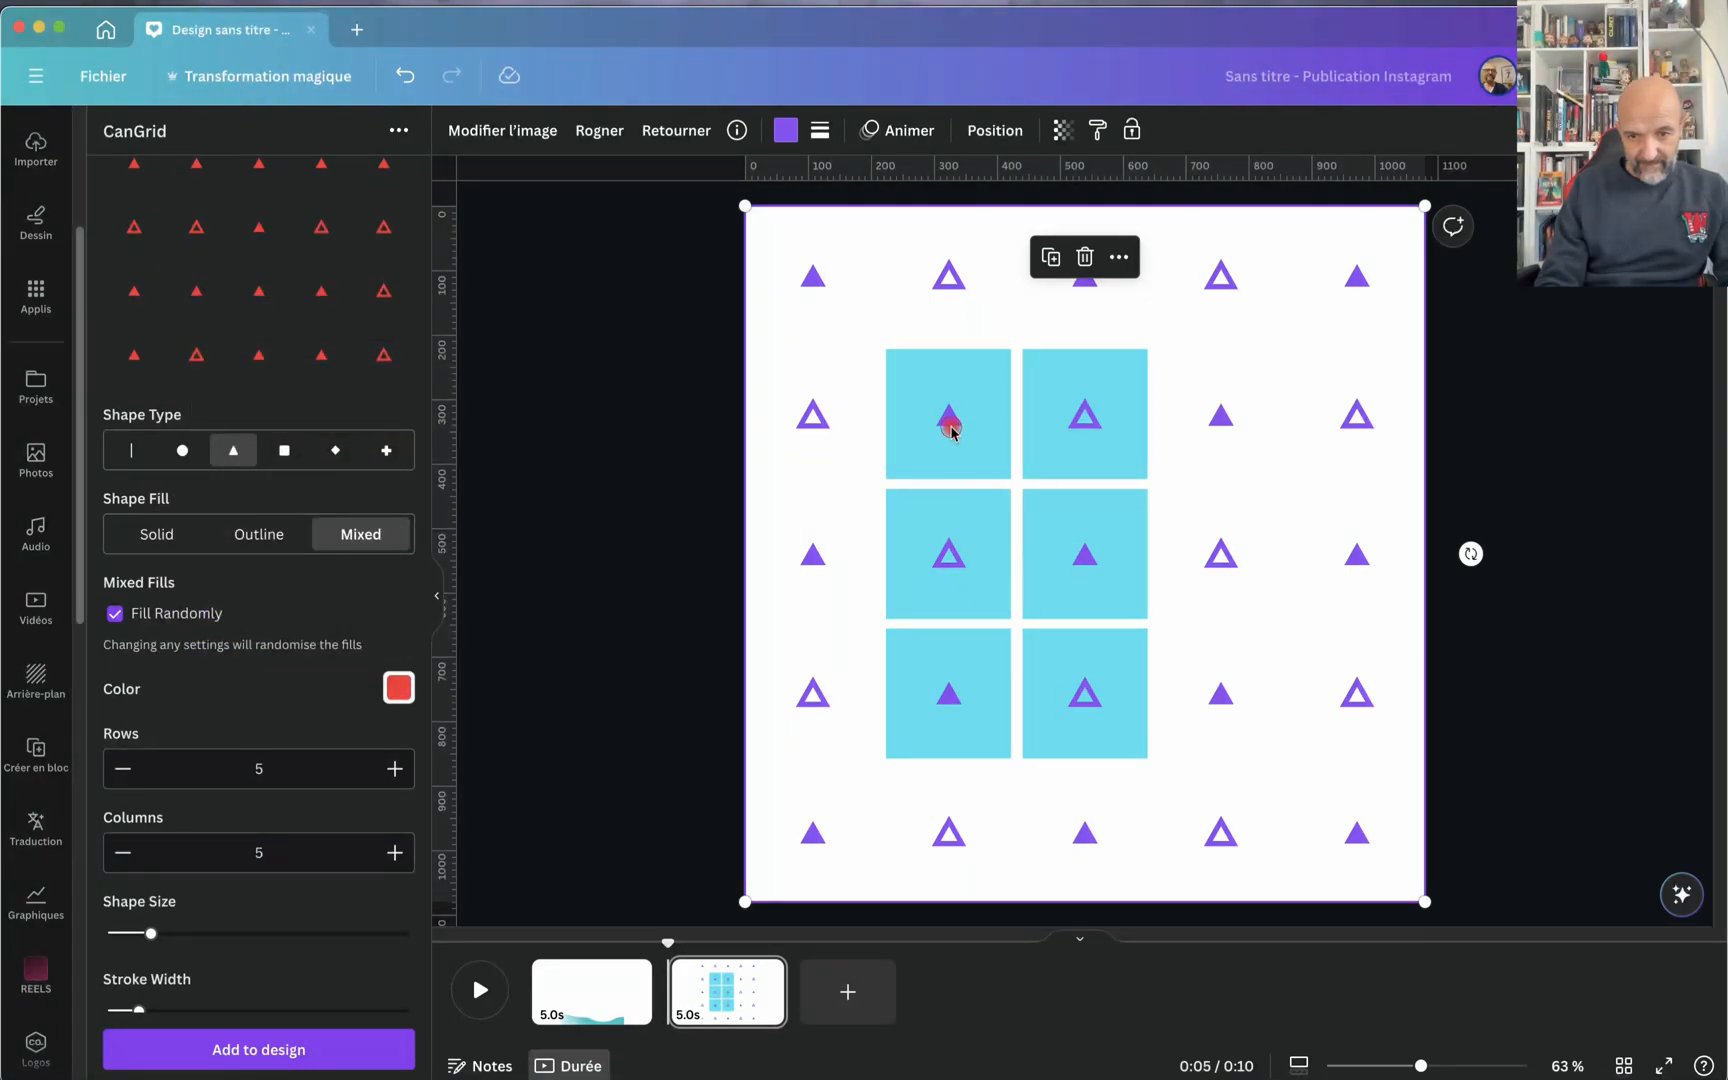
# Step: Replace the purple triangle grid with the red randomly filled one, enlarged to the full page
pyautogui.press('Delete')
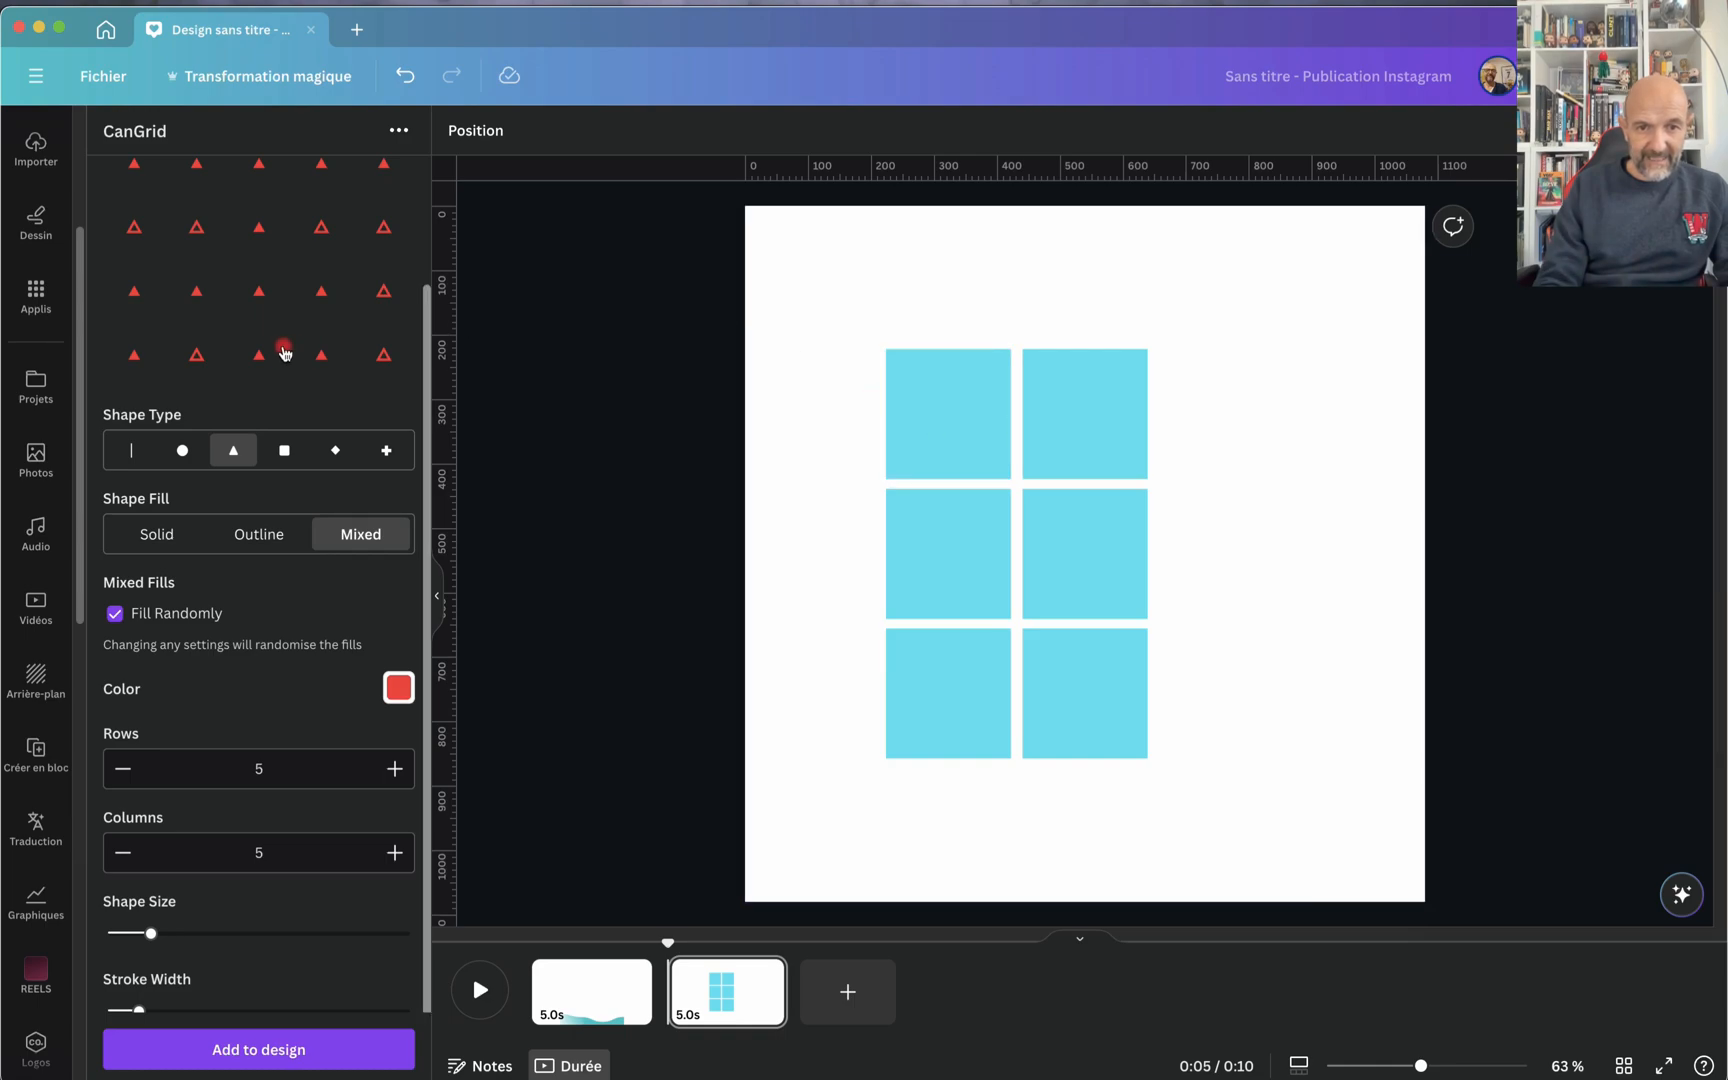
pyautogui.click(285, 352)
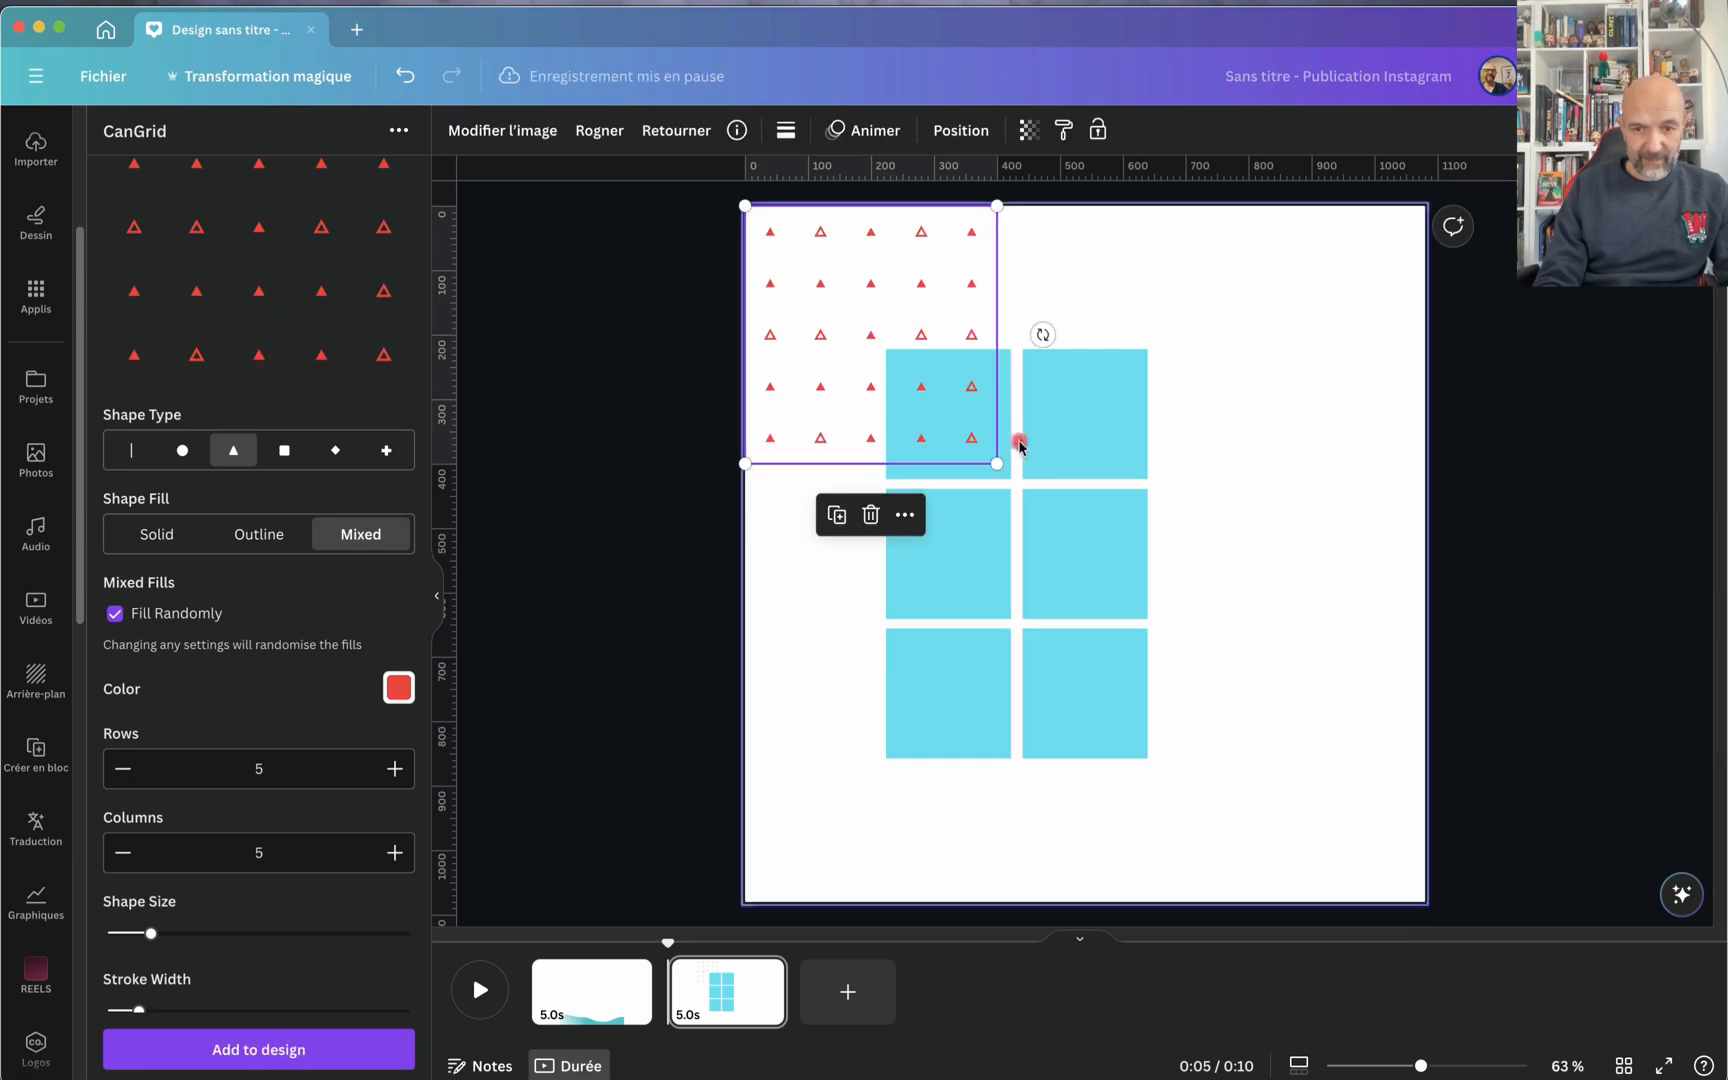
pyautogui.moveTo(997, 463); pyautogui.dragTo(1420, 898)
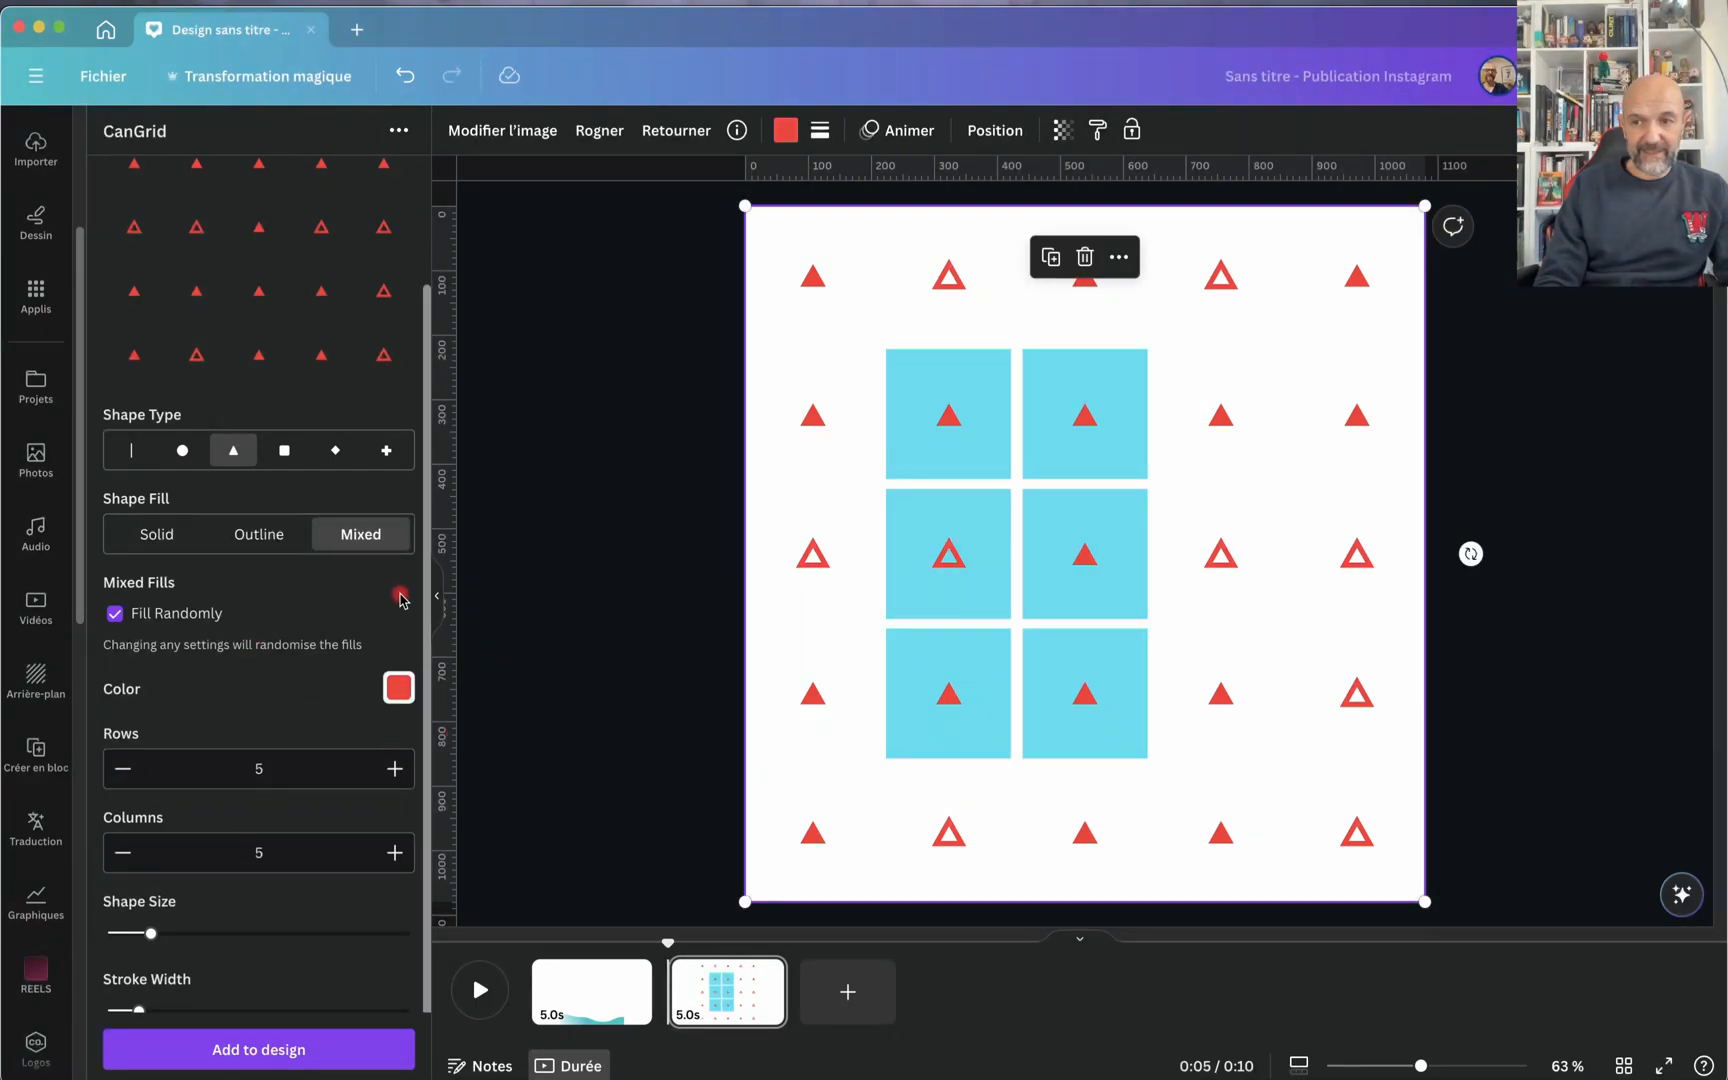
# Step: Clear the page by deleting the red triangle grid and the six turquoise squares
pyautogui.scroll(-2, 222, 697)
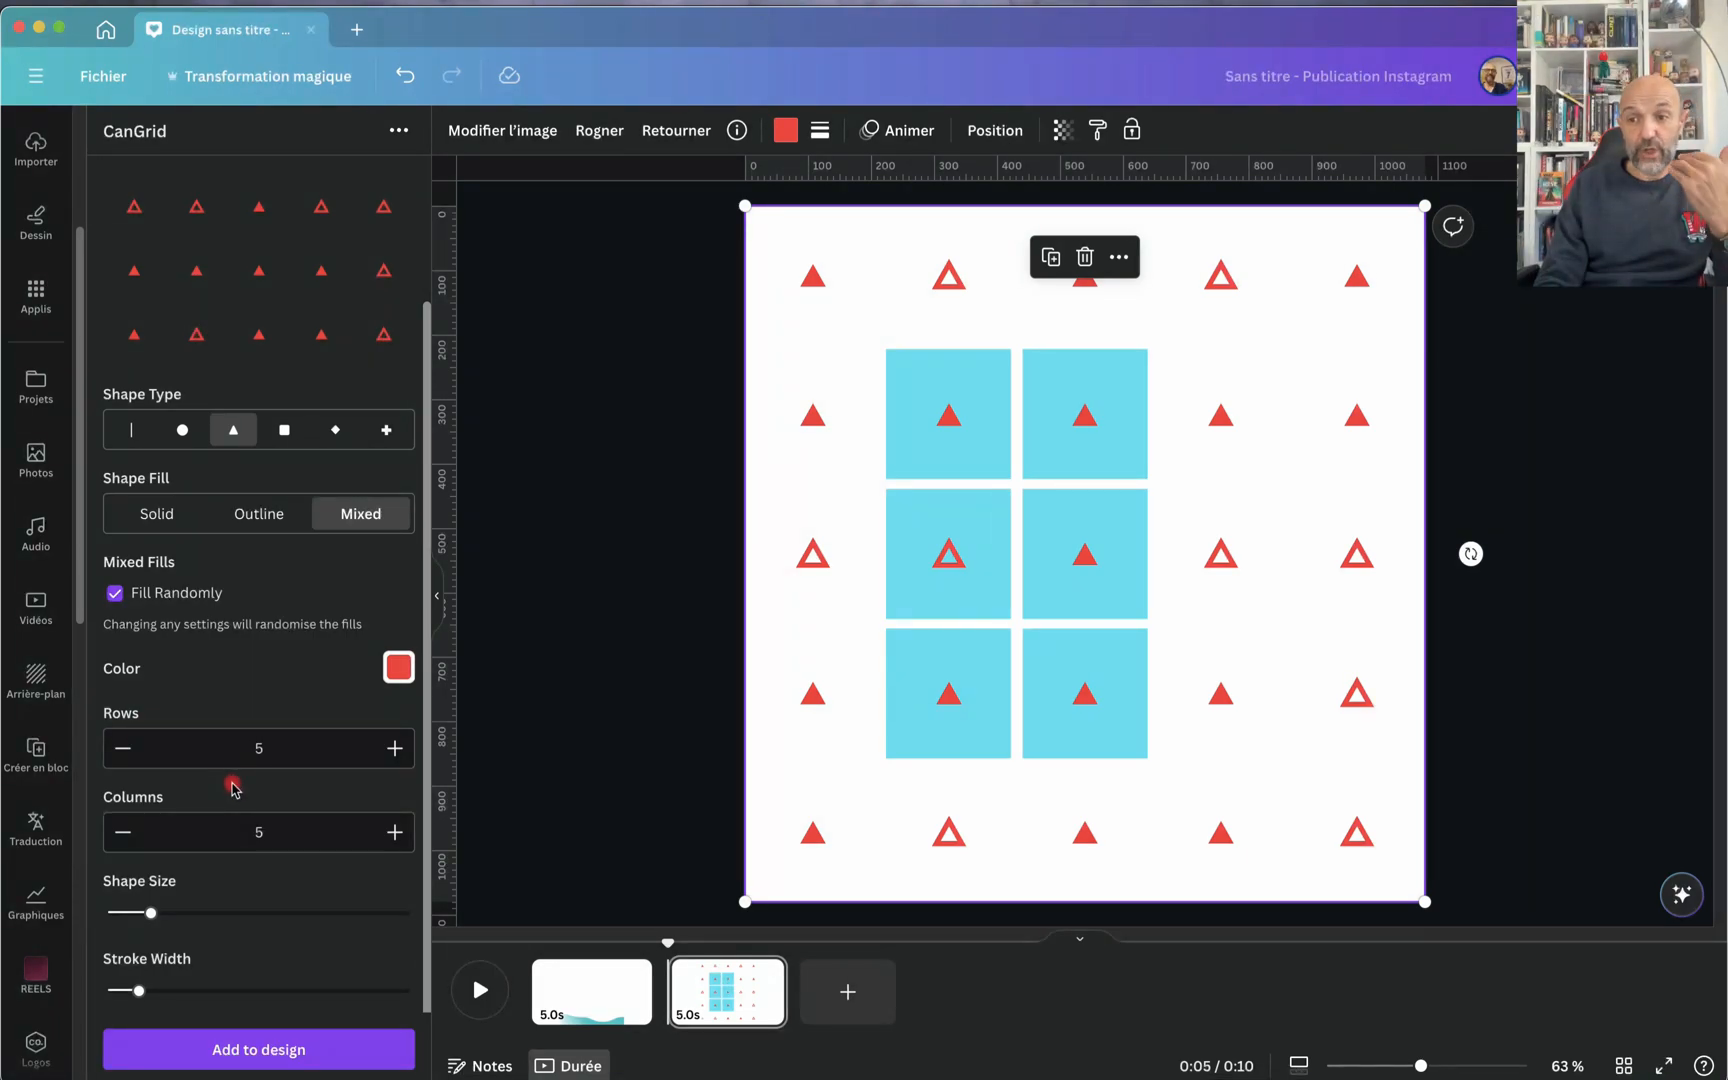
pyautogui.click(854, 291)
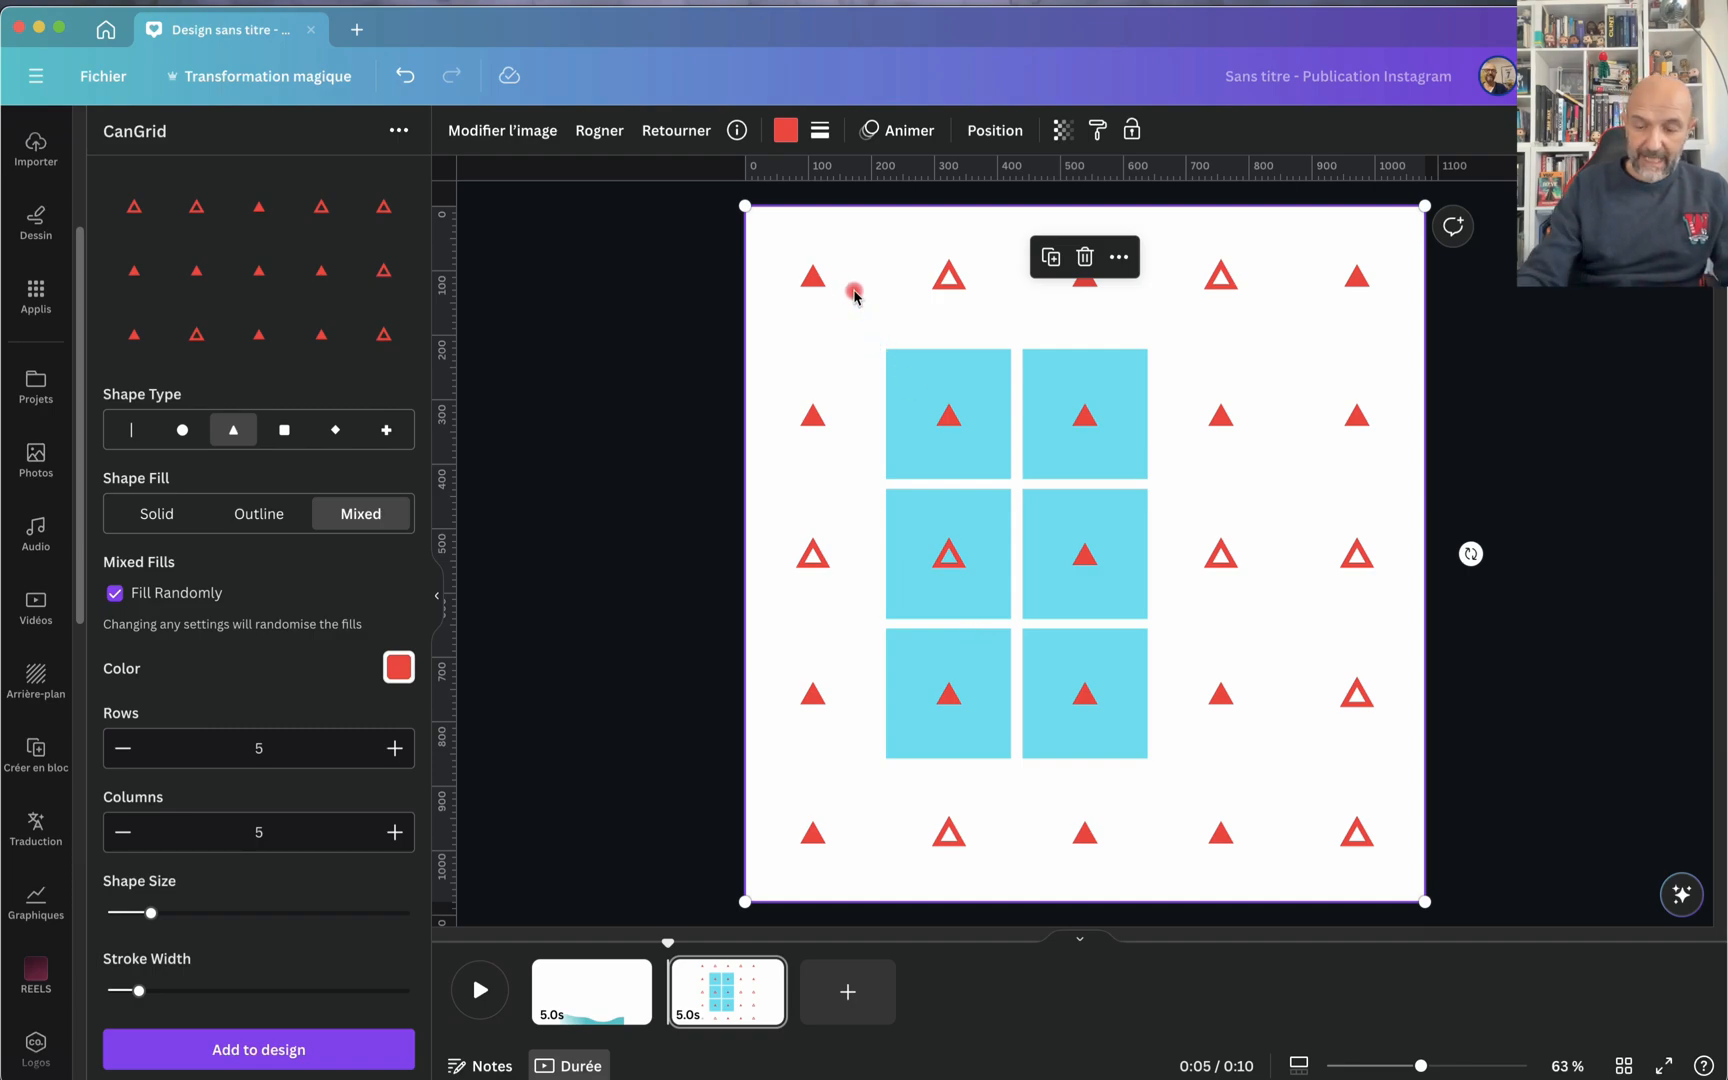
pyautogui.press('Delete')
pyautogui.moveTo(828, 311); pyautogui.dragTo(1220, 885)
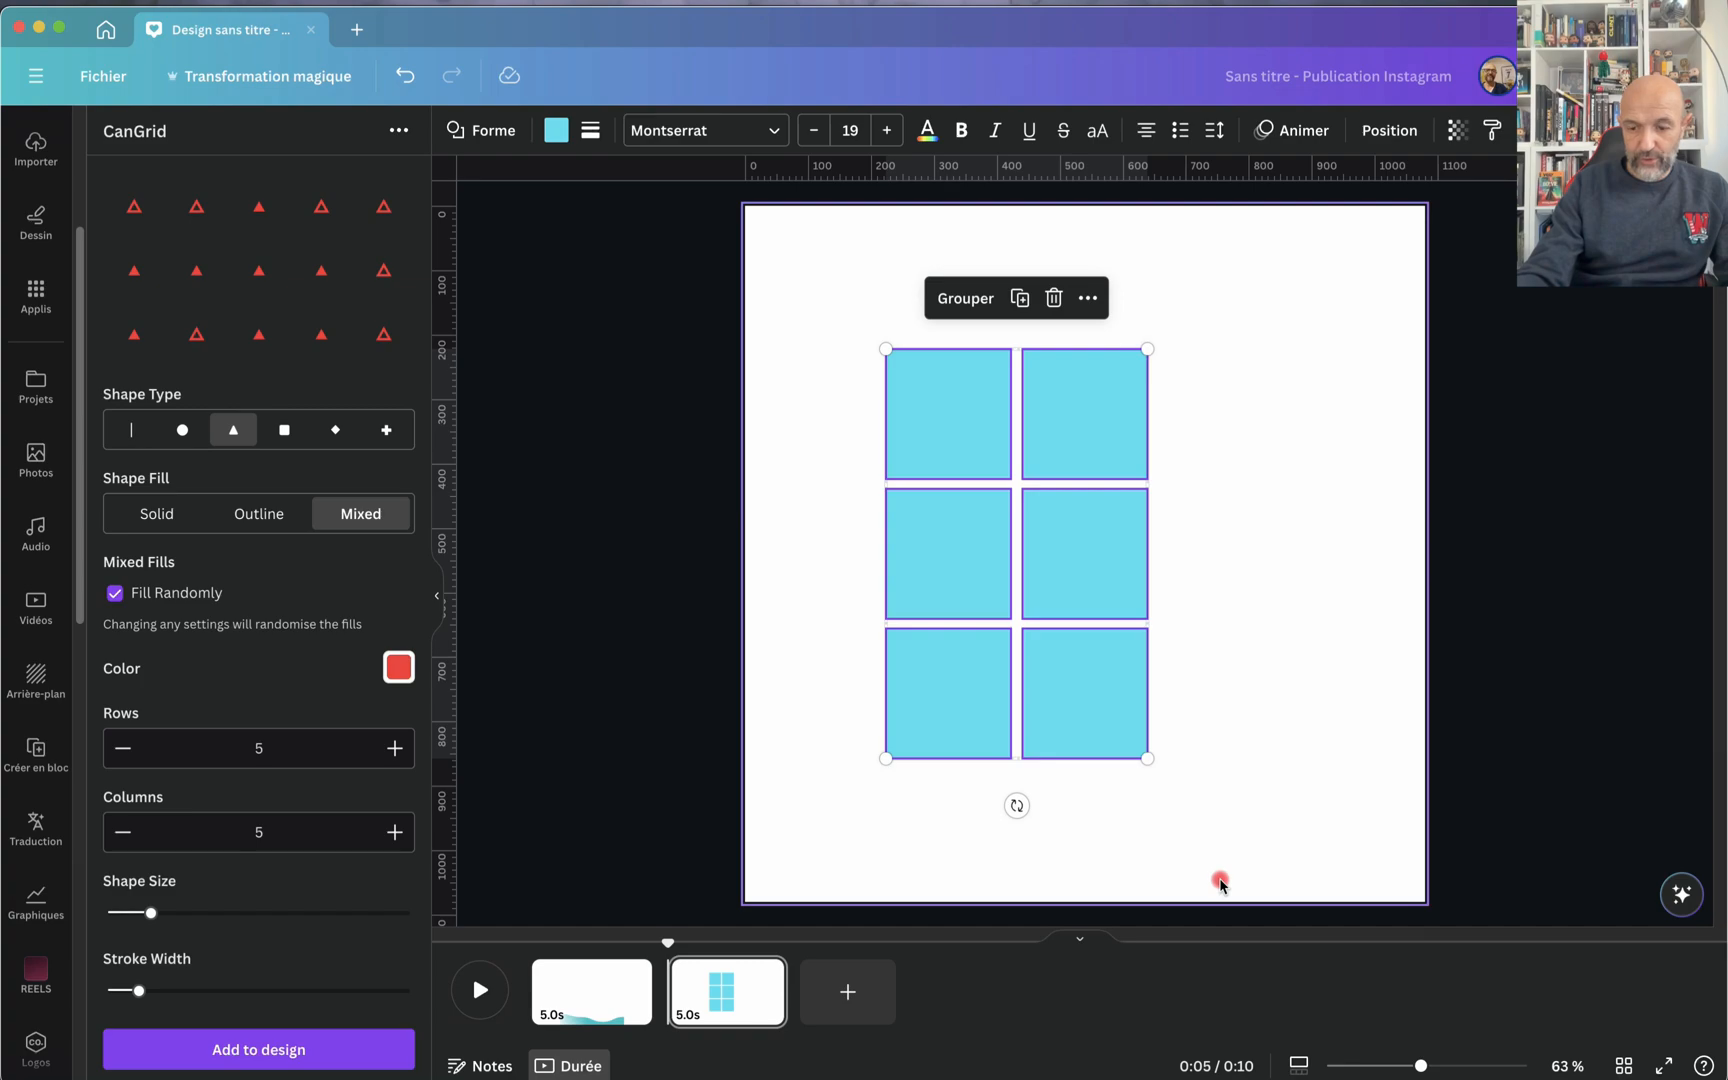
pyautogui.press('Delete')
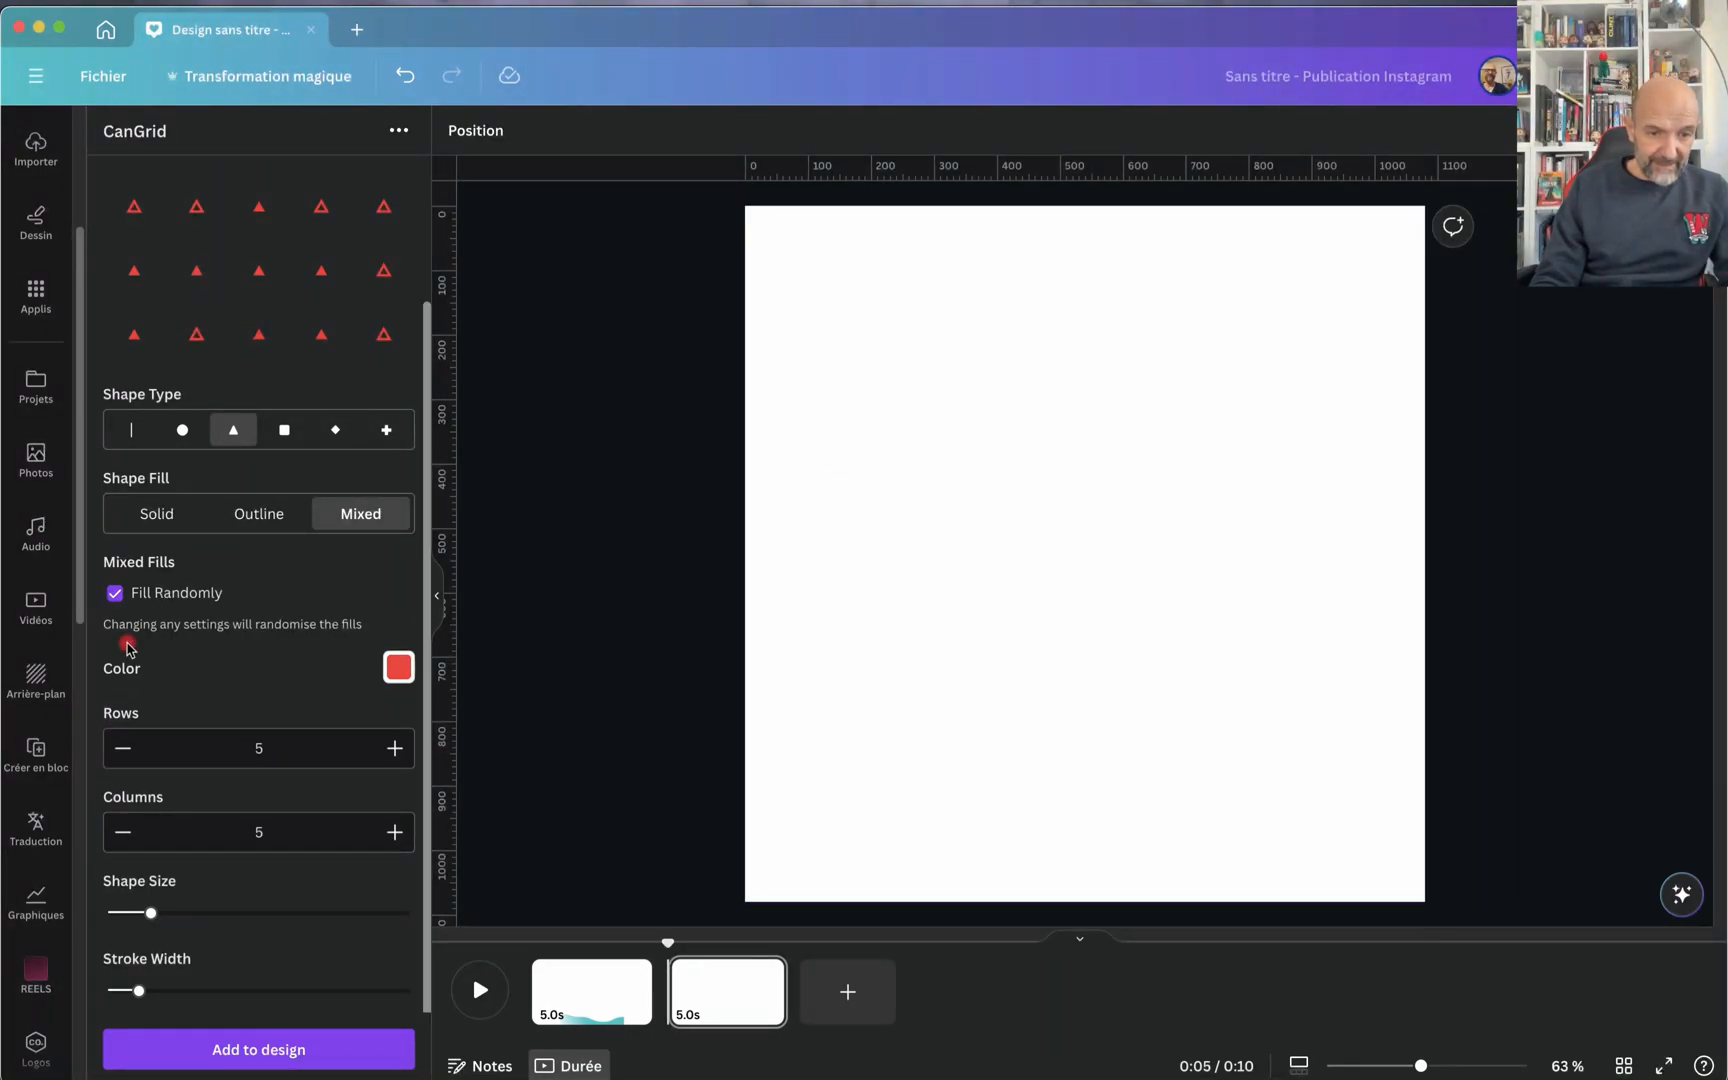
# Step: Reduce the CanGrid grid to 2 rows and 3 columns and change its shape type to lines
pyautogui.click(128, 756)
pyautogui.click(129, 758)
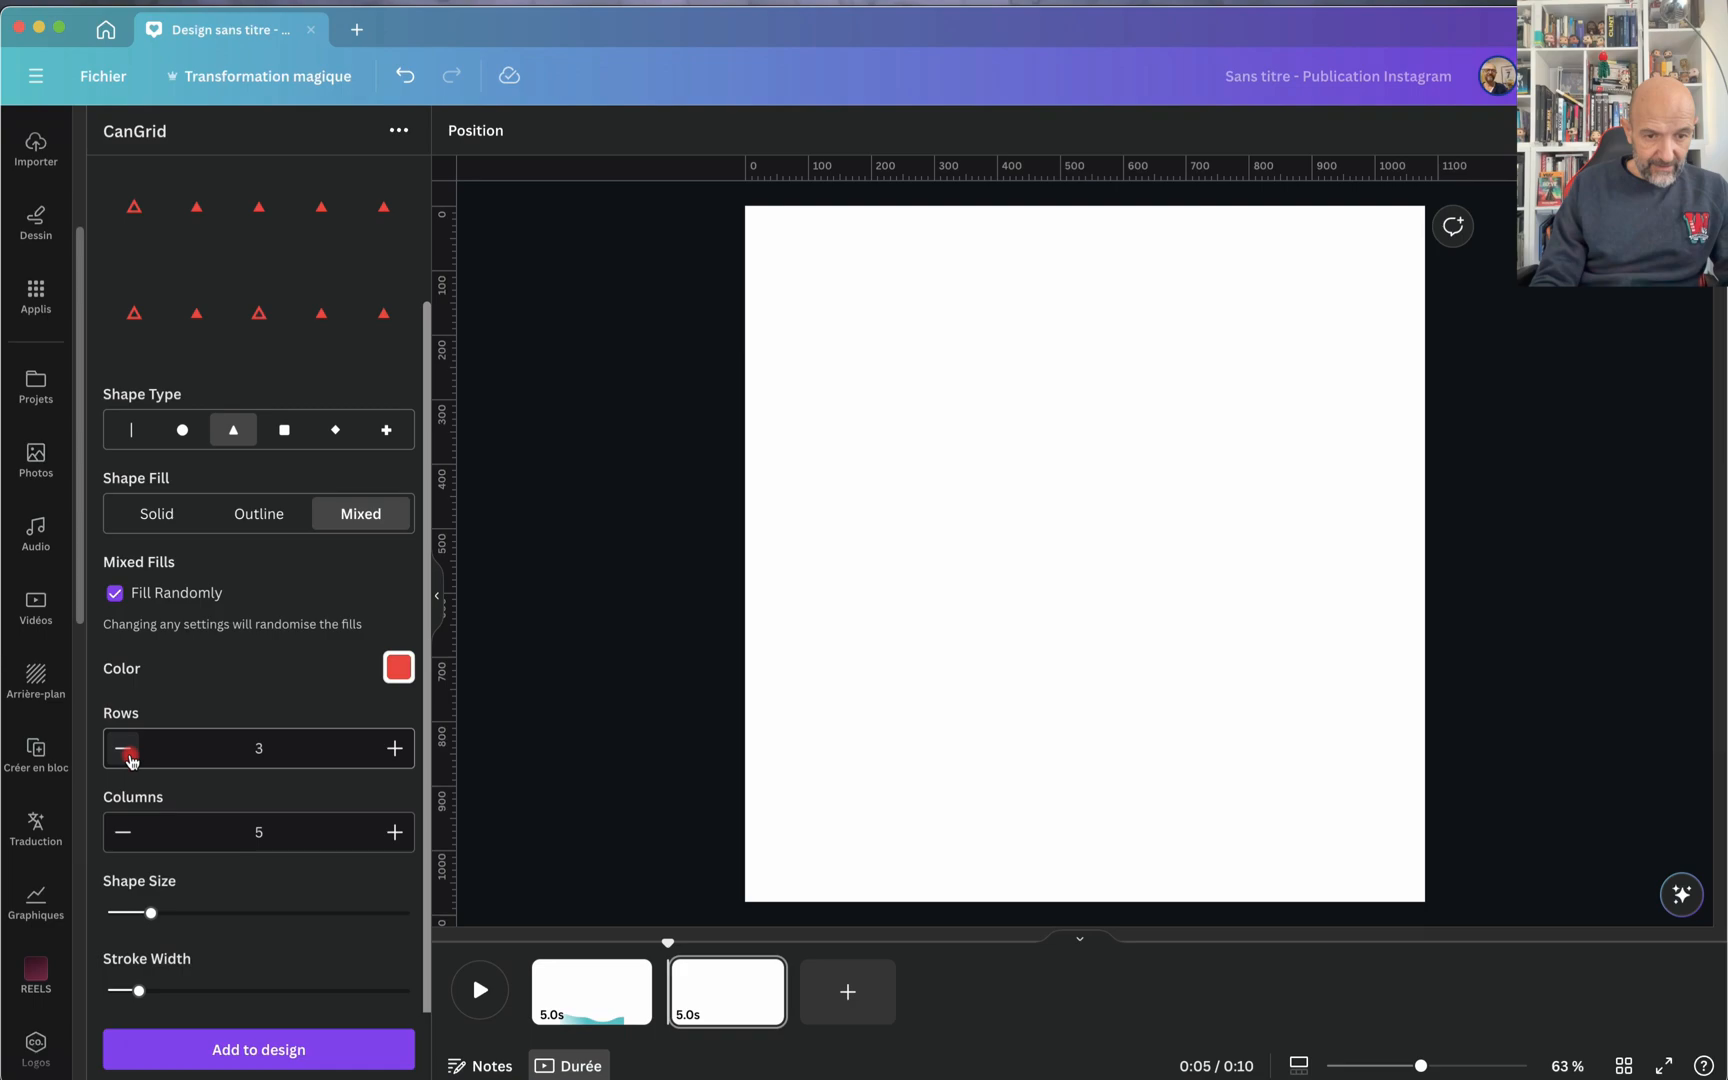
pyautogui.click(129, 758)
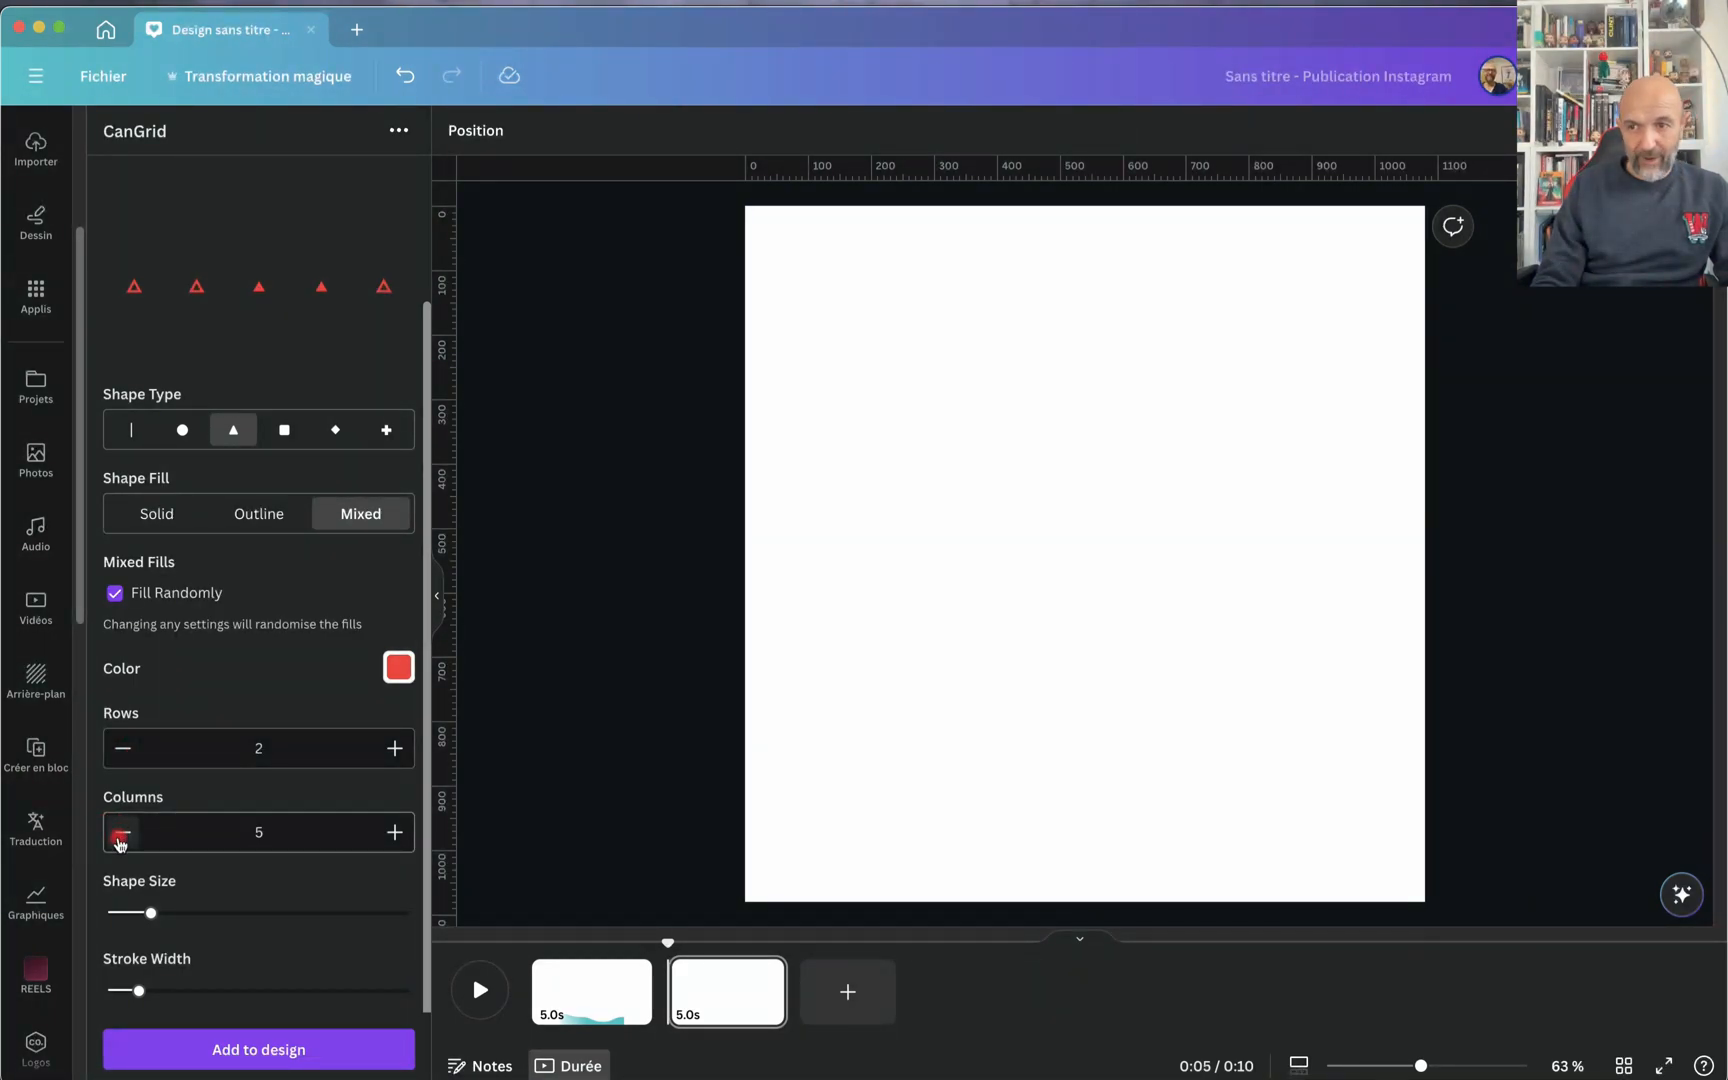
pyautogui.click(119, 840)
pyautogui.click(119, 840)
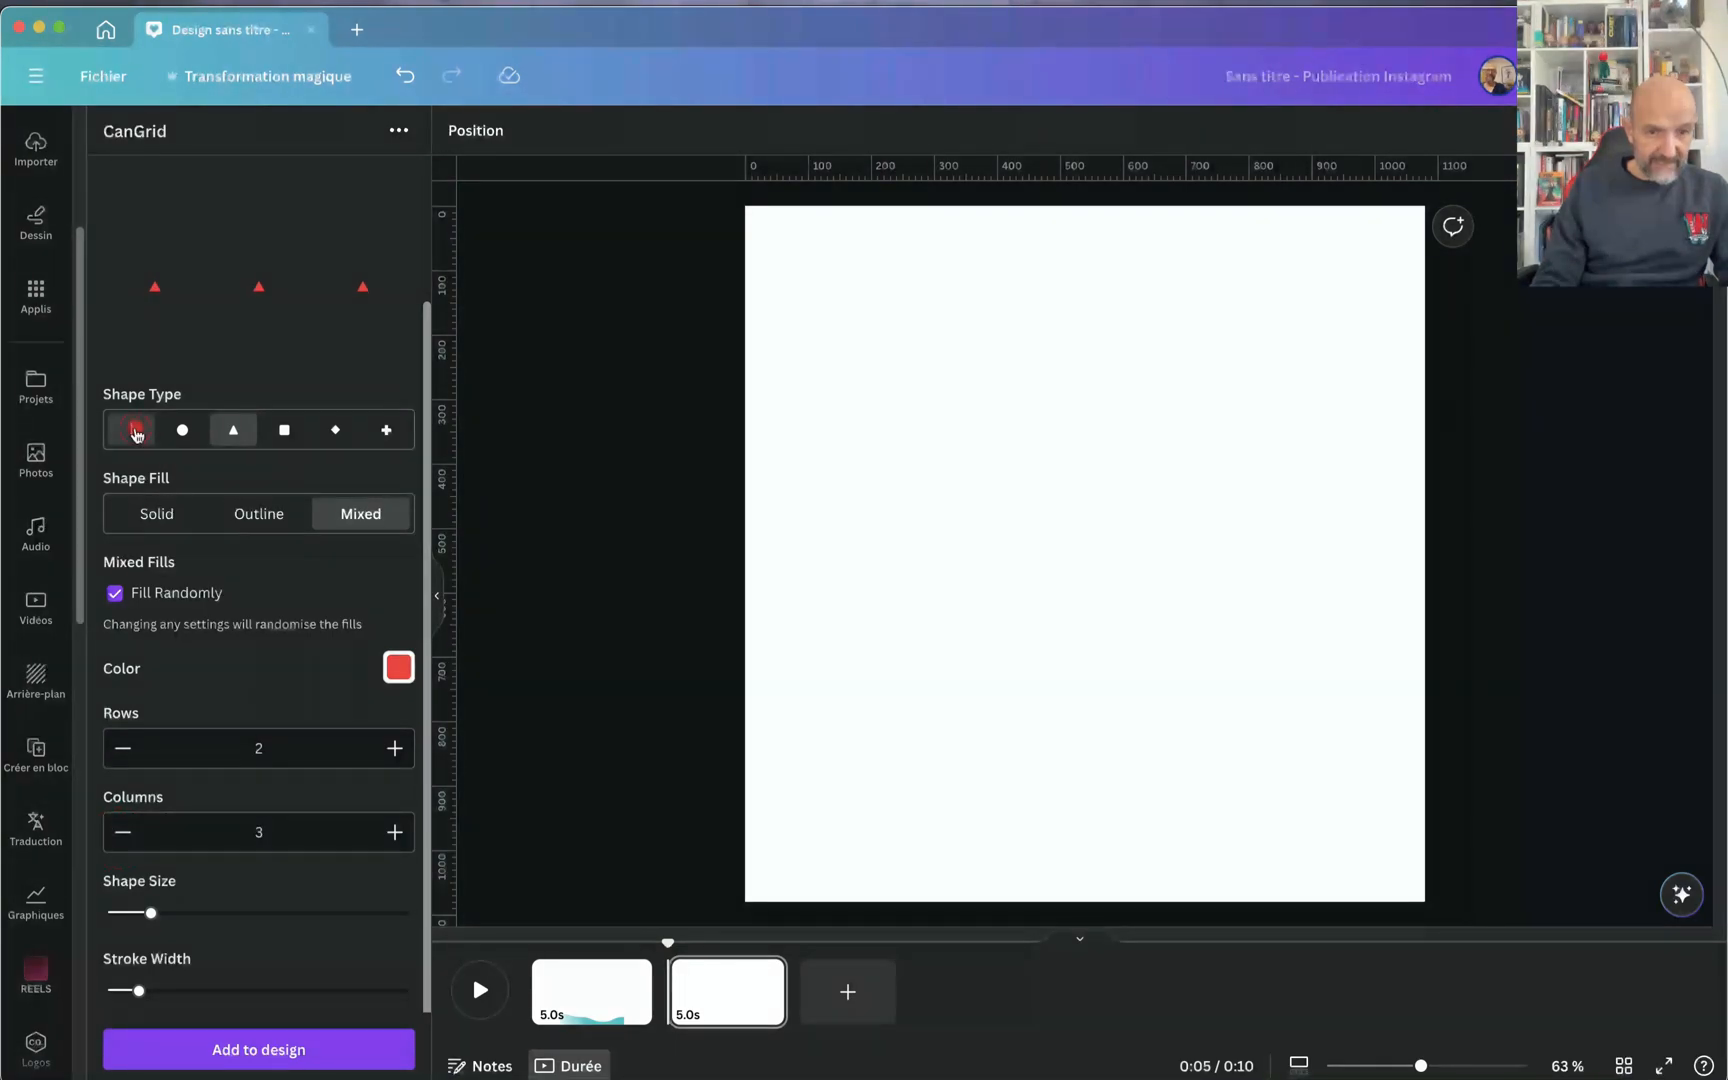
pyautogui.click(134, 431)
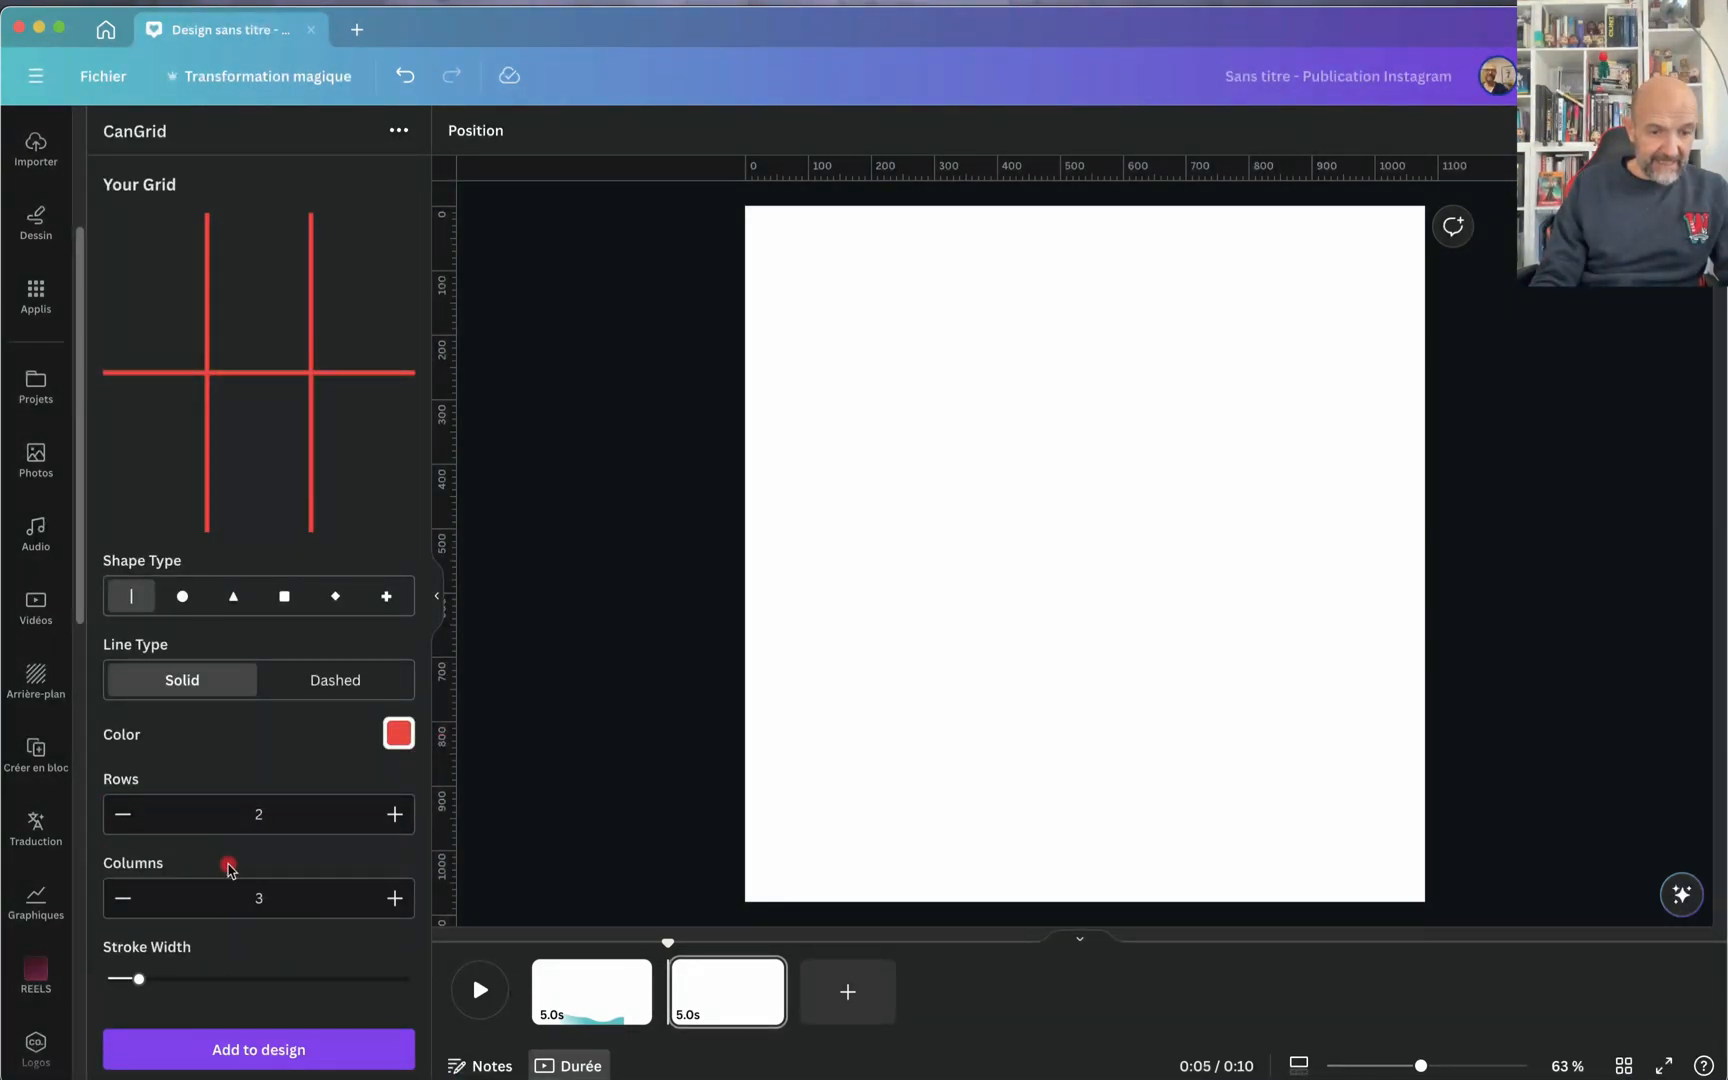
# Step: Lower the line grid's stroke width to the minimum and place the red grid on the page, enlarged to the full page
pyautogui.click(313, 1066)
pyautogui.click(176, 1042)
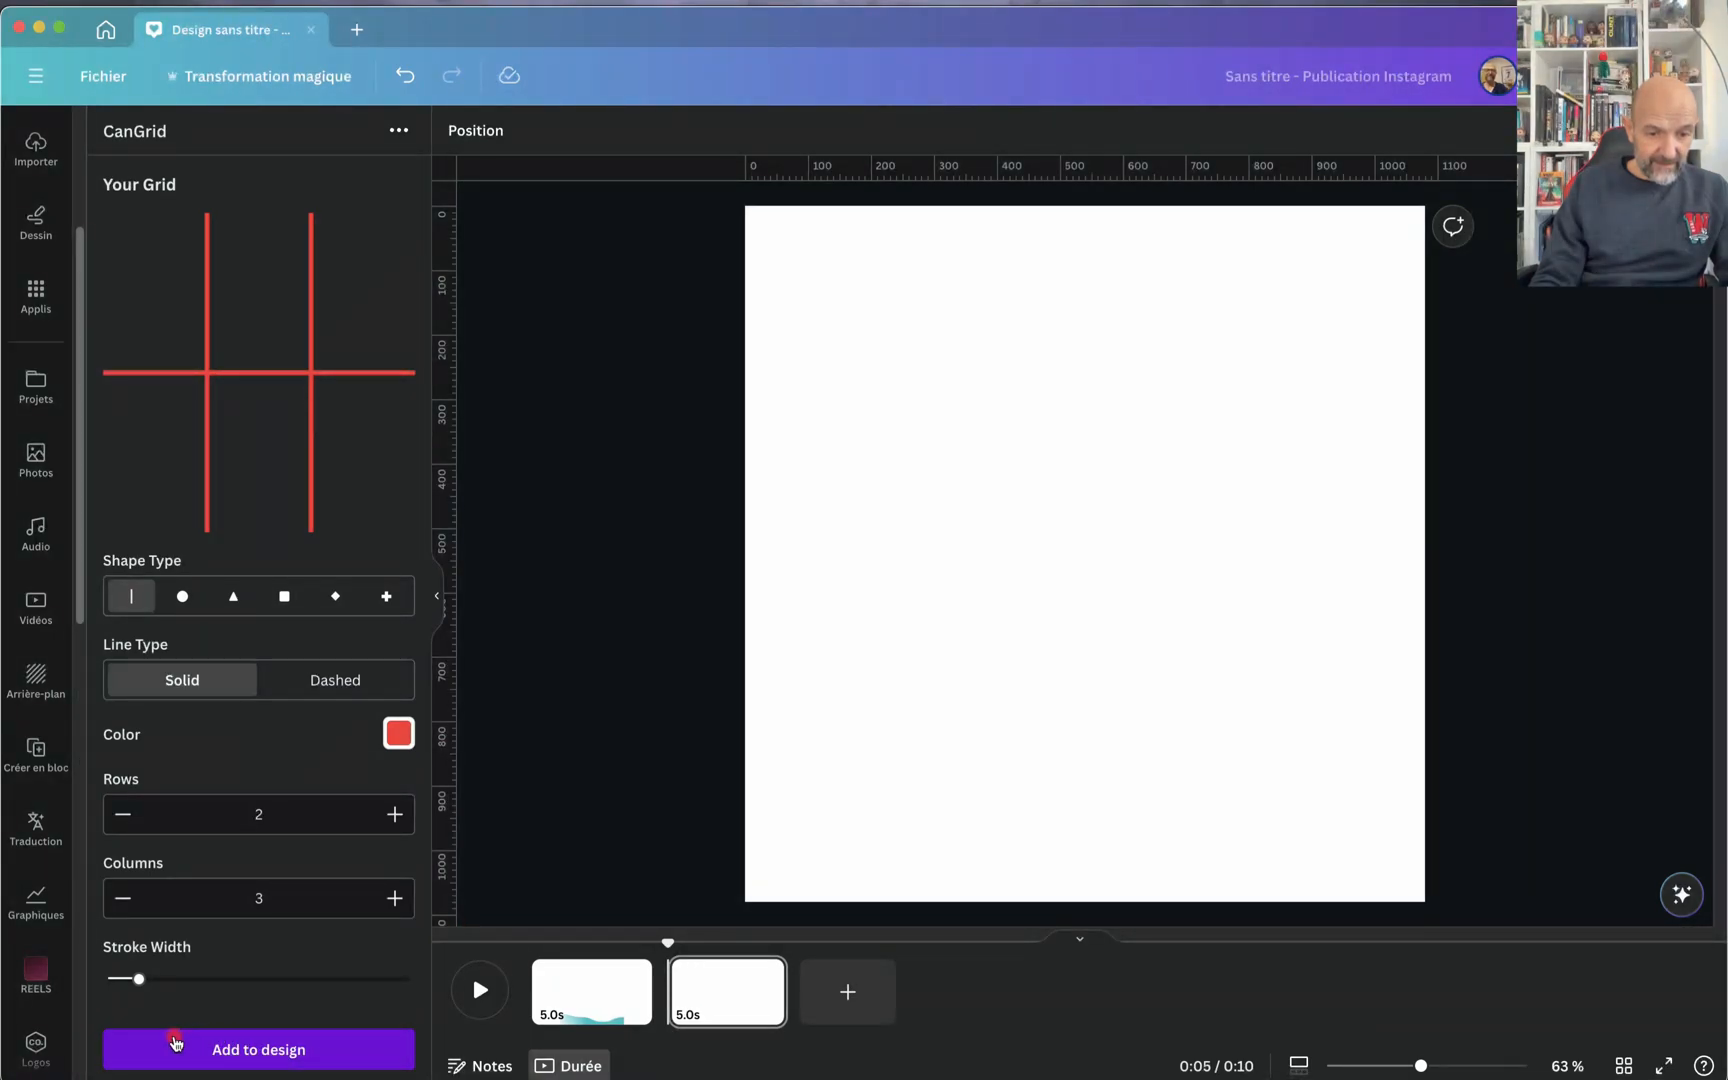
pyautogui.moveTo(139, 978); pyautogui.dragTo(113, 979)
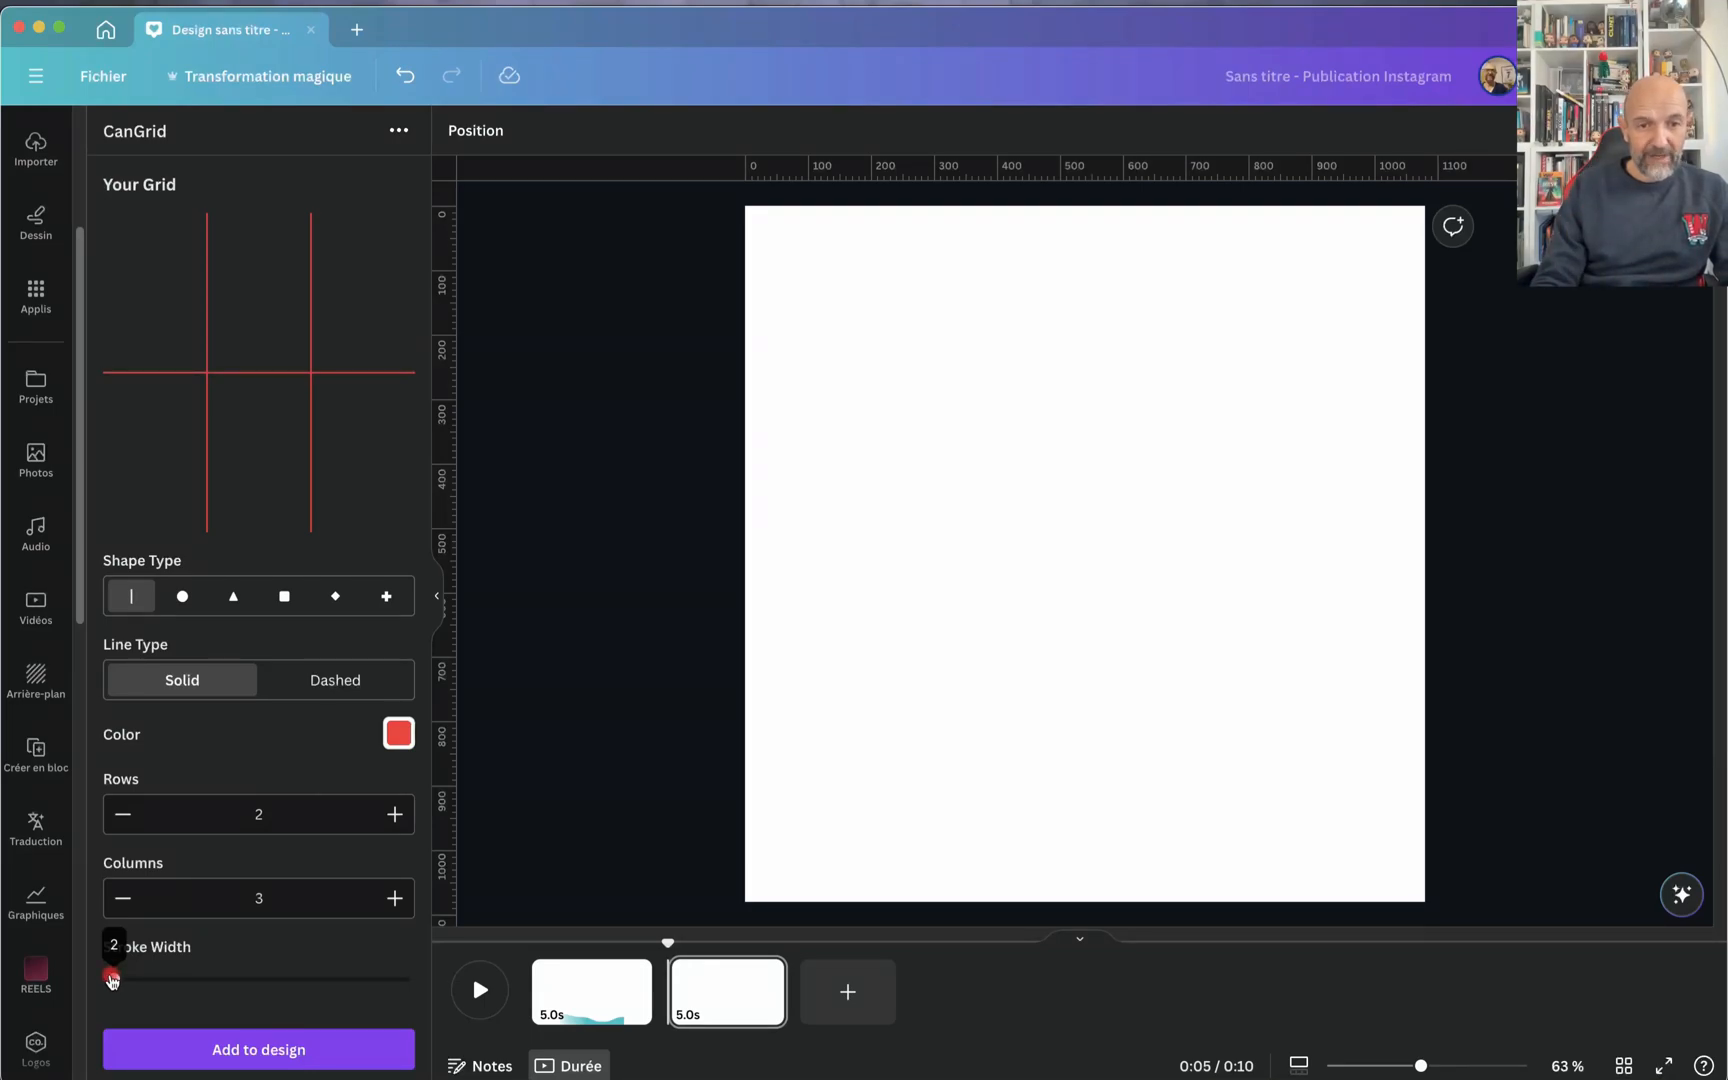
pyautogui.moveTo(112, 980); pyautogui.dragTo(110, 982)
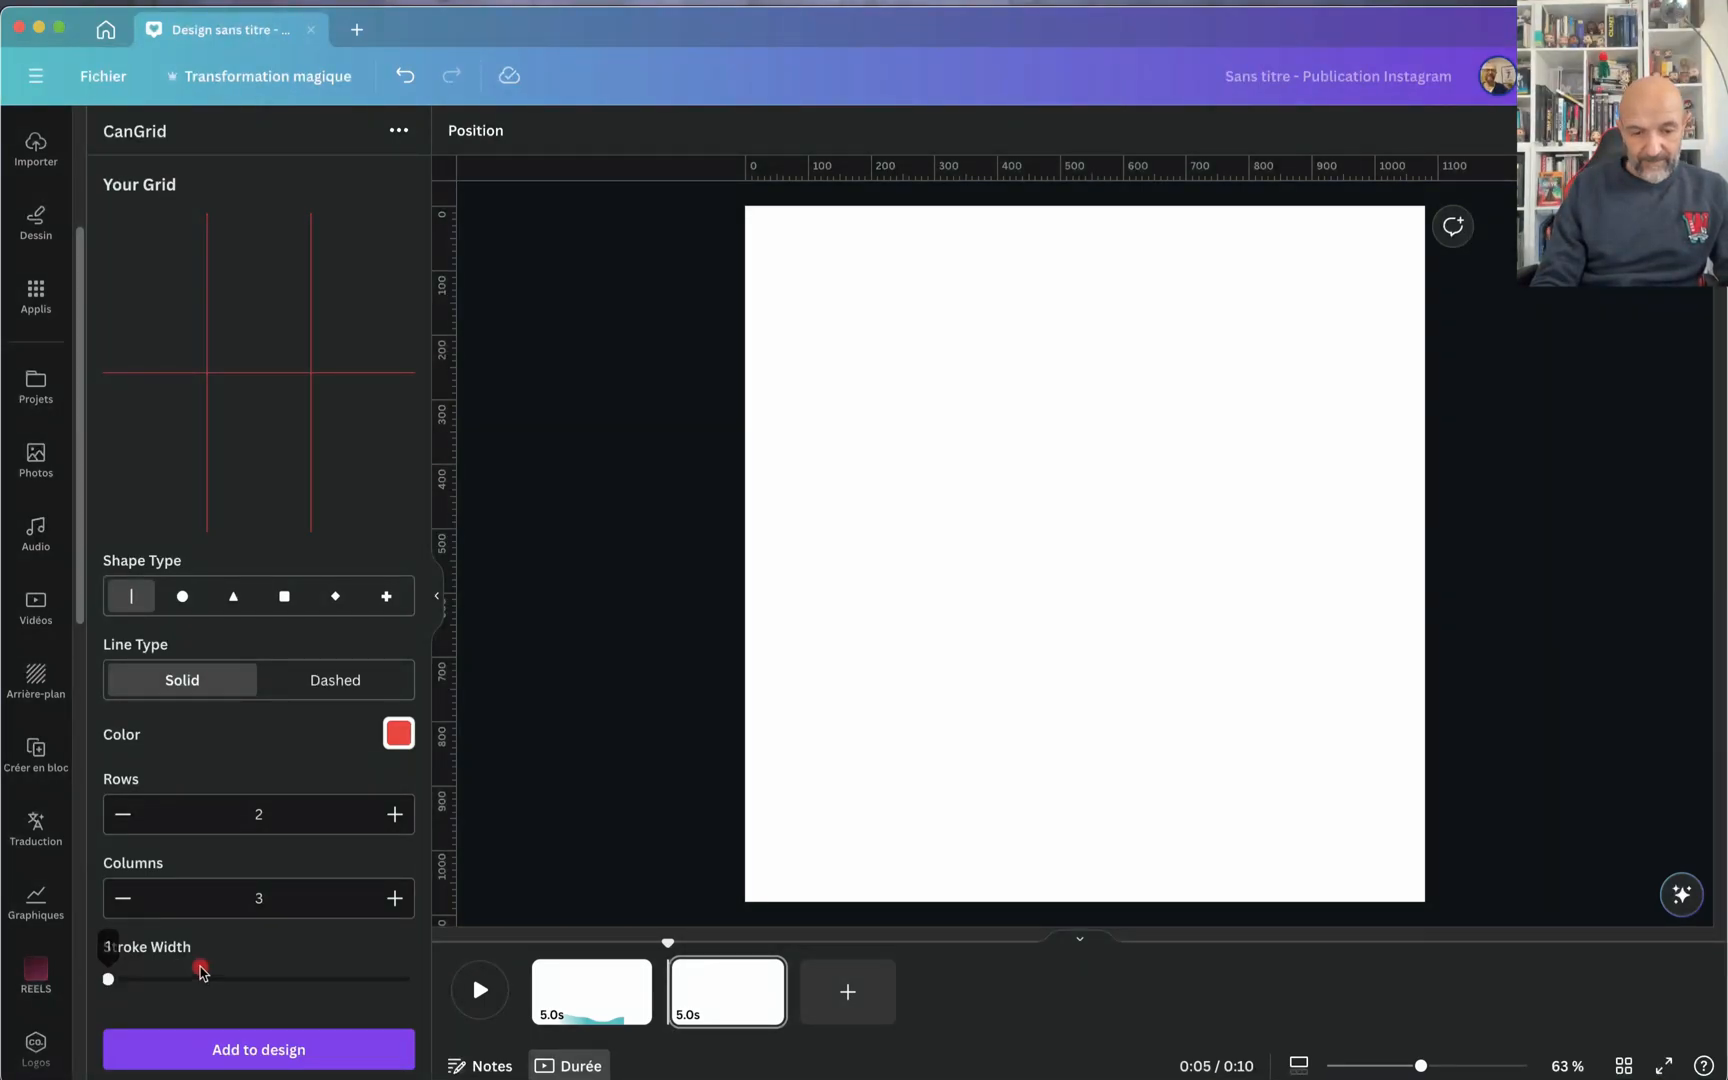
pyautogui.click(247, 1052)
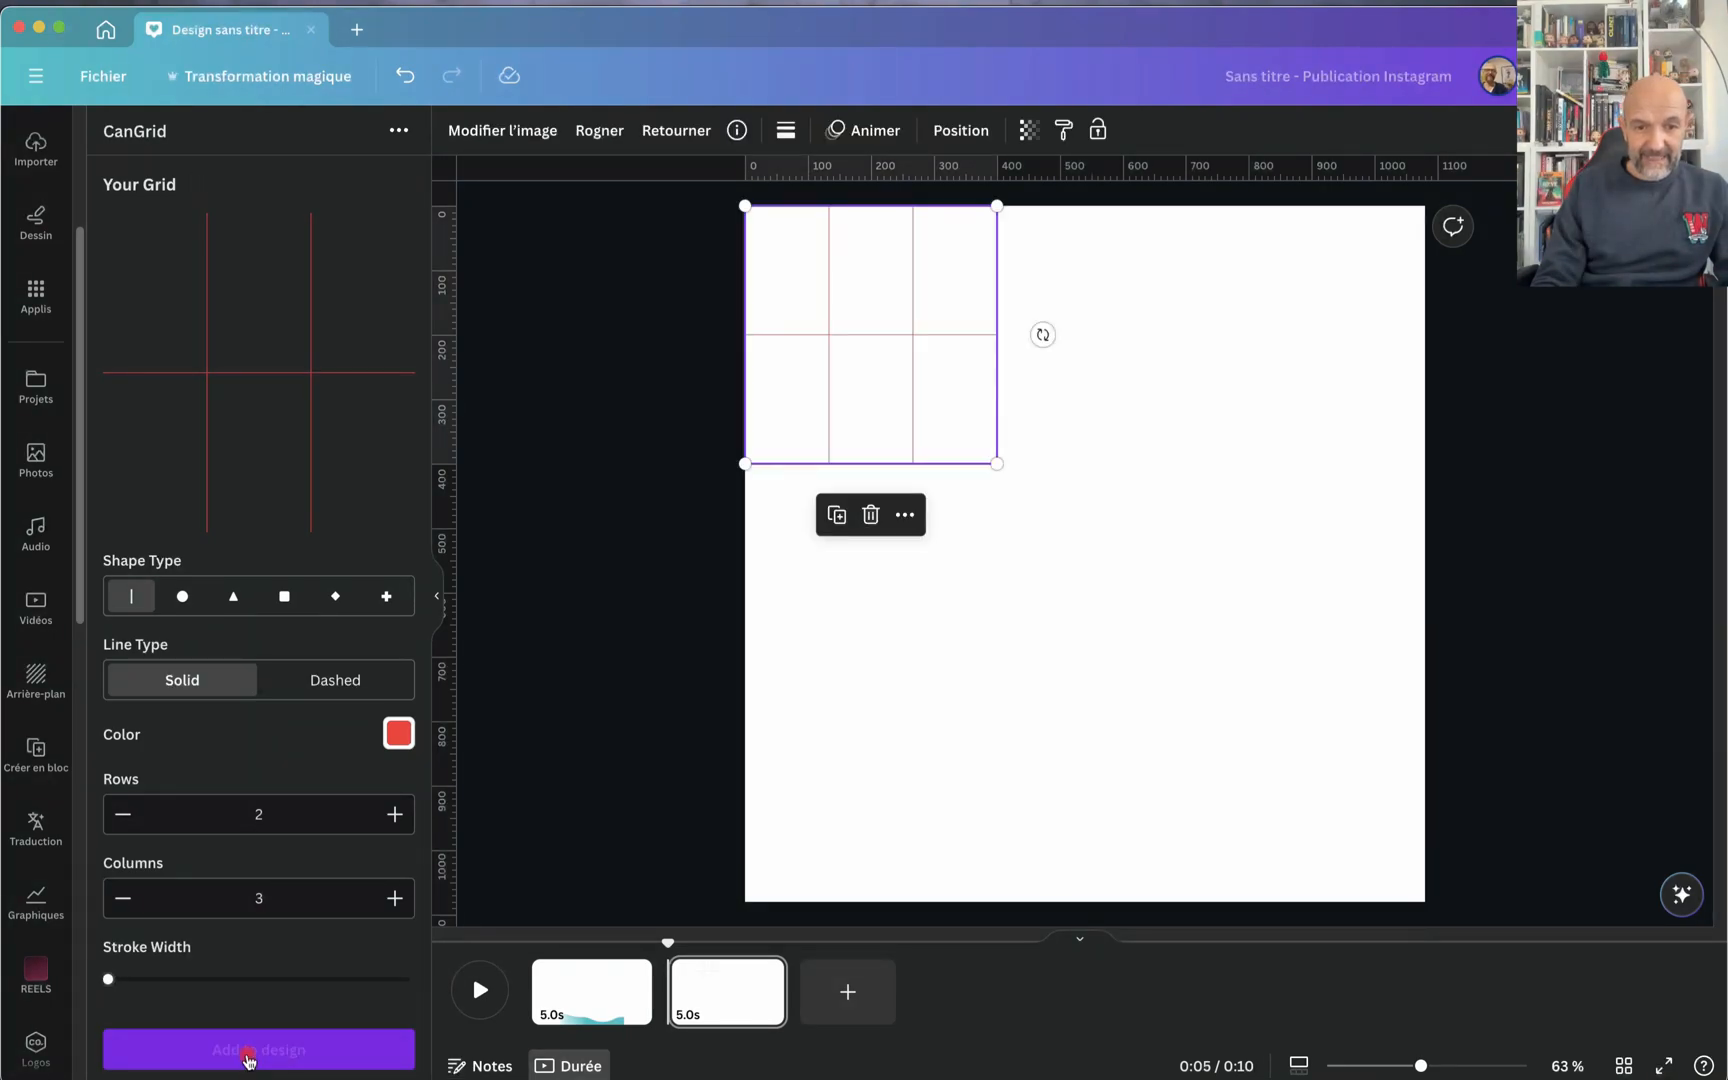
pyautogui.moveTo(1000, 463); pyautogui.dragTo(1470, 856)
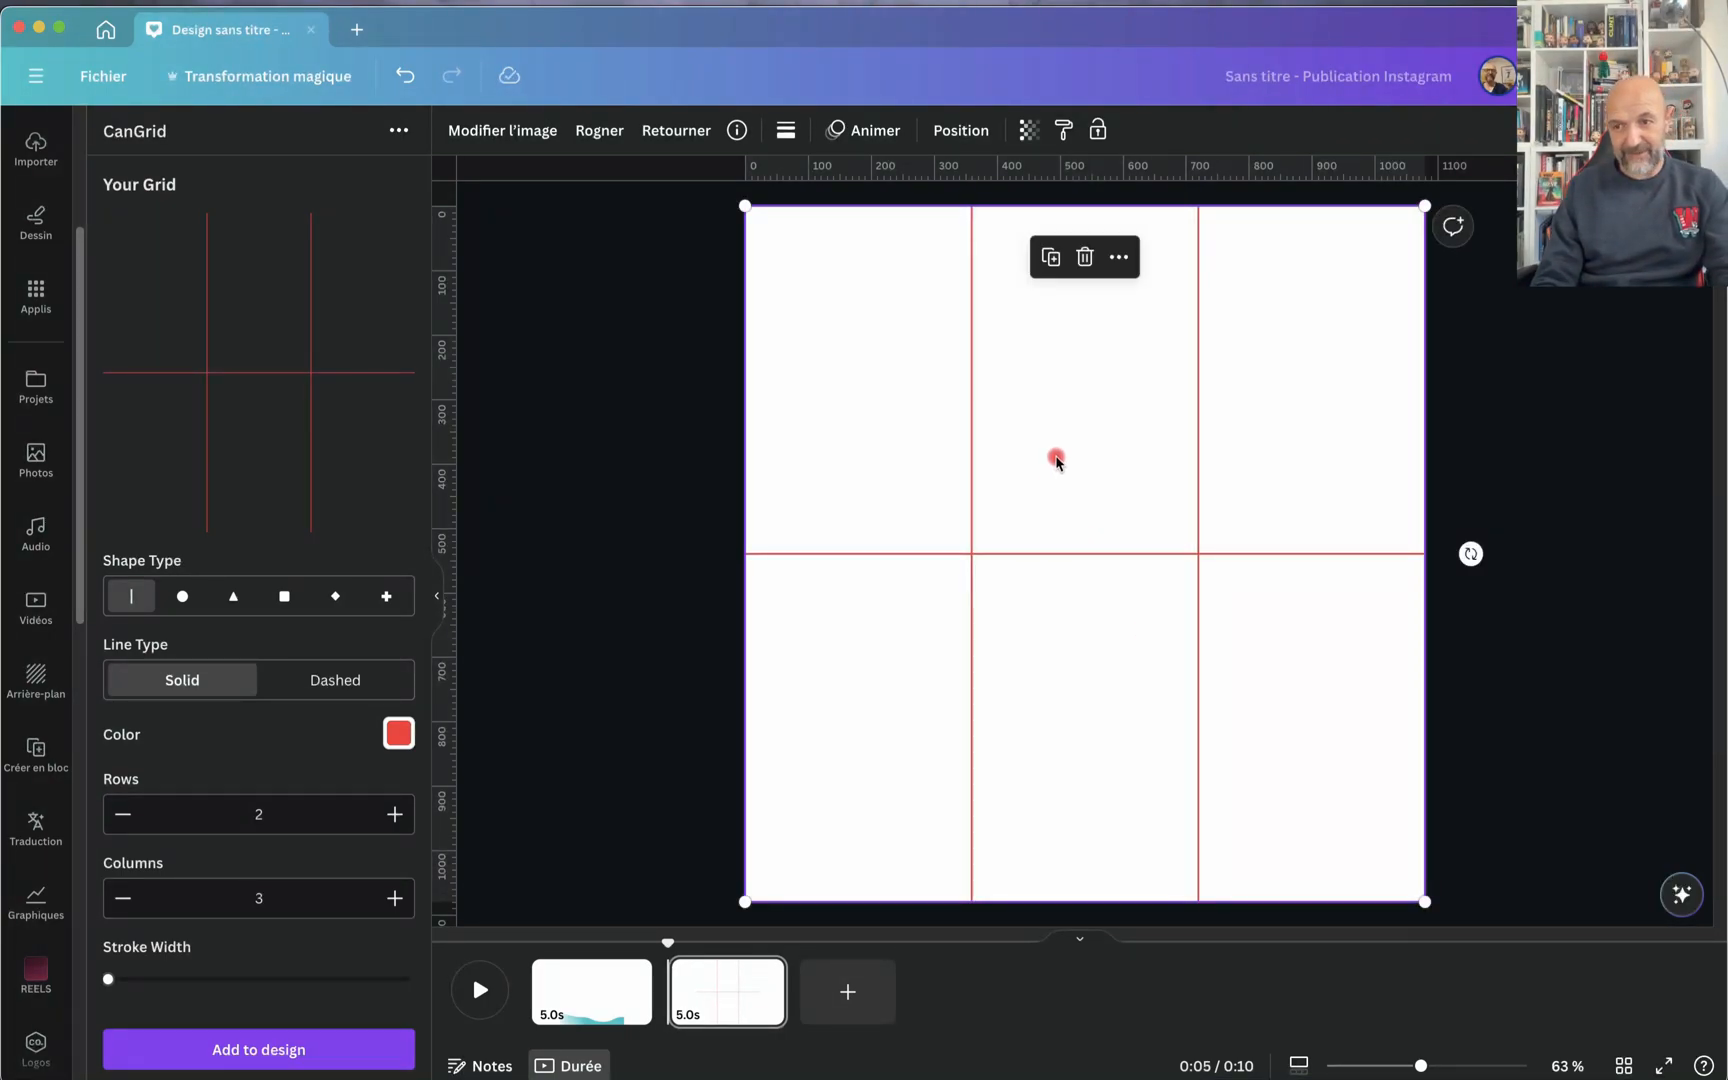
# Step: Add a rectangle shape fitted exactly to the grid's upper-left cell and colour it yellow from the LEMY palette
pyautogui.press('r')
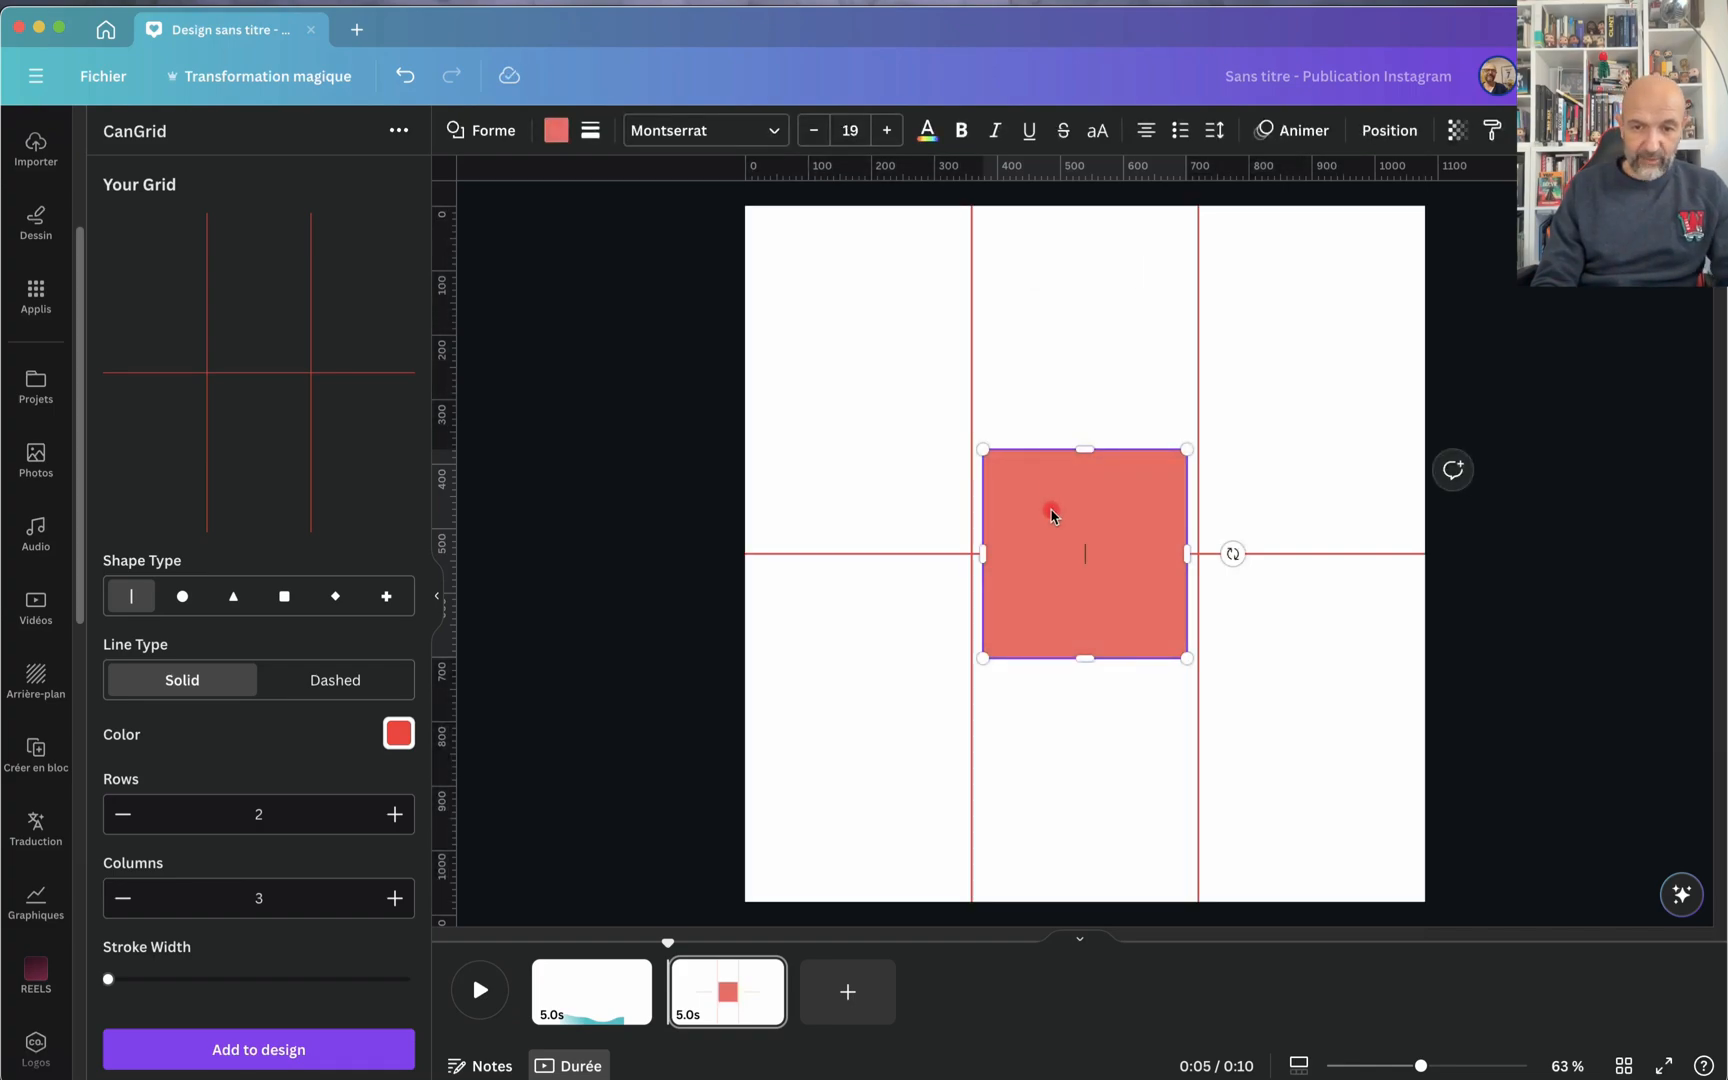
pyautogui.moveTo(1050, 515); pyautogui.dragTo(818, 270)
pyautogui.moveTo(949, 410); pyautogui.dragTo(968, 549)
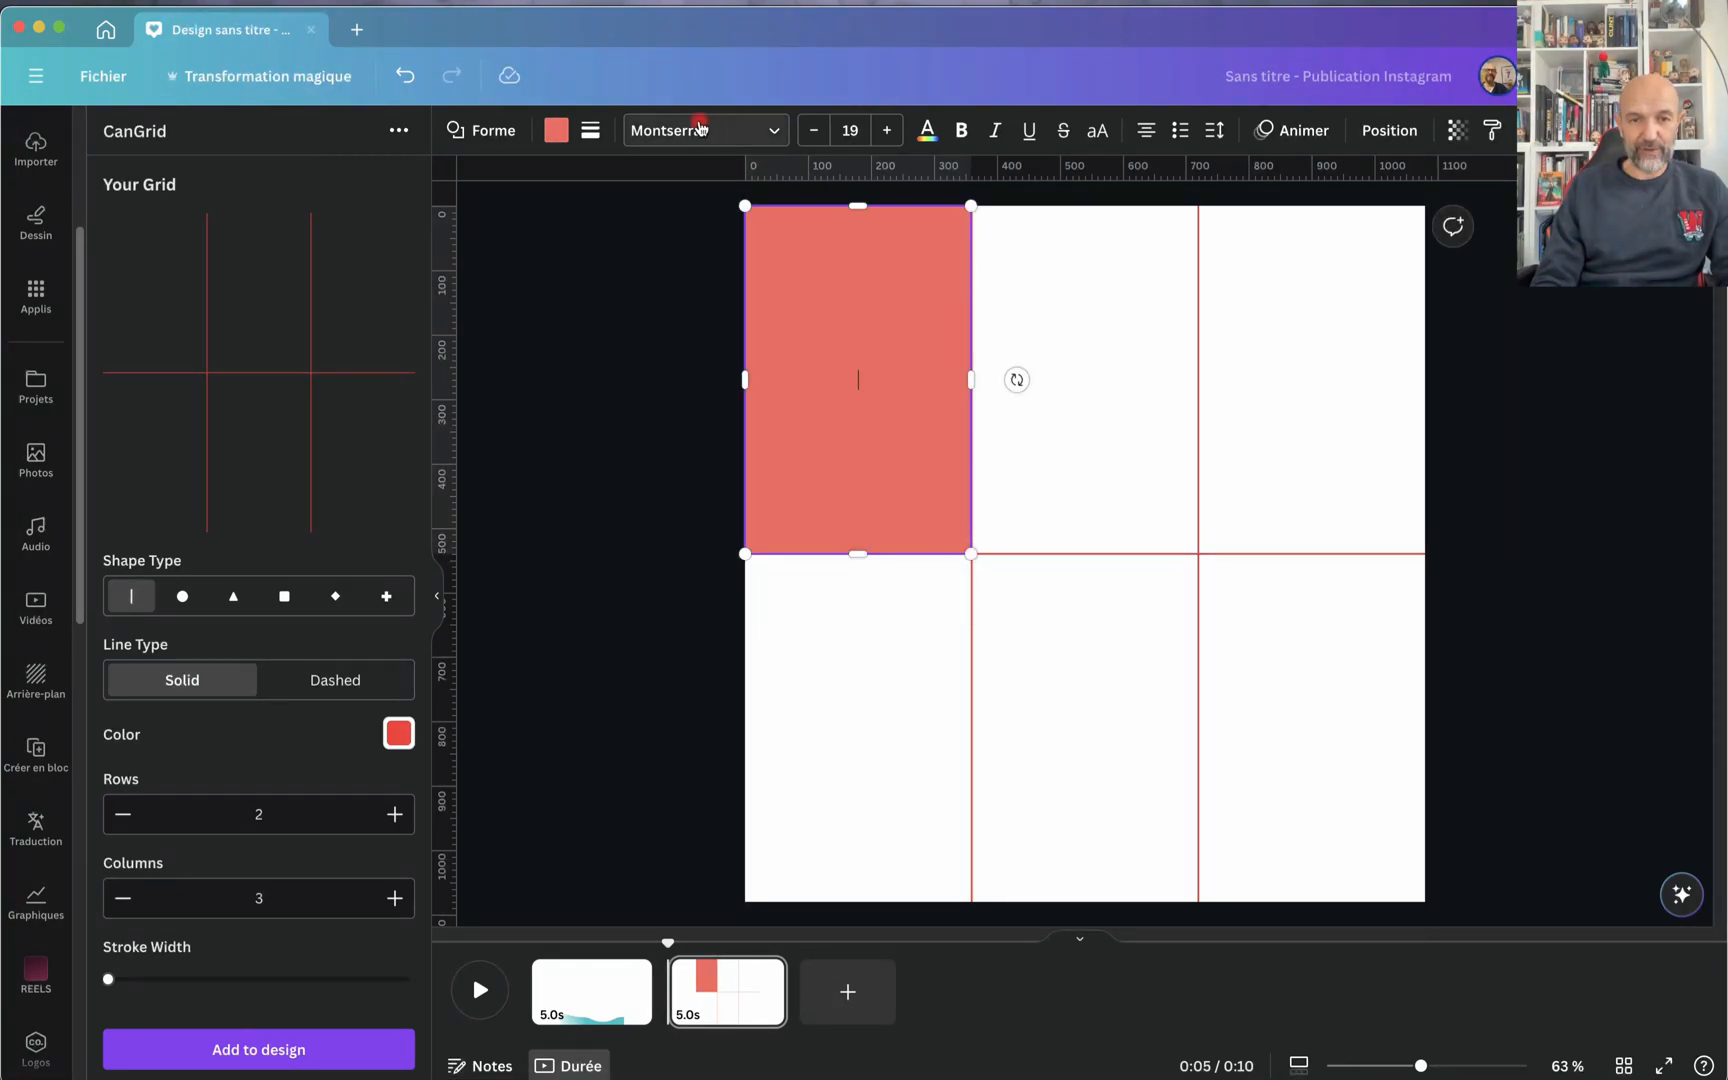
pyautogui.click(556, 130)
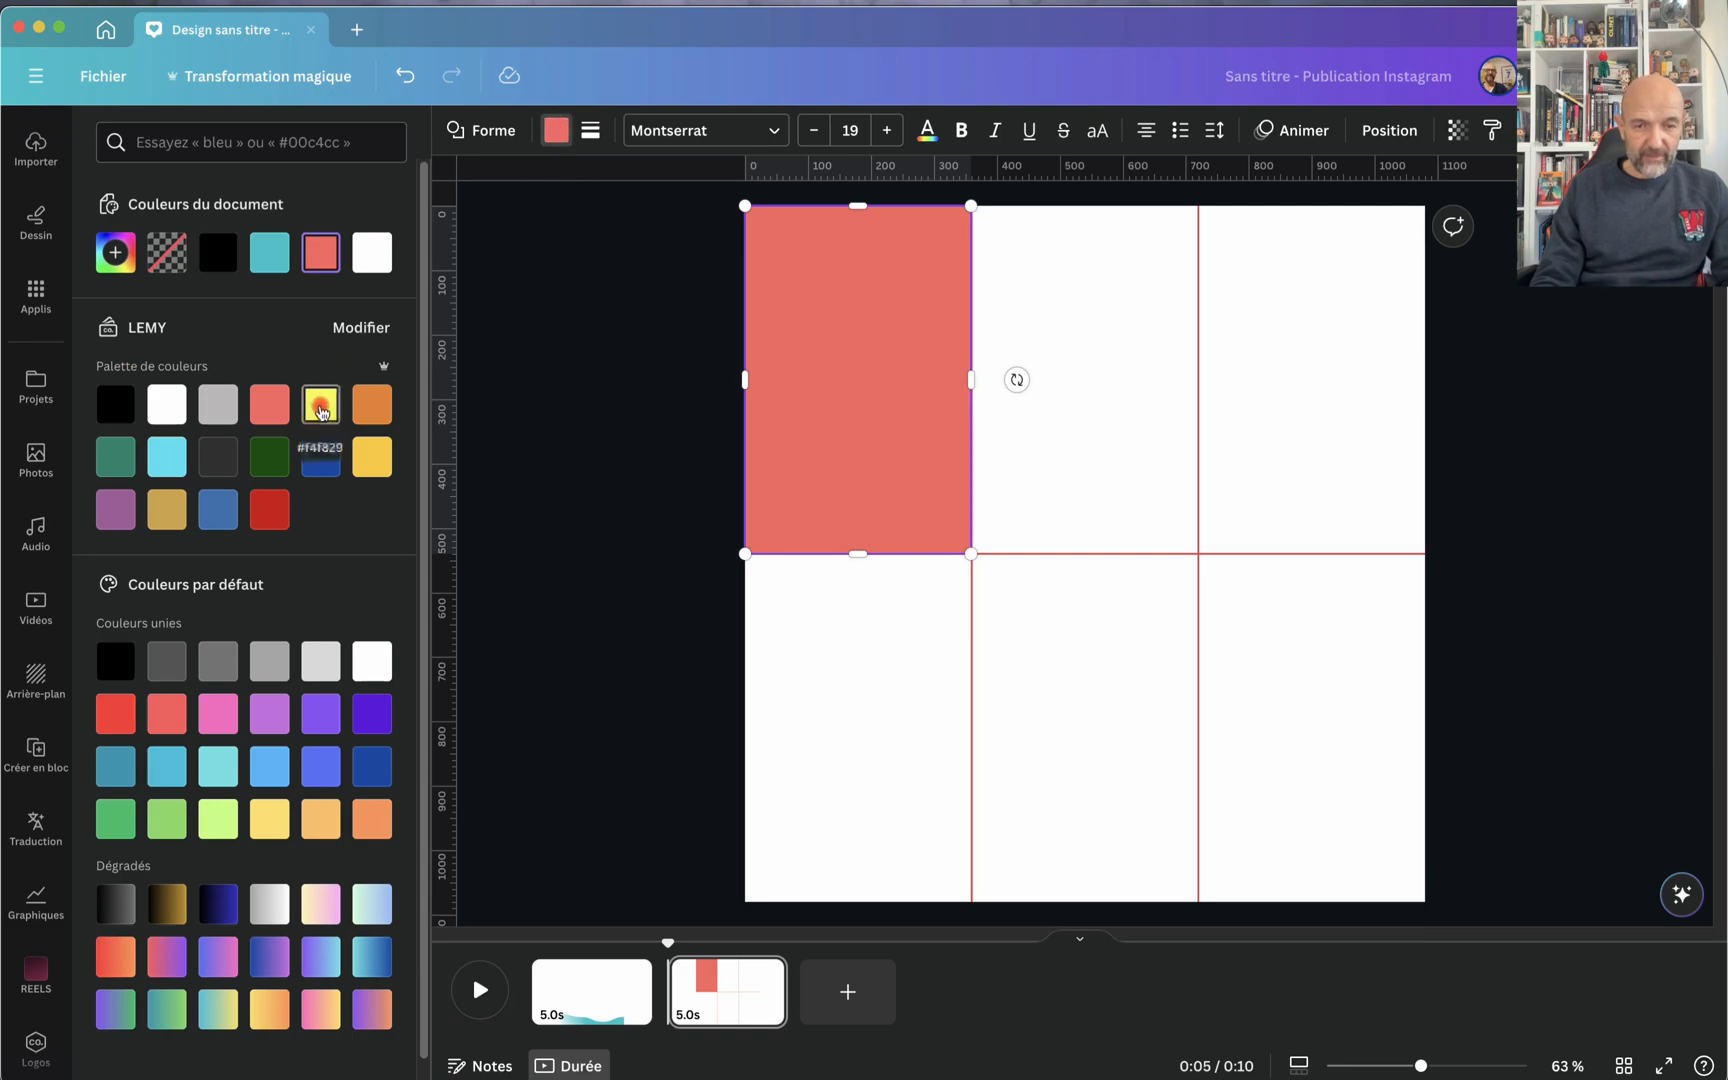
pyautogui.click(321, 406)
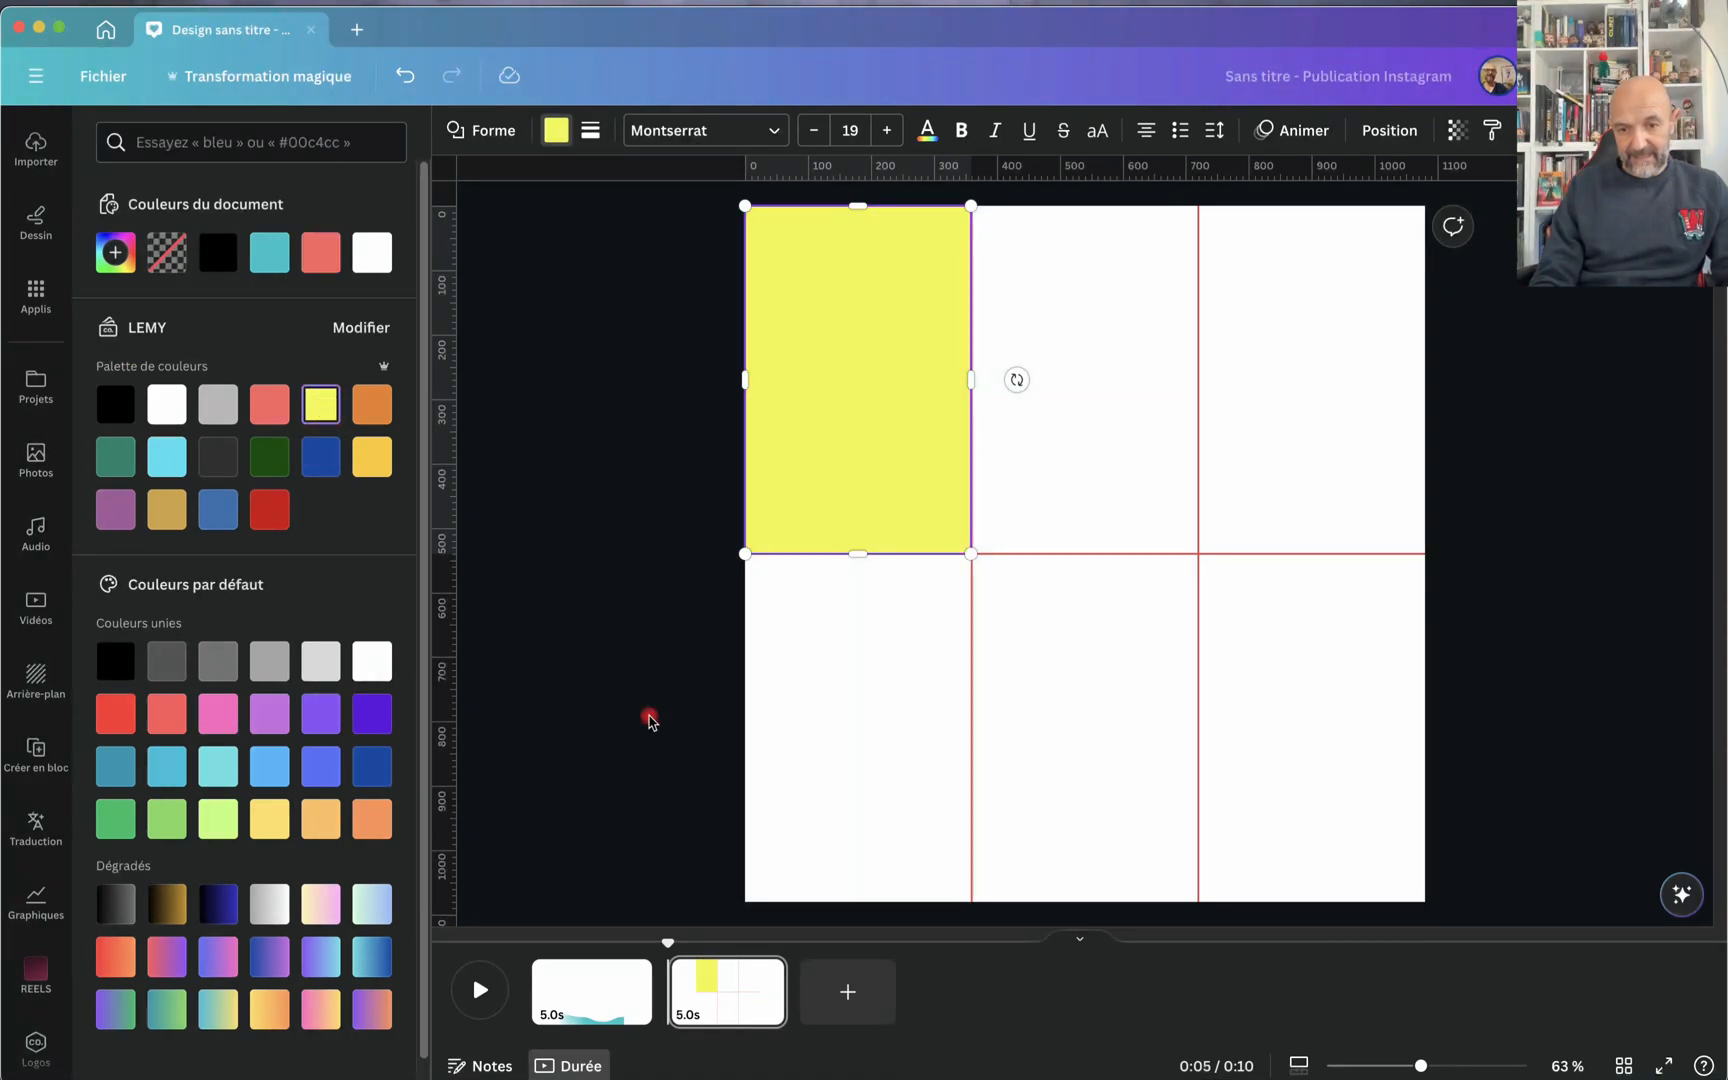
# Step: Copy the yellow rectangle into each of the other five grid cells
pyautogui.click(872, 667)
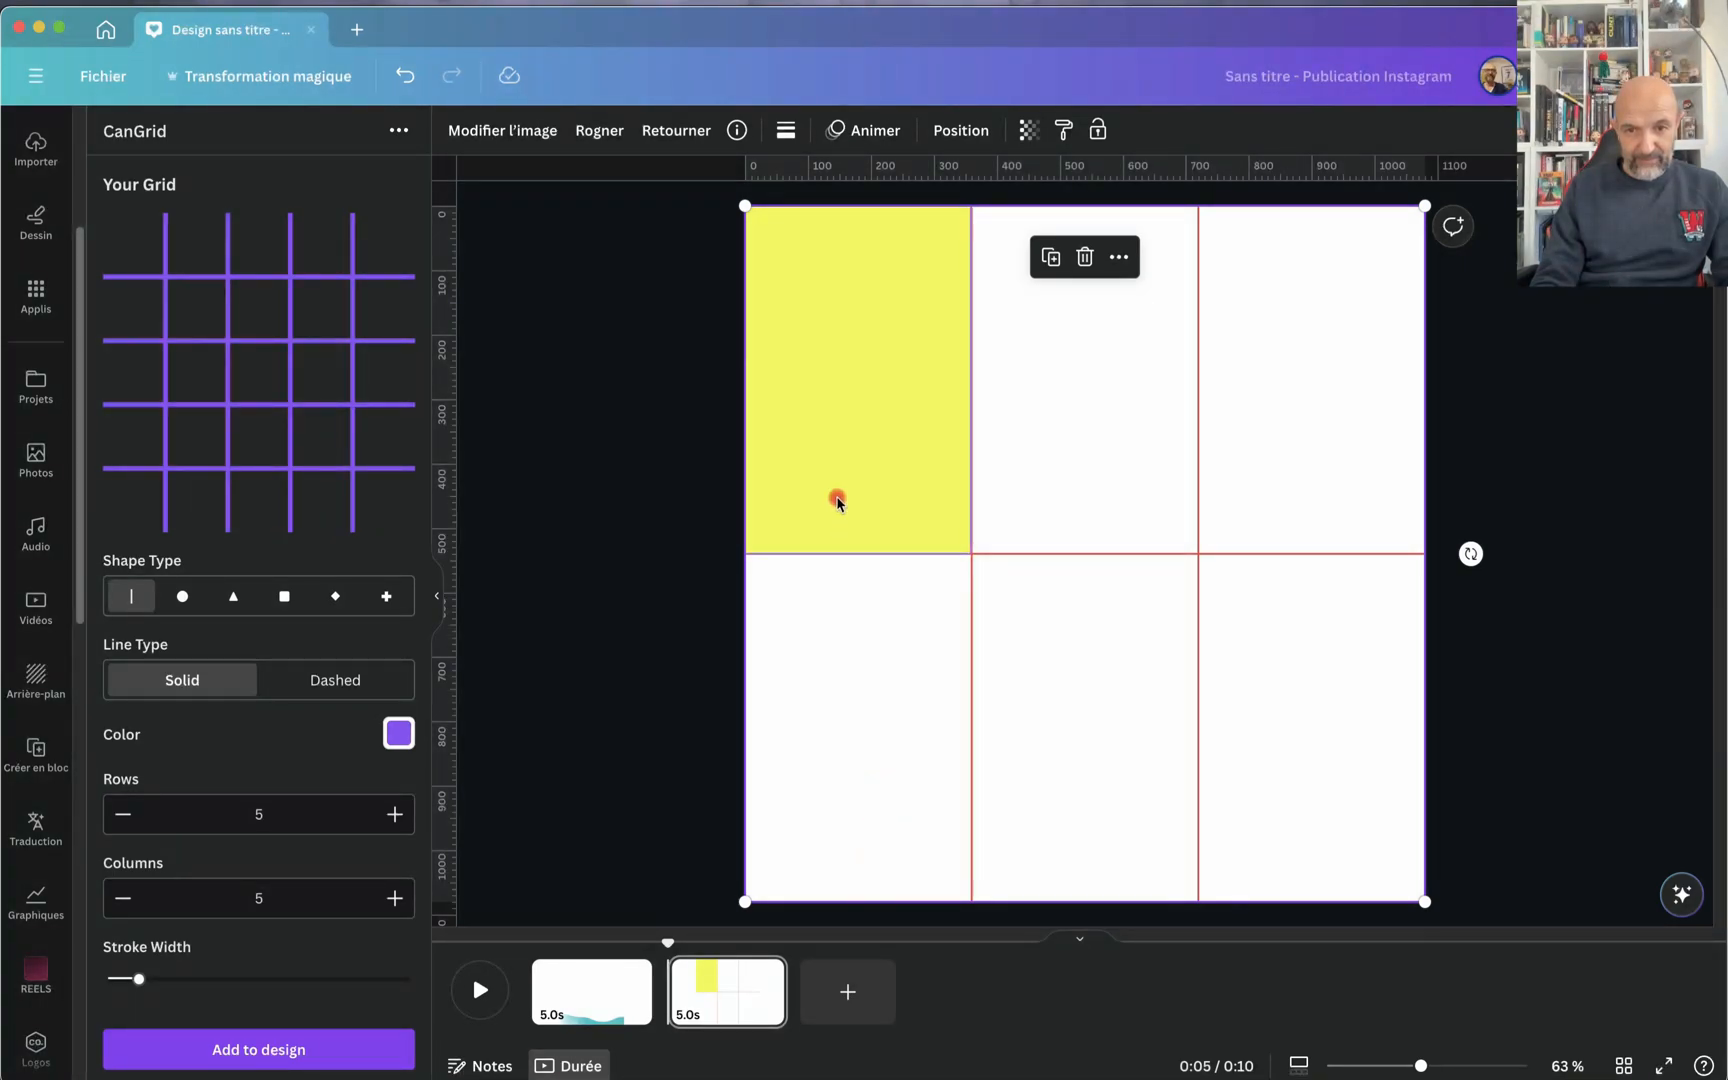
pyautogui.click(843, 457)
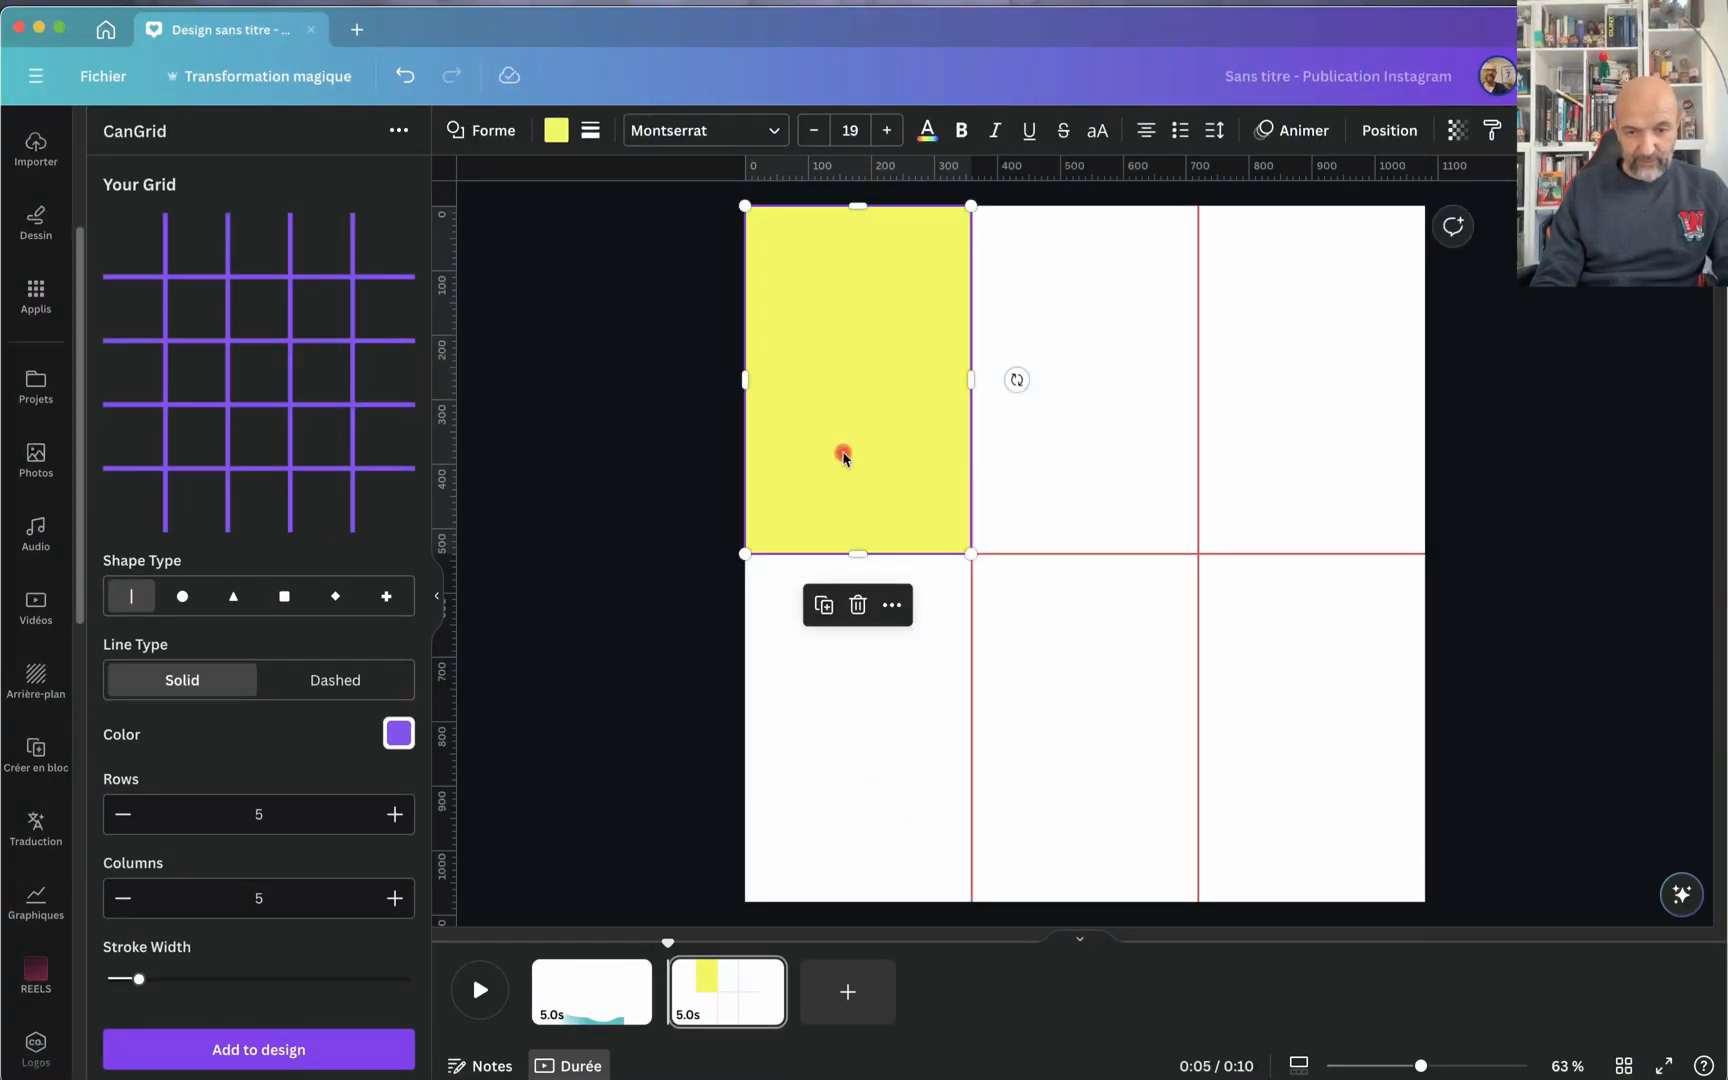
pyautogui.moveTo(841, 455); pyautogui.dragTo(1318, 812)
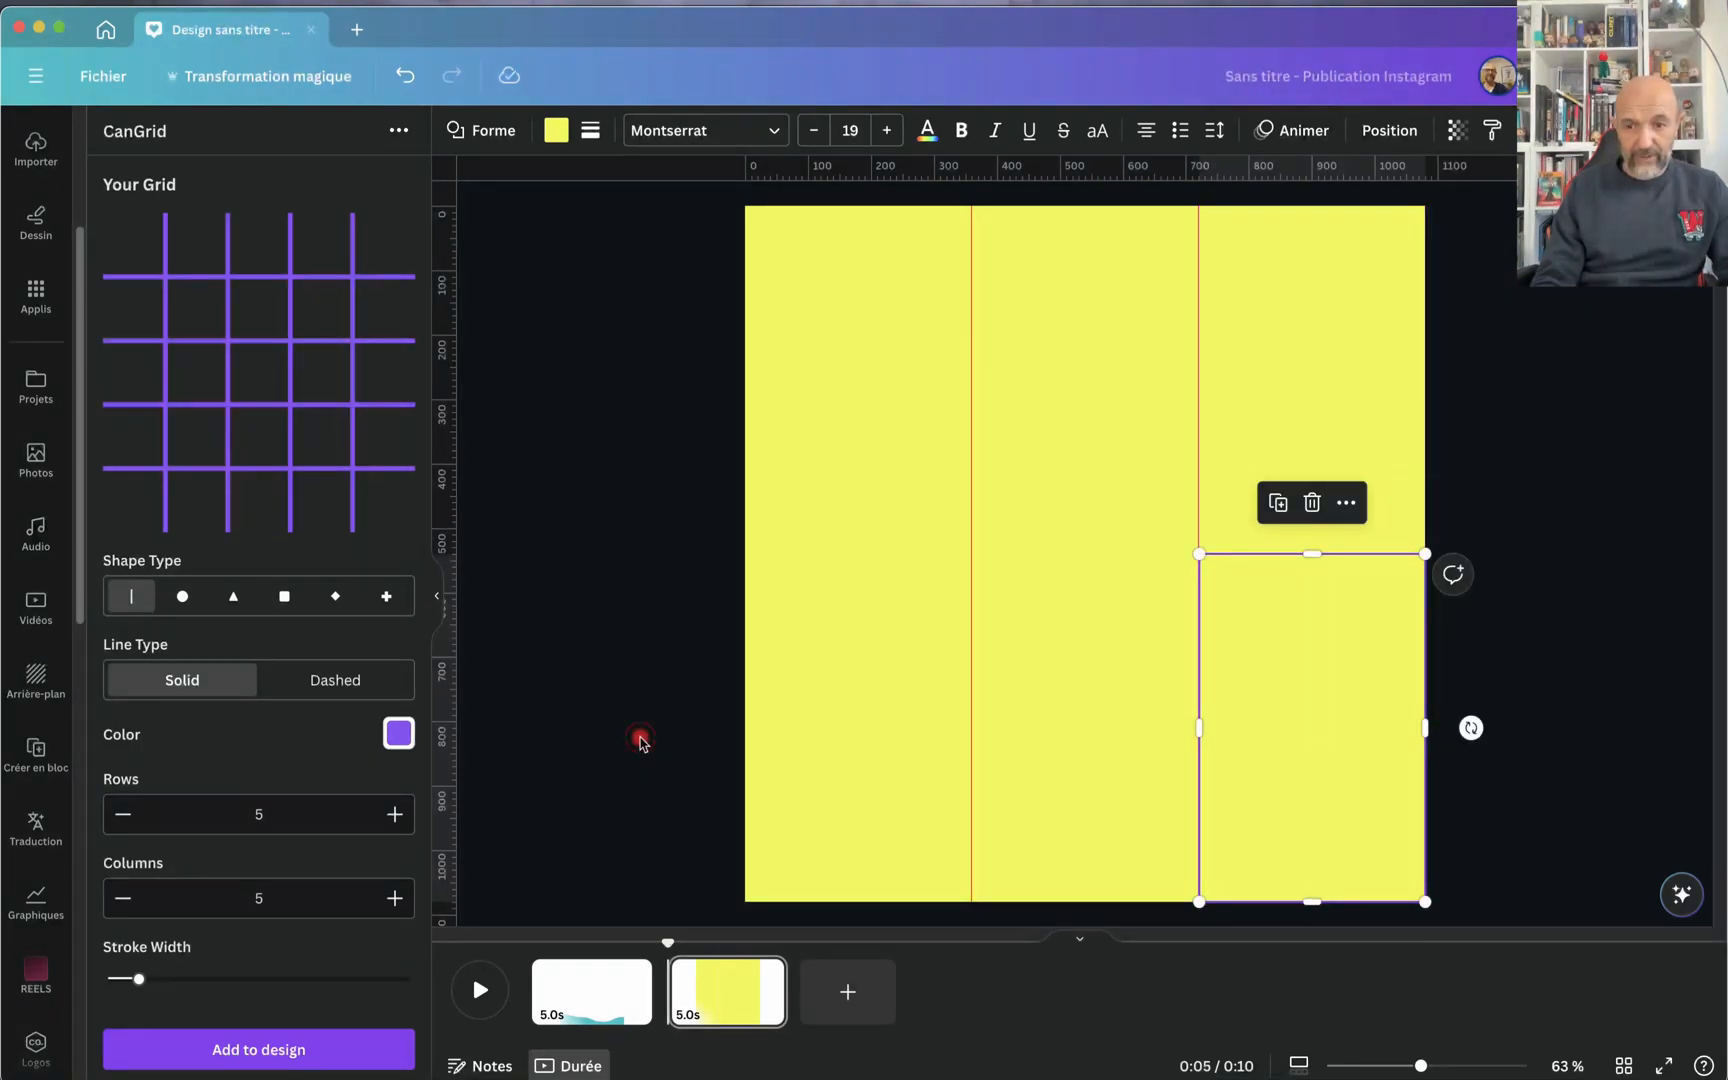
pyautogui.click(640, 740)
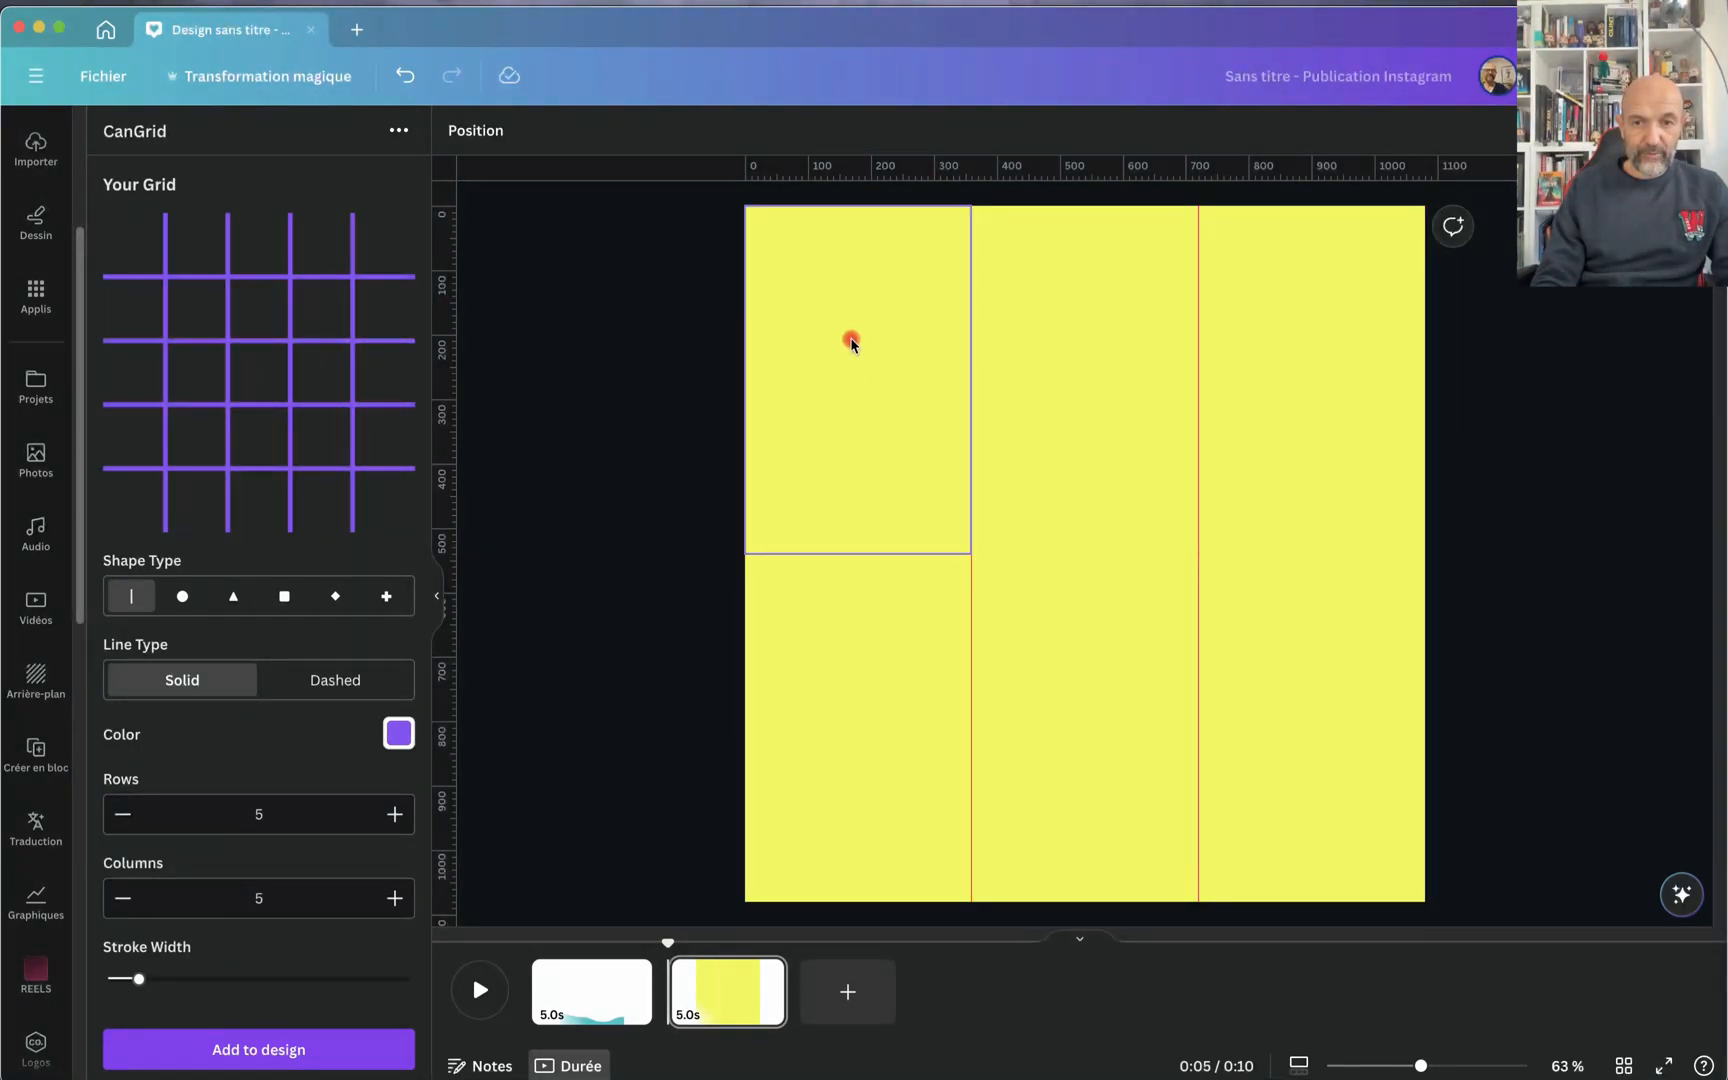
# Step: Move the red line grid to the front of the layer order, above the six yellow rectangles
pyautogui.click(476, 131)
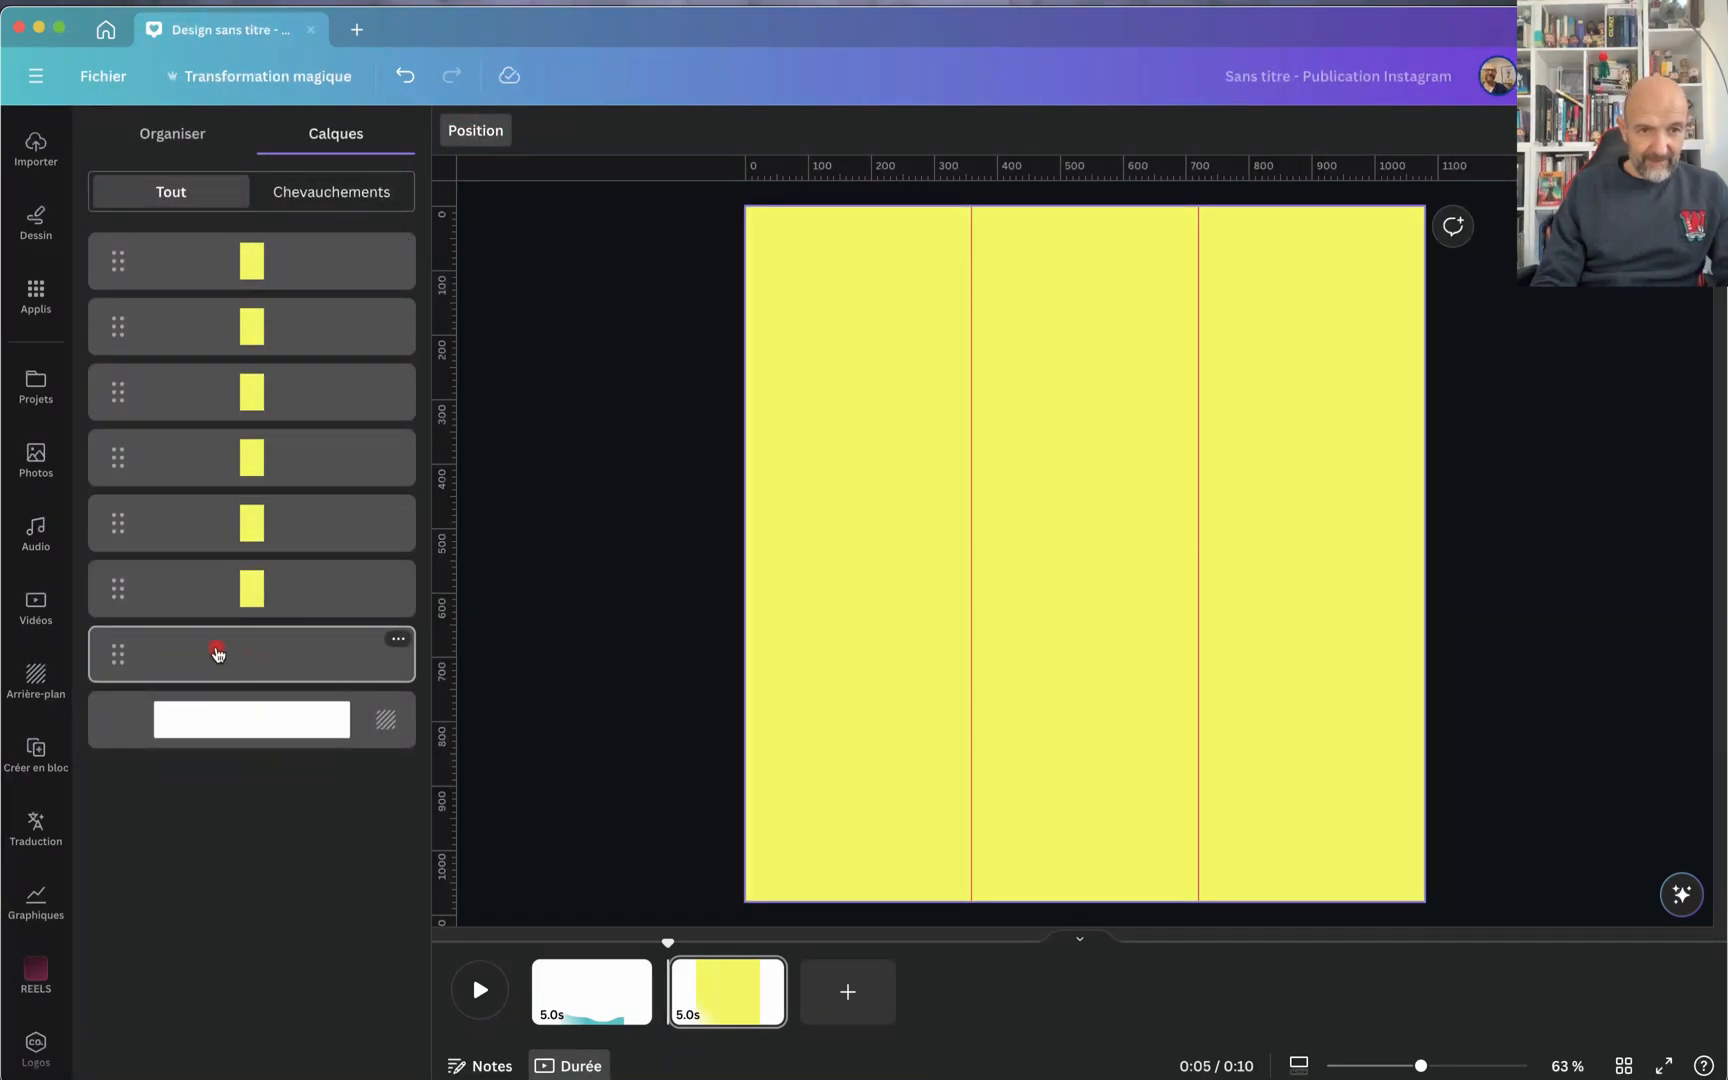
pyautogui.moveTo(118, 655); pyautogui.dragTo(121, 229)
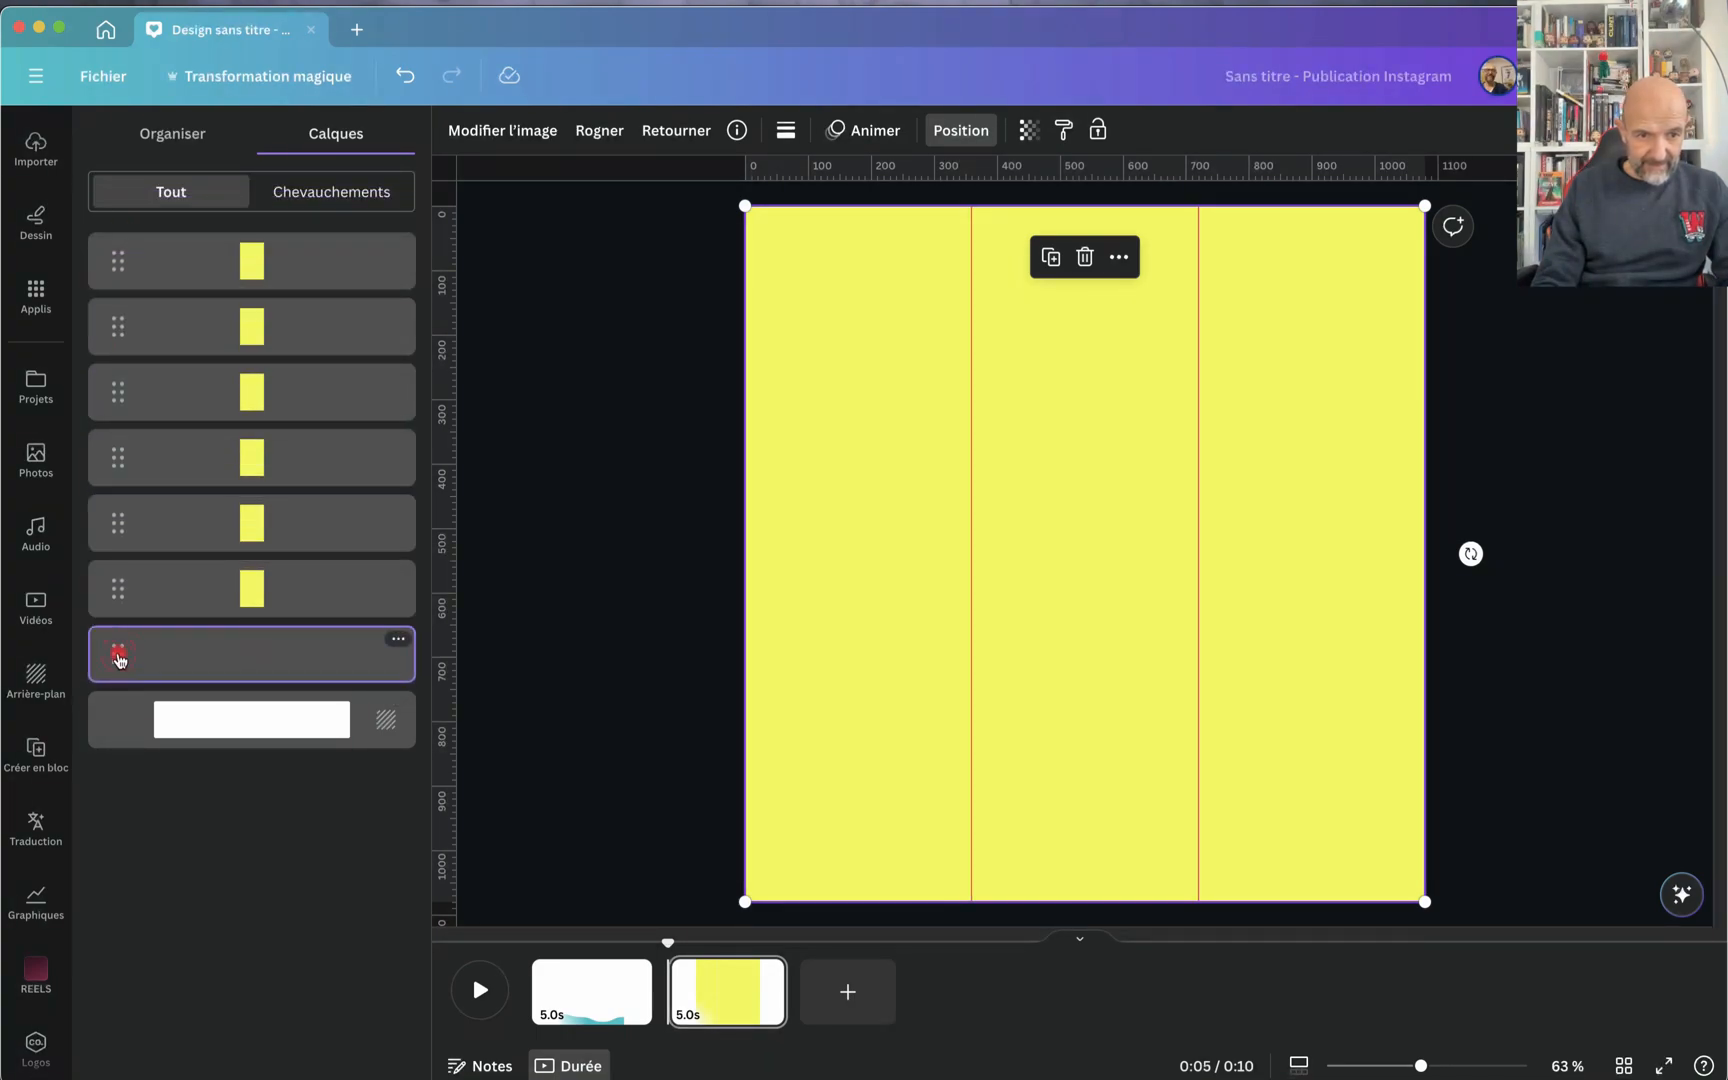
pyautogui.moveTo(118, 658); pyautogui.dragTo(115, 386)
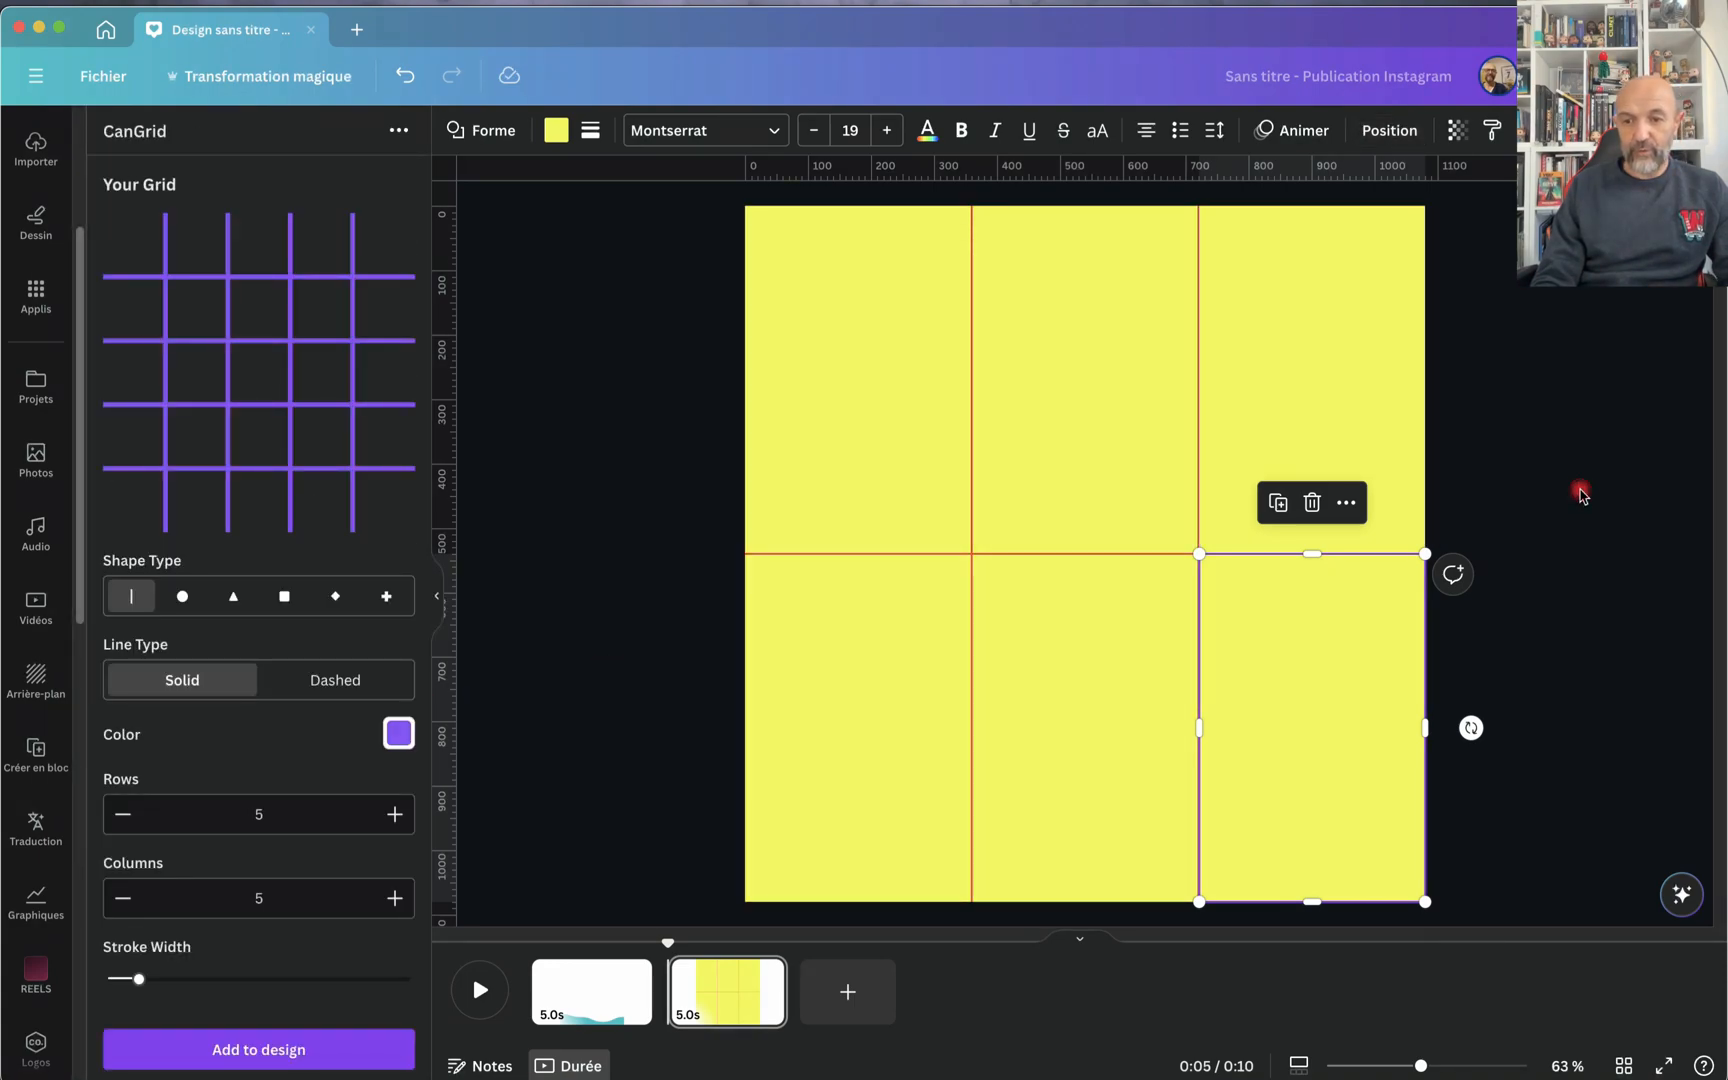
pyautogui.click(1580, 495)
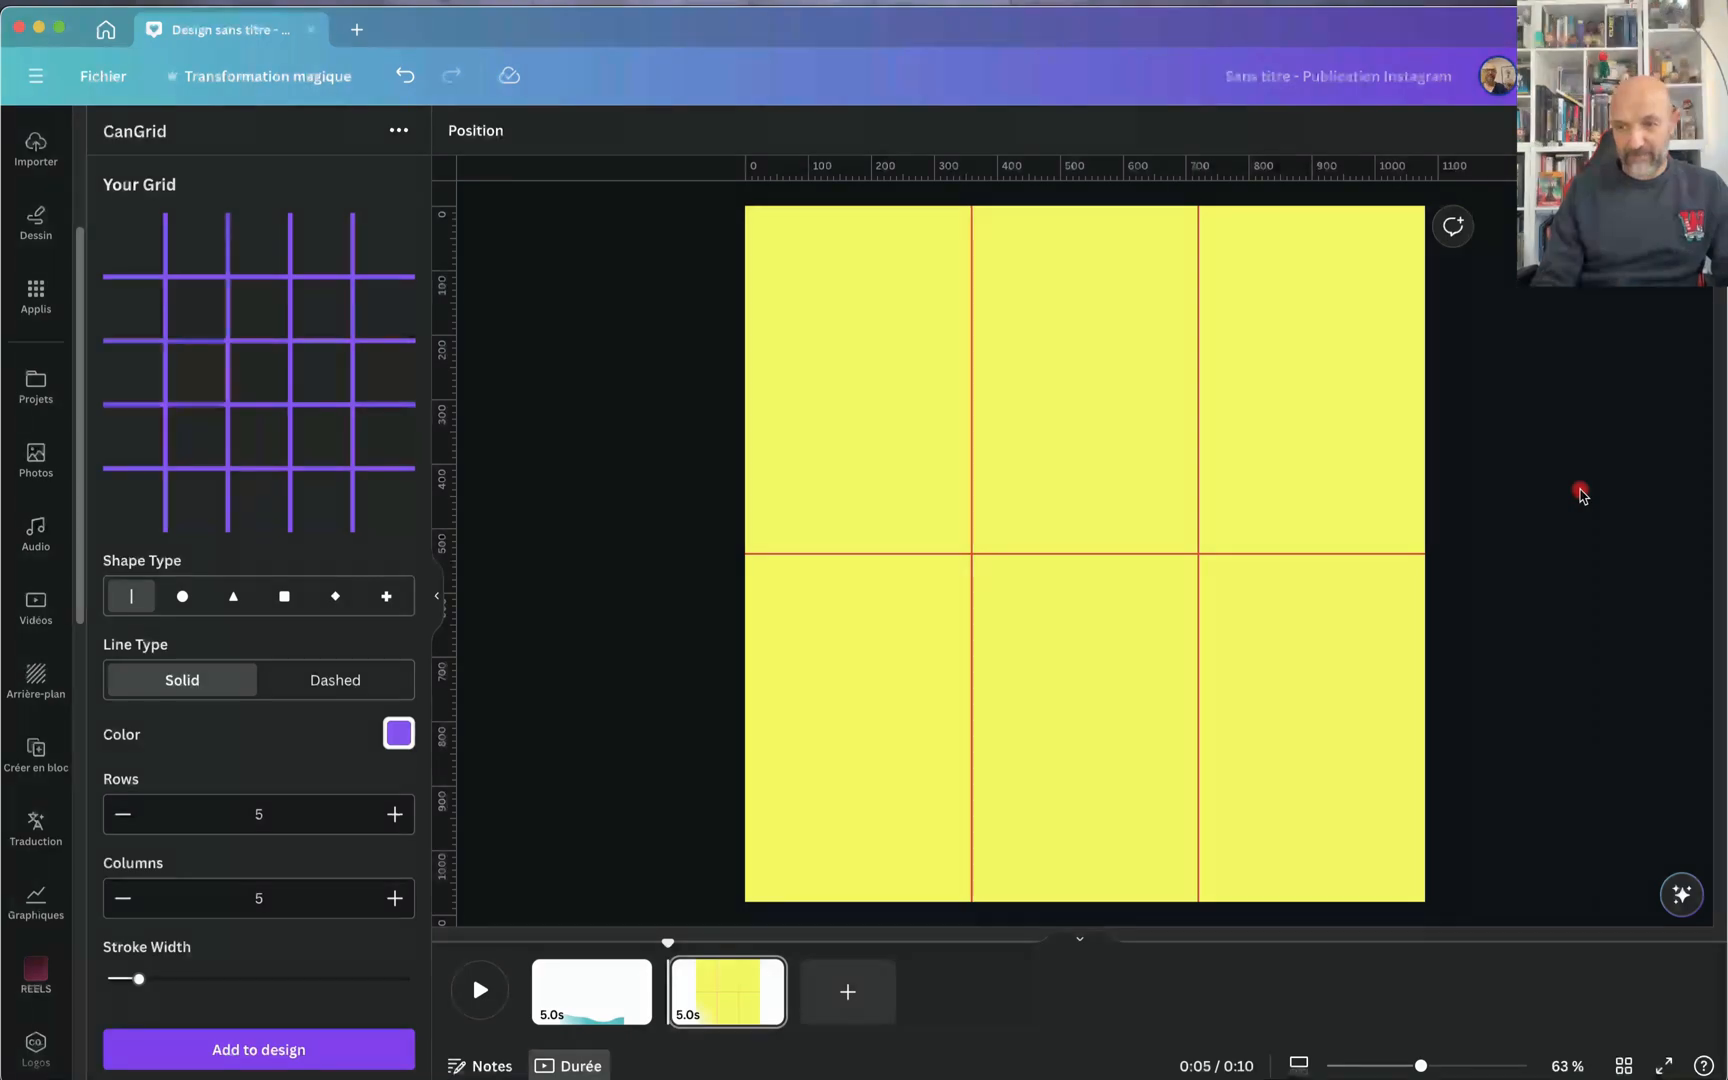
# Step: Examine up close how the yellow rectangles align with the red grid lines, then return to viewing the whole page
pyautogui.scroll(5, 1580, 495)
pyautogui.scroll(-1, 1580, 495)
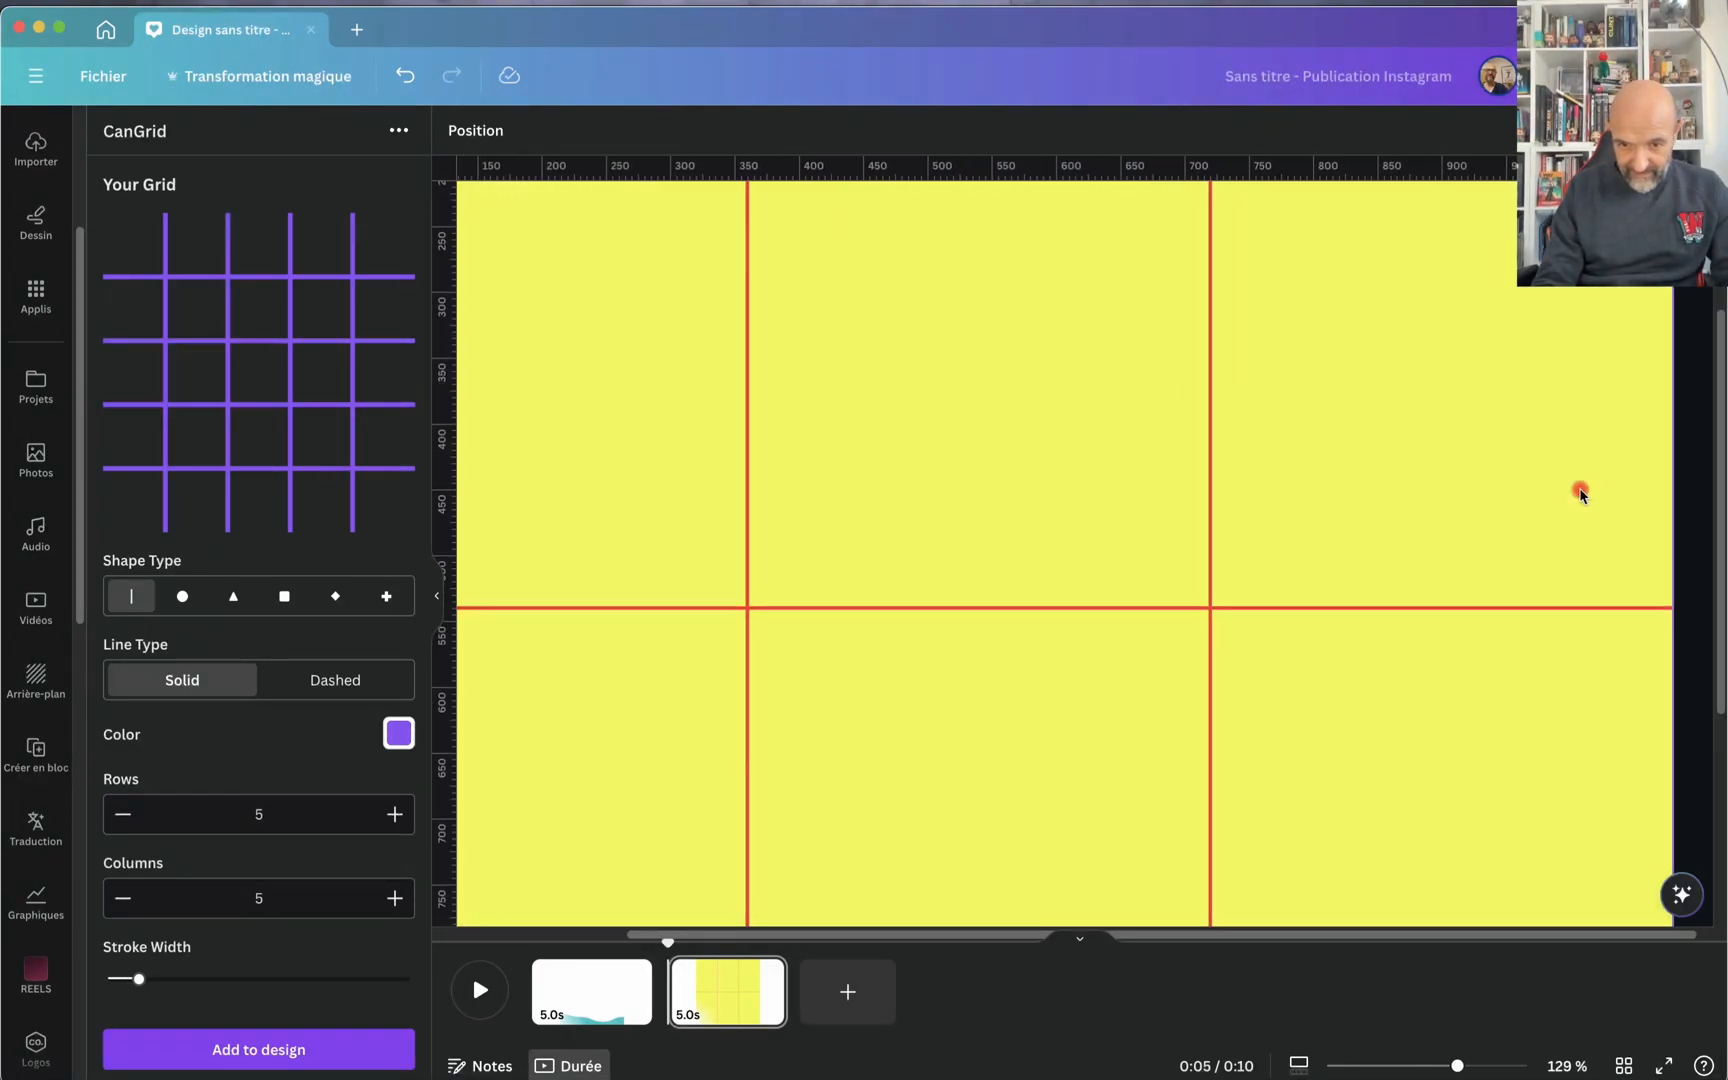
pyautogui.hscroll(-1, 1580, 495)
pyautogui.hscroll(1, 1580, 495)
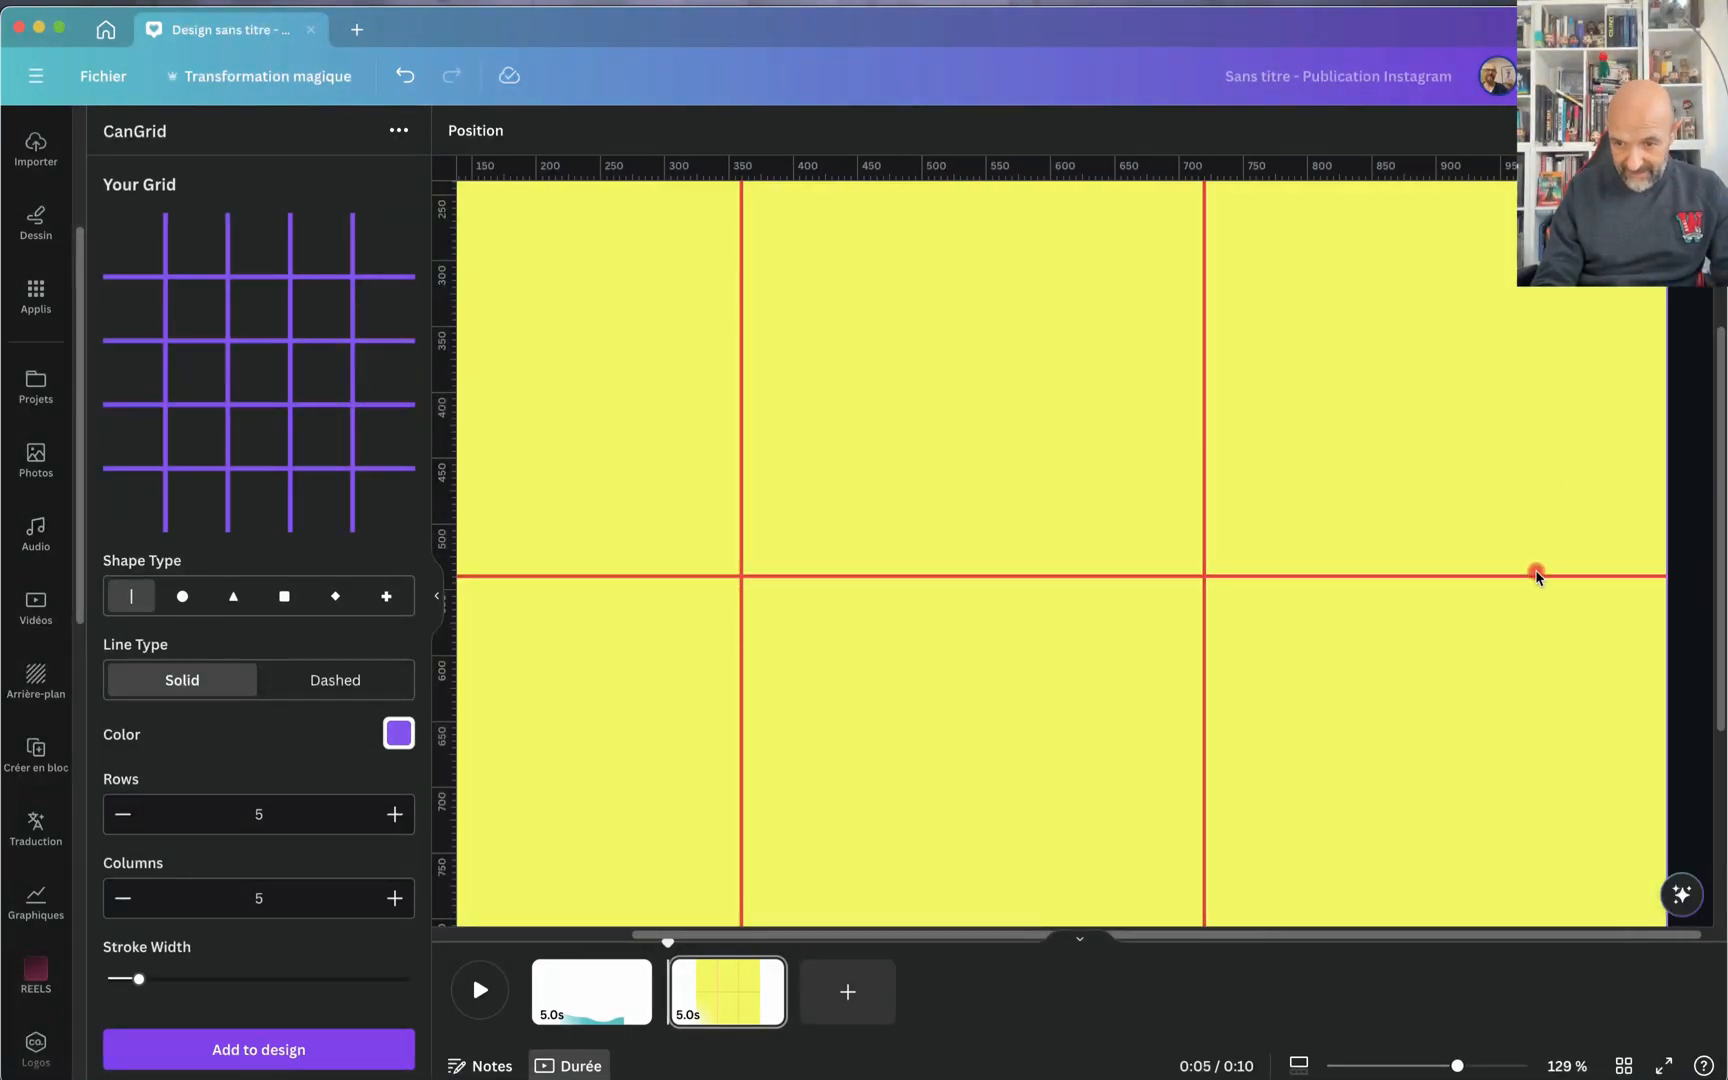
pyautogui.click(1496, 633)
pyautogui.moveTo(1449, 677); pyautogui.dragTo(1449, 679)
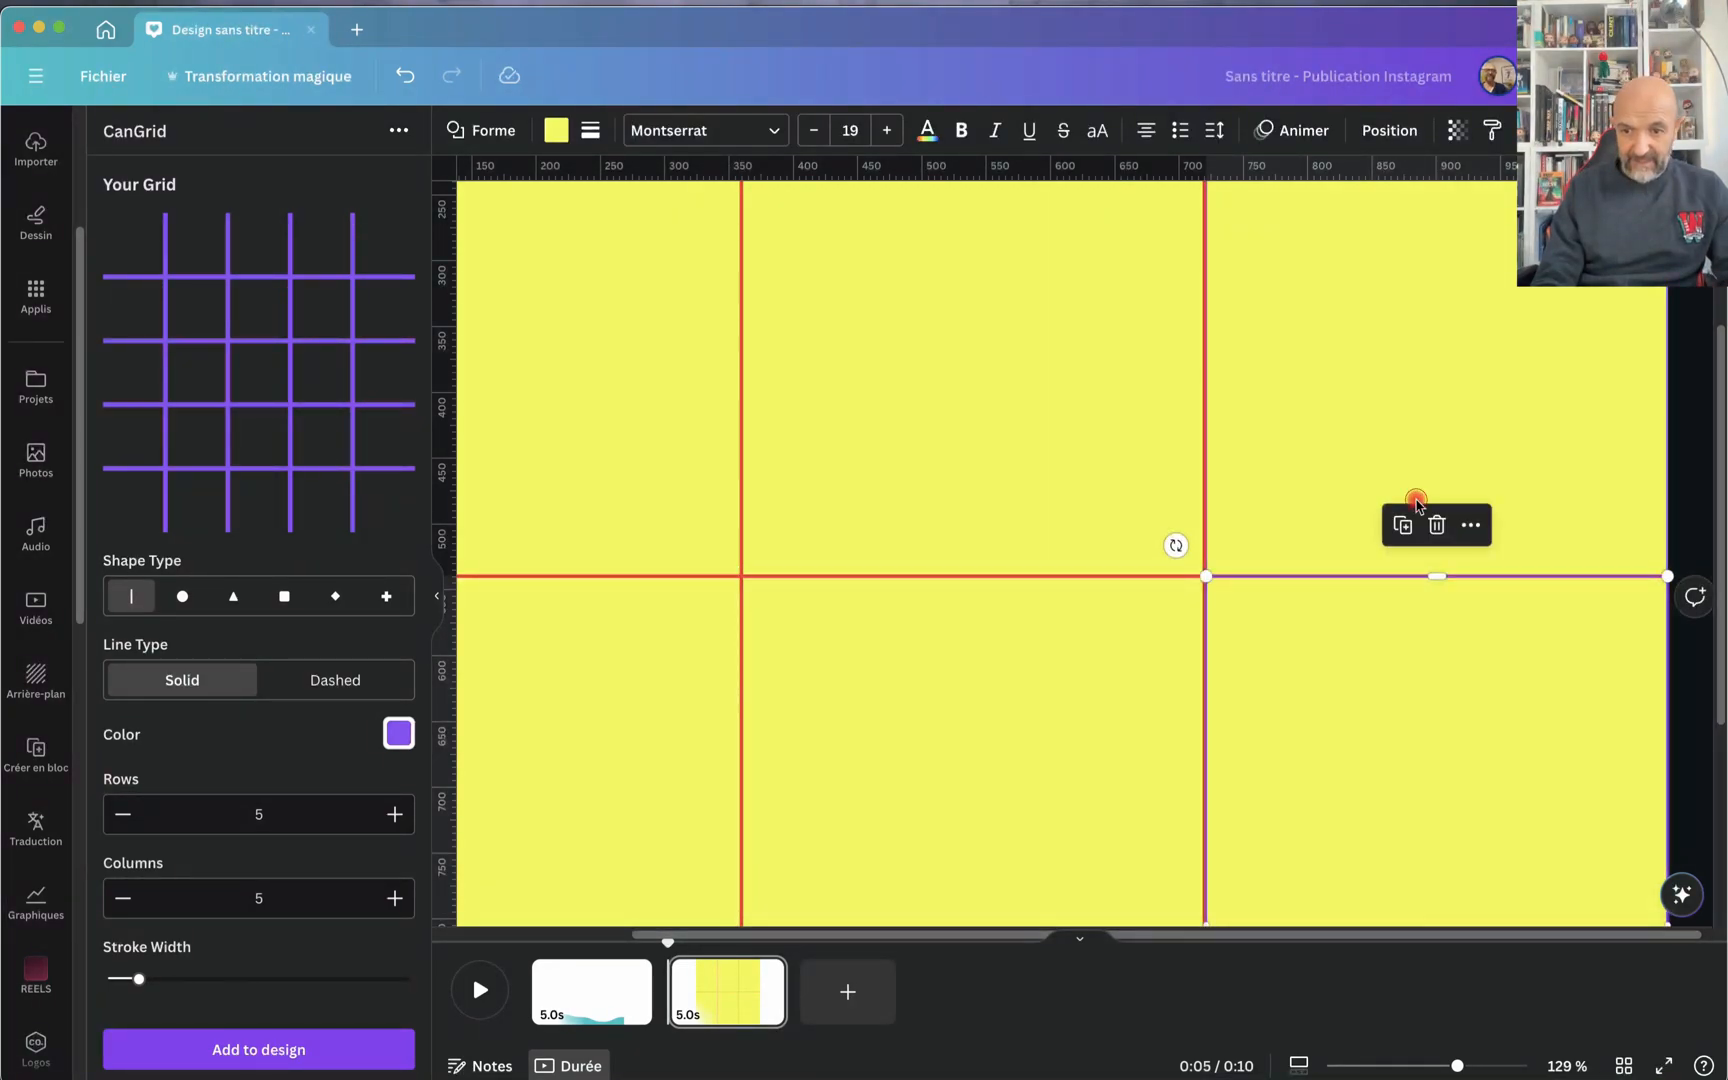
pyautogui.click(1416, 501)
pyautogui.press('super+alt+0')
pyautogui.scroll(-1, 1416, 501)
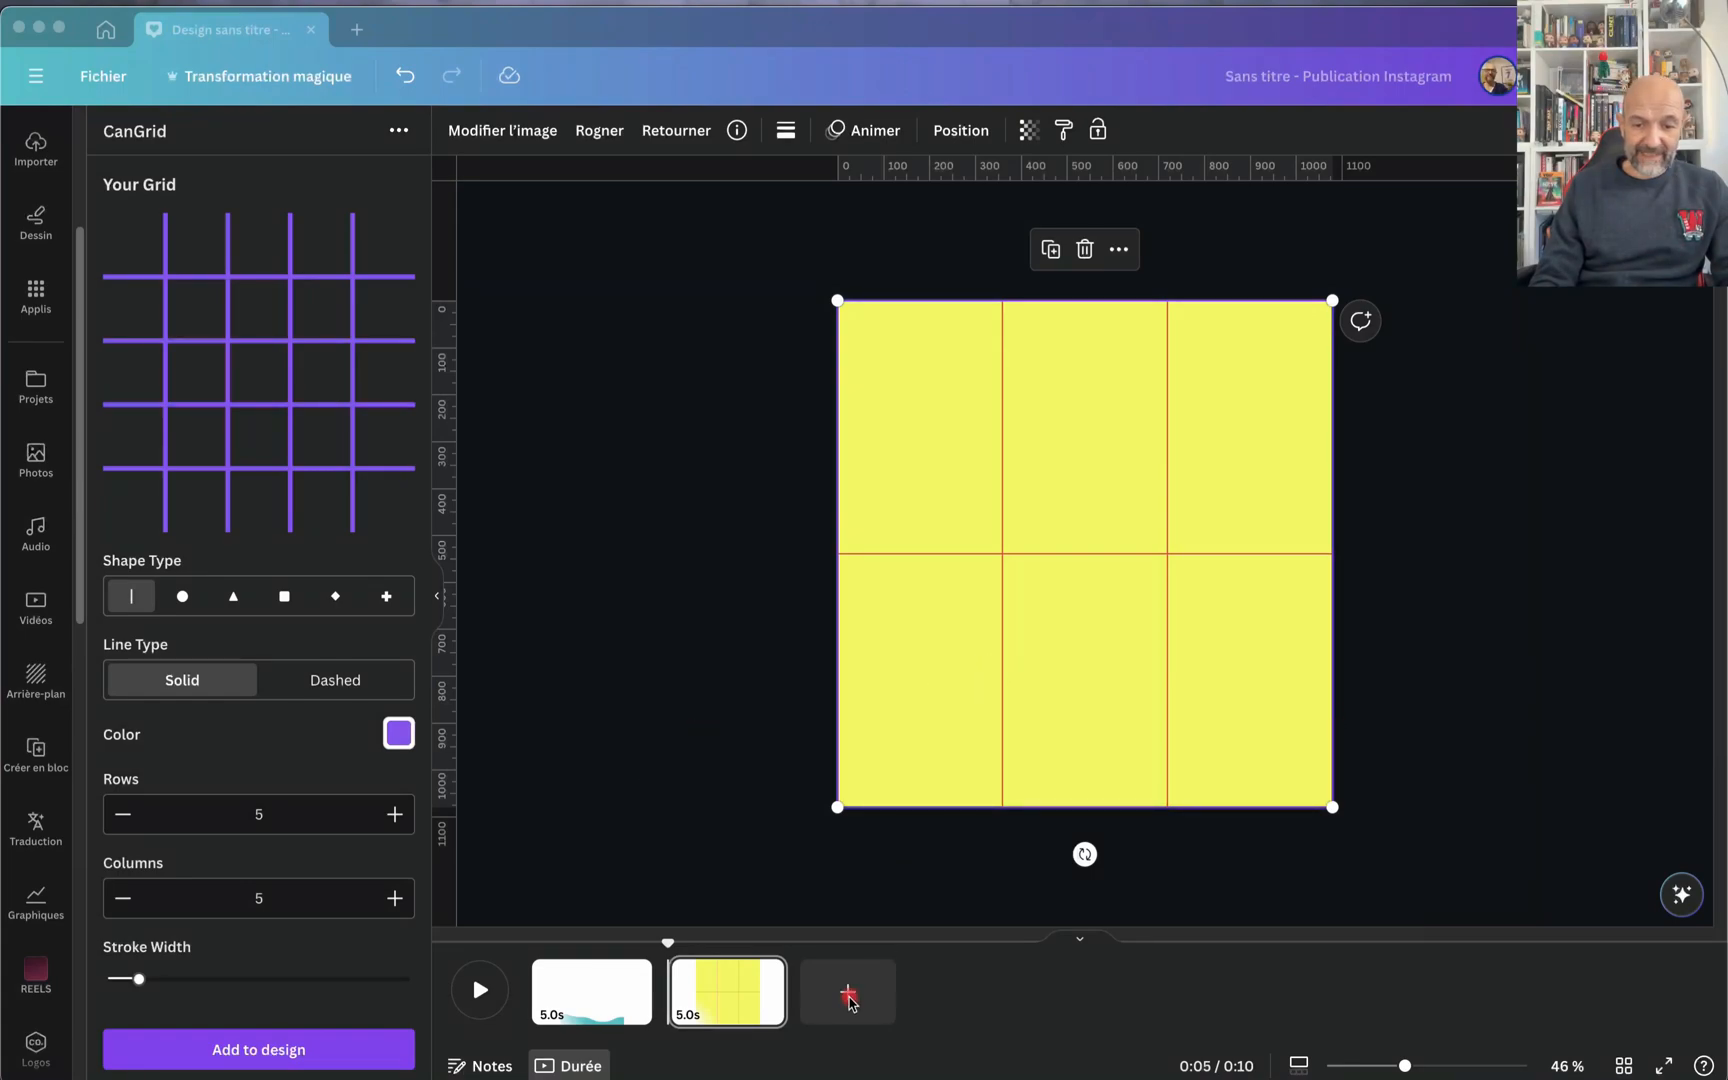
# Step: Add a blank third page and search the apps for "can border"
pyautogui.click(848, 993)
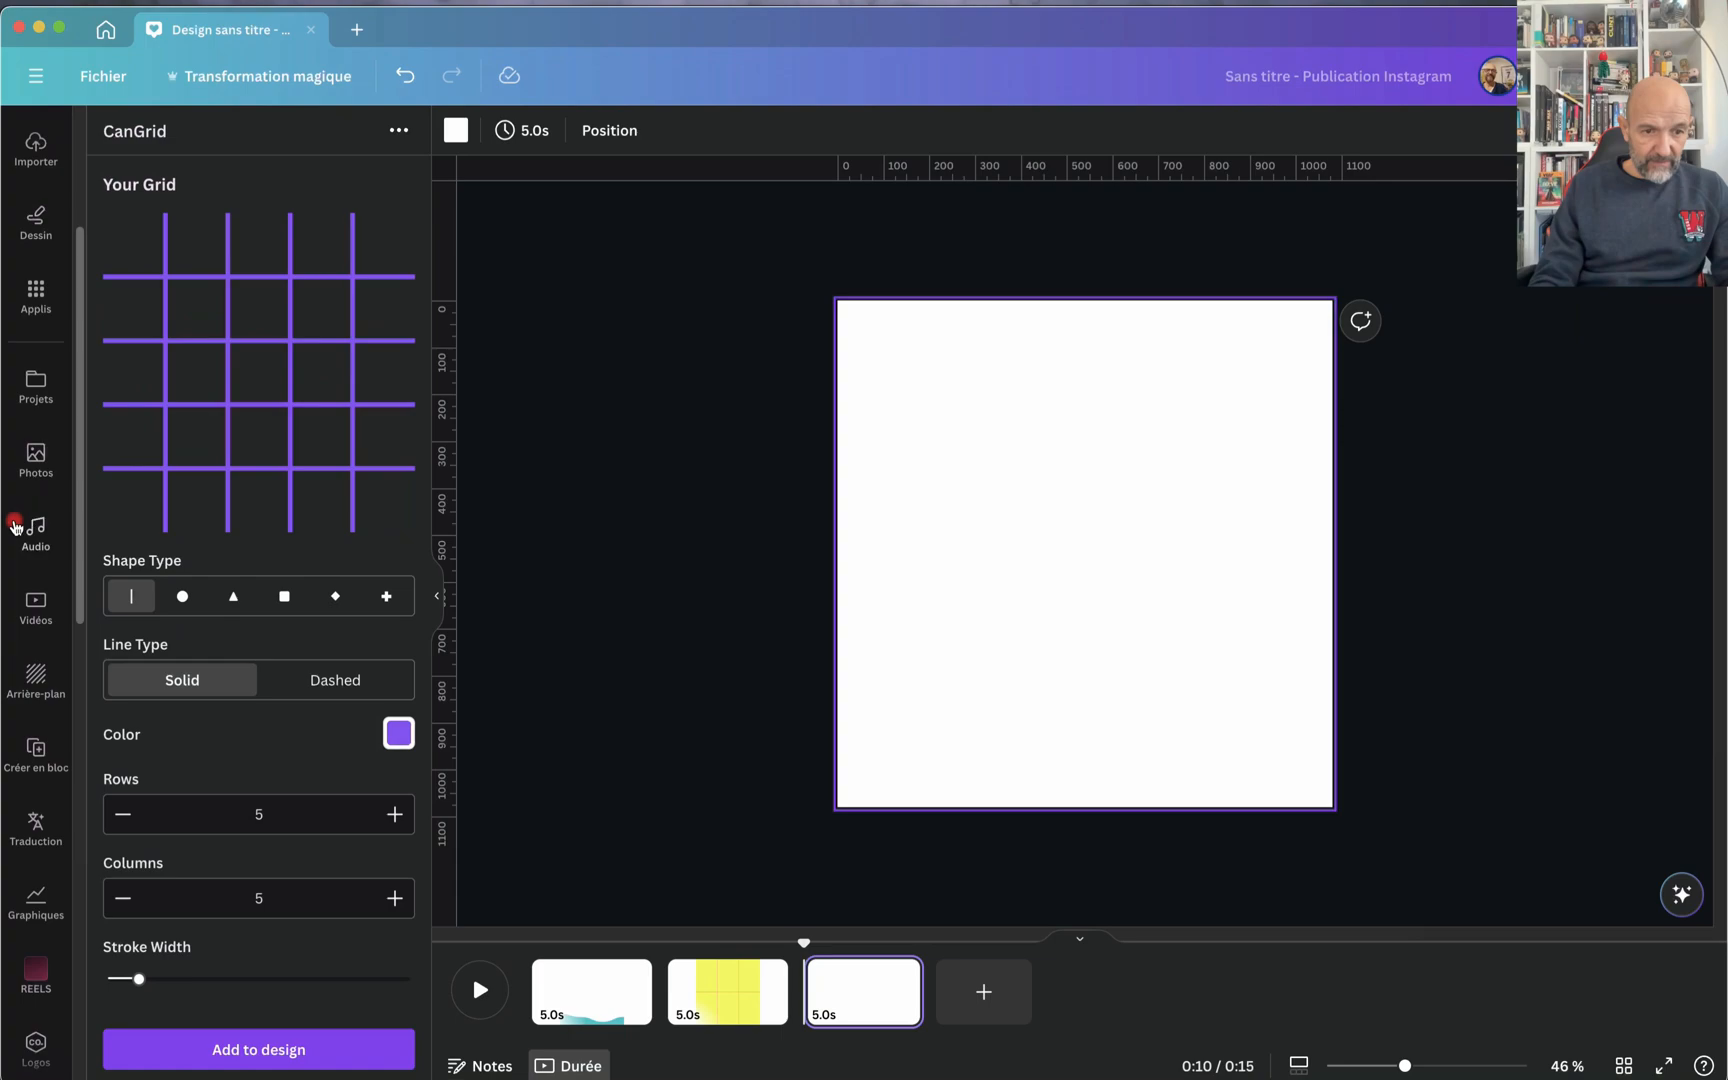
pyautogui.click(33, 300)
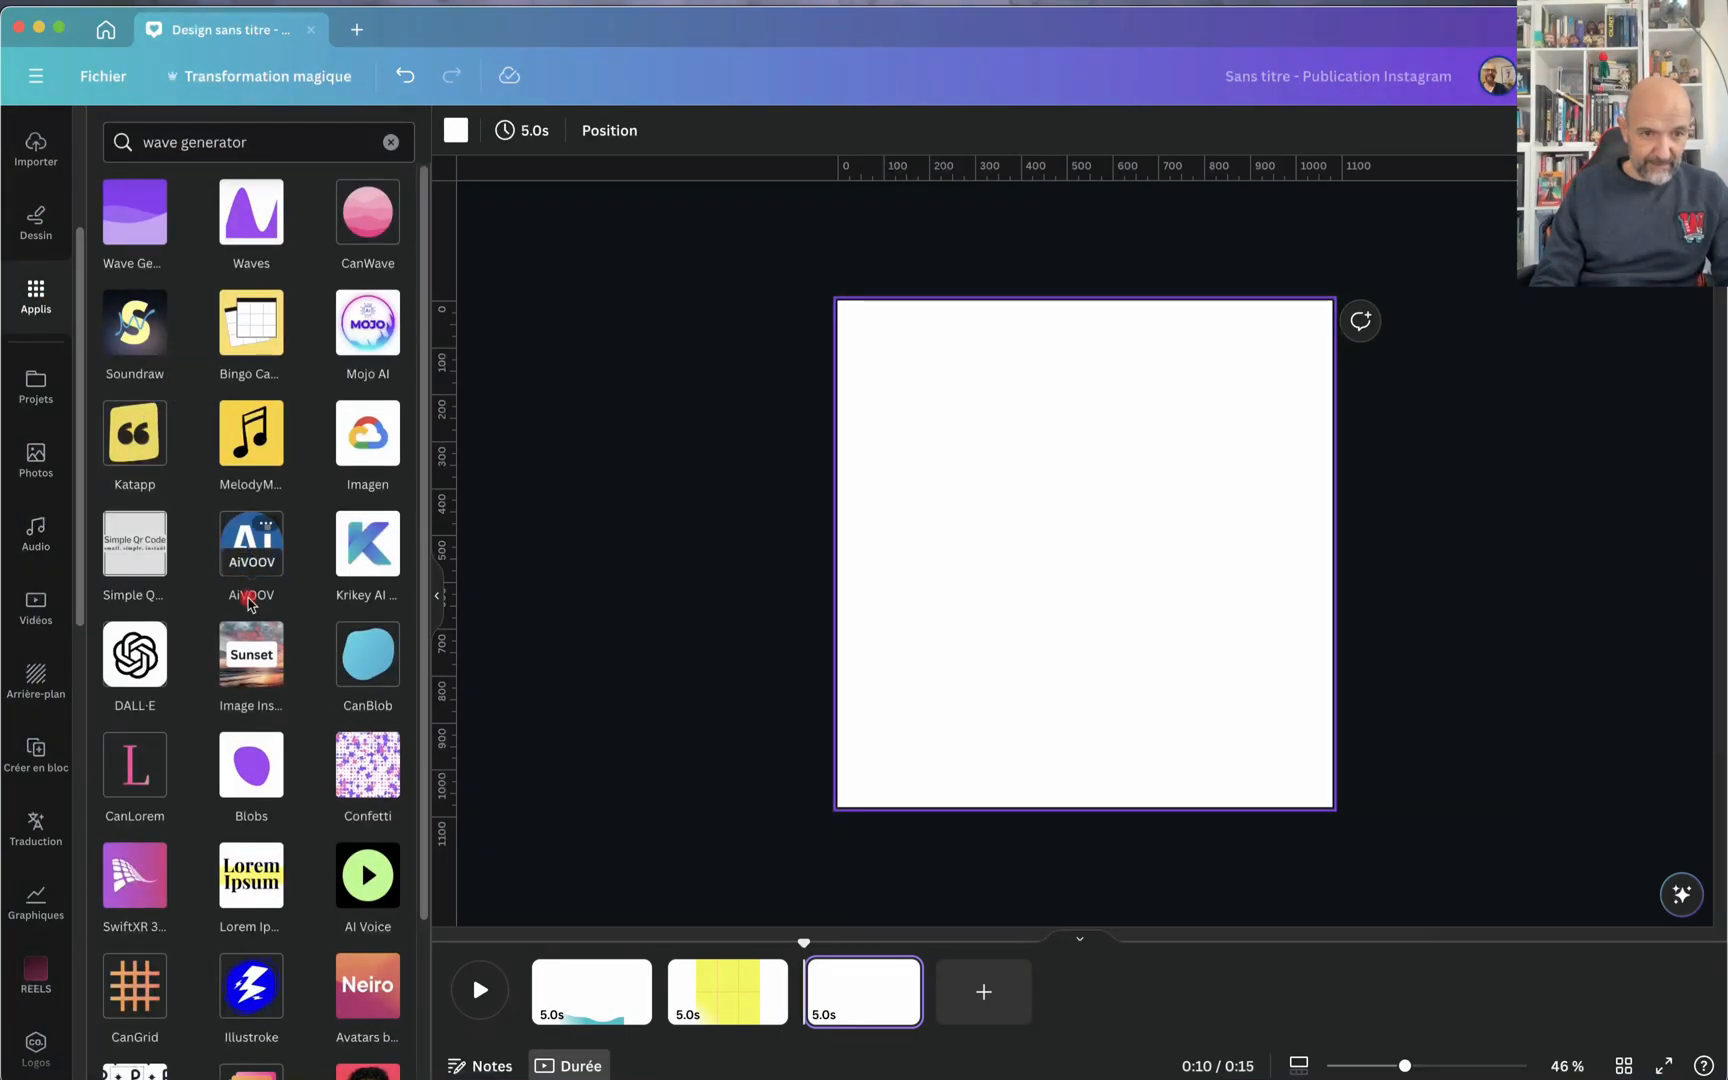
pyautogui.scroll(-4, 249, 600)
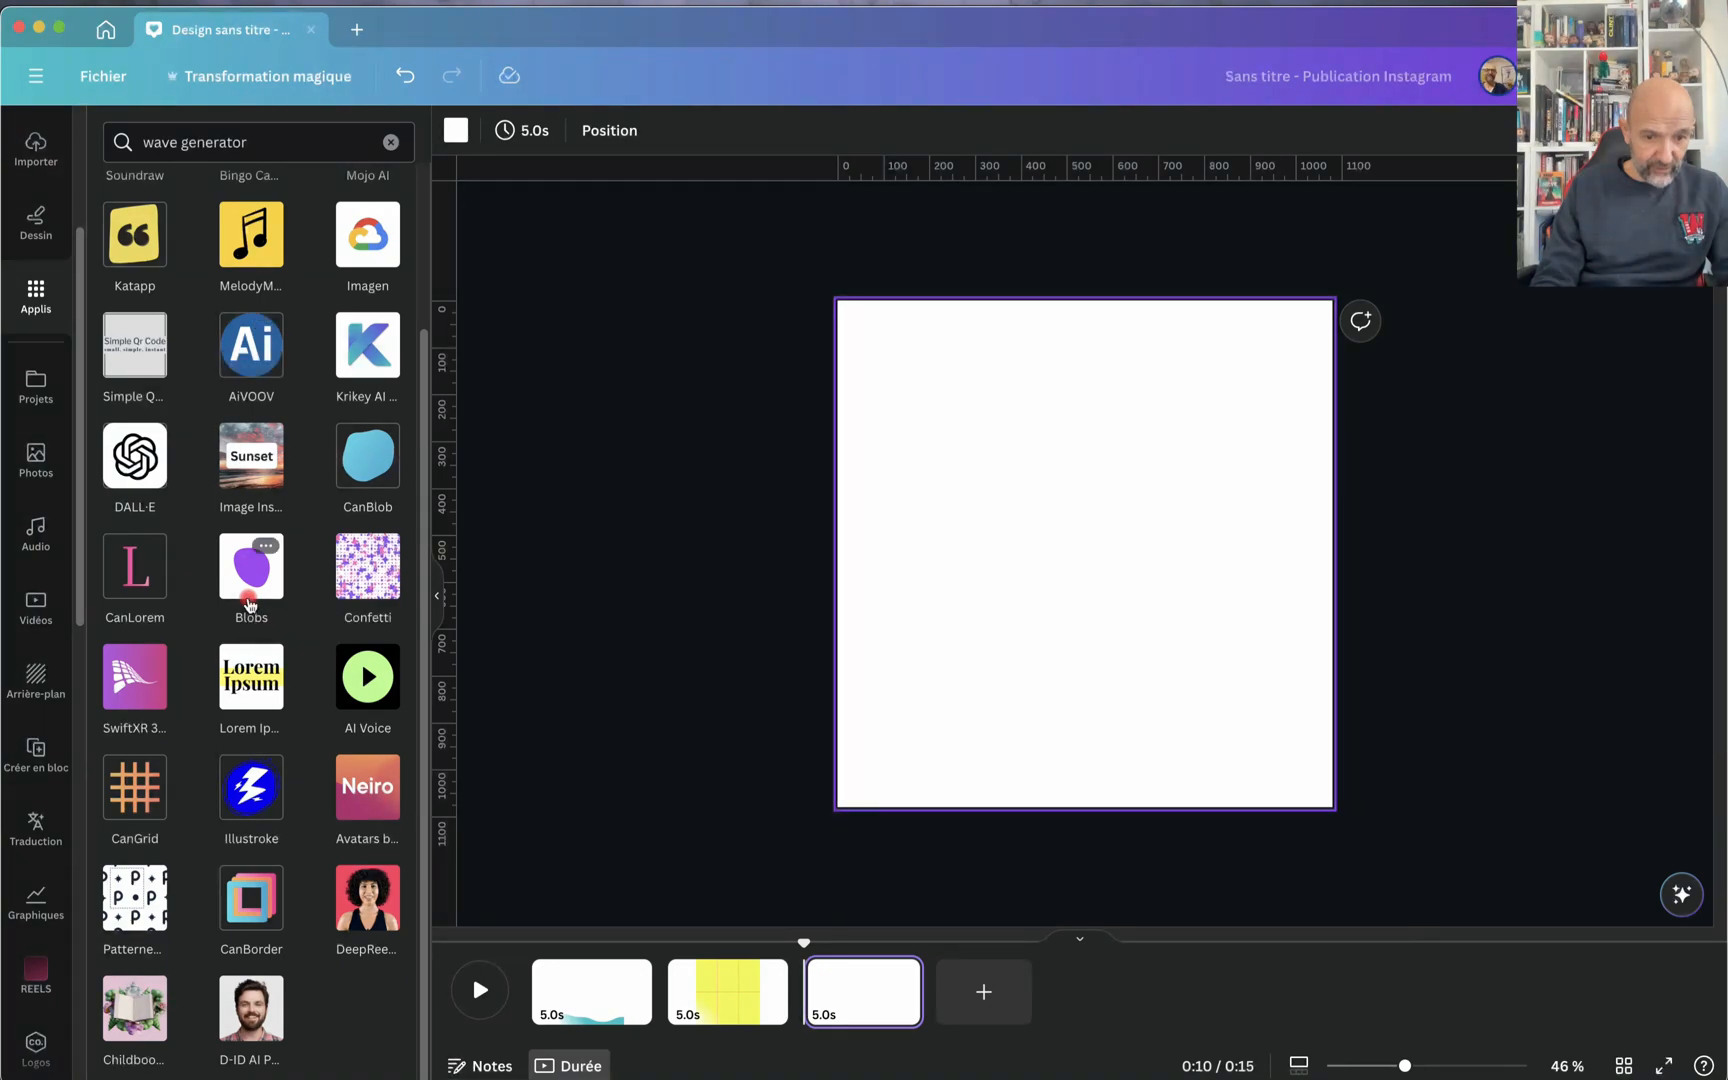
pyautogui.scroll(4, 249, 590)
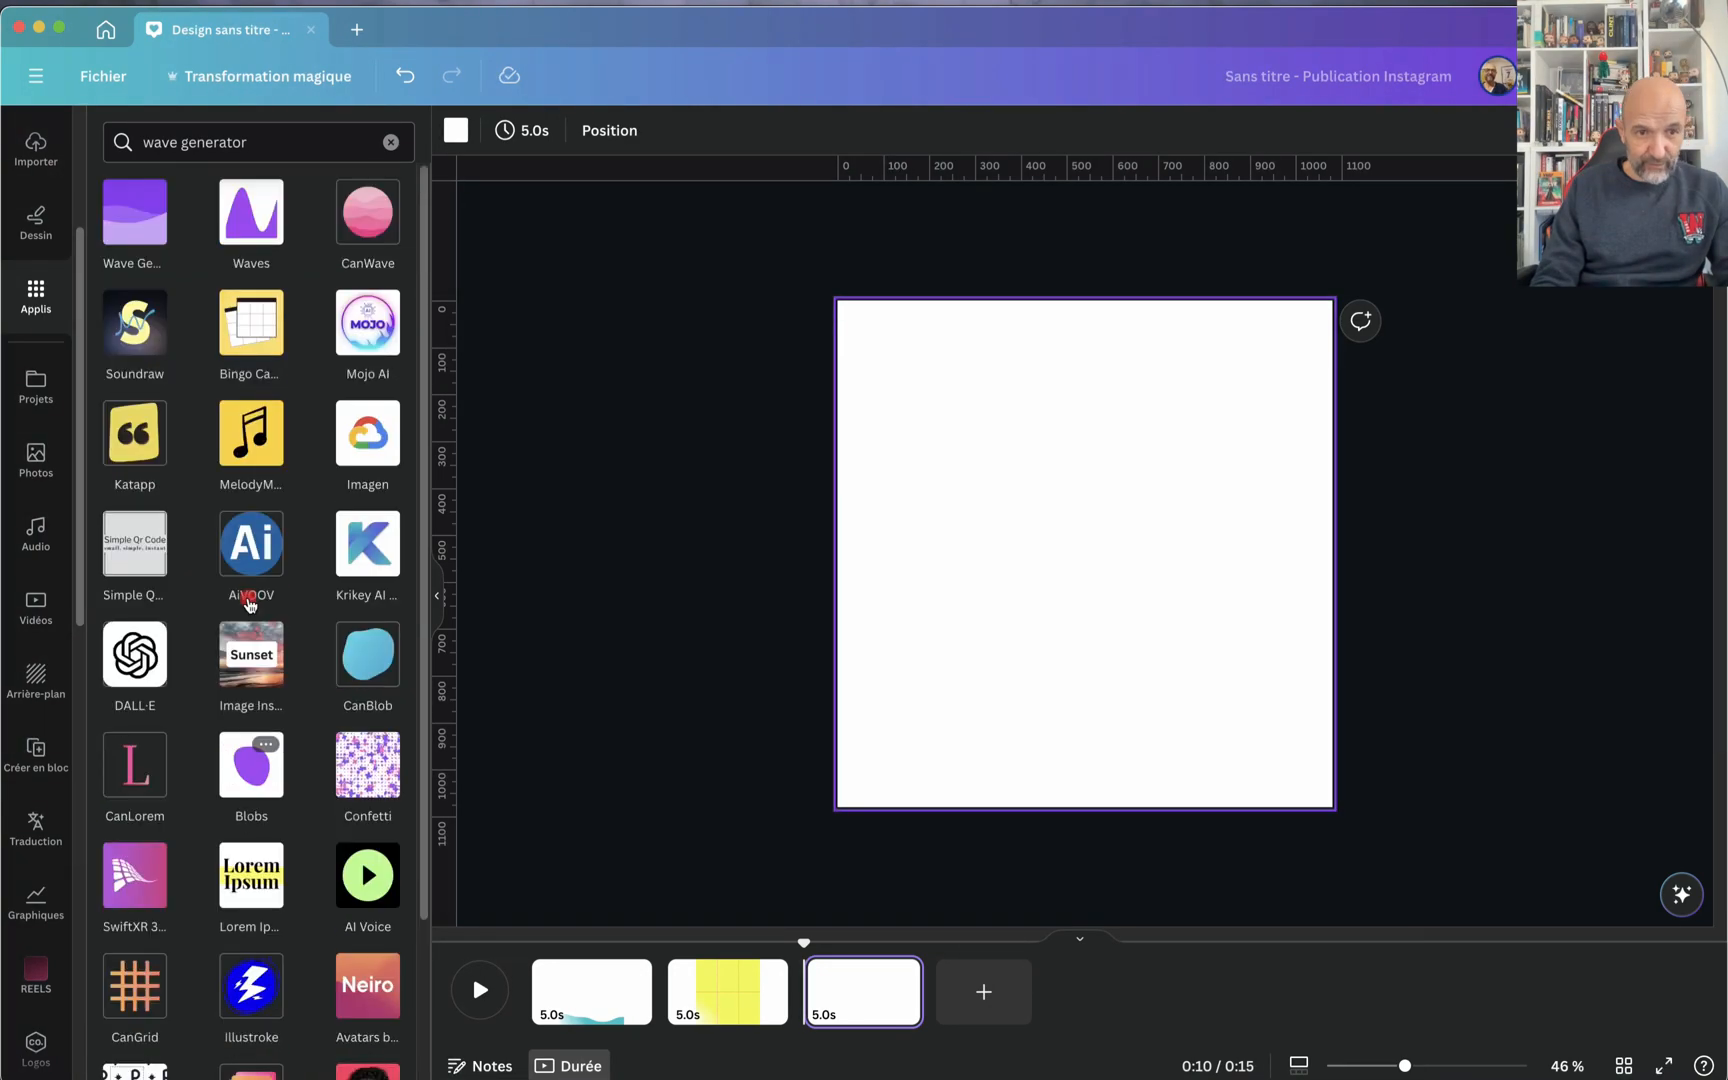
pyautogui.click(391, 142)
pyautogui.write('can')
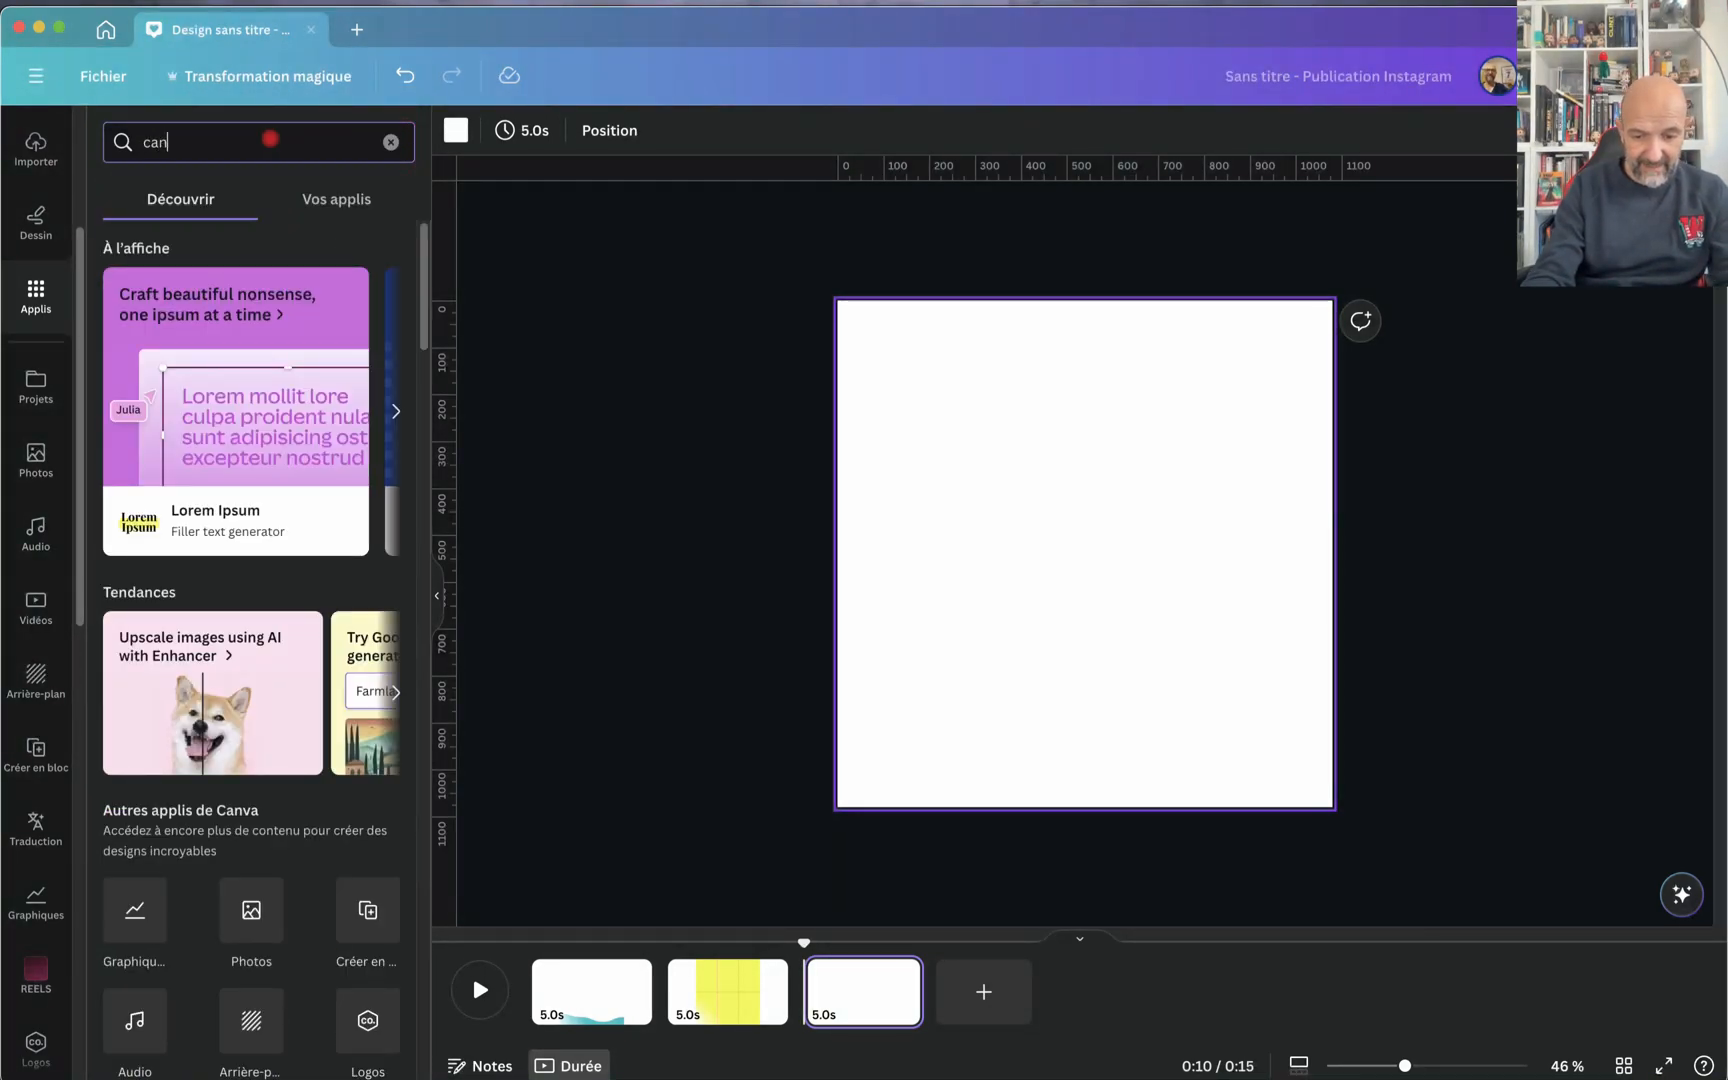
pyautogui.write(' border')
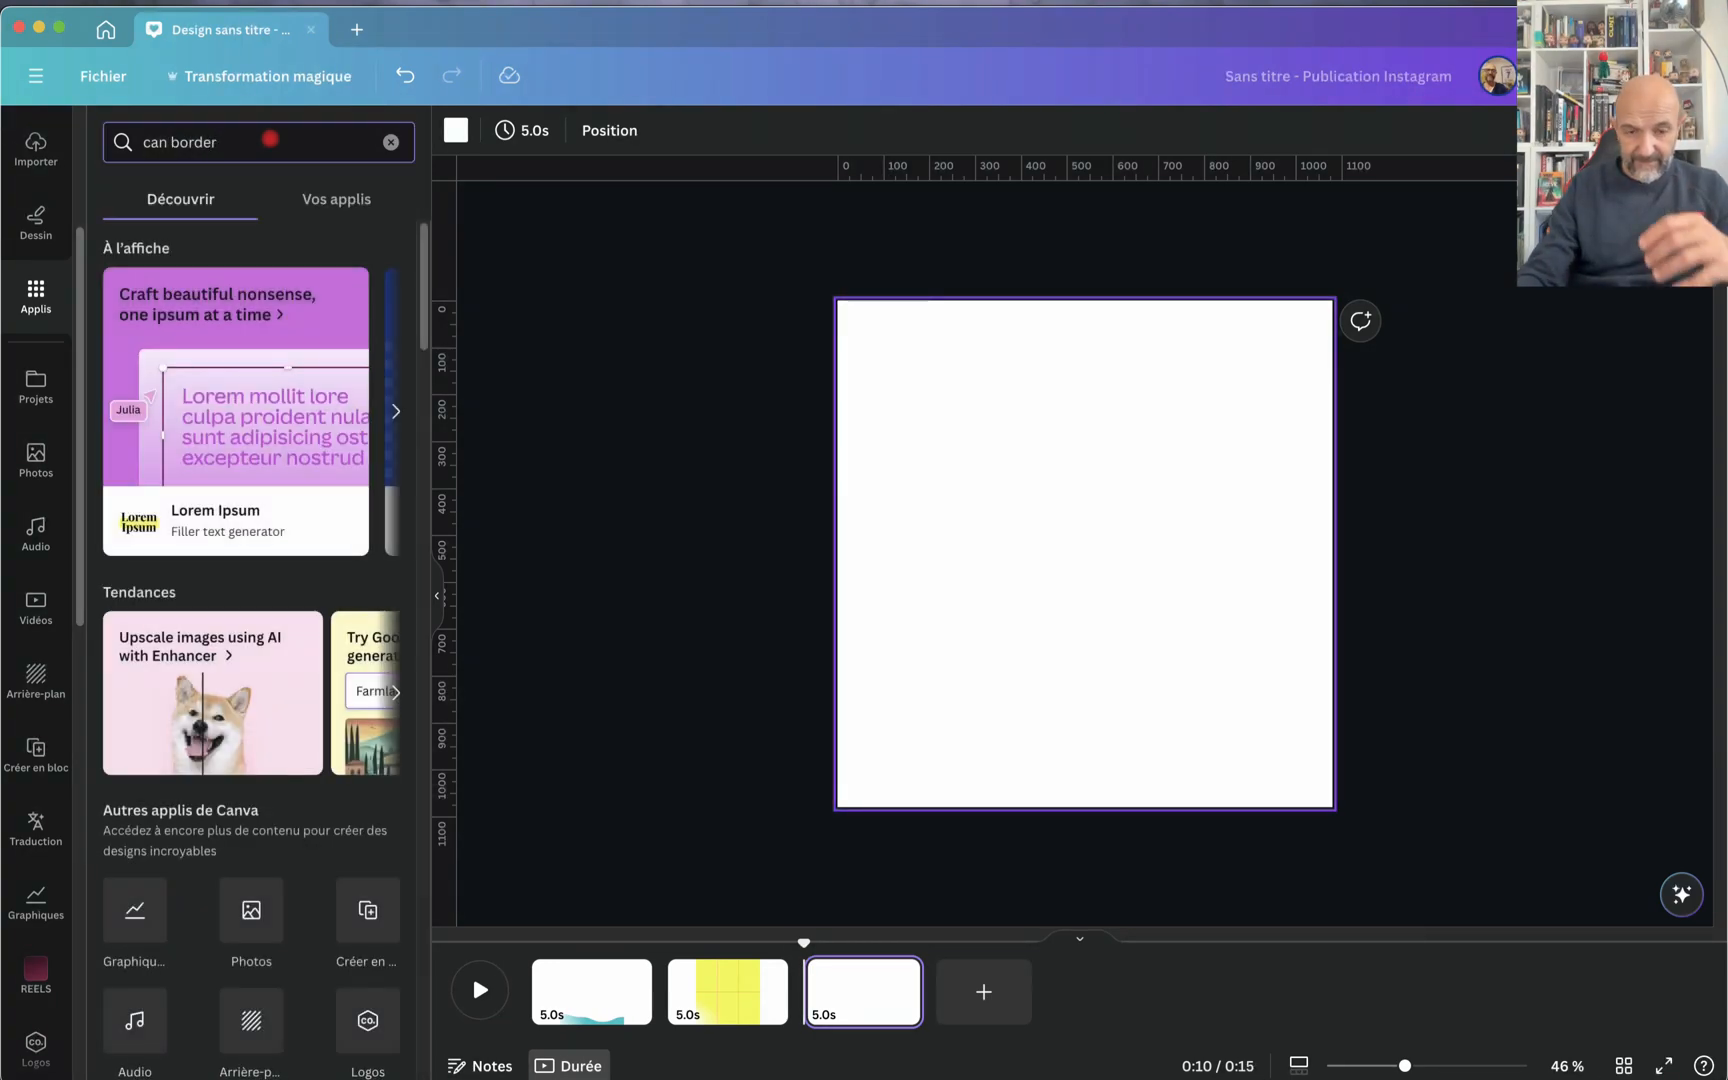
pyautogui.press('Return')
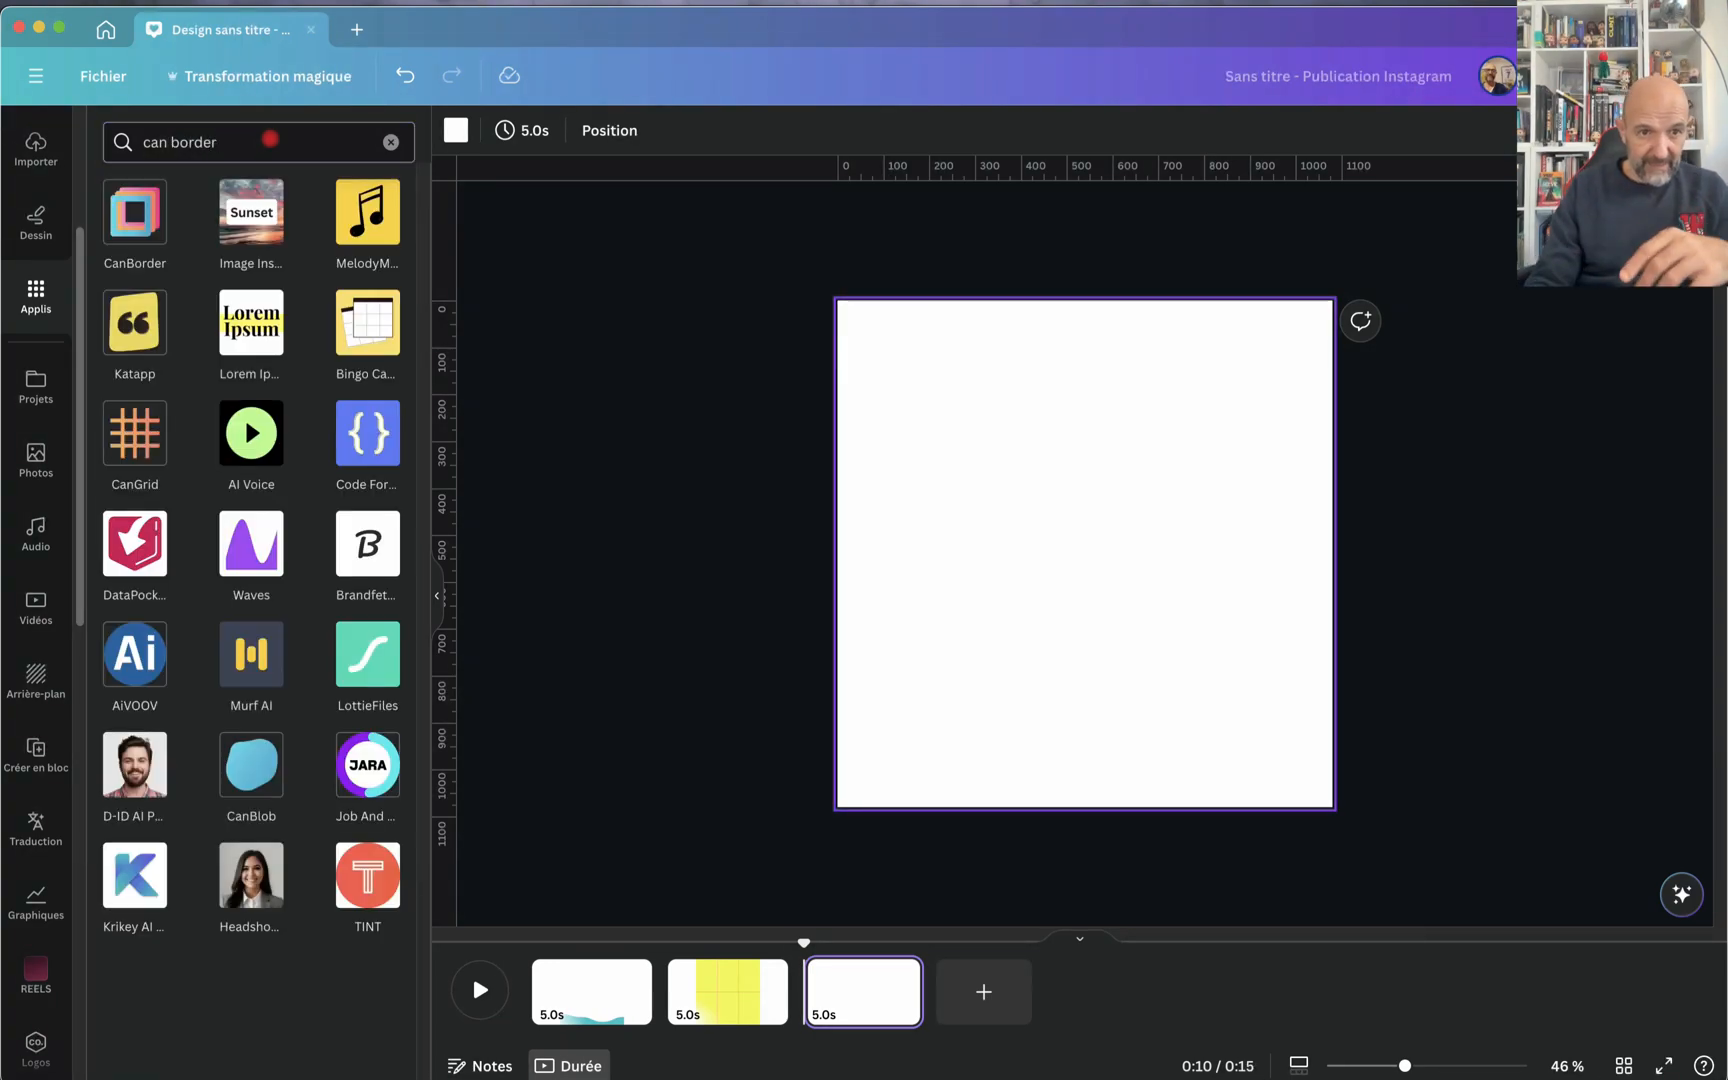
# Step: Open the CanBorder app and add its default solid purple border to the blank page
pyautogui.click(139, 231)
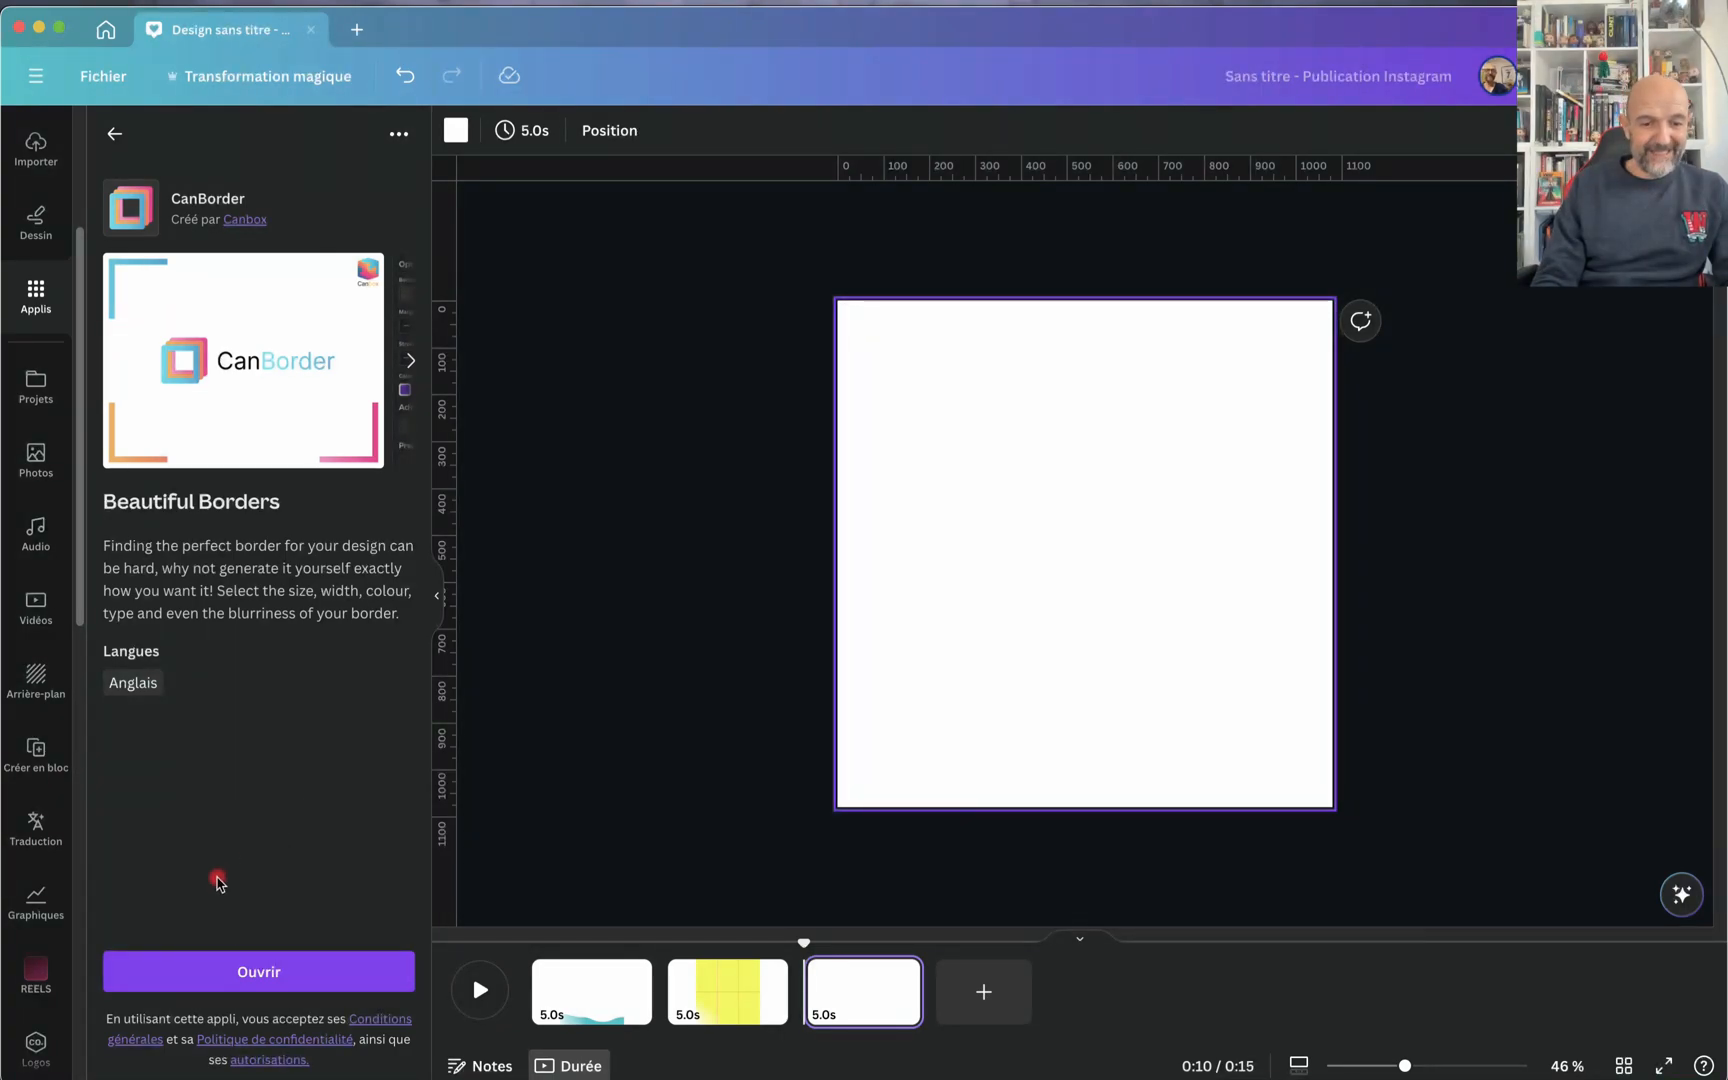
pyautogui.click(275, 972)
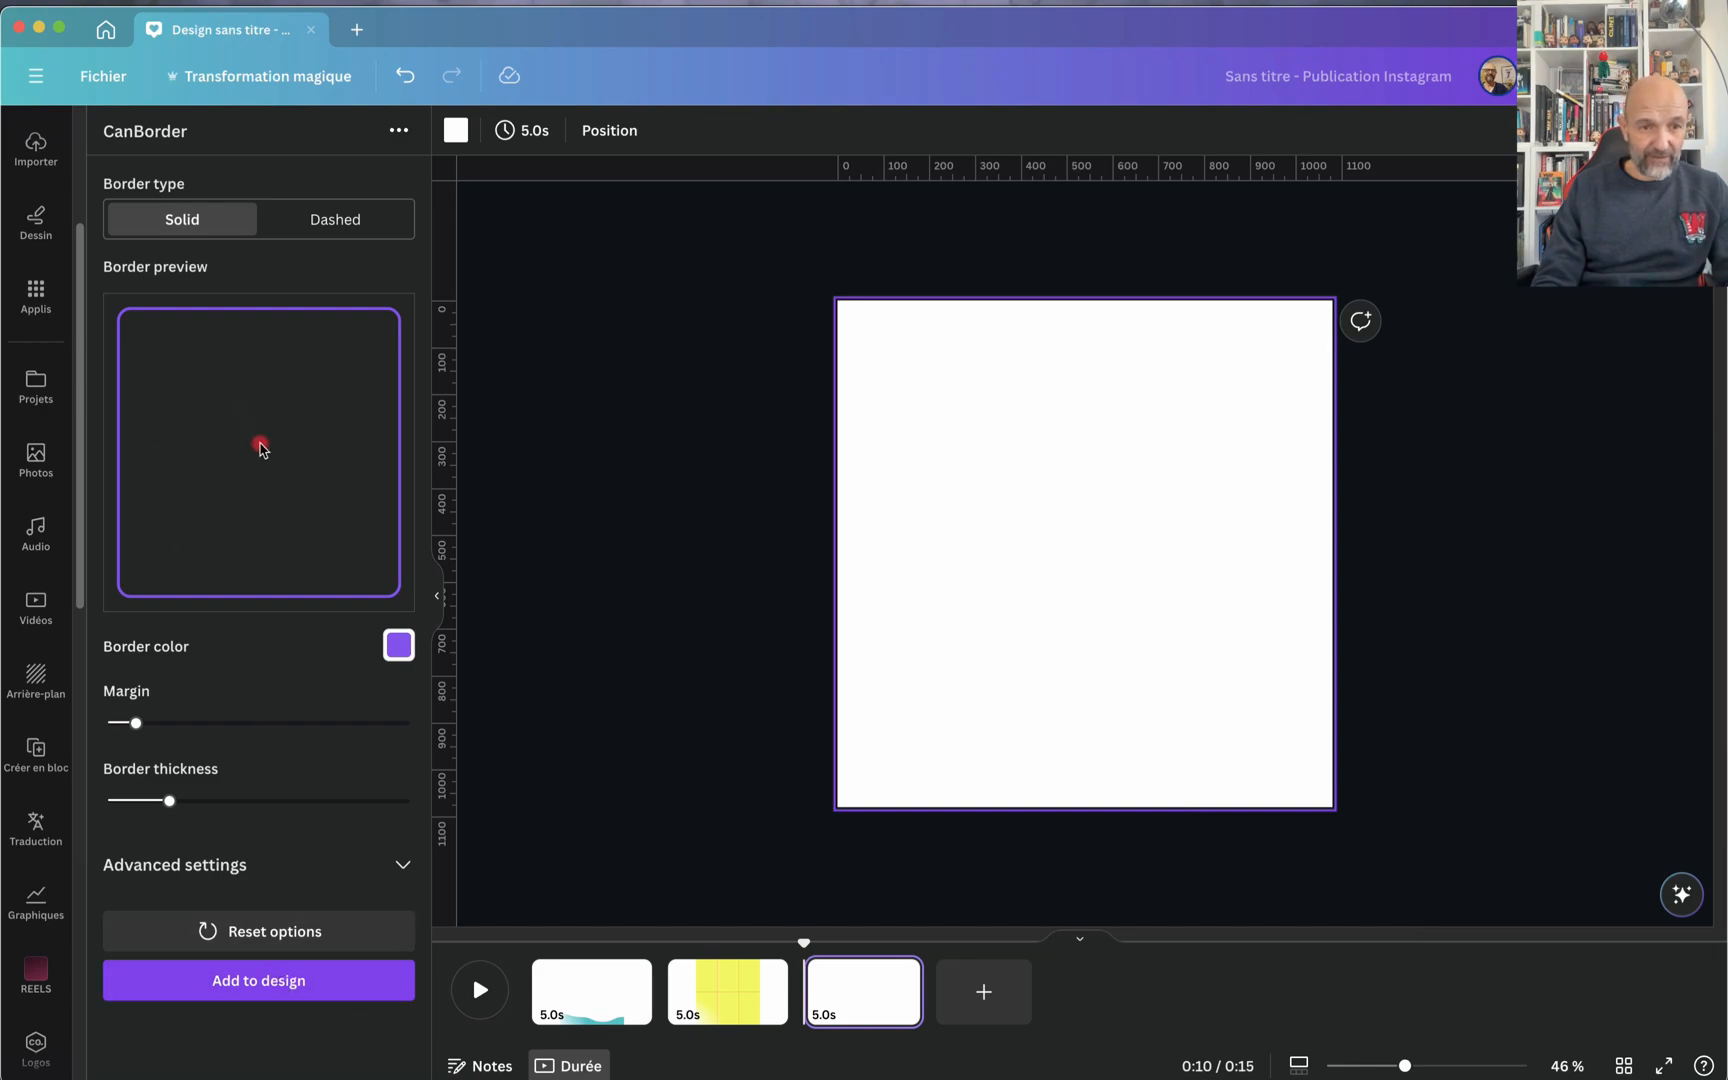
pyautogui.click(226, 503)
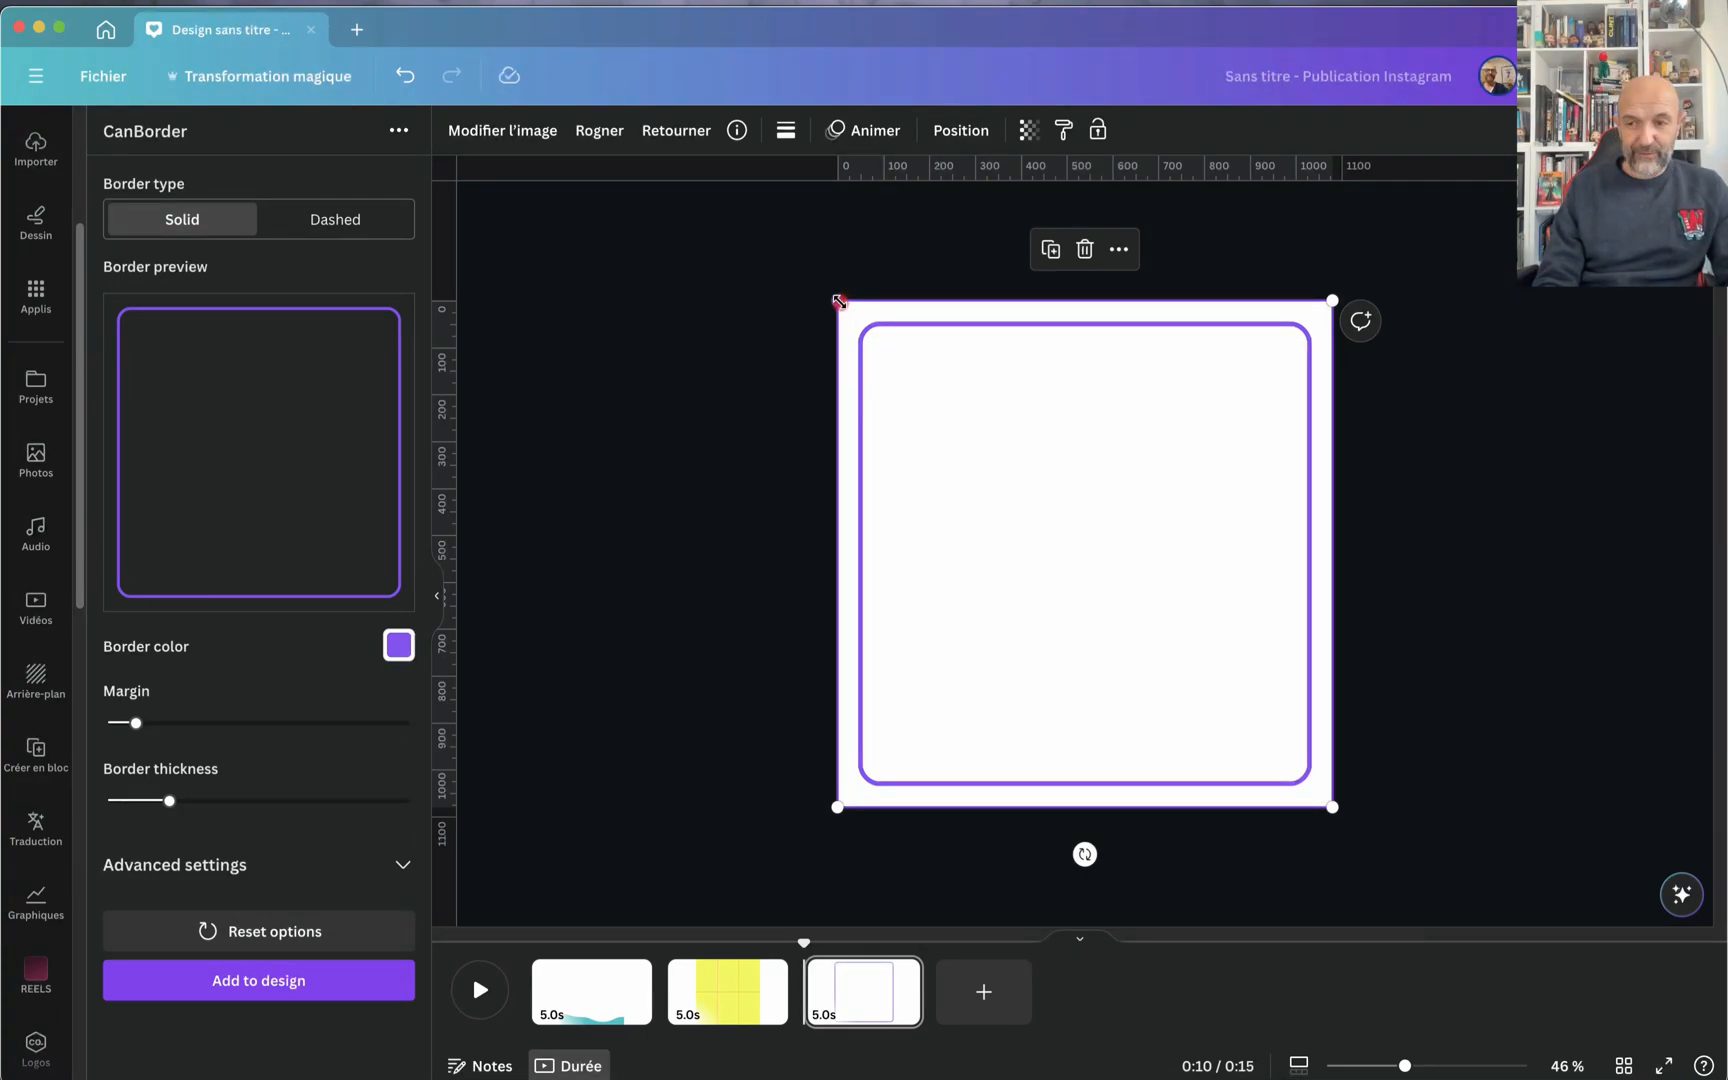
# Step: Enlarge the purple border symmetrically until its frame extends slightly beyond all four page edges
pyautogui.moveTo(838, 301); pyautogui.dragTo(831, 295)
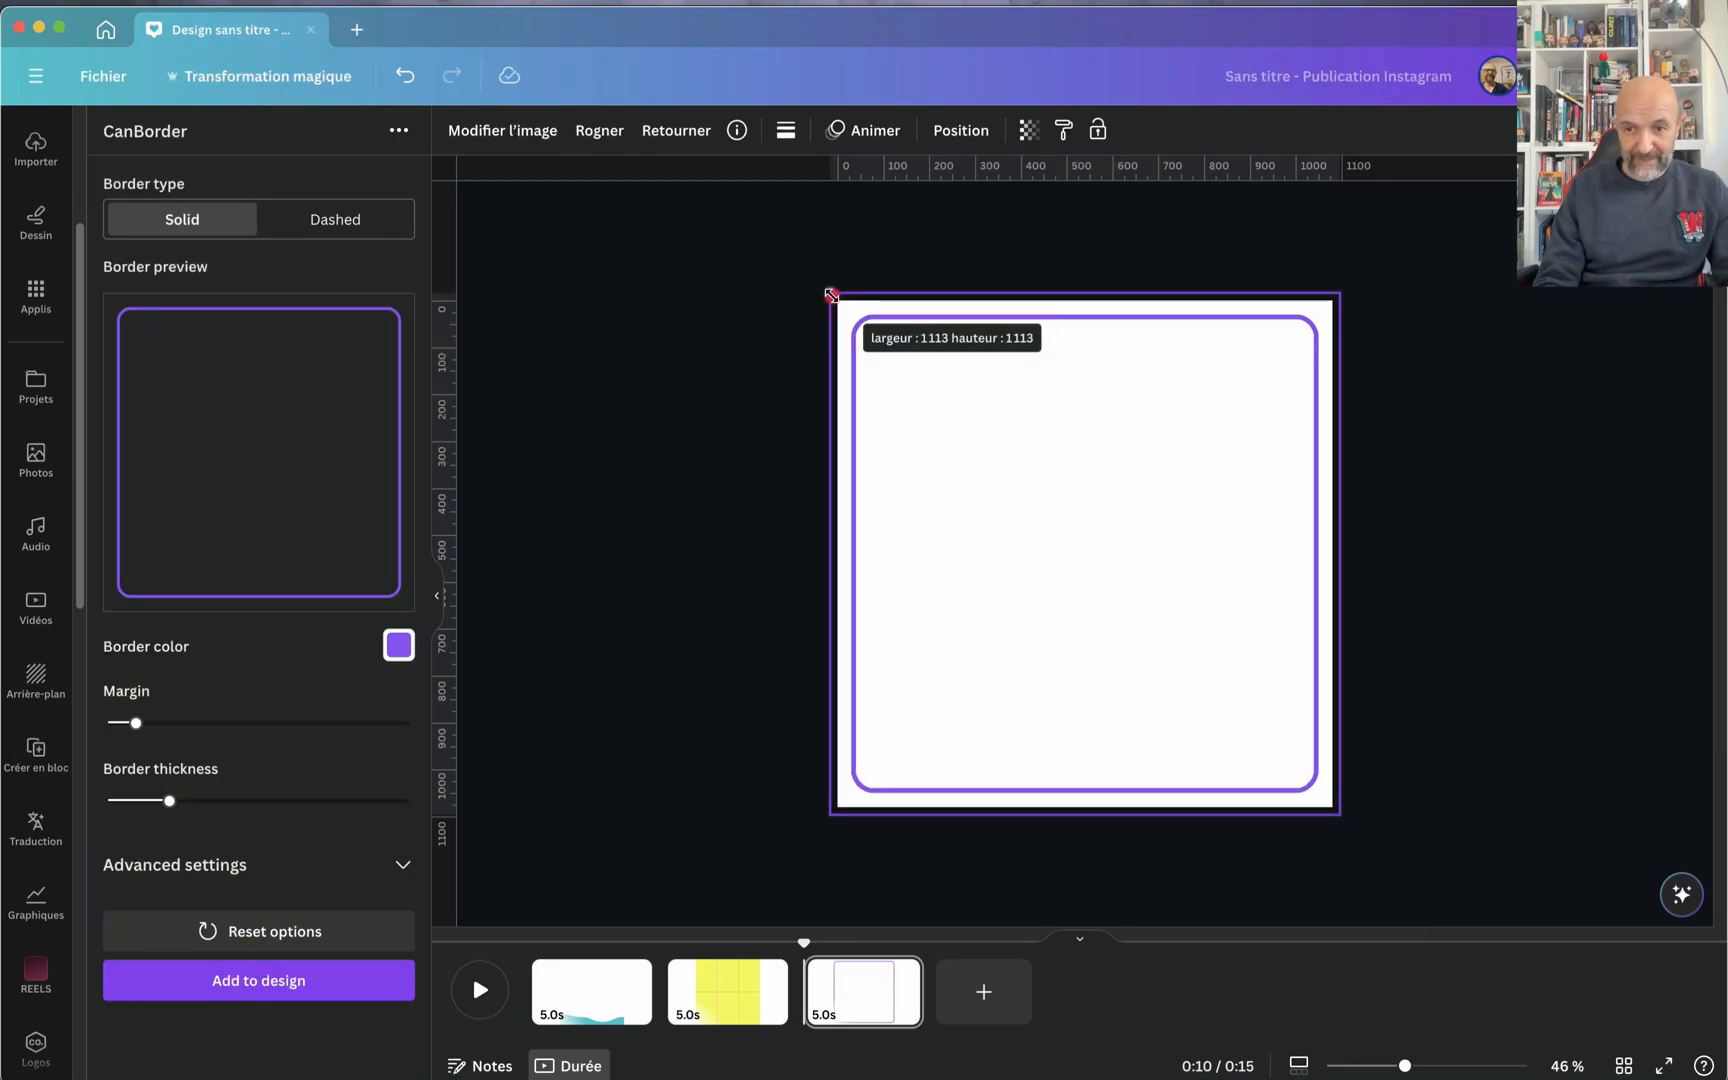
pyautogui.moveTo(831, 296)
pyautogui.mouseDown()
pyautogui.moveTo(899, 351)
pyautogui.moveTo(798, 255)
pyautogui.moveTo(838, 281)
pyautogui.mouseUp()
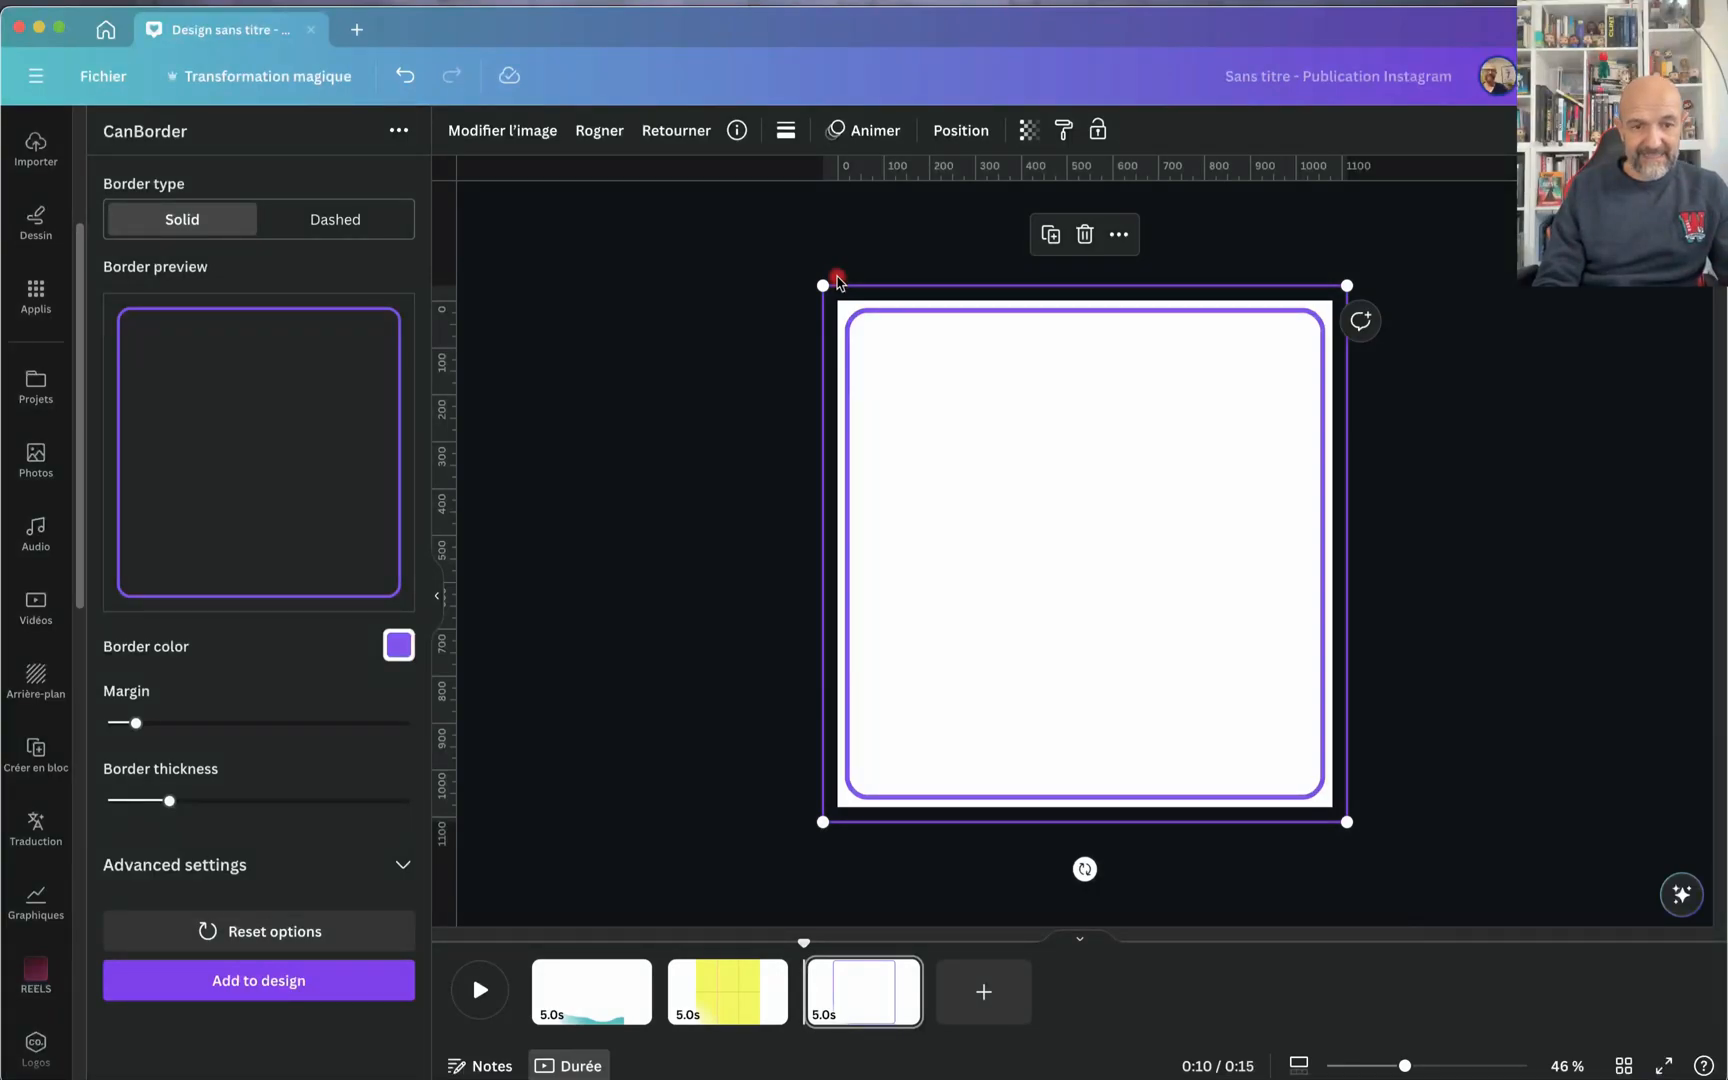
# Step: Set the CanBorder border color to the recommended red, FF3131
pyautogui.click(398, 646)
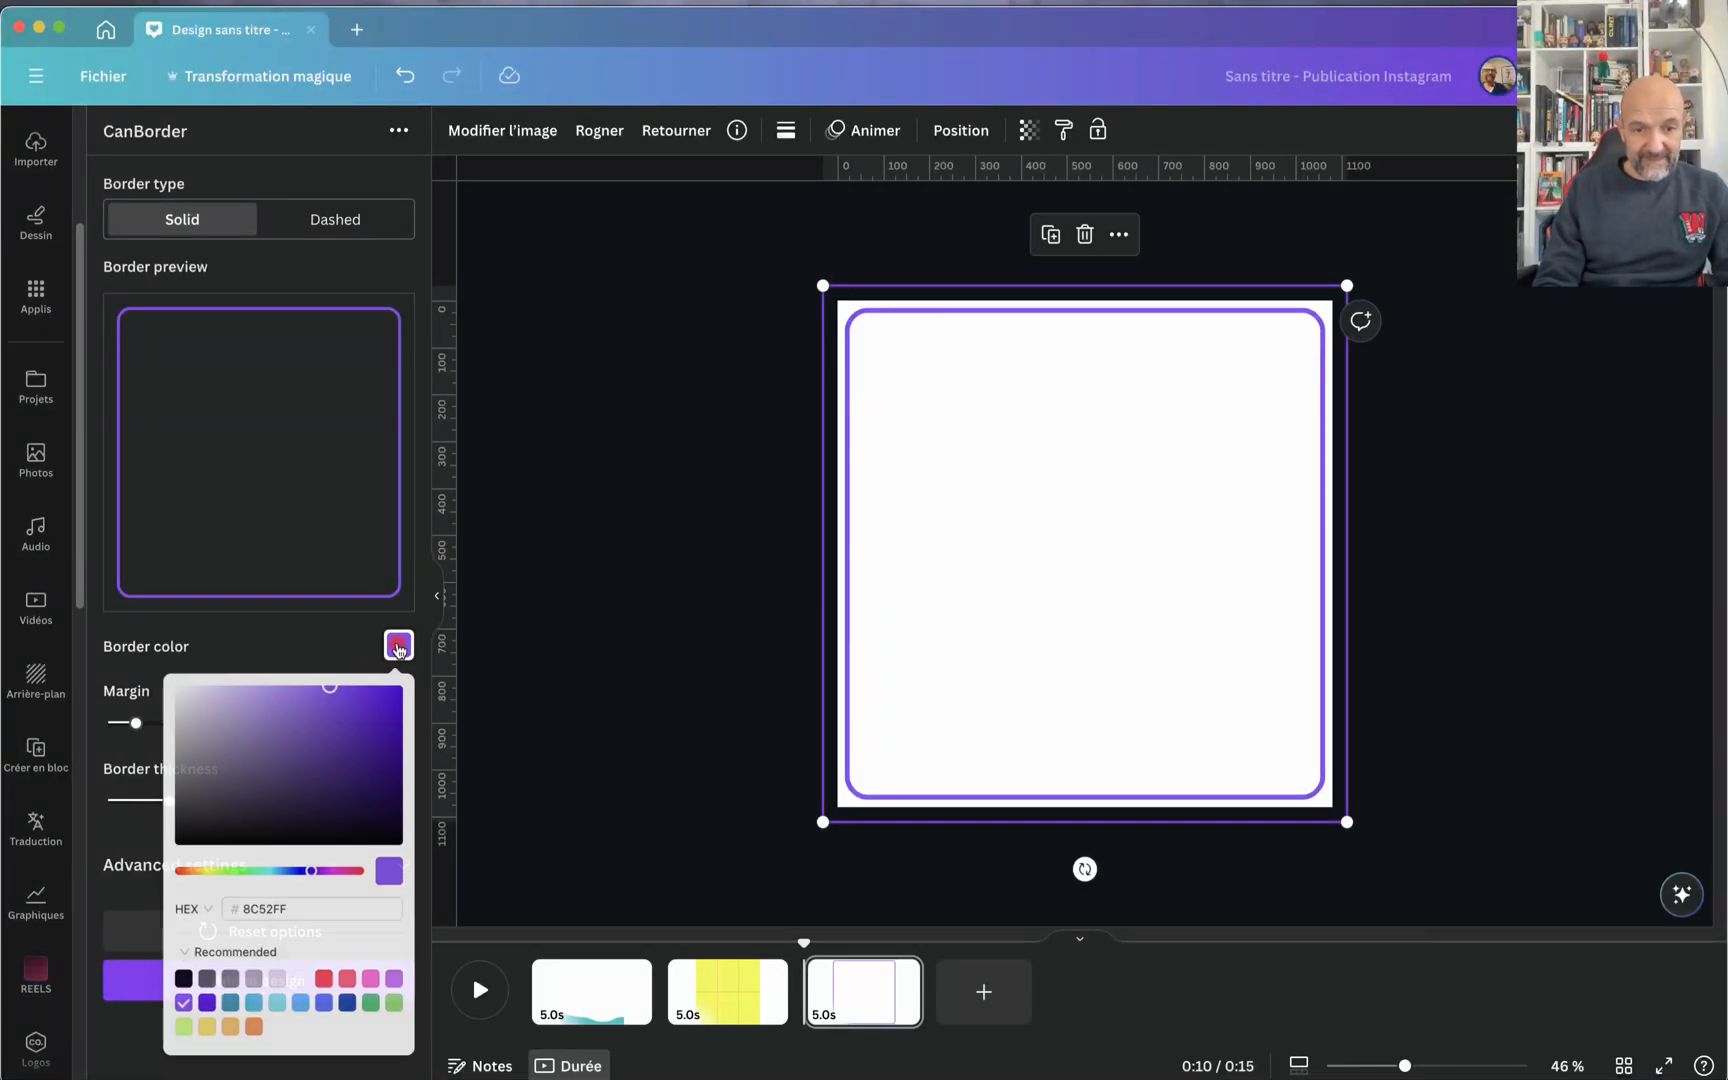
pyautogui.click(323, 978)
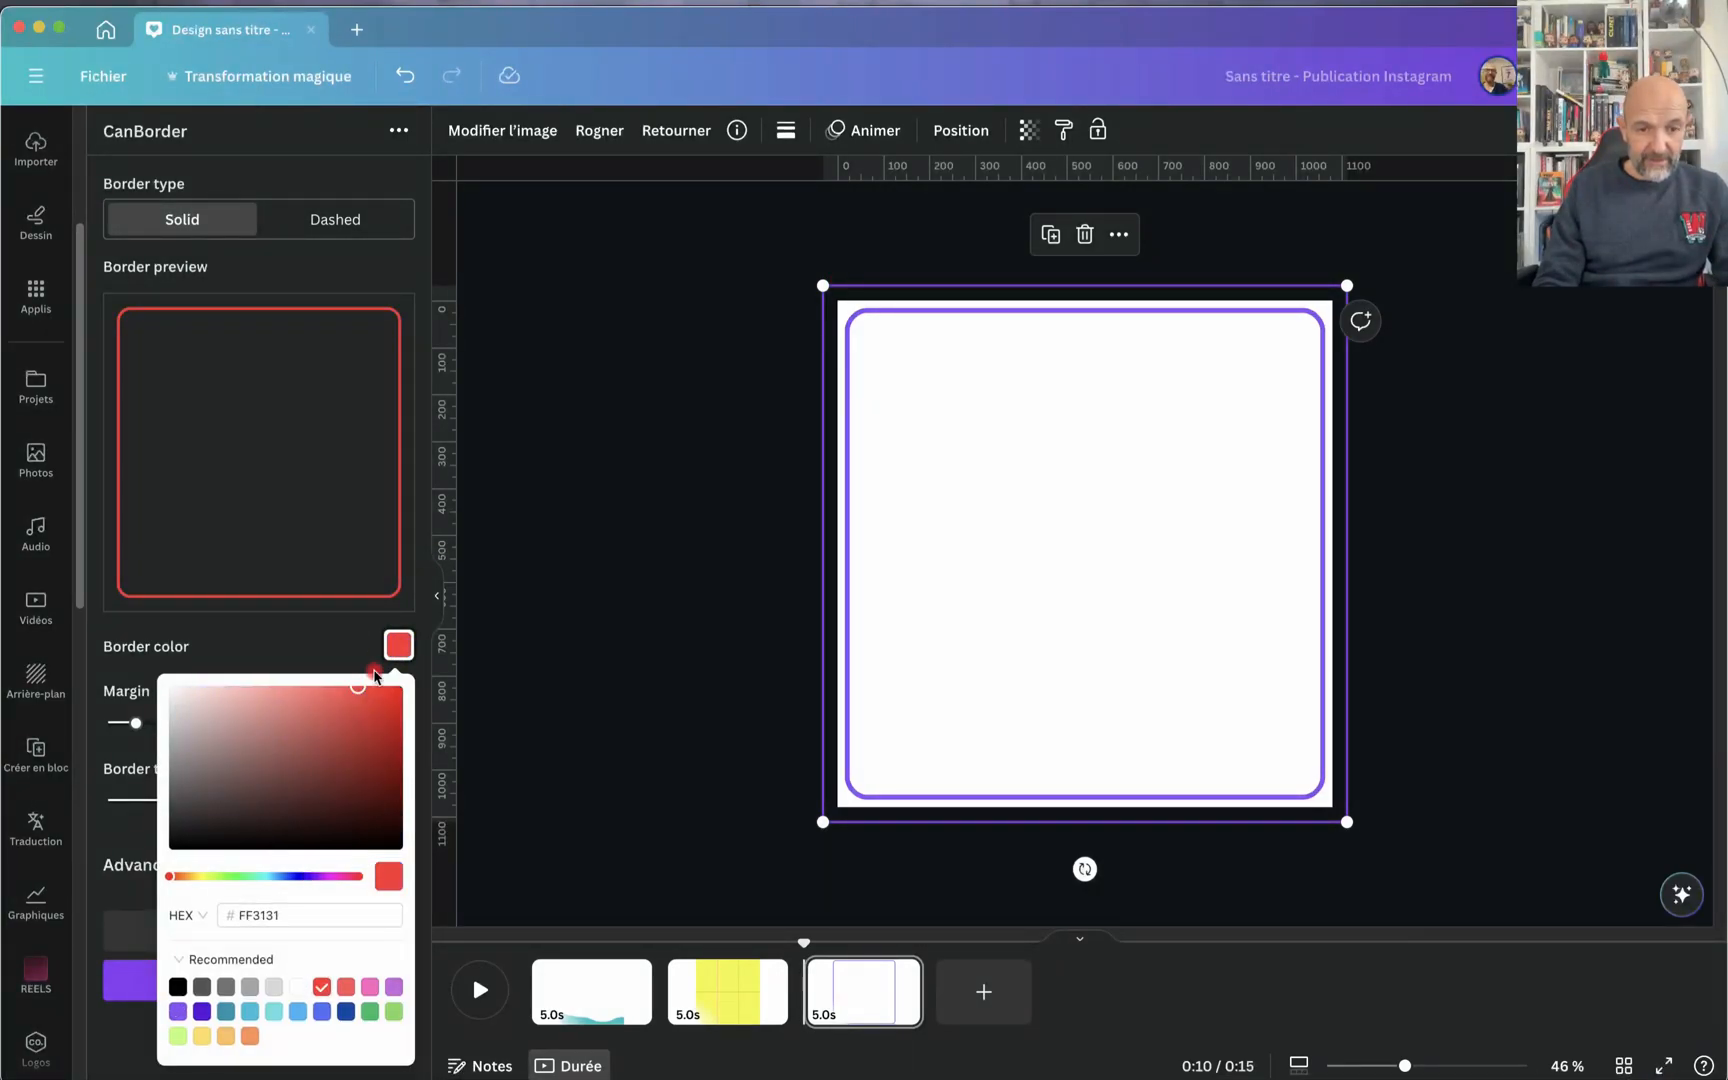
pyautogui.click(410, 590)
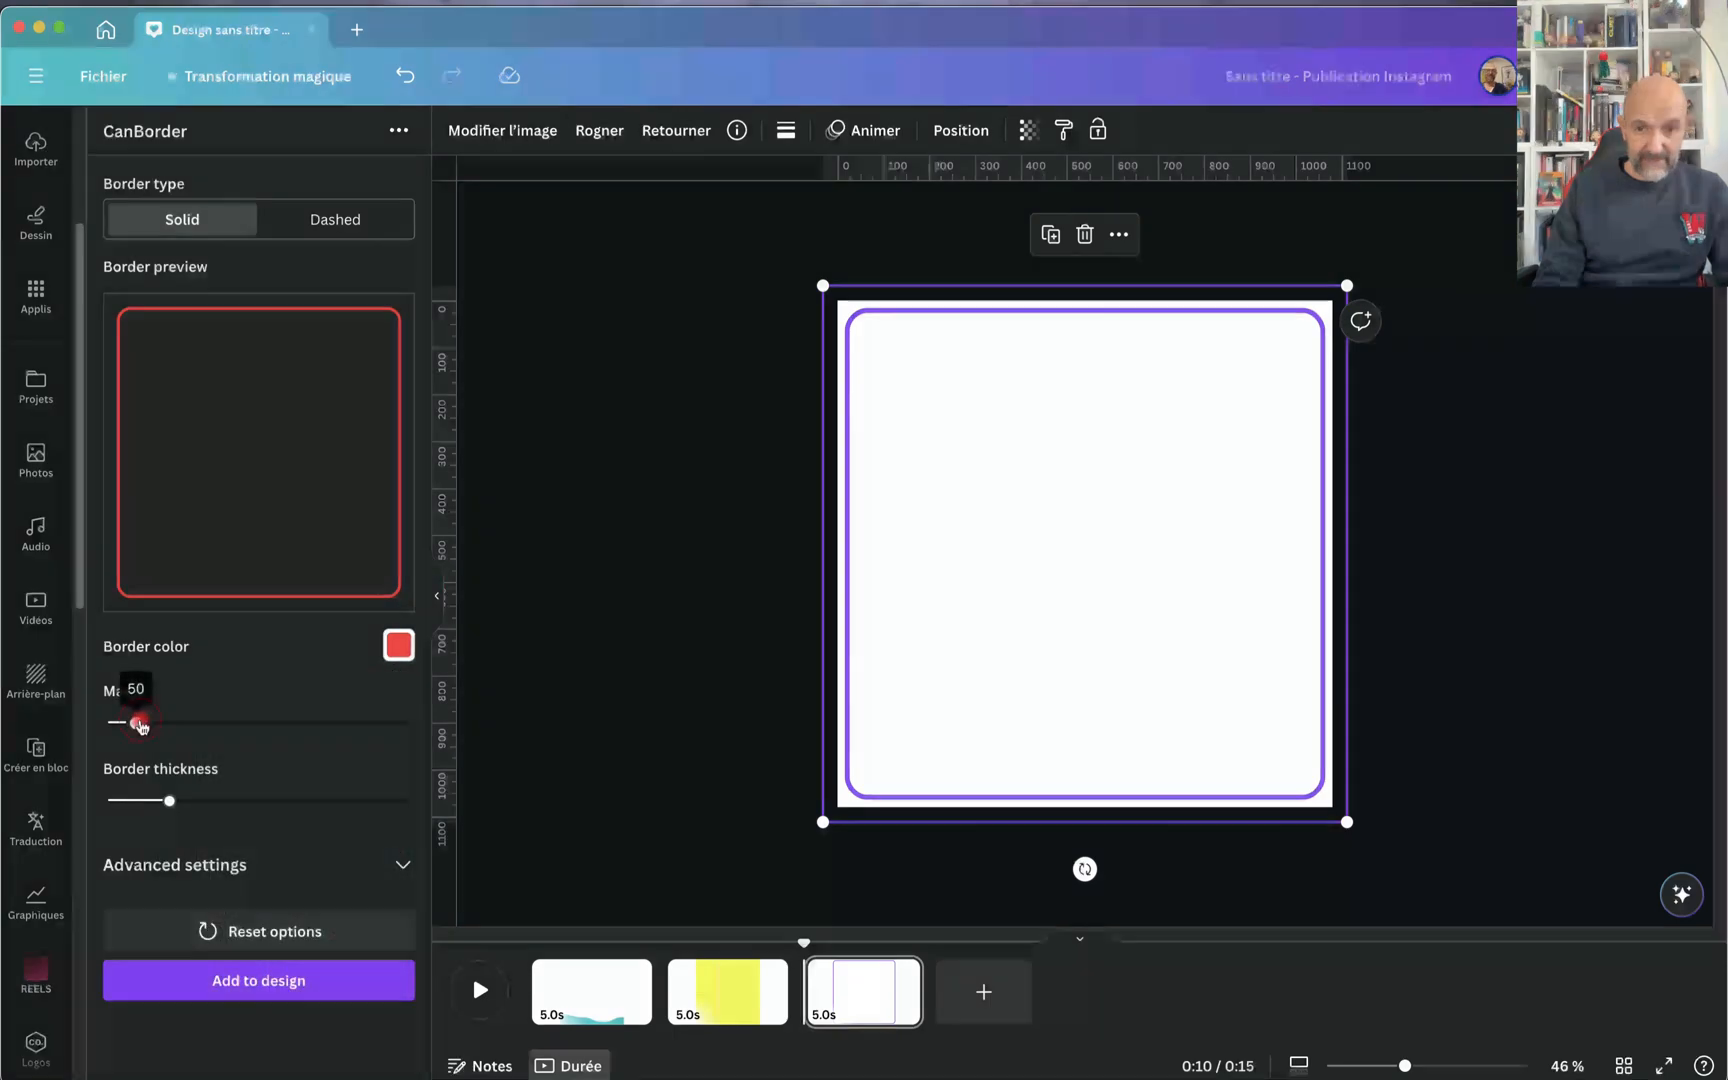
# Step: Increase the red border's margin and reduce its thickness
pyautogui.moveTo(140, 726); pyautogui.dragTo(180, 726)
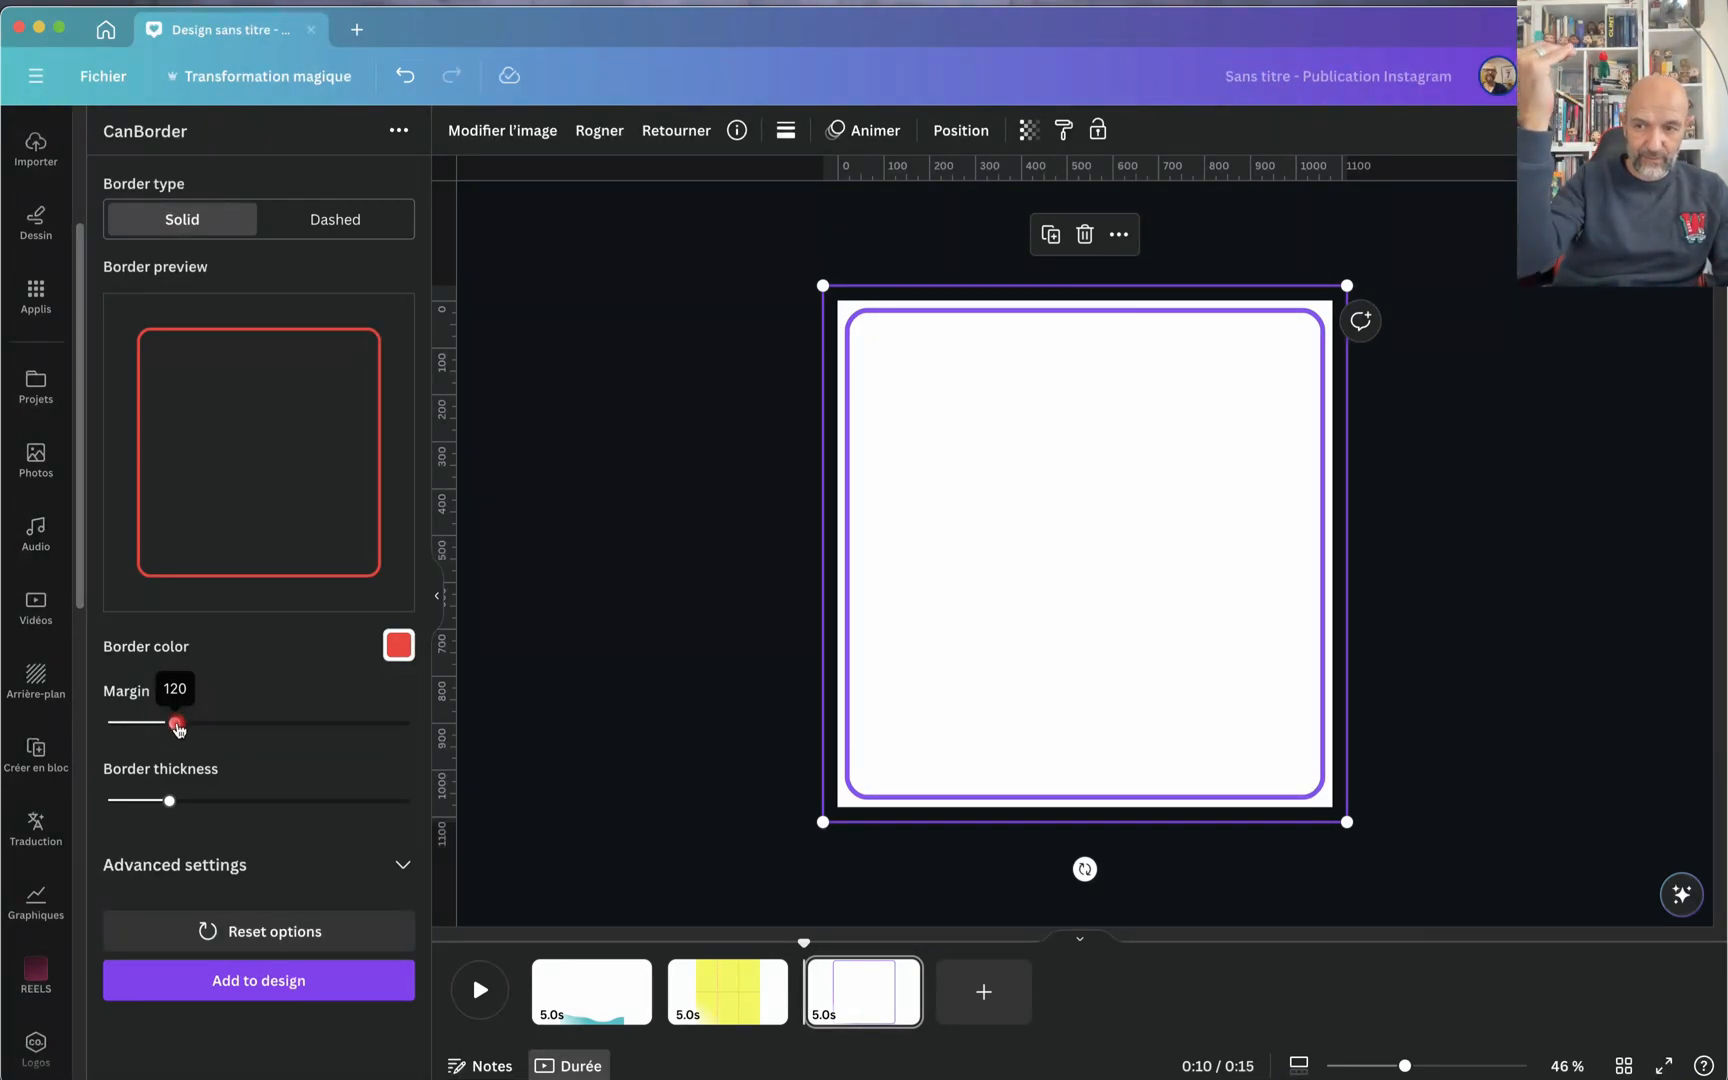
pyautogui.click(170, 804)
pyautogui.moveTo(187, 810); pyautogui.dragTo(150, 810)
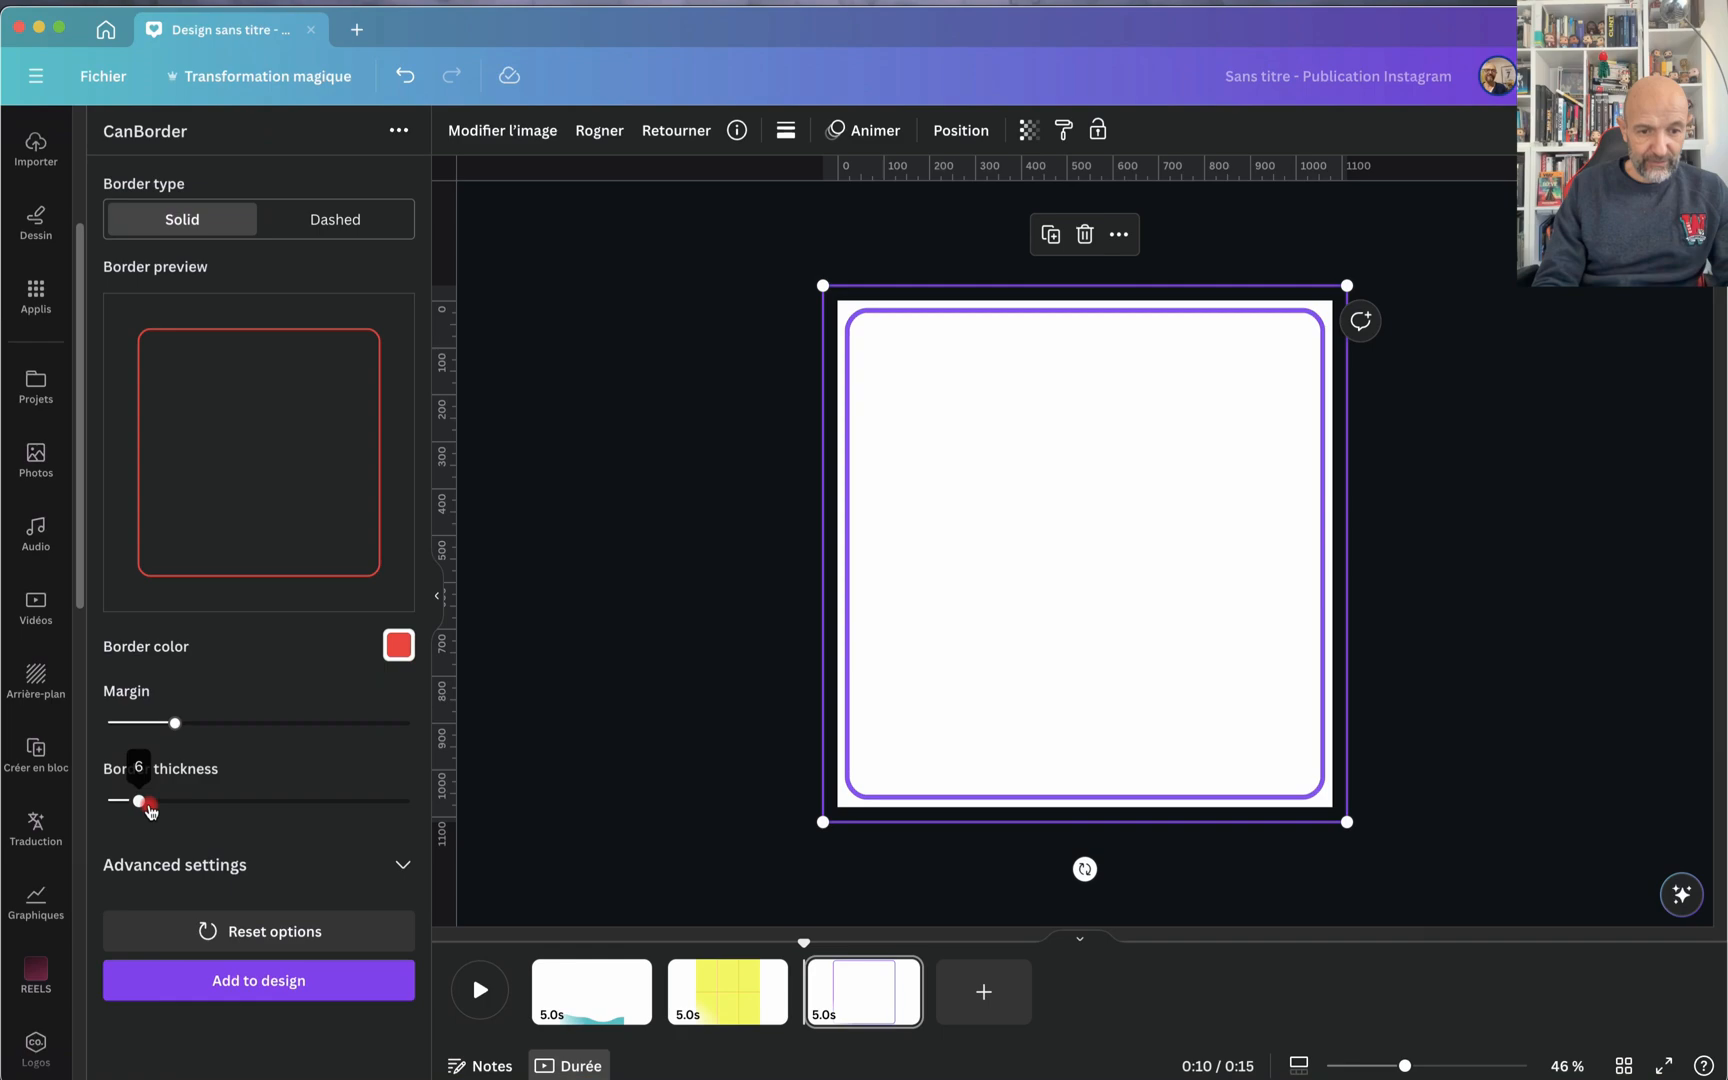
# Step: Expand CanBorder's advanced settings and set the corner roundness to 130
pyautogui.click(403, 866)
pyautogui.scroll(-5, 316, 882)
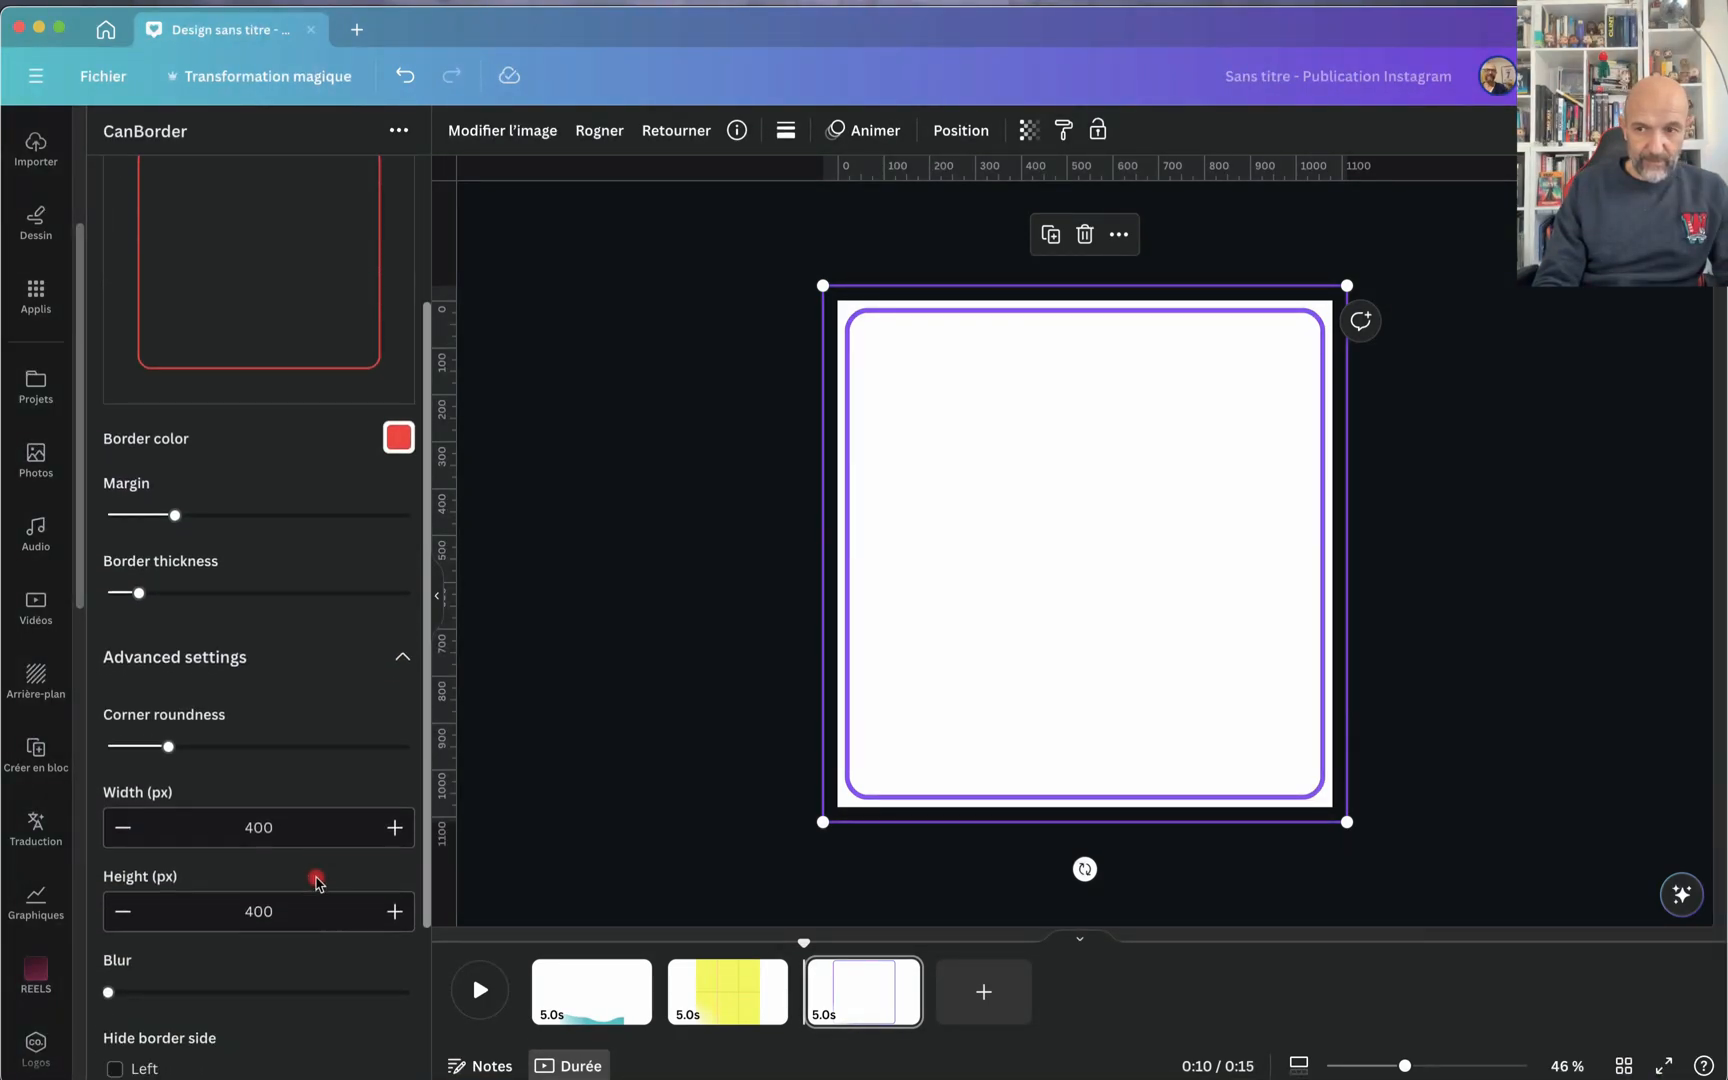
pyautogui.scroll(-1, 316, 882)
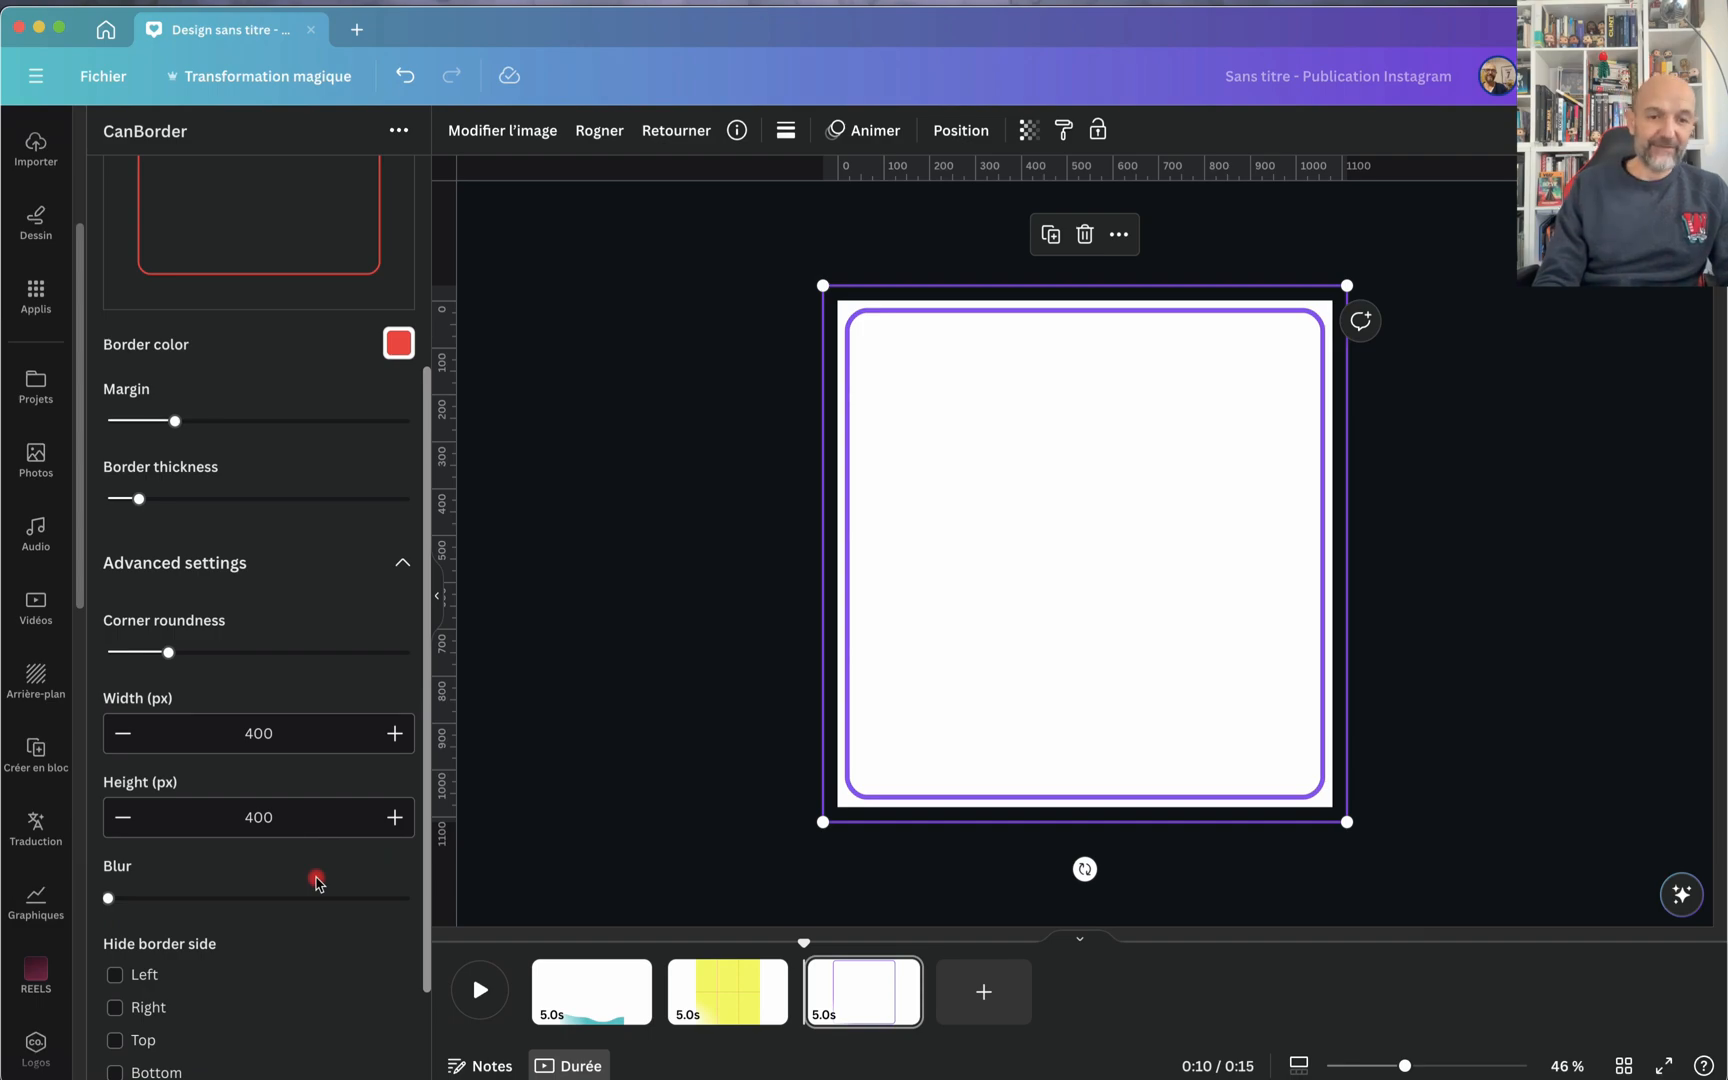
pyautogui.moveTo(178, 648); pyautogui.dragTo(306, 655)
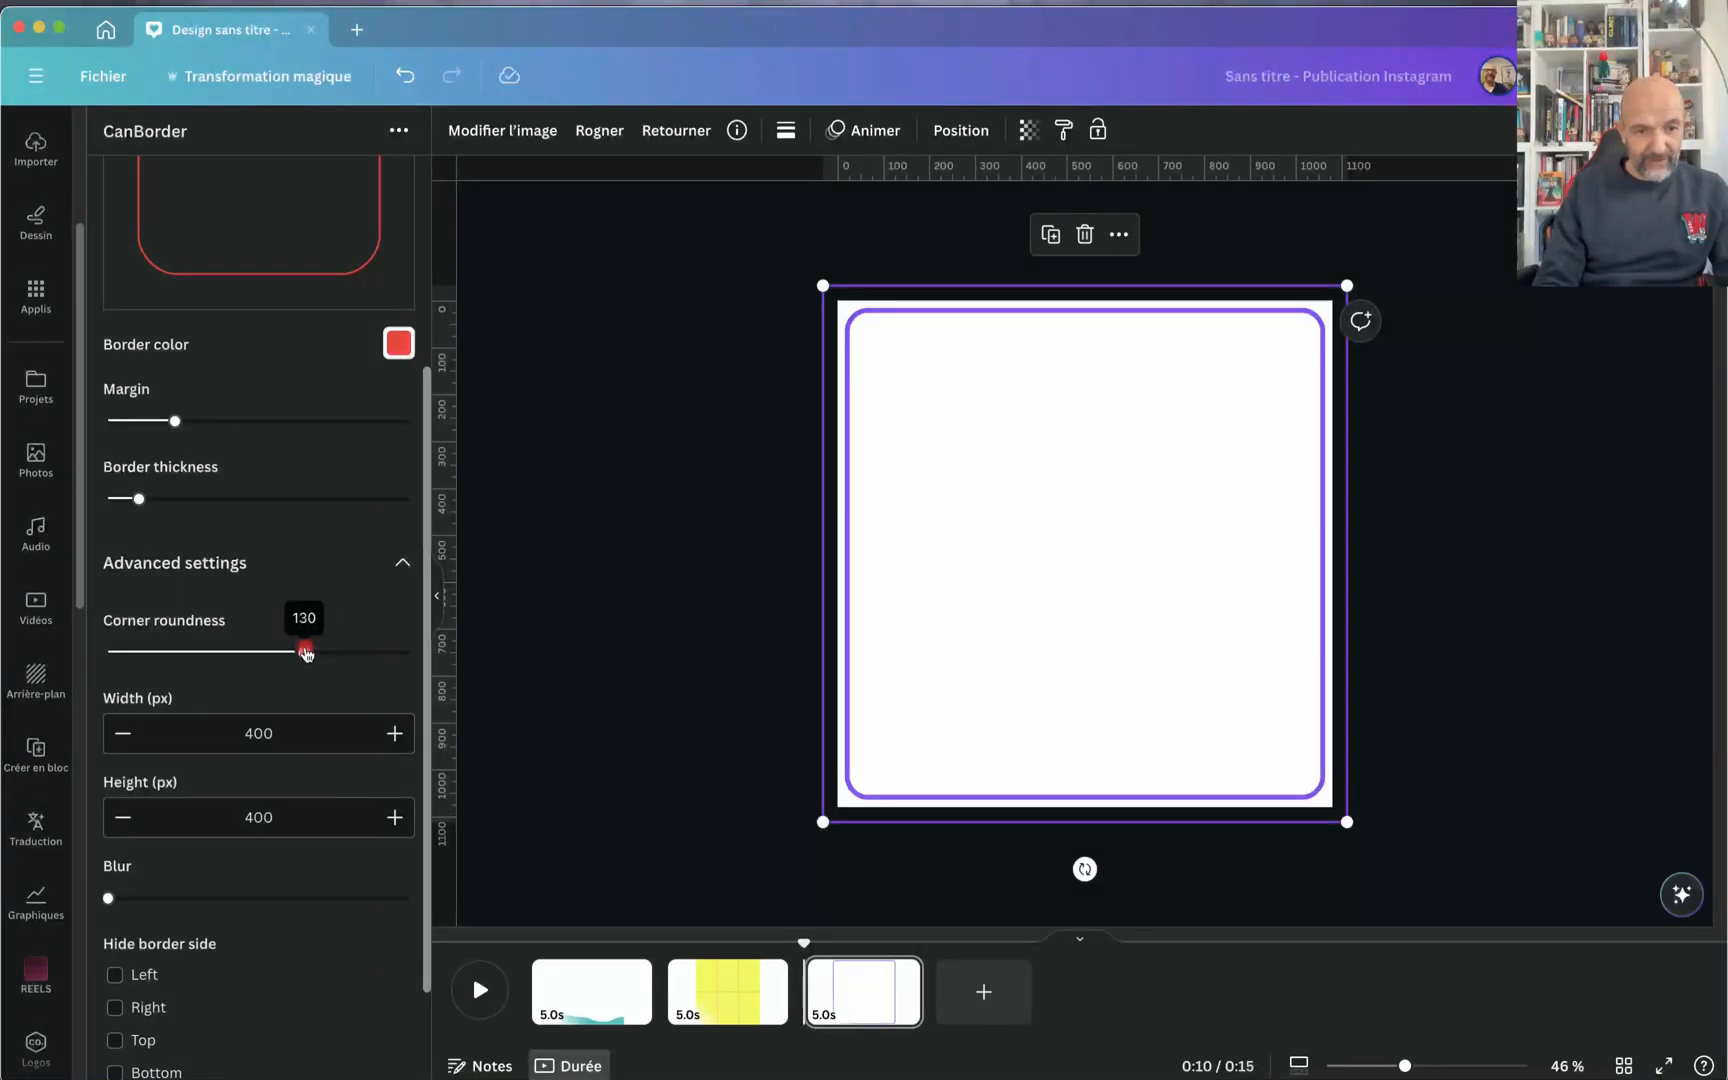
# Step: Try a border width and height of 401 px and check the resulting shape in the preview
pyautogui.scroll(5, 397, 742)
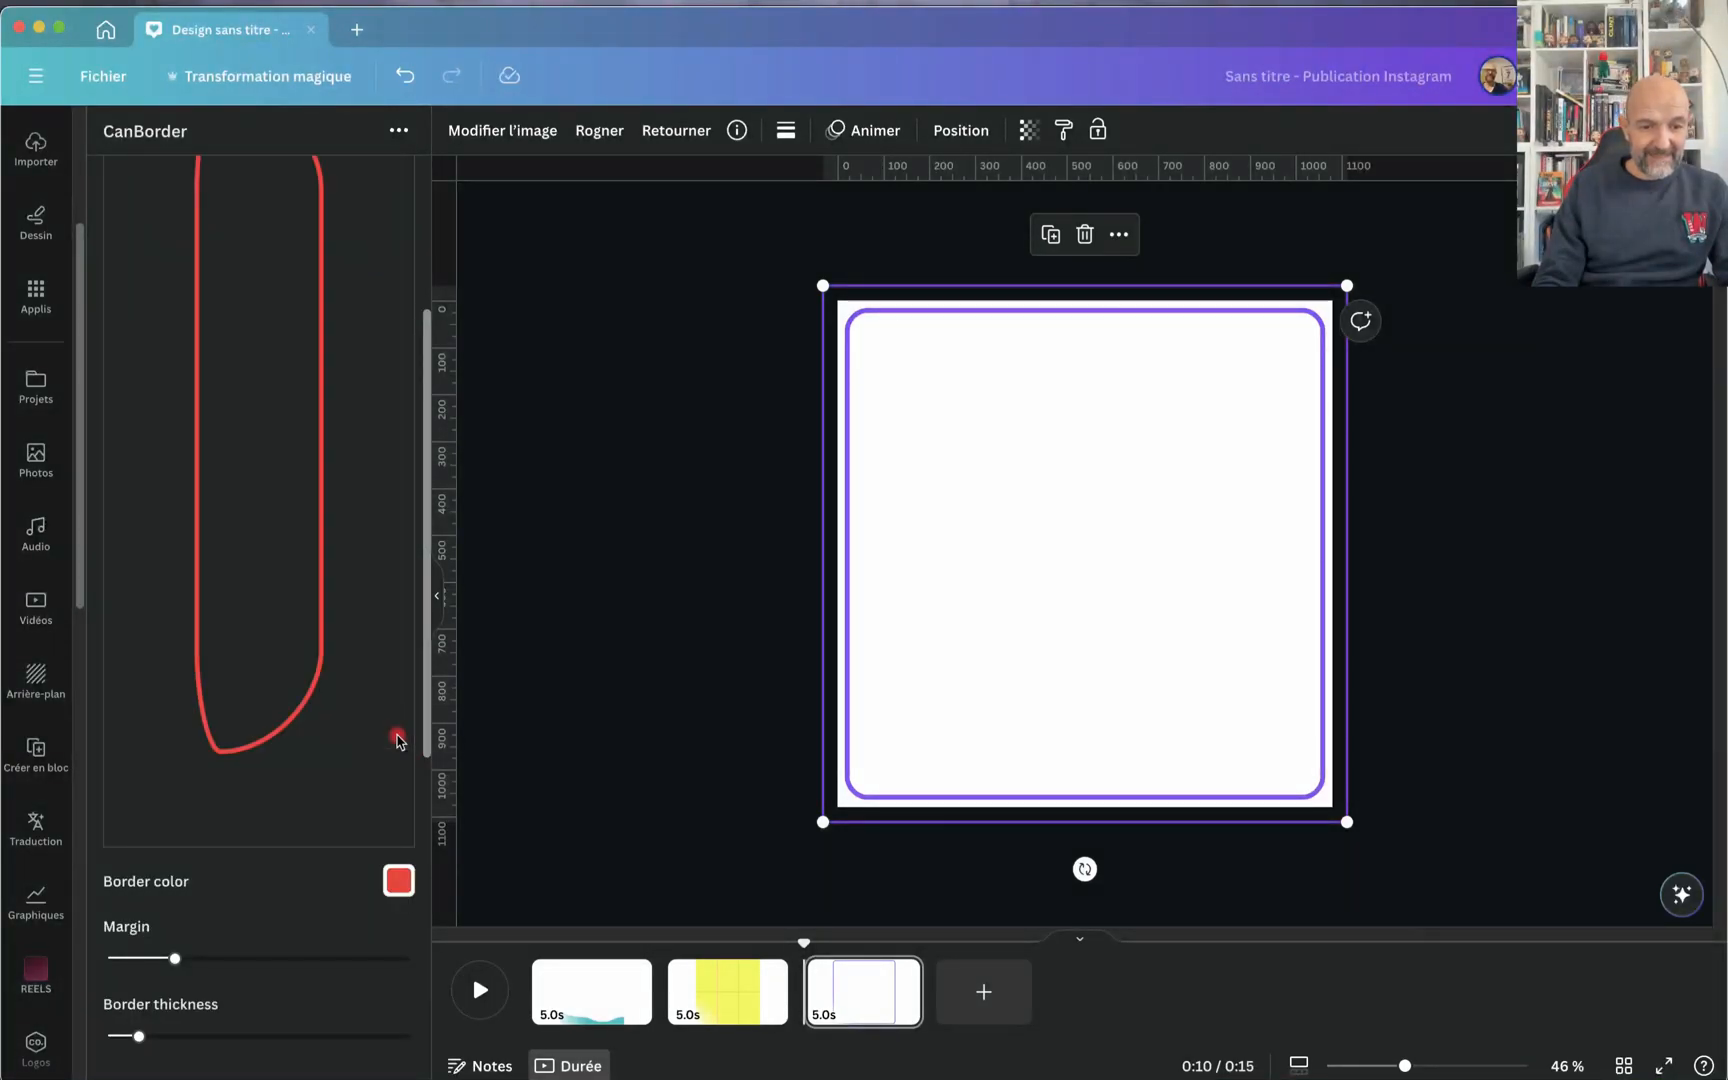
pyautogui.scroll(4, 352, 698)
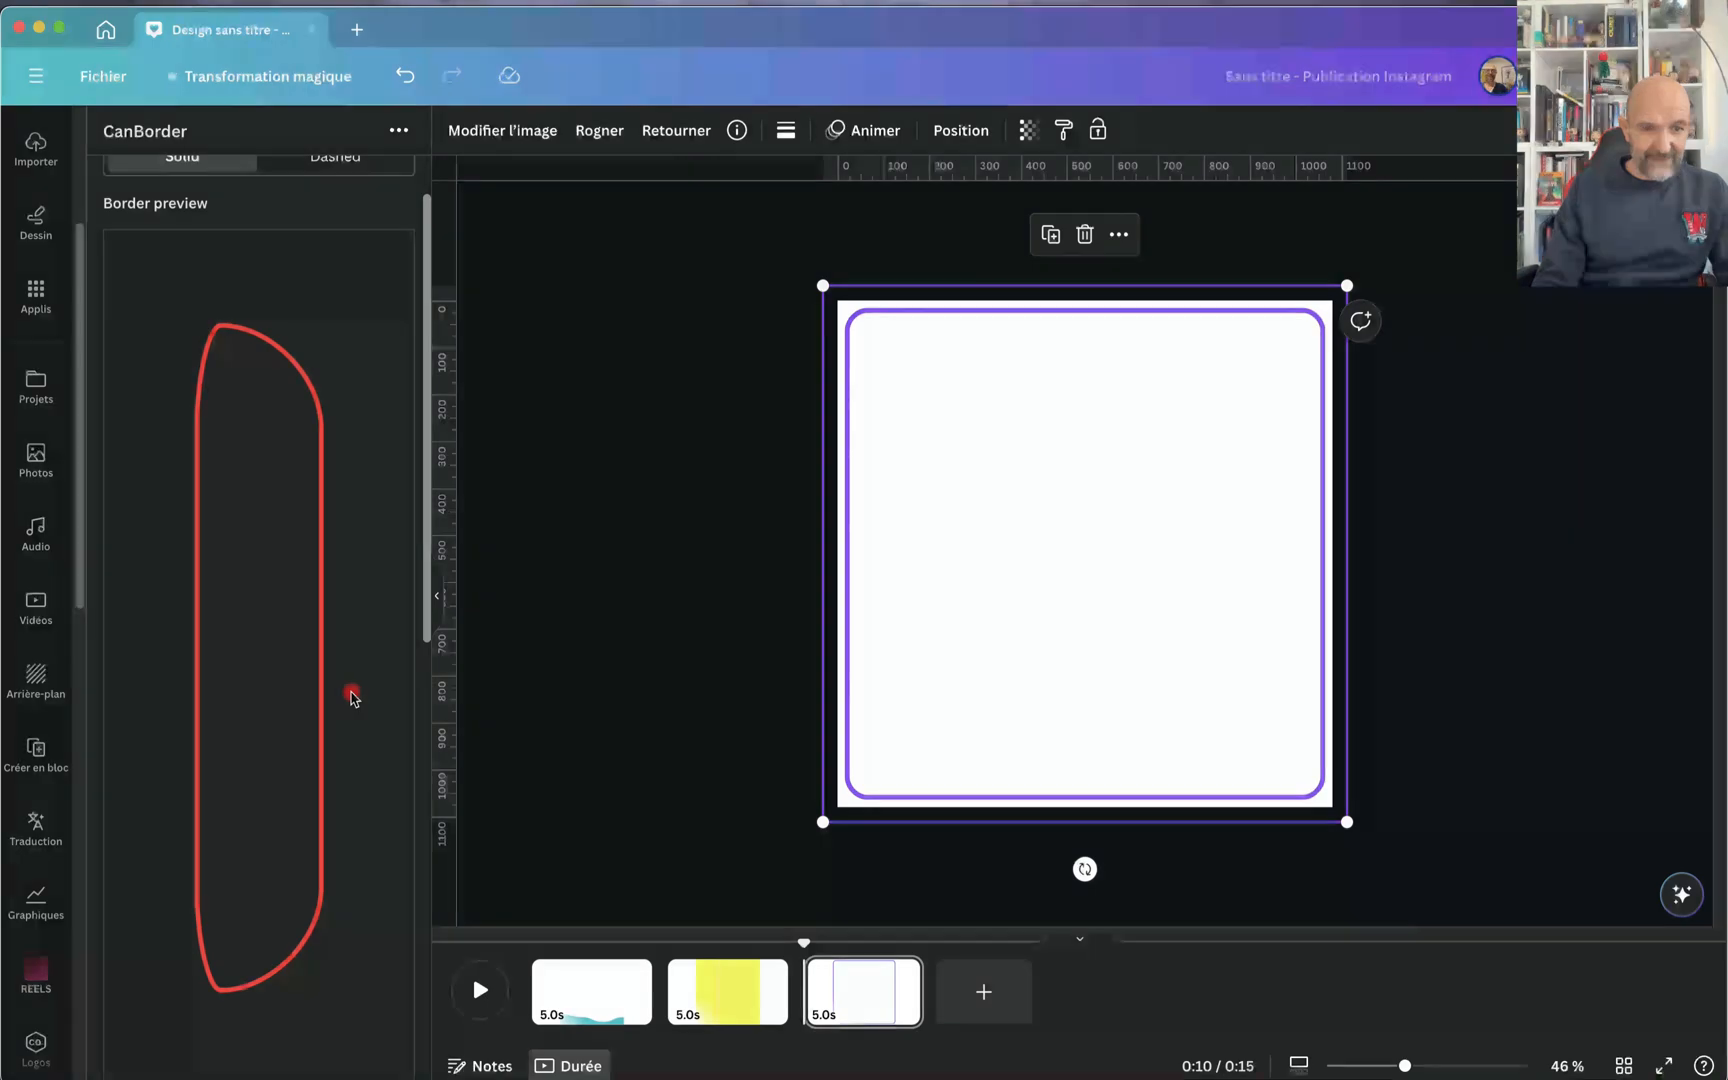
pyautogui.scroll(-9, 352, 698)
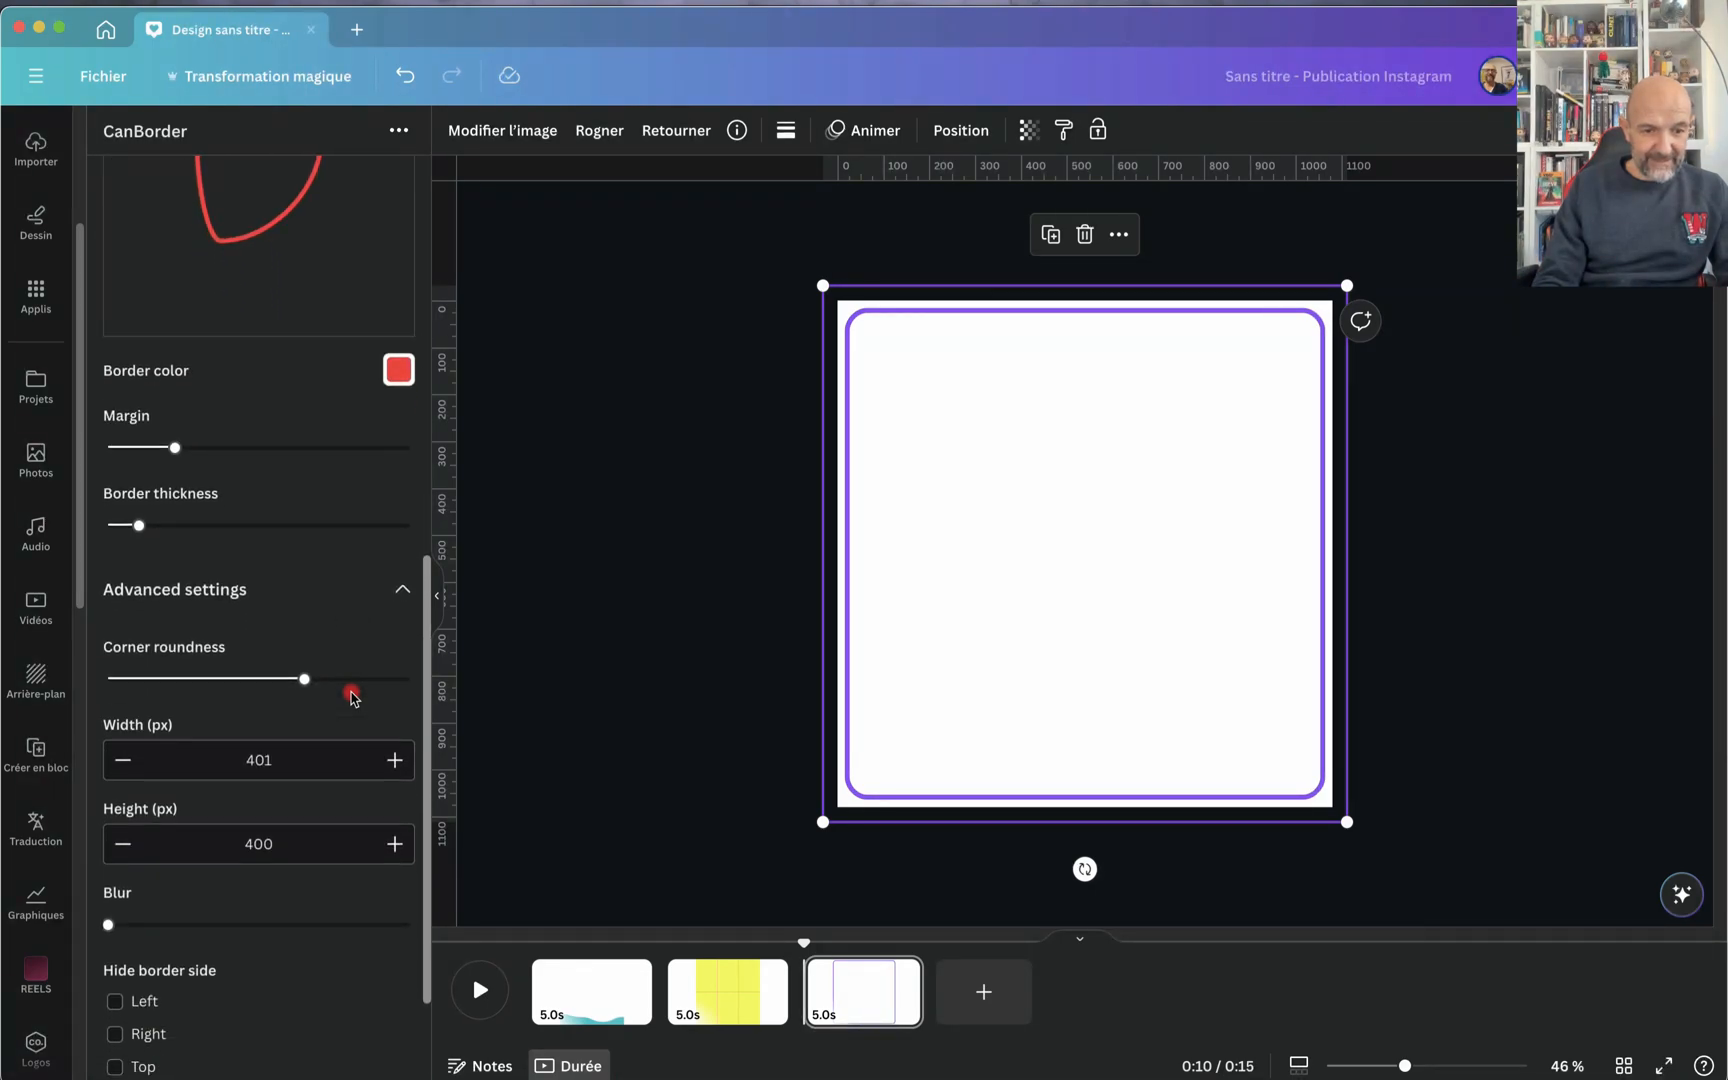
pyautogui.click(395, 845)
pyautogui.scroll(-3, 398, 845)
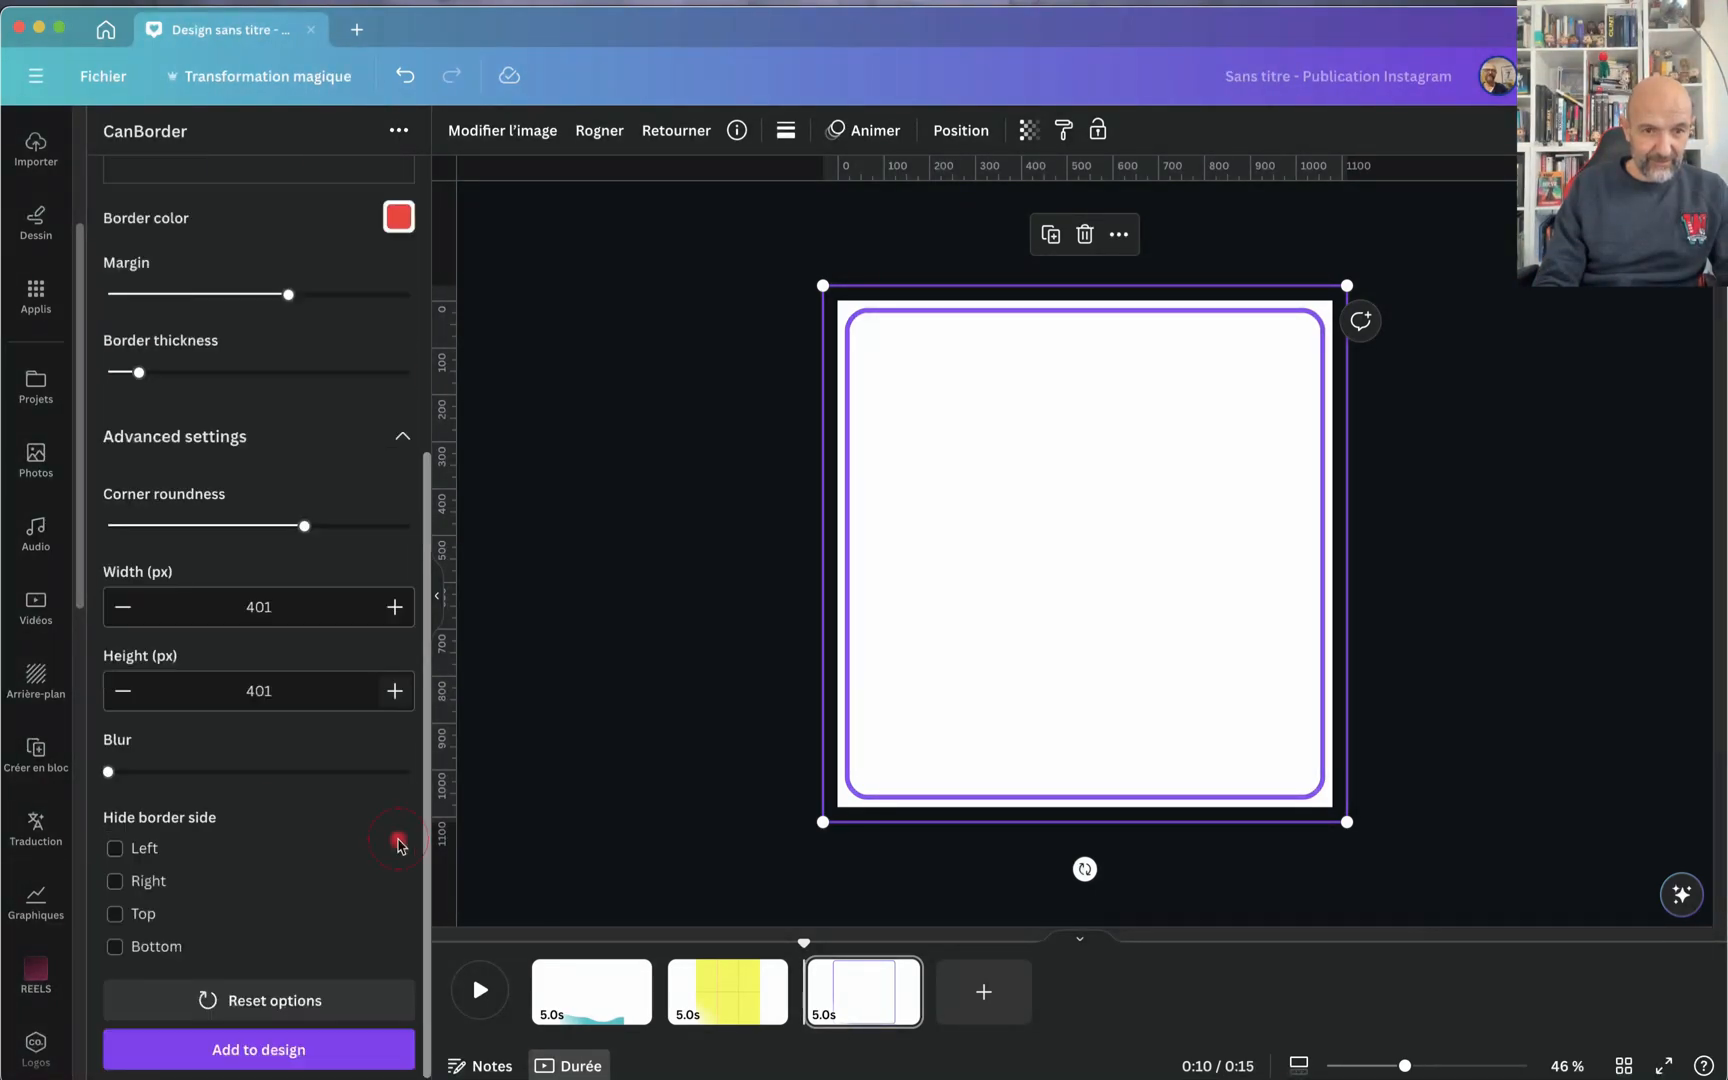
pyautogui.scroll(5, 398, 845)
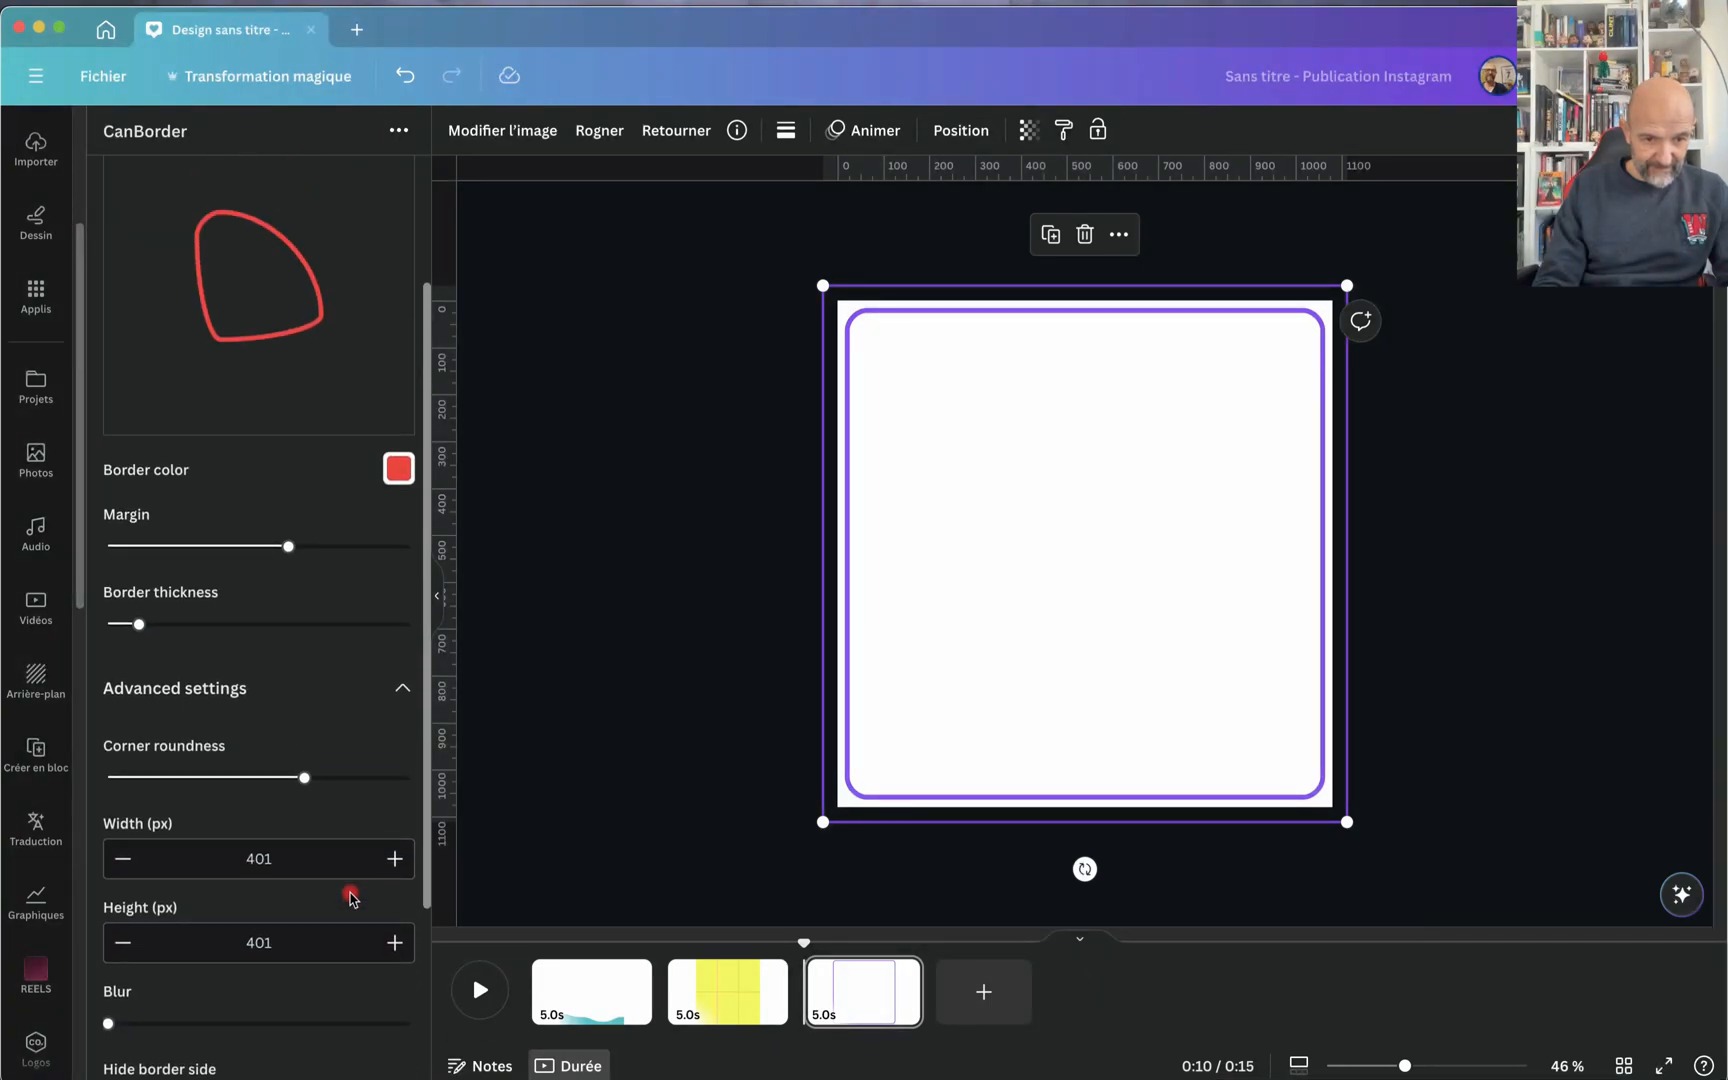
pyautogui.scroll(2, 330, 715)
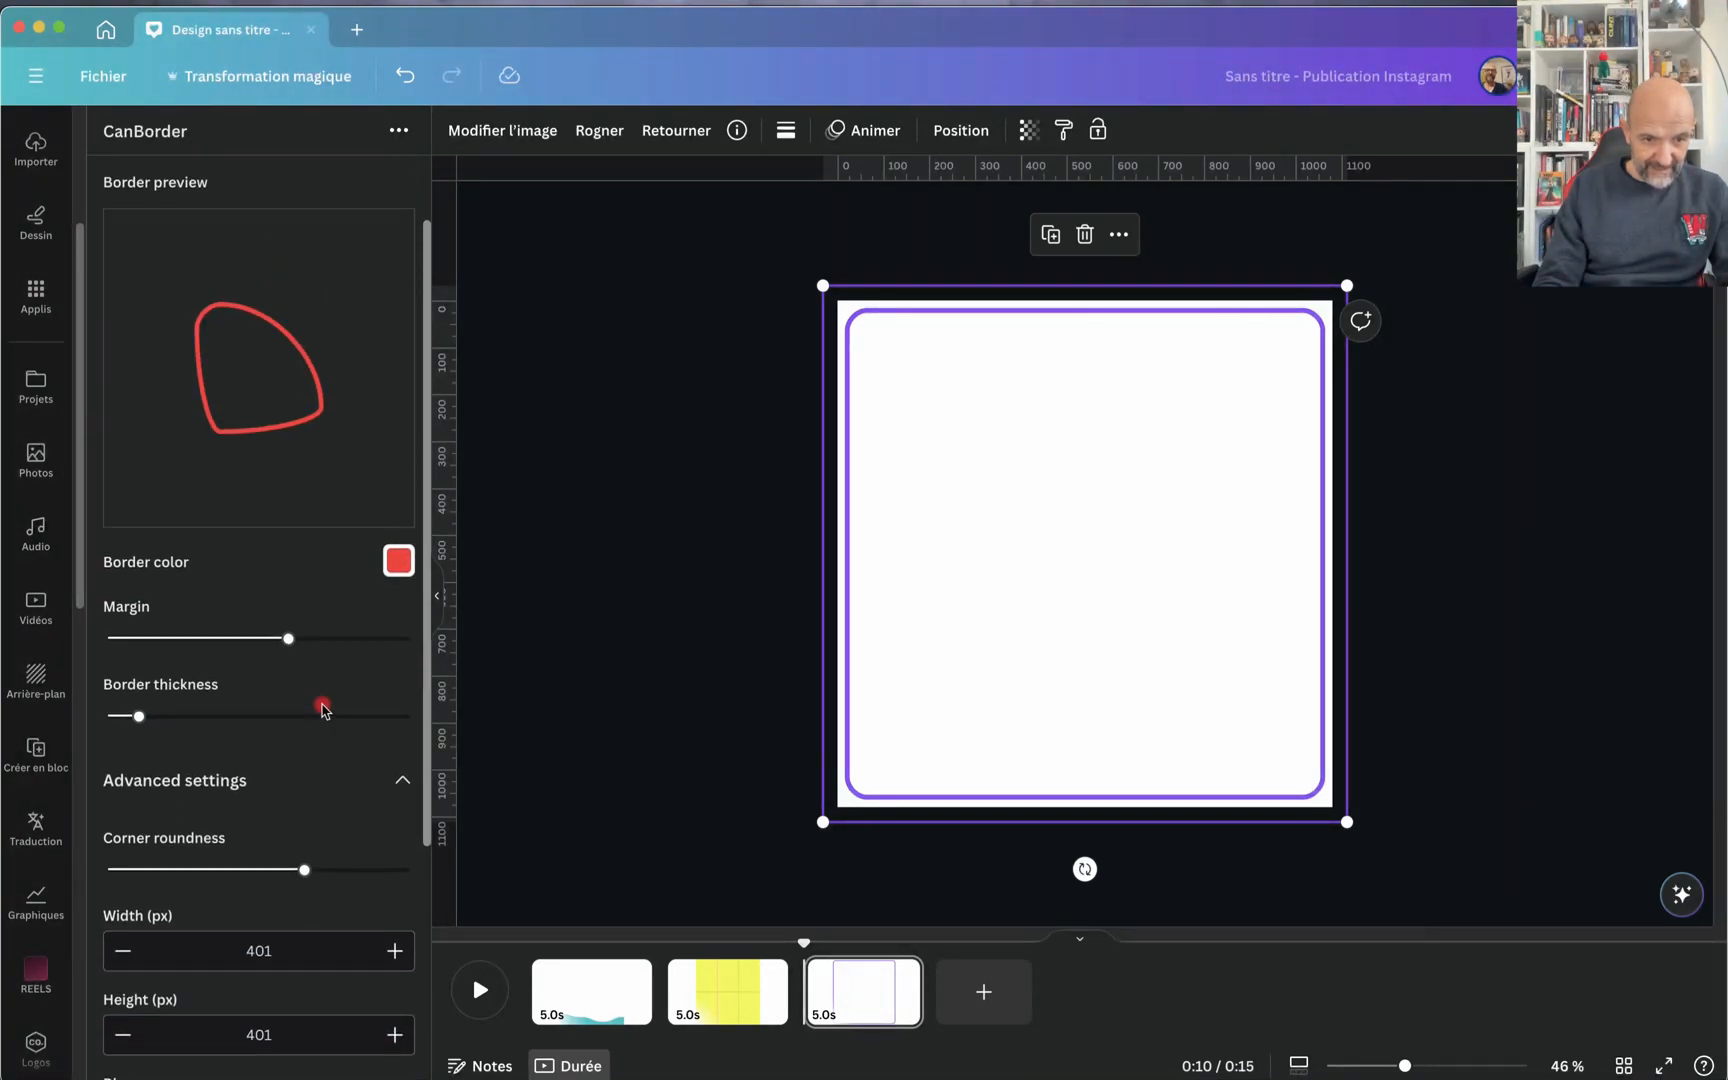
# Step: Set the border's width and height back to 400 px and reduce the corner roundness for moderately rounded corners
pyautogui.scroll(-1, 322, 708)
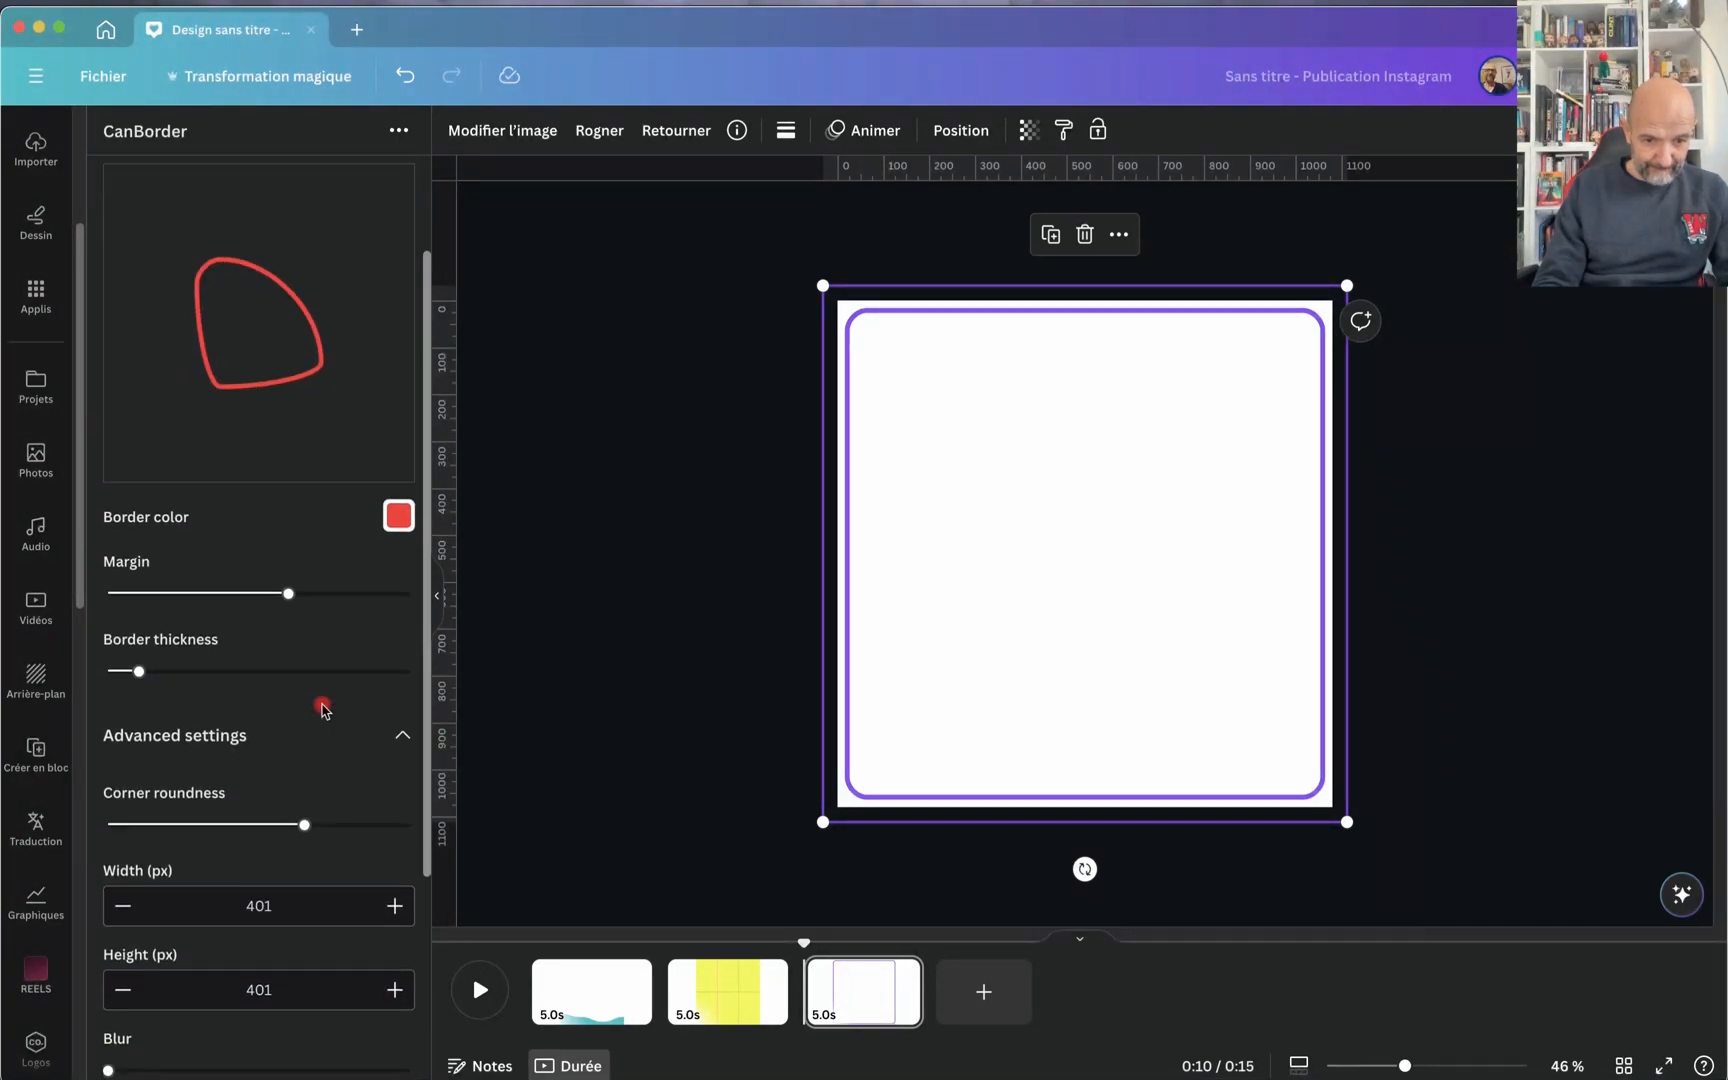
pyautogui.click(124, 907)
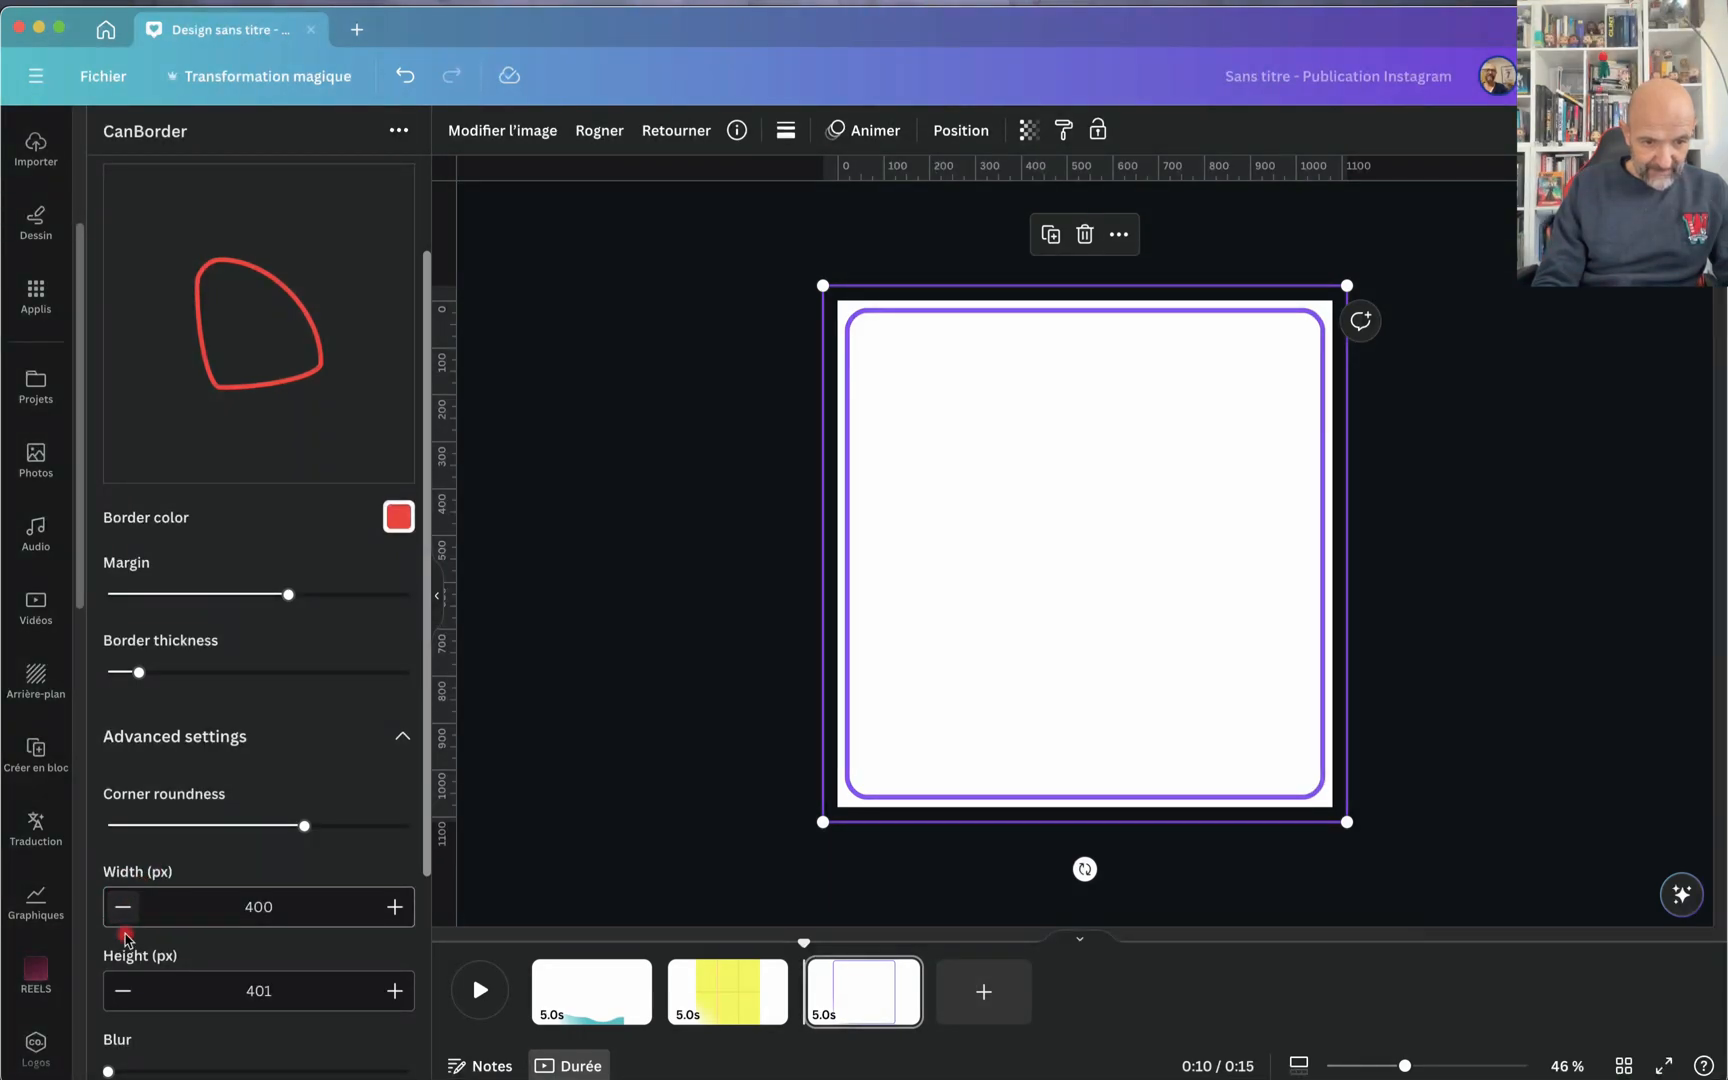
pyautogui.click(121, 990)
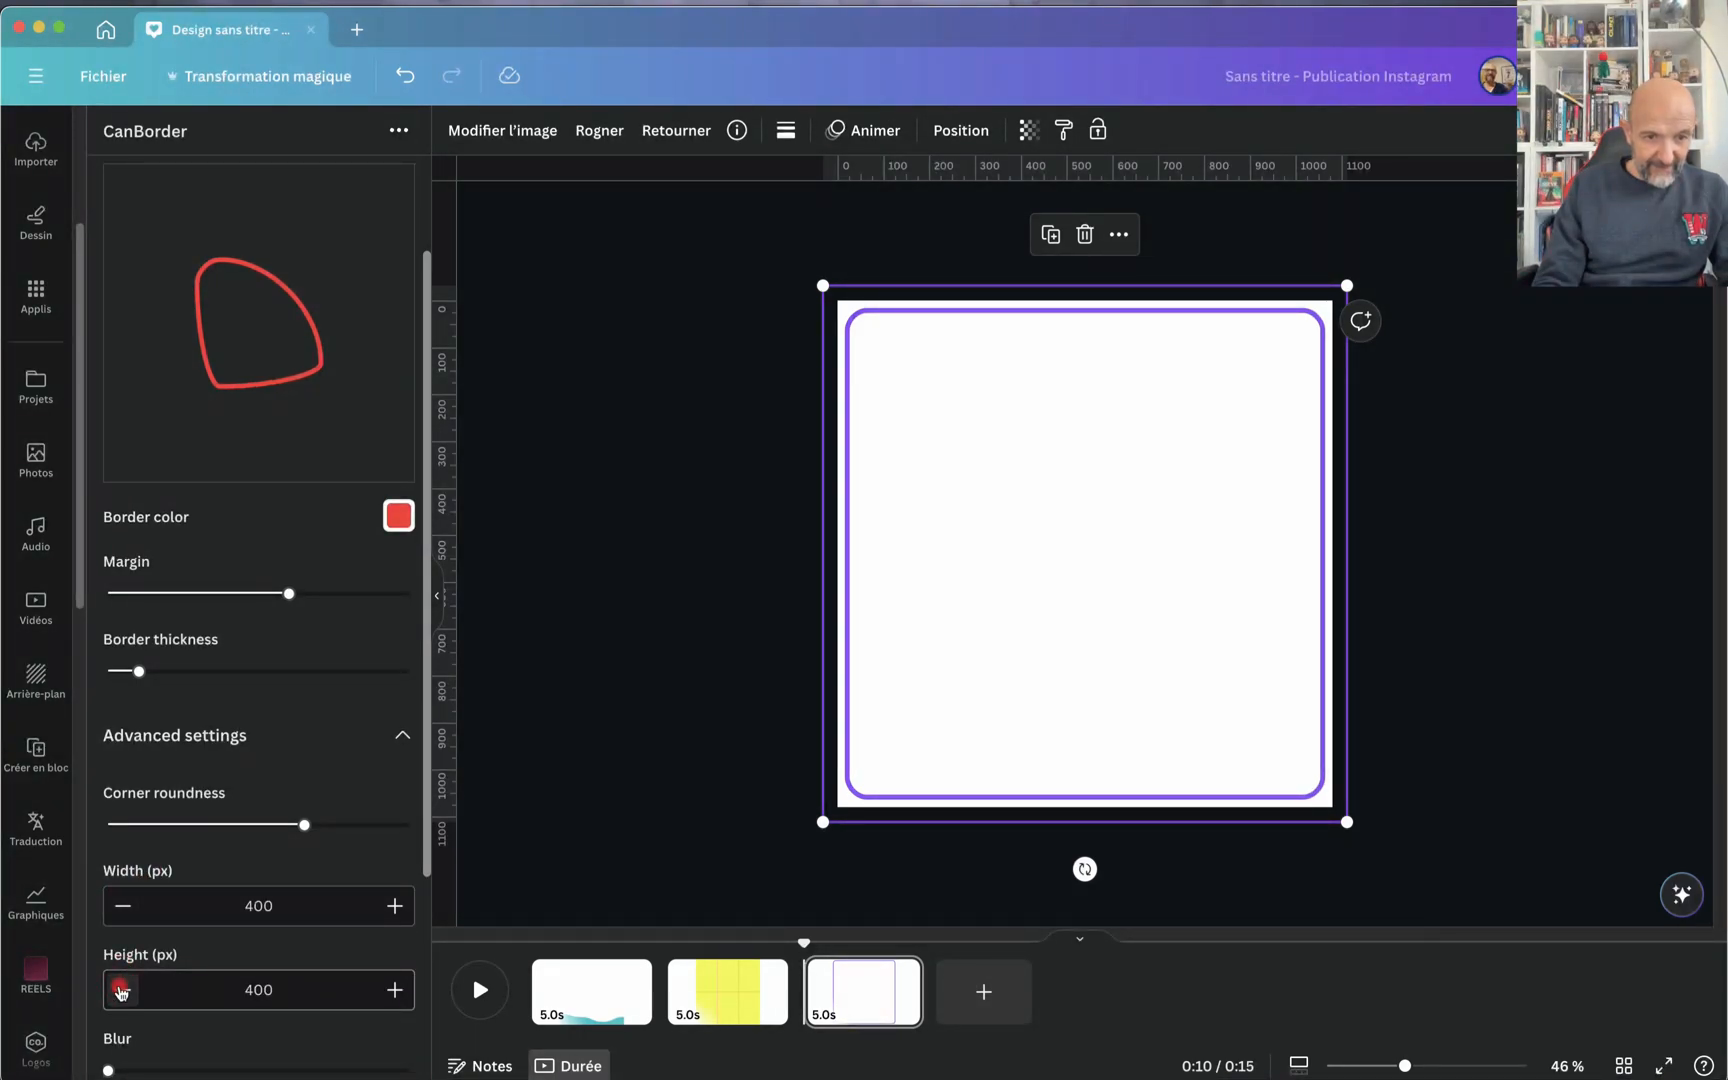
pyautogui.moveTo(304, 824); pyautogui.dragTo(158, 858)
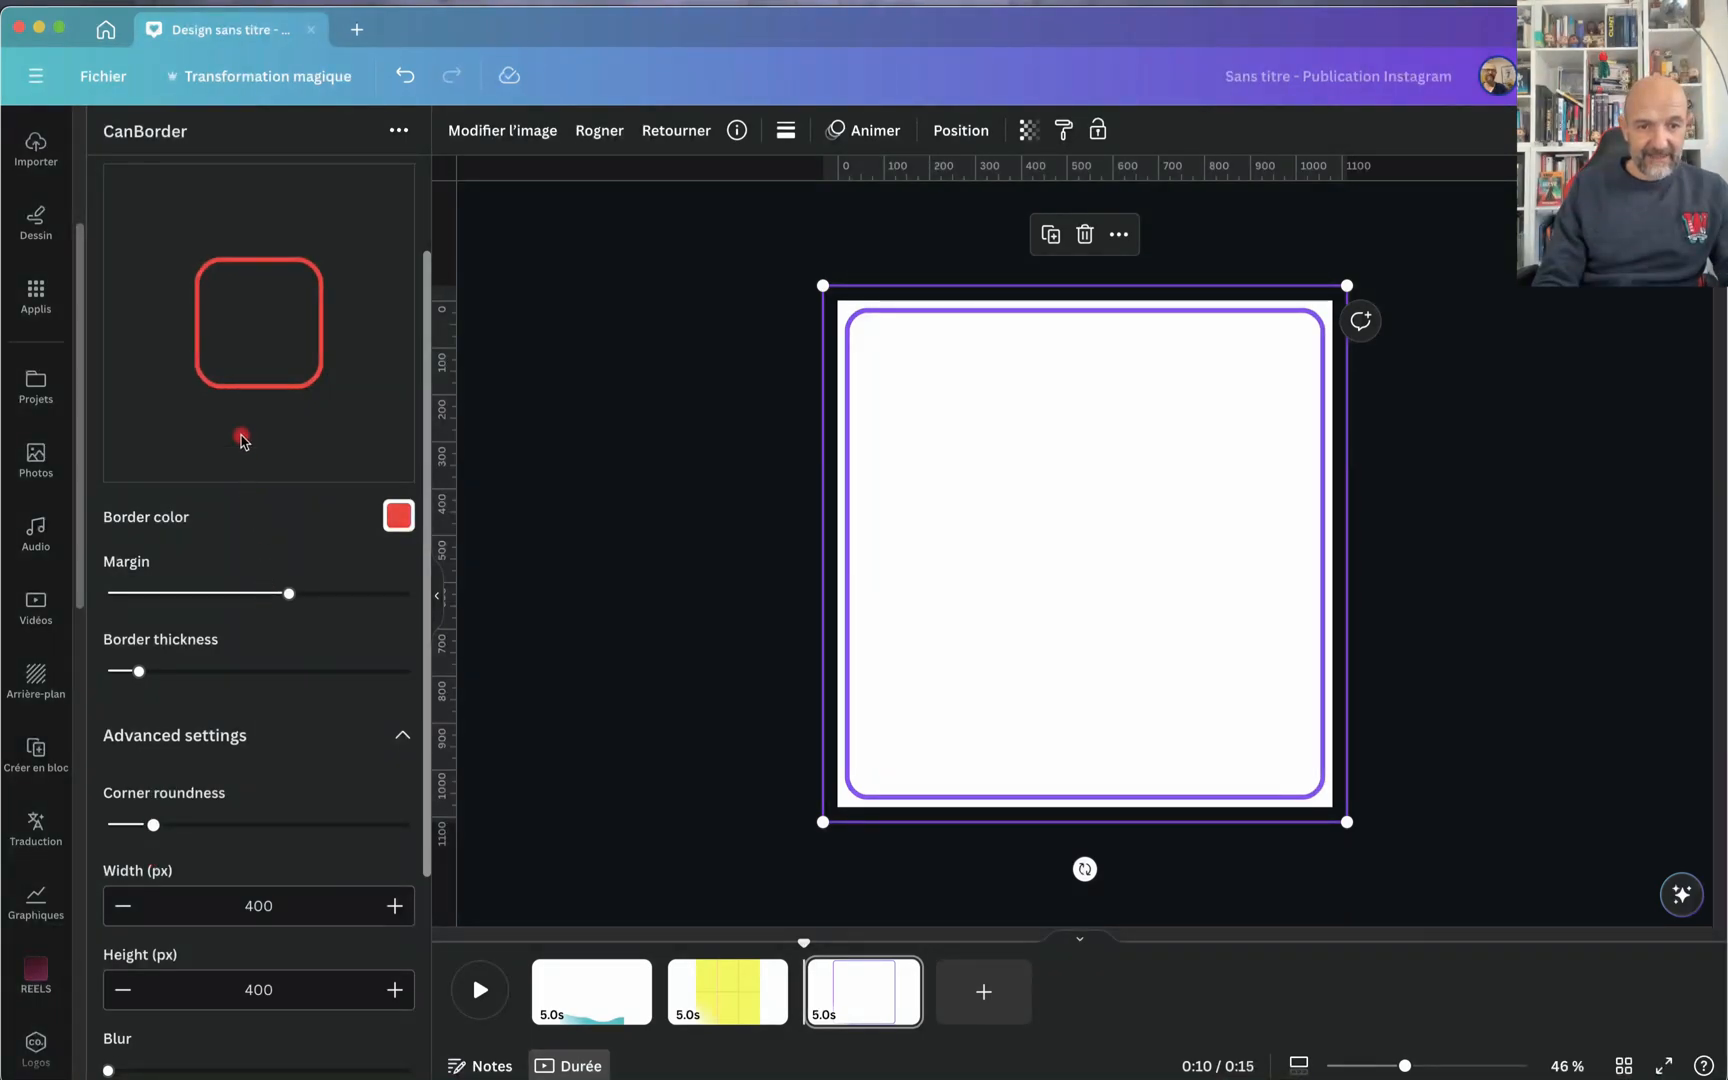
# Step: Add the red rounded border to the page and delete the large purple border
pyautogui.click(255, 340)
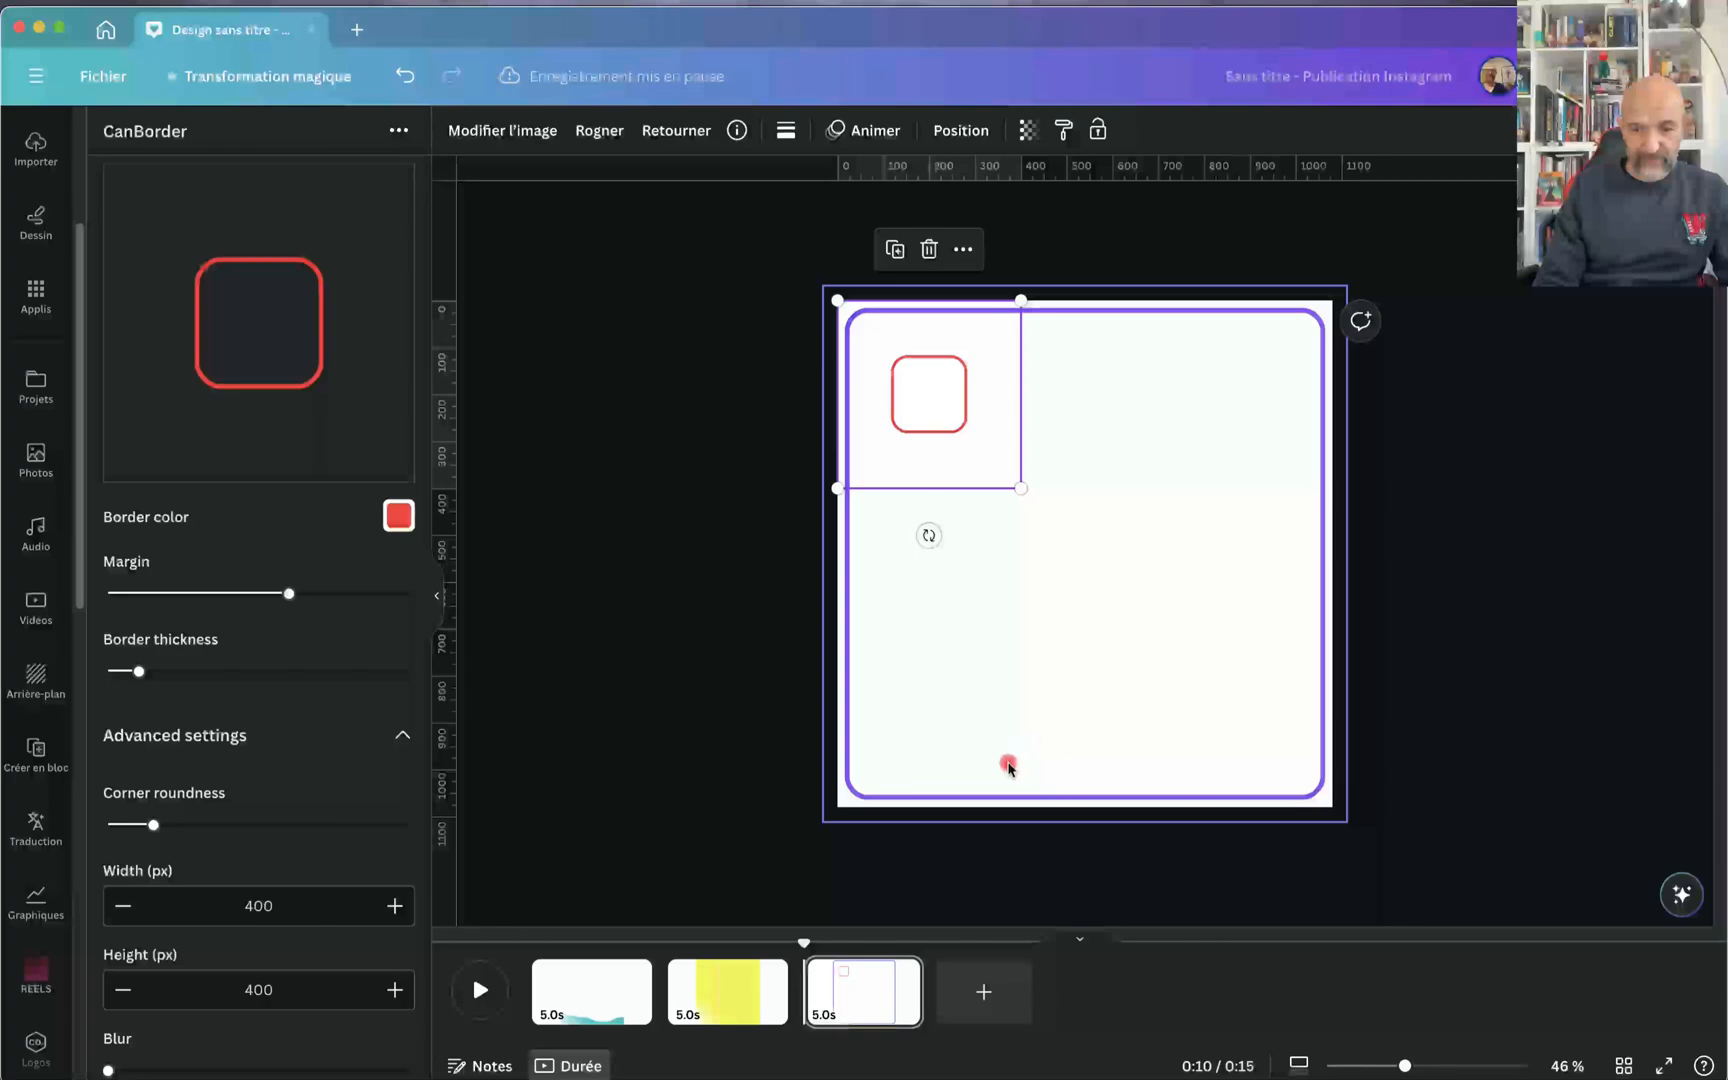
pyautogui.click(971, 800)
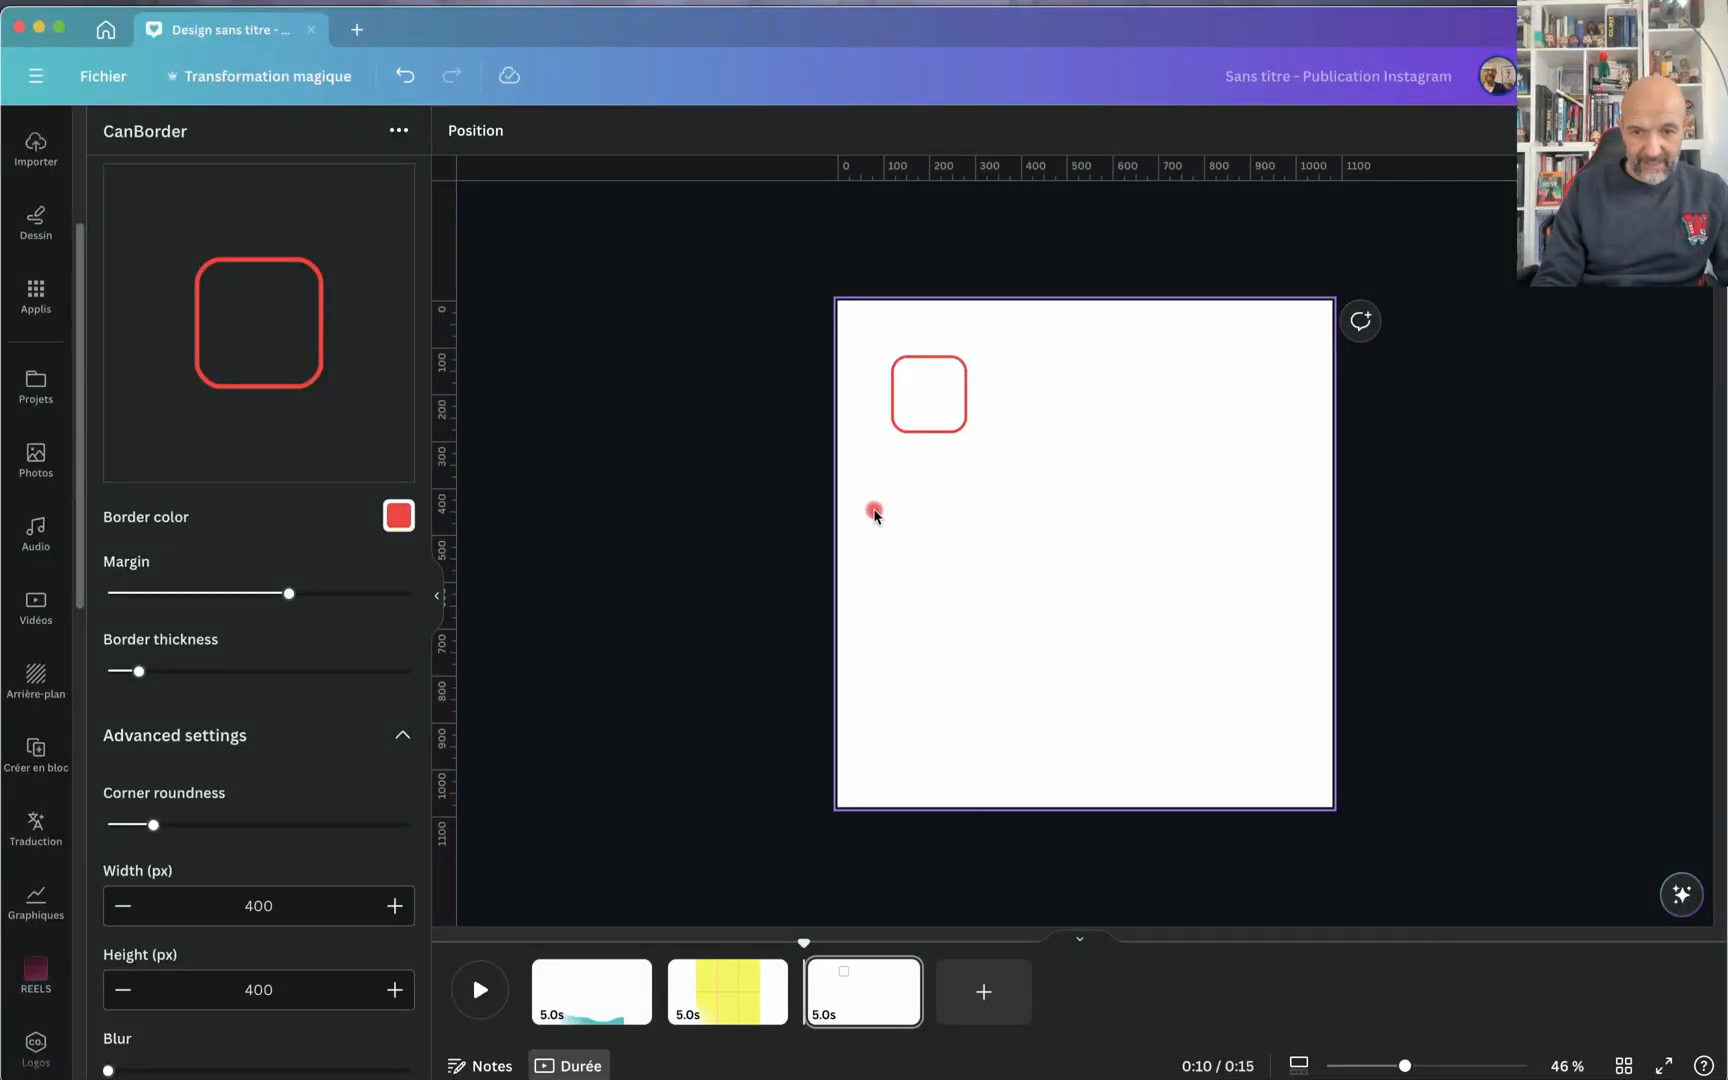
# Step: Enlarge the red border image until its frame fills the whole page
pyautogui.click(908, 438)
pyautogui.moveTo(1020, 485); pyautogui.dragTo(1400, 728)
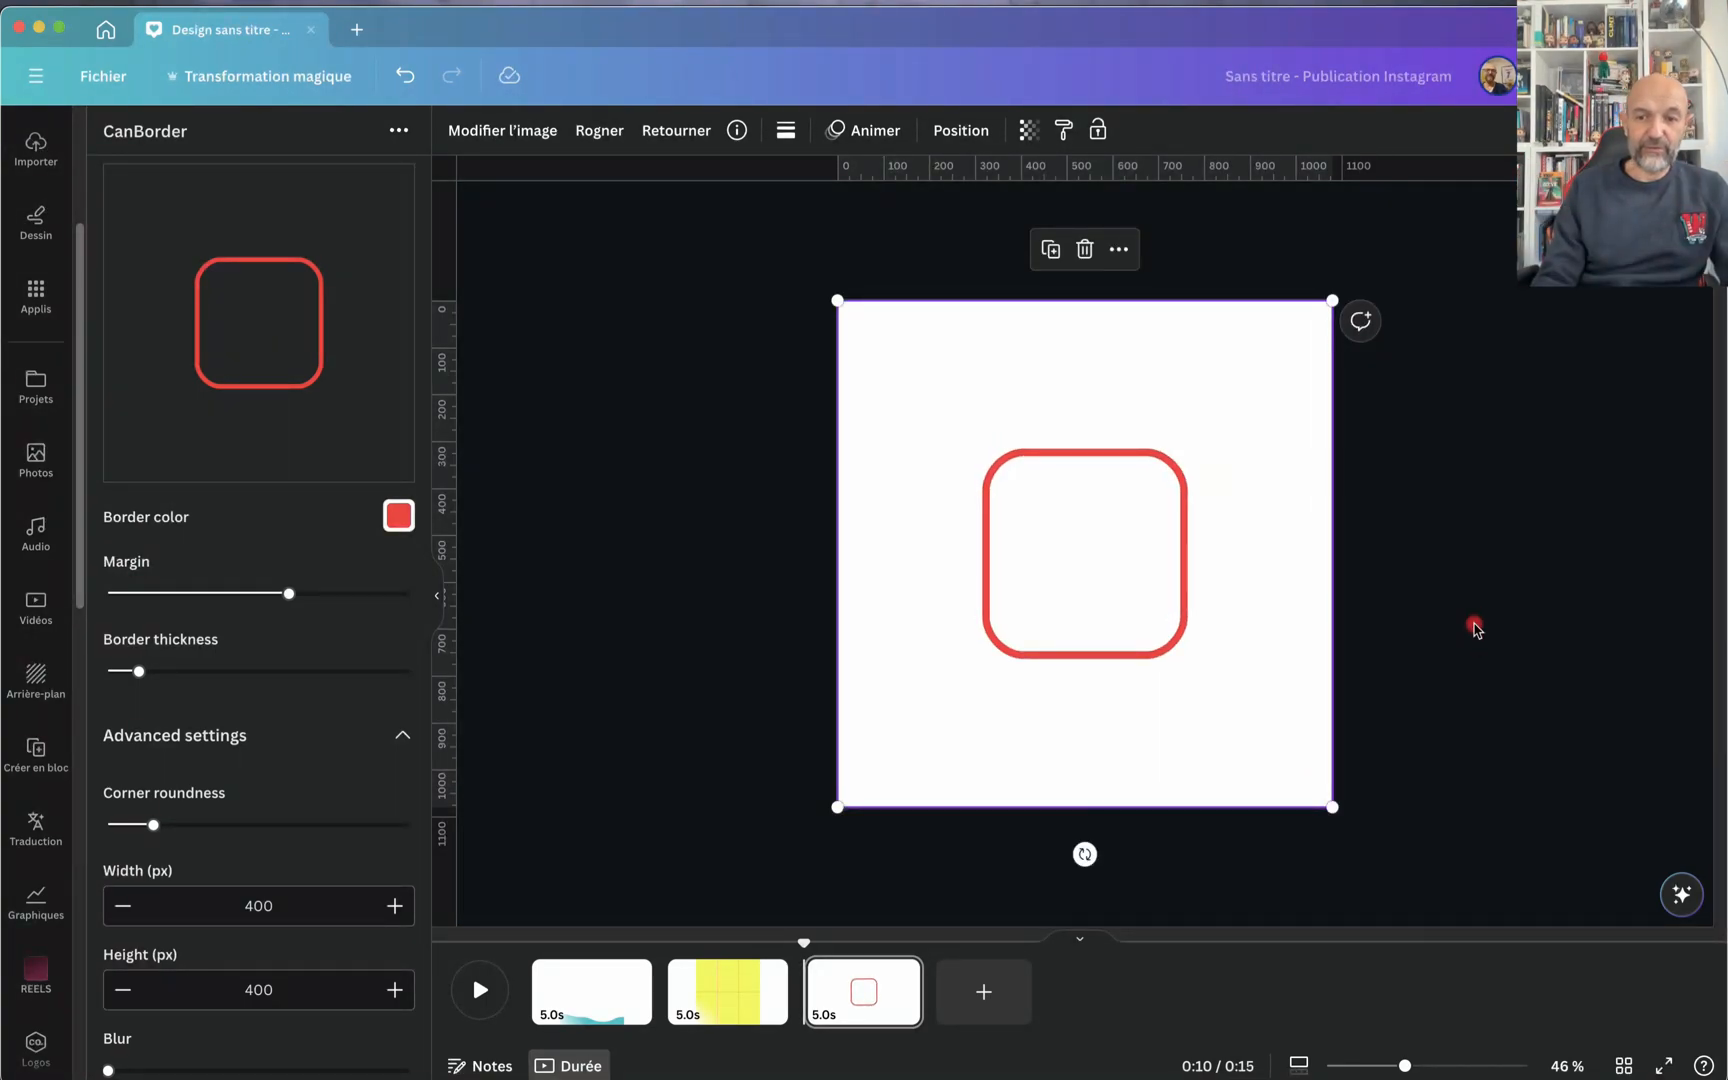
# Step: Review the remaining CanBorder options and compare the dashed and solid border types in the preview, ending on solid
pyautogui.scroll(-3, 320, 738)
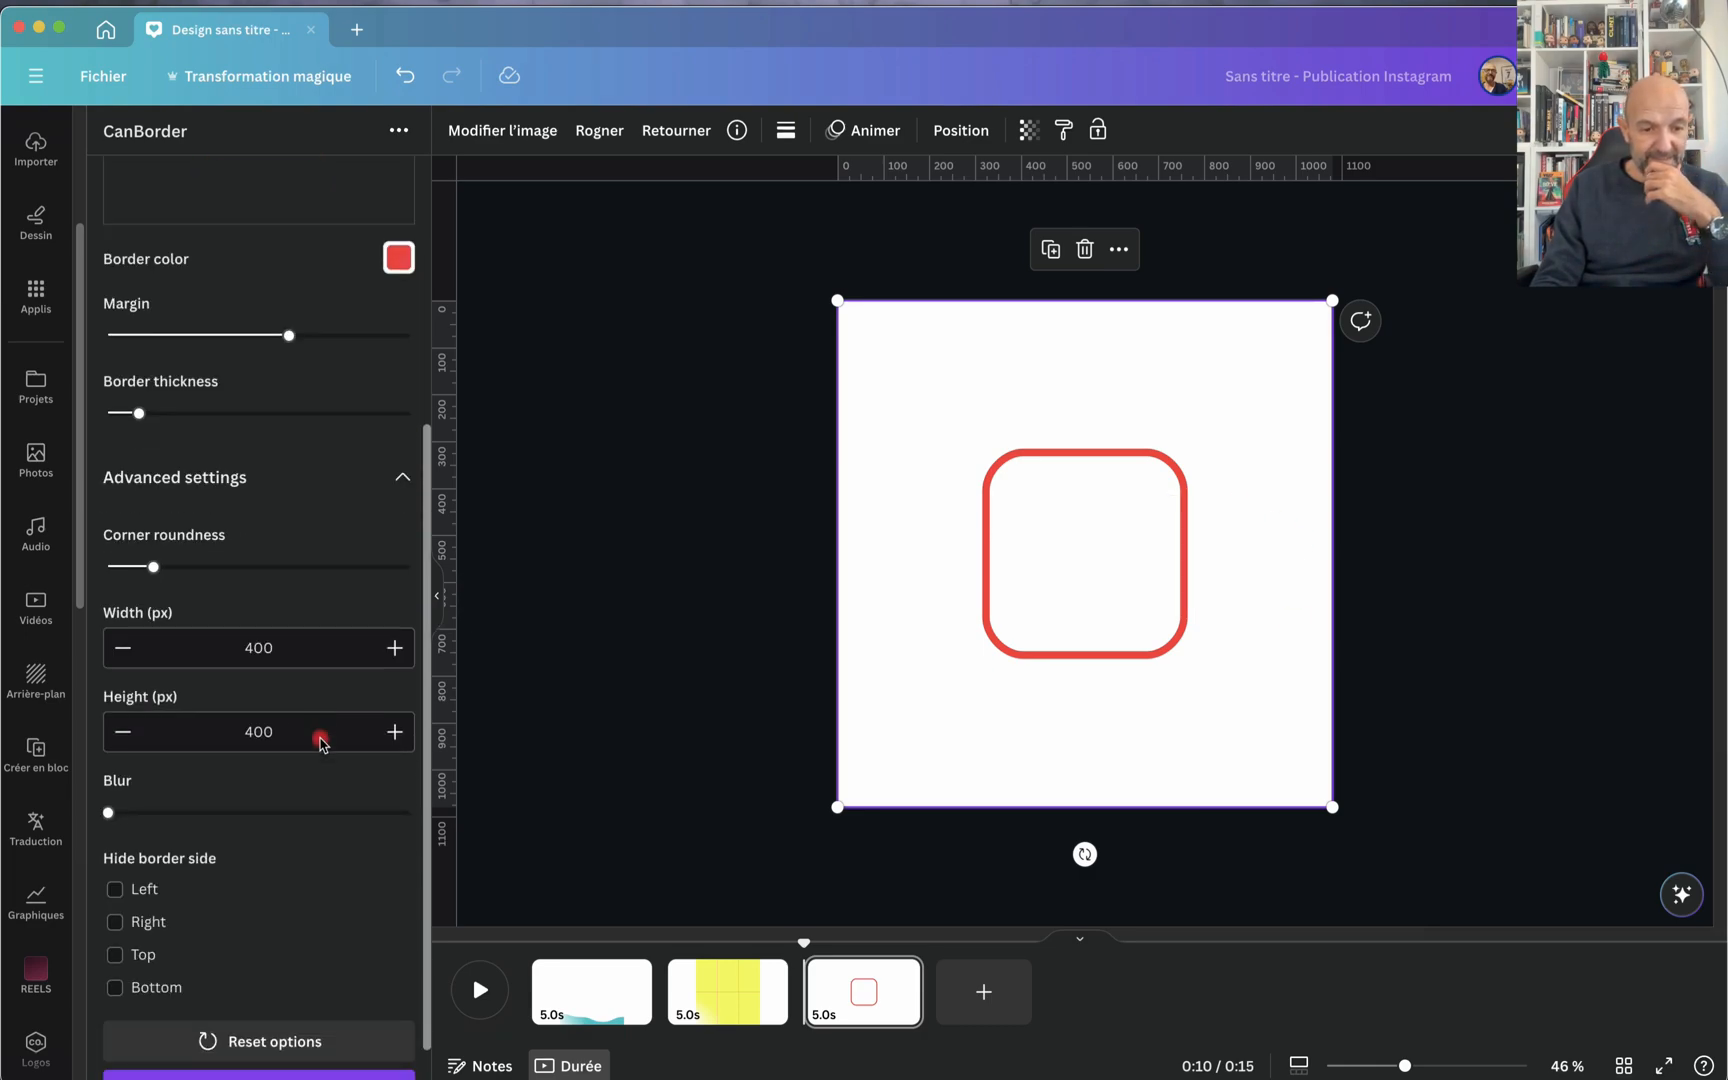
pyautogui.scroll(-1, 320, 744)
pyautogui.scroll(-1, 320, 742)
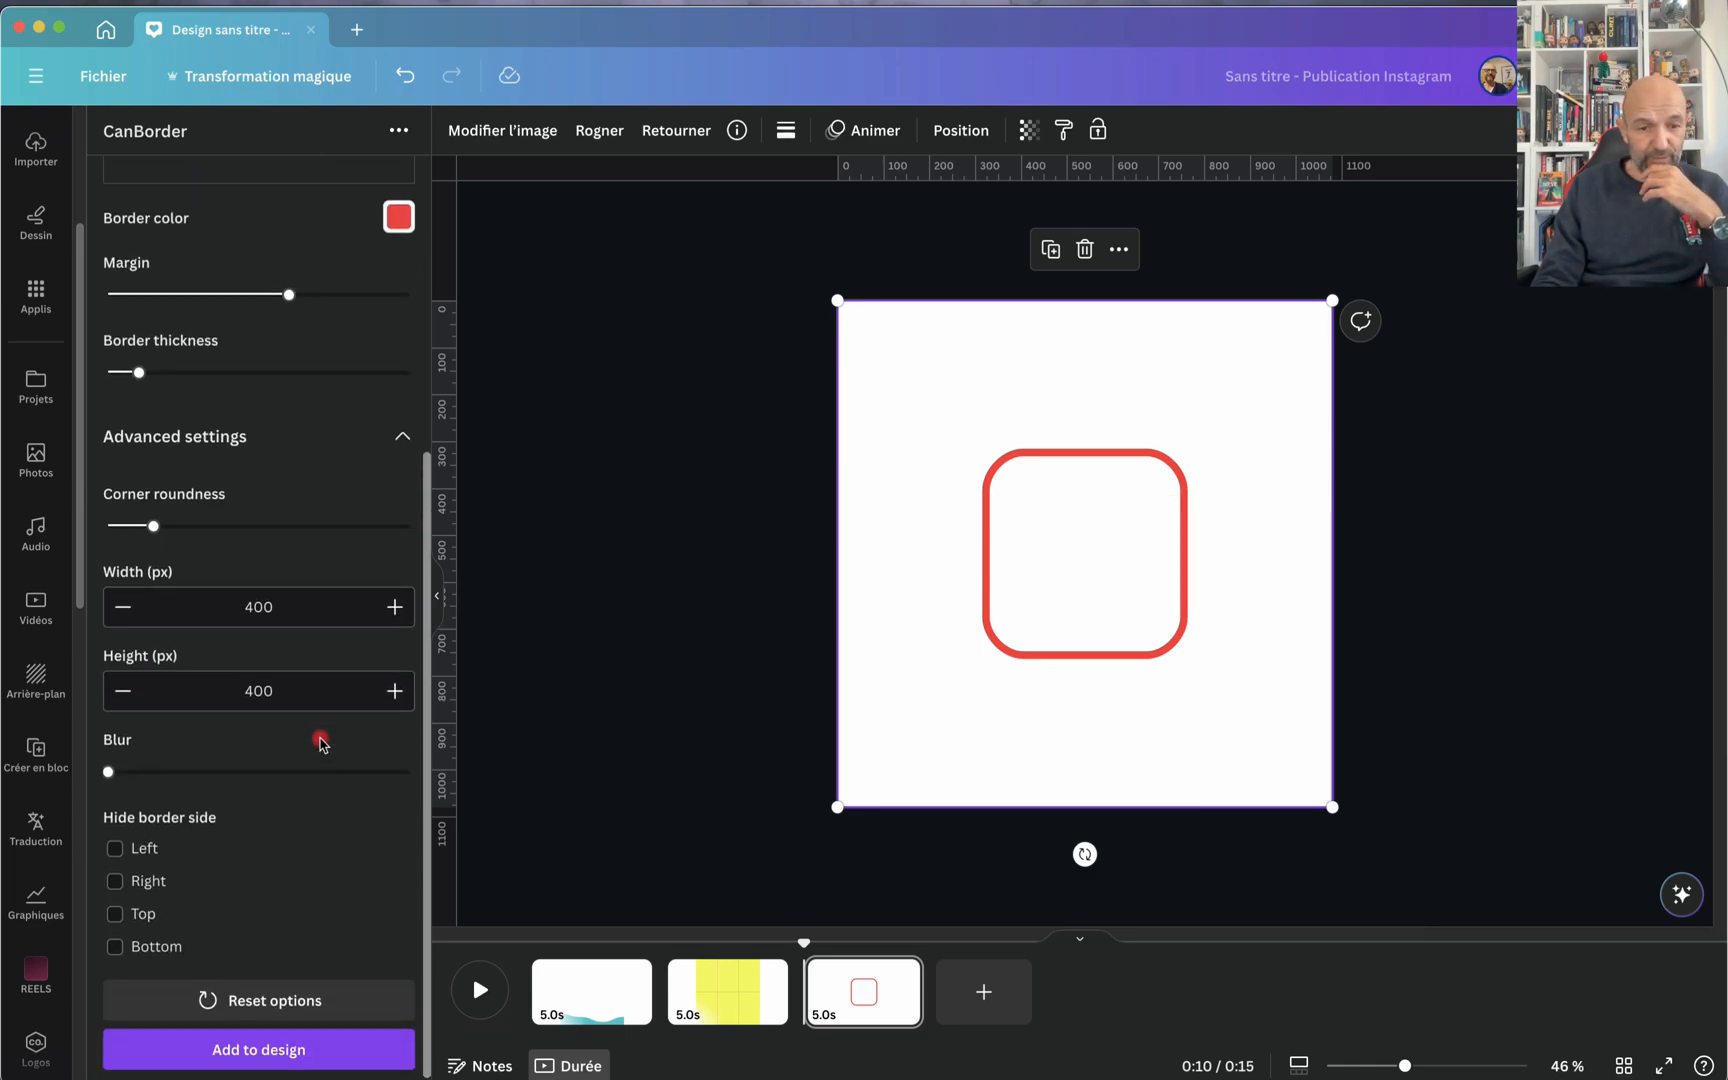
pyautogui.scroll(5, 212, 545)
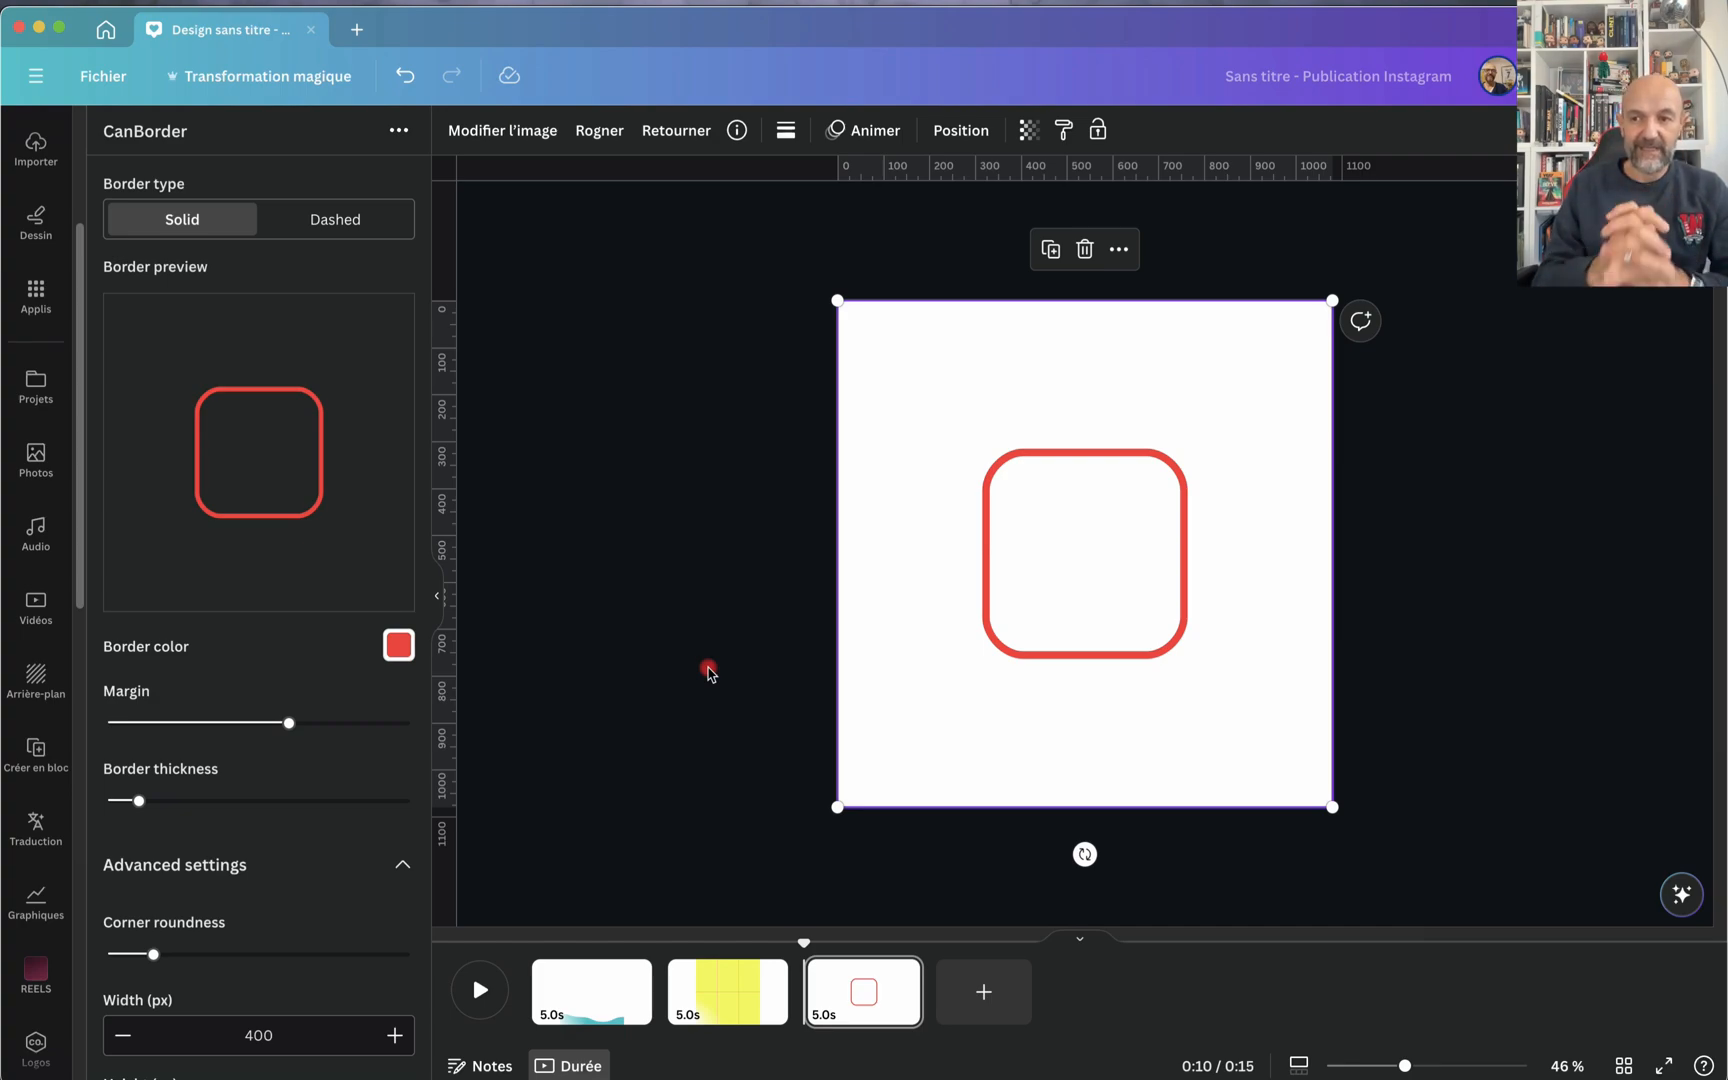
pyautogui.click(338, 234)
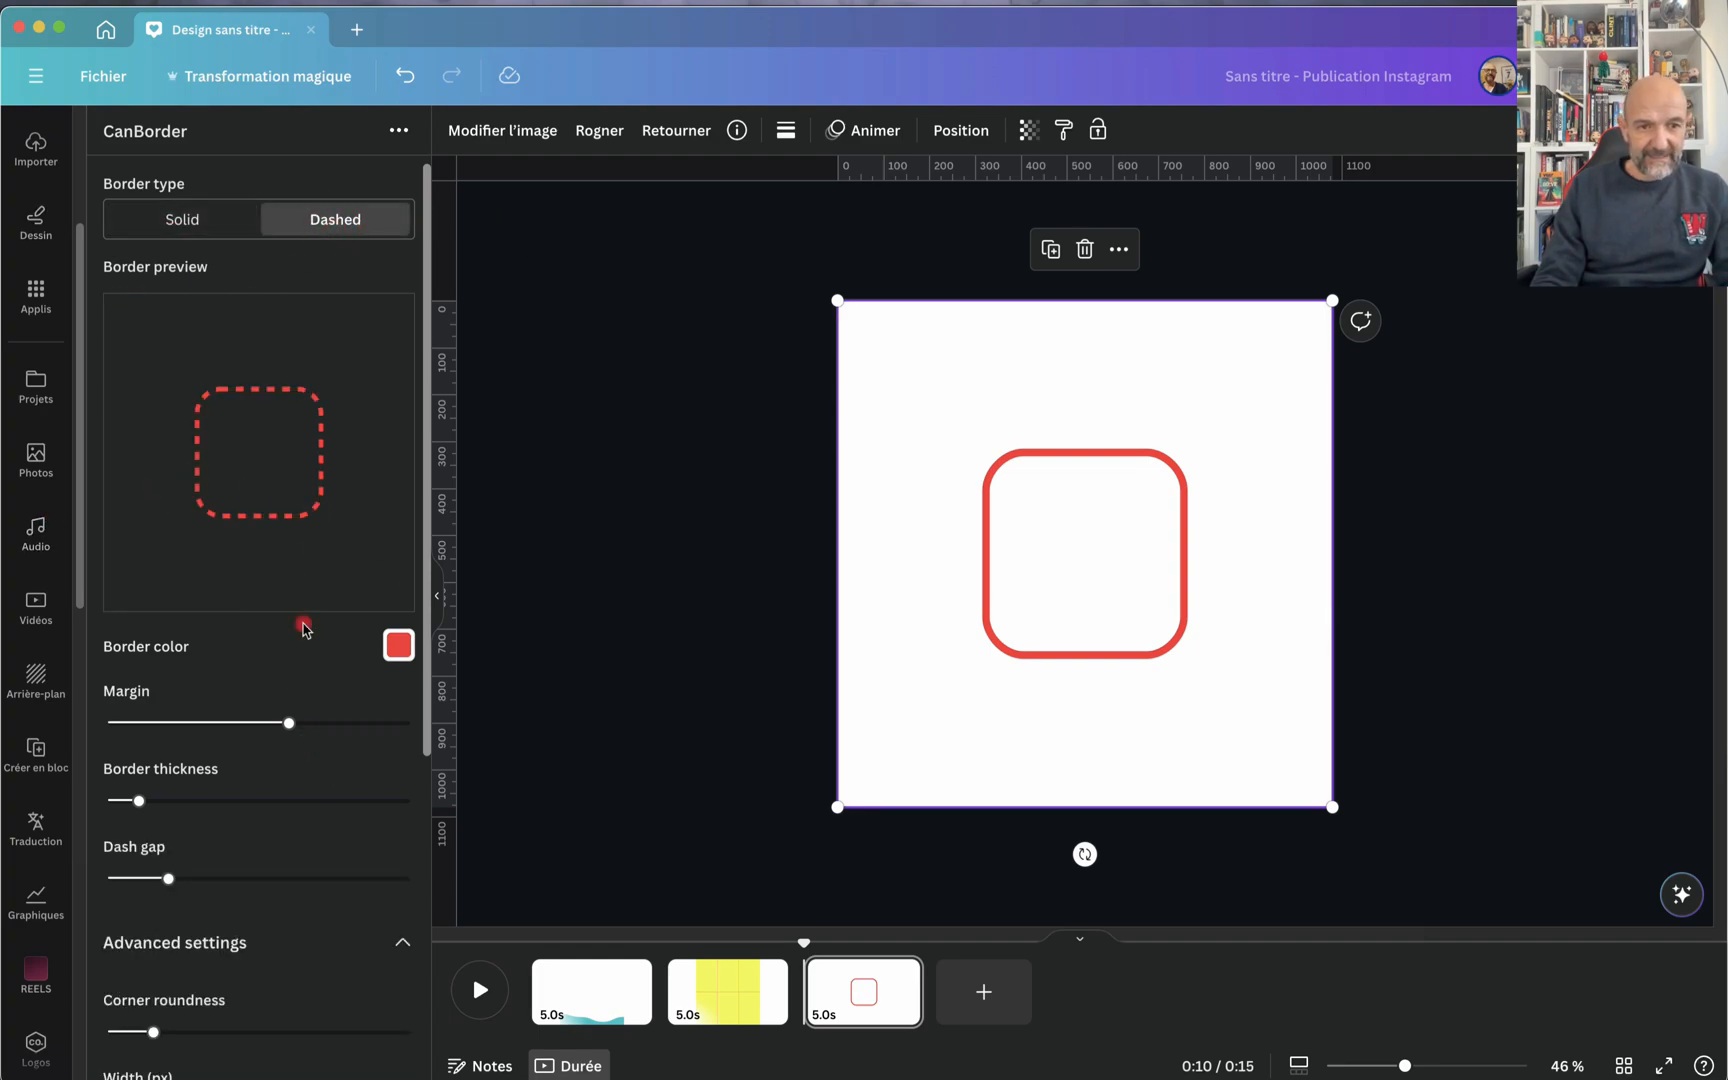
pyautogui.click(160, 217)
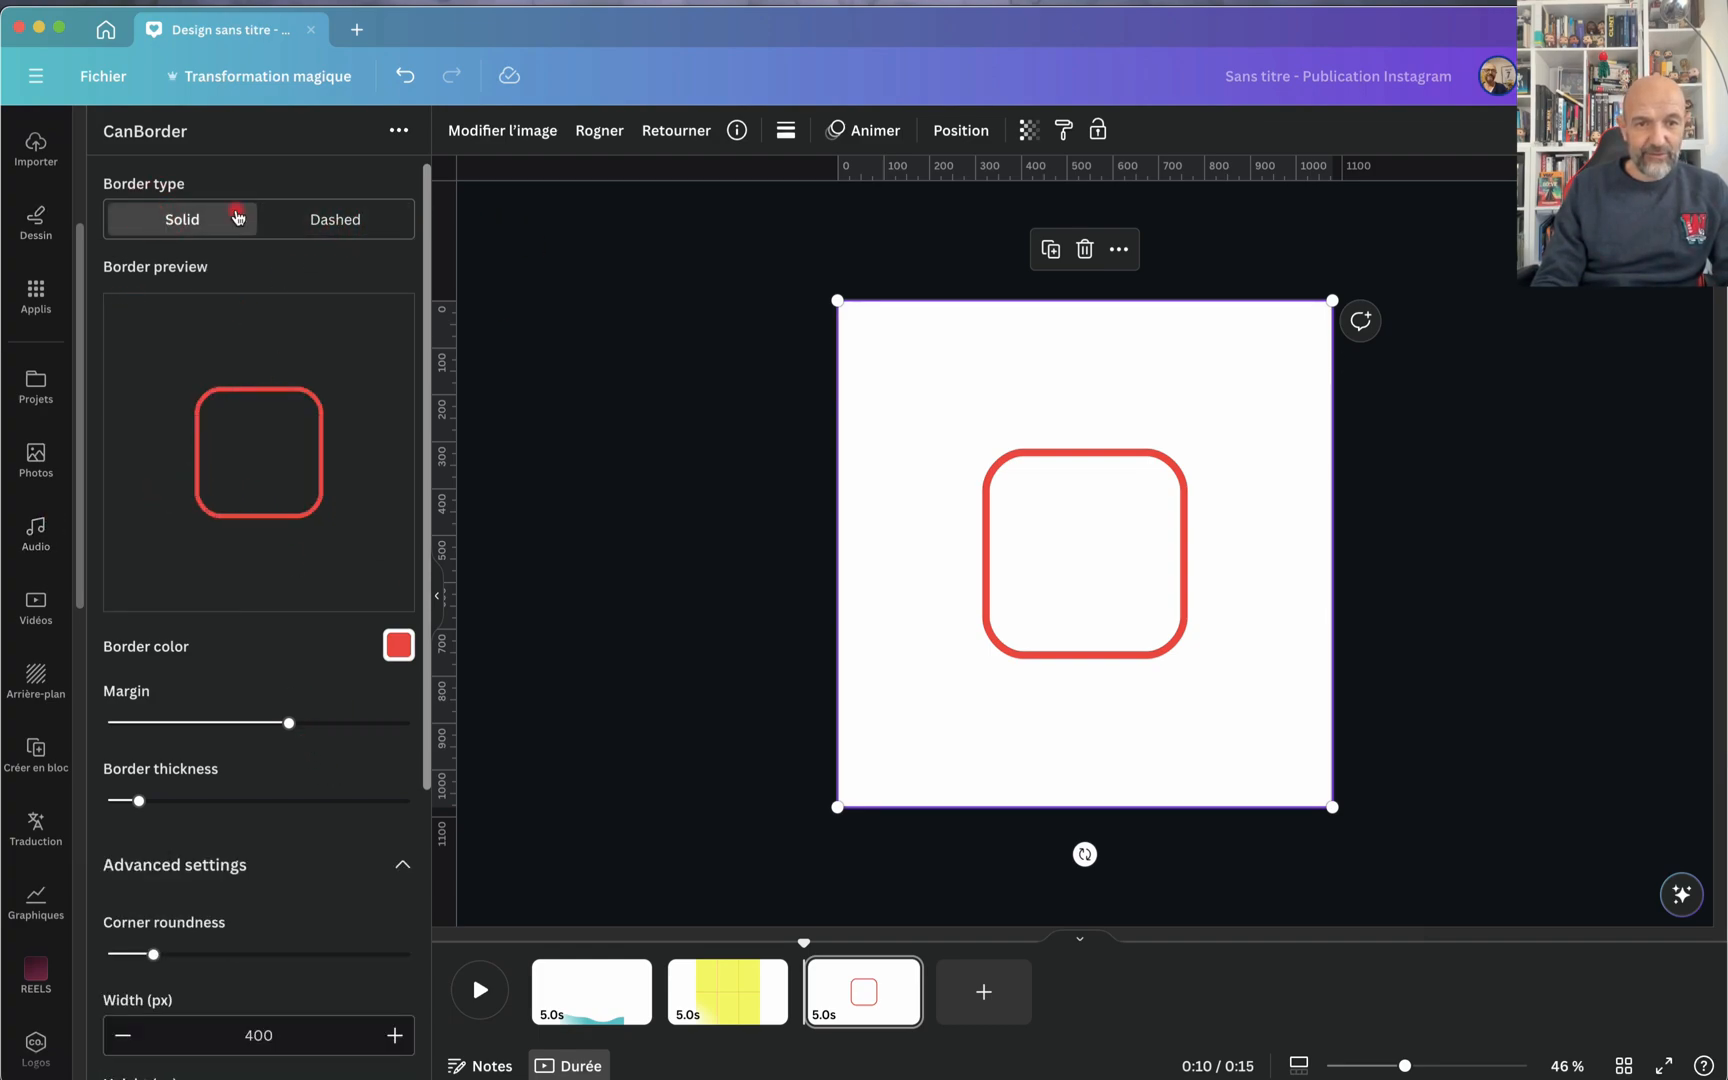
pyautogui.click(343, 221)
pyautogui.click(205, 224)
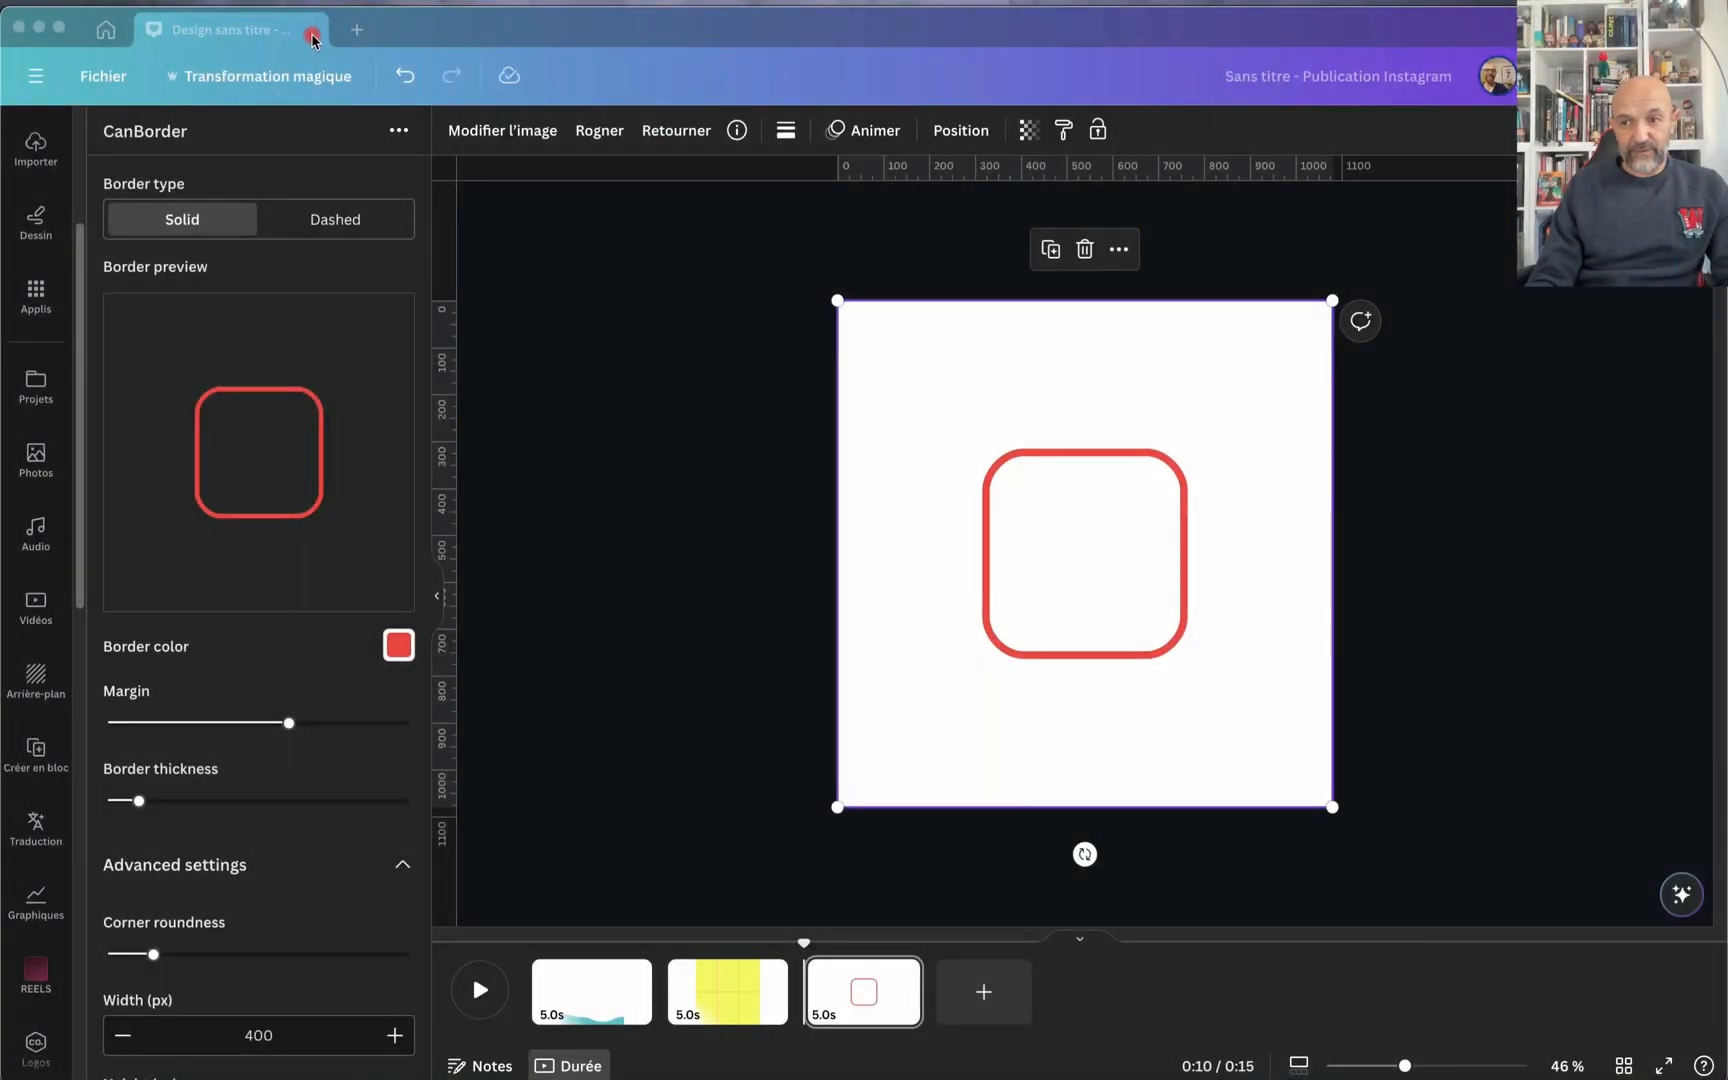
# Step: Close the current design and create a new blank Instagram post from the social media designs
pyautogui.click(312, 36)
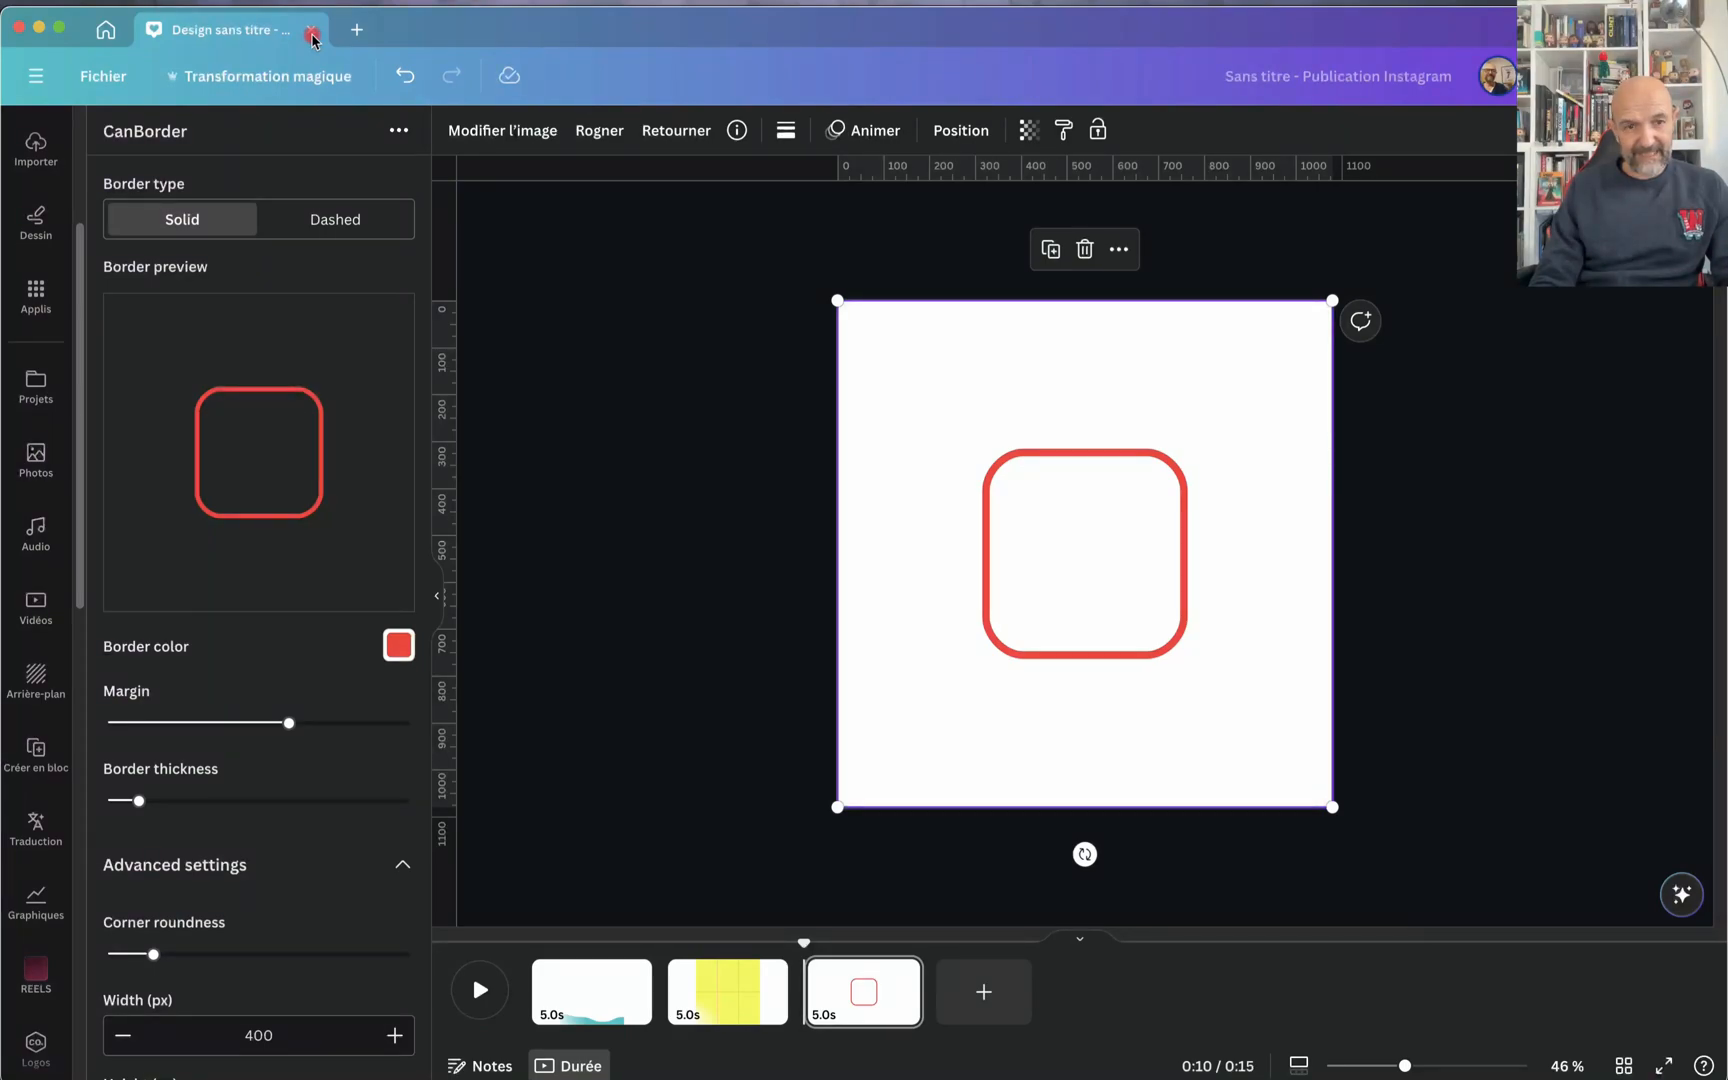
pyautogui.click(312, 36)
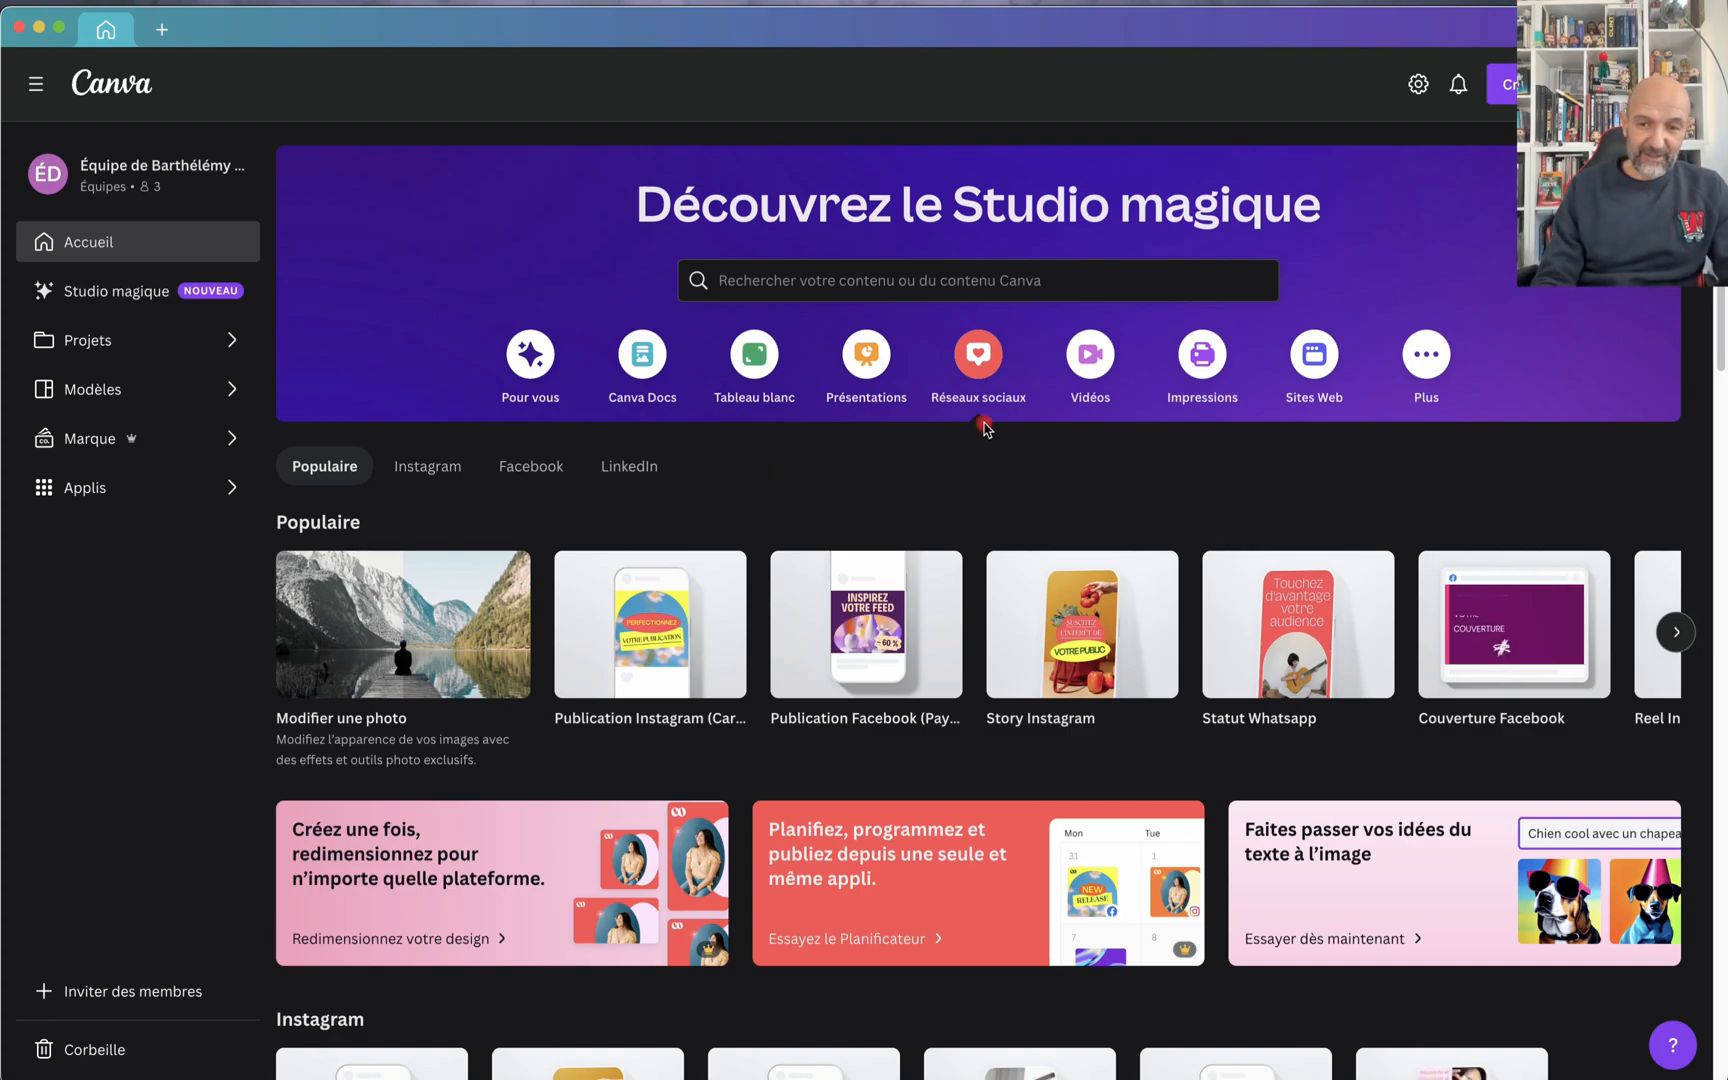
pyautogui.click(636, 615)
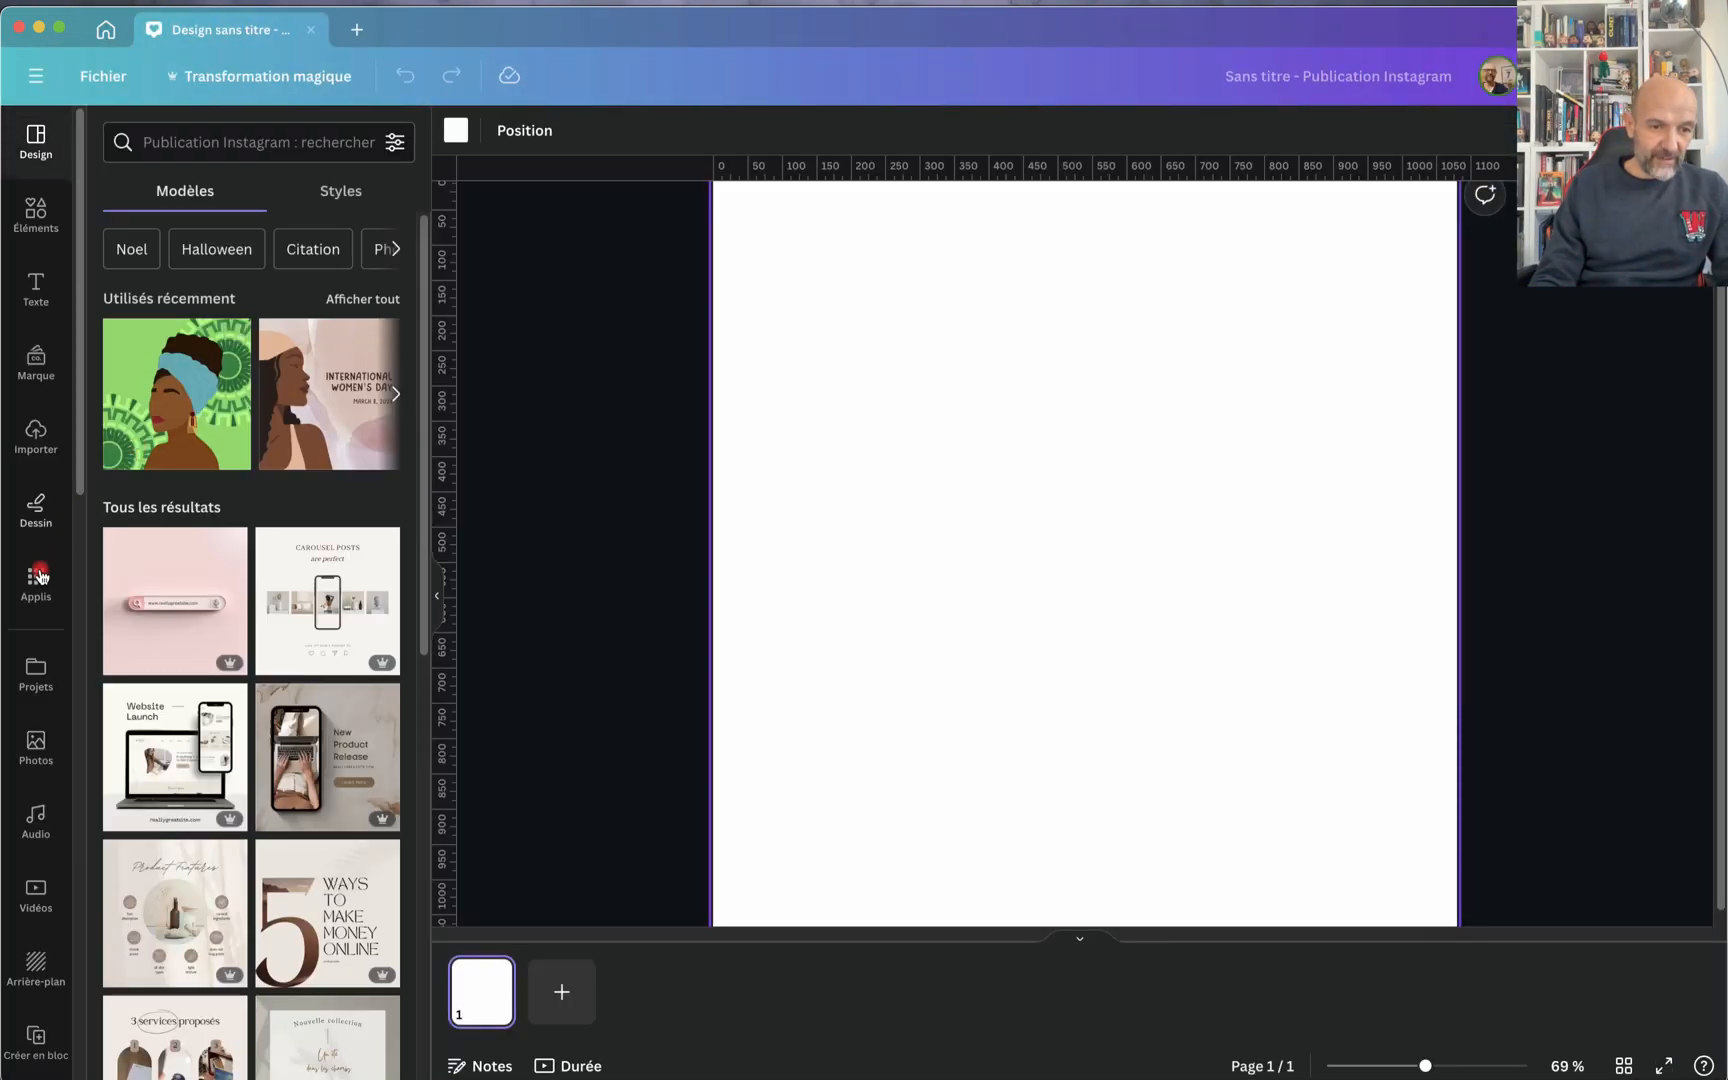
# Step: Find DALL·E among the popular Canva apps and open it
pyautogui.click(33, 597)
pyautogui.scroll(-3, 288, 850)
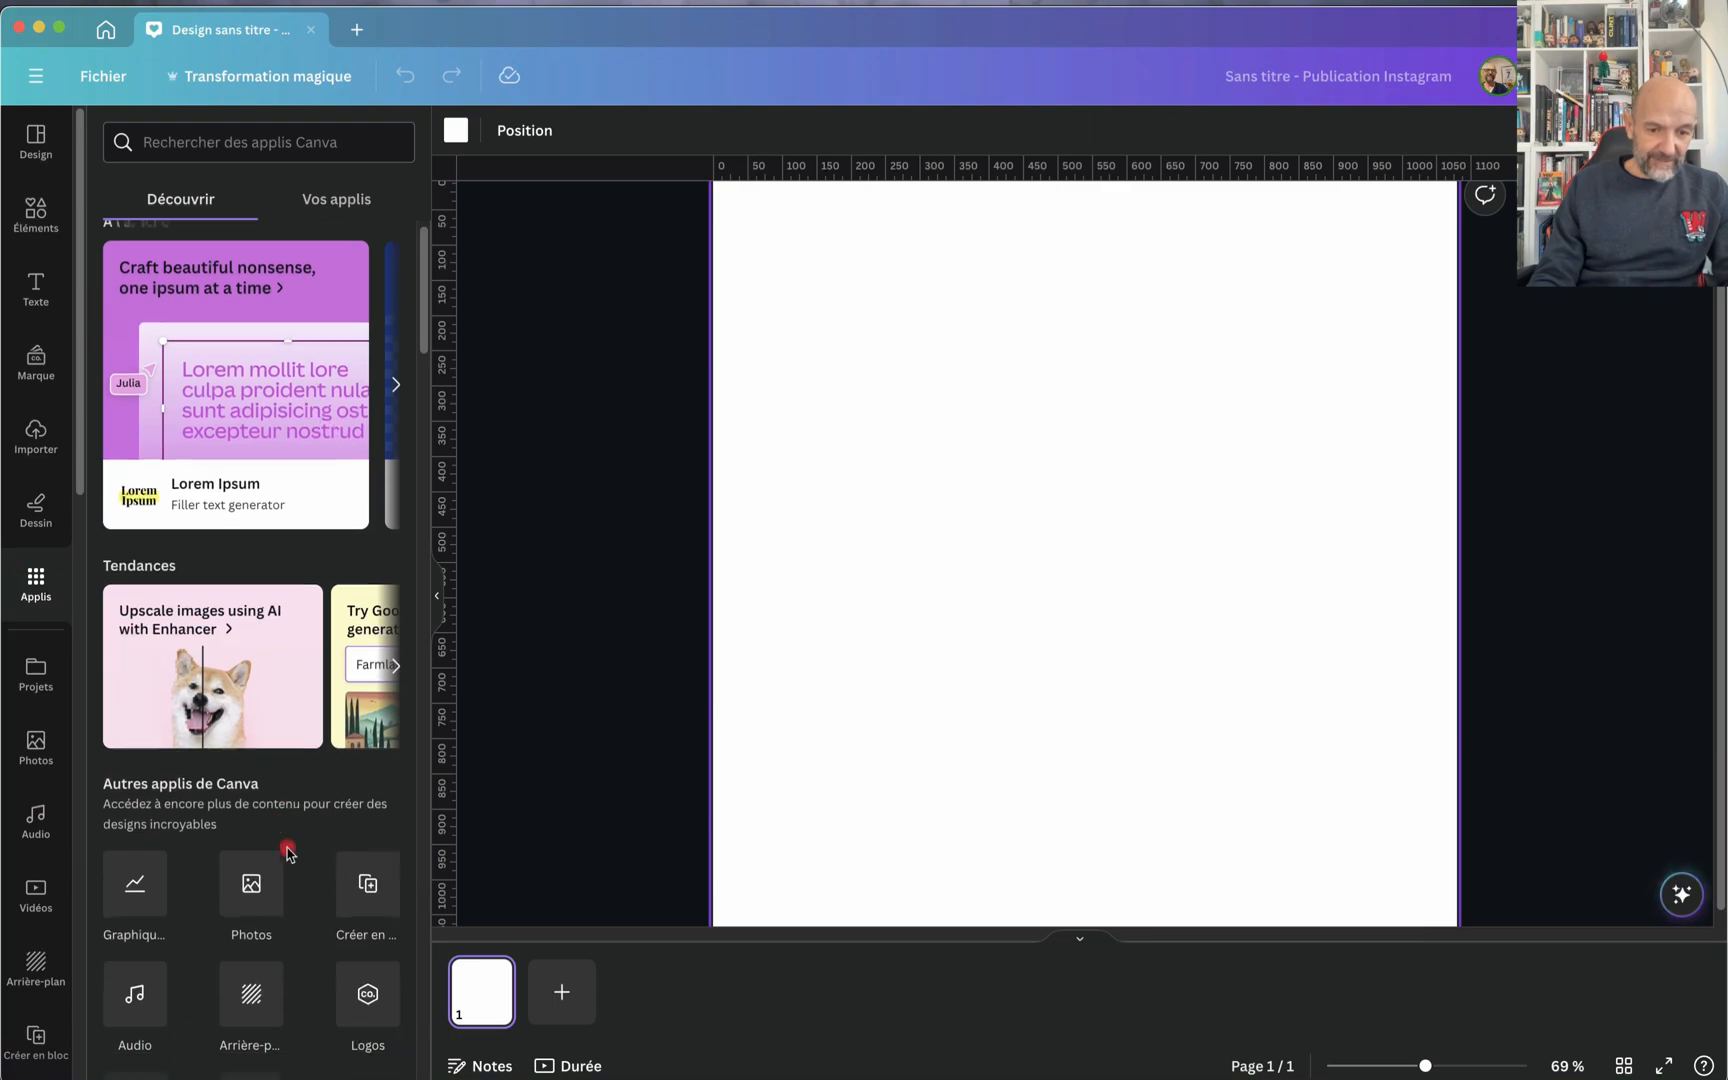
pyautogui.scroll(-3, 288, 852)
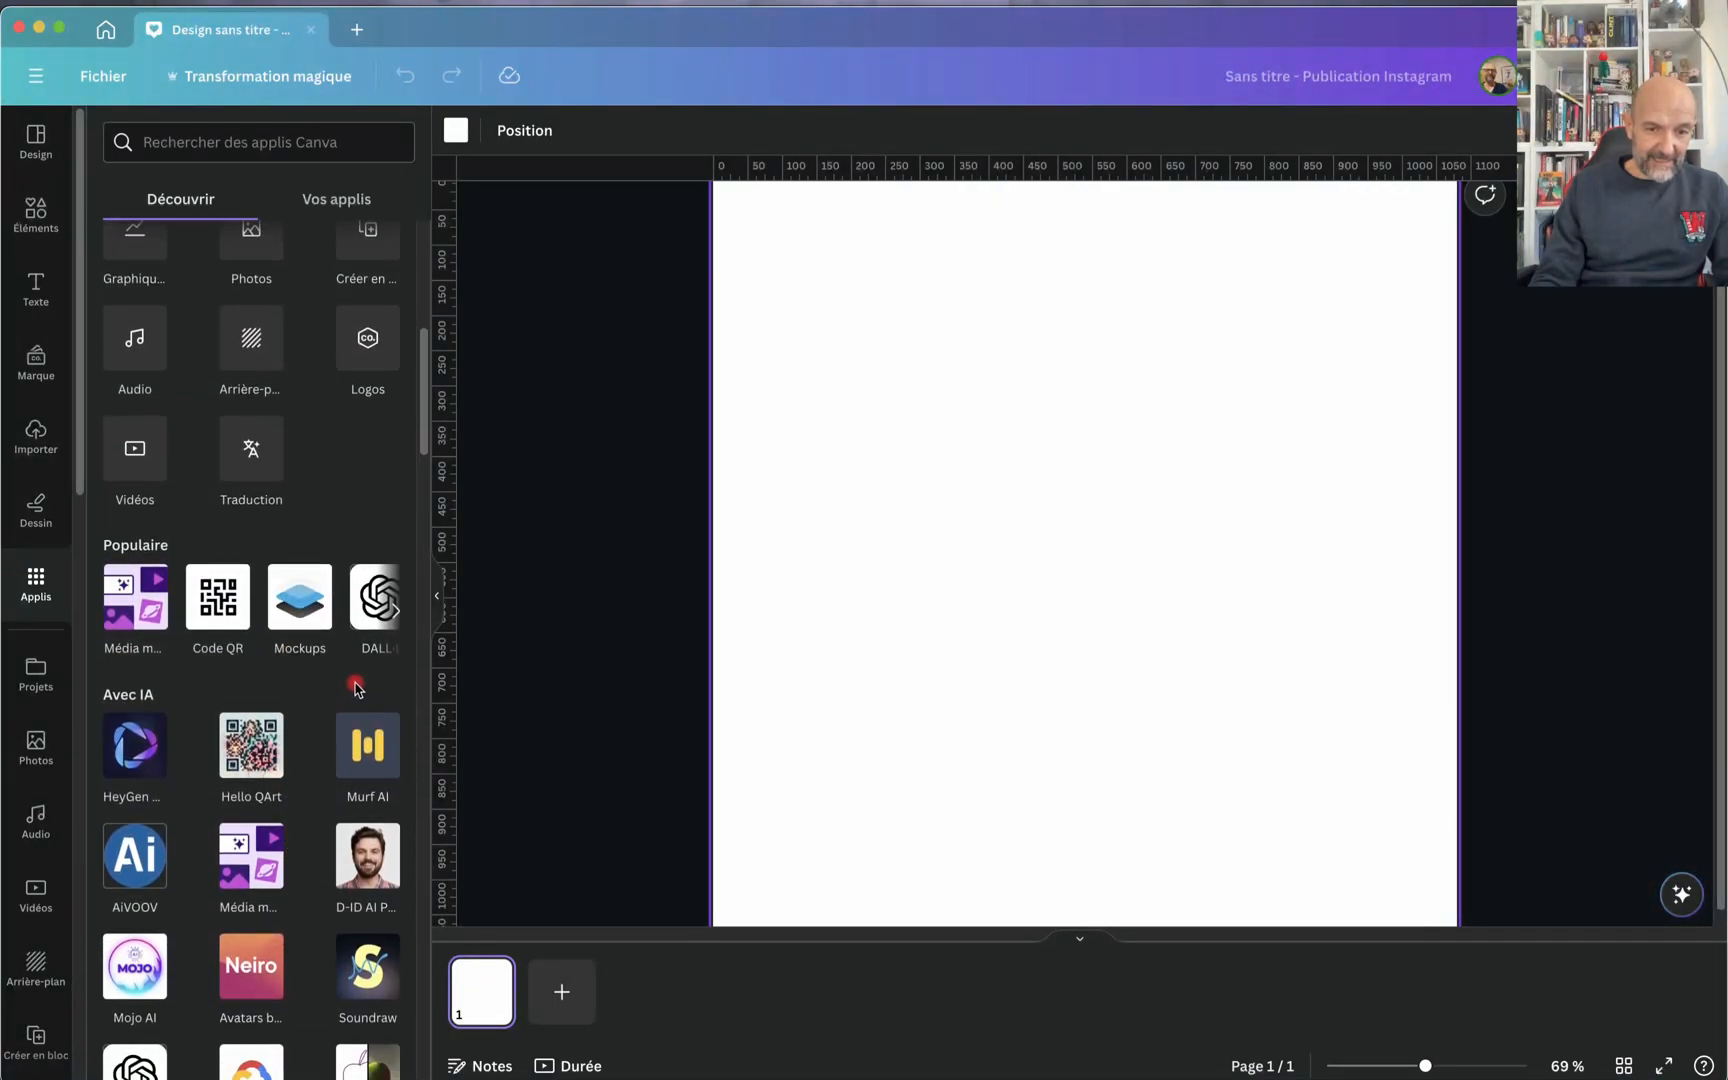
pyautogui.click(395, 610)
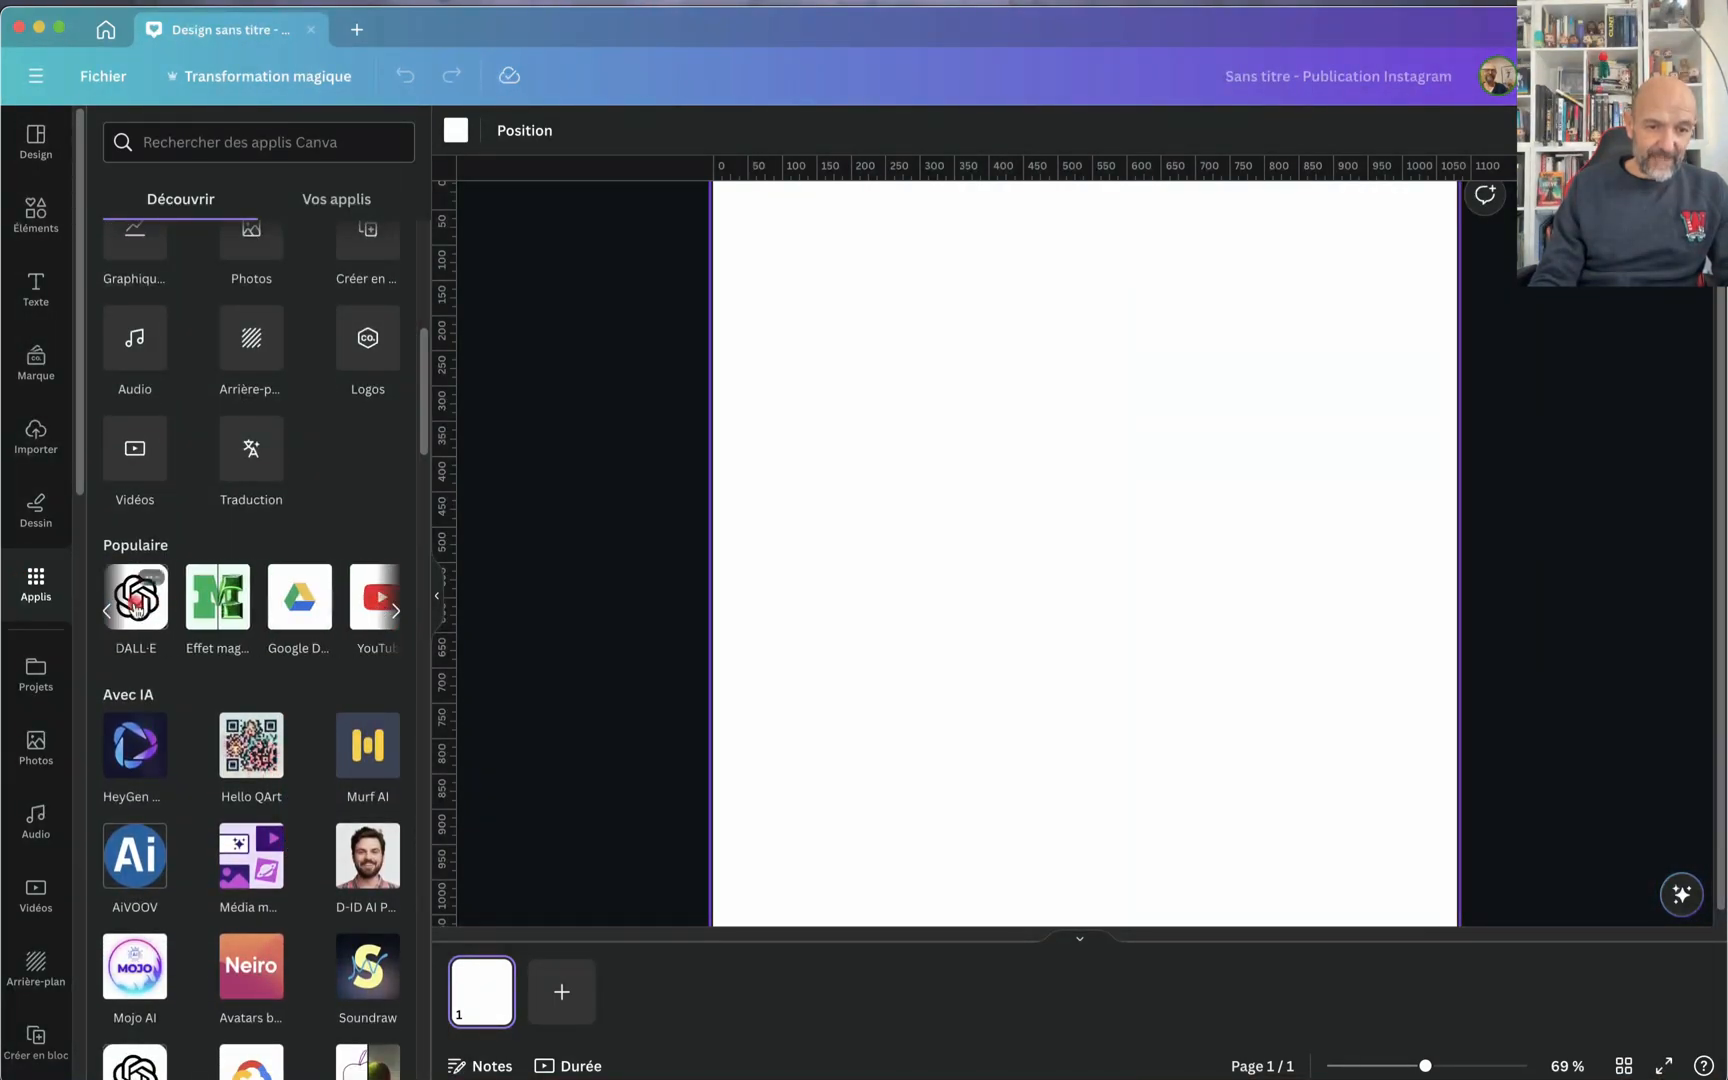
pyautogui.click(368, 603)
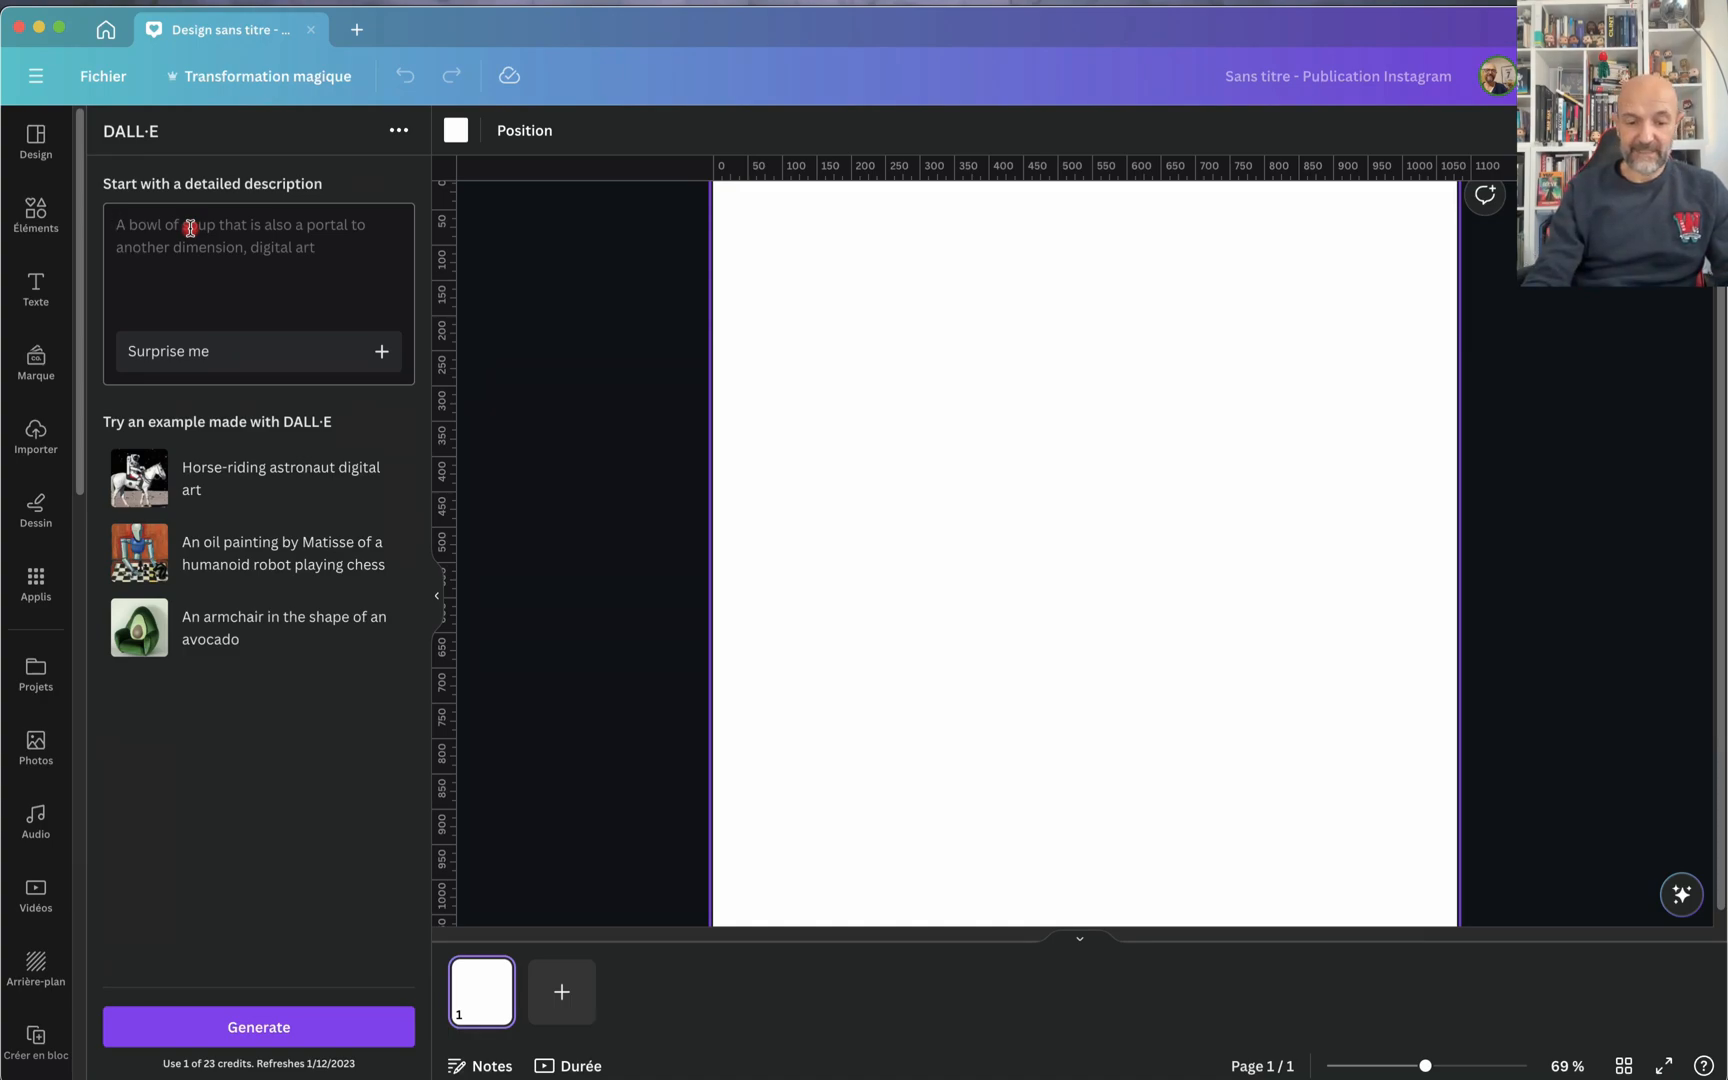
# Step: Enter the prompt "une femme en train de faire son jogging dans un désert, suivie d'un lion" and replace it with a surprise suggestion
pyautogui.write('une fem')
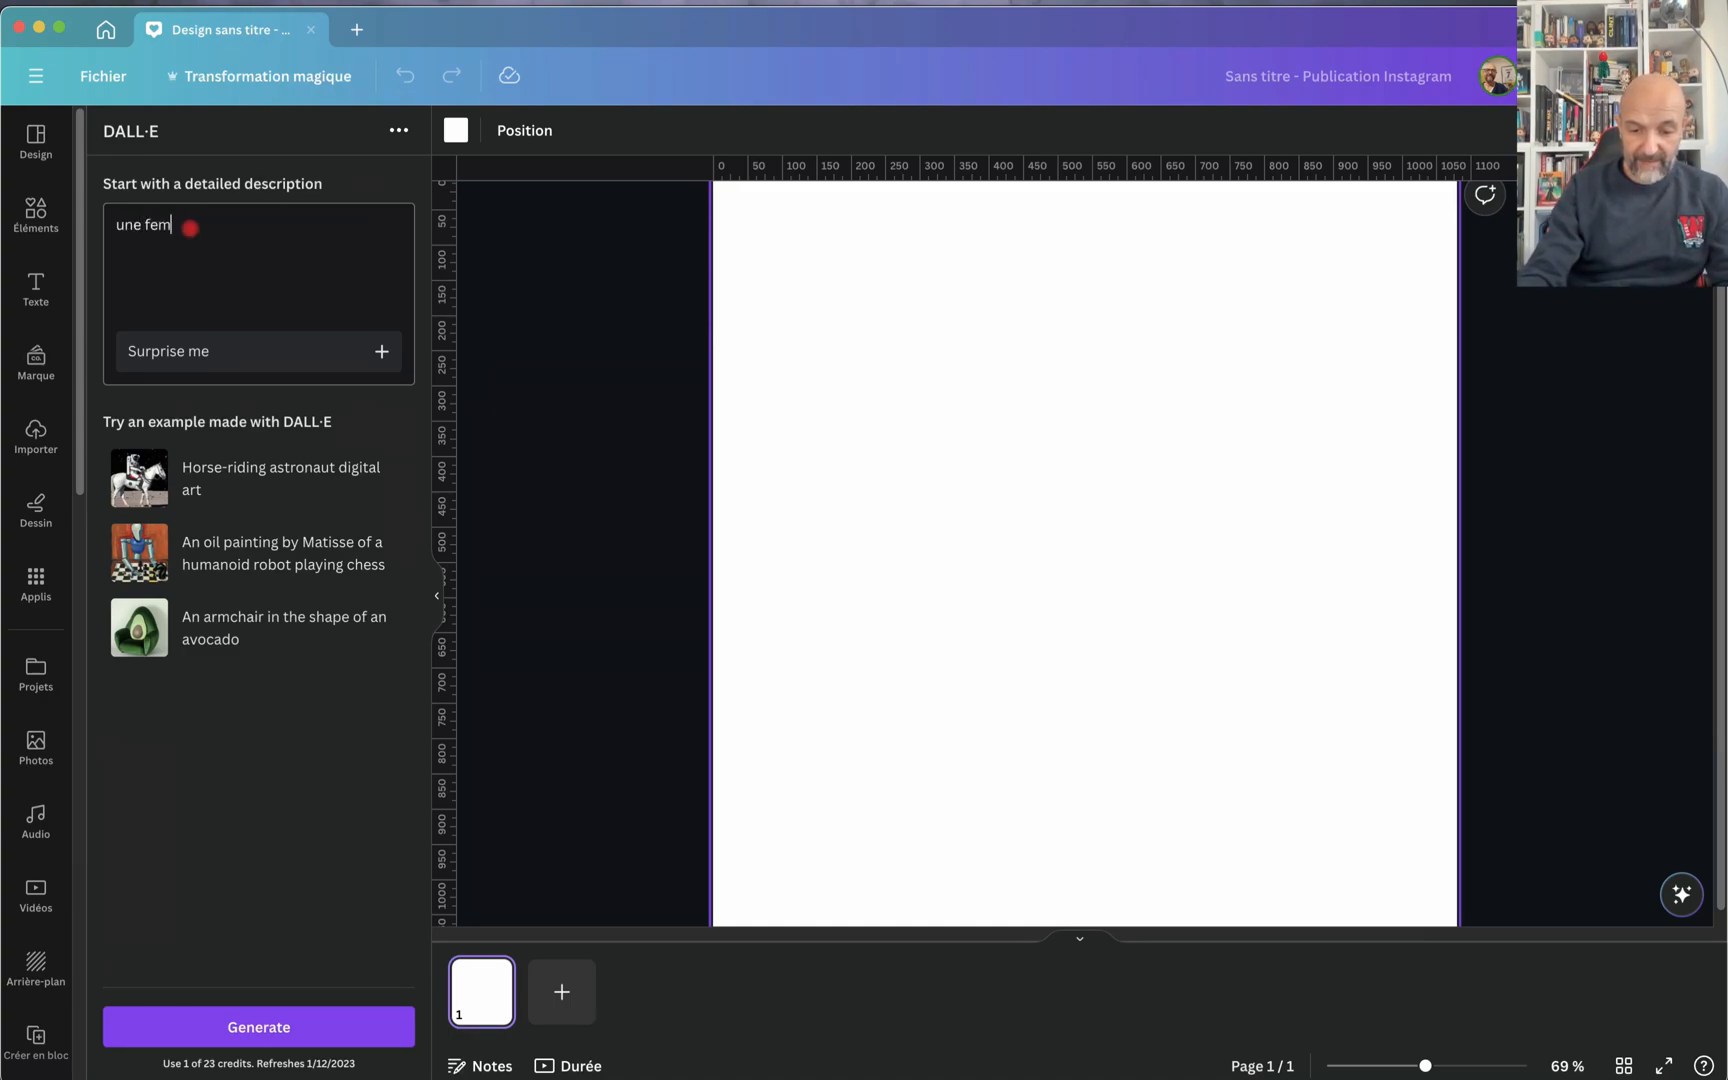
pyautogui.write('me en trai')
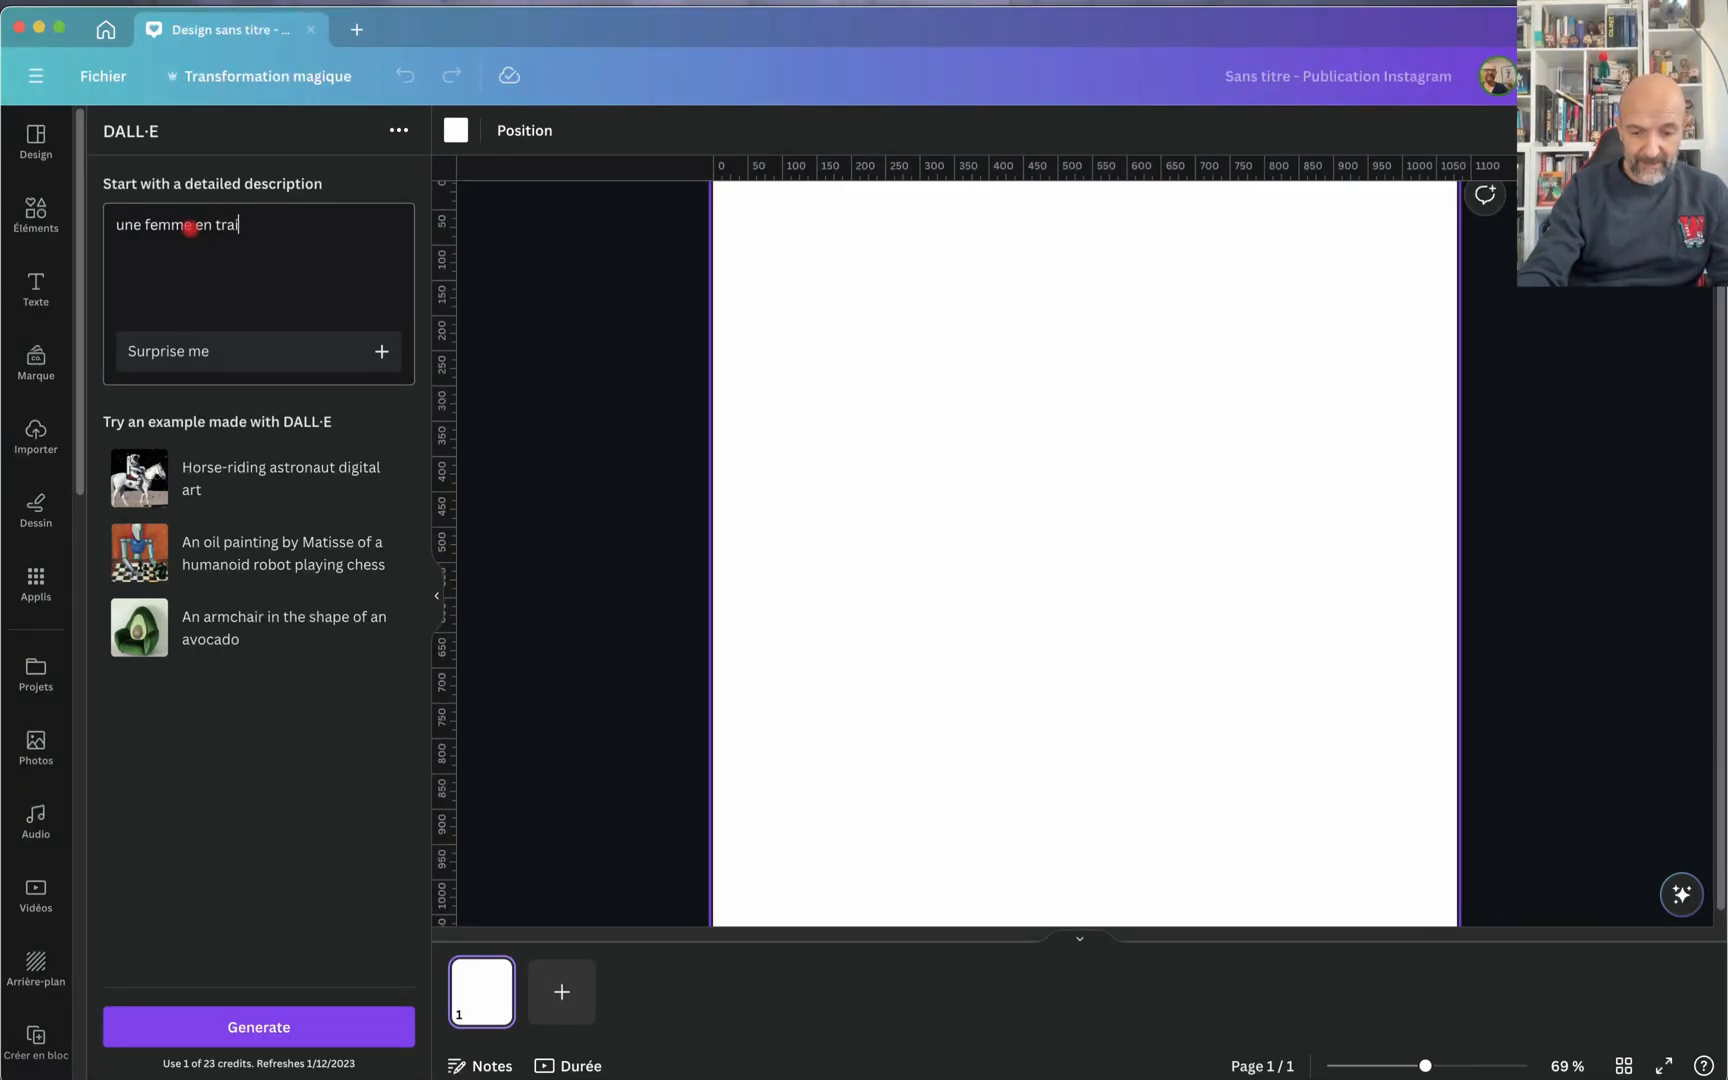
pyautogui.write('n de faire son joggin')
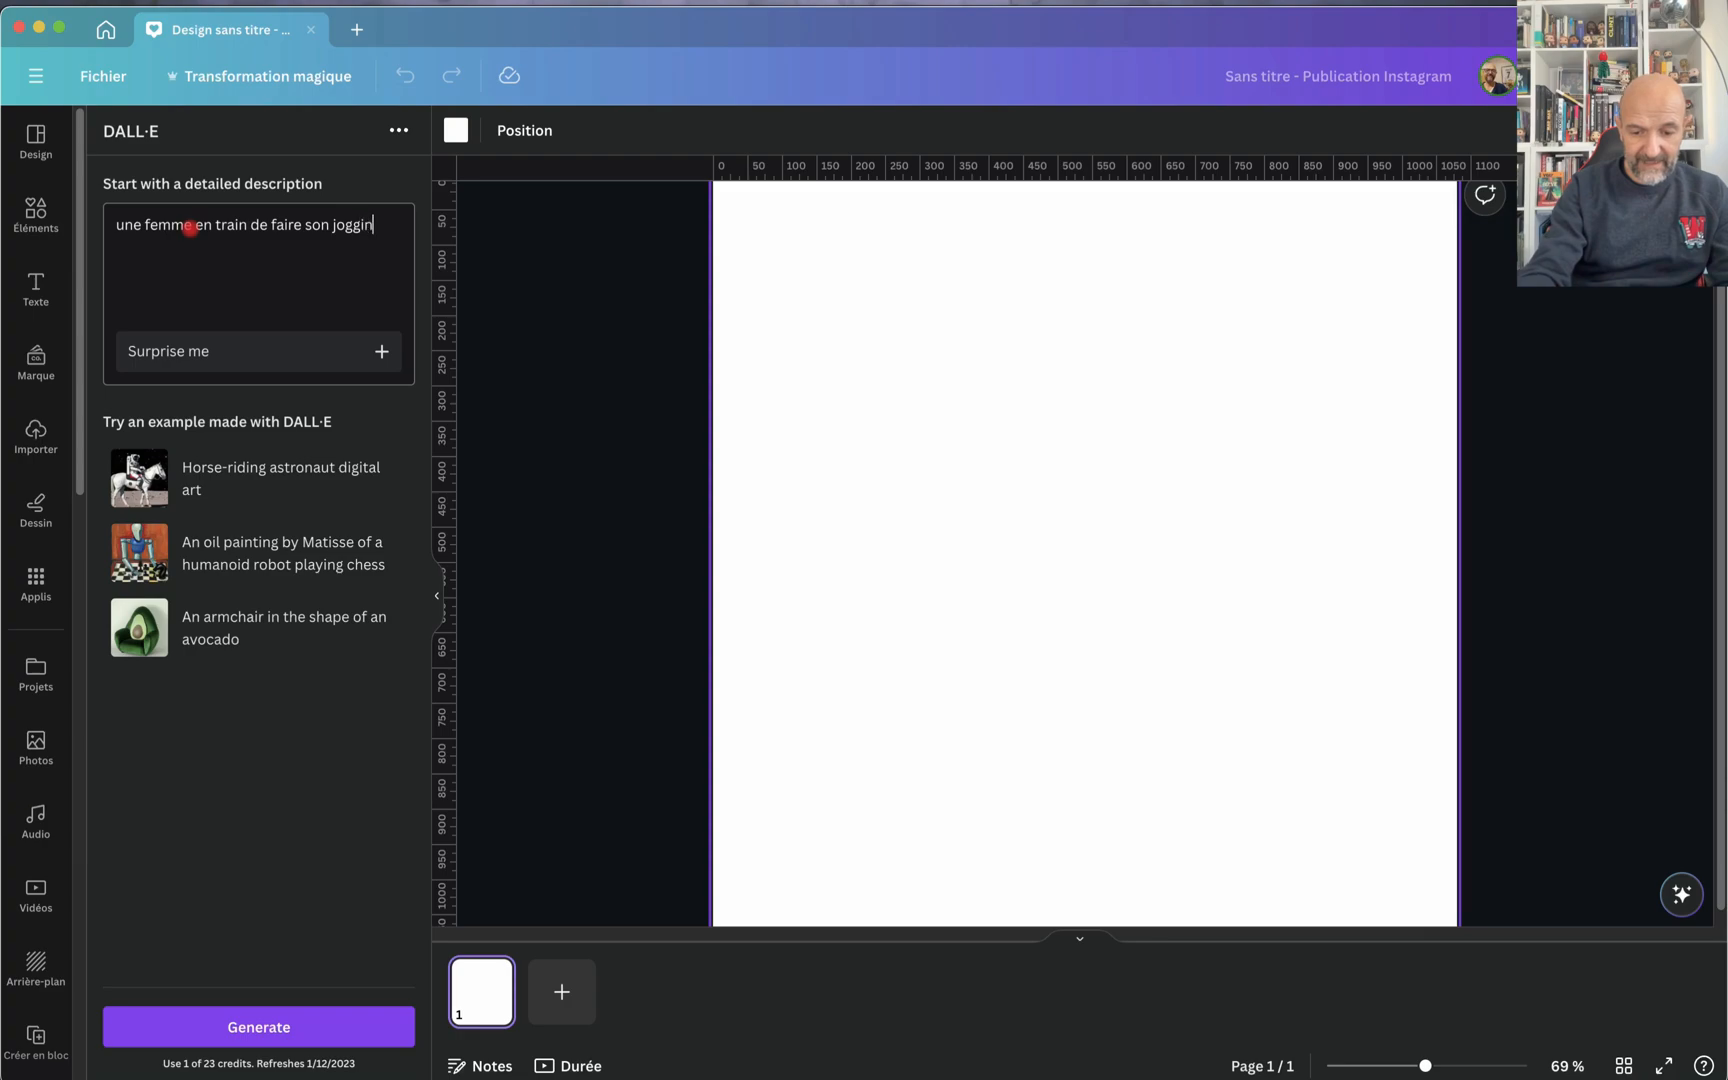
pyautogui.write('g danun désert')
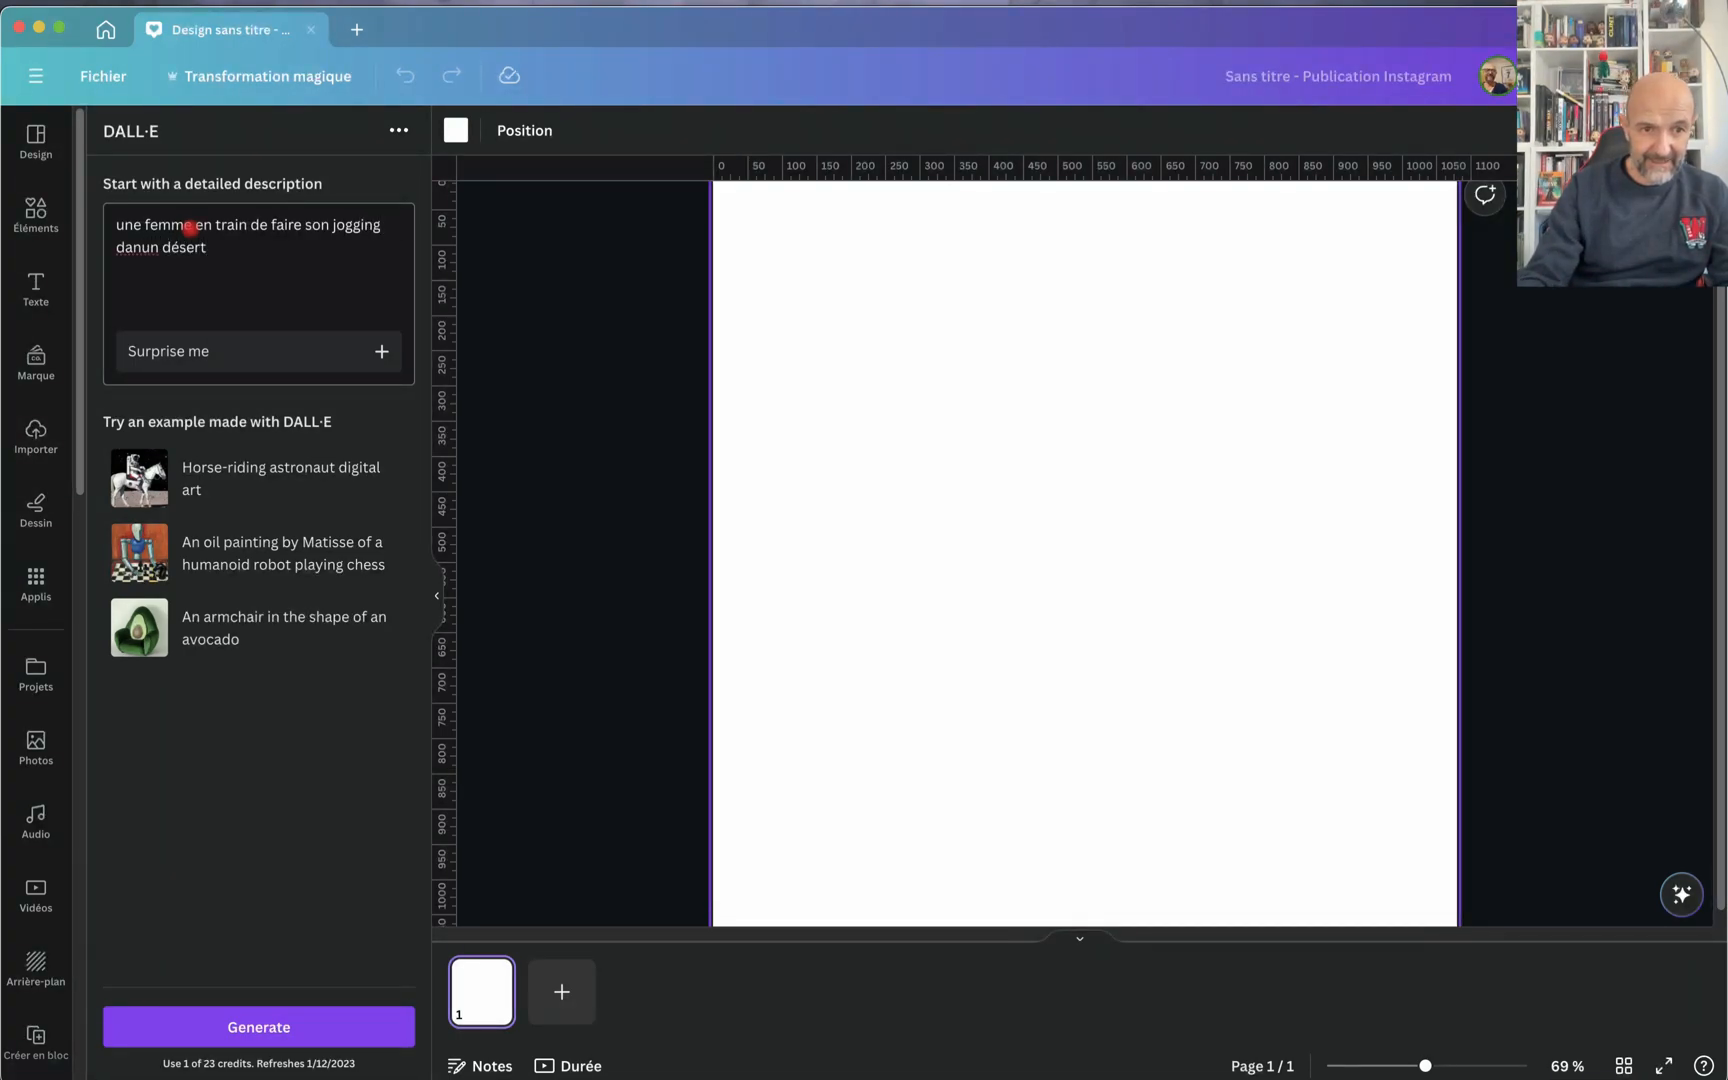
pyautogui.write(', suivie d')
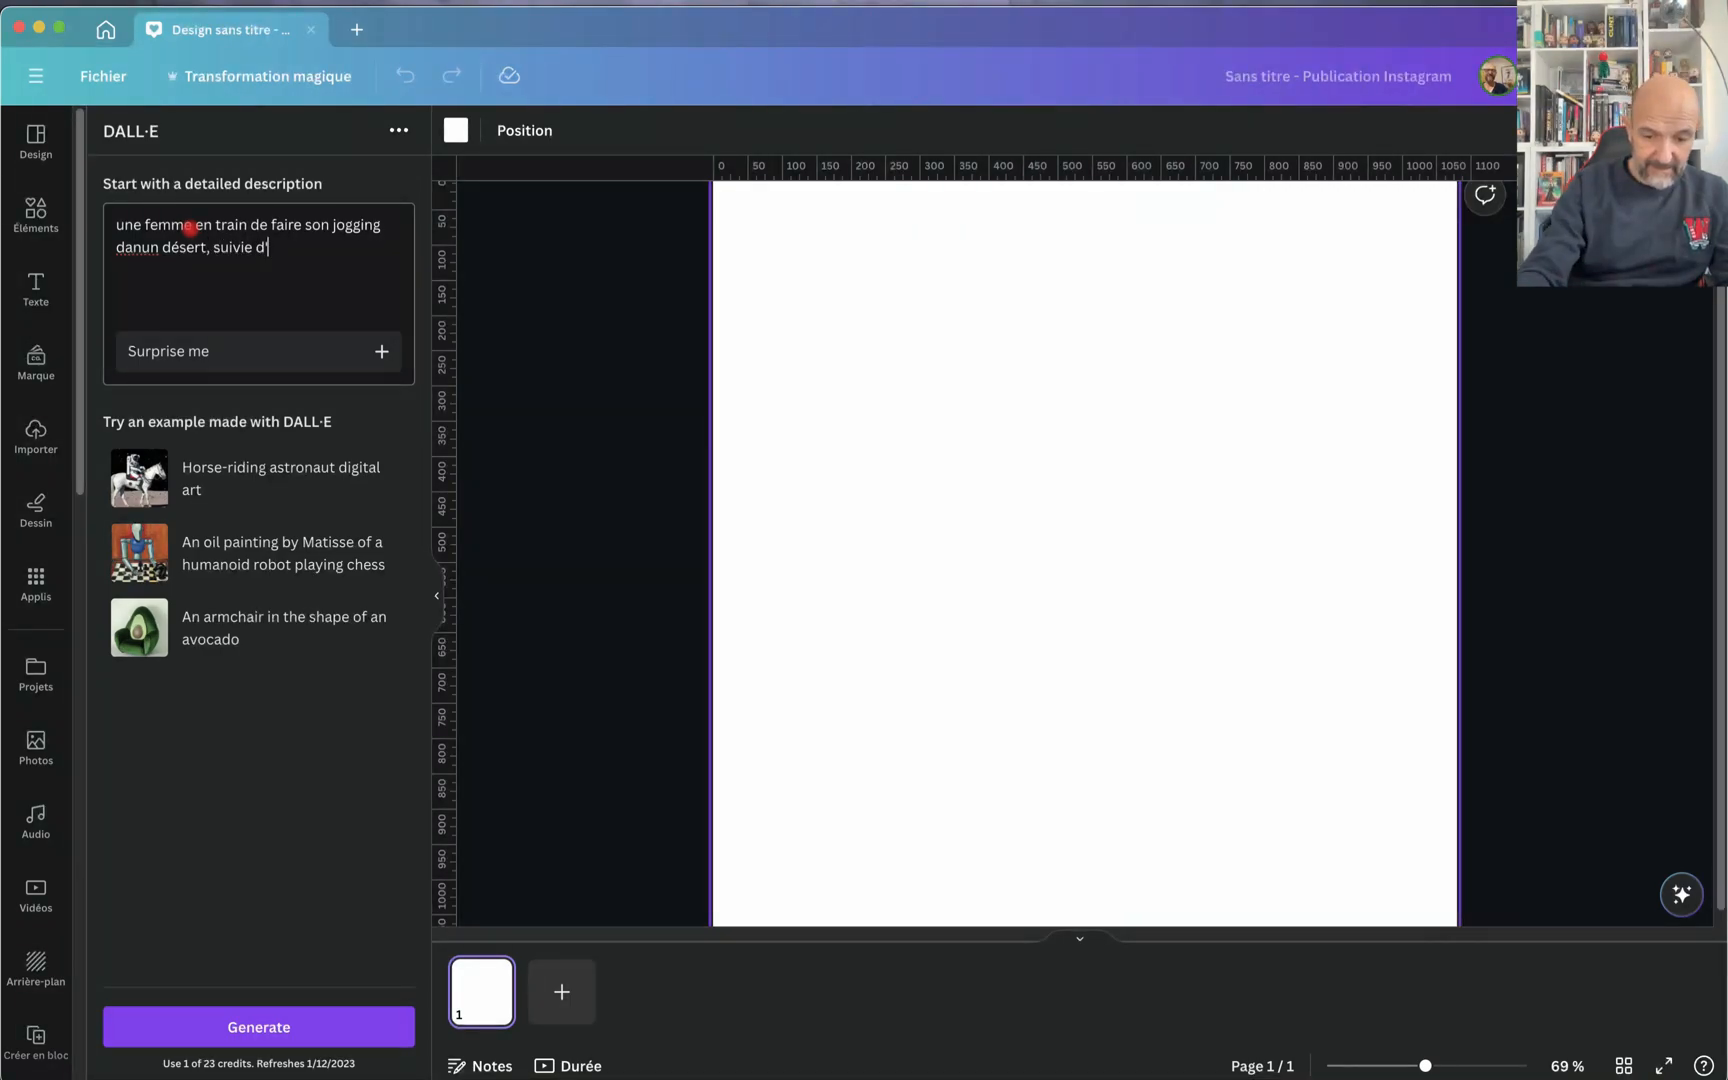
pyautogui.write("'un lion")
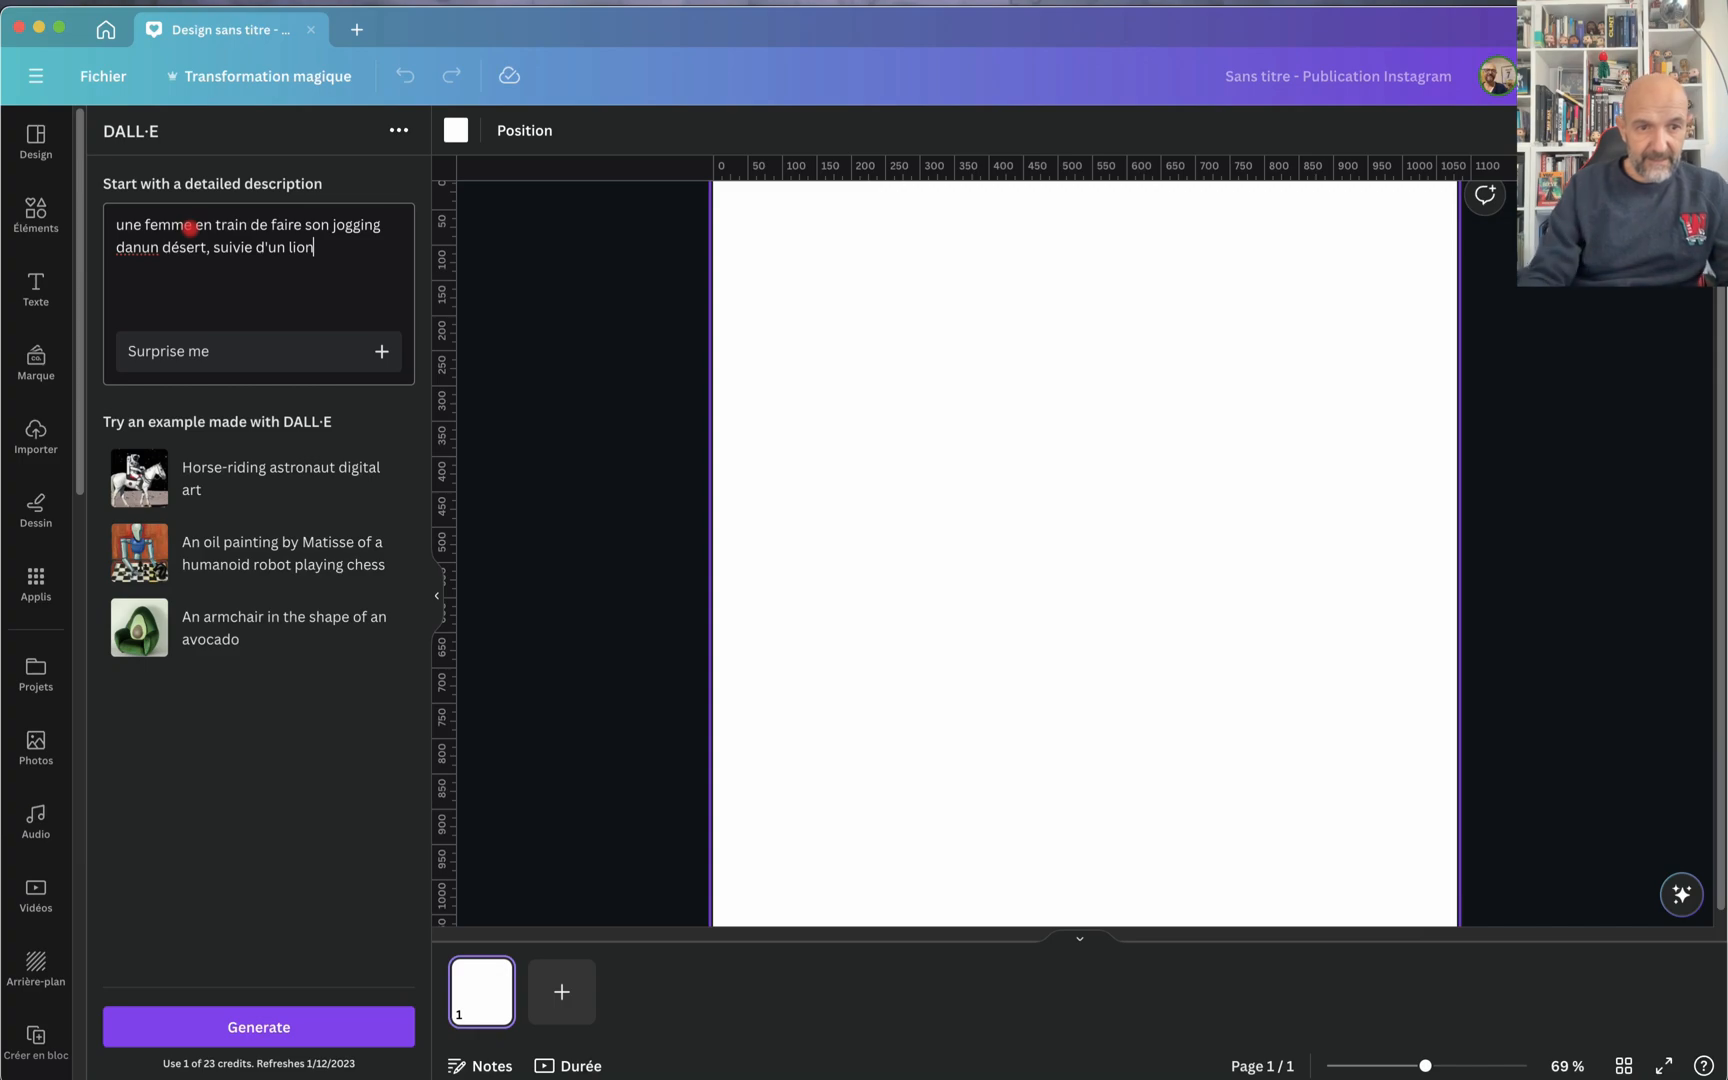
pyautogui.click(141, 249)
pyautogui.write('s')
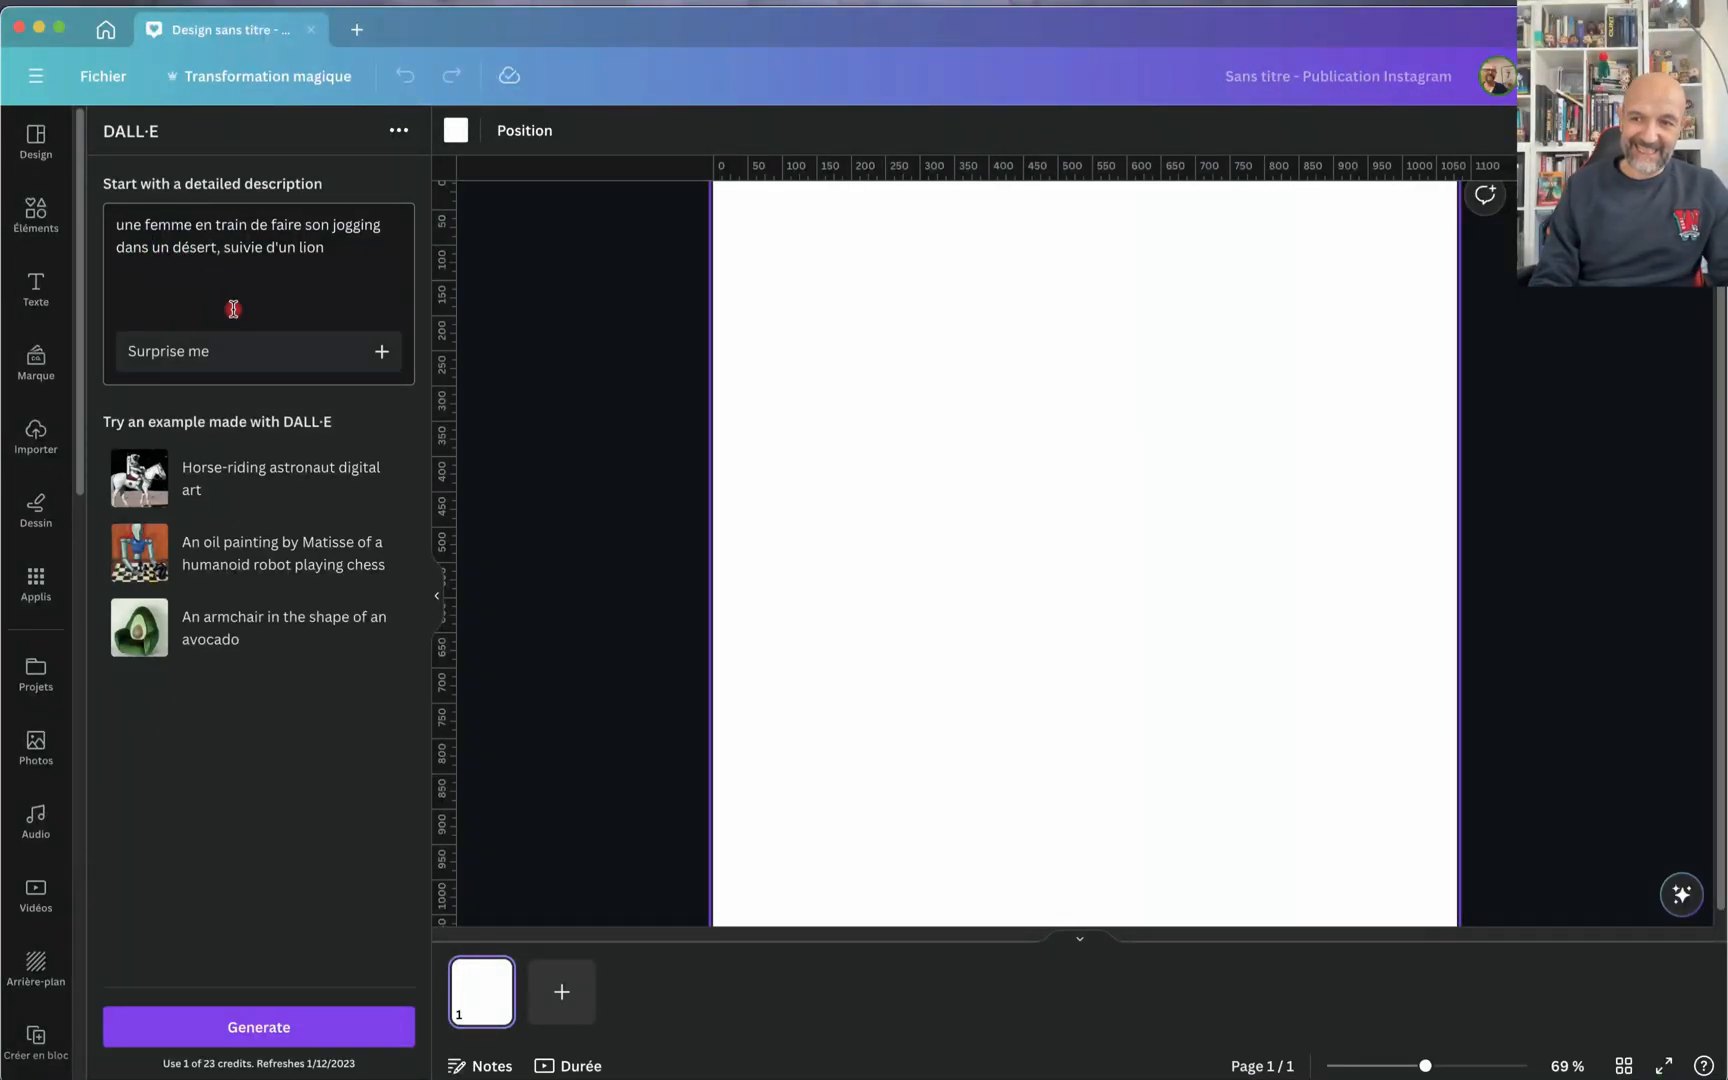
pyautogui.click(203, 358)
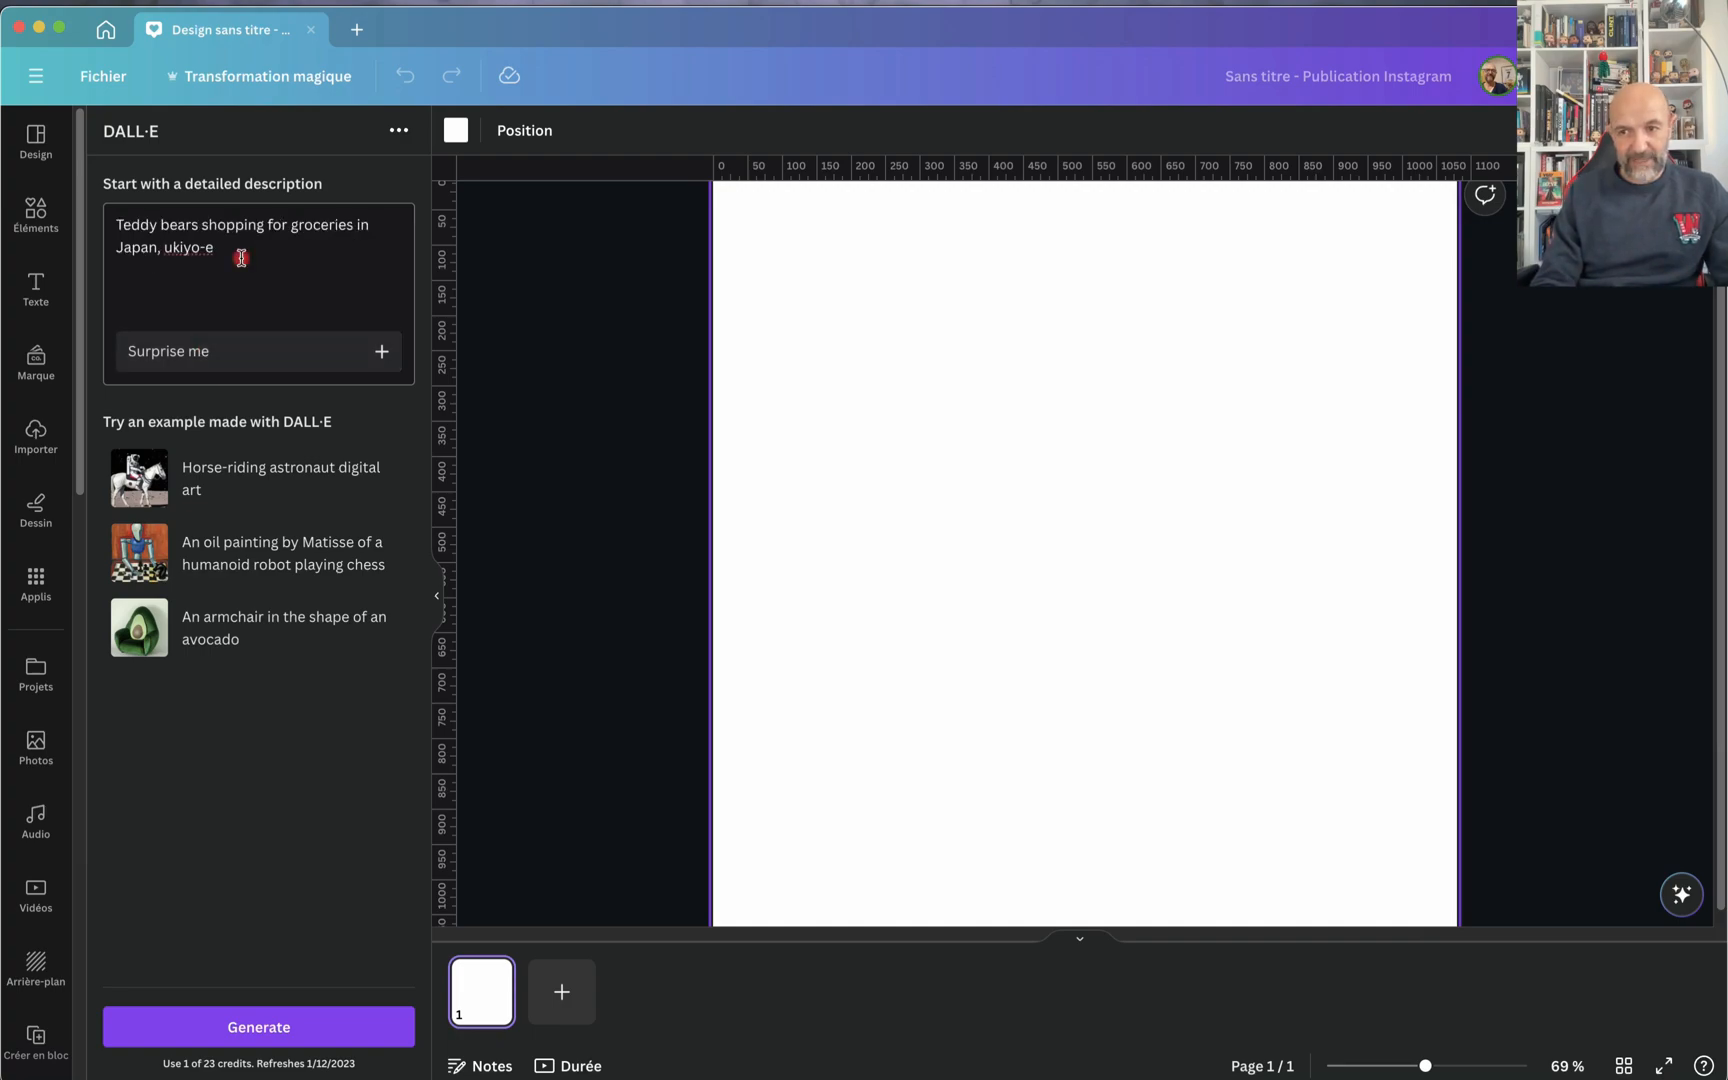
# Step: Replace the suggested prompt with "Femme en train de courir dans un désert, suivie par un lion" and generate the images
pyautogui.moveTo(240, 258); pyautogui.dragTo(85, 200)
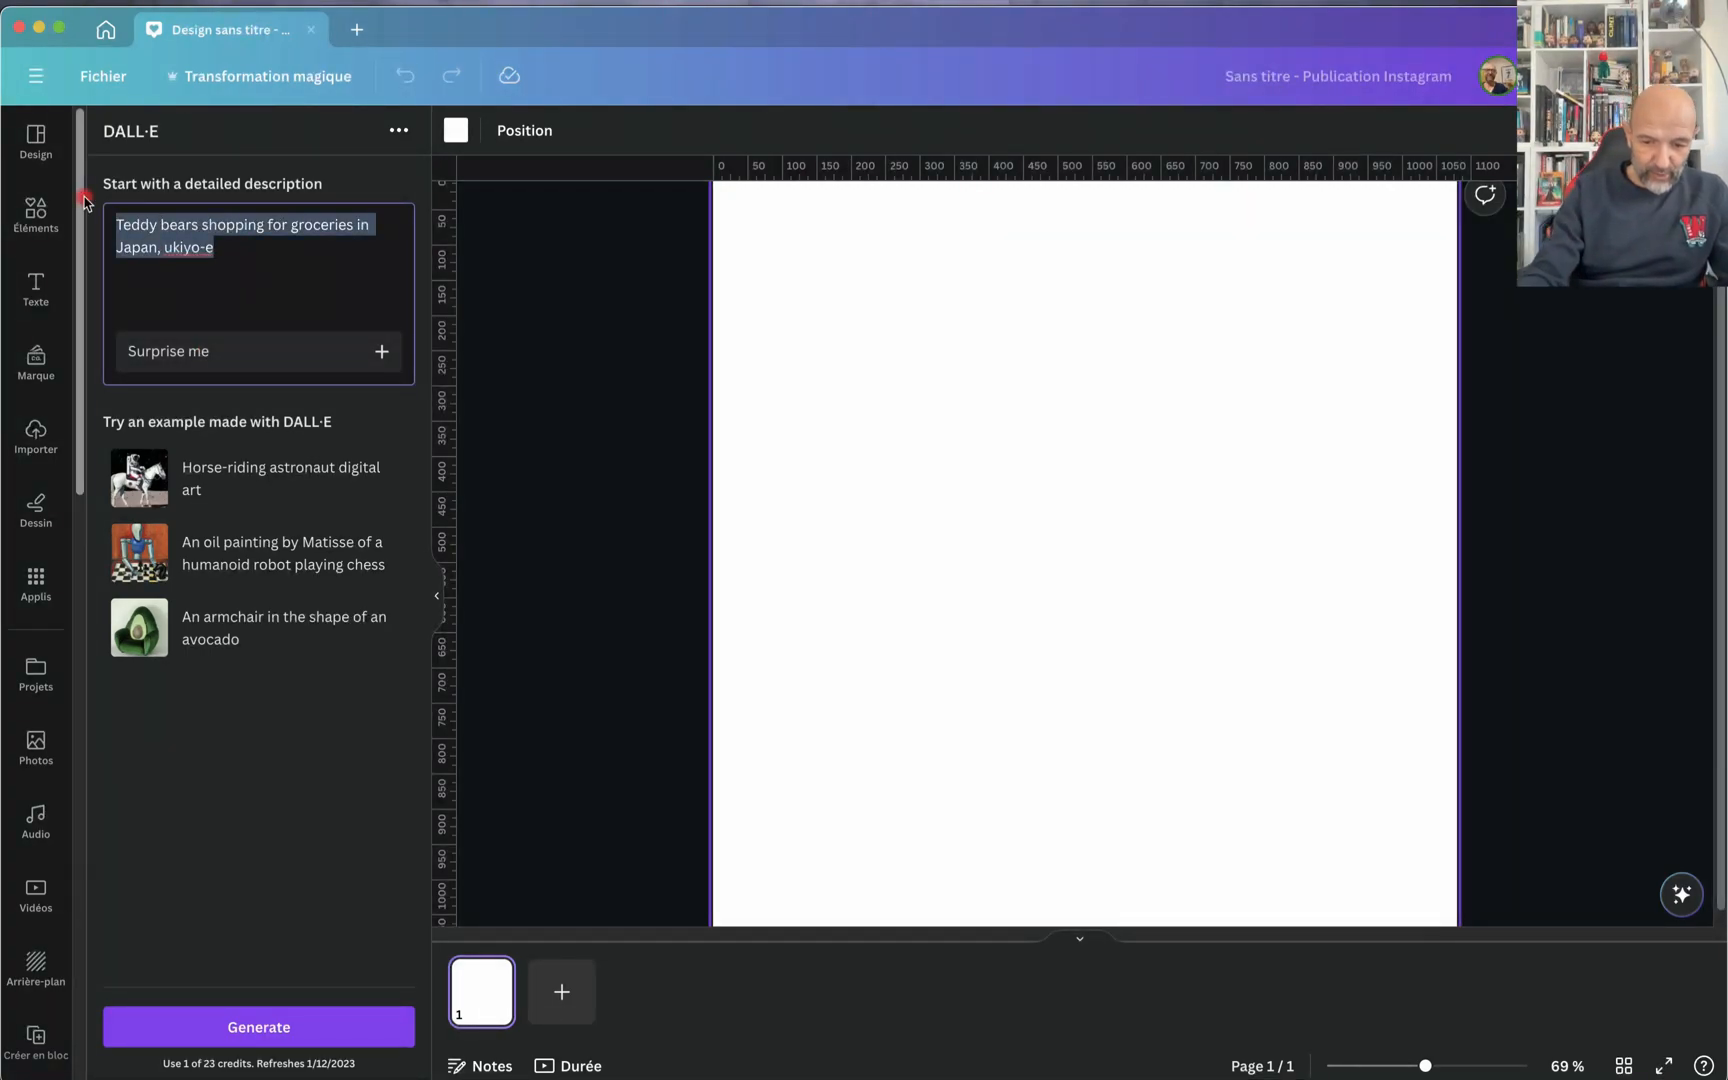
pyautogui.write('Fem')
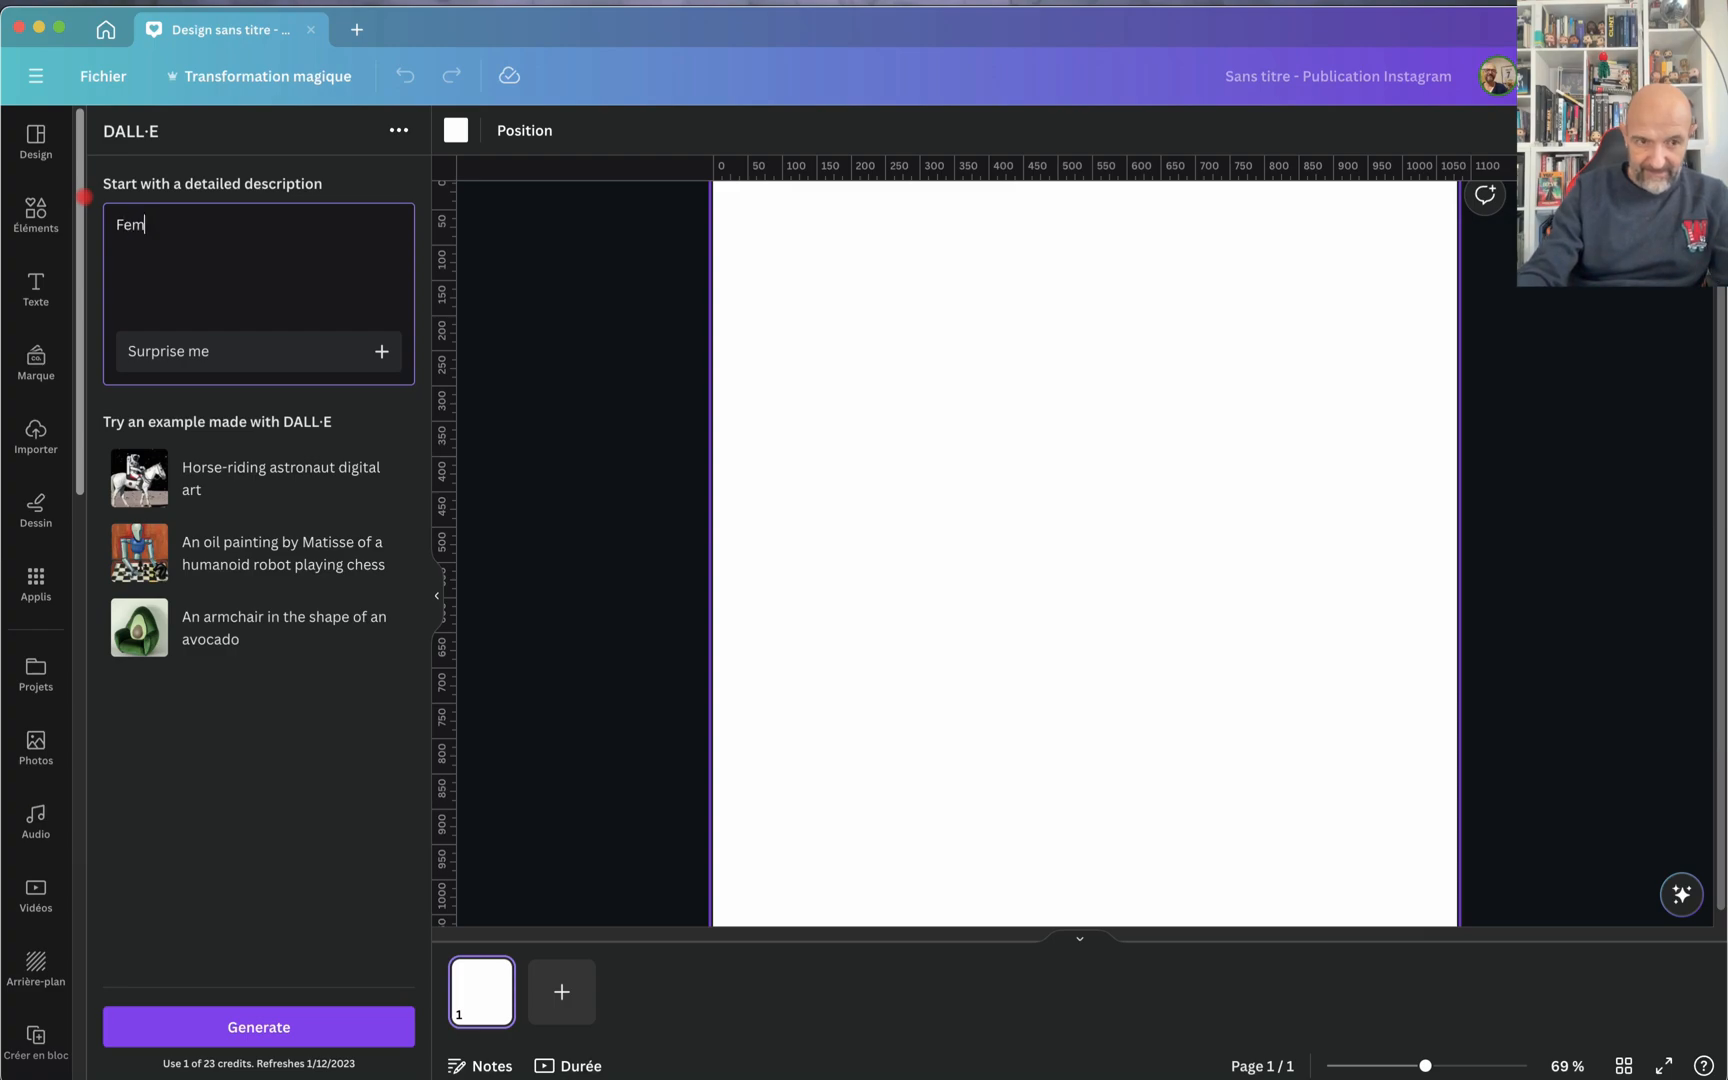
pyautogui.write('me')
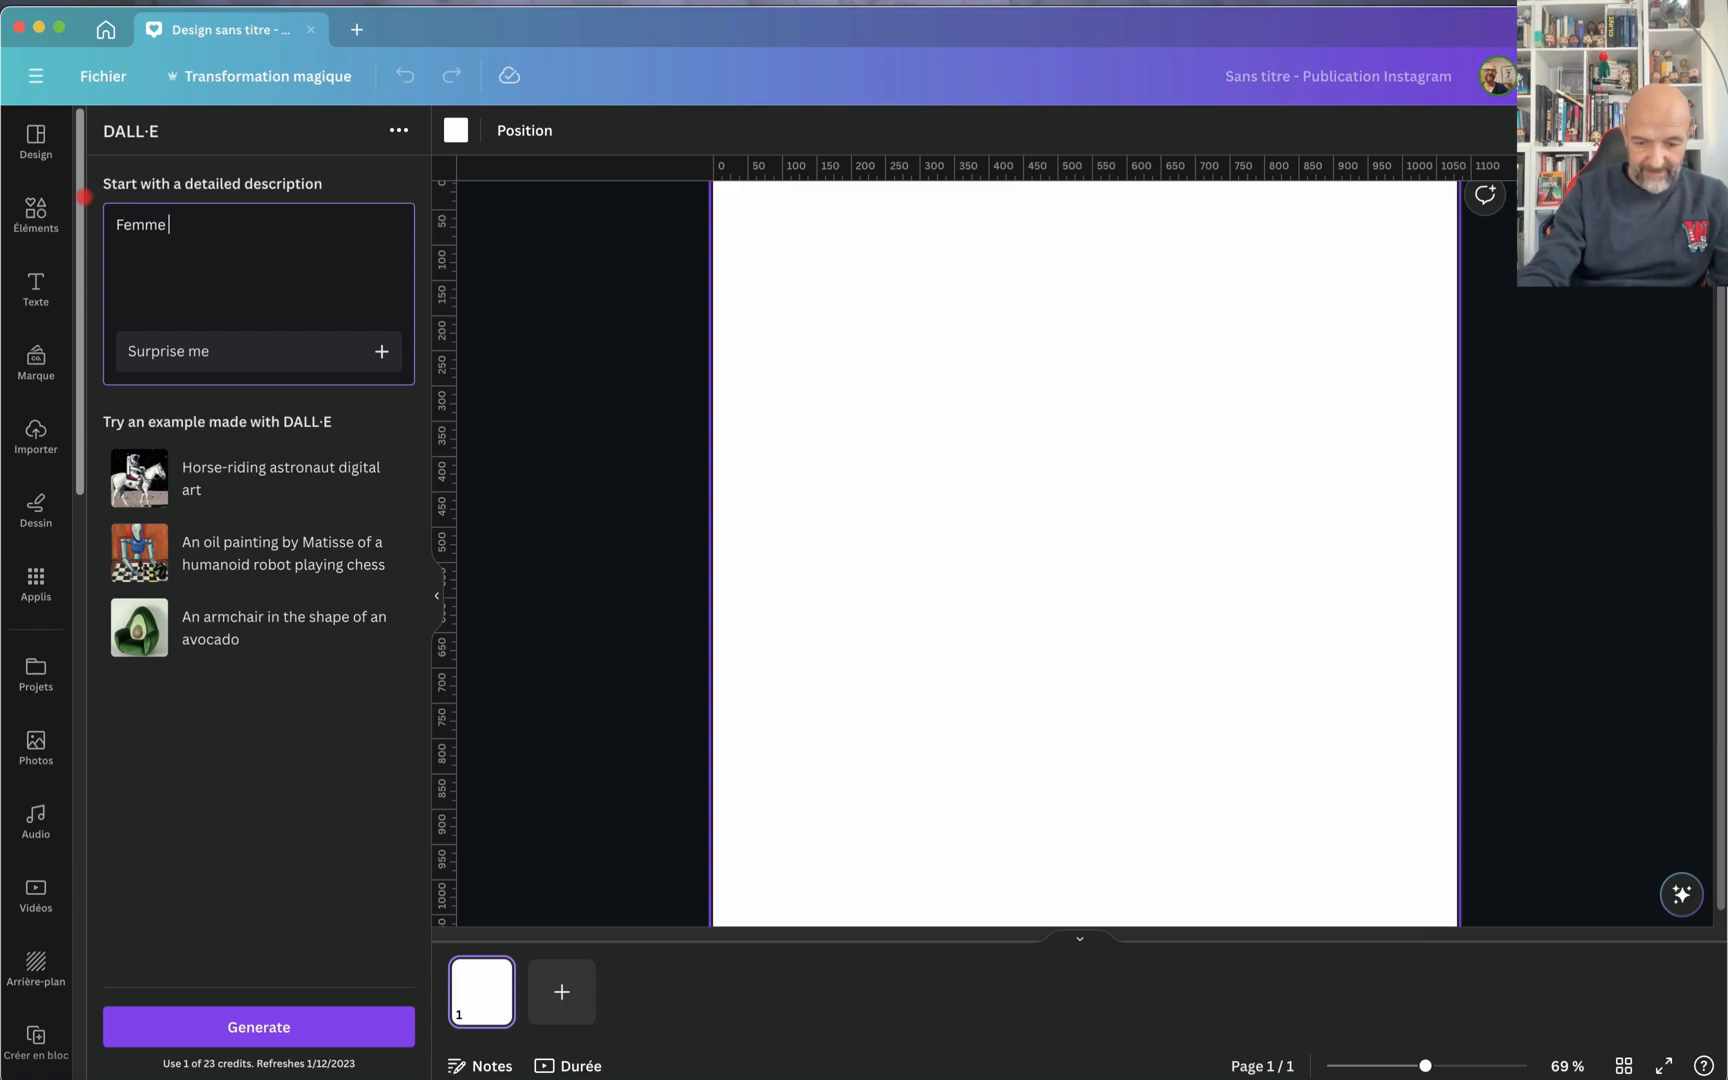
pyautogui.write('e en train d')
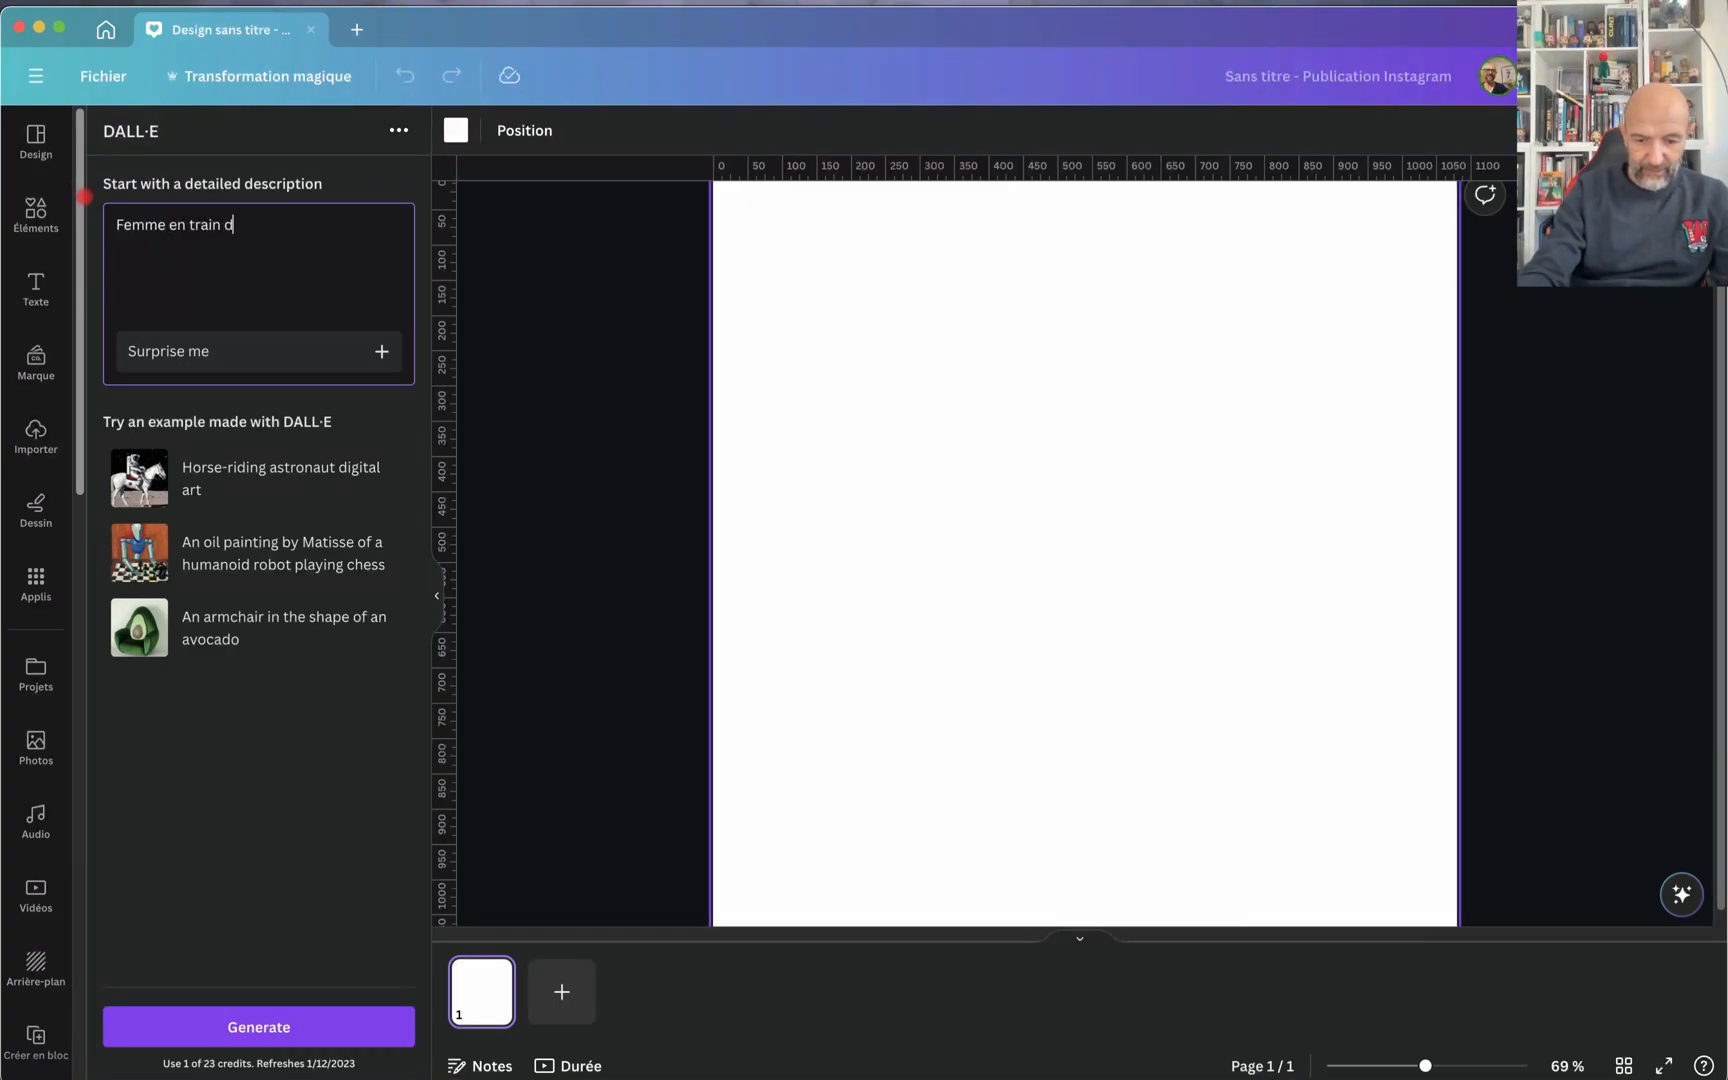
pyautogui.write('e courir dans ')
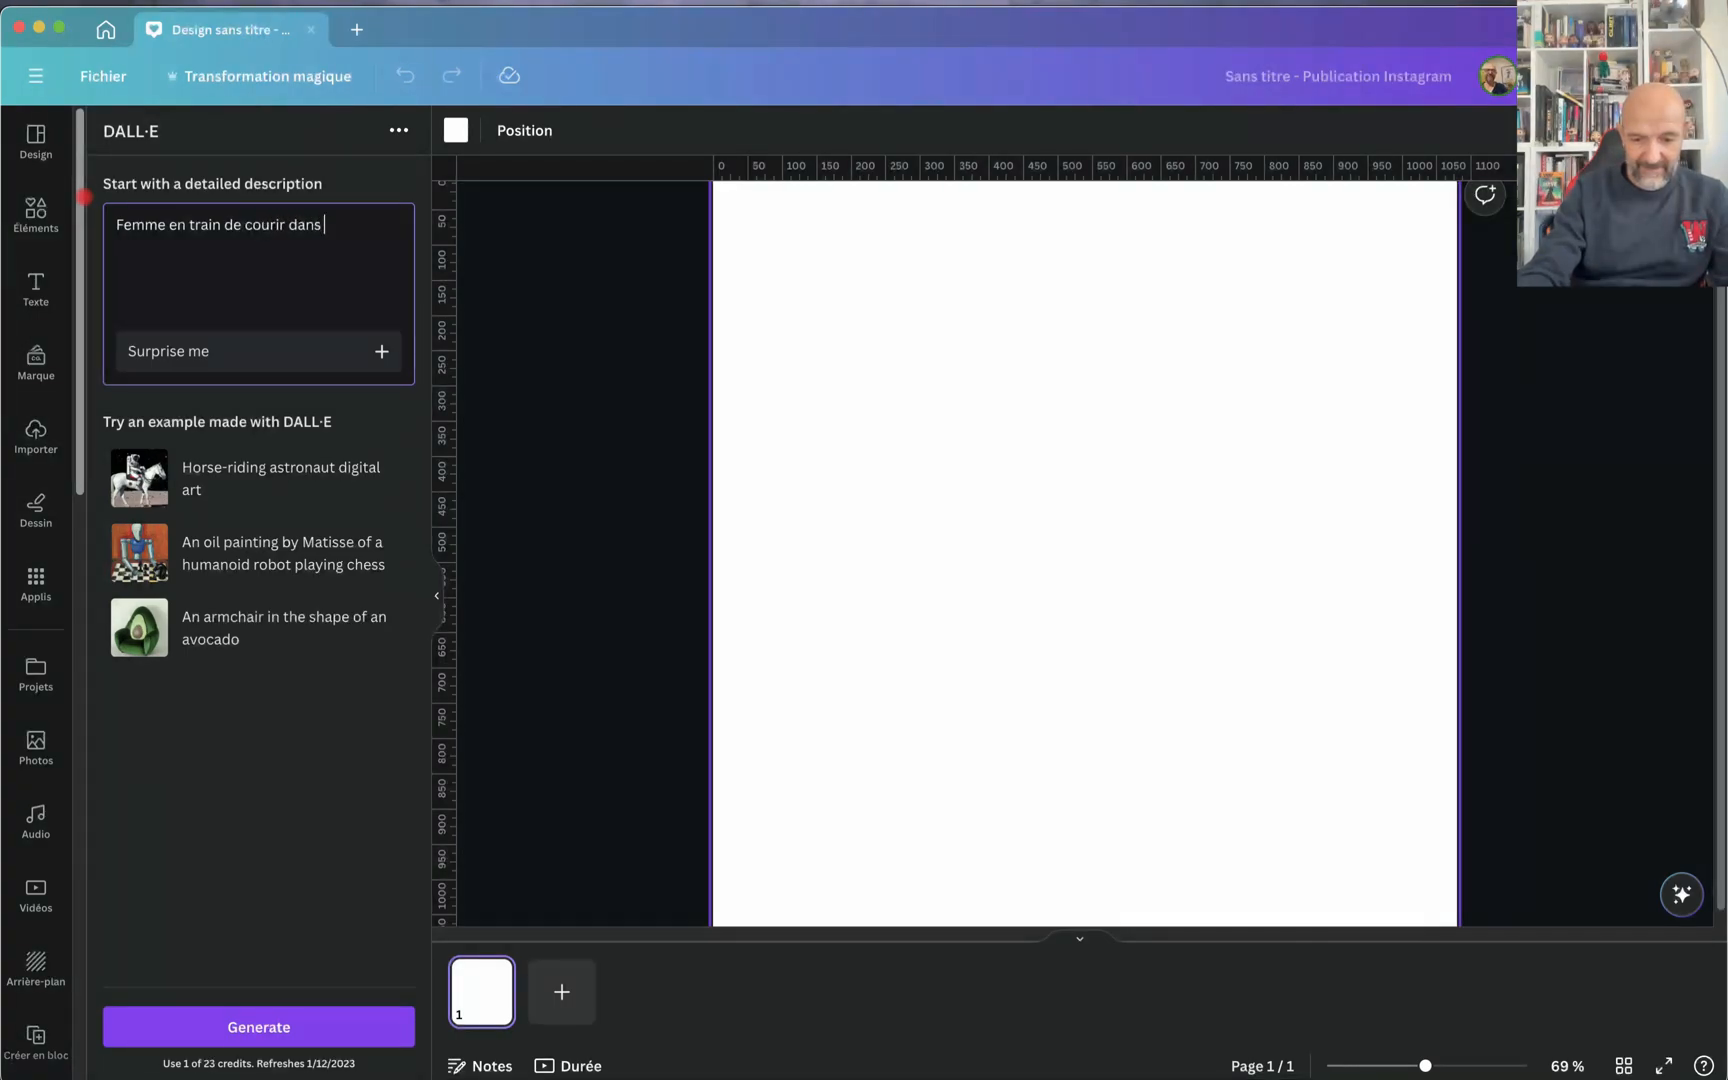
pyautogui.write('un désert')
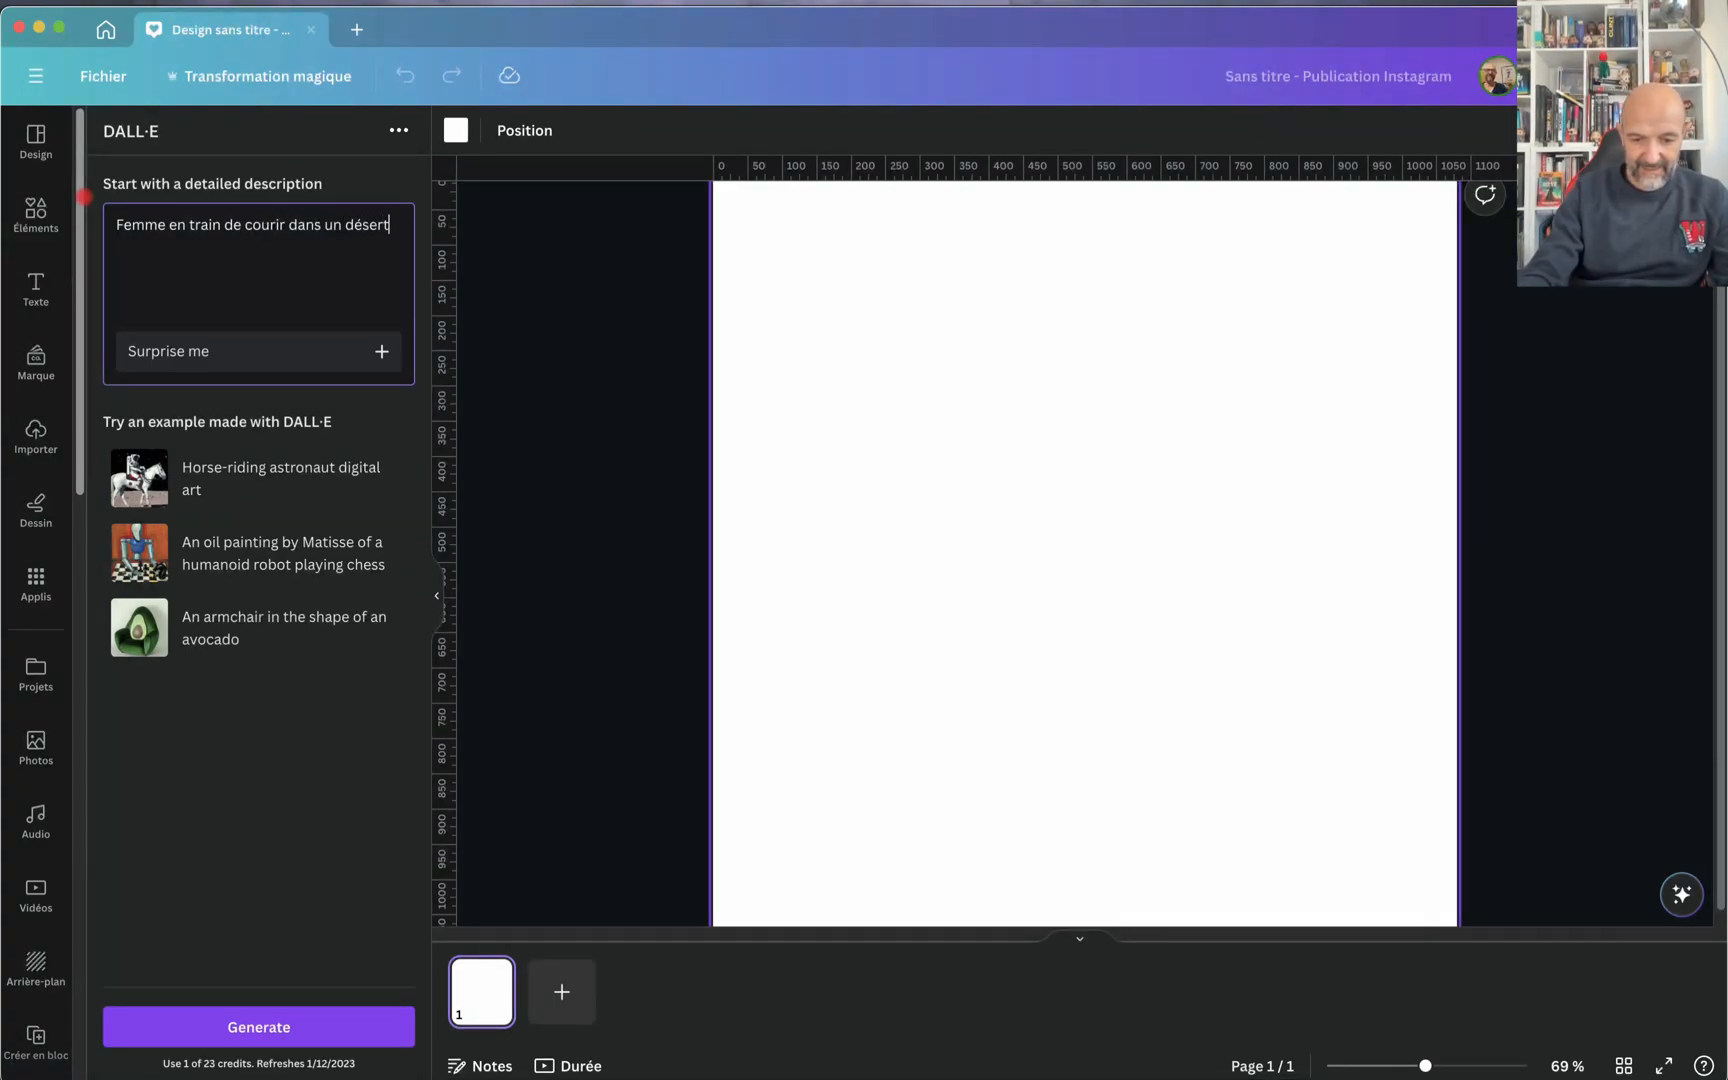
pyautogui.write(', suivie par un lion')
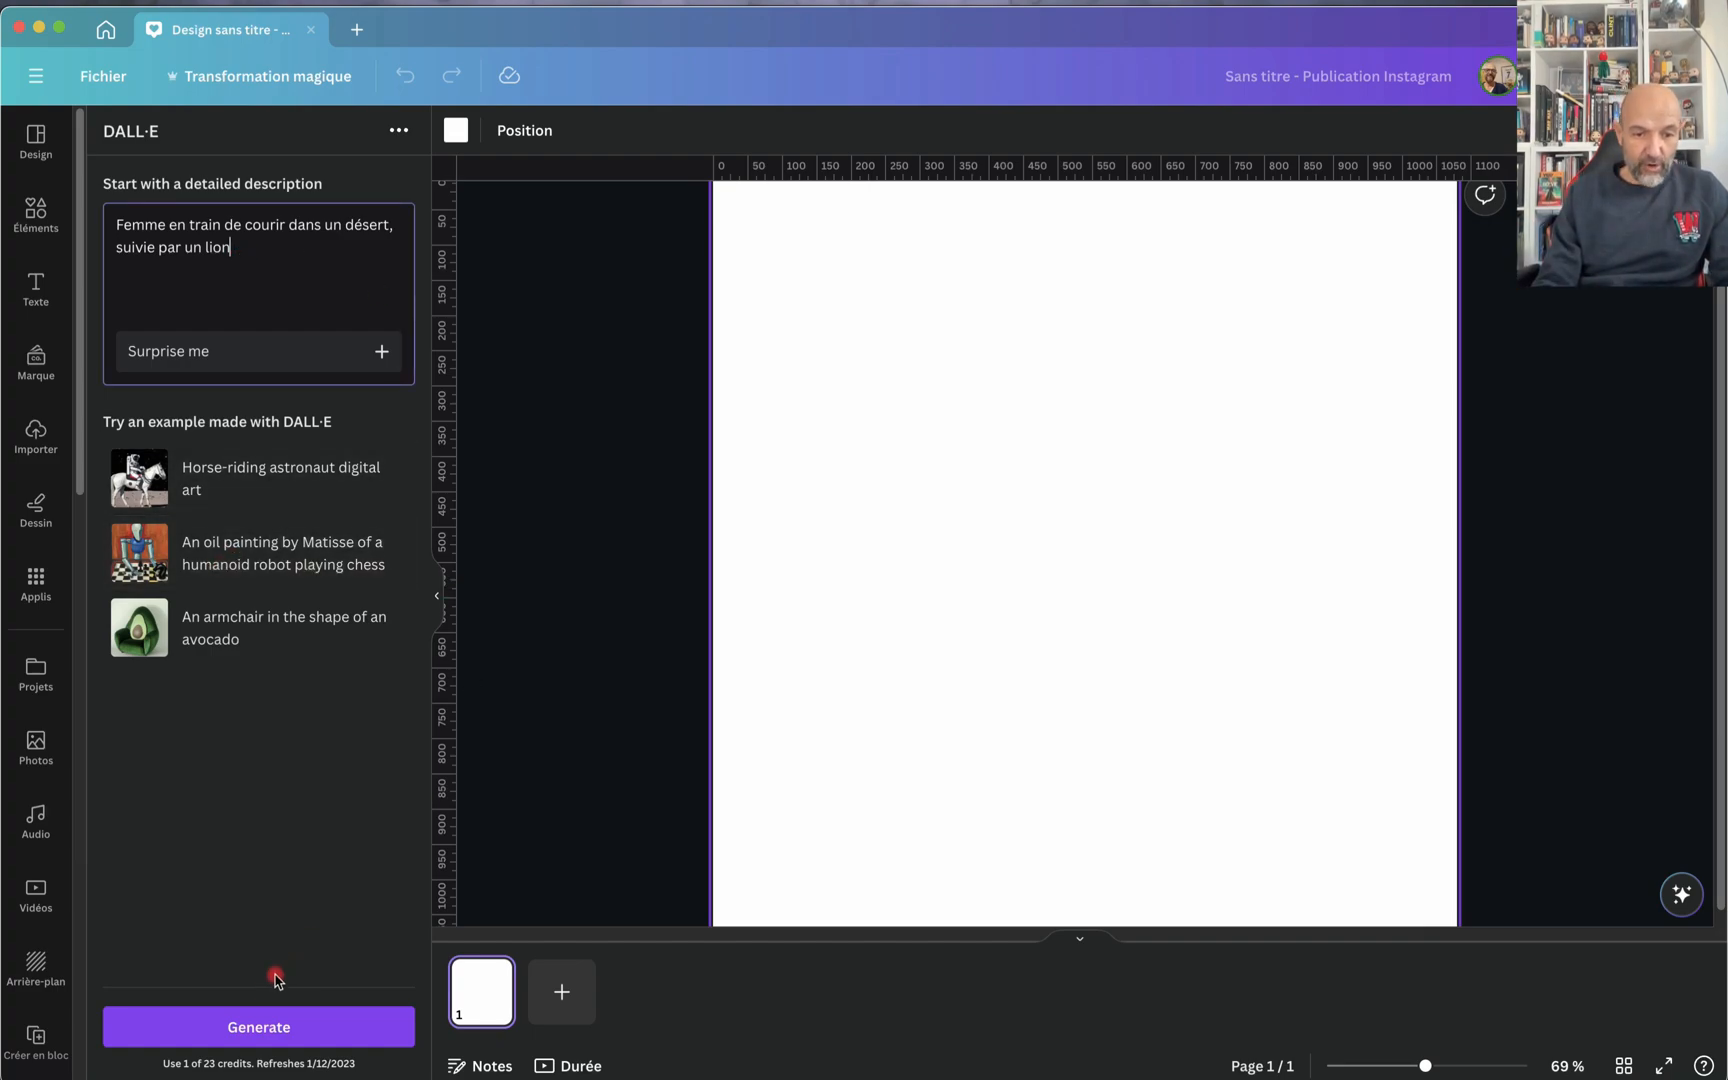
pyautogui.click(245, 1028)
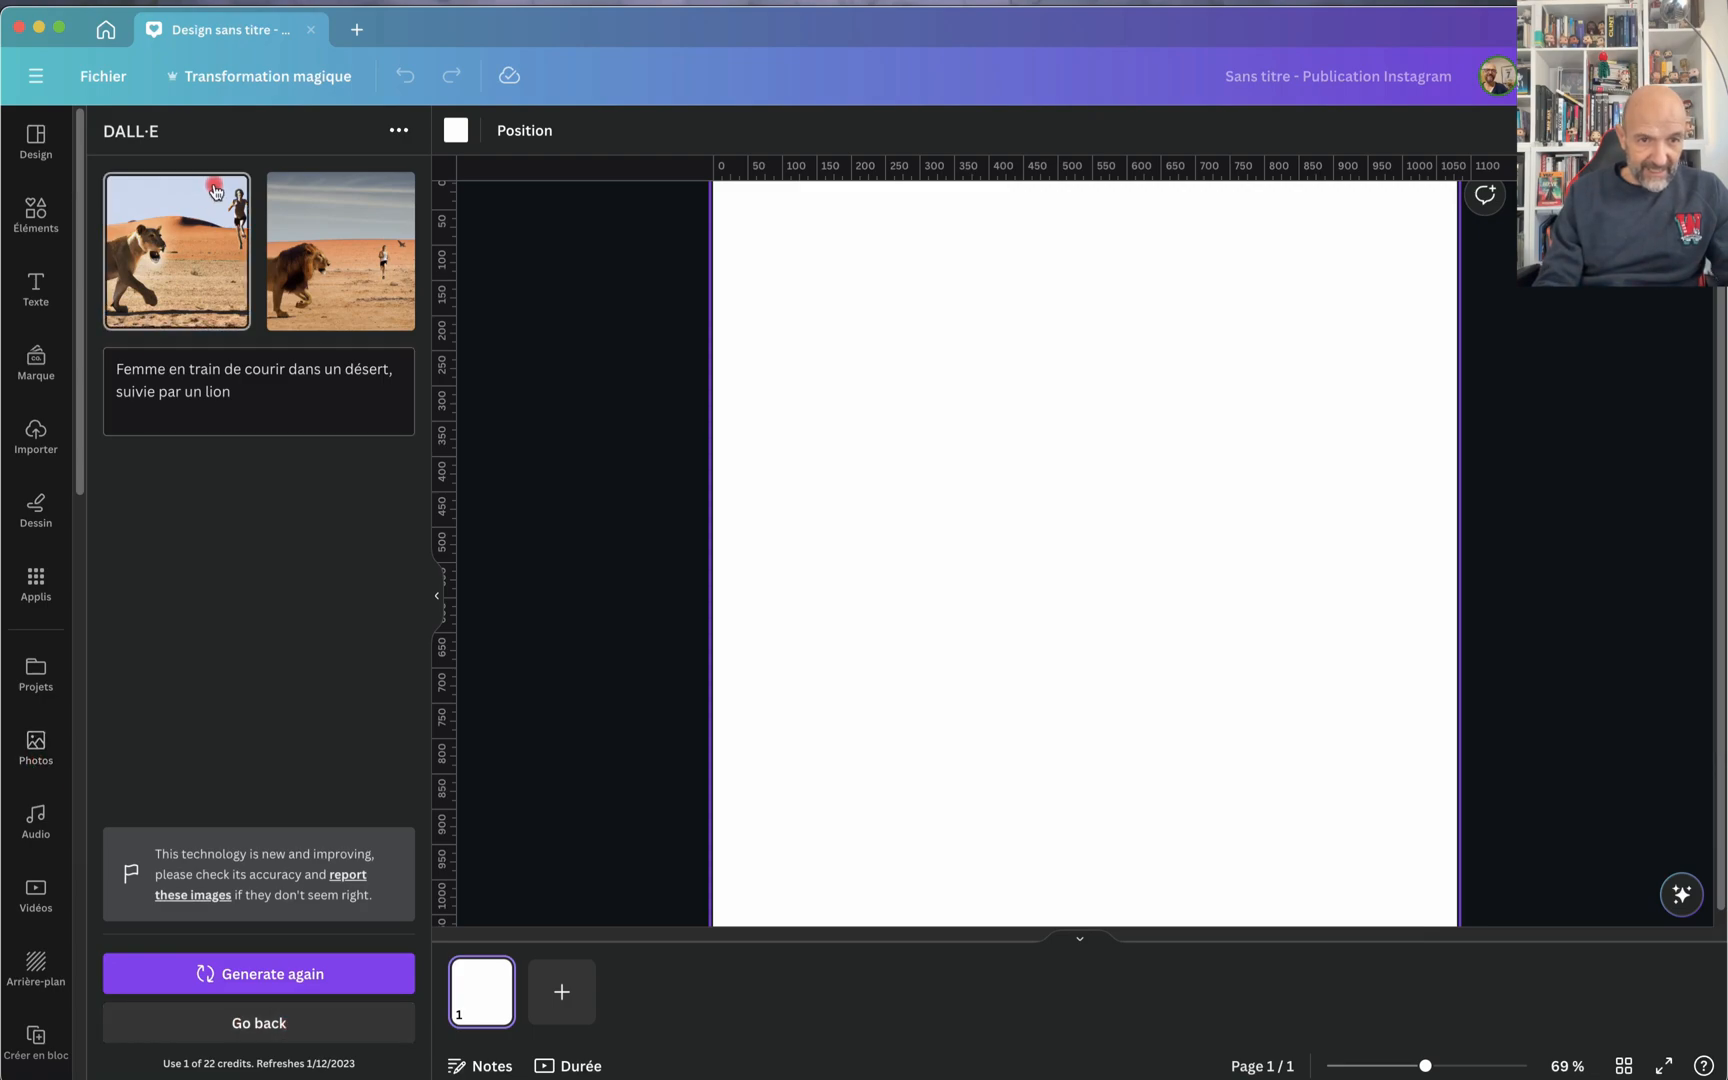
# Step: Add the generated lioness image to the page, enlarge it from the upper-left page corner and delete it
pyautogui.click(161, 234)
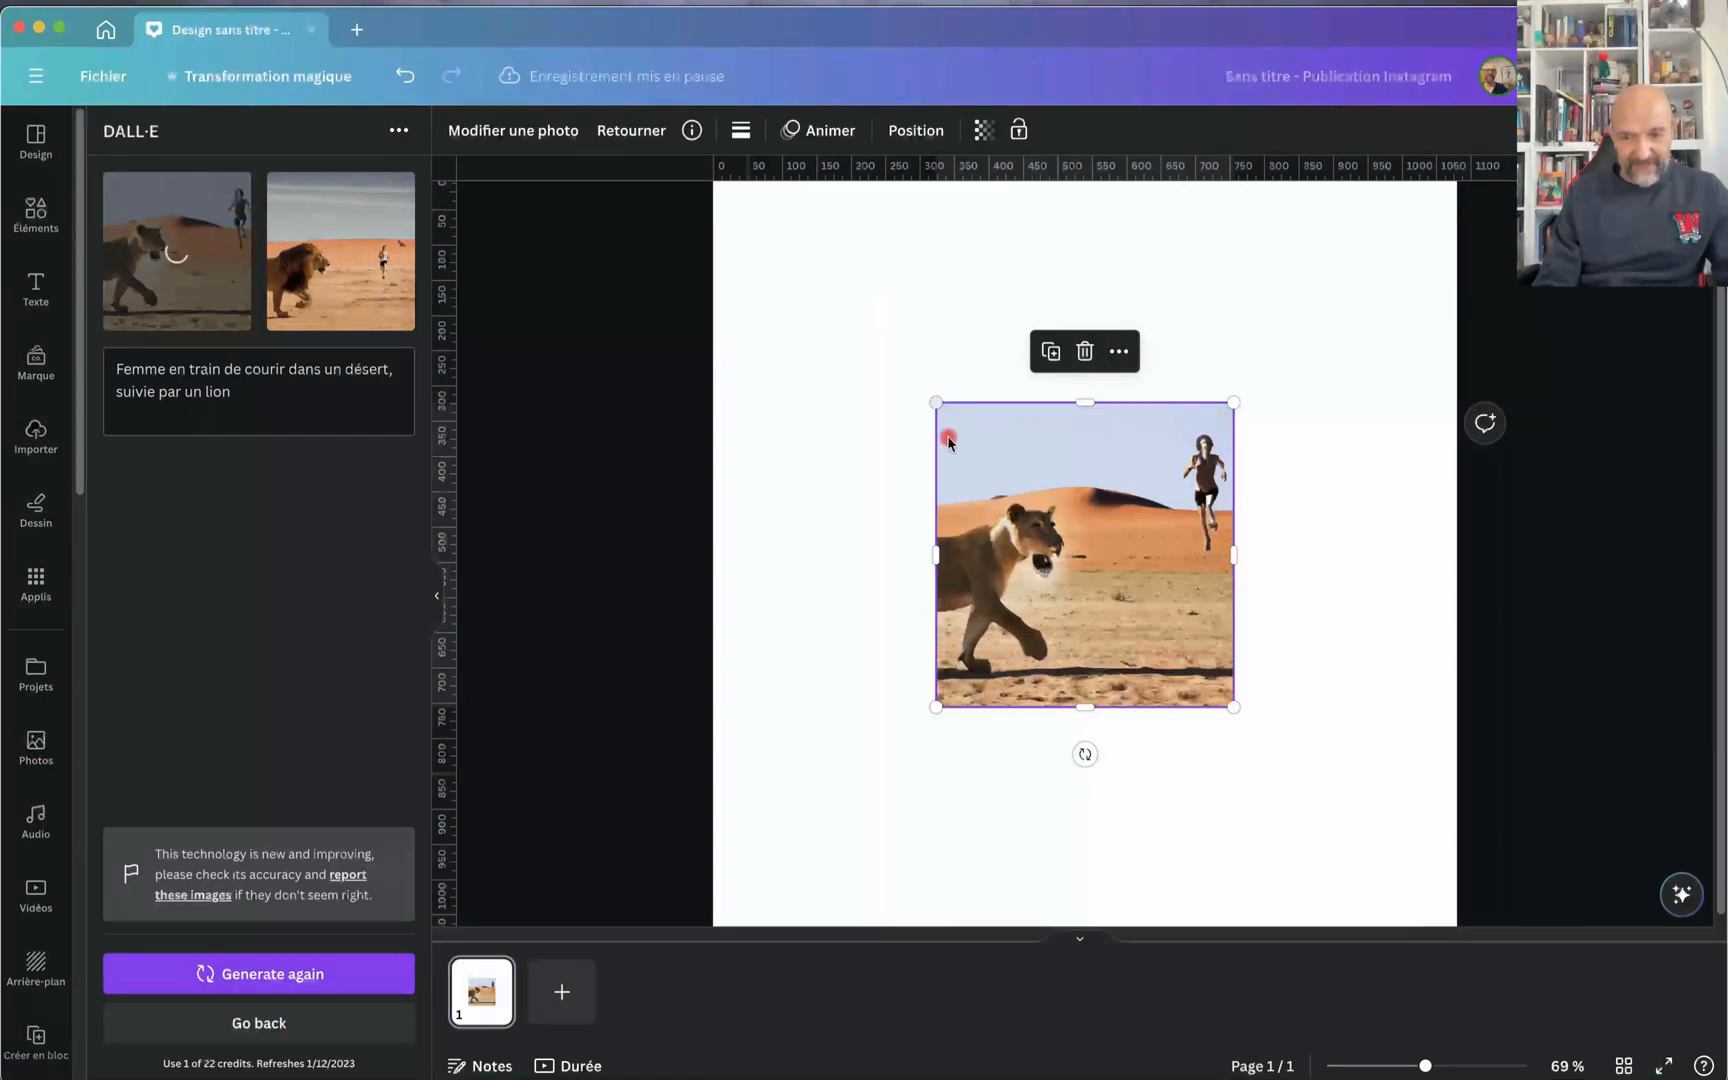
pyautogui.moveTo(1028, 517); pyautogui.dragTo(809, 297)
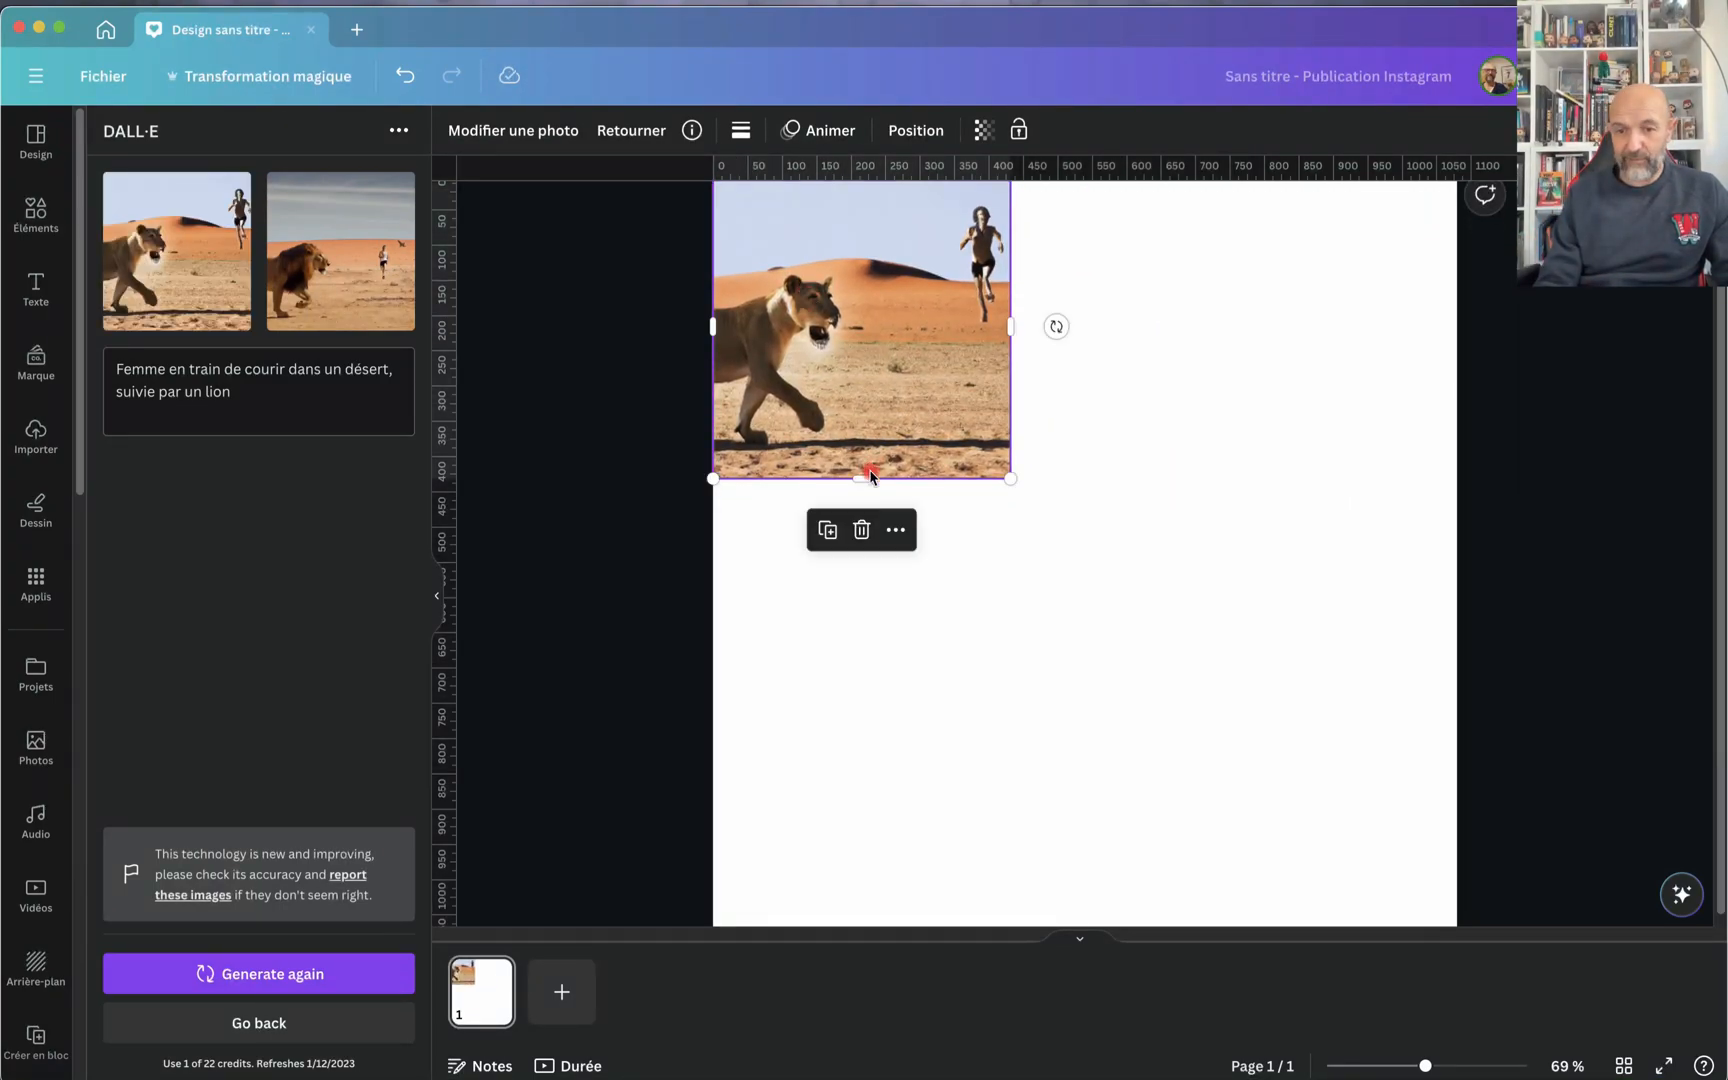
pyautogui.moveTo(1010, 478); pyautogui.dragTo(1373, 779)
pyautogui.press('Delete')
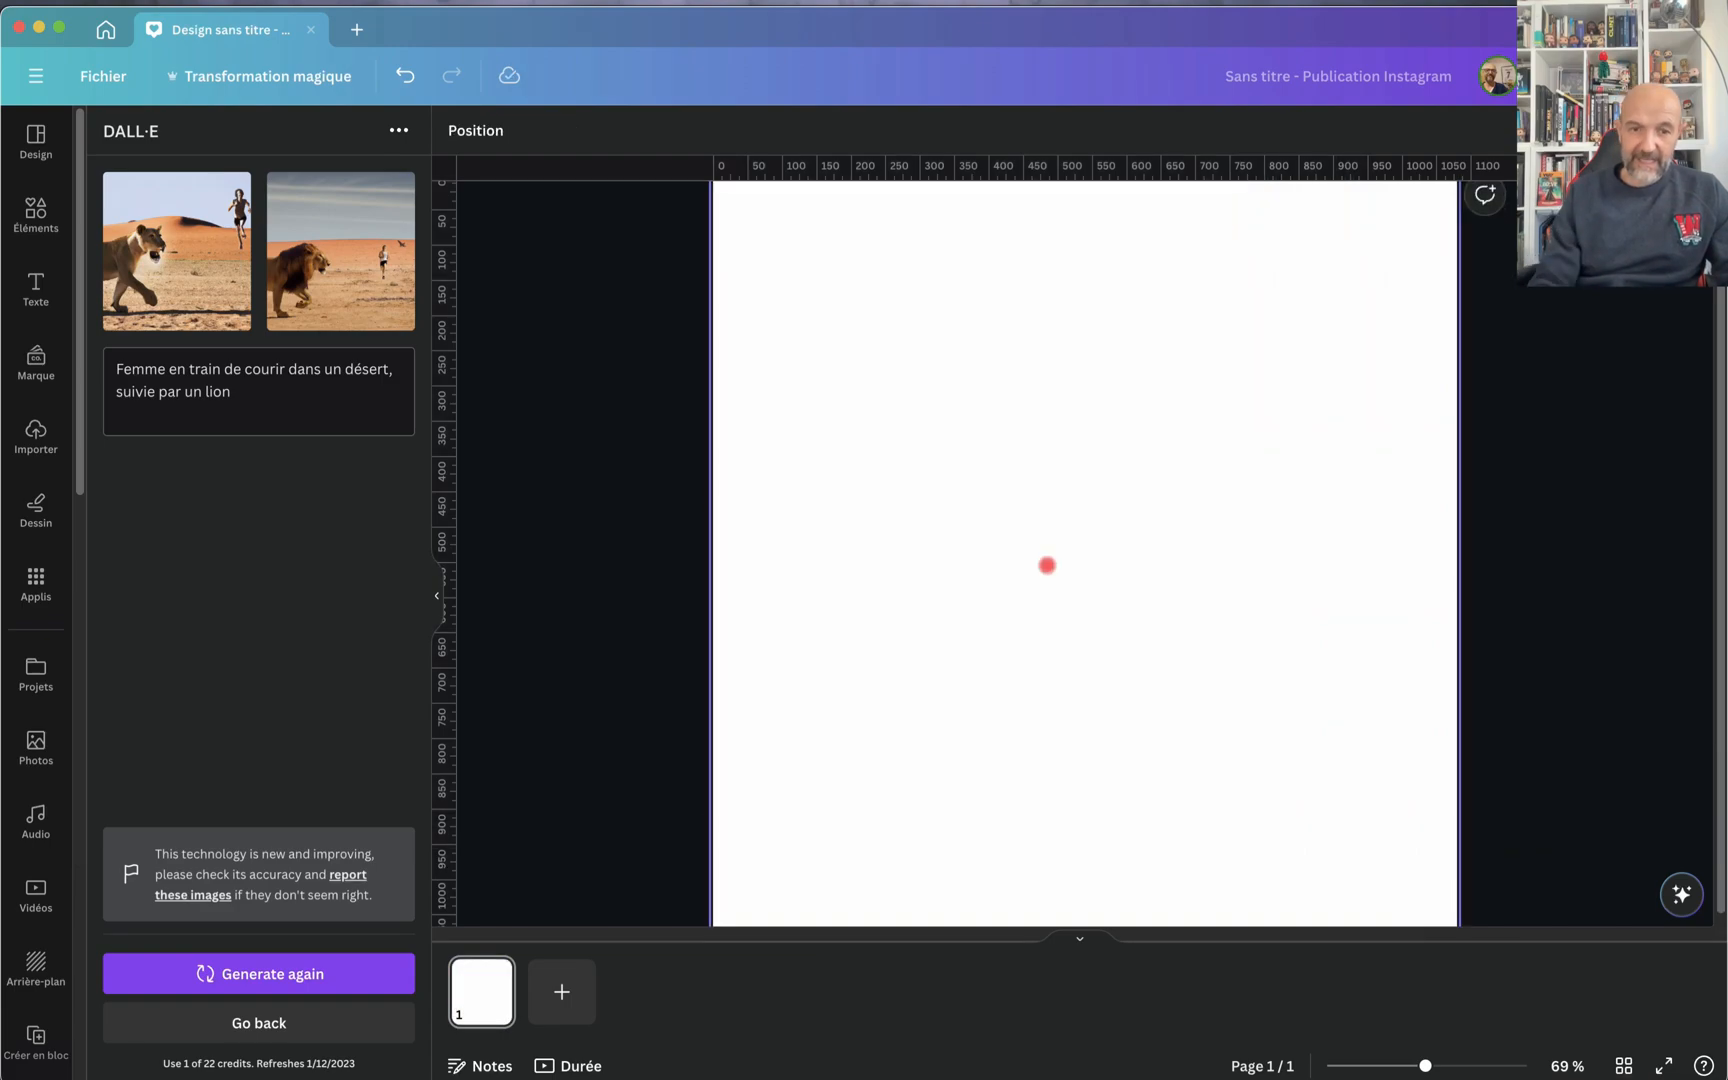
# Step: Add the generated image of the maned lion, align it to the page's upper-left corner and enlarge it to fill the page
pyautogui.click(333, 251)
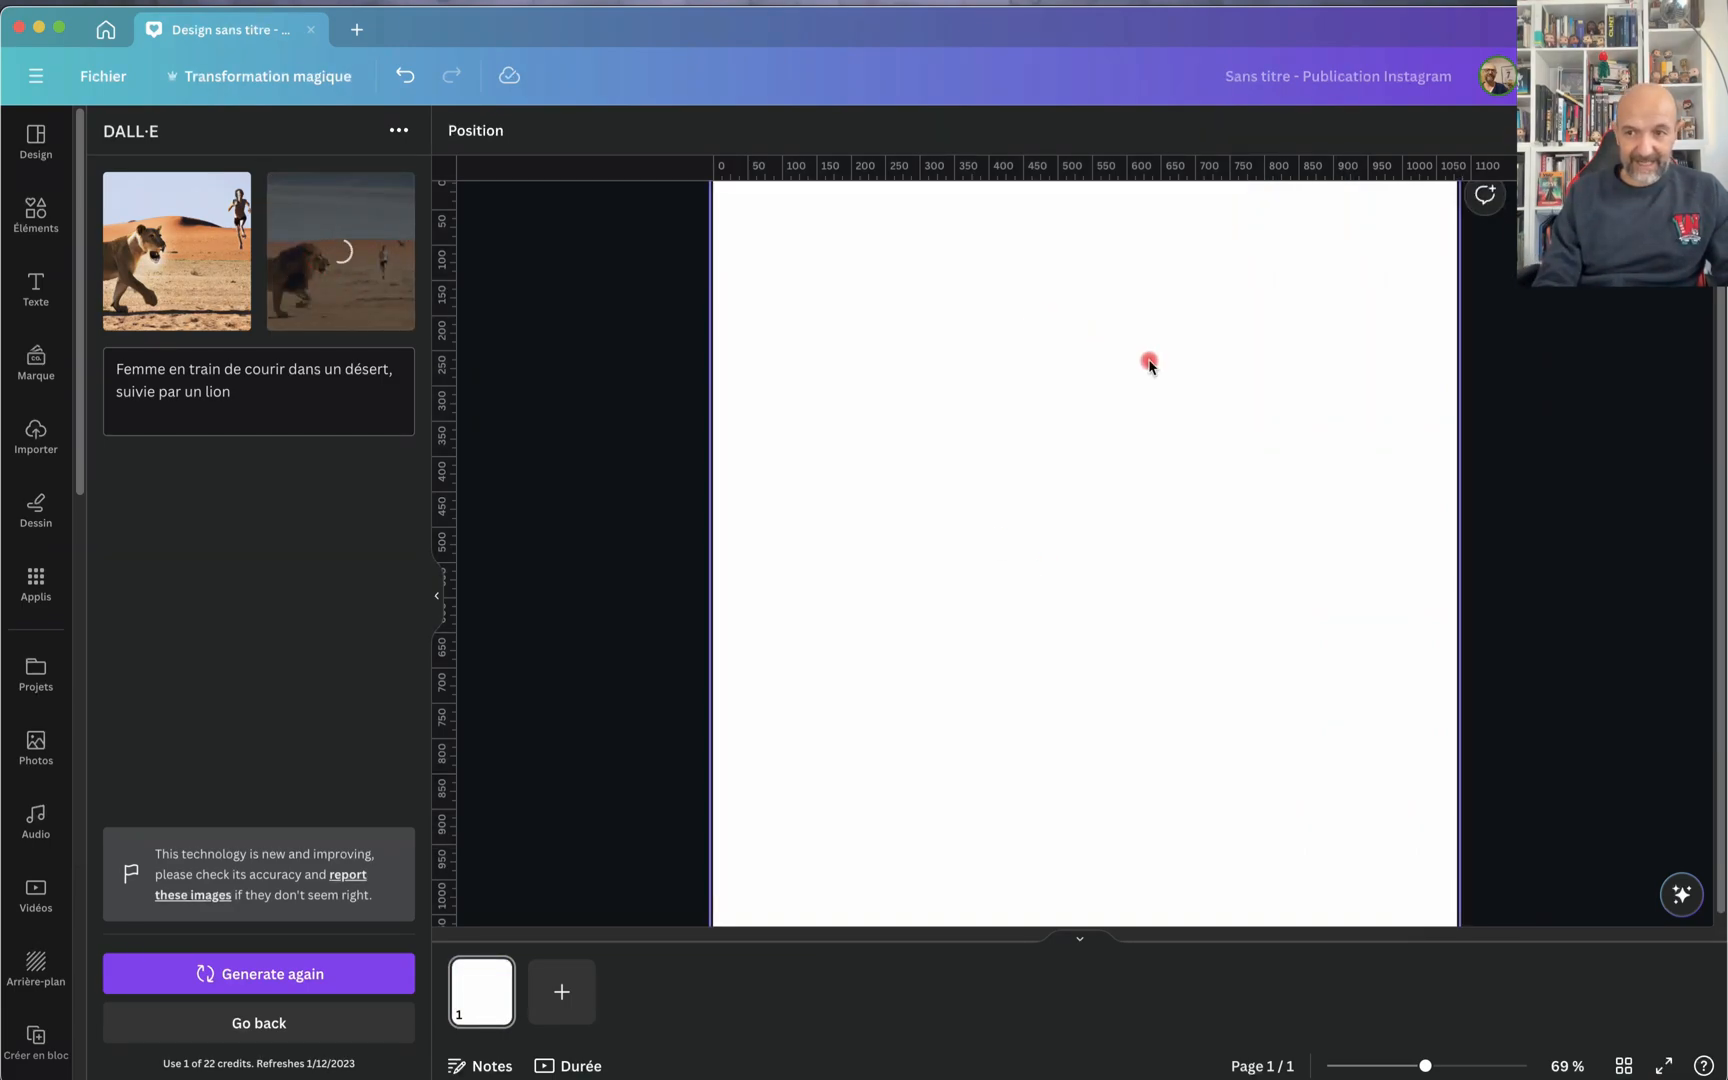
pyautogui.moveTo(1066, 642); pyautogui.dragTo(844, 412)
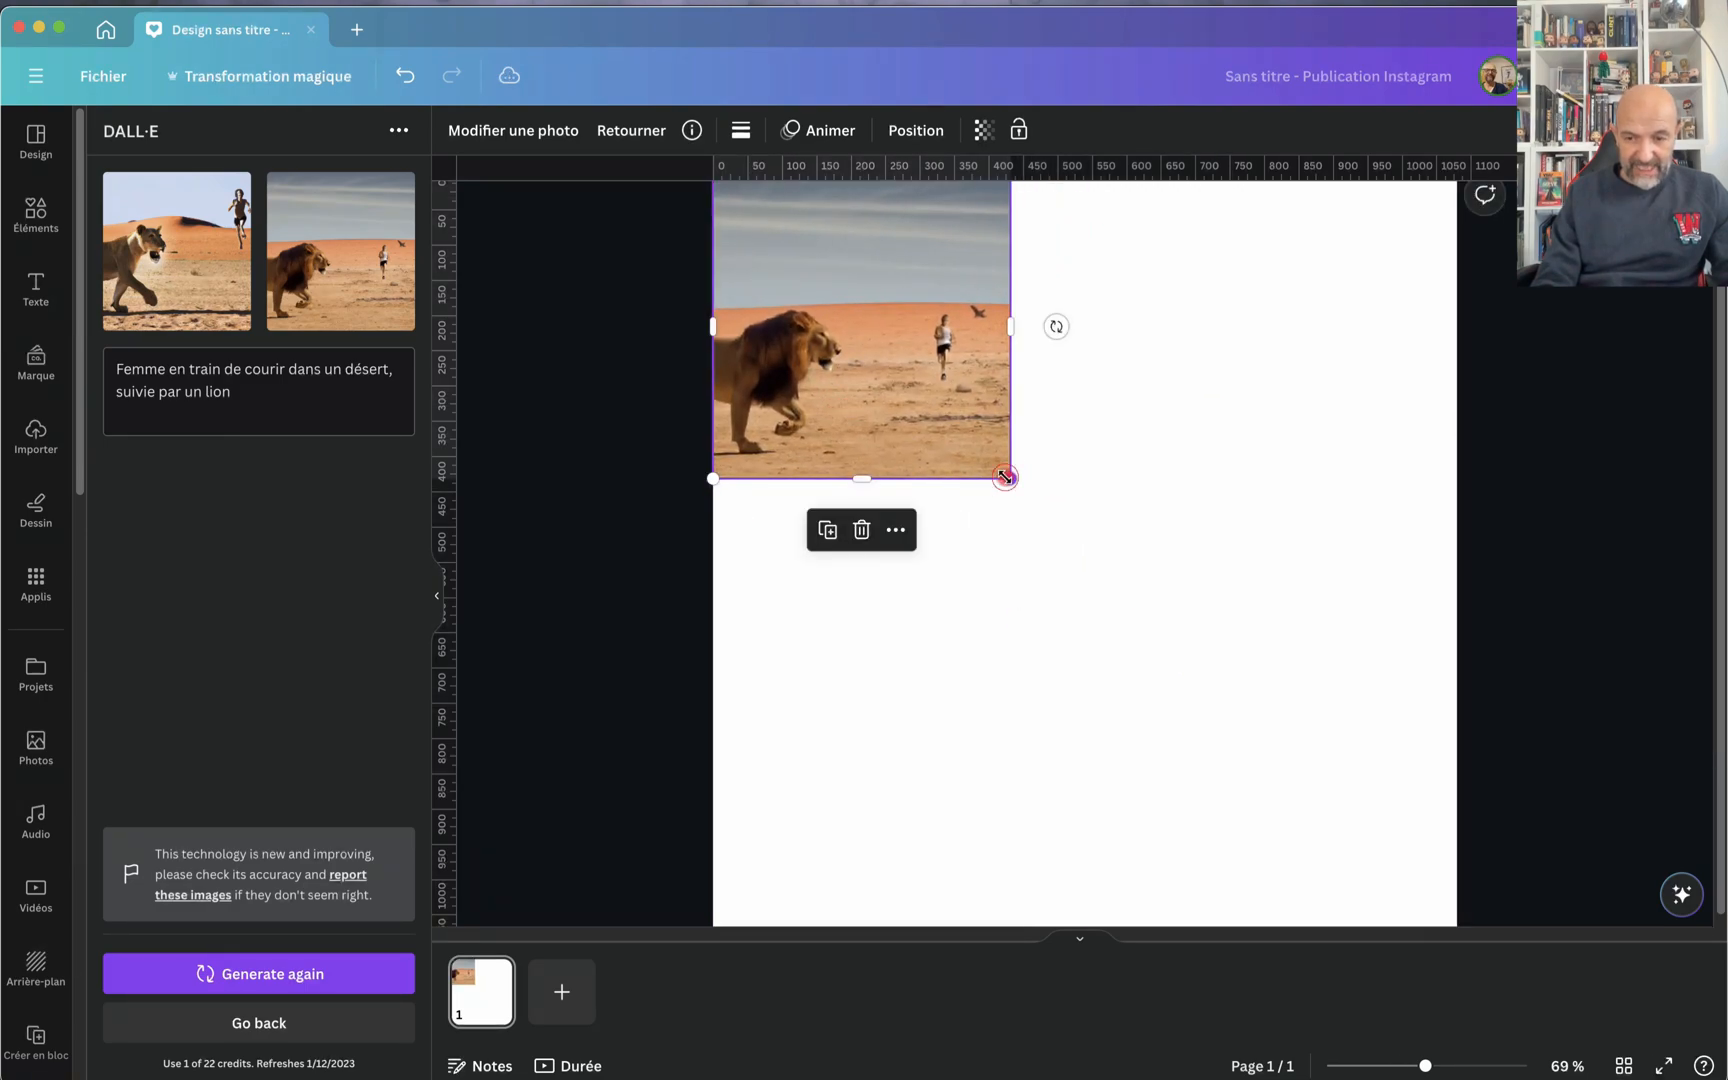
pyautogui.moveTo(1010, 478); pyautogui.dragTo(1500, 866)
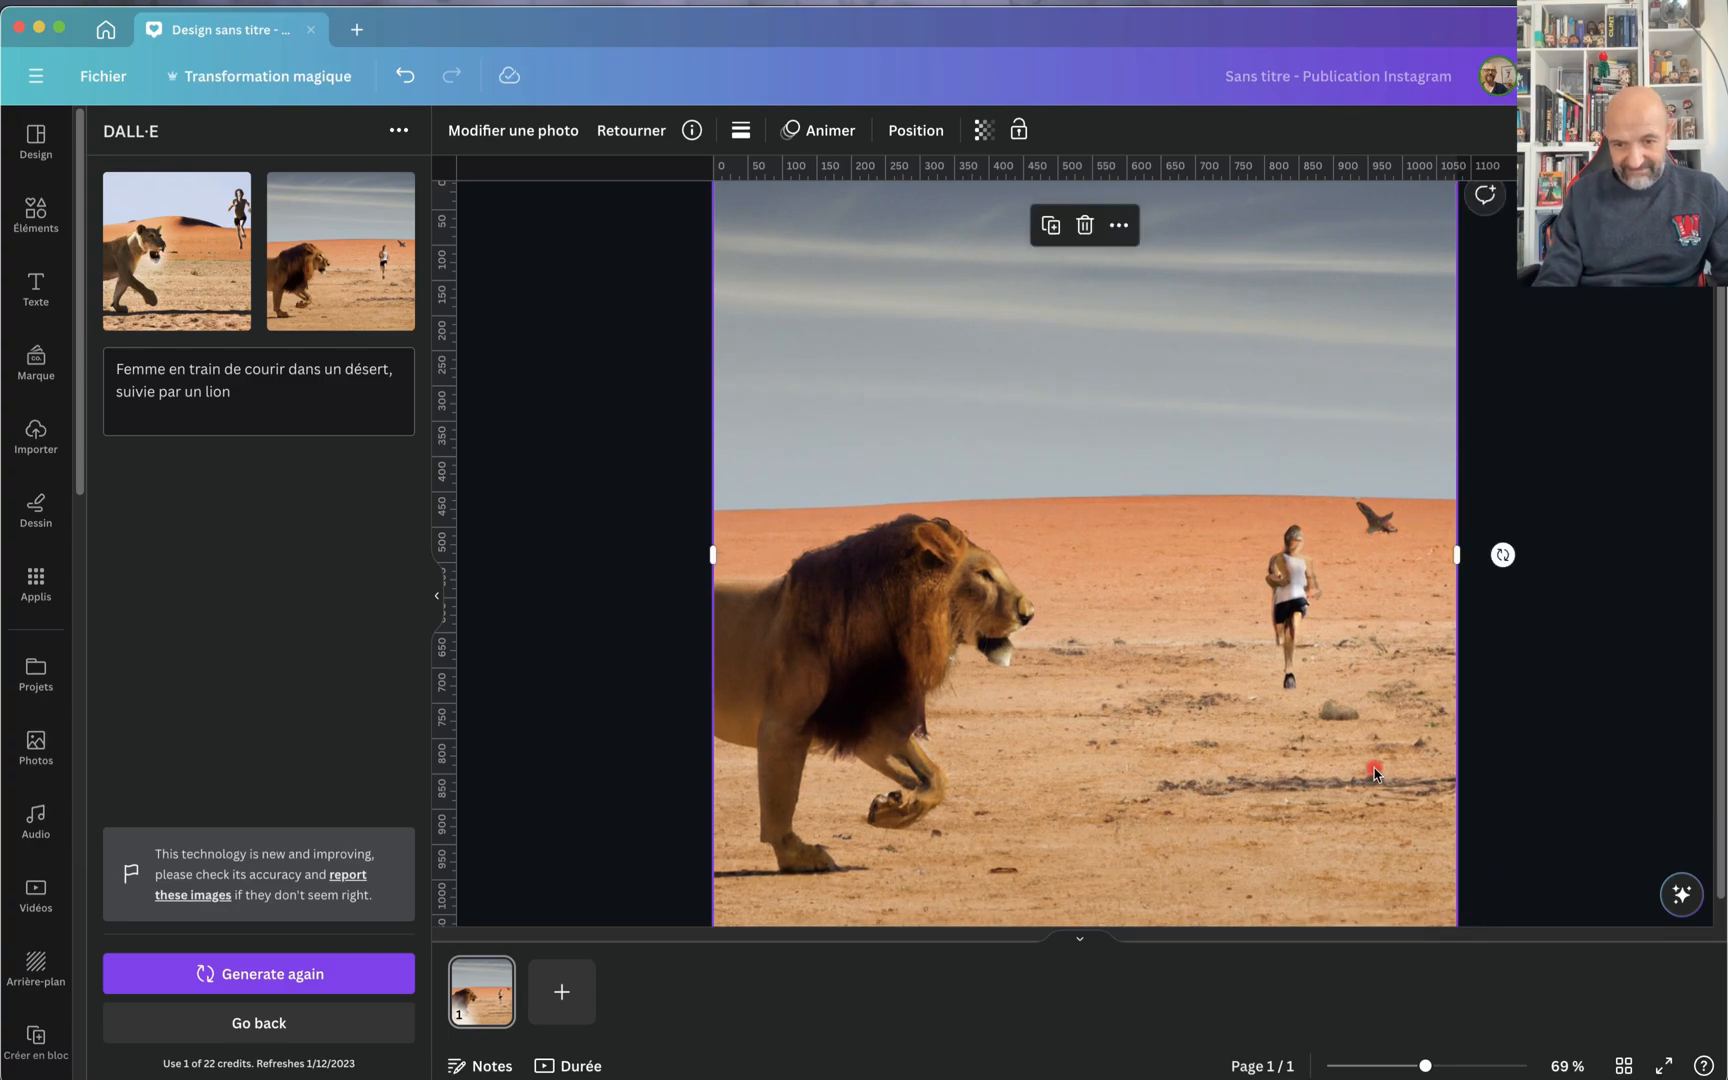
pyautogui.scroll(10, 1374, 770)
pyautogui.scroll(-10, 1374, 770)
pyautogui.scroll(-1, 1374, 770)
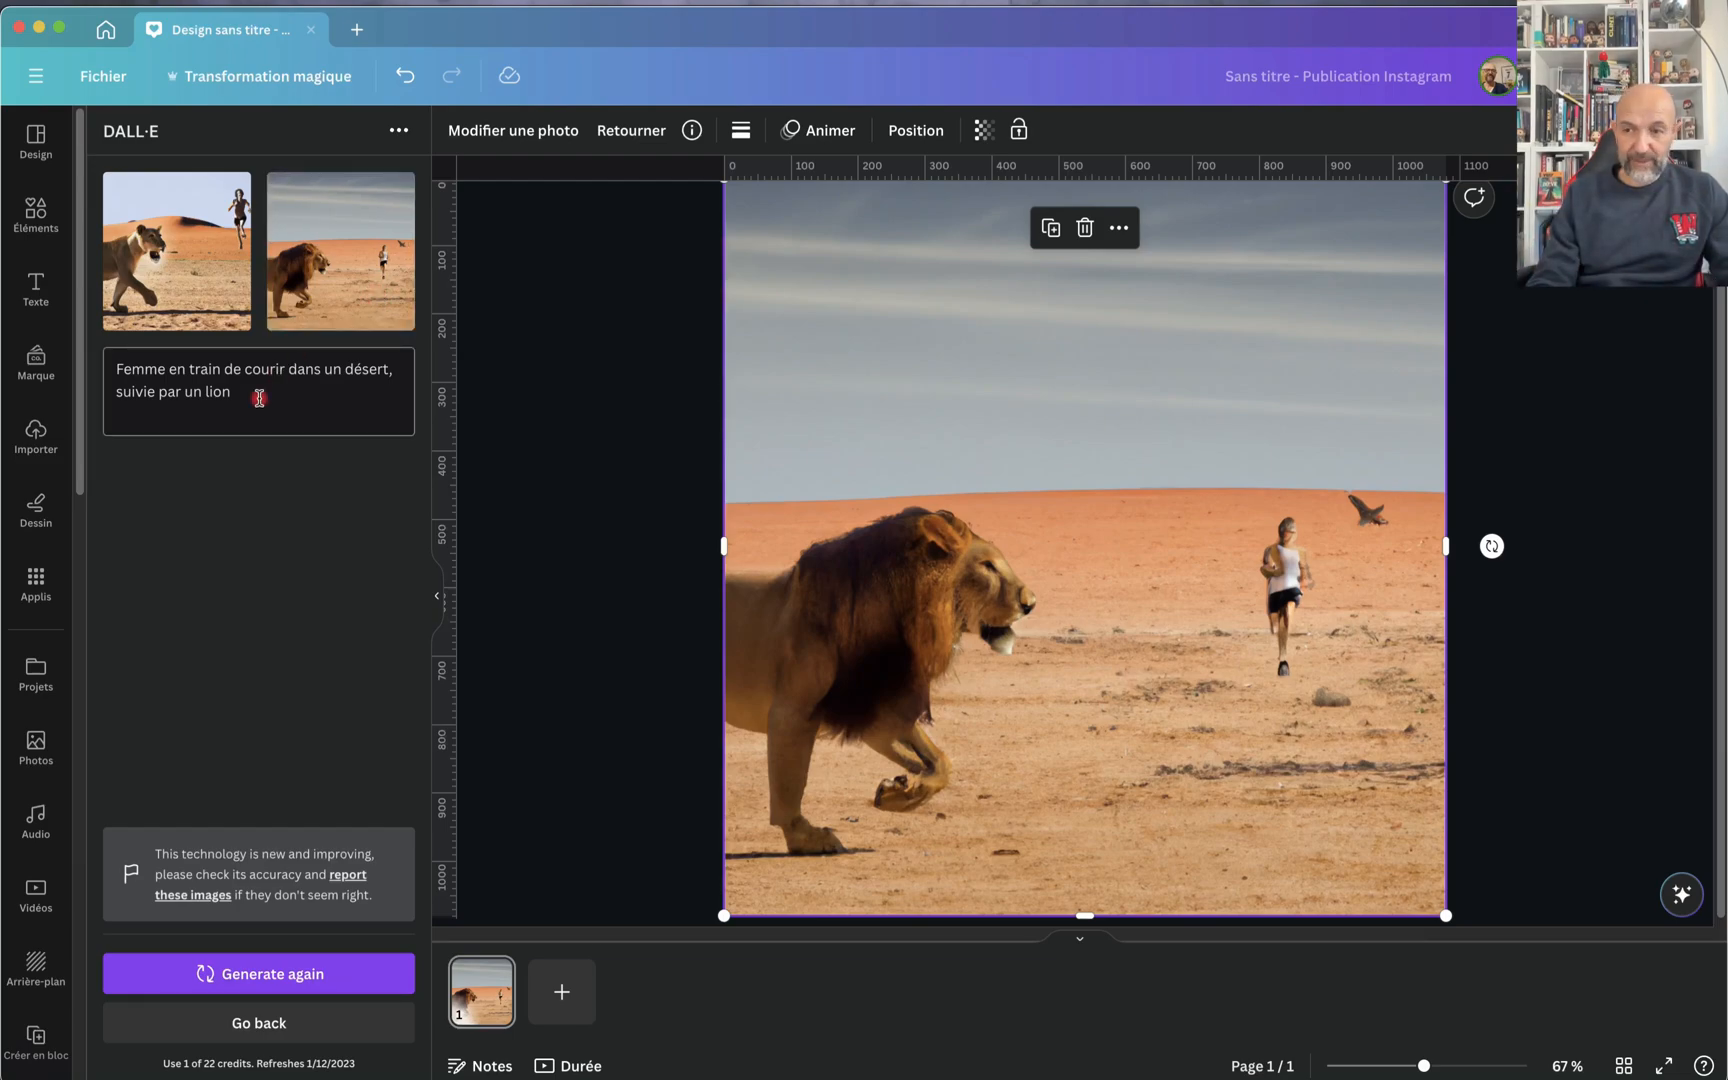
# Step: Replace the prompt with "groupe de personnes autour d'une table, en réunion. Lumière bleue" and generate again
pyautogui.moveTo(258, 393); pyautogui.dragTo(100, 350)
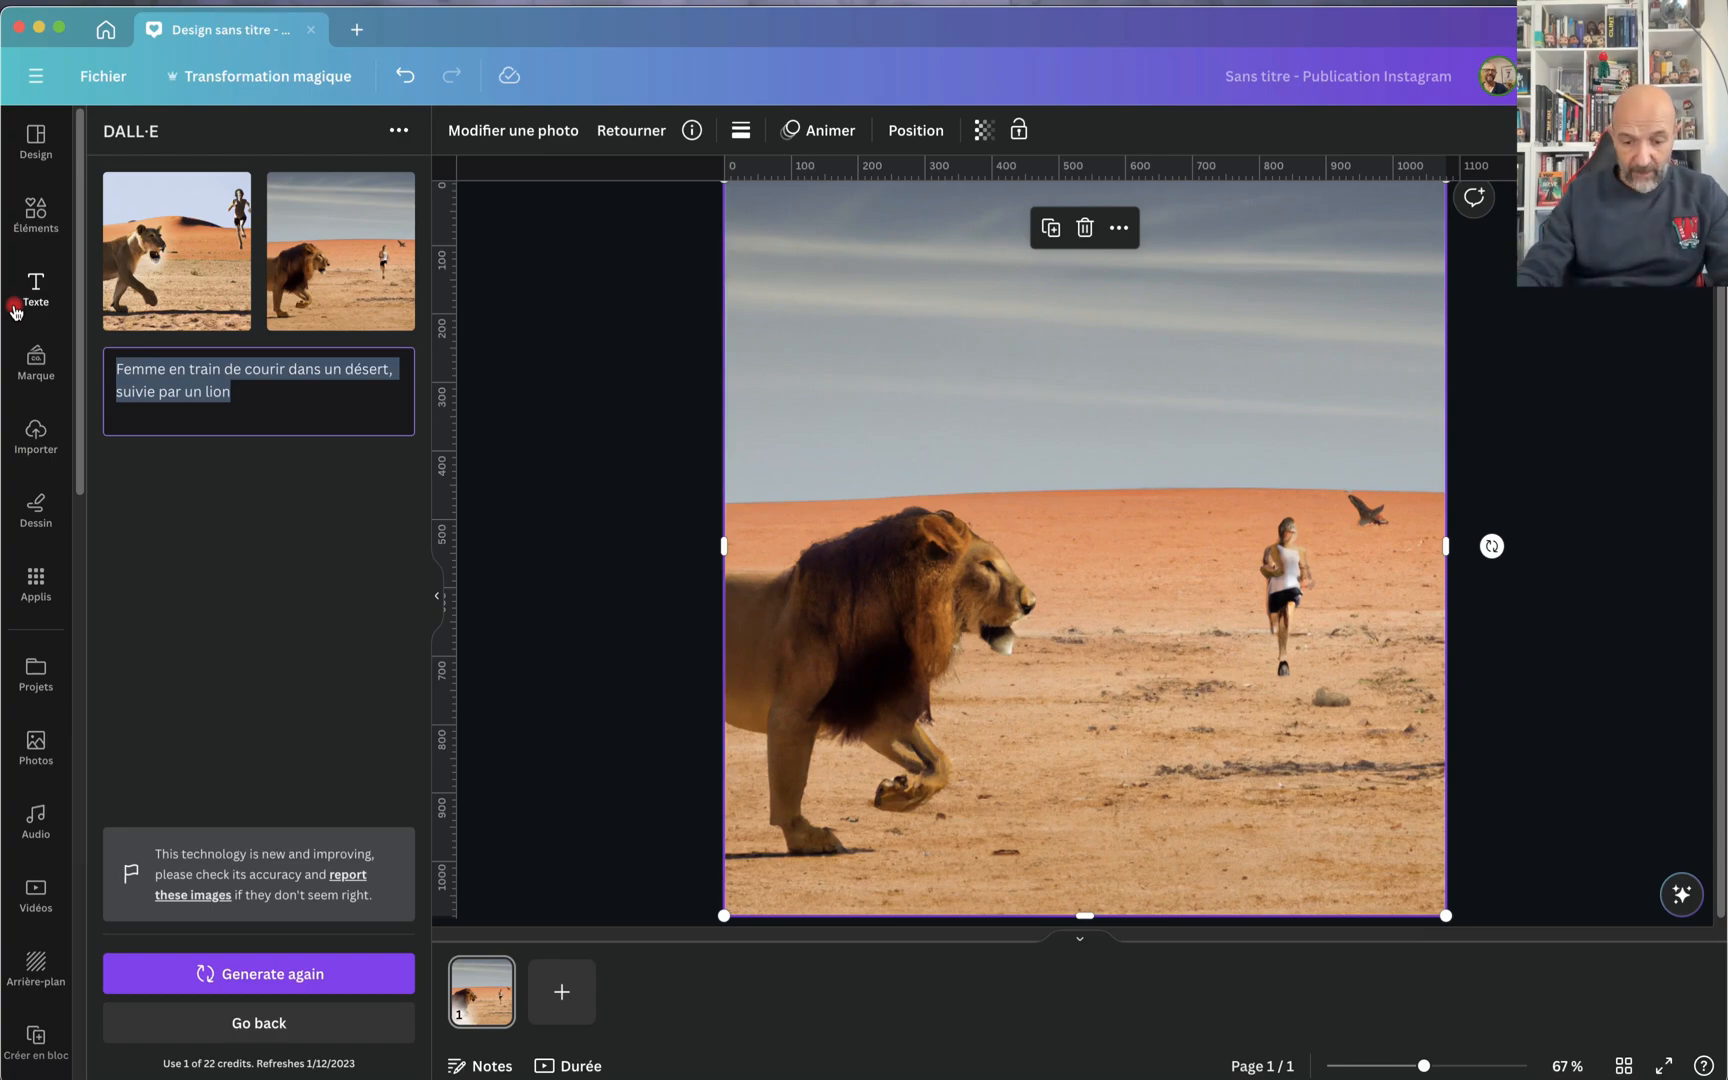
pyautogui.write('gr')
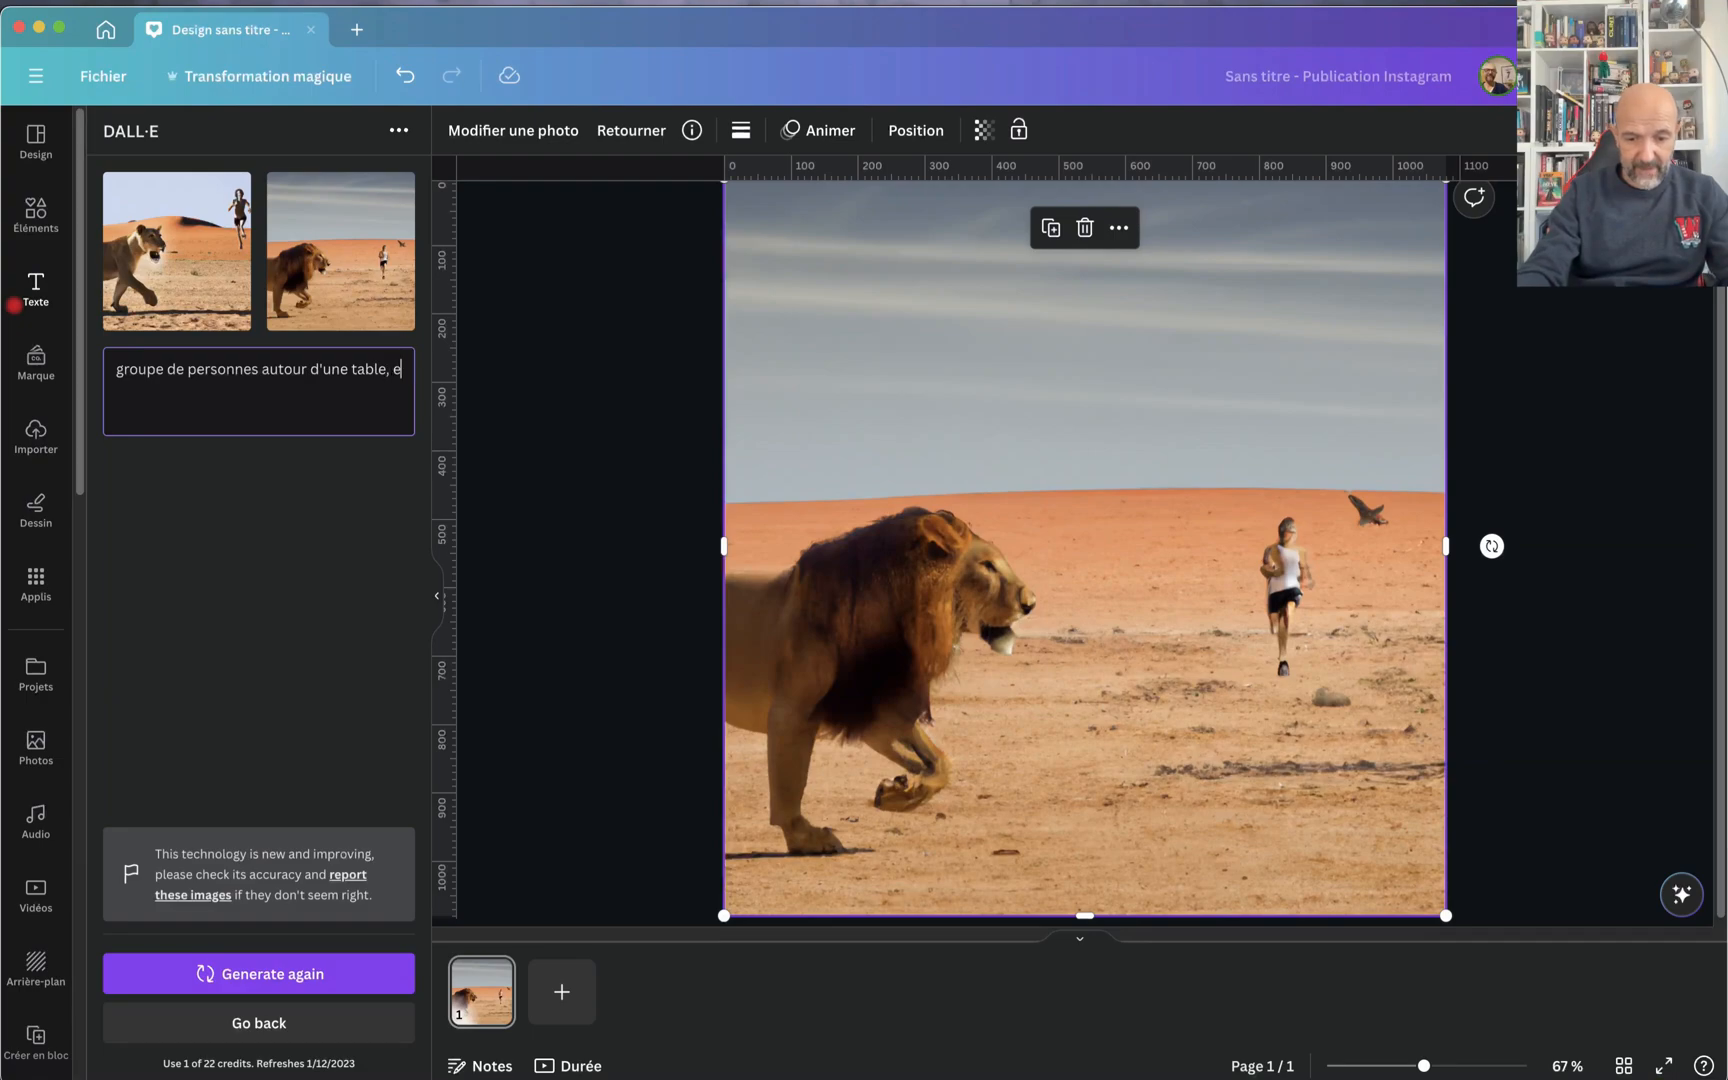
pyautogui.write('n réunion.')
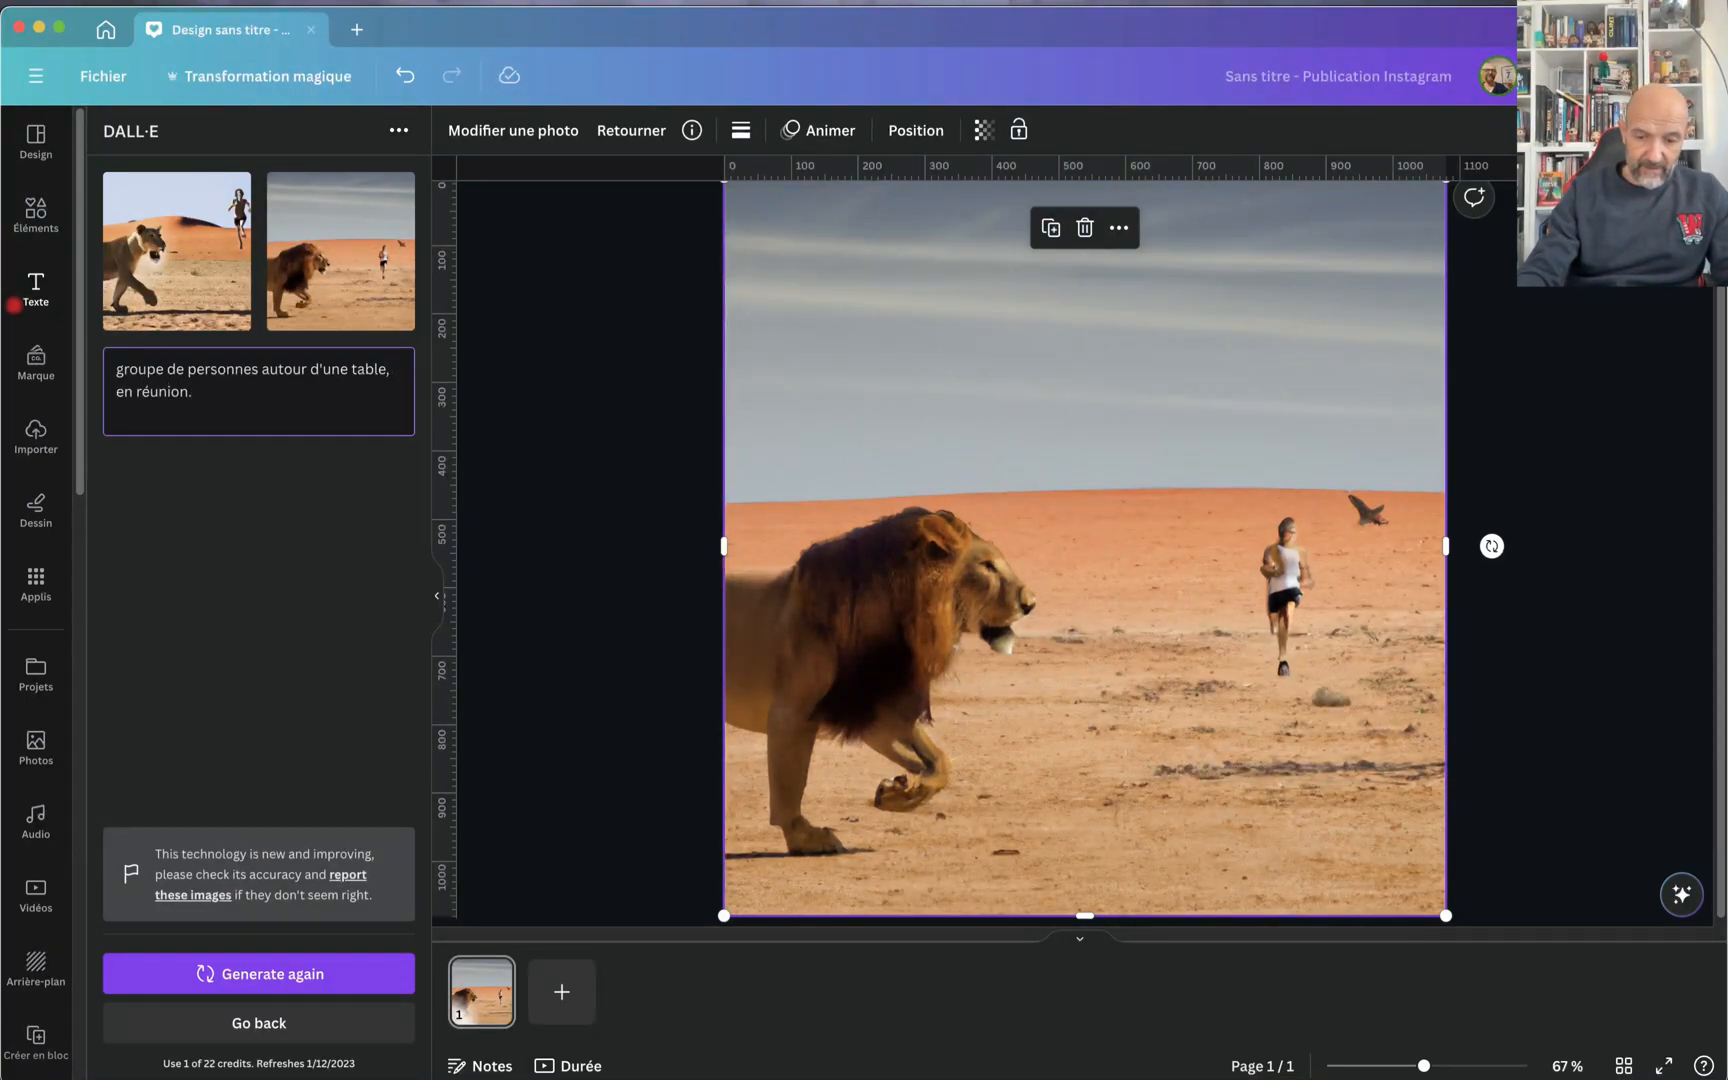
pyautogui.write('ière bleue')
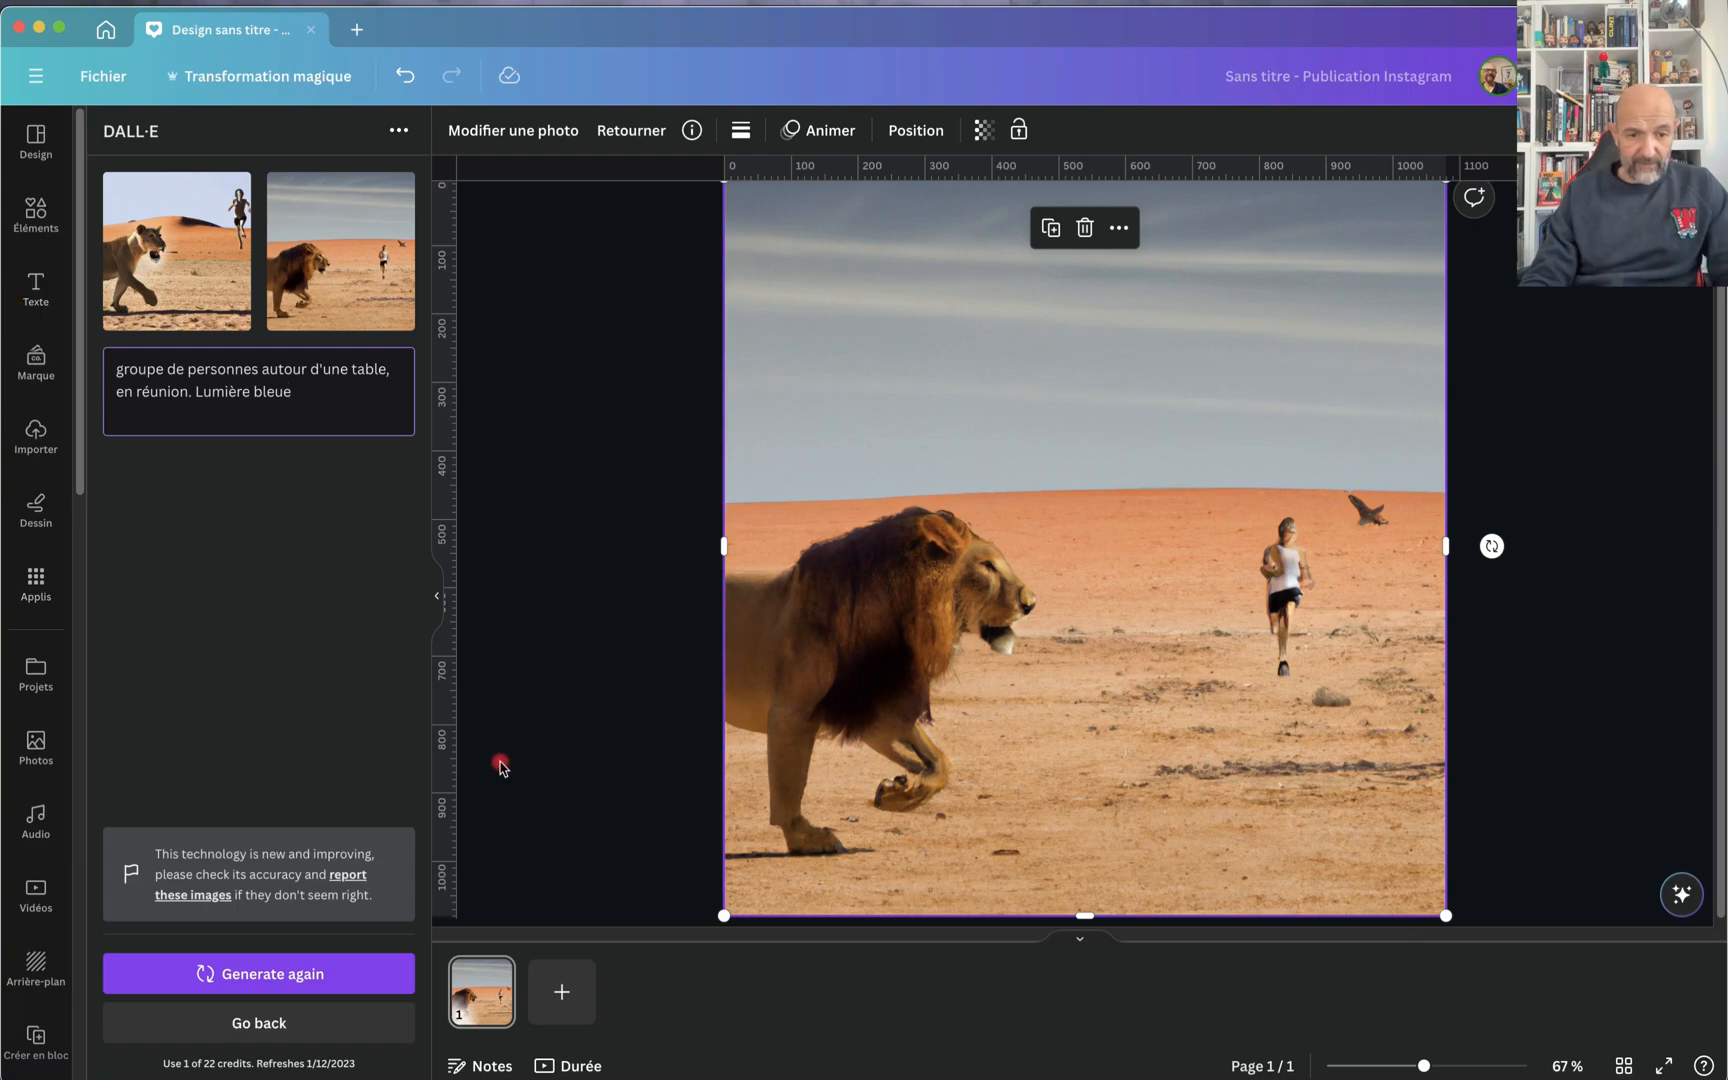
pyautogui.click(300, 982)
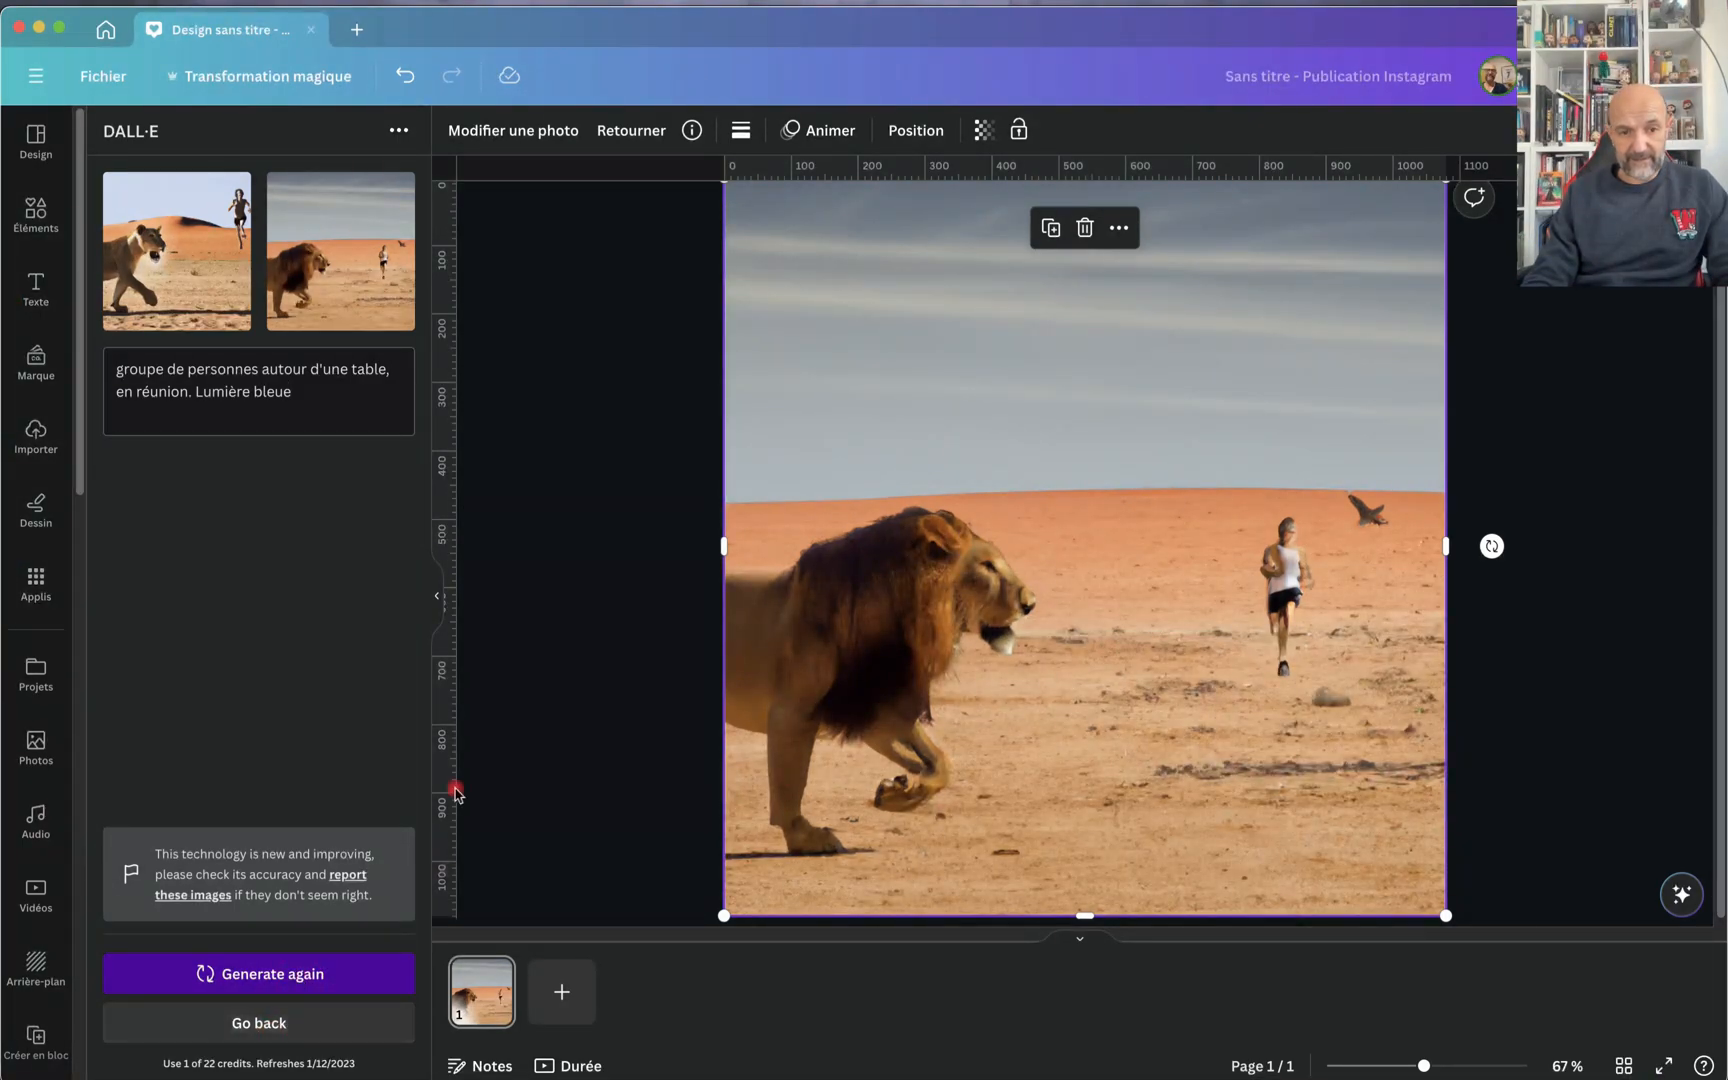
# Step: Copy the meeting prompt, return to DALL·E's start page and paste it as the description
pyautogui.moveTo(325, 435); pyautogui.dragTo(50, 340)
pyautogui.press('super+c')
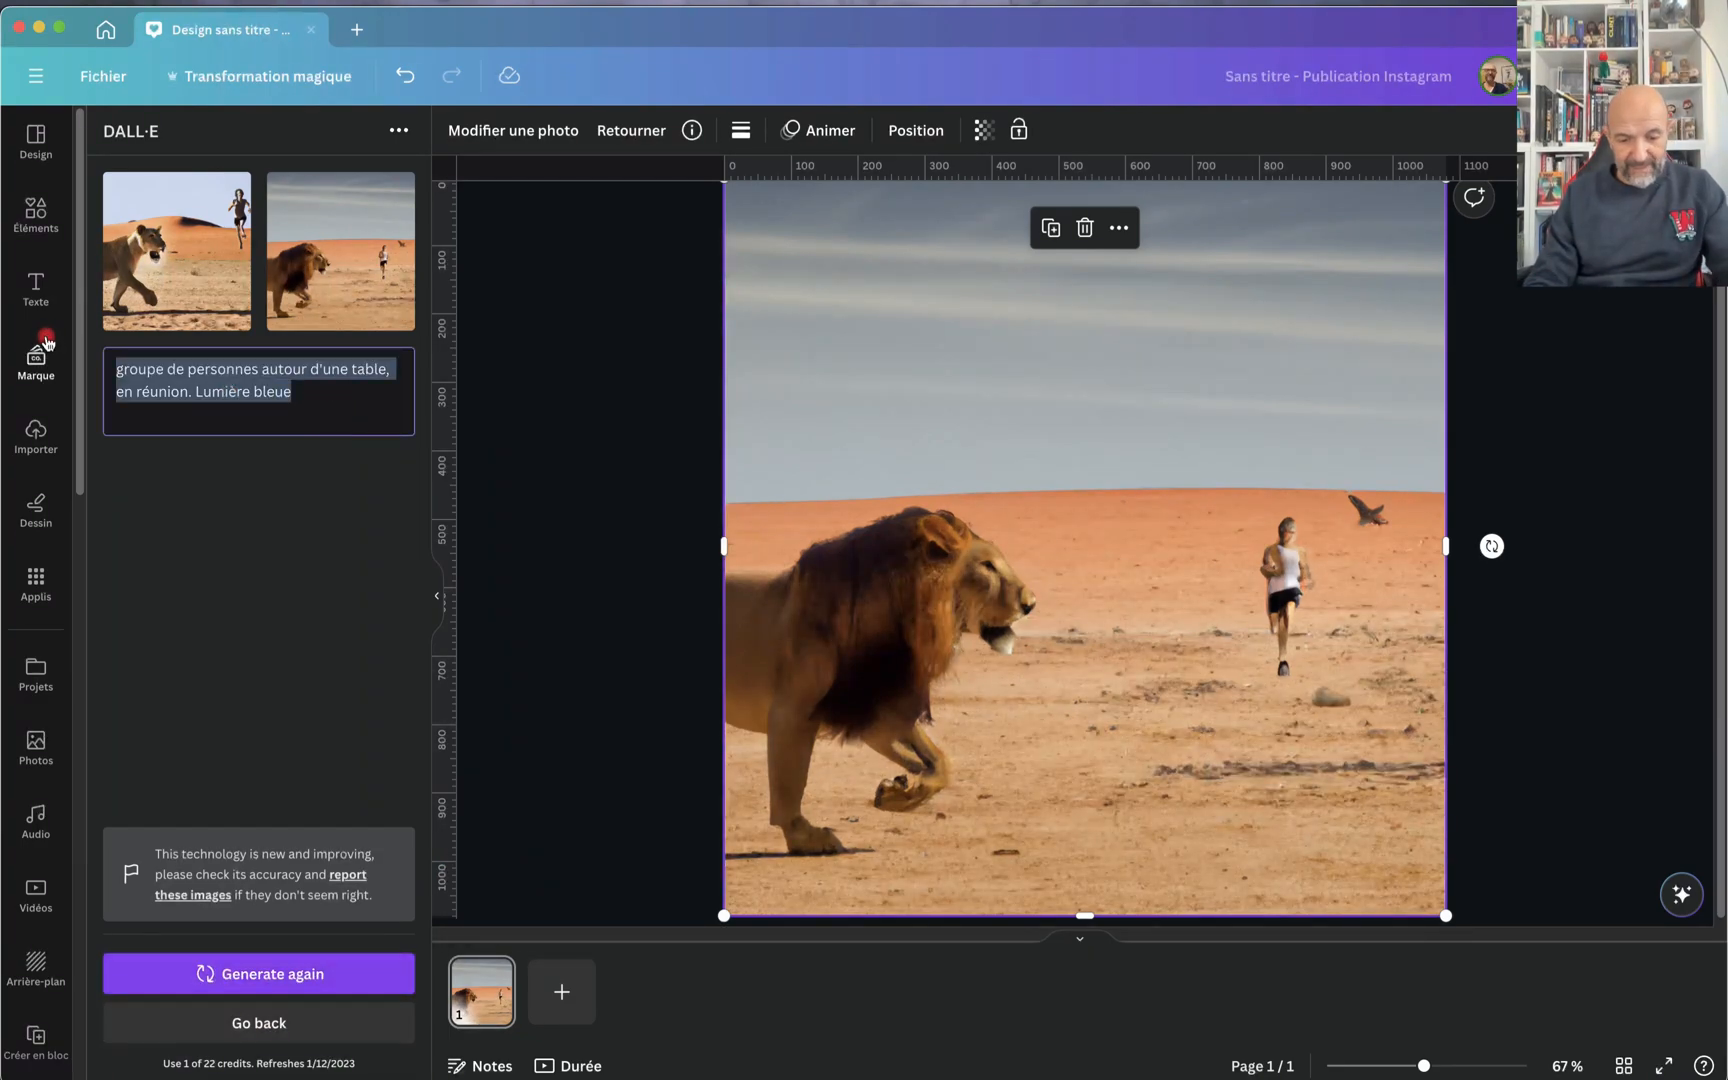
pyautogui.click(305, 1023)
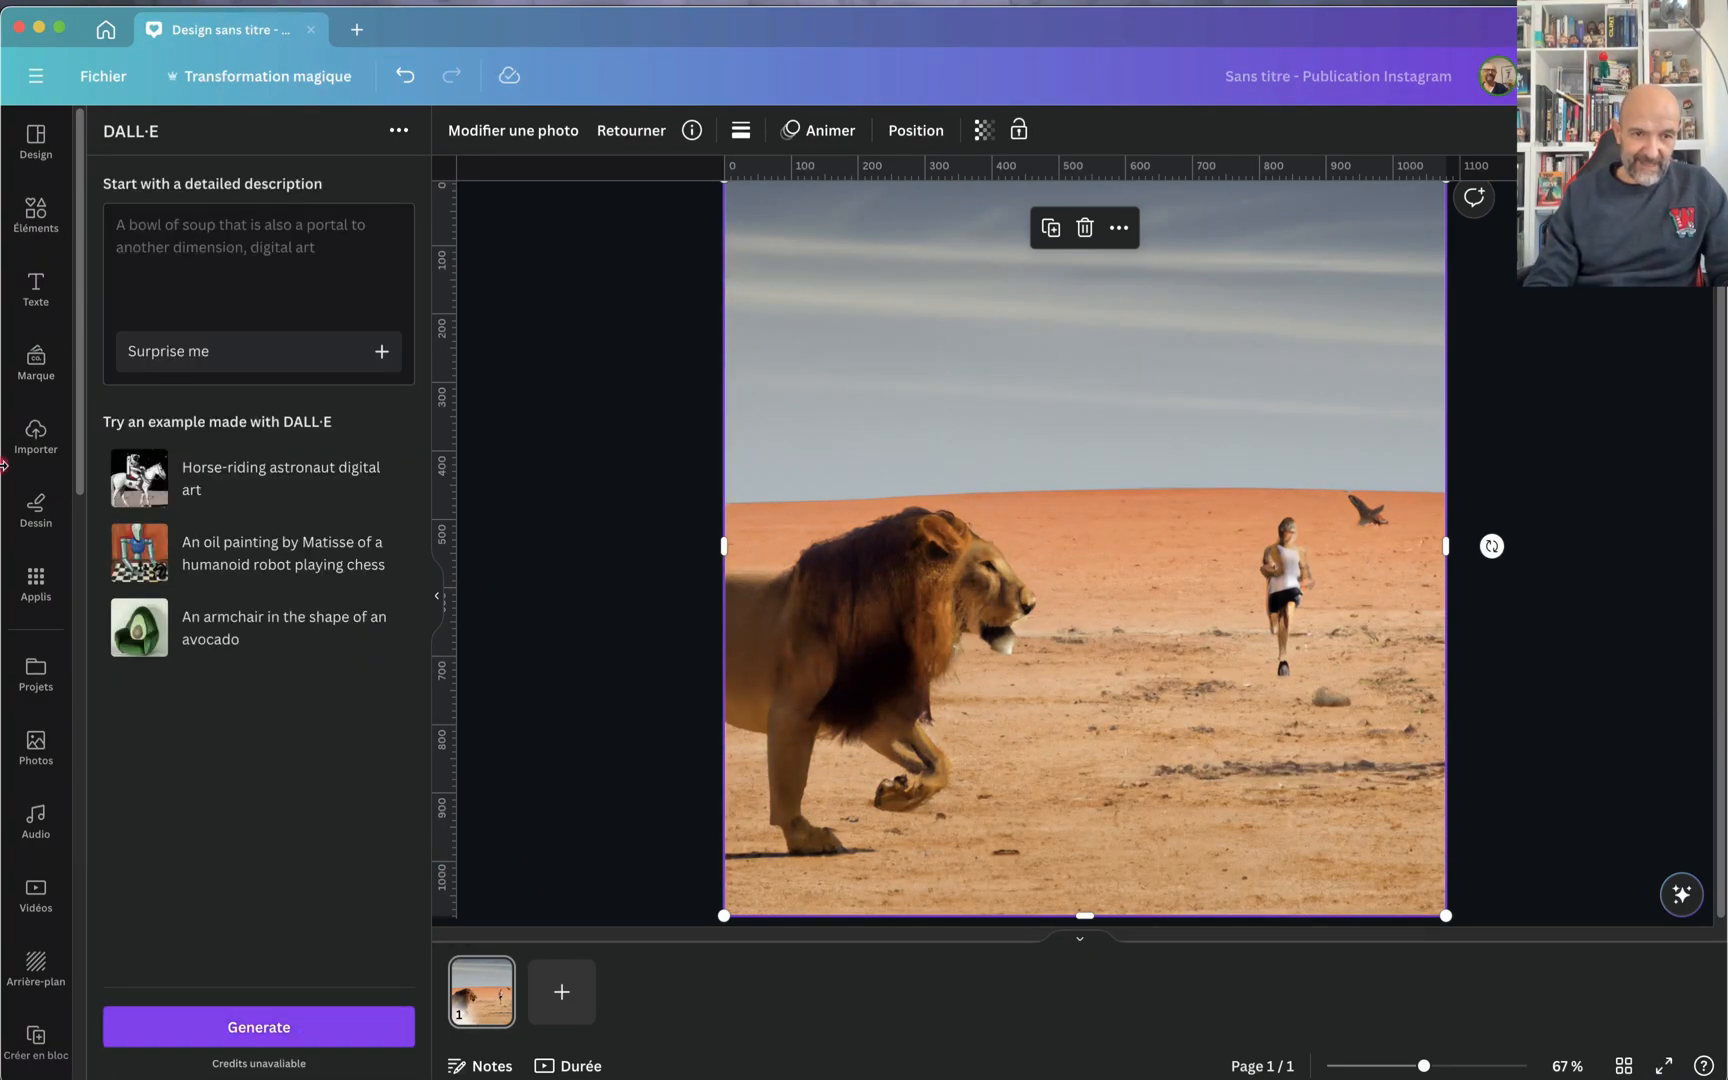
pyautogui.press('super+v')
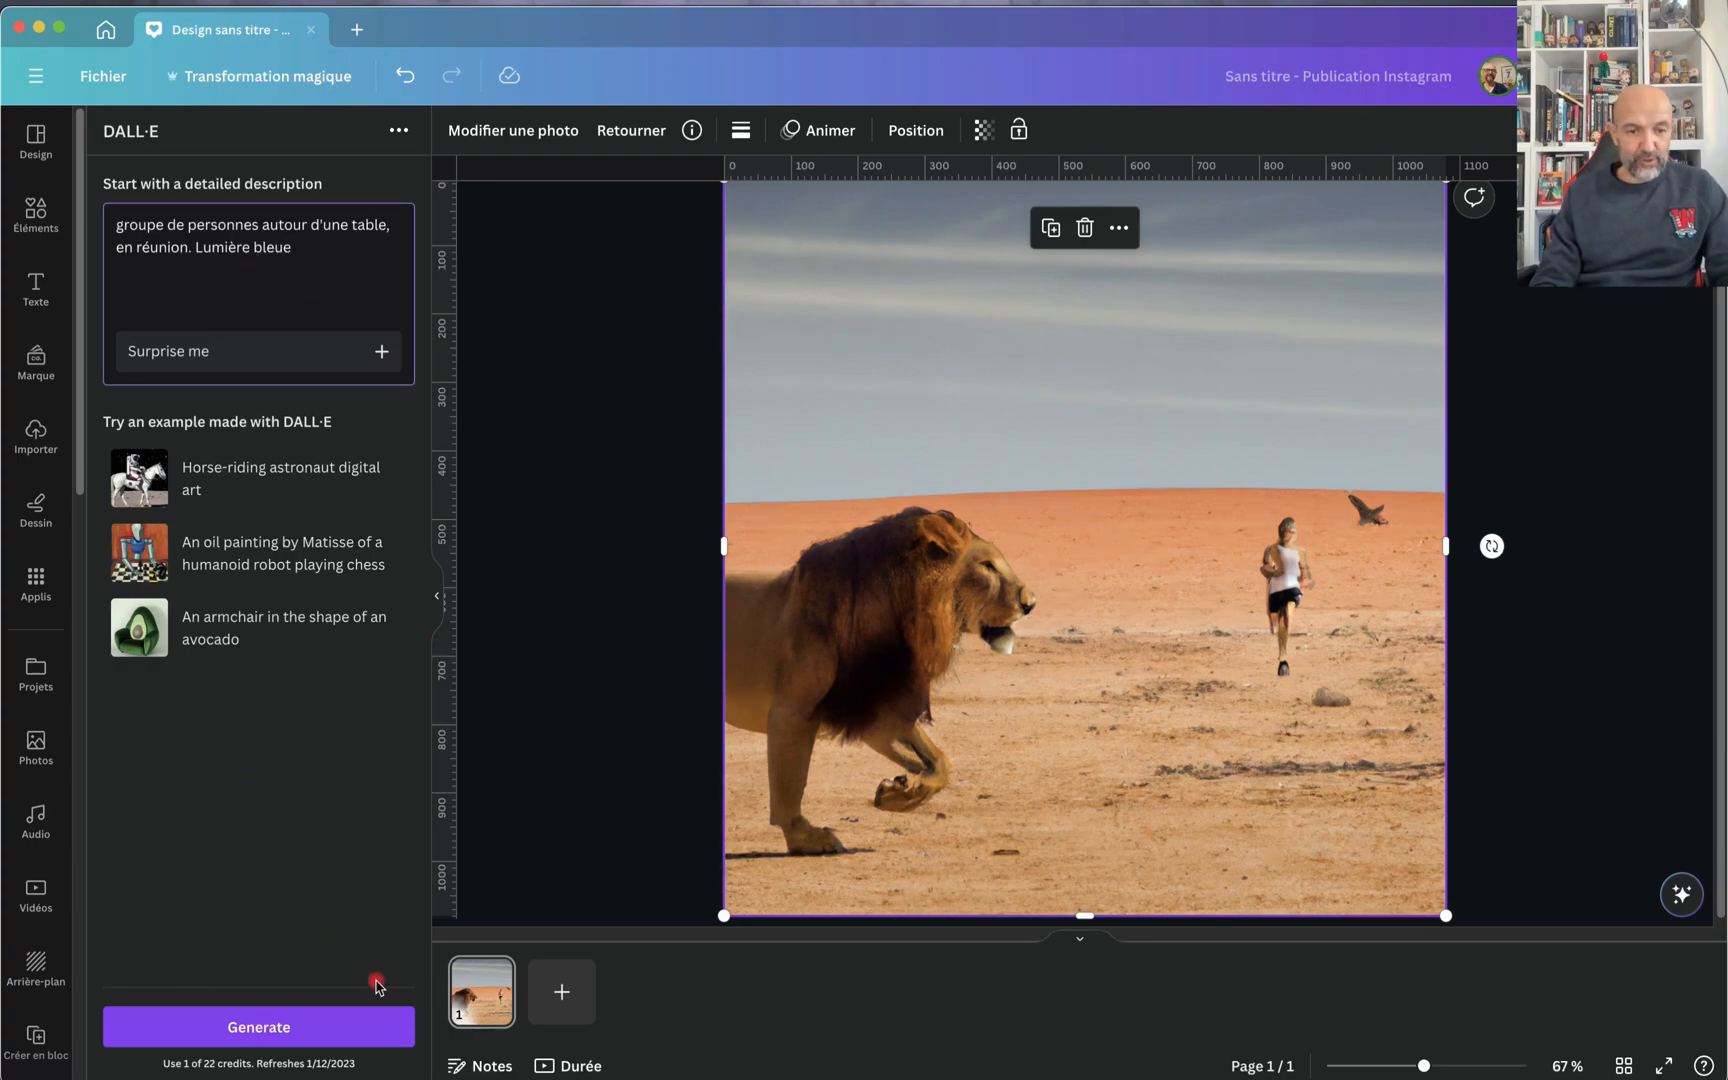
# Step: Generate images from the meeting prompt with blue light and add a second page to the design
pyautogui.click(292, 1035)
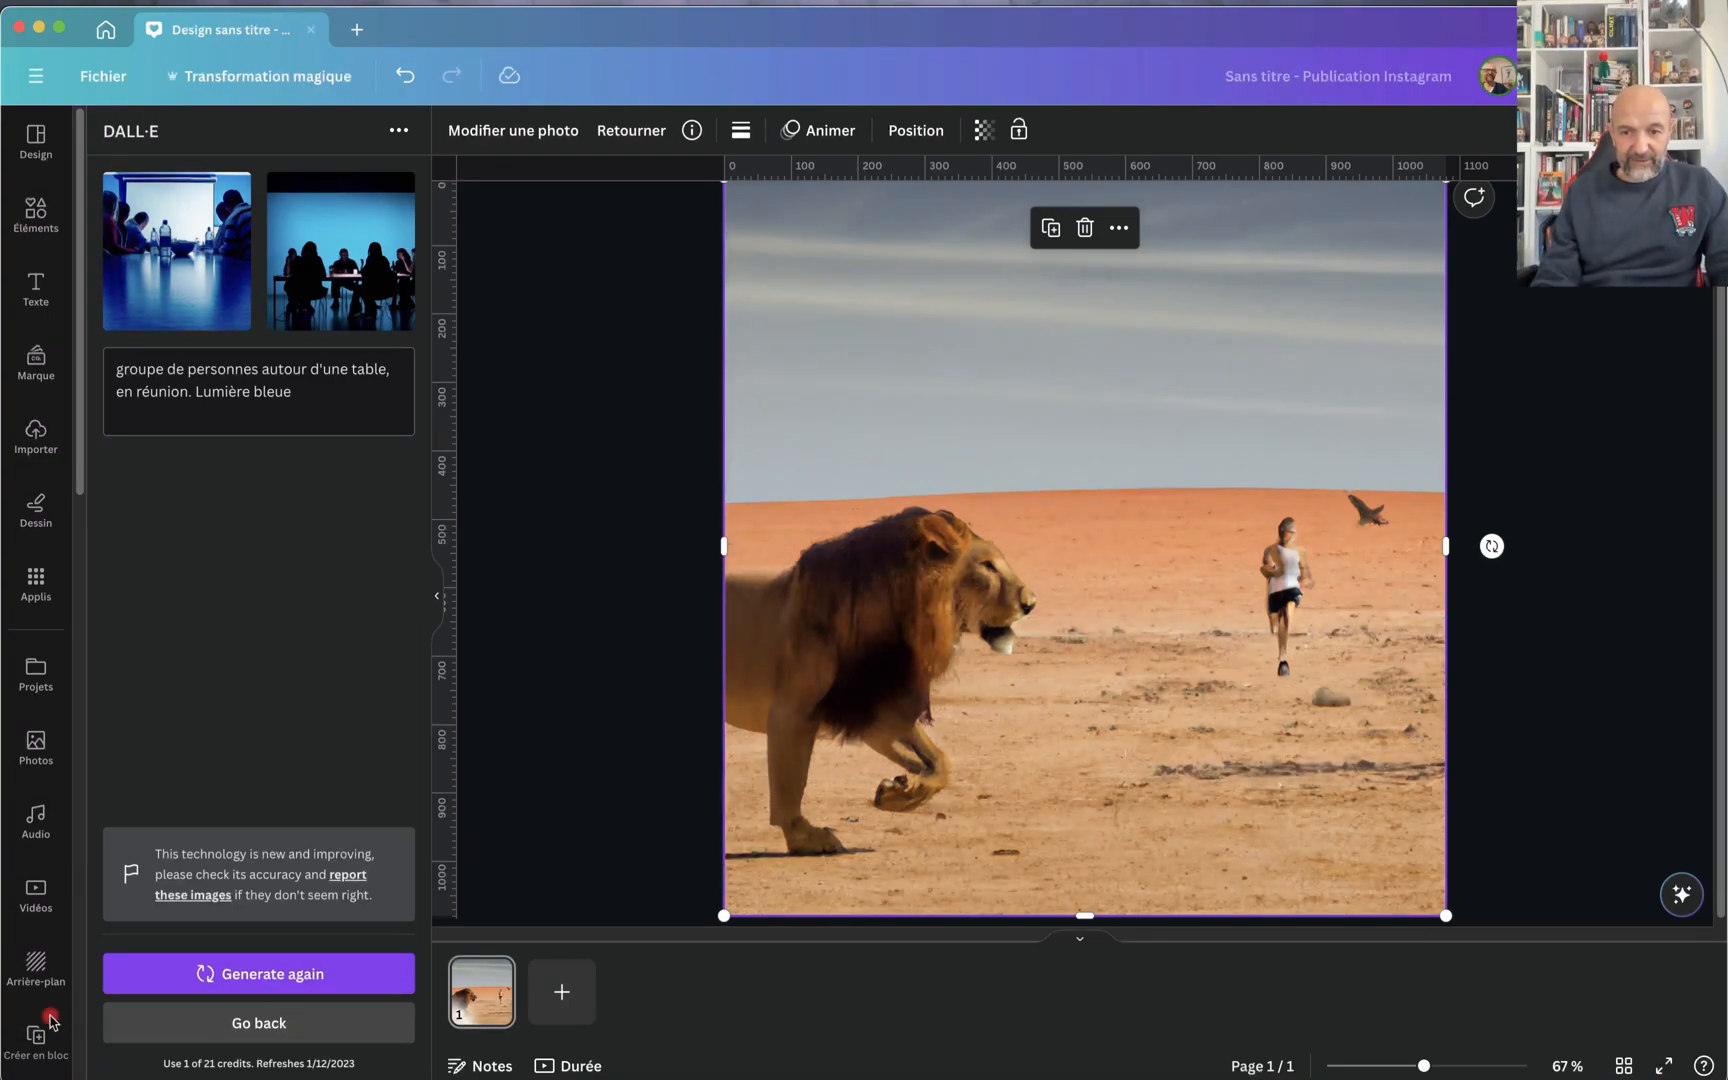
pyautogui.click(556, 985)
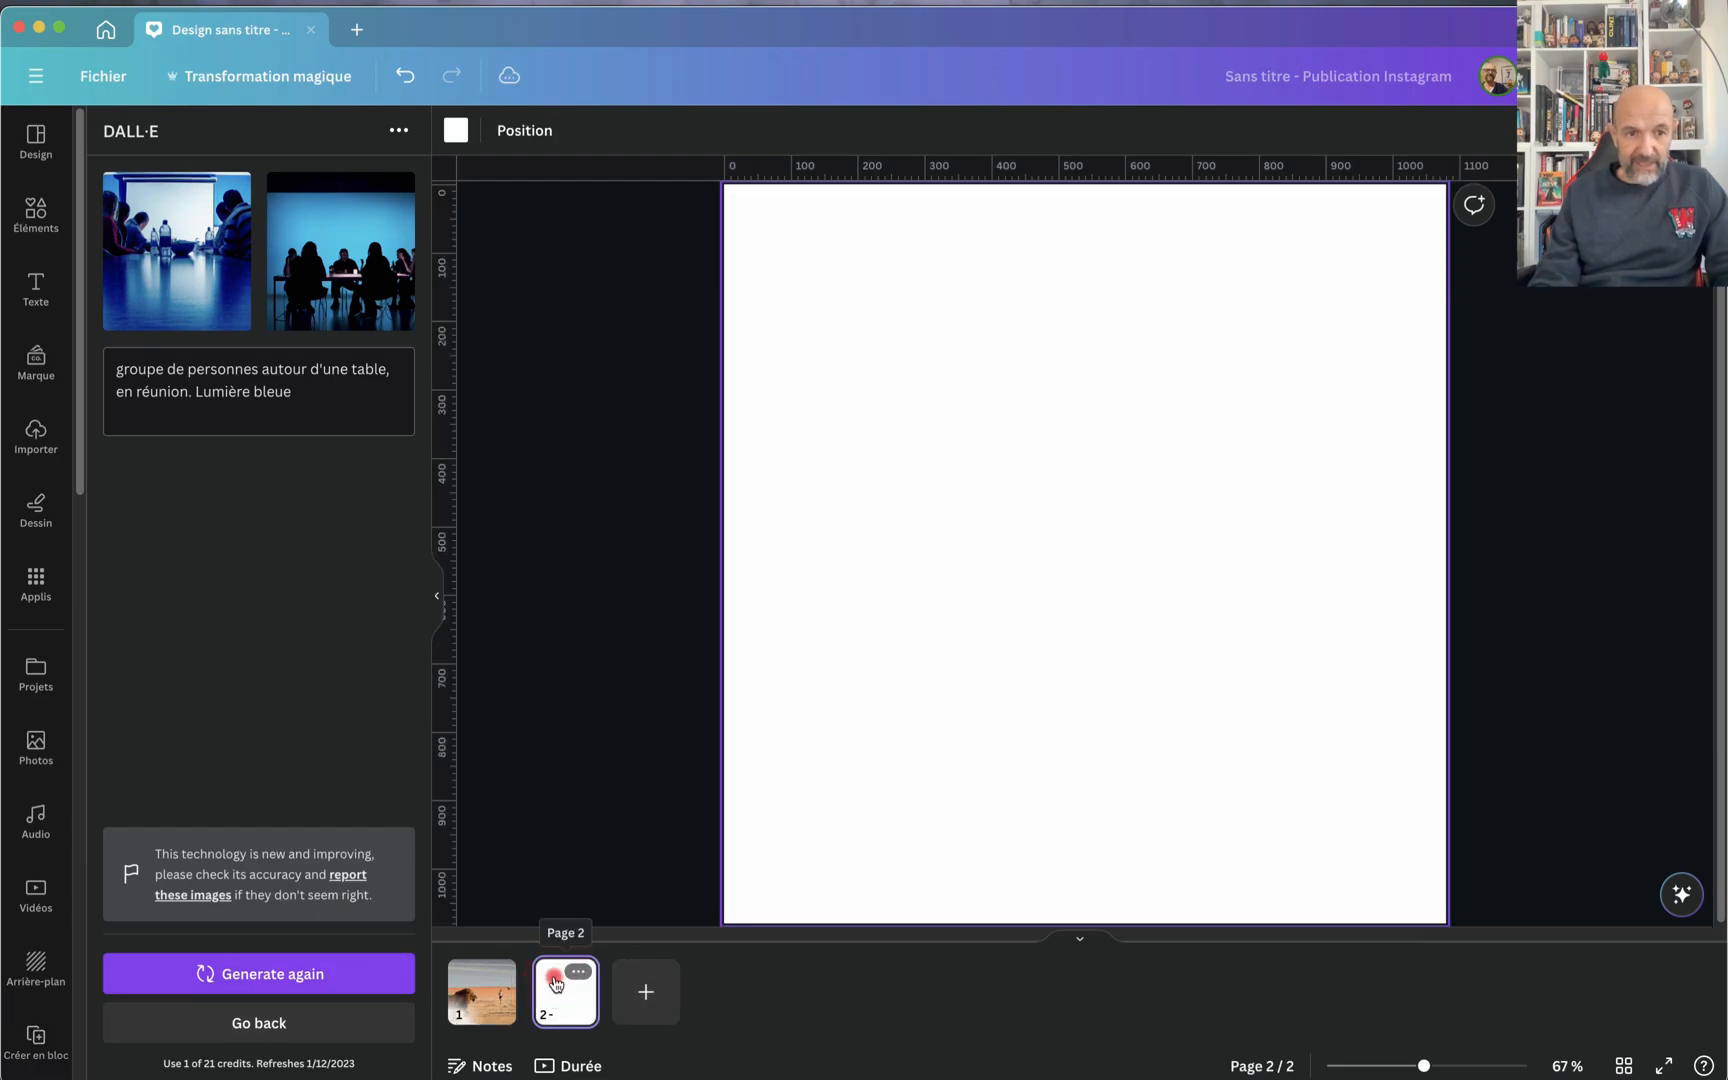
# Step: Add the generated image of people facing a projection screen, enlarge it to fill the second page, inspect it and delete it
pyautogui.click(170, 260)
pyautogui.moveTo(985, 550); pyautogui.dragTo(765, 323)
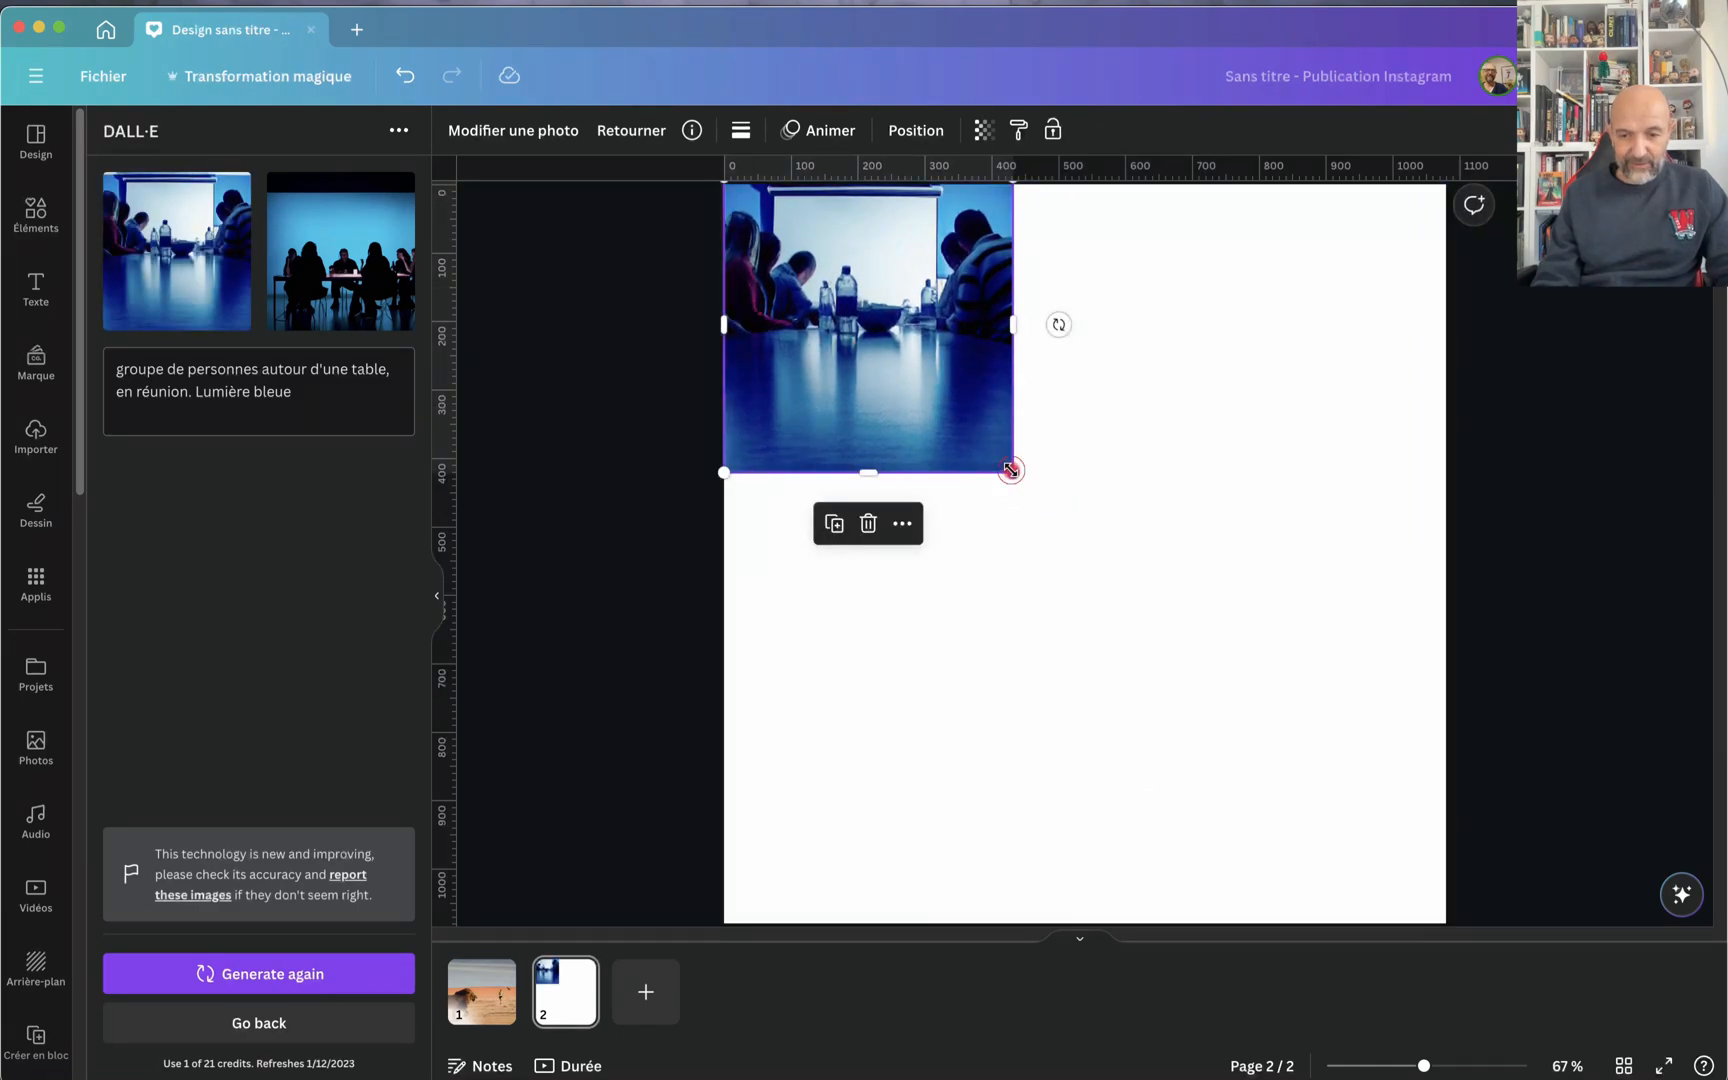
pyautogui.moveTo(1012, 470); pyautogui.dragTo(1518, 849)
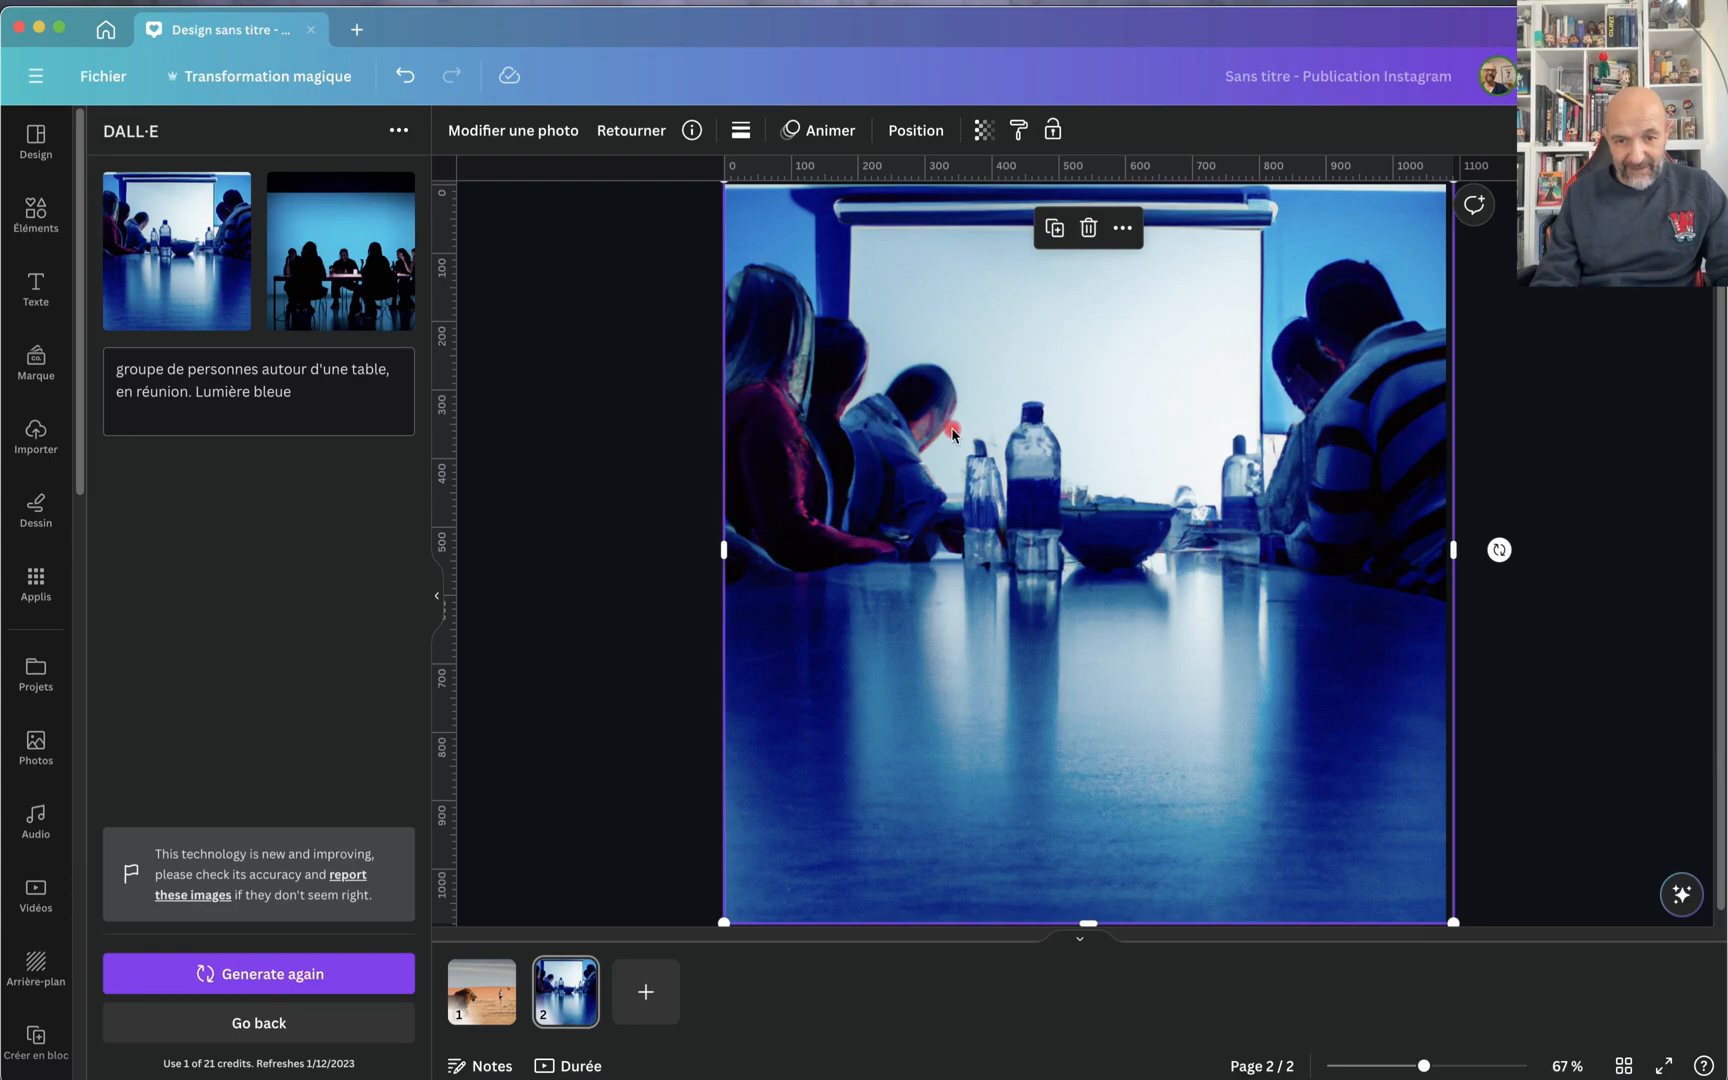
pyautogui.scroll(10, 950, 432)
pyautogui.scroll(-10, 952, 432)
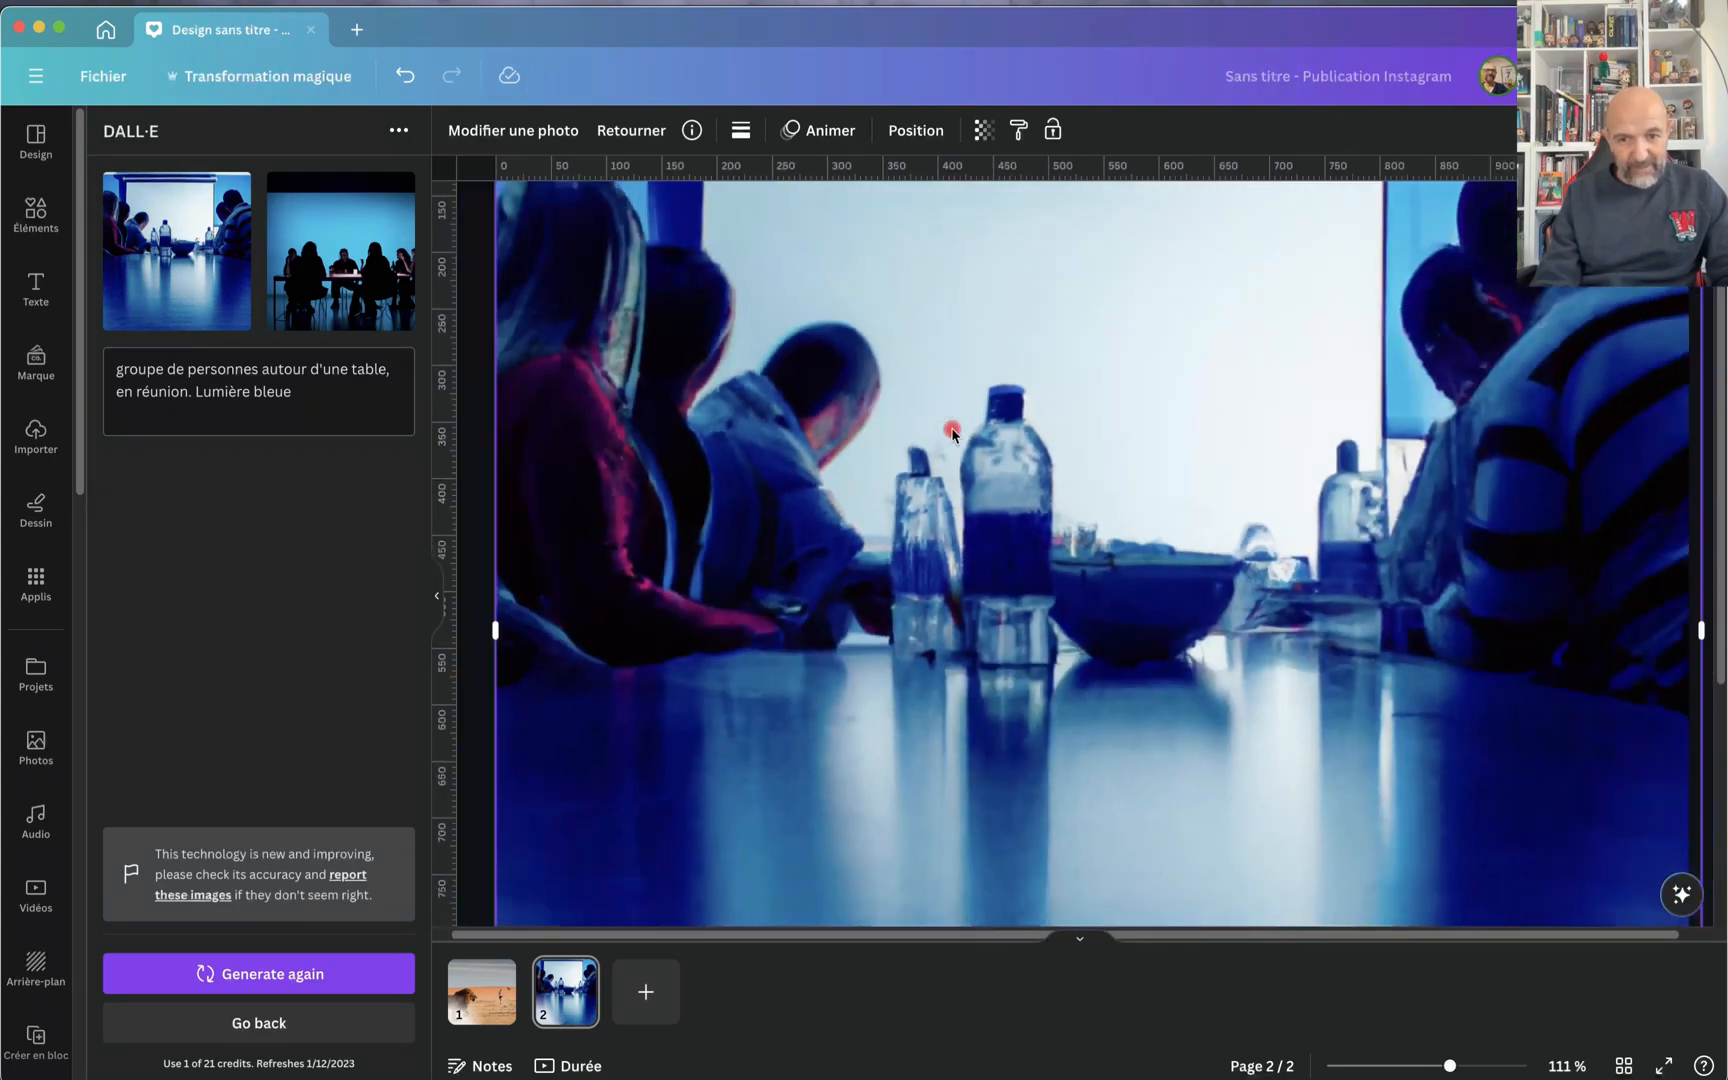
pyautogui.scroll(-4, 952, 432)
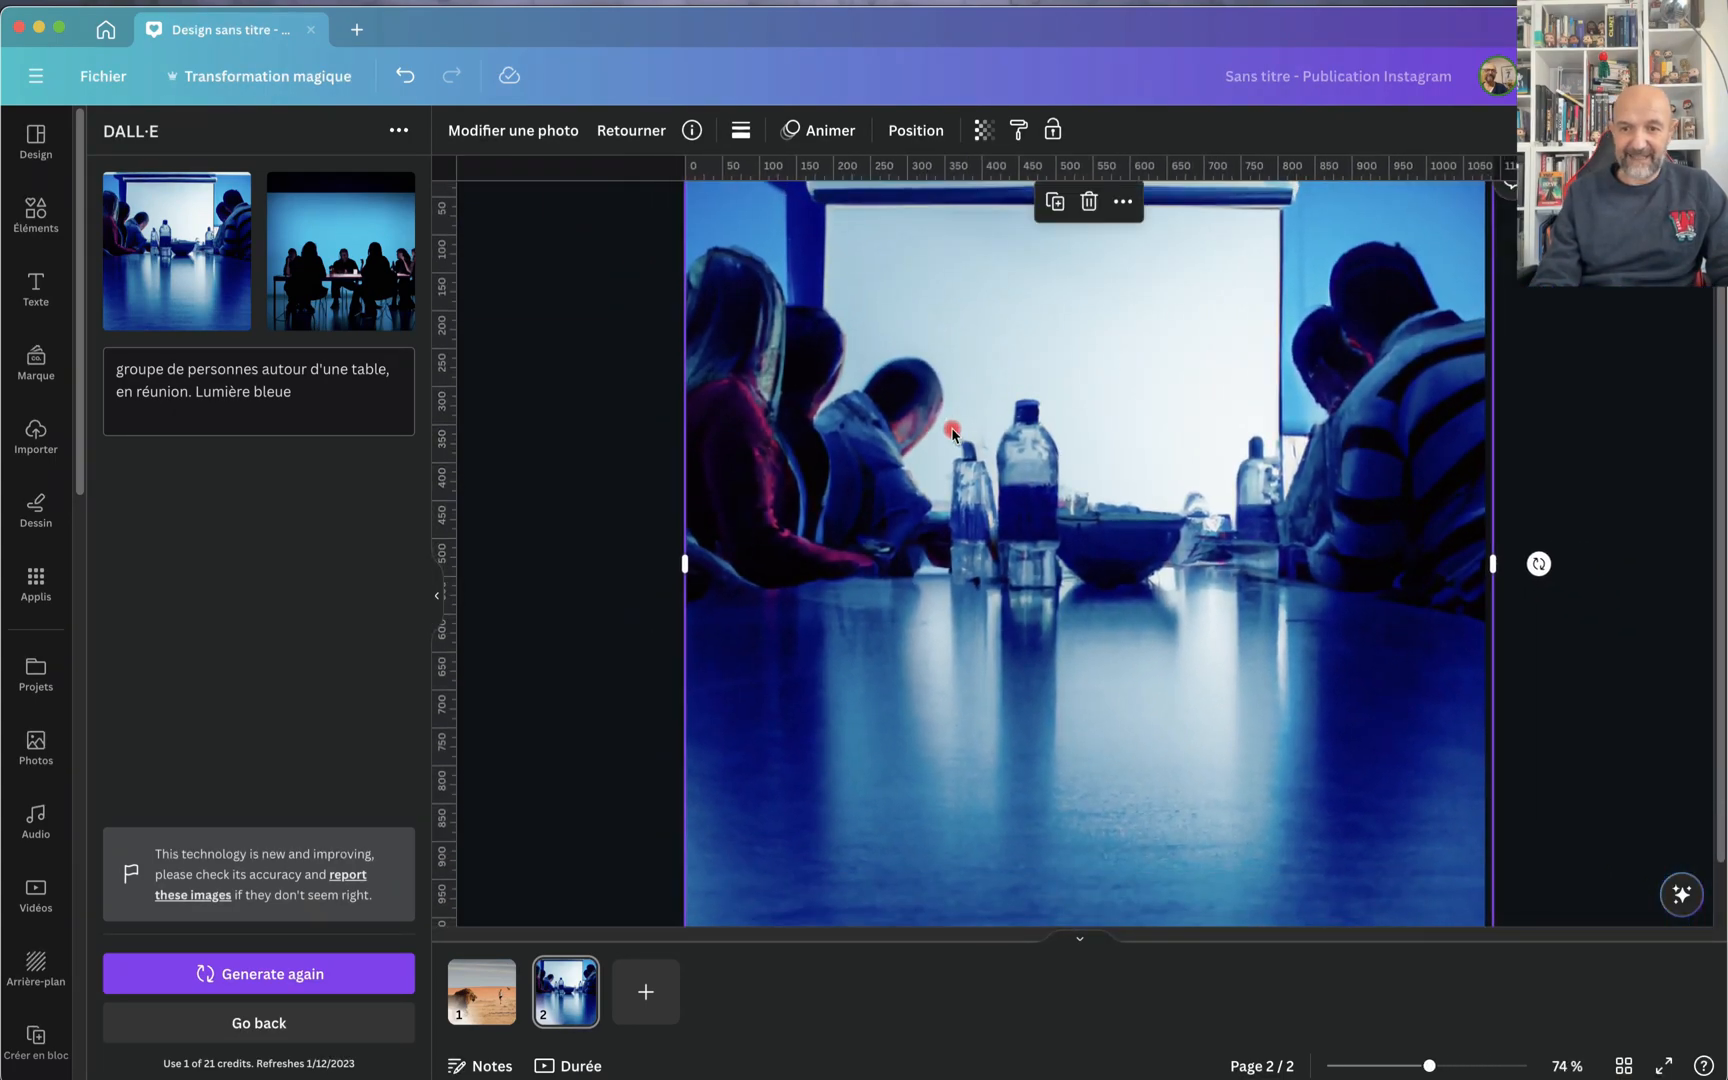
pyautogui.press('Delete')
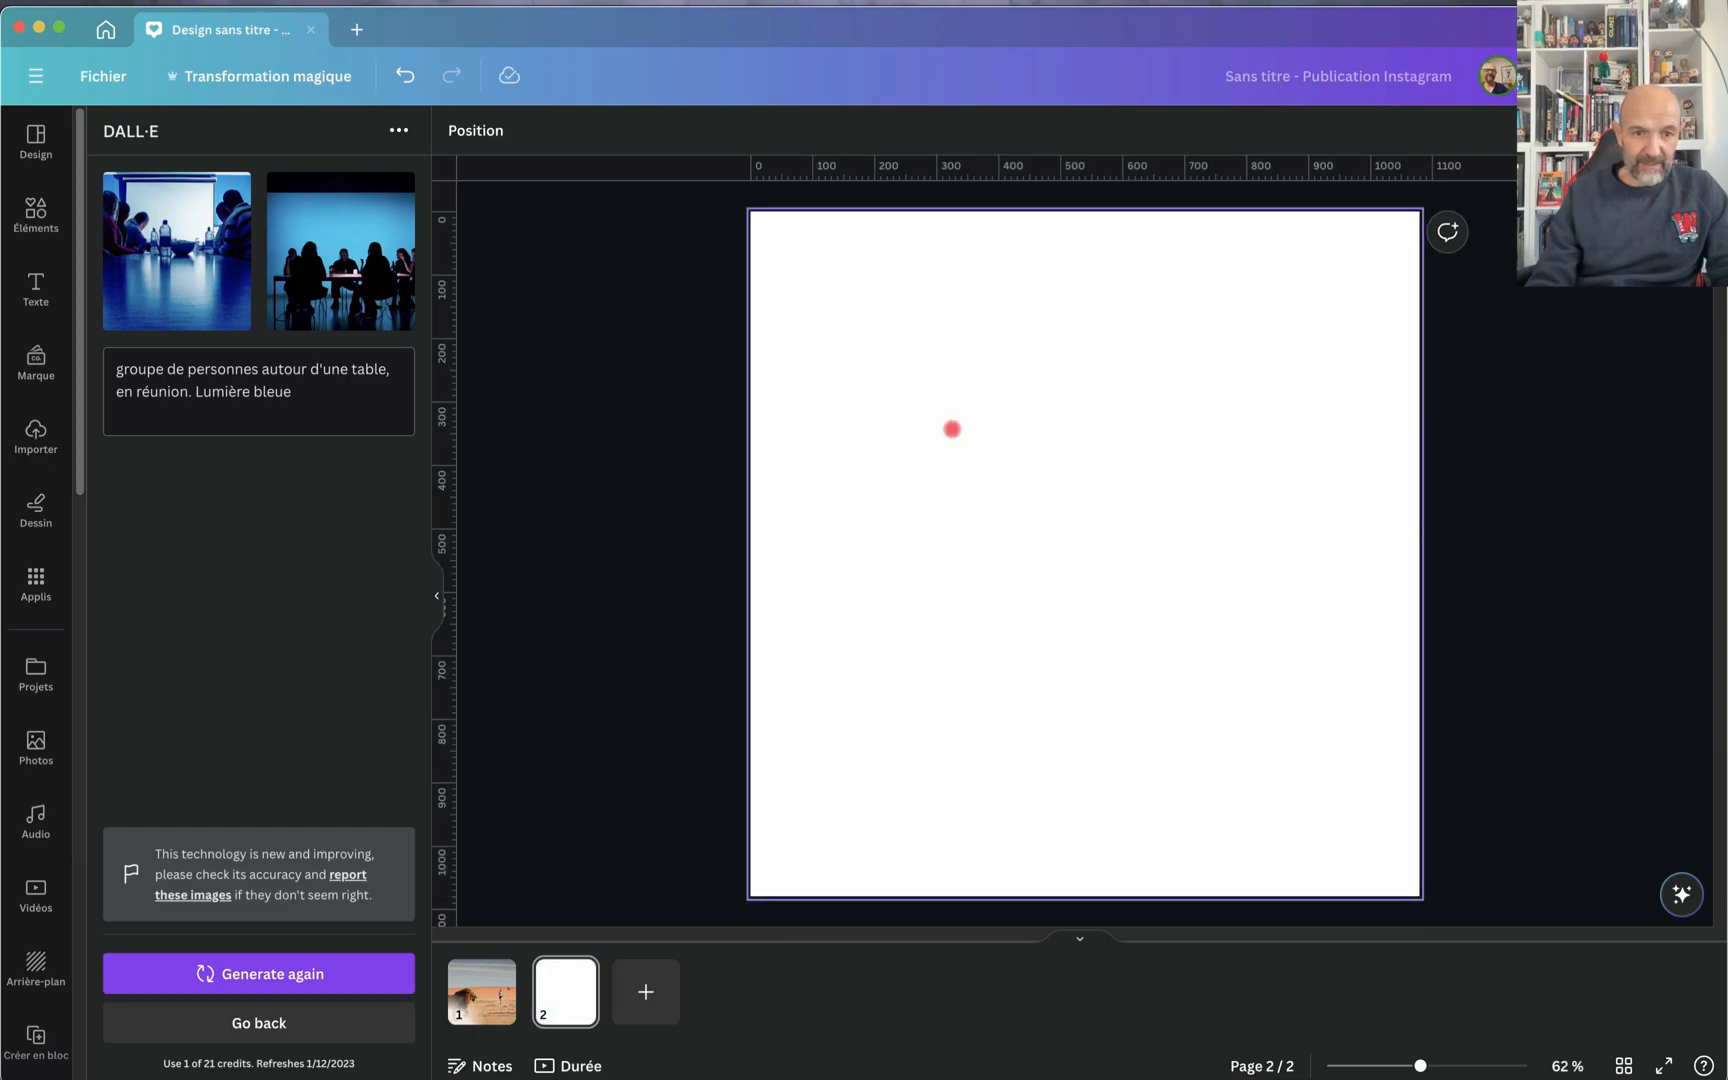
# Step: Add the generated image of silhouettes around a table and enlarge it to fill the second page
pyautogui.click(353, 280)
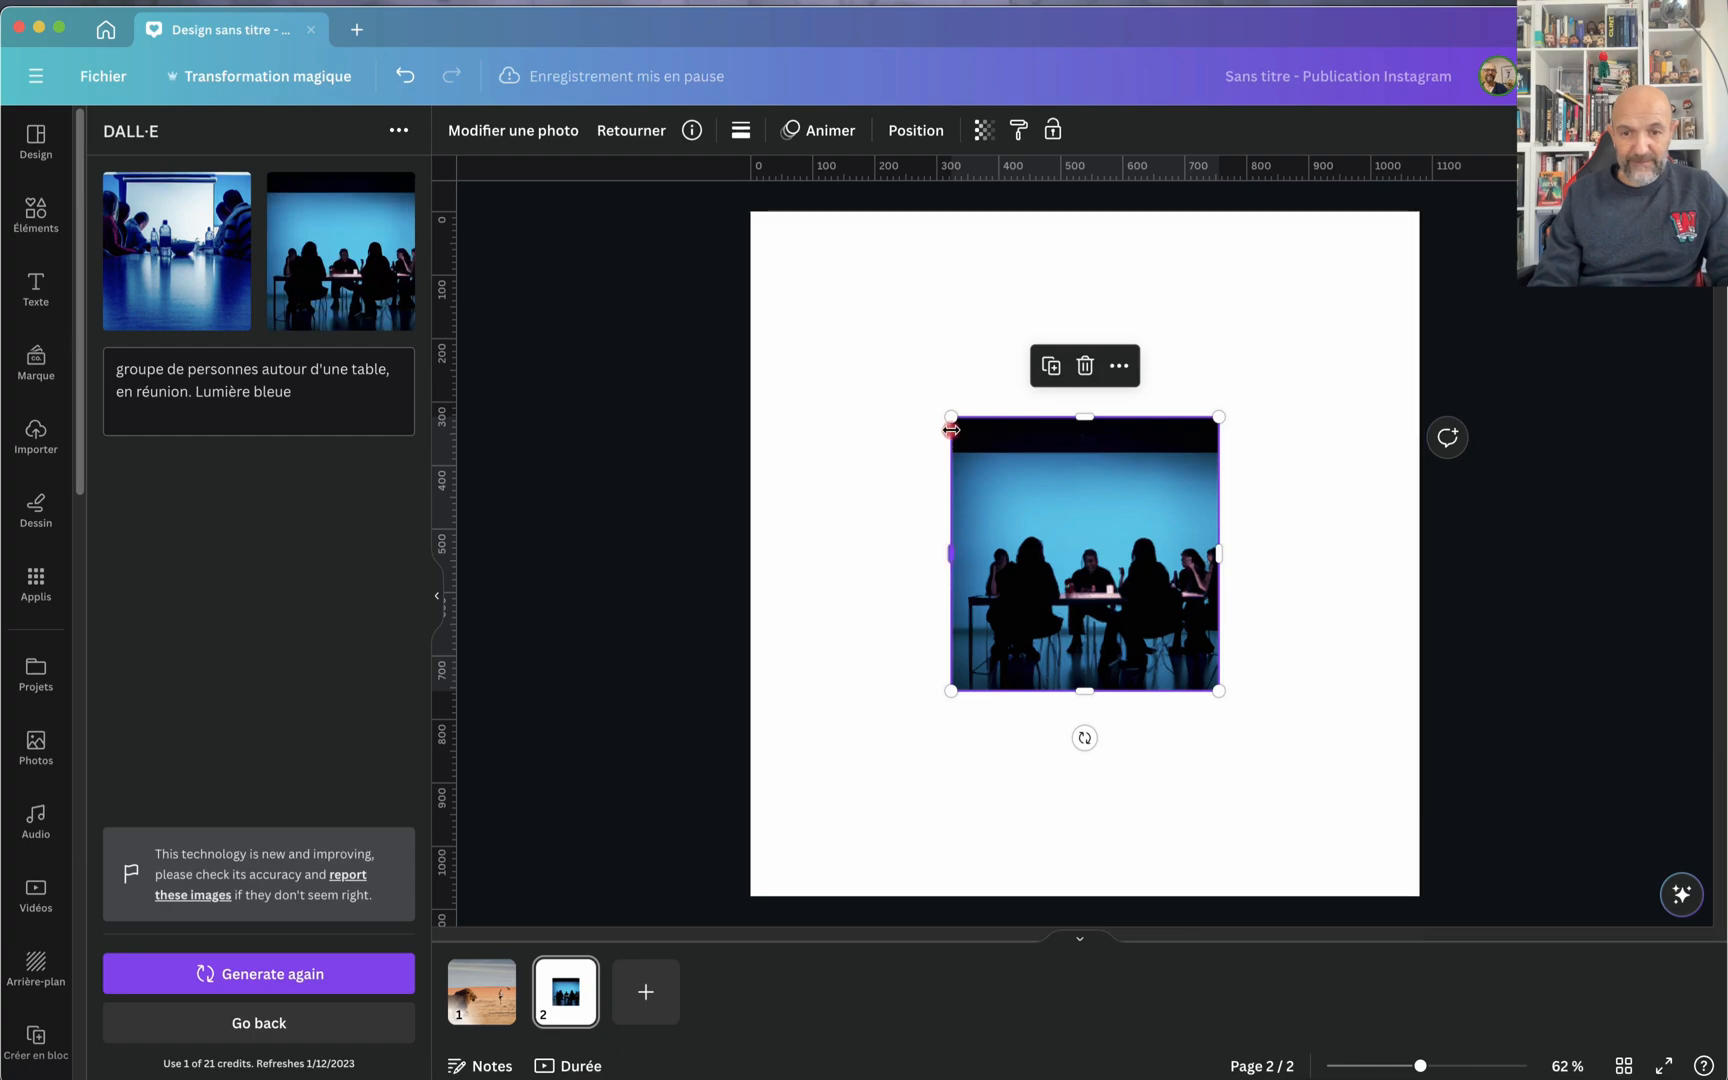
pyautogui.moveTo(951, 430); pyautogui.dragTo(748, 226)
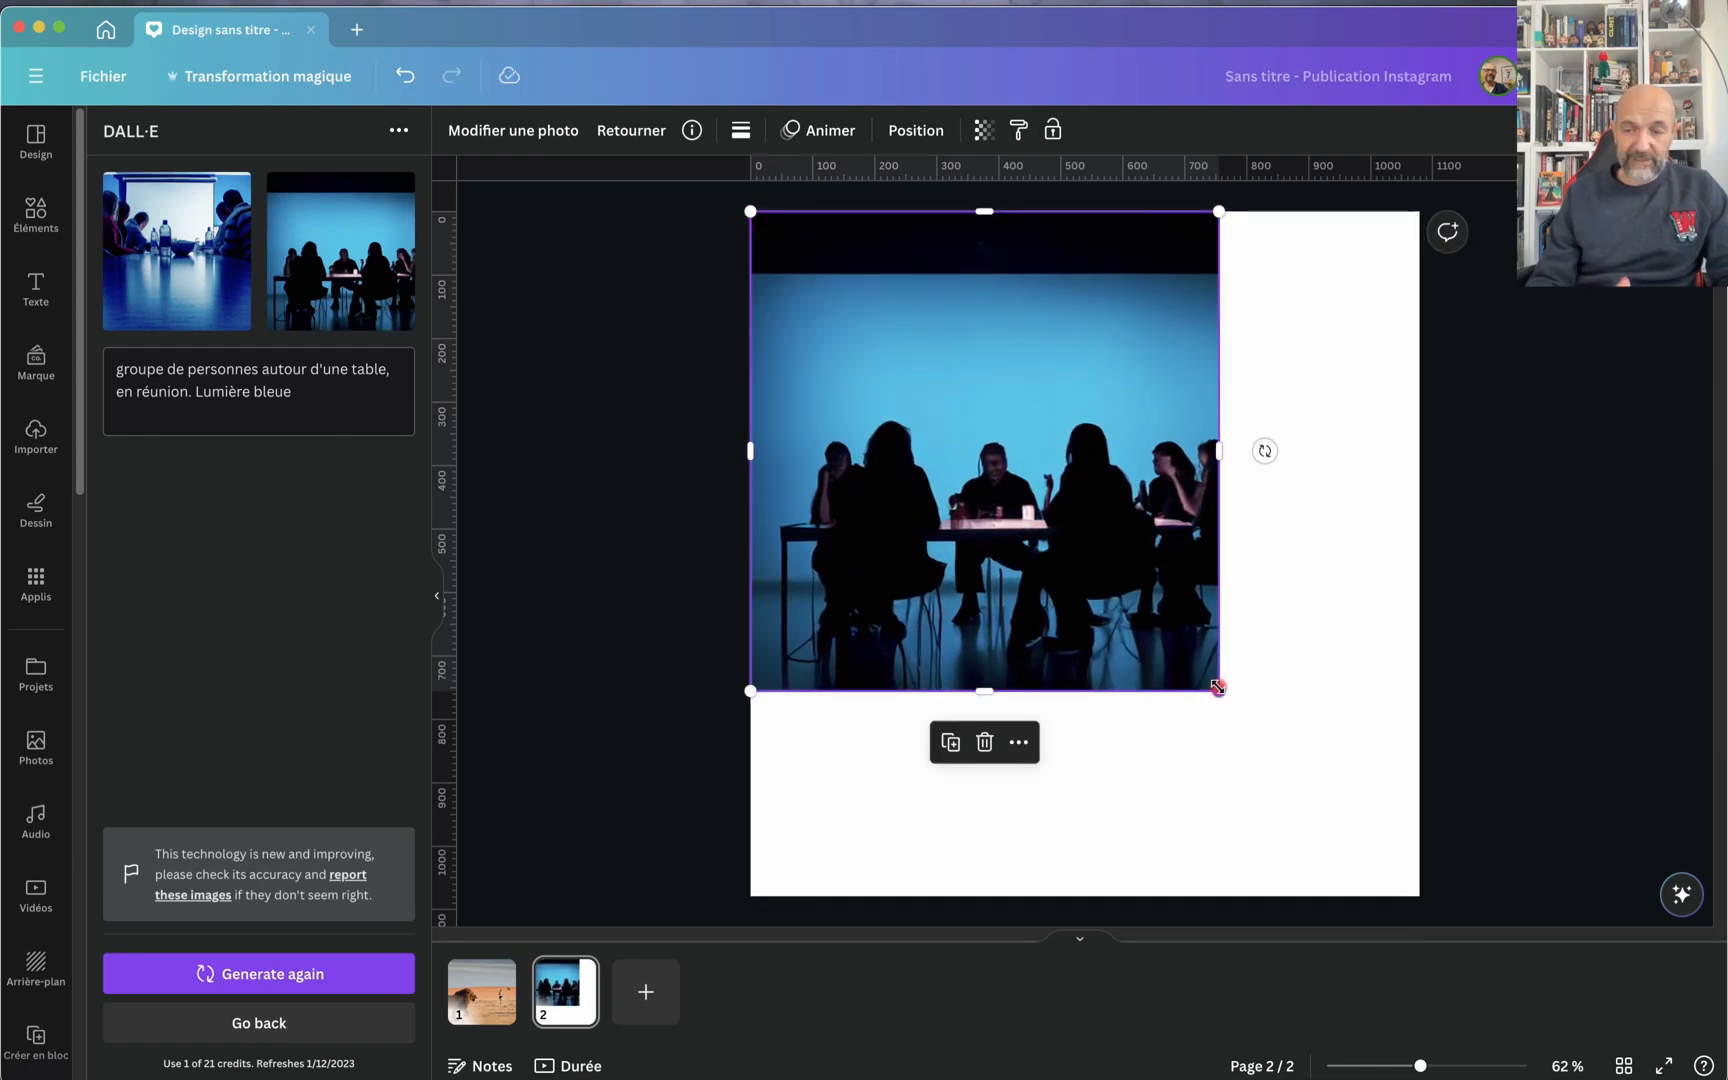
pyautogui.moveTo(1217, 687); pyautogui.dragTo(1450, 855)
pyautogui.click(625, 660)
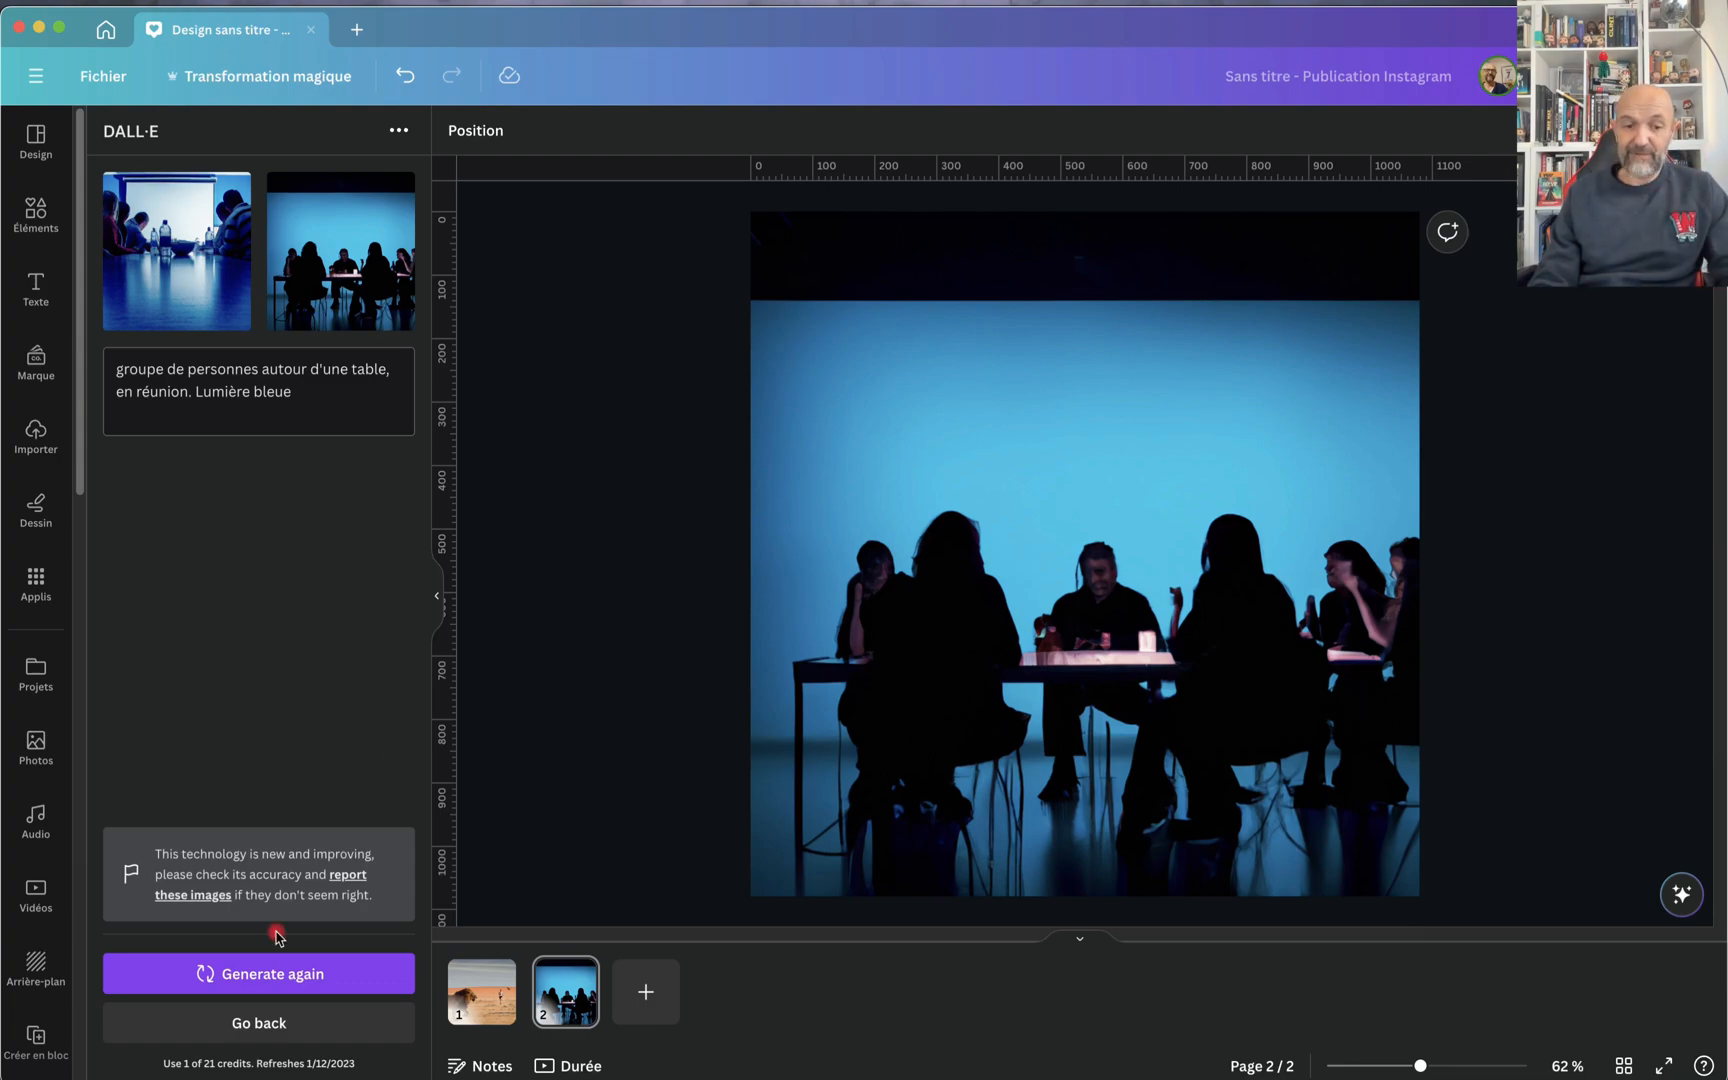
# Step: Try to generate more images from the same blue-light meeting prompt
pyautogui.click(232, 975)
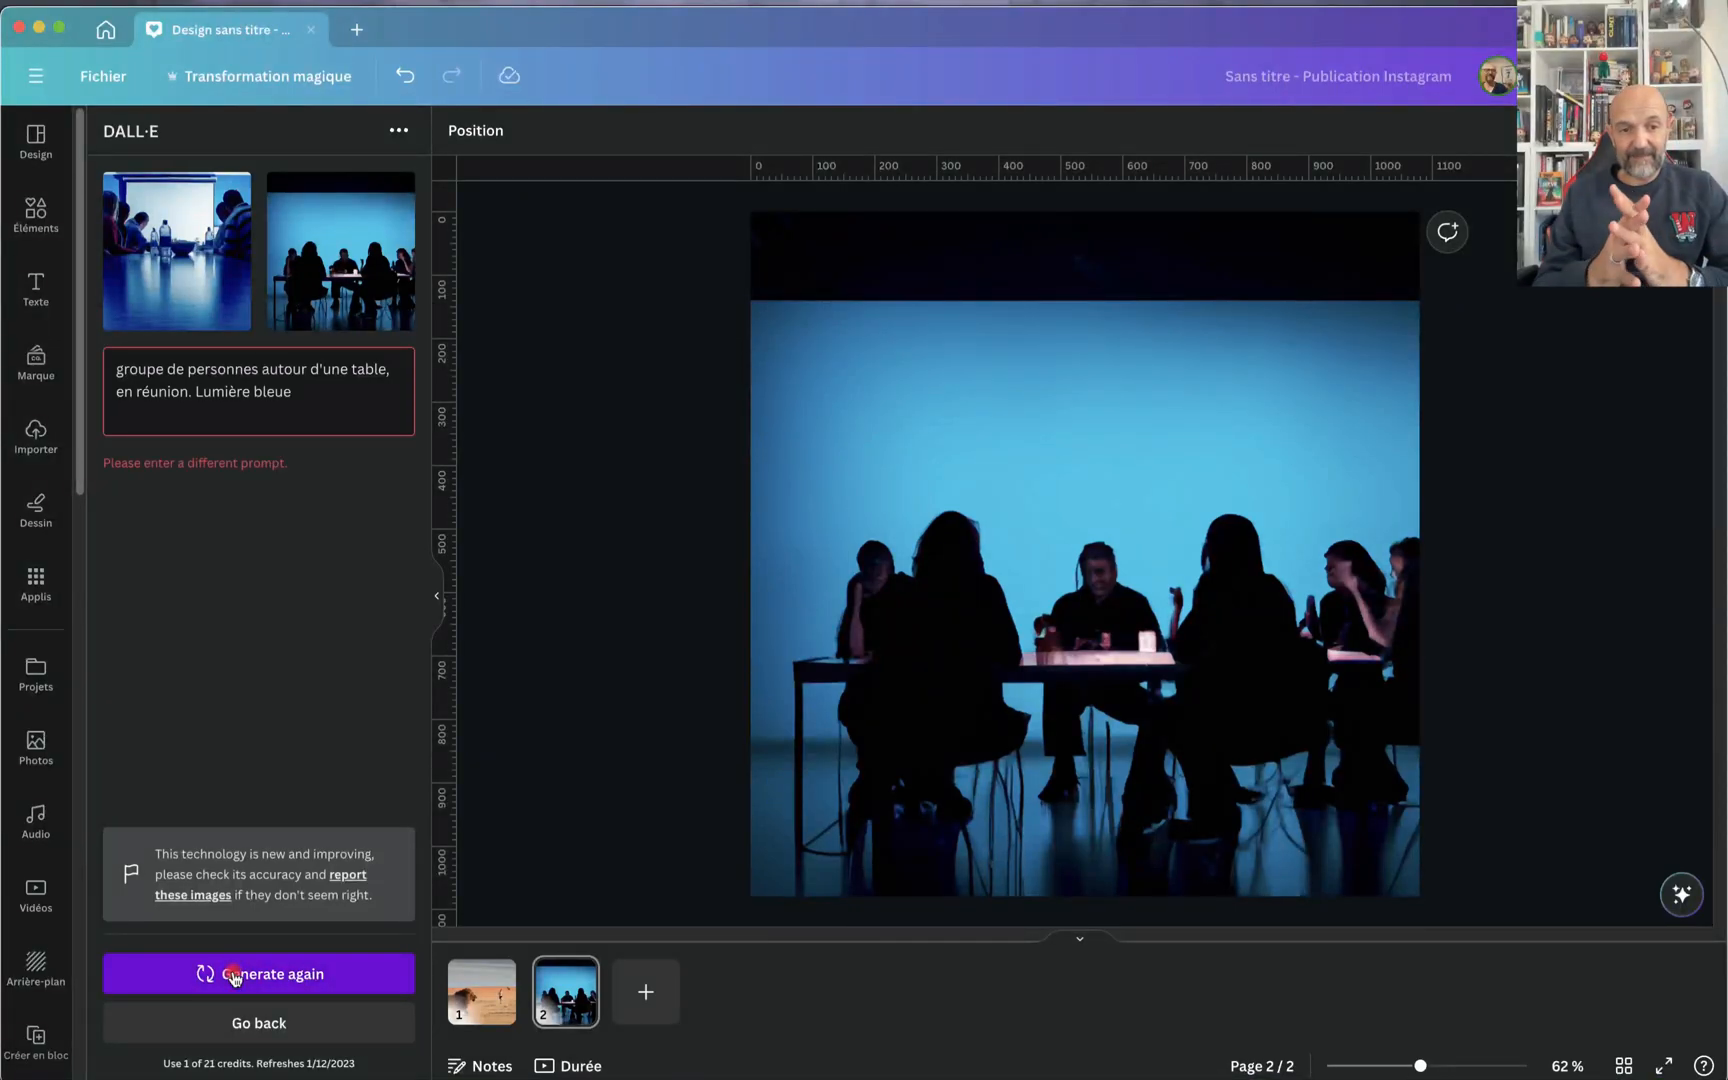
pyautogui.click(311, 390)
pyautogui.click(257, 974)
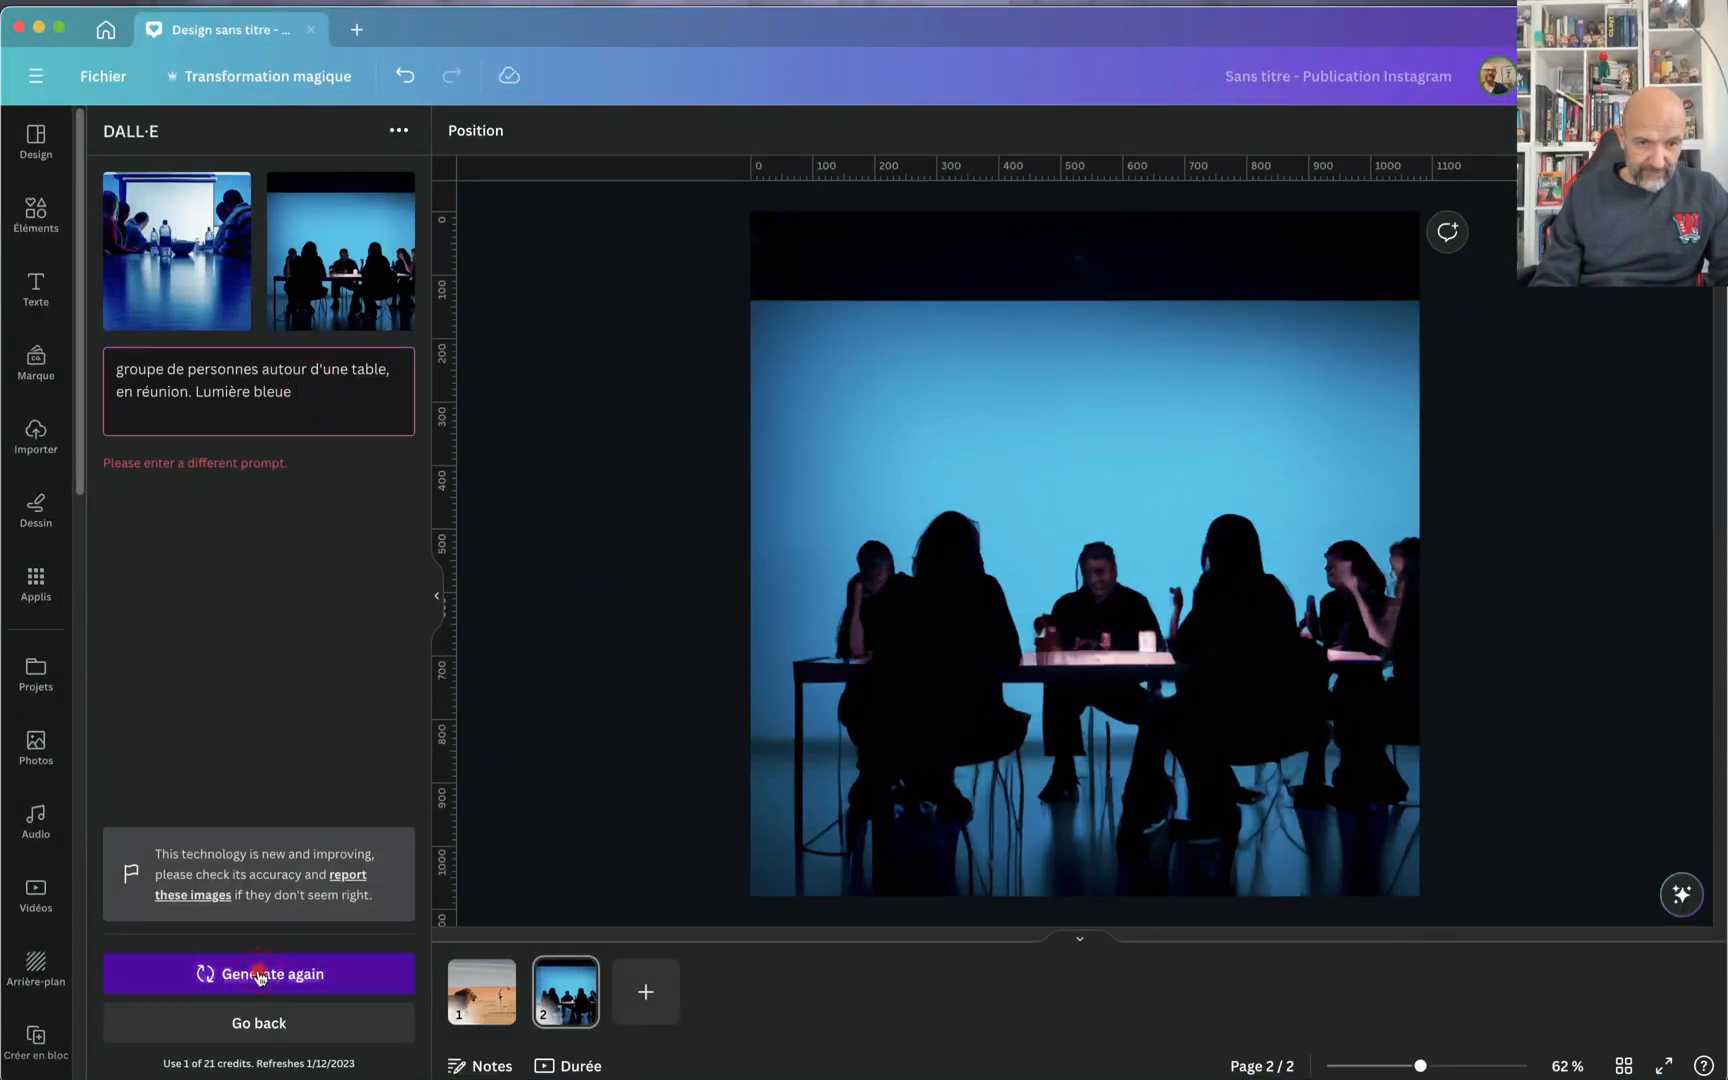
# Step: Change "bleue" to "verte" in the meeting prompt and generate again
pyautogui.click(311, 385)
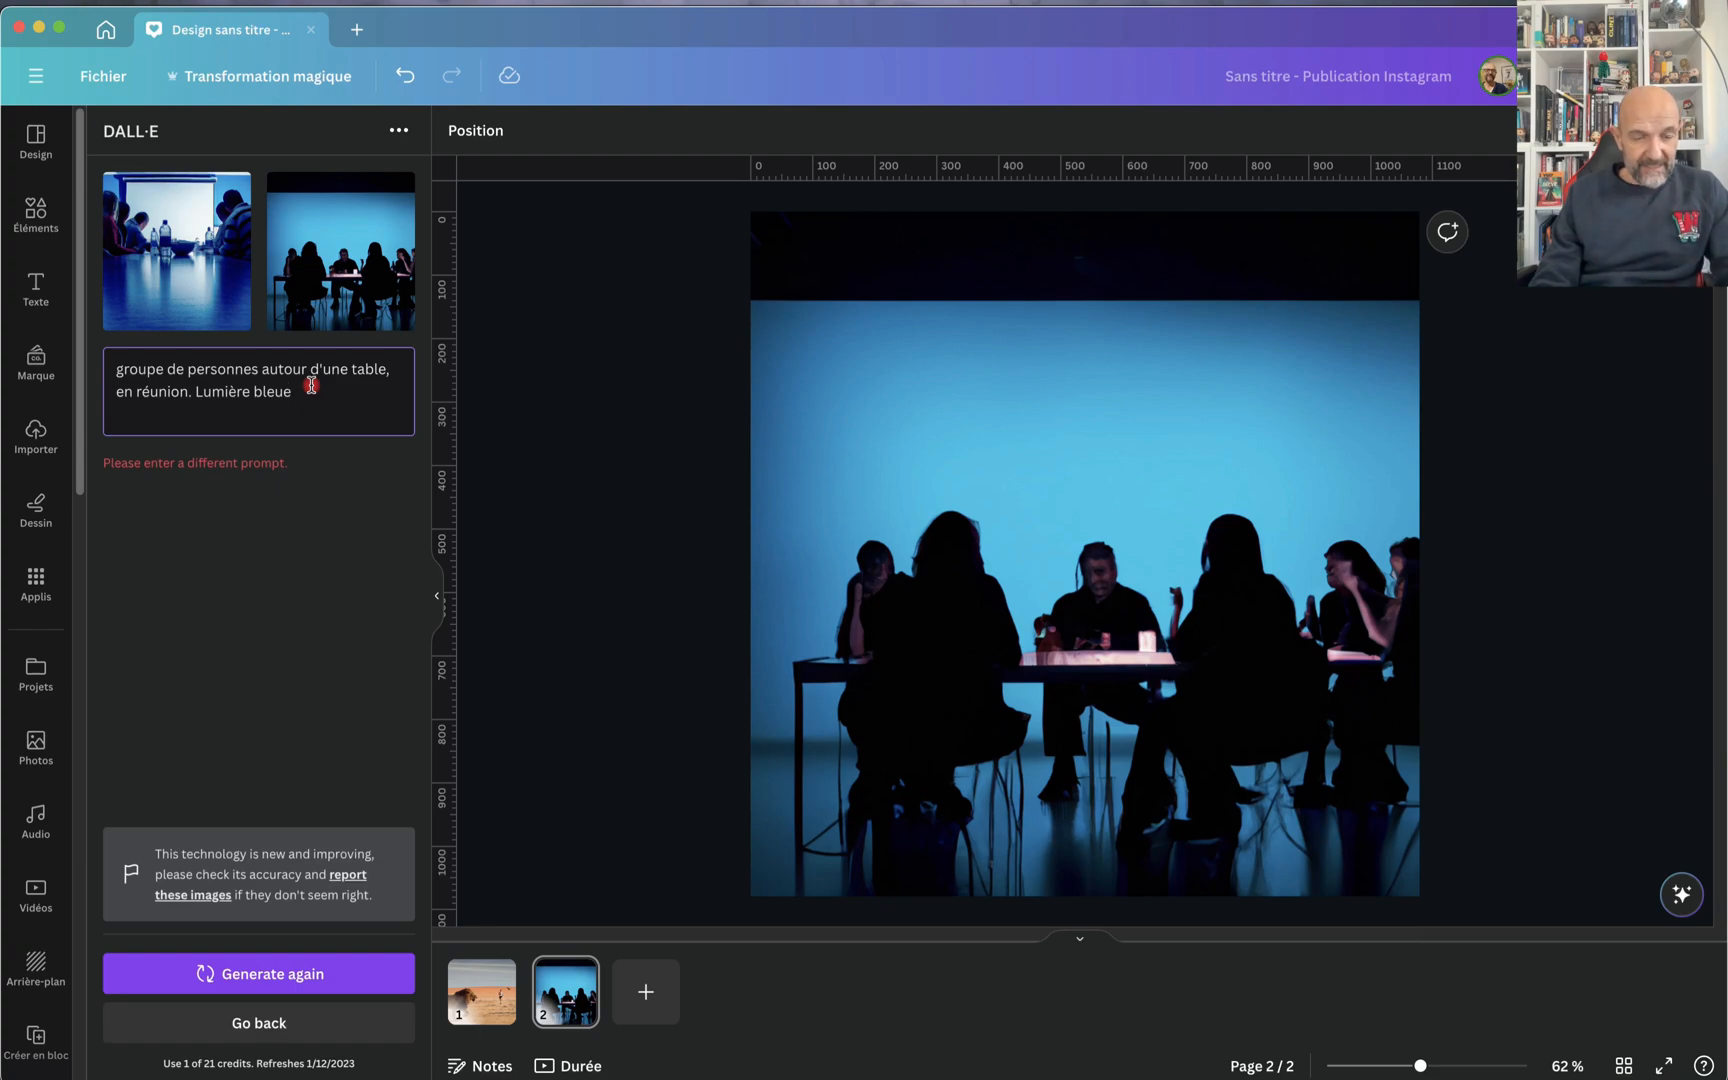
pyautogui.moveTo(313, 385); pyautogui.dragTo(267, 385)
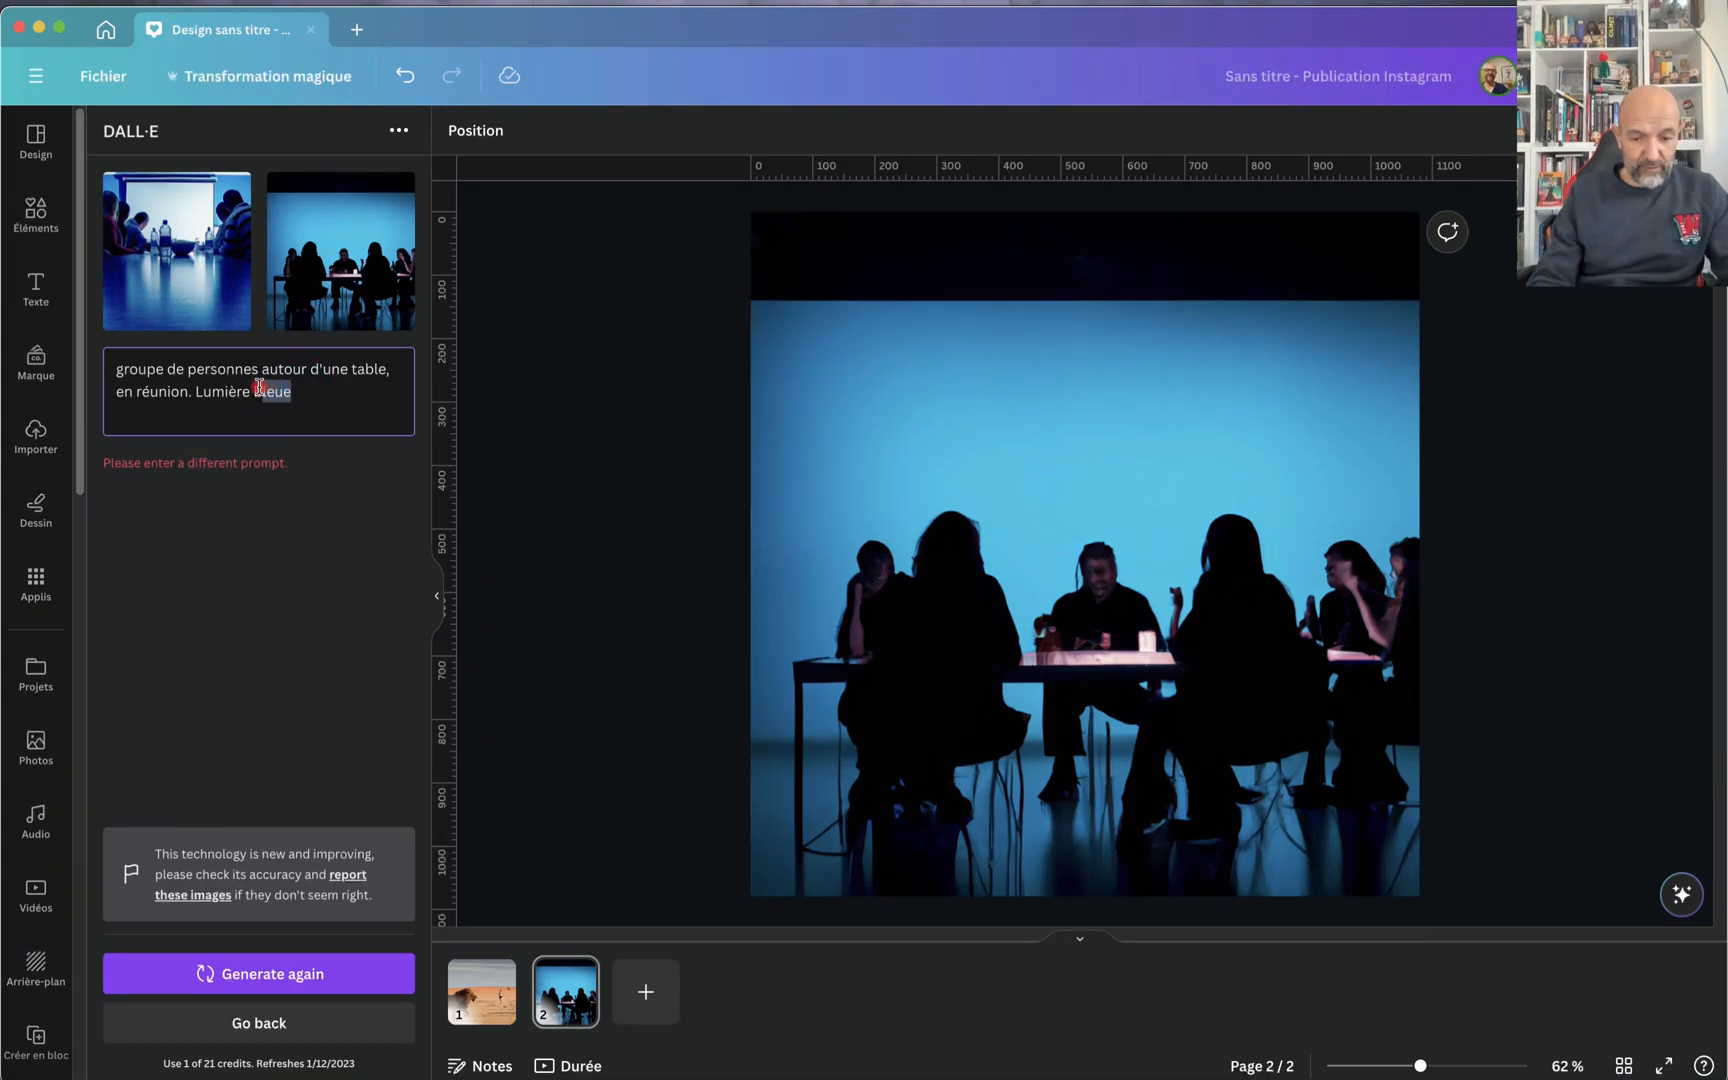
pyautogui.write('verte')
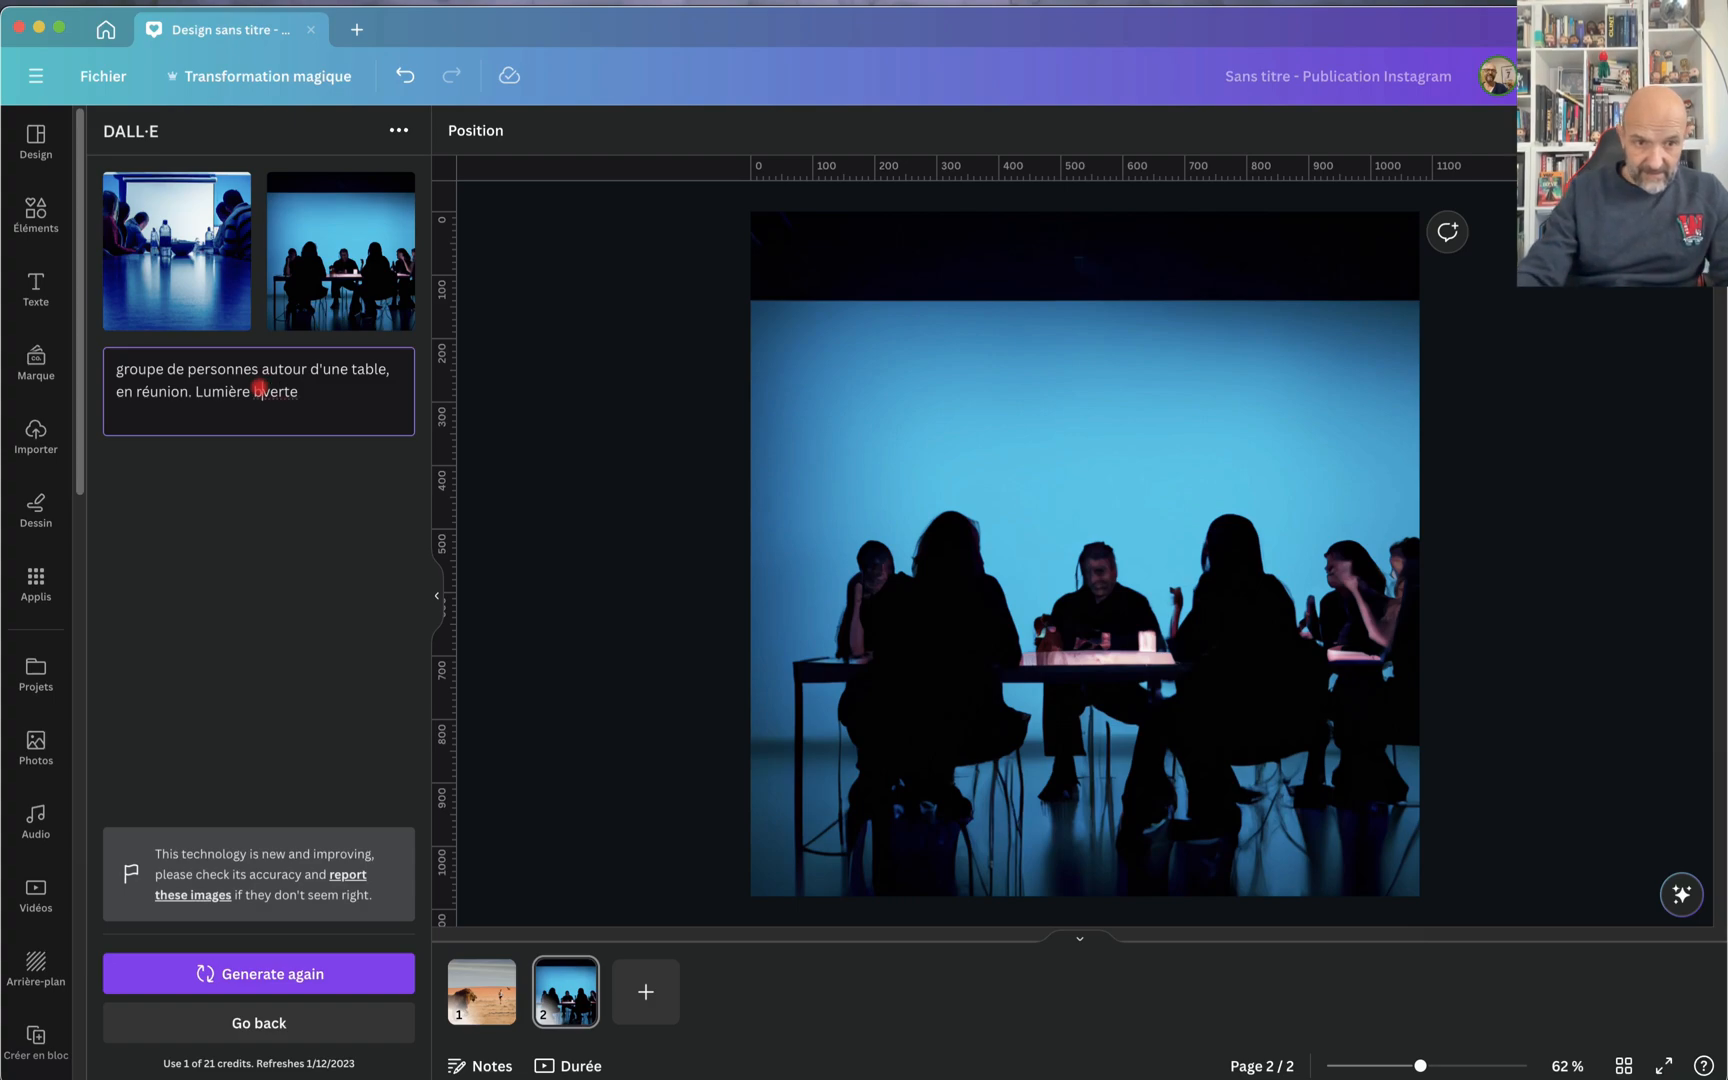
pyautogui.click(261, 390)
pyautogui.press('BackSpace')
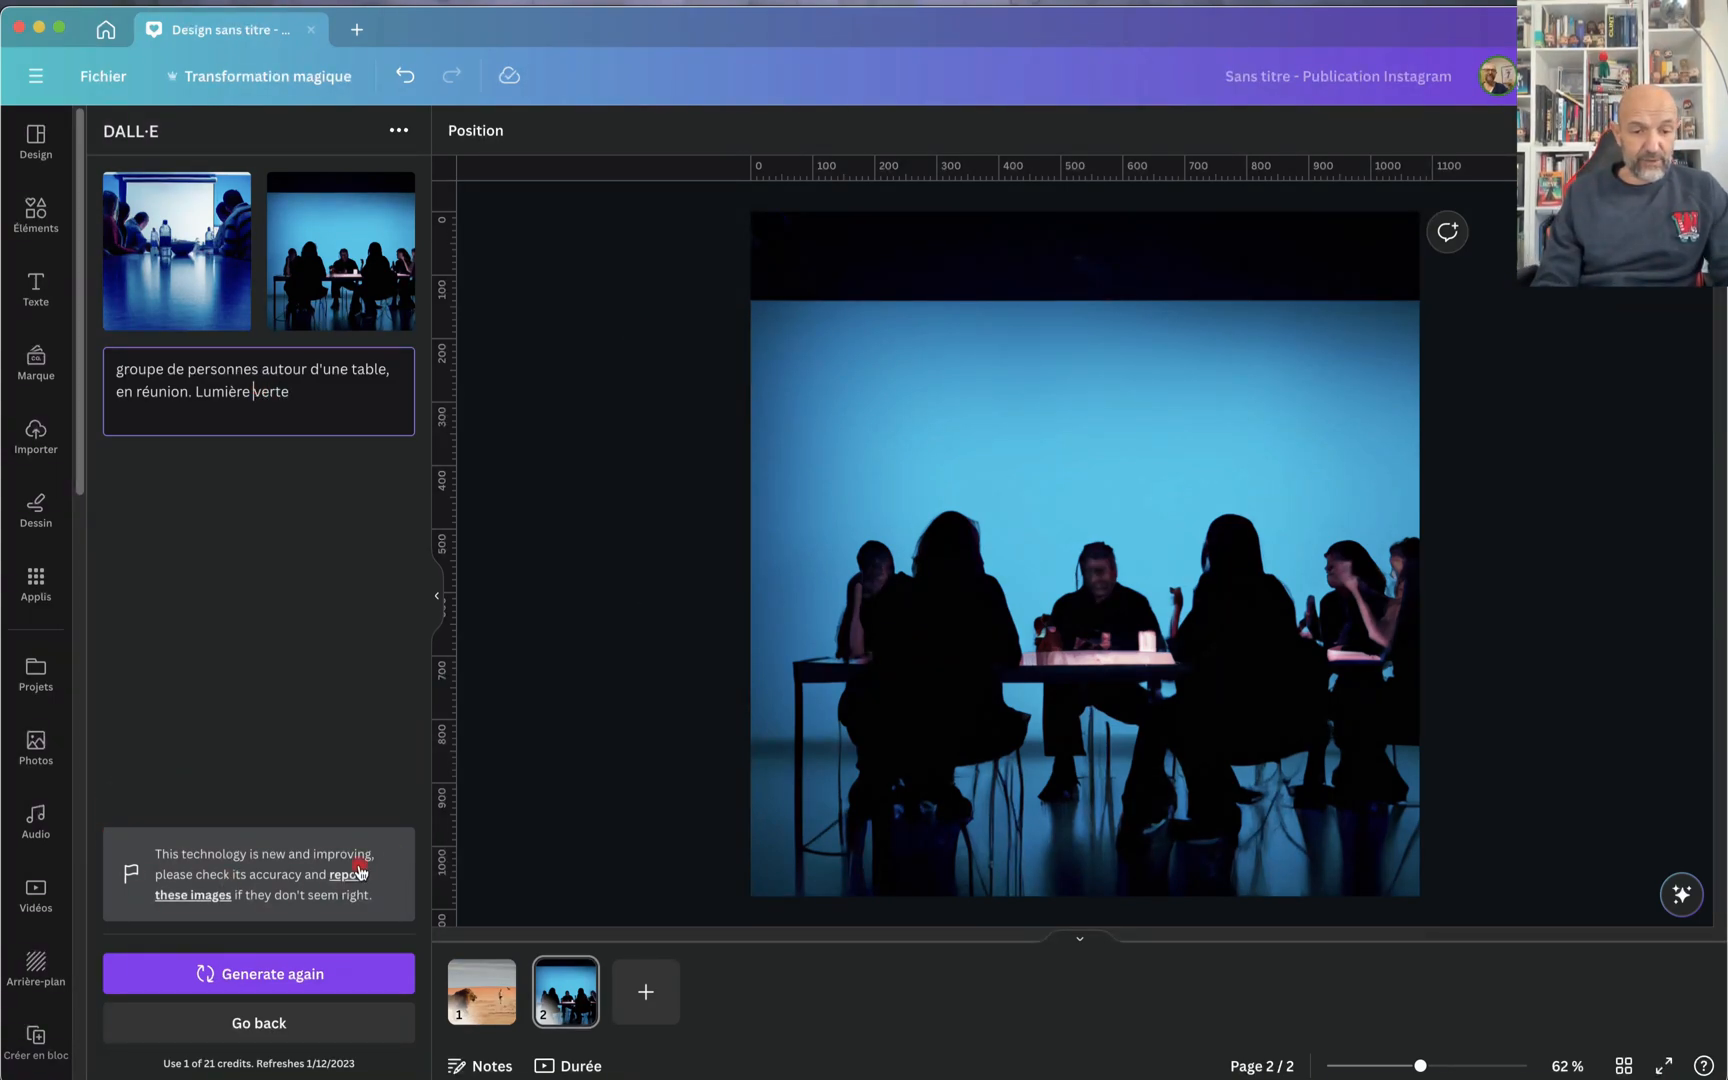
pyautogui.click(274, 970)
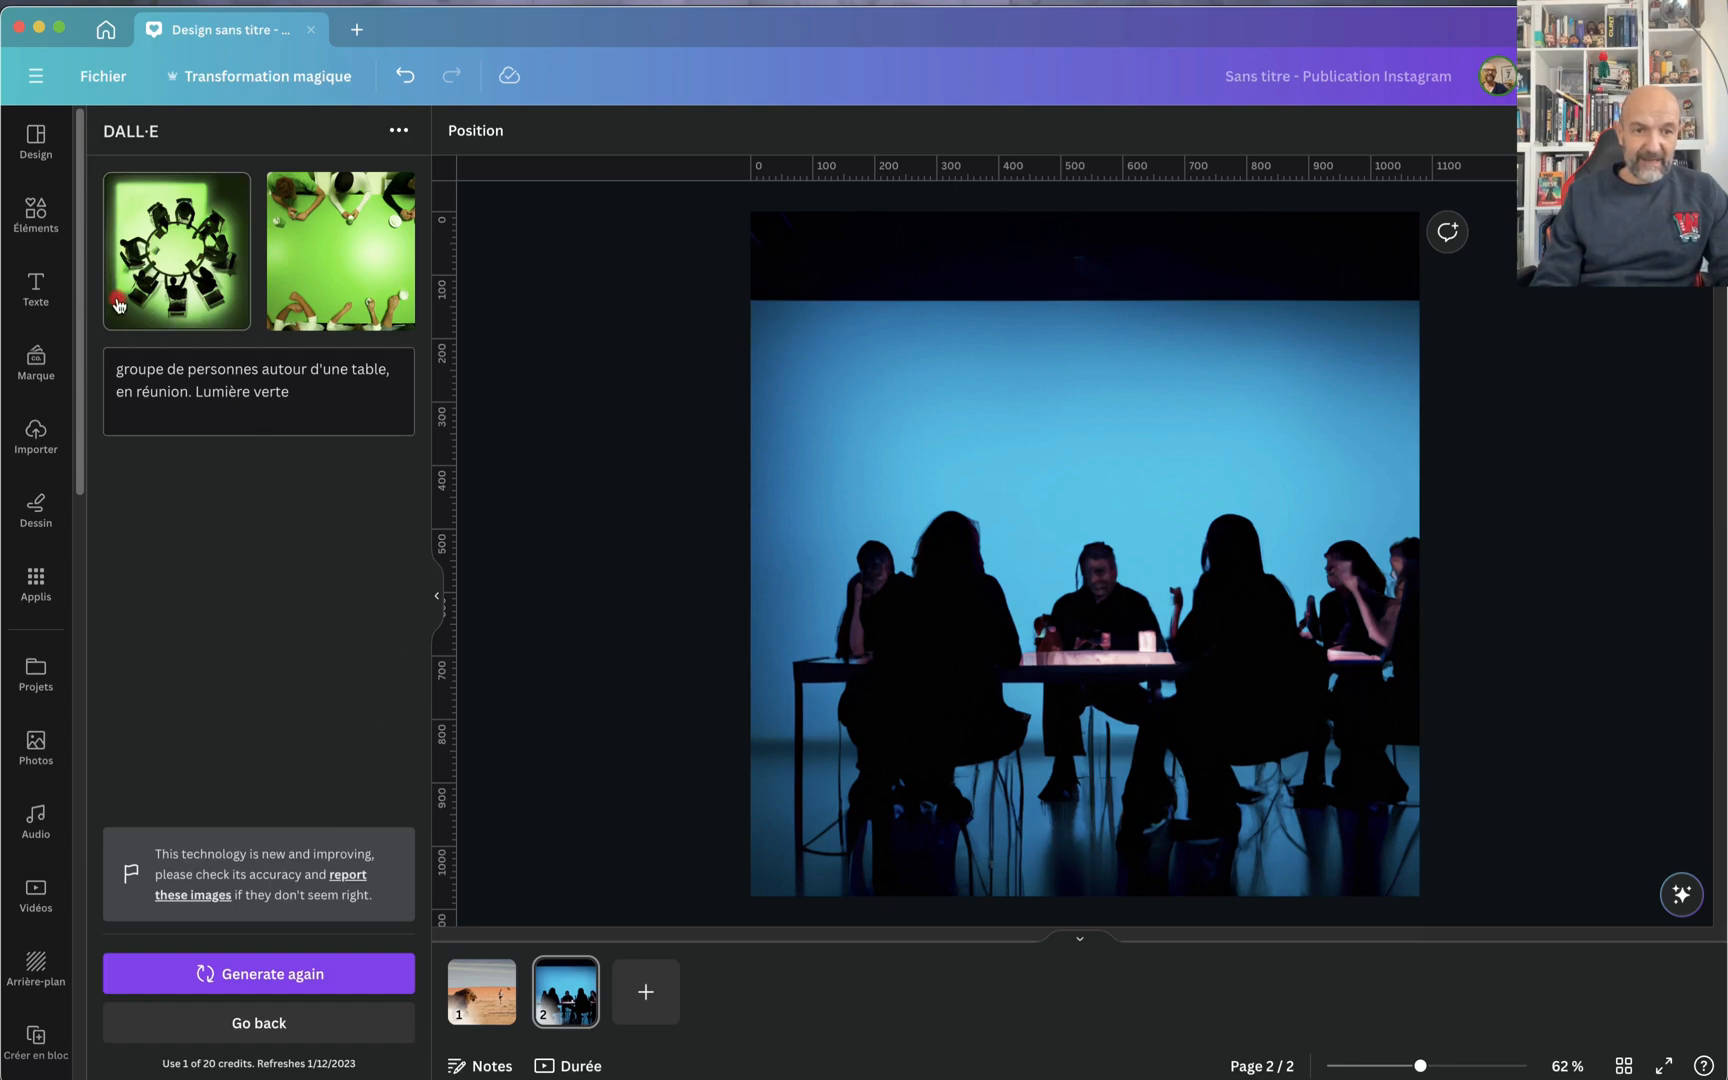
# Step: Add the green overhead image of the round table, align it to the page's left edge, enlarge it and inspect its details
pyautogui.click(187, 244)
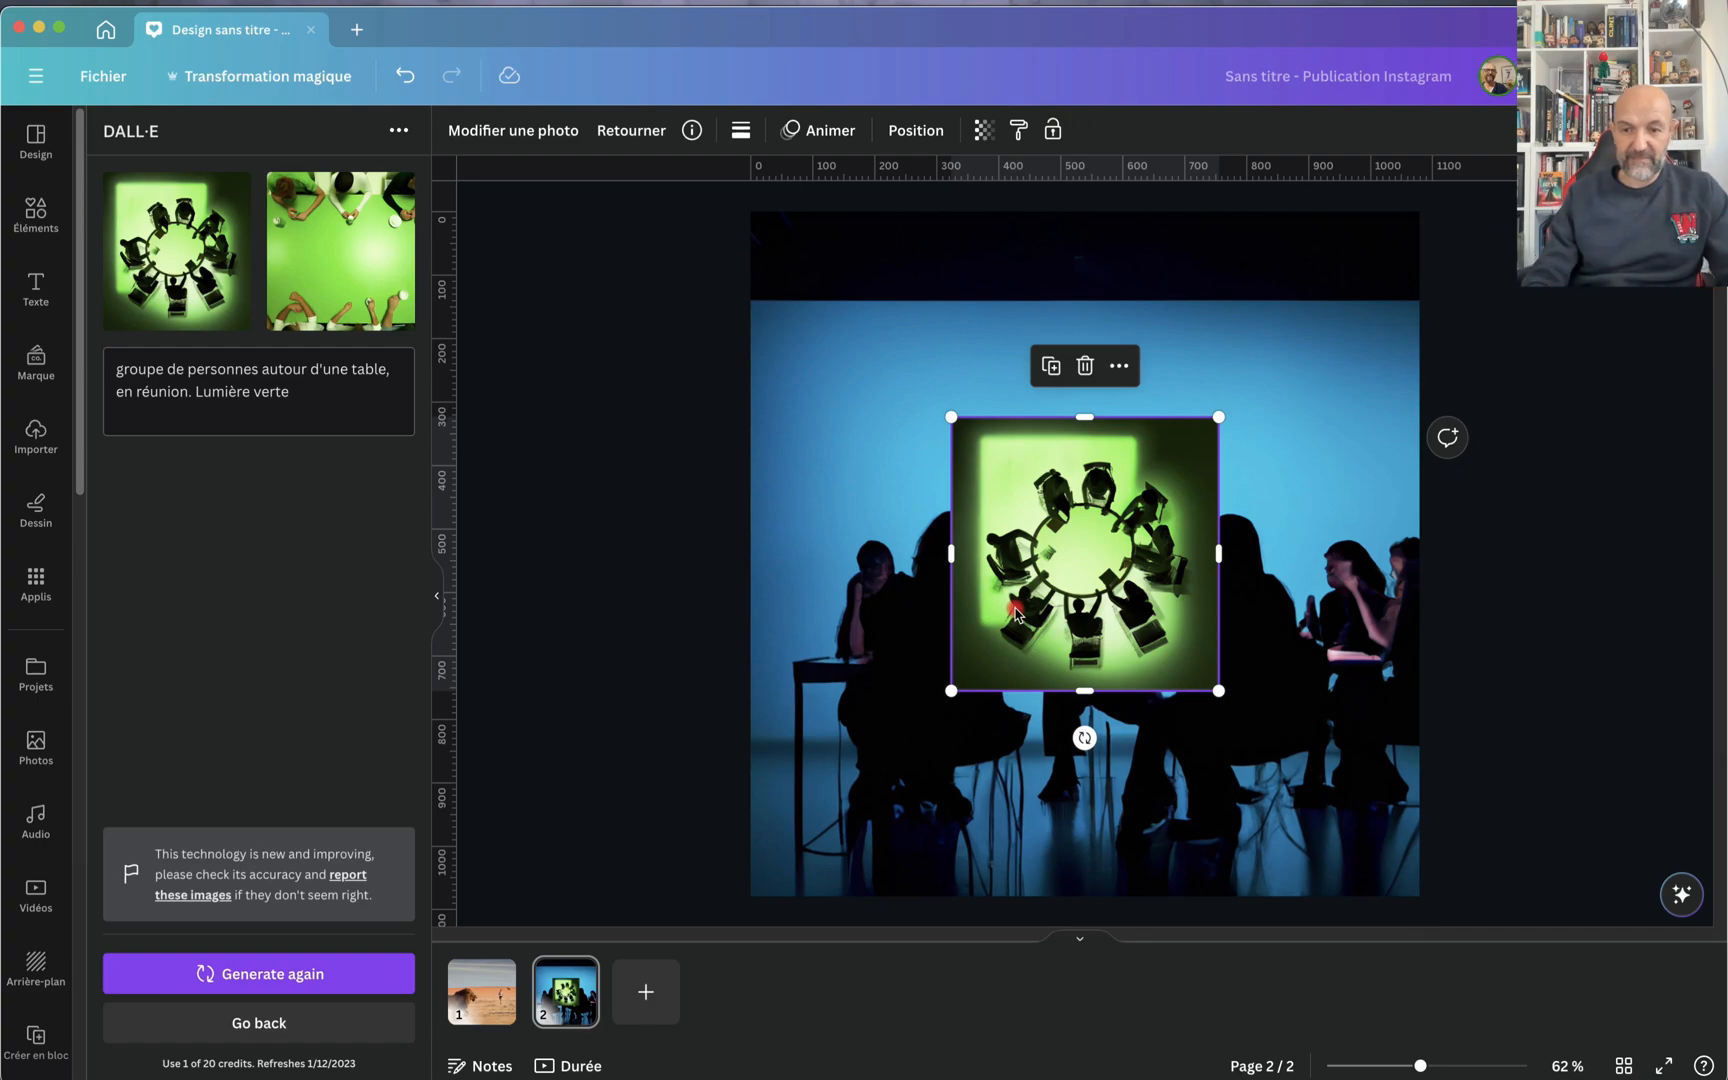
pyautogui.moveTo(1051, 518); pyautogui.dragTo(851, 399)
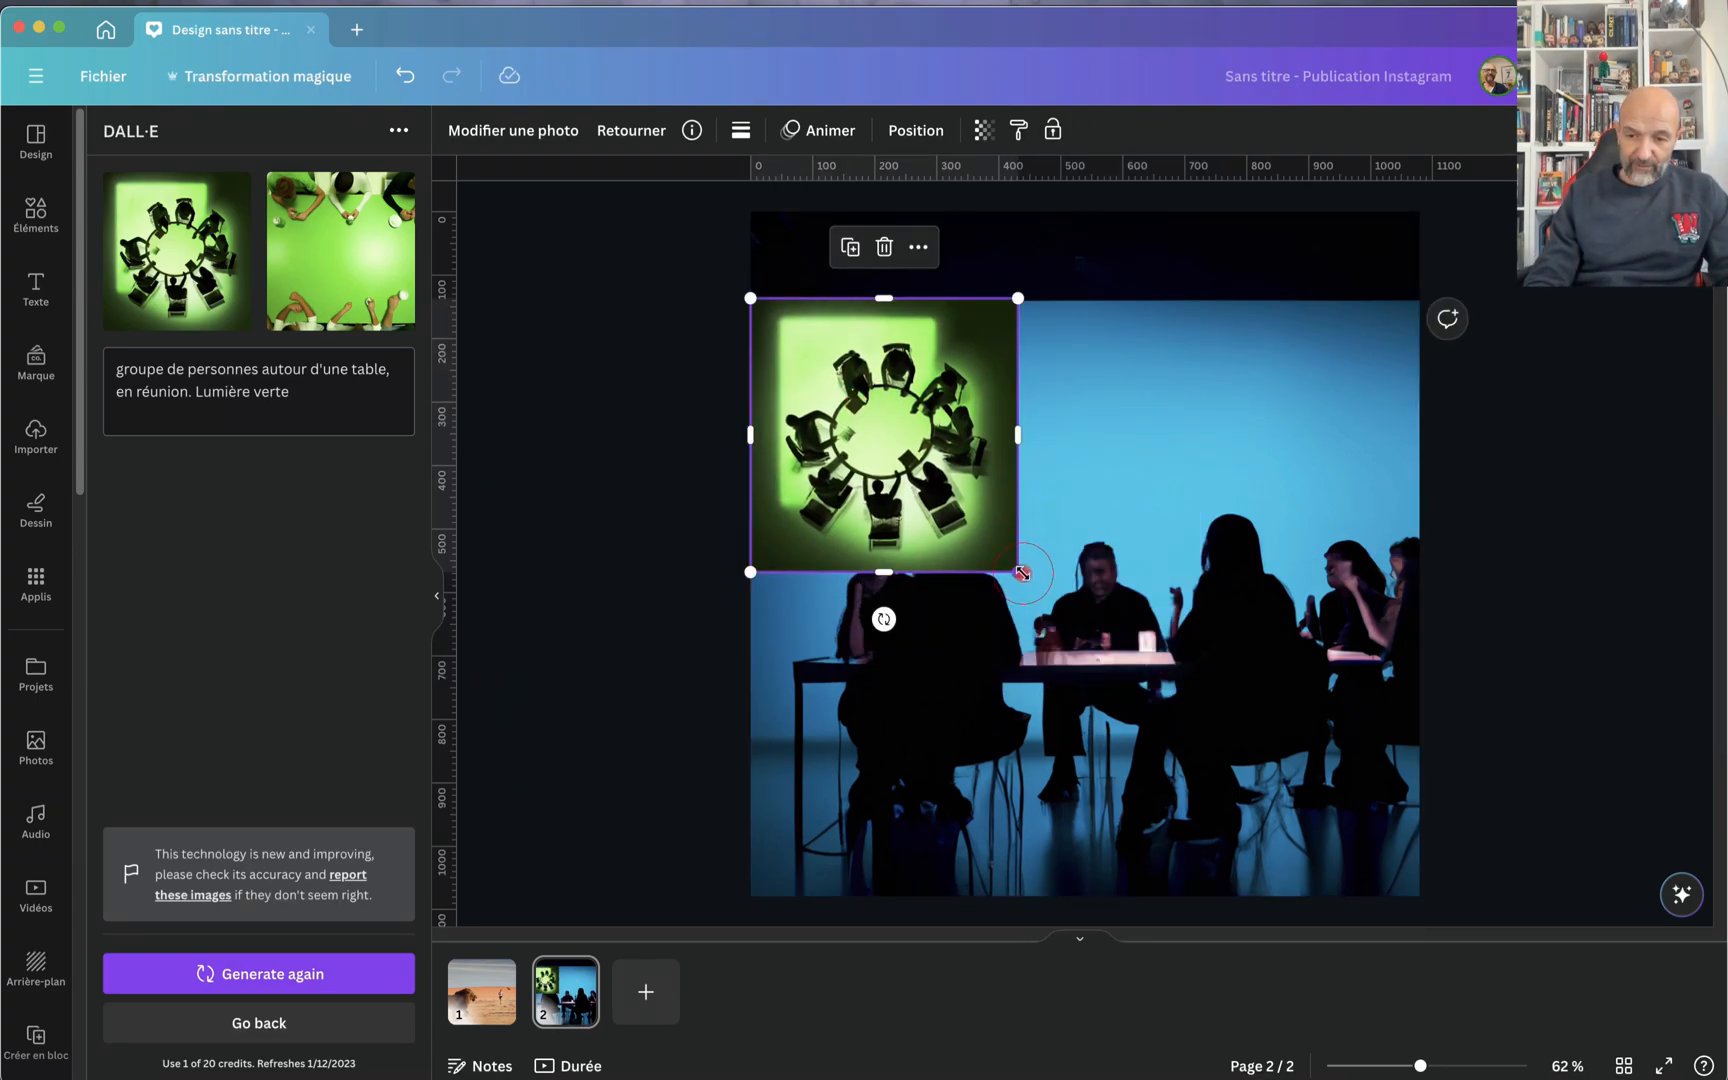
pyautogui.moveTo(1022, 573); pyautogui.dragTo(1441, 797)
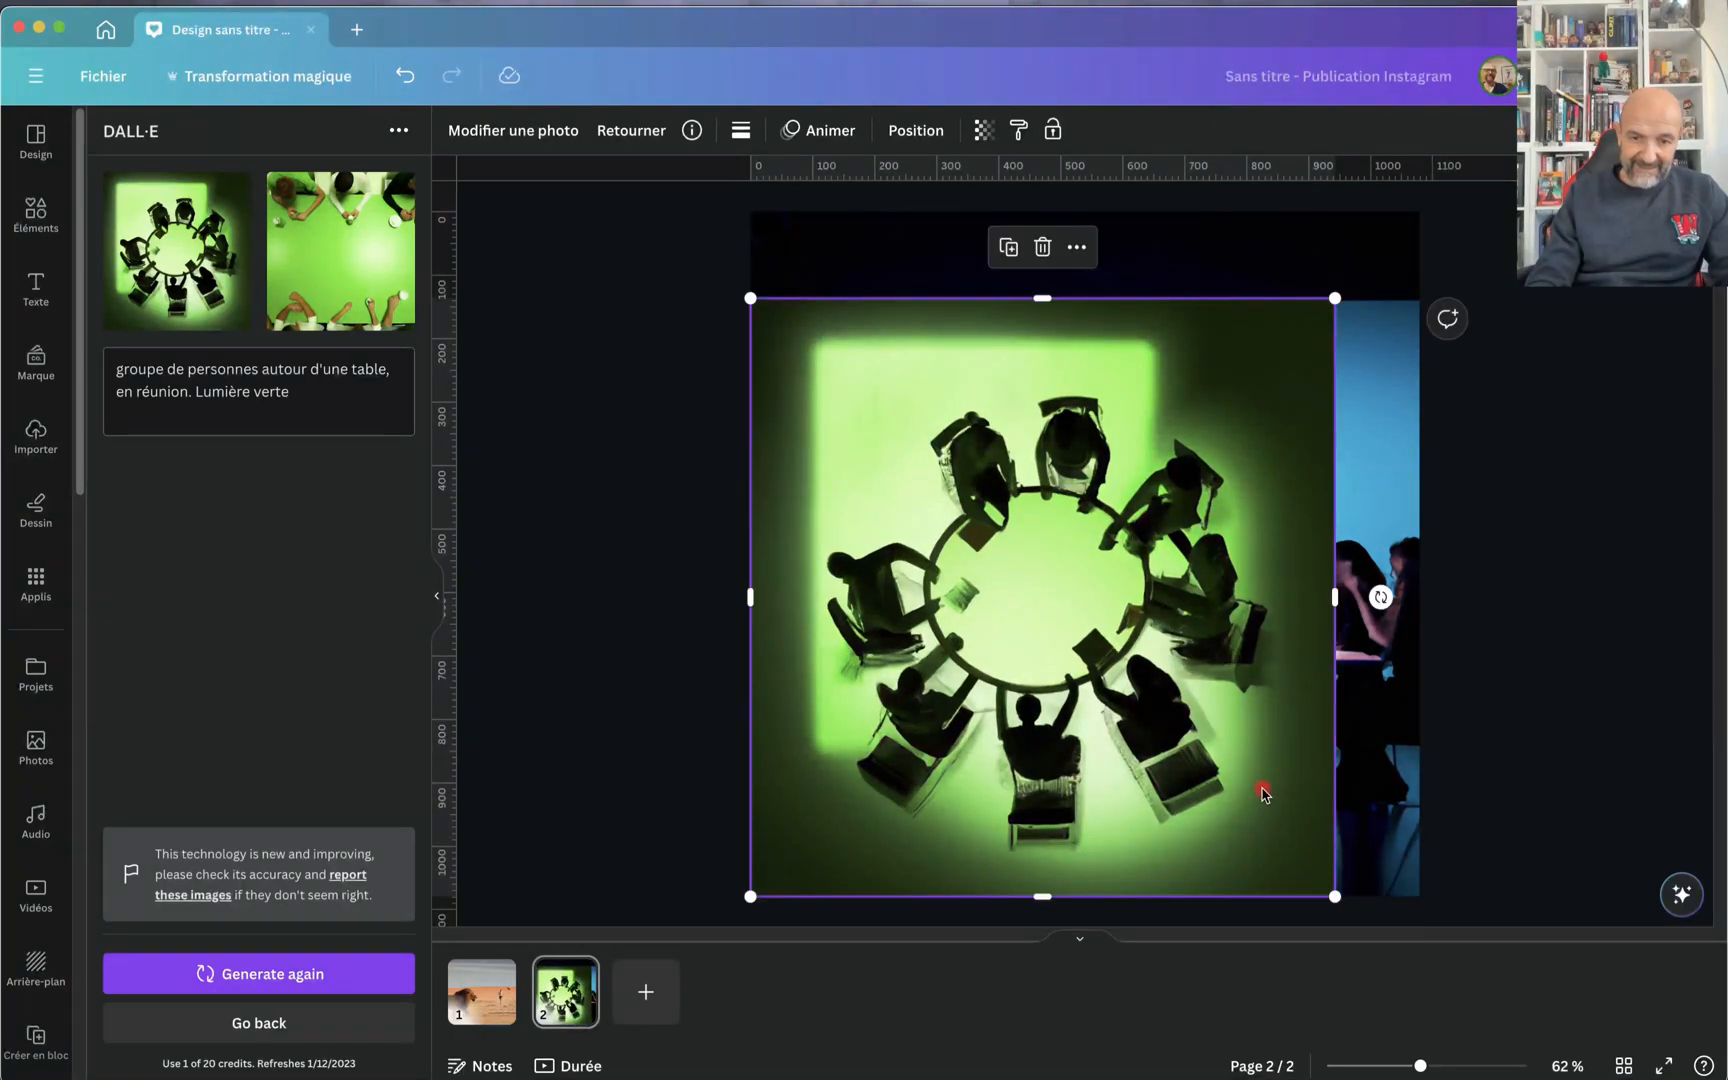
pyautogui.scroll(5, 1262, 793)
pyautogui.scroll(-5, 1262, 793)
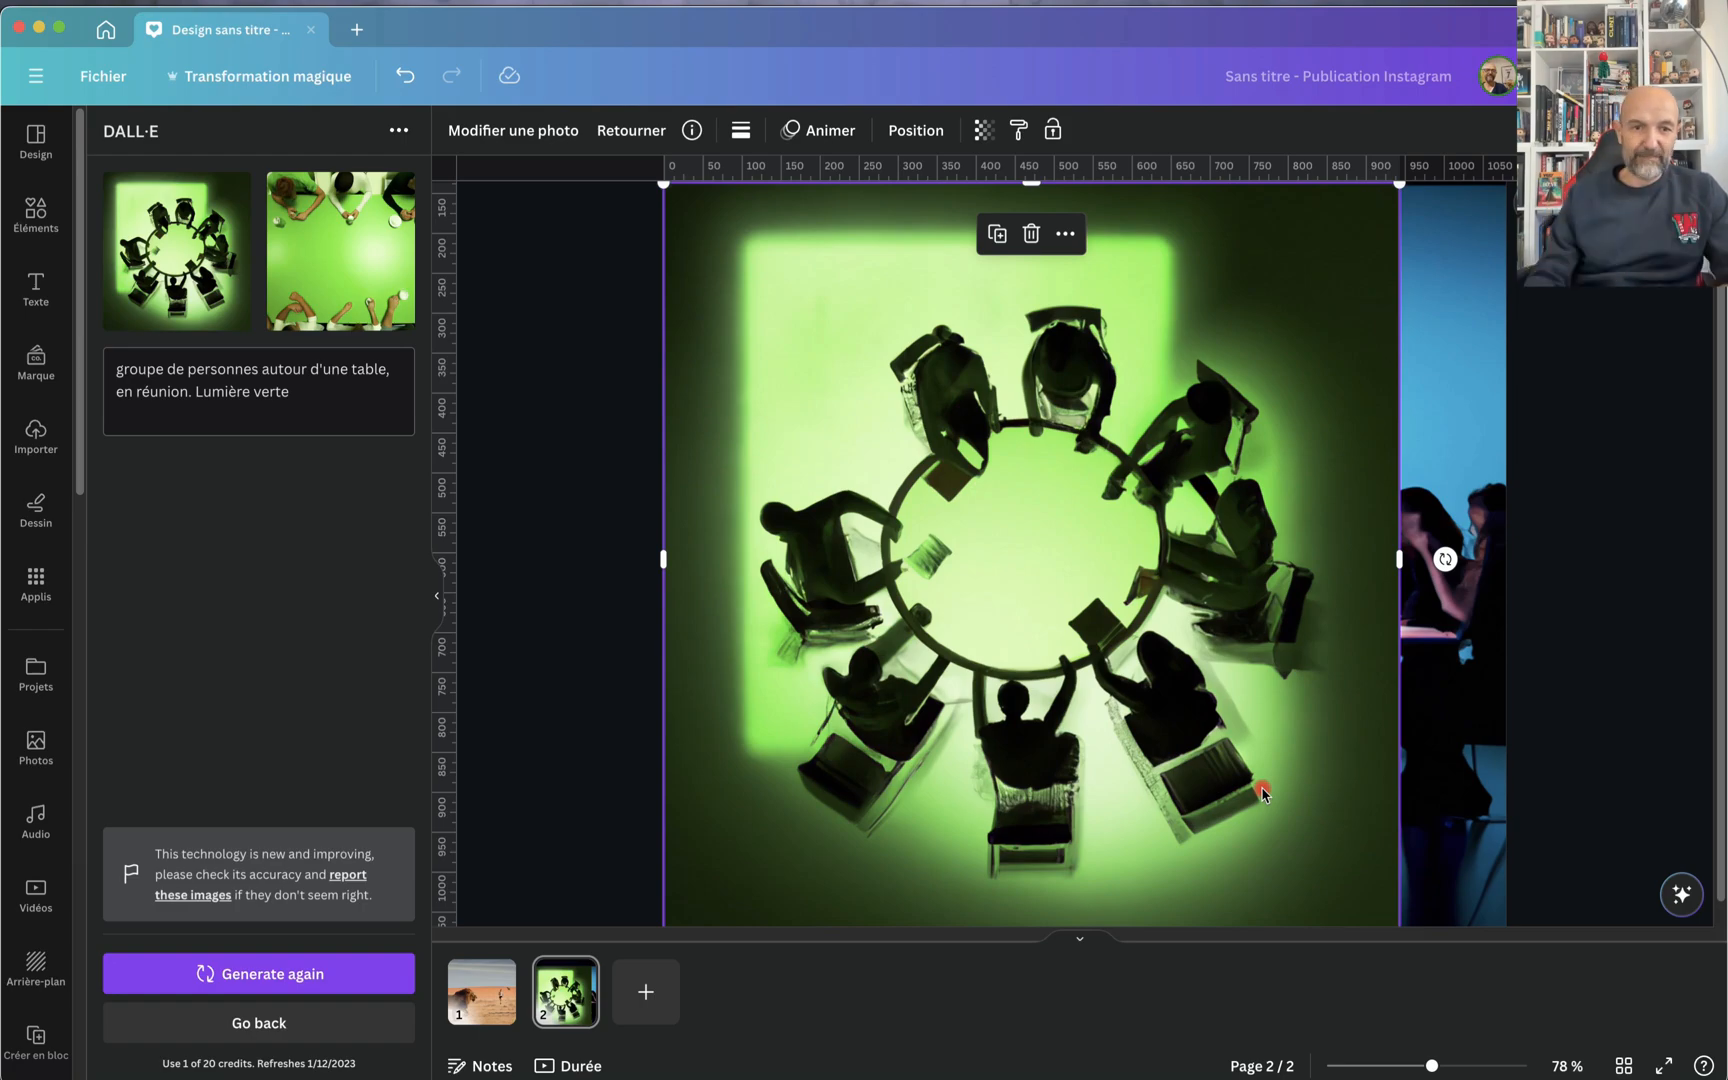
# Step: Add the green image of people's arms on a table, place it over the round-table image's upper-left corner and enlarge it
pyautogui.click(339, 244)
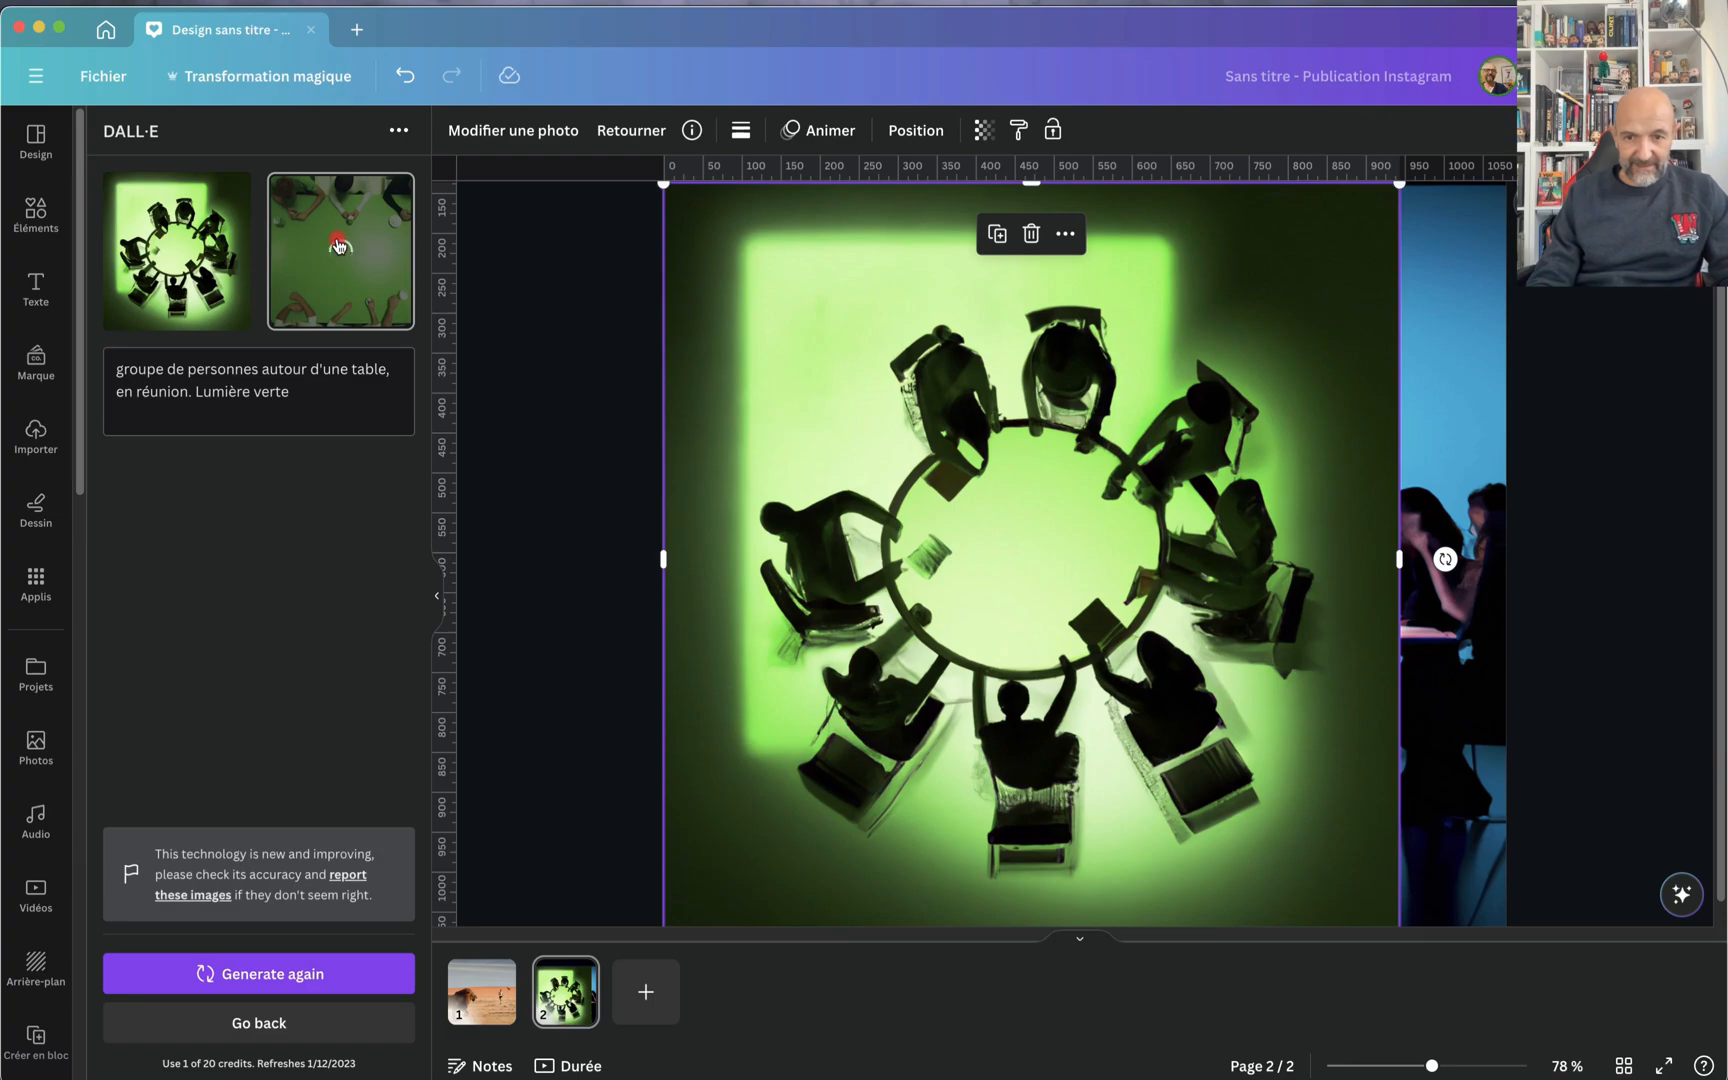
pyautogui.moveTo(1053, 510); pyautogui.dragTo(801, 355)
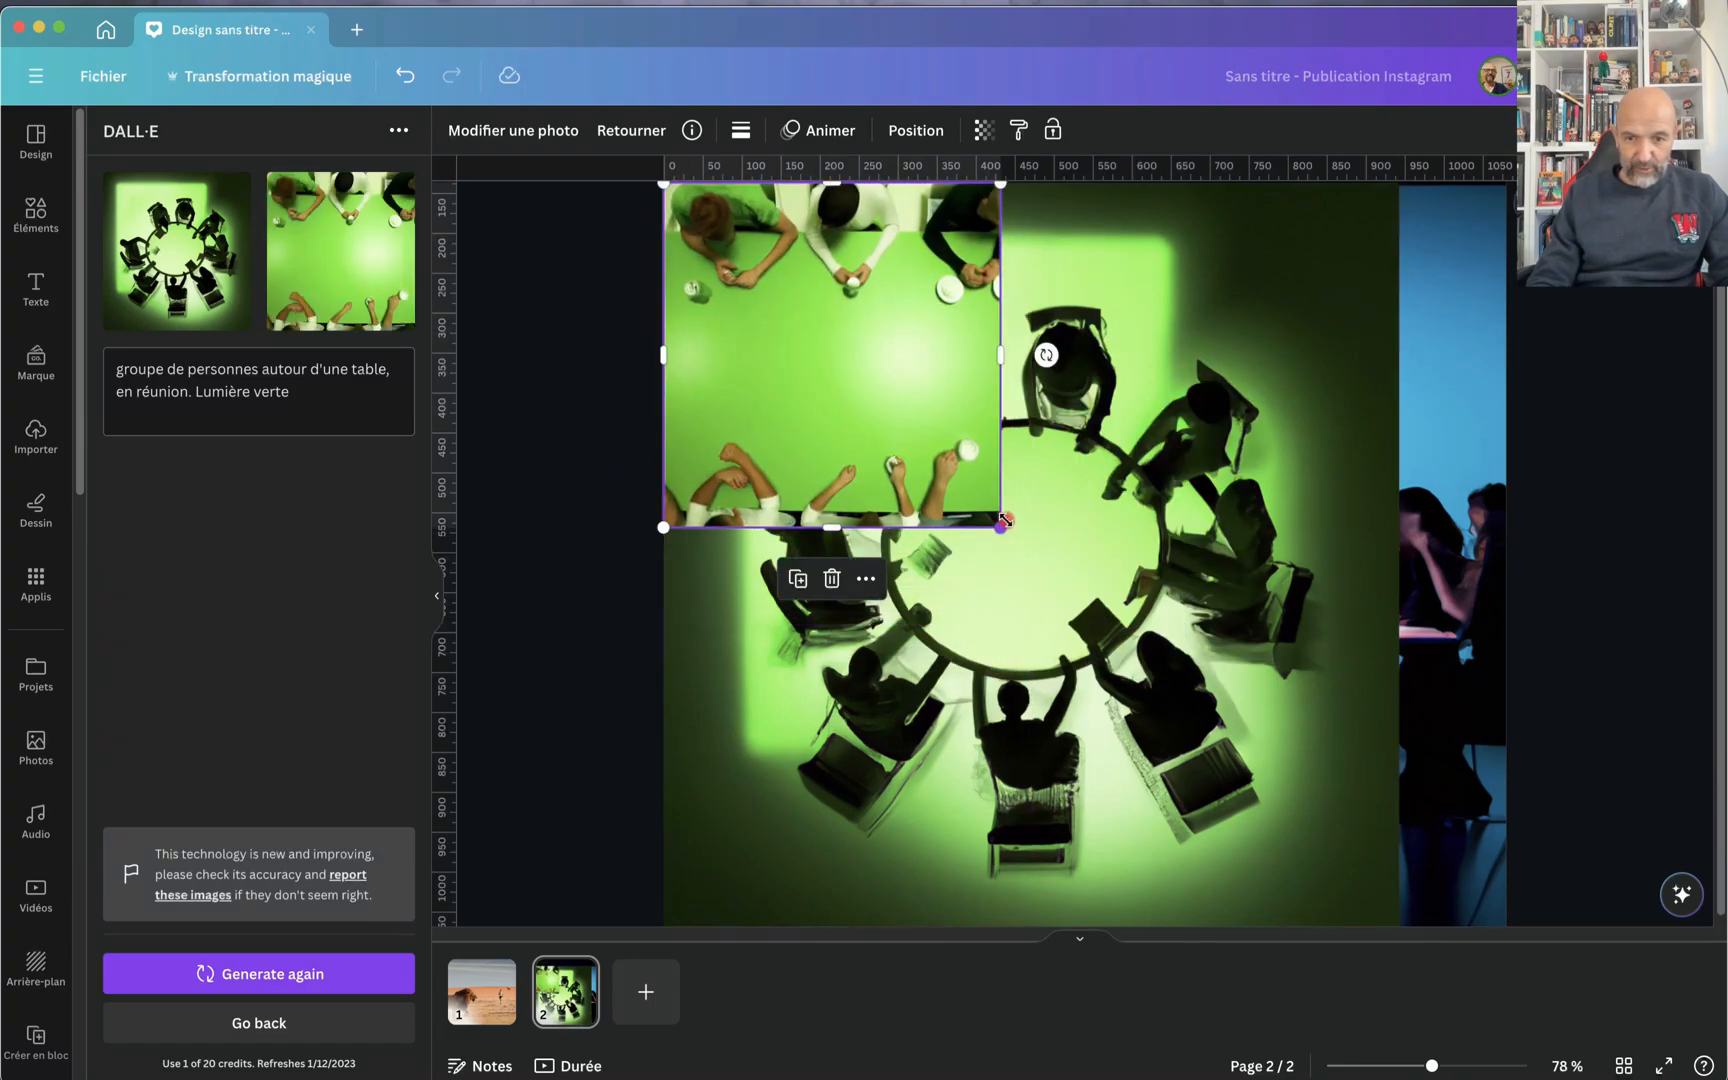
pyautogui.moveTo(1003, 519); pyautogui.dragTo(1162, 534)
pyautogui.click(1265, 472)
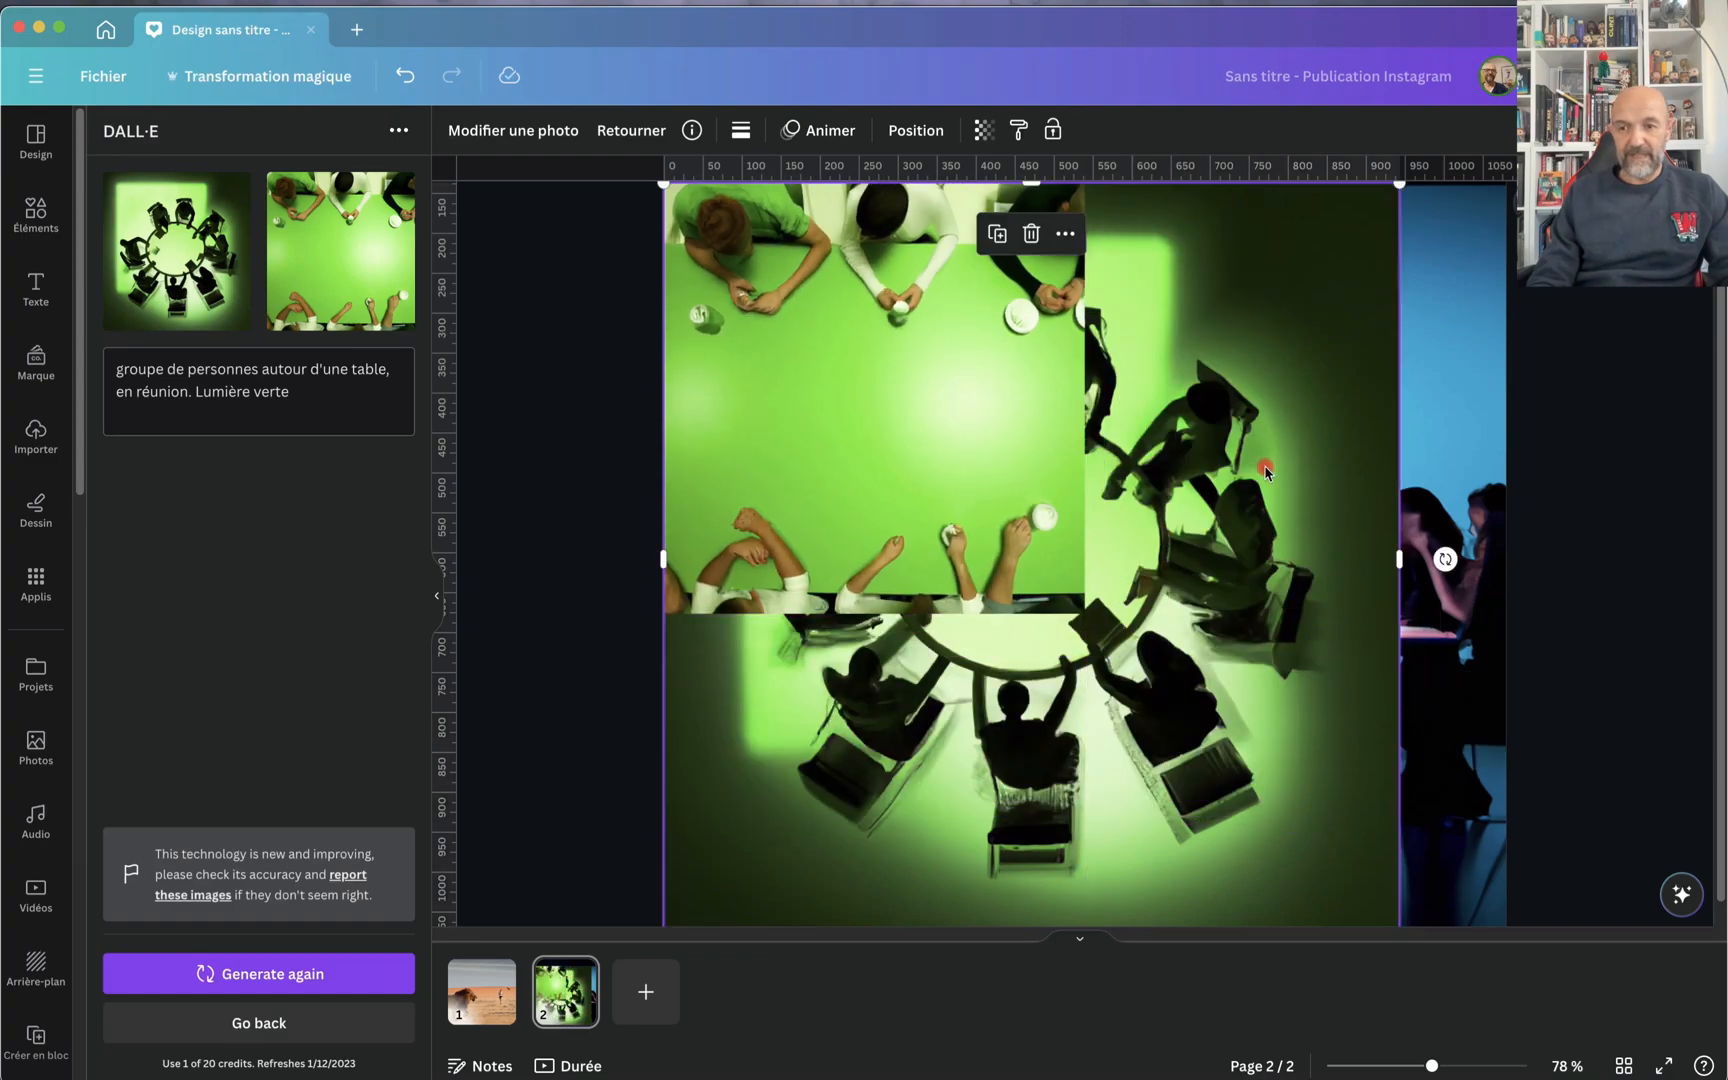